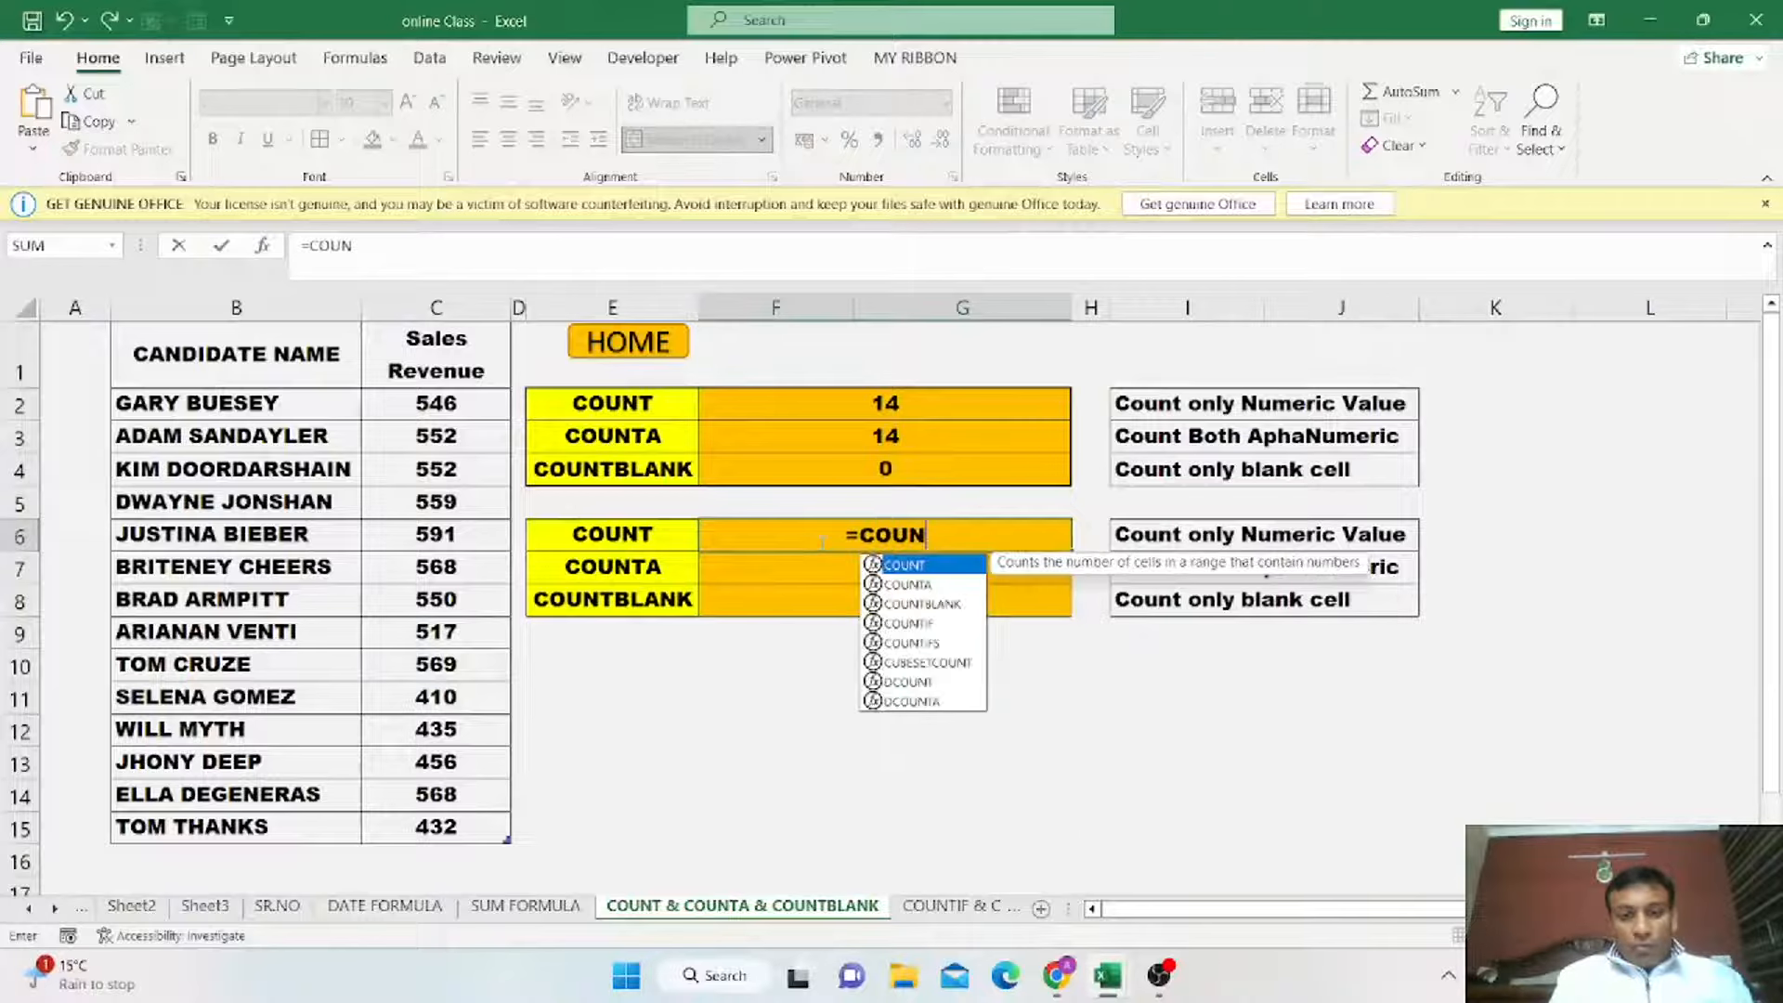
# Complete the COUNT formula in the second table's COUNT cell, counting the Sales Revenue column.
pyautogui.write('T')
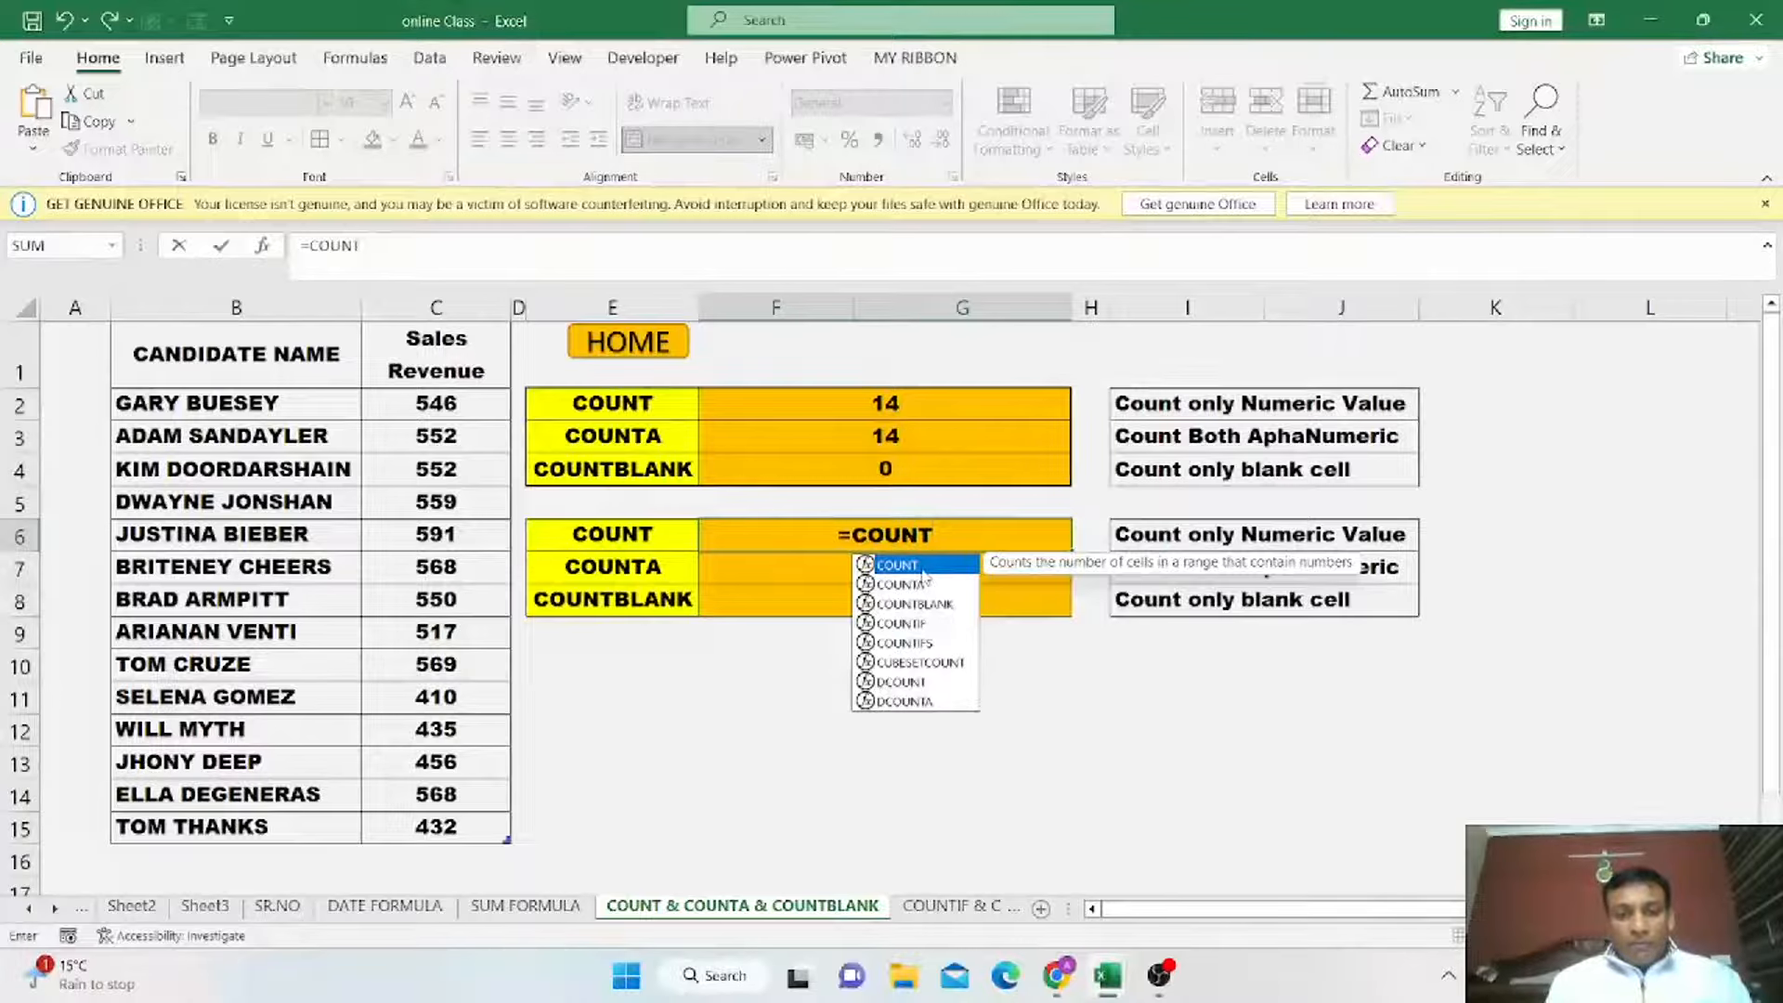
pyautogui.write('(')
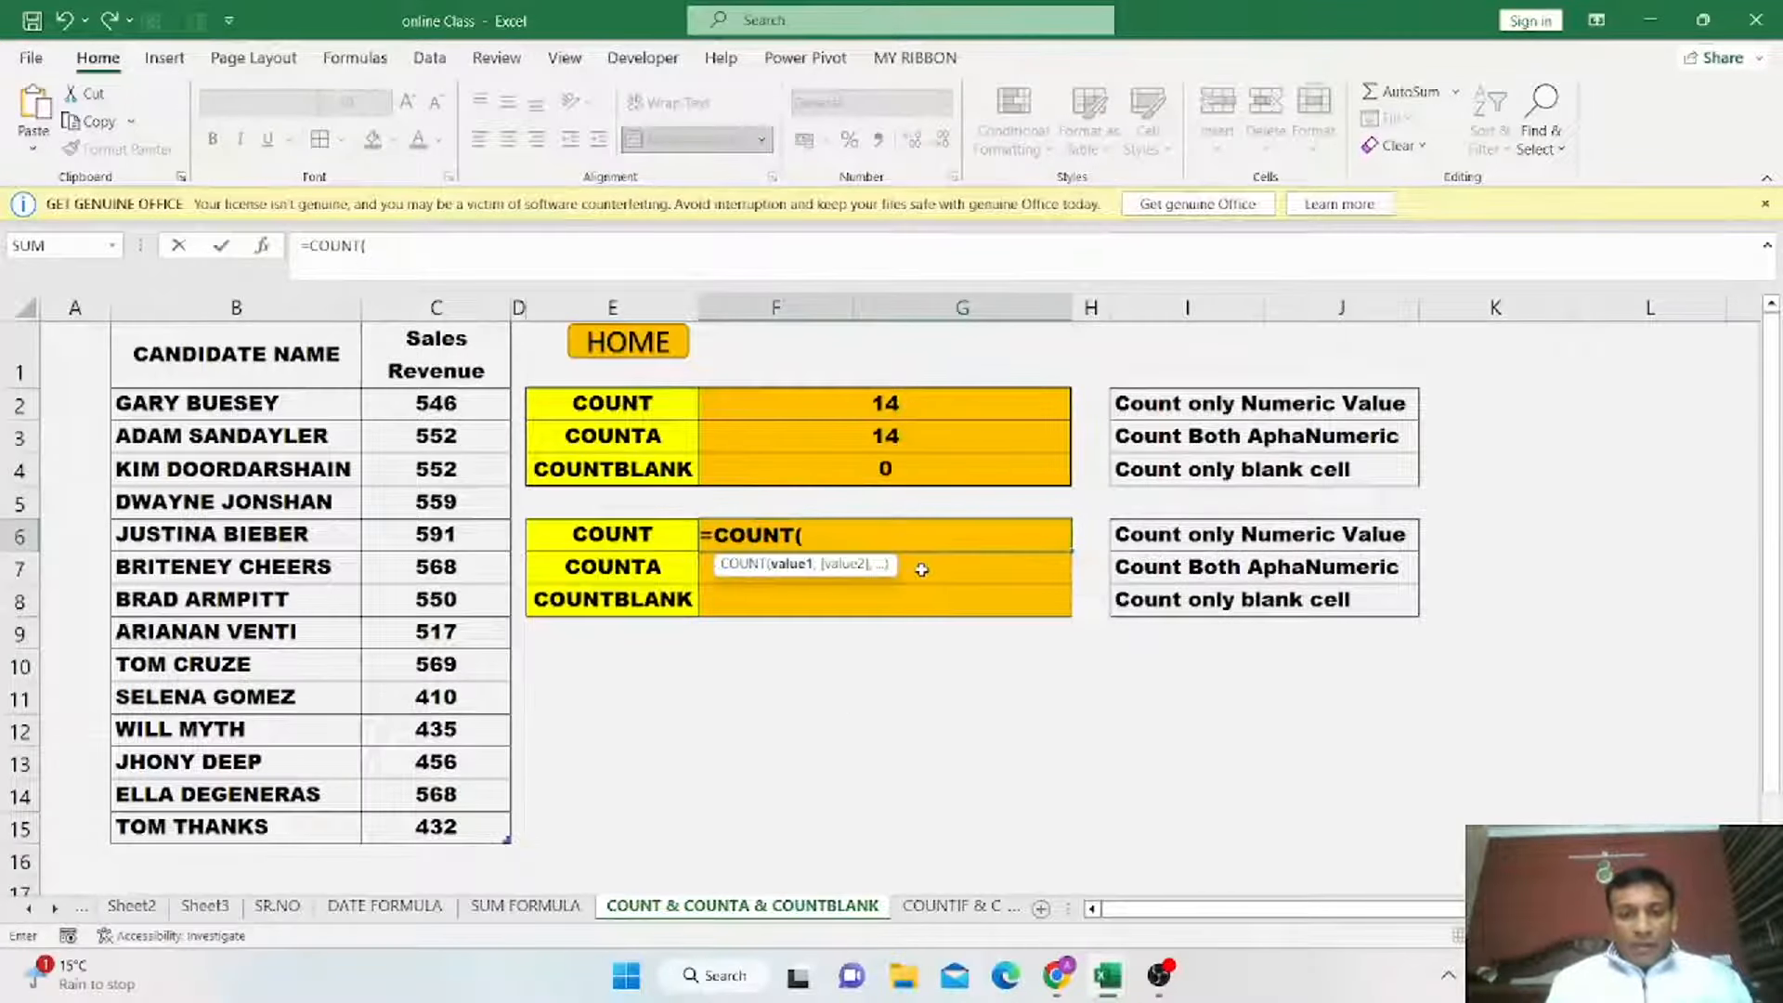
pyautogui.moveTo(455, 406); pyautogui.dragTo(462, 826)
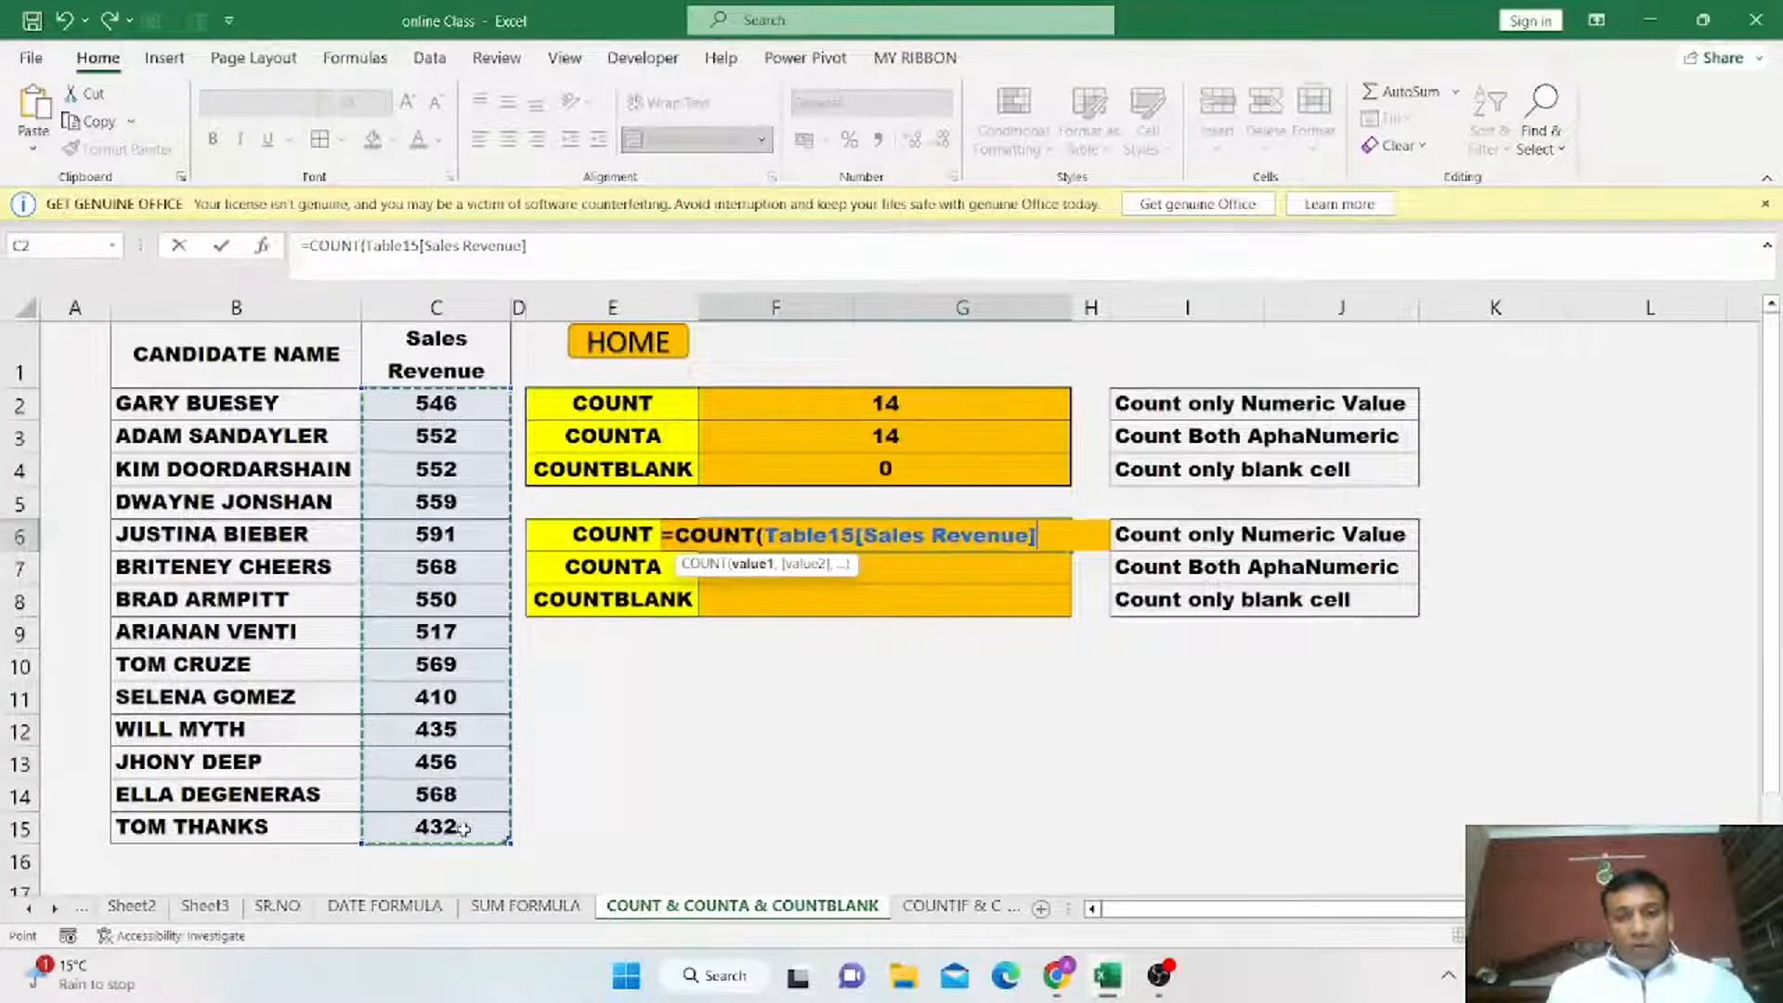
pyautogui.write(')')
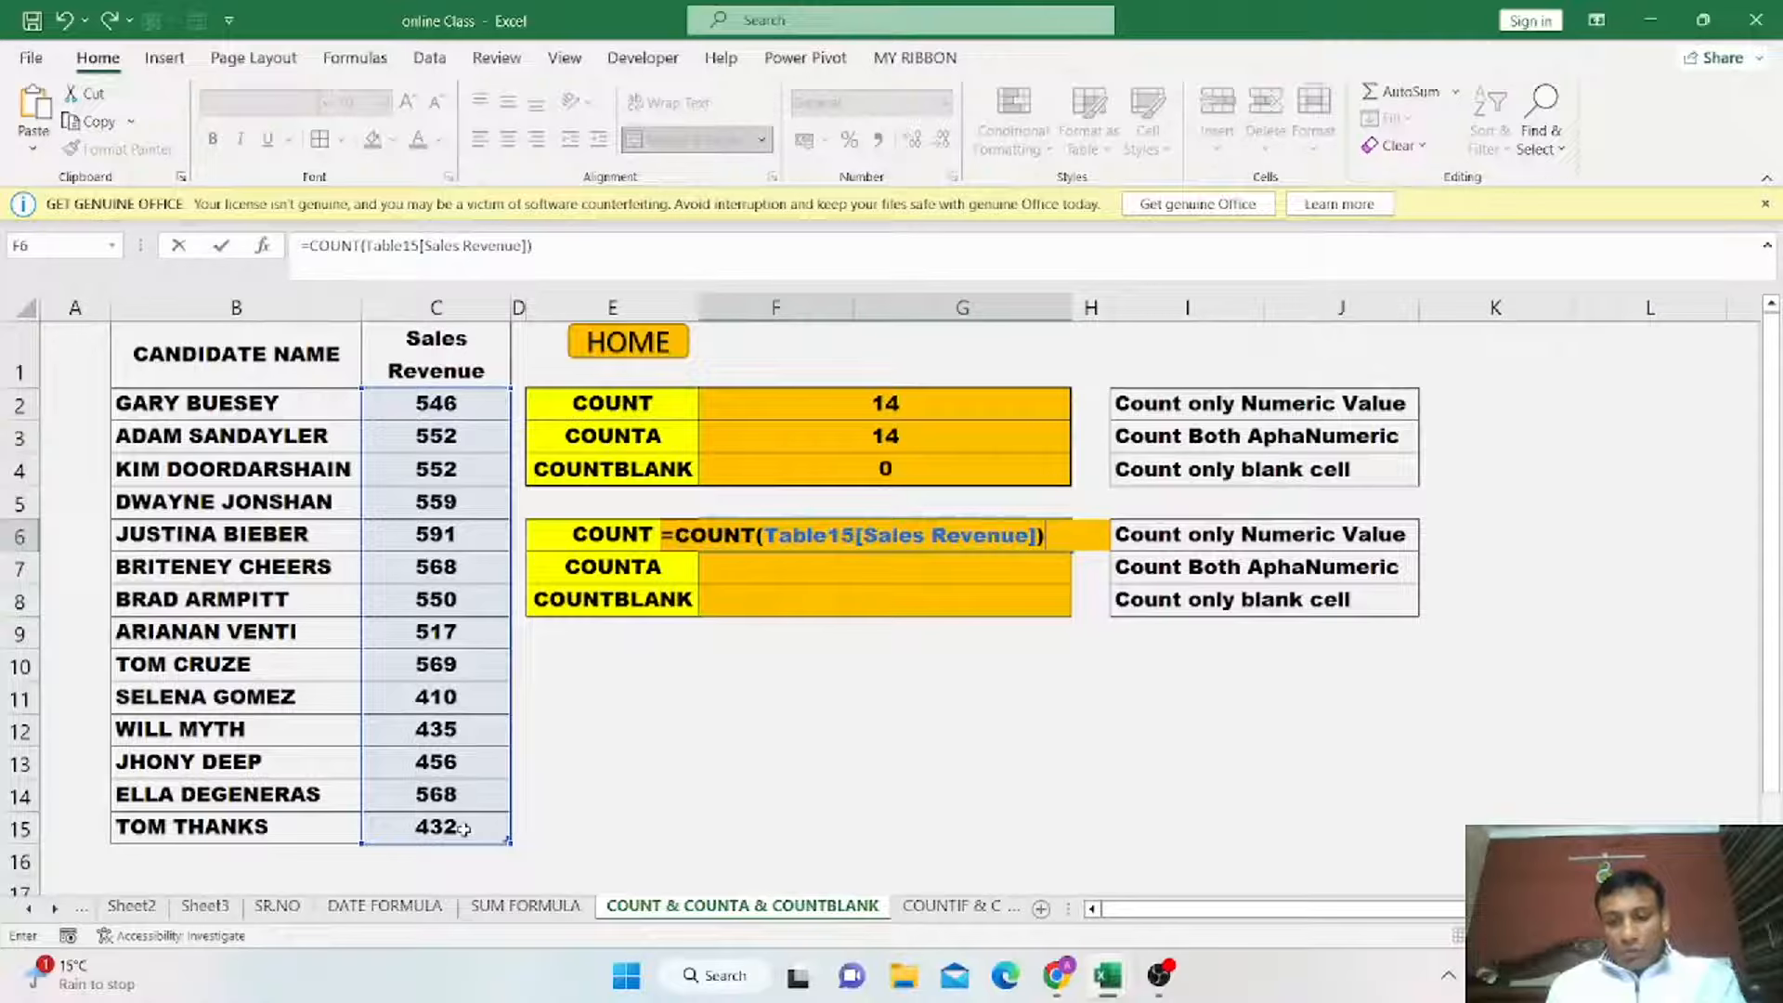
pyautogui.press('Return')
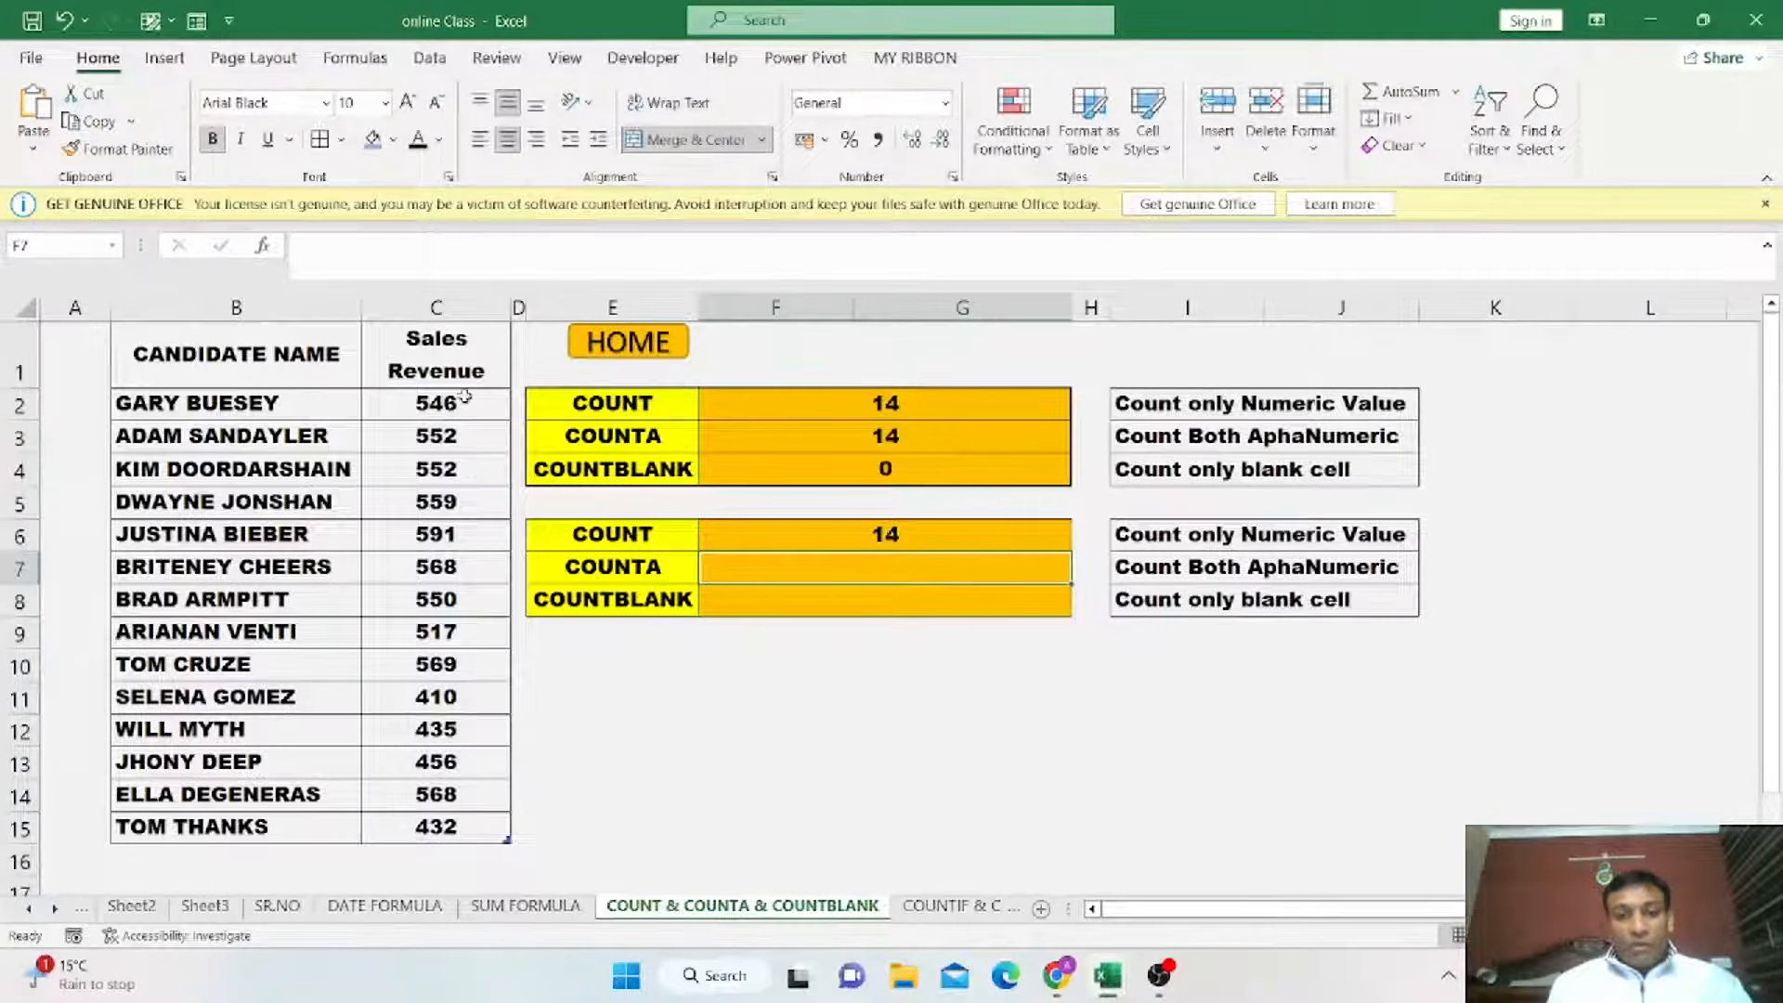
# Enter a COUNTA formula over the Sales Revenue column in the second table's COUNTA cell.
pyautogui.moveTo(465, 397); pyautogui.dragTo(448, 829)
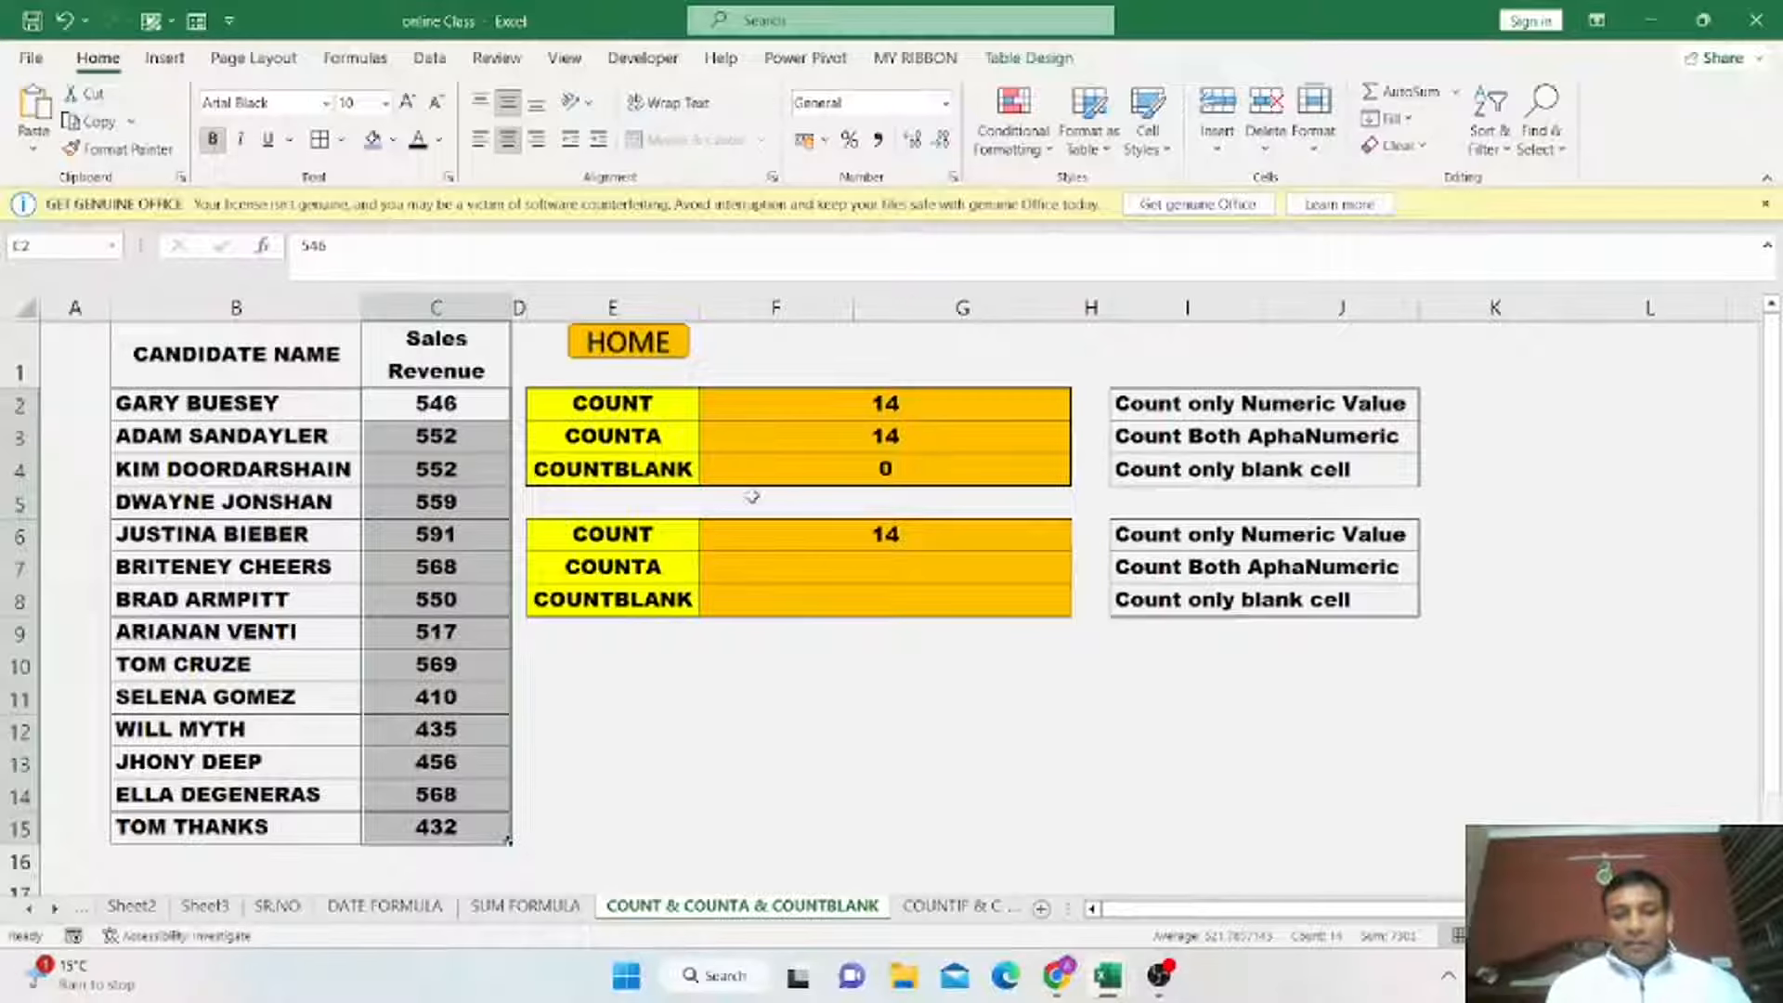
pyautogui.click(885, 535)
pyautogui.click(856, 572)
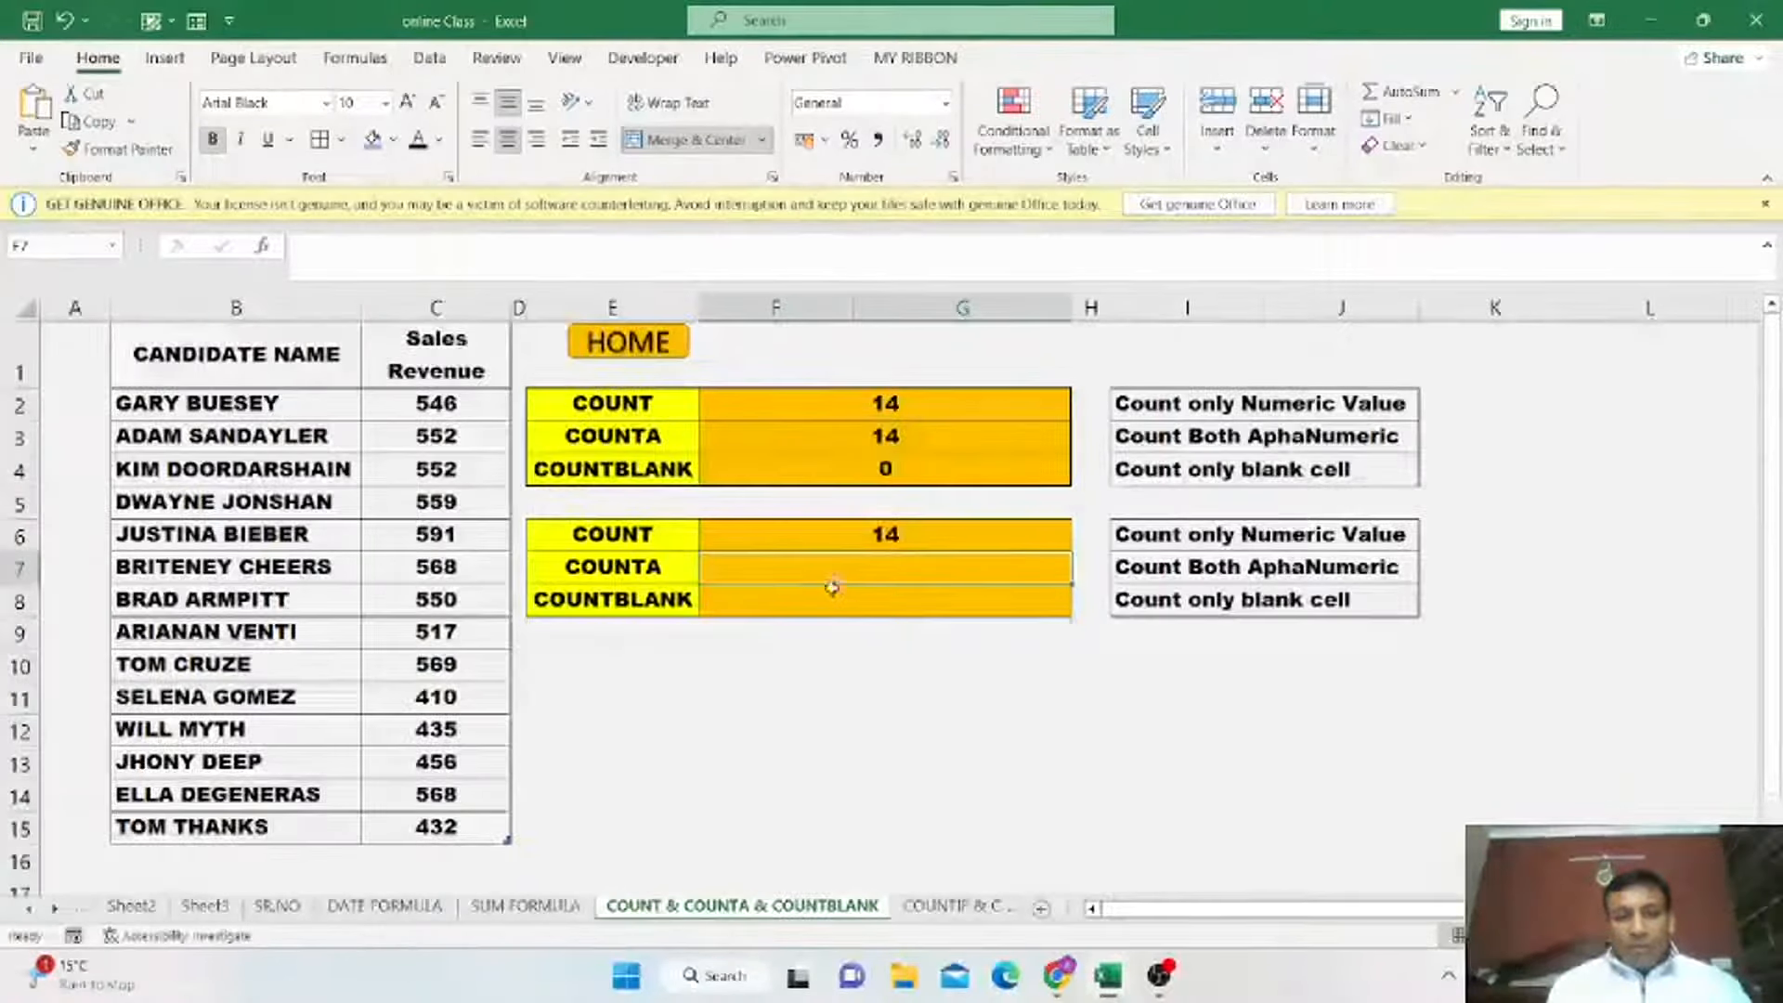
pyautogui.write('=')
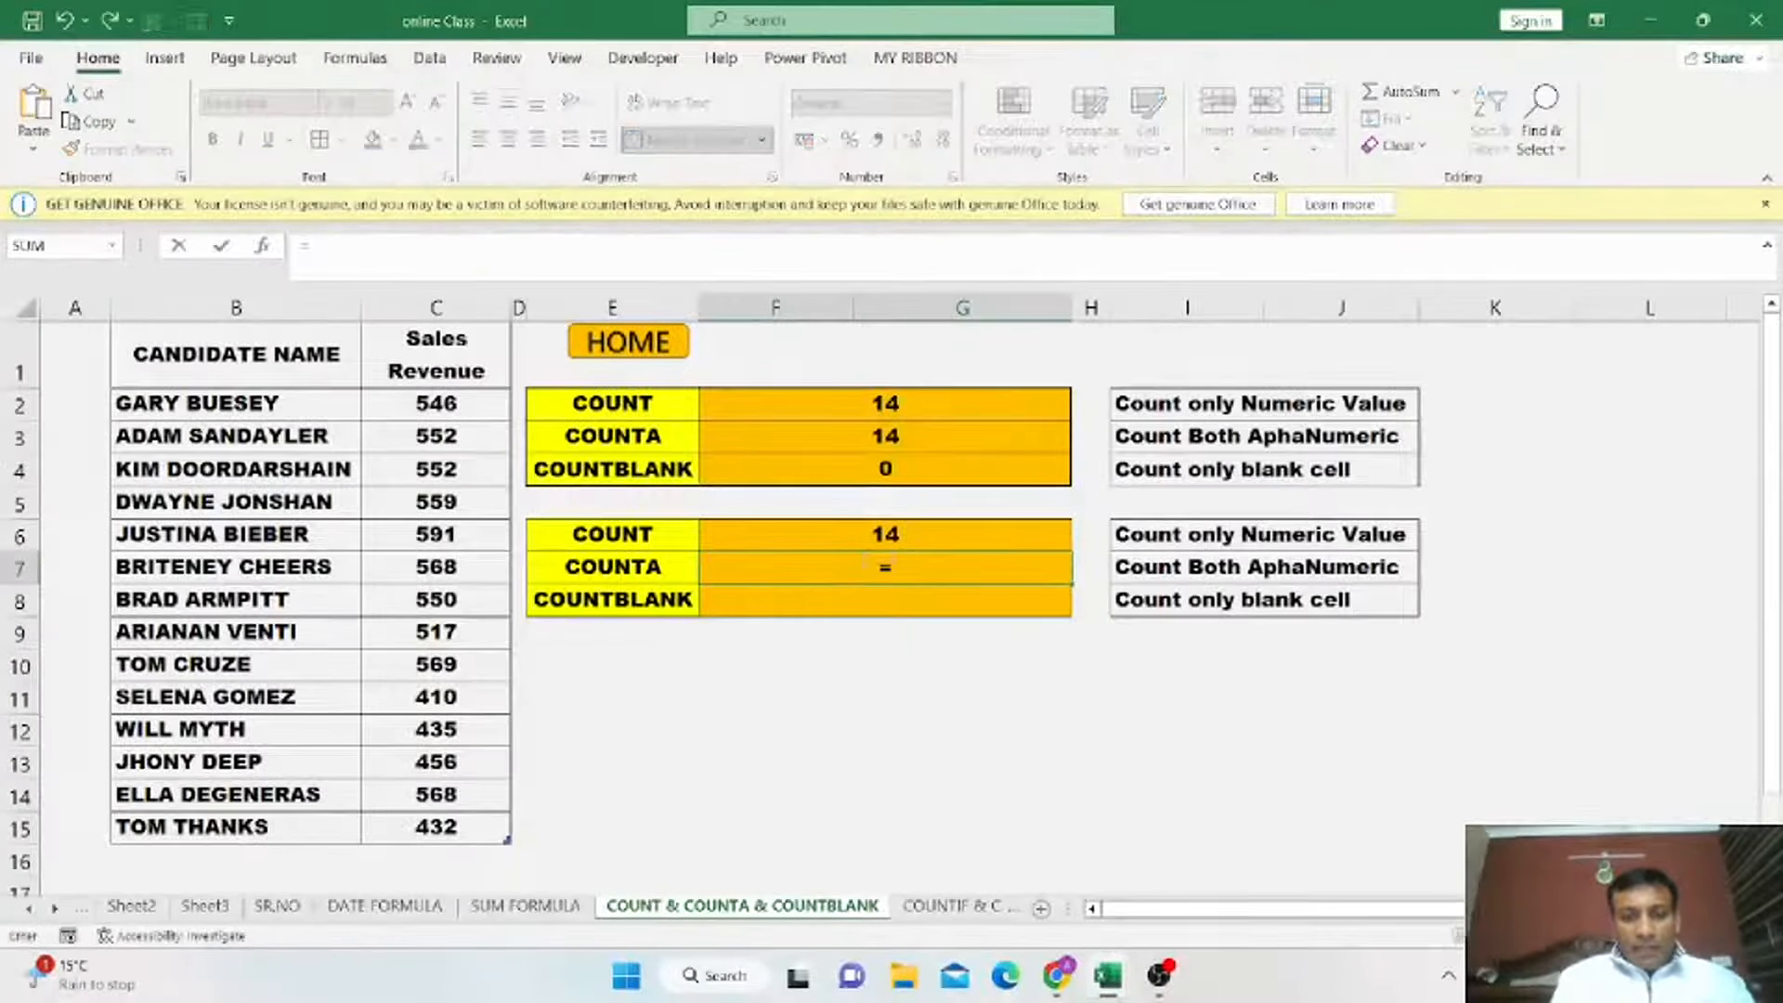
pyautogui.write('COUNTA')
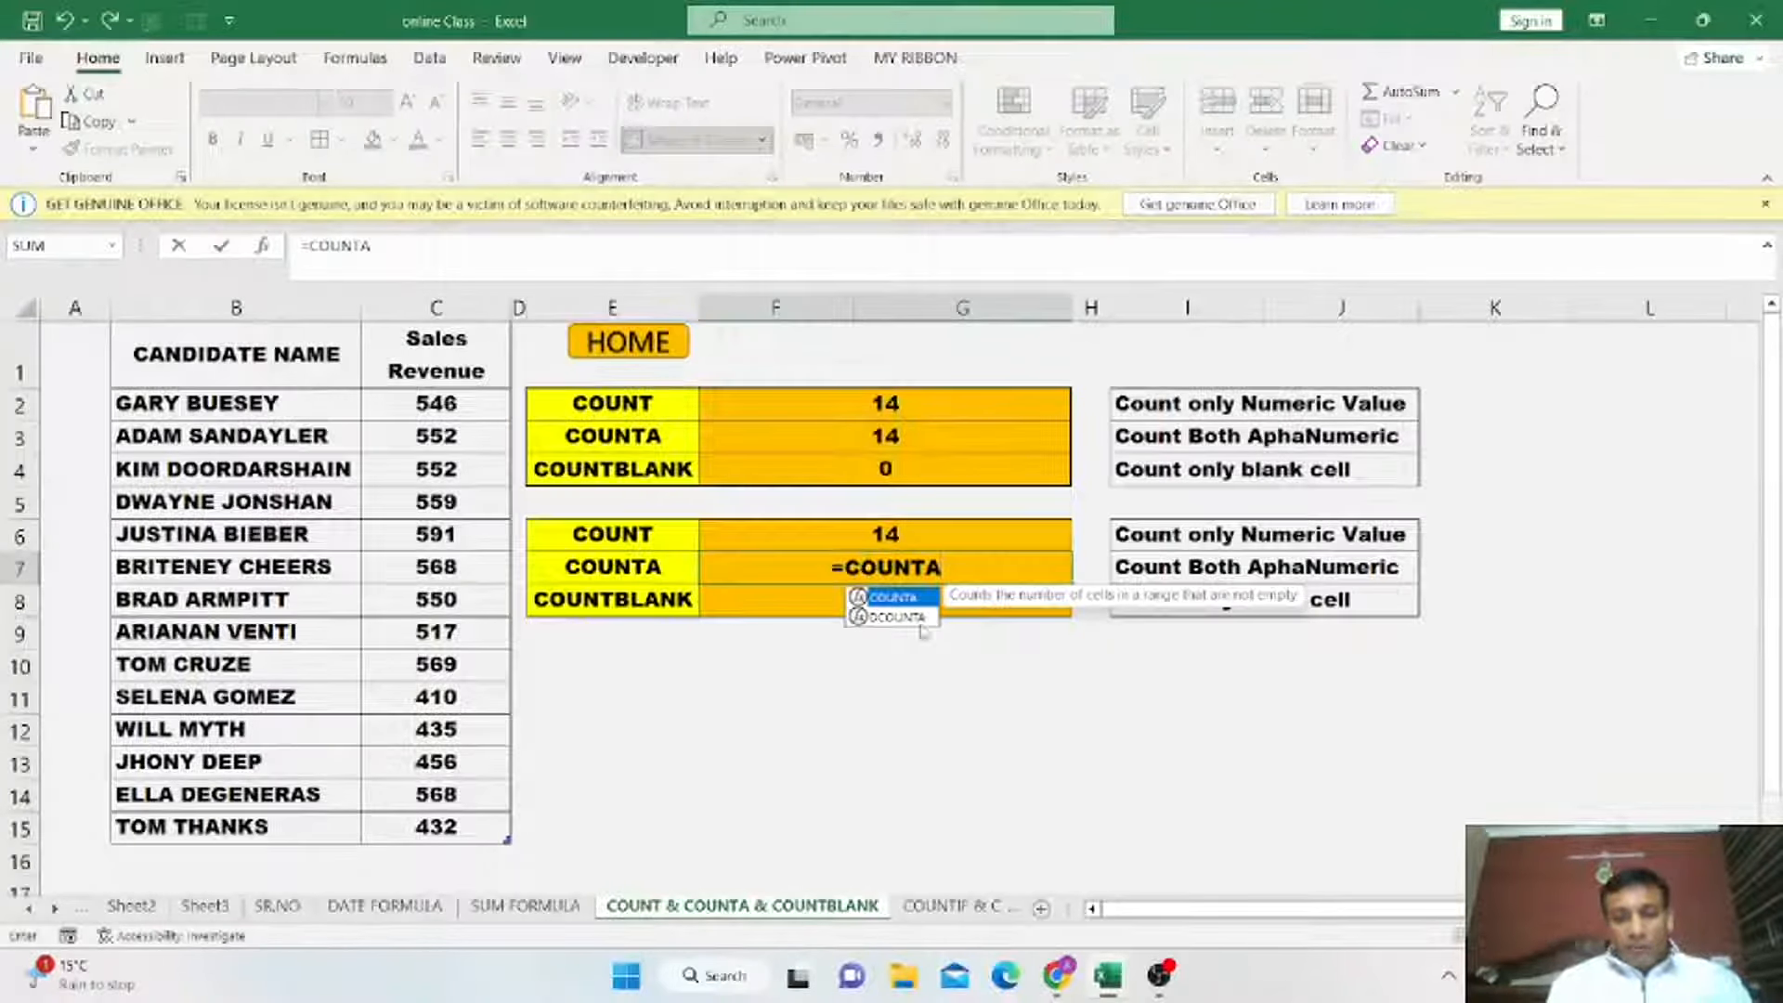
pyautogui.write('(')
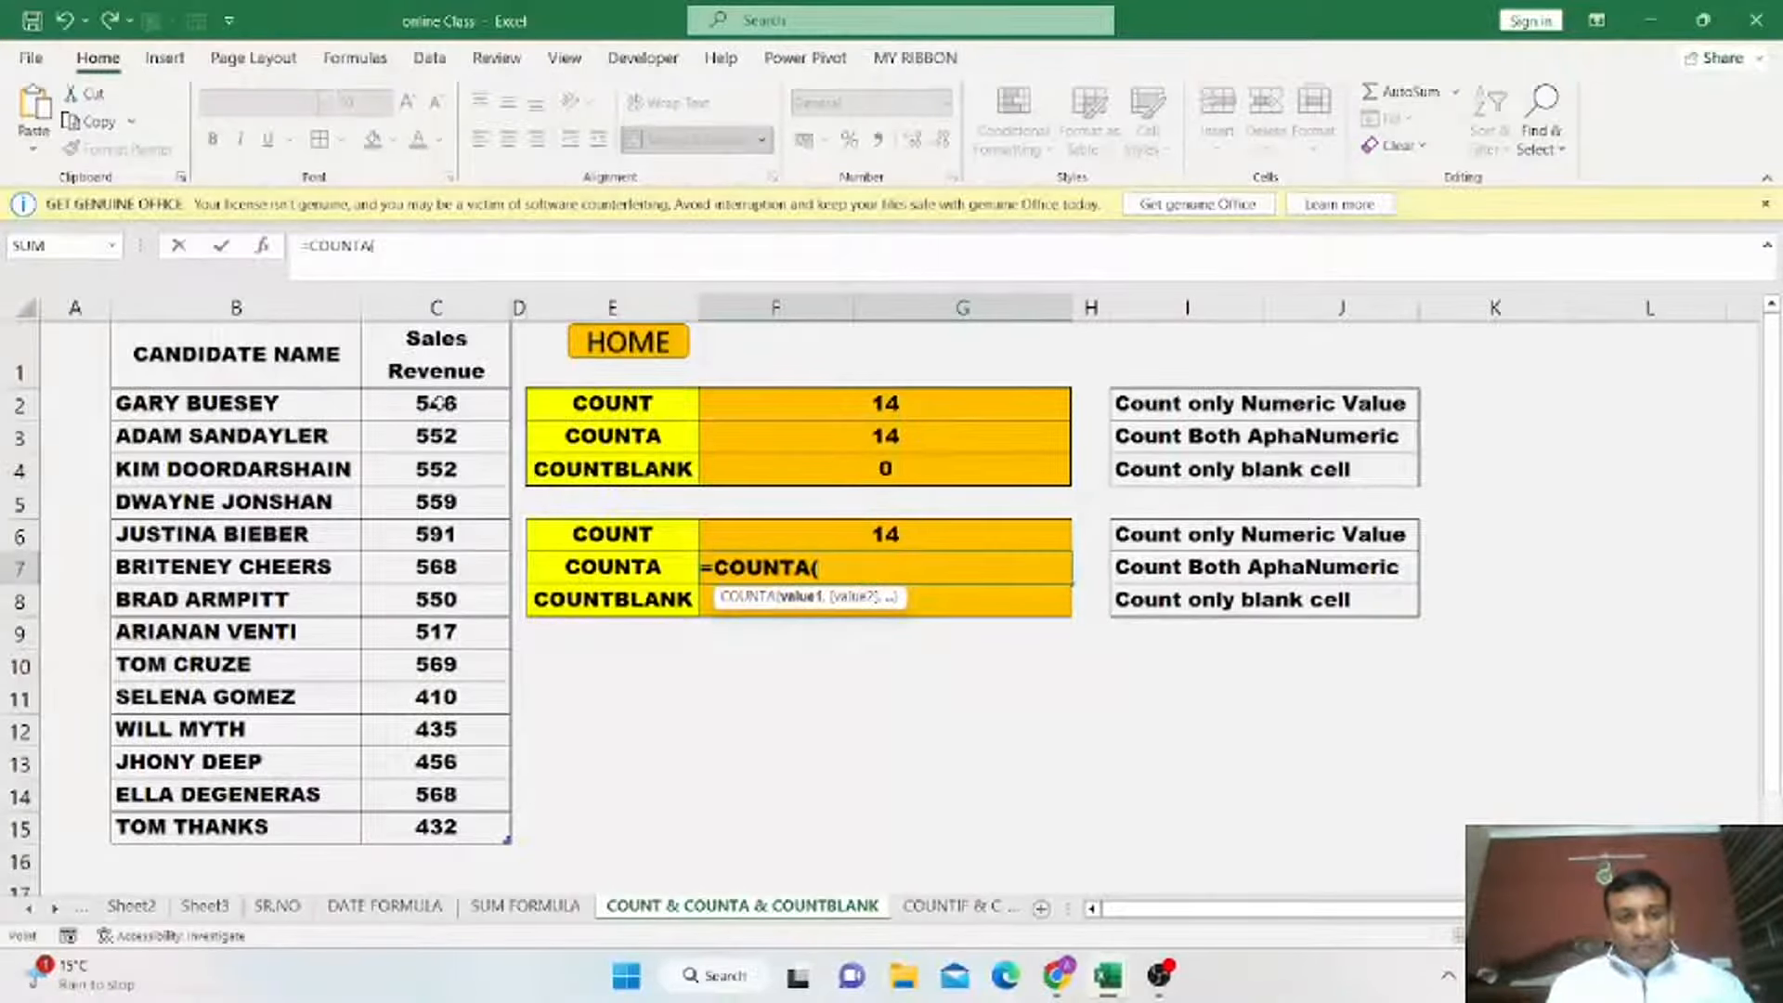
pyautogui.moveTo(437, 402); pyautogui.dragTo(449, 824)
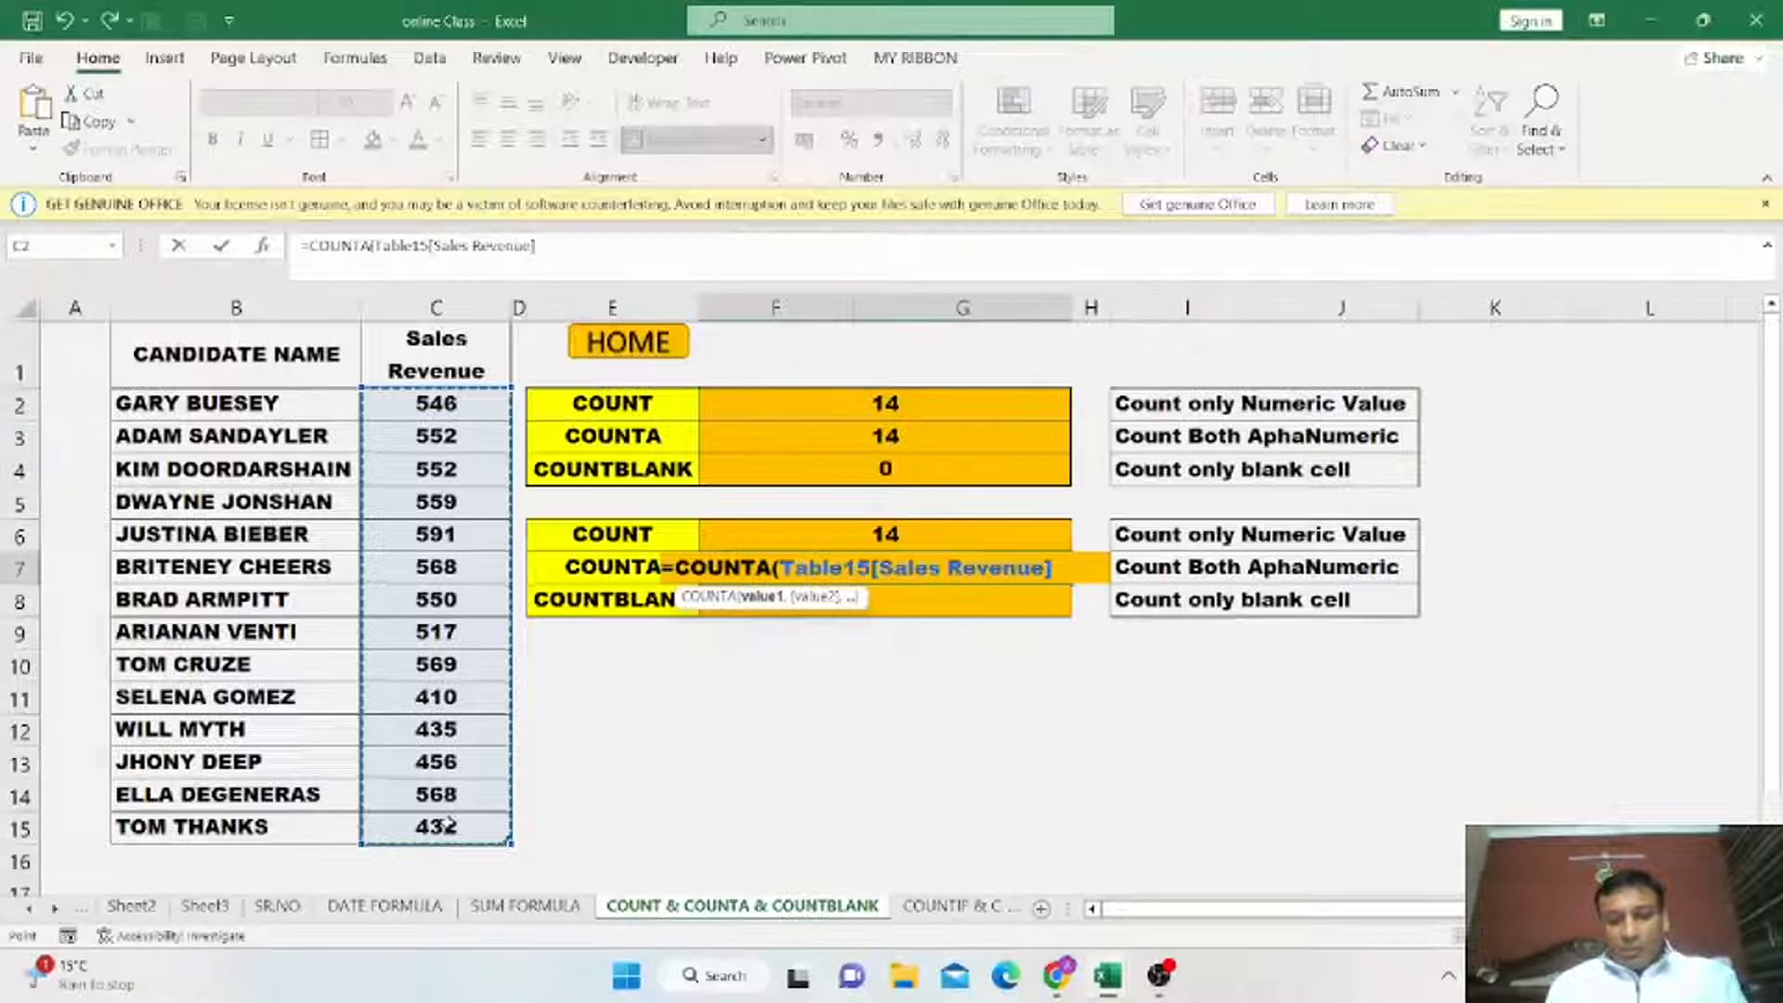
pyautogui.press('Return')
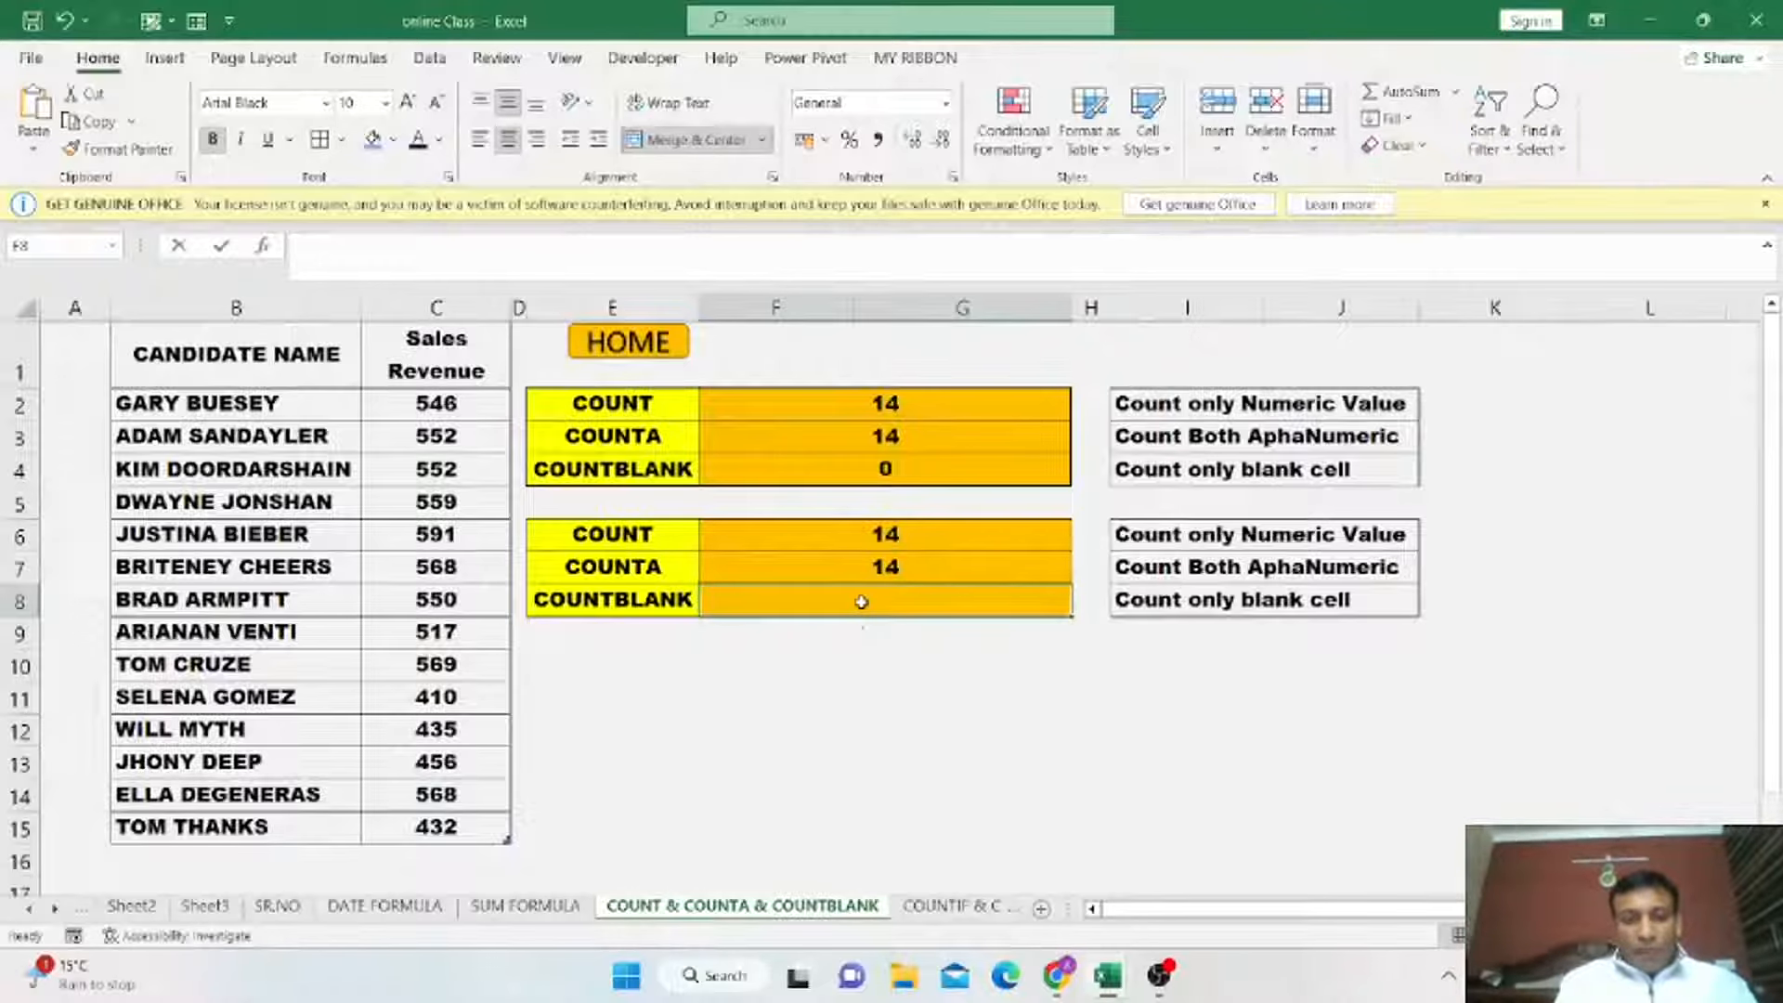
# Enter a COUNTBLANK formula over the Sales Revenue column in the second table's COUNTBLANK cell.
pyautogui.write('=COUNT')
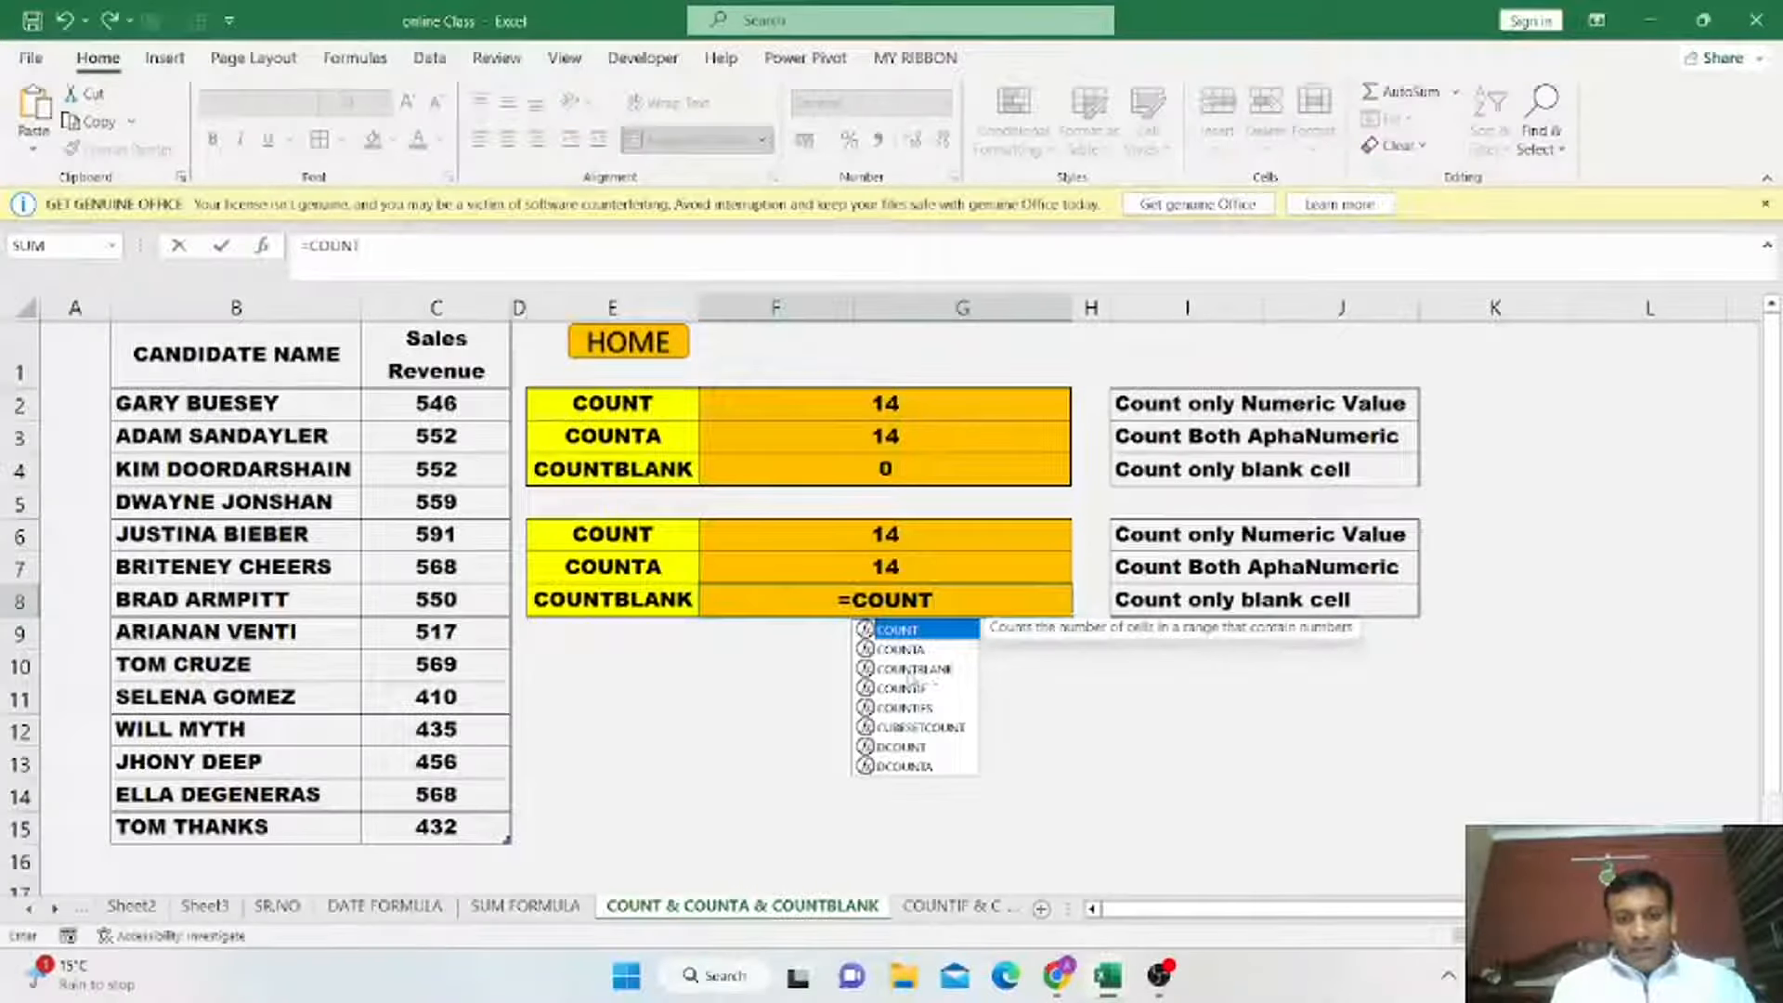
pyautogui.click(915, 669)
pyautogui.doubleClick(908, 670)
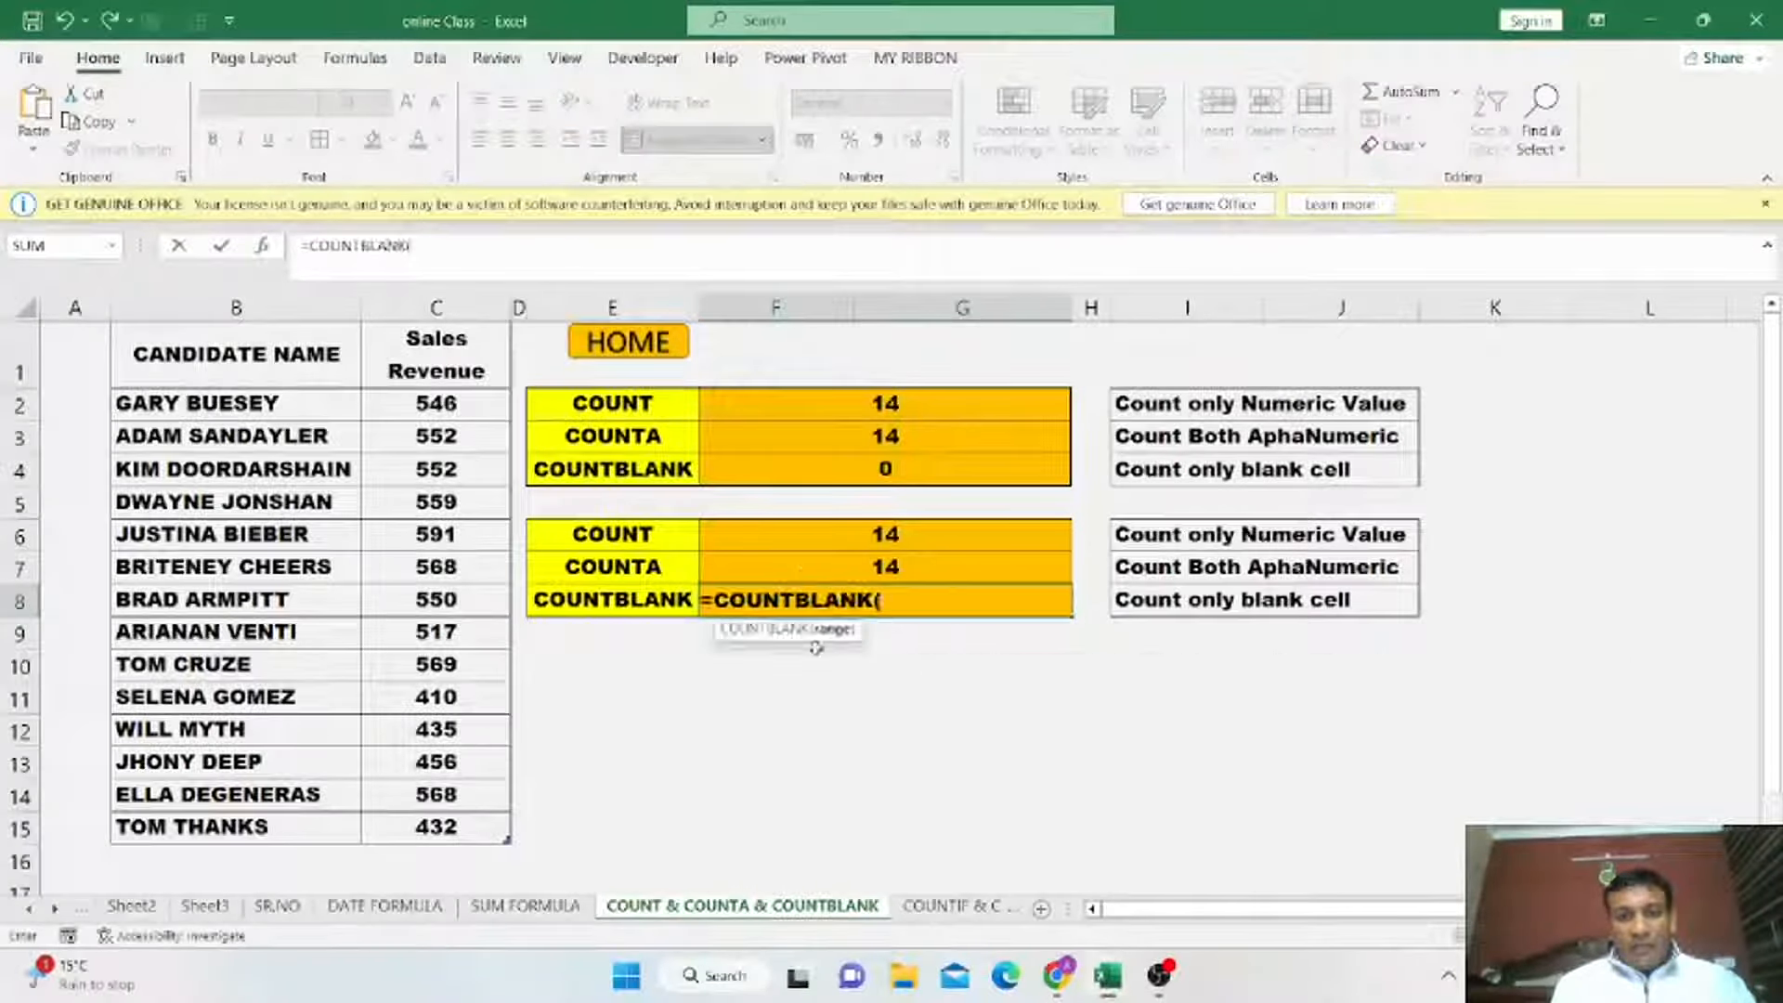
pyautogui.moveTo(457, 404); pyautogui.dragTo(459, 842)
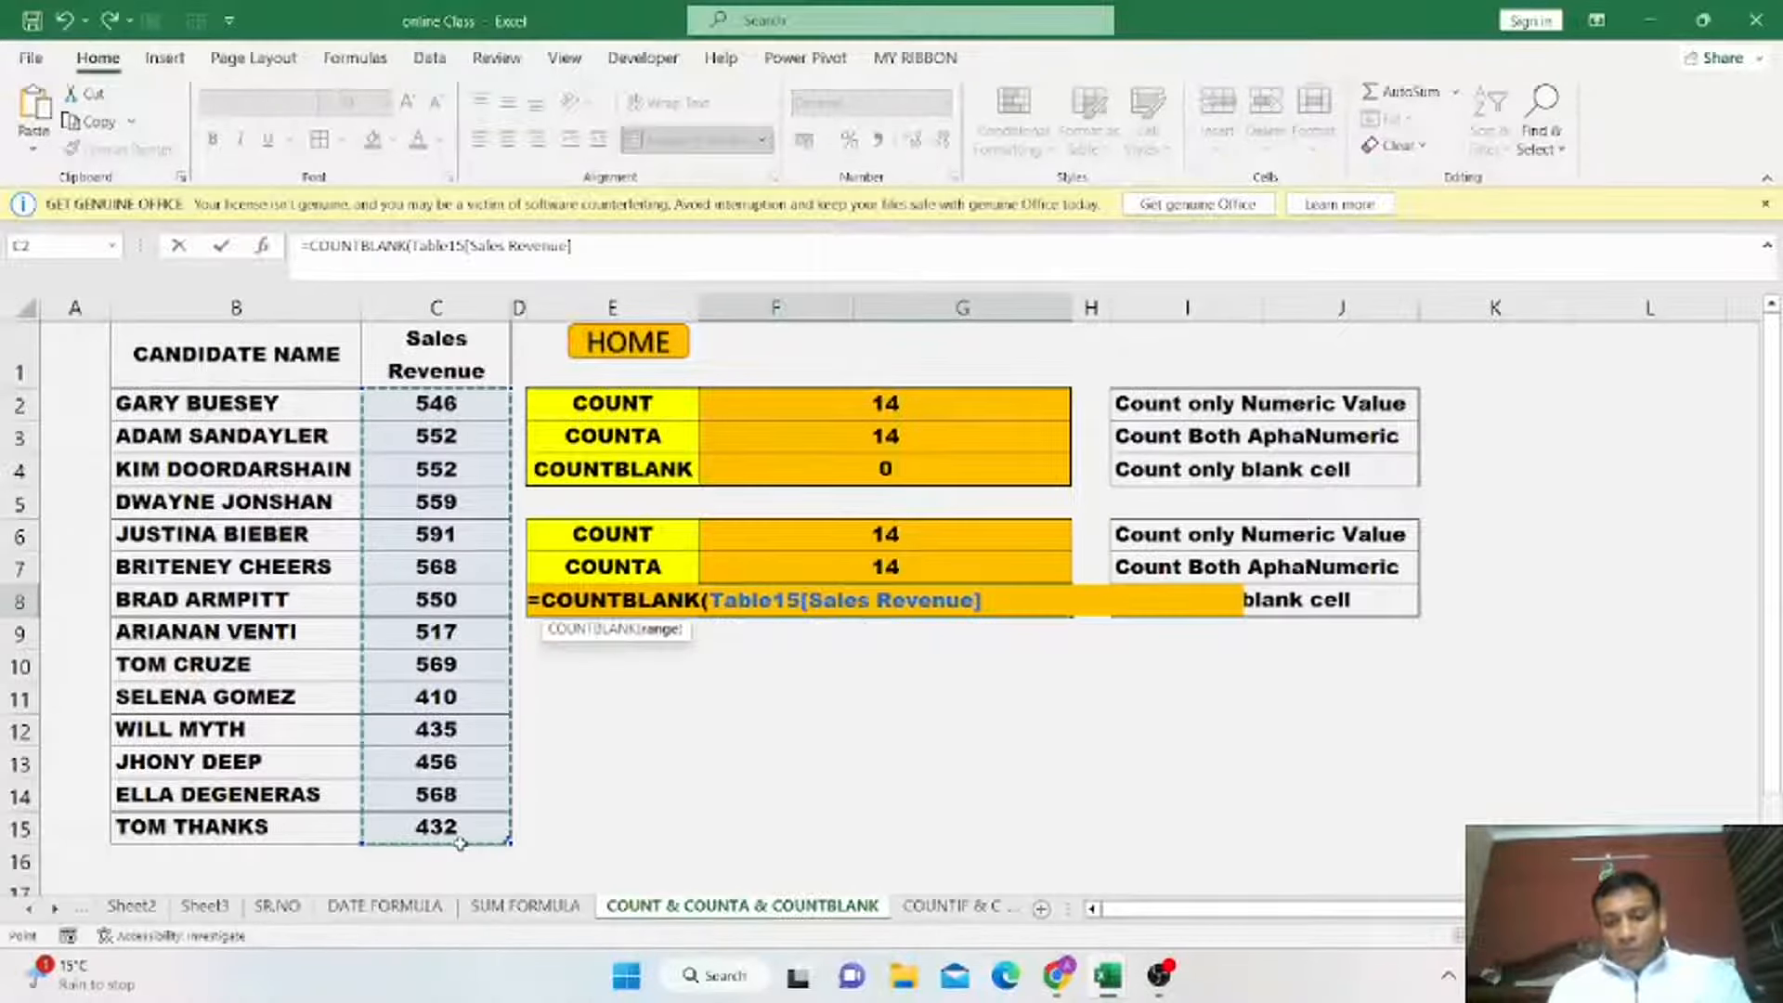
pyautogui.write(')')
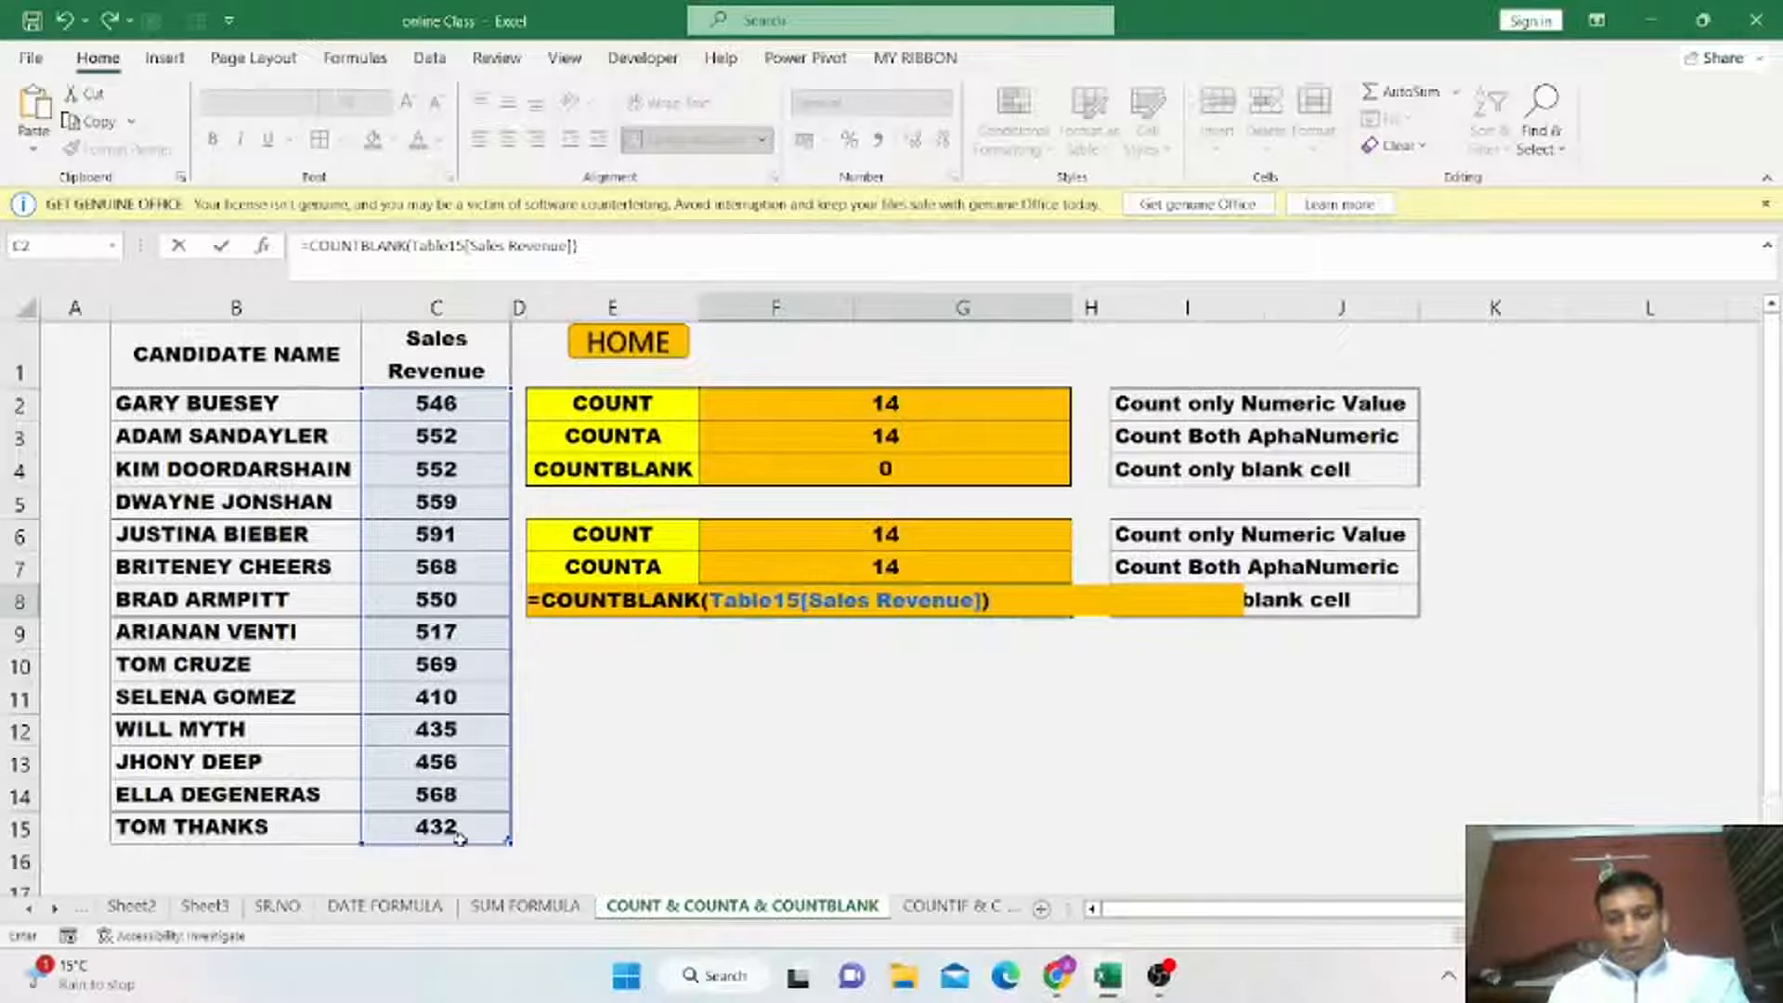
pyautogui.hotkey('ctrl', 'Return')
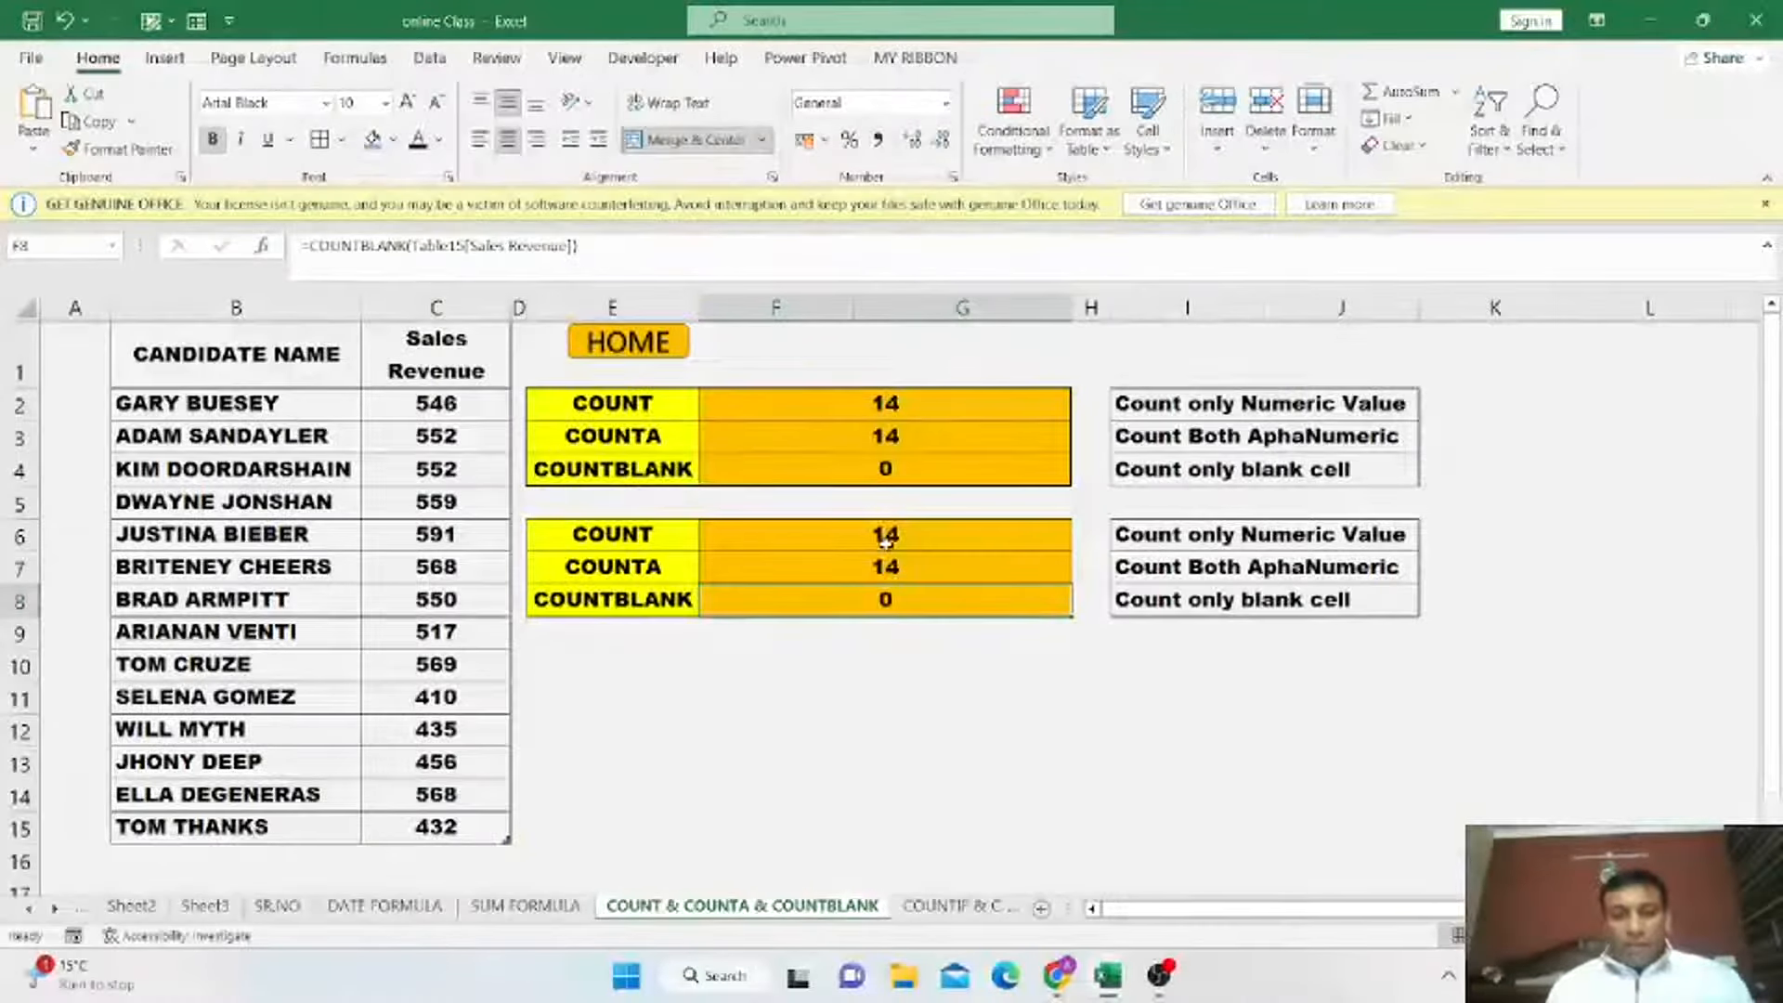
# Replace the sales revenue value in row 4 with the text A.
pyautogui.moveTo(886, 537); pyautogui.dragTo(873, 601)
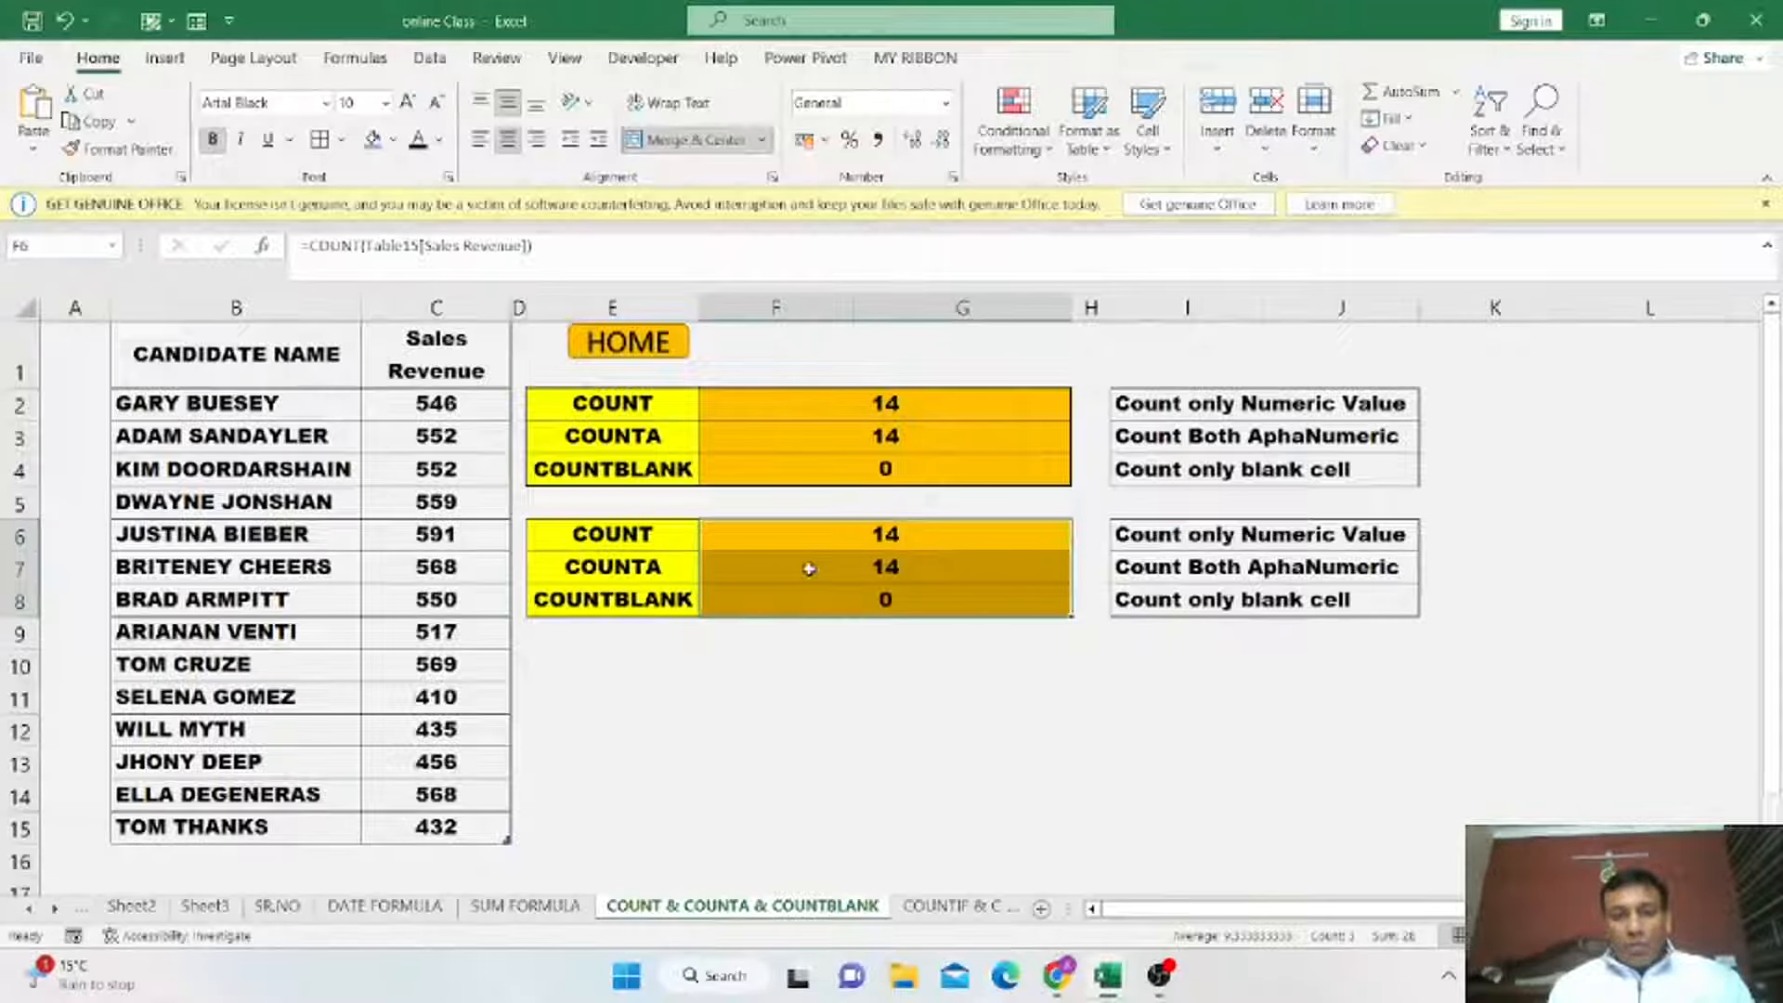
pyautogui.click(810, 540)
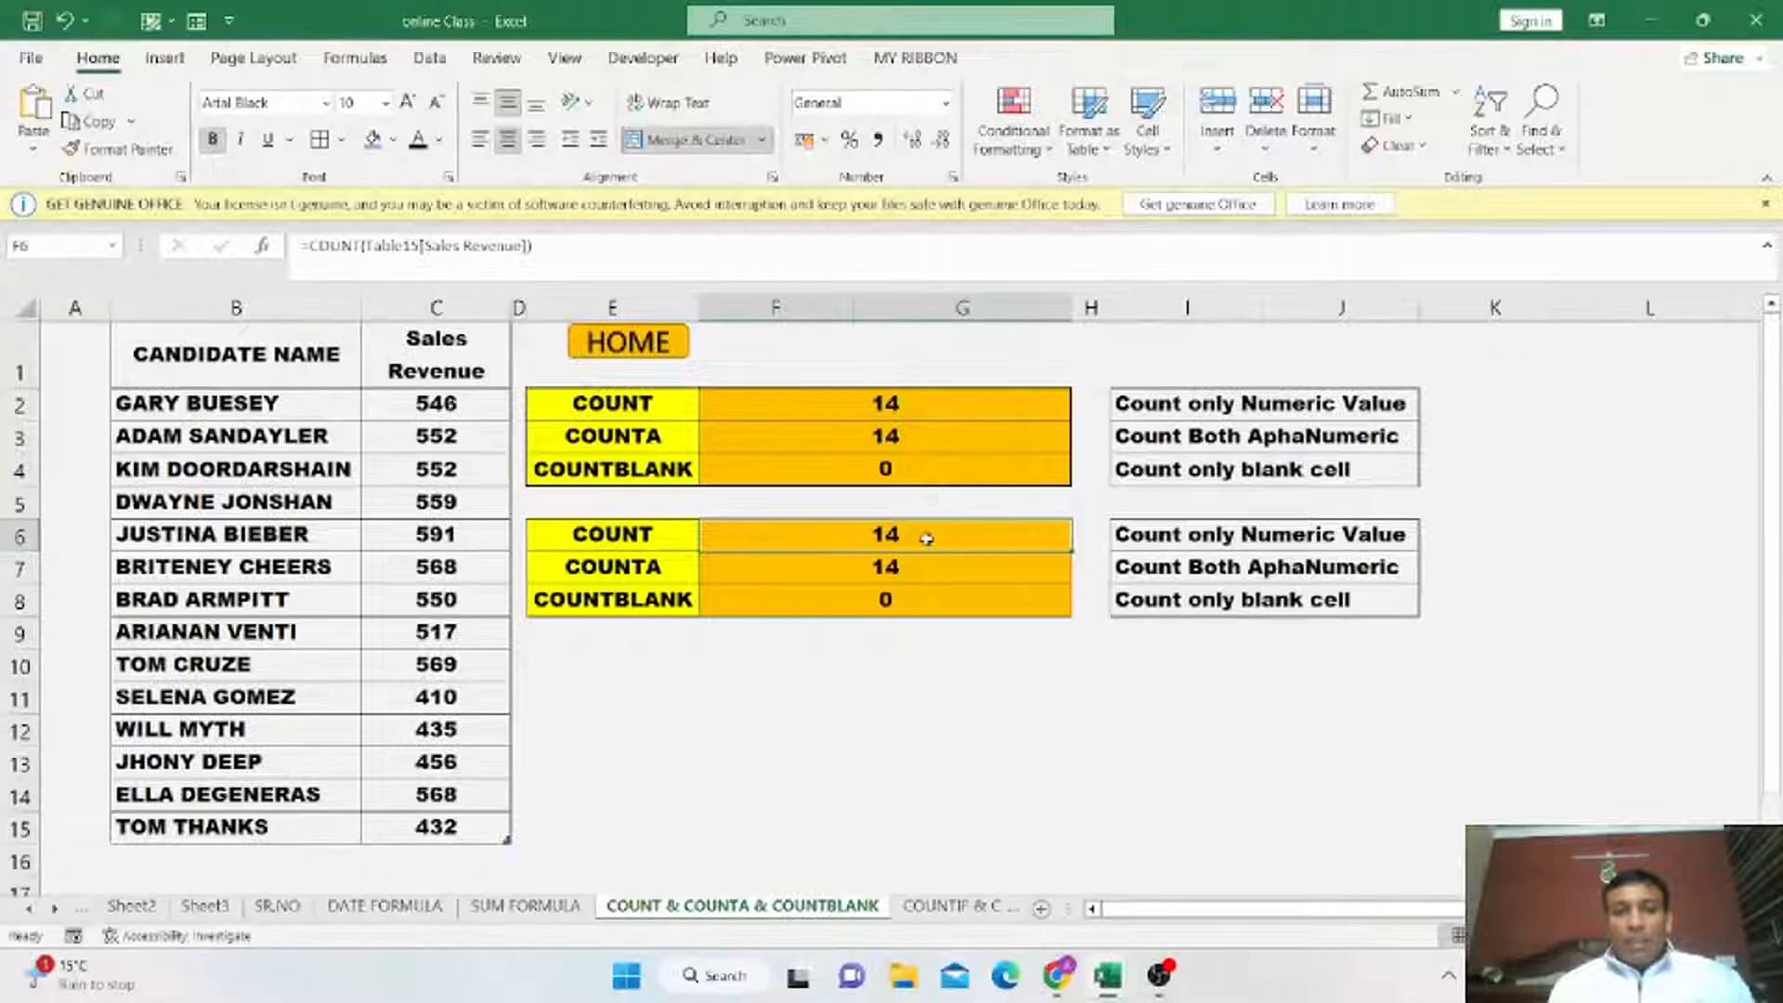
pyautogui.moveTo(455, 405); pyautogui.dragTo(469, 826)
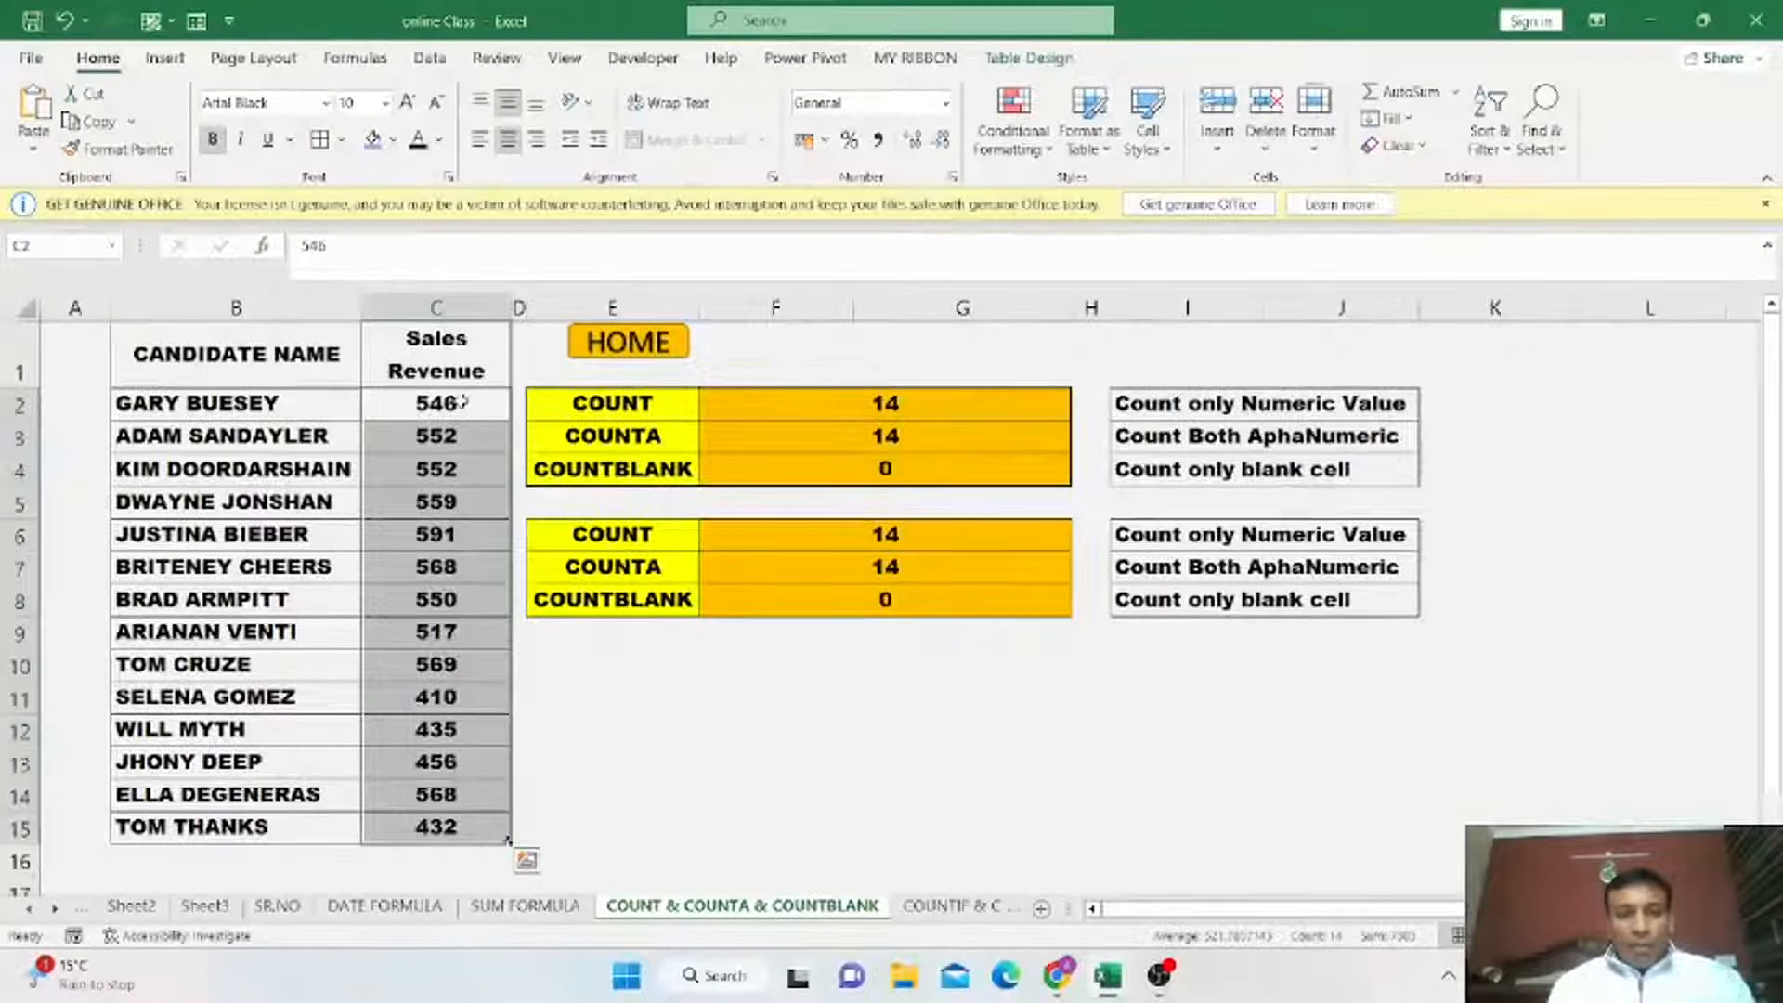
pyautogui.click(616, 560)
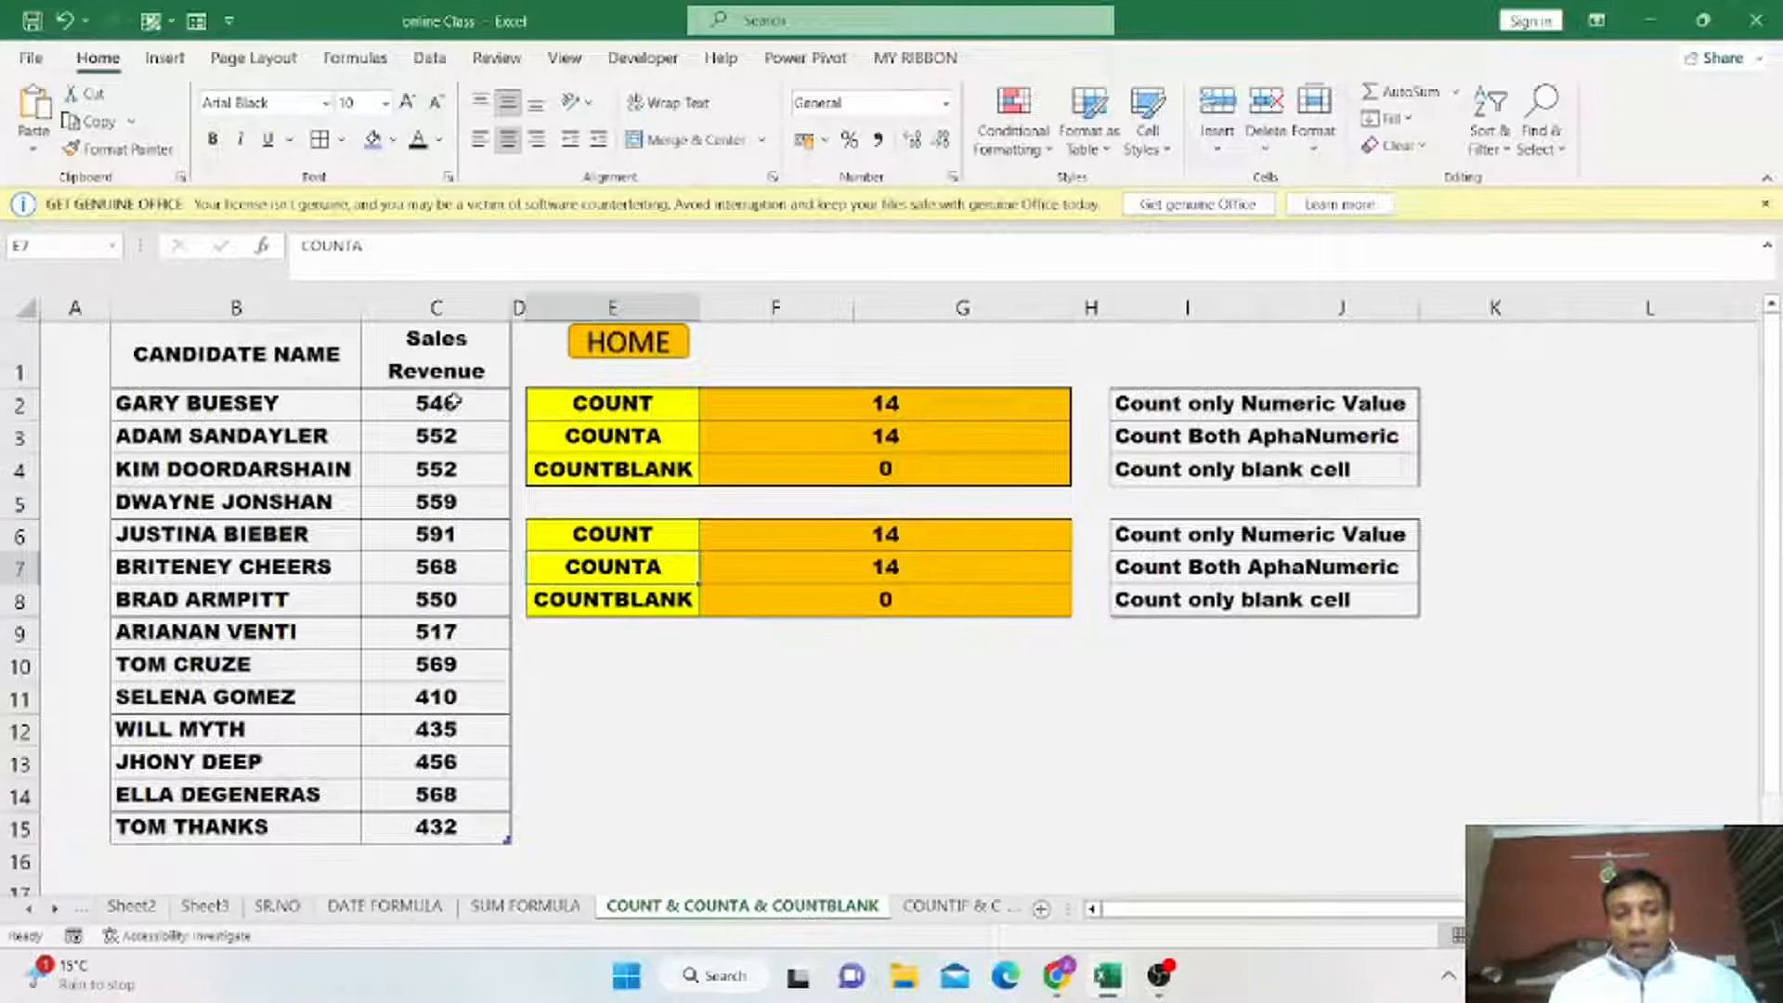
pyautogui.moveTo(452, 401); pyautogui.dragTo(465, 819)
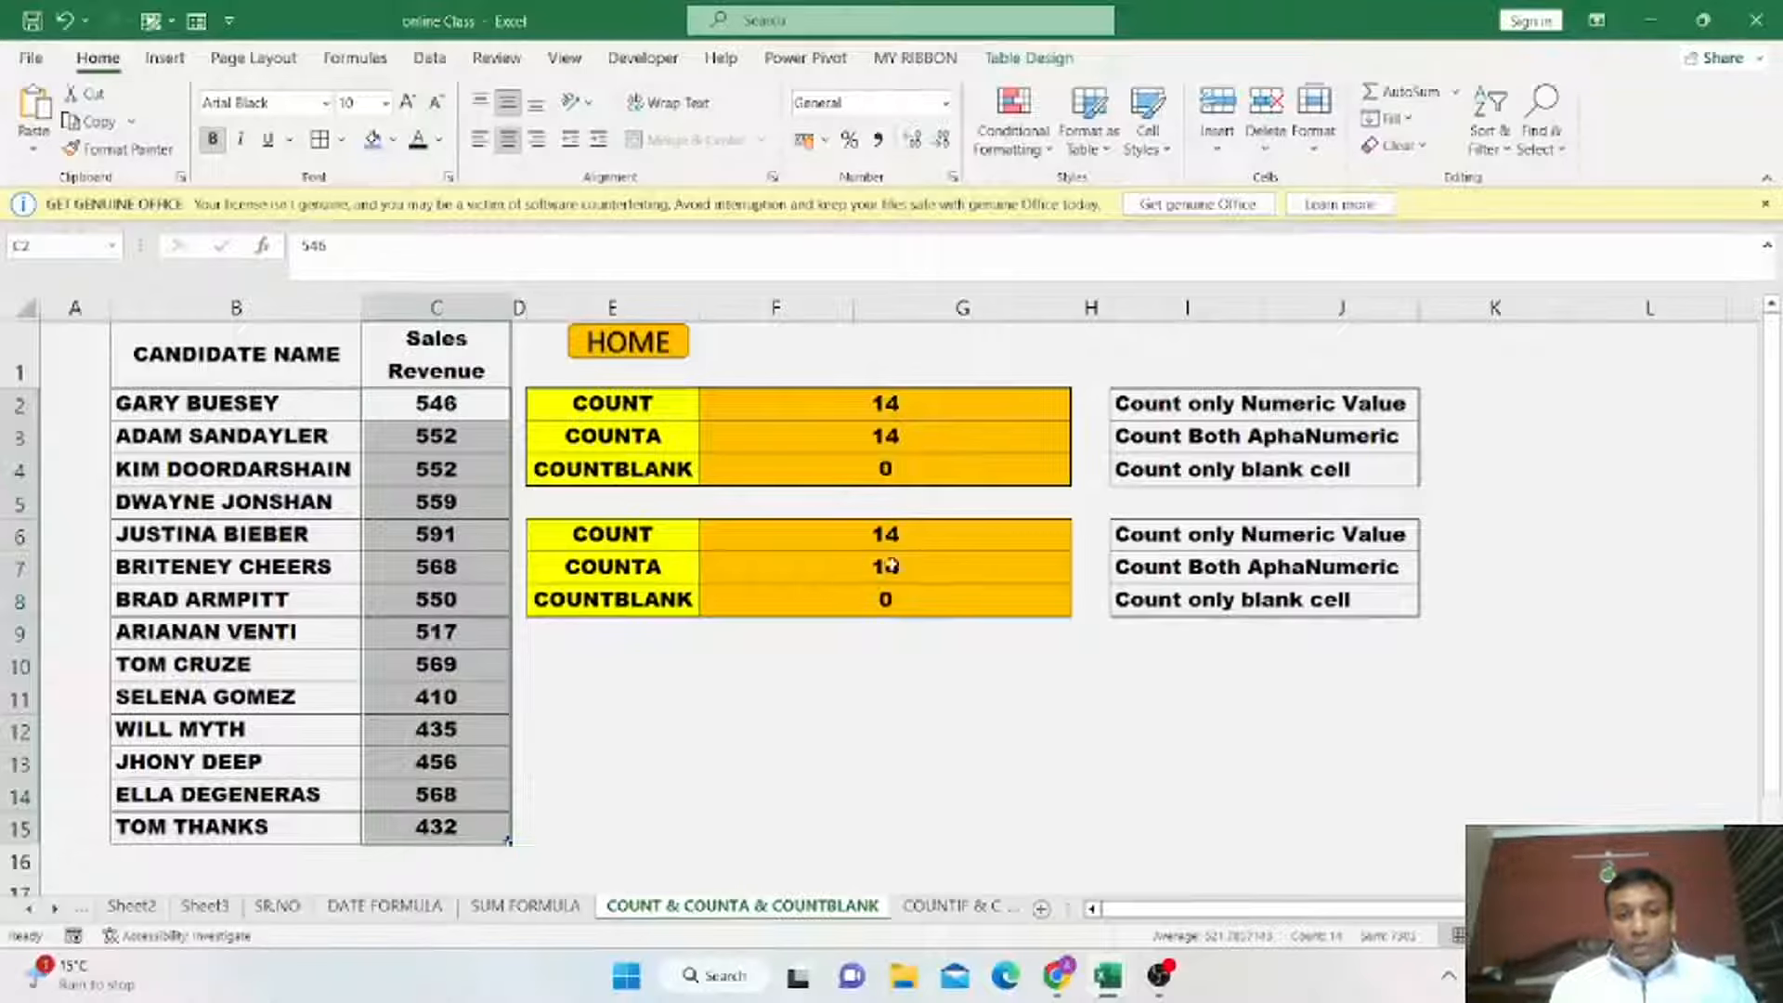
pyautogui.click(757, 559)
pyautogui.click(465, 474)
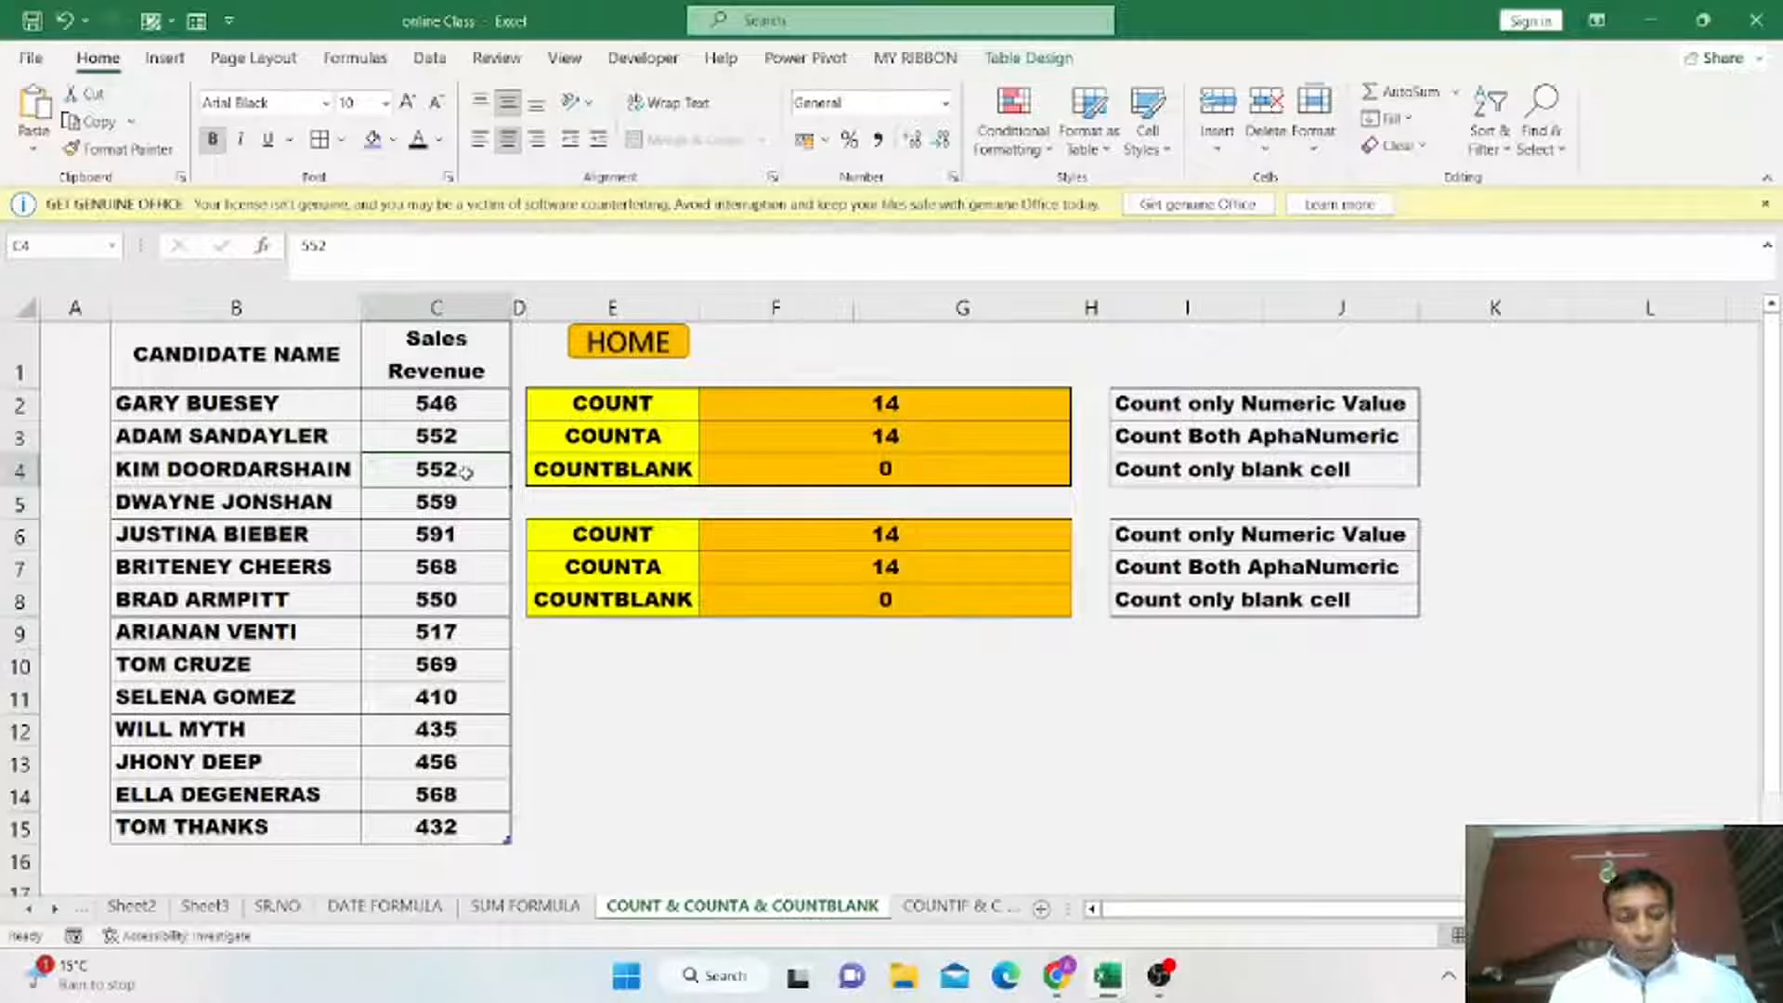
pyautogui.write('A')
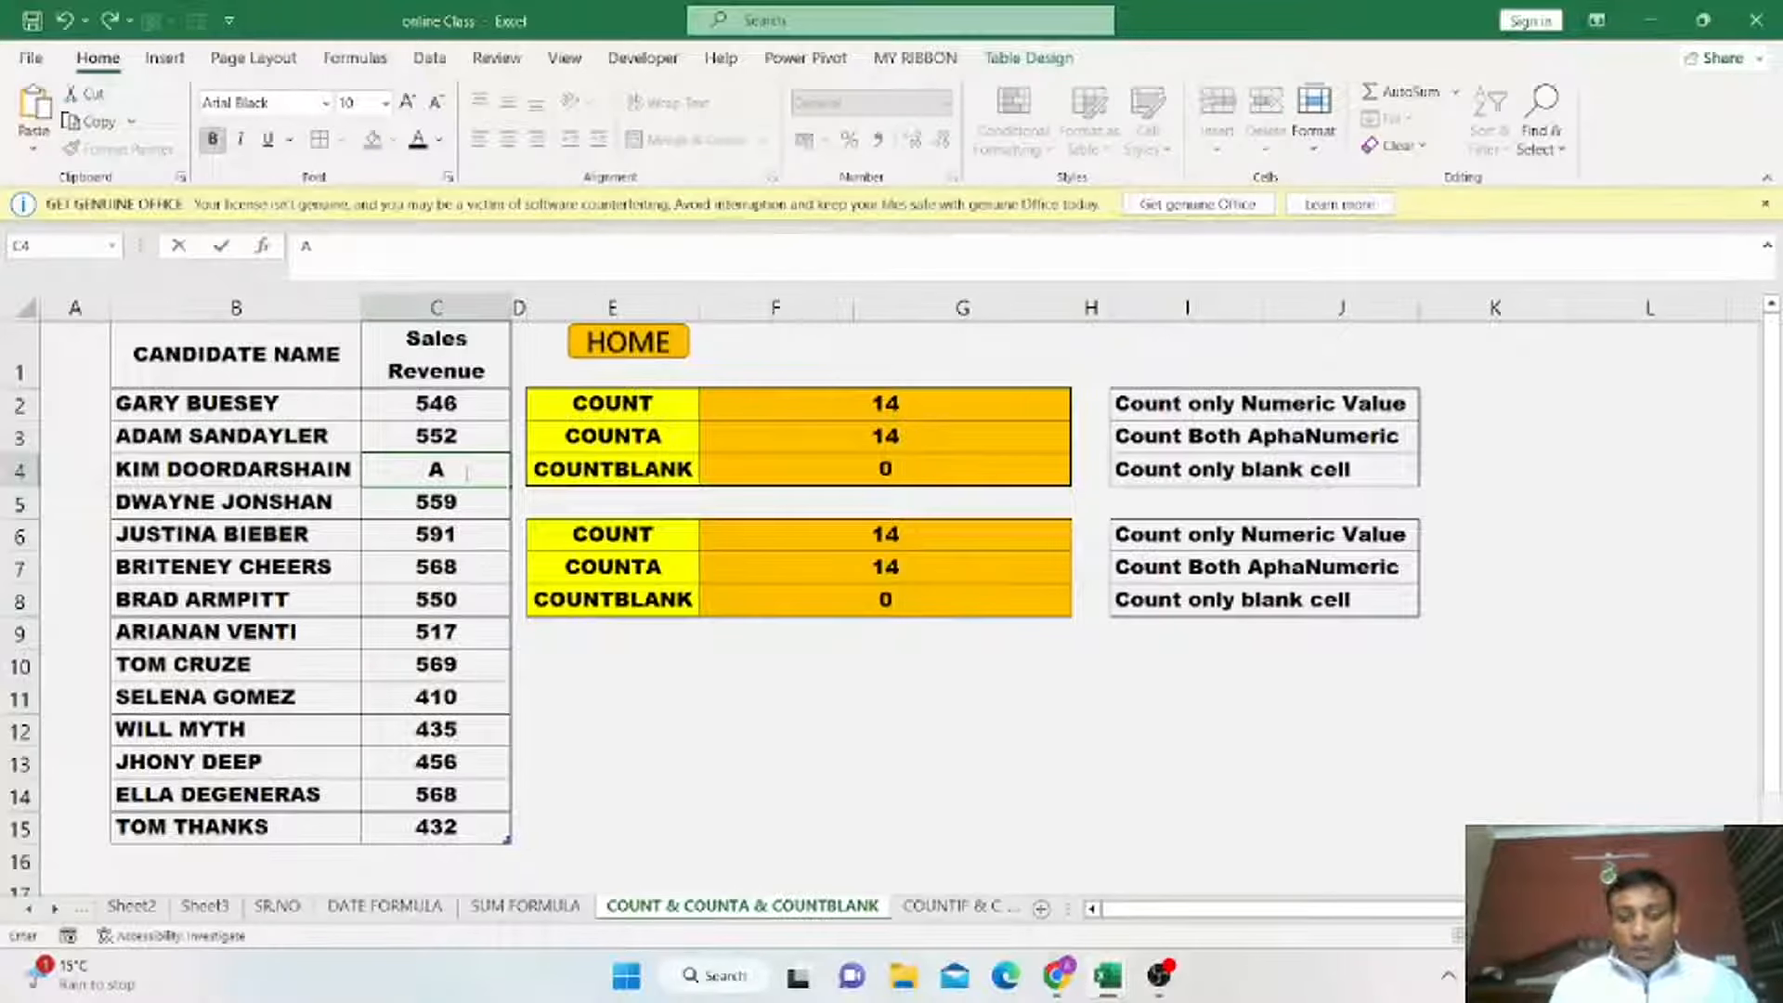
pyautogui.press('Return')
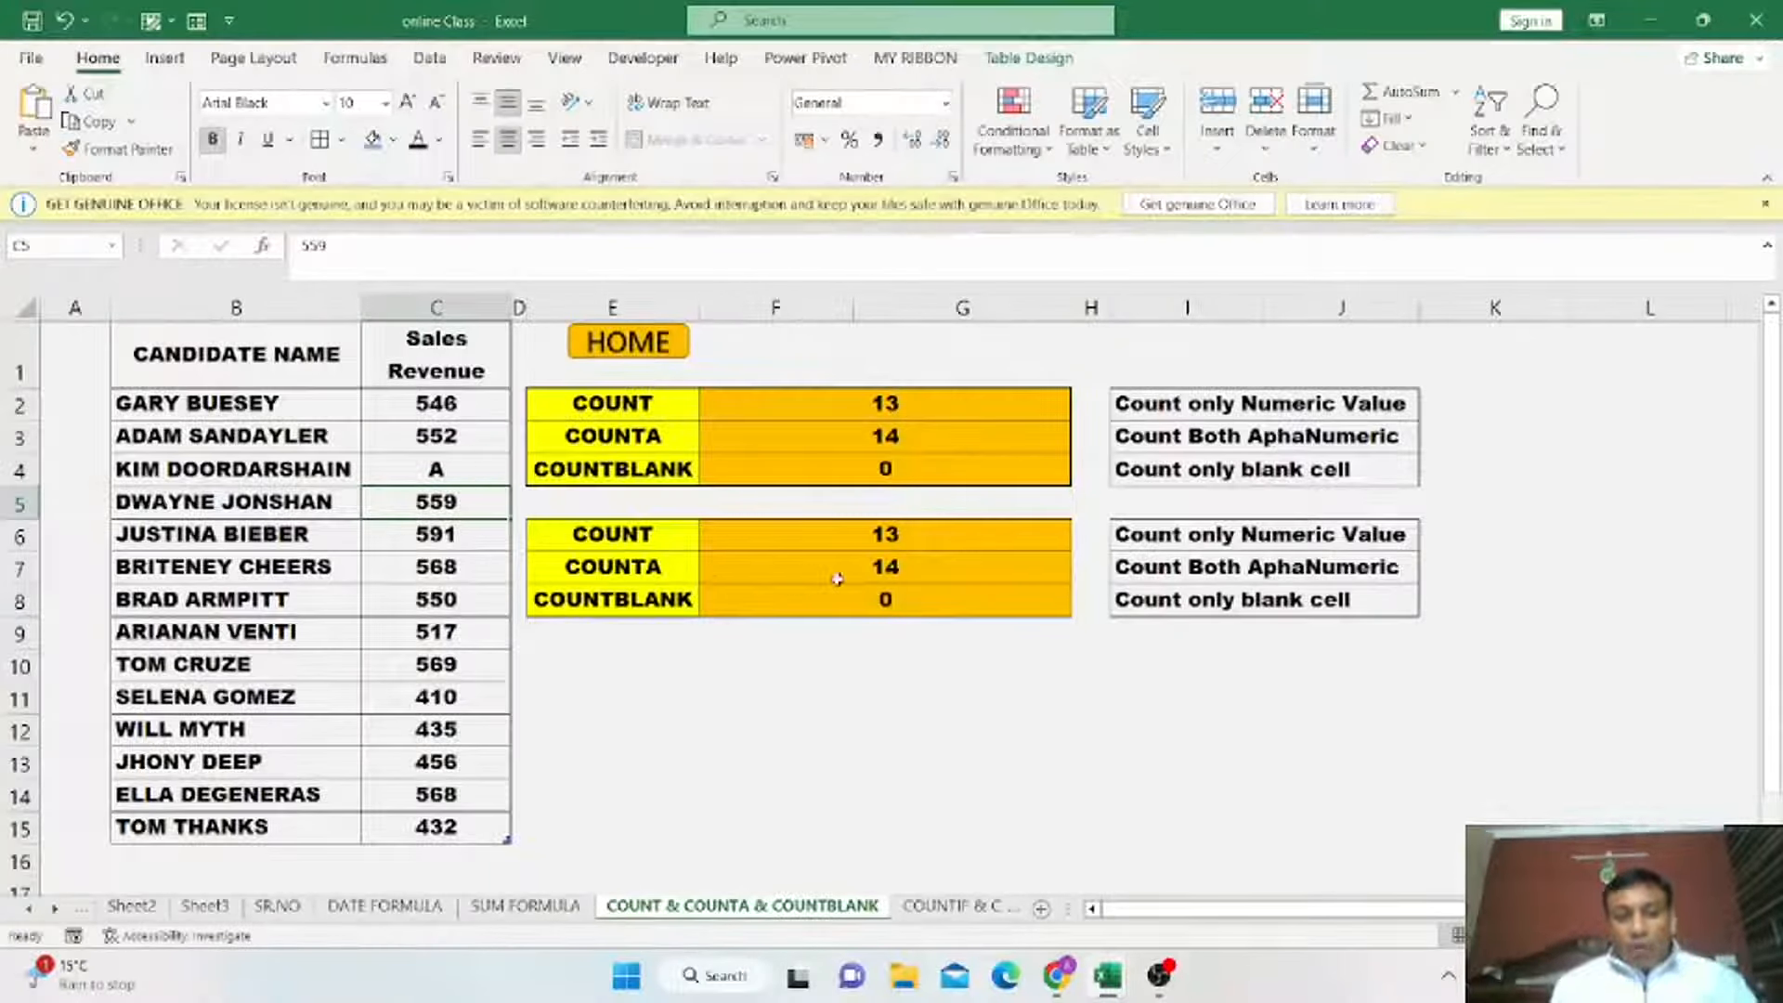
# Clear the sales revenue value in row 8 of the candidate table.
pyautogui.moveTo(605, 570); pyautogui.dragTo(892, 569)
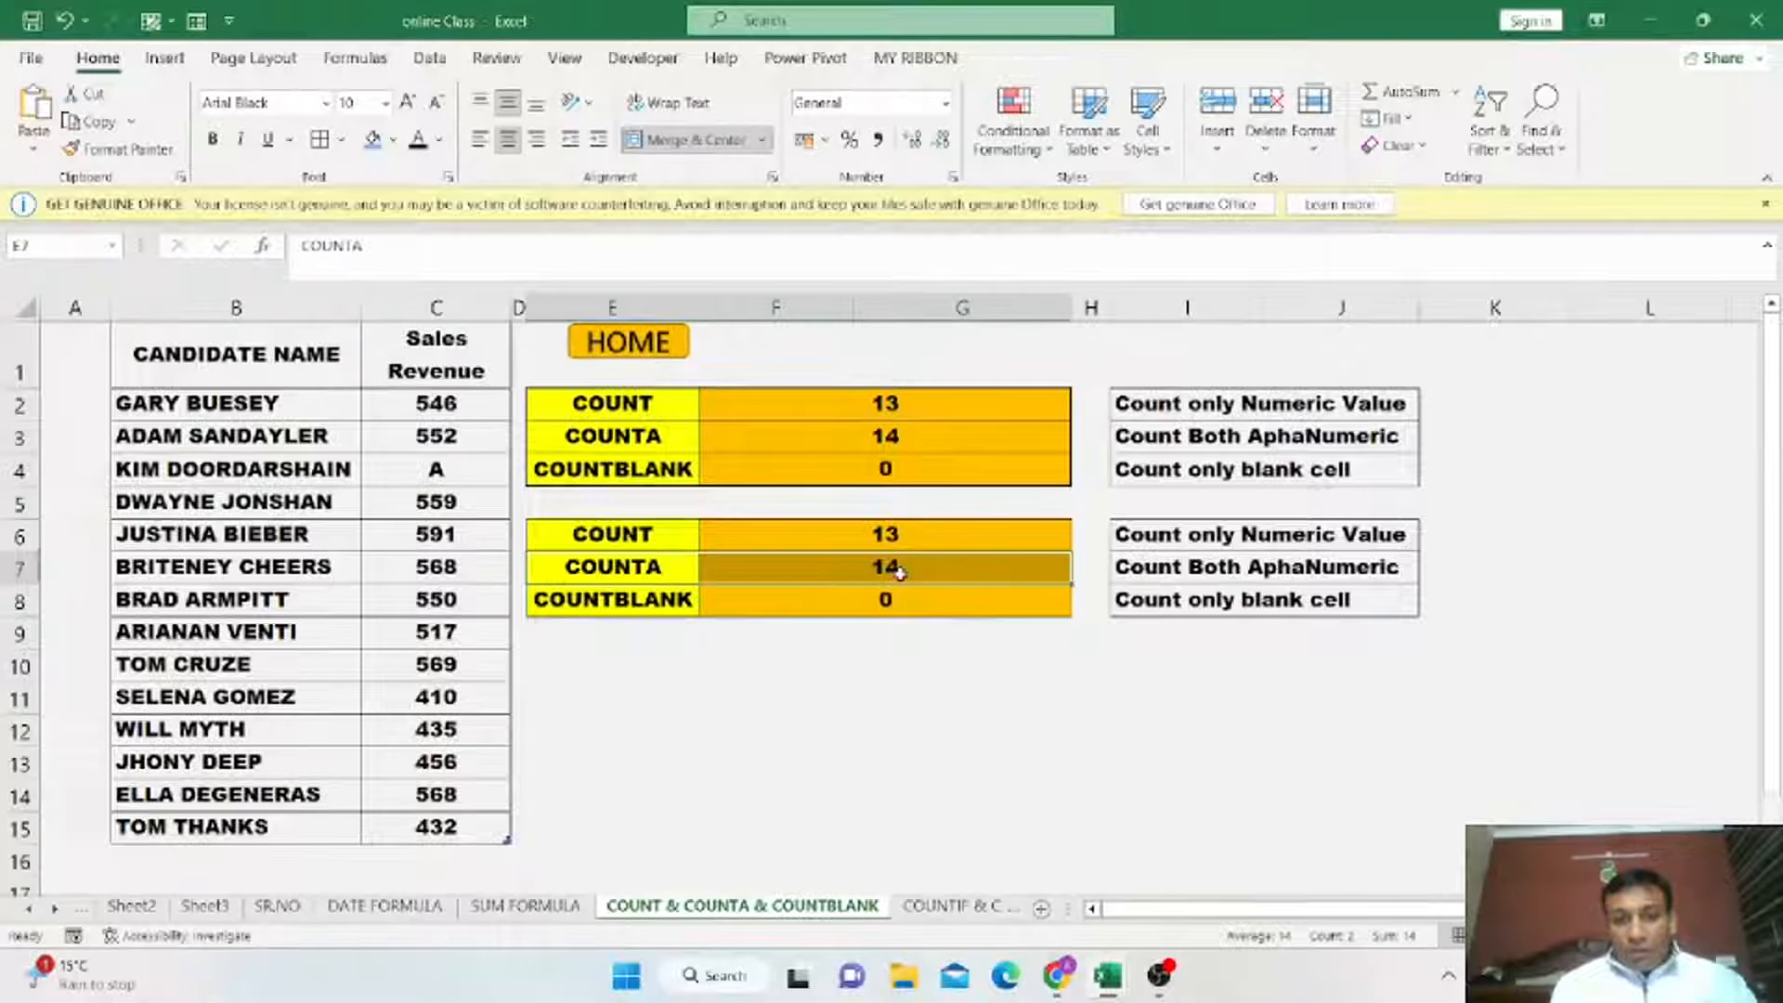
pyautogui.click(762, 564)
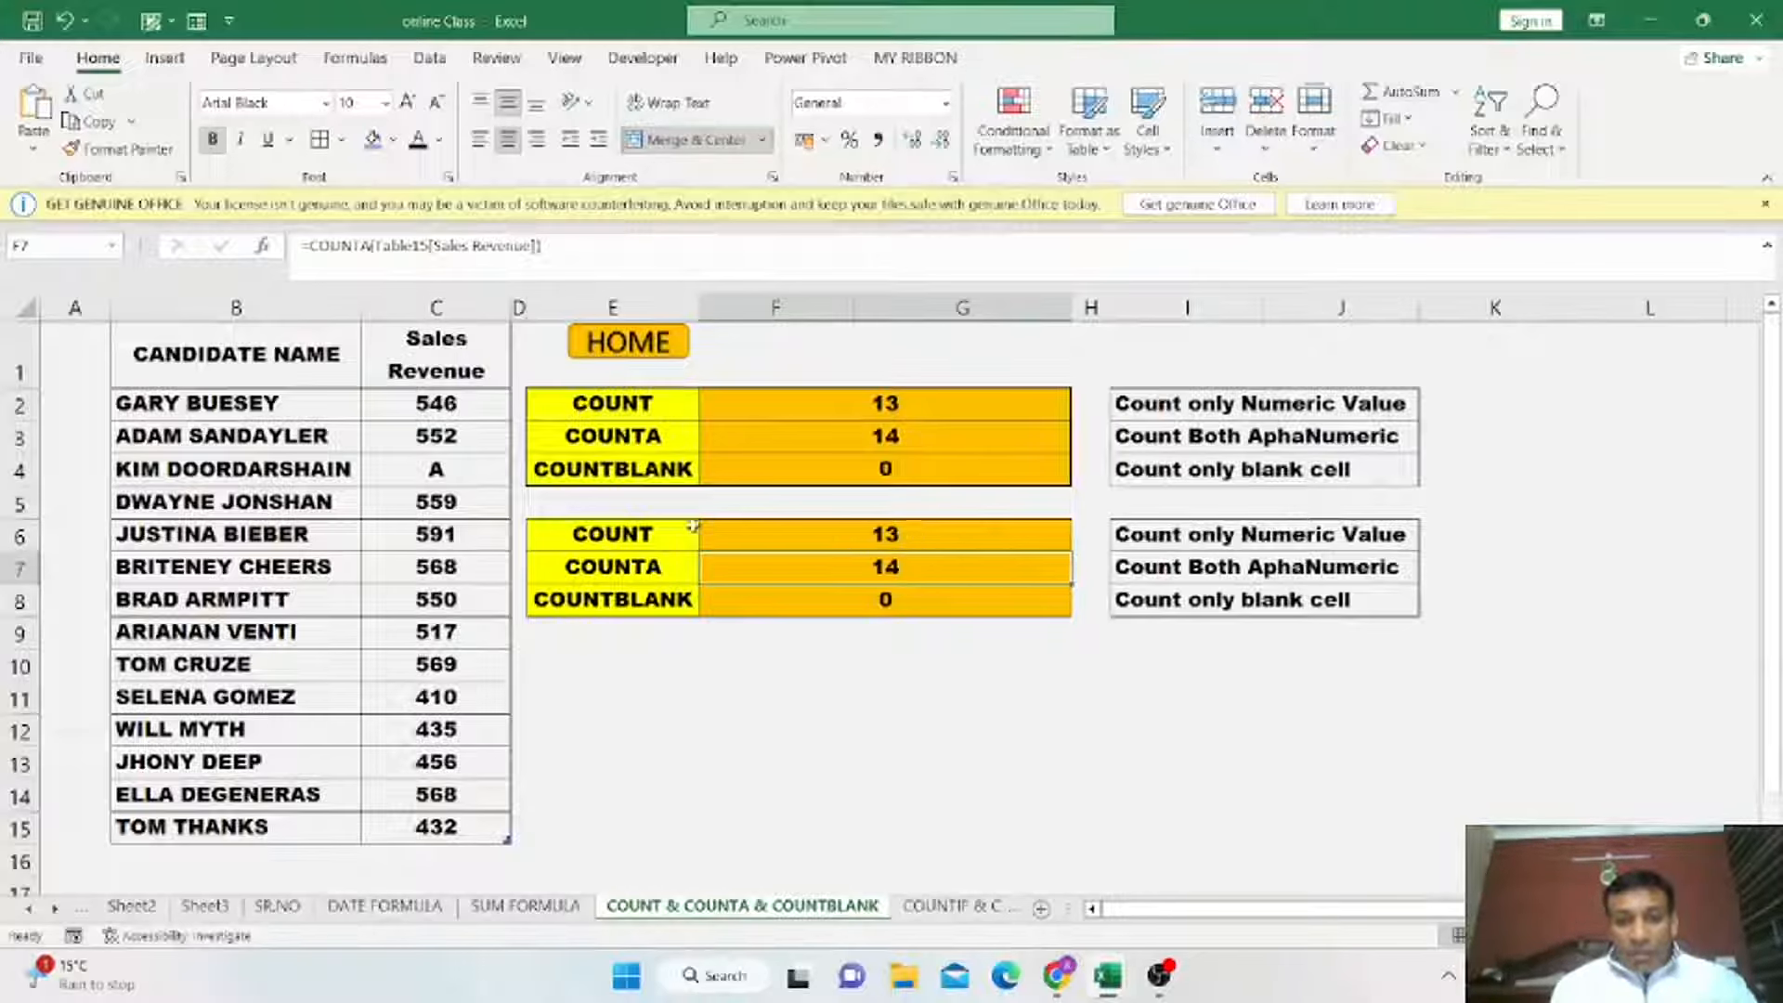
pyautogui.click(784, 536)
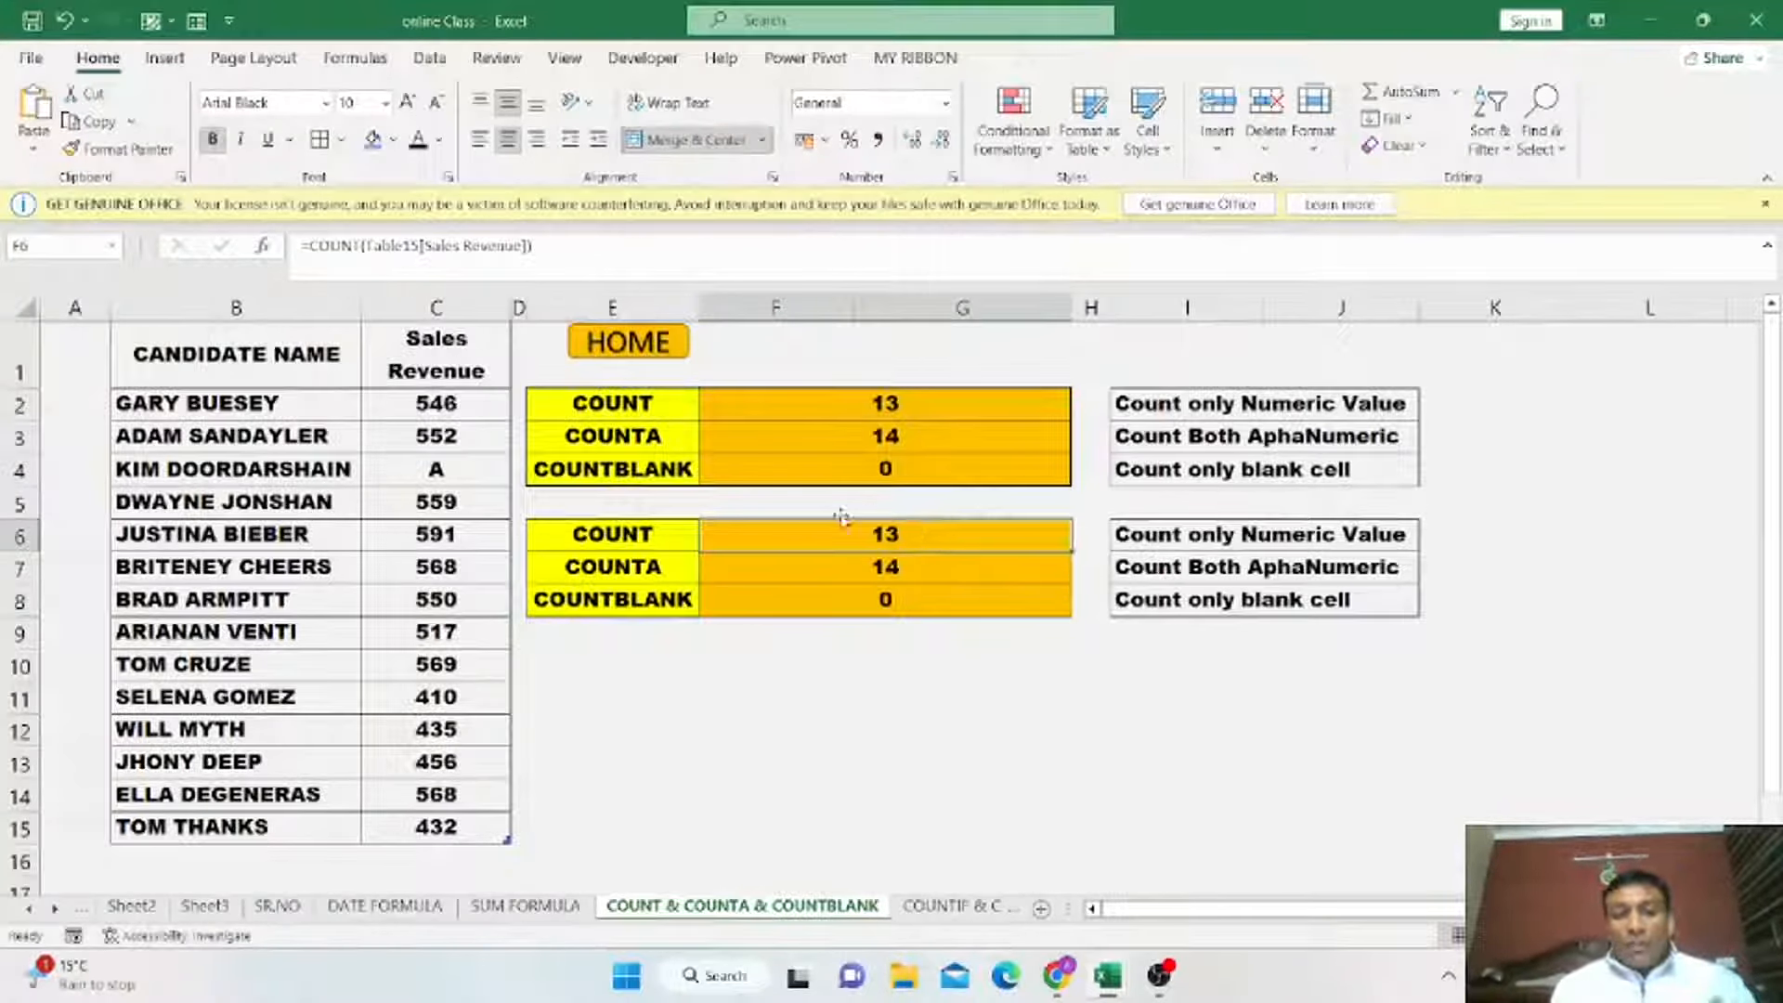
pyautogui.moveTo(479, 409); pyautogui.dragTo(485, 827)
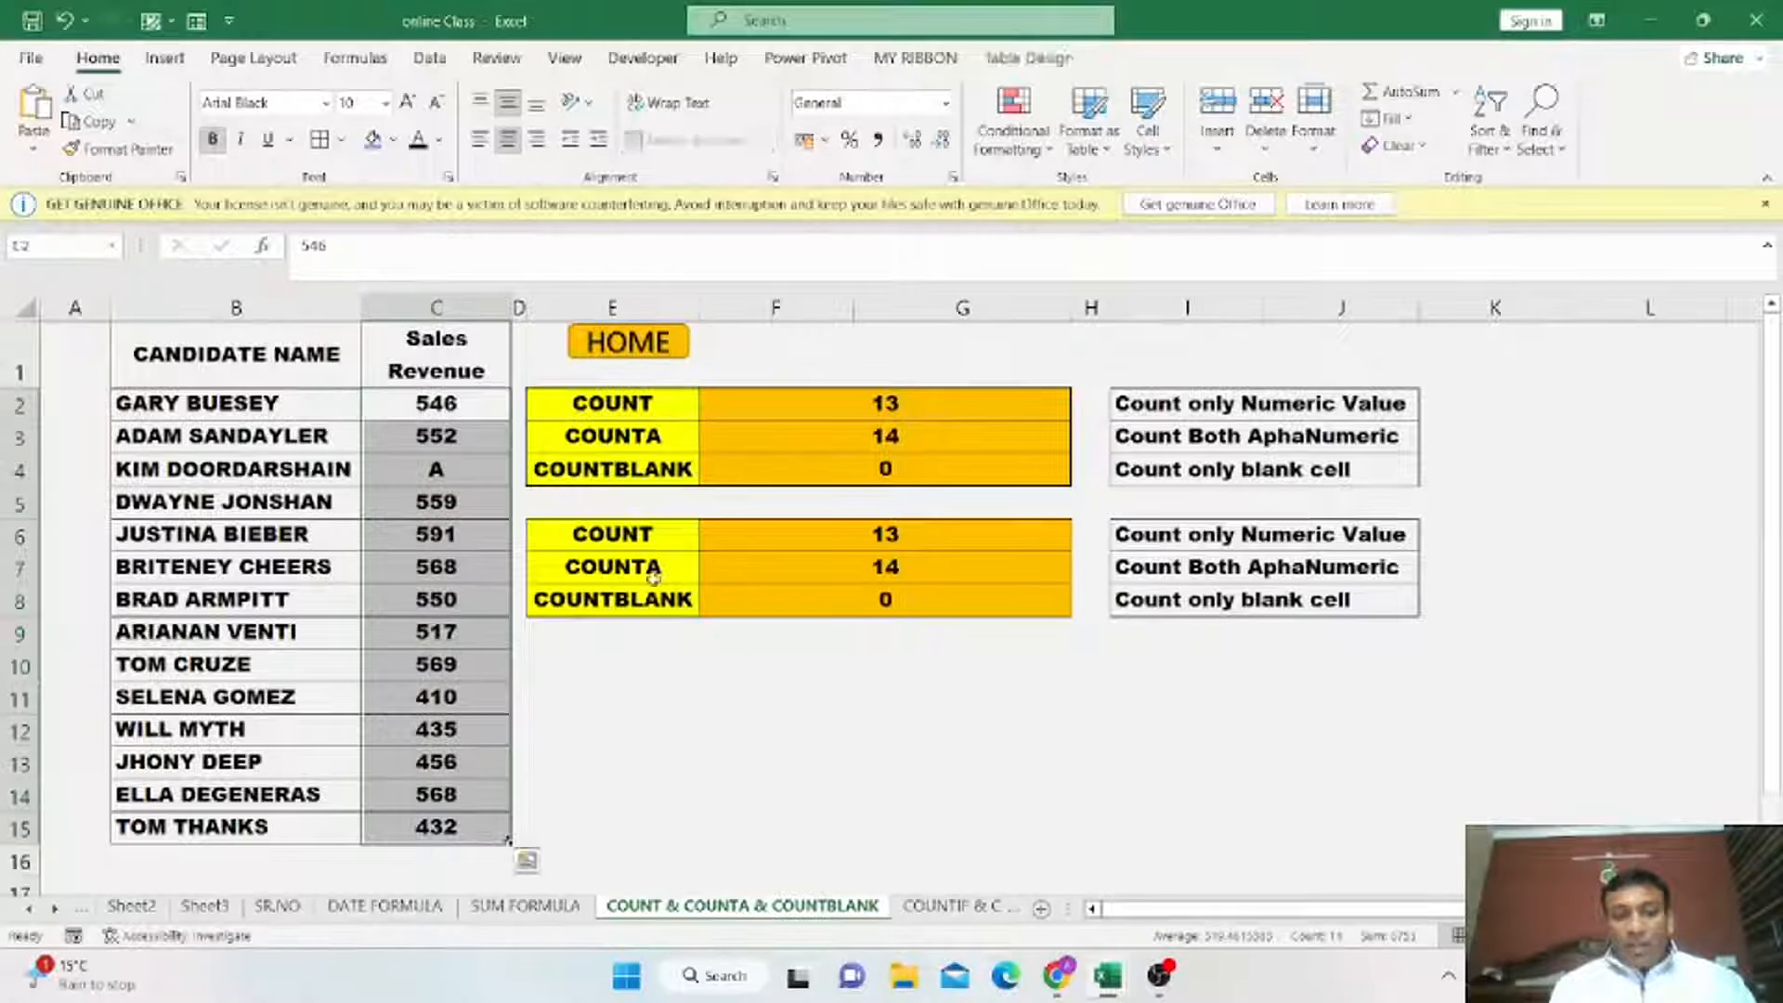
pyautogui.click(881, 600)
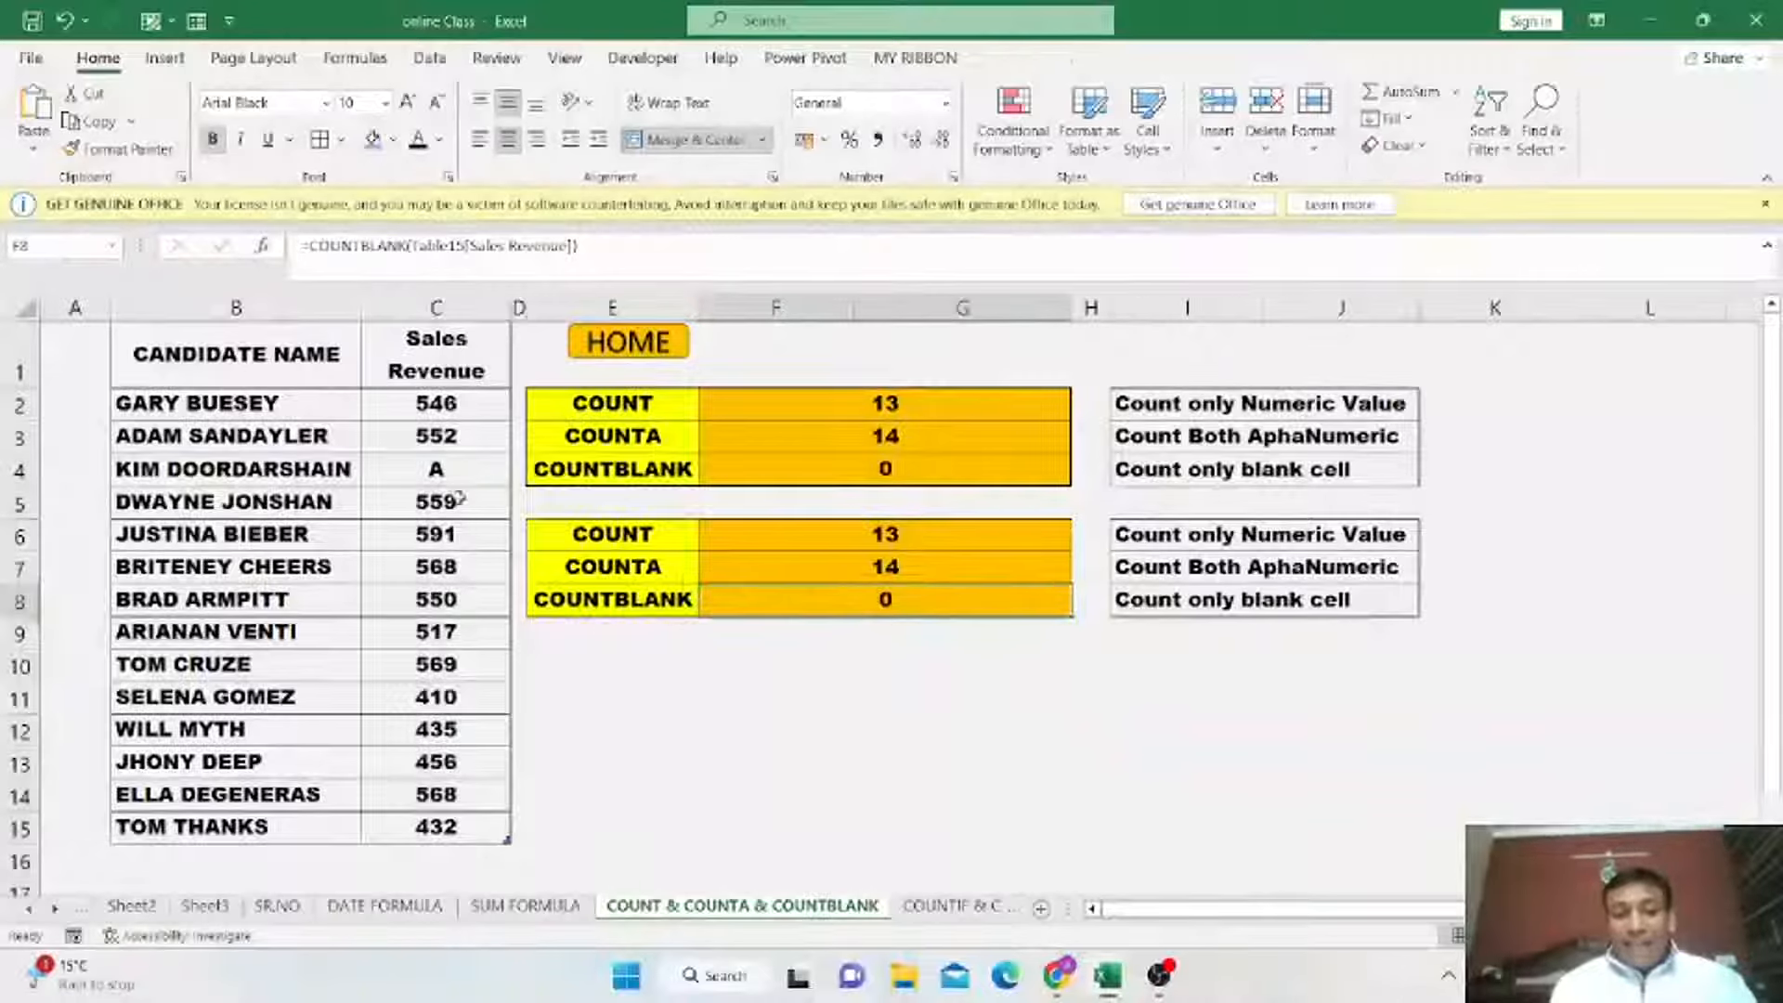
pyautogui.moveTo(462, 401); pyautogui.dragTo(472, 831)
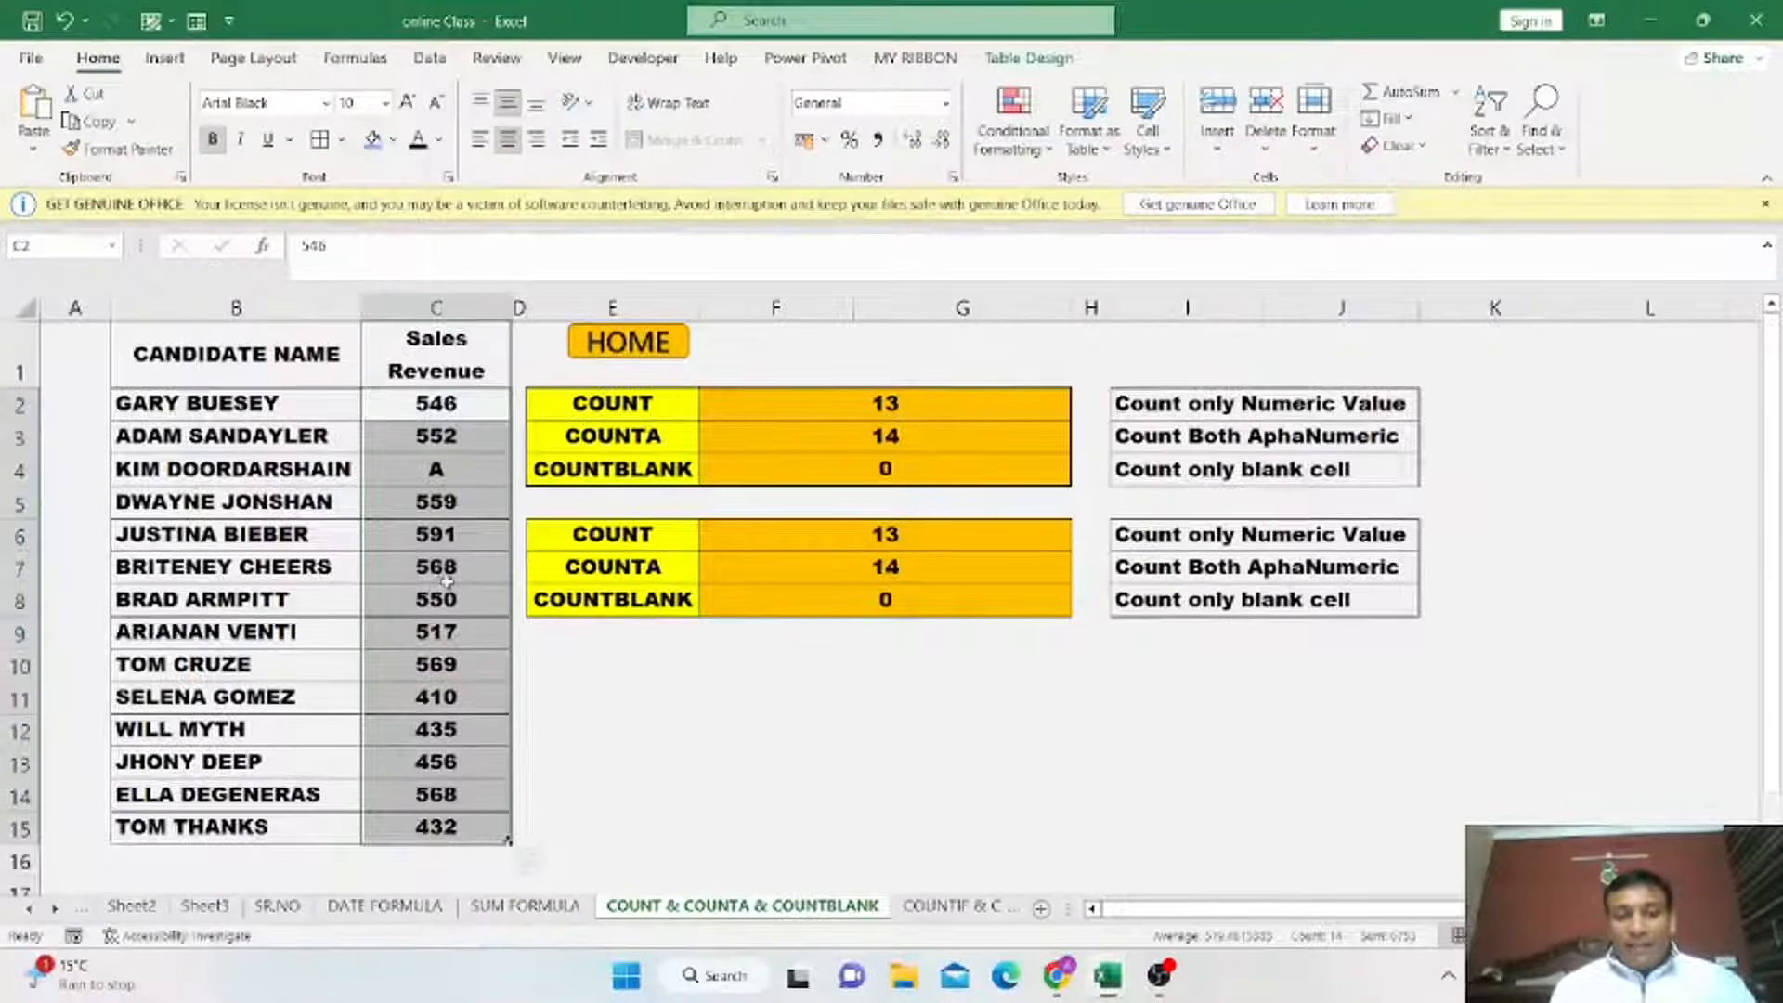
pyautogui.click(449, 596)
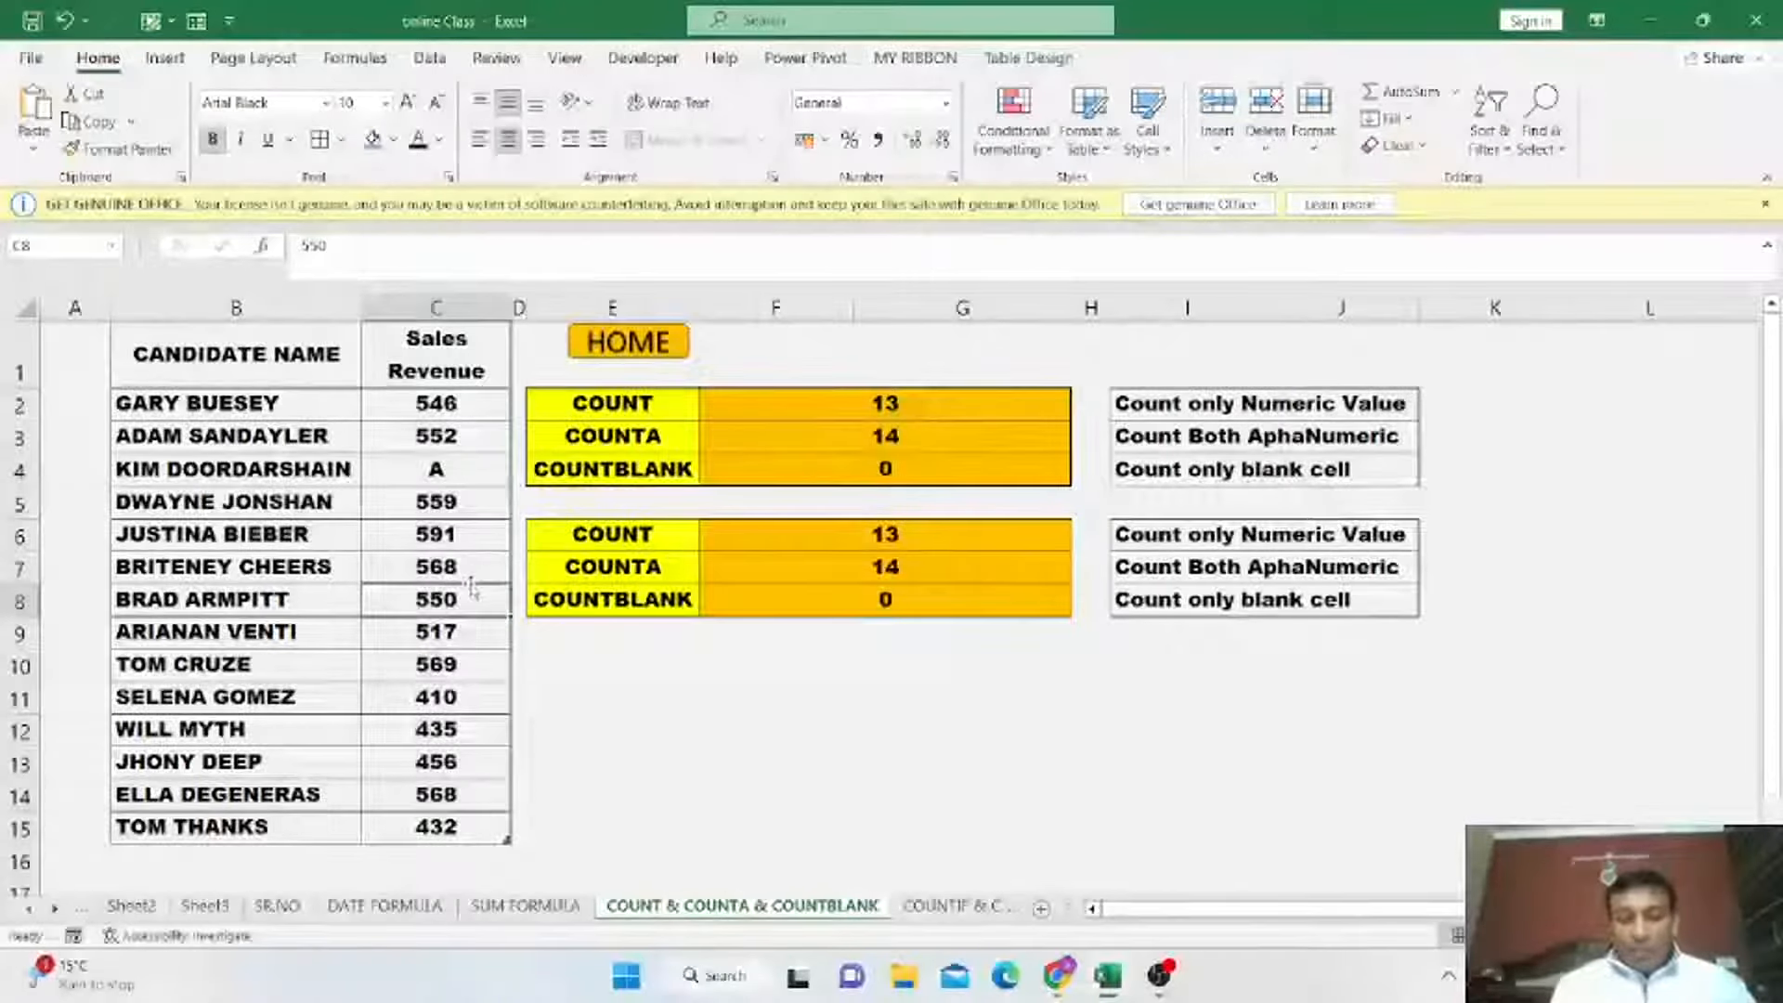
pyautogui.press('Delete')
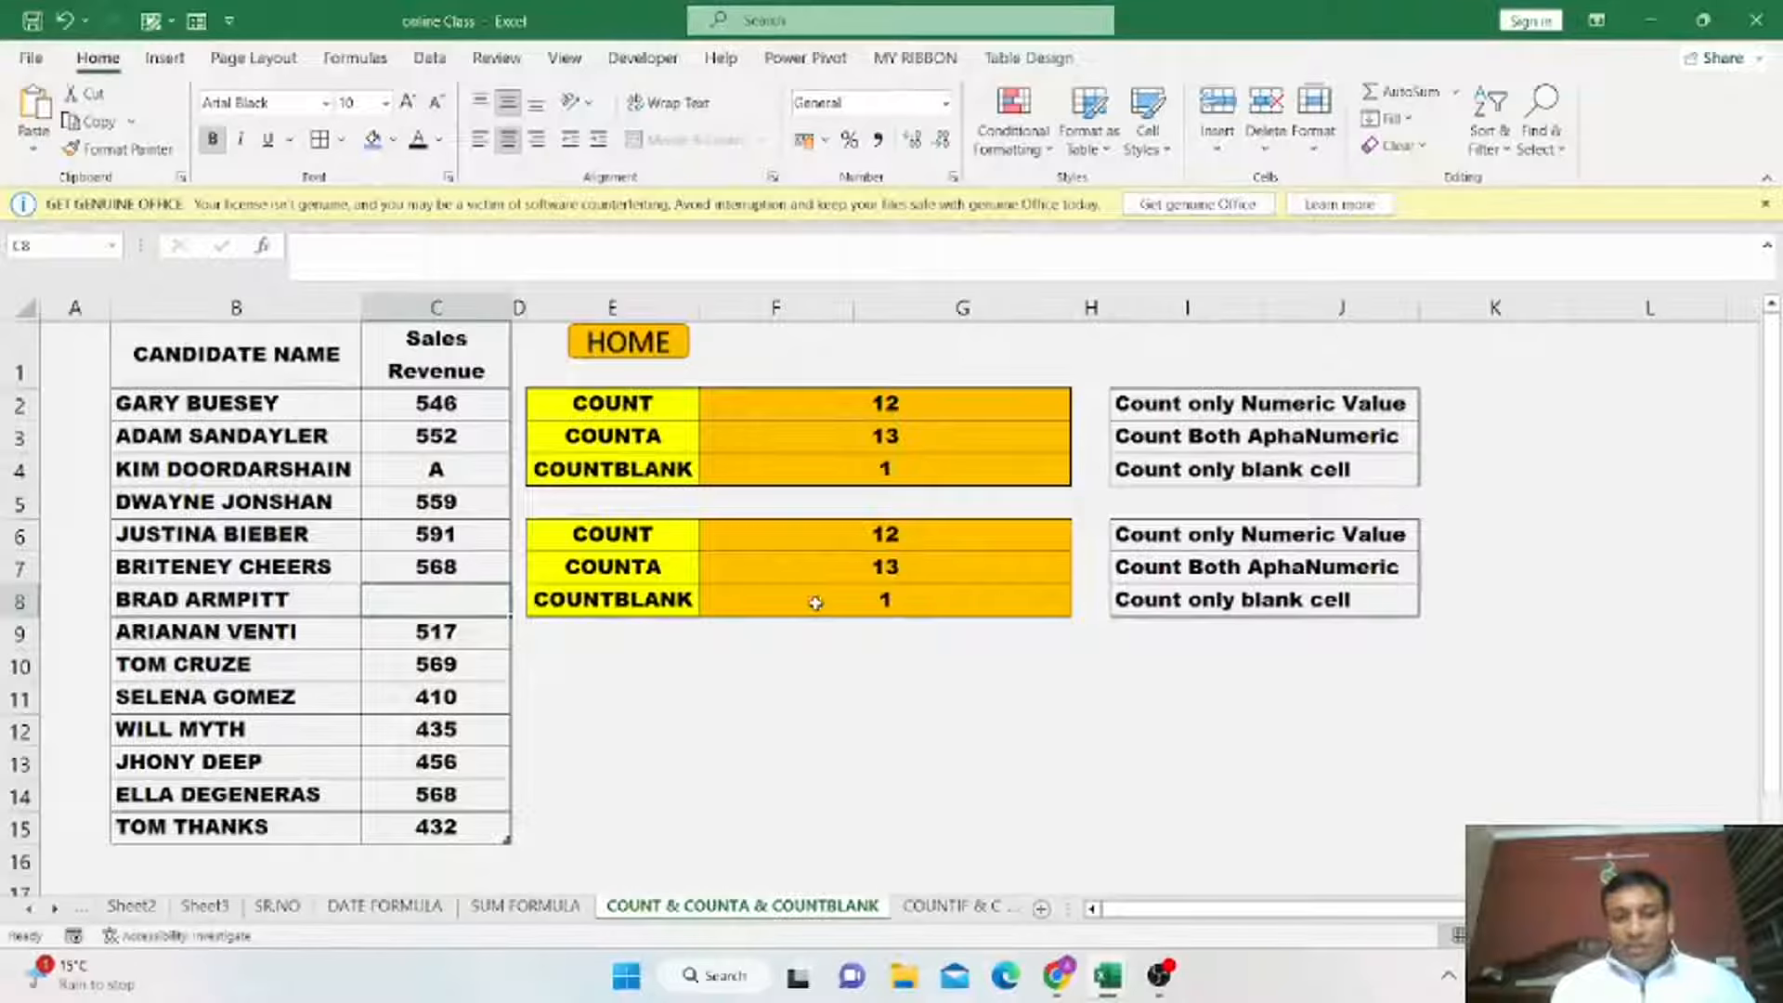
# Review the COUNT, COUNTA and COUNTBLANK results against the emptied Sales Revenue cell.
pyautogui.moveTo(655, 536); pyautogui.dragTo(848, 603)
pyautogui.click(848, 604)
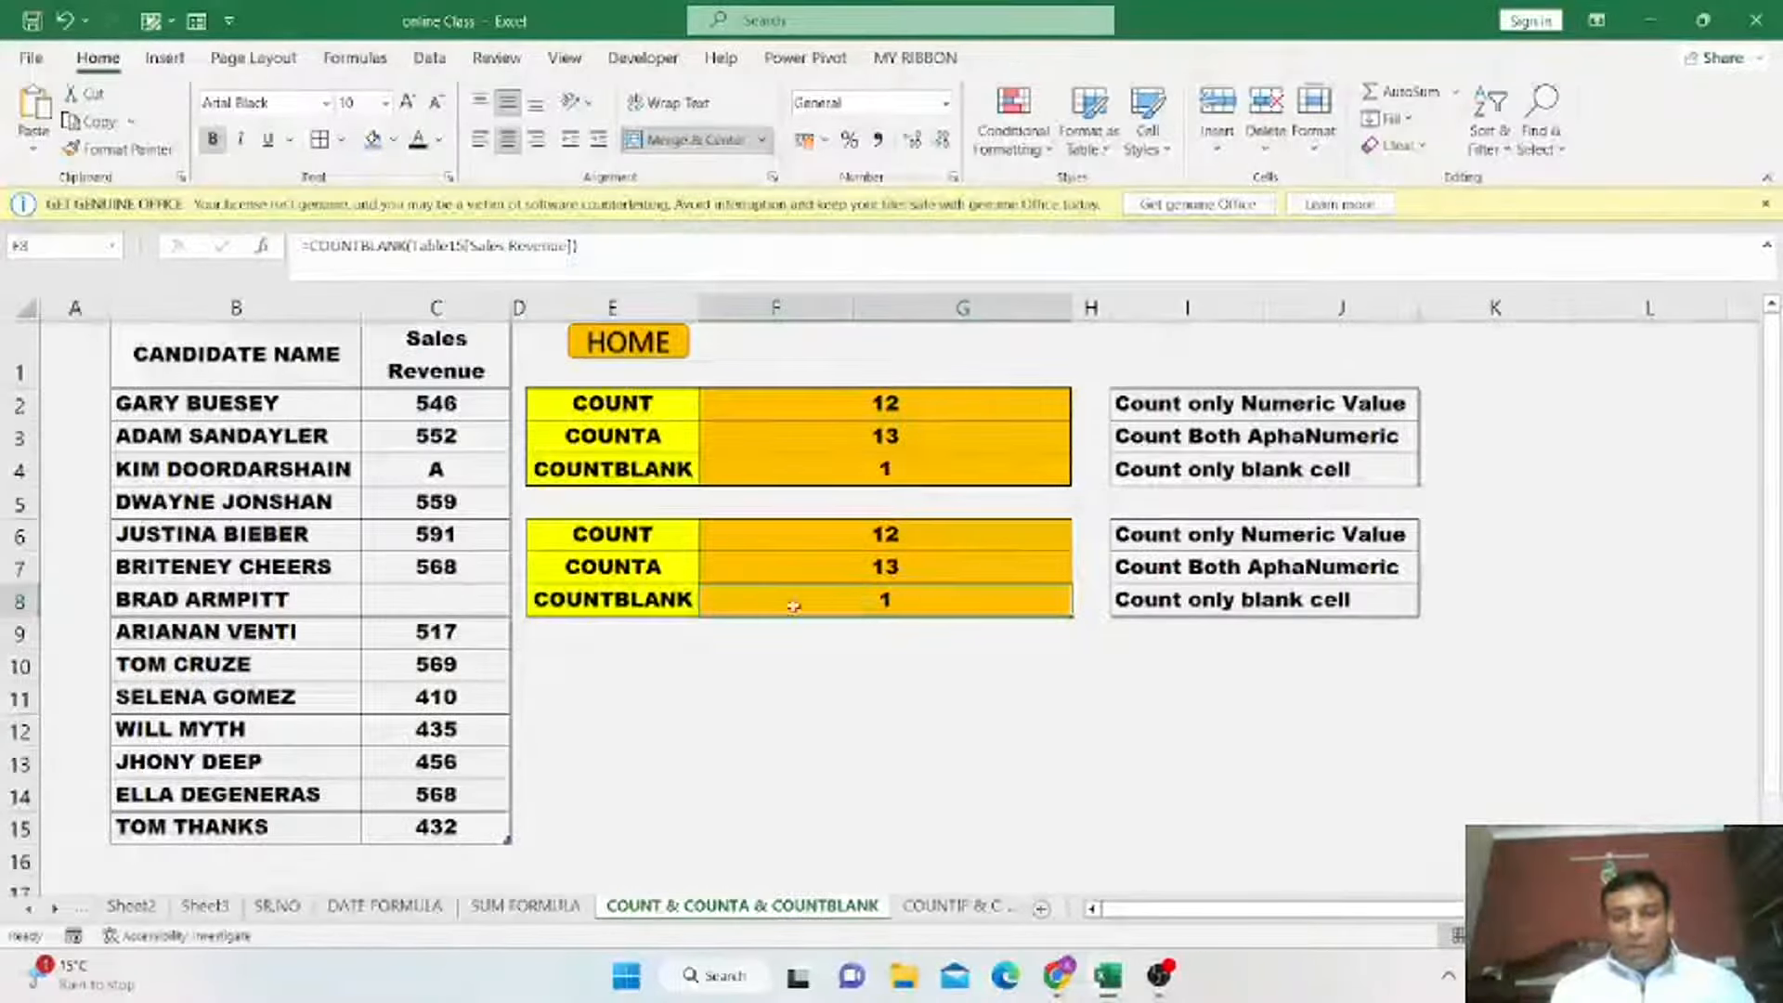
pyautogui.click(415, 599)
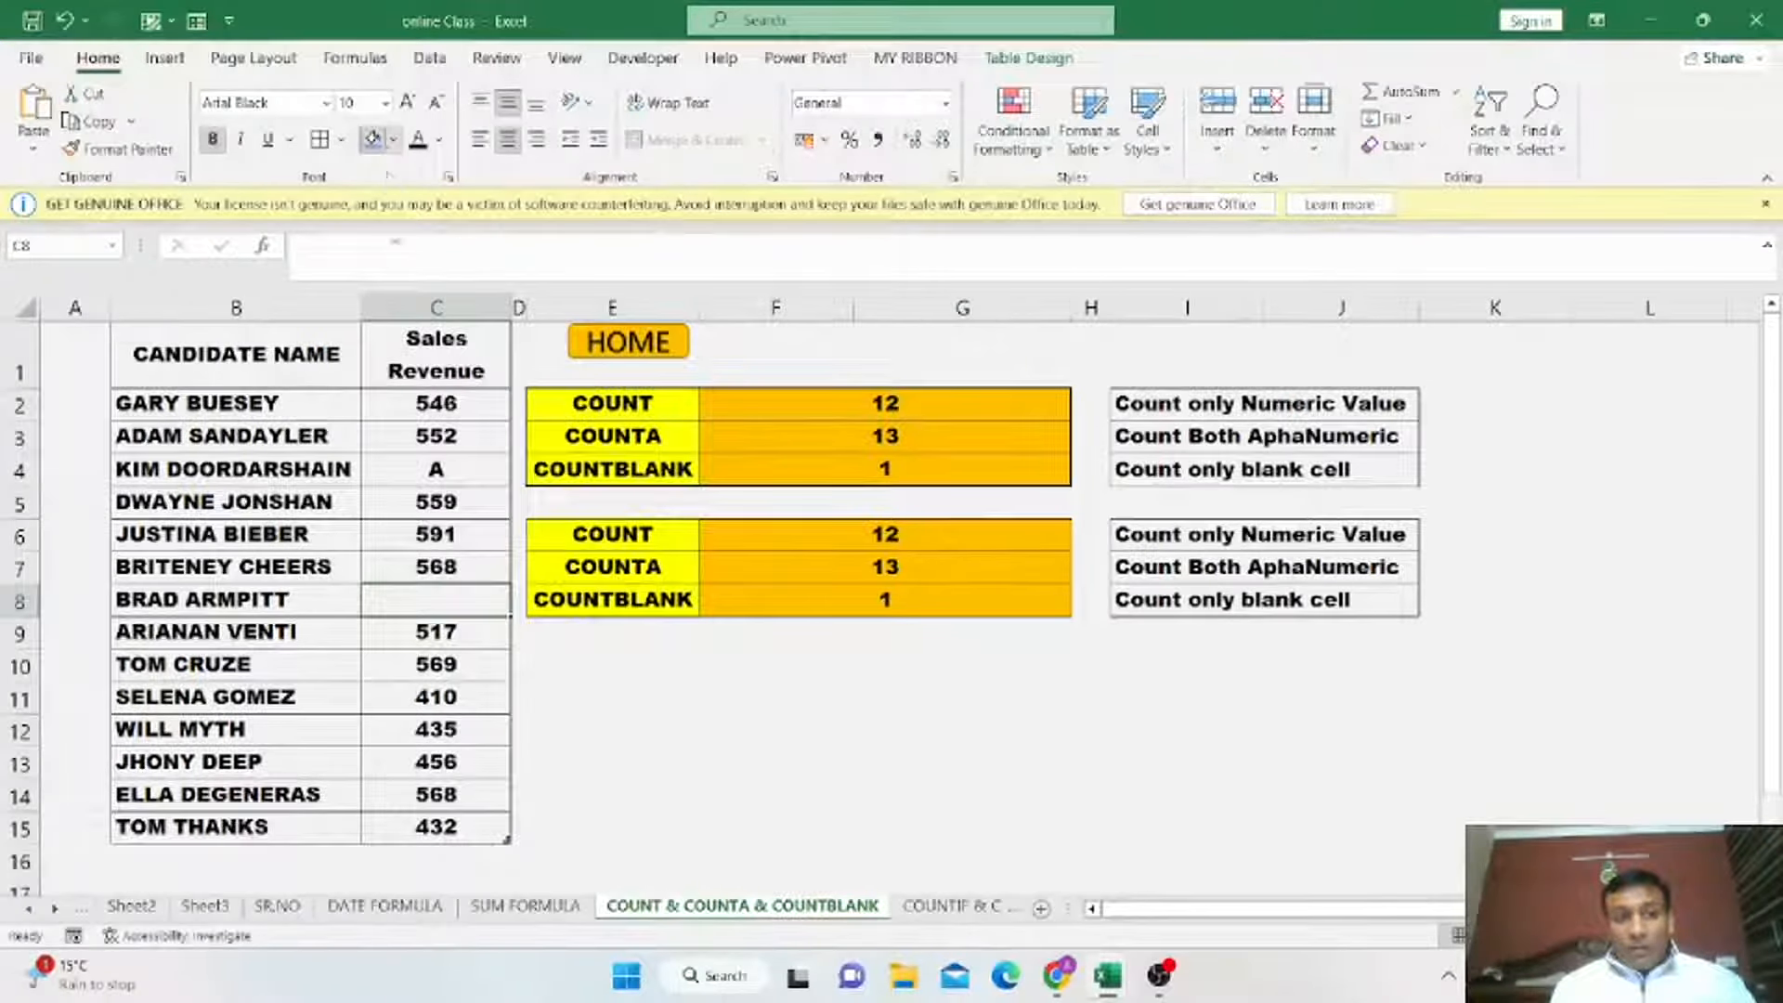
# Fill the blank Sales Revenue cell in row 8 with yellow and check the count formulas against the column.
pyautogui.click(392, 140)
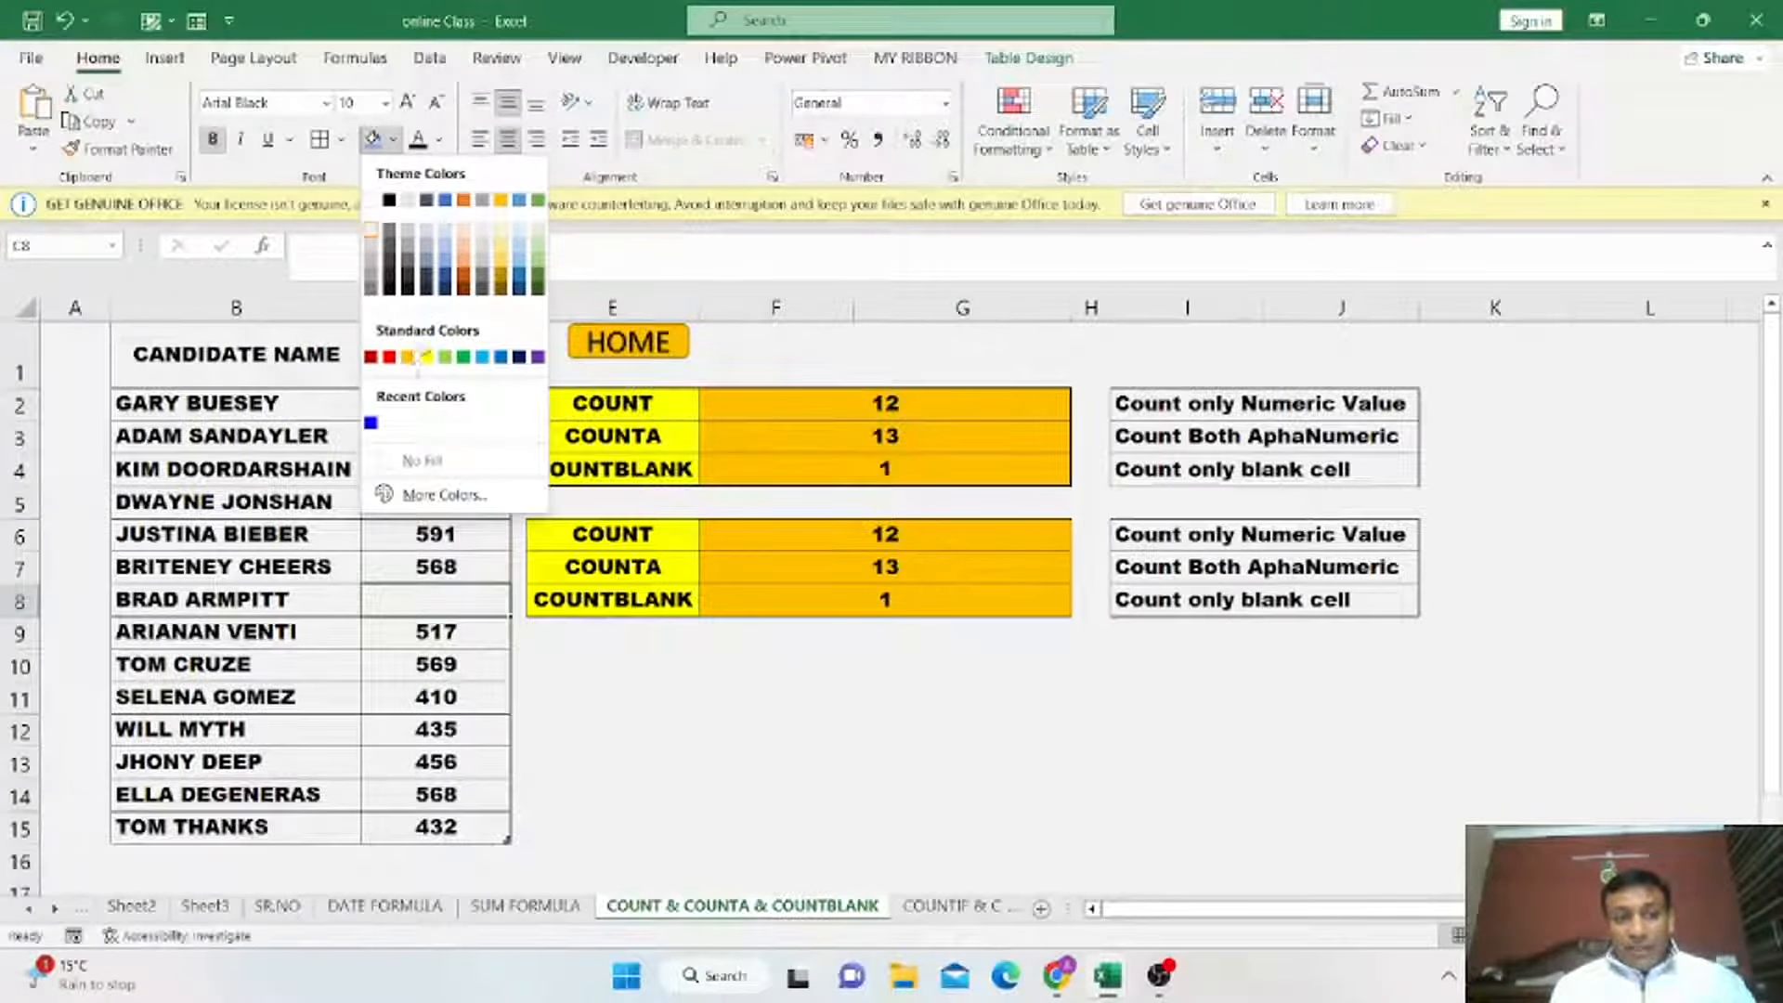
pyautogui.click(427, 357)
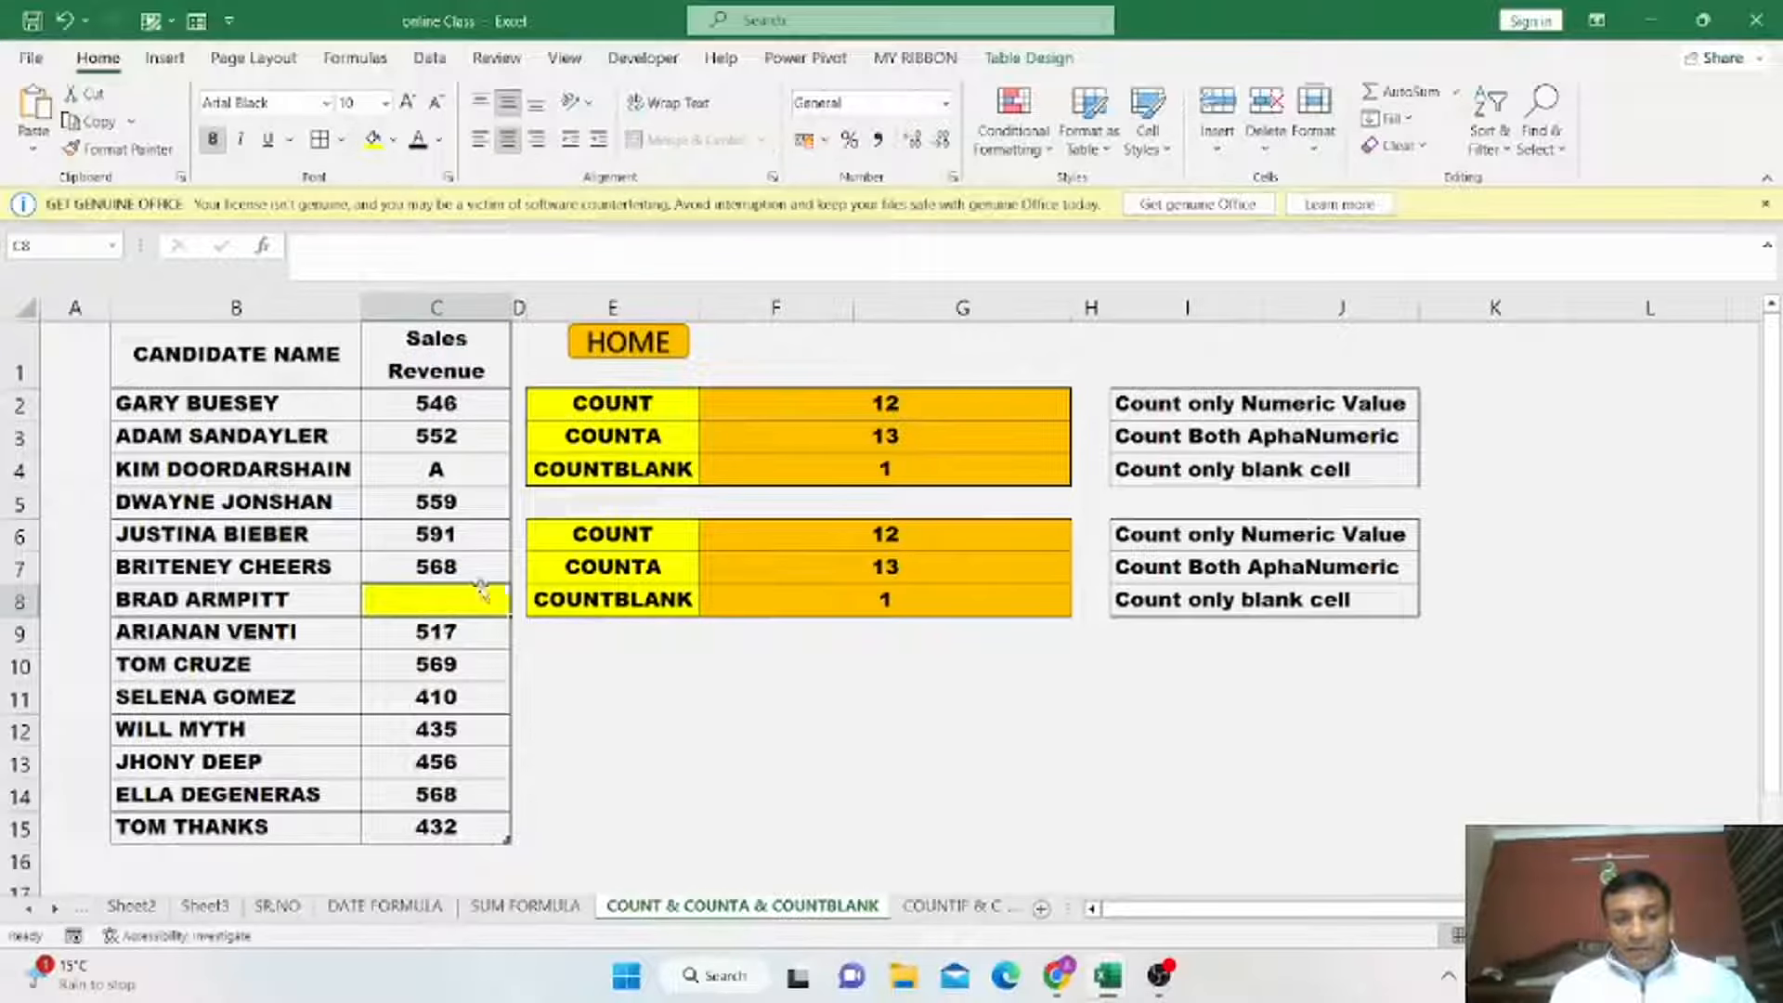
pyautogui.moveTo(425, 406); pyautogui.dragTo(455, 827)
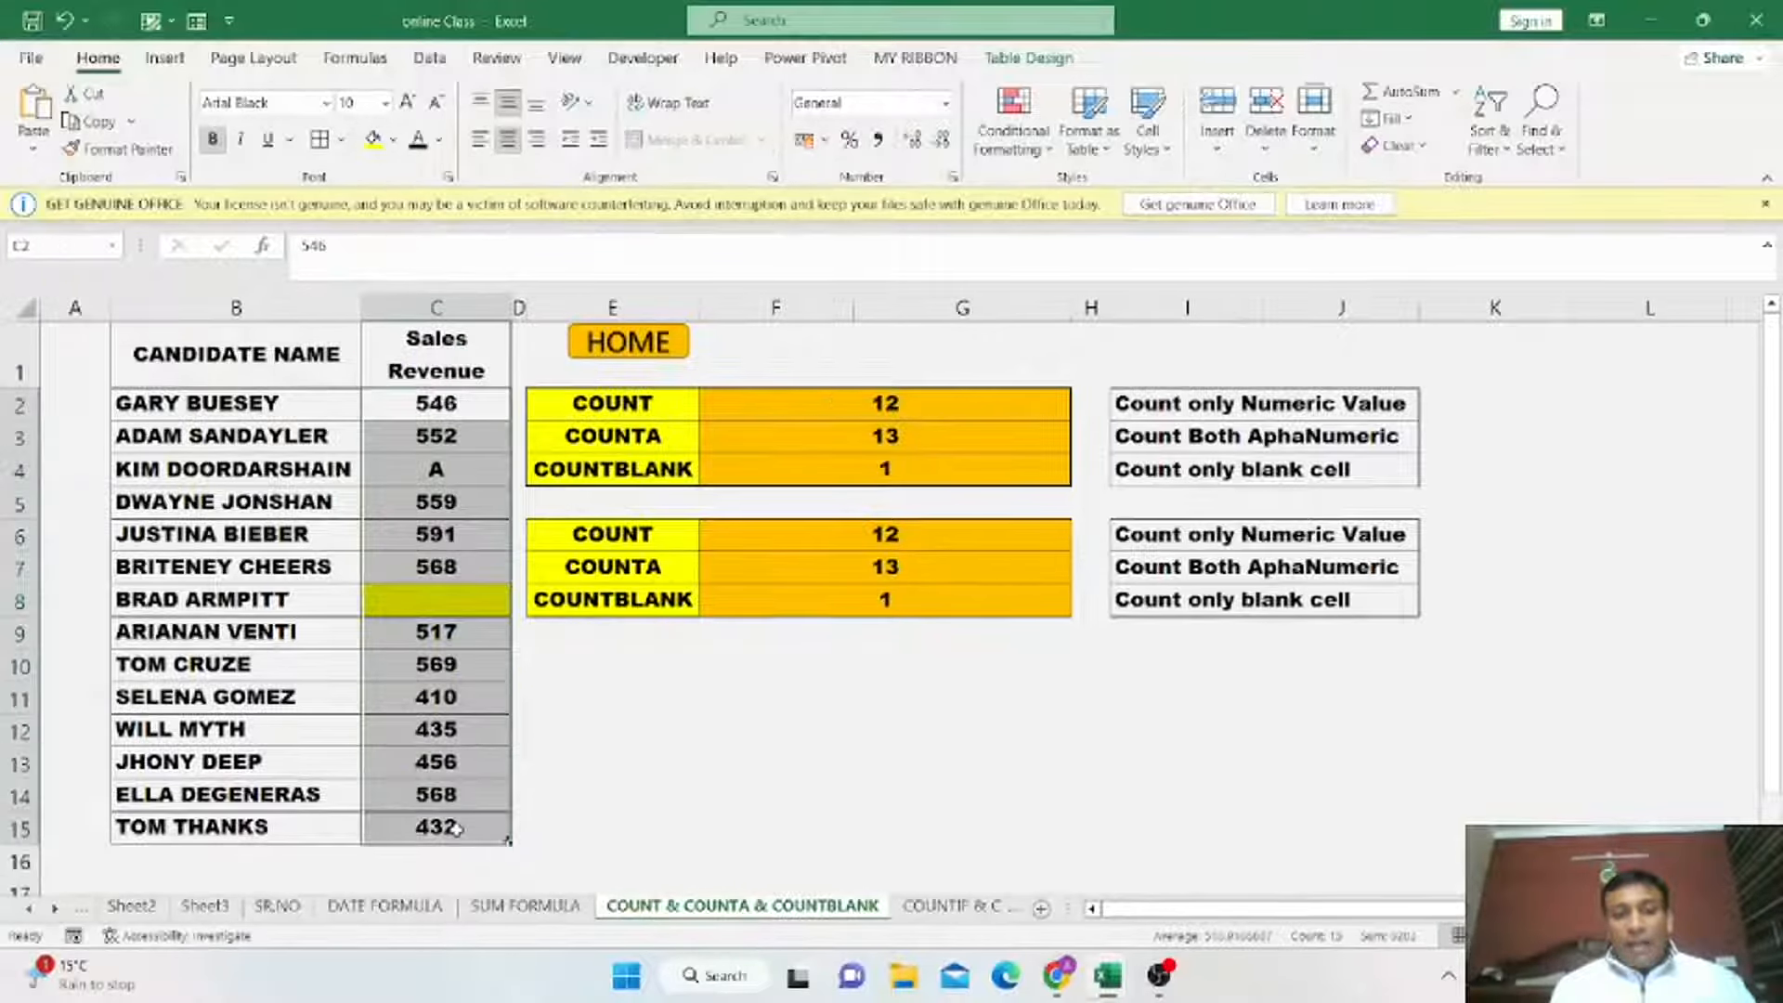
pyautogui.click(914, 603)
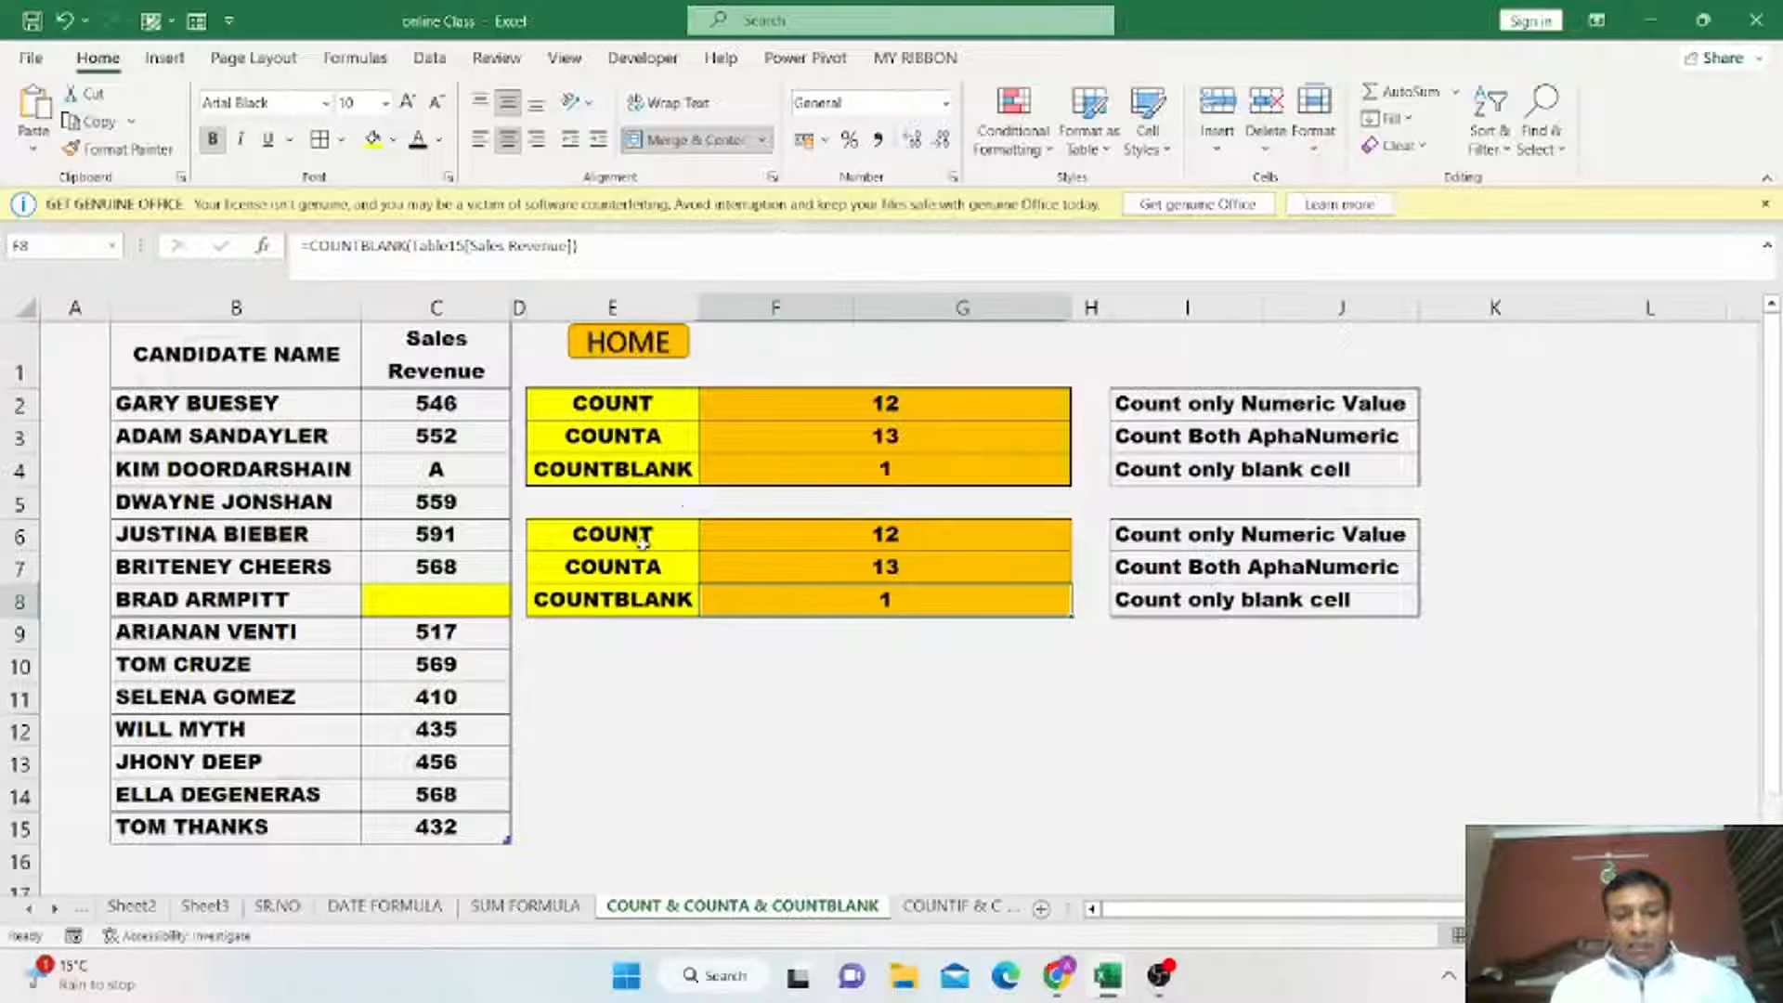
pyautogui.click(873, 534)
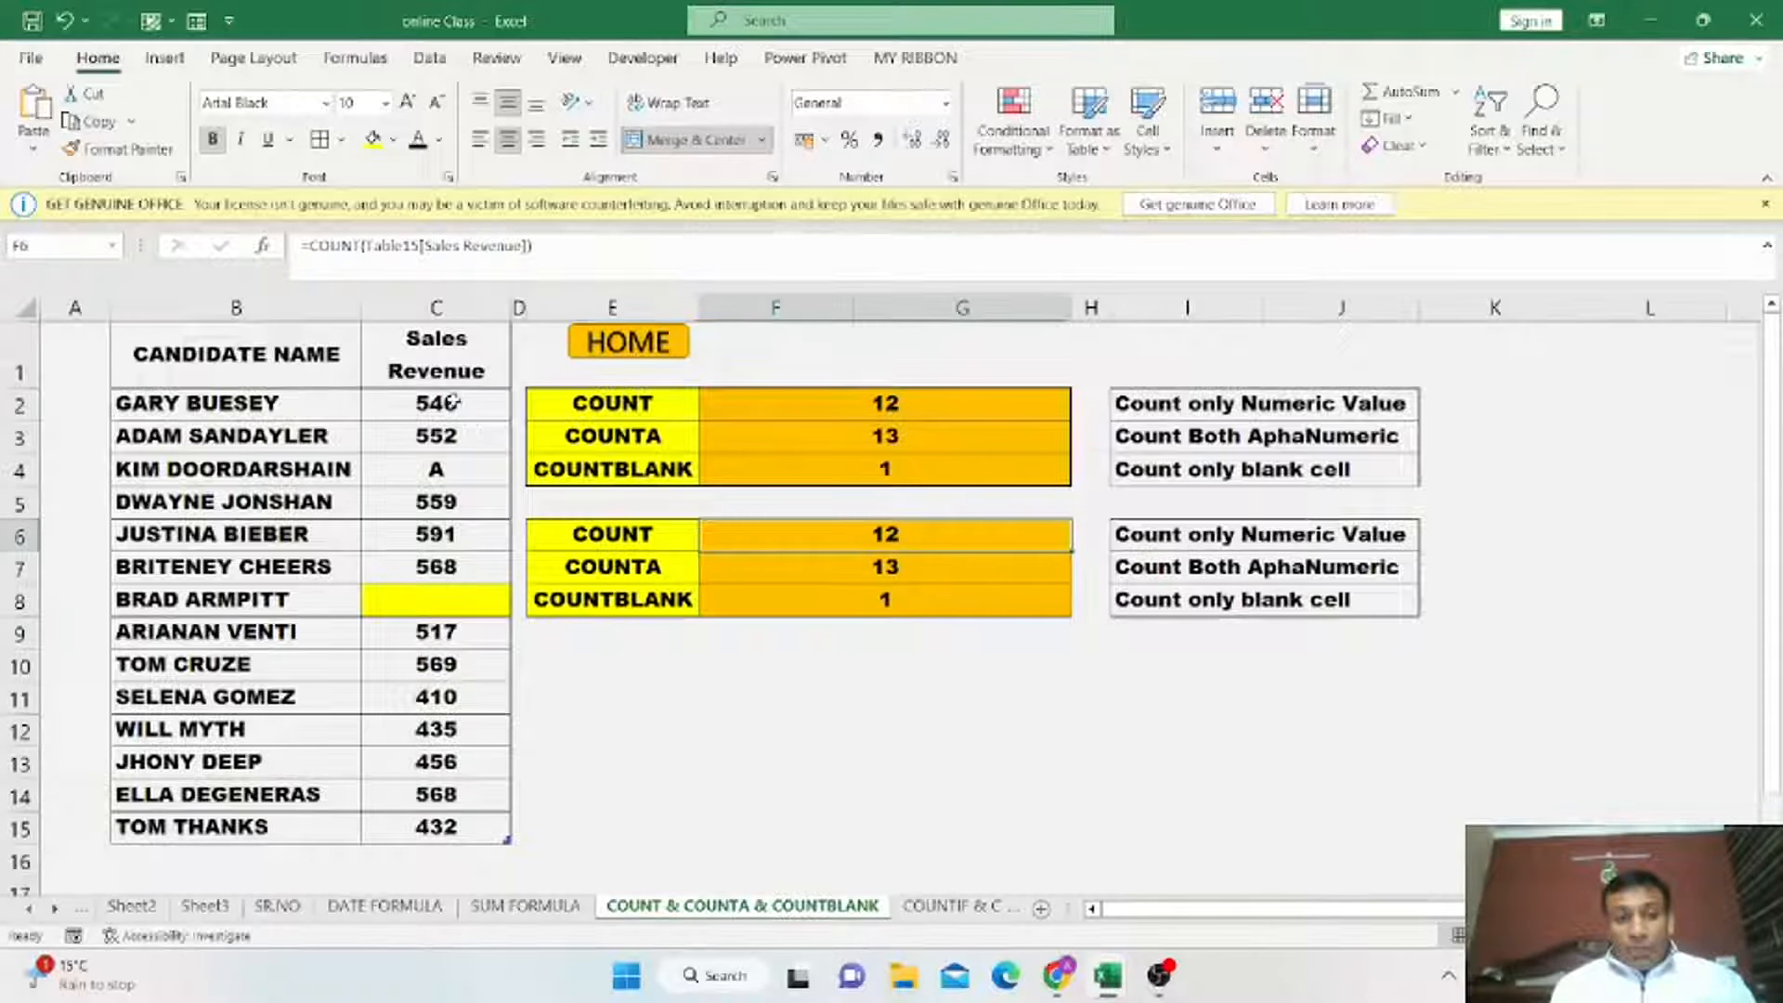
pyautogui.moveTo(454, 401); pyautogui.dragTo(471, 829)
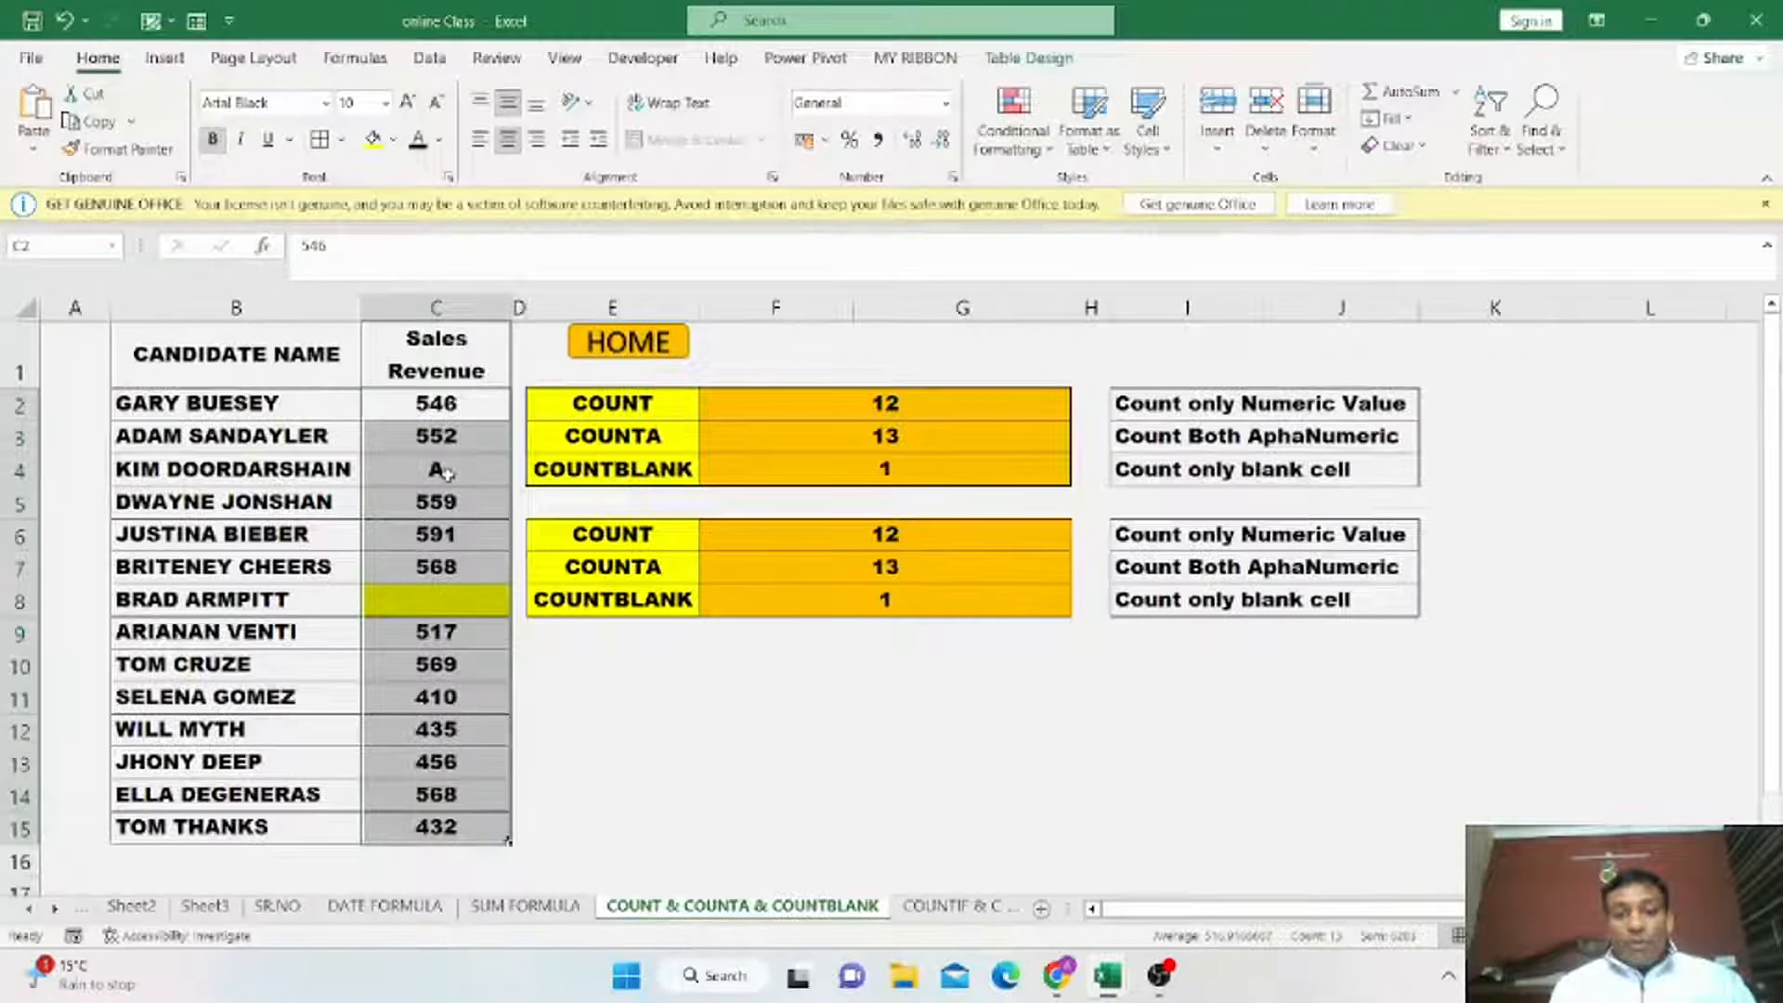
# Replace the sales revenue value in row 10 with a question mark.
pyautogui.click(462, 663)
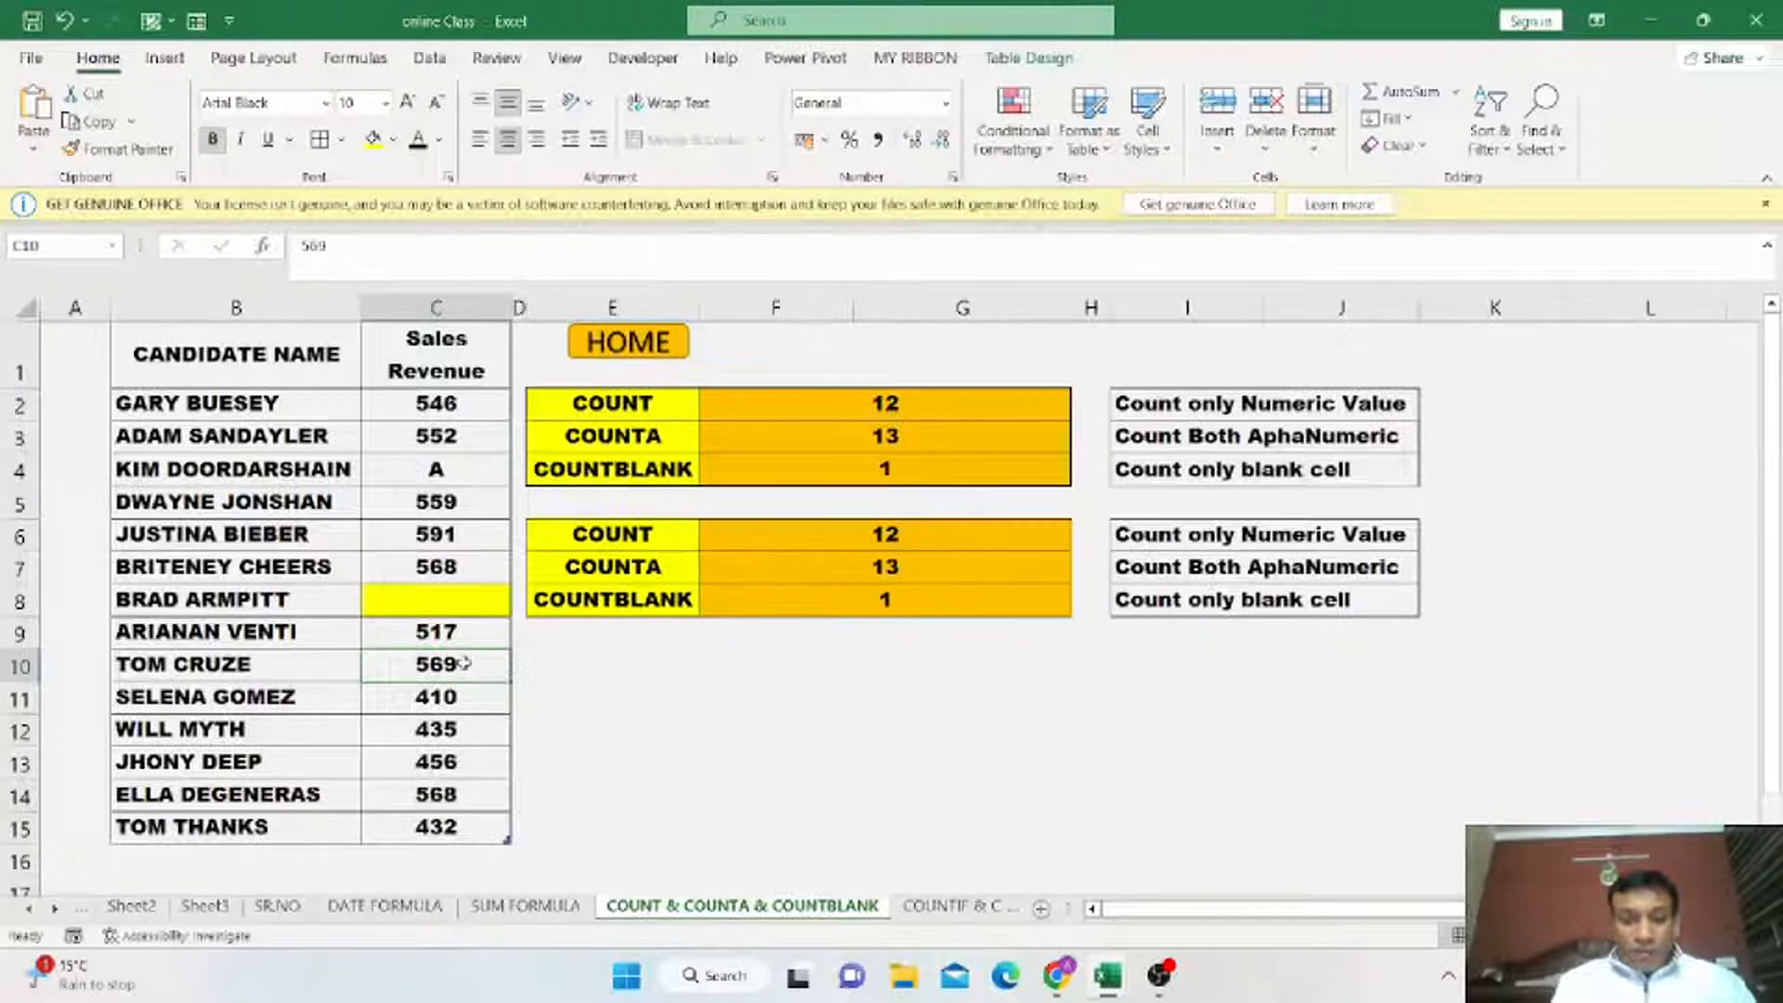
pyautogui.write('?')
pyautogui.press('Return')
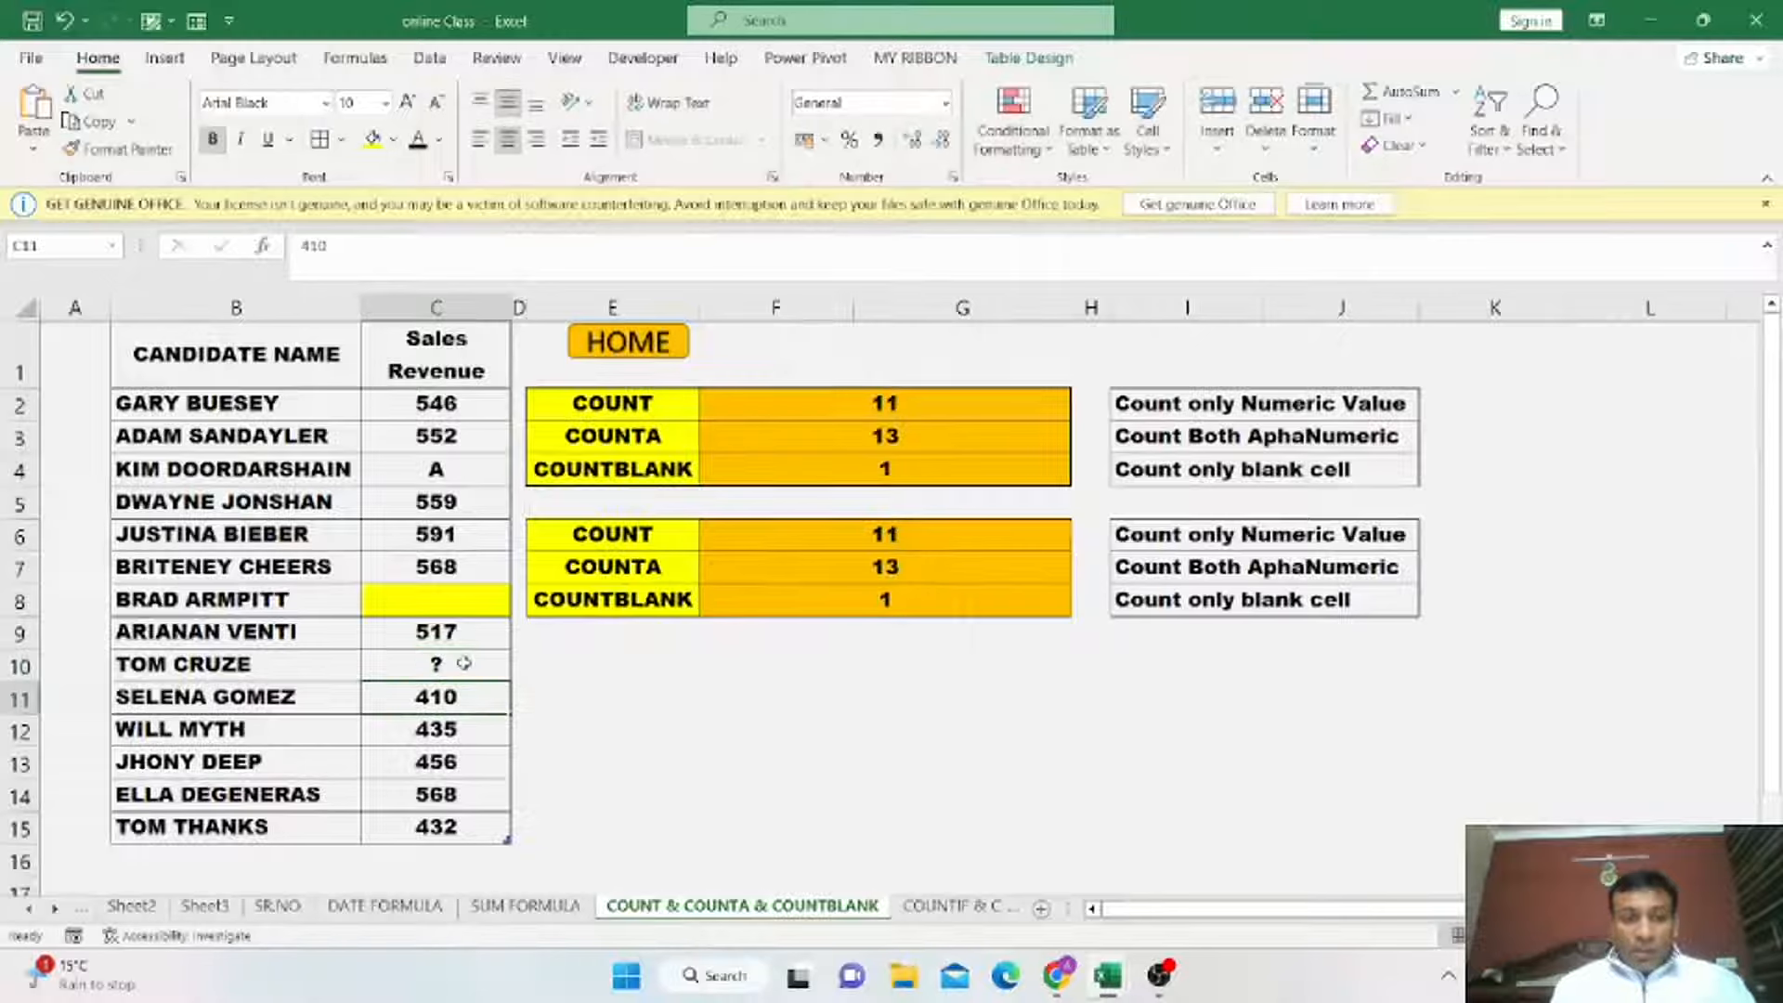
# Clear the sales revenue value in row 13 and compare the edited cells with the COUNT formula.
pyautogui.click(449, 764)
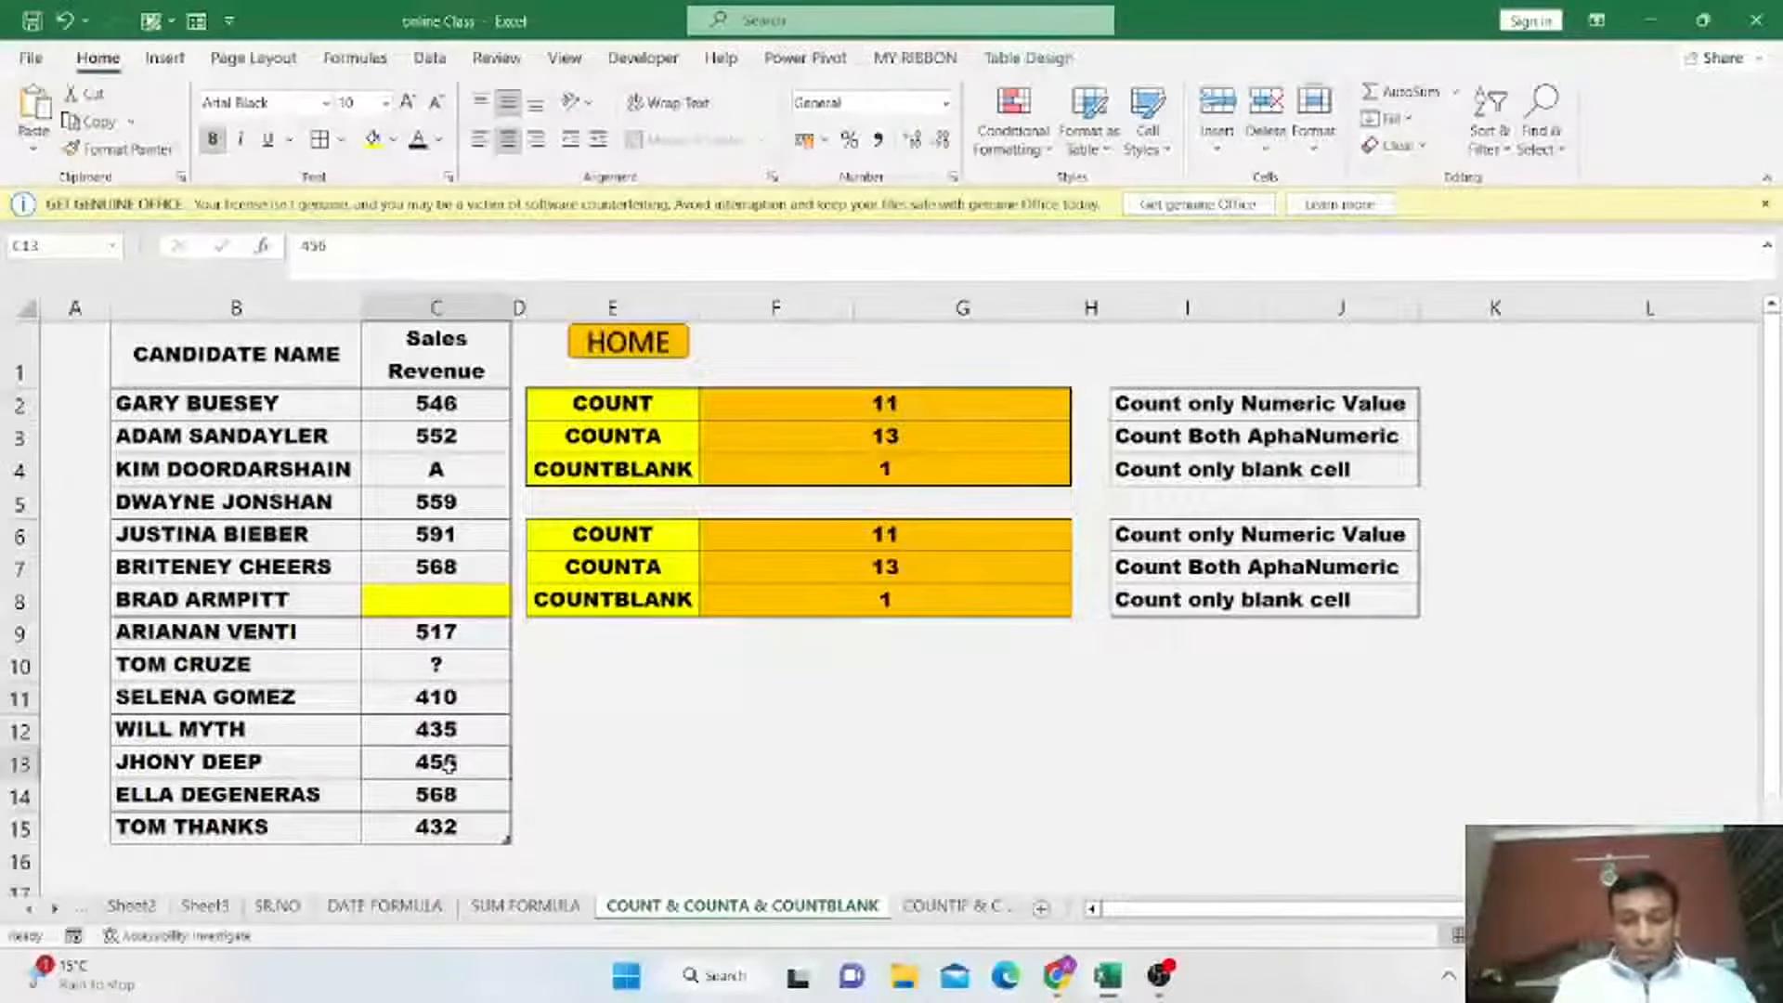
pyautogui.press('BackSpace')
pyautogui.press('Return')
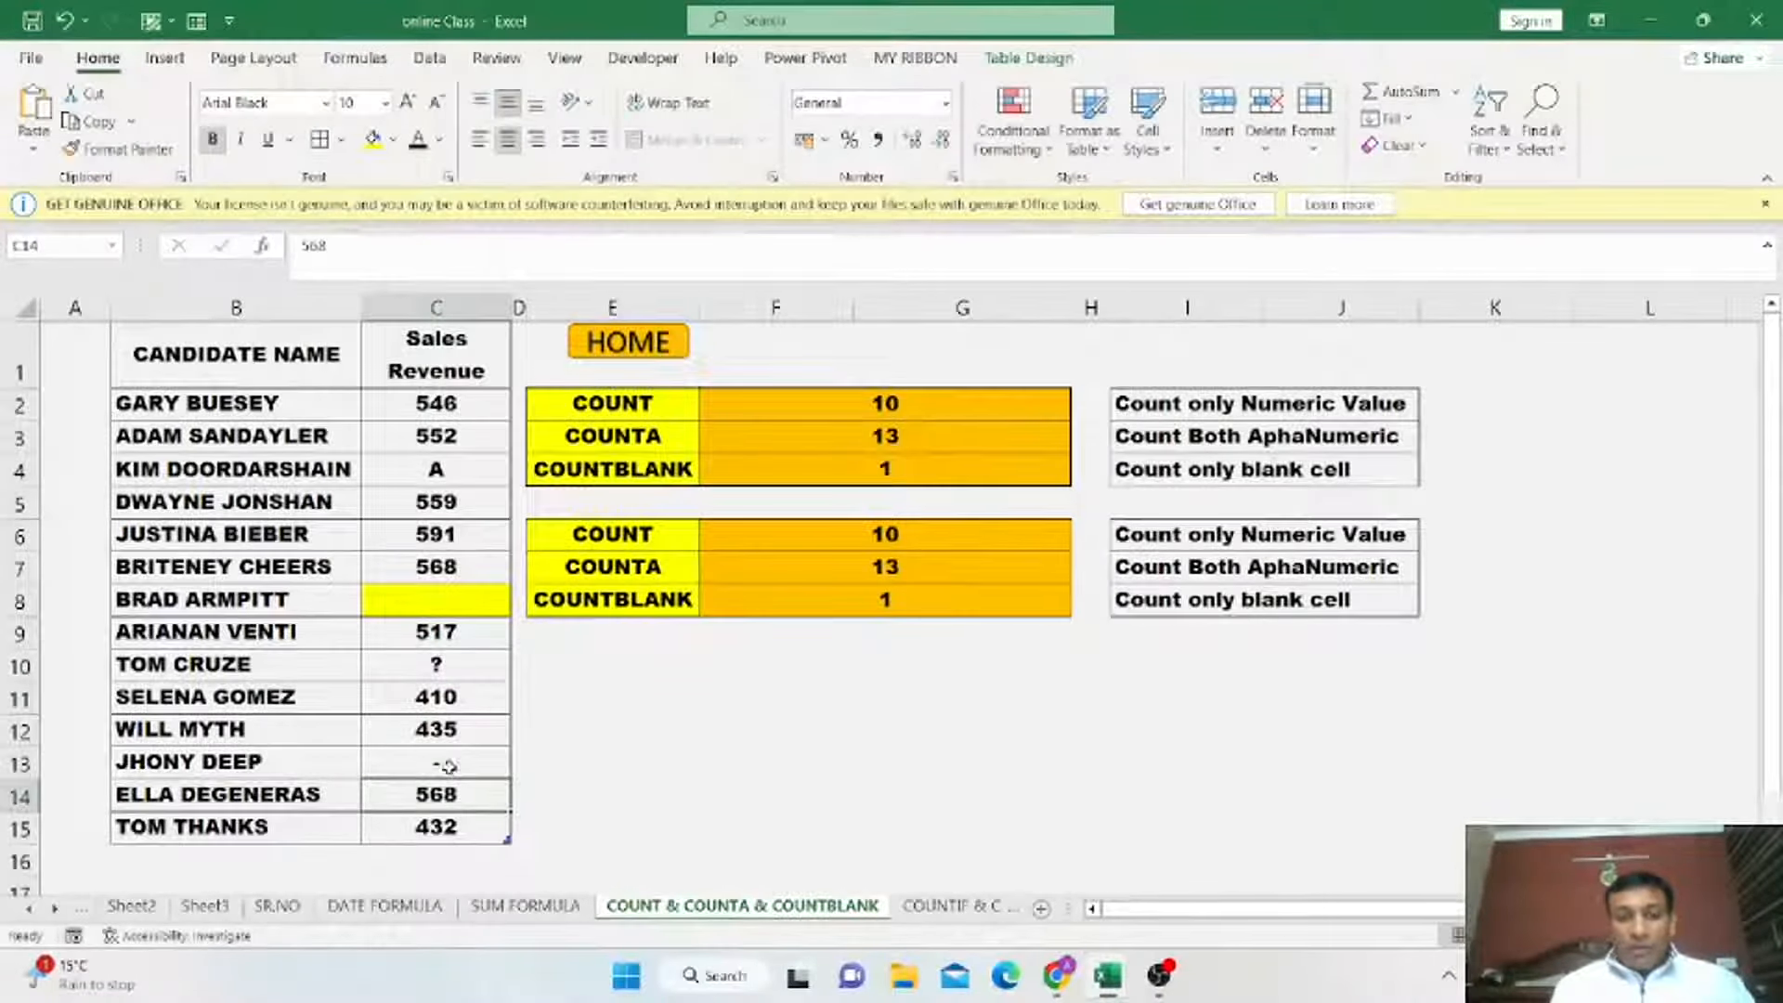
pyautogui.click(847, 537)
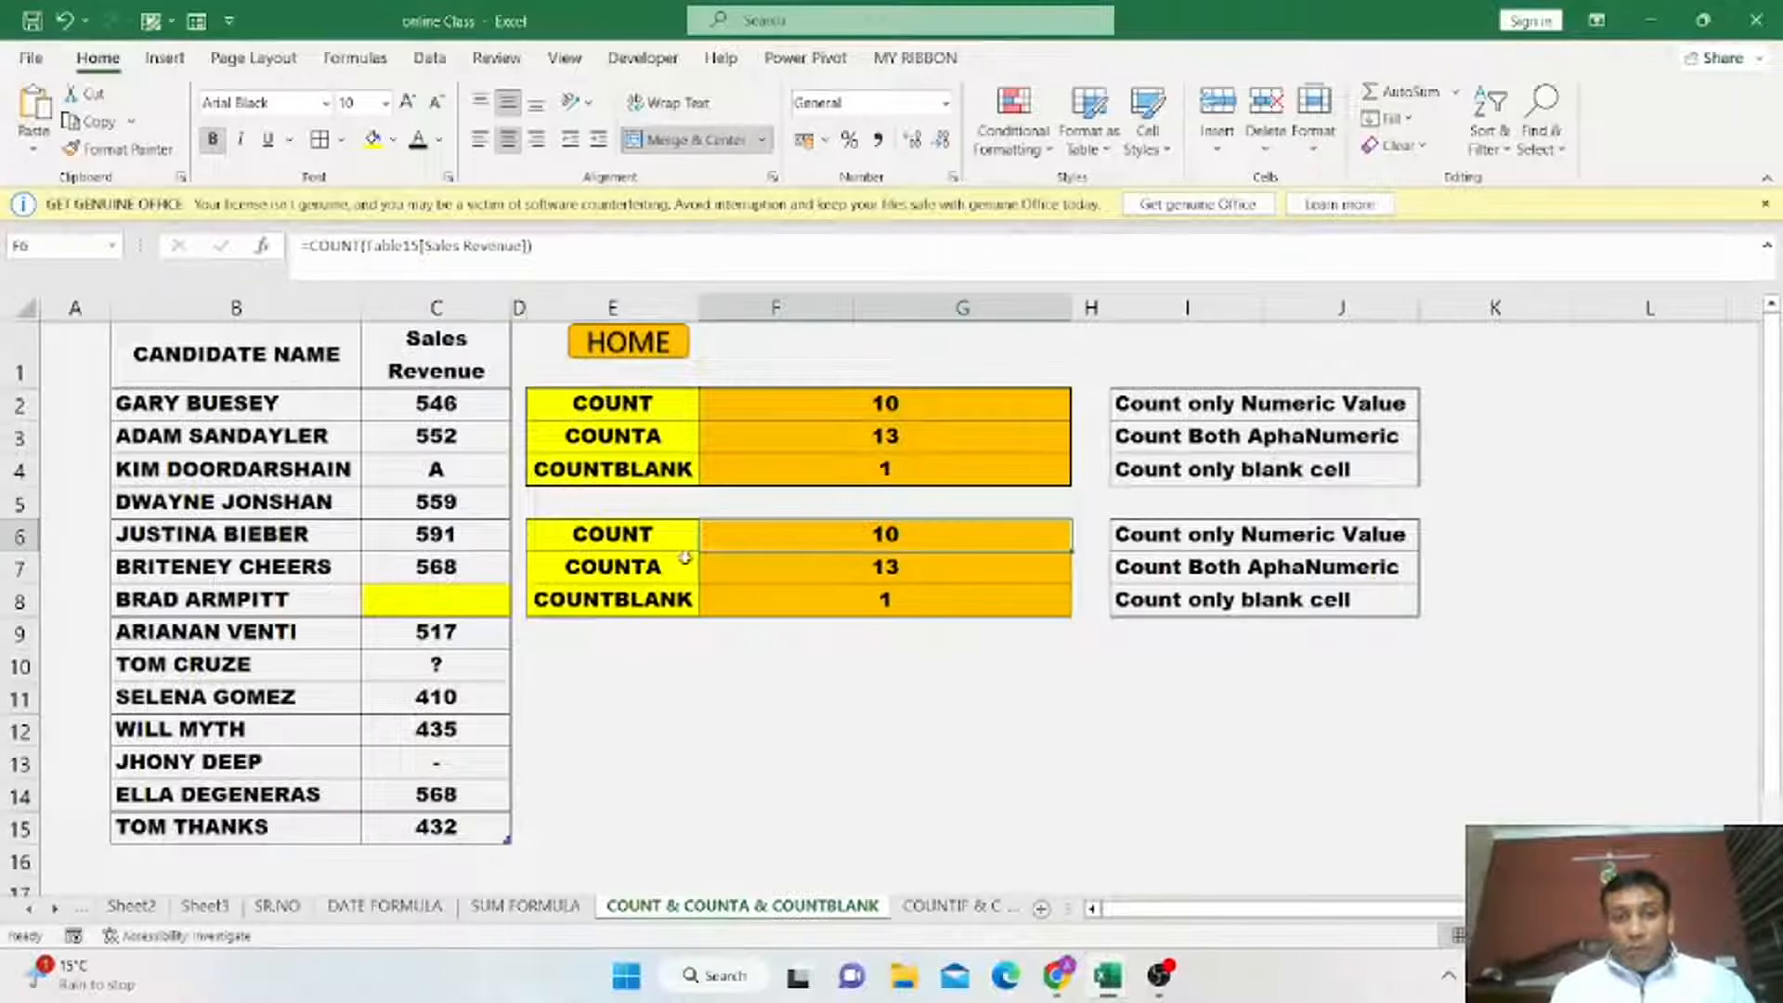
pyautogui.click(453, 668)
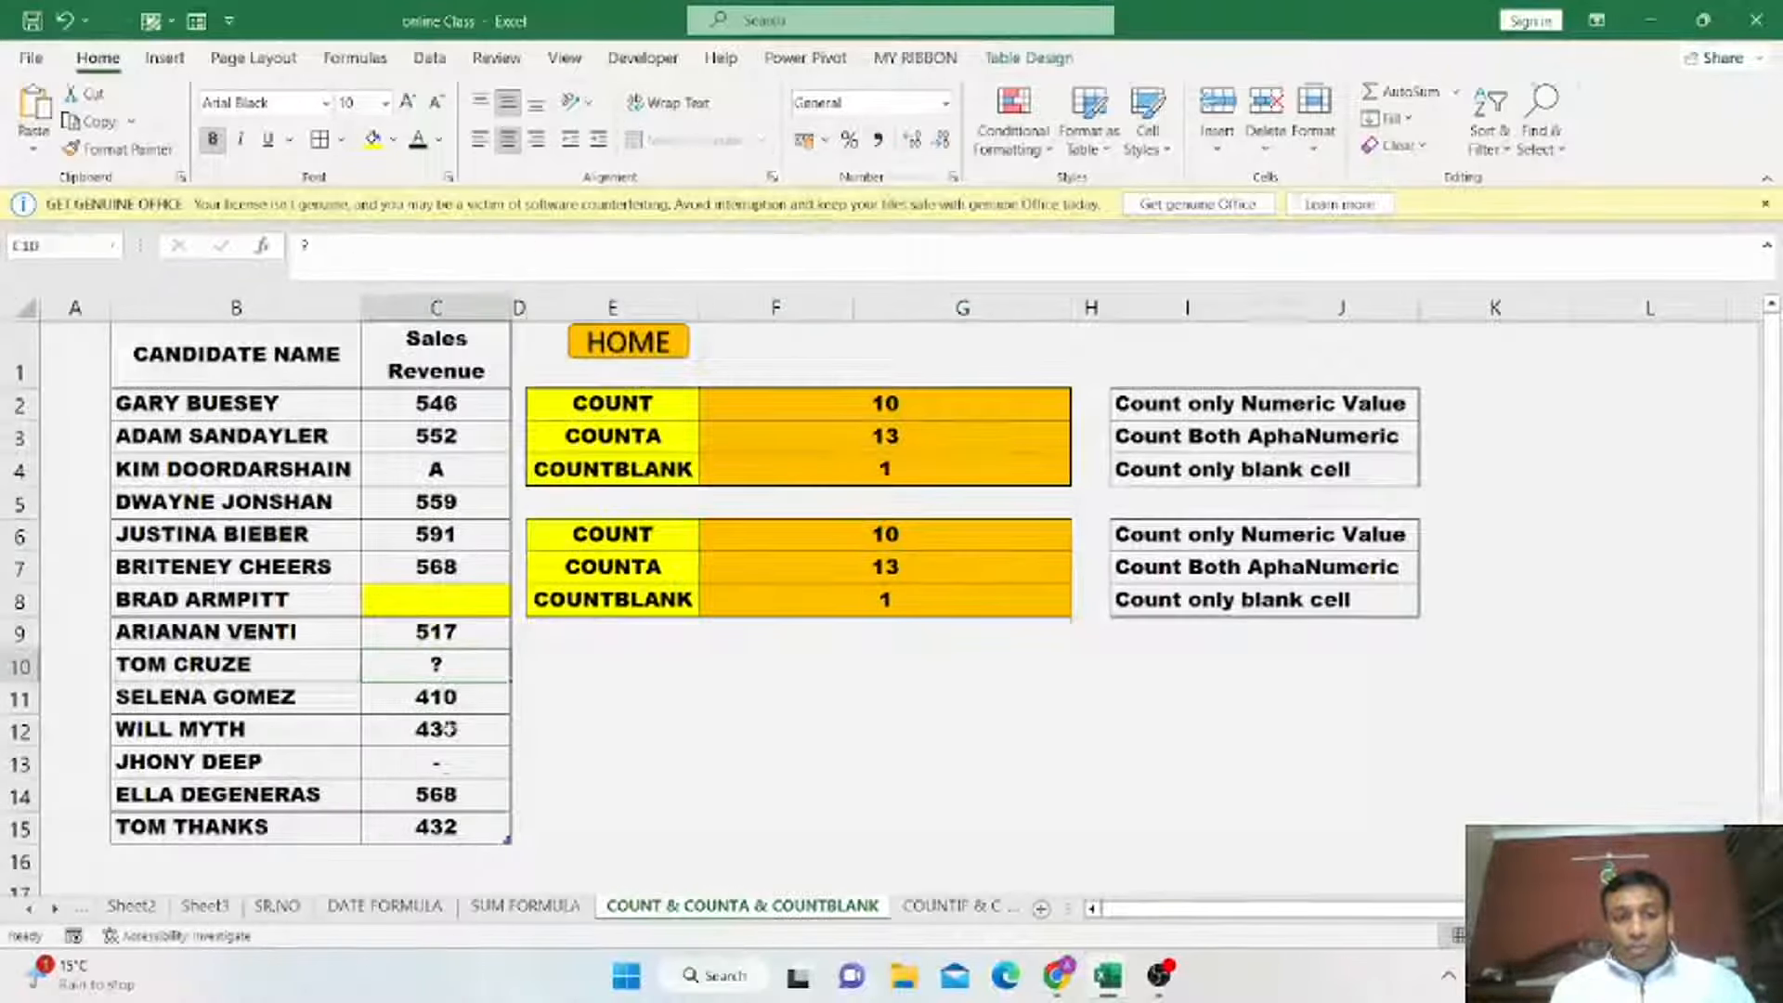
pyautogui.click(446, 769)
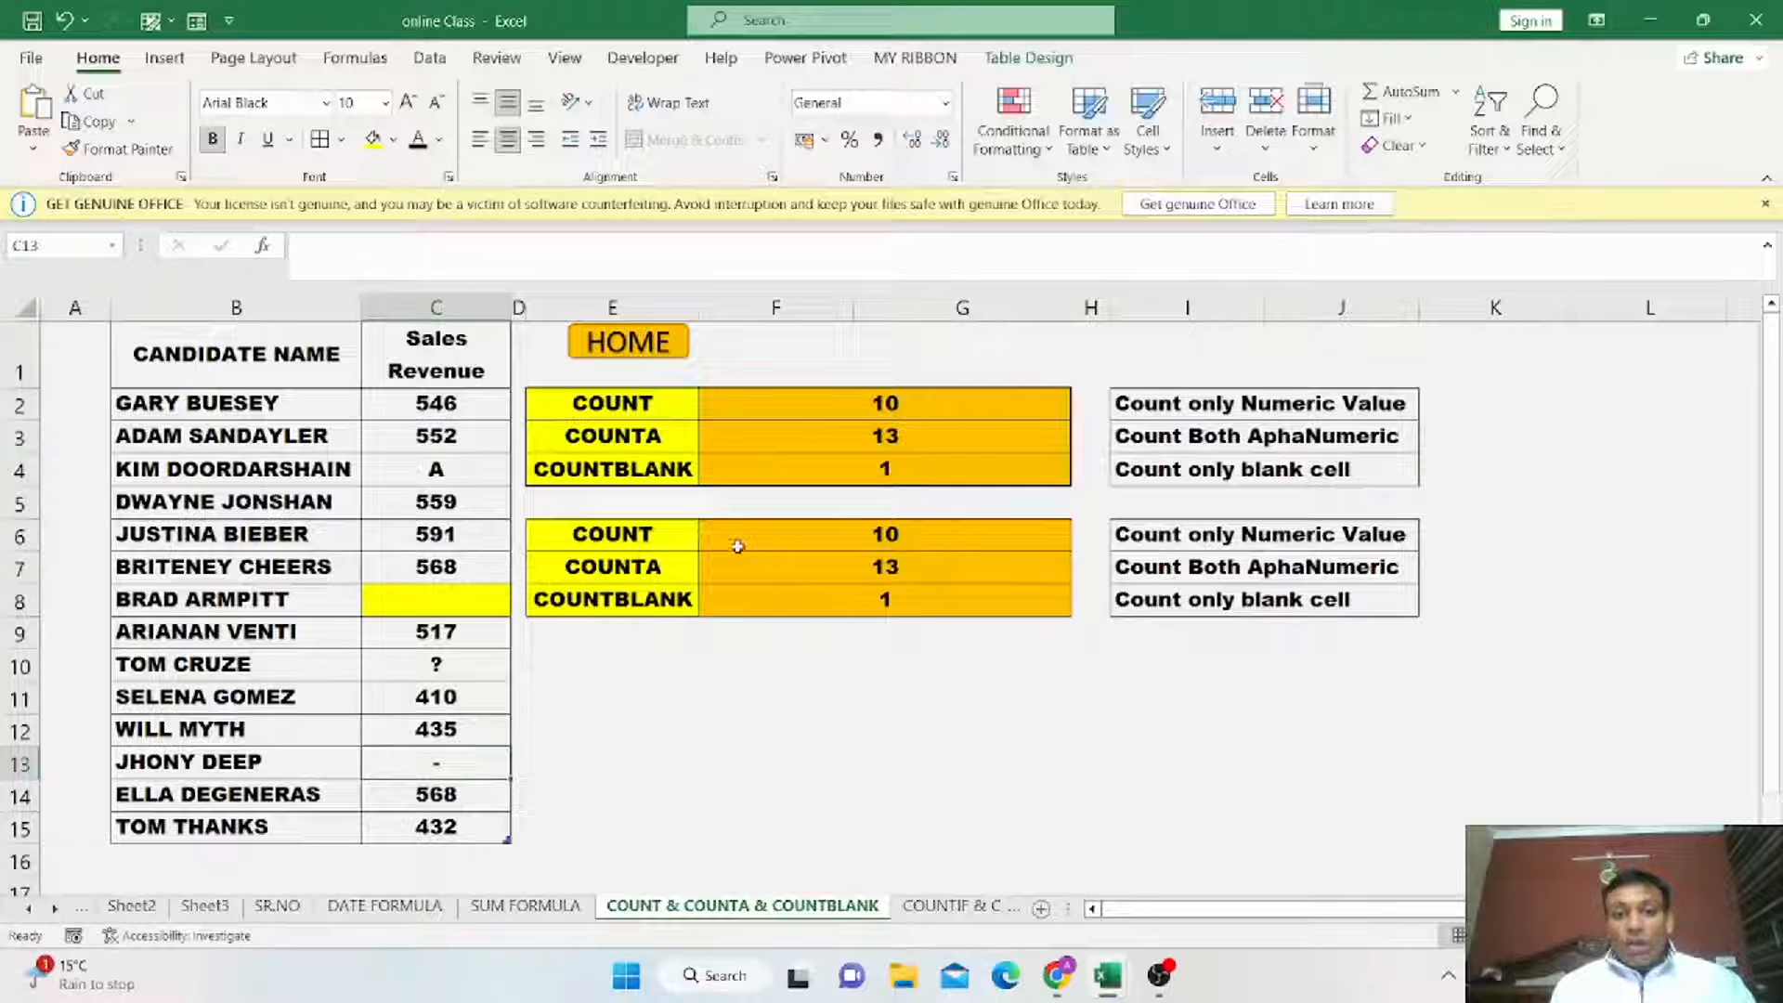
pyautogui.click(919, 537)
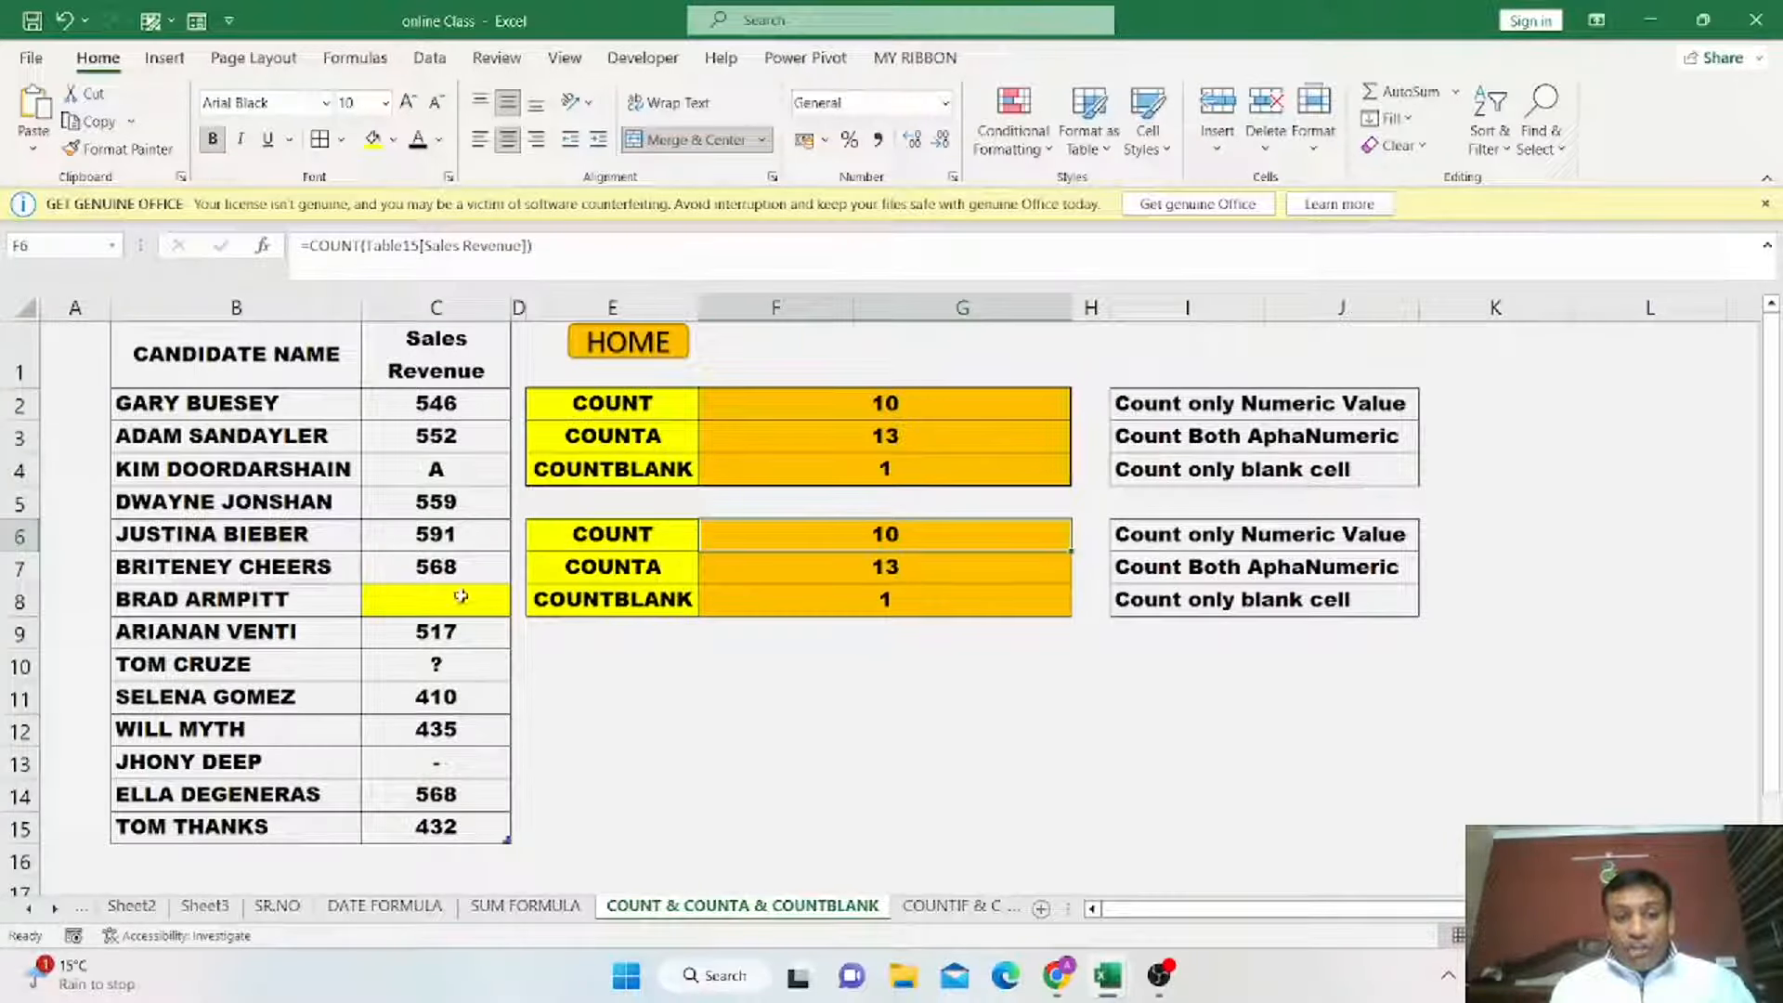
# Set the sales revenue in row 10 to 552.
pyautogui.click(463, 656)
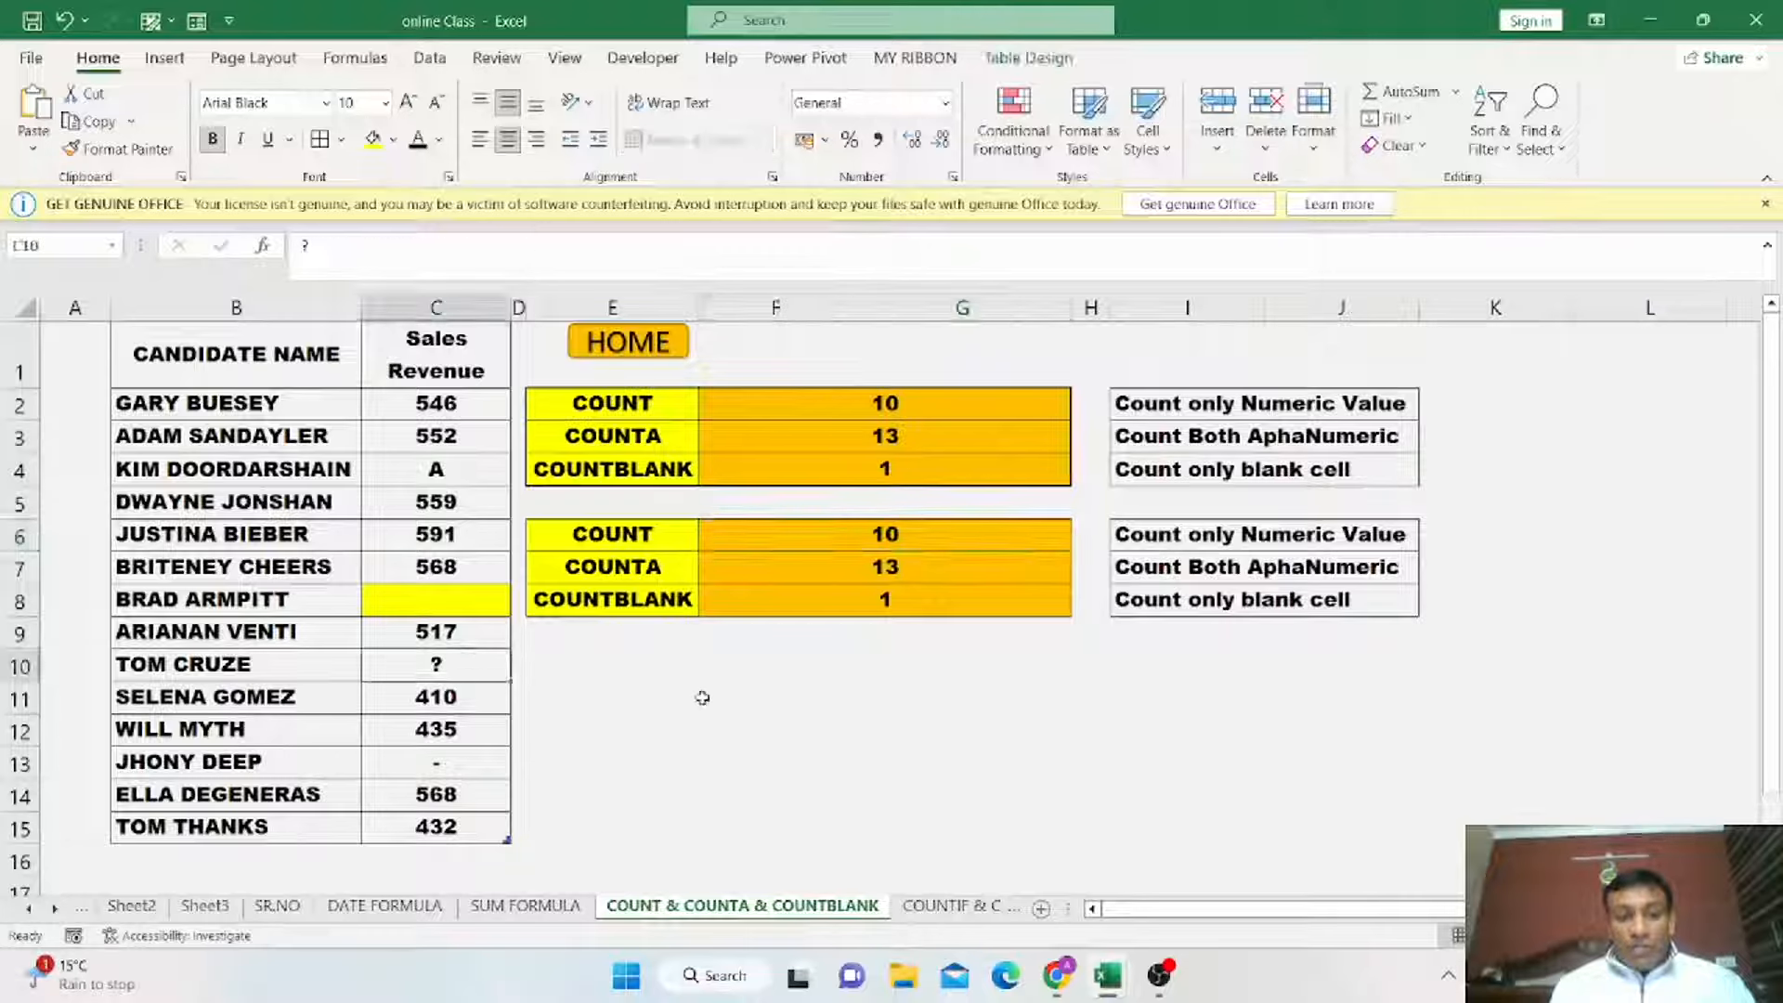
pyautogui.write('552')
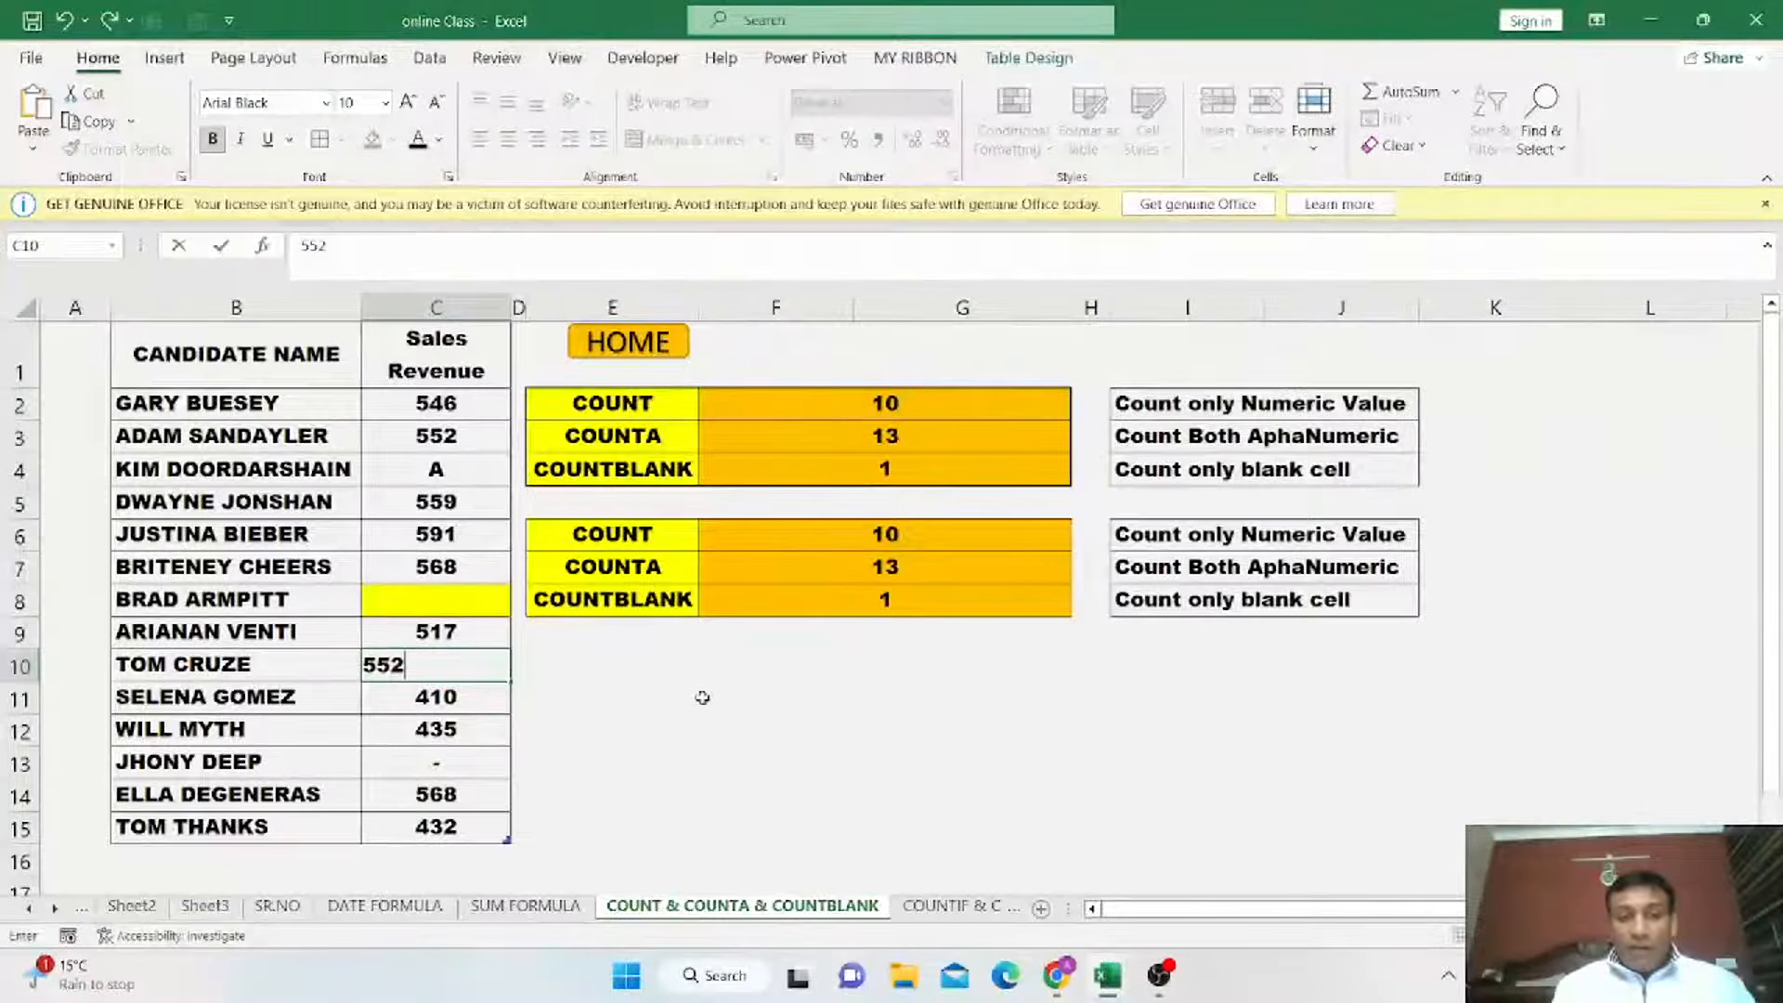
pyautogui.press('Return')
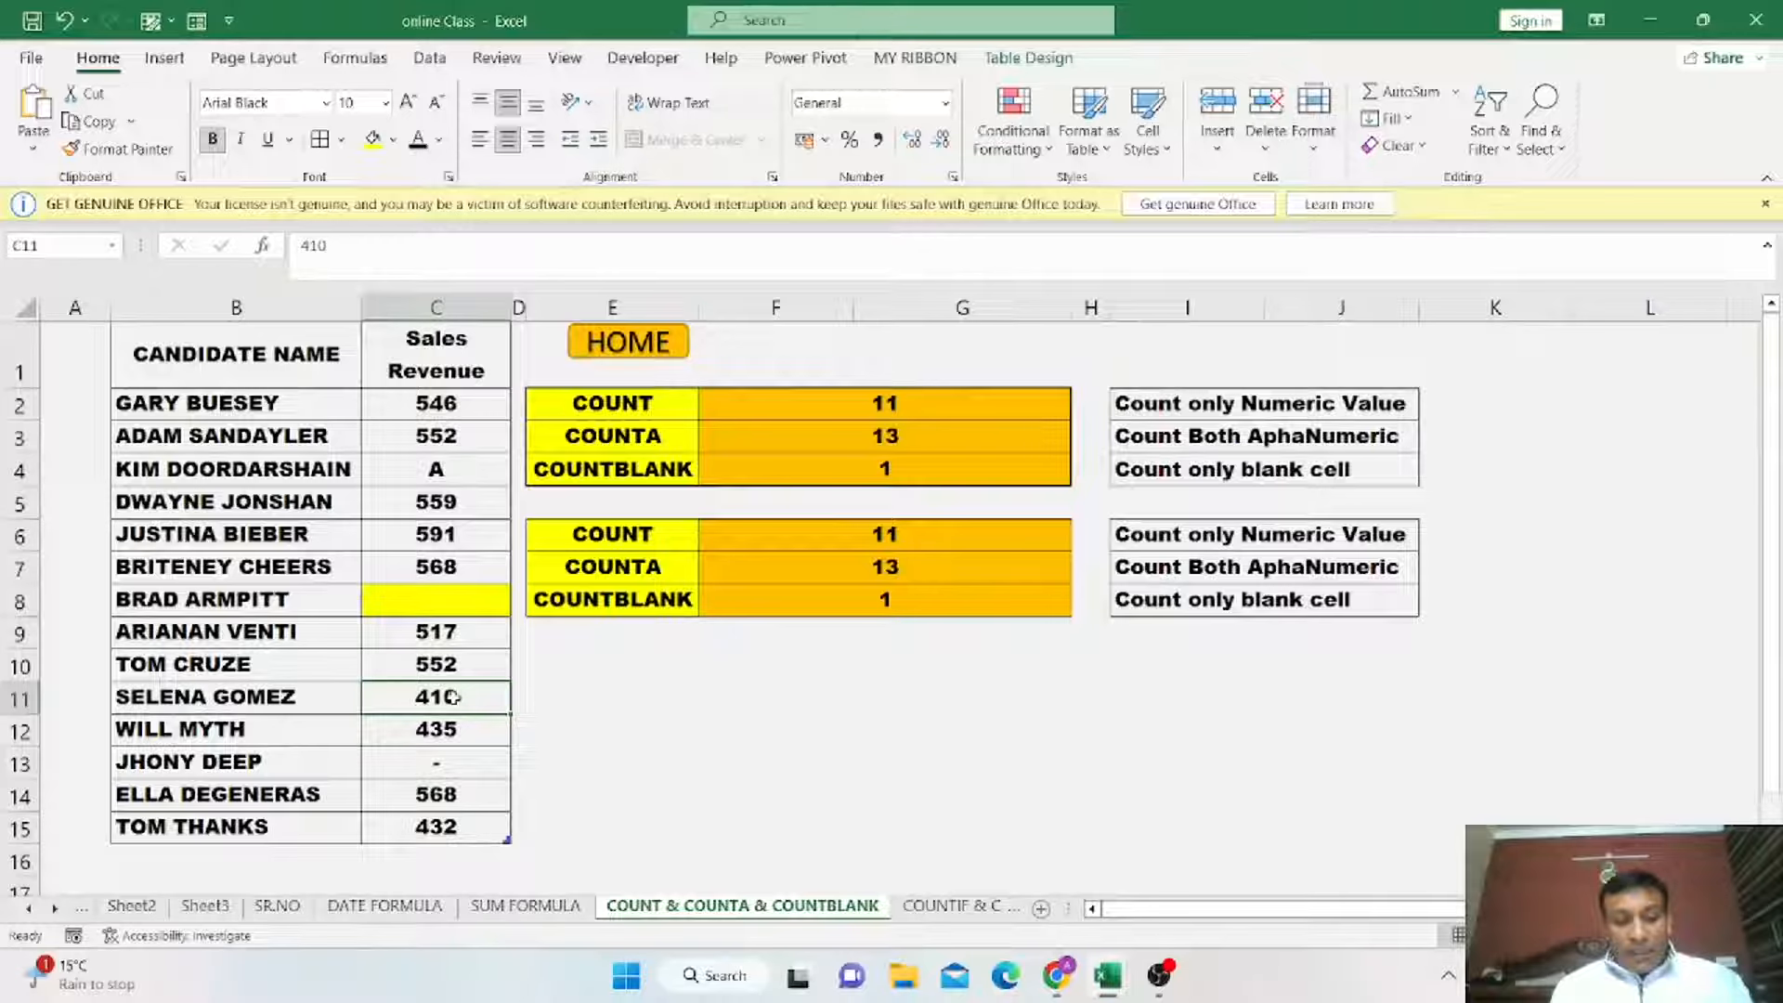
# Replace the sales revenue value in row 11 with the text B and recheck the COUNT result.
pyautogui.write('B')
pyautogui.press('Return')
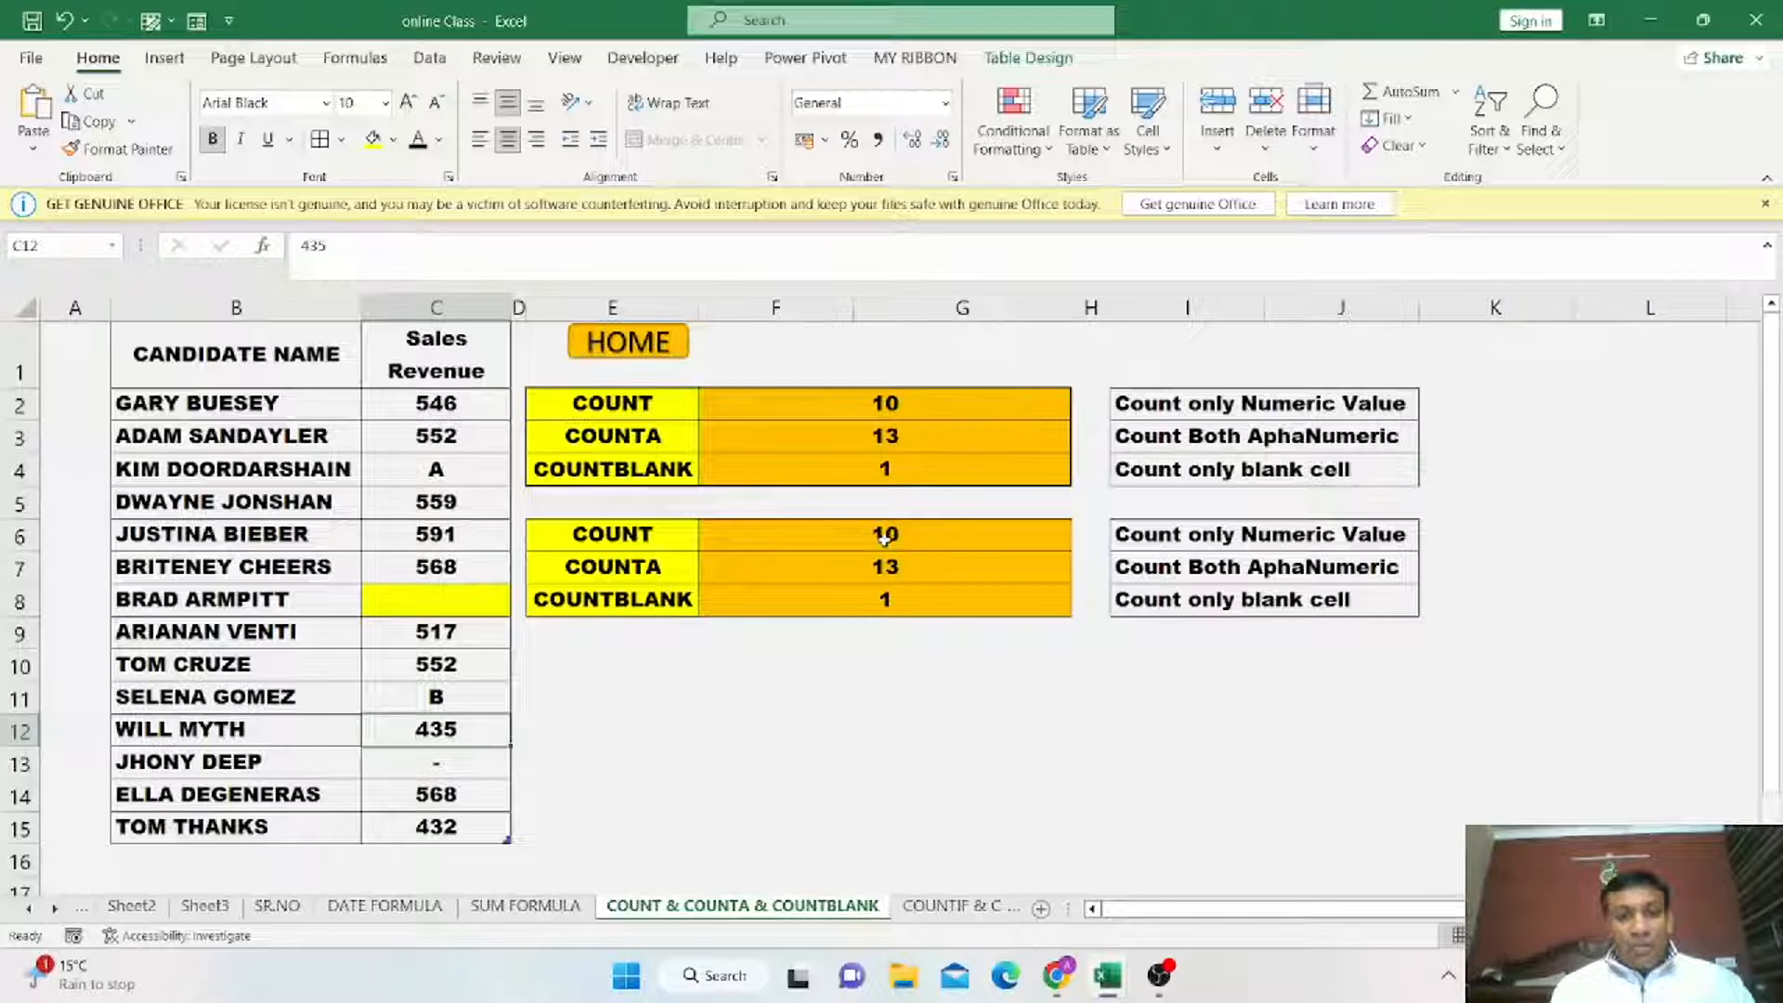
pyautogui.click(885, 538)
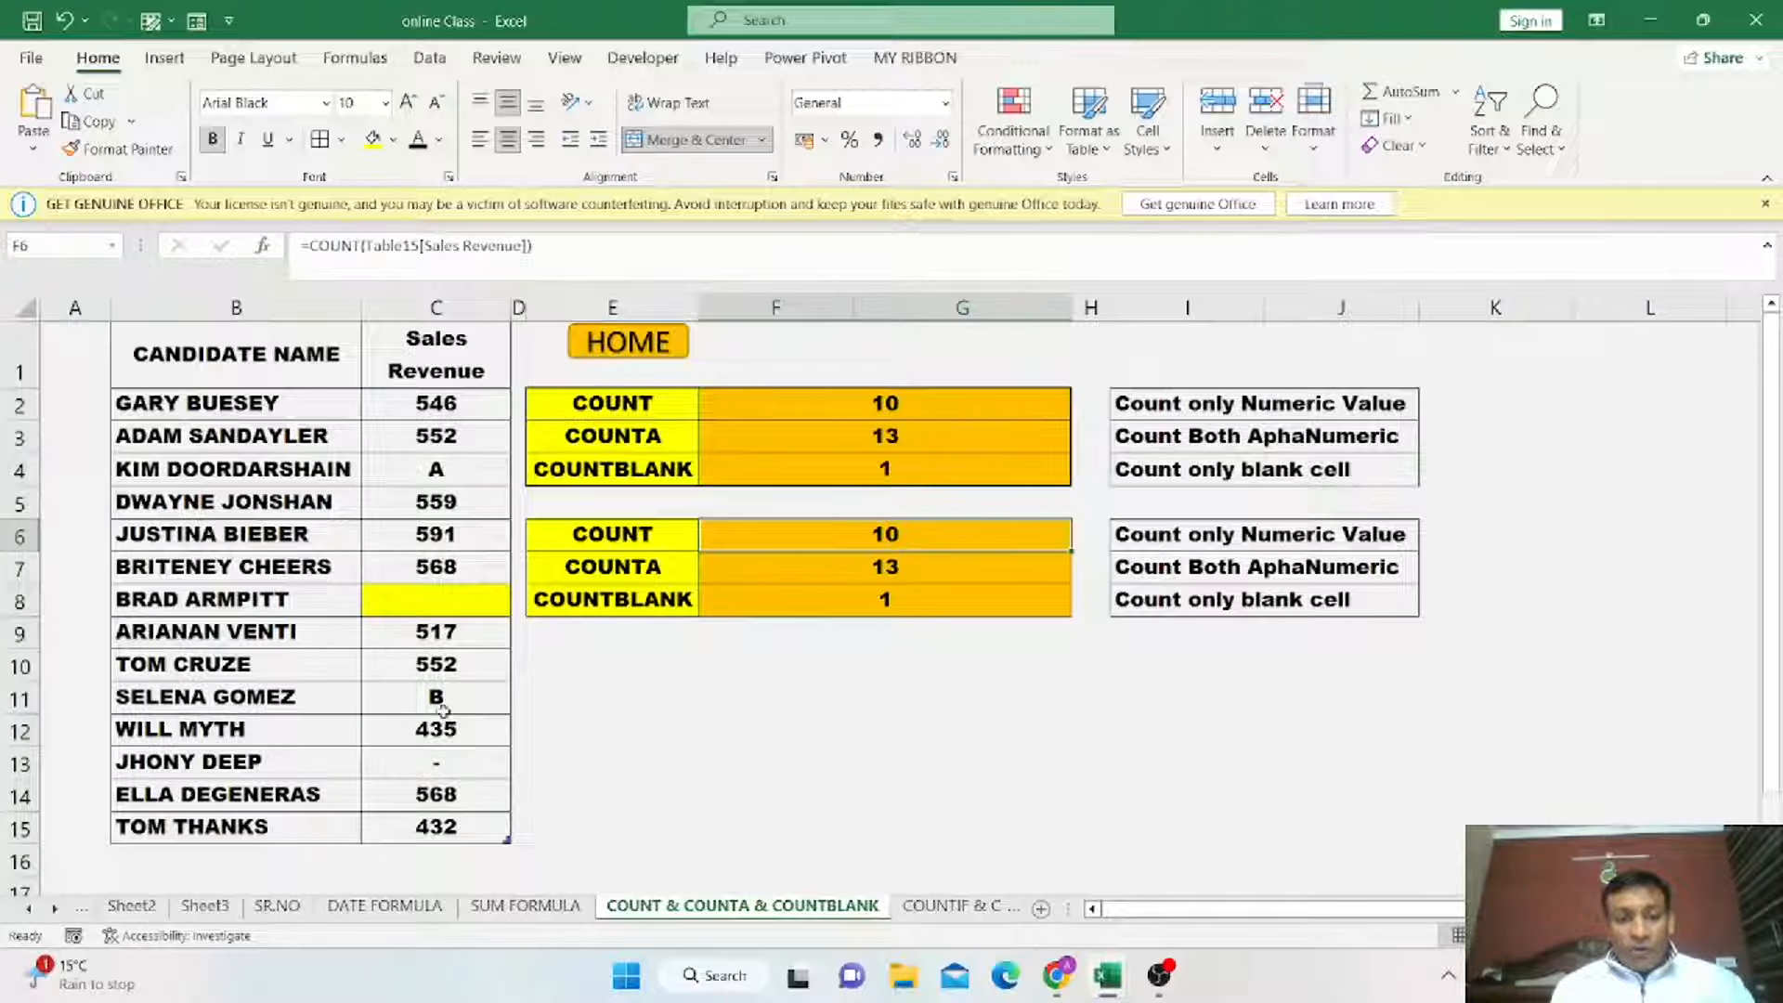
pyautogui.moveTo(469, 409); pyautogui.dragTo(471, 828)
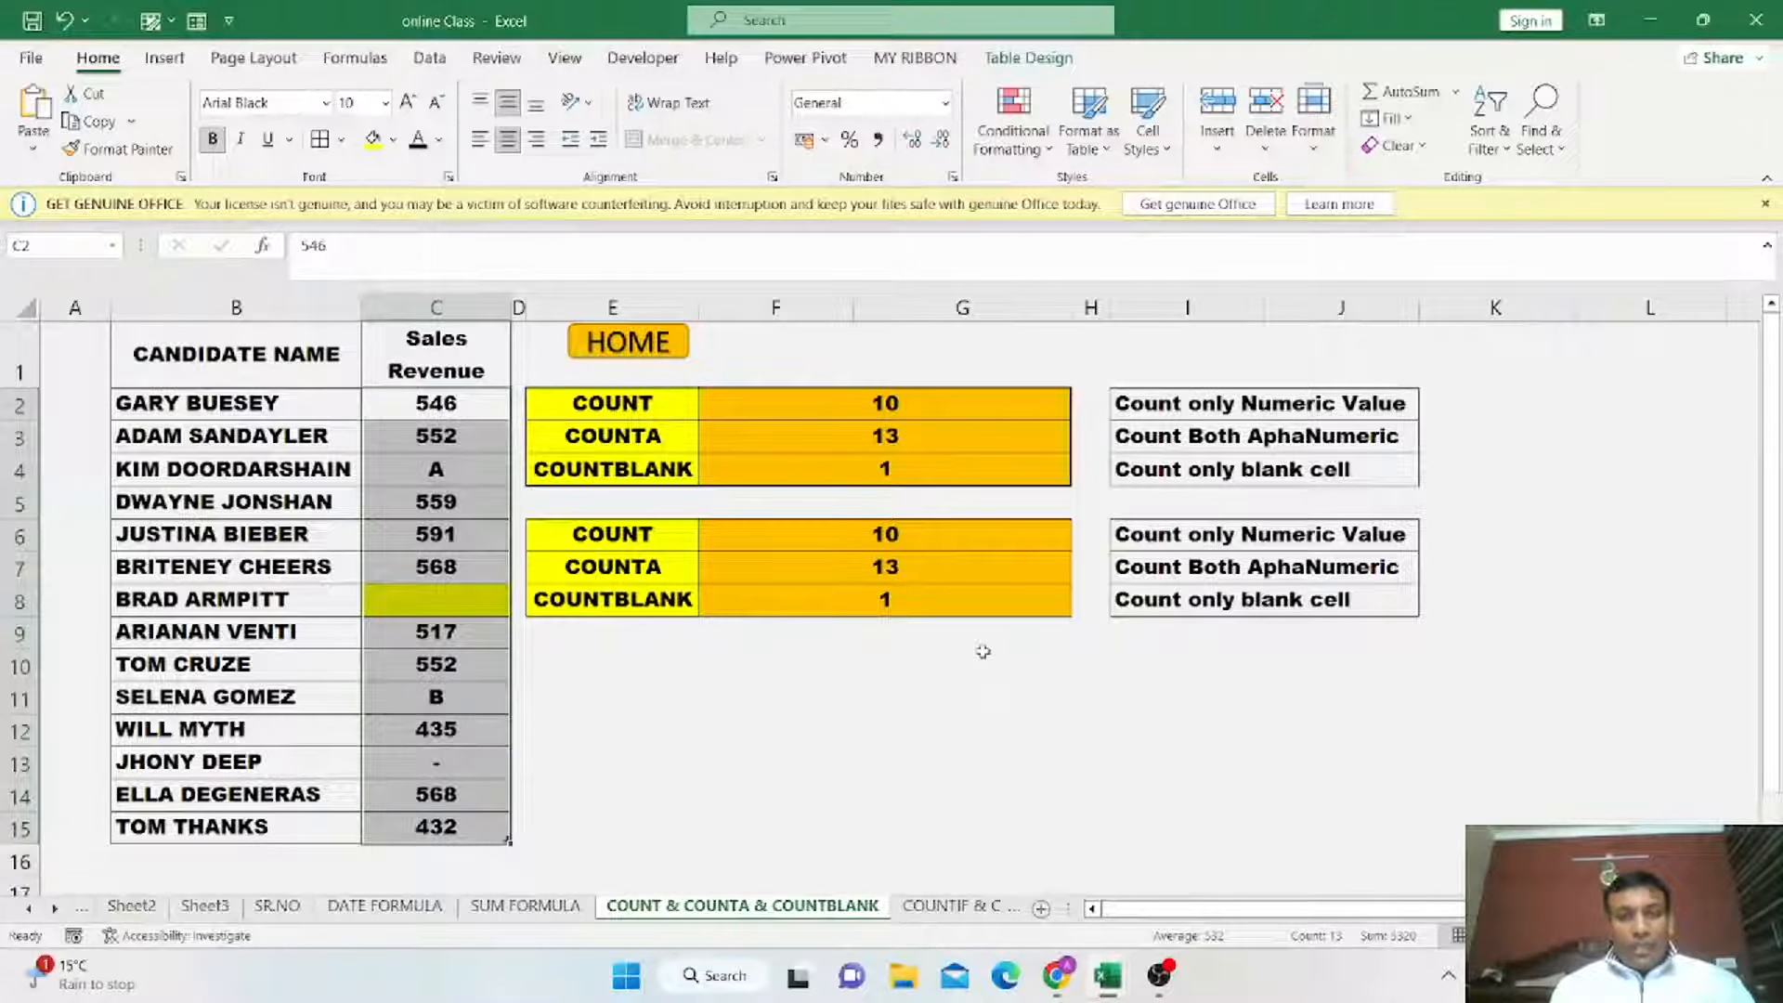
# Navigate through the HOME link to the COUNTIF & COUNTIFS sheet.
pyautogui.click(639, 365)
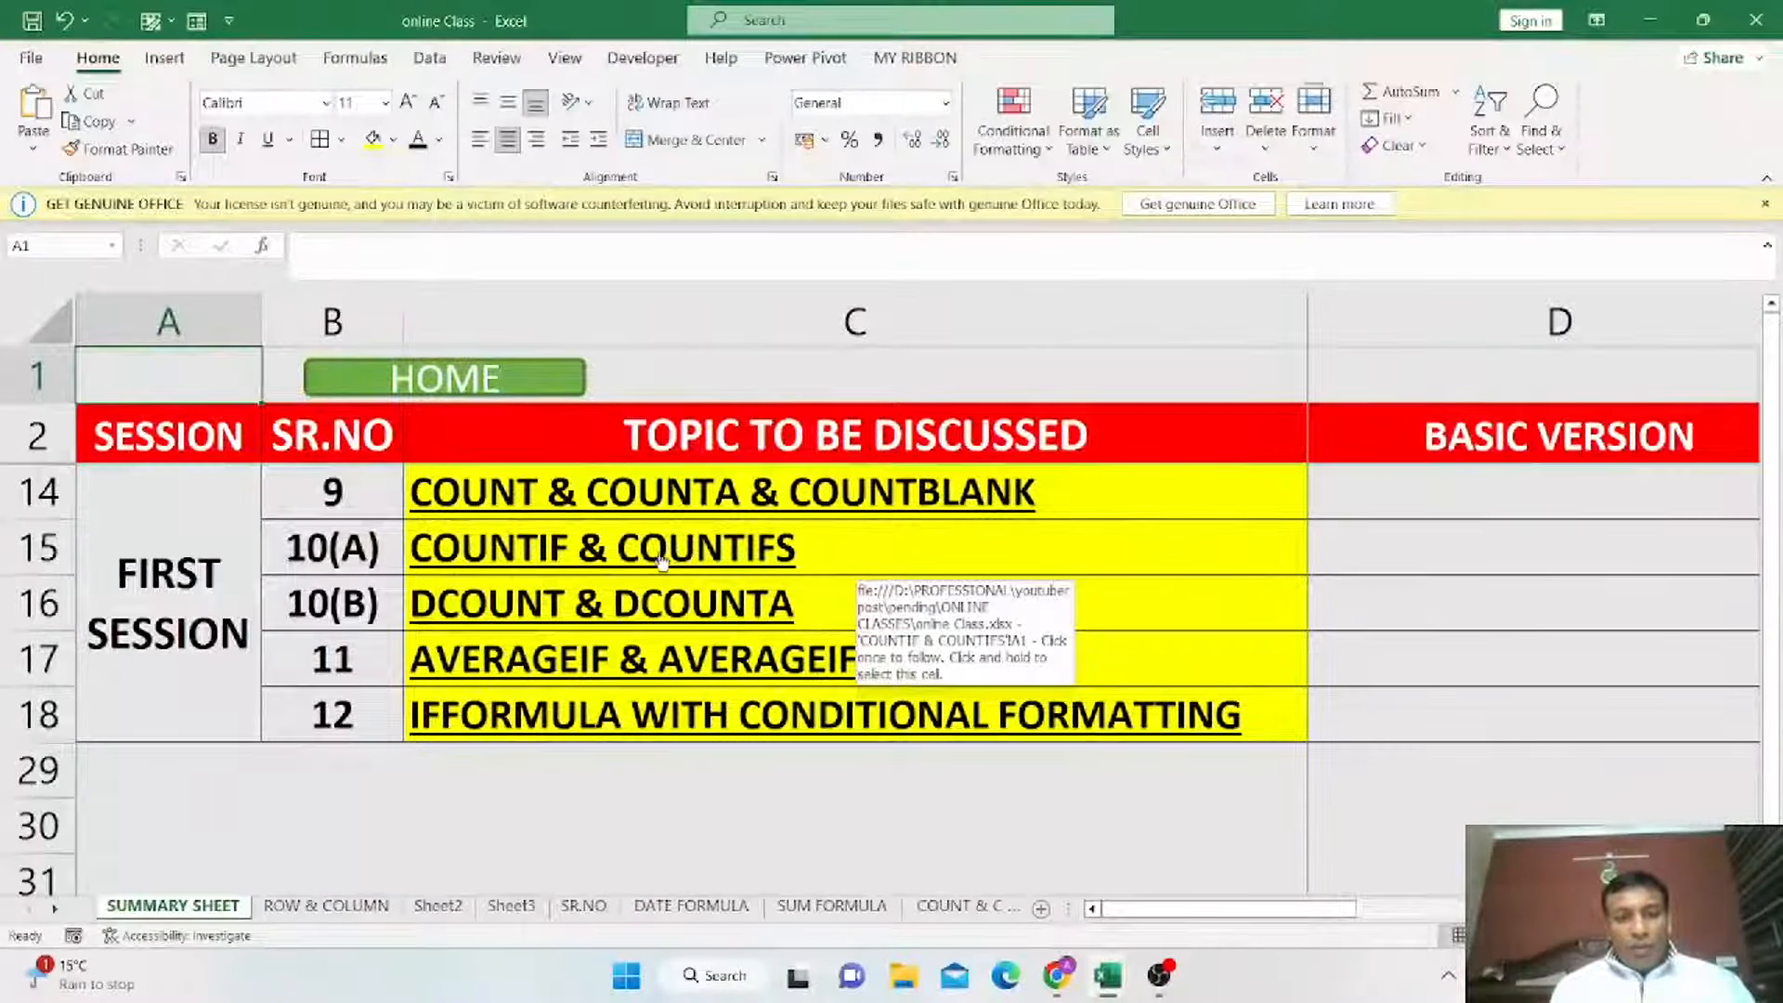
pyautogui.click(589, 552)
pyautogui.click(589, 553)
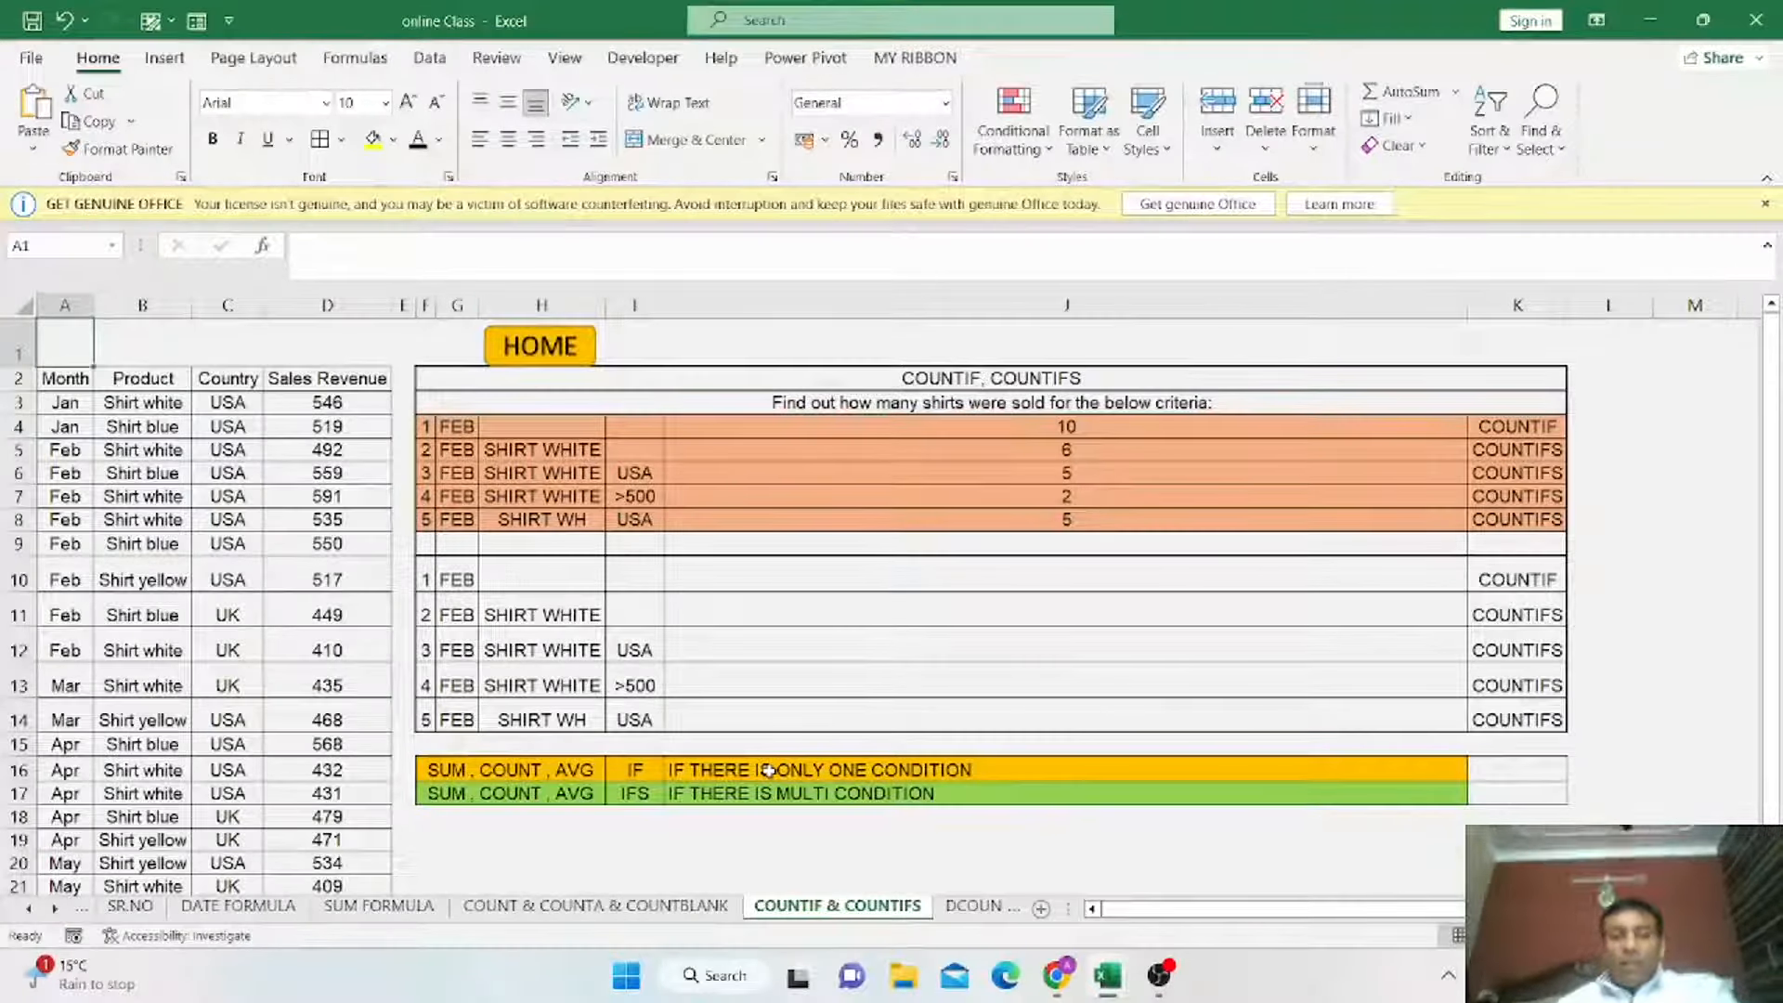
# Examine the COUNTIF/COUNTIFS criteria table, the IF/IFS notes and the shirt sales data.
pyautogui.click(638, 771)
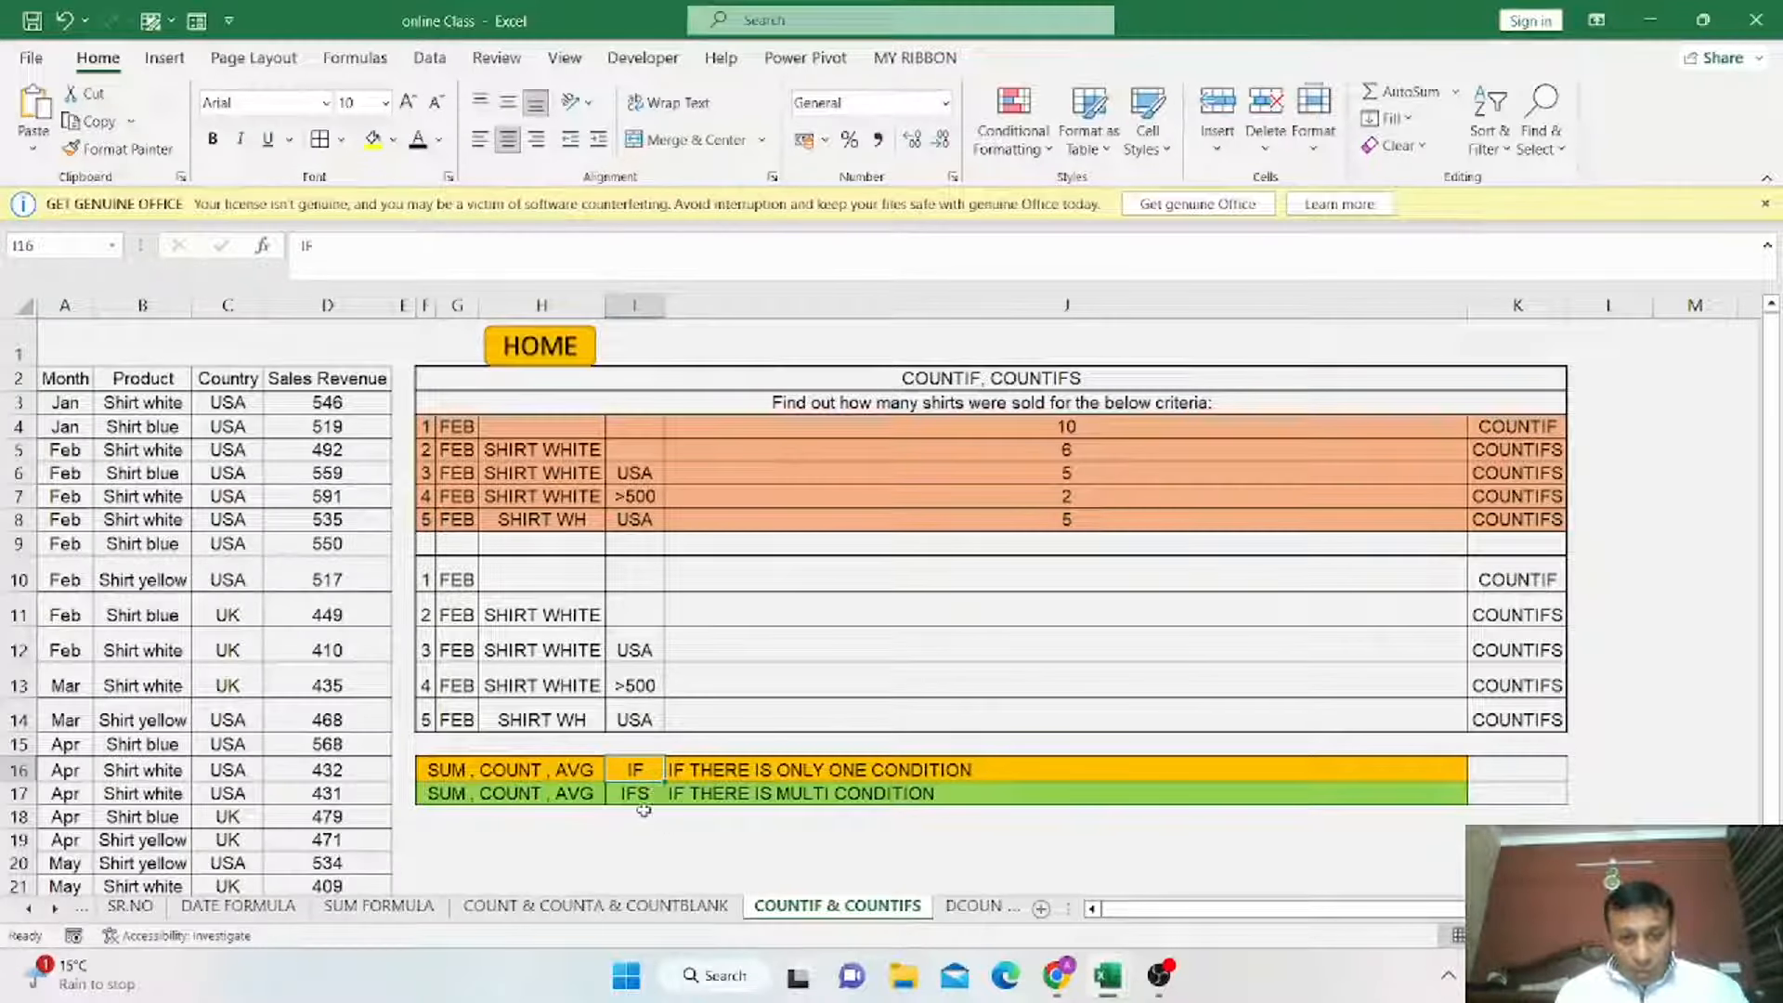
pyautogui.click(642, 795)
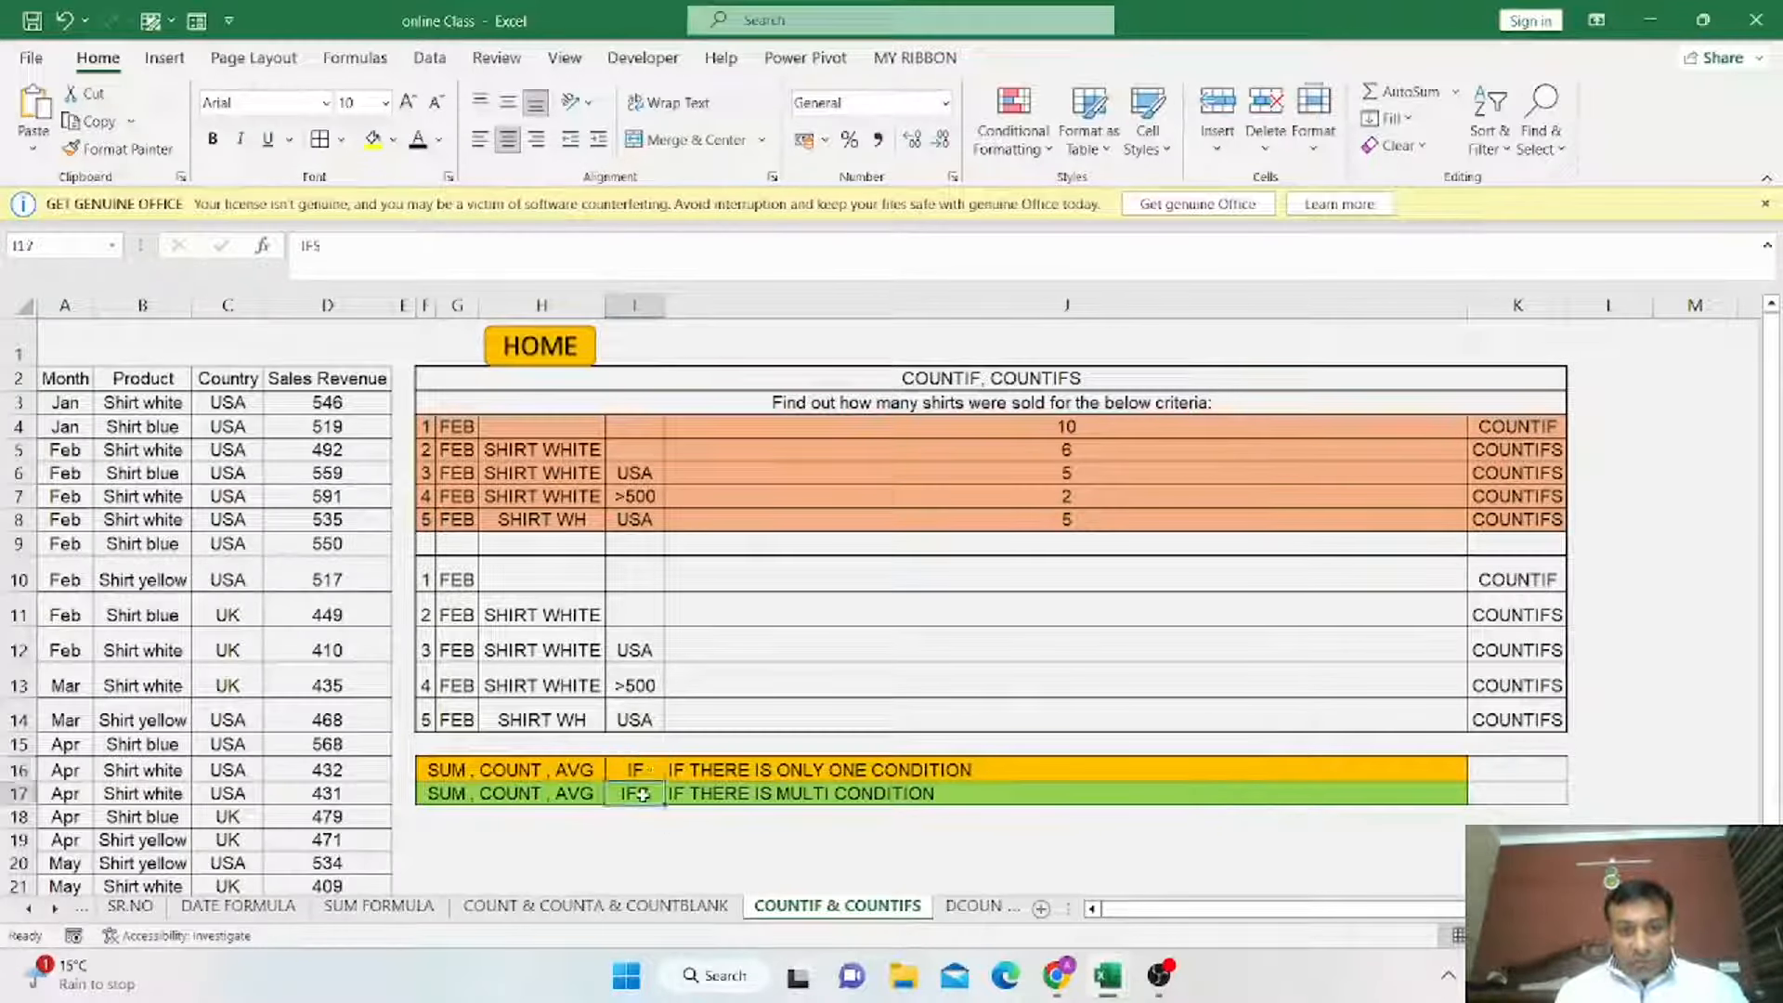
pyautogui.click(453, 771)
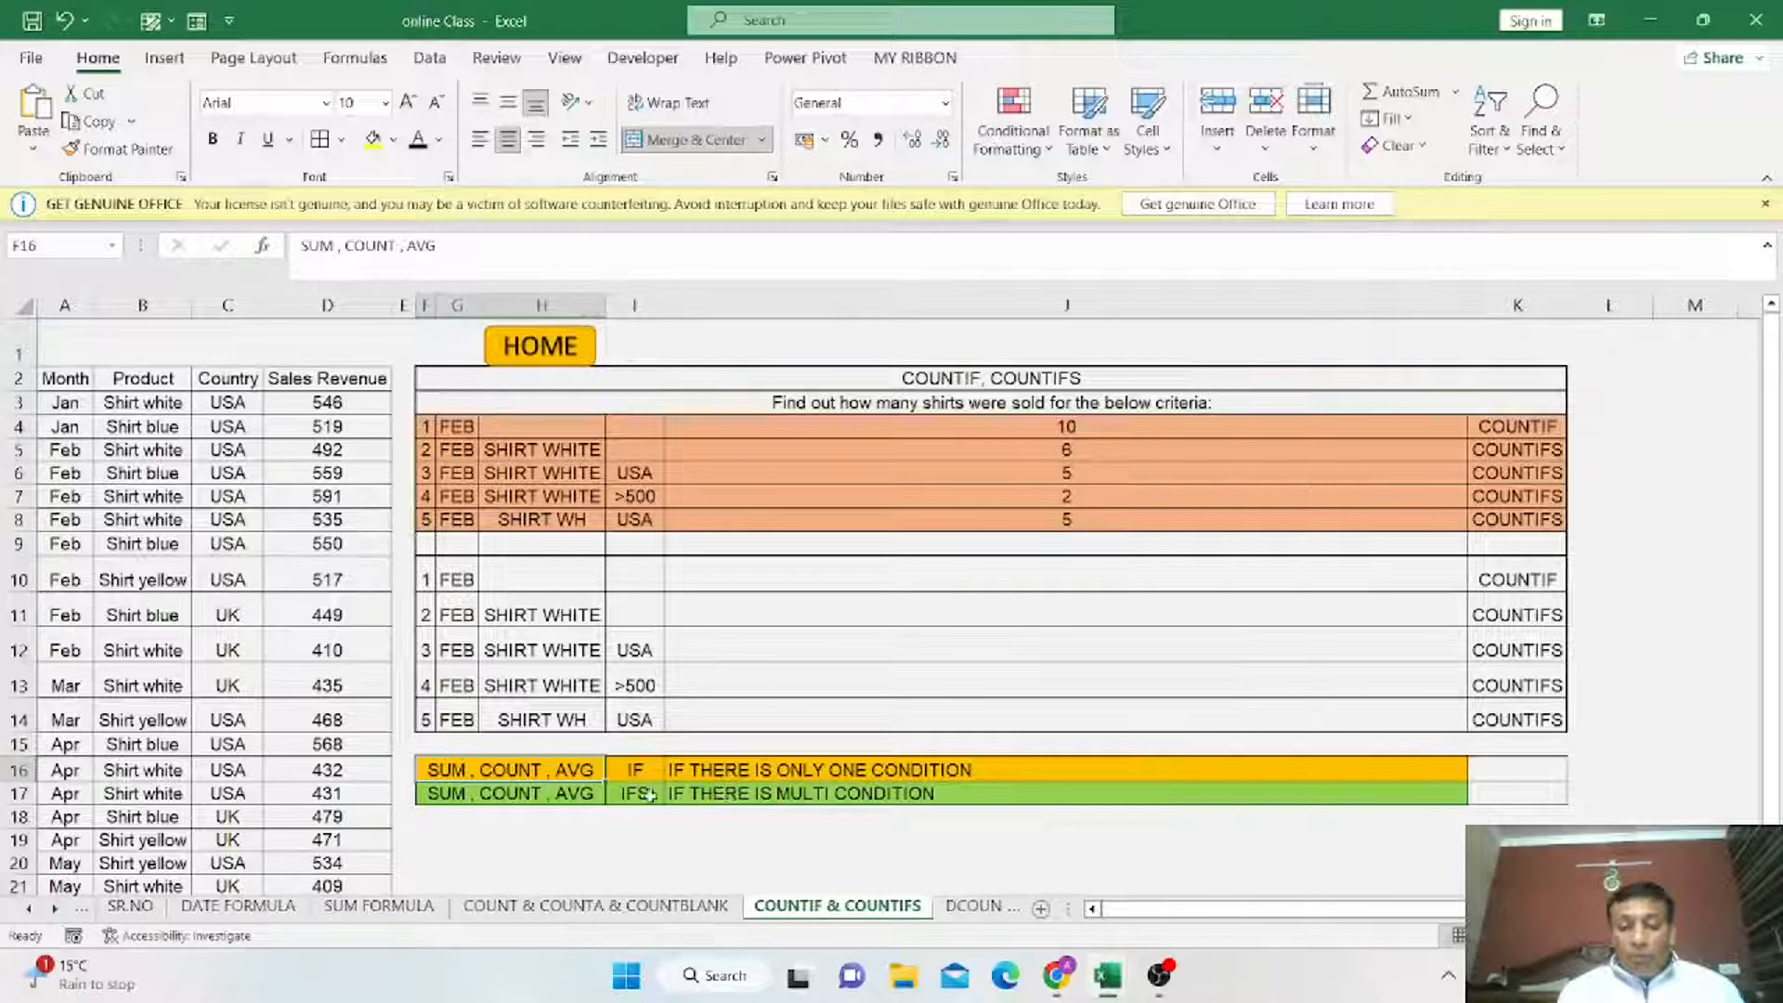
pyautogui.click(505, 799)
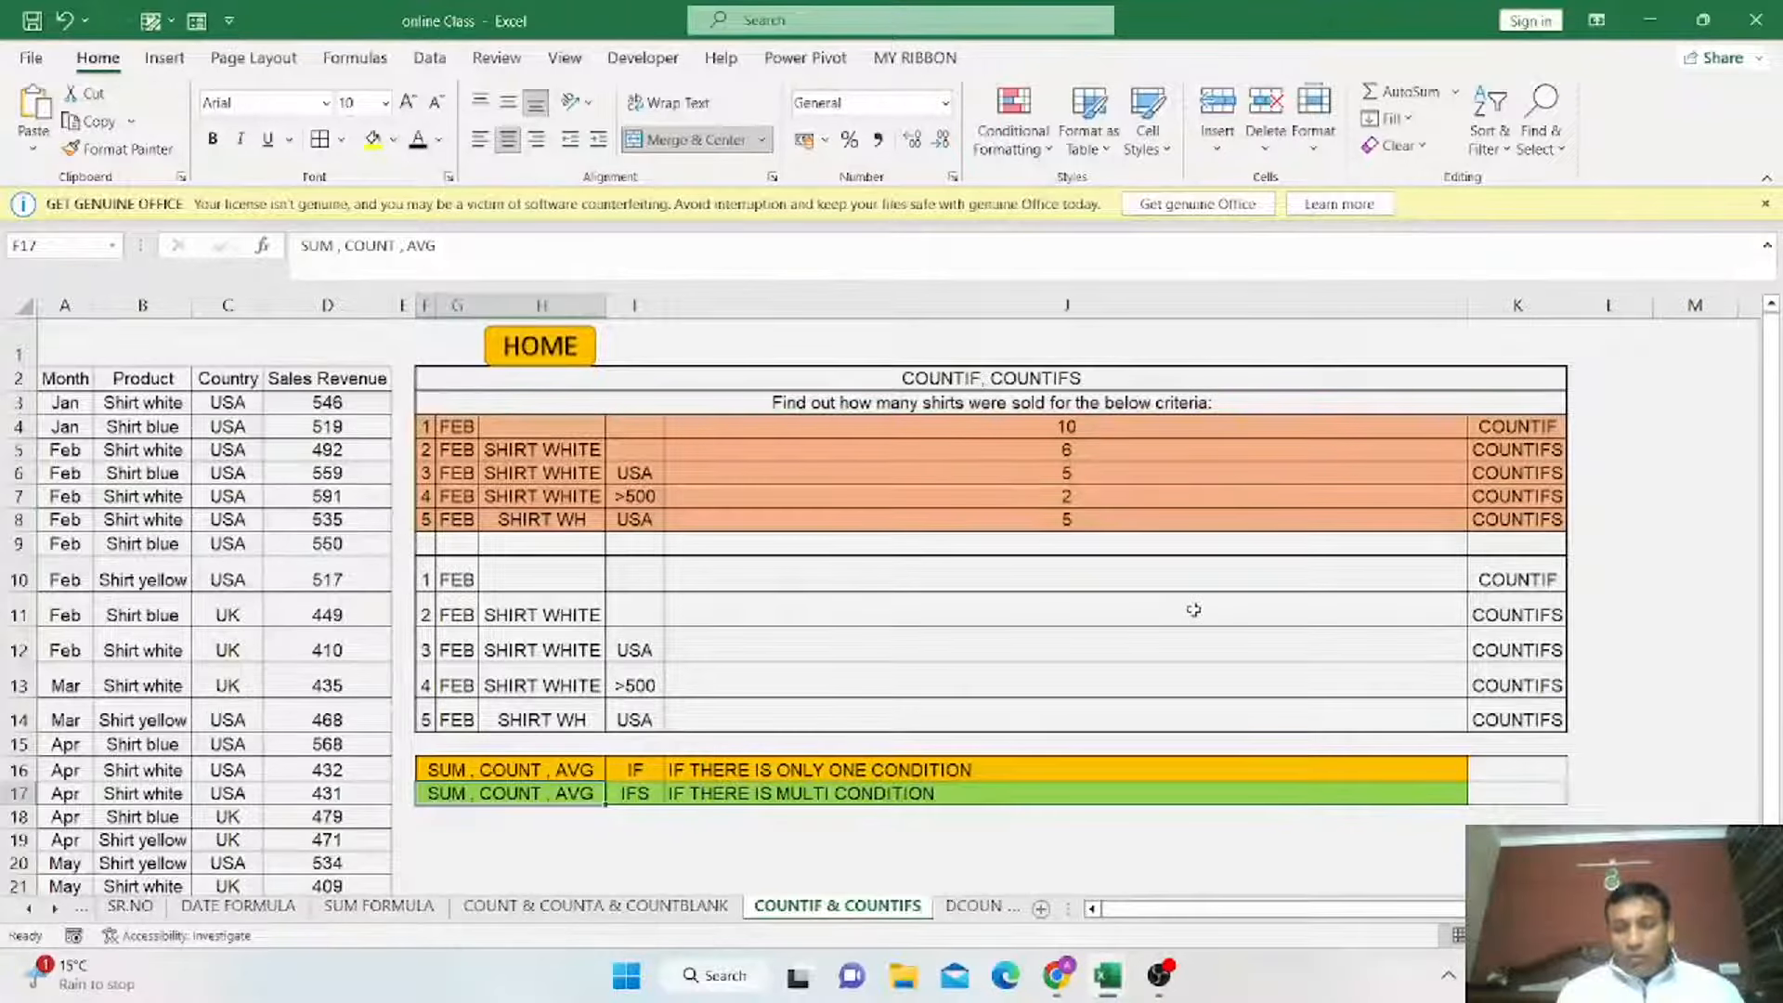
pyautogui.click(1514, 576)
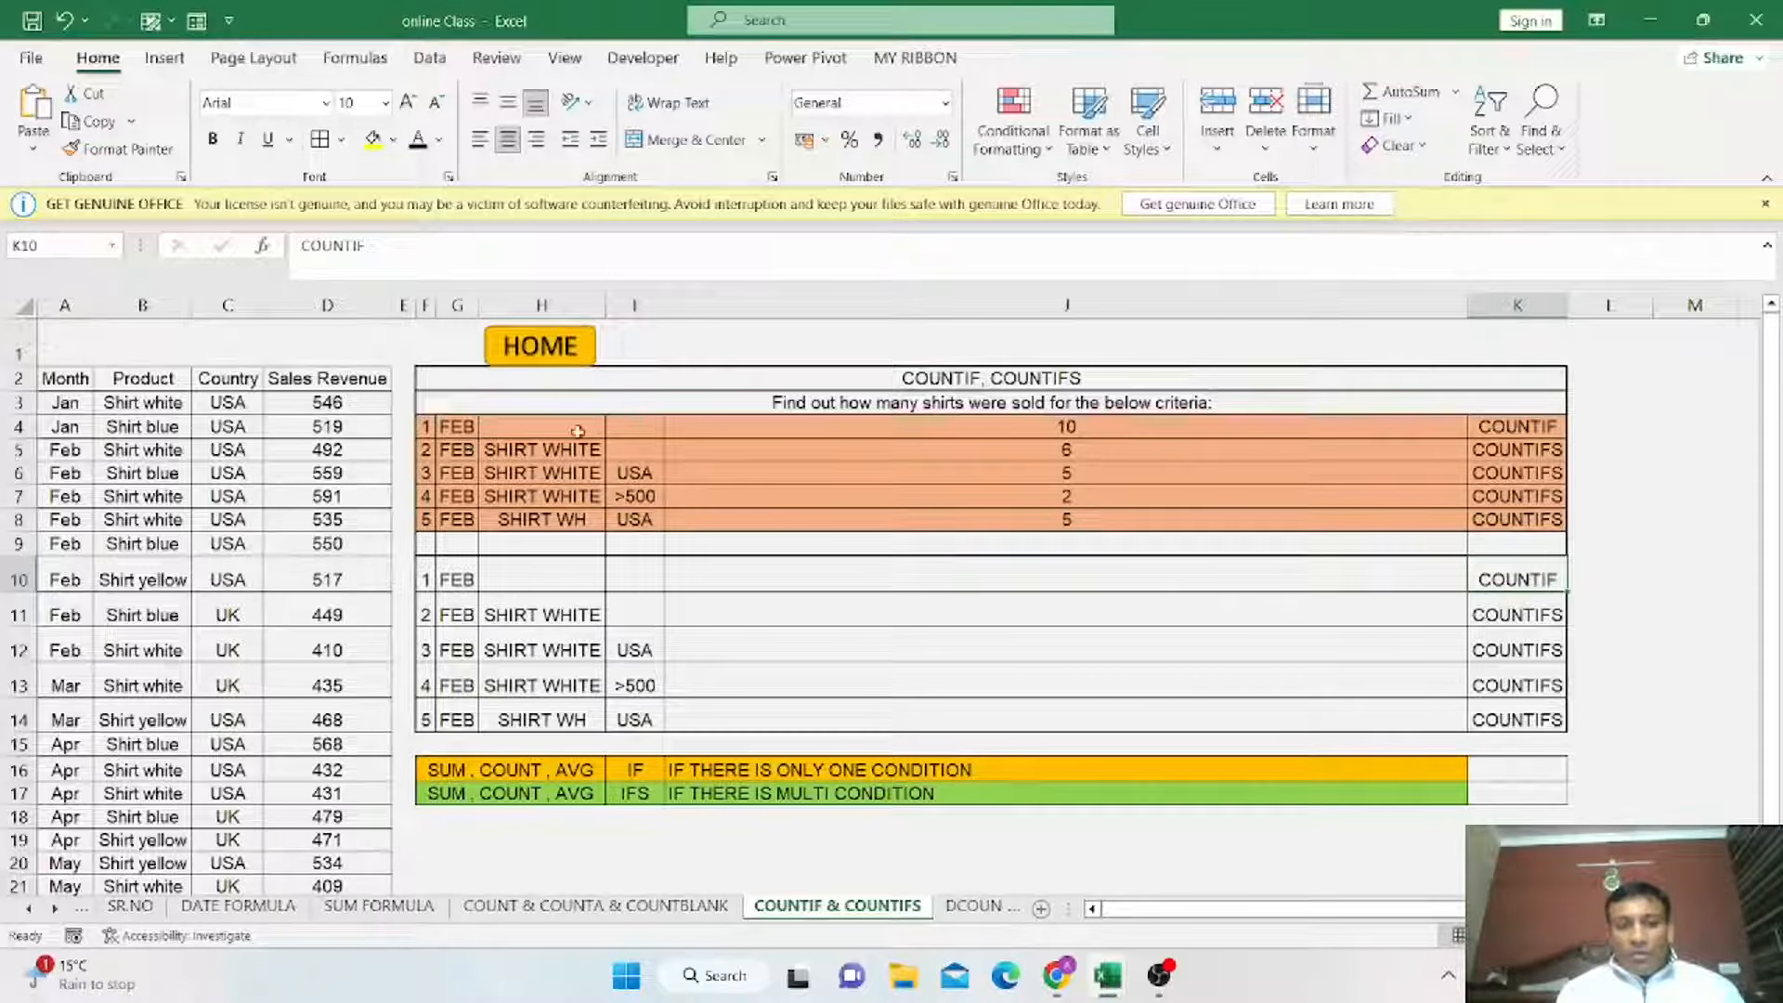
pyautogui.moveTo(457, 429); pyautogui.dragTo(1497, 499)
pyautogui.moveTo(65, 378); pyautogui.dragTo(362, 863)
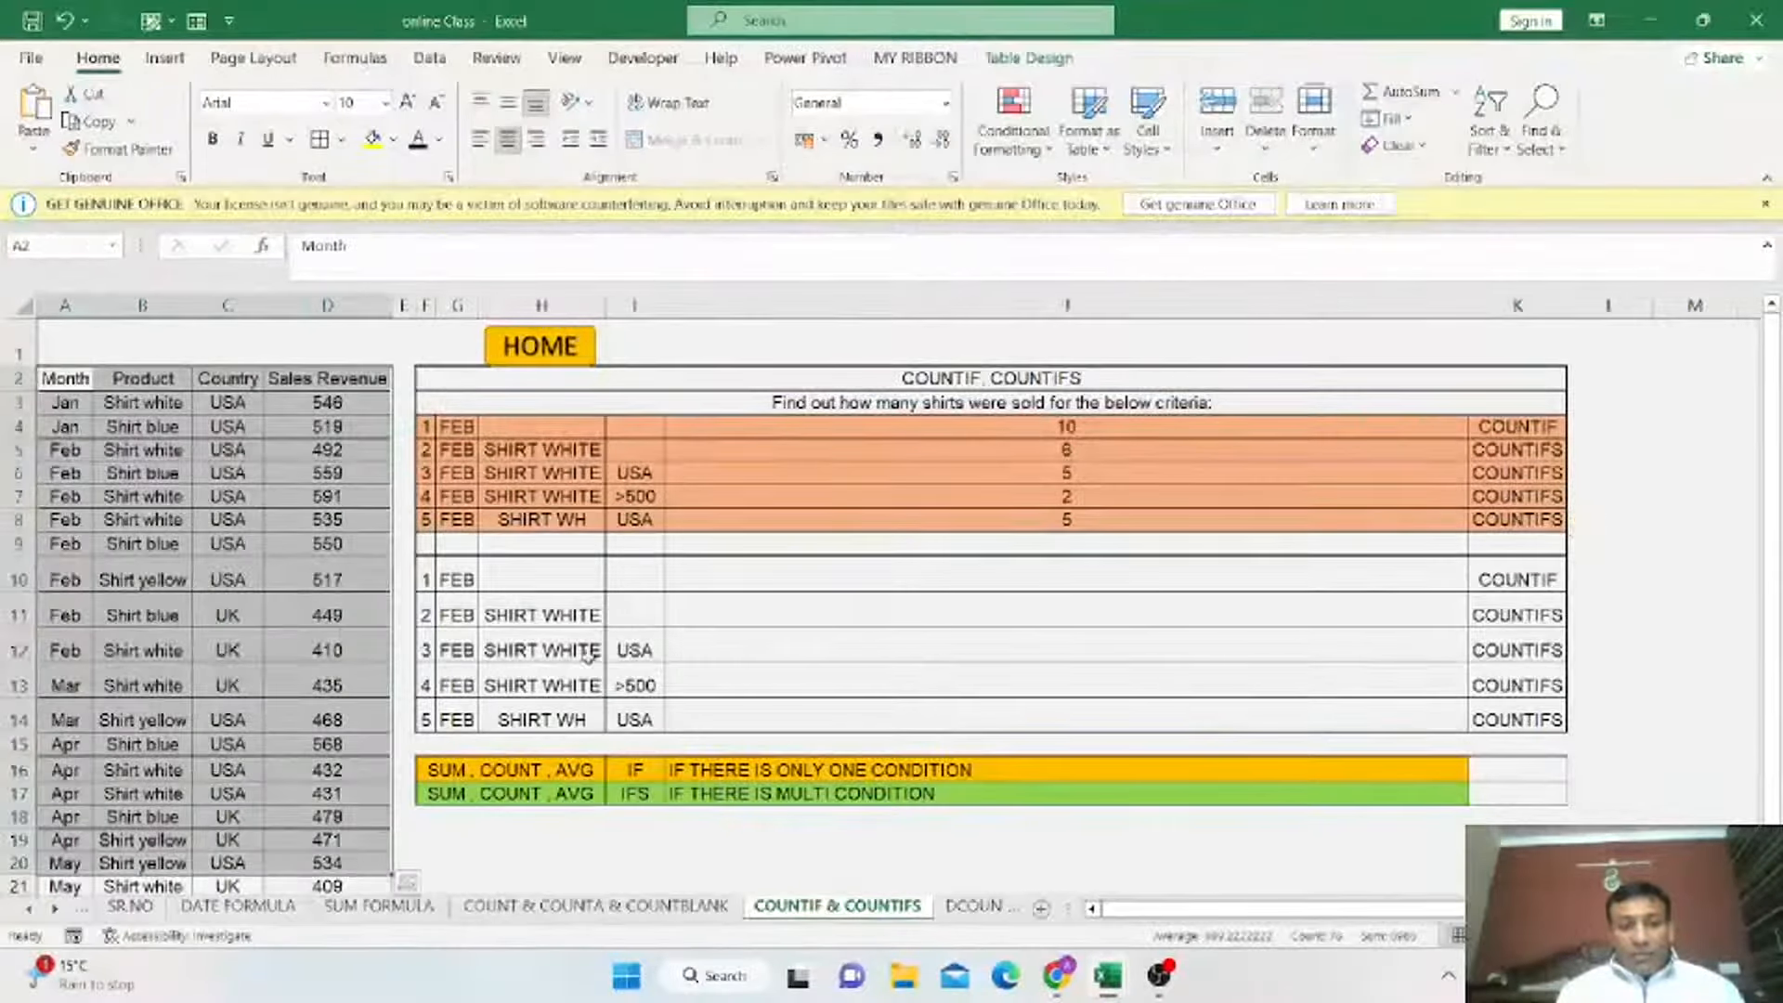
pyautogui.click(931, 583)
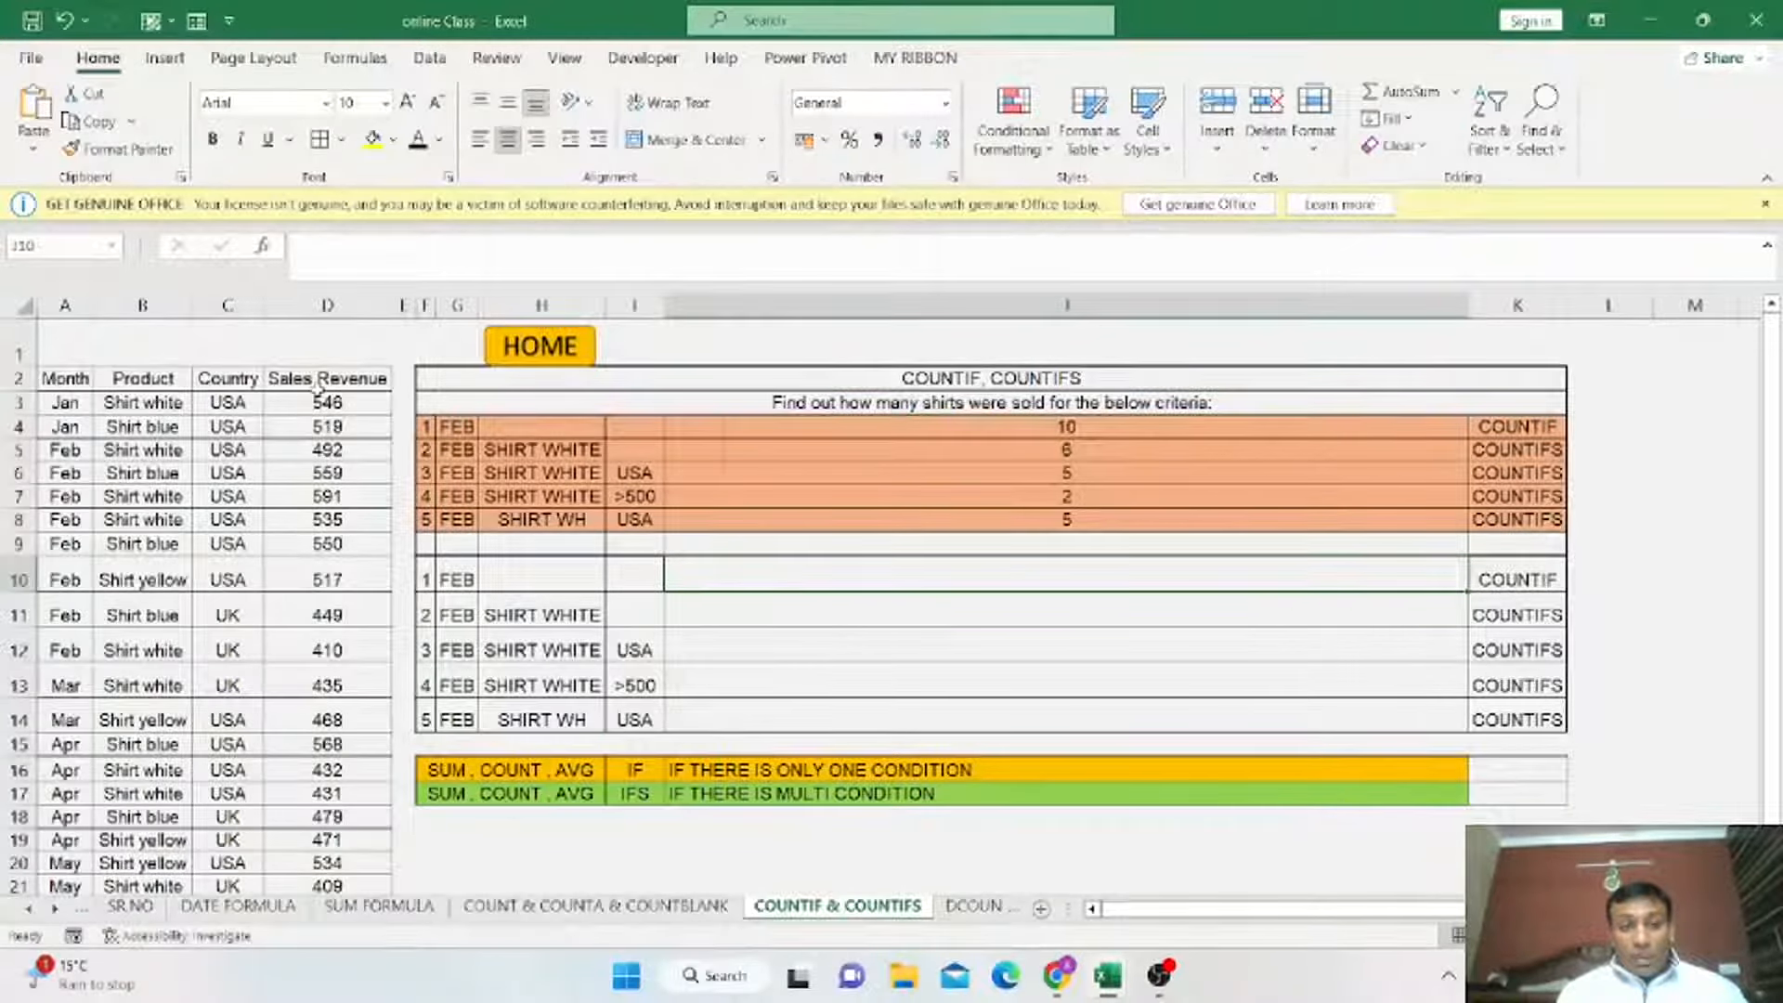
pyautogui.doubleClick(1033, 579)
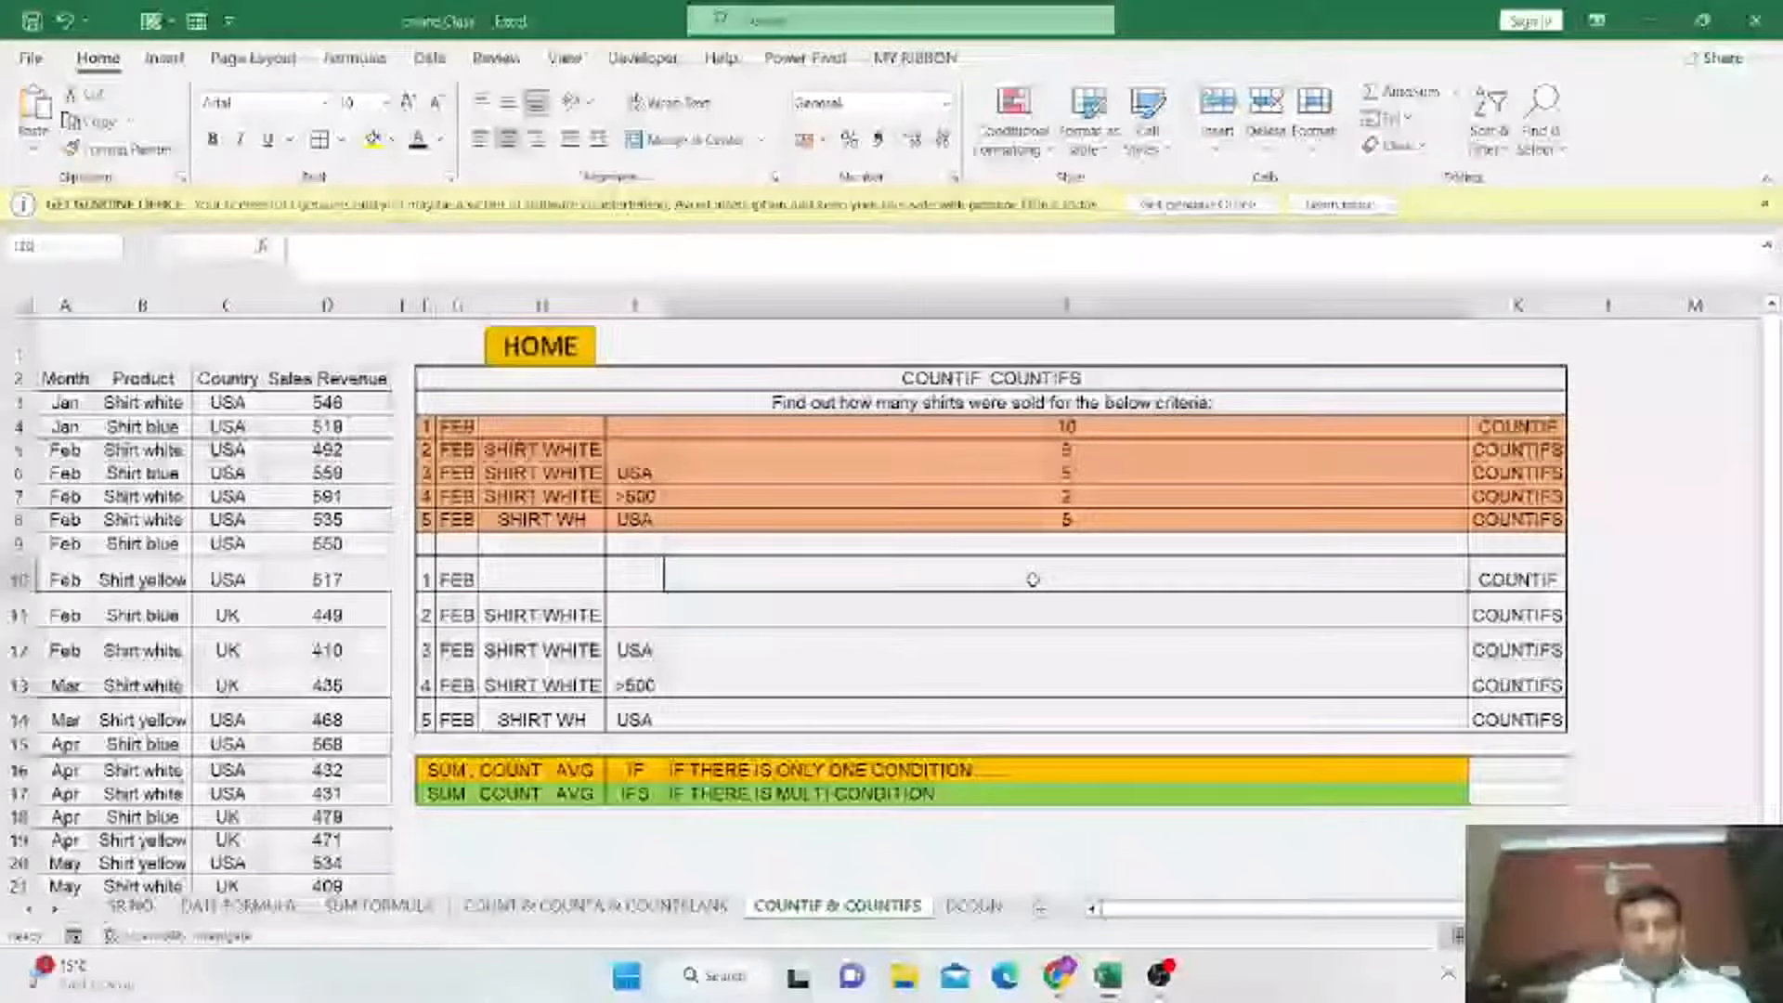
pyautogui.write('=')
pyautogui.press('Escape')
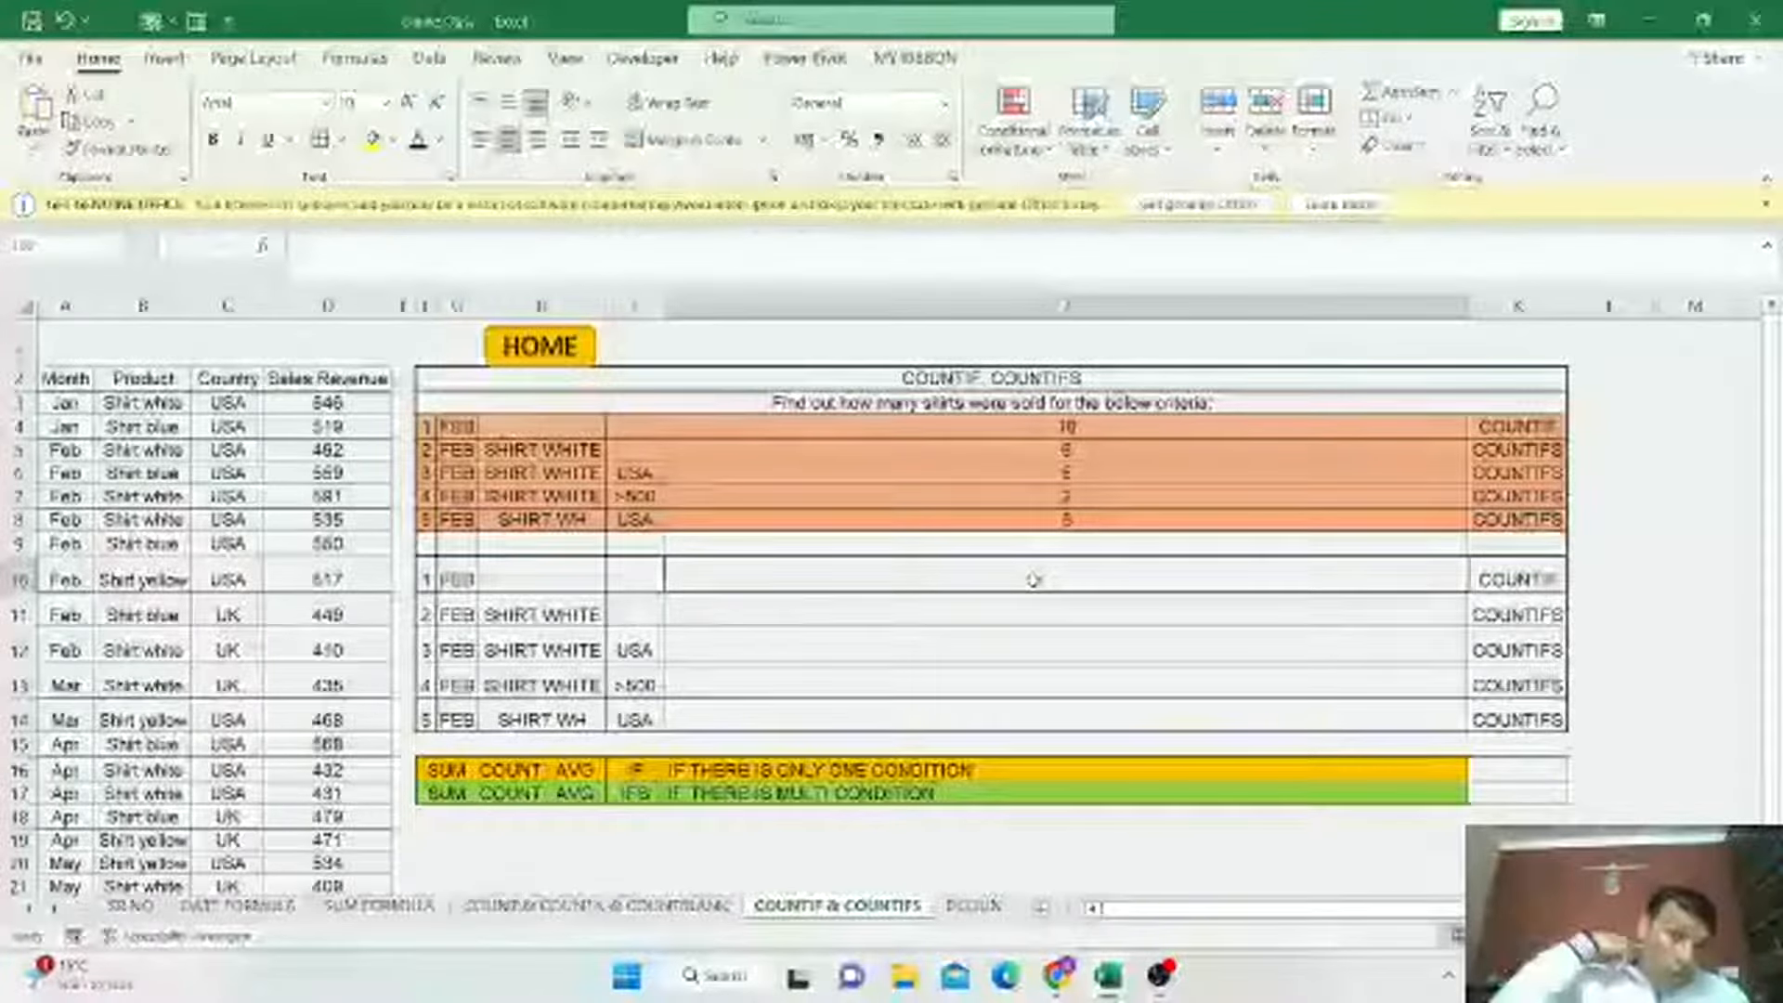
# Try to start a COUNTIF formula over the Month column in the first criteria's result cell.
pyautogui.write('=COUNTIF(')
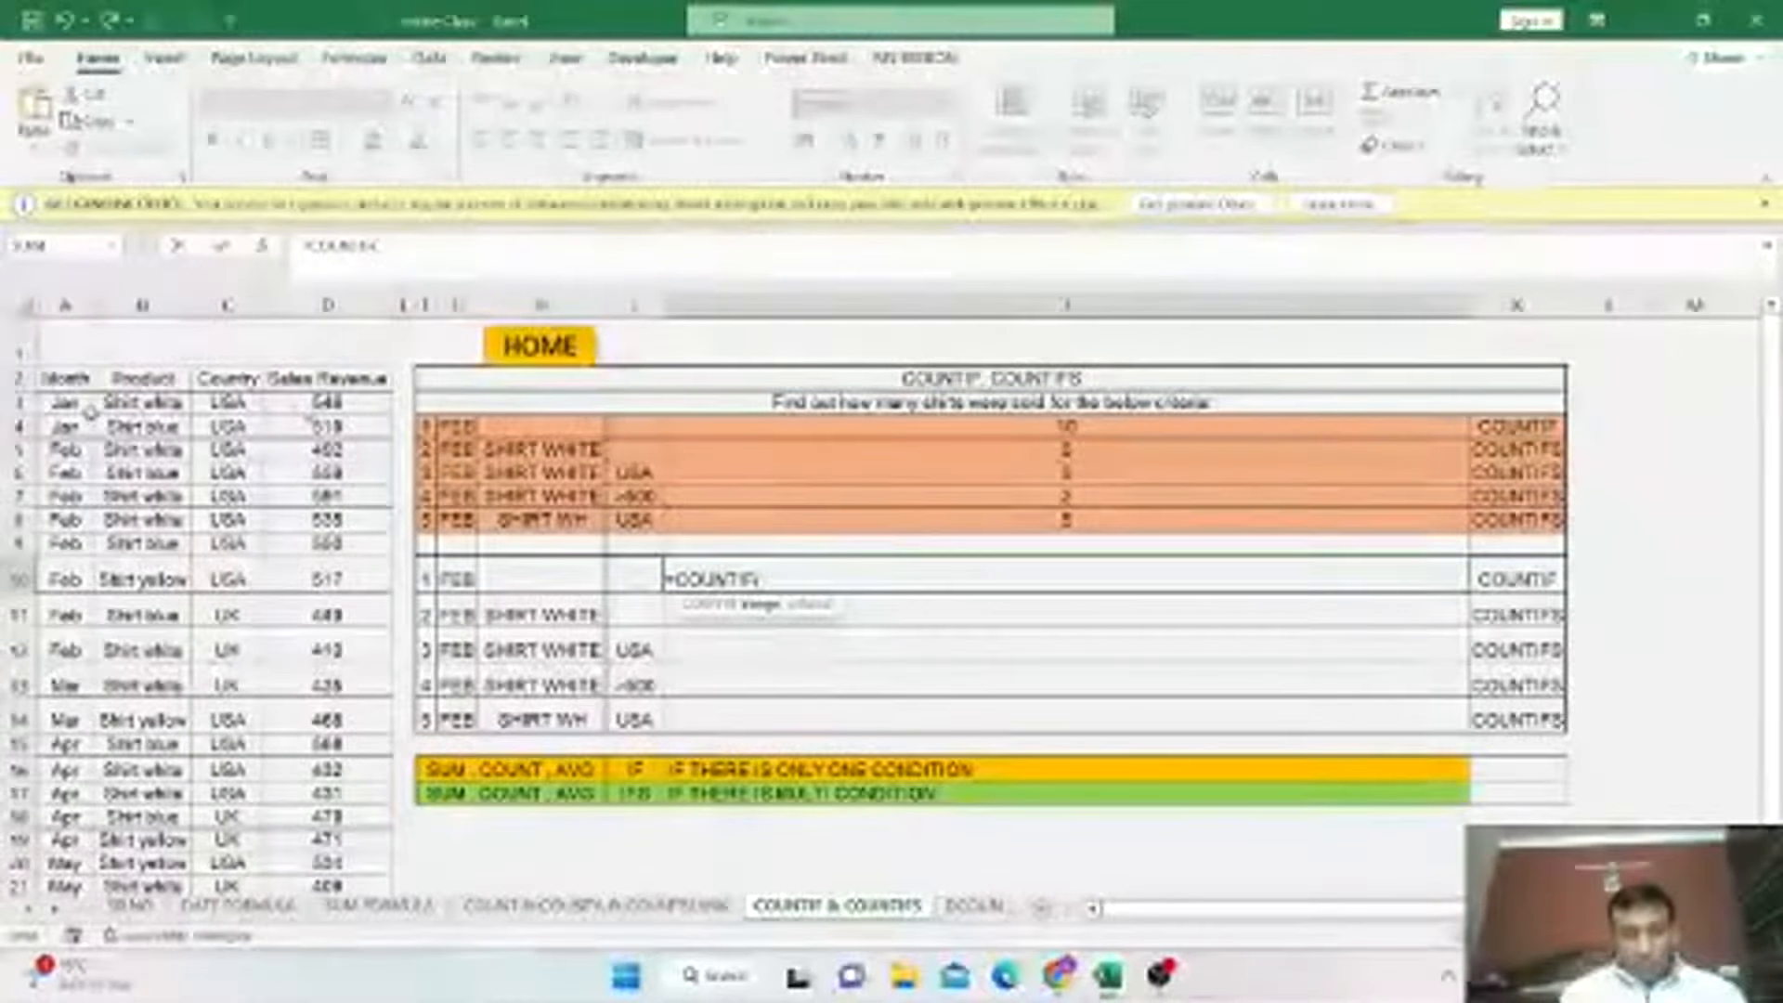
pyautogui.moveTo(91, 410); pyautogui.dragTo(81, 839)
pyautogui.press('Escape')
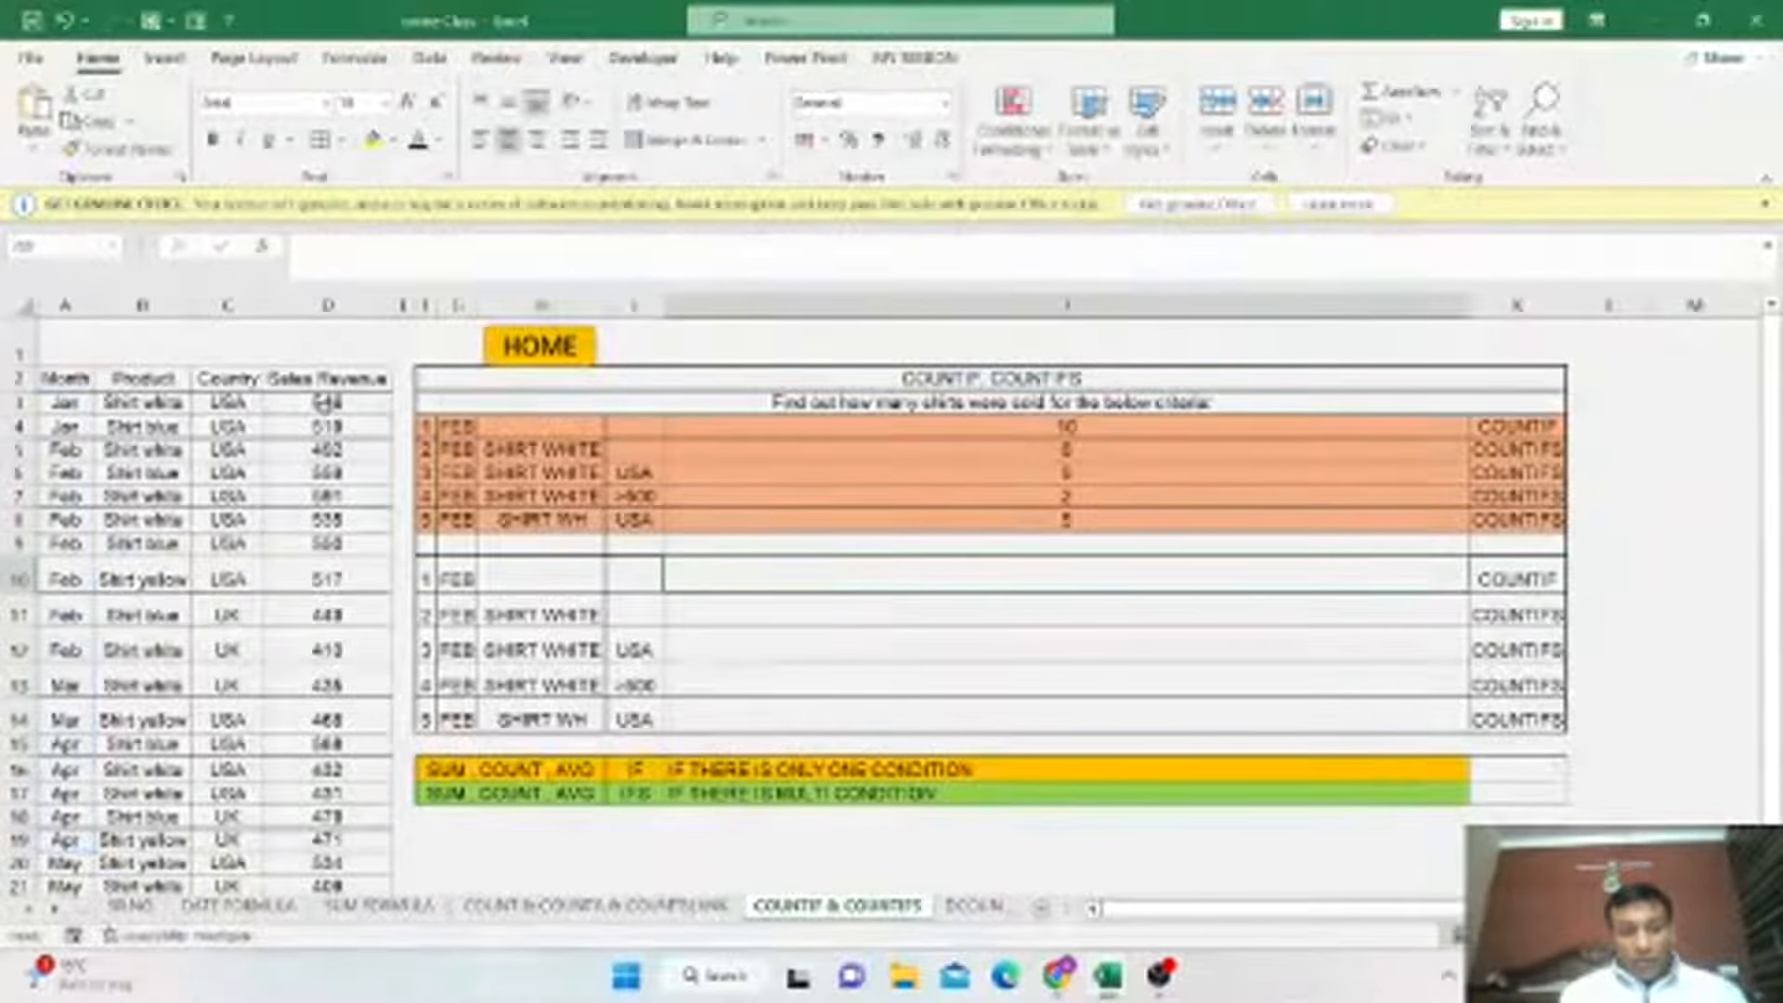
# Start a COUNTIF formula in the FEB criteria's result cell, removing the Sales Revenue range picked by mistake.
pyautogui.moveTo(327, 401); pyautogui.dragTo(407, 842)
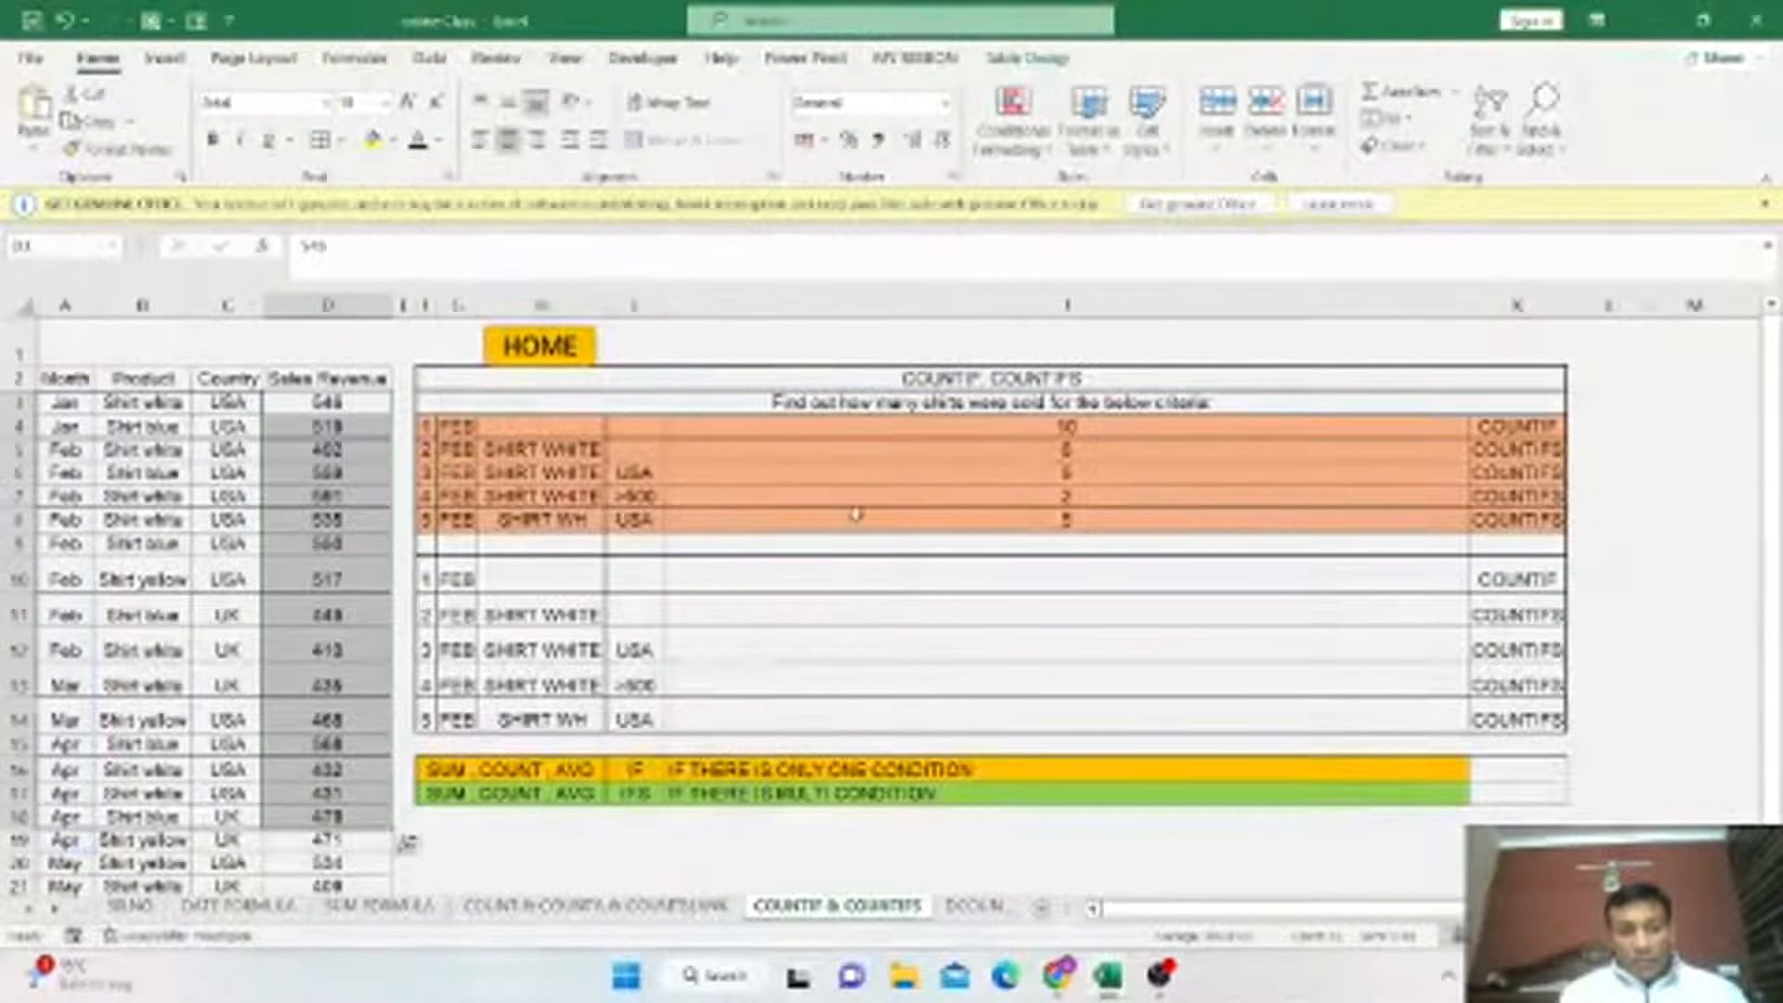
pyautogui.click(883, 578)
pyautogui.write('=COUNT')
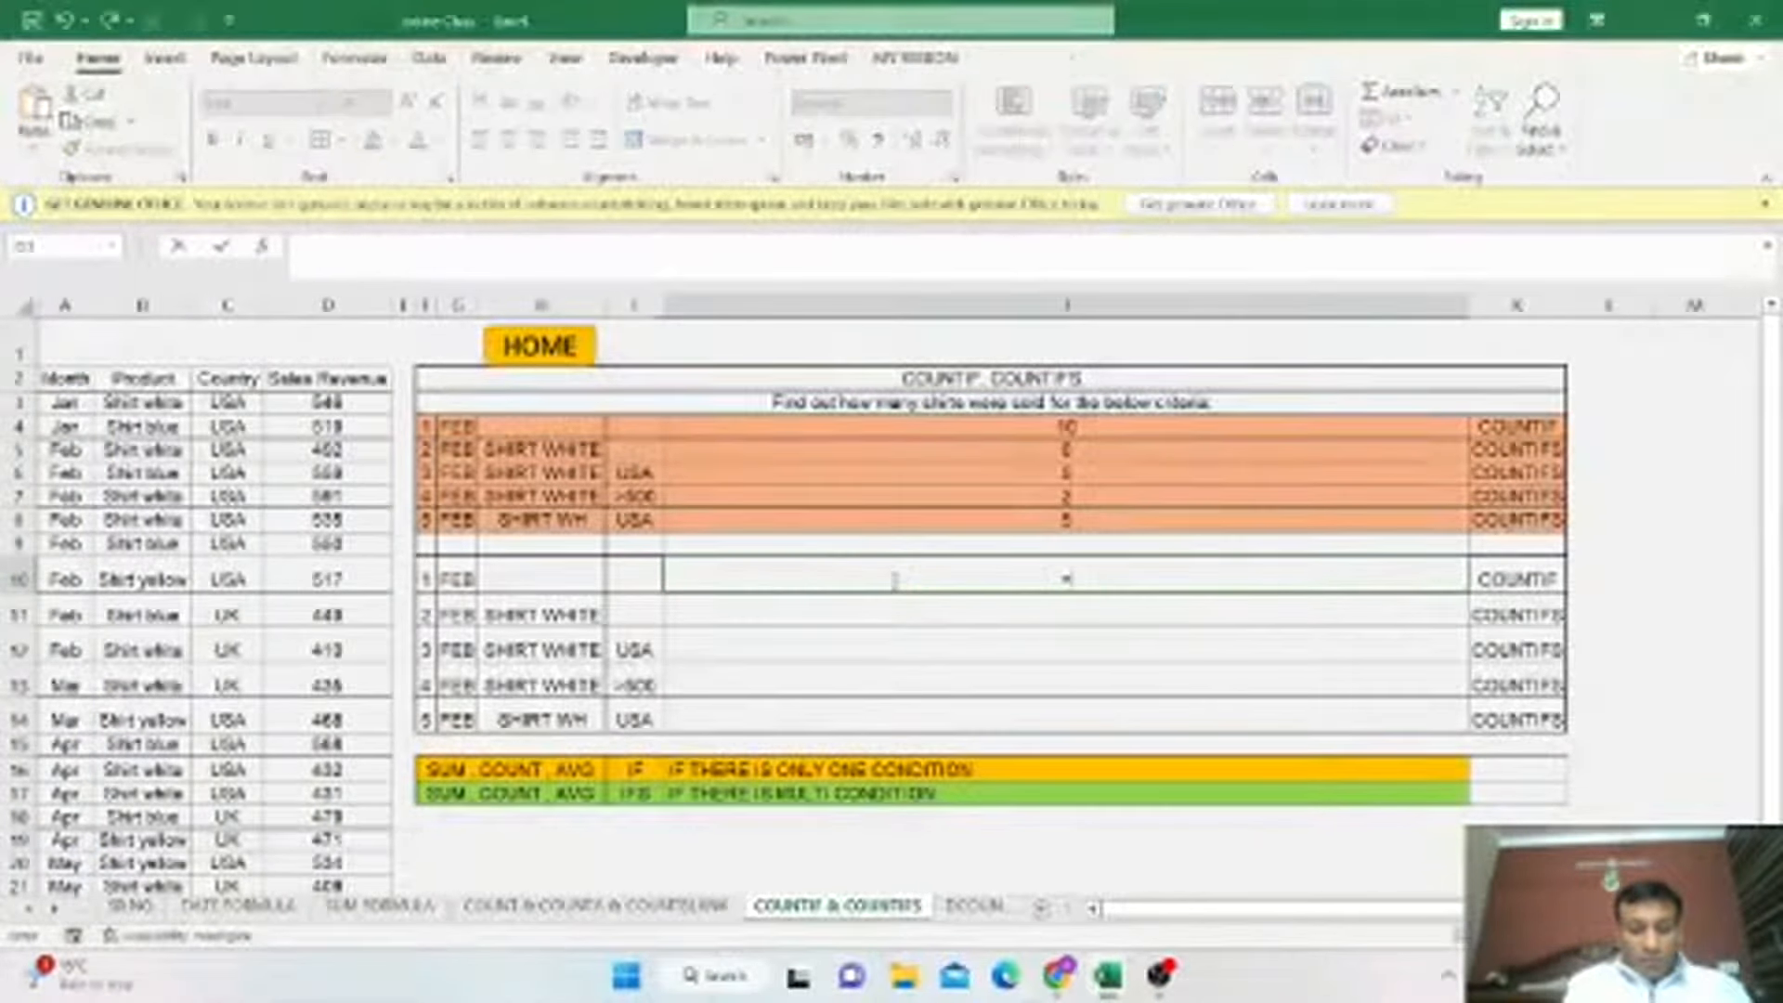
pyautogui.write('IF(')
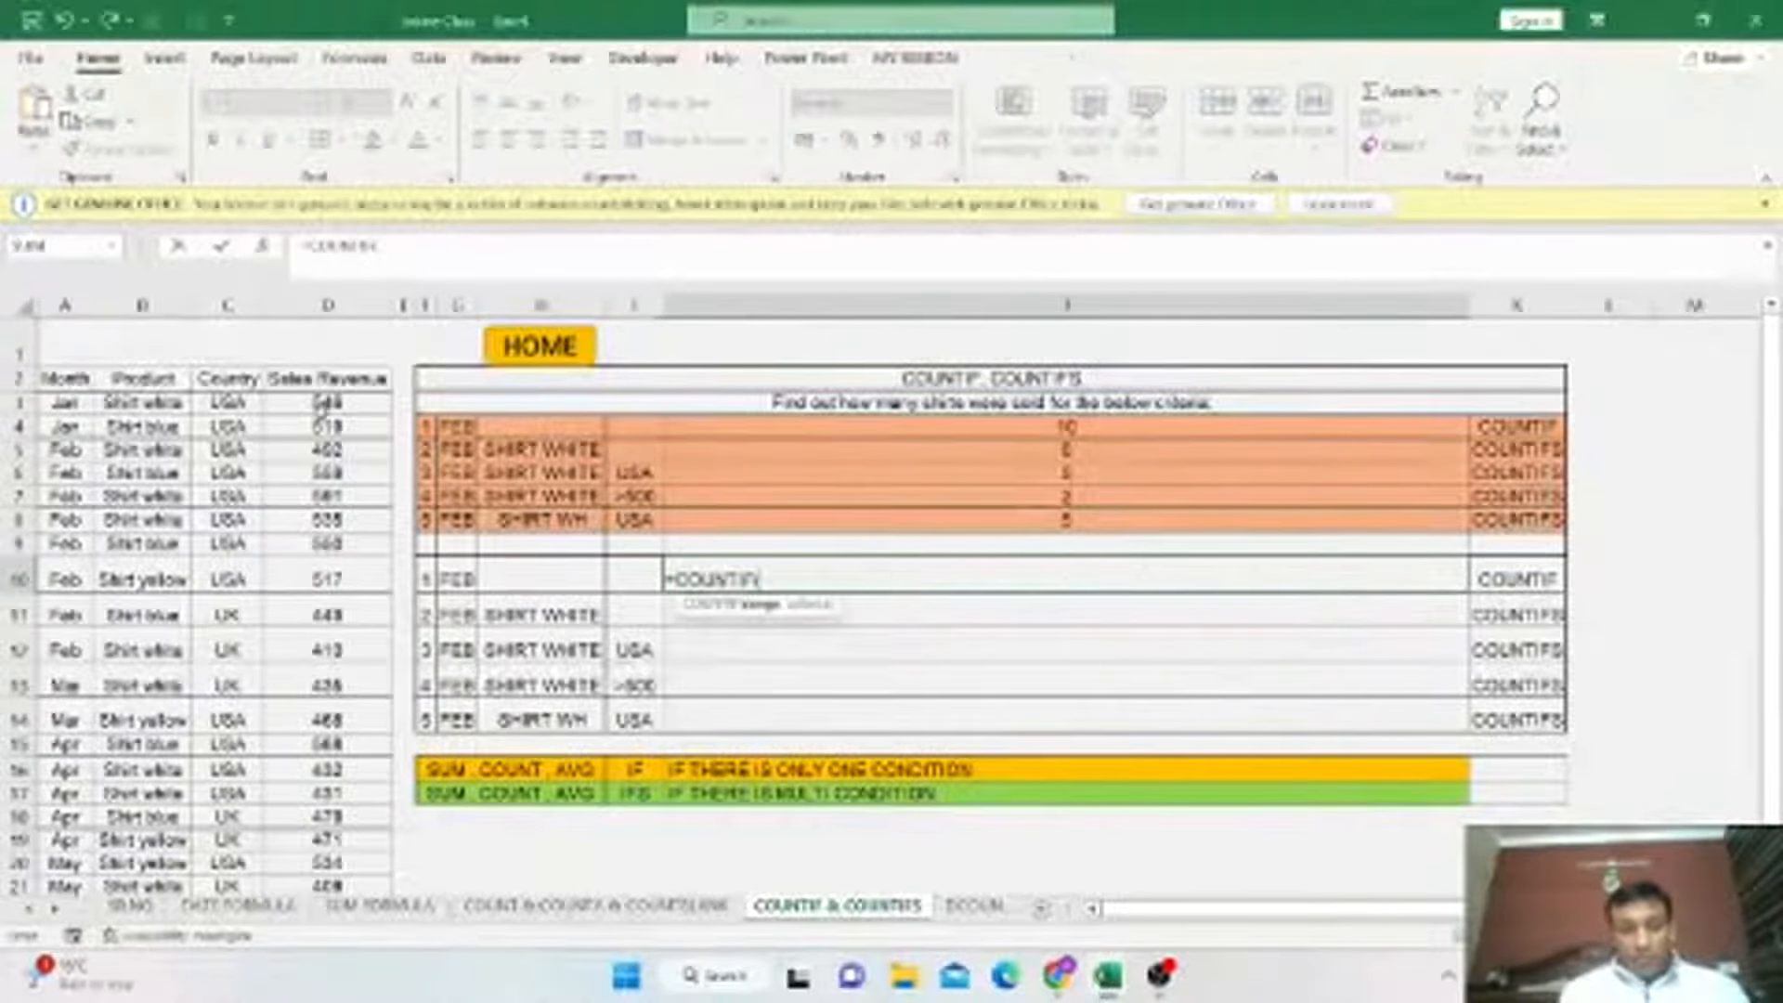
pyautogui.moveTo(320, 409); pyautogui.dragTo(372, 861)
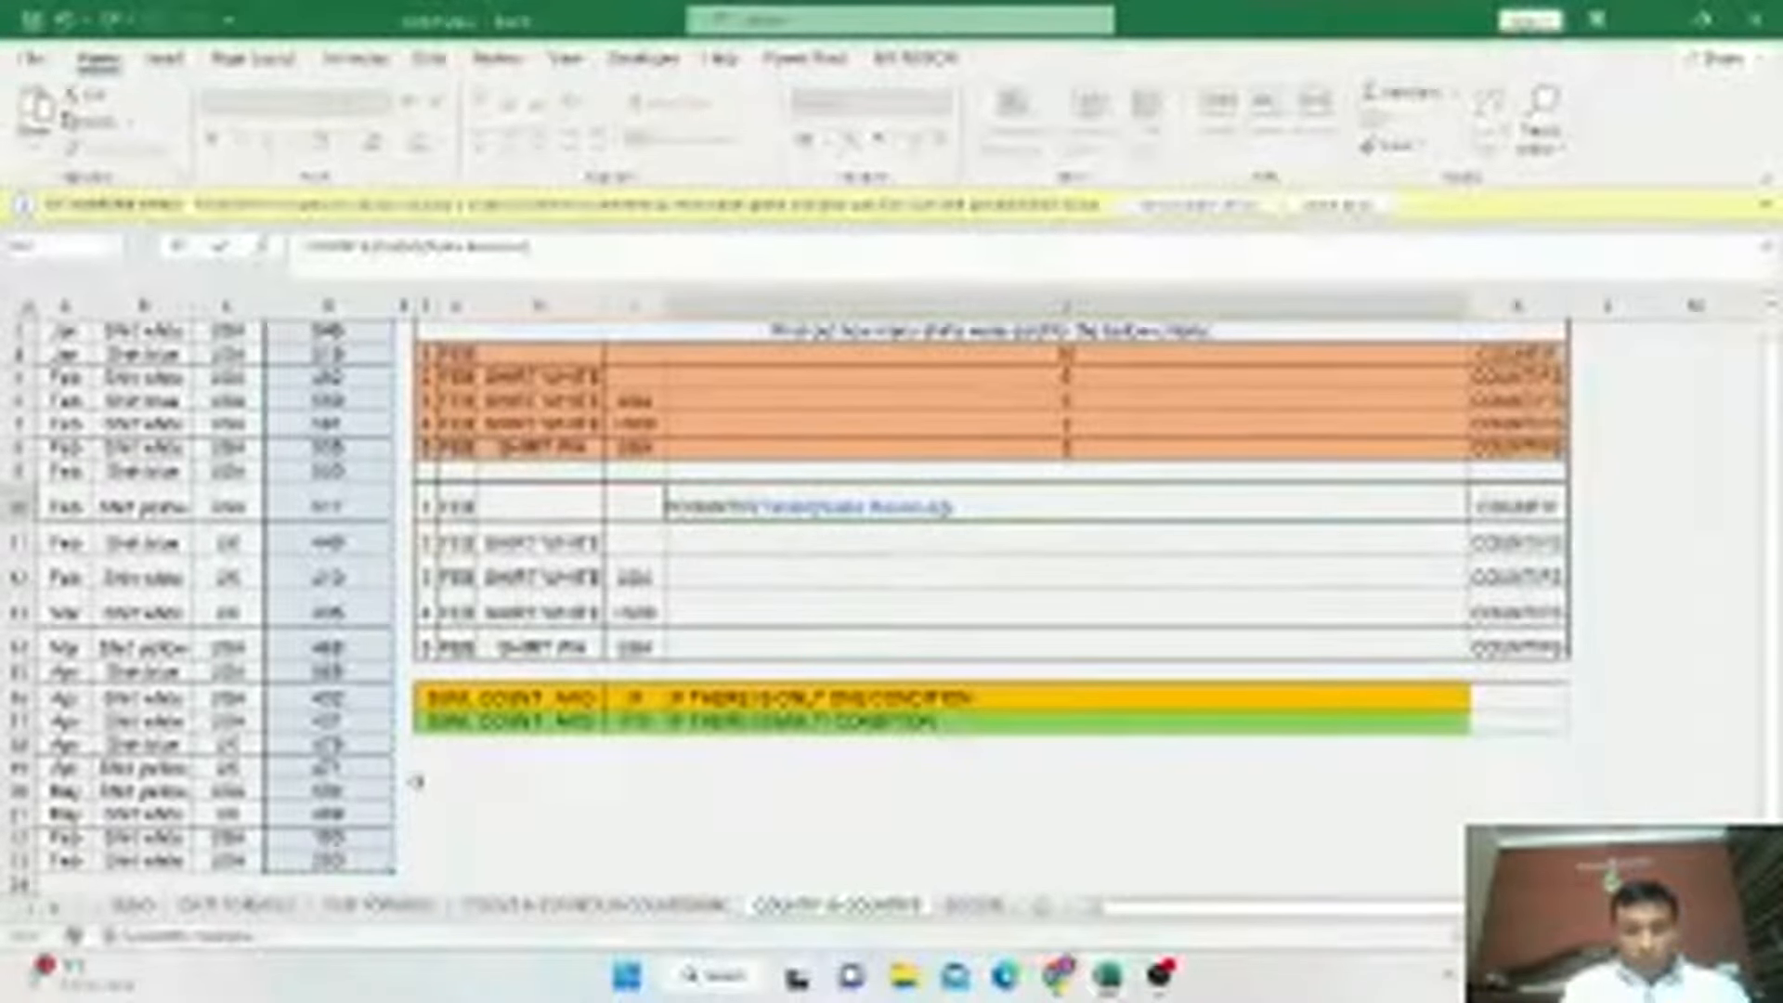
pyautogui.press('Return')
pyautogui.press('Return')
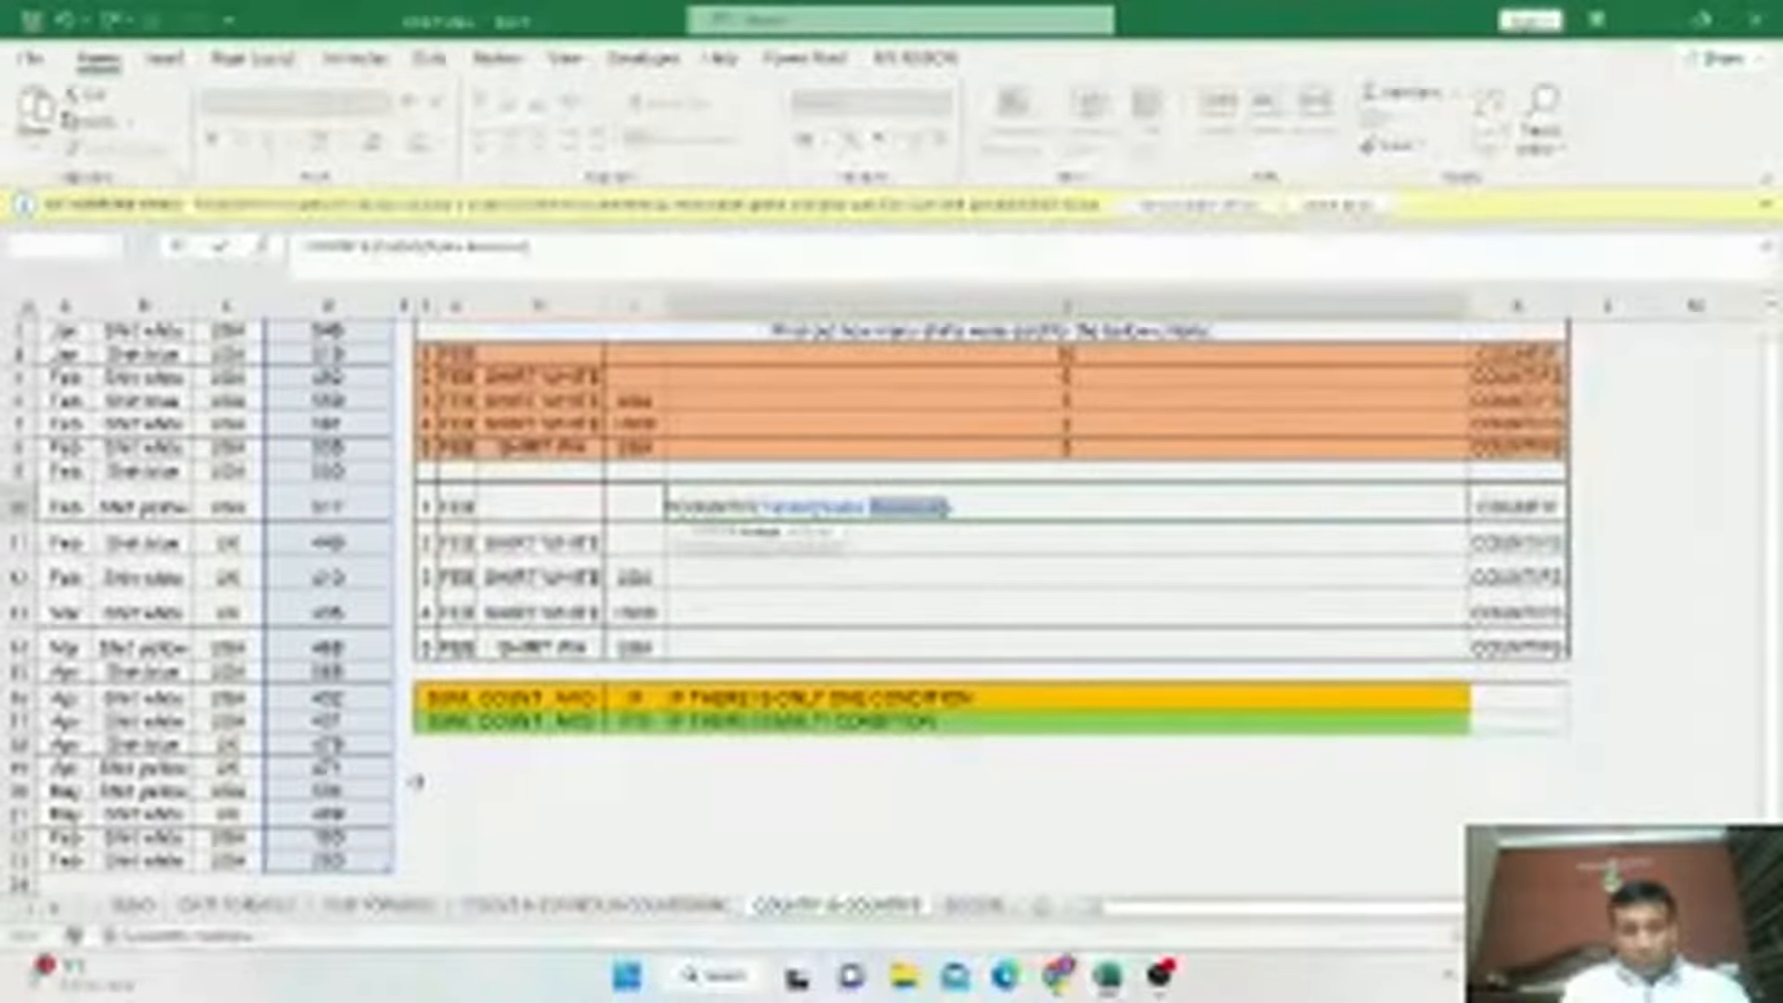
pyautogui.press('BackSpace')
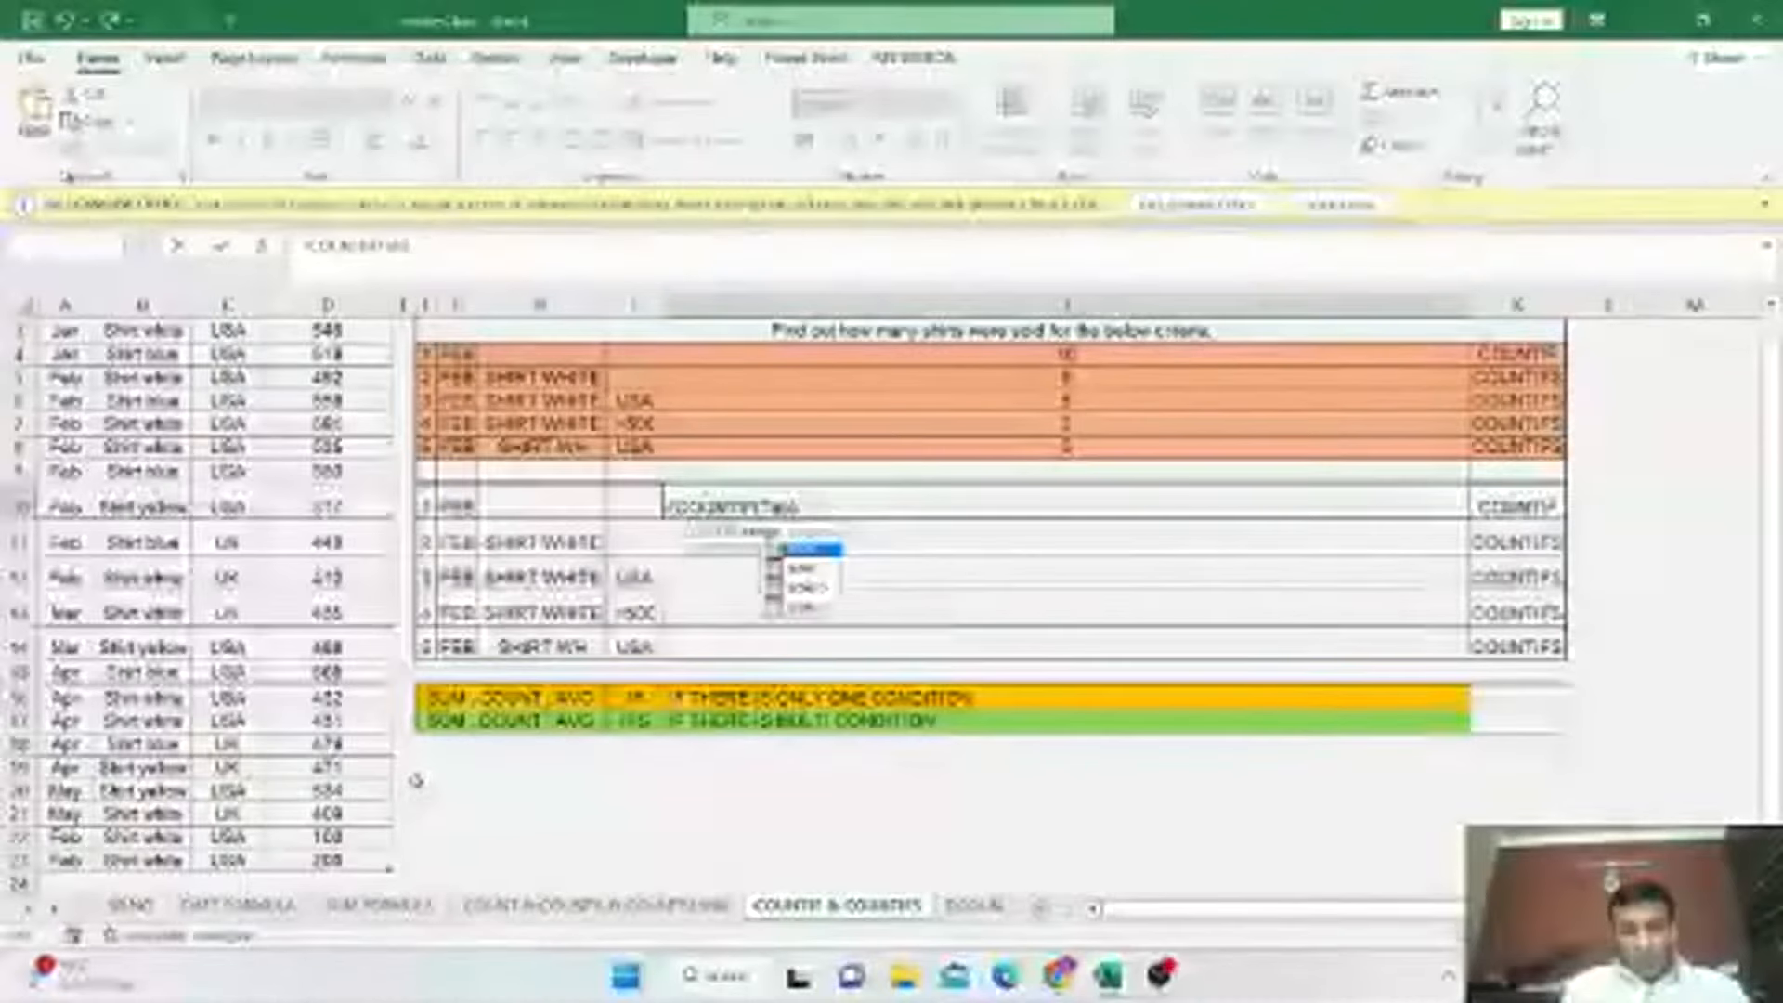
pyautogui.press('BackSpace')
pyautogui.press('BackSpace')
pyautogui.press('BackSpace')
pyautogui.press('BackSpace')
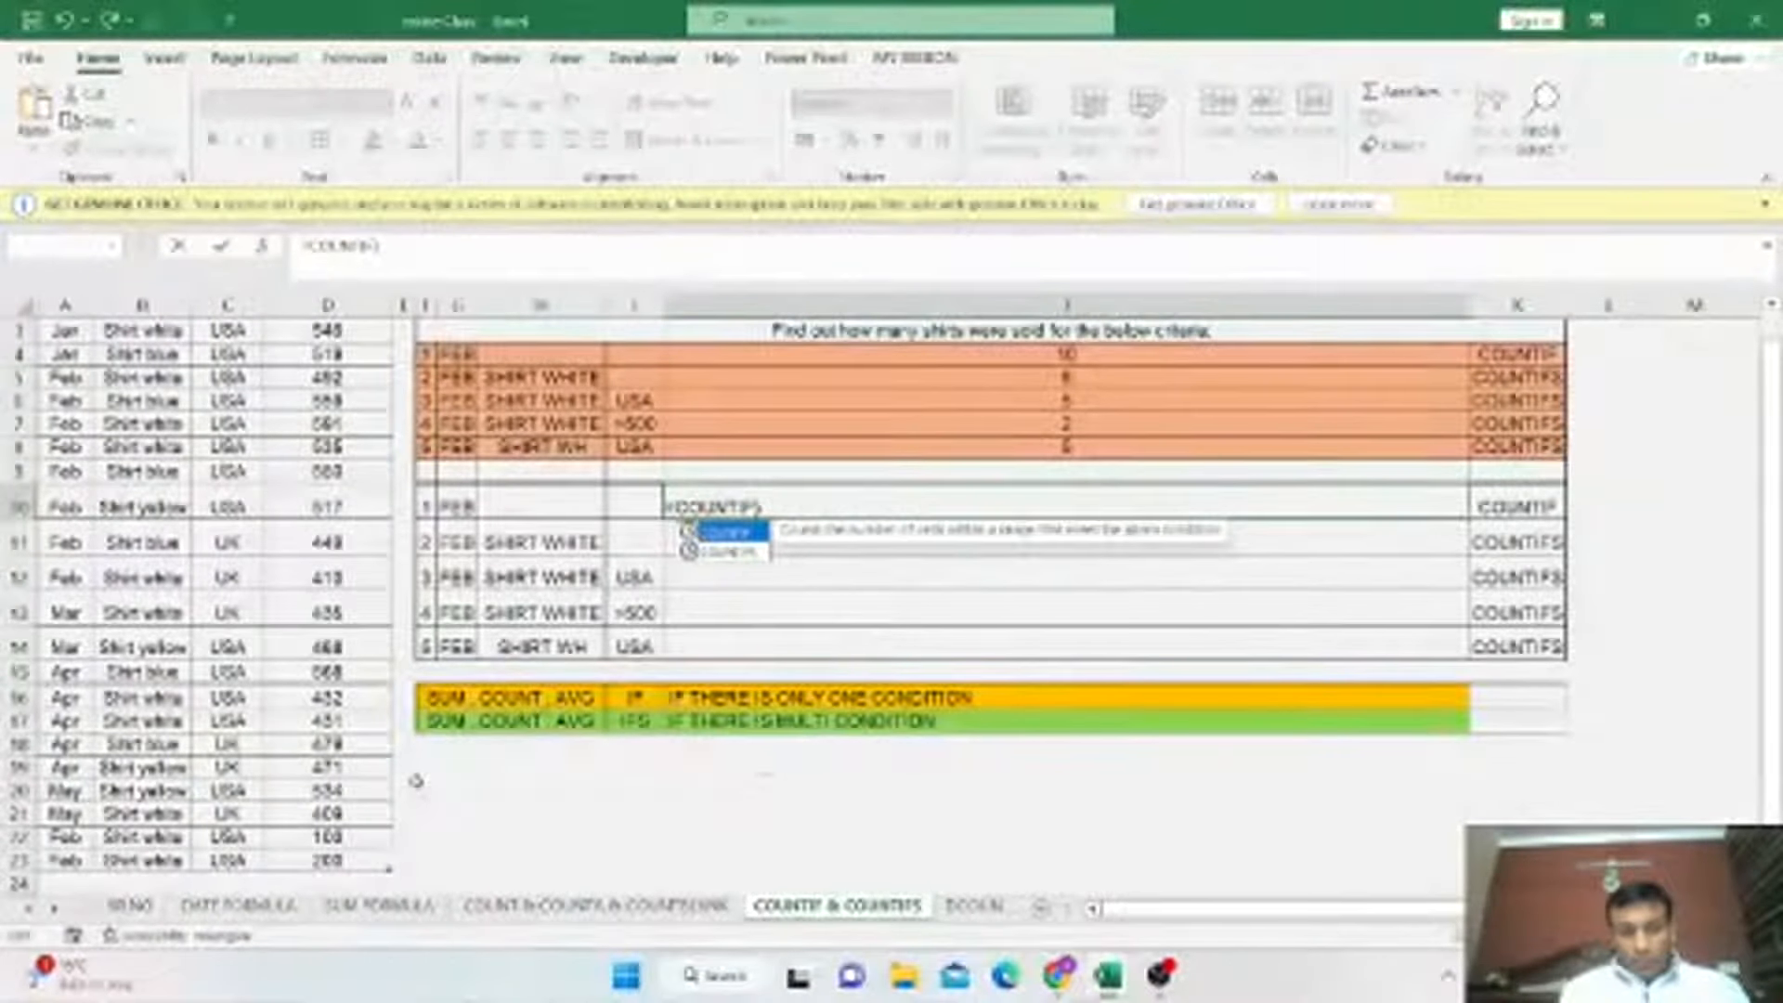
pyautogui.press('Tab')
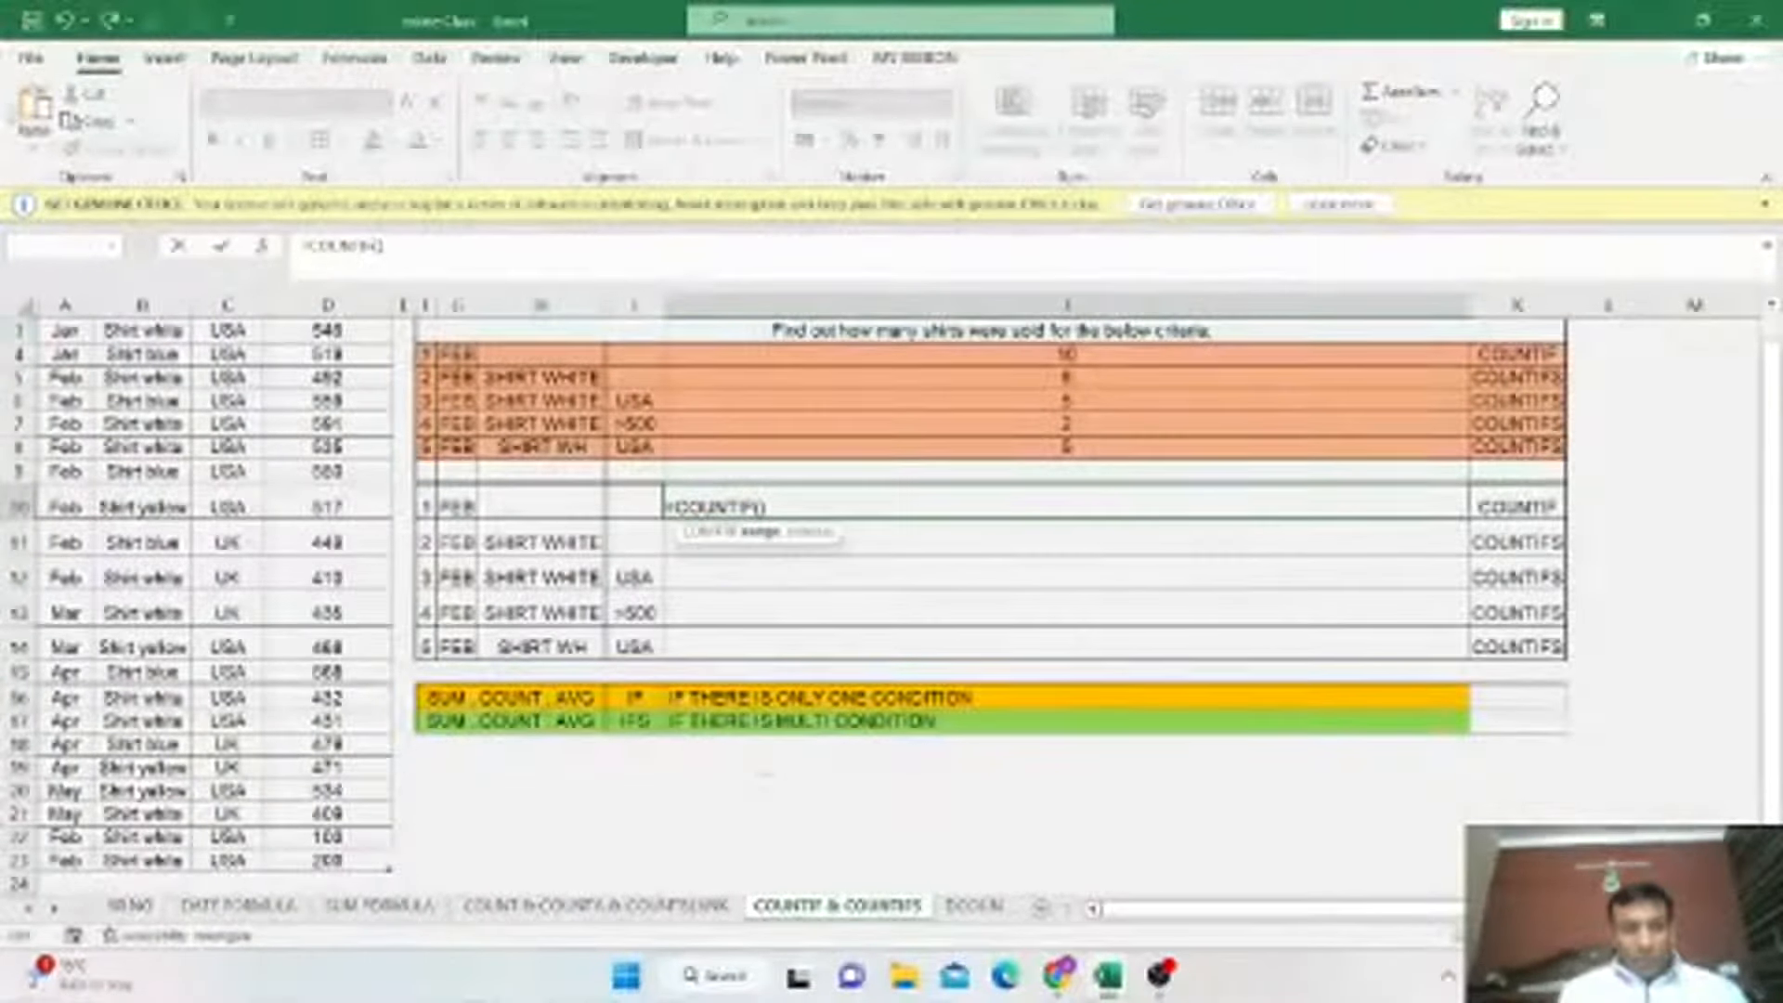
# Complete the COUNTIF formula using the Month column as range and the FEB cell G10 as criteria.
pyautogui.scroll(1, 96, 423)
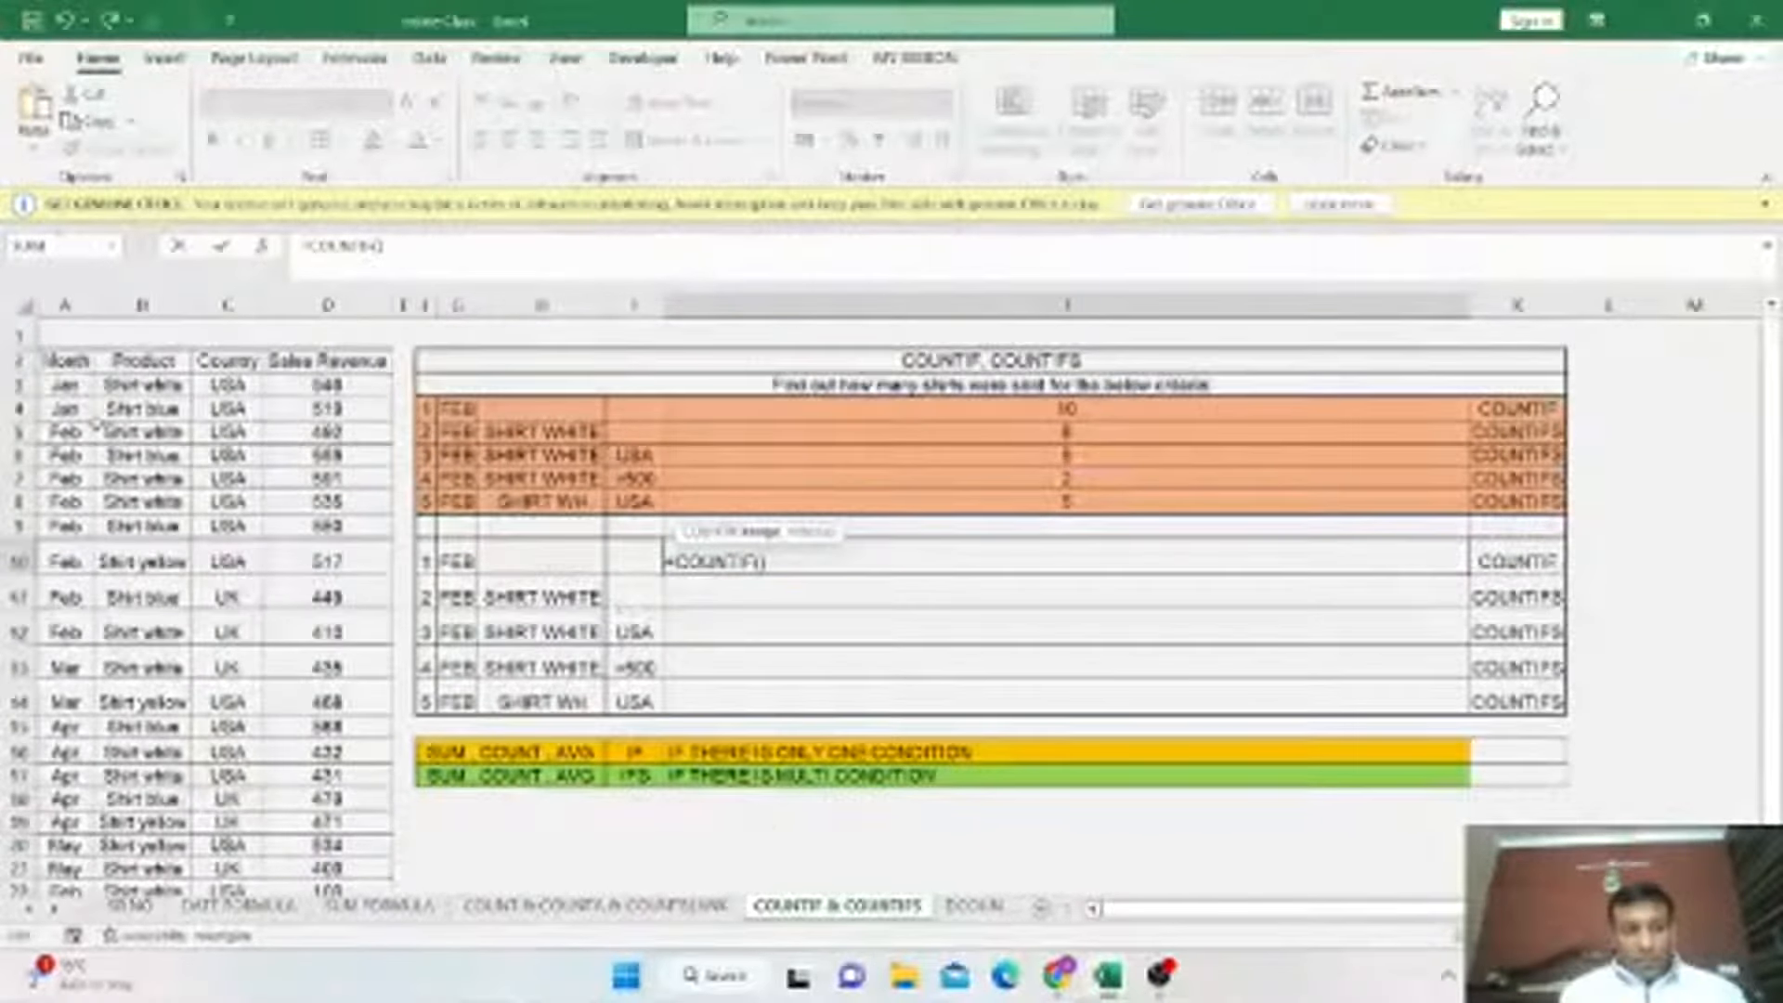
pyautogui.moveTo(96, 425); pyautogui.dragTo(82, 845)
pyautogui.press('F4')
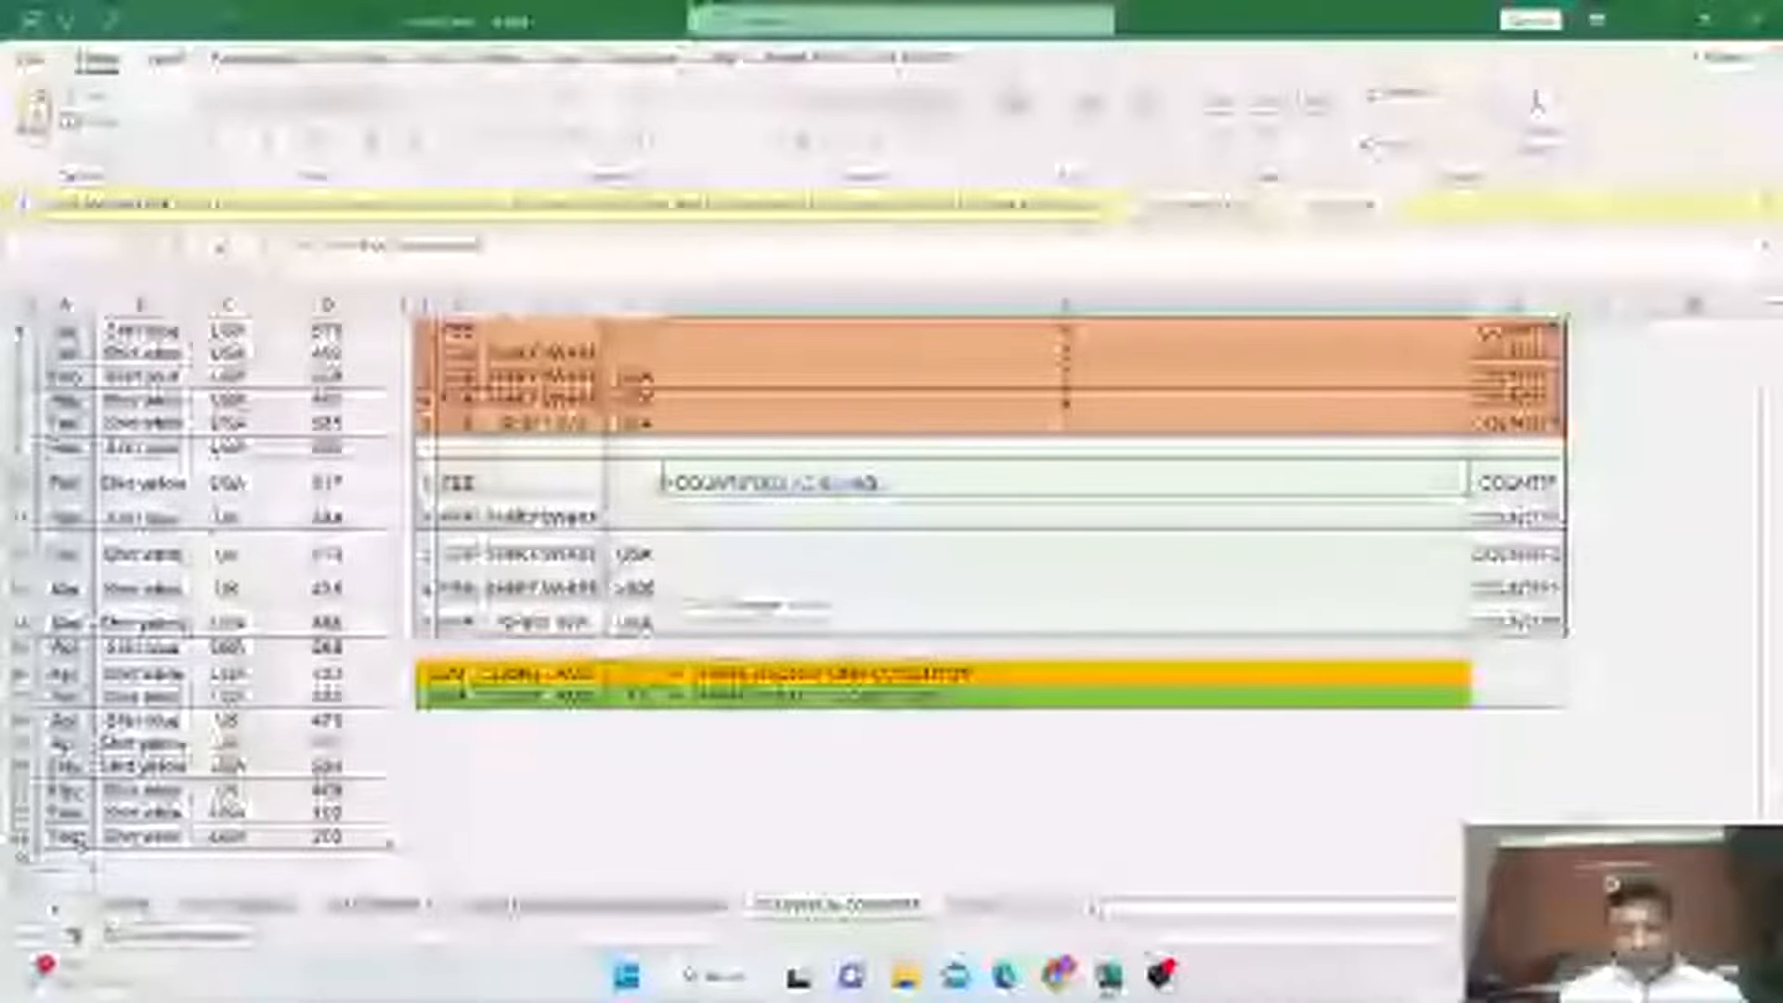
pyautogui.write(',')
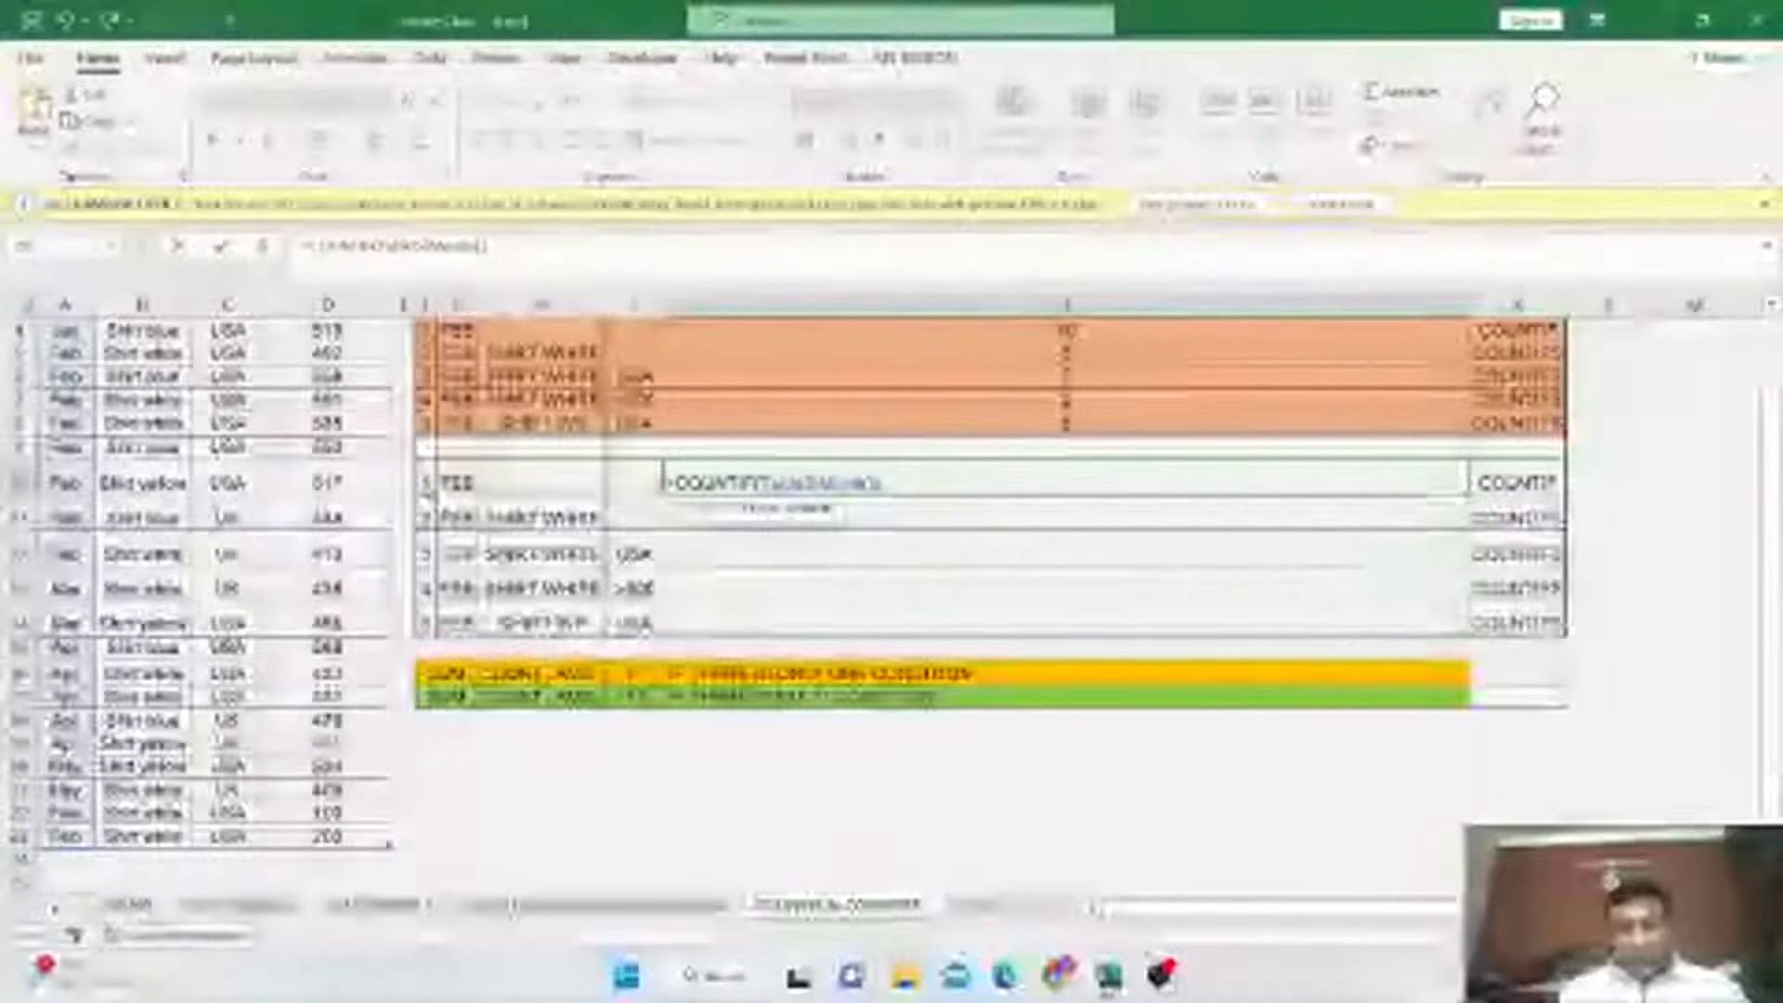
pyautogui.click(457, 480)
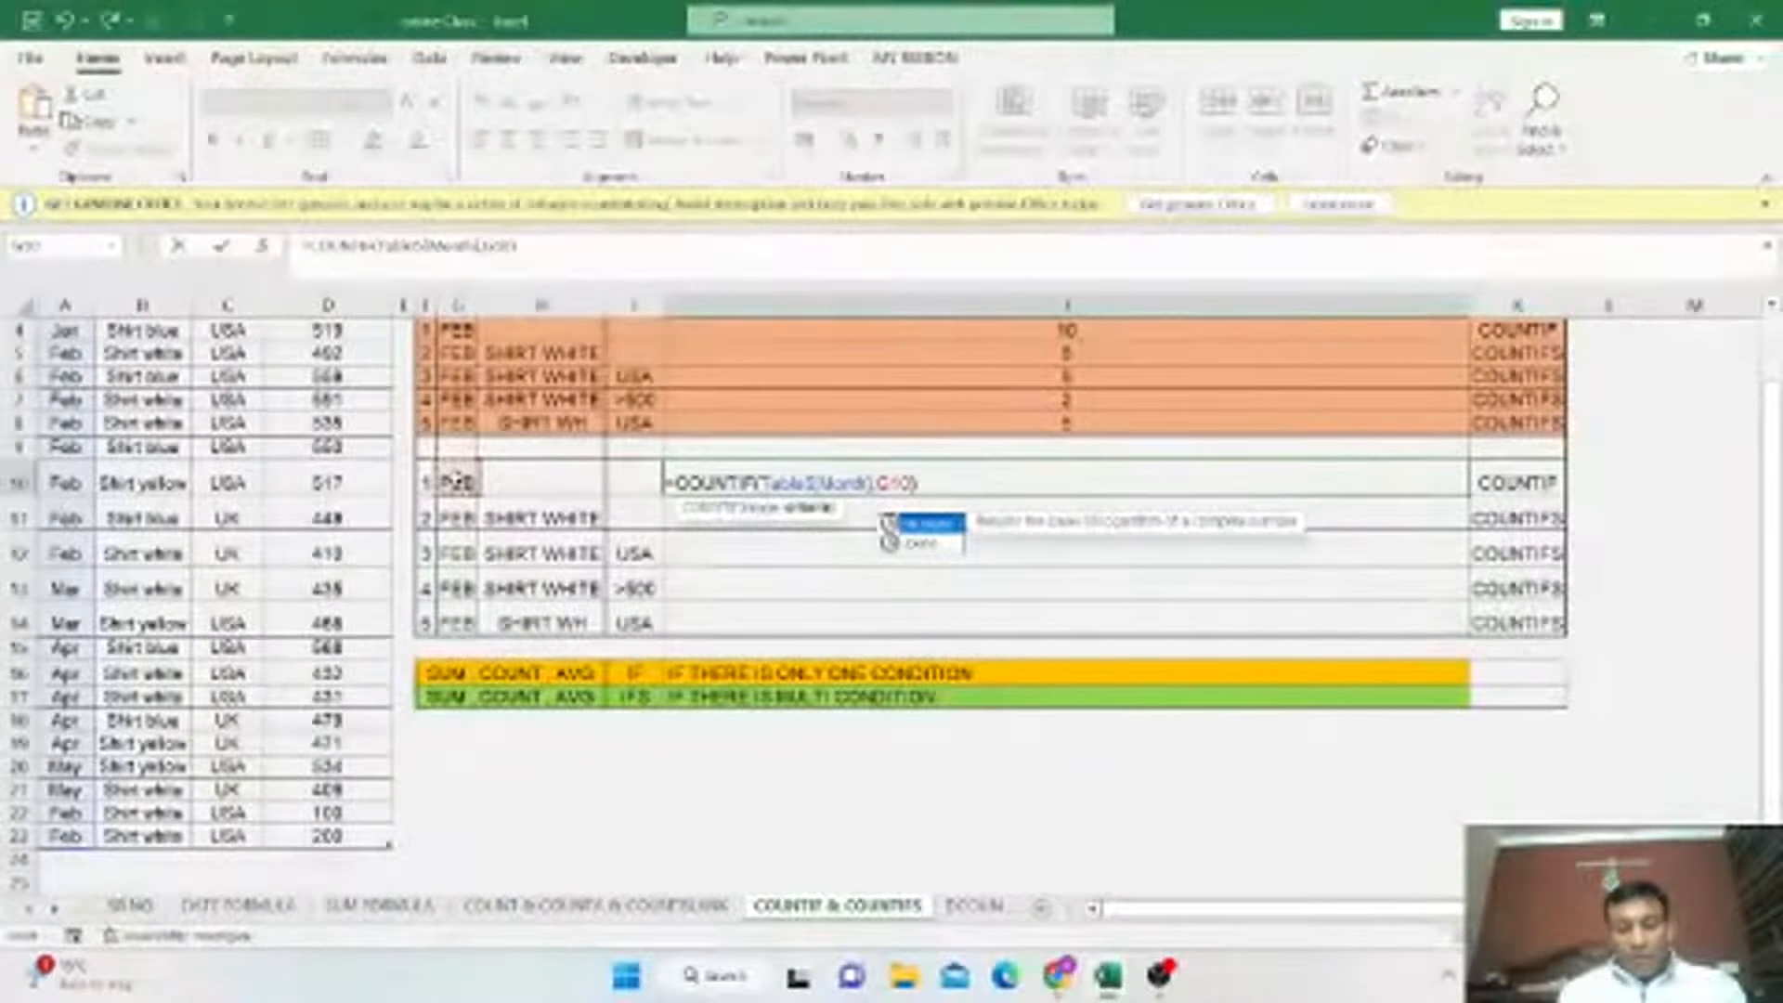
pyautogui.write(',')
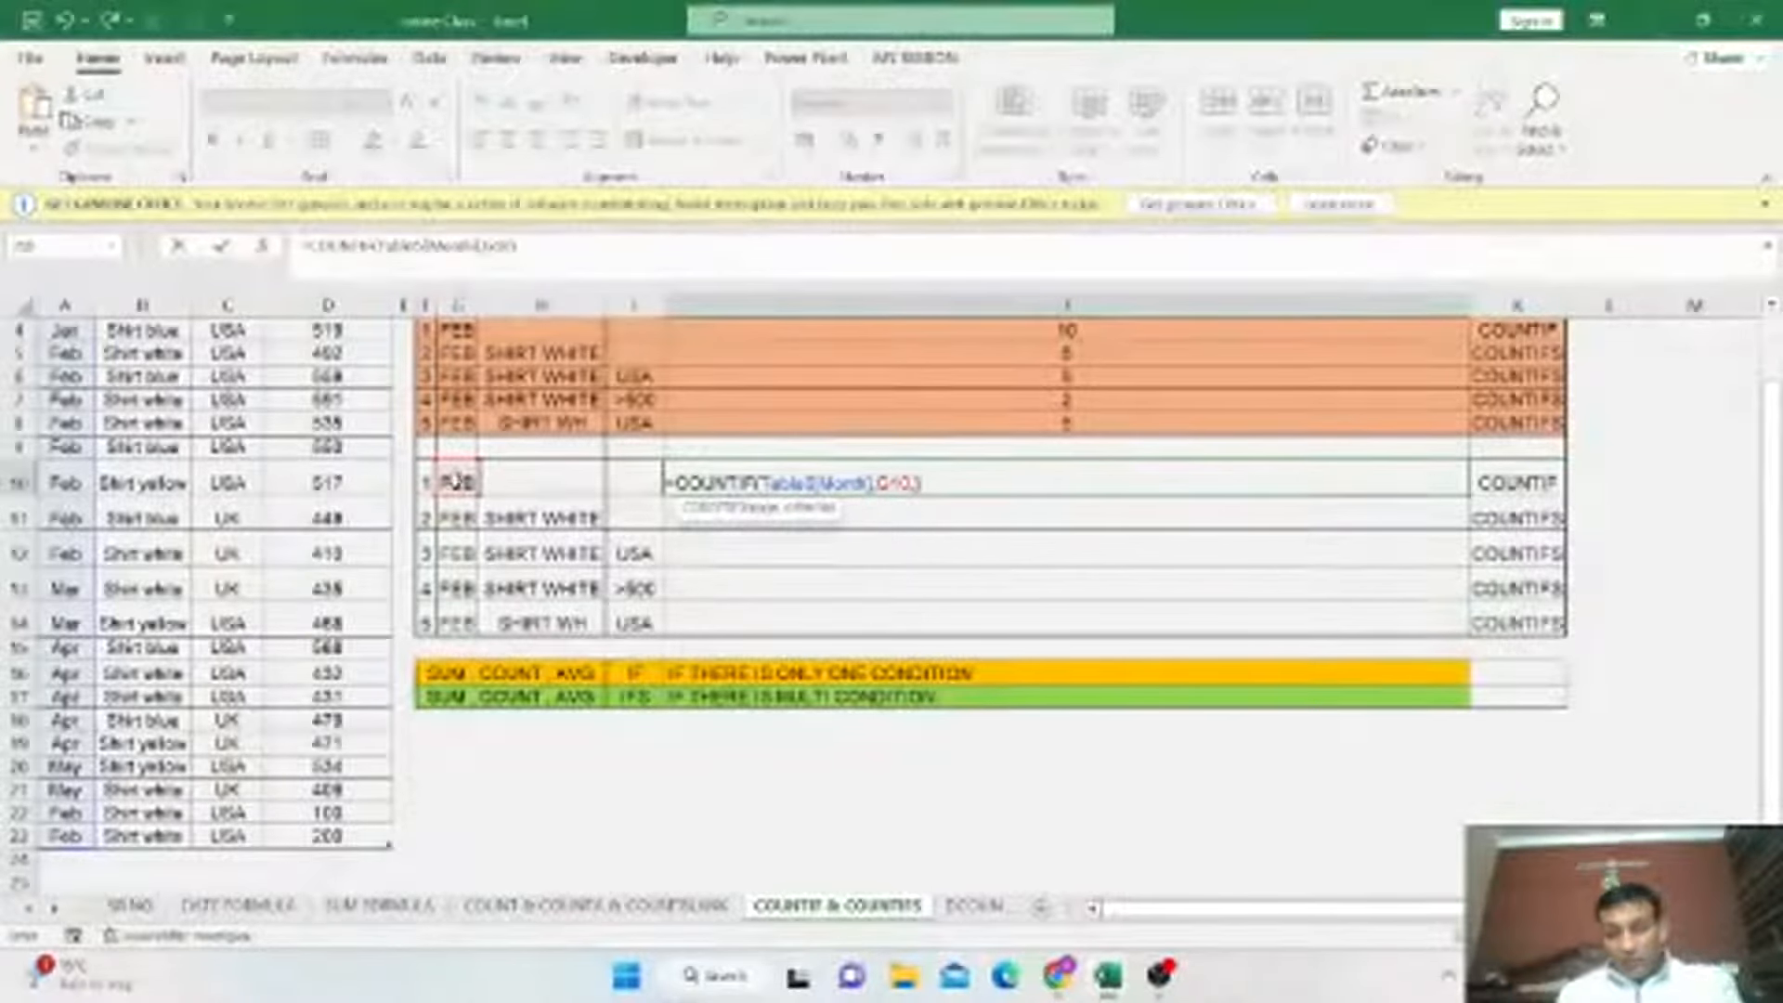
pyautogui.press('Return')
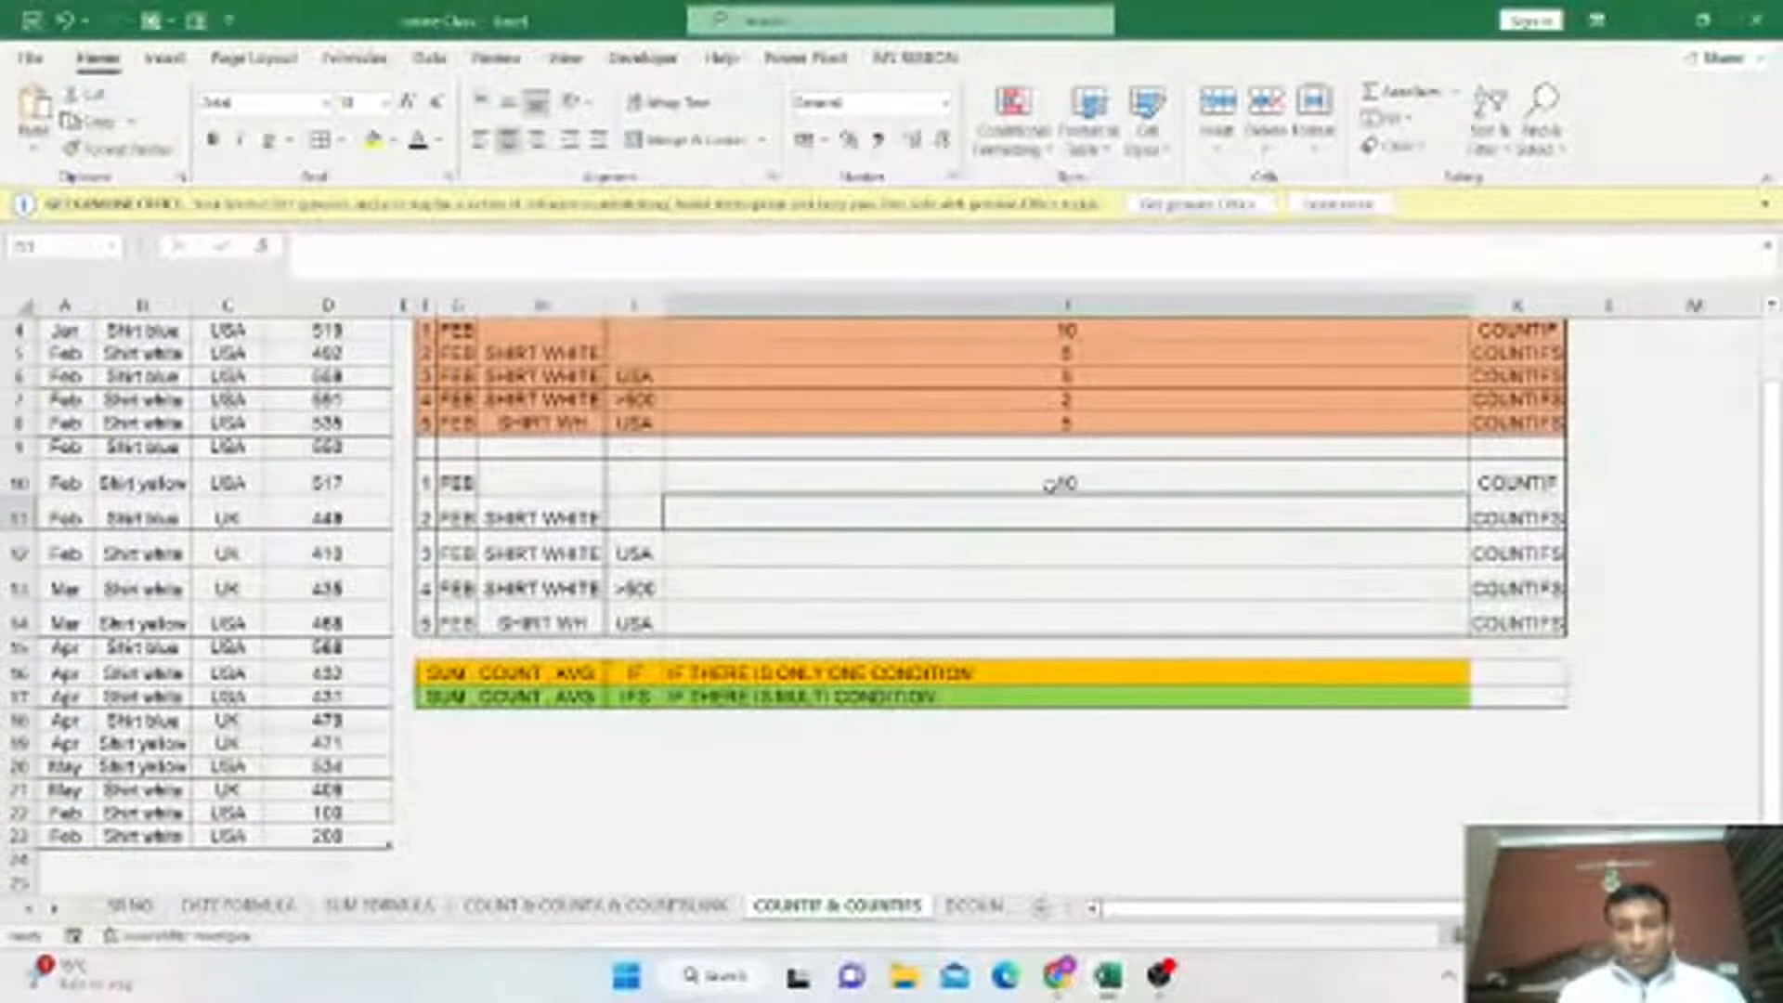
# Highlight the February rows 5 to 12 of the shirt sales data in yellow.
pyautogui.click(1055, 483)
pyautogui.scroll(1, 1103, 482)
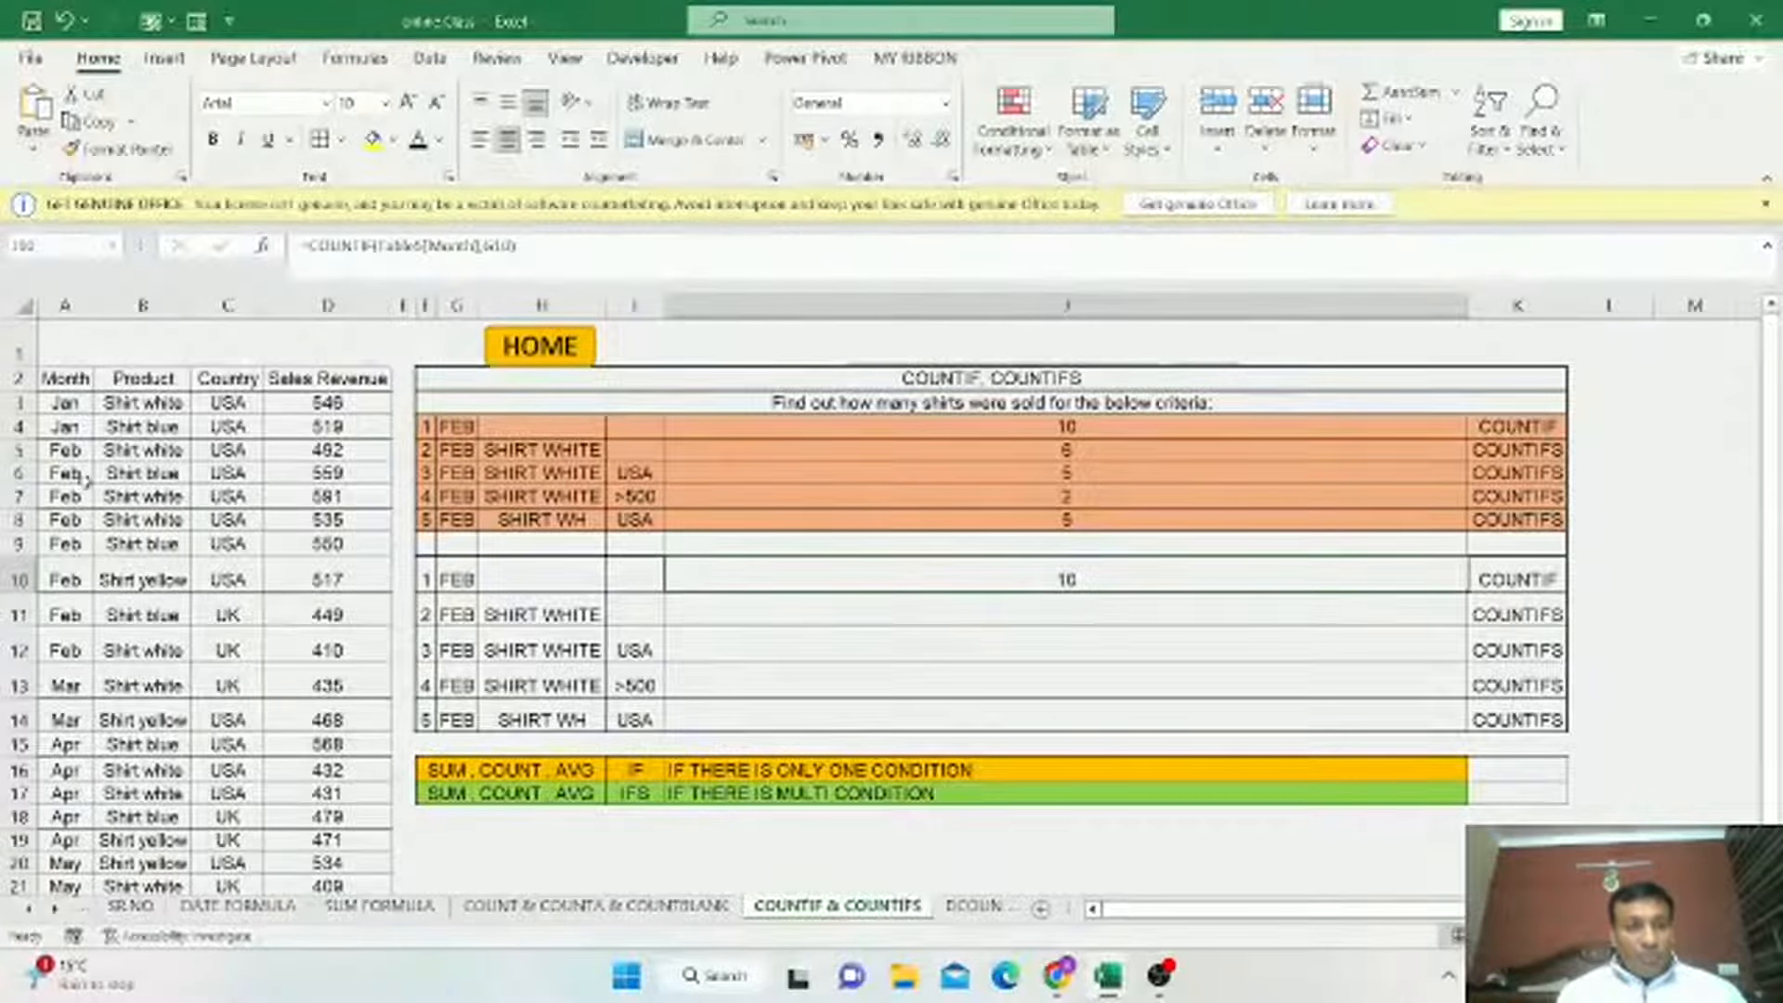
pyautogui.click(464, 581)
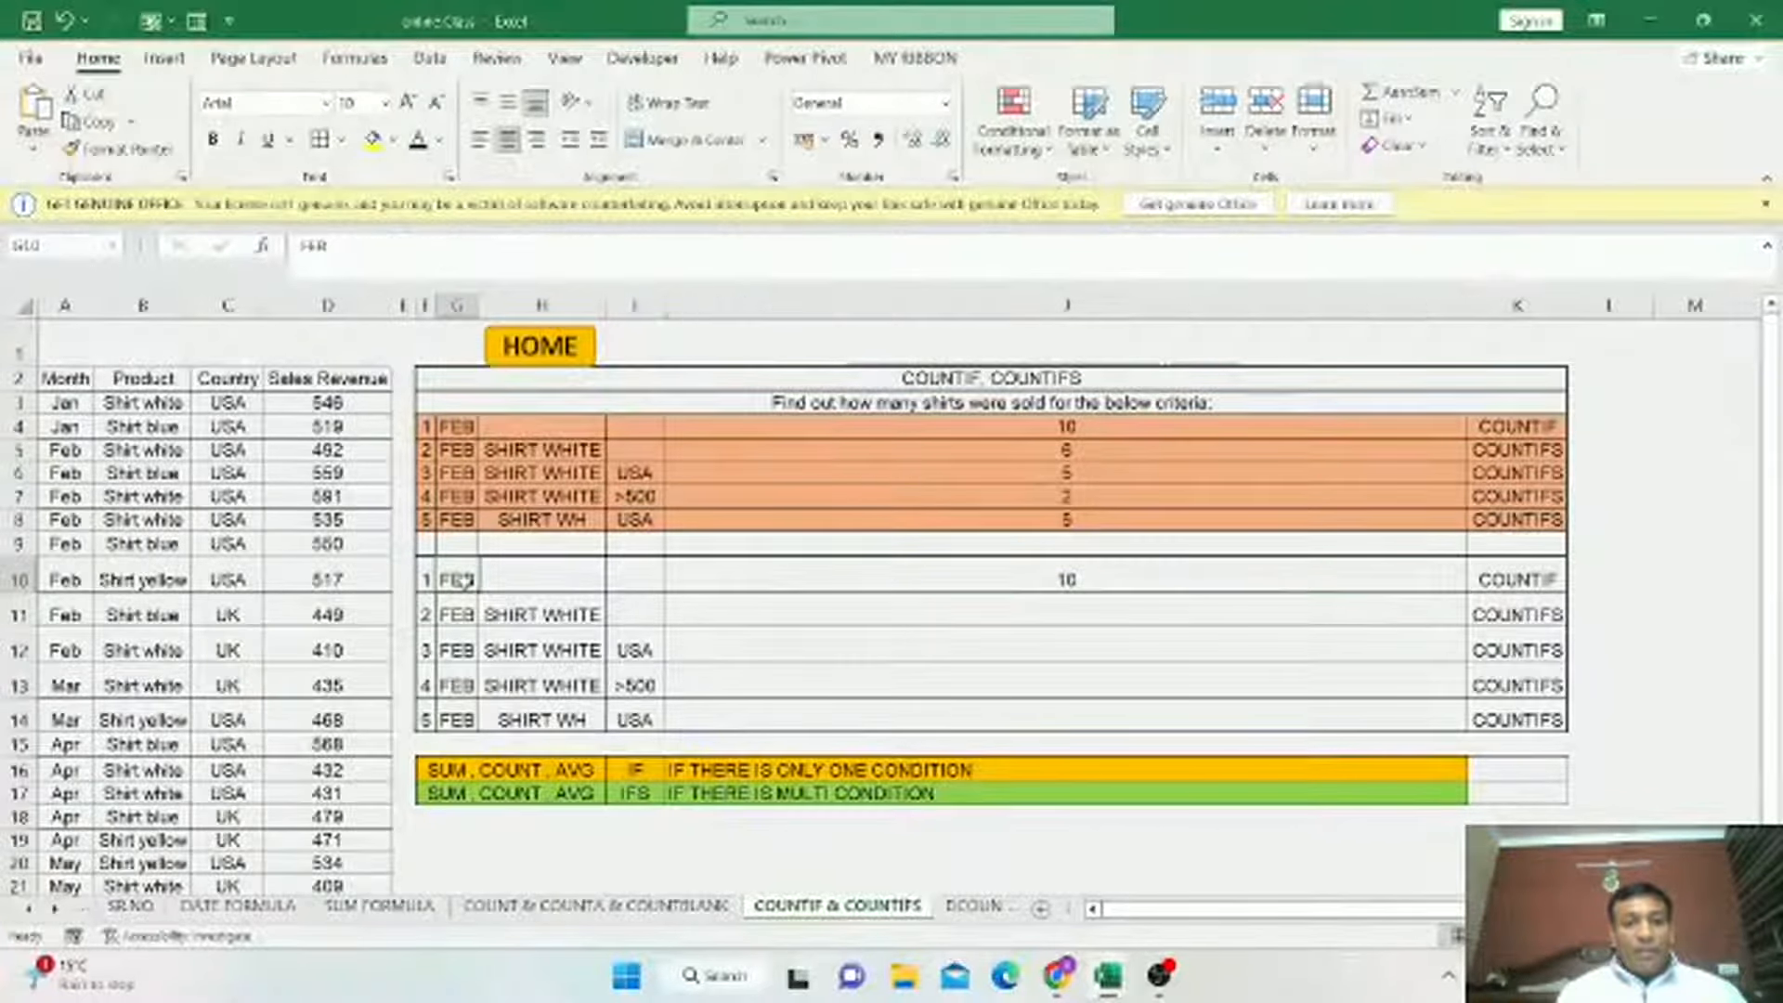
pyautogui.click(1108, 584)
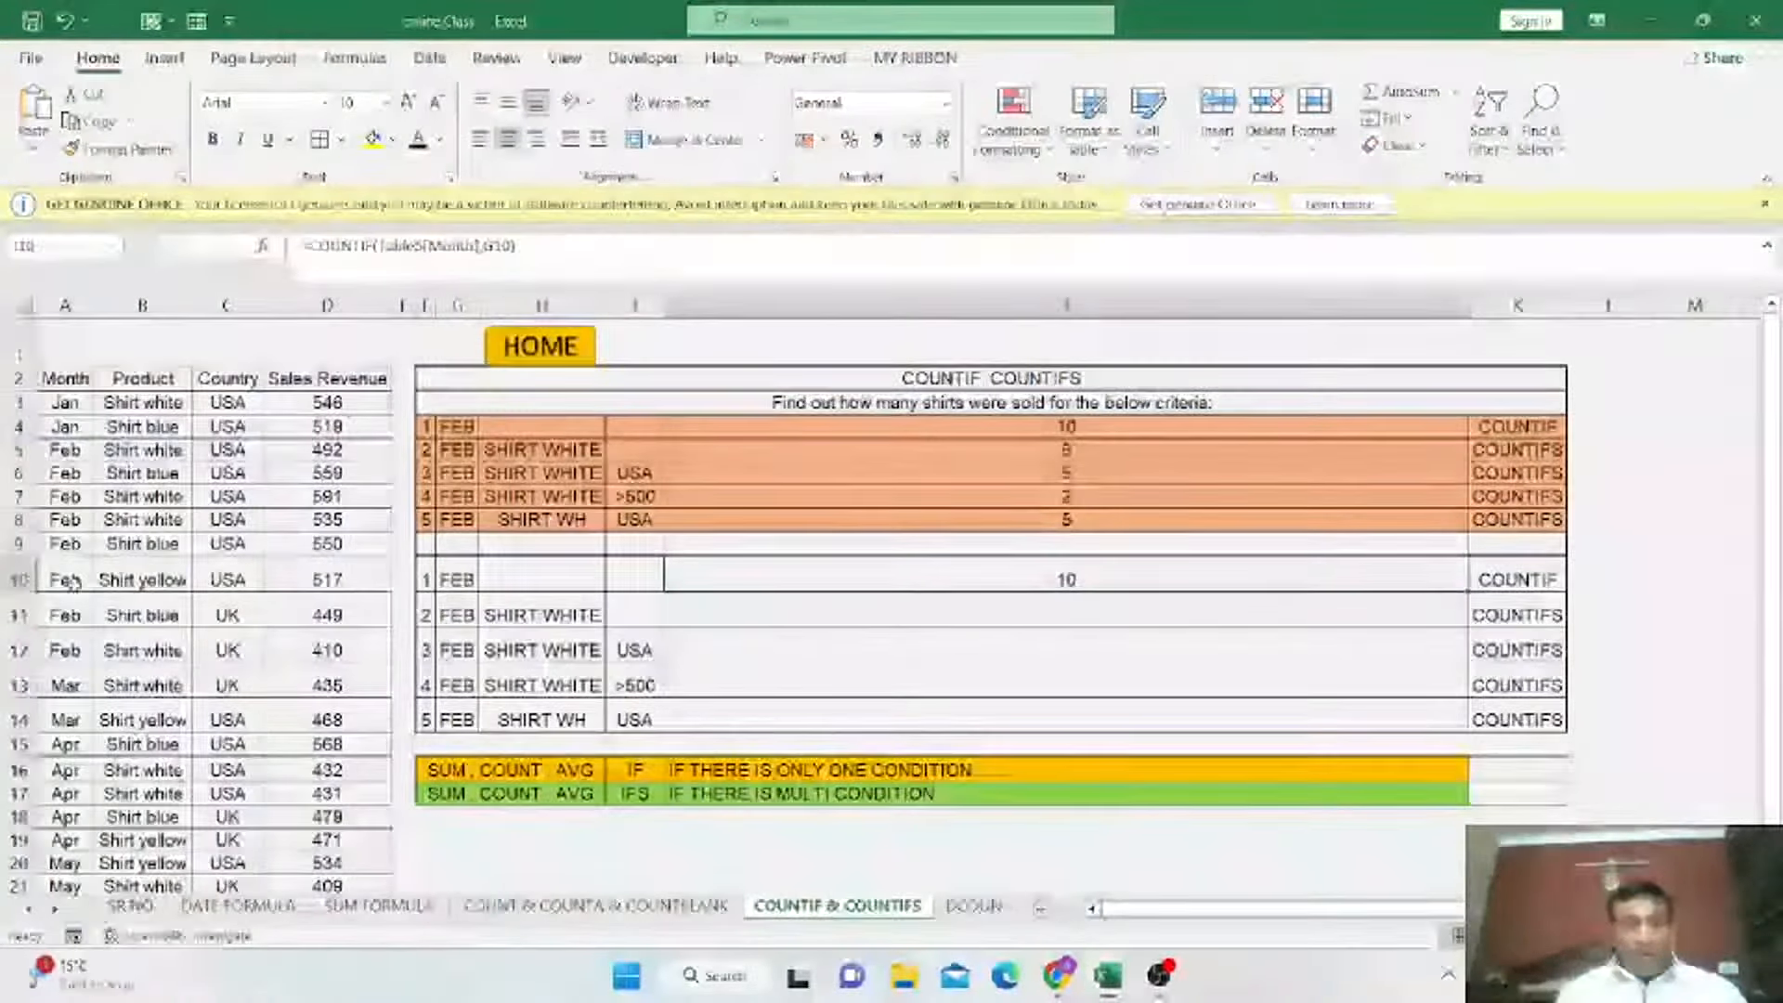
pyautogui.moveTo(65, 450); pyautogui.dragTo(381, 655)
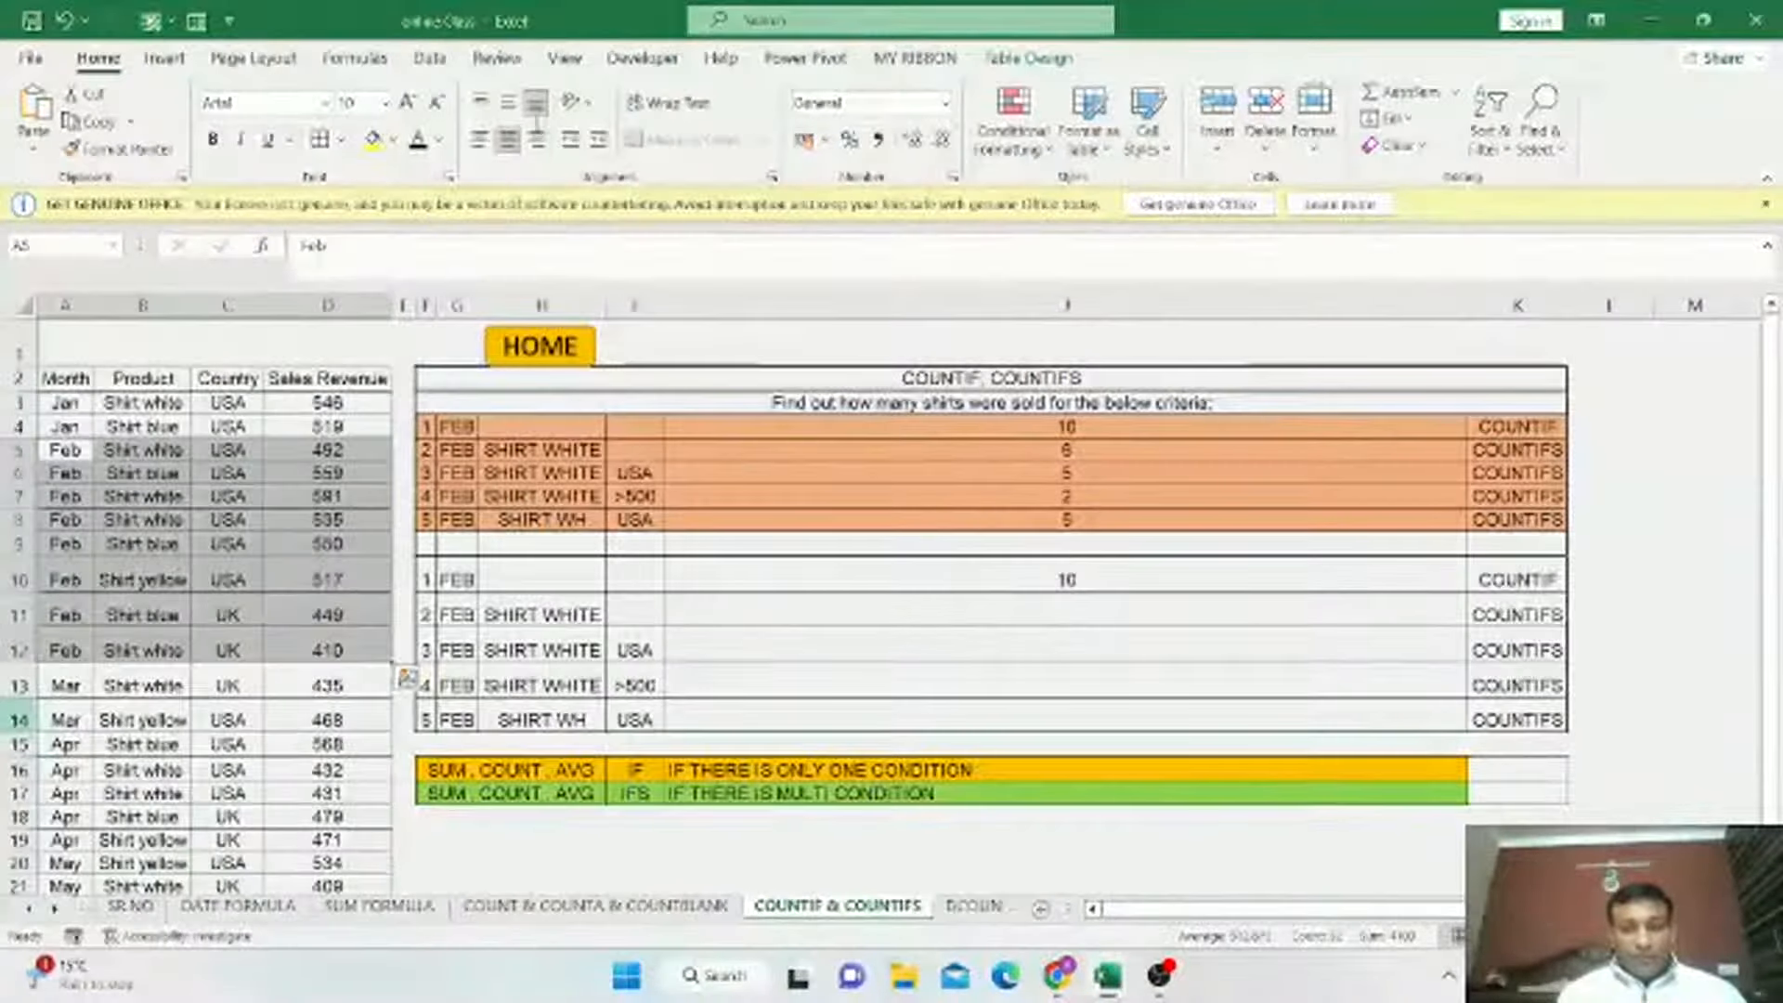
pyautogui.click(373, 139)
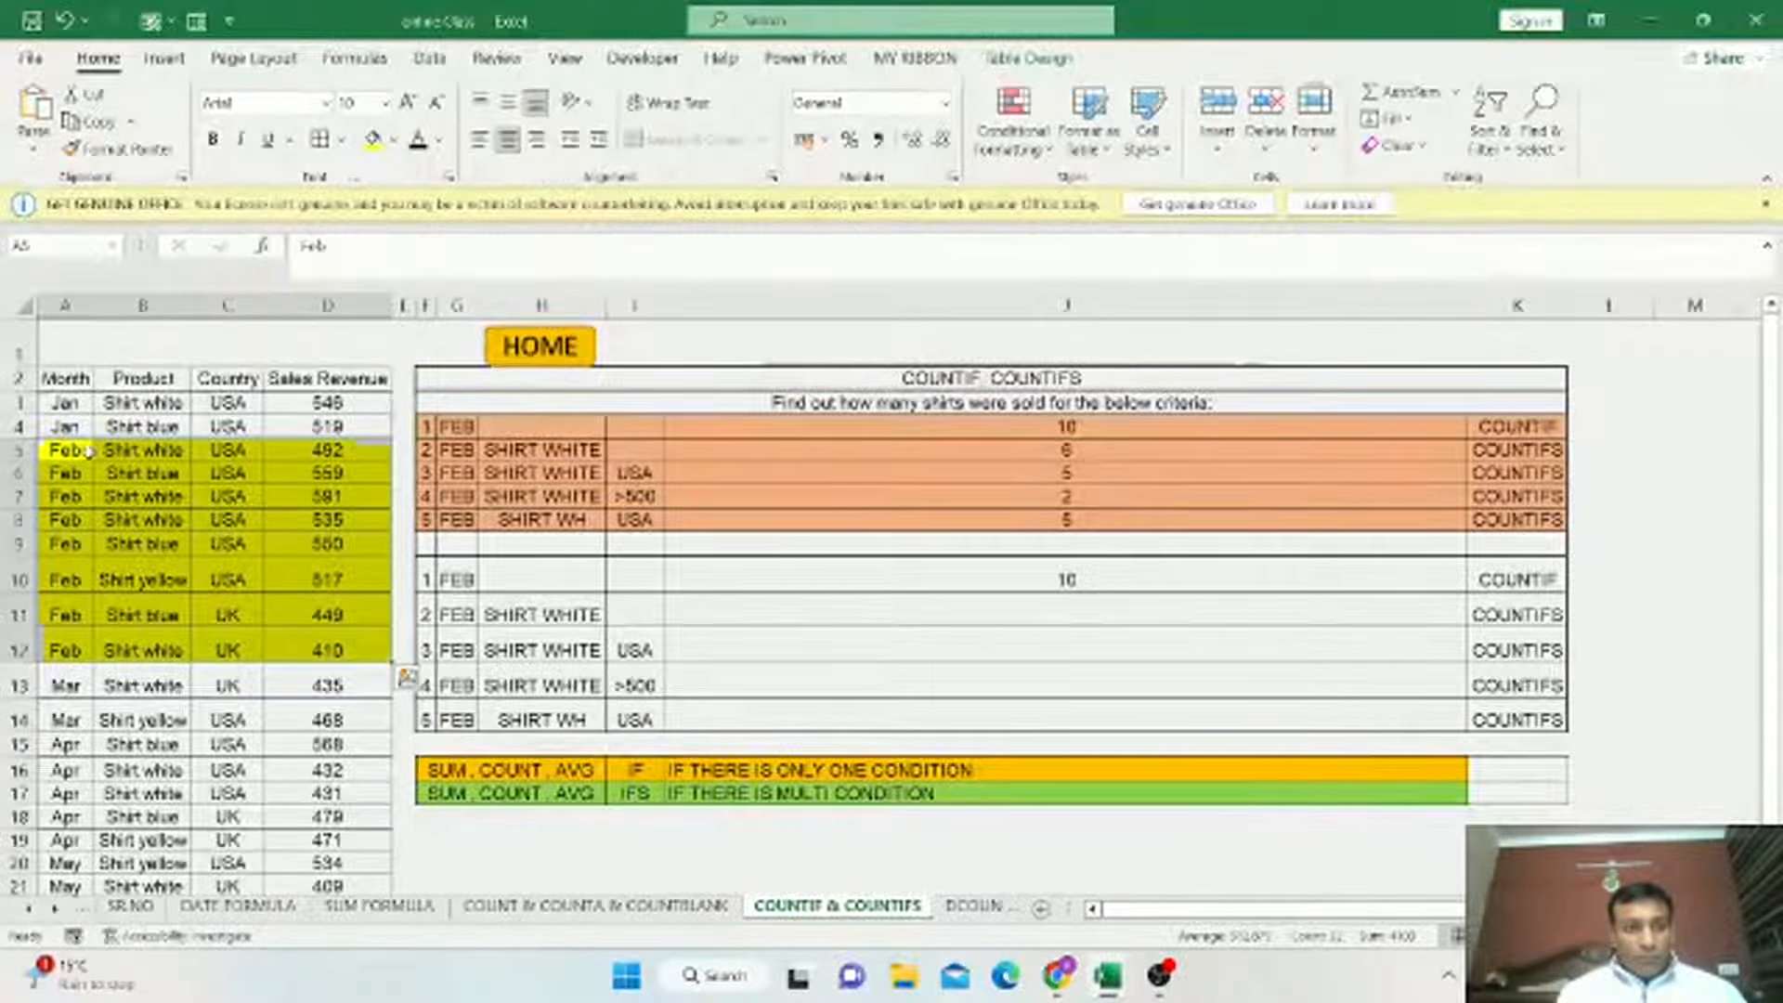
# Highlight the February rows 22 and 23 of the sales data in yellow as well.
pyautogui.moveTo(65, 449); pyautogui.dragTo(57, 650)
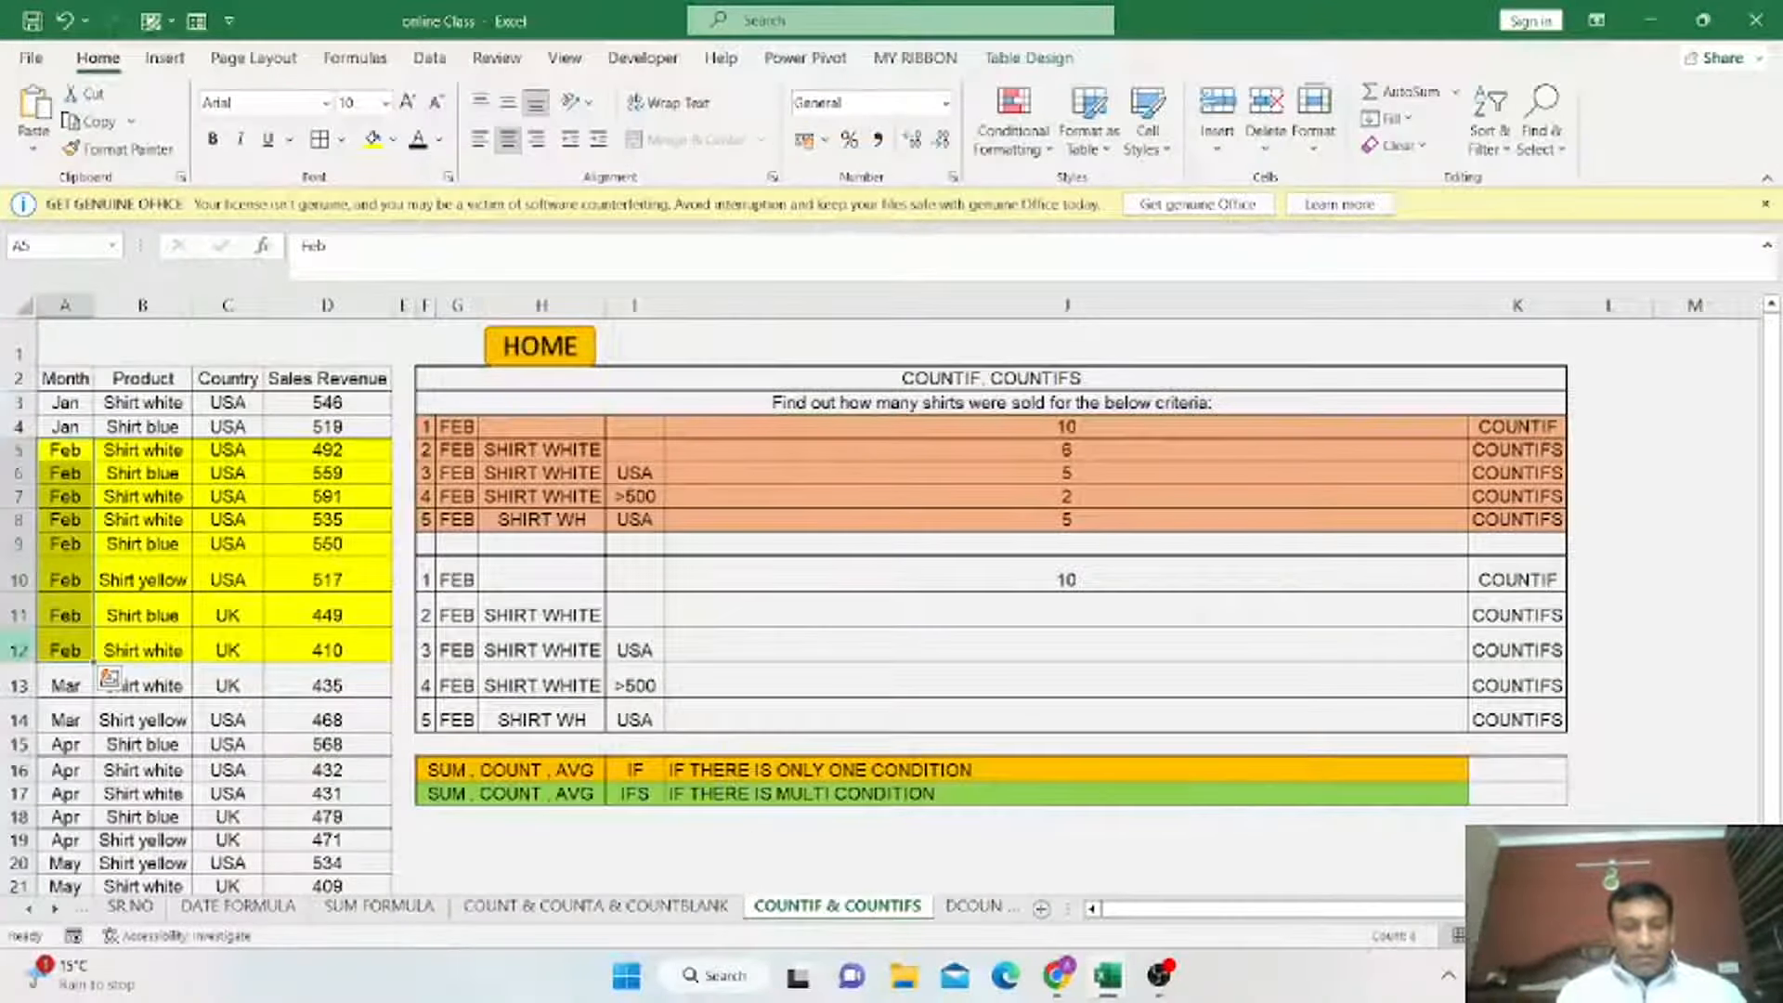
pyautogui.scroll(-2, 167, 604)
pyautogui.moveTo(65, 743); pyautogui.dragTo(327, 769)
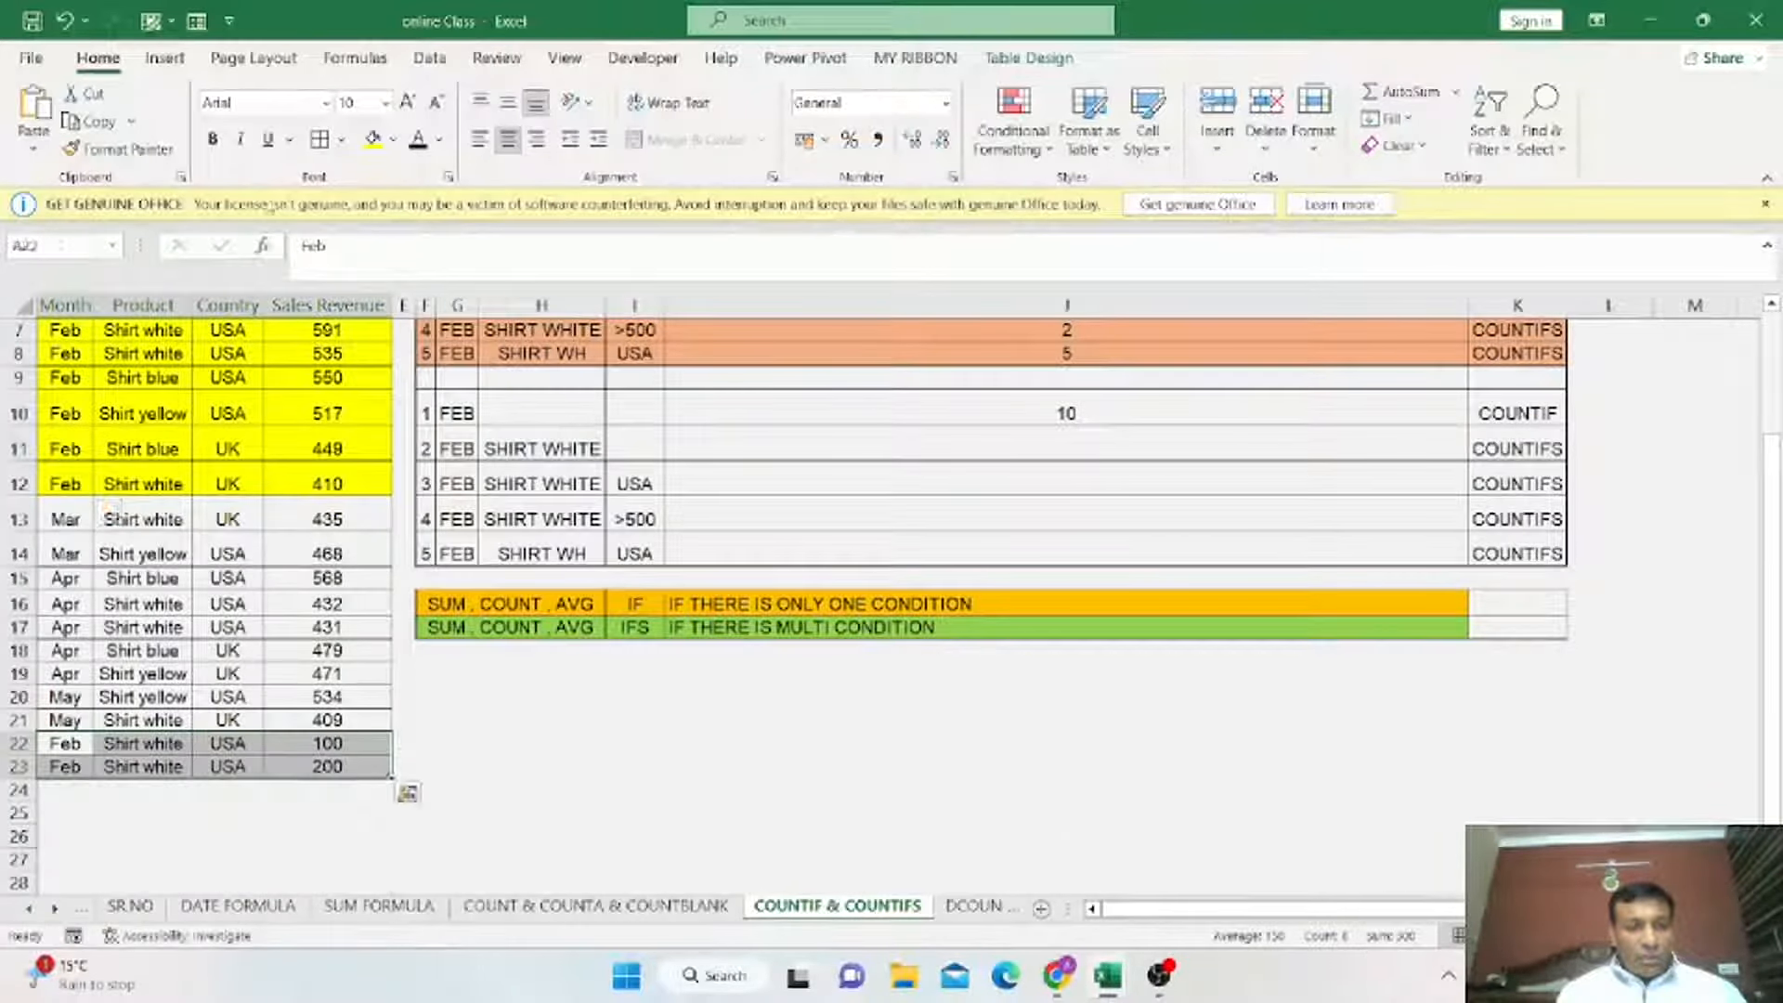
pyautogui.click(372, 139)
pyautogui.scroll(2, 597, 669)
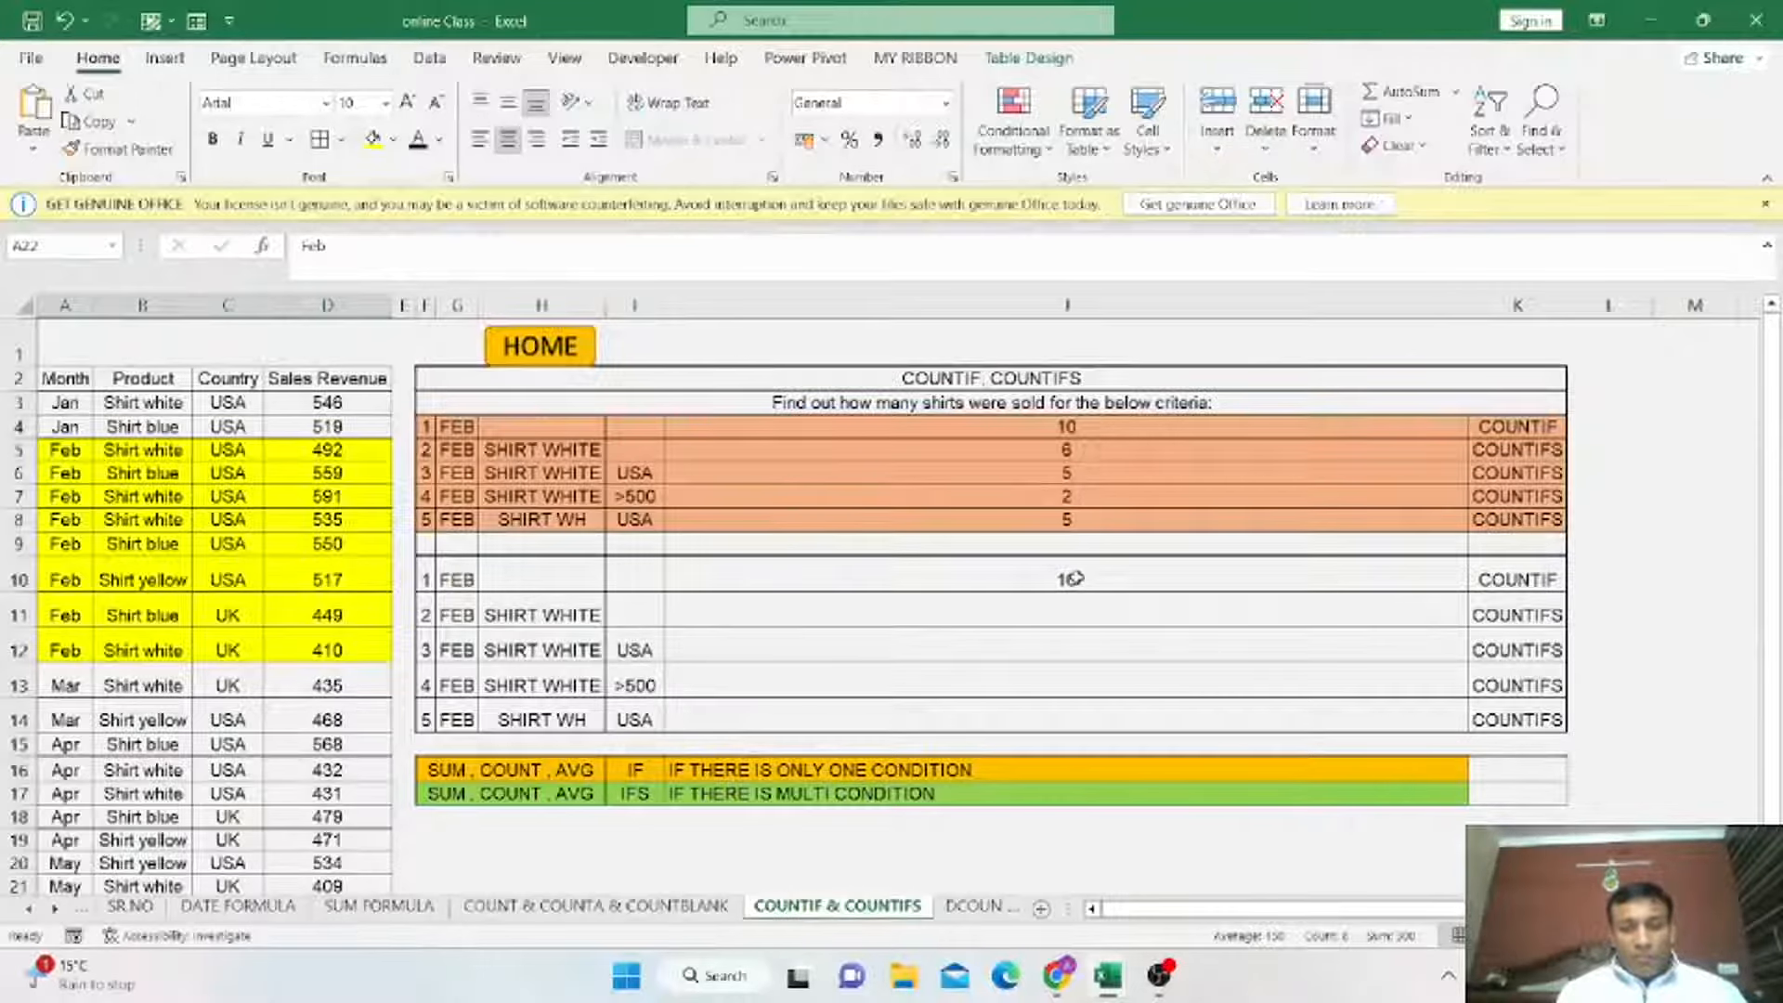
# Start a COUNTIFS formula in the result cell of the FEB / SHIRT WHITE criteria.
pyautogui.click(1119, 584)
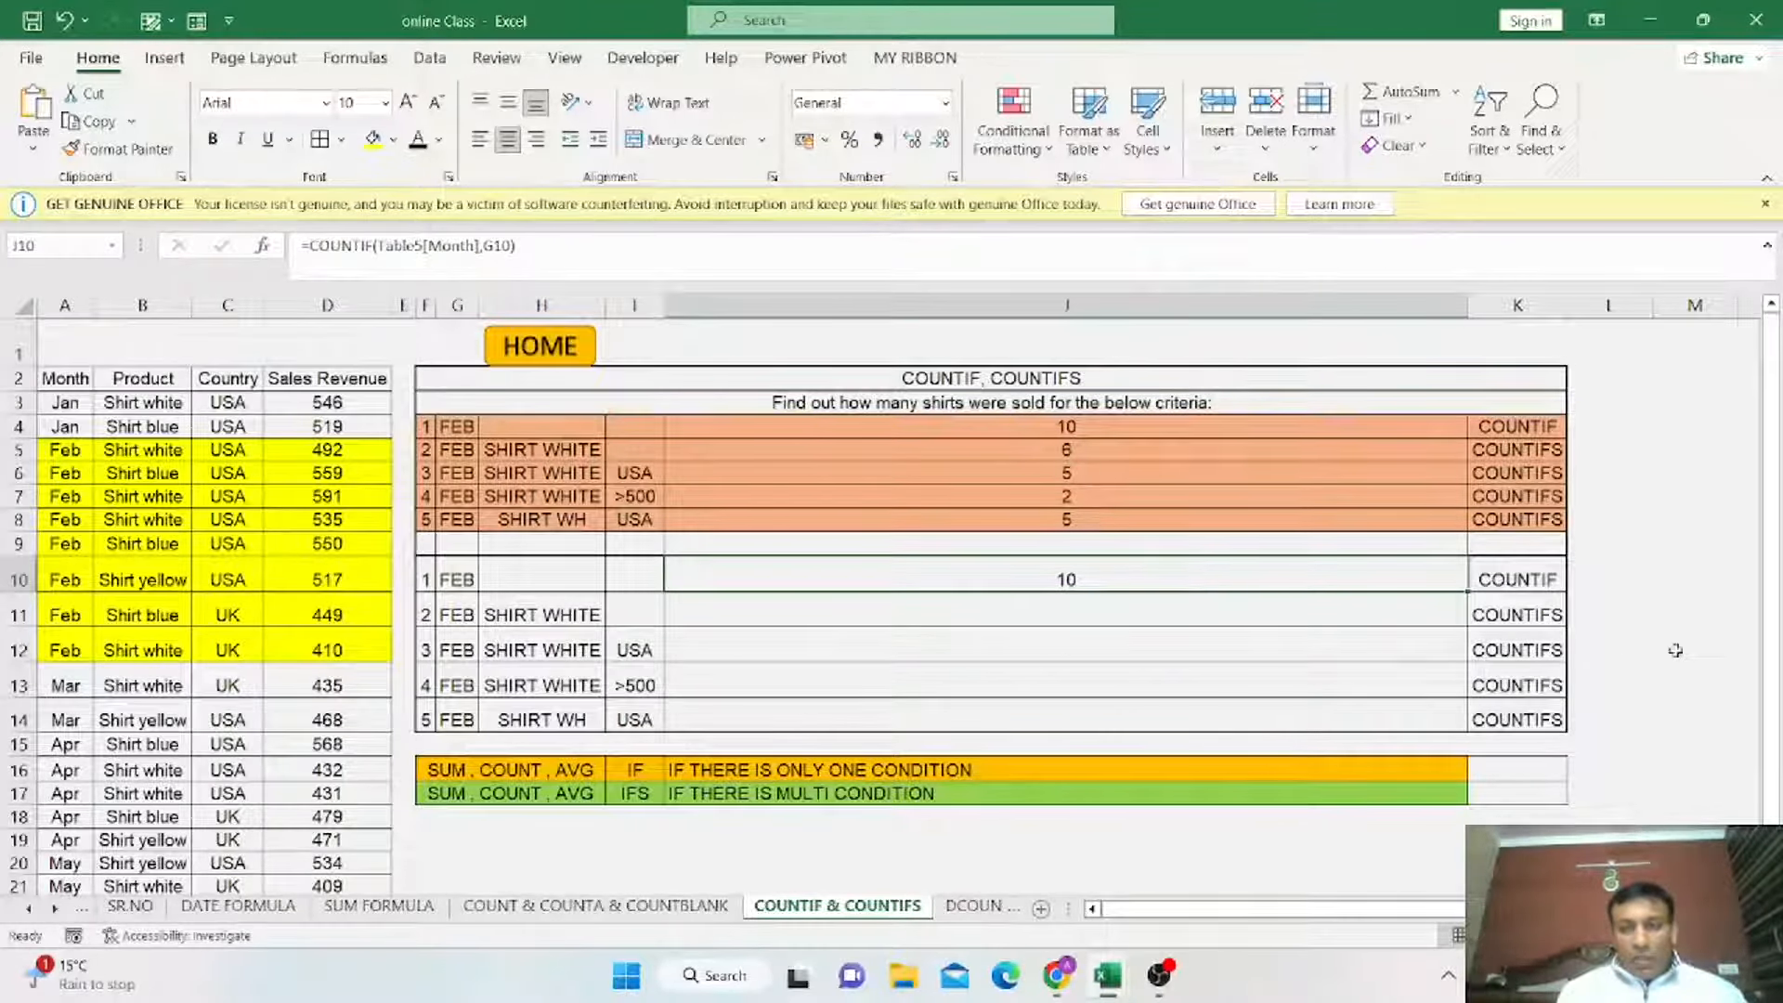
pyautogui.click(459, 617)
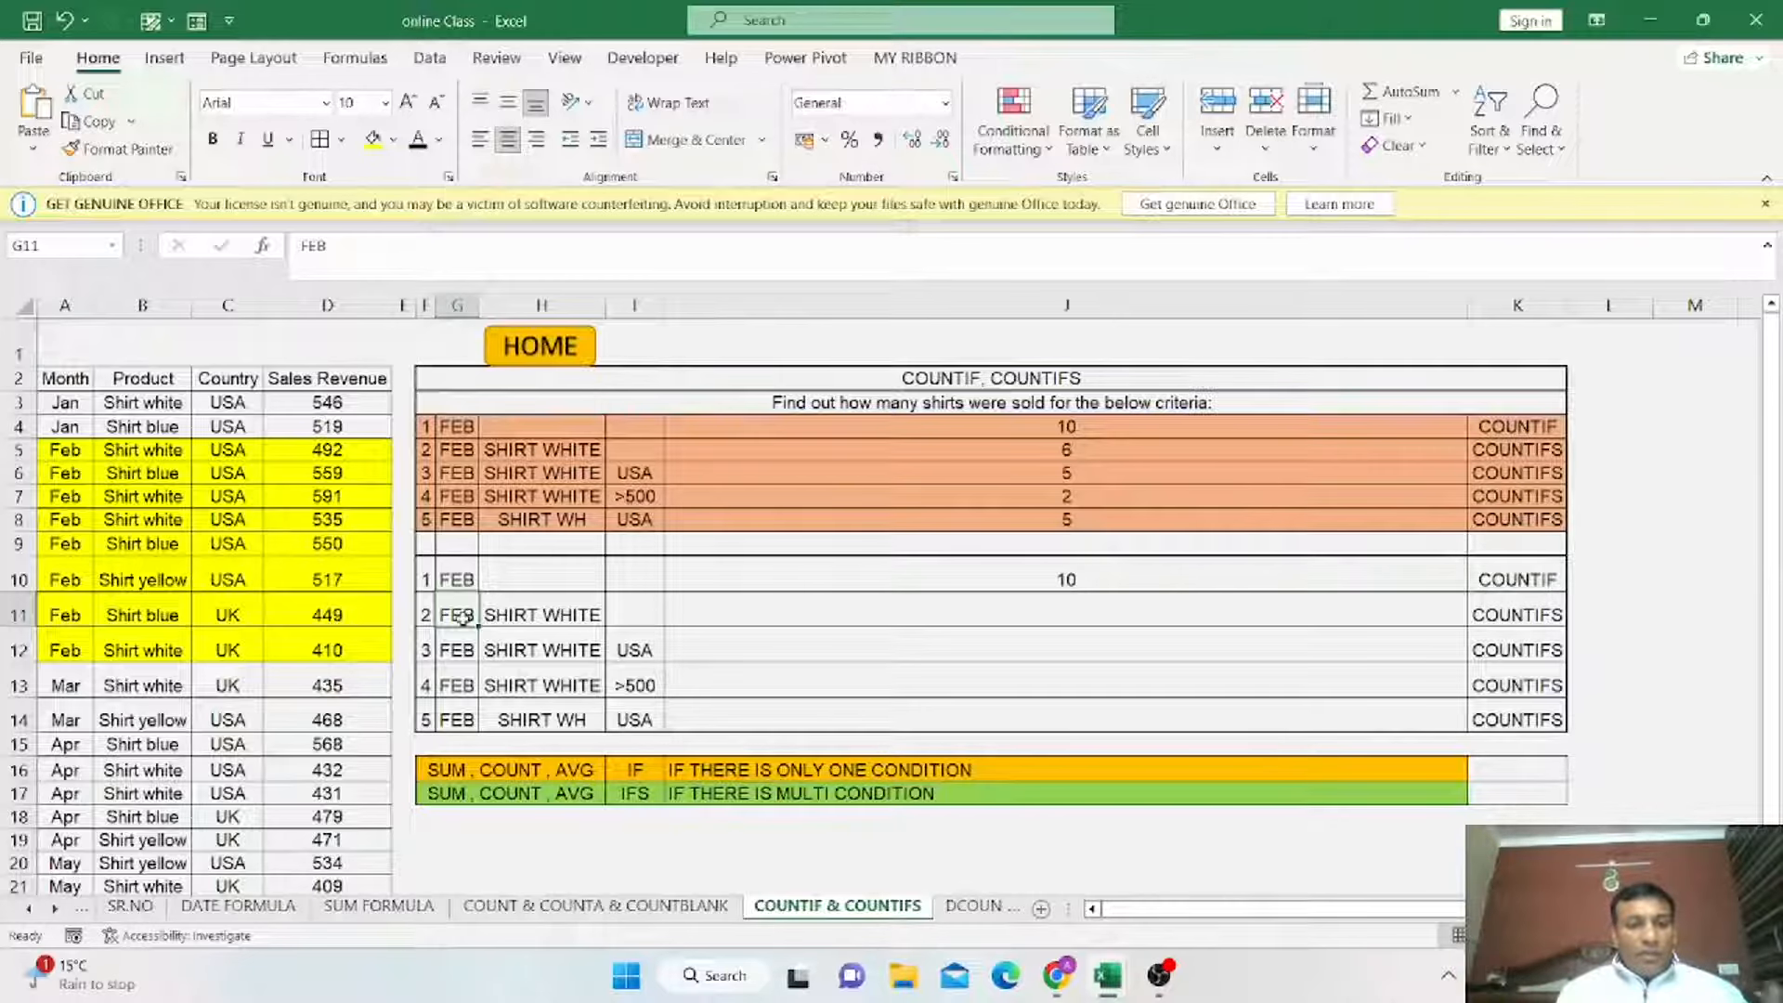
pyautogui.click(510, 614)
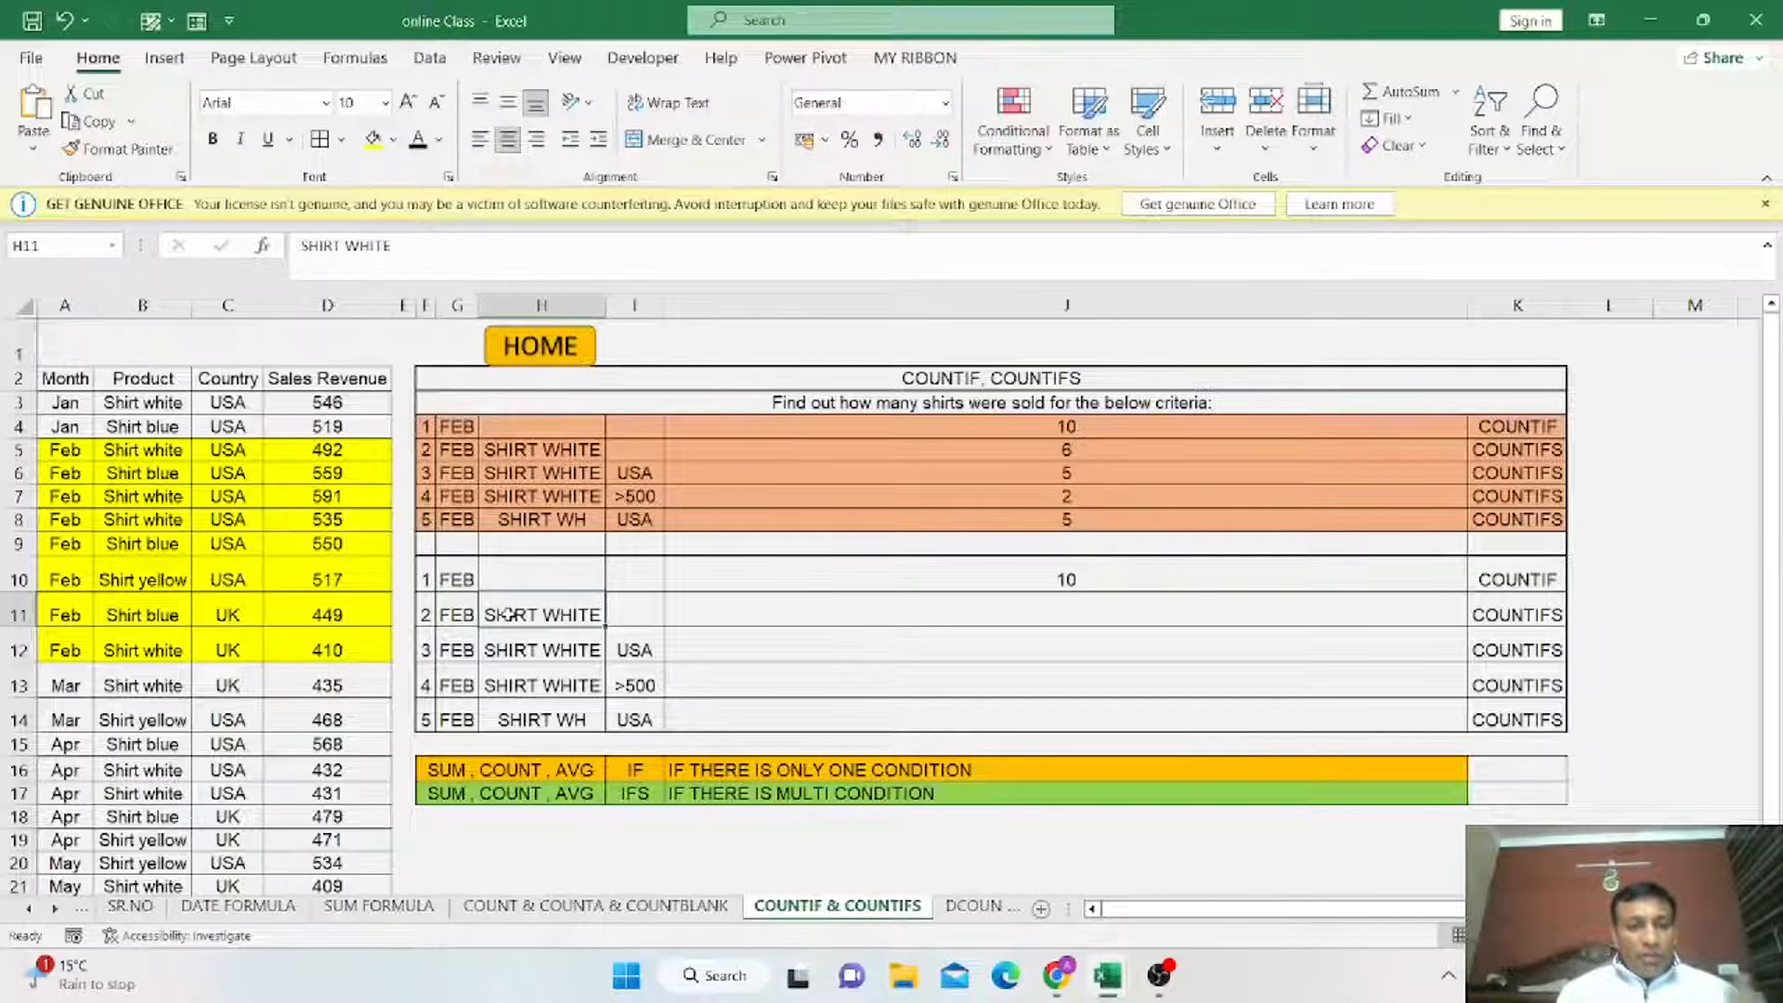
pyautogui.click(1088, 605)
pyautogui.write('=')
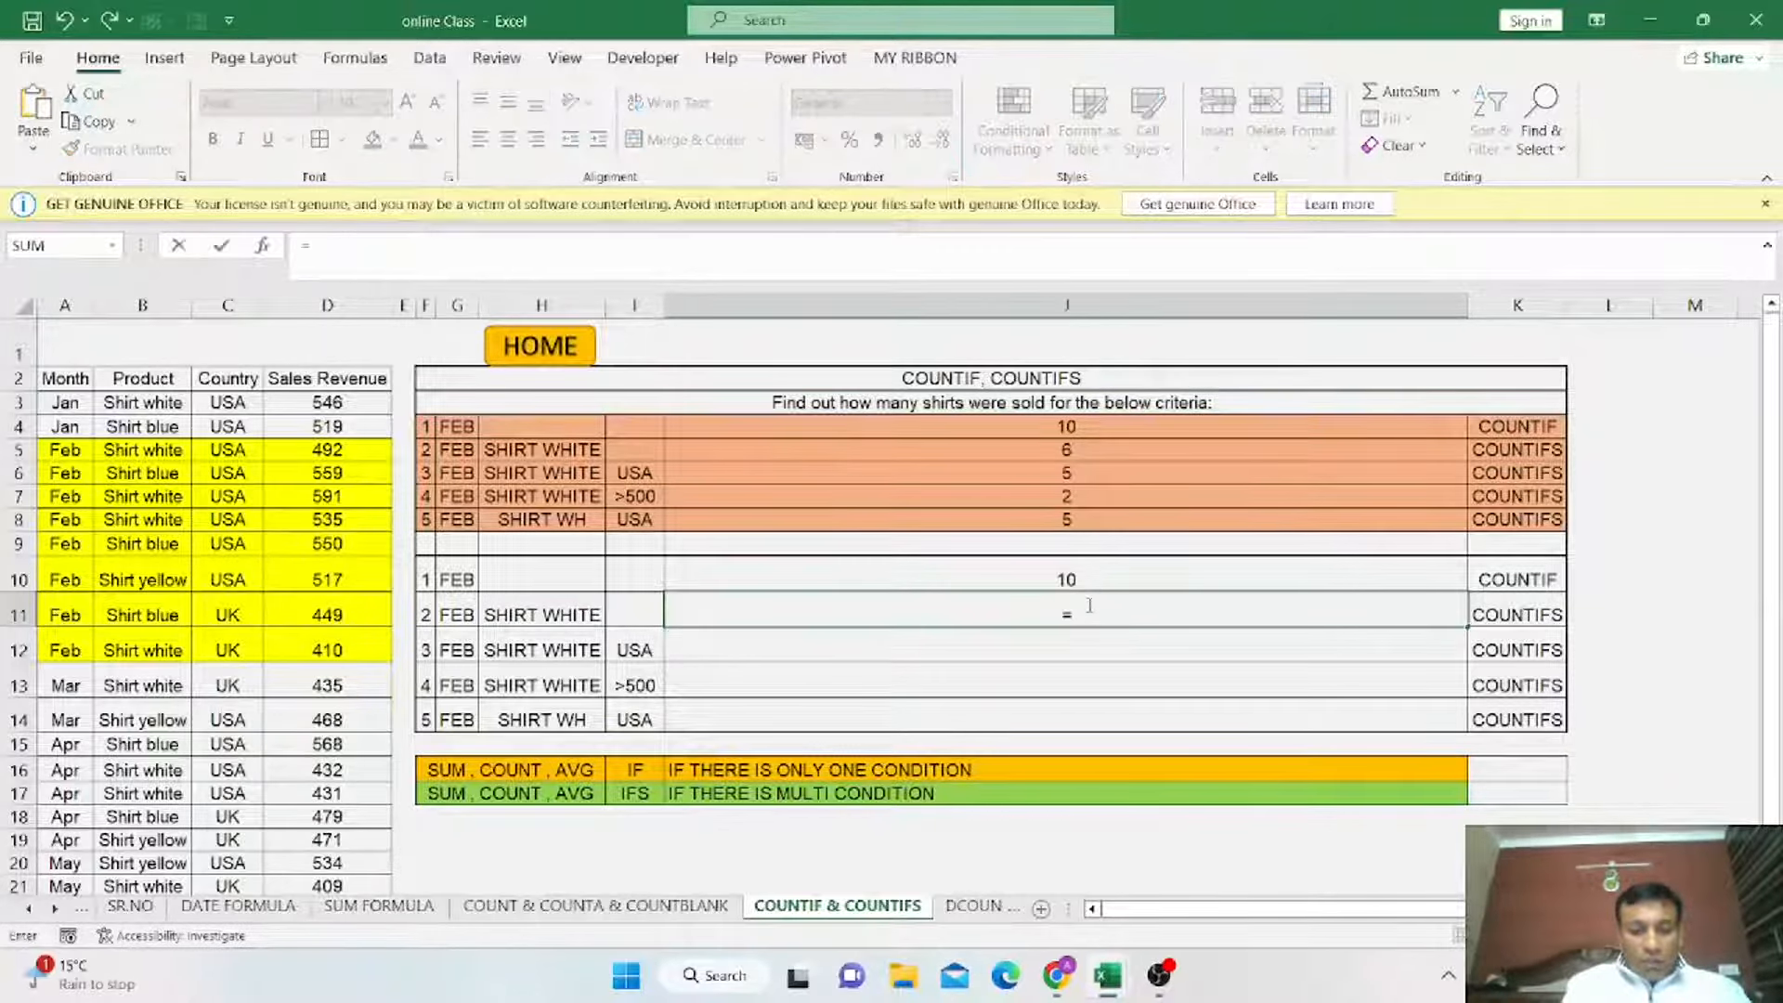
pyautogui.write('COUNTIF')
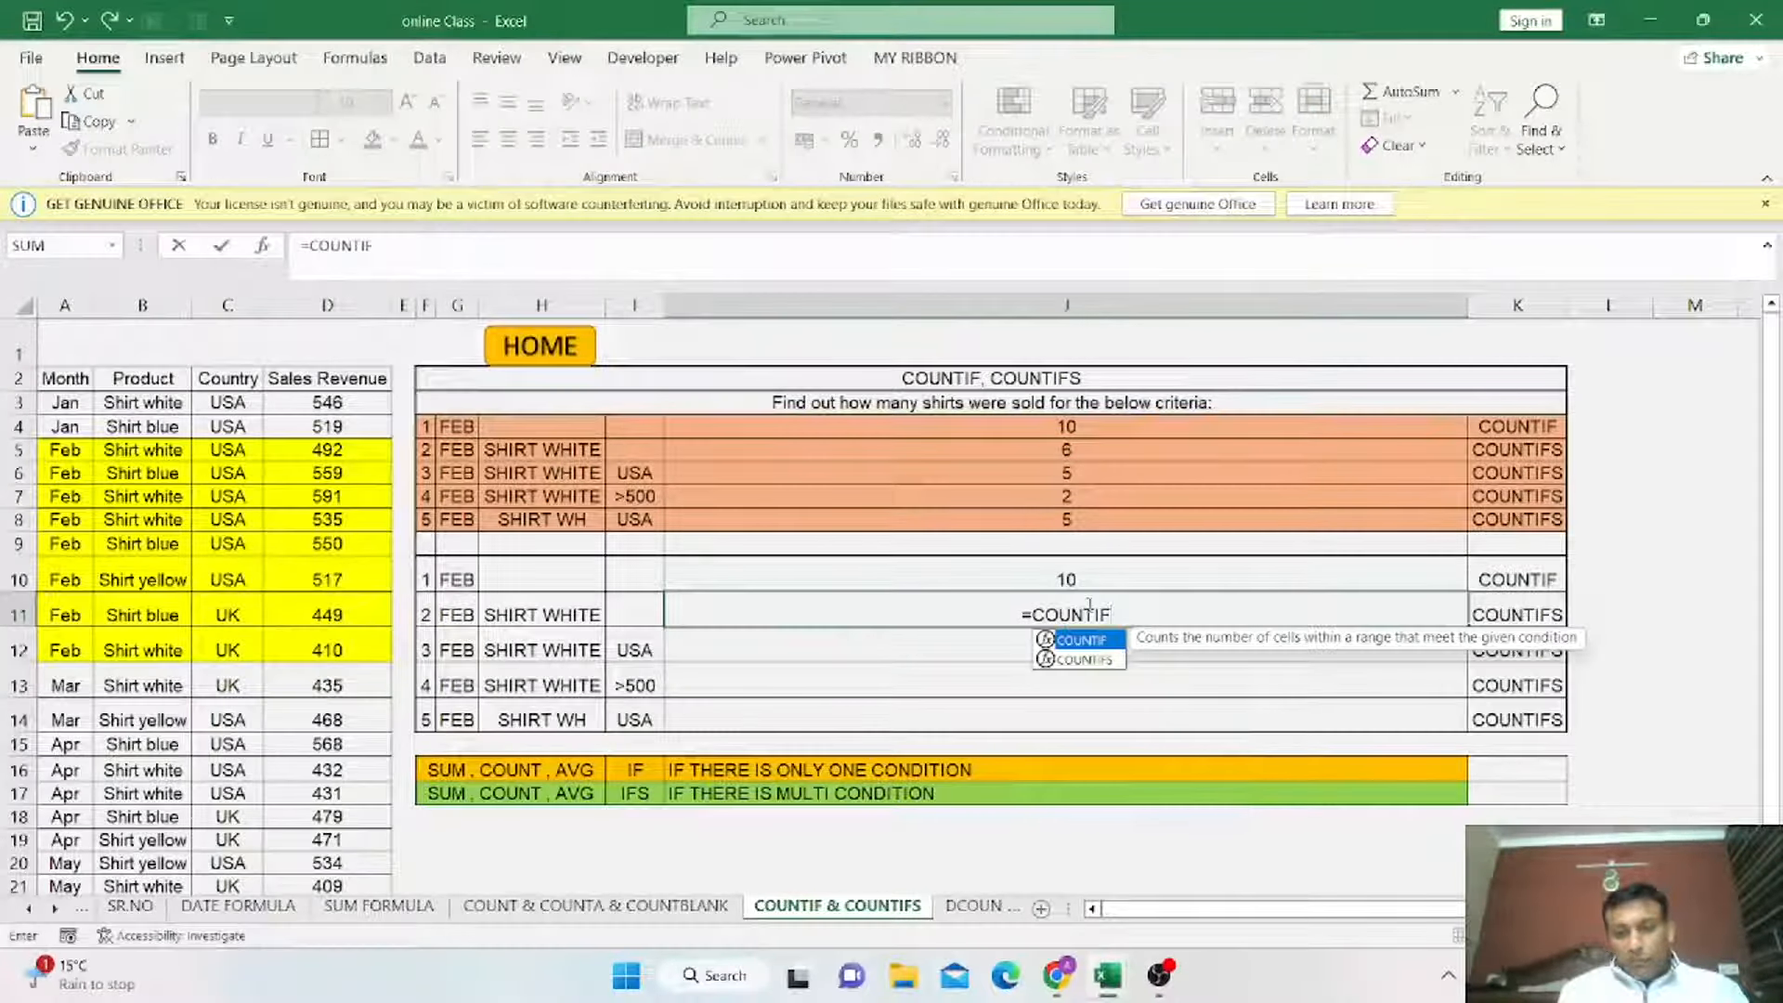
pyautogui.click(1084, 660)
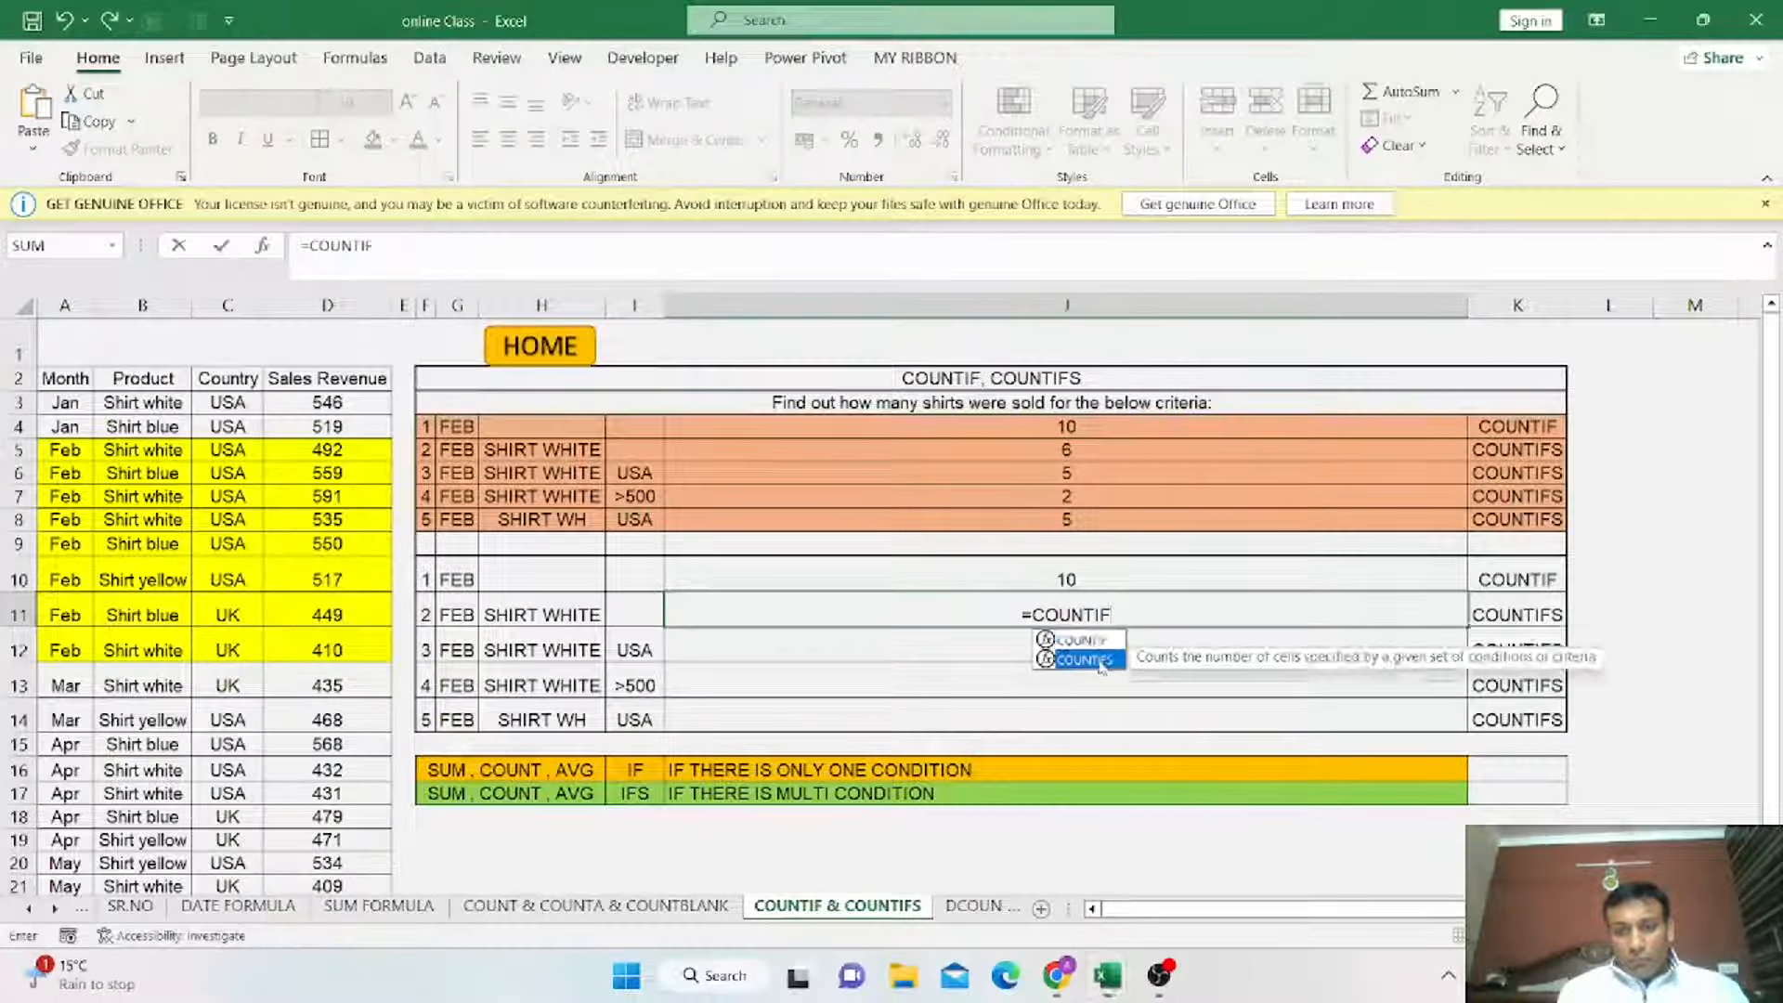
pyautogui.doubleClick(1100, 662)
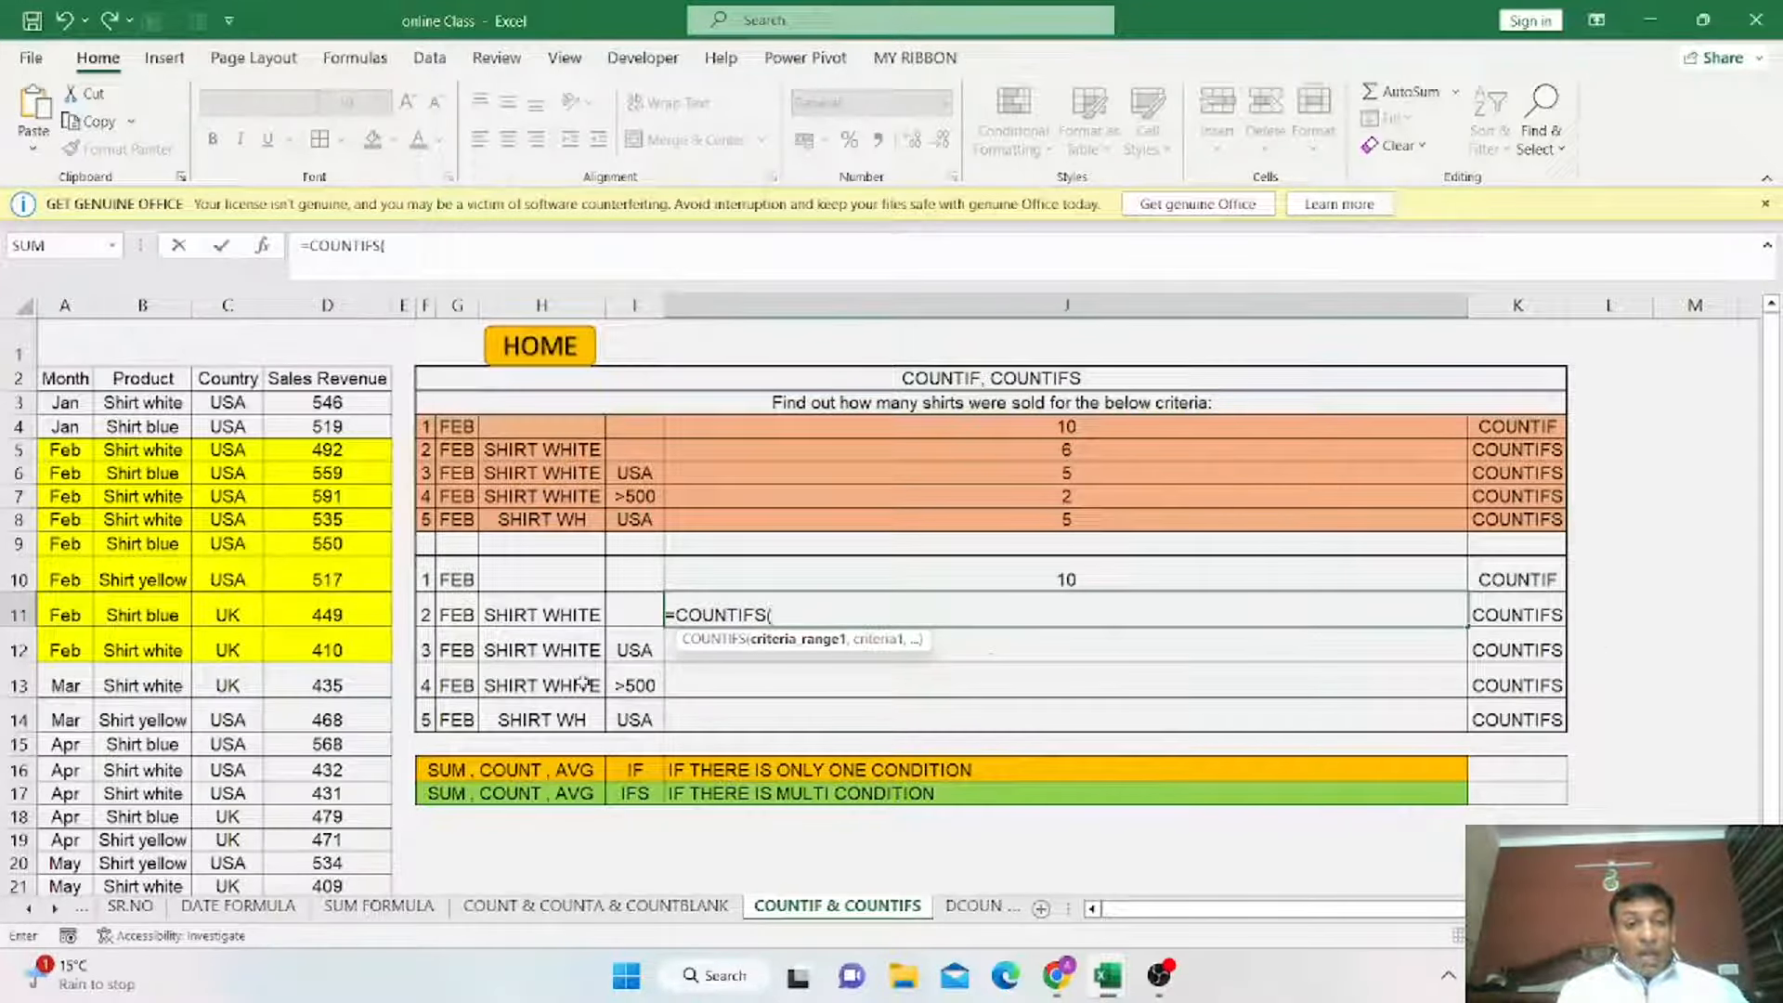
# Complete the COUNTIFS formula with the Month column and G11, then the Product column and H11 as criteria pairs.
pyautogui.moveTo(68, 401); pyautogui.dragTo(79, 889)
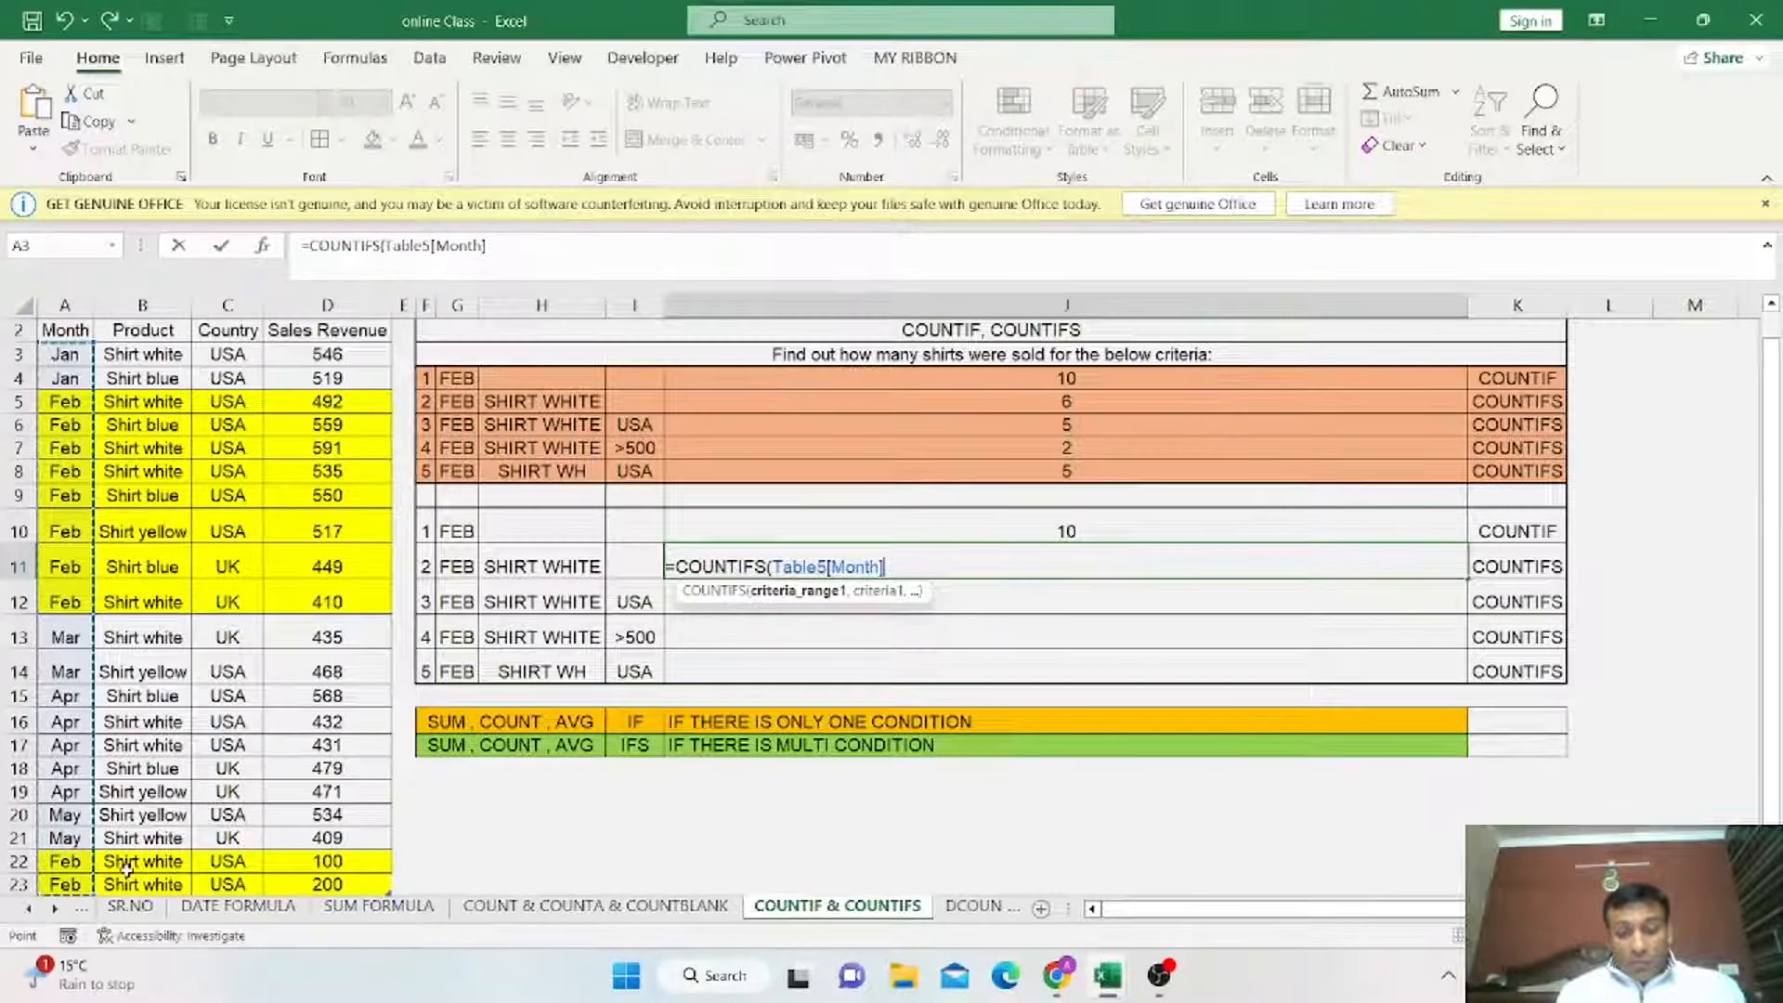
pyautogui.write(',')
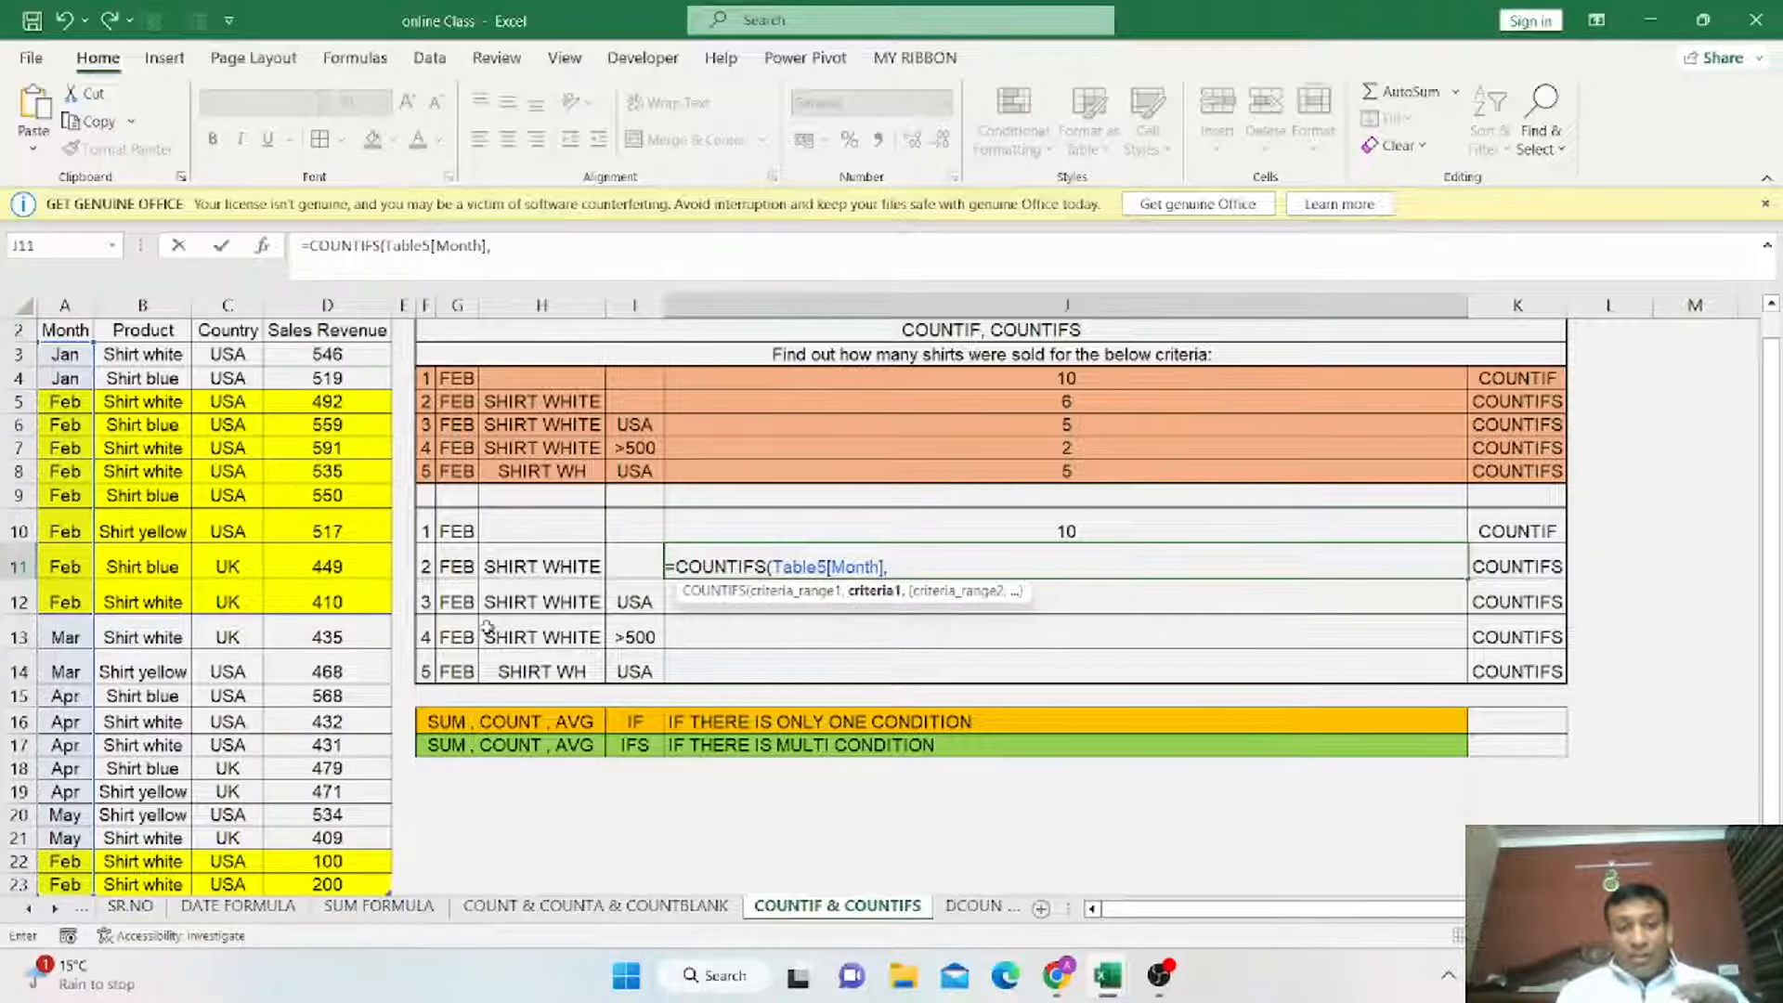
pyautogui.click(458, 568)
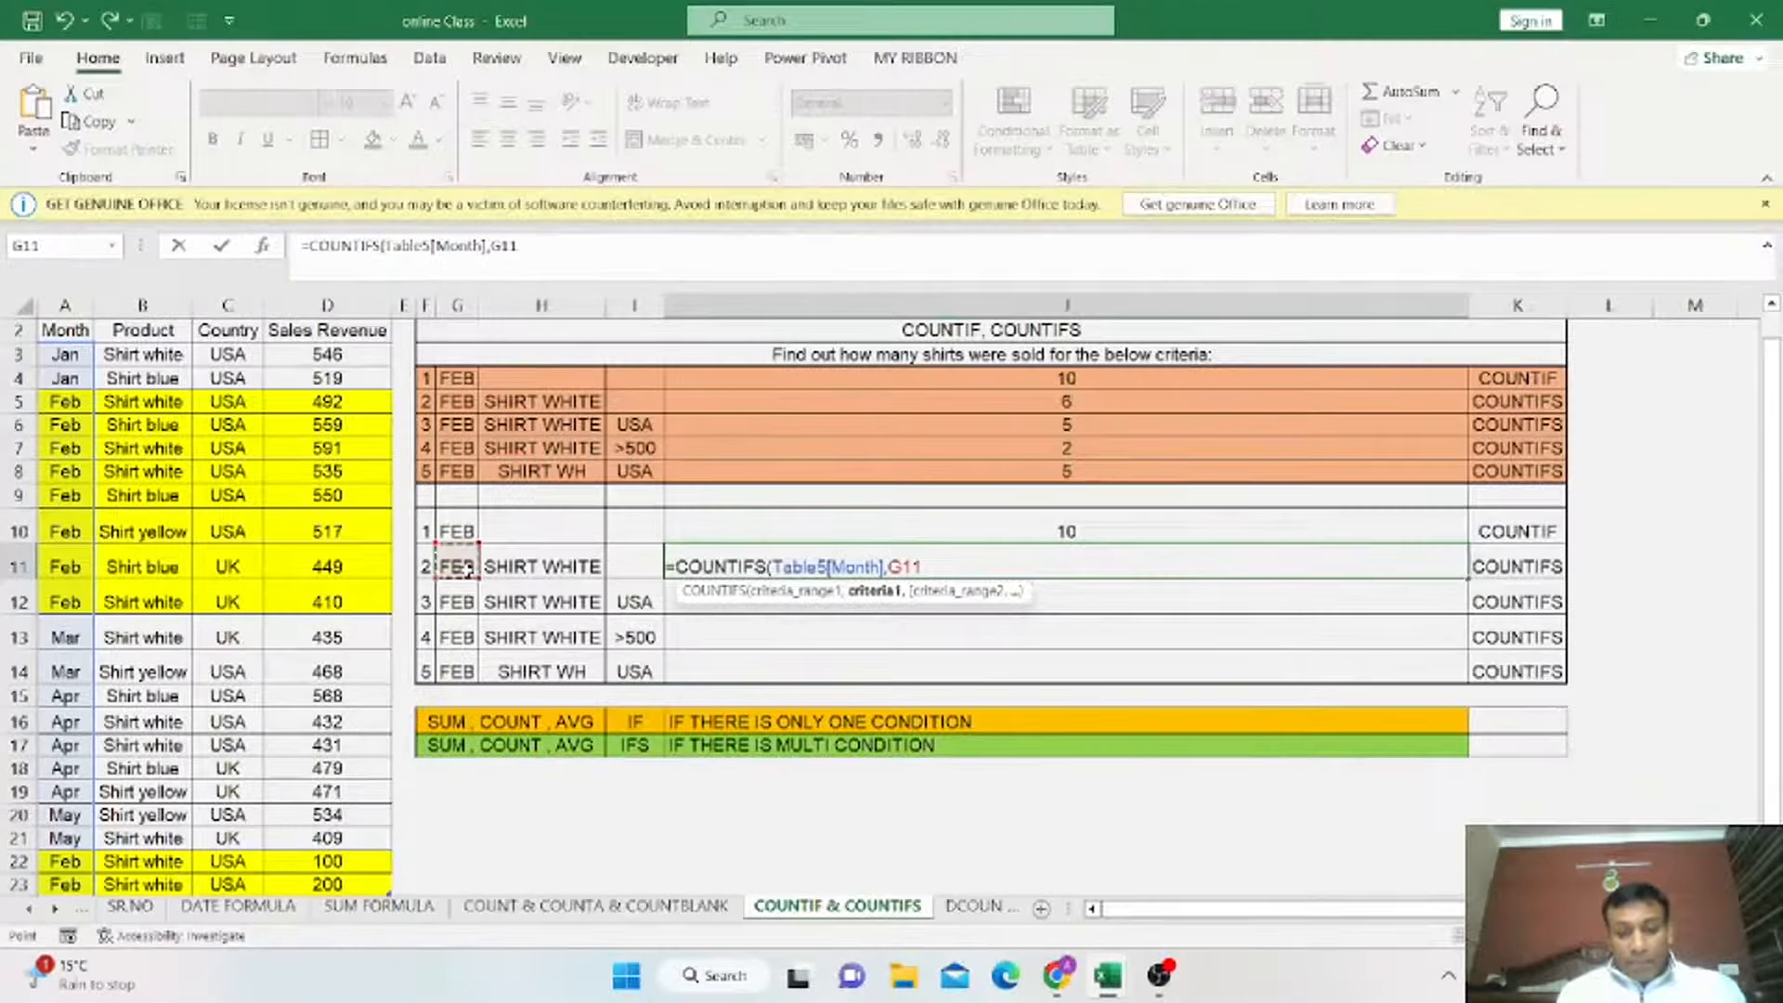
pyautogui.write(',')
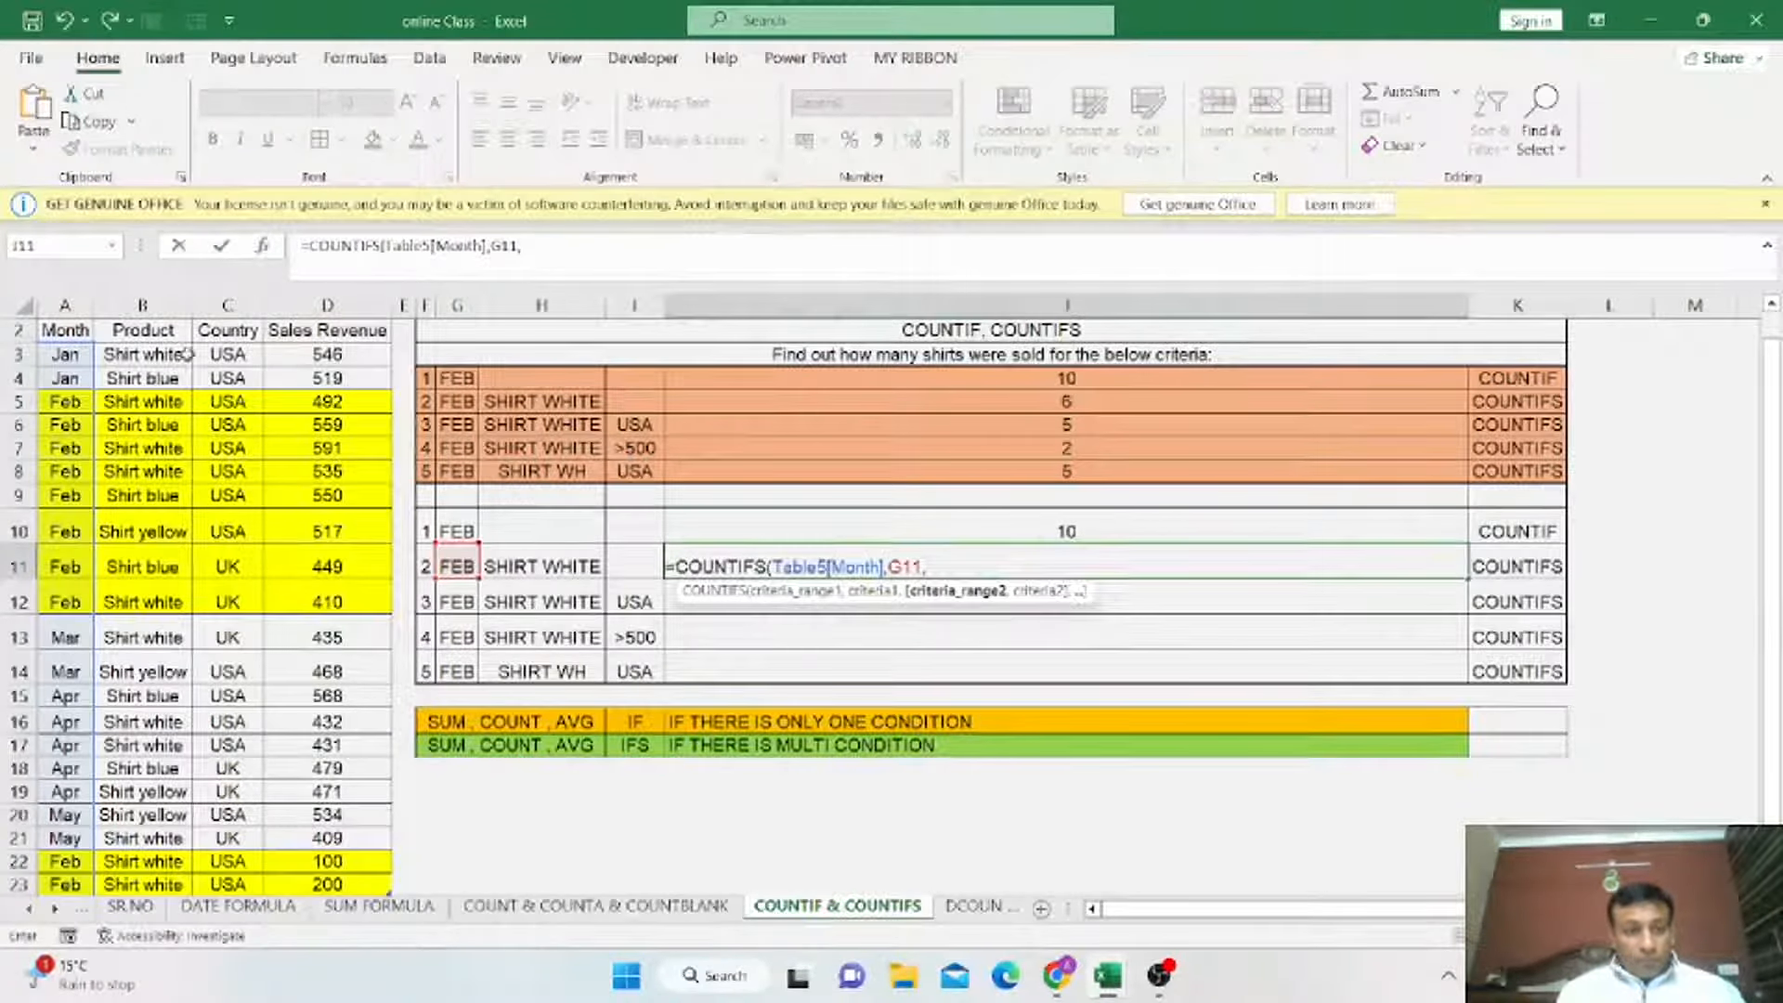
pyautogui.moveTo(173, 351); pyautogui.dragTo(181, 836)
pyautogui.write(',')
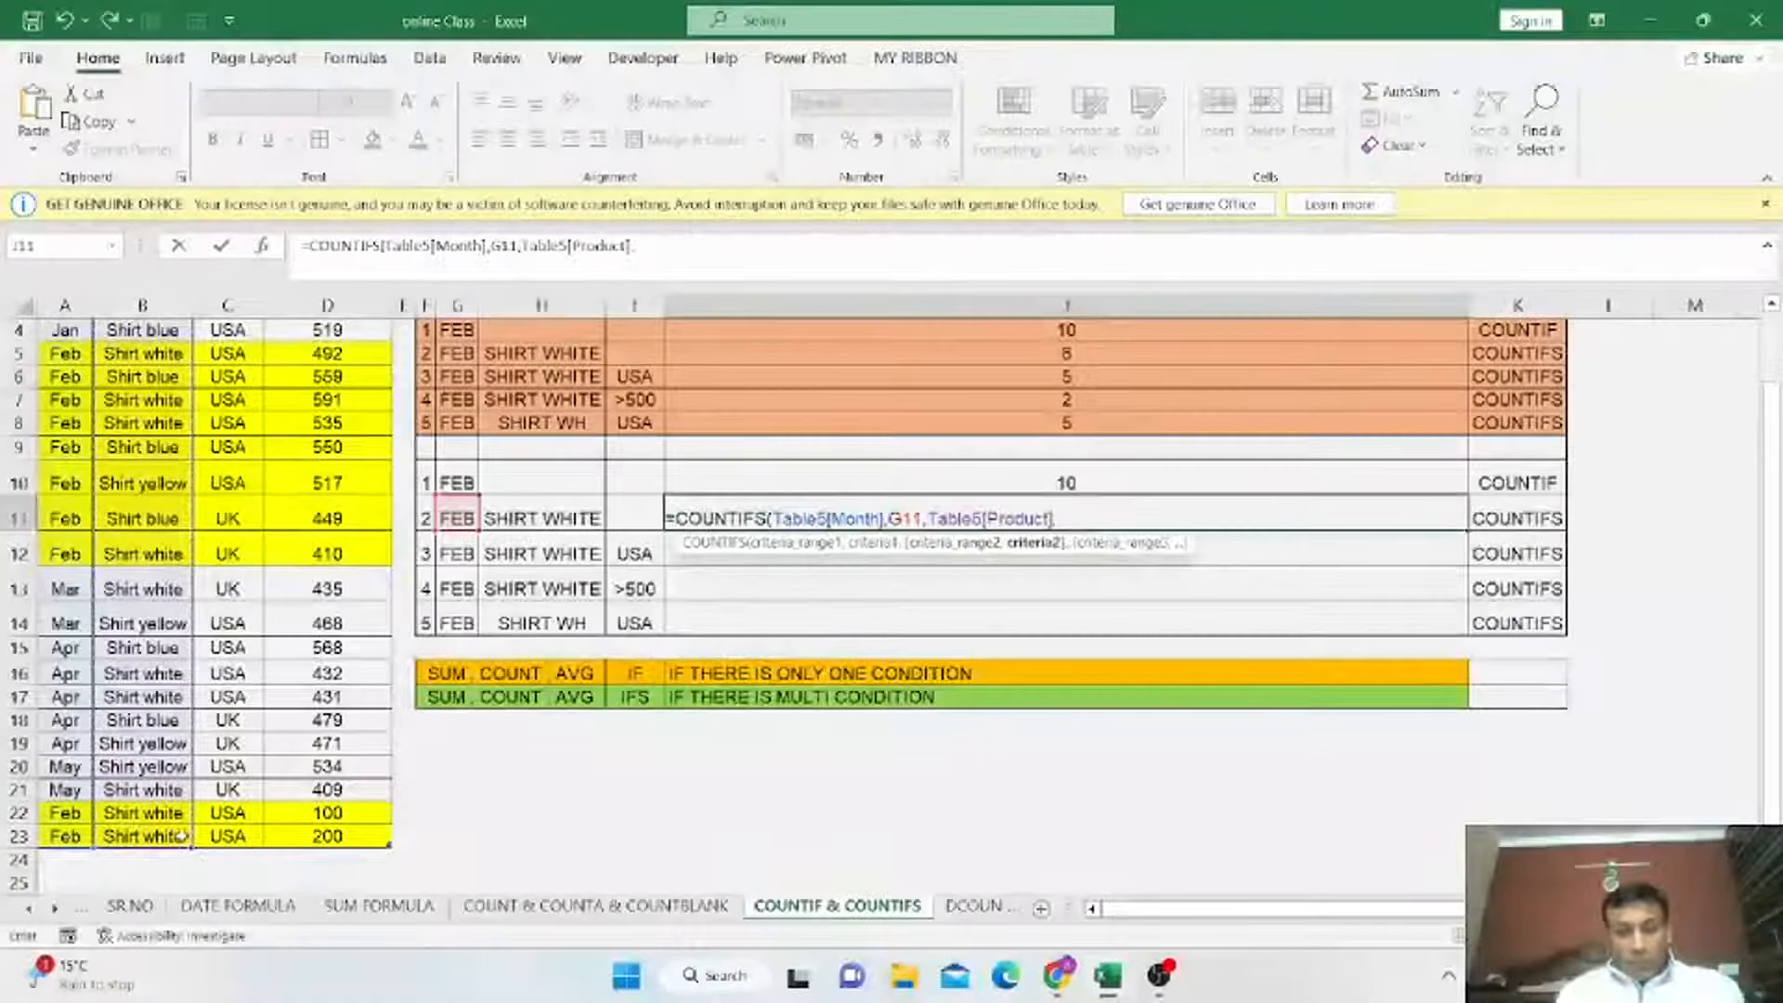
pyautogui.click(522, 520)
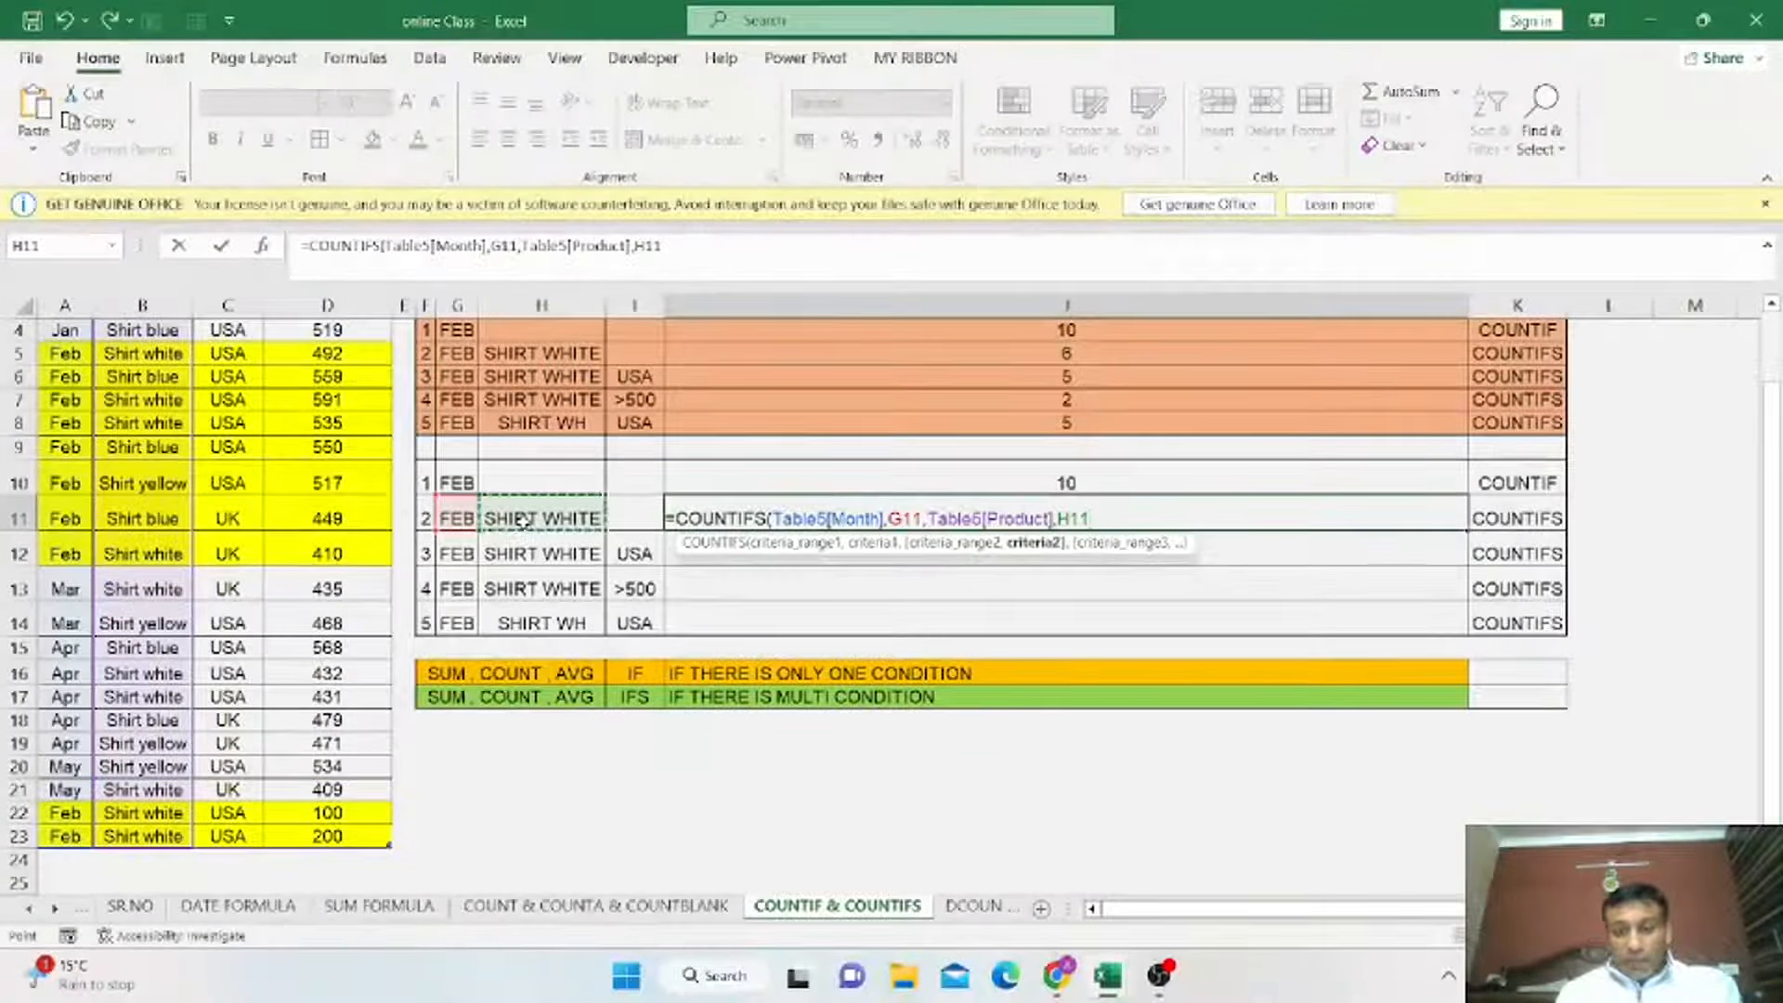
pyautogui.write(')')
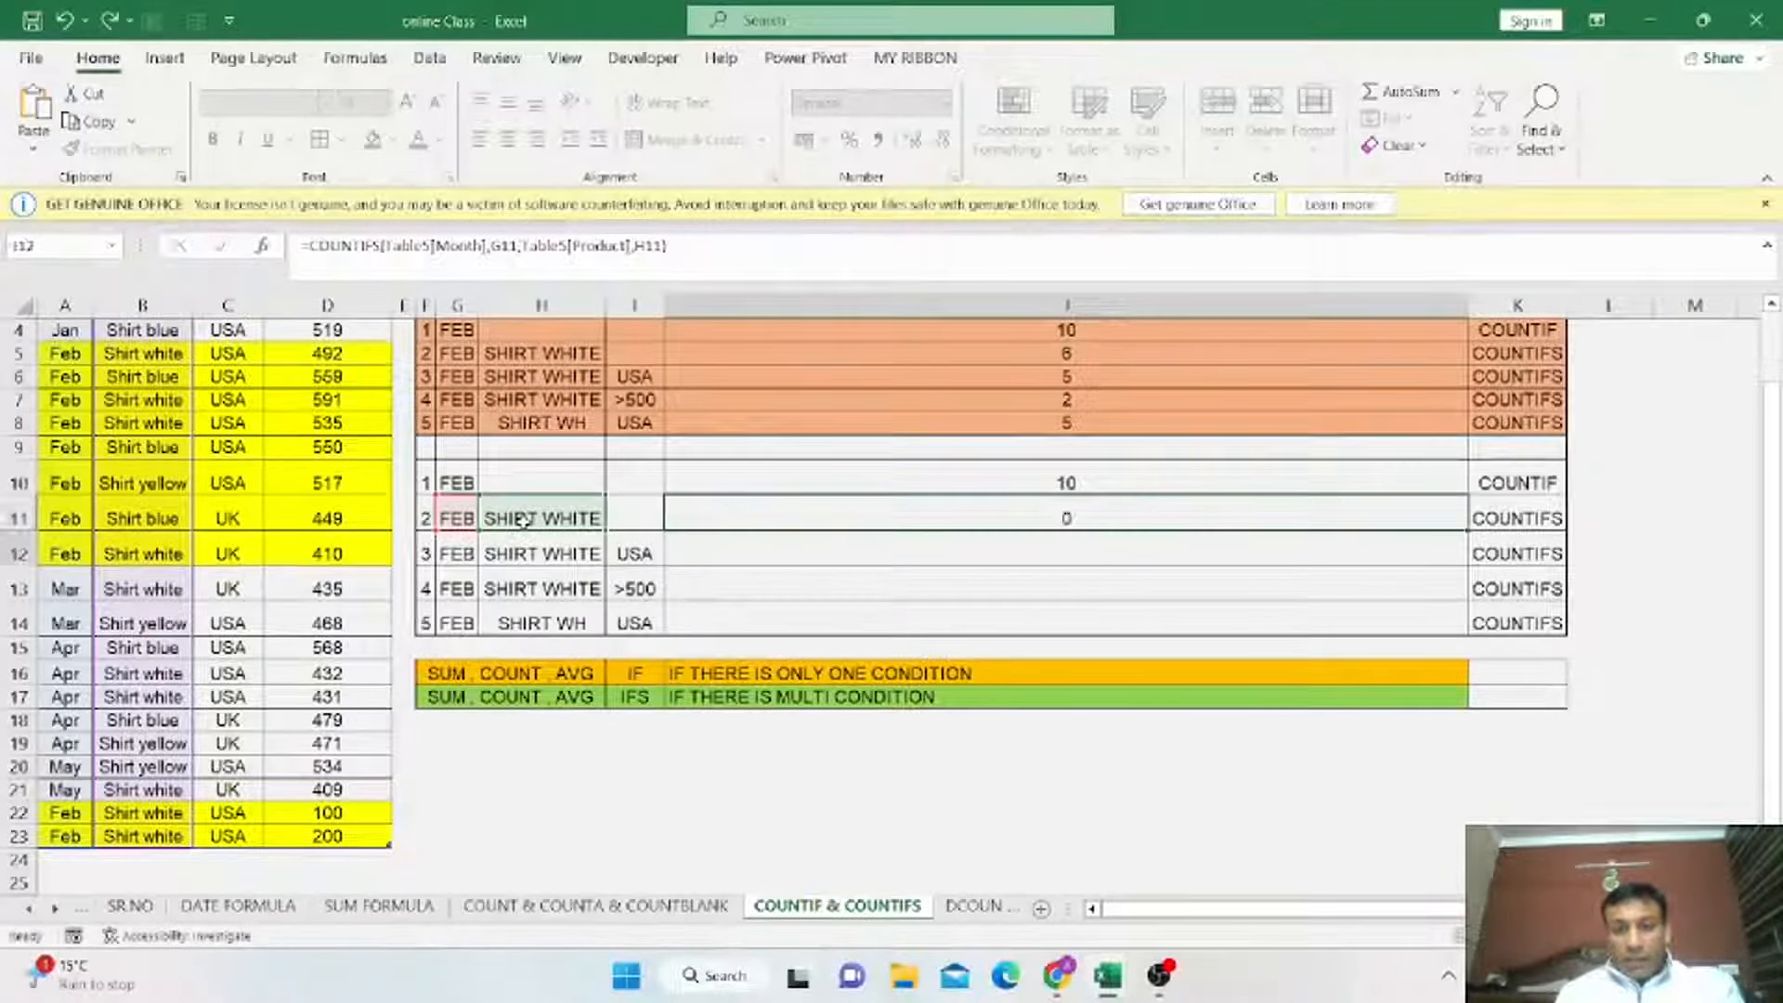
pyautogui.press('Return')
pyautogui.click(949, 525)
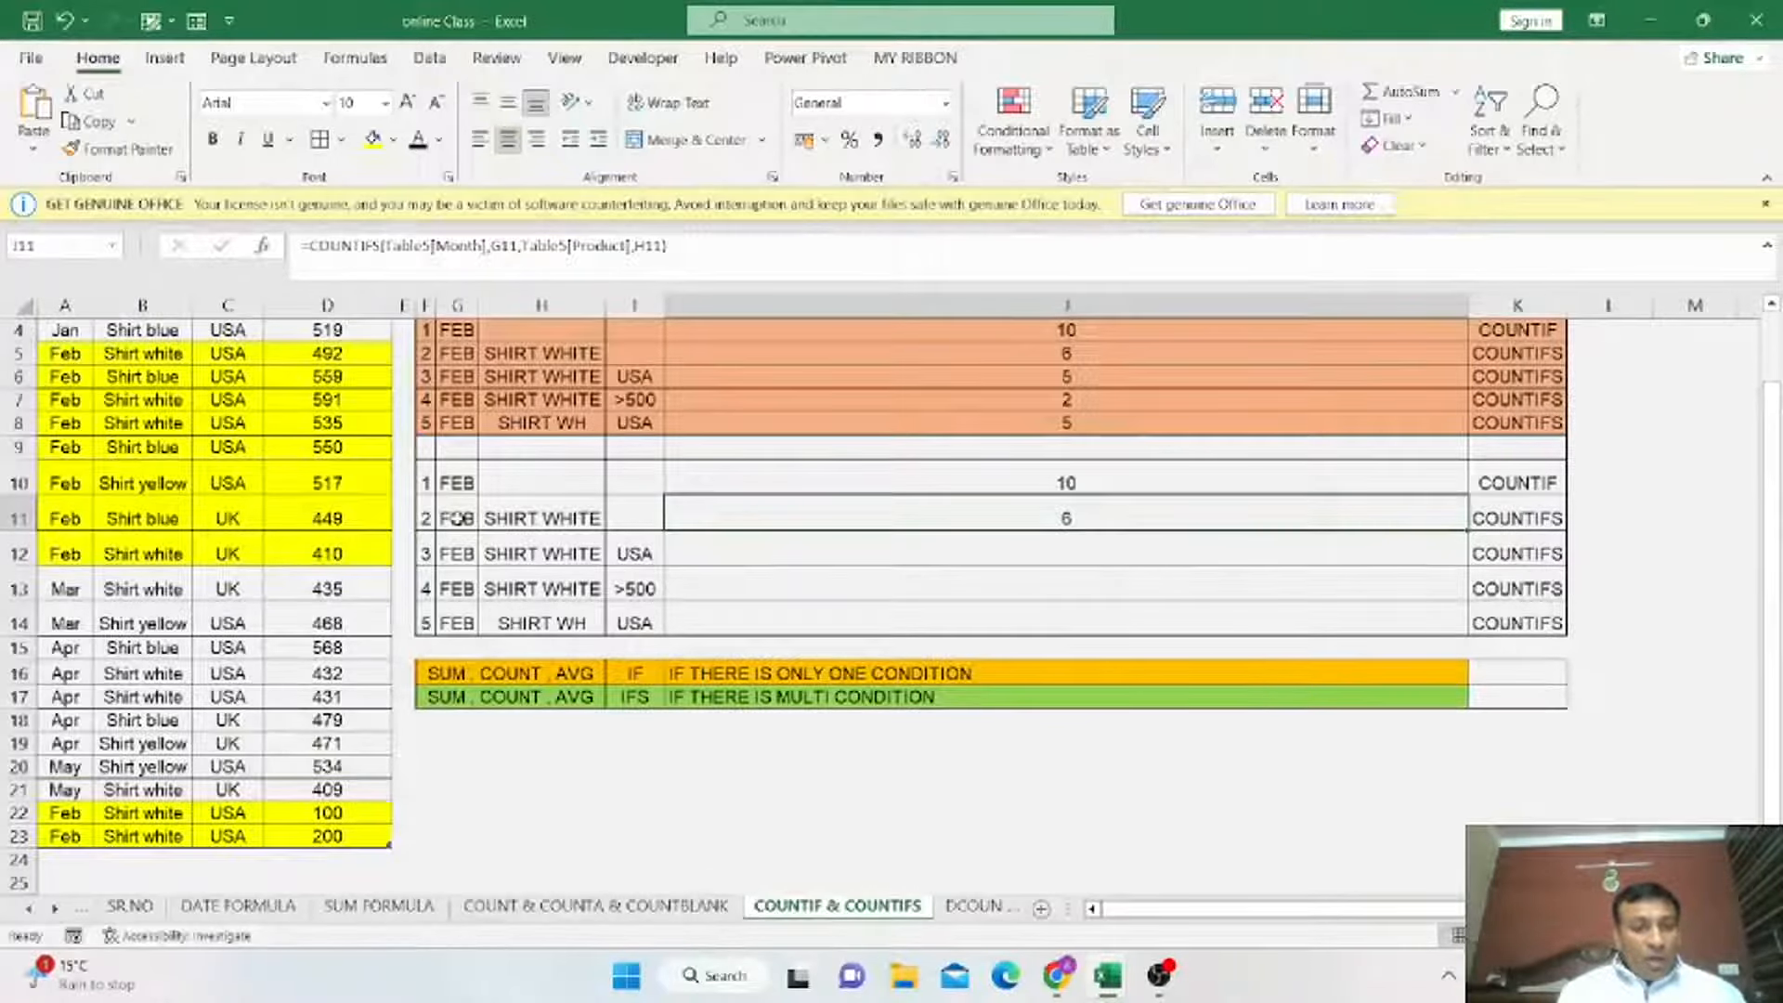
# Fill the February Shirt white product cells B5 and B7:B8 in orange.
pyautogui.moveTo(65, 353); pyautogui.dragTo(71, 555)
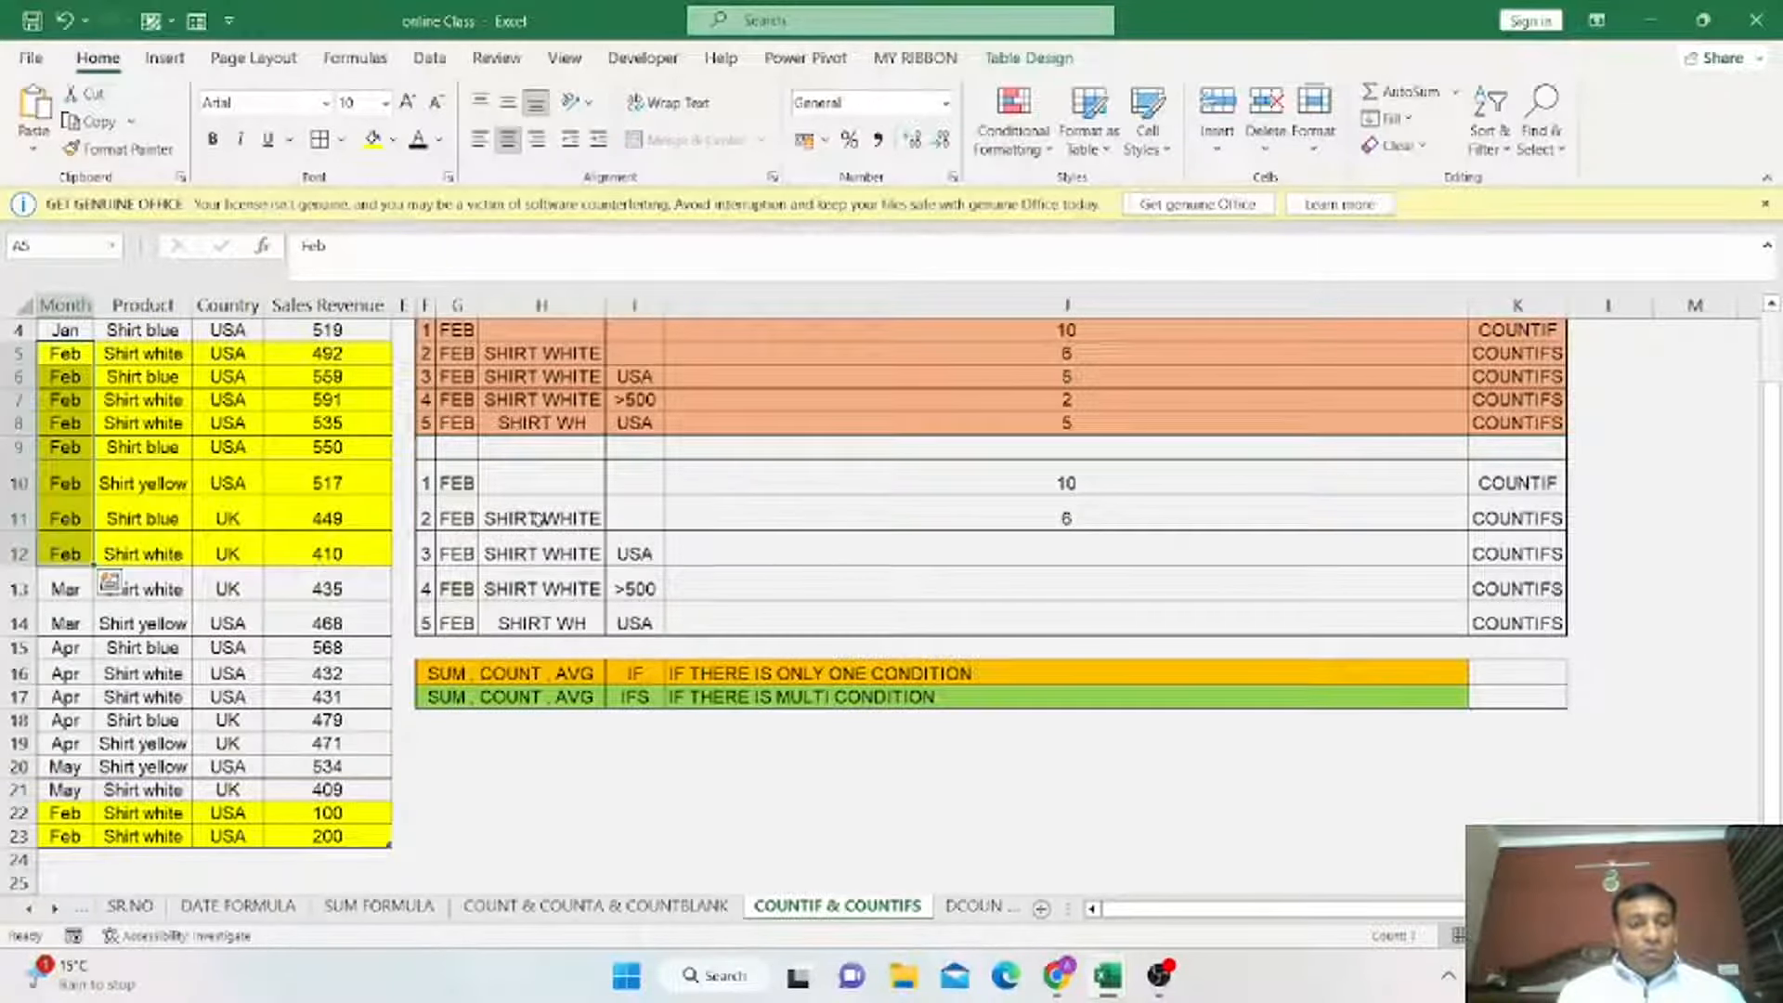
pyautogui.scroll(1, 372, 502)
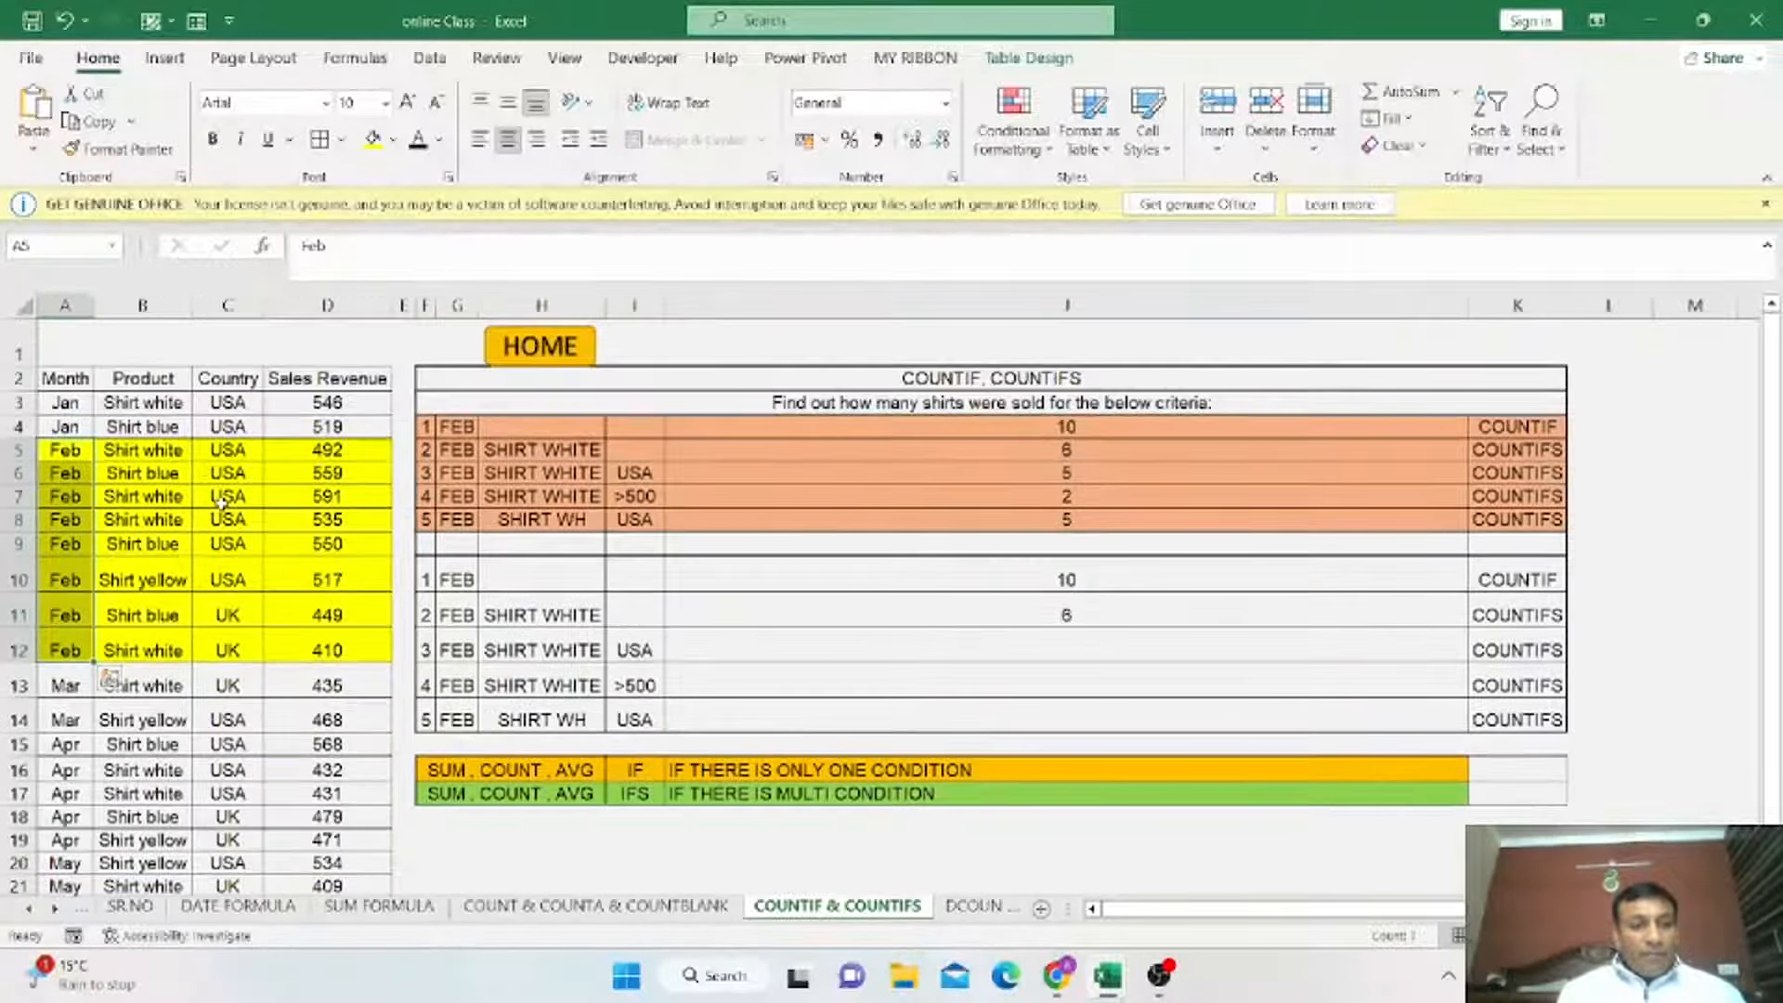
pyautogui.click(223, 497)
pyautogui.click(126, 446)
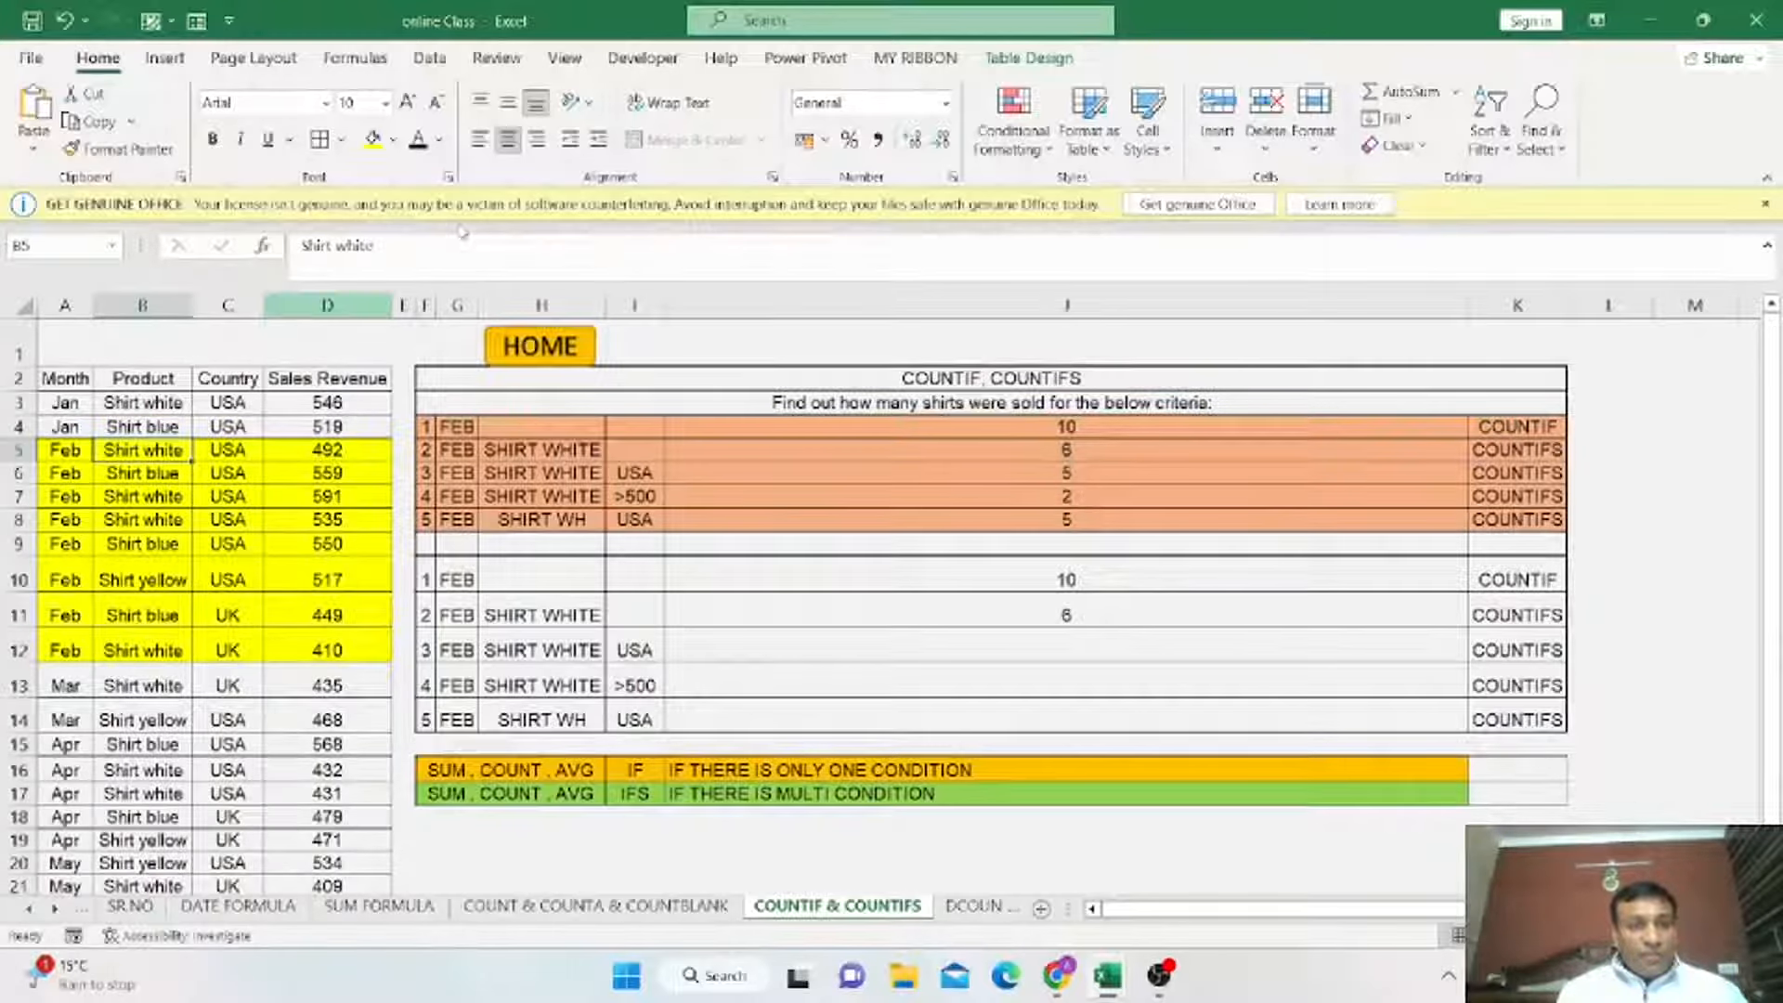
pyautogui.click(394, 139)
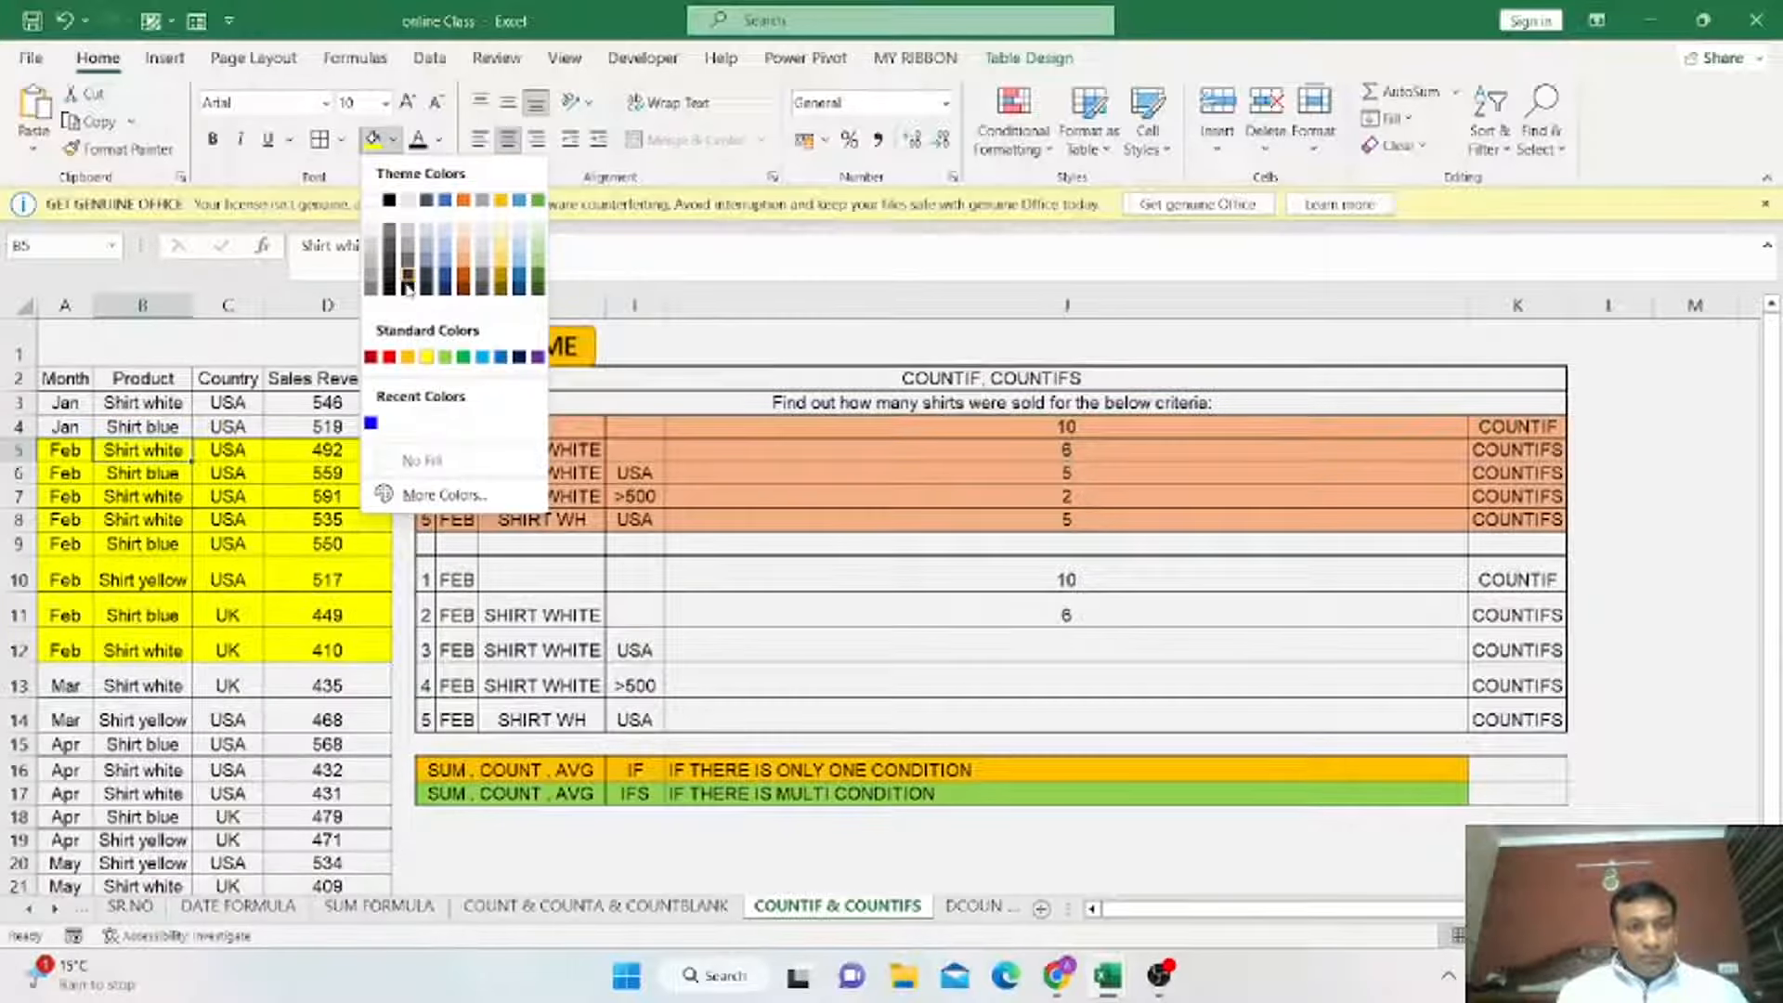
pyautogui.click(410, 358)
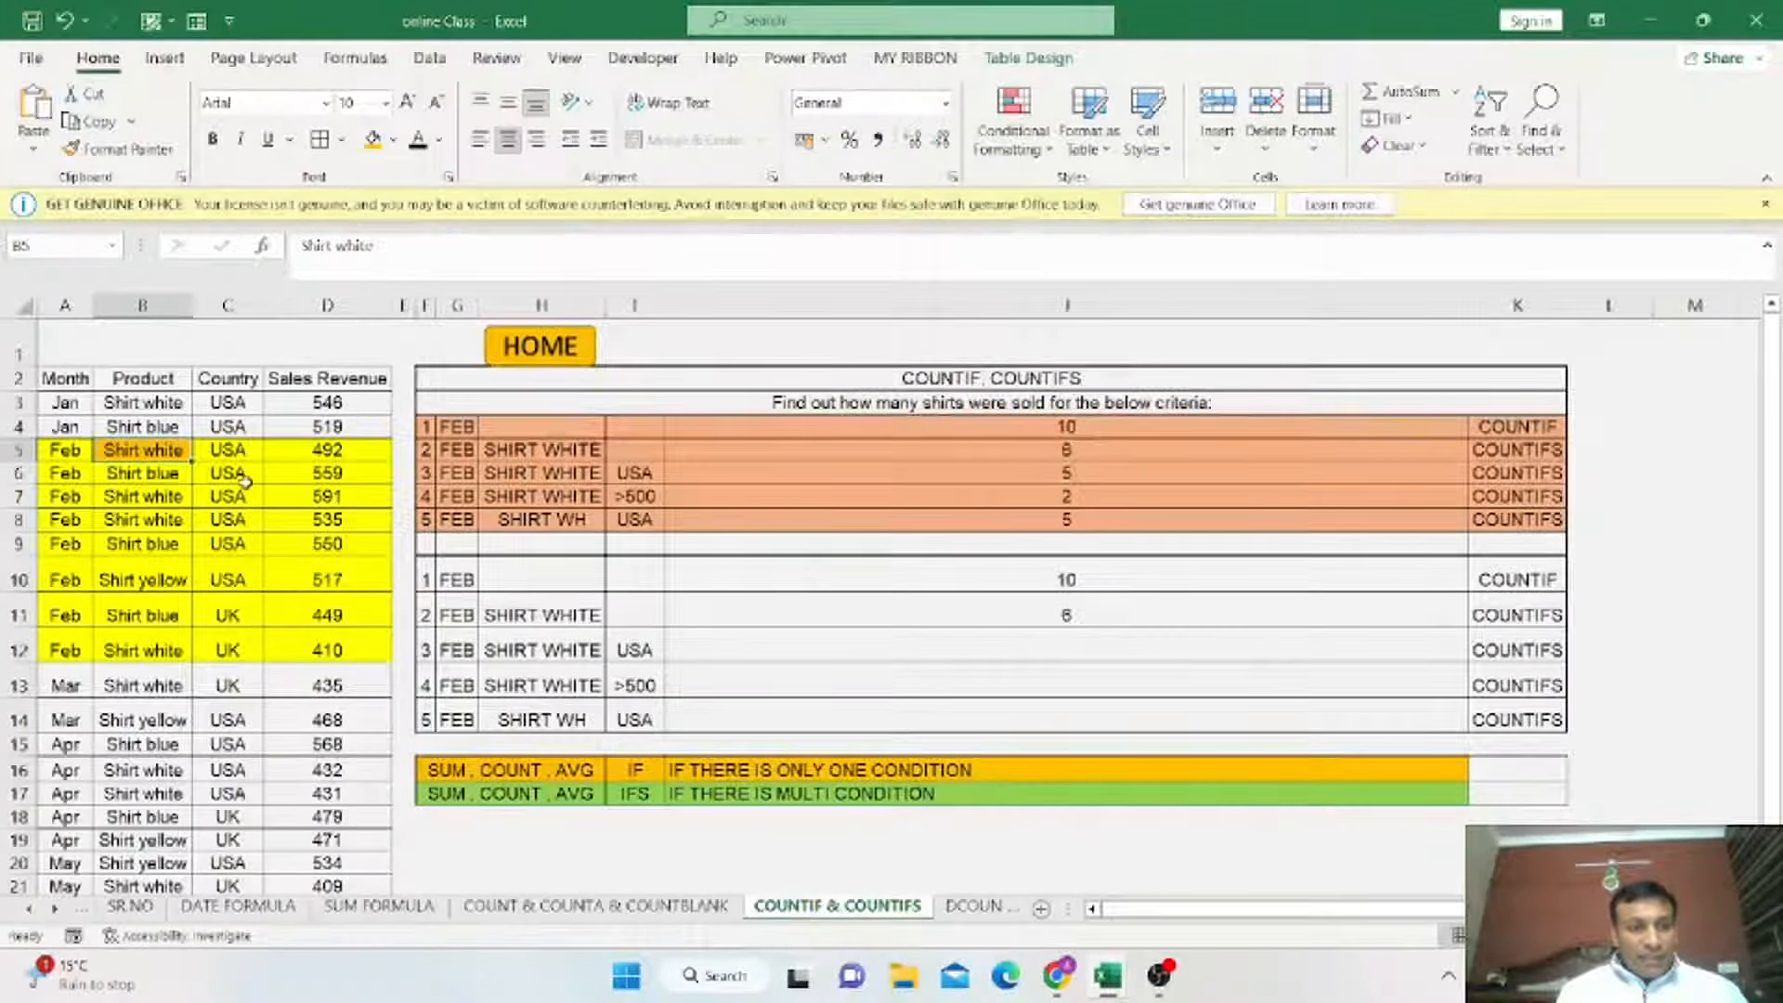
pyautogui.moveTo(126, 496); pyautogui.dragTo(141, 522)
pyautogui.click(372, 139)
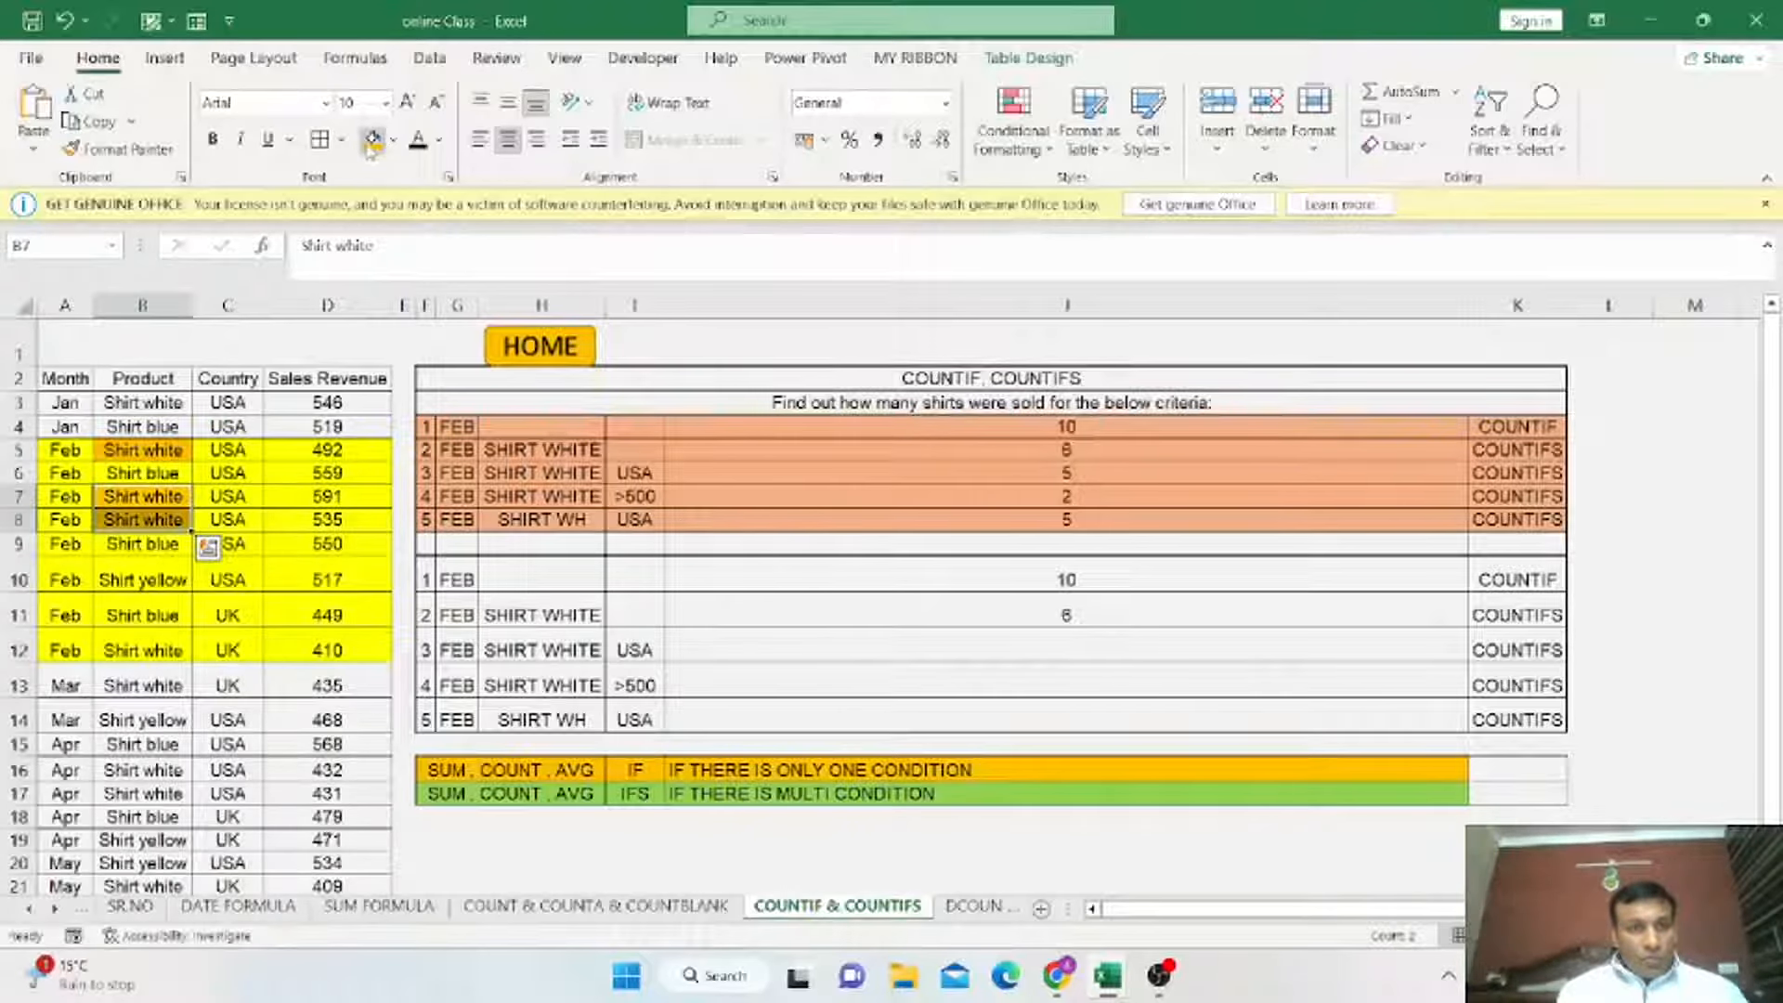
# Fill the February Shirt white product cells B12 and B22:B23 in orange as well.
pyautogui.click(149, 650)
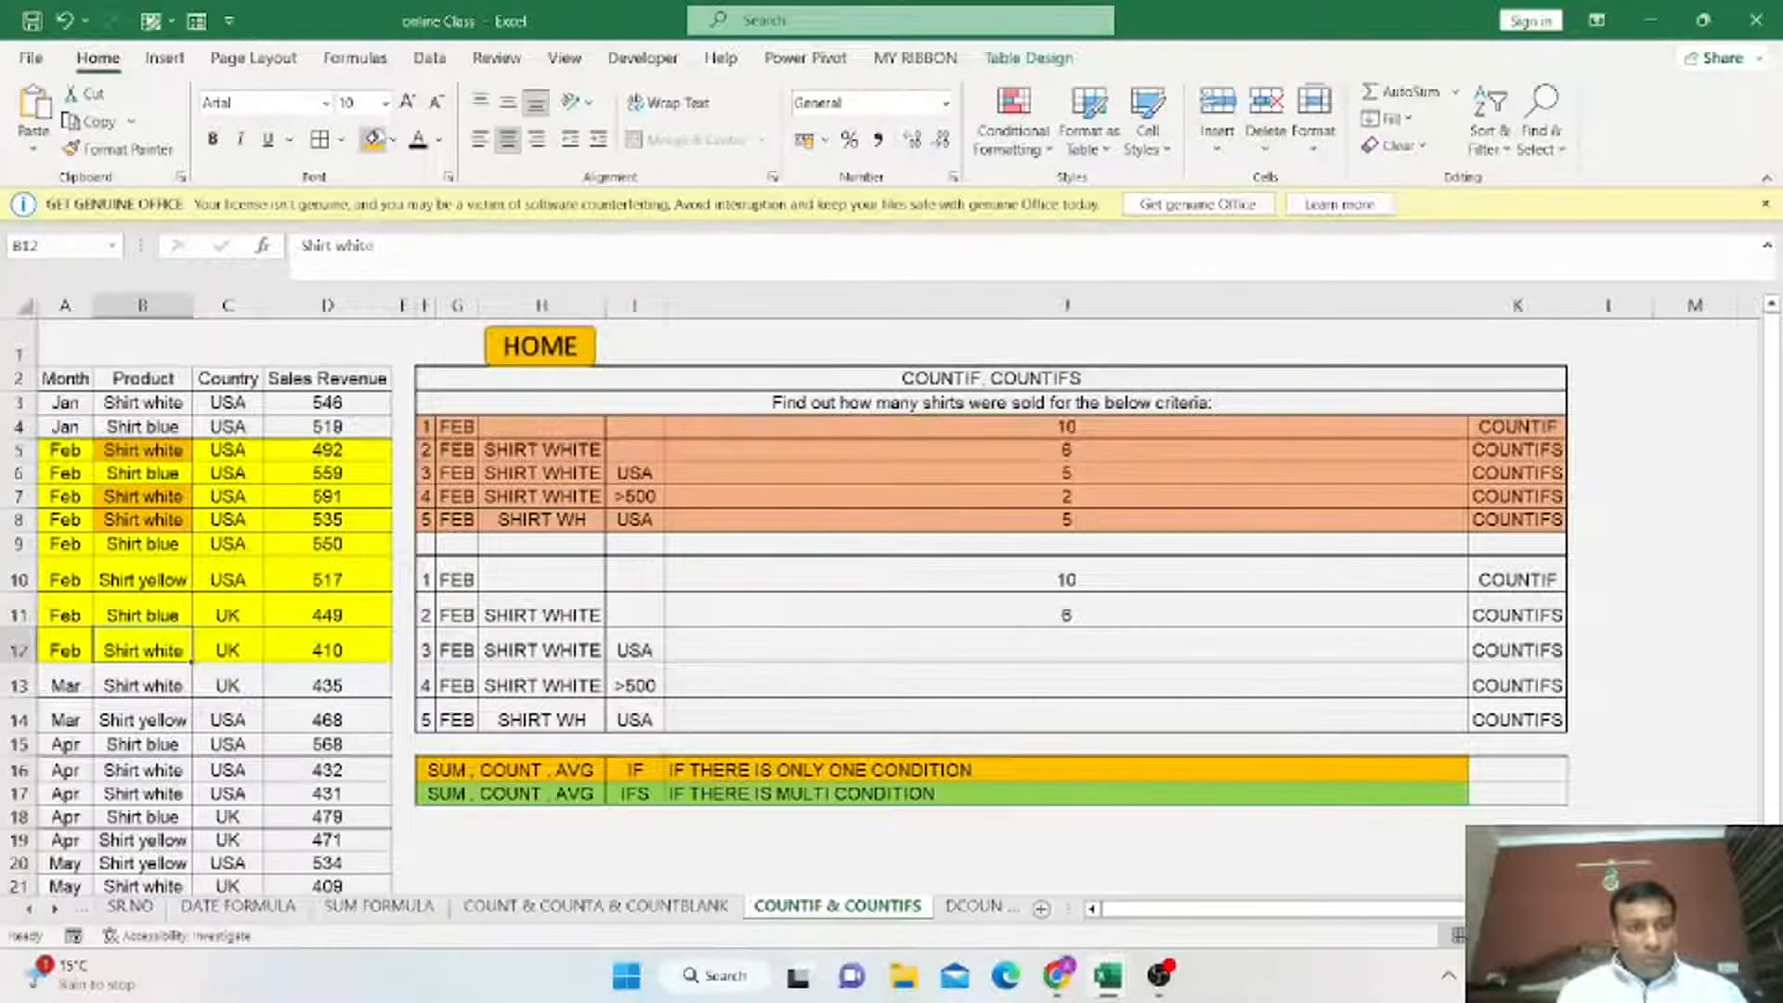
pyautogui.click(372, 140)
pyautogui.scroll(-2, 198, 643)
pyautogui.moveTo(142, 743); pyautogui.dragTo(142, 767)
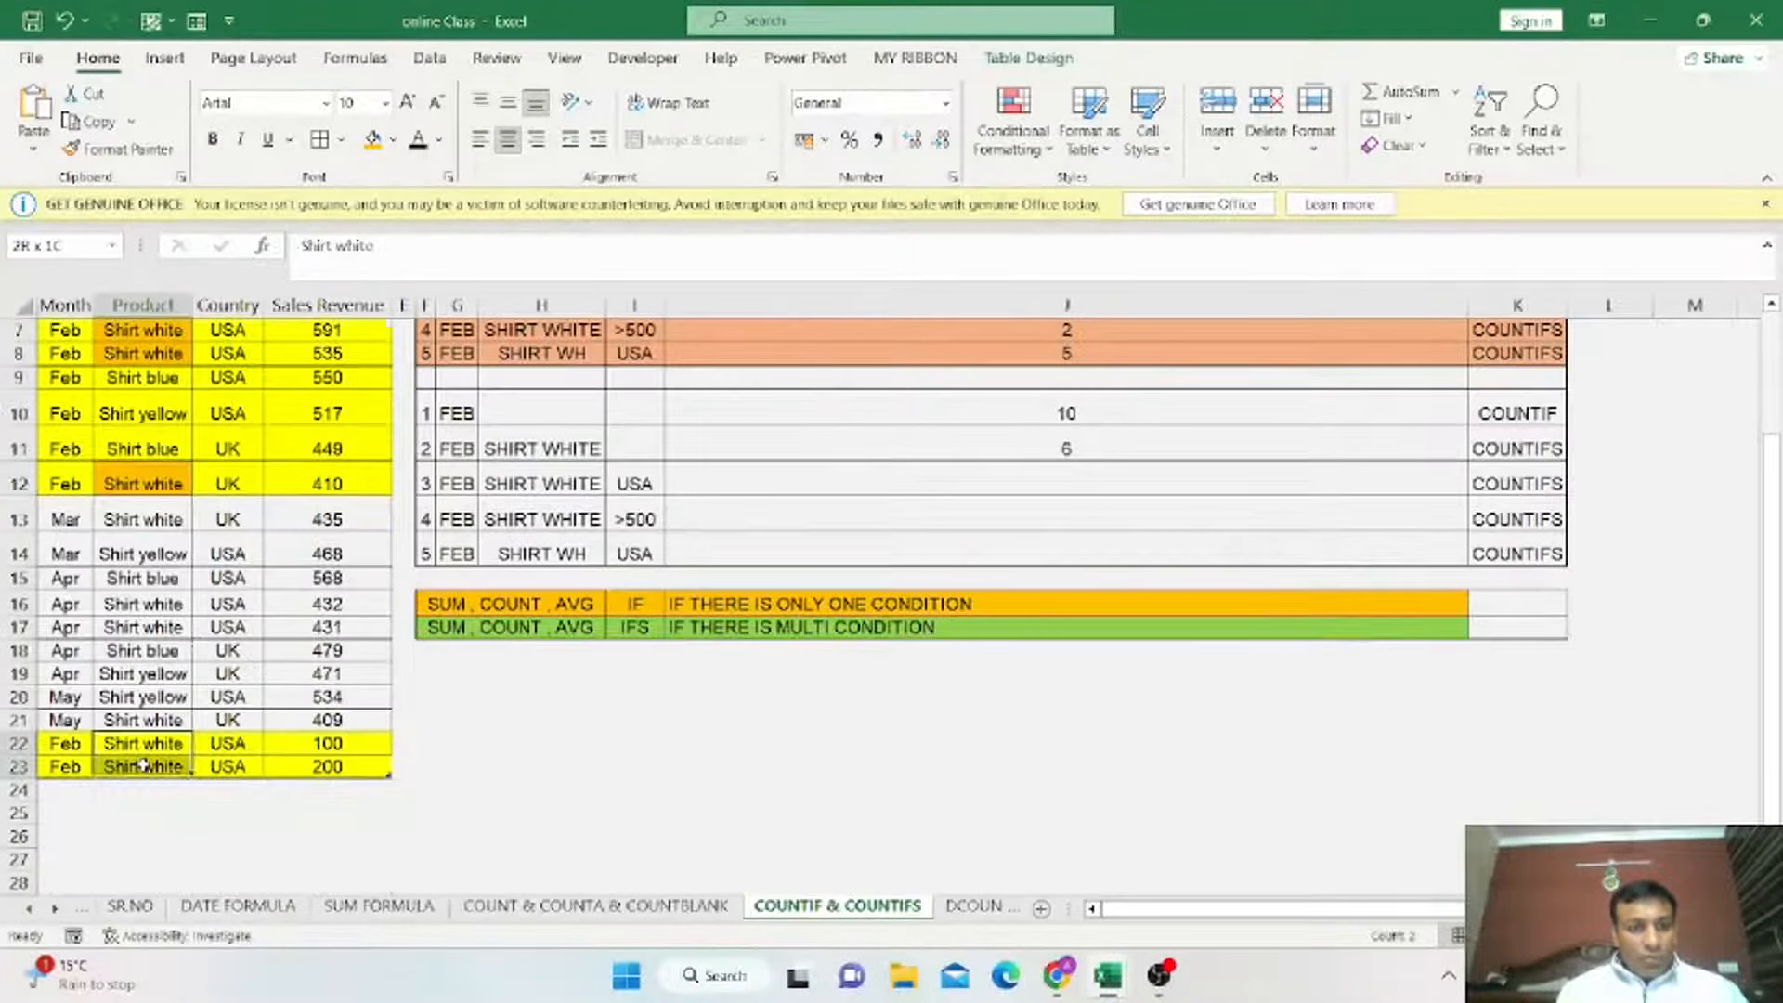
pyautogui.click(372, 140)
pyautogui.scroll(2, 717, 582)
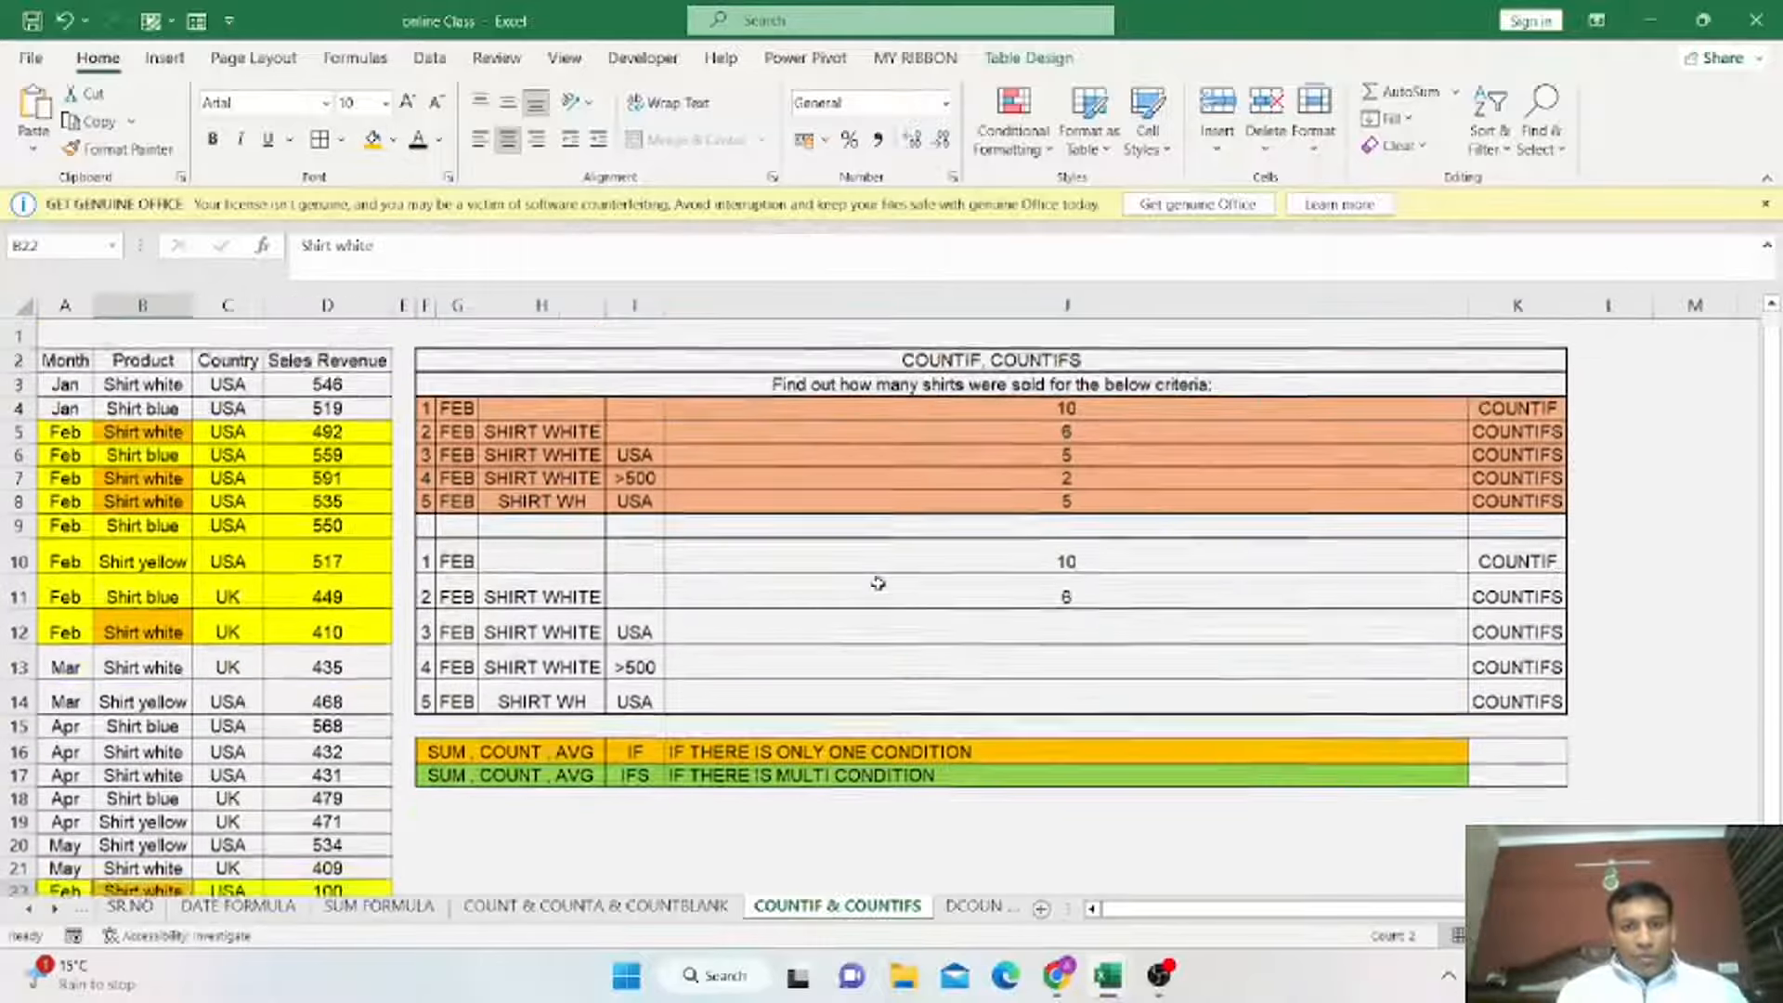
# Start a COUNTIFS formula in the result cell of the FEB / SHIRT WHITE / USA criteria.
pyautogui.click(1037, 624)
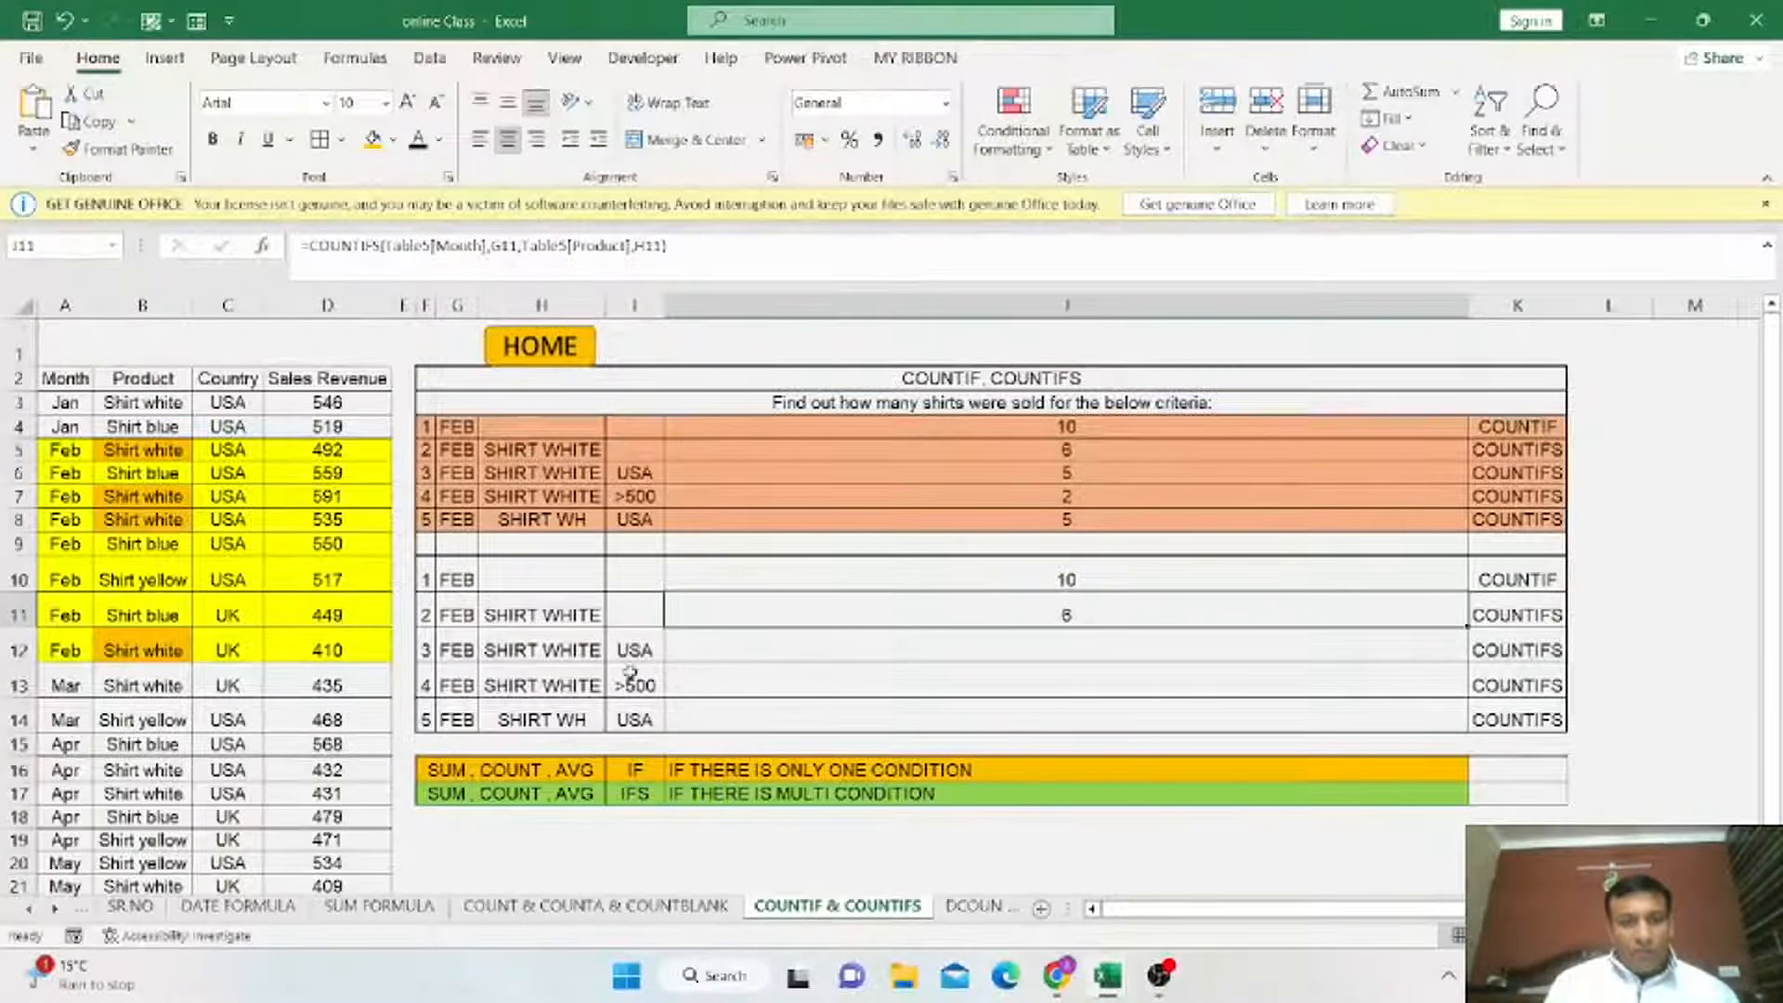
pyautogui.click(954, 641)
pyautogui.write('=')
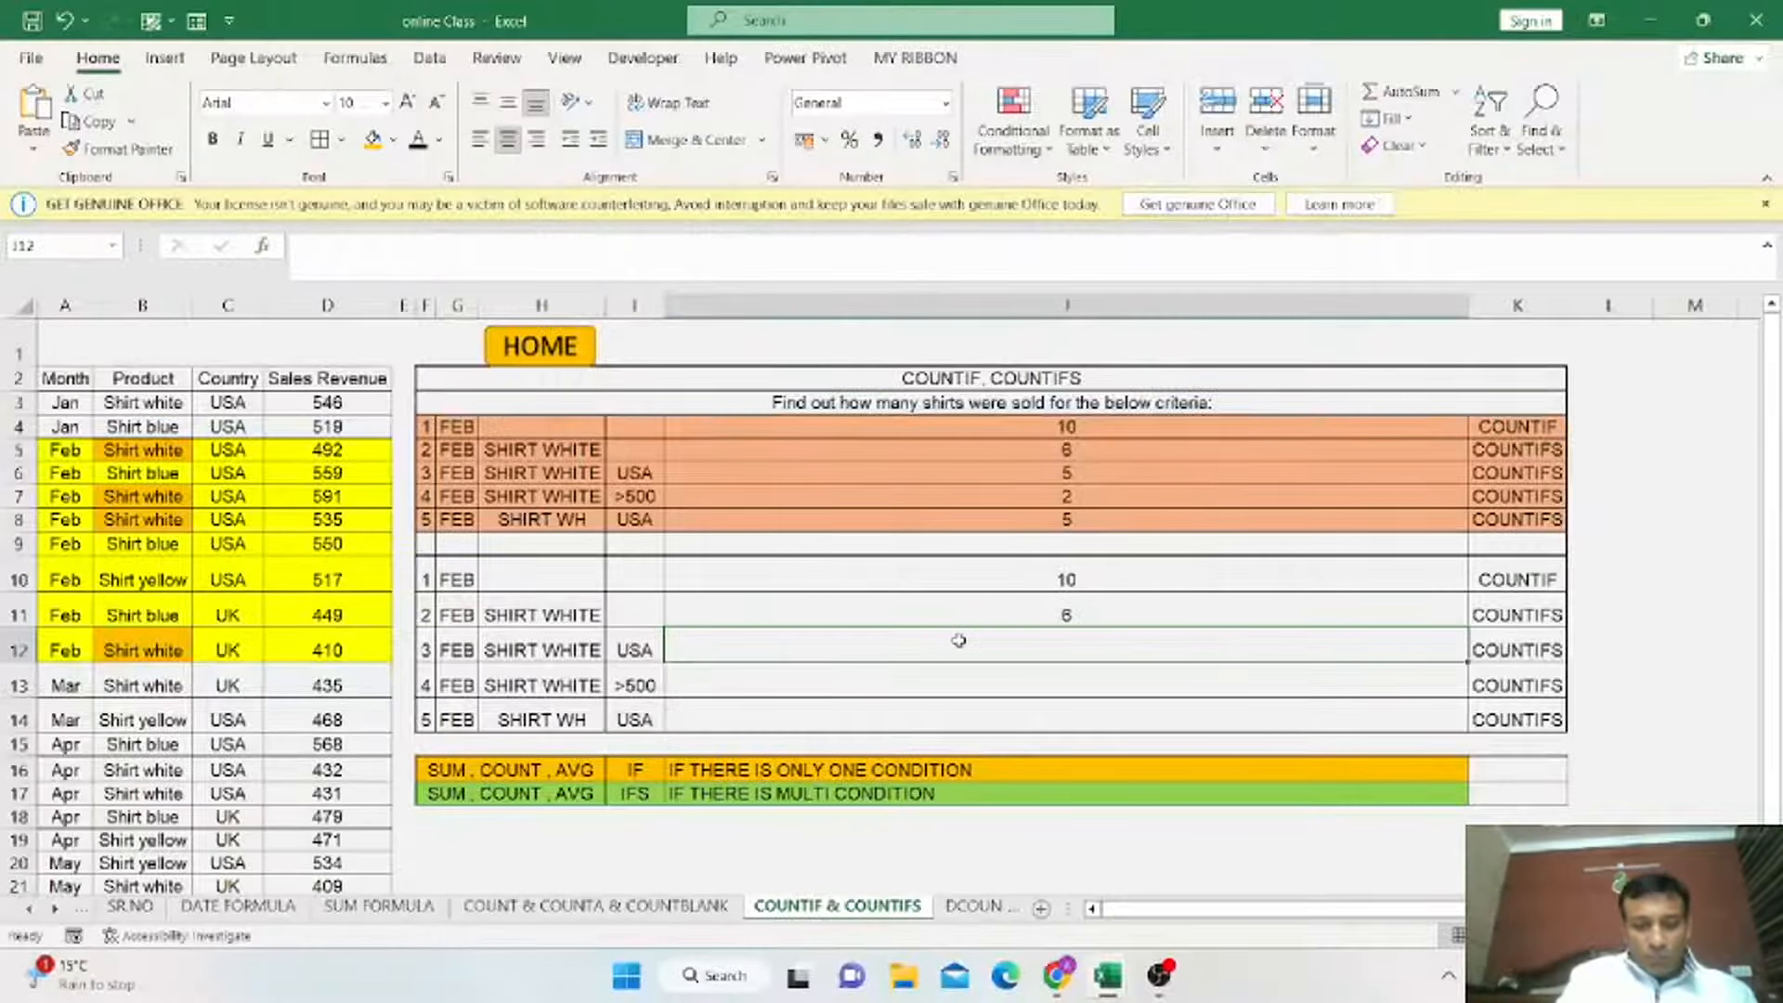
pyautogui.write('CO')
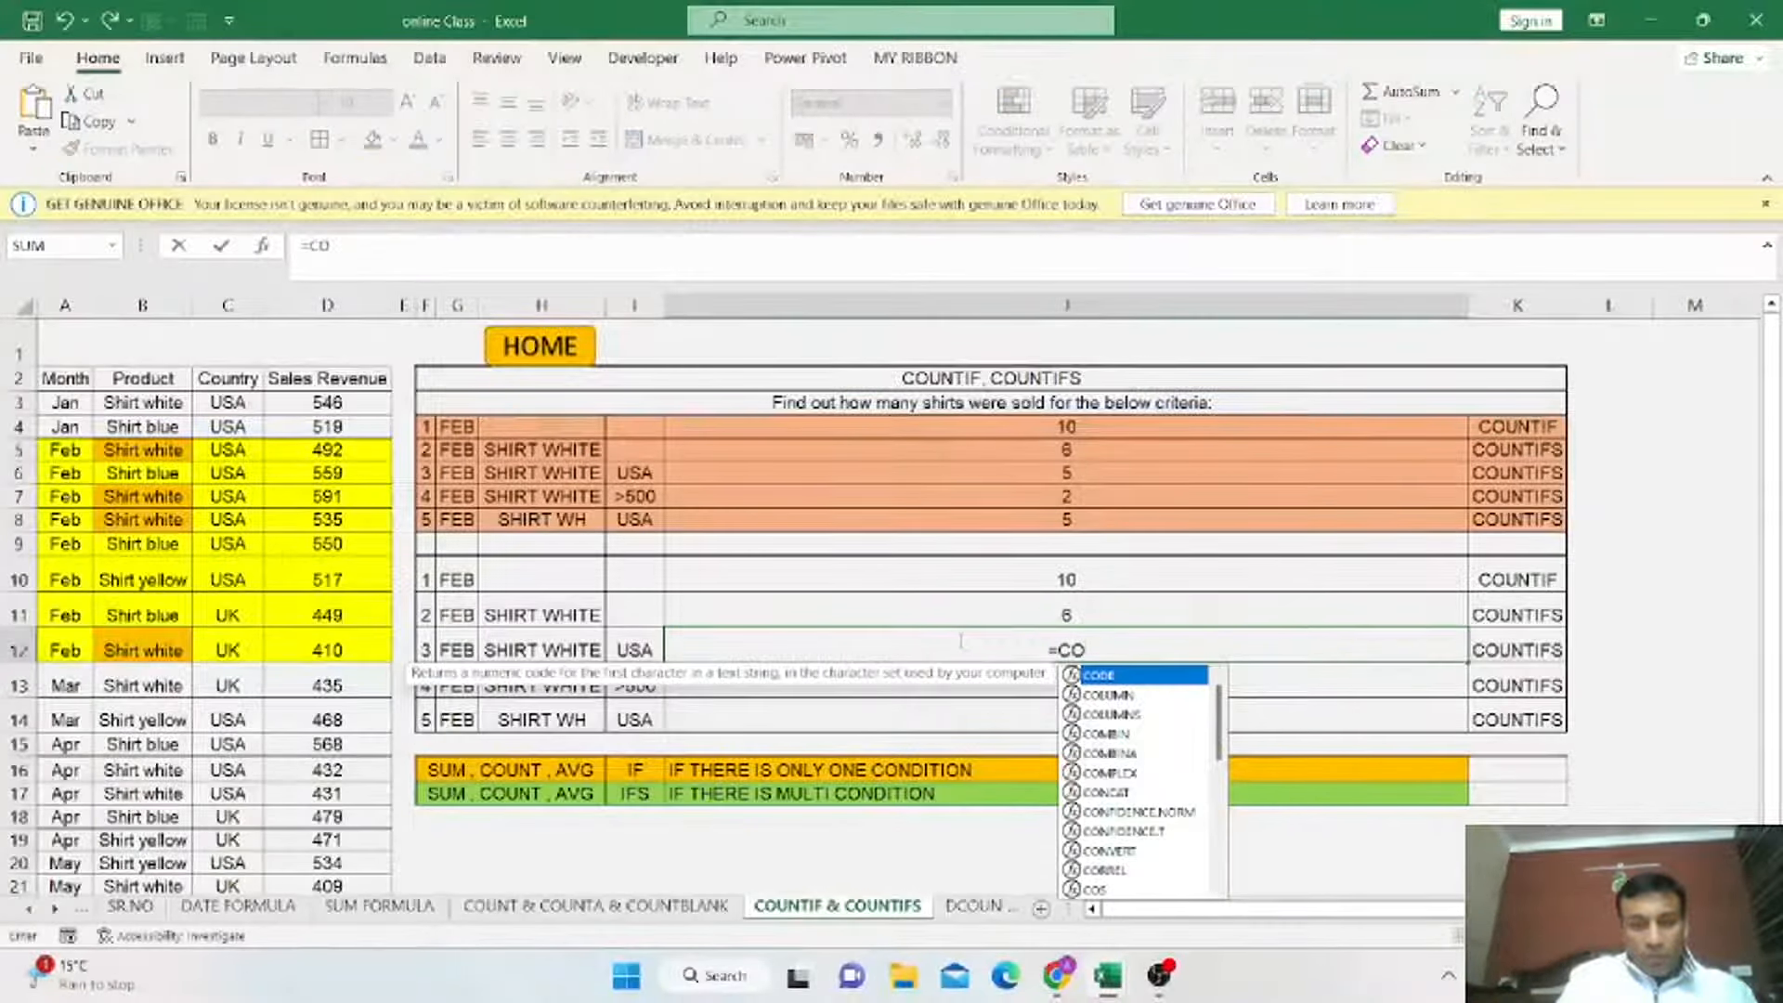
pyautogui.write('UN')
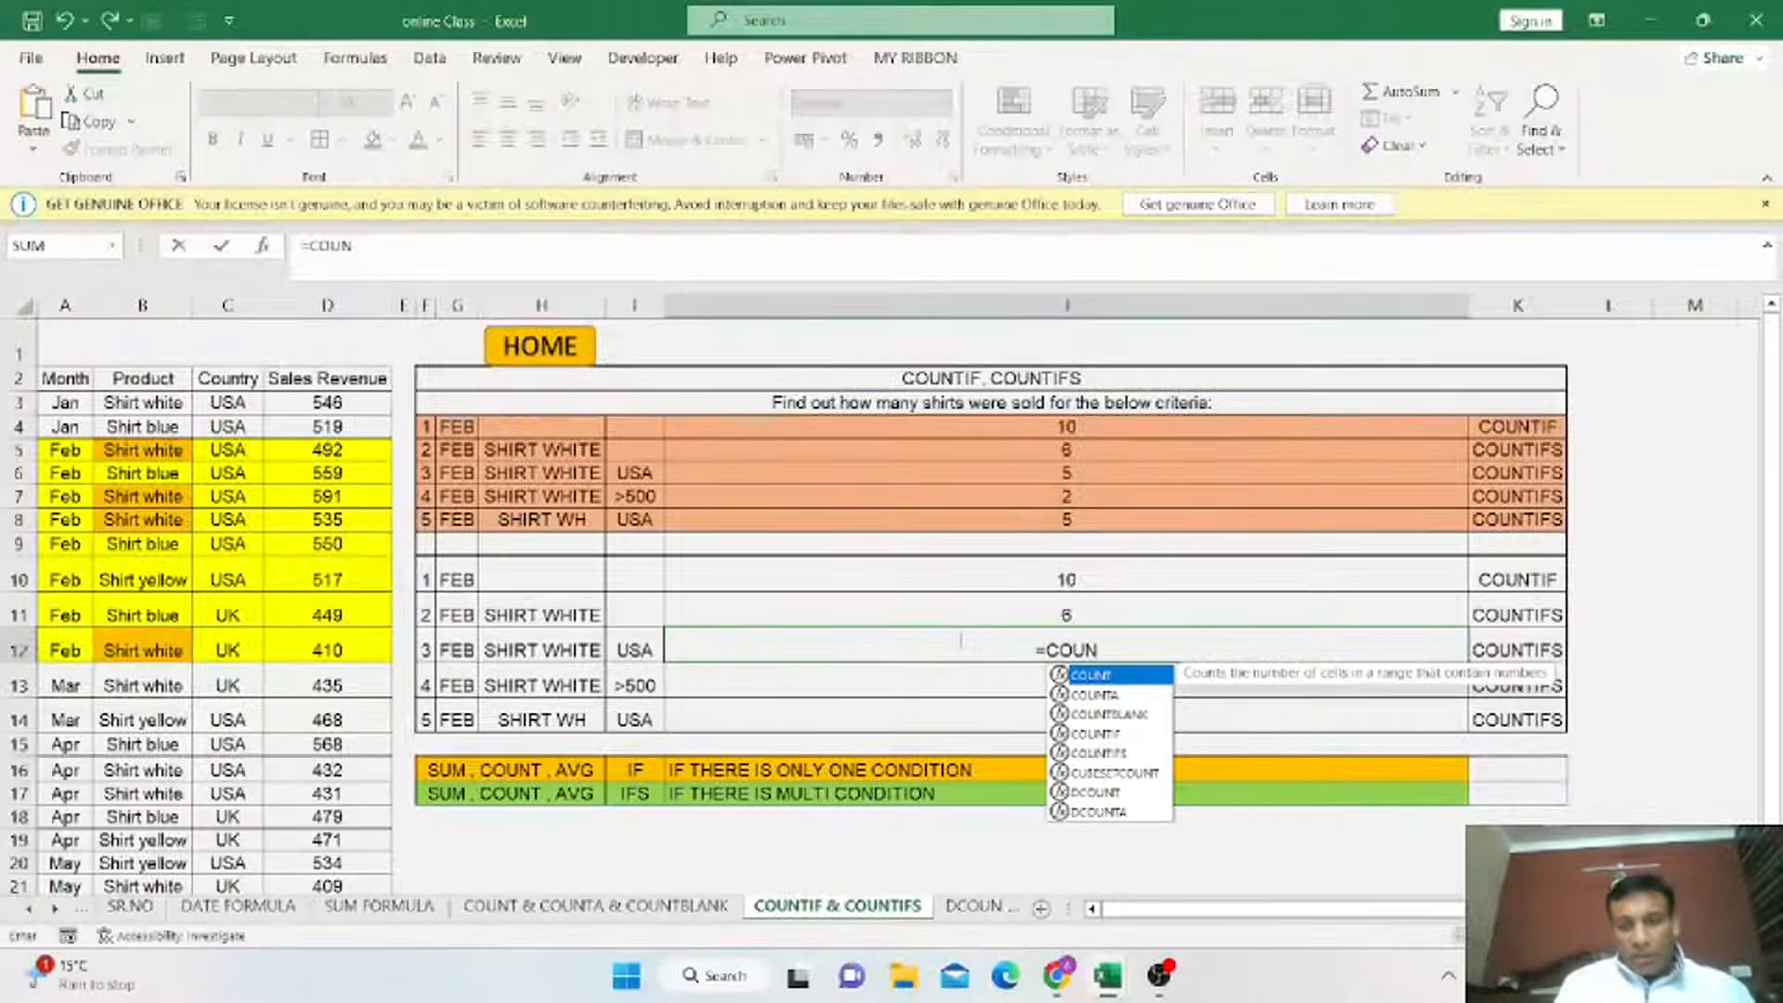
pyautogui.click(1103, 753)
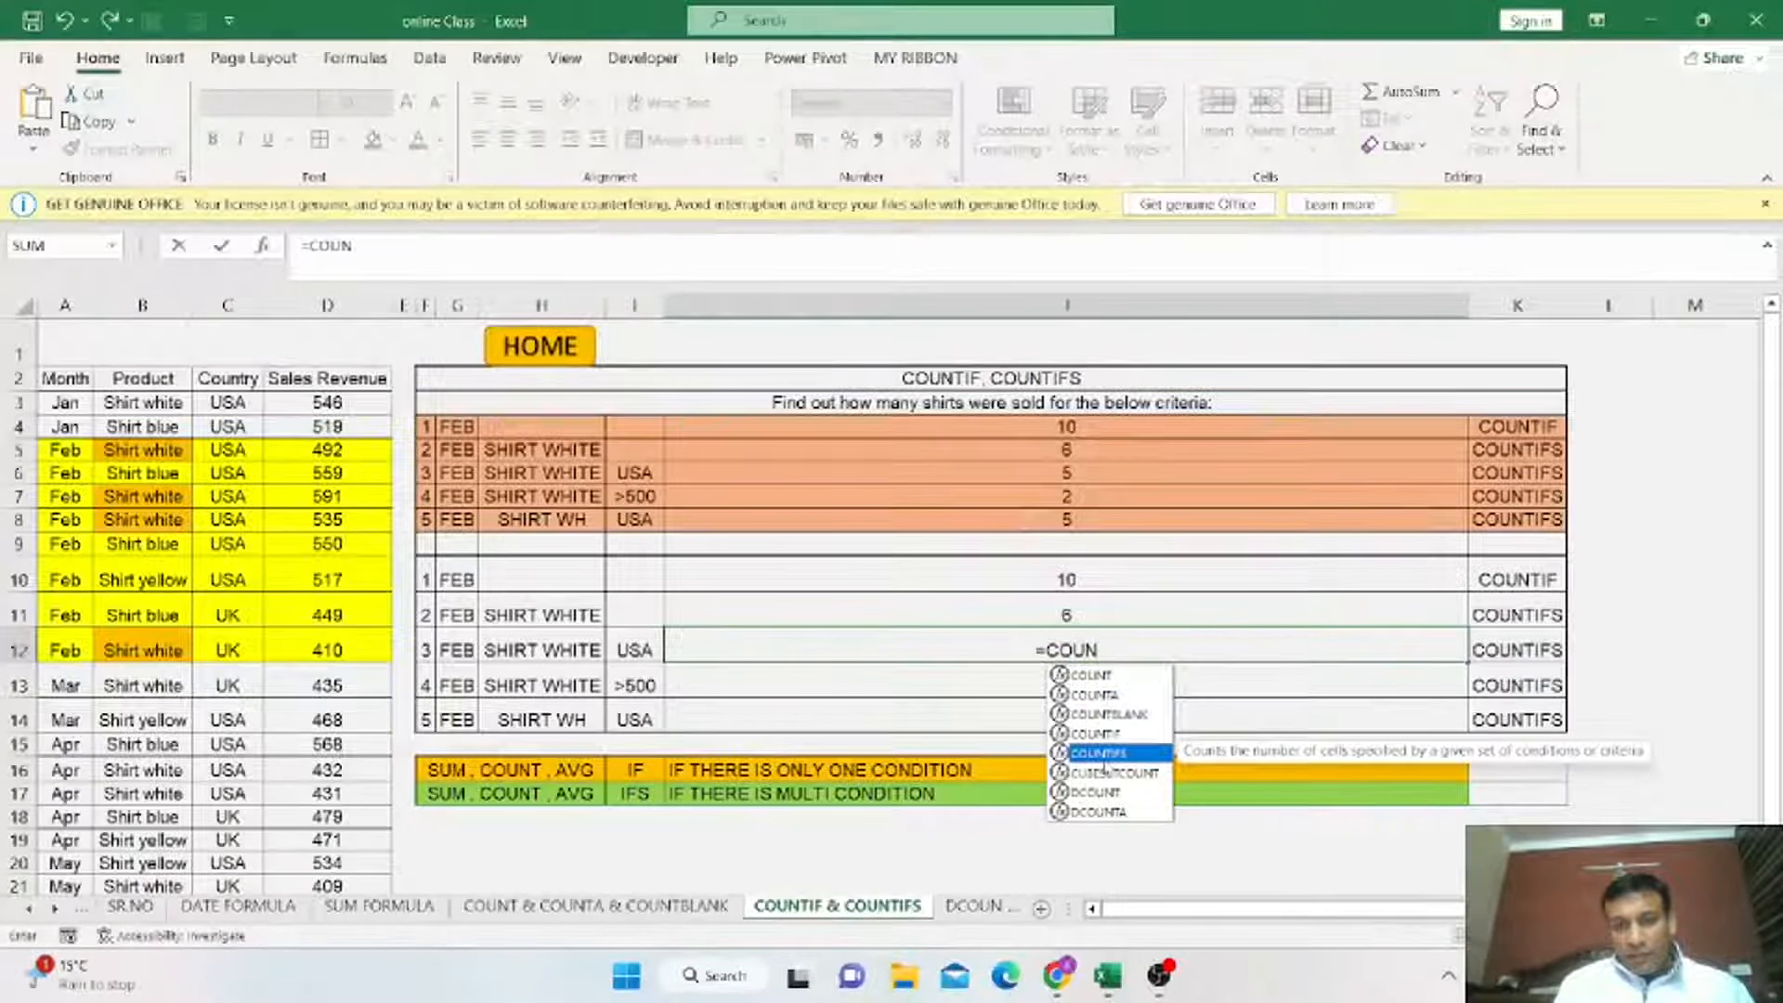
pyautogui.doubleClick(1104, 754)
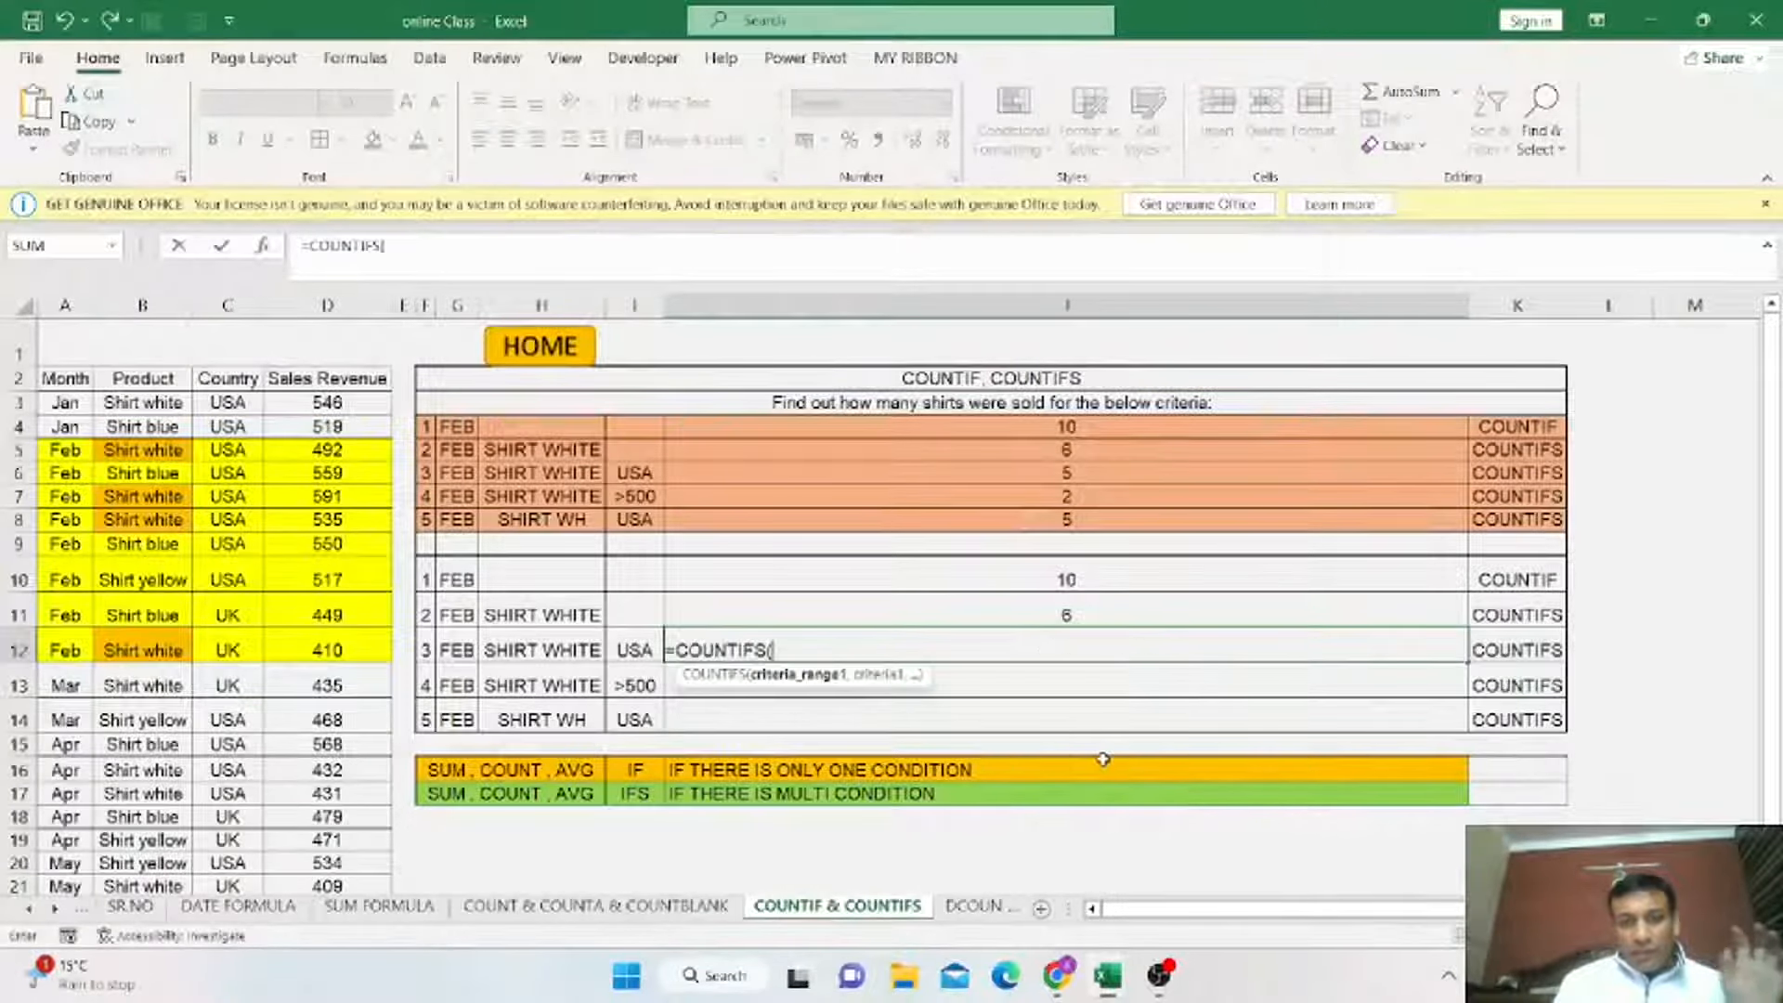
# Add the Month column with criteria G12 and the Product column with criteria H12 to the COUNTIFS formula.
pyautogui.click(82, 407)
pyautogui.moveTo(63, 520); pyautogui.dragTo(79, 794)
pyautogui.write(',')
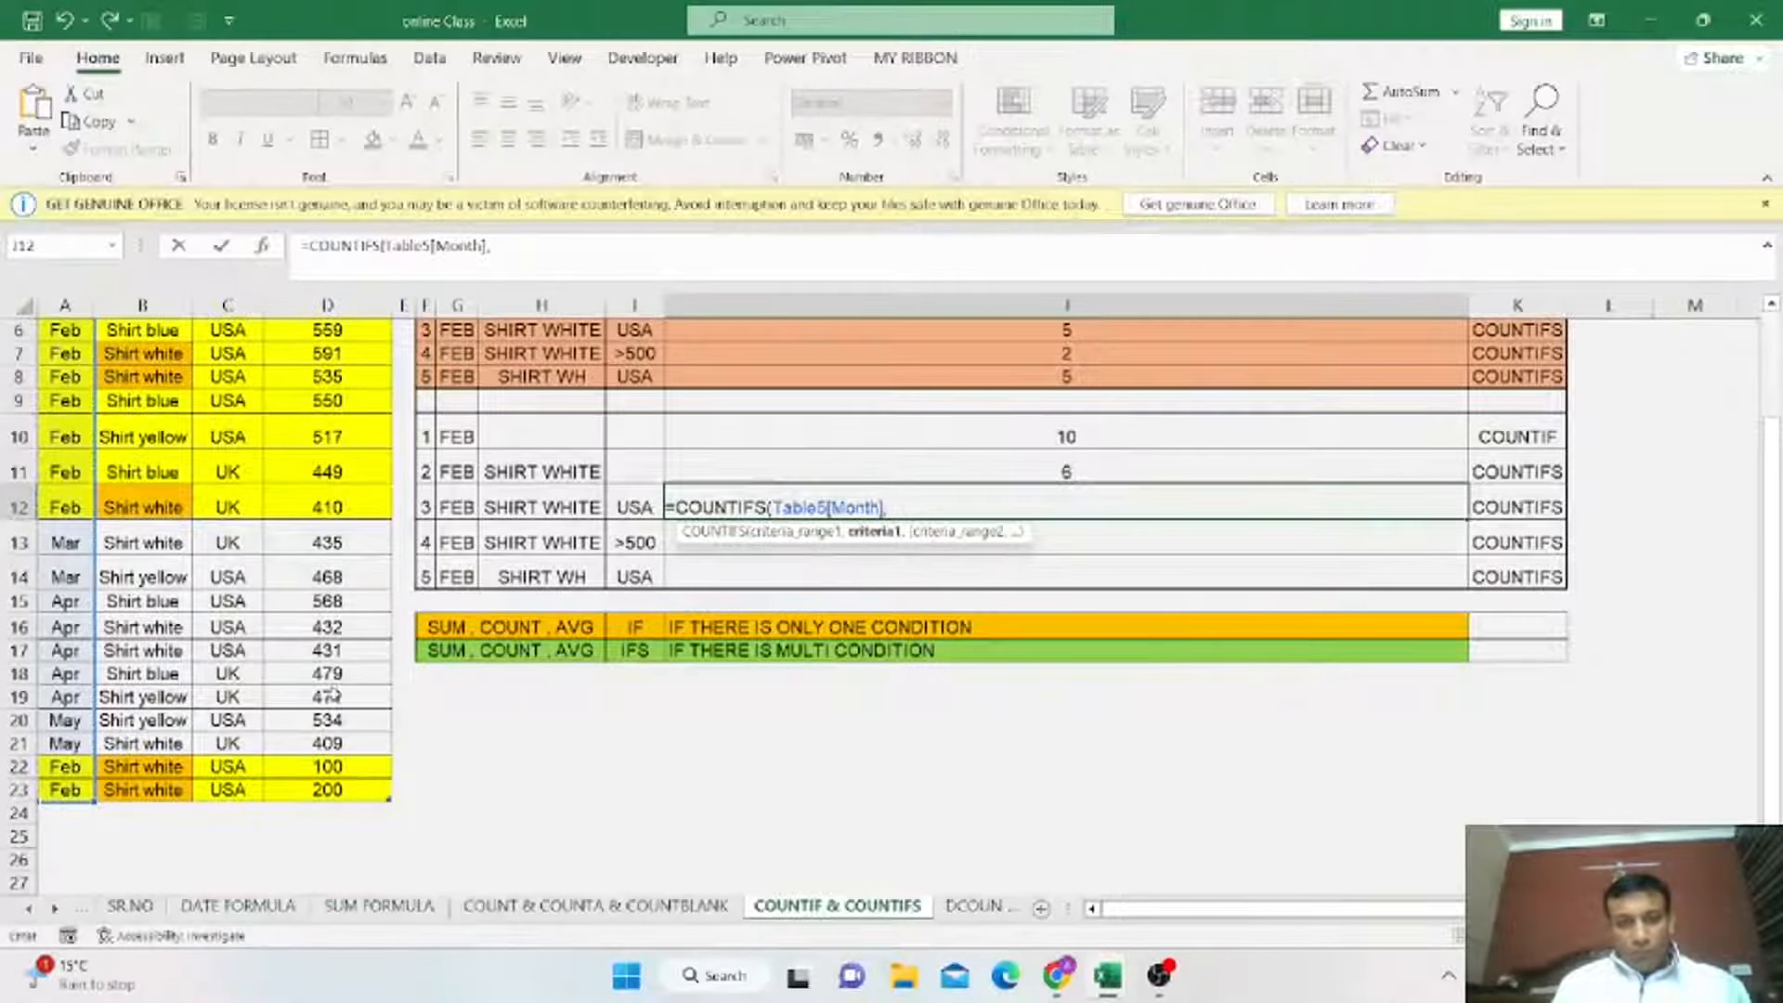
pyautogui.click(471, 503)
pyautogui.write(',')
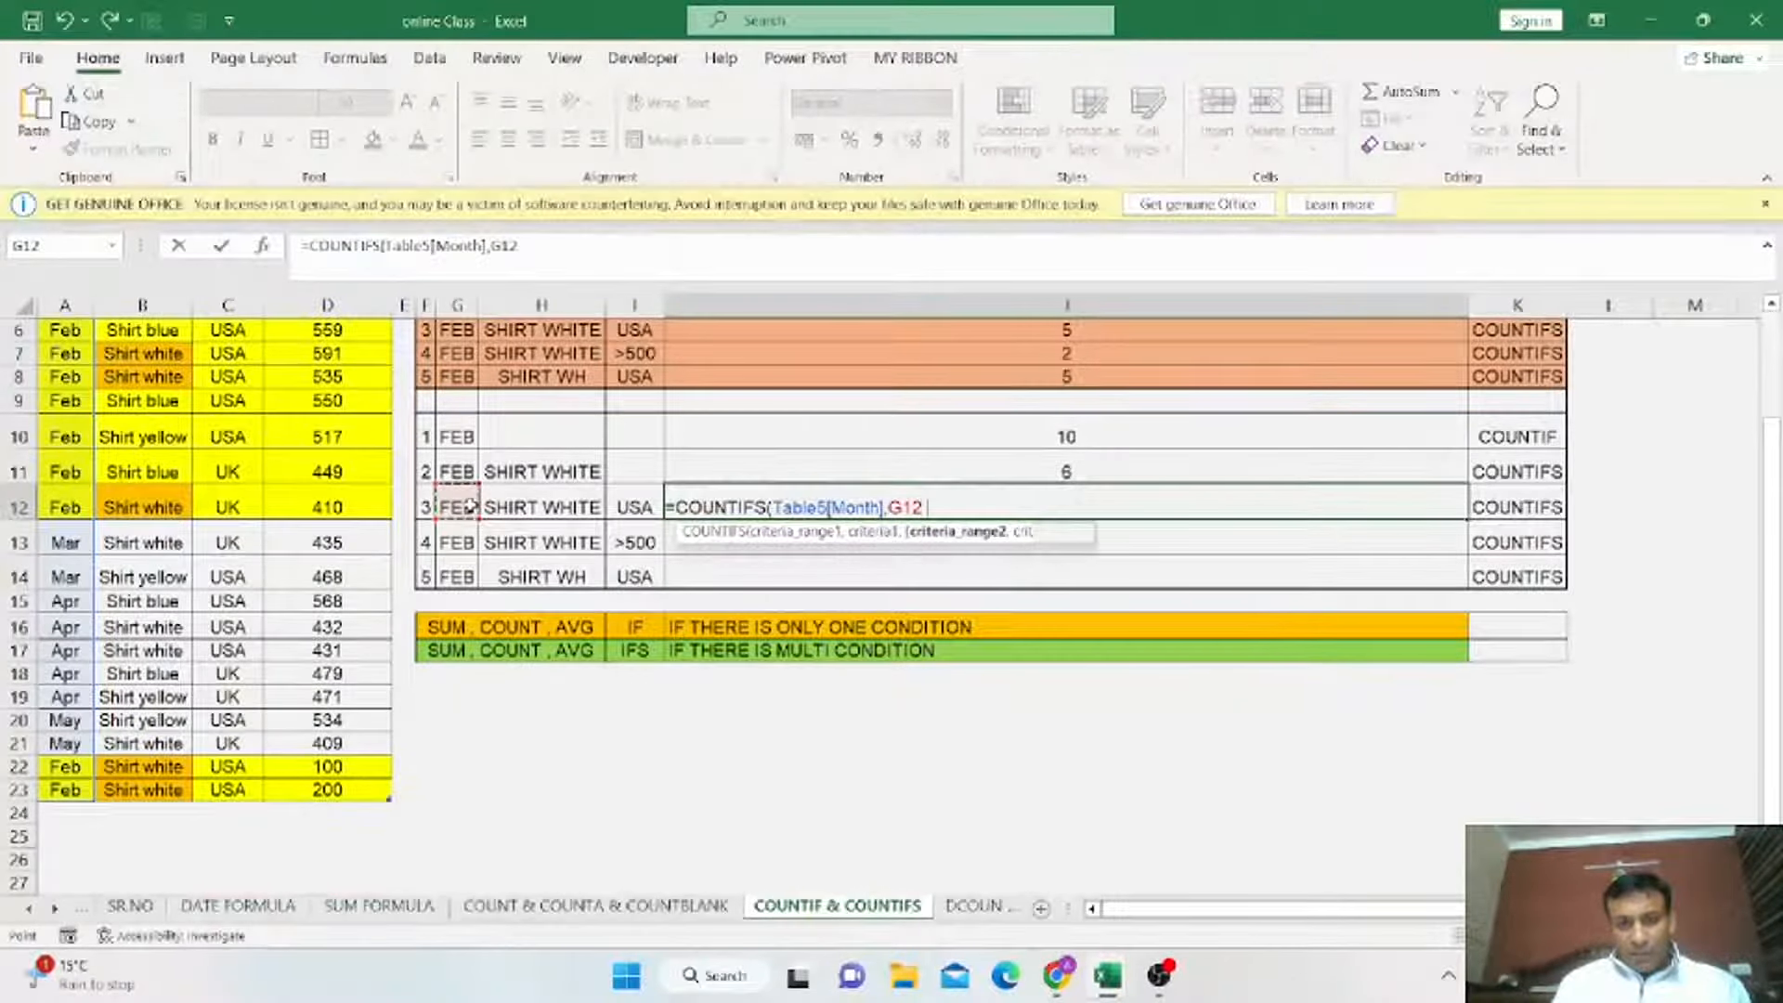
pyautogui.scroll(2, 172, 483)
pyautogui.moveTo(146, 402); pyautogui.dragTo(165, 841)
pyautogui.write(',')
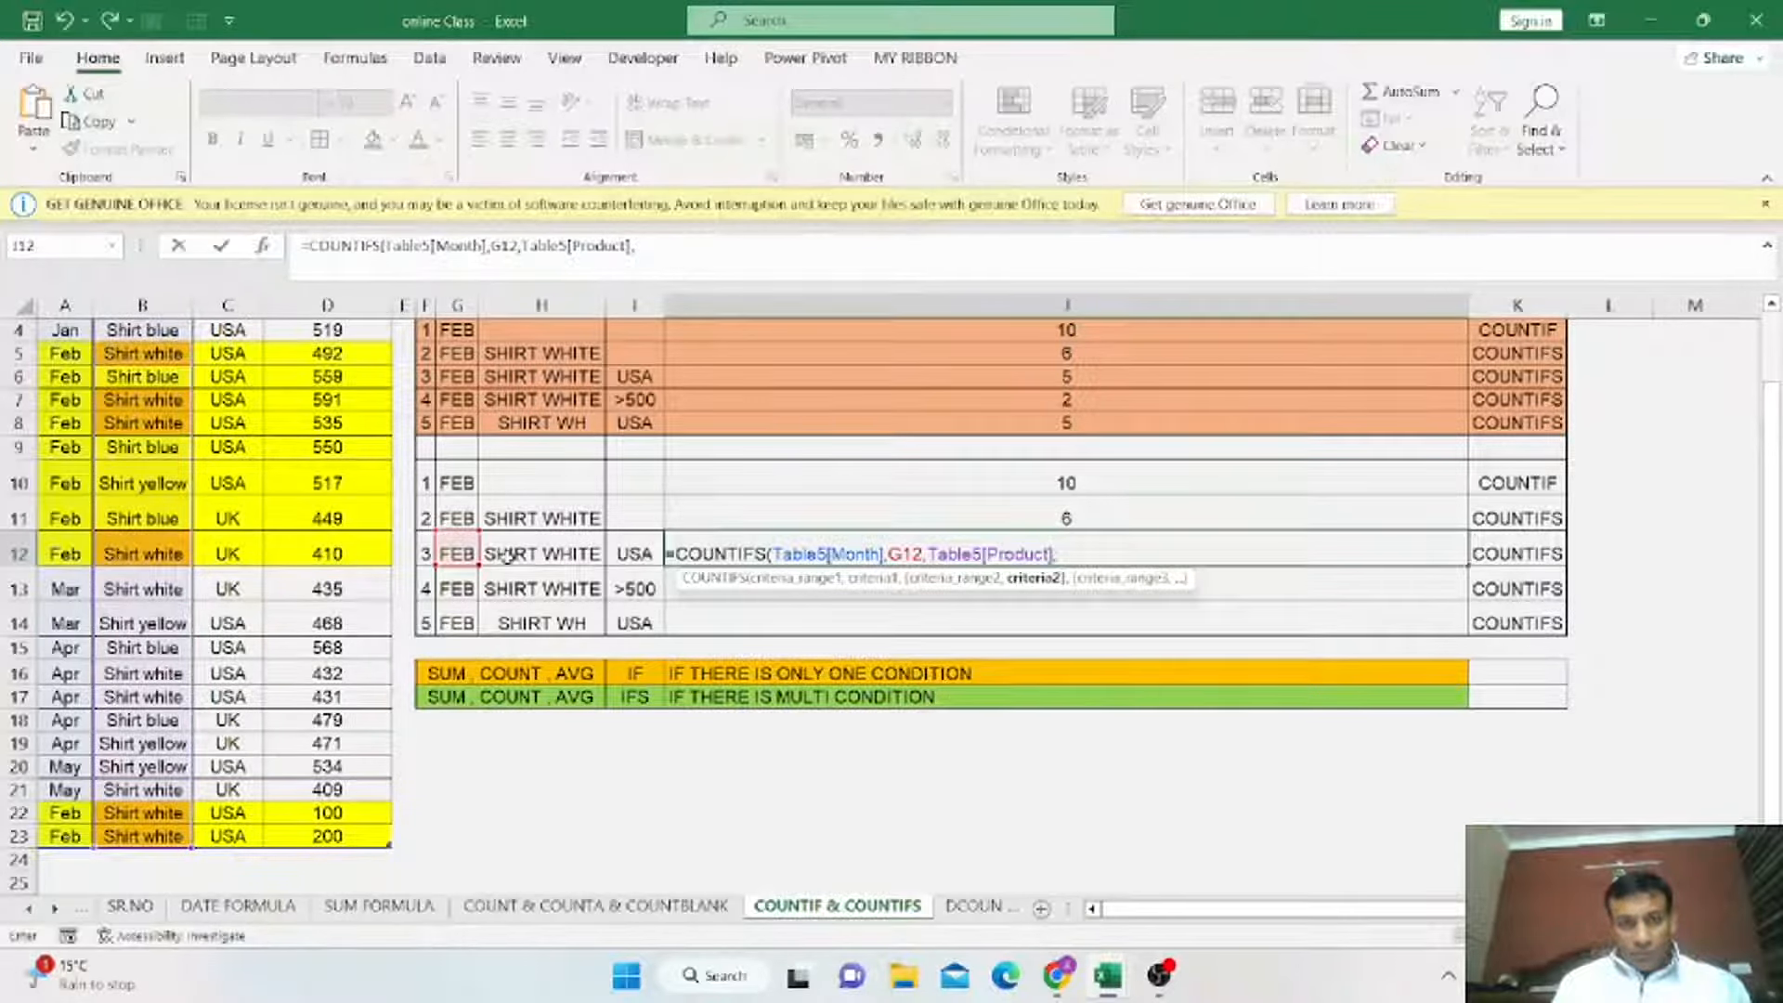
pyautogui.click(508, 555)
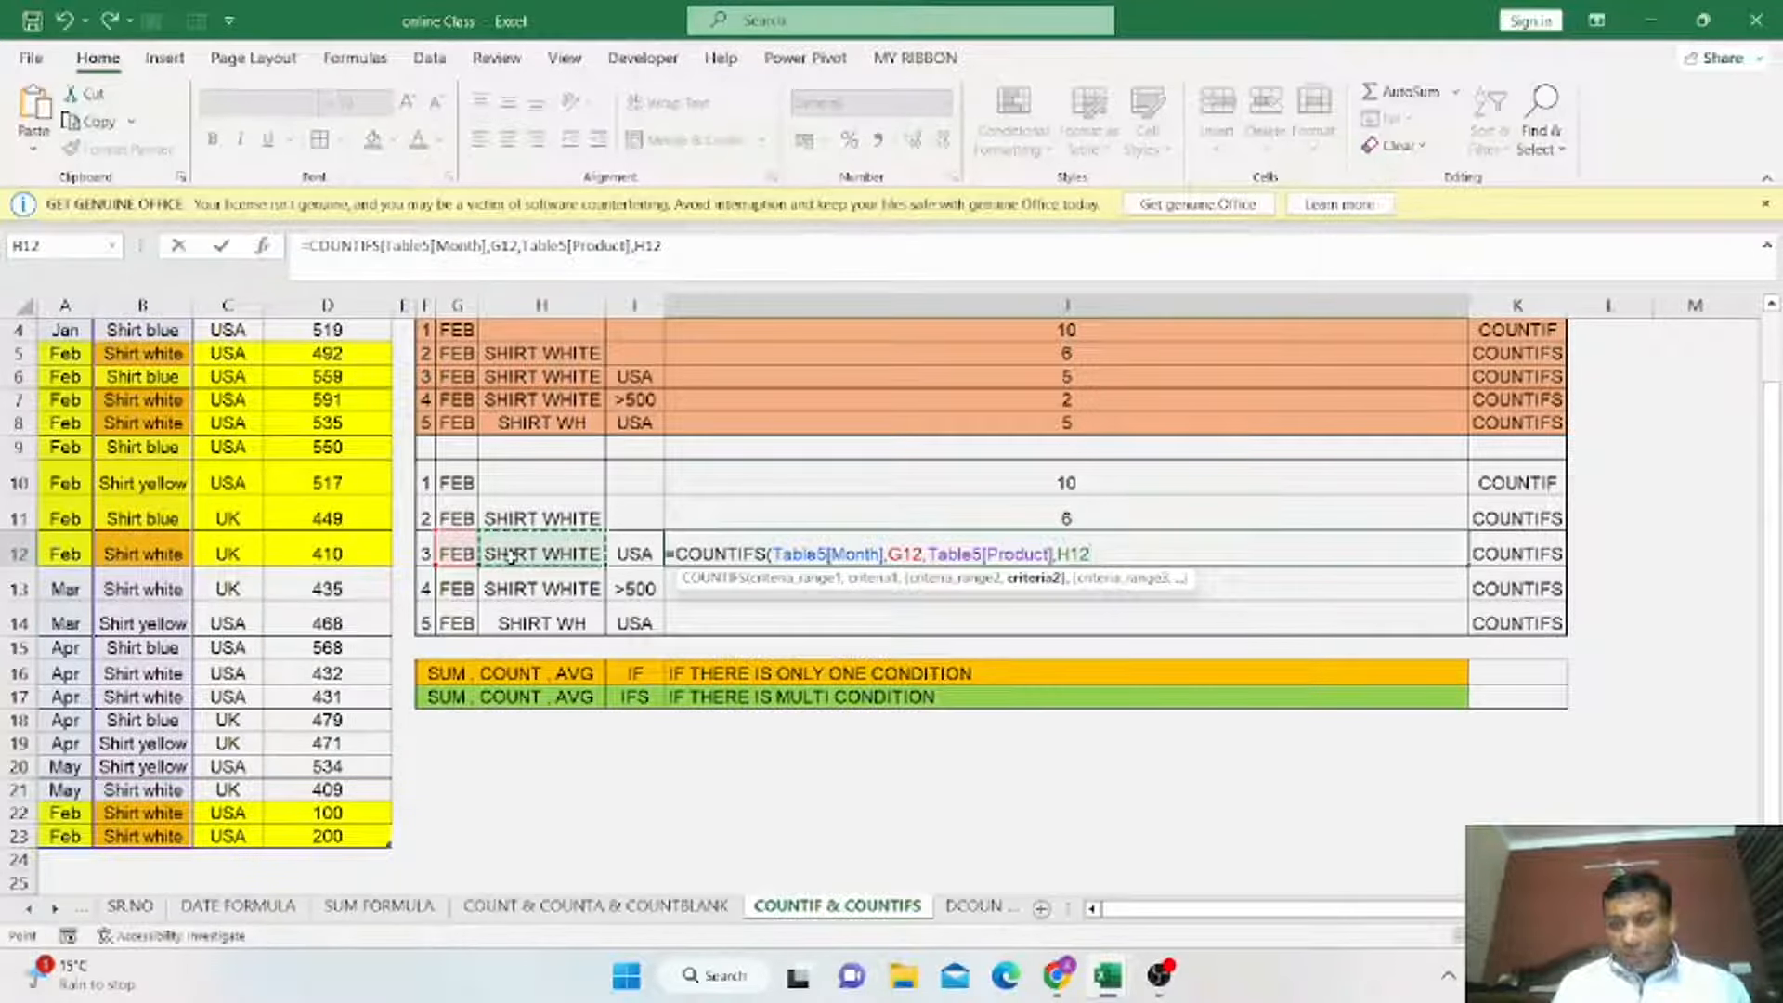
pyautogui.write(',')
# Add the Country column with criteria I12, close and enter the formula, and compare it with the reference COUNTIFS in J6.
pyautogui.scroll(1, 227, 401)
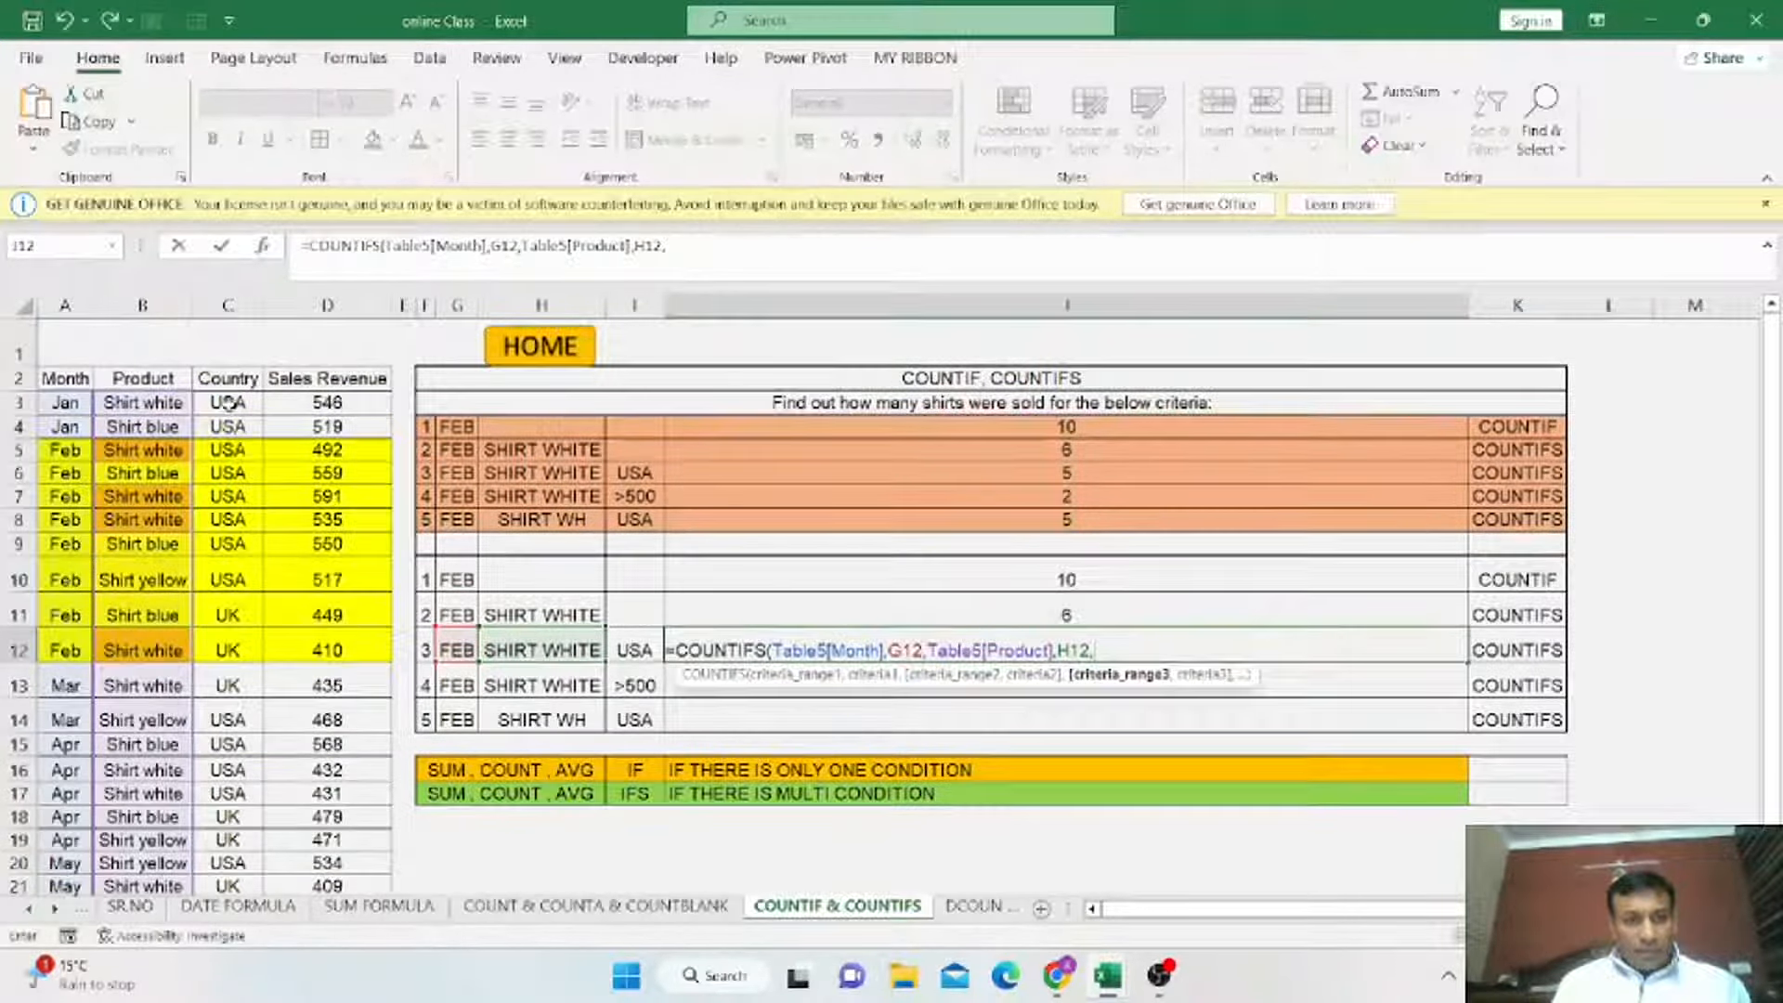
pyautogui.moveTo(228, 402); pyautogui.dragTo(244, 925)
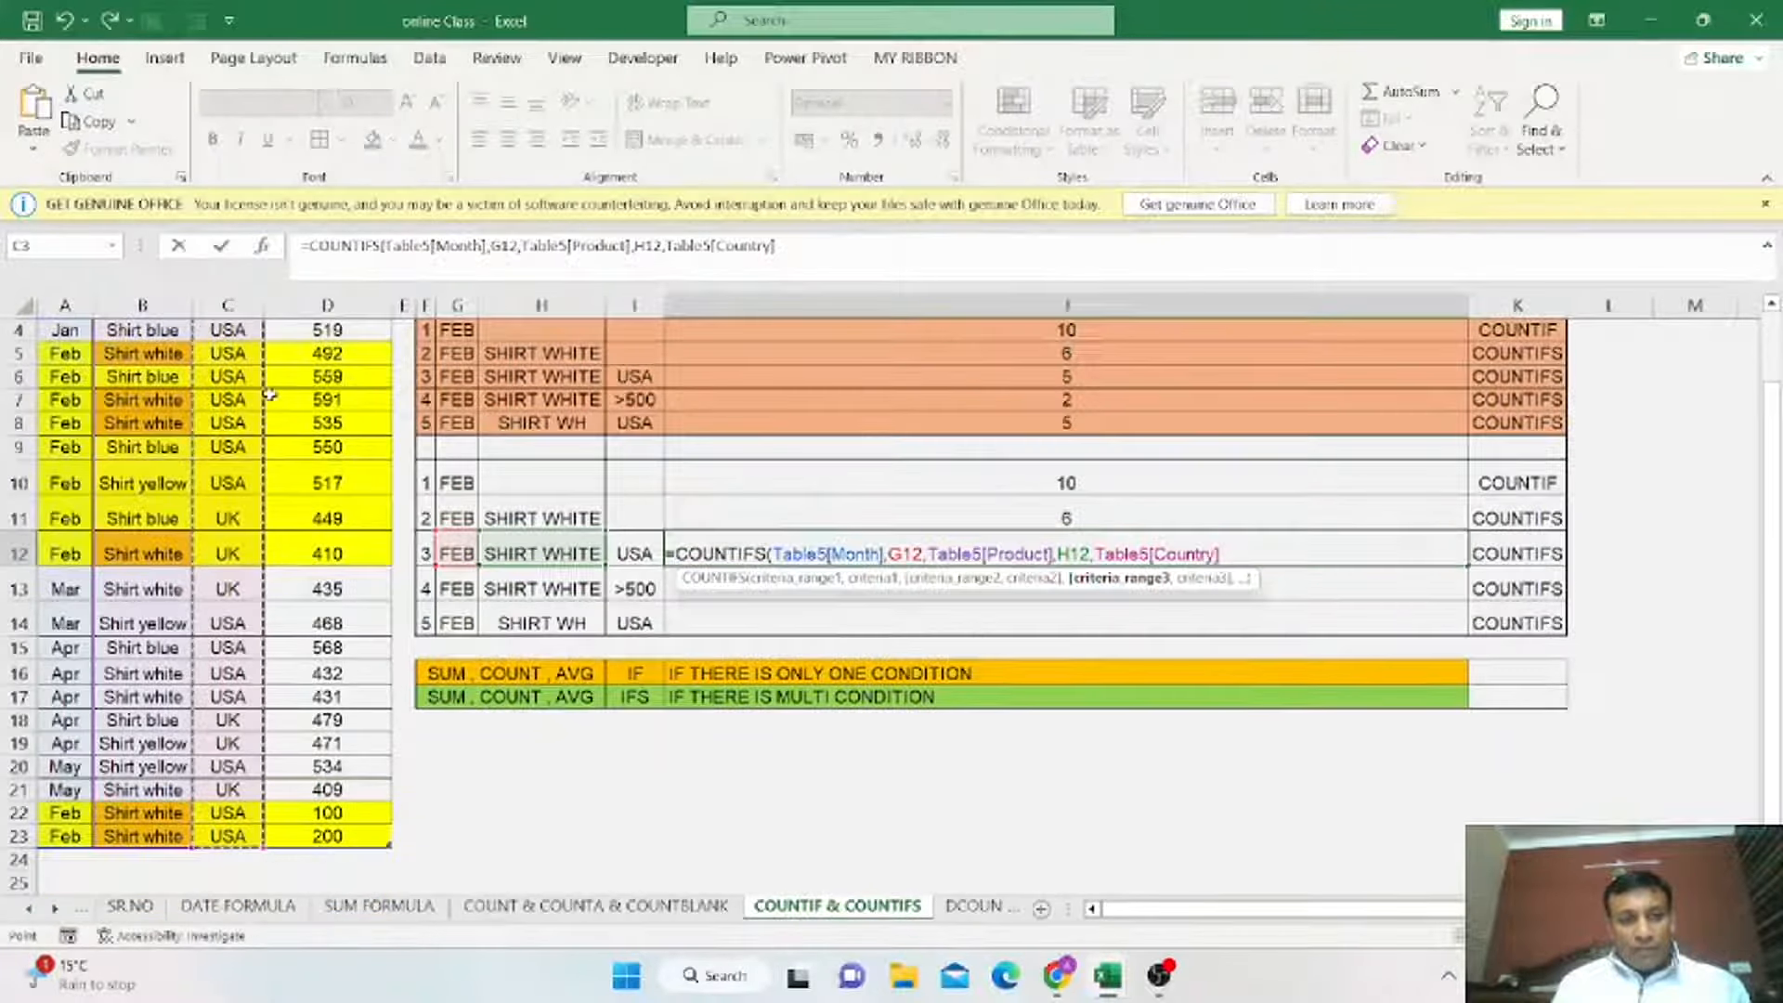
pyautogui.write(',')
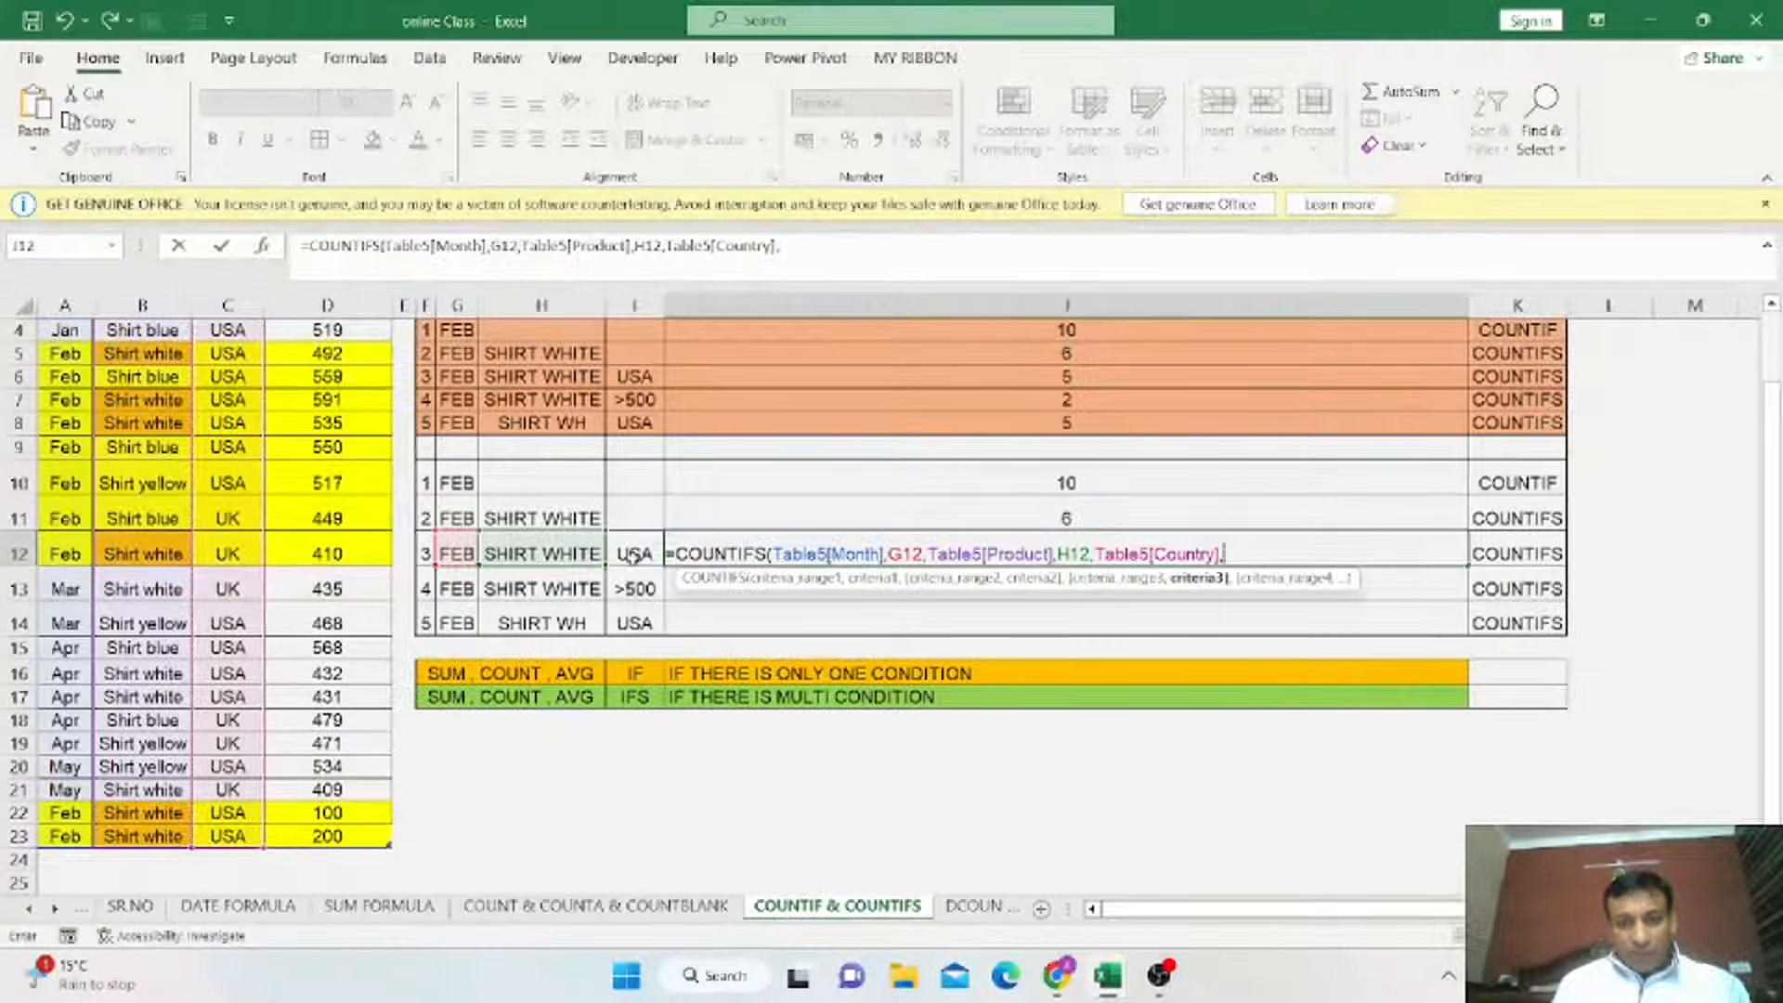
pyautogui.click(634, 554)
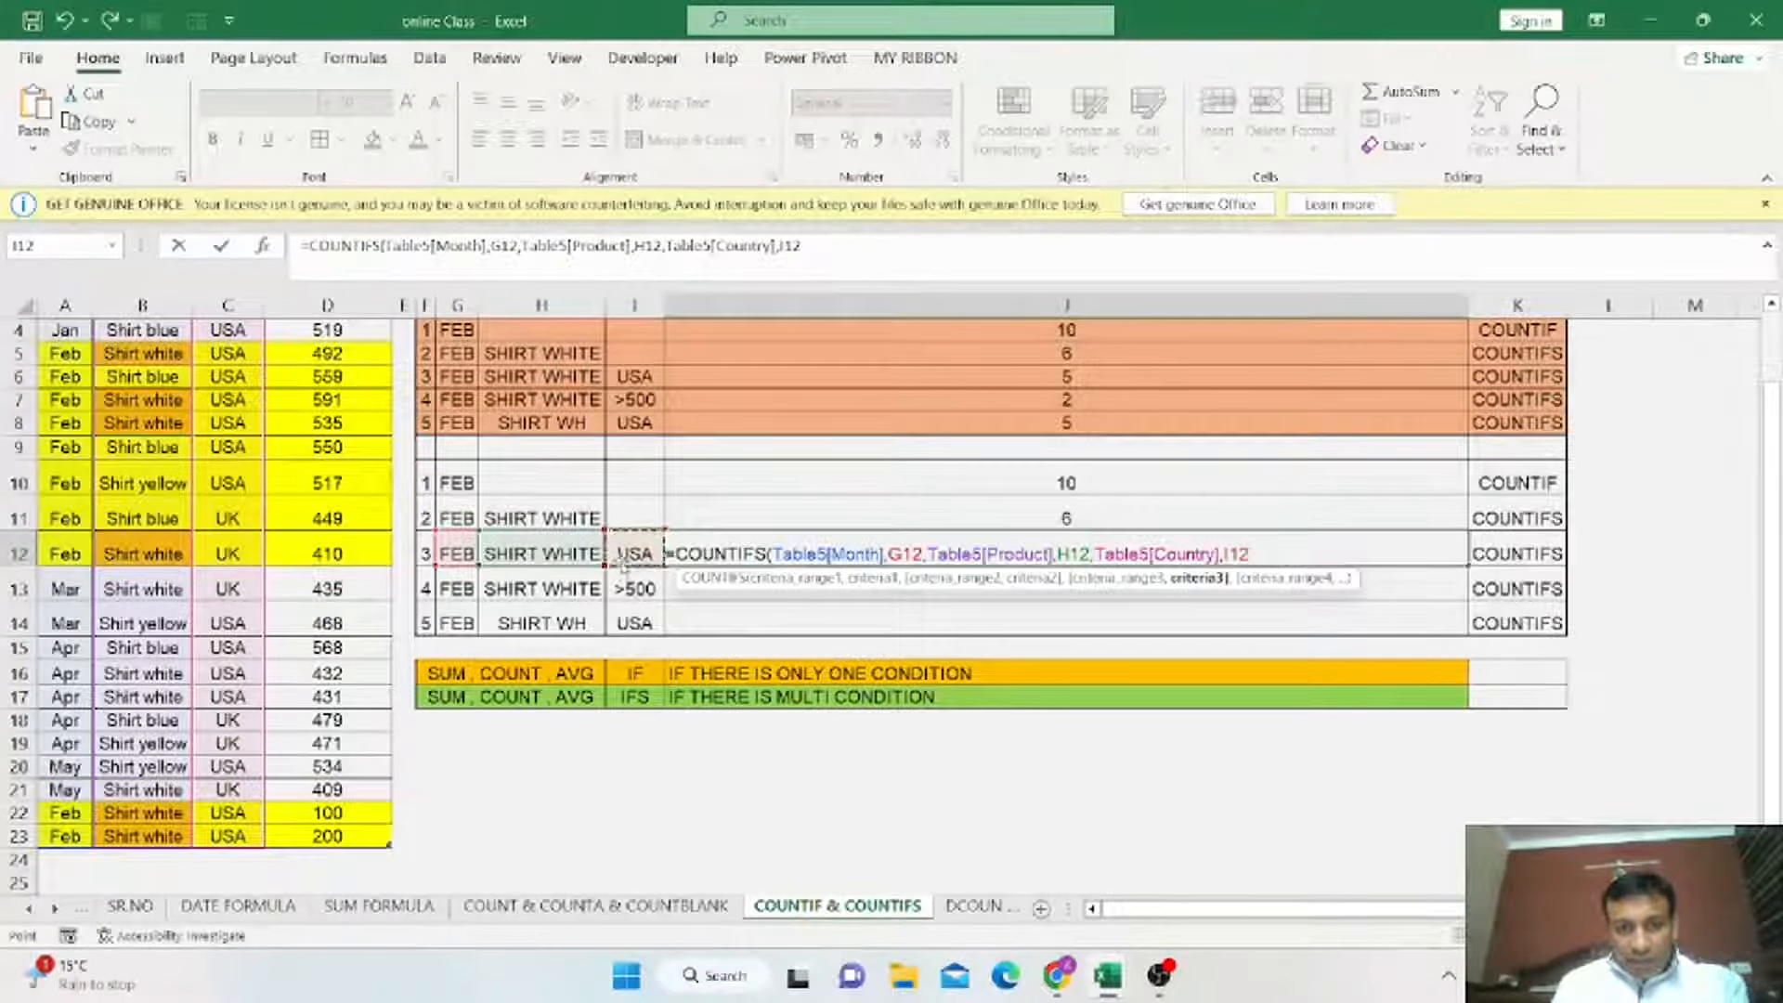
pyautogui.write(')')
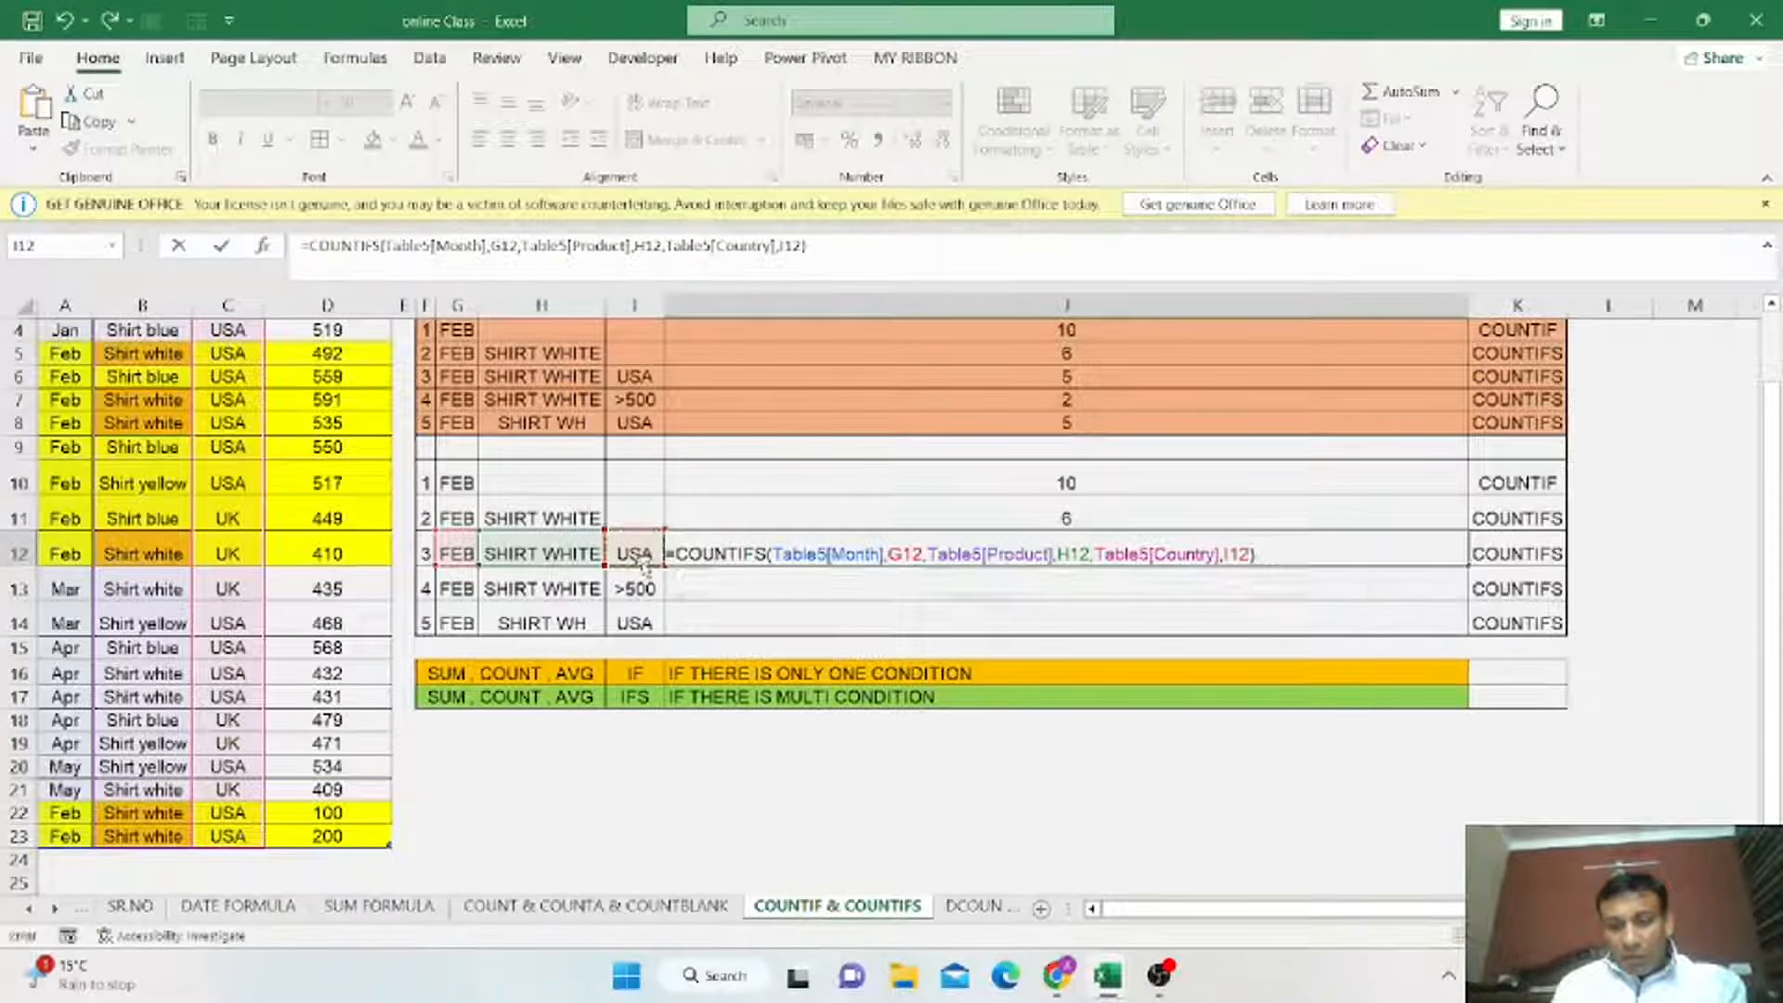
pyautogui.press('Return')
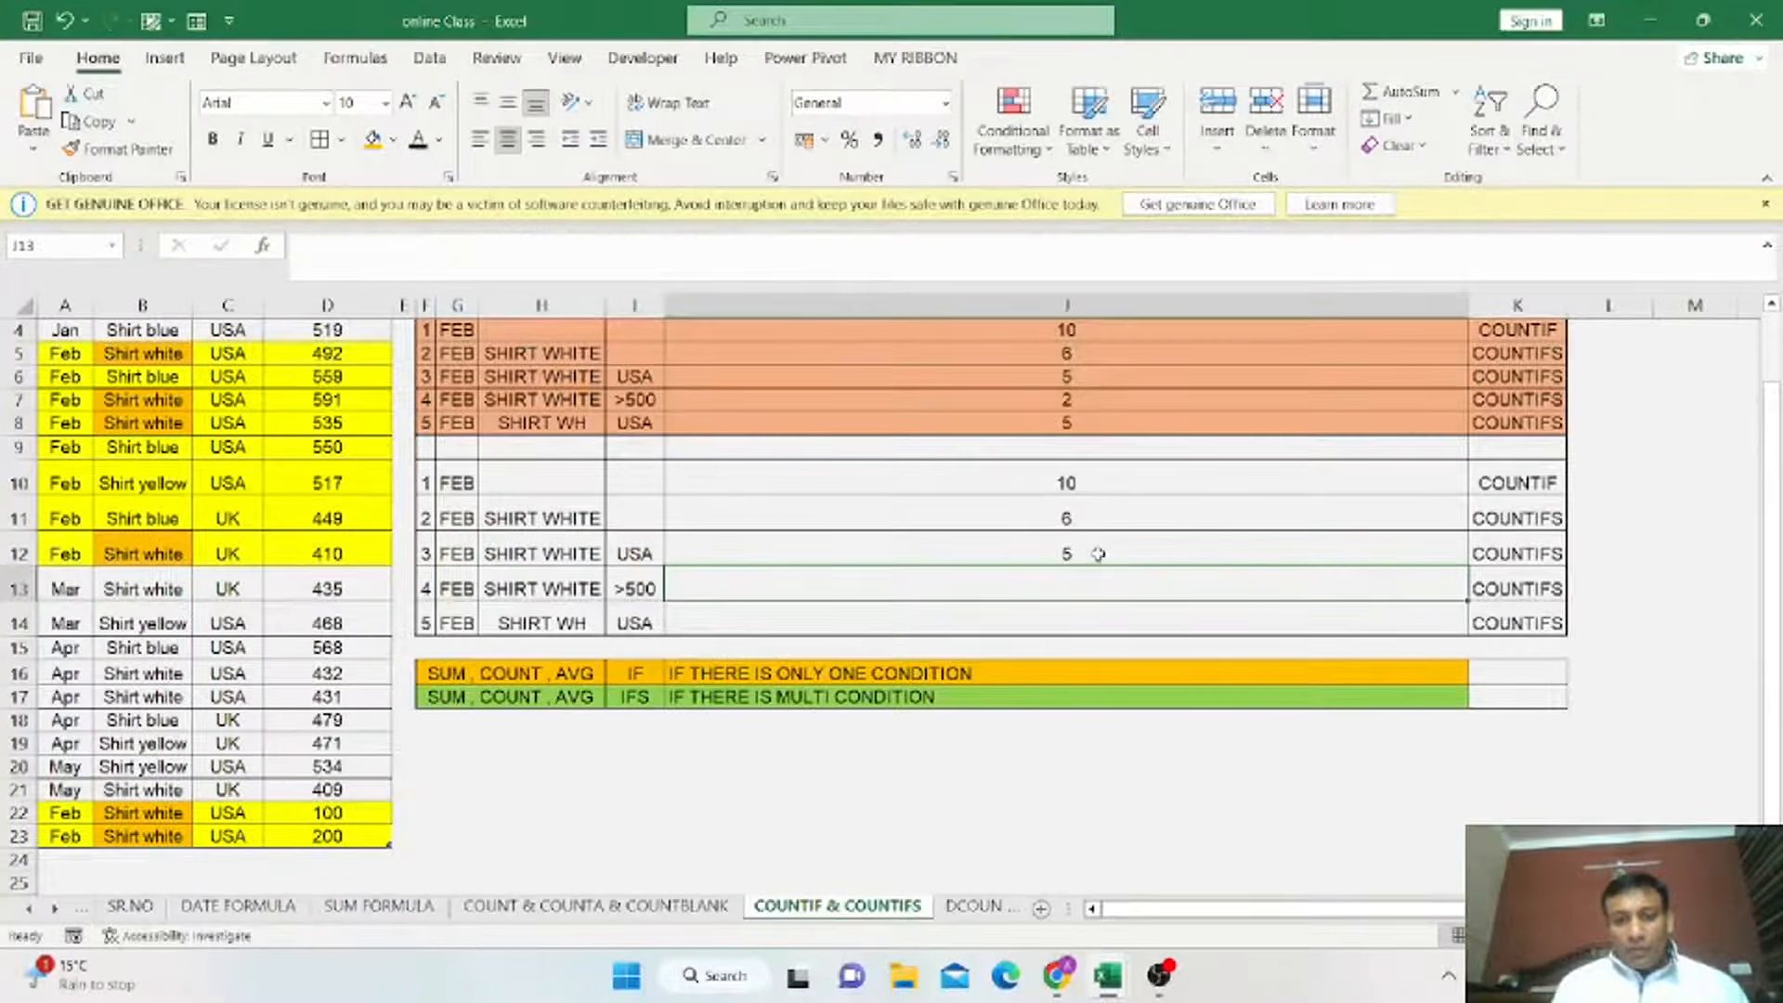
pyautogui.click(1085, 374)
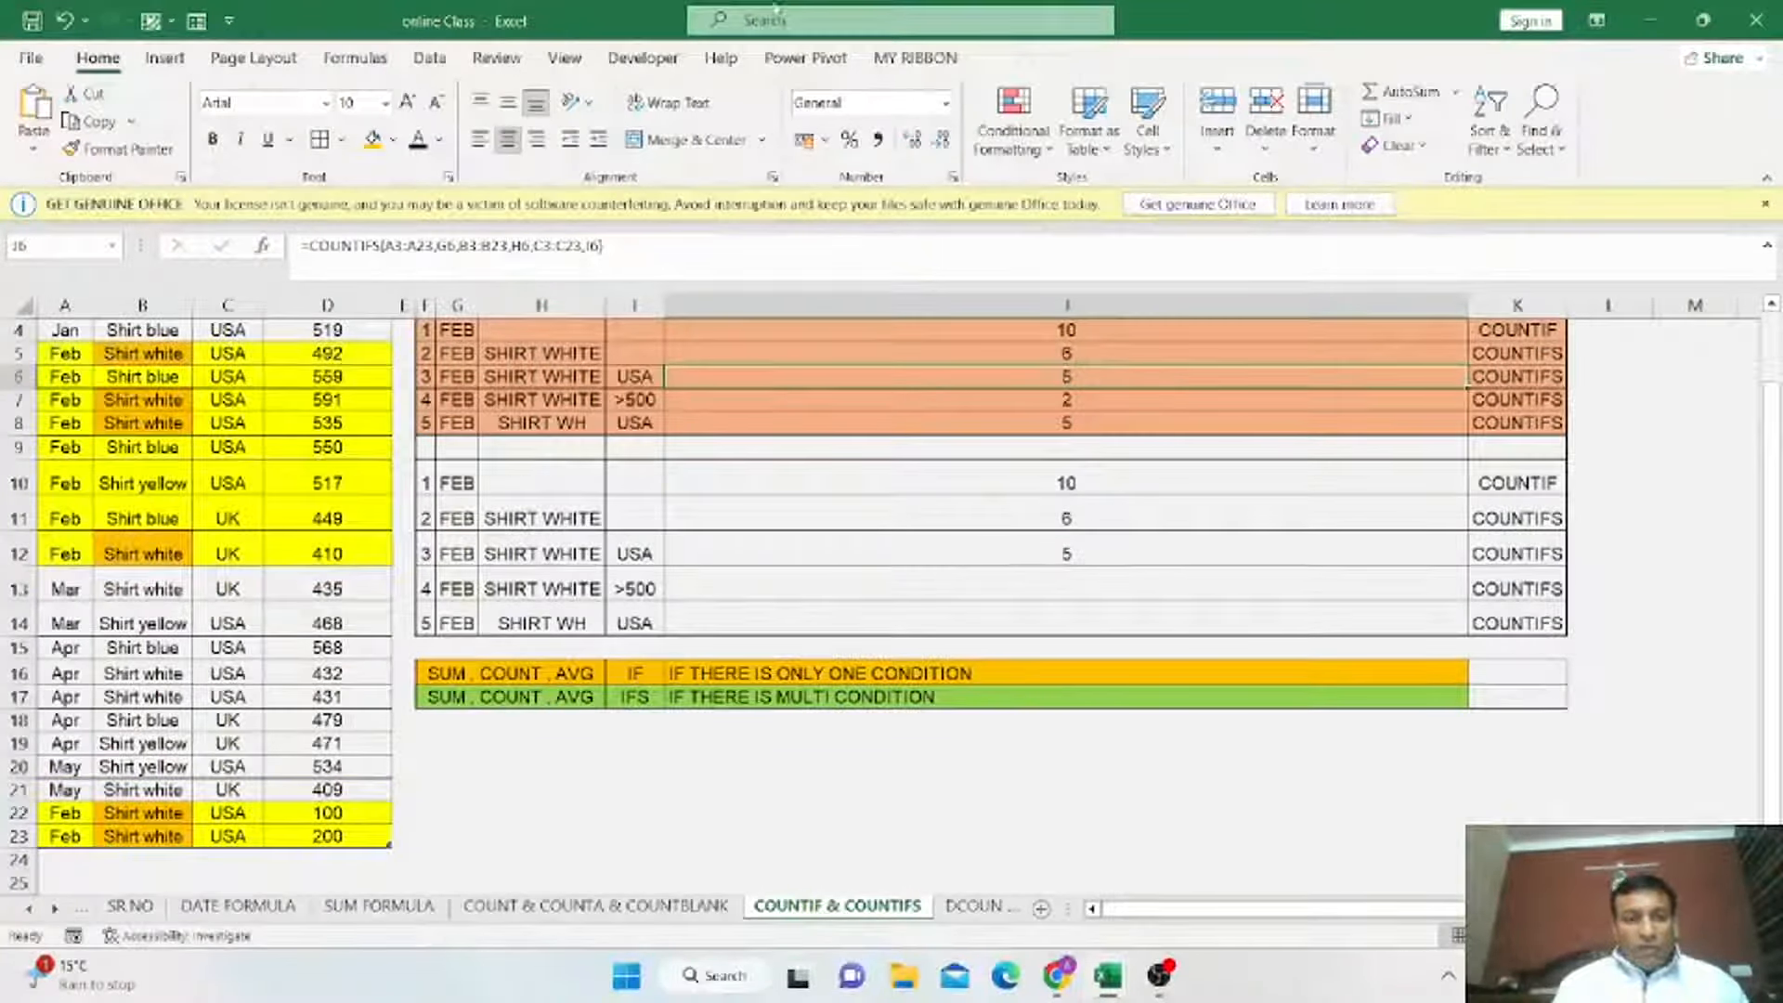
pyautogui.moveTo(461, 554); pyautogui.dragTo(632, 556)
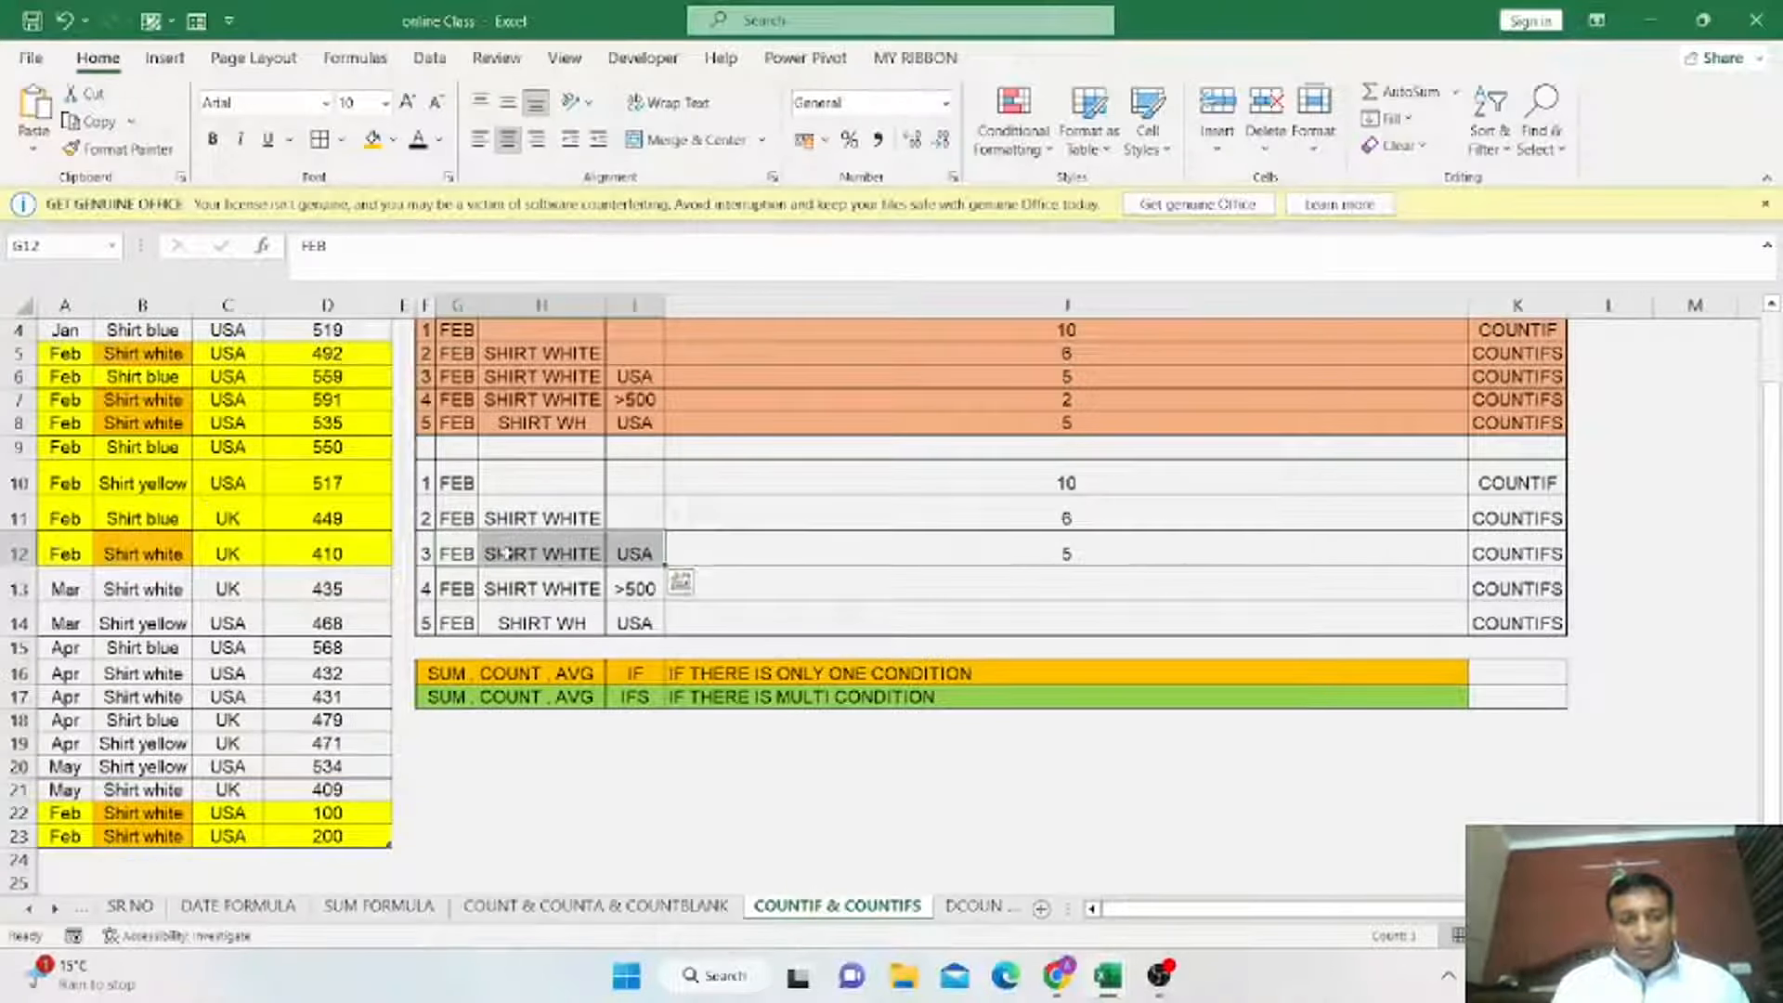
# Start a COUNTIFS formula in the FEB / SHIRT WHITE / >500 result cell J13 with the Month column as the first range.
pyautogui.click(1085, 582)
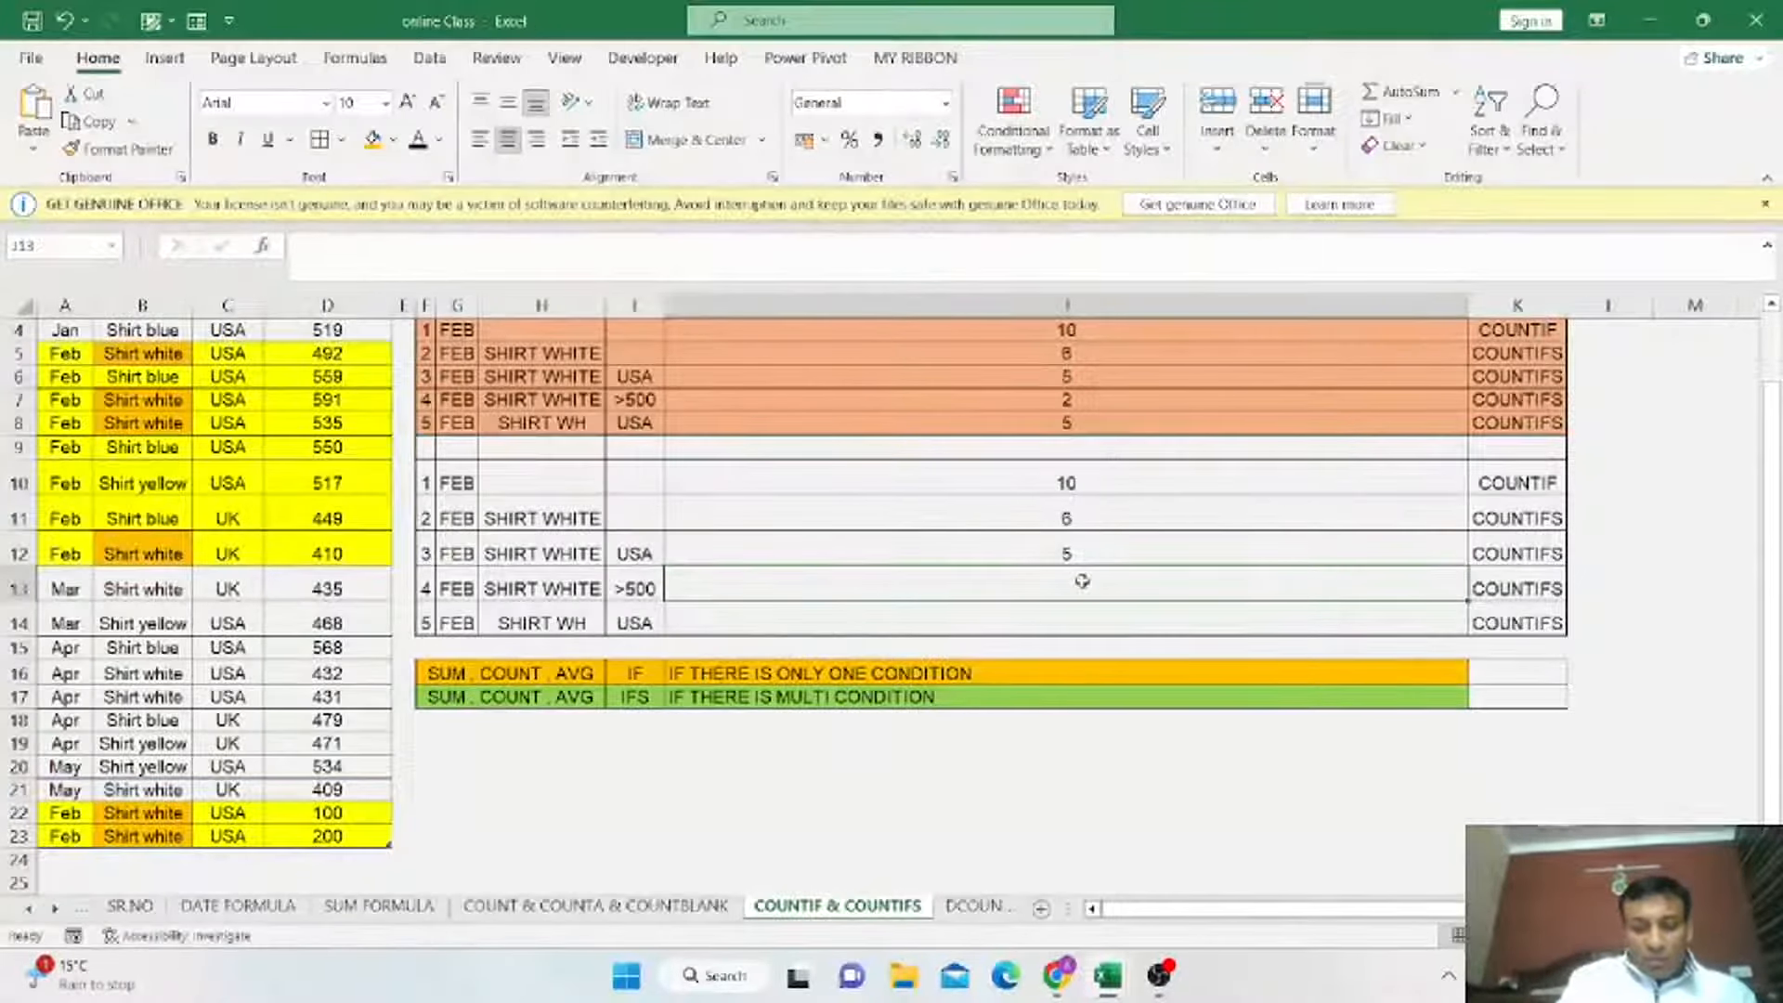
pyautogui.write('=COUNTIF')
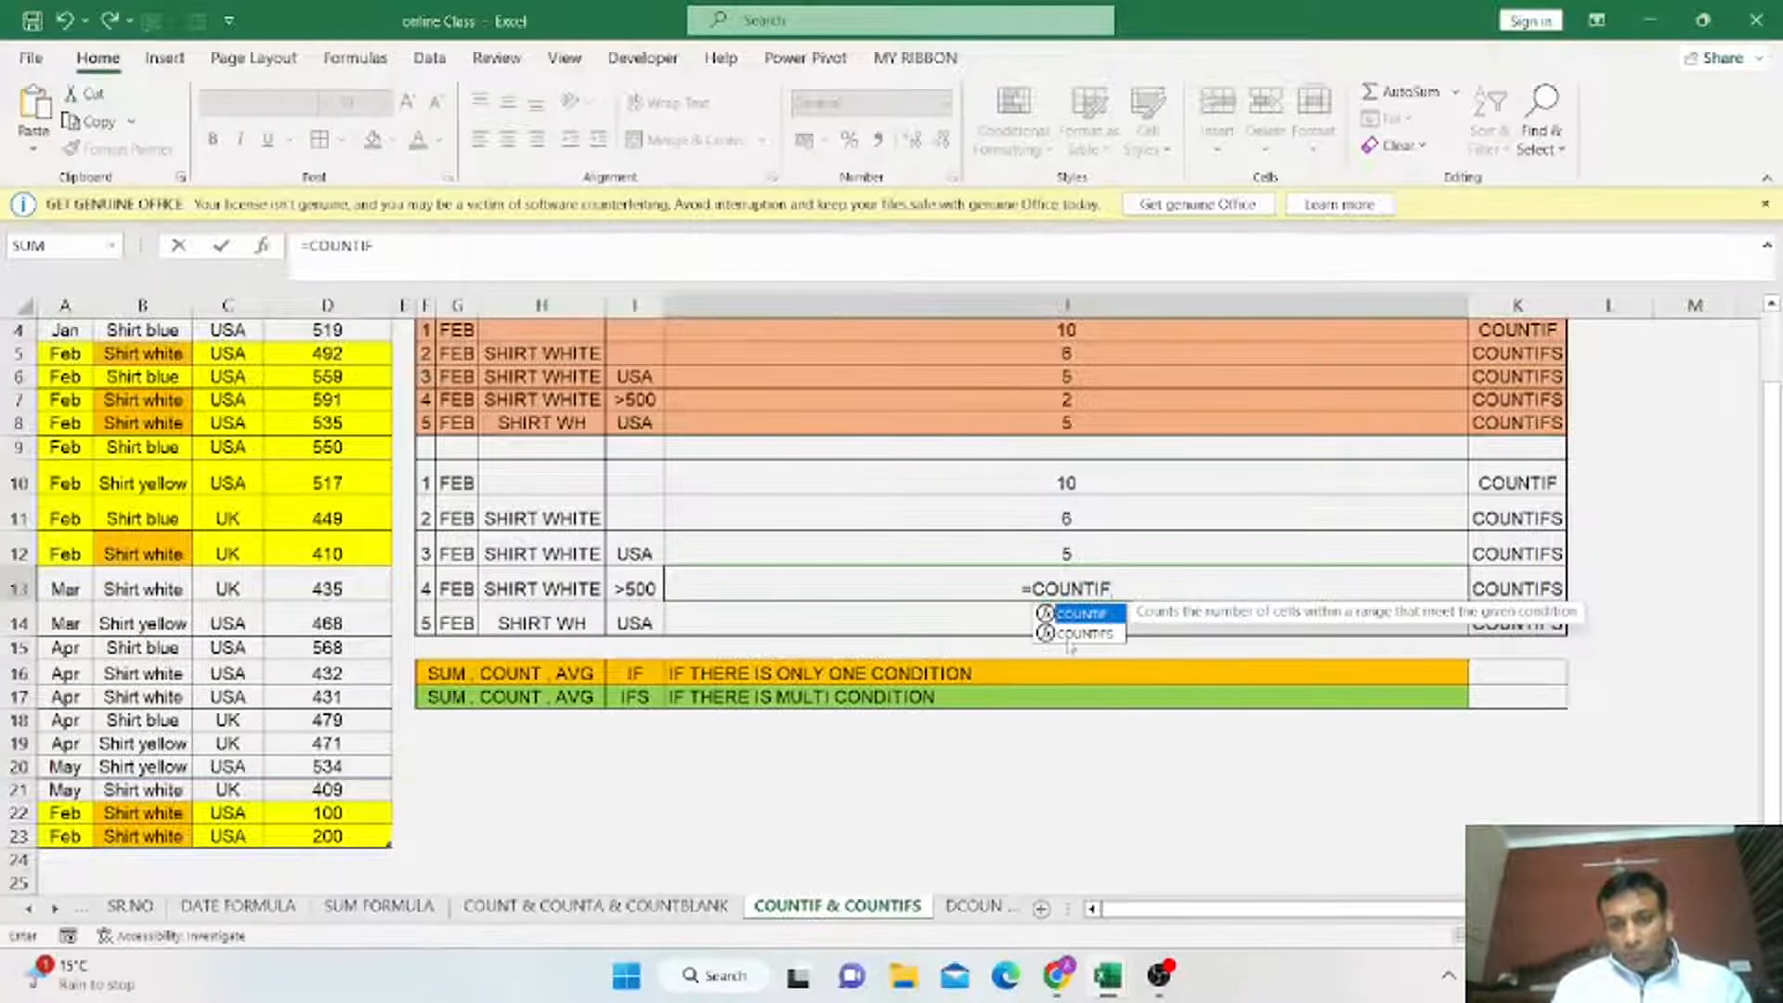
pyautogui.write('S(')
pyautogui.press('Tab')
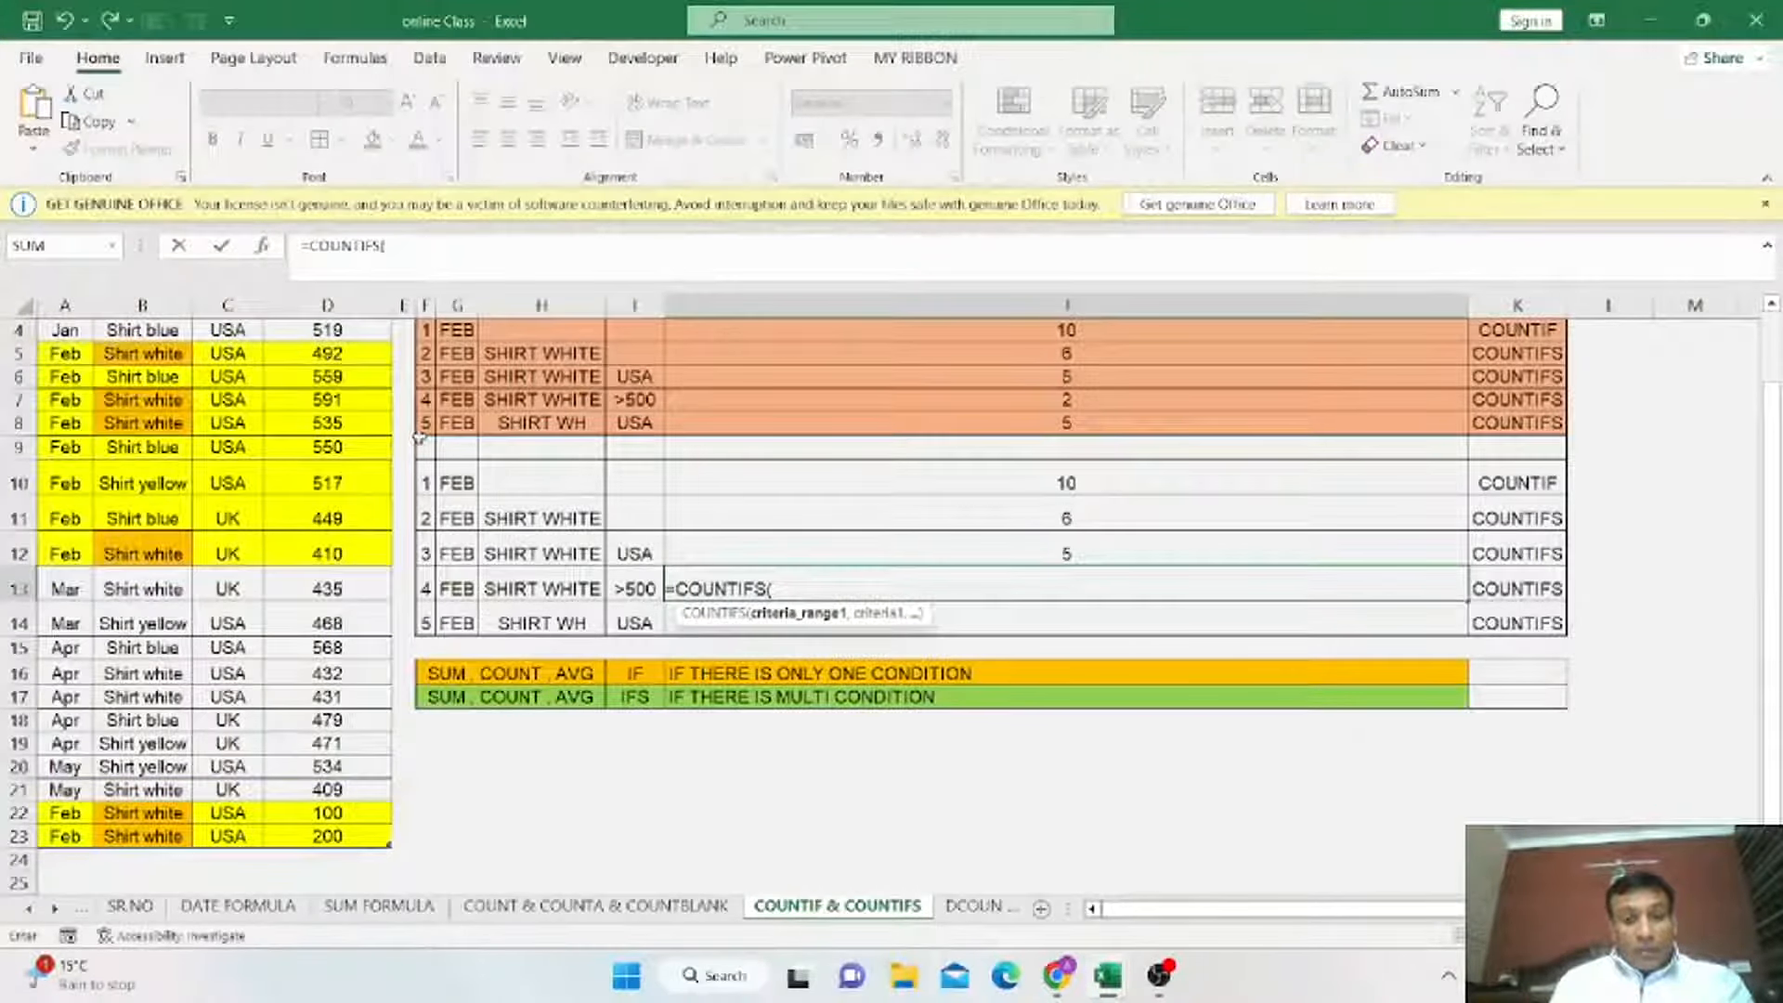
pyautogui.scroll(1, 780, 594)
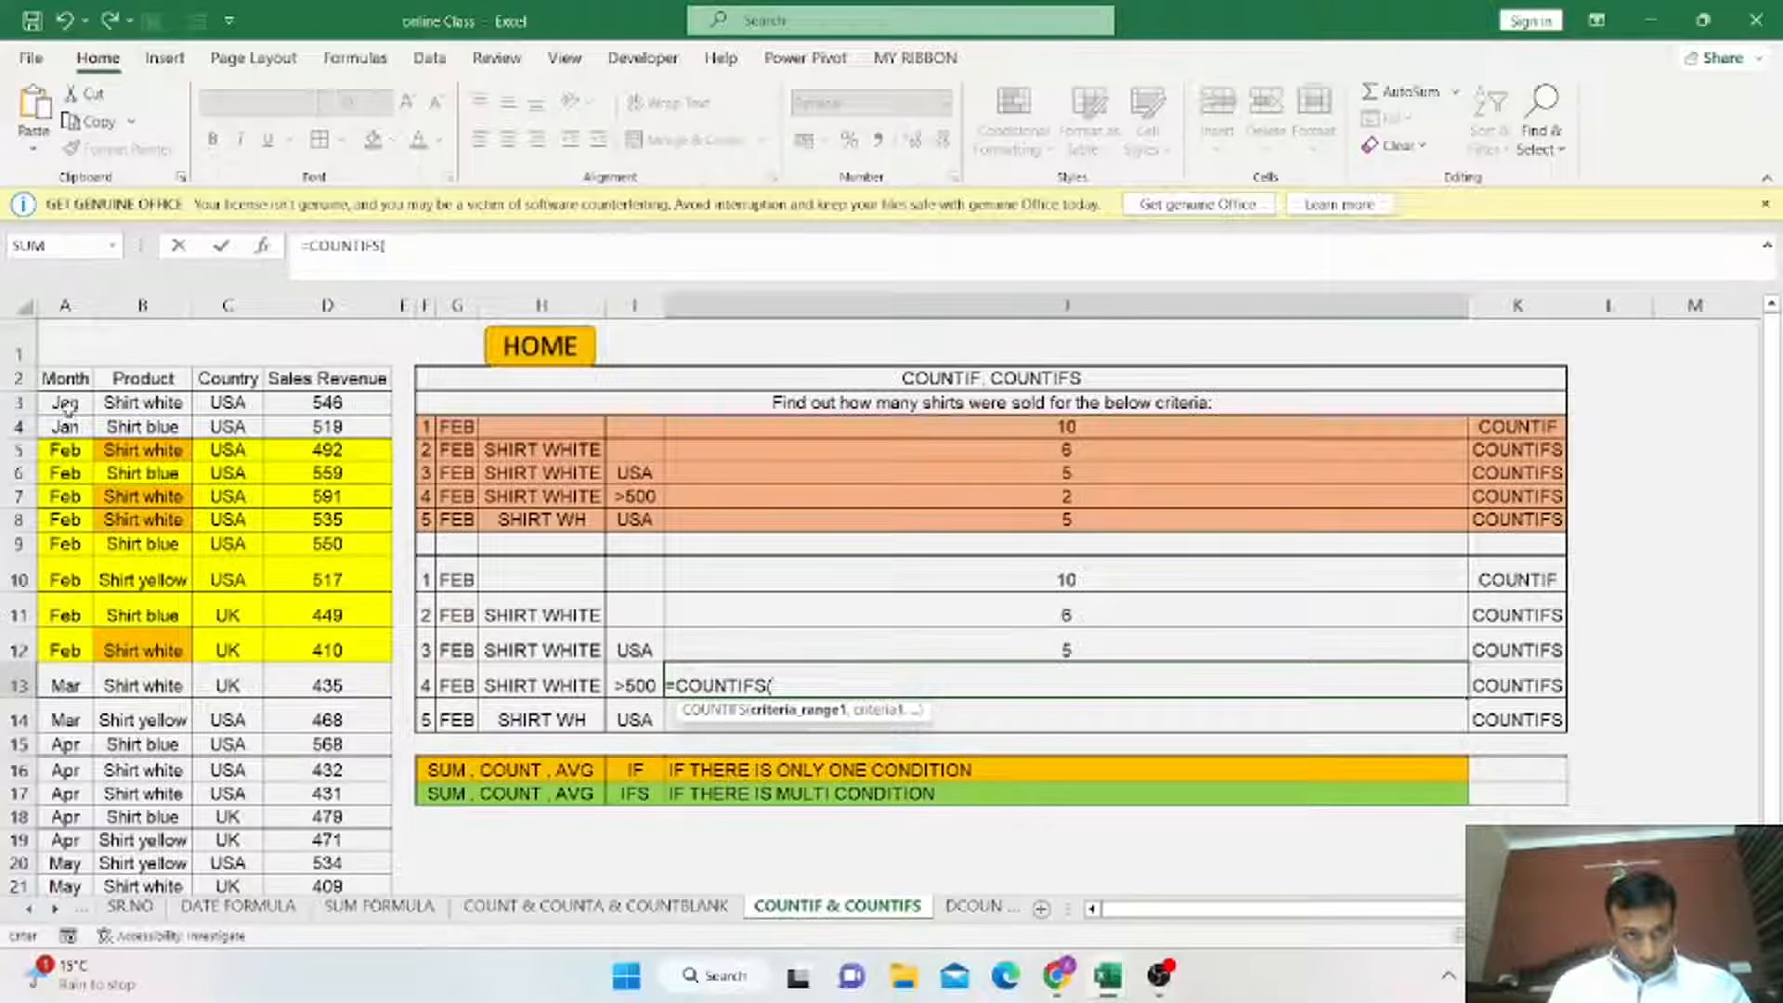
pyautogui.moveTo(65, 404); pyautogui.dragTo(76, 846)
pyautogui.write(',')
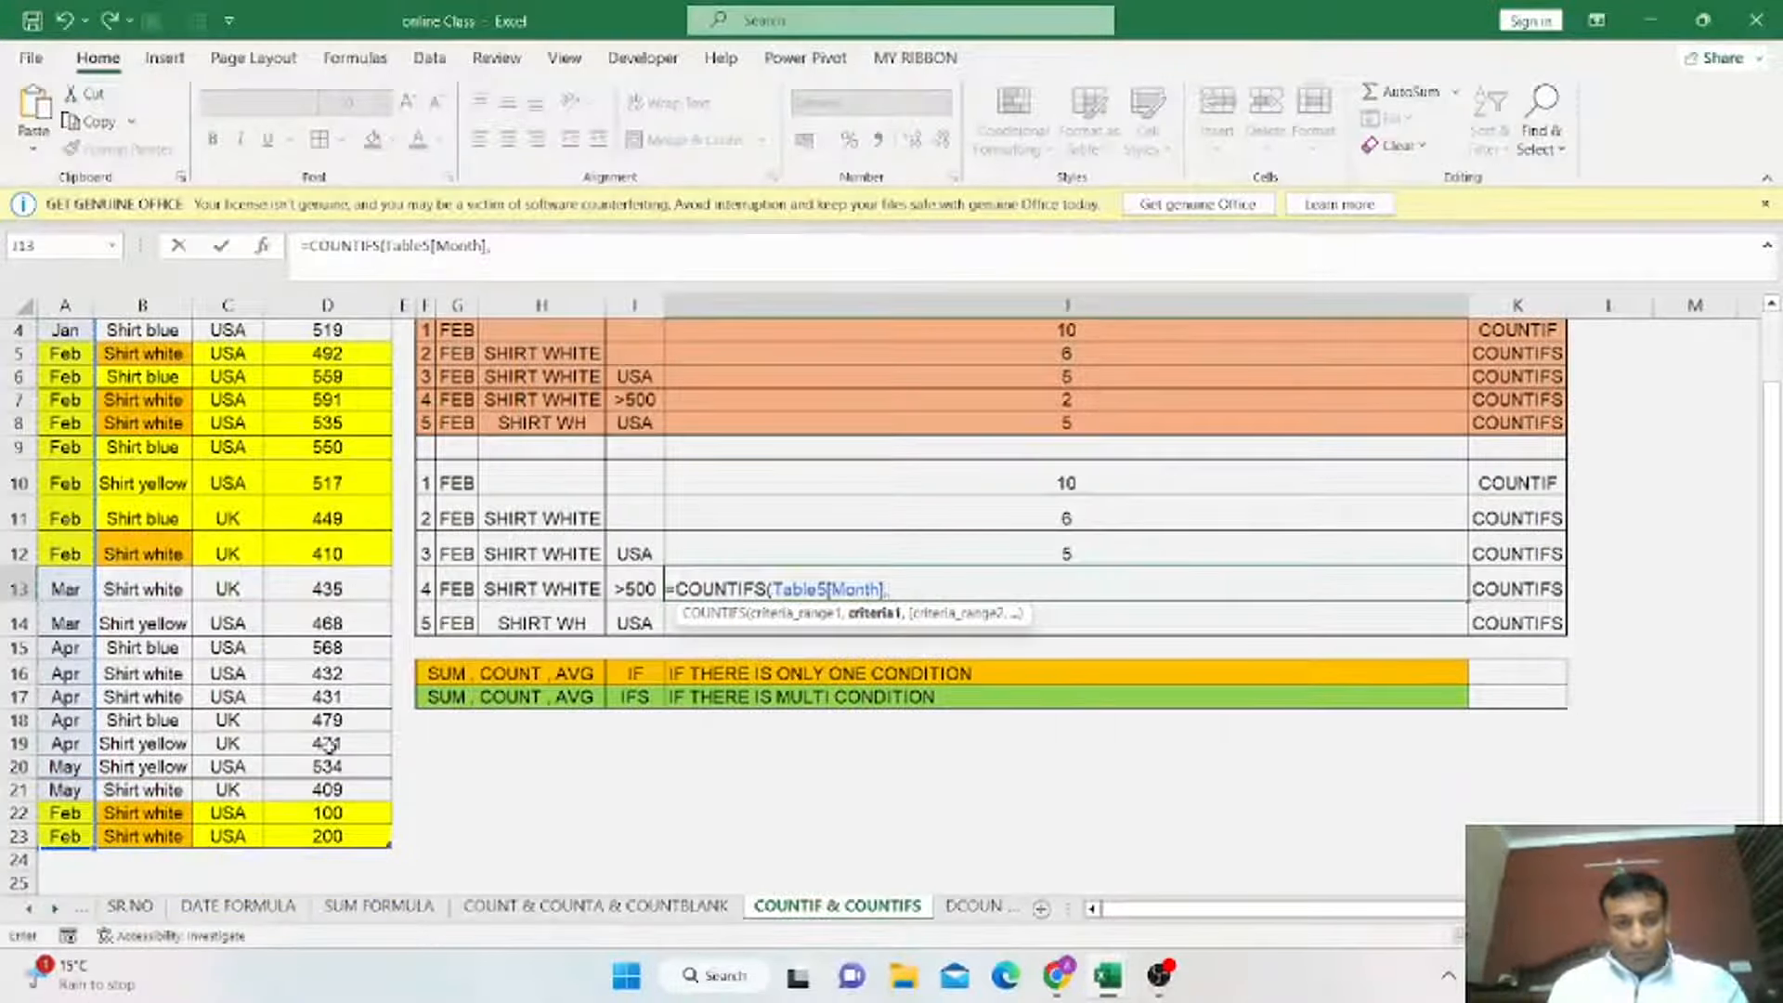
# Add criteria G13, the Product column and criteria H13 to the COUNTIFS formula.
pyautogui.click(456, 588)
pyautogui.write(',')
pyautogui.scroll(1, 141, 420)
pyautogui.moveTo(135, 404); pyautogui.dragTo(147, 841)
pyautogui.write(',Table5[Product')
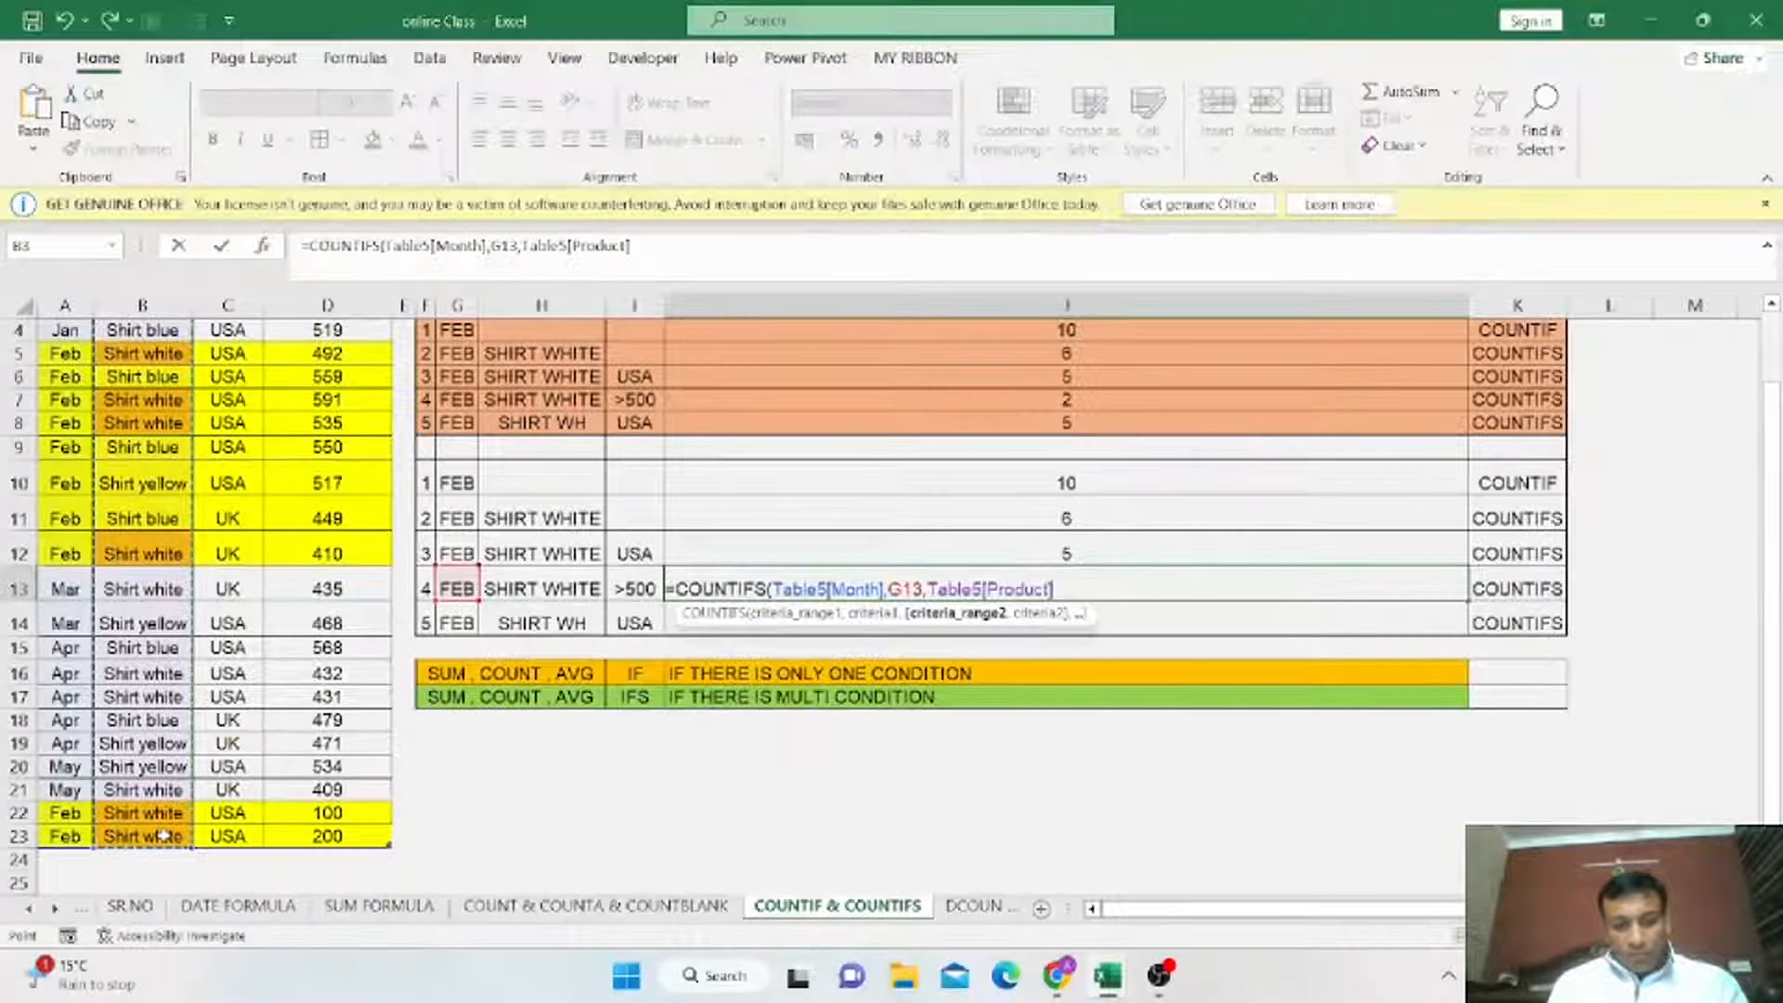
pyautogui.click(544, 587)
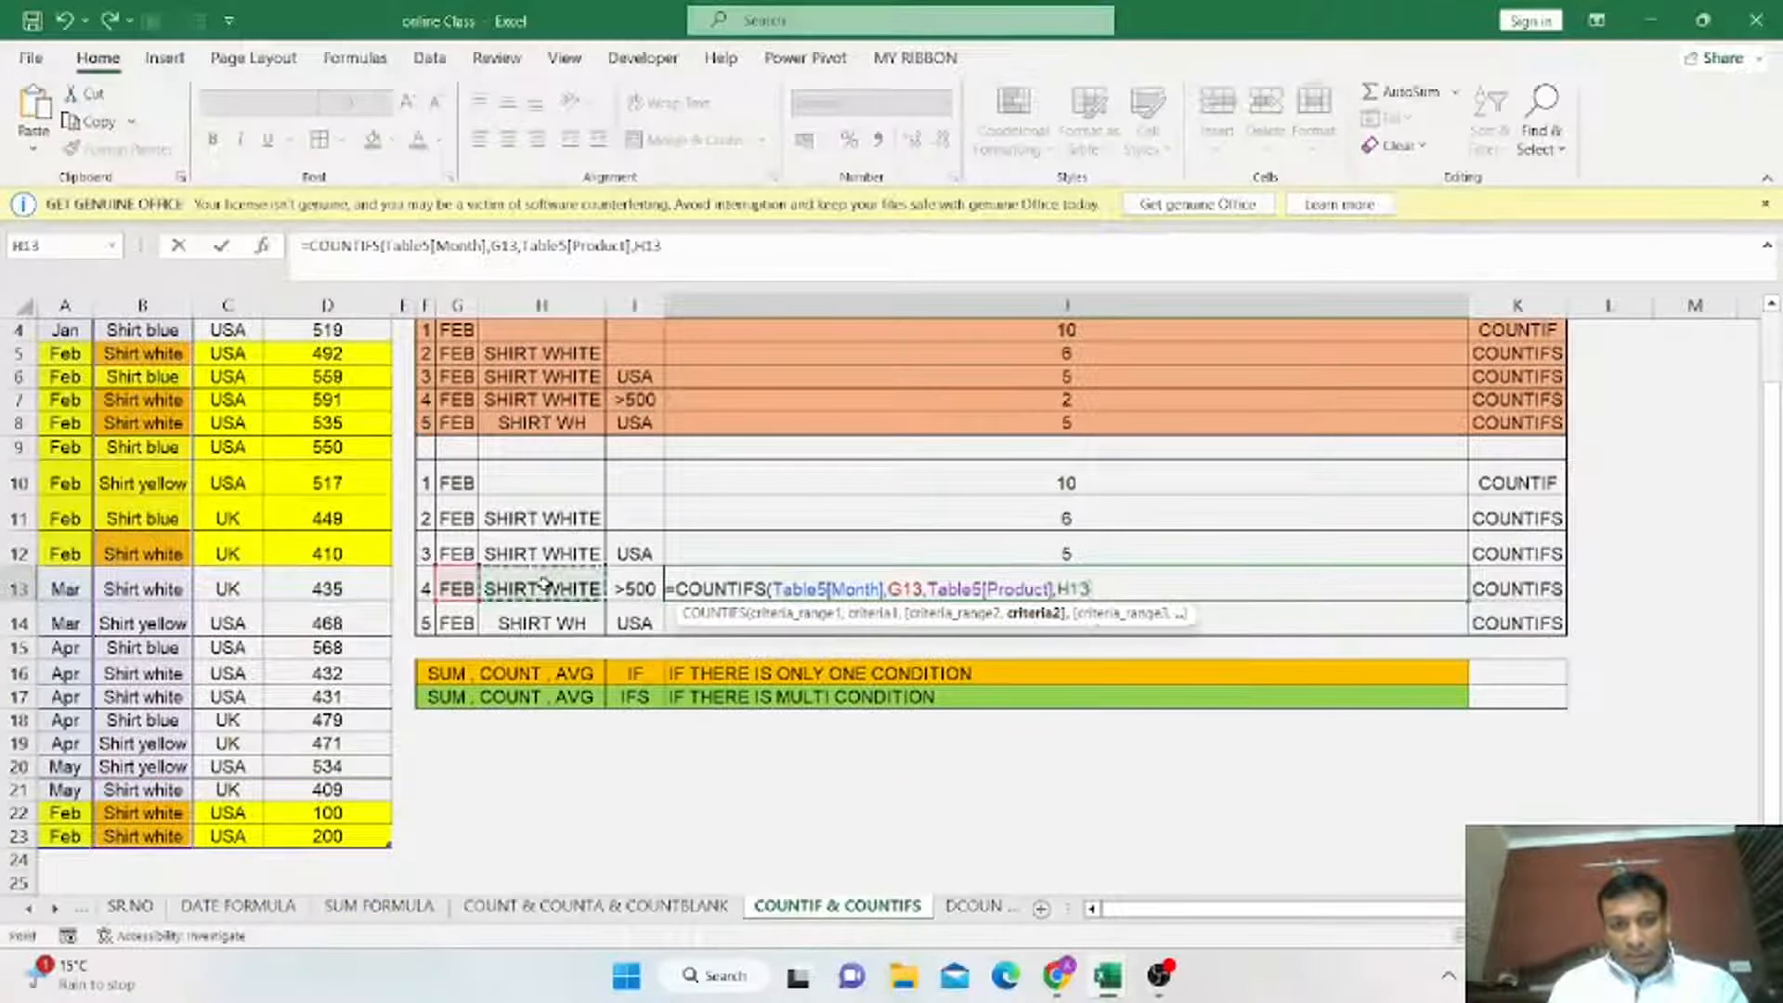
pyautogui.write(',')
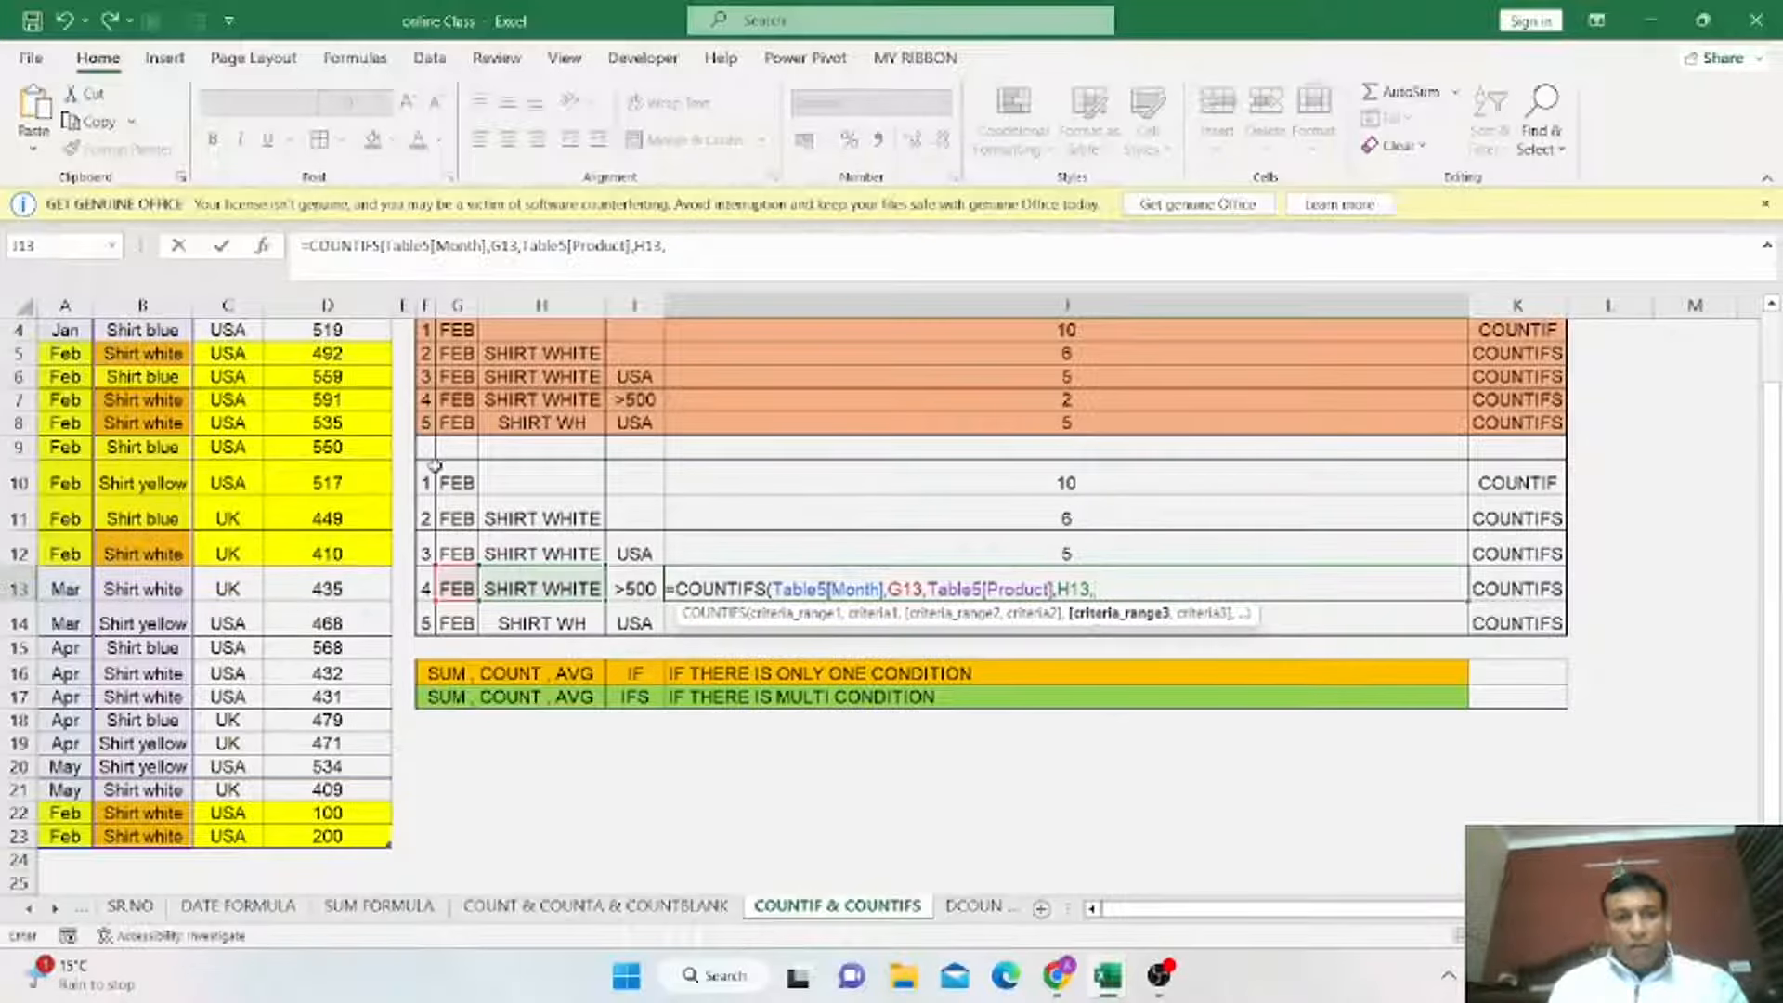
# Add the Sales Revenue column with criteria I13, close and enter the formula, and reselect J13 to review it.
pyautogui.scroll(1, 370, 461)
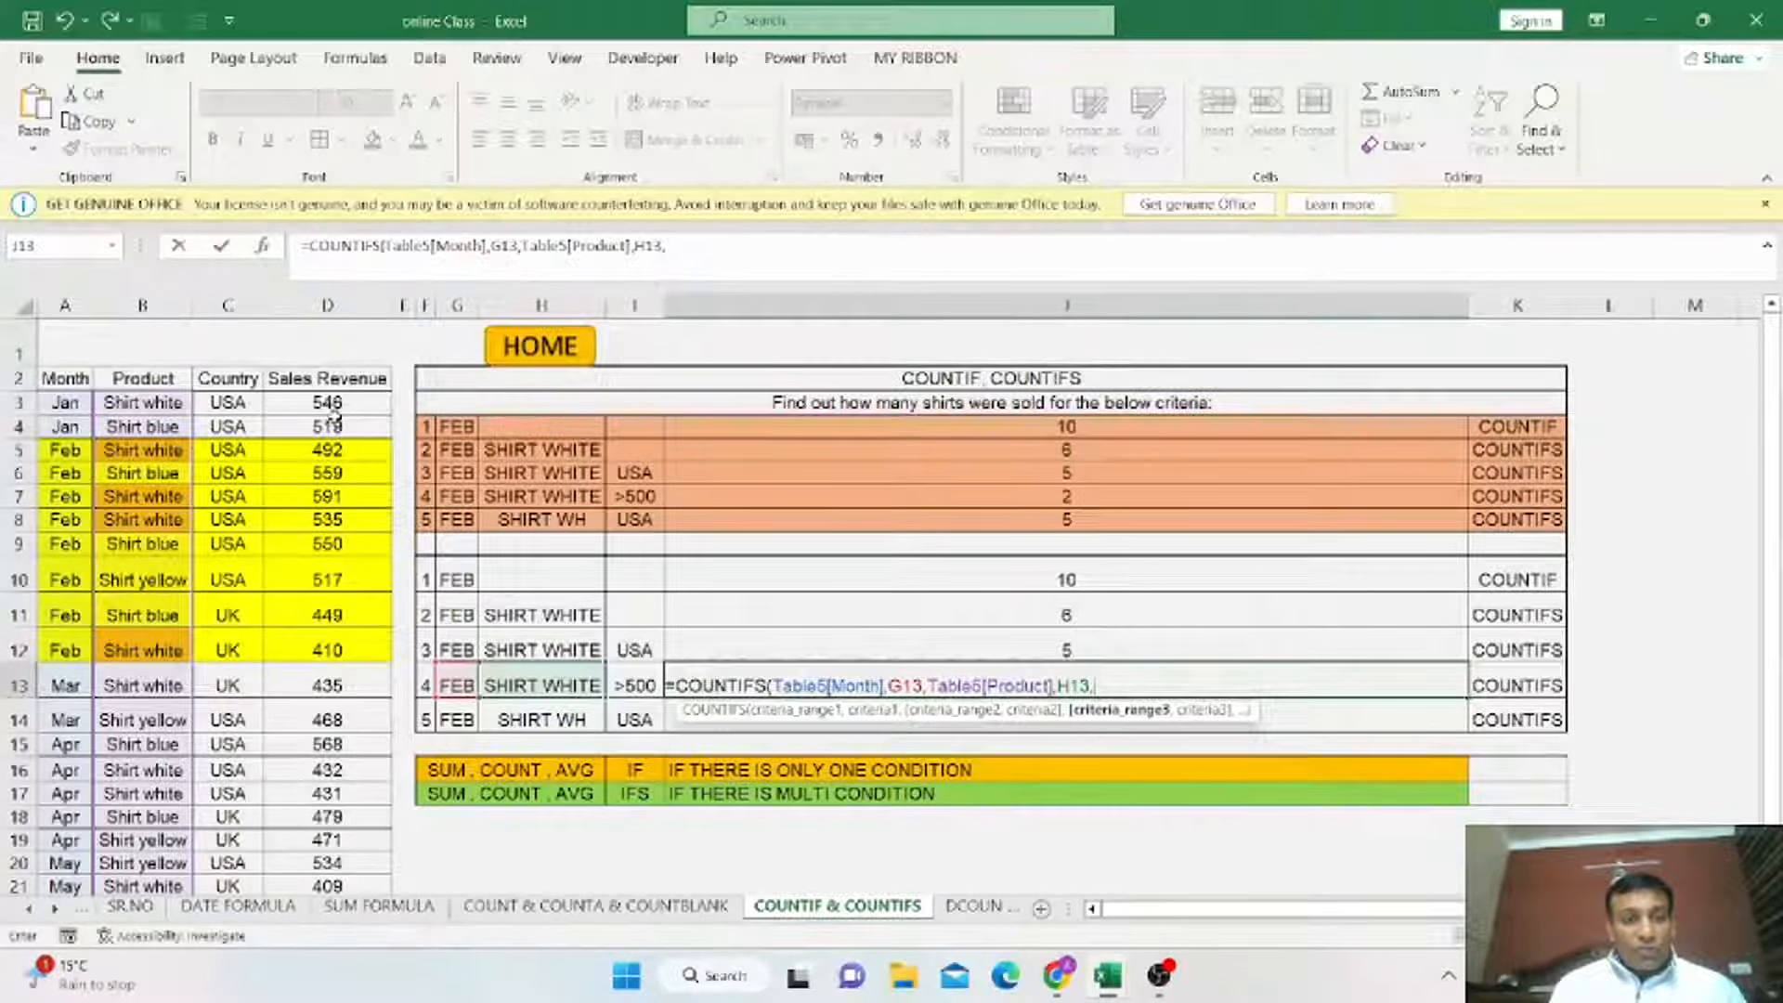
pyautogui.moveTo(342, 401); pyautogui.dragTo(392, 841)
pyautogui.write(',')
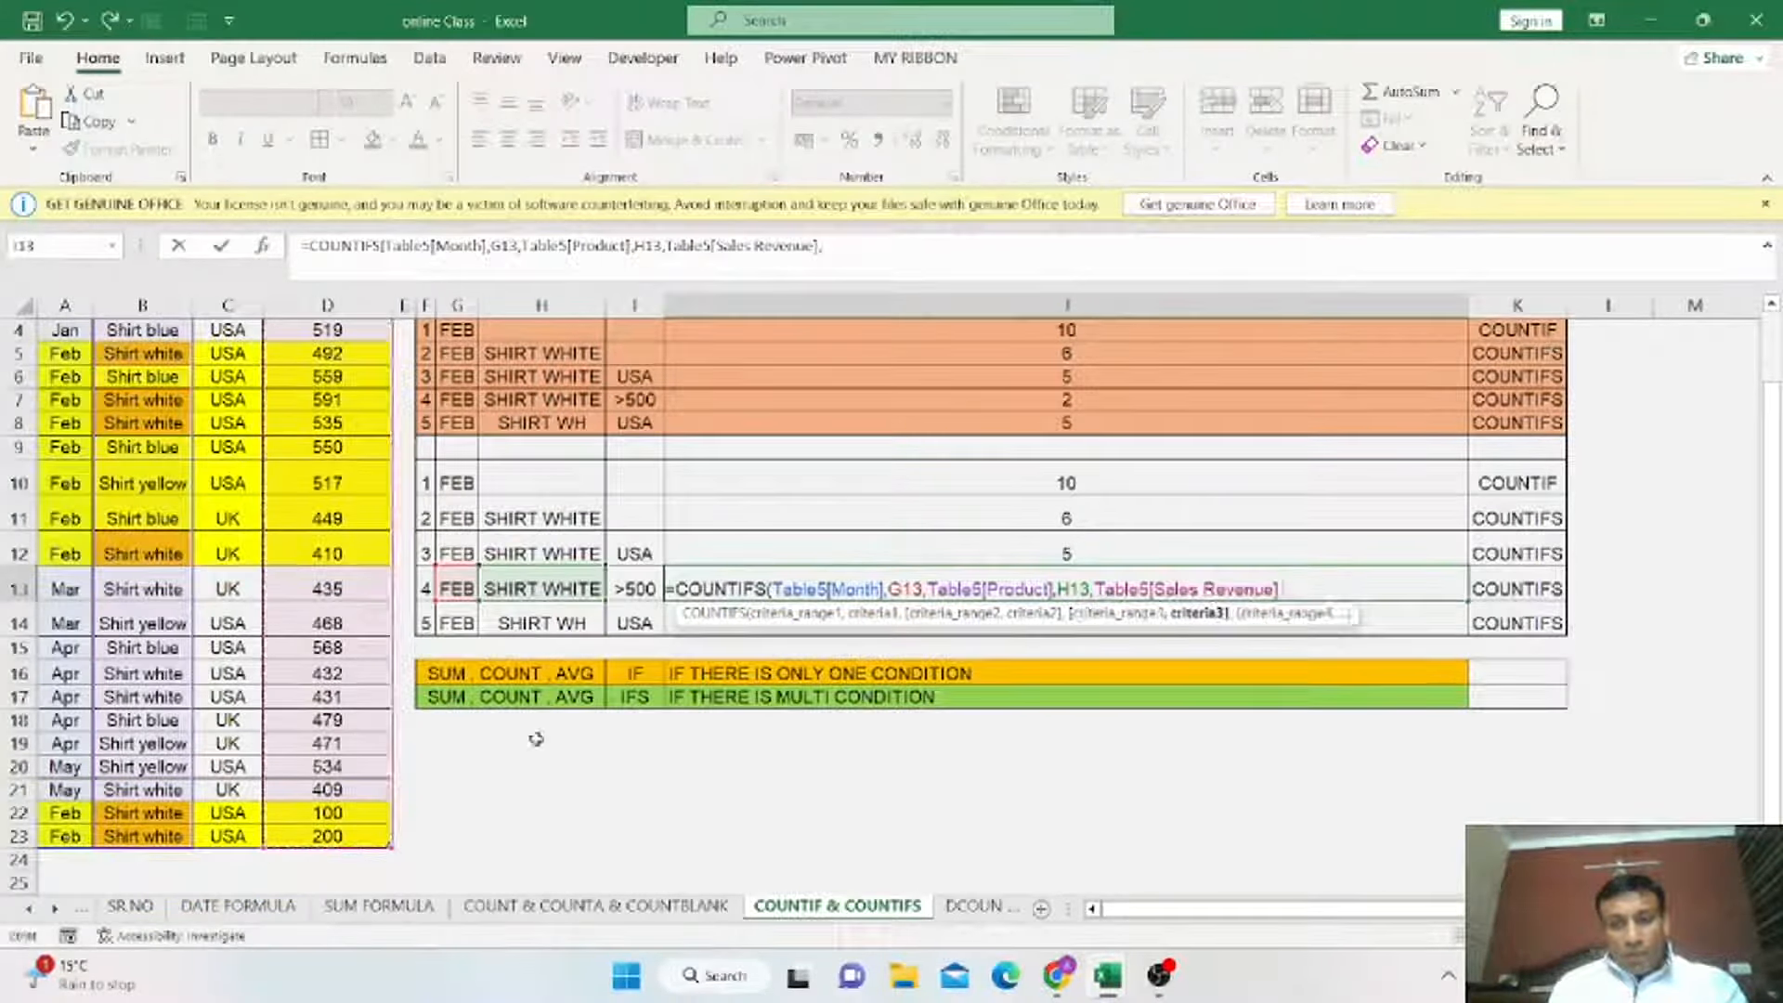
pyautogui.click(636, 586)
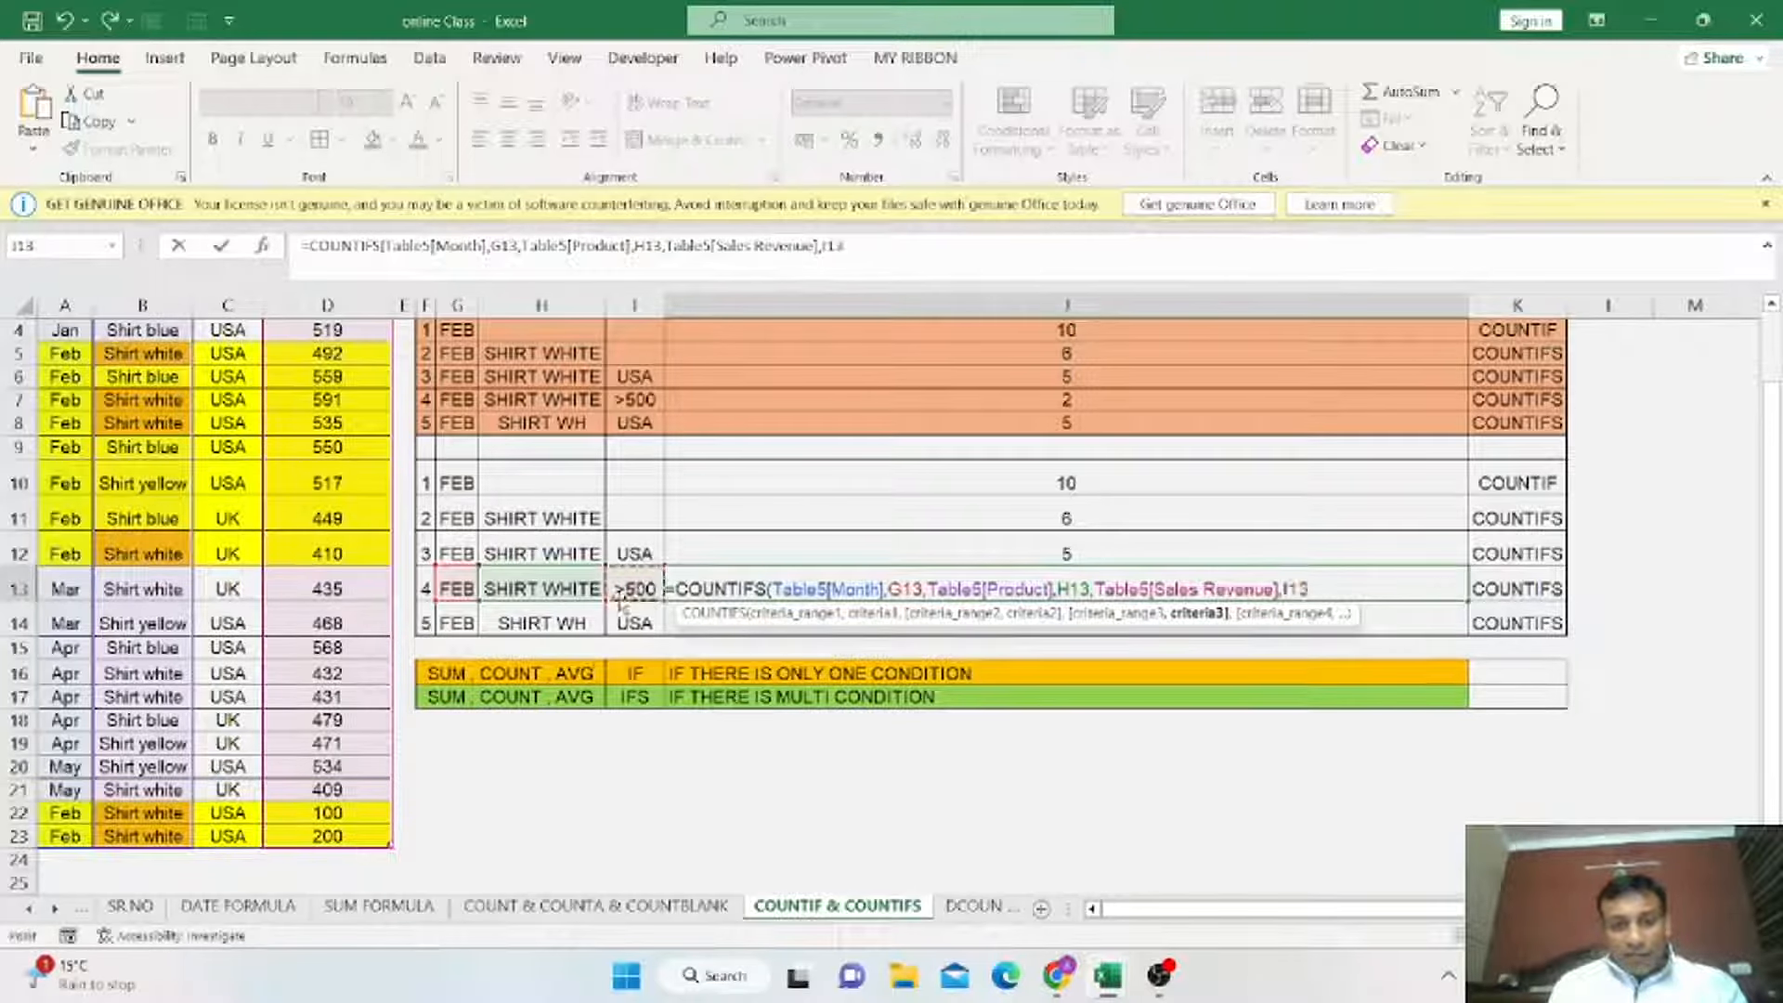
pyautogui.write(')')
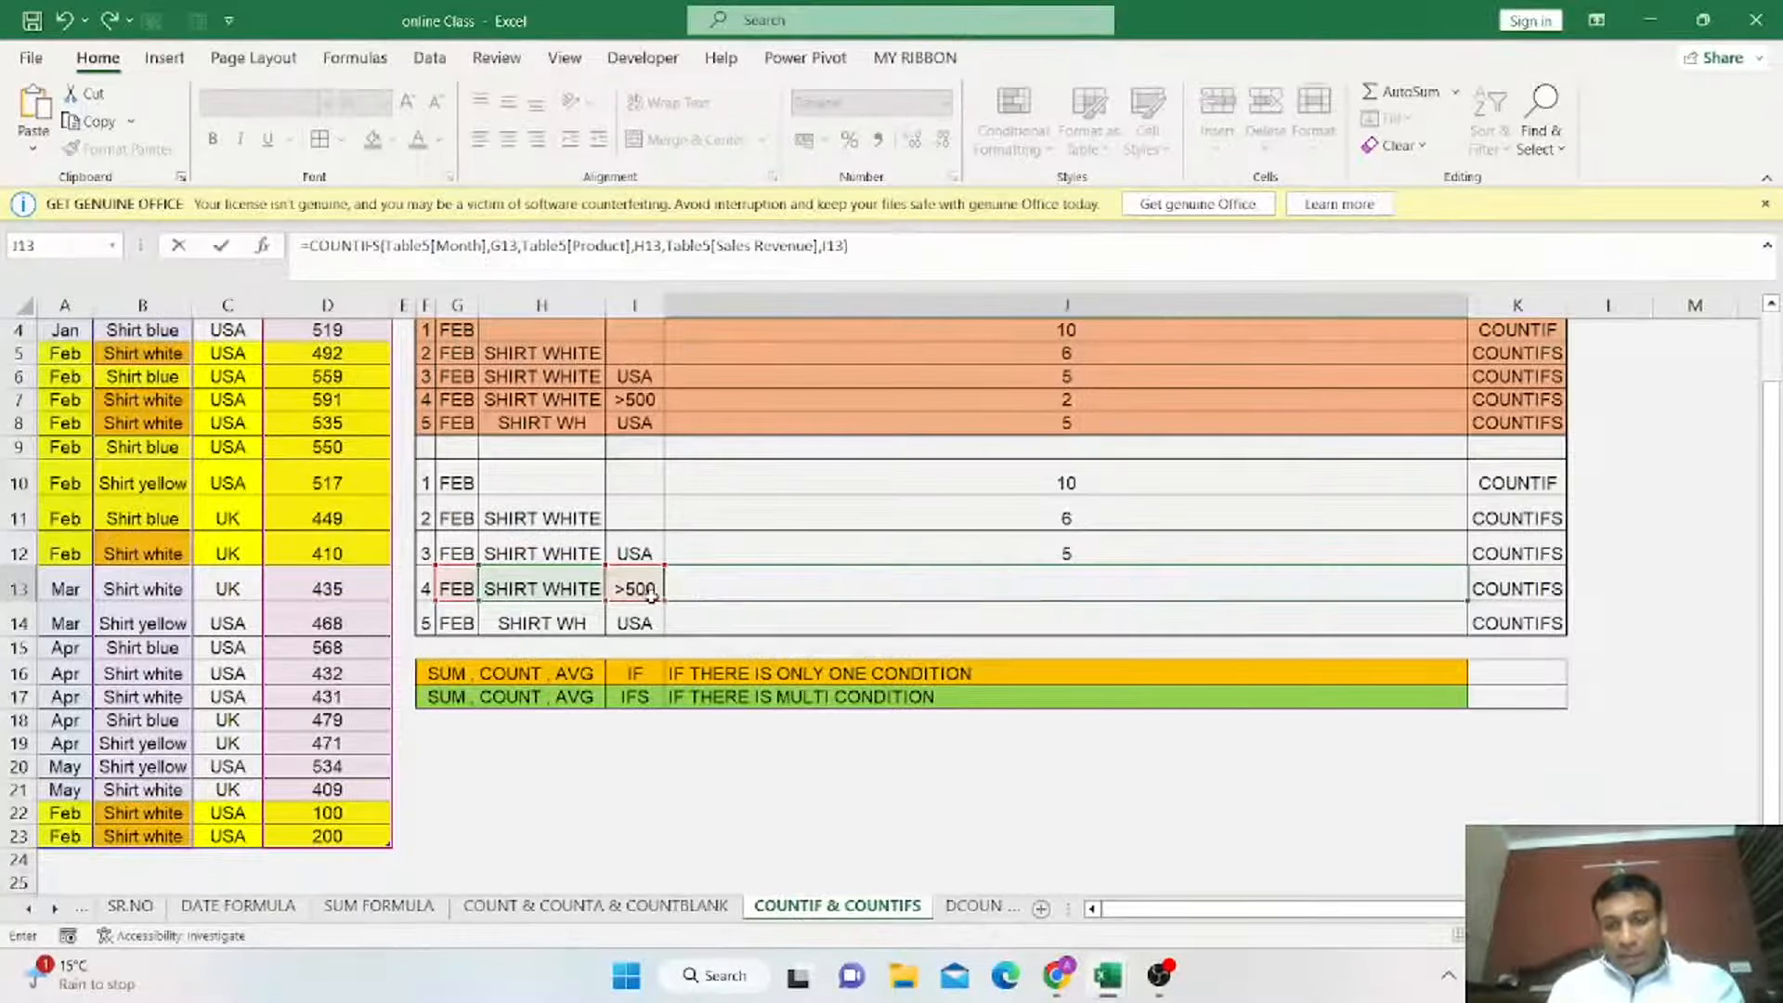
pyautogui.press('Return')
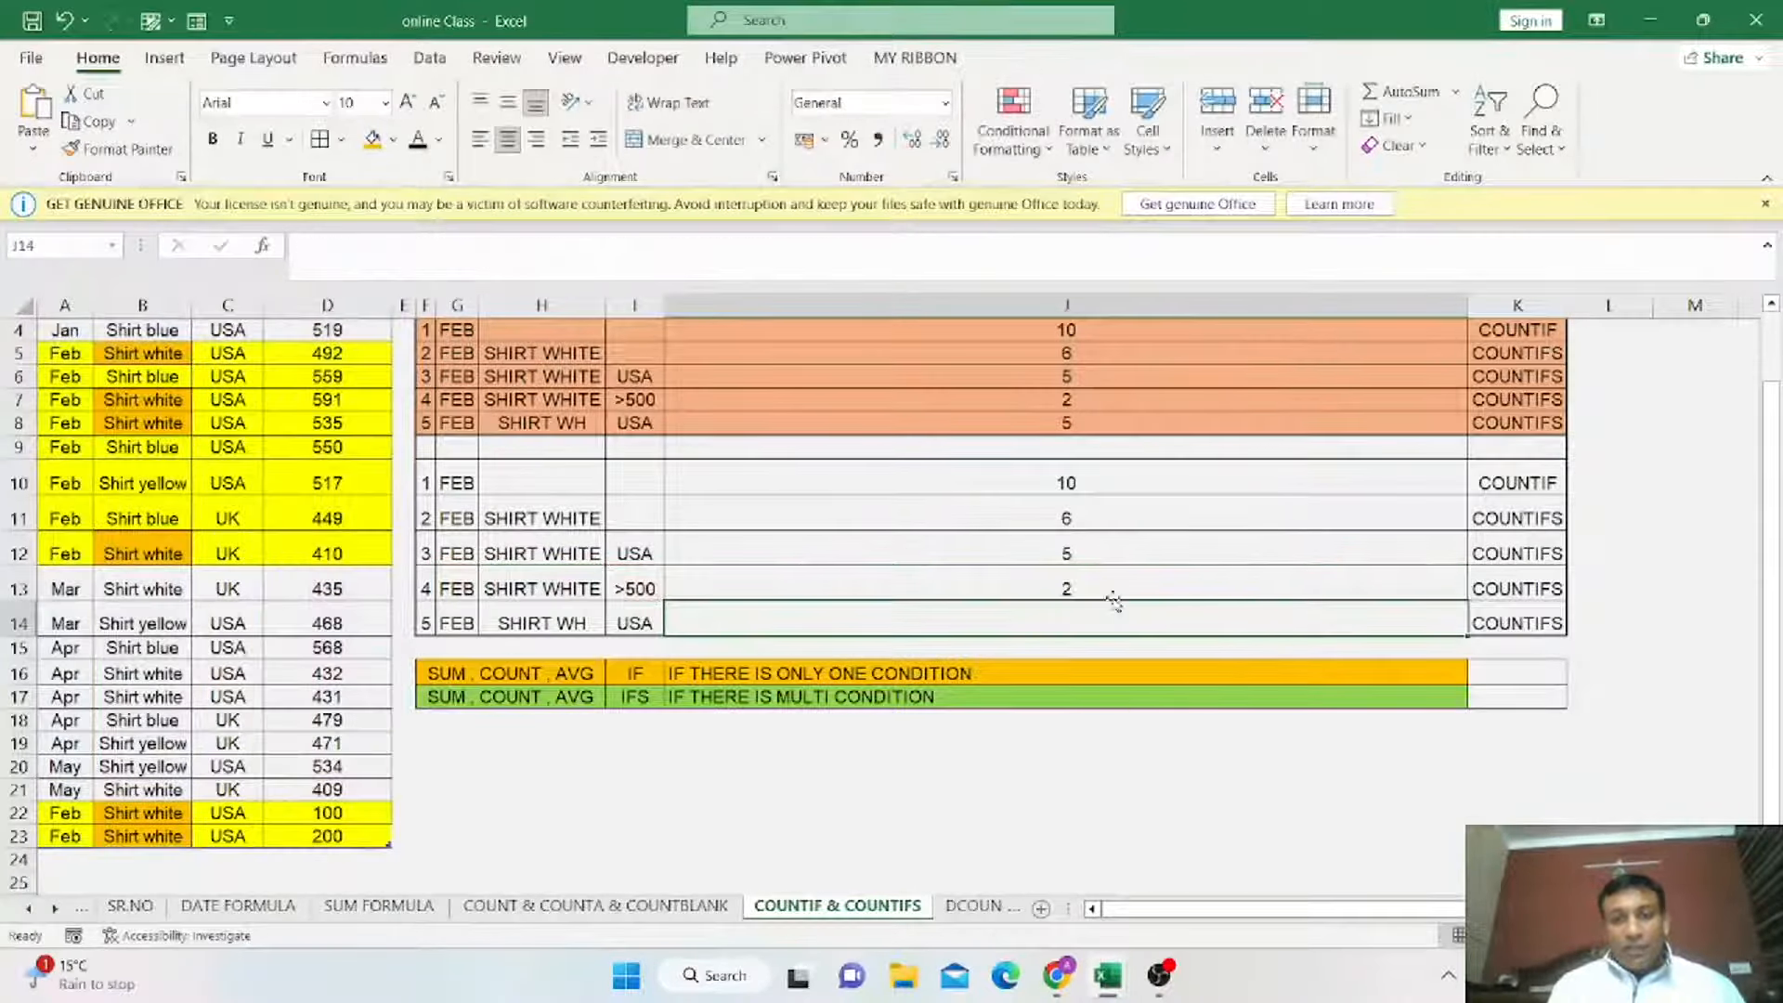
pyautogui.click(882, 593)
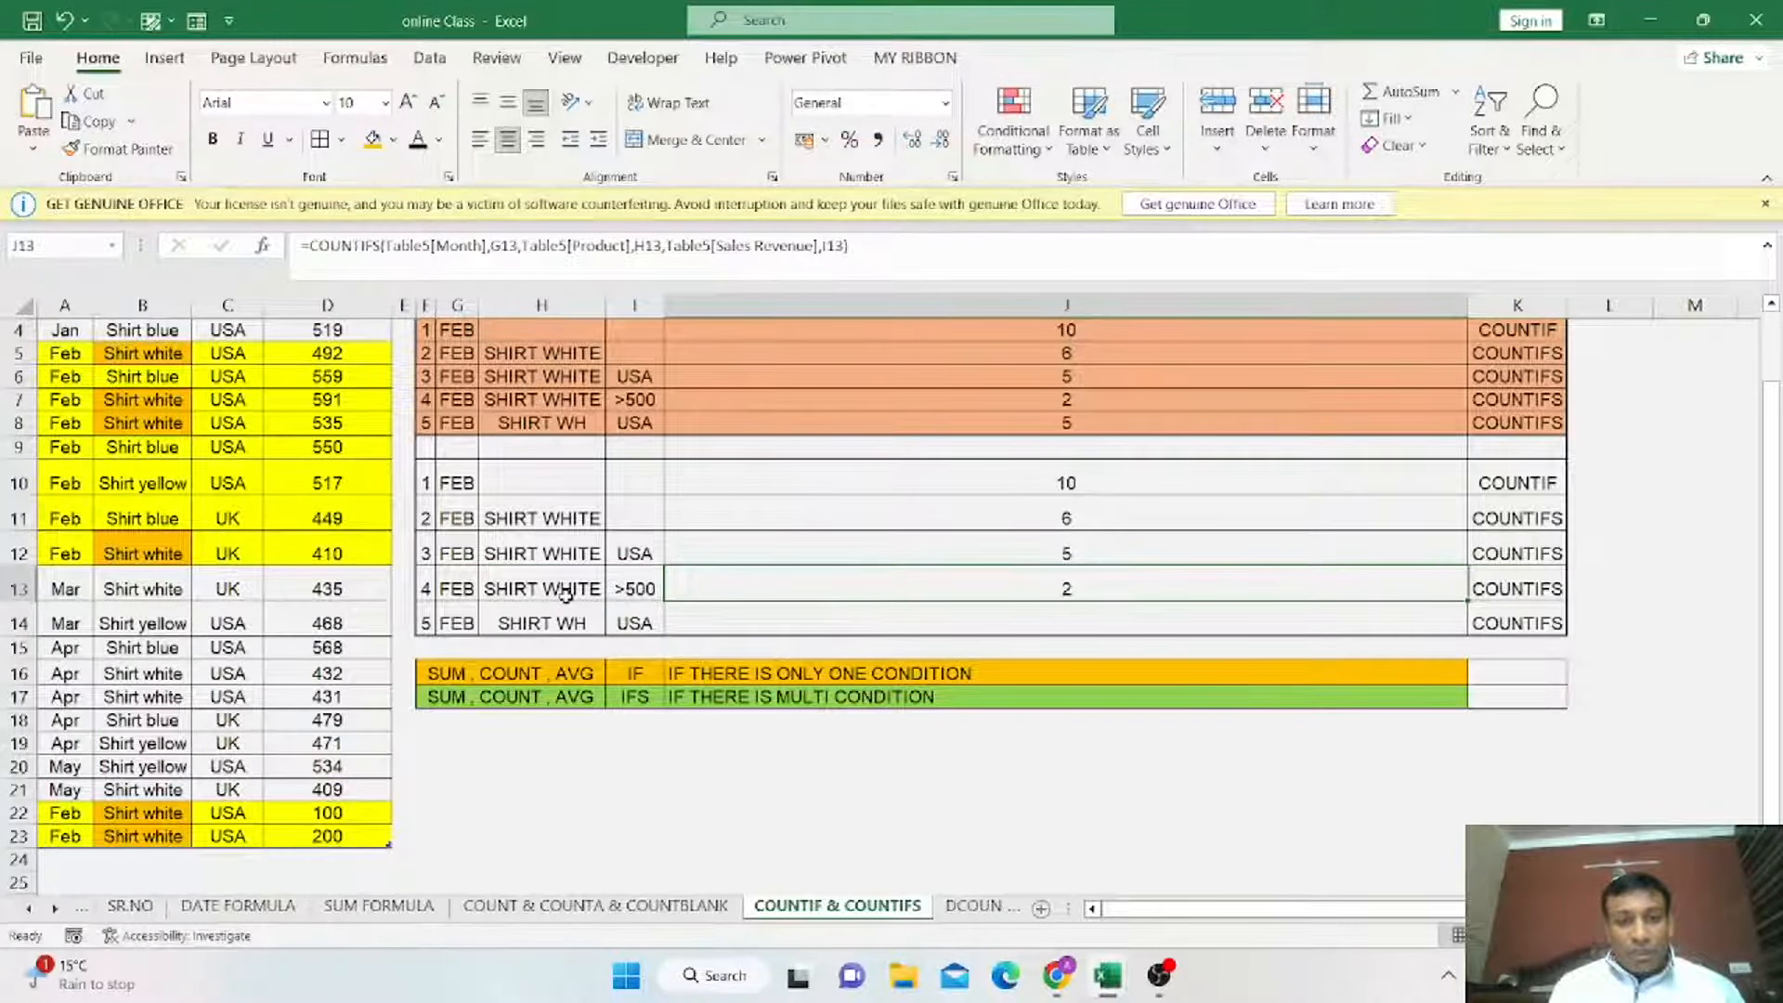
# Fill the February Shirt white sales revenue cells D7:D8 in blue.
pyautogui.scroll(1, 716, 608)
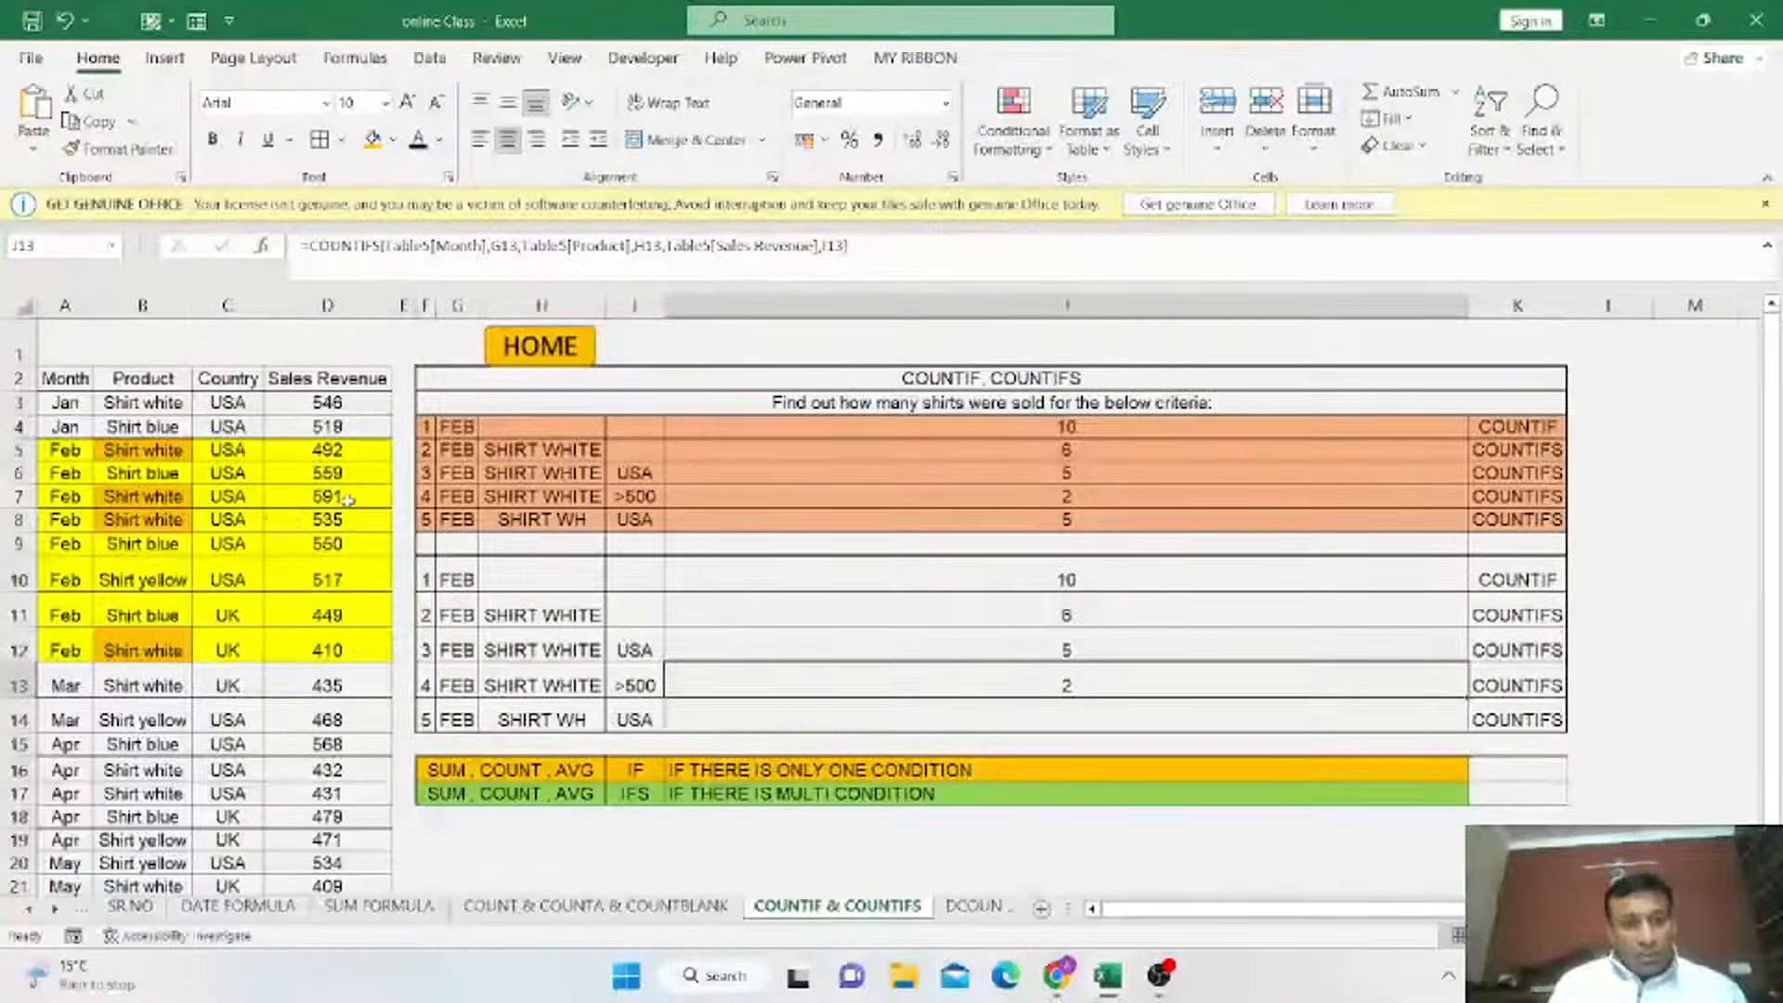
pyautogui.moveTo(345, 496); pyautogui.dragTo(351, 510)
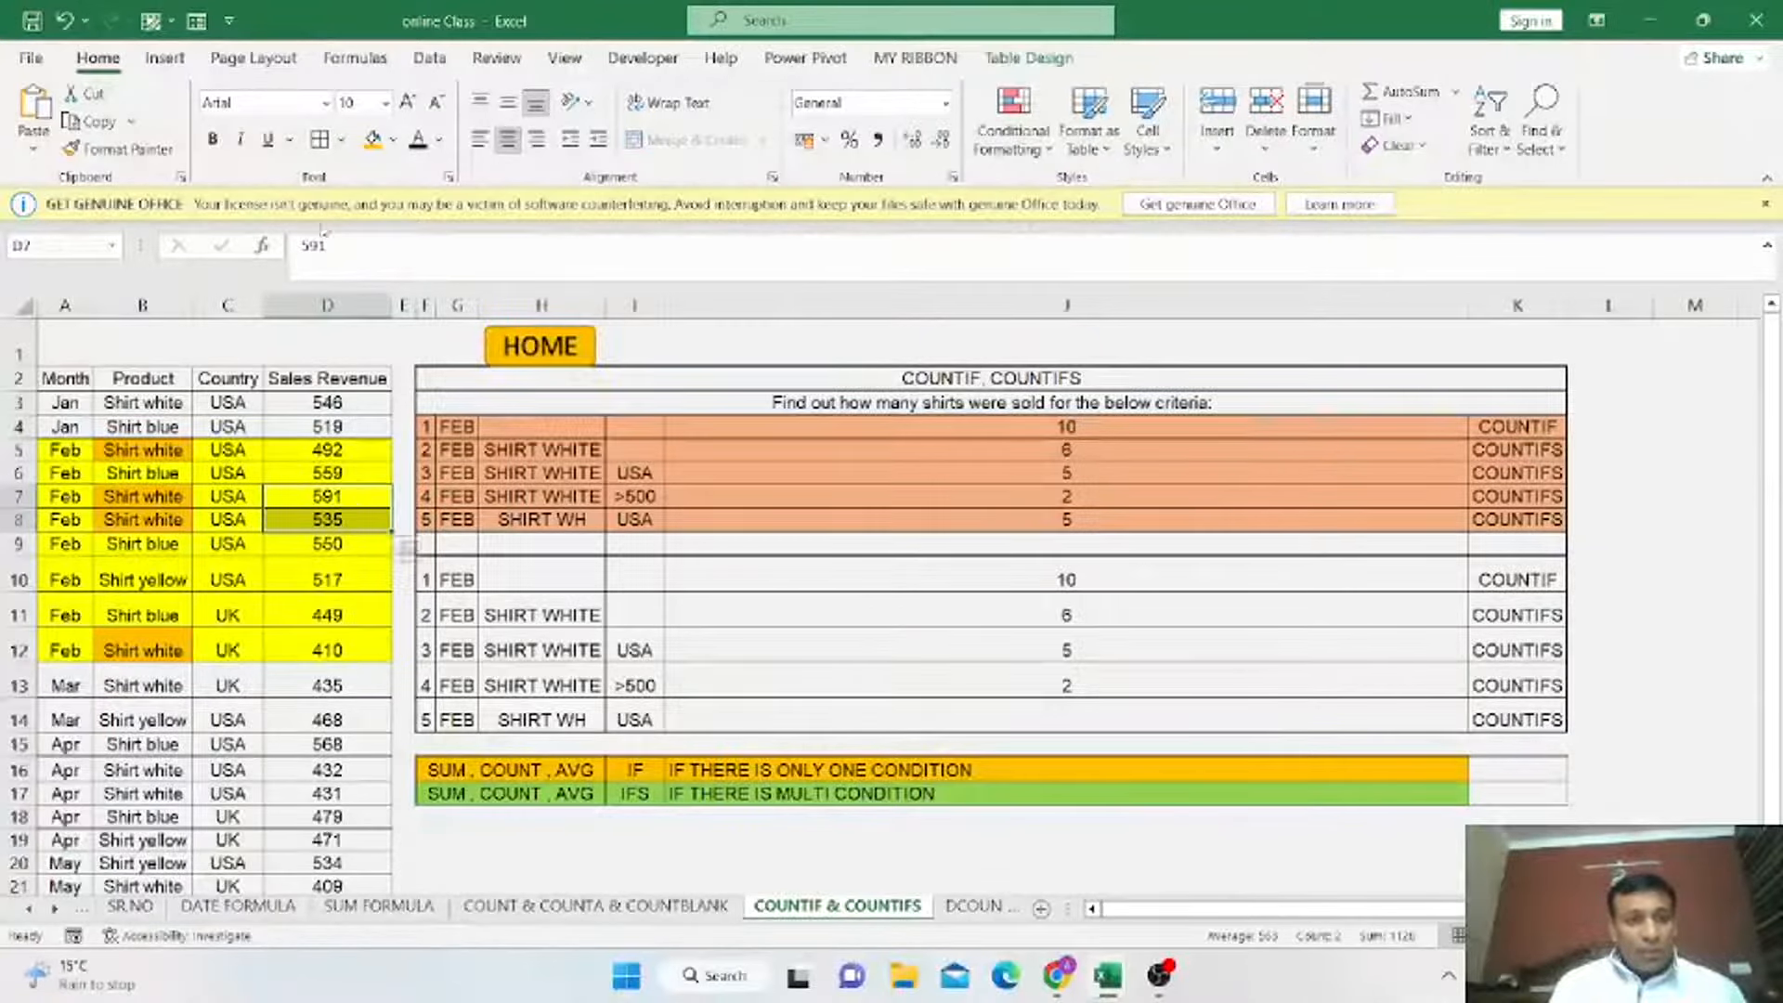
pyautogui.click(394, 141)
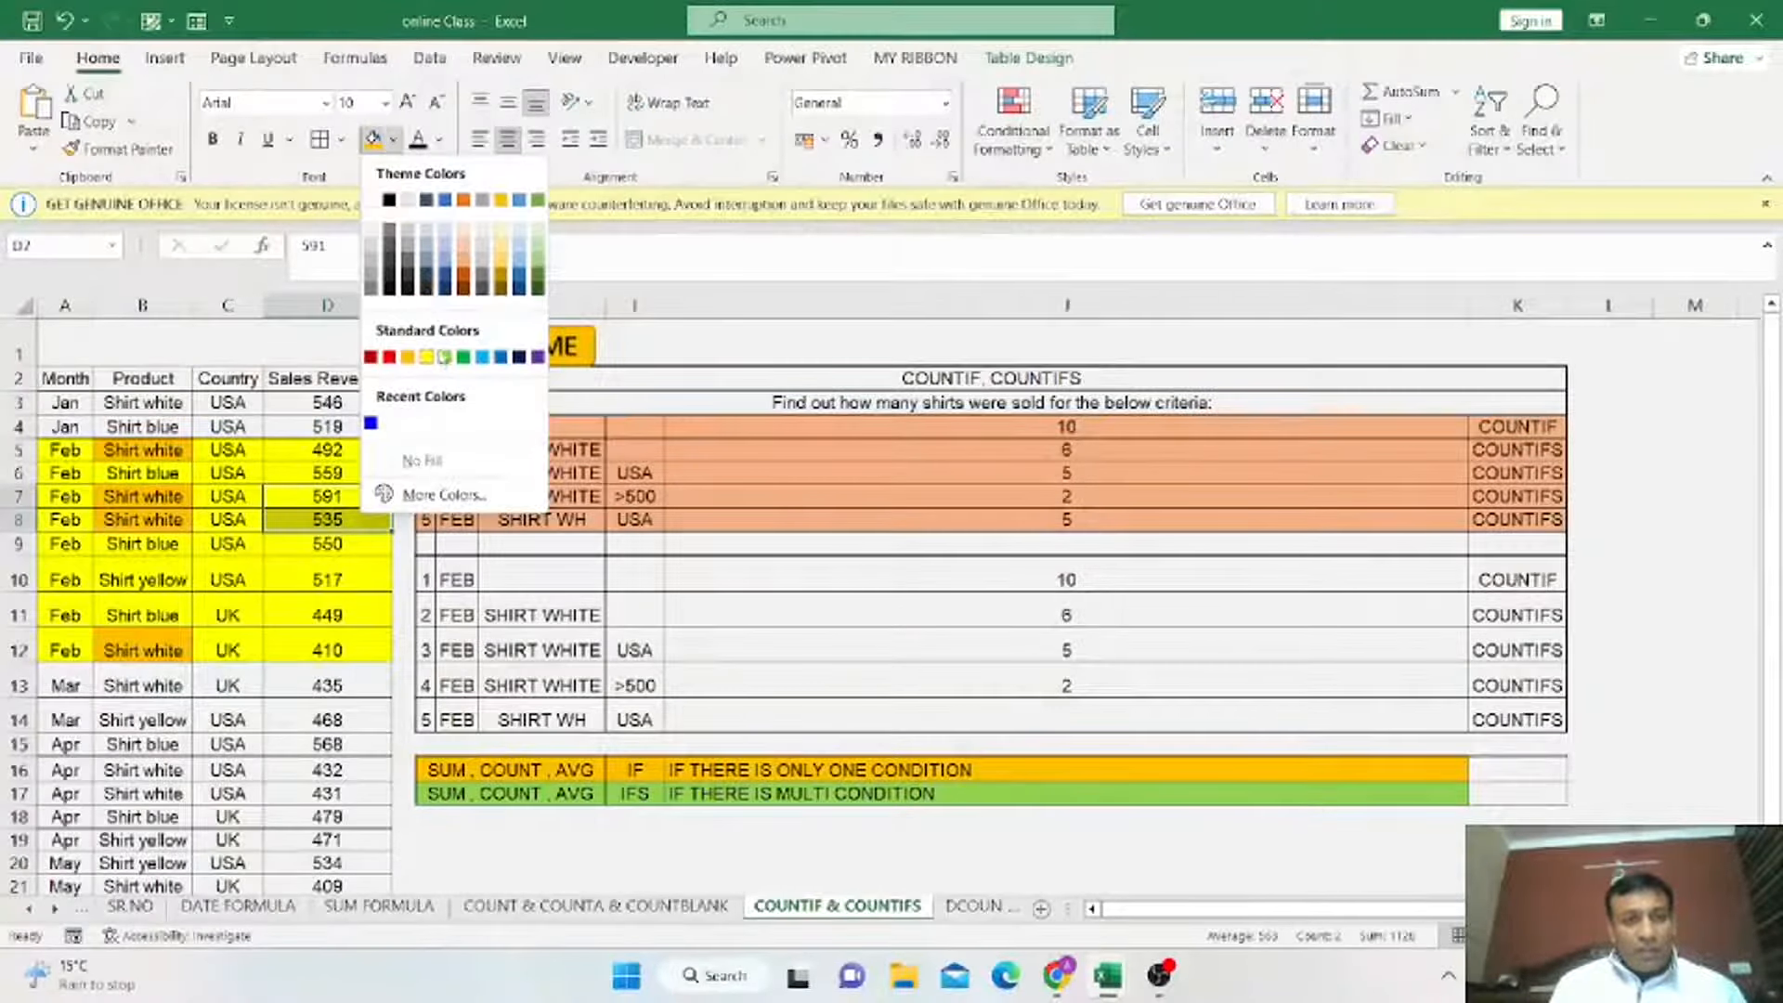
pyautogui.click(482, 357)
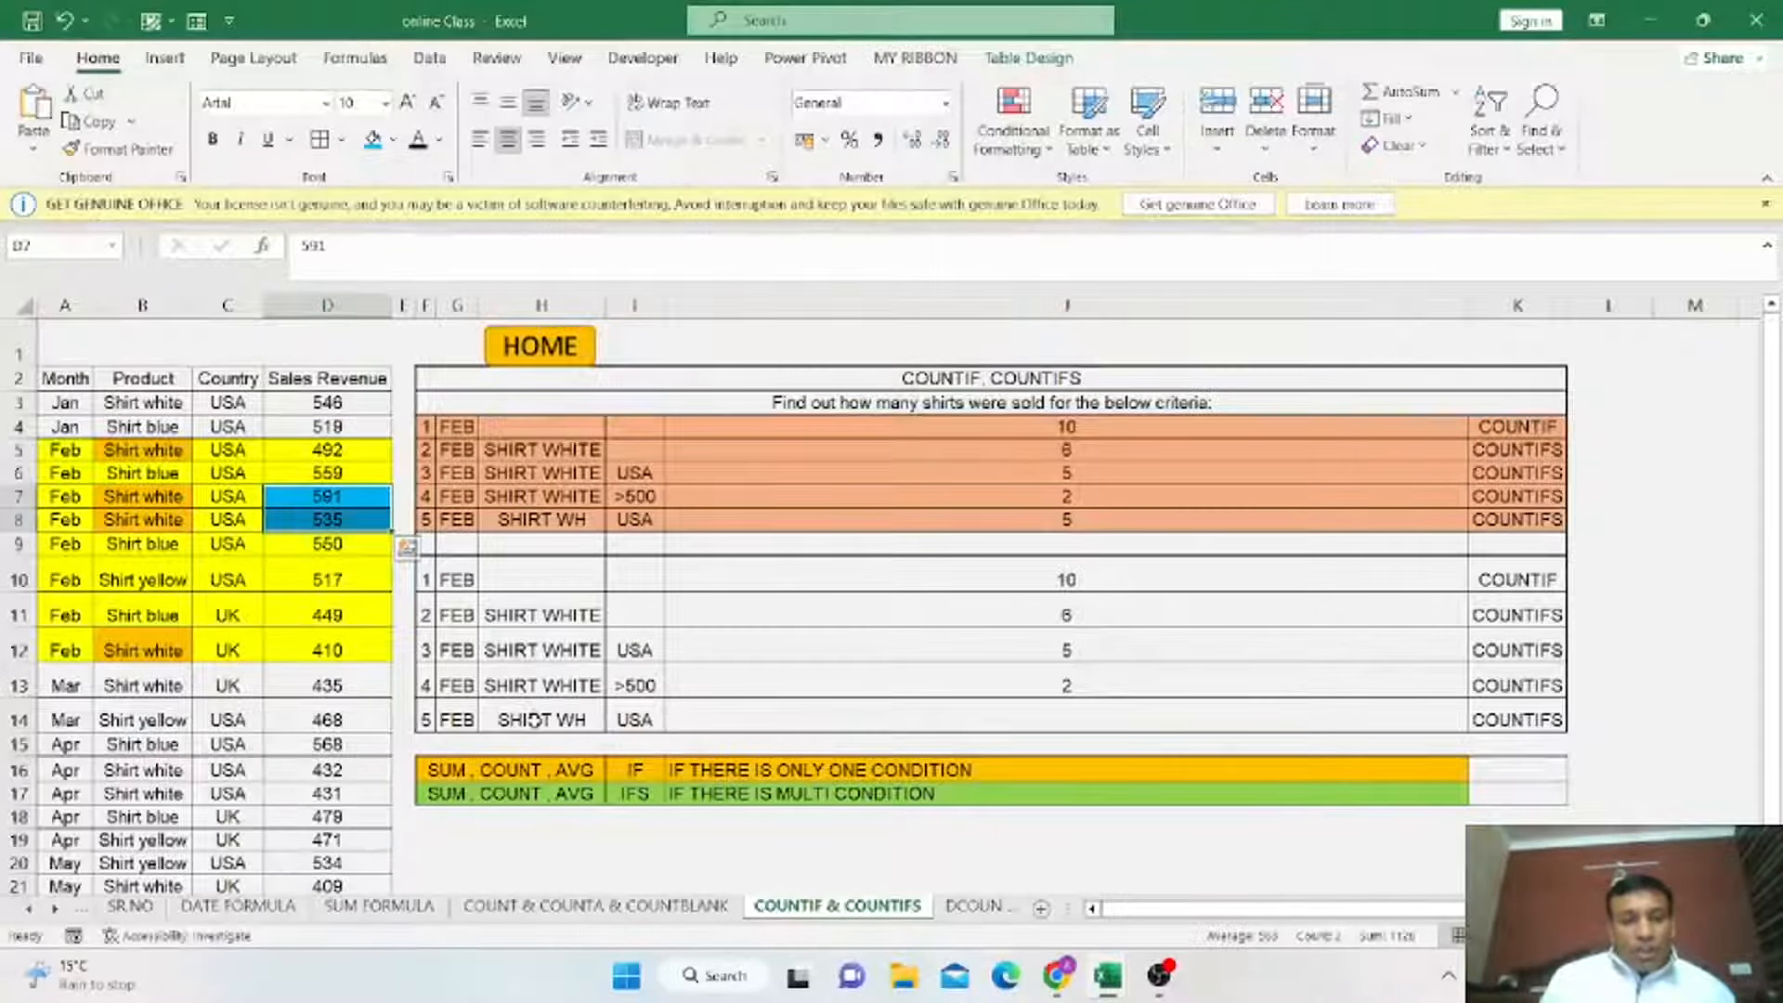
# Start a COUNTIFS formula in the FEB / SHIRT WH / USA result cell J14 with the Month column as the first range.
pyautogui.click(536, 721)
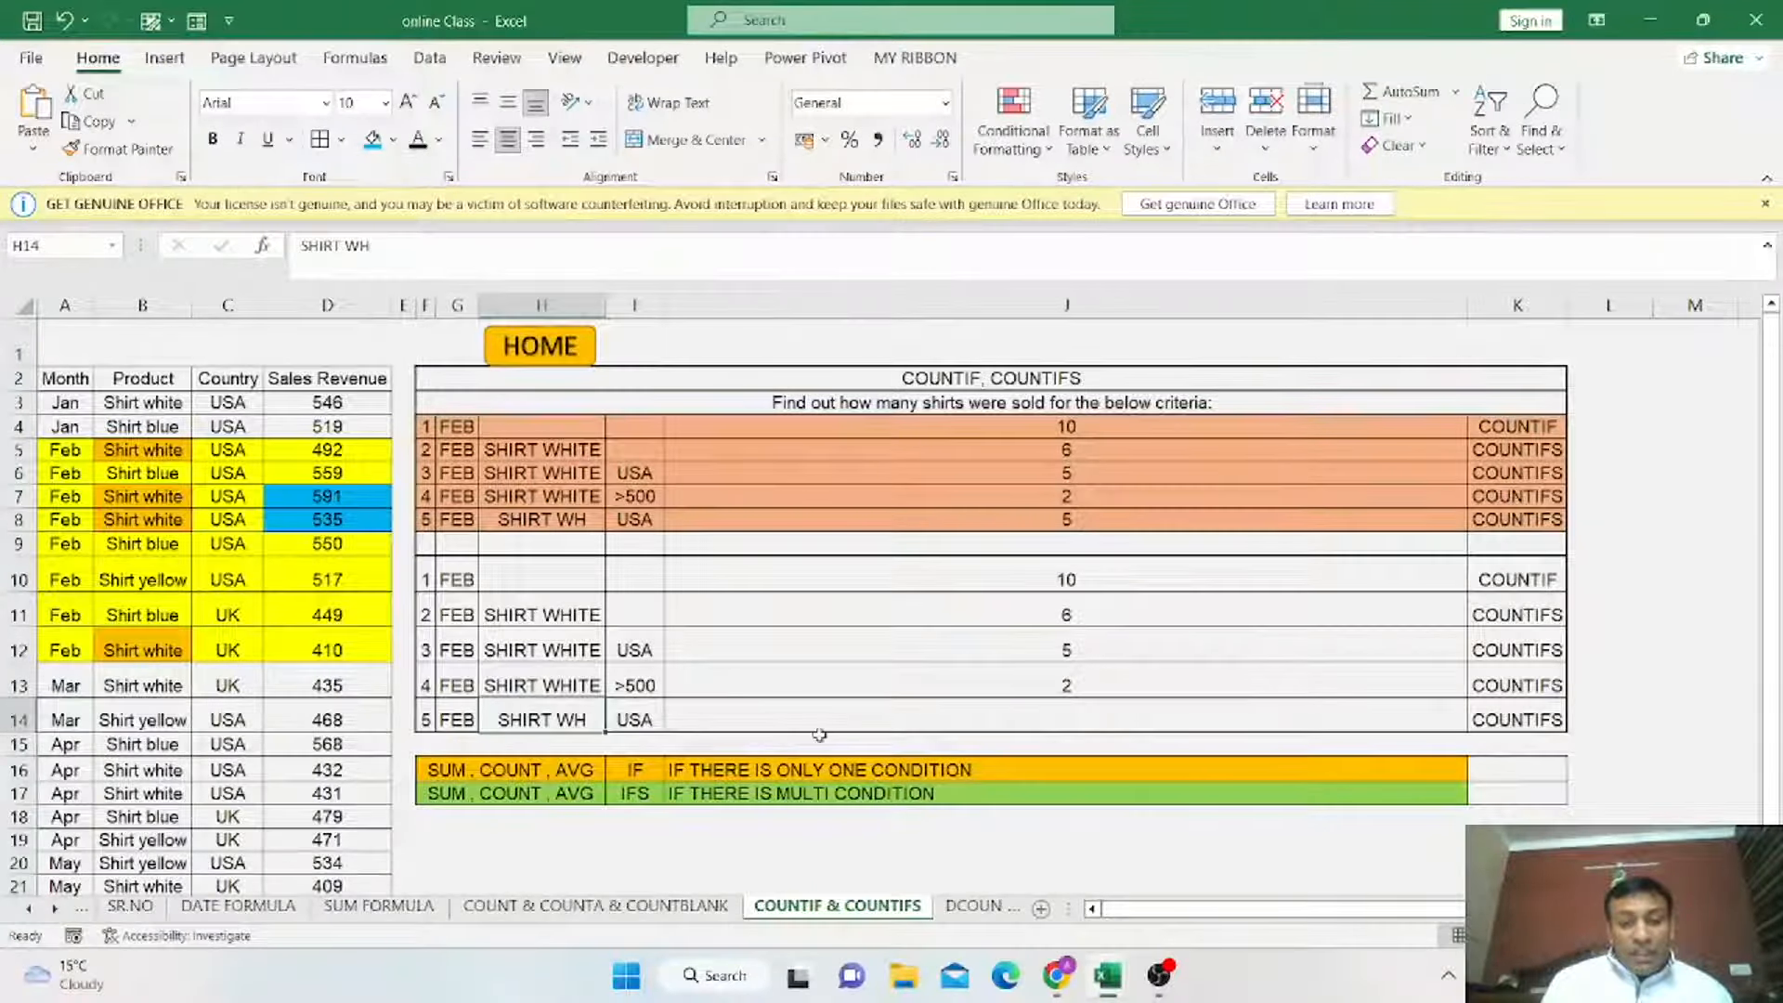
pyautogui.click(934, 722)
pyautogui.write('=COUNTI')
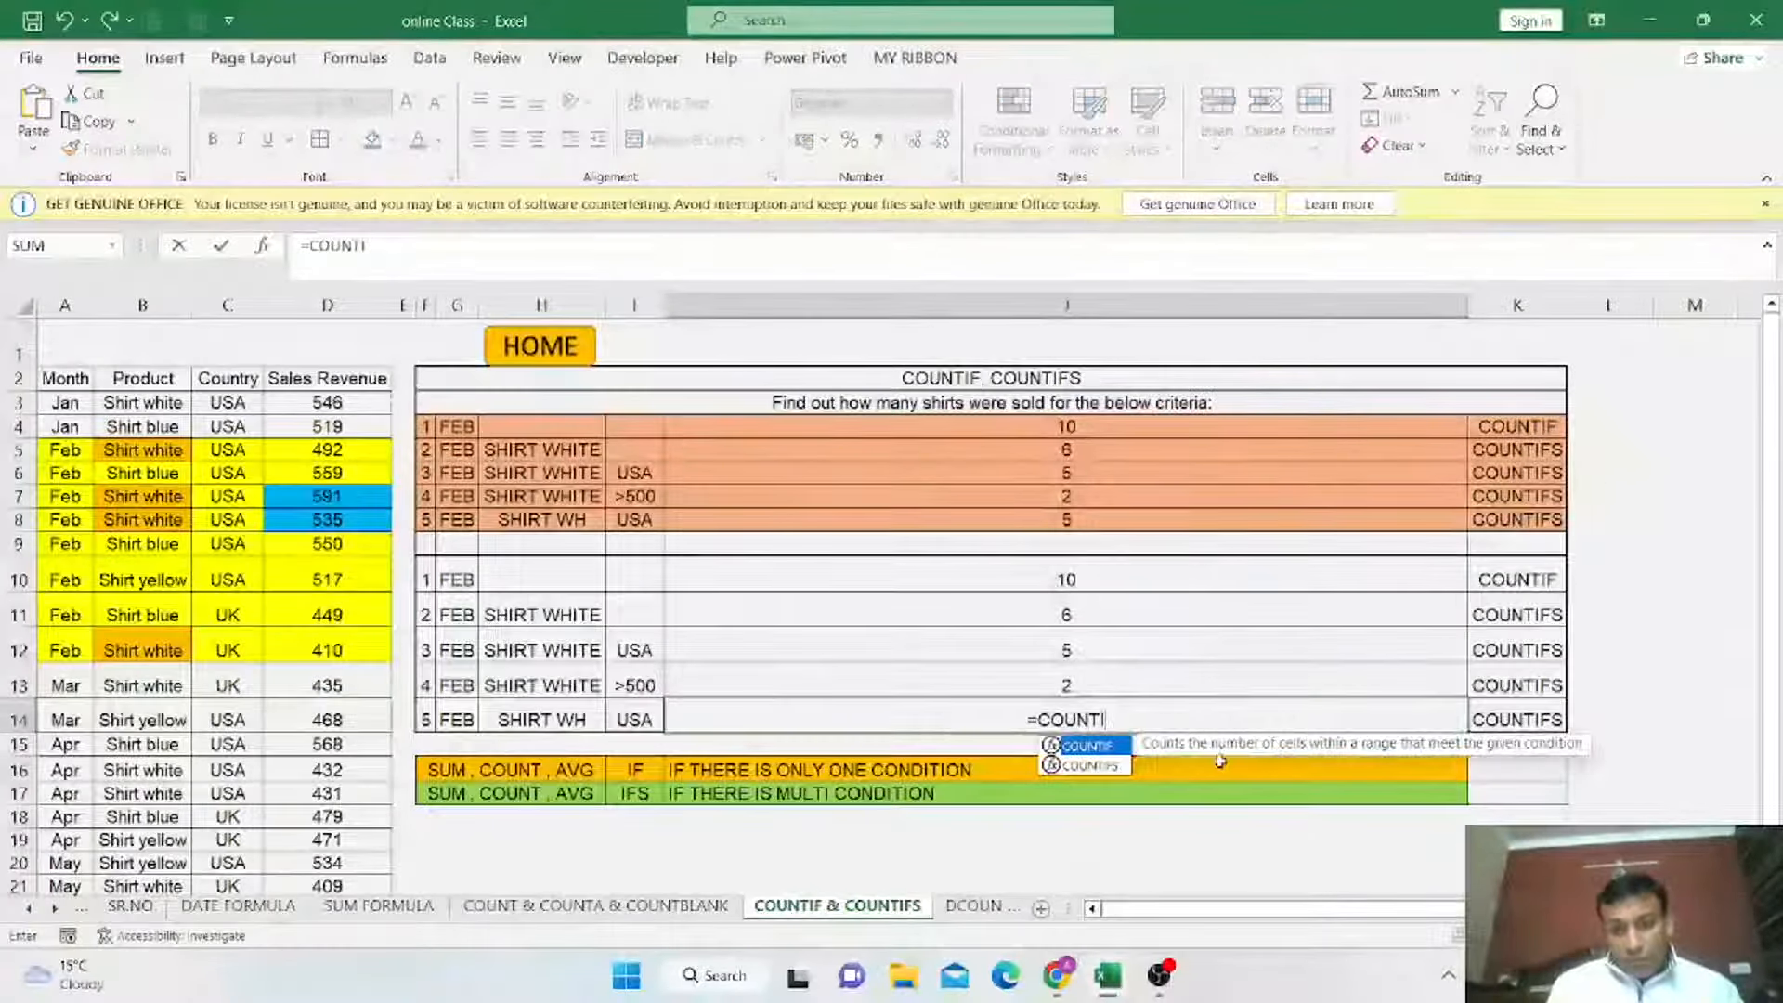
pyautogui.doubleClick(1092, 767)
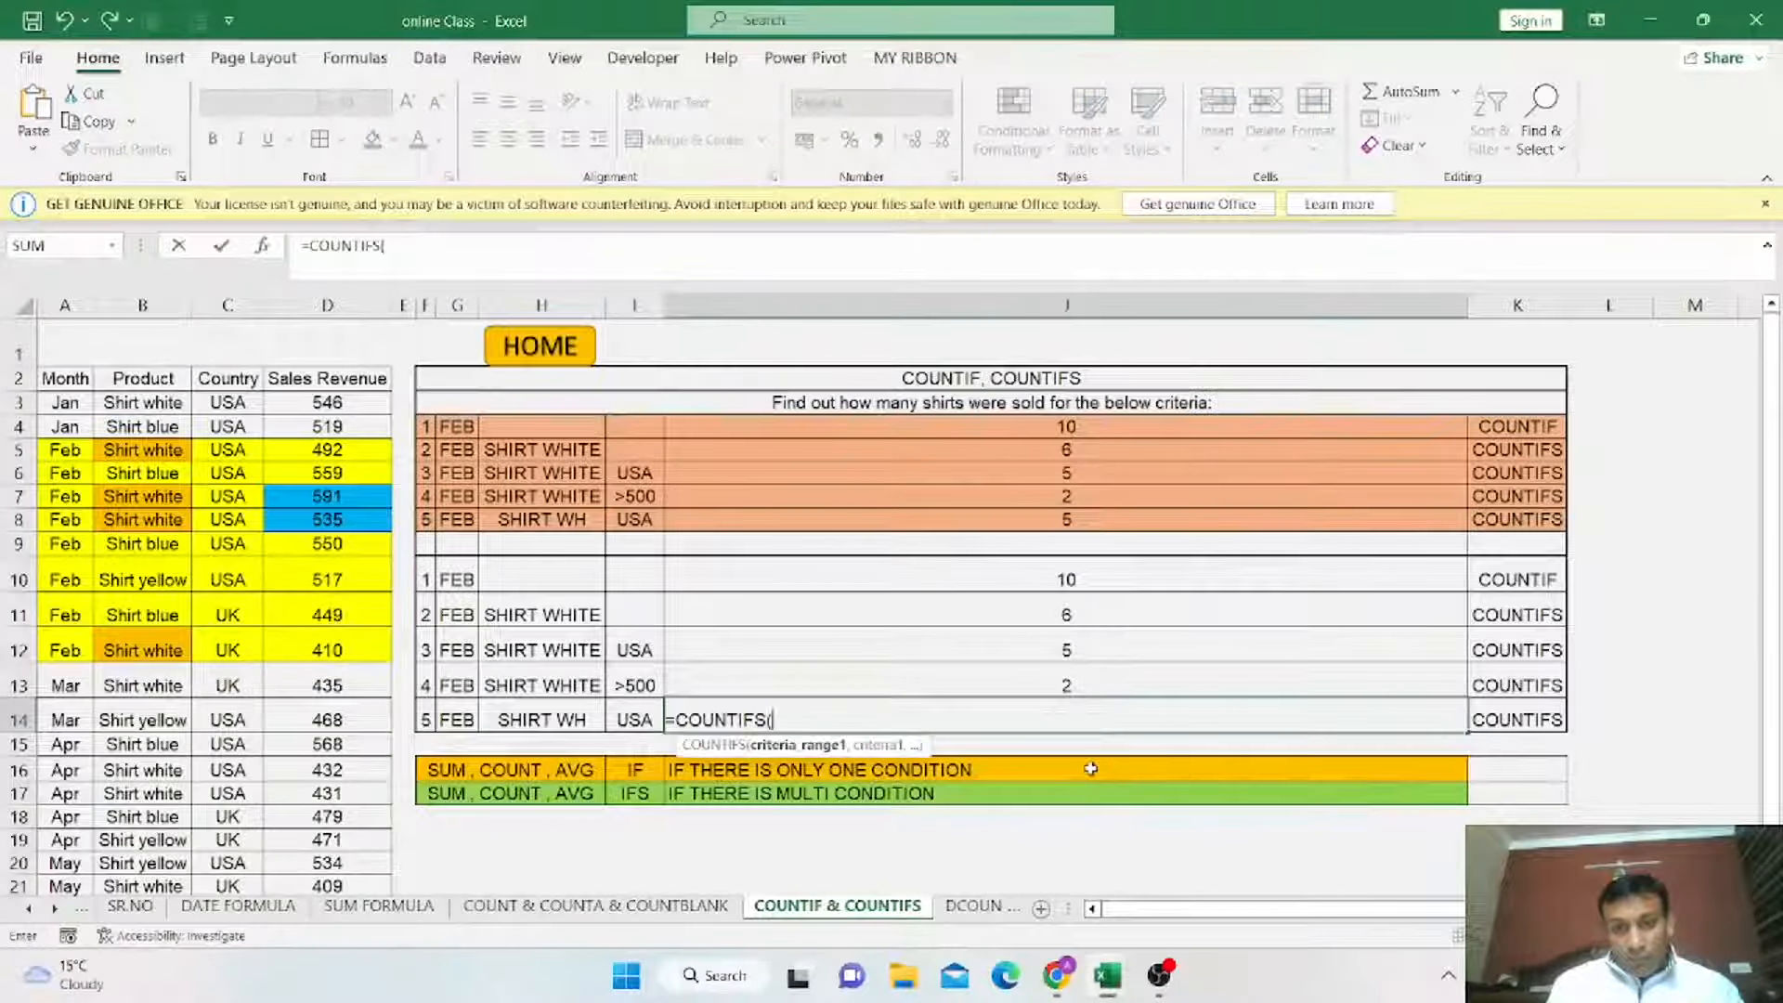
pyautogui.click(67, 403)
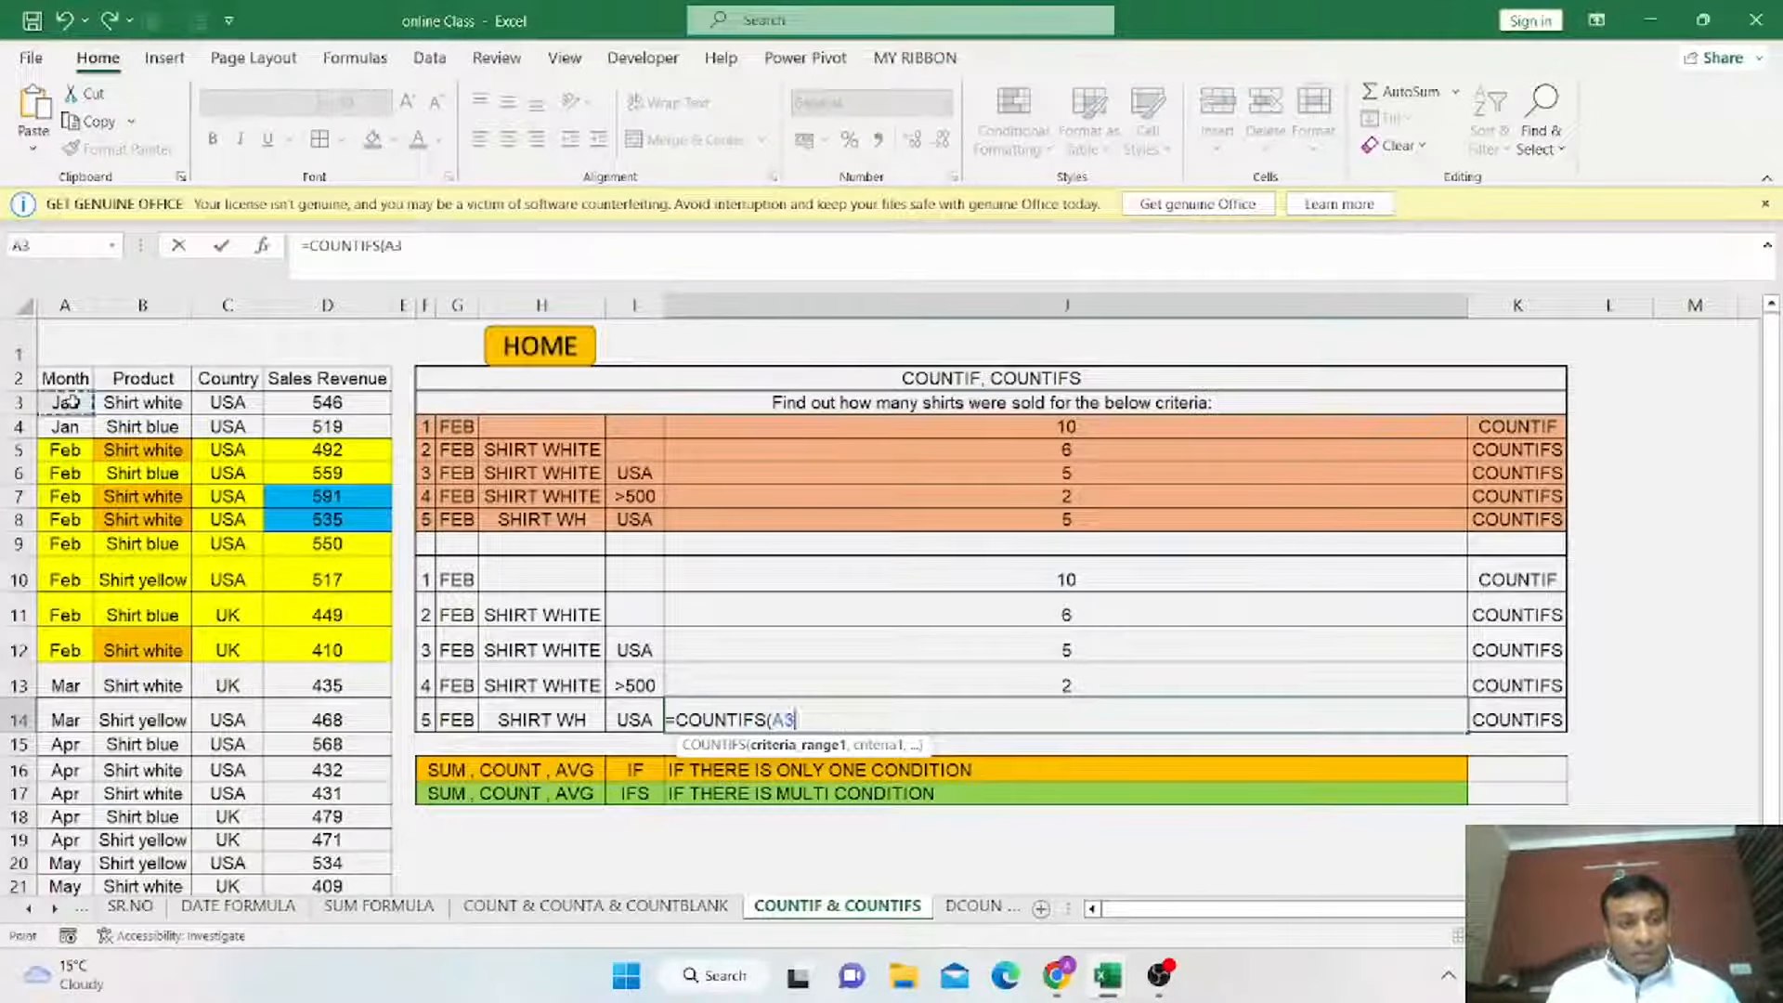
pyautogui.moveTo(71, 472); pyautogui.dragTo(80, 898)
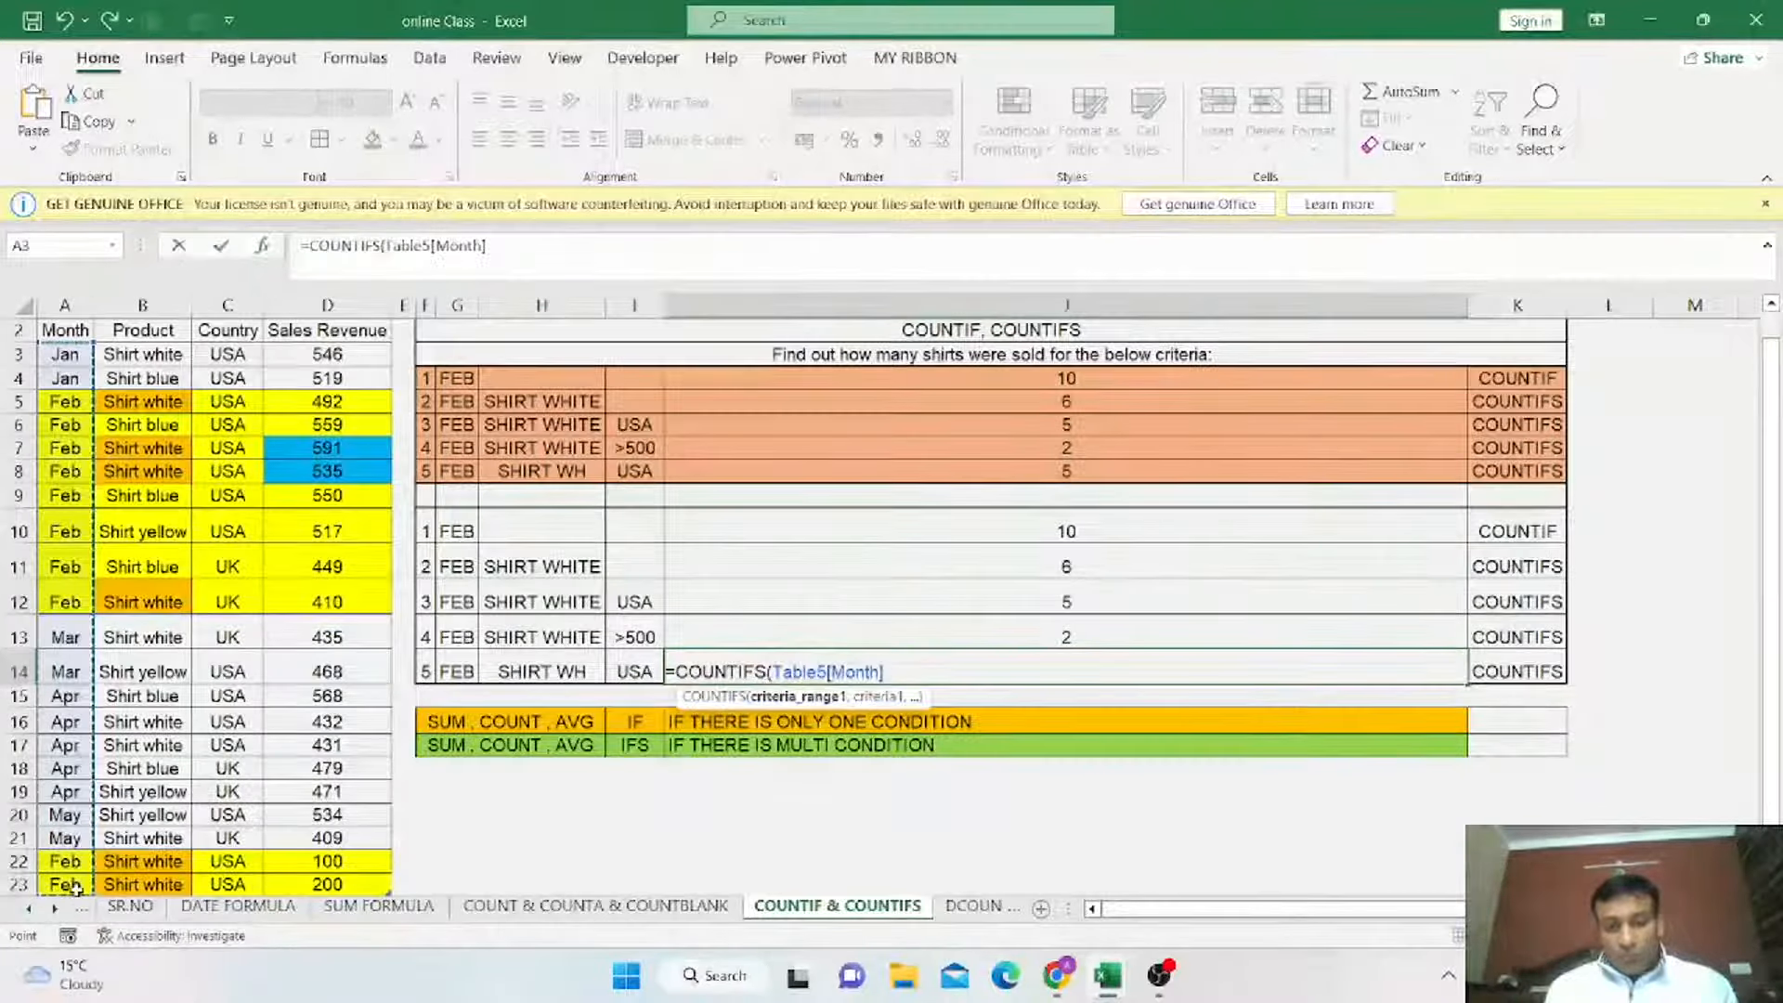
pyautogui.write(',')
# Add criteria G14 and the Product column to the COUNTIFS formula.
pyautogui.click(453, 670)
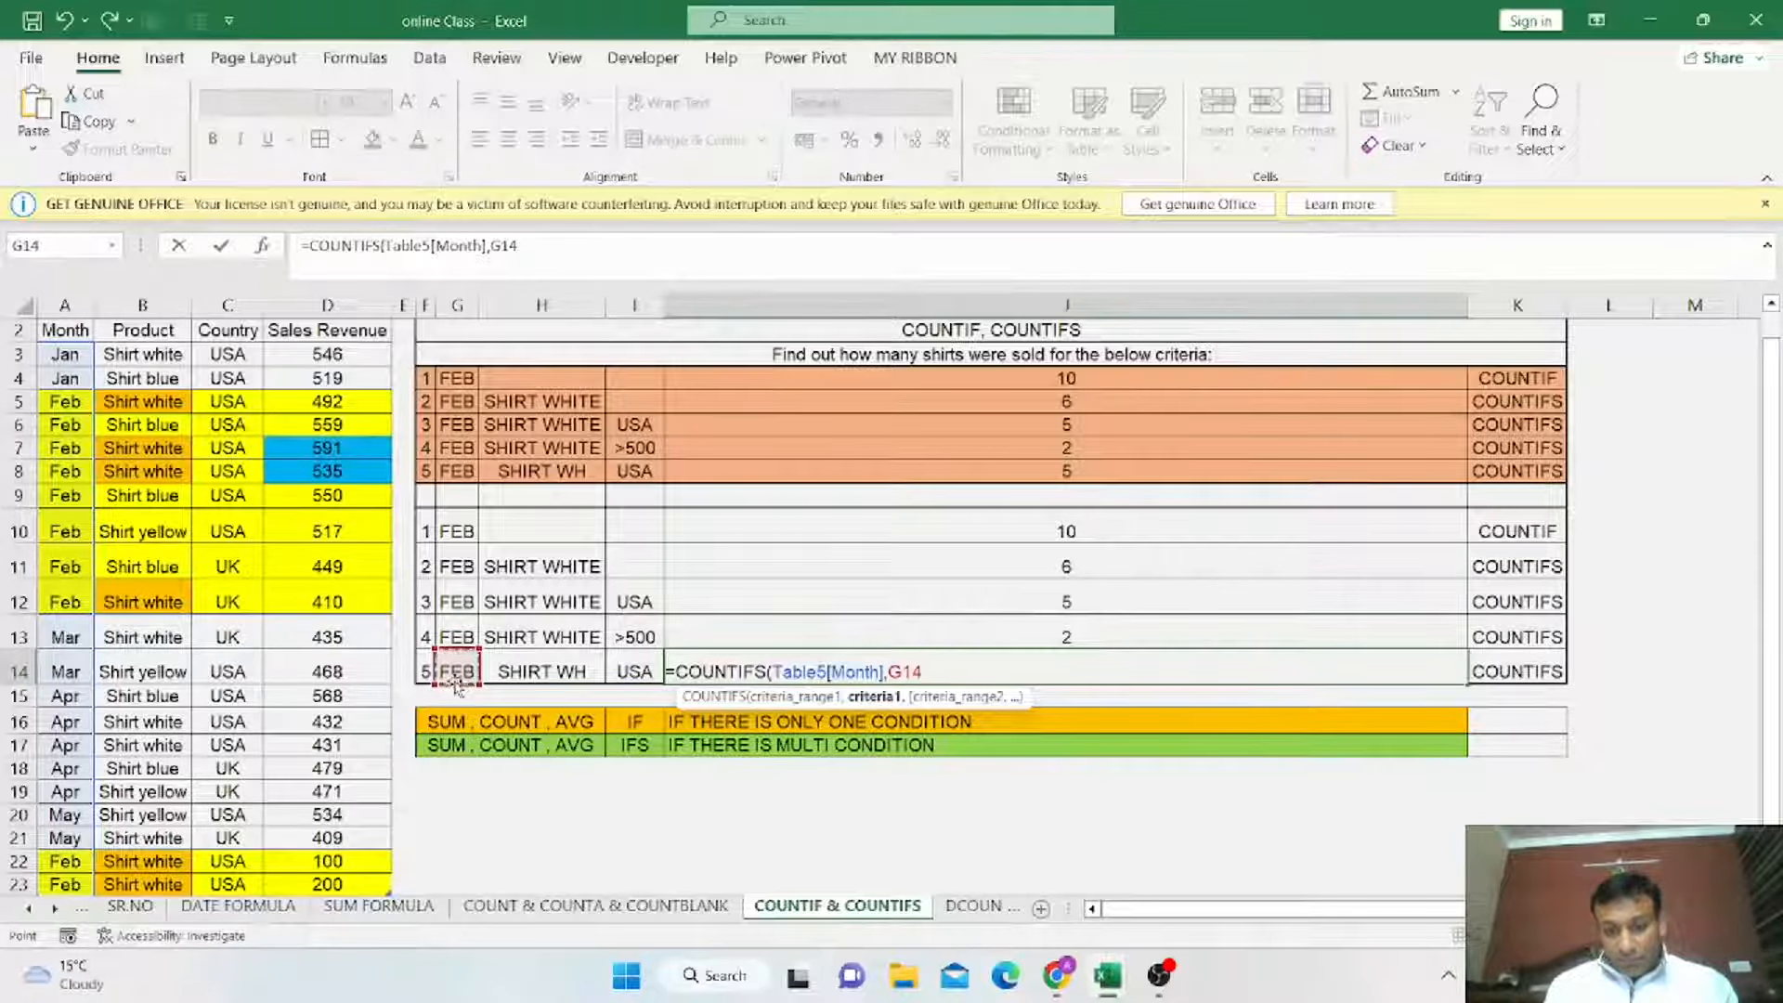
pyautogui.write(',')
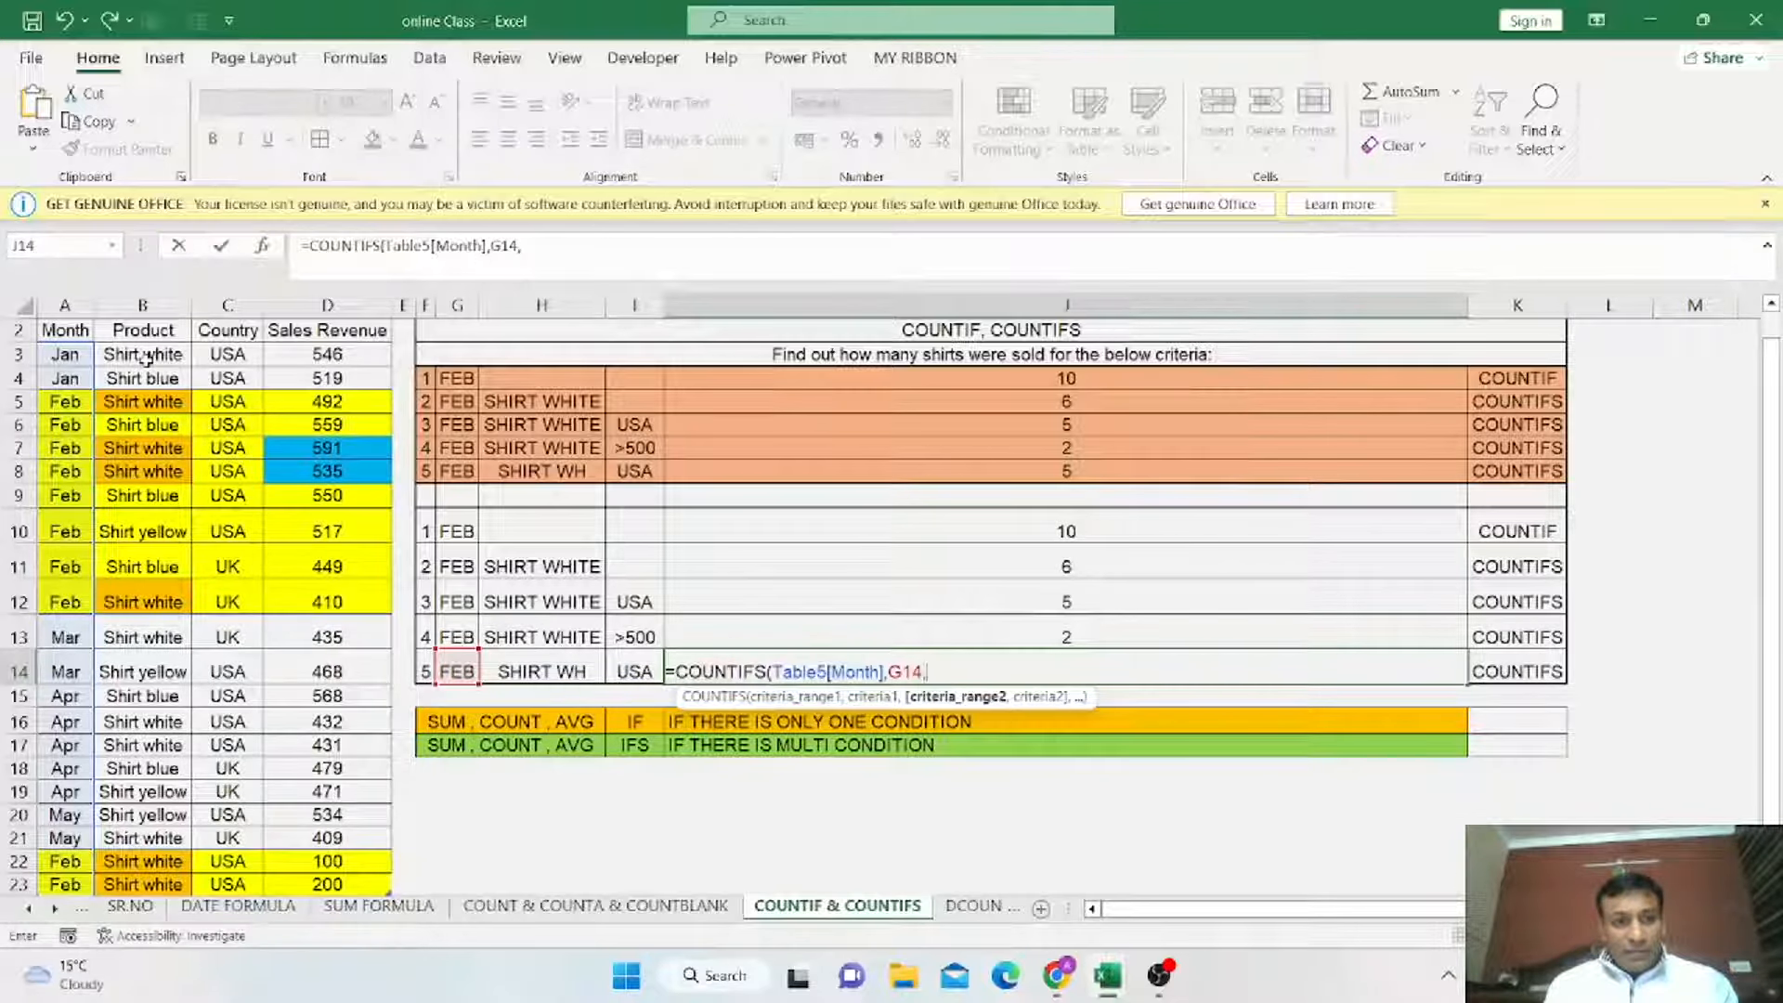
pyautogui.moveTo(144, 358); pyautogui.dragTo(168, 790)
pyautogui.click(168, 790)
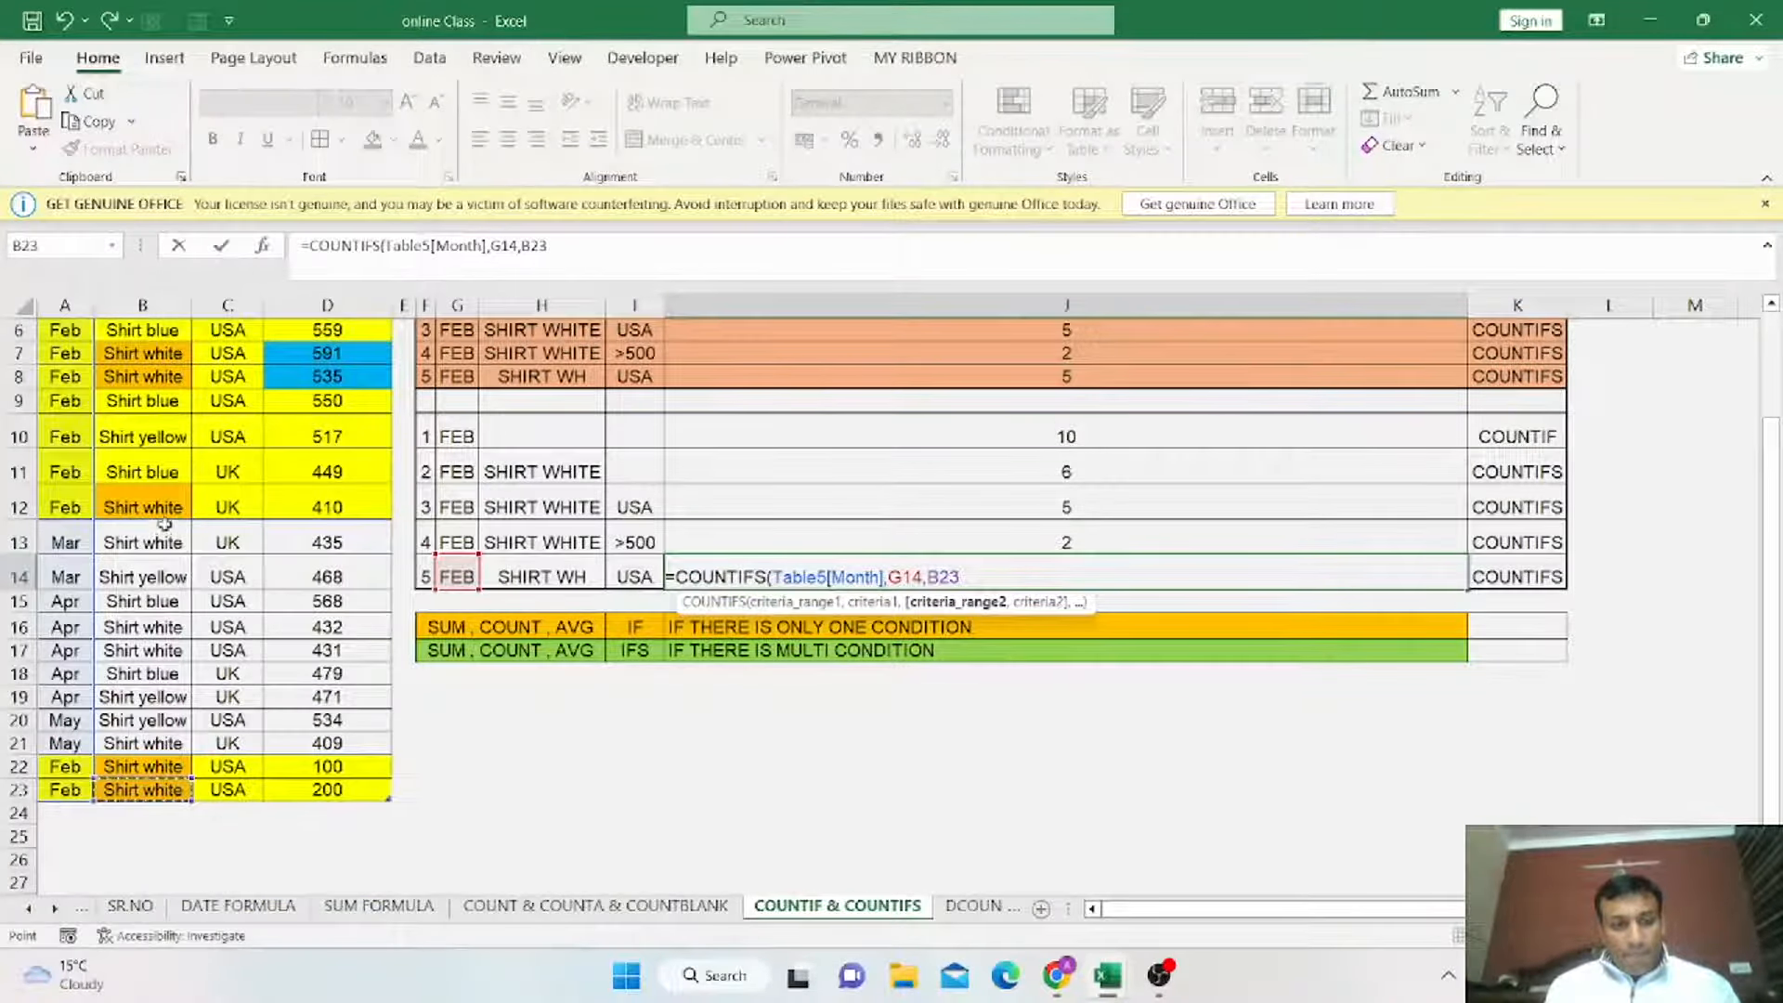
pyautogui.scroll(2, 149, 496)
pyautogui.moveTo(146, 401); pyautogui.dragTo(165, 836)
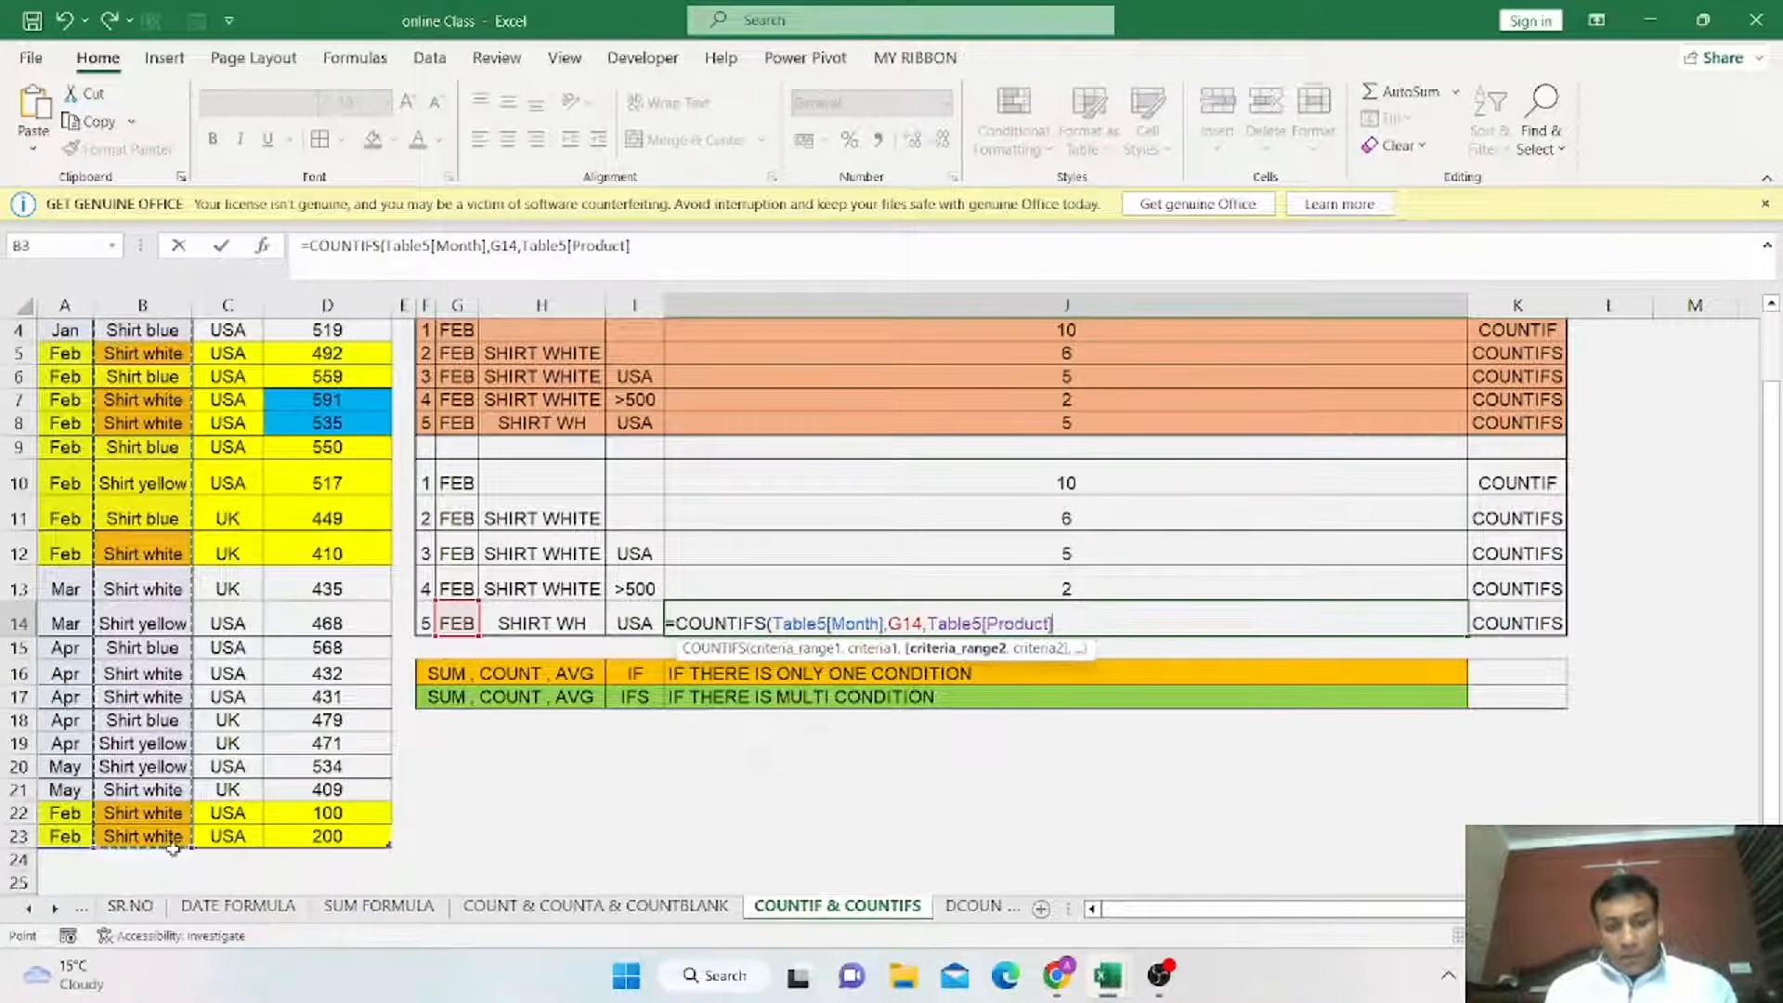
pyautogui.write(',')
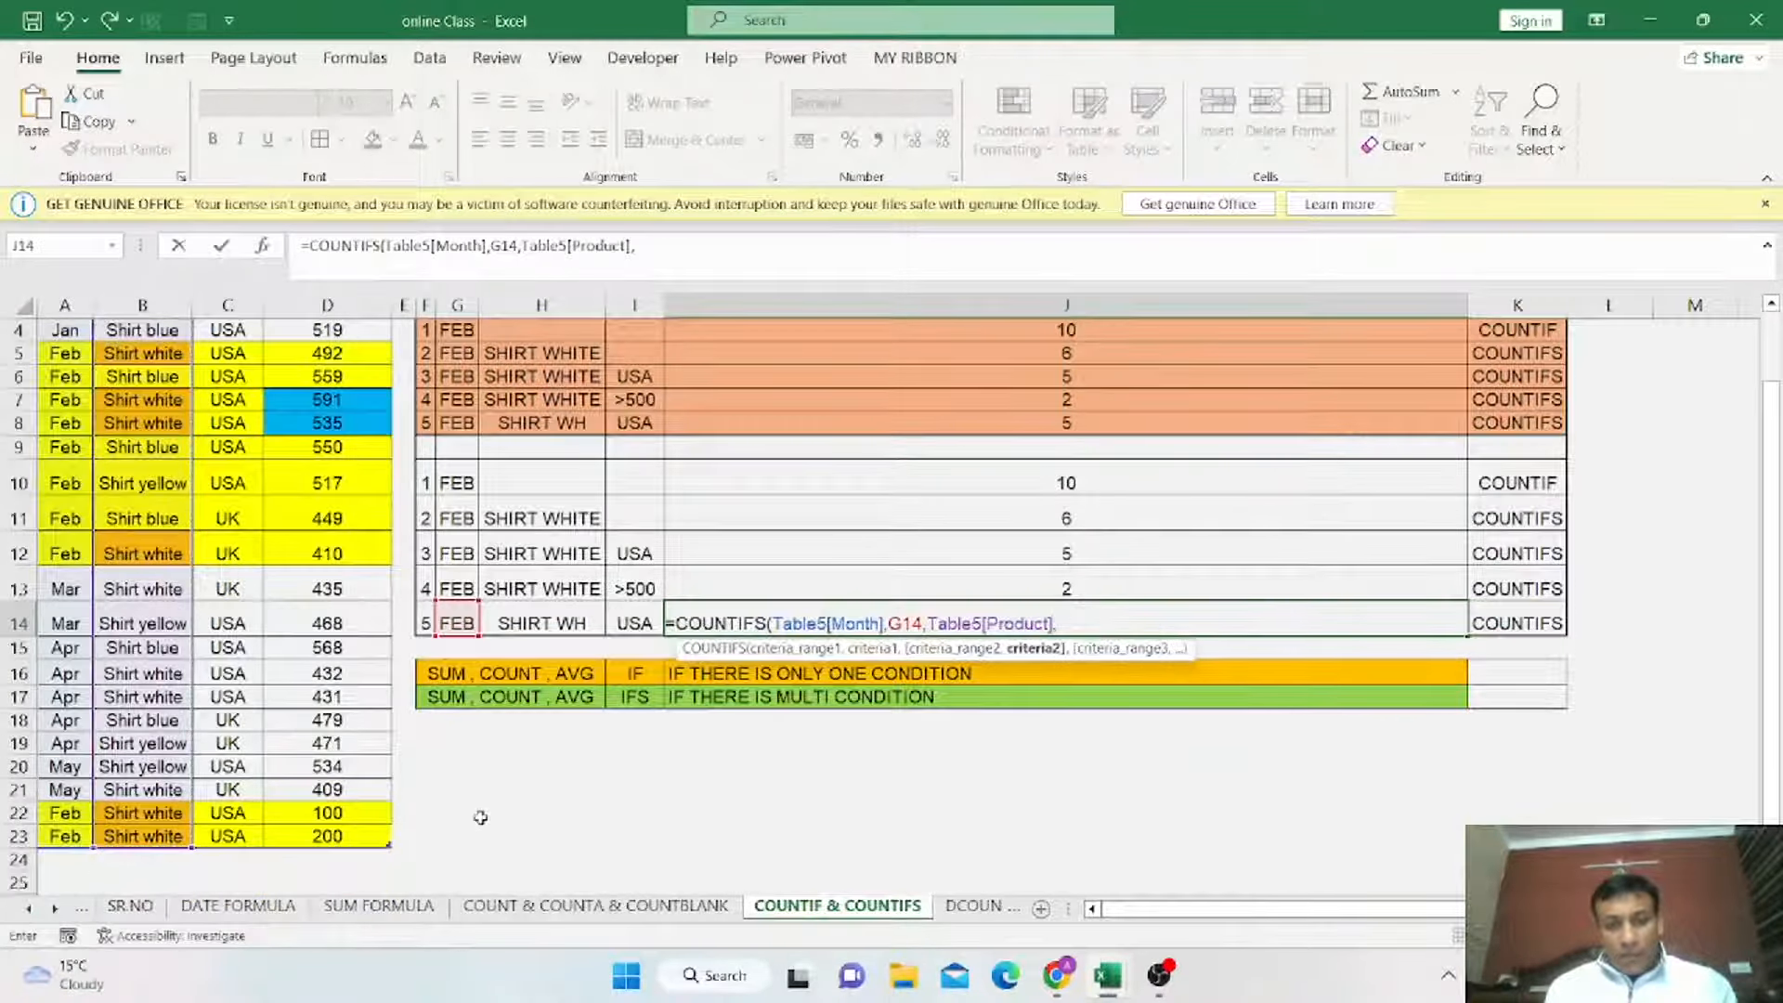
# Add criteria H14 and the Country column to the COUNTIFS formula.
pyautogui.click(569, 622)
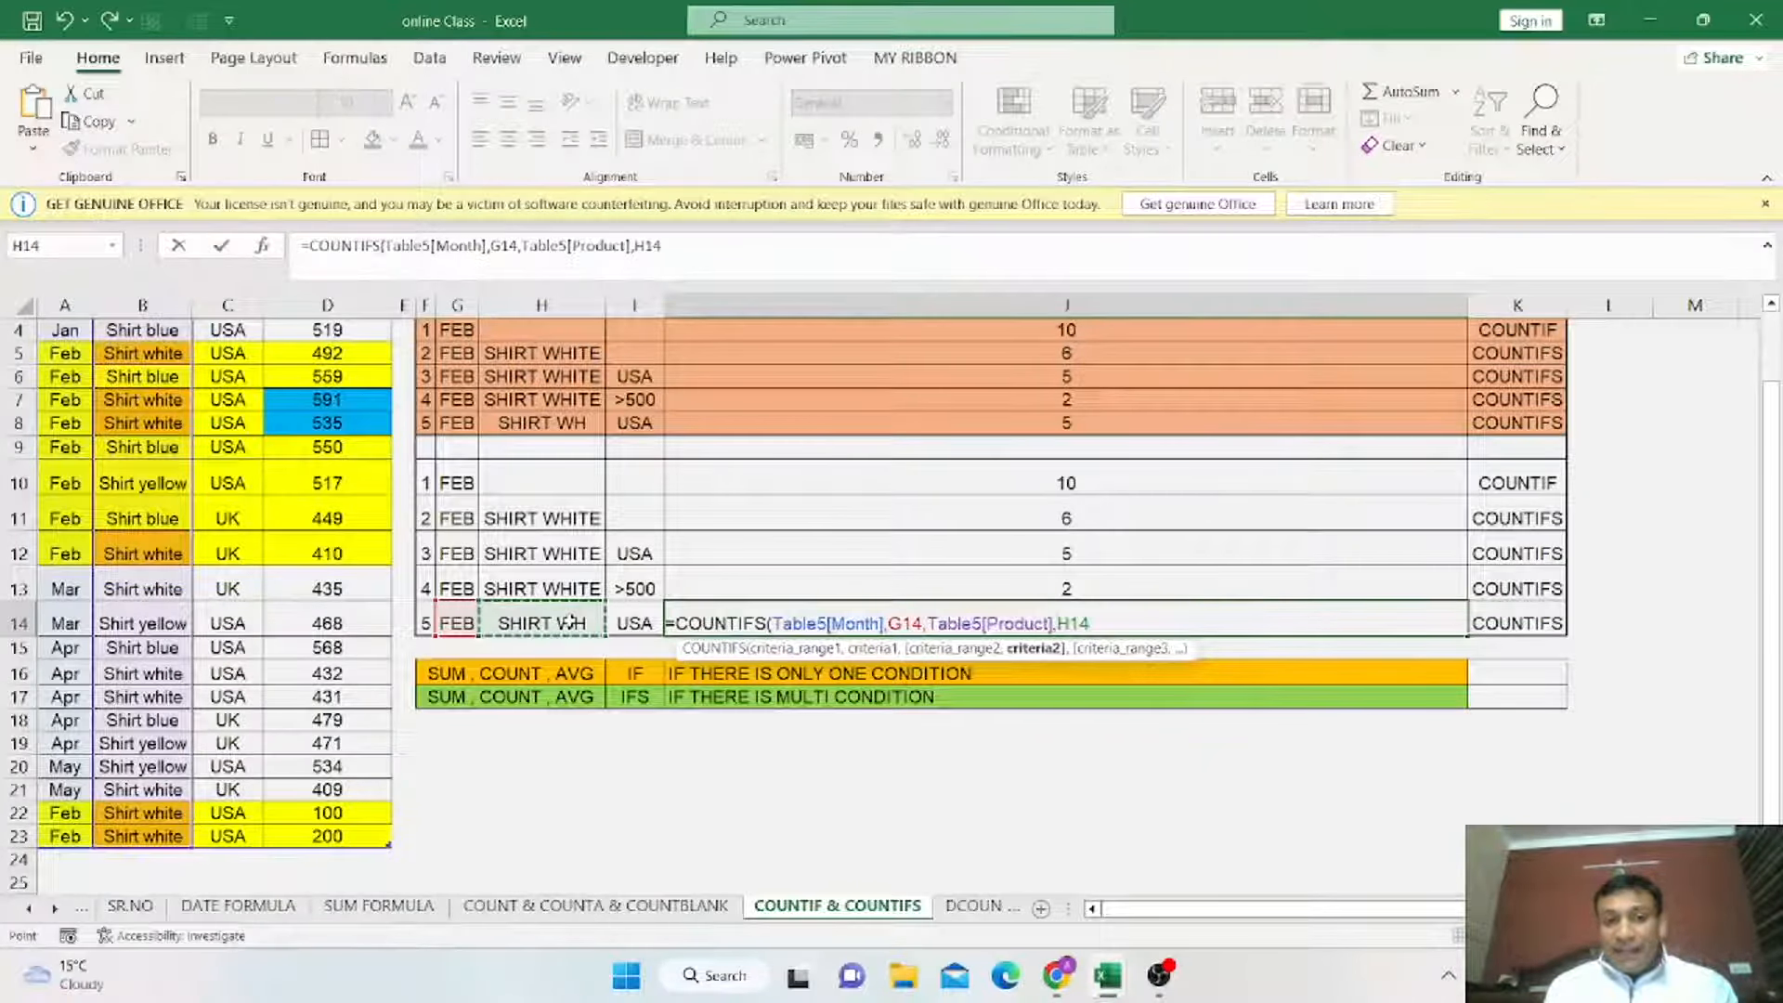
pyautogui.write(',')
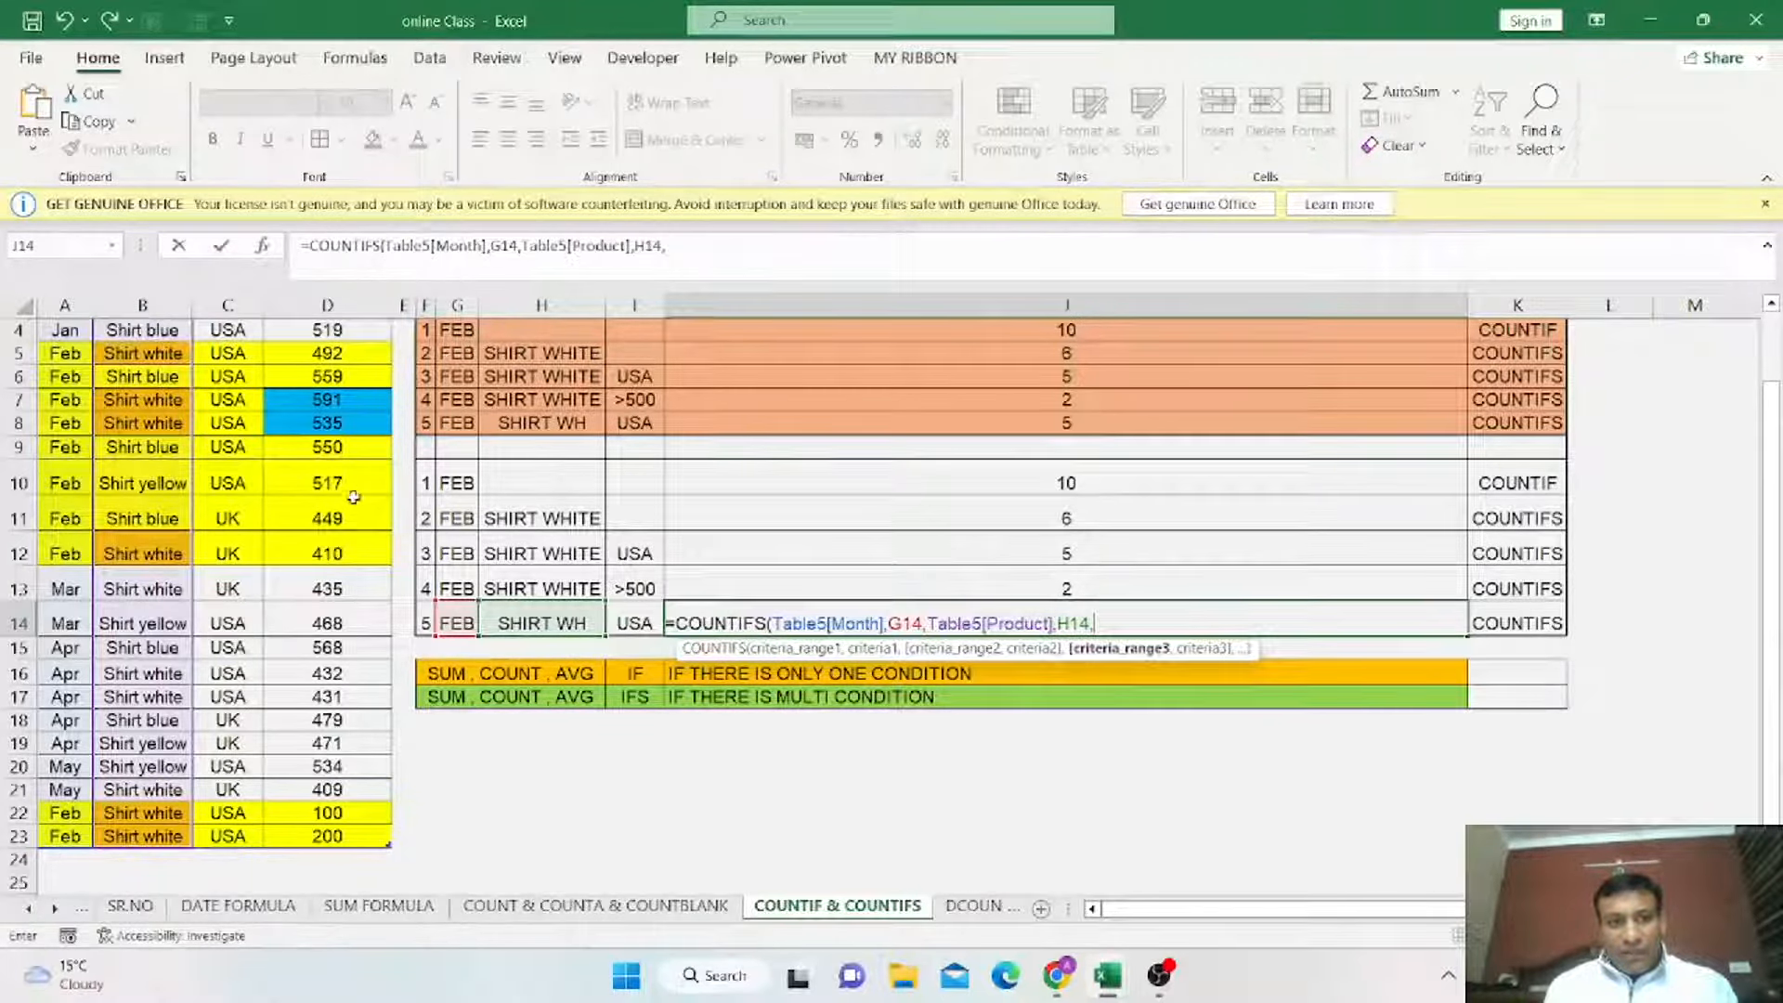
pyautogui.scroll(1, 353, 496)
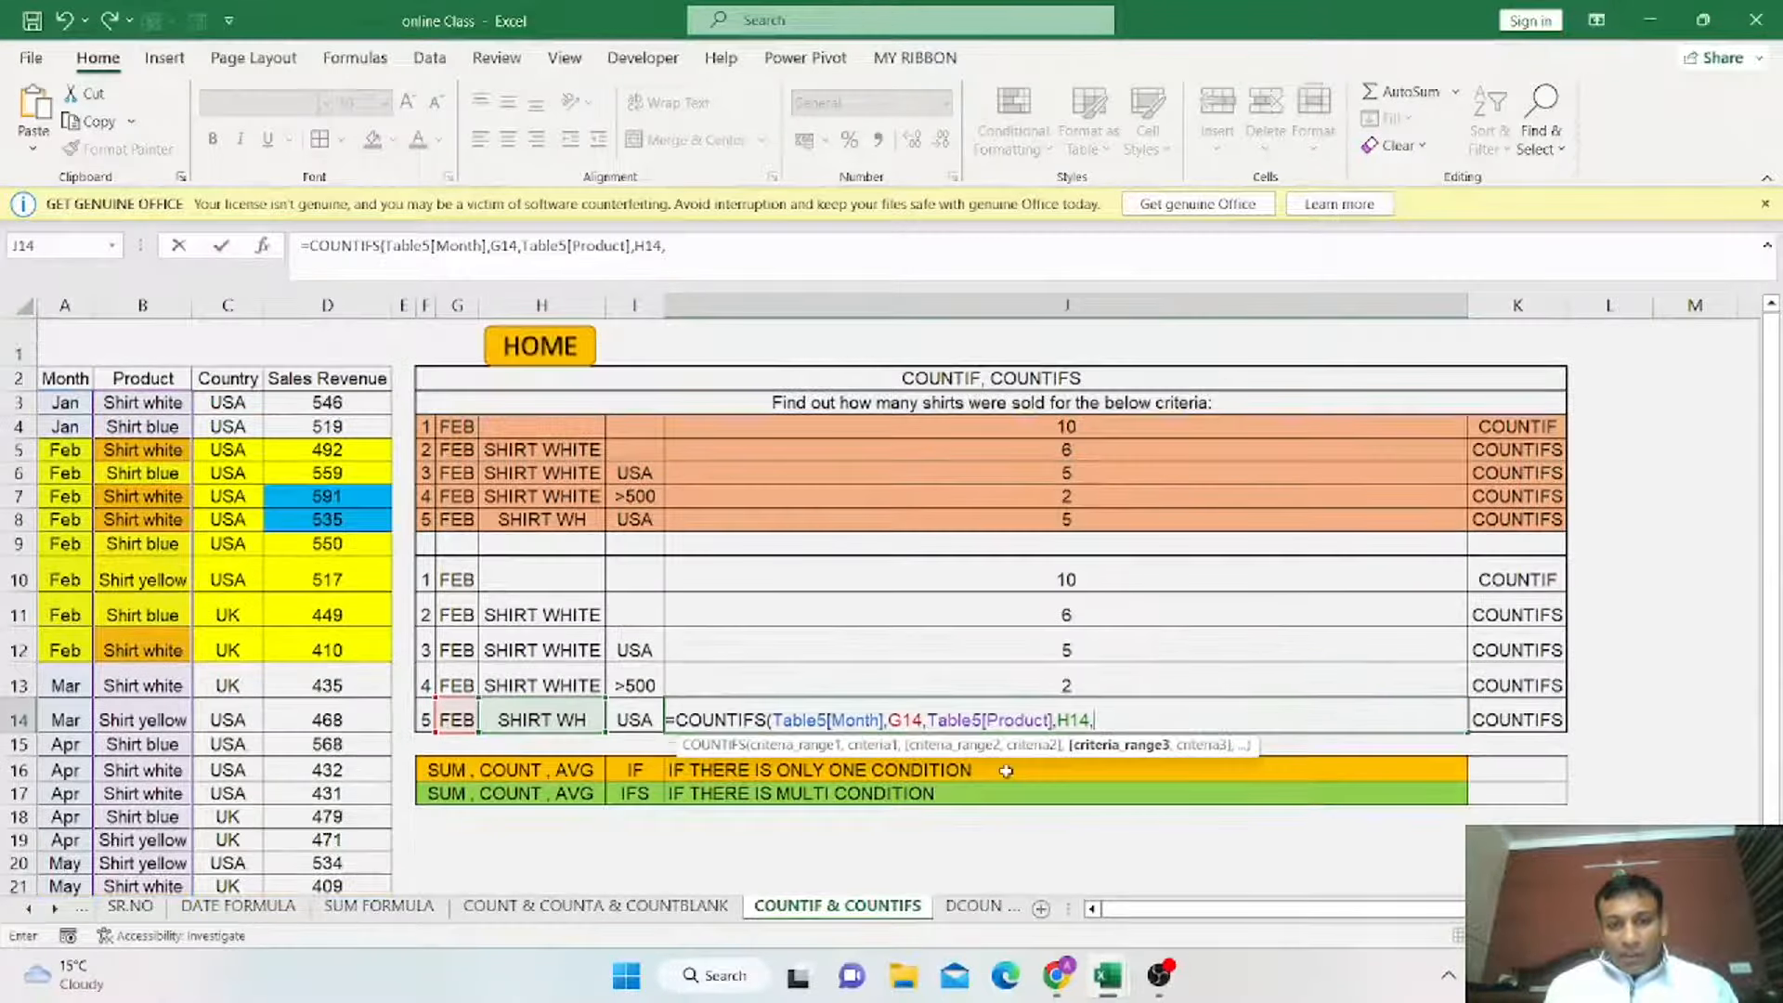
pyautogui.click(229, 405)
pyautogui.moveTo(231, 481); pyautogui.dragTo(244, 836)
pyautogui.write(',')
# Add criteria I14, close the parenthesis and enter the COUNTIFS formula.
pyautogui.click(632, 628)
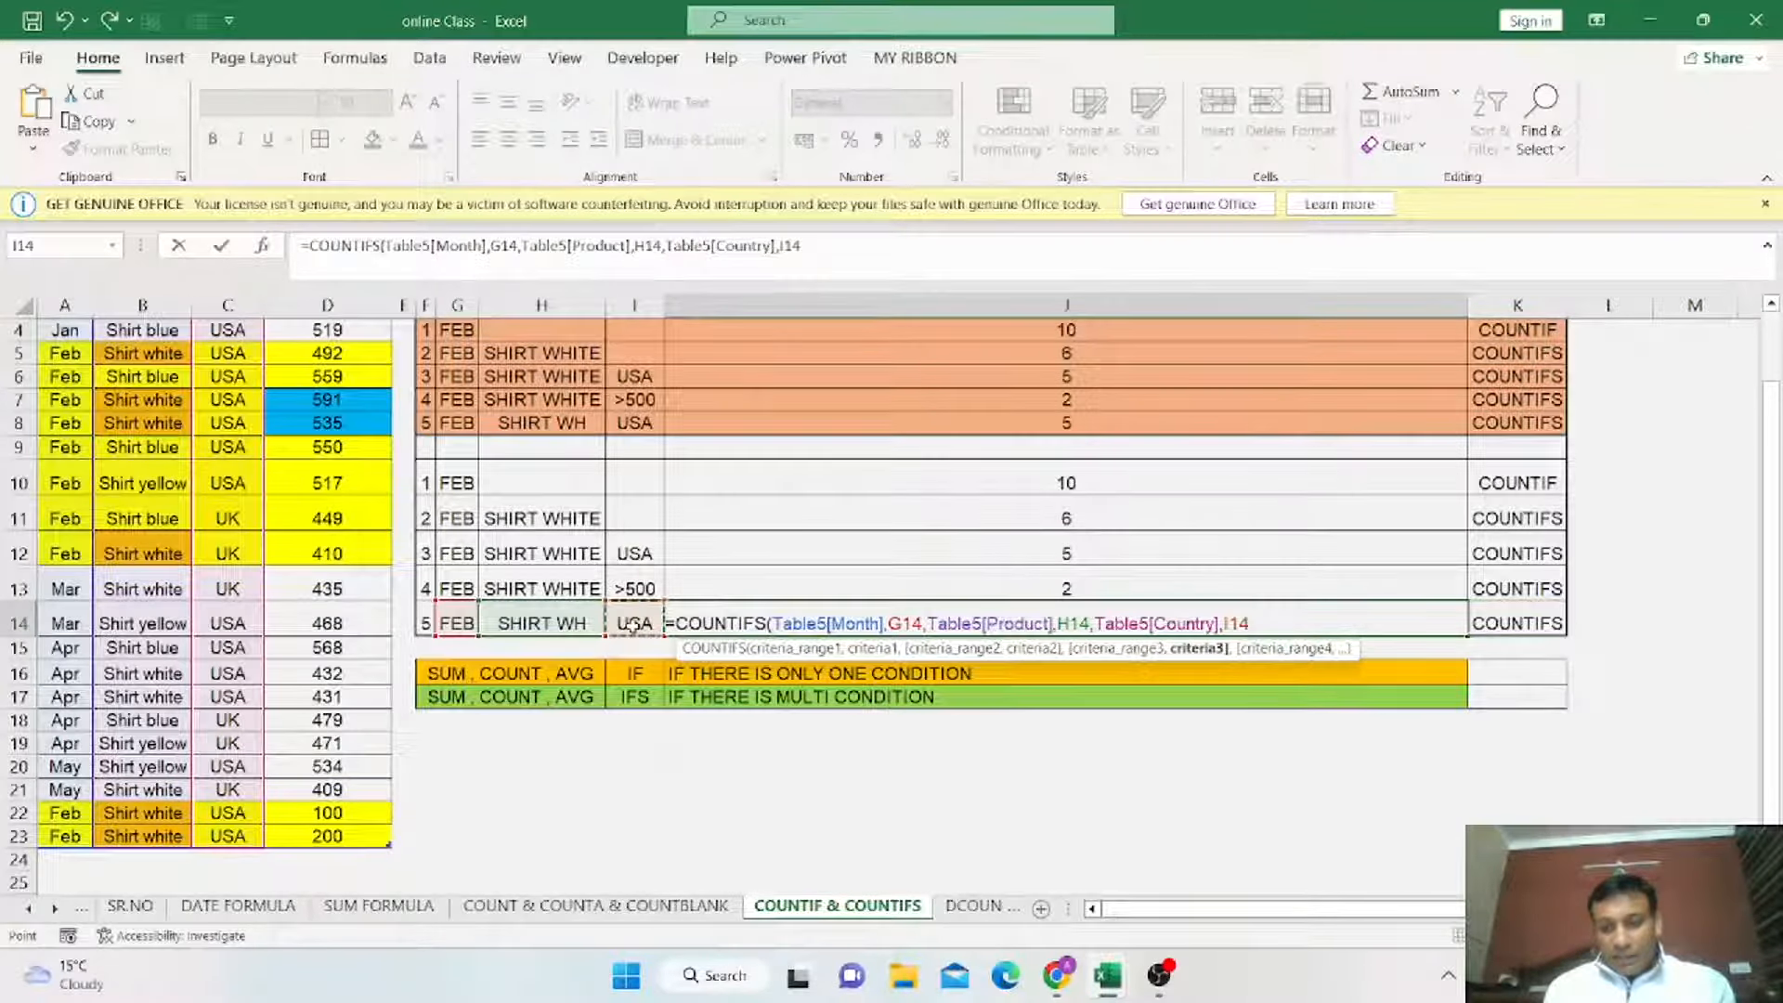
pyautogui.write(')')
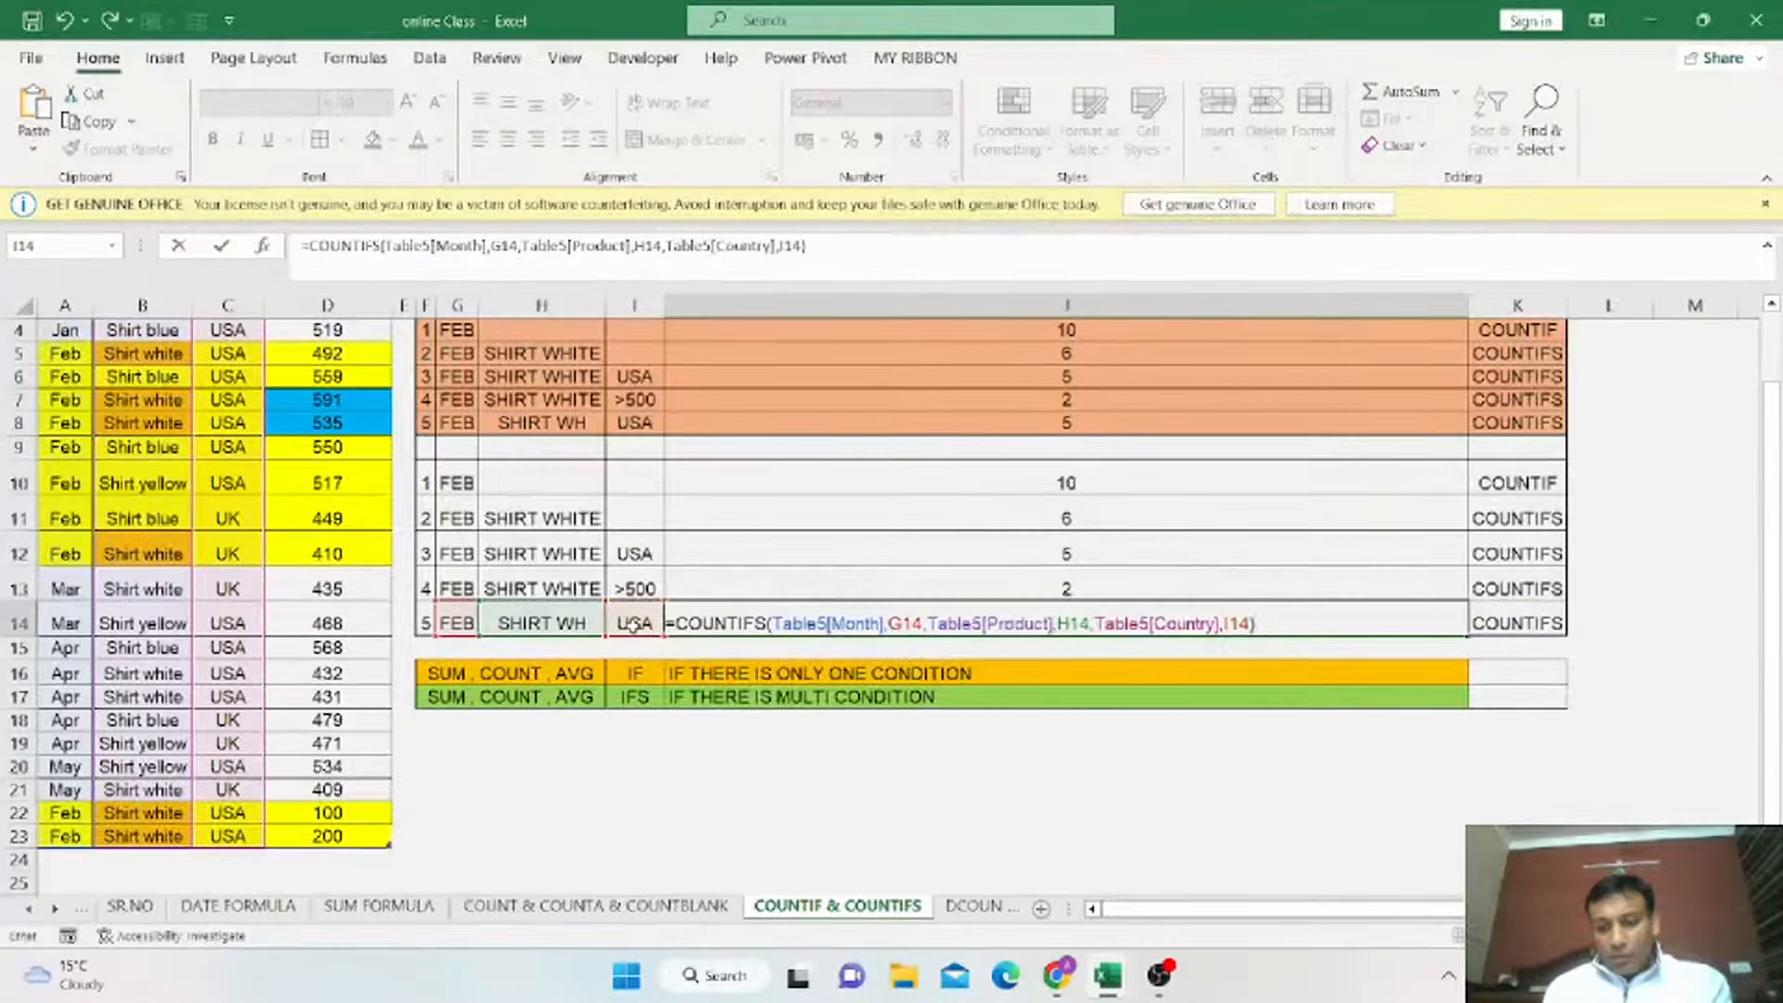
pyautogui.press('Return')
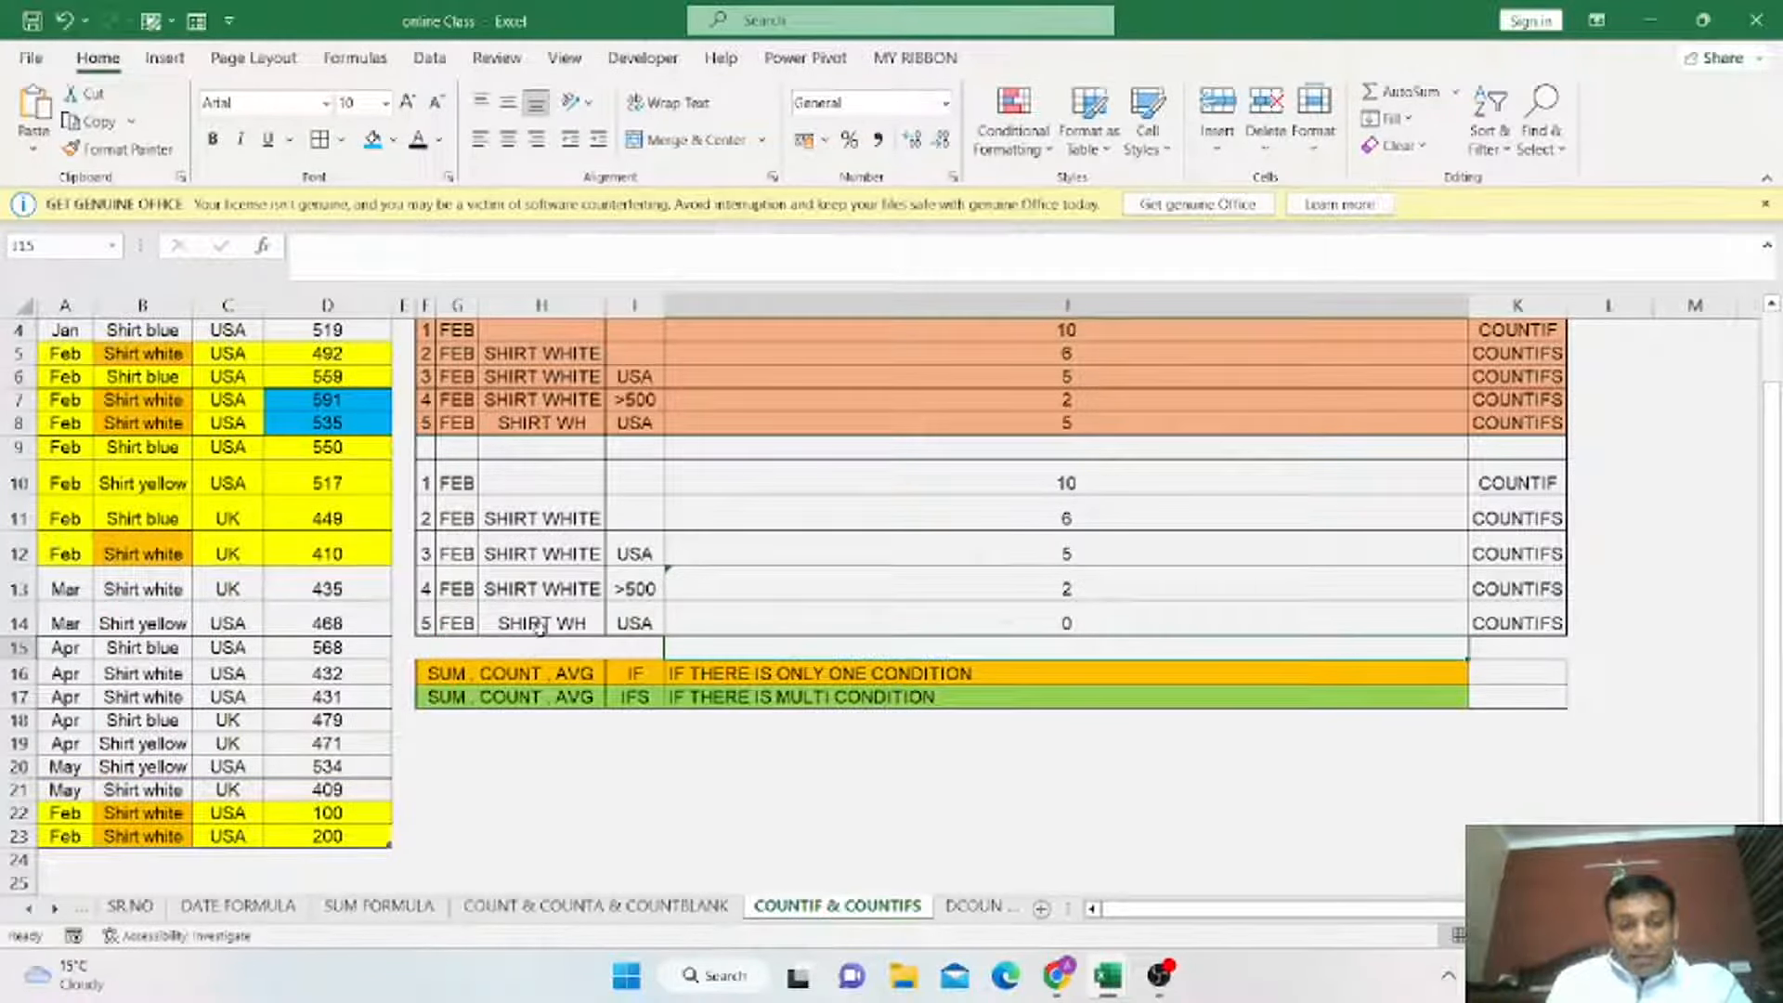
pyautogui.scroll(1, 144, 484)
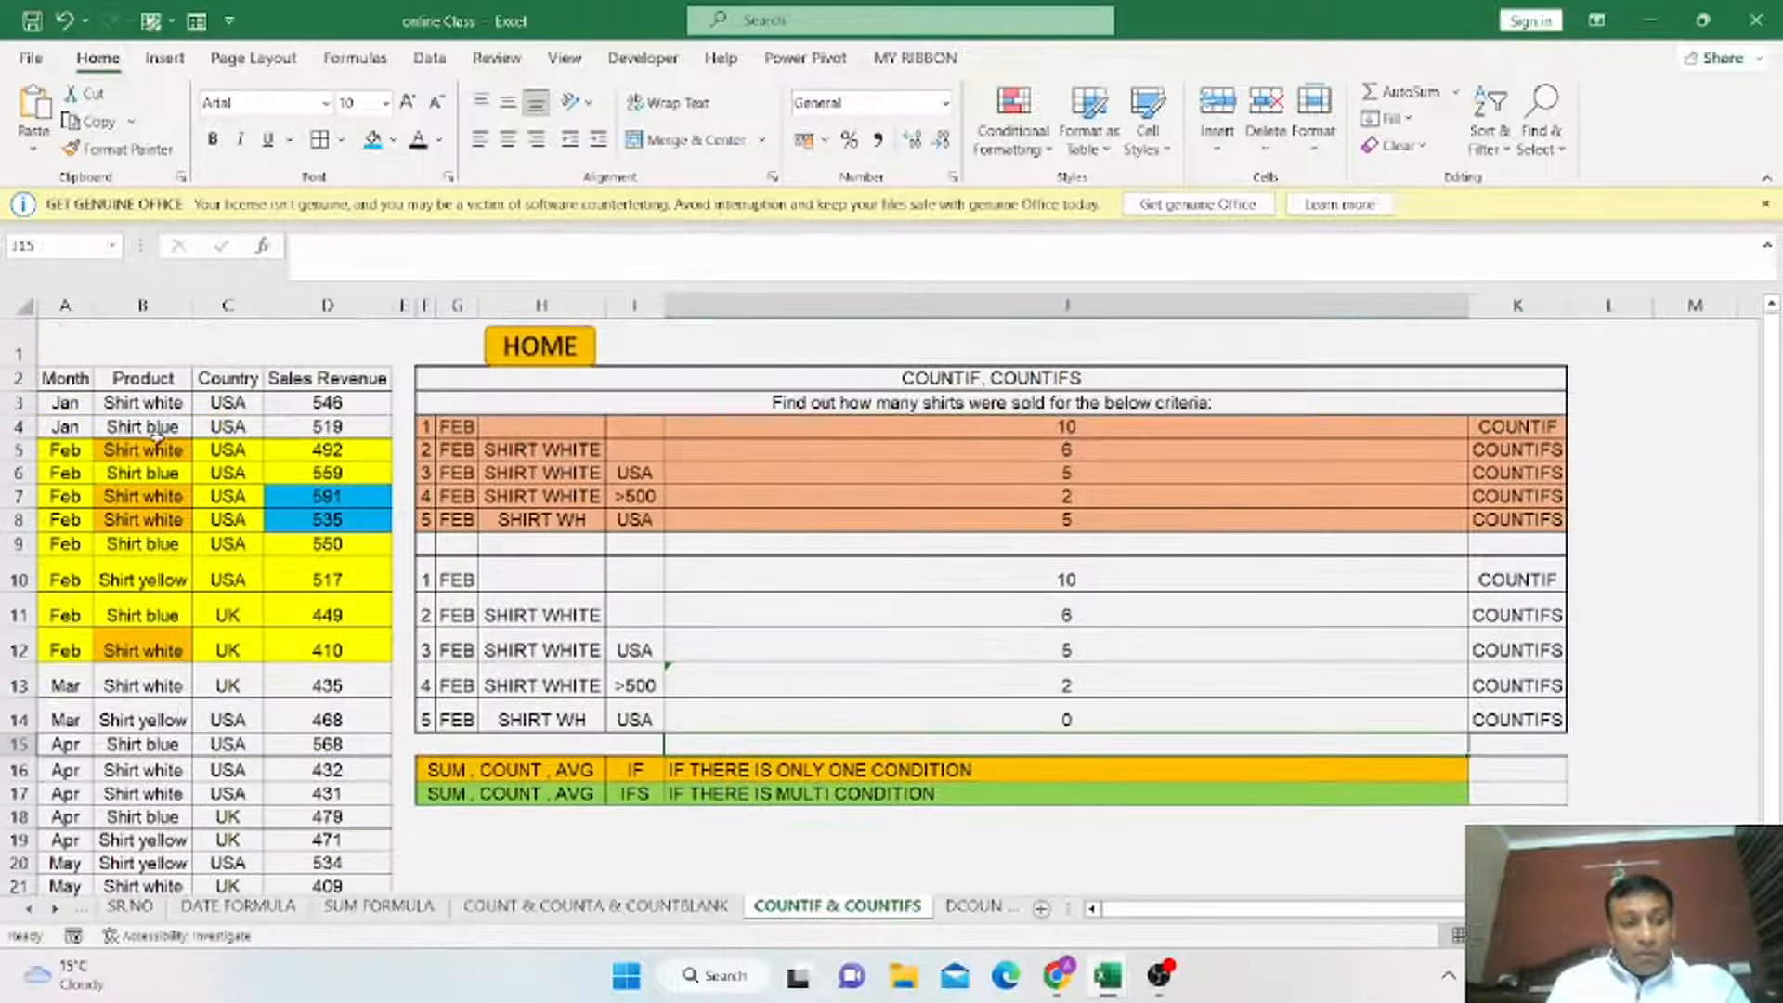
# Examine the Product column entries and open the COUNTIFS formula in J14.
pyautogui.moveTo(158, 402); pyautogui.dragTo(166, 885)
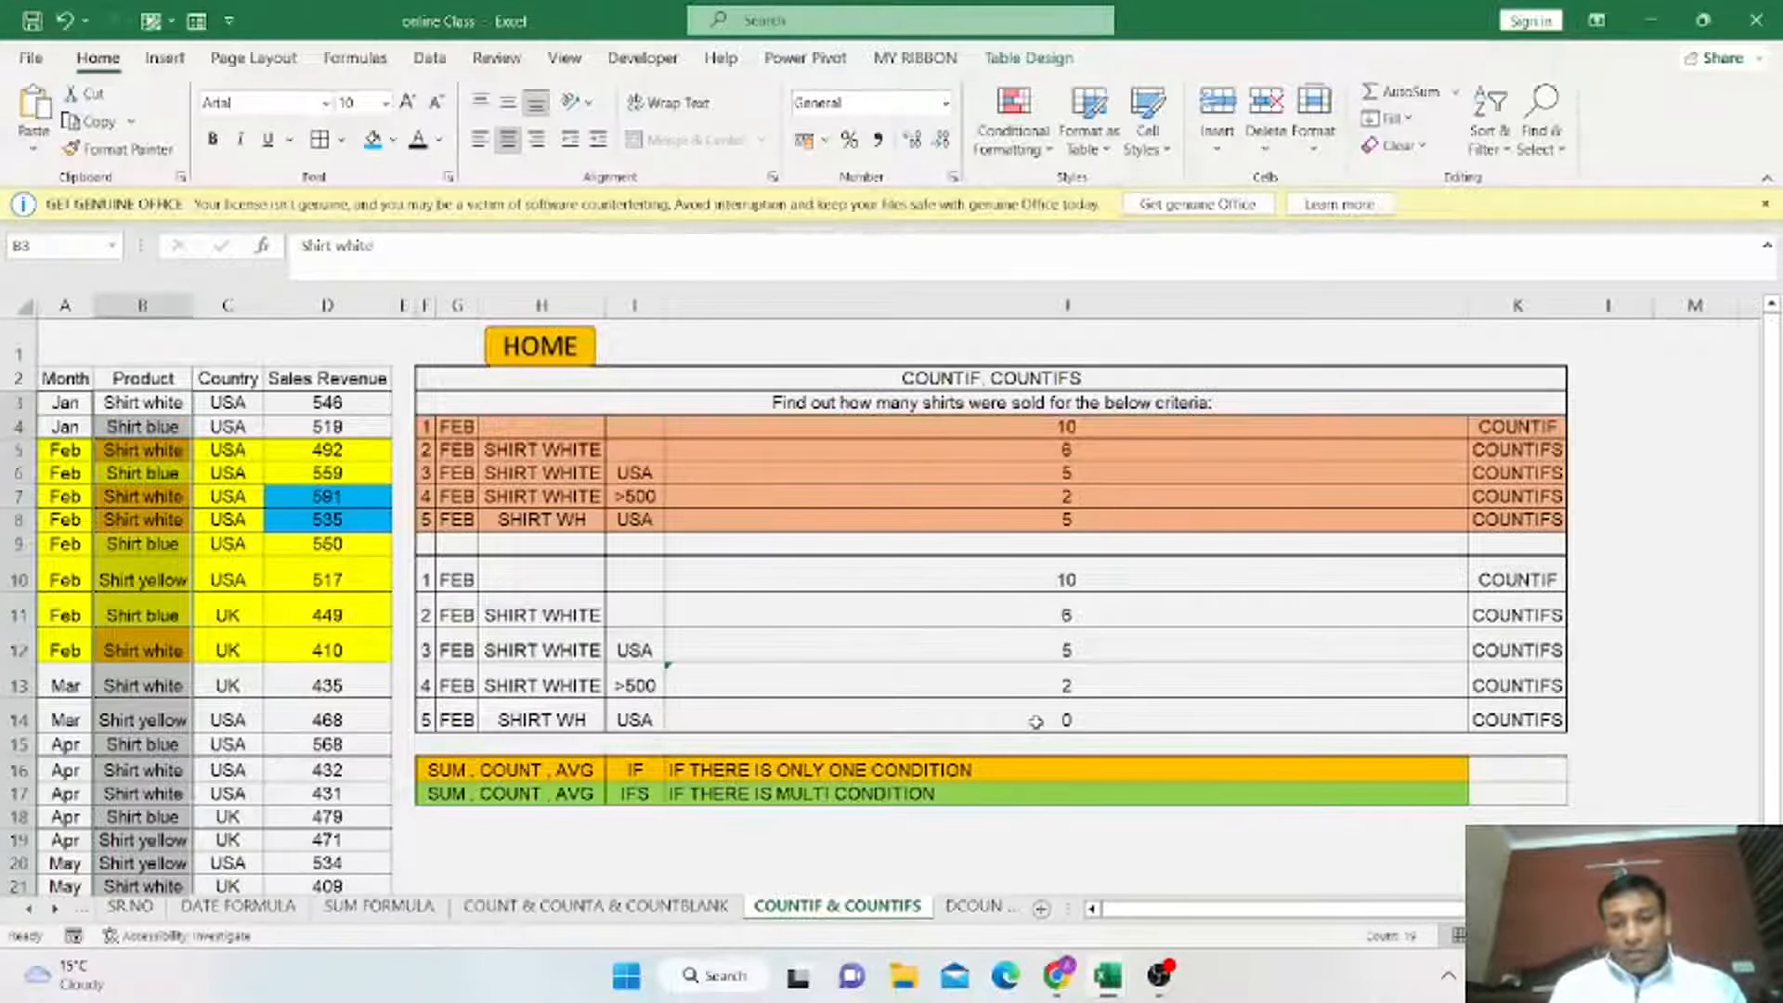
pyautogui.click(1086, 722)
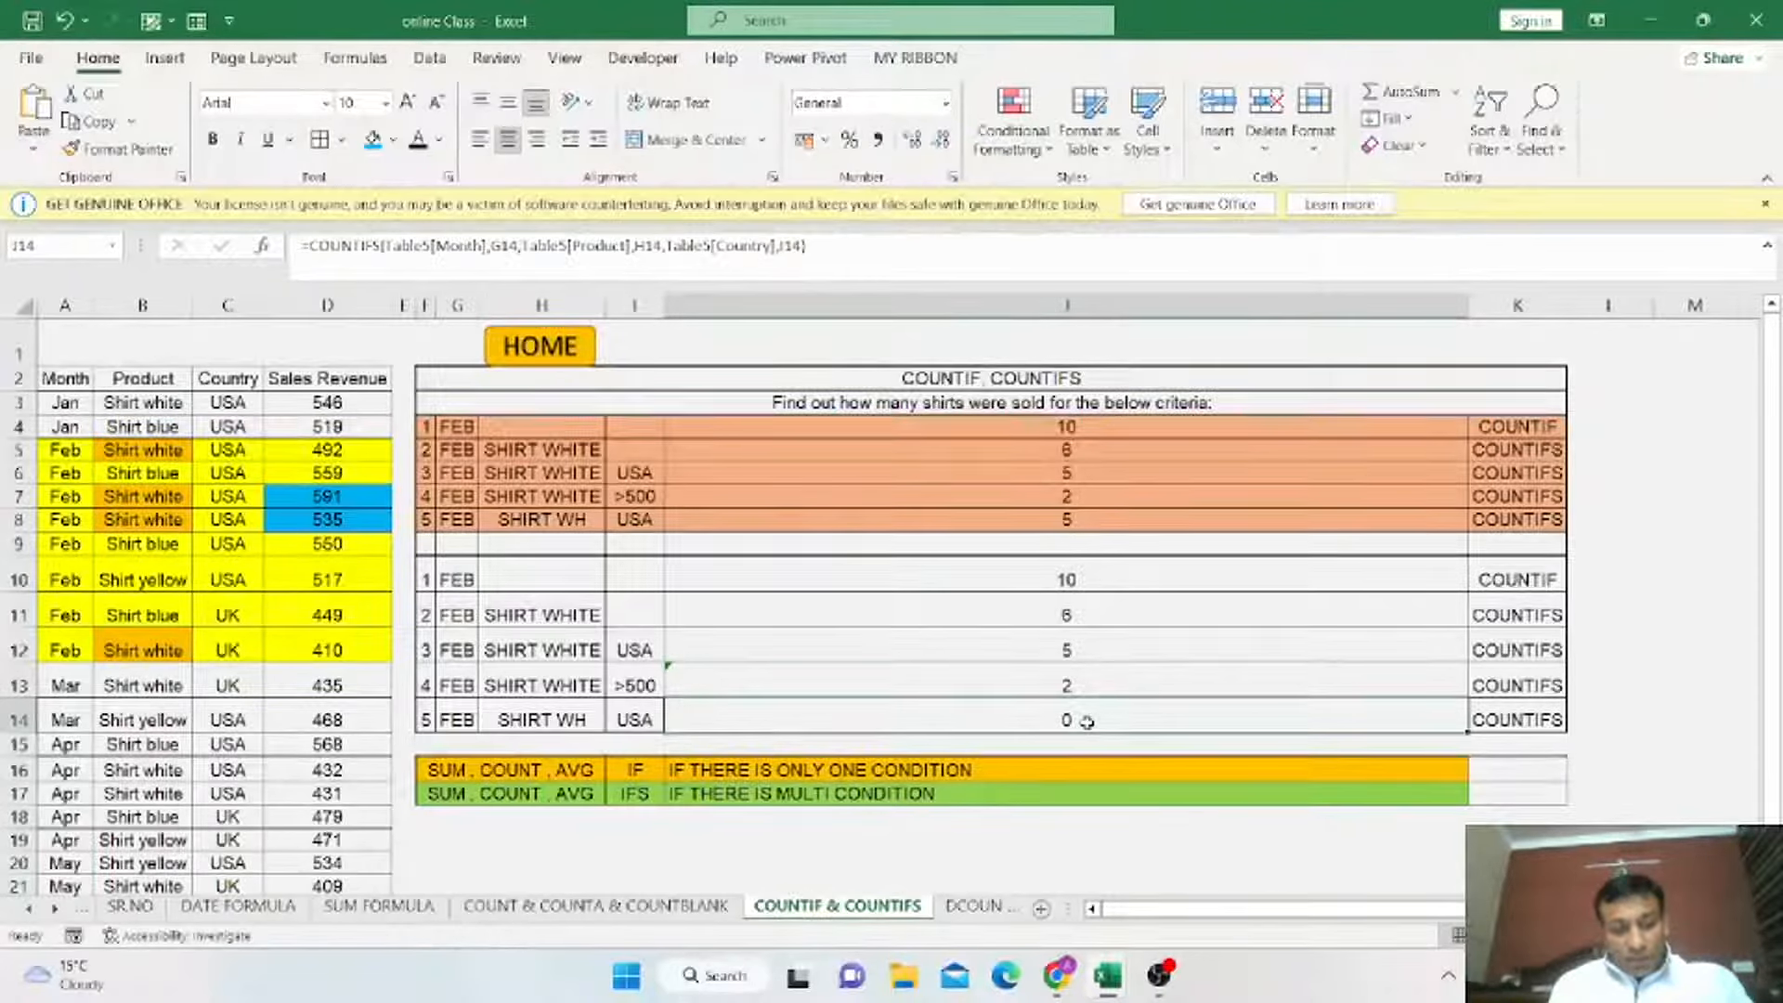
pyautogui.doubleClick(1087, 721)
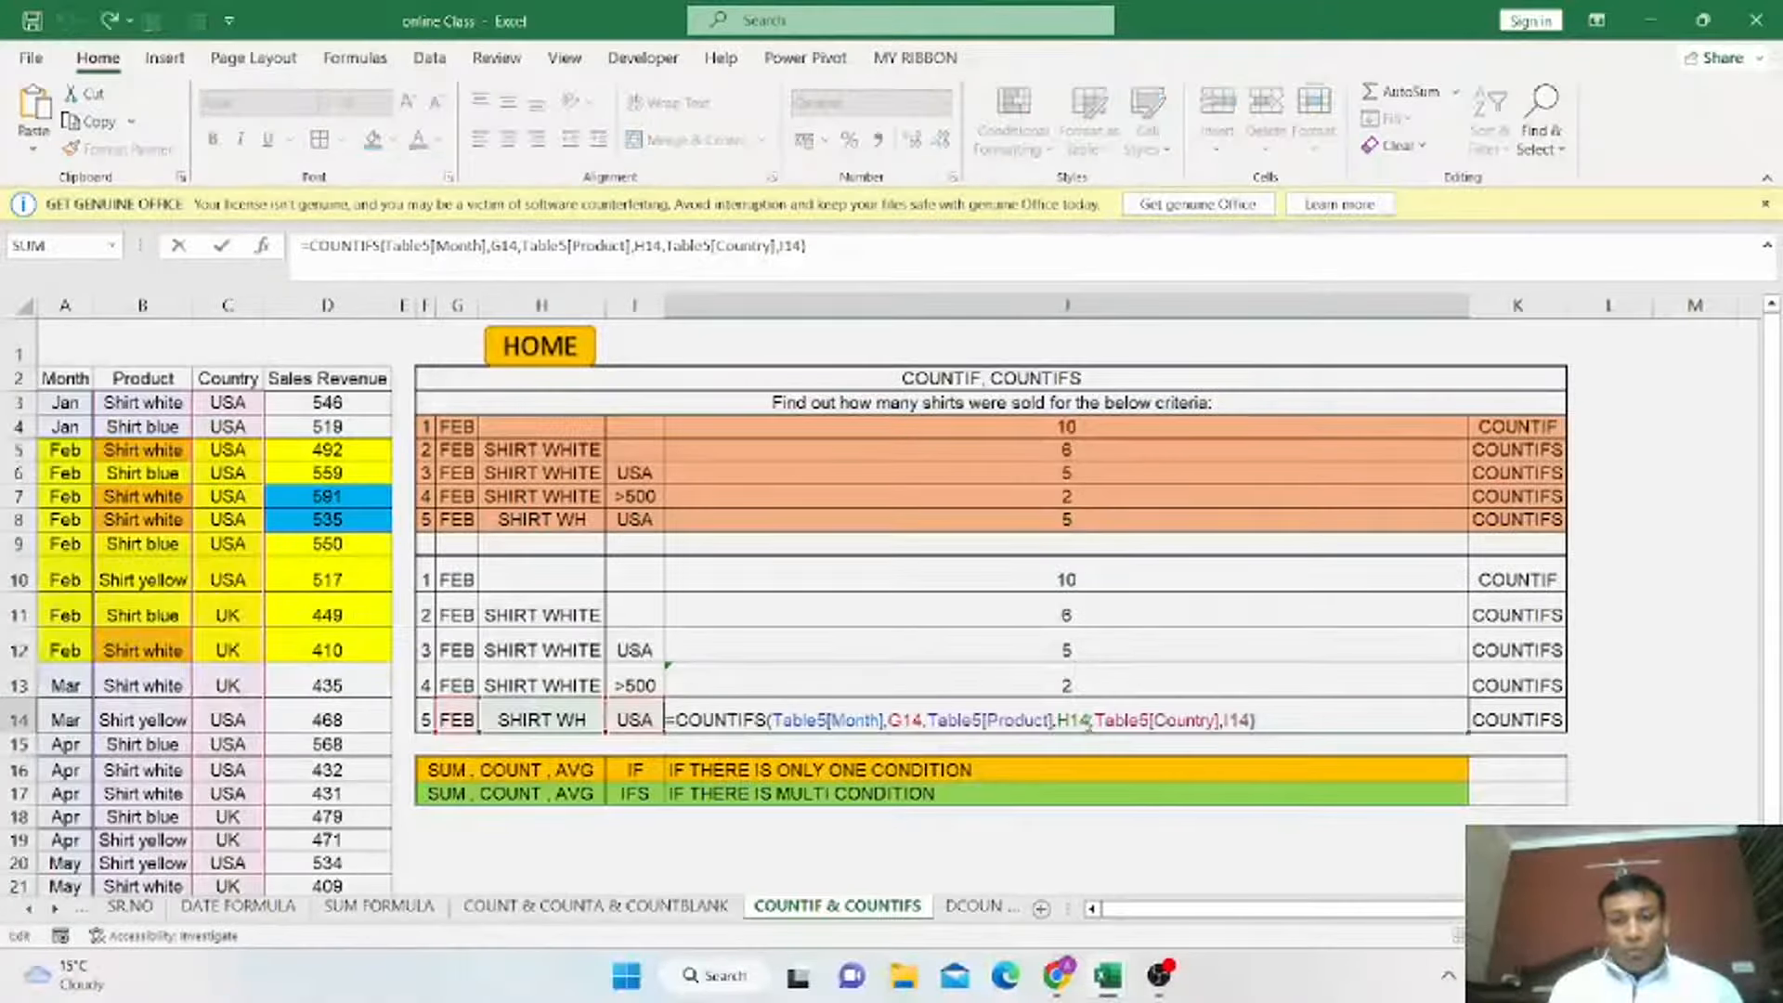
# Change the product criterion in H14 to SHIRT WHITE.
pyautogui.click(591, 720)
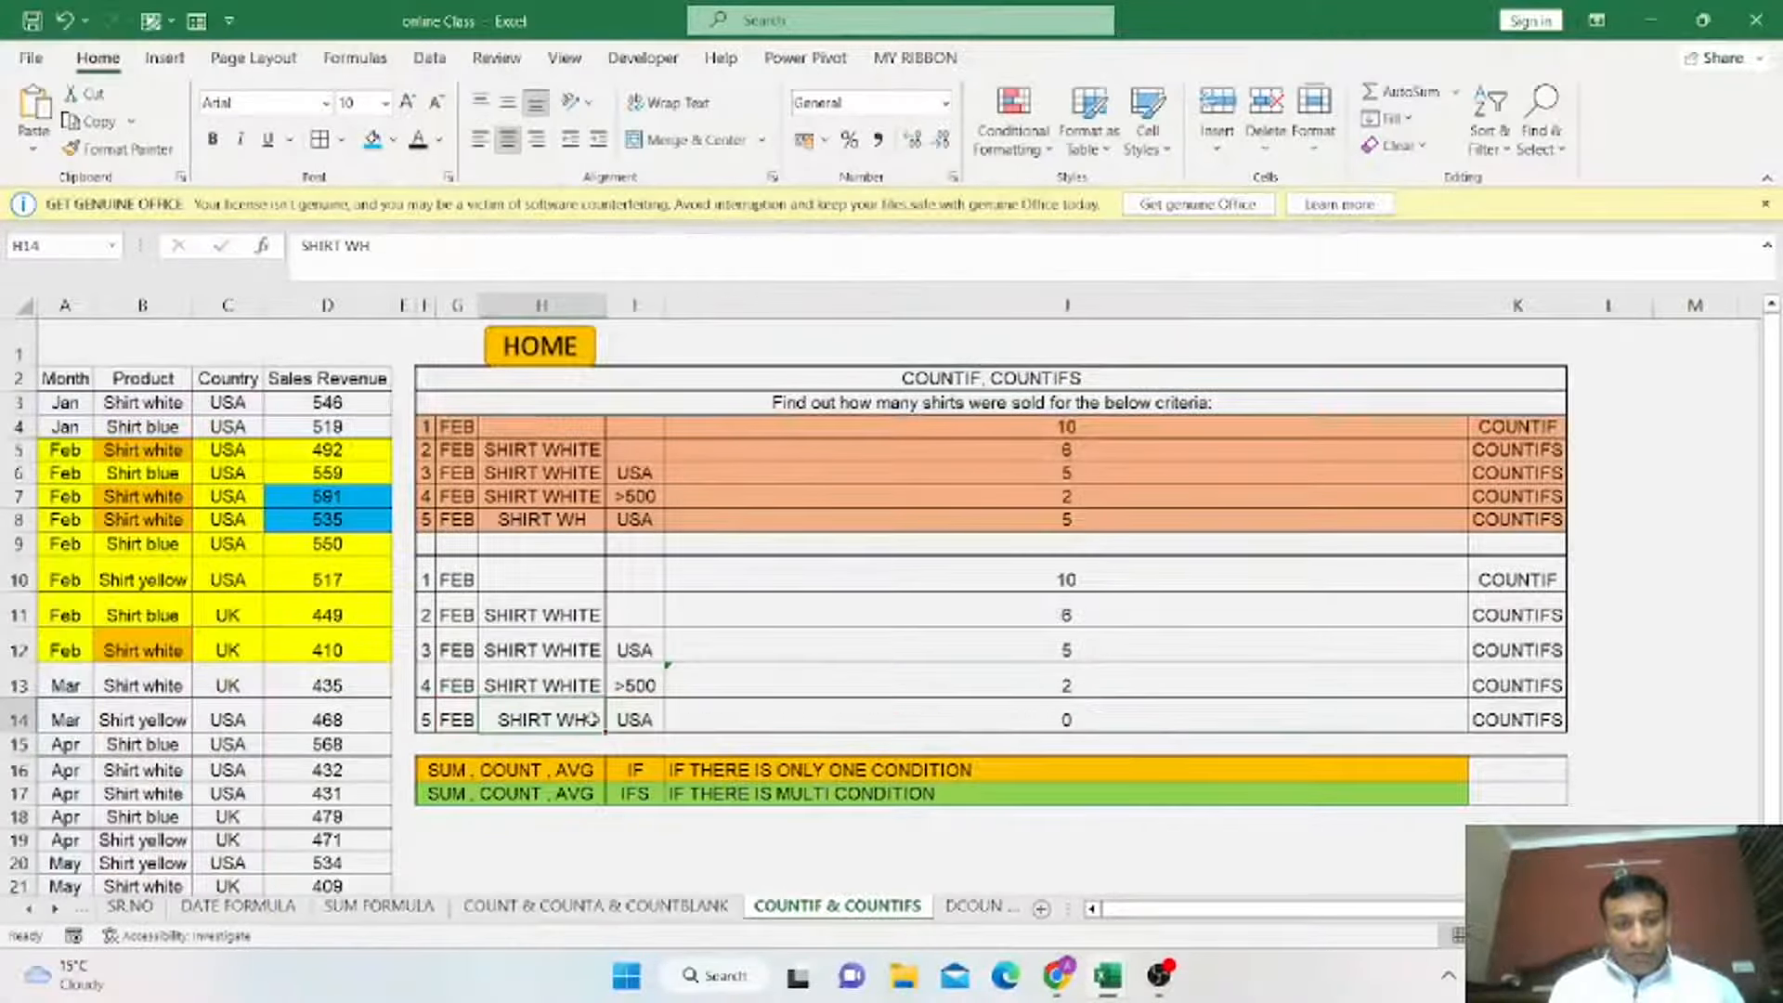
pyautogui.doubleClick(590, 722)
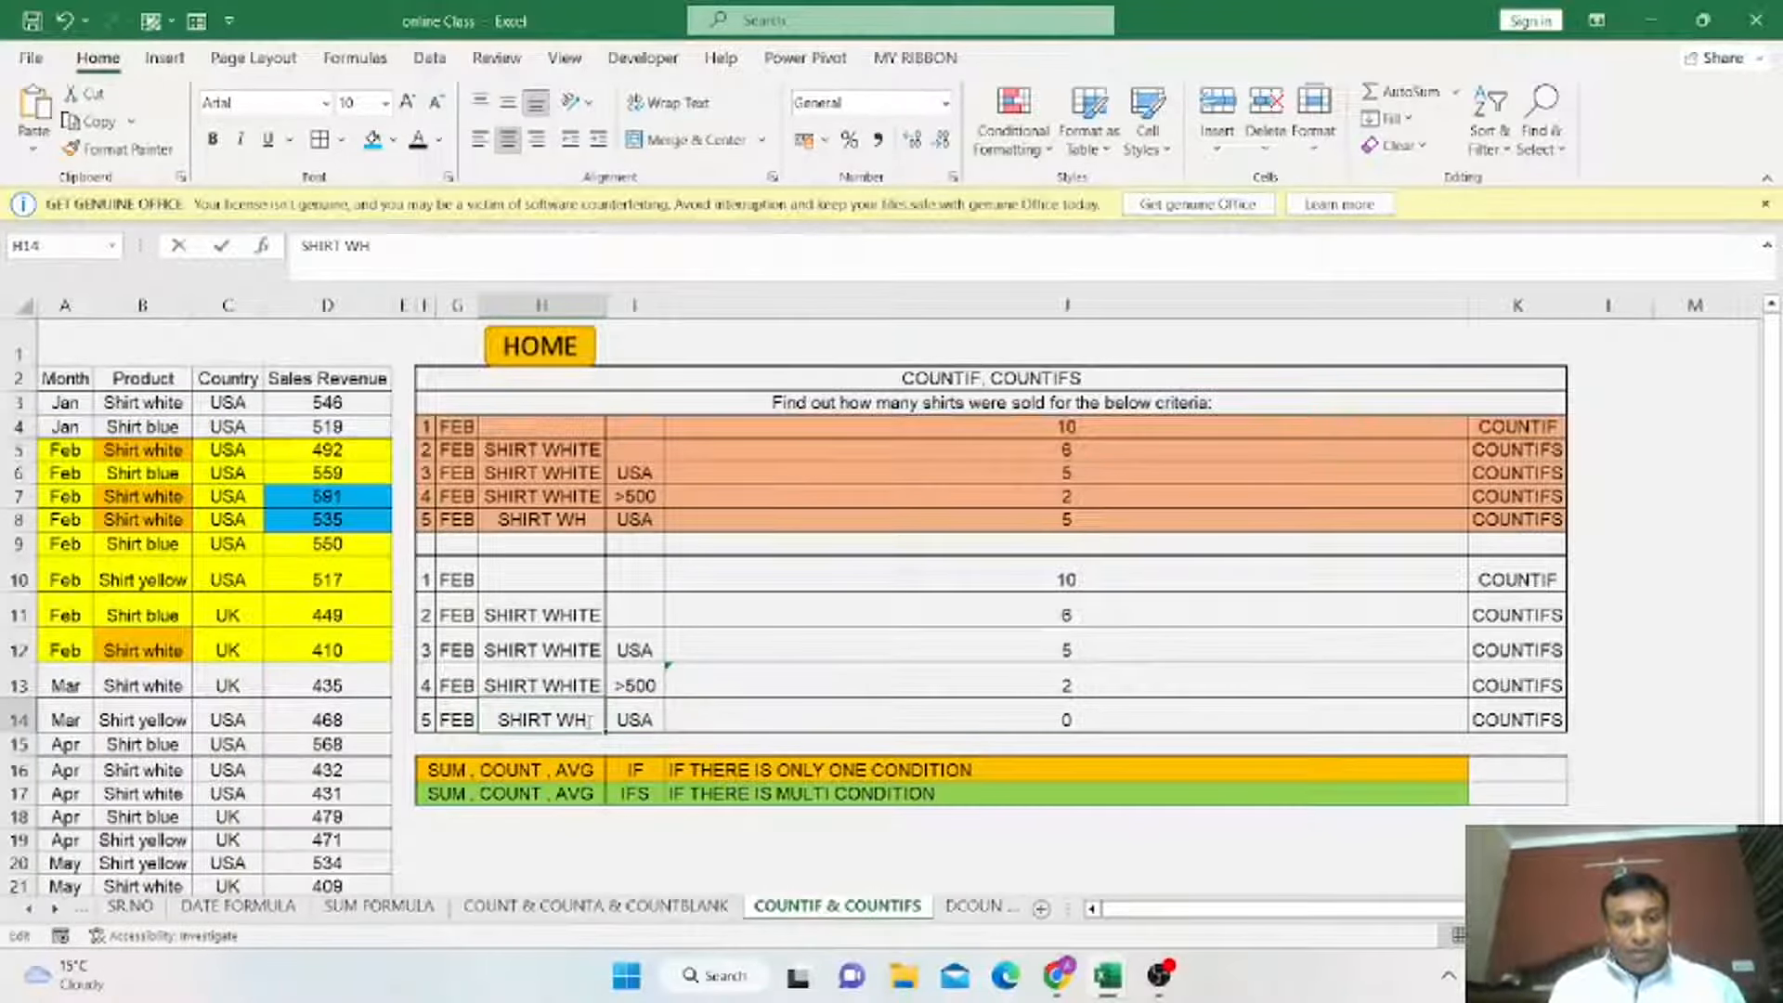
pyautogui.write('ITE')
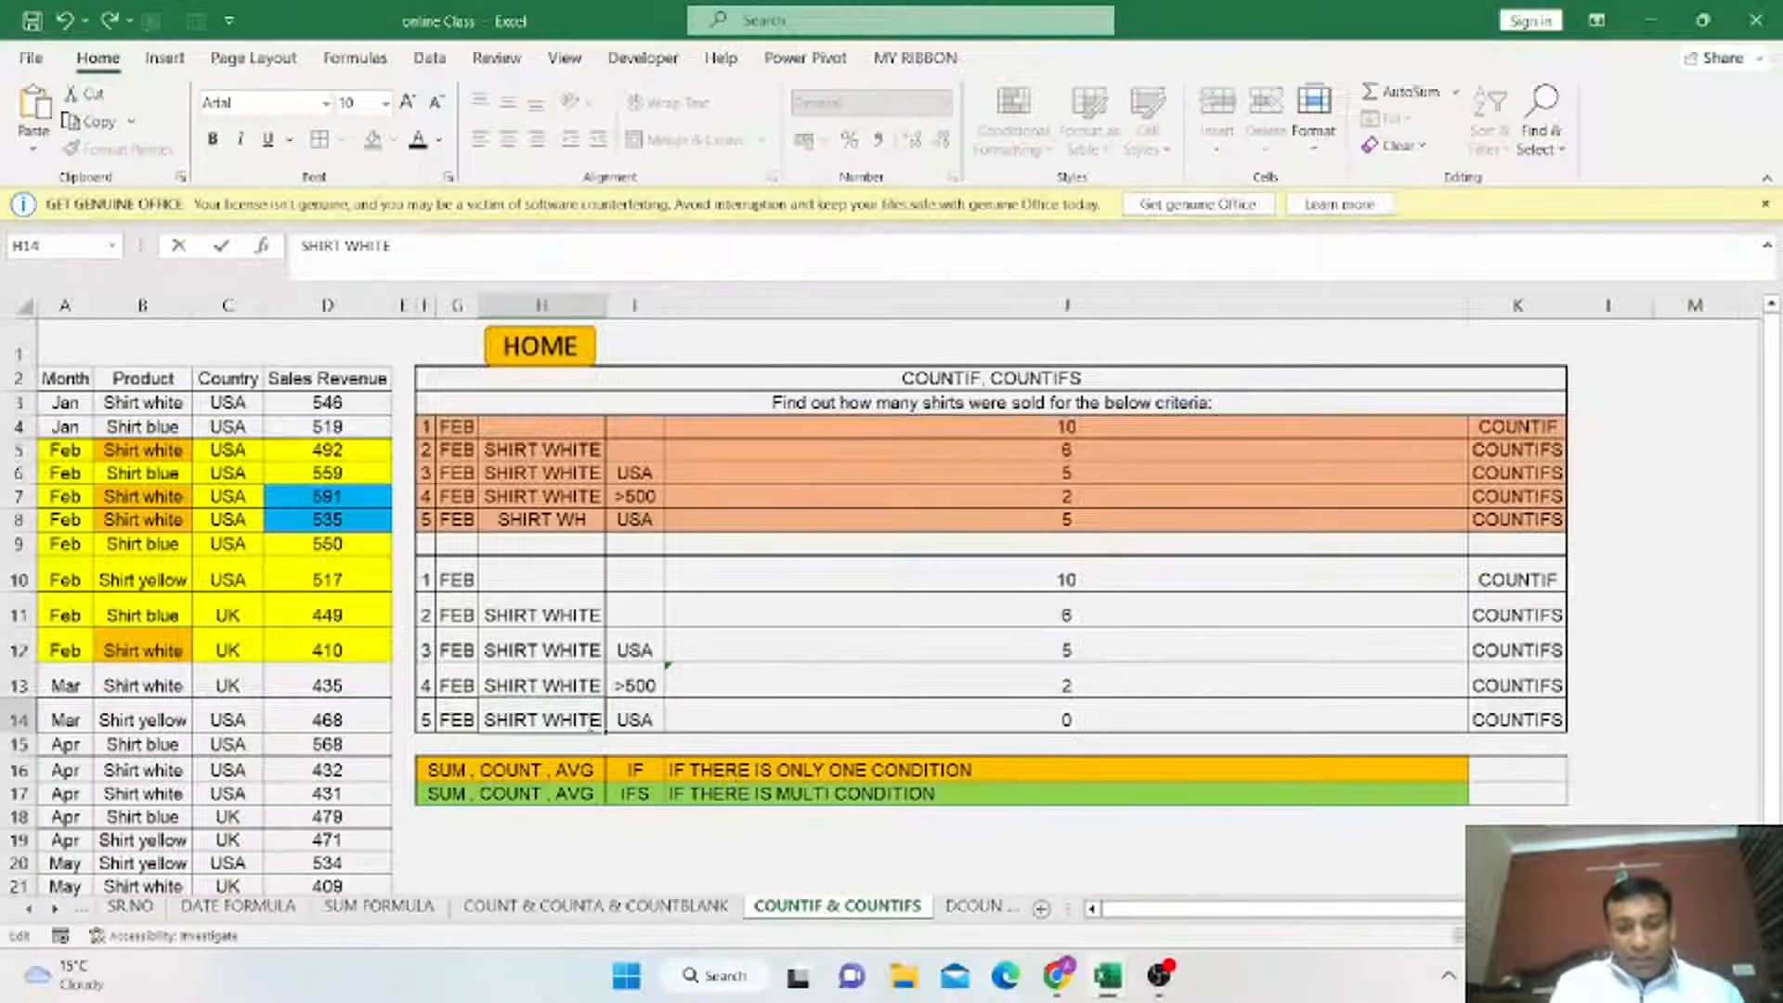
pyautogui.press('Return')
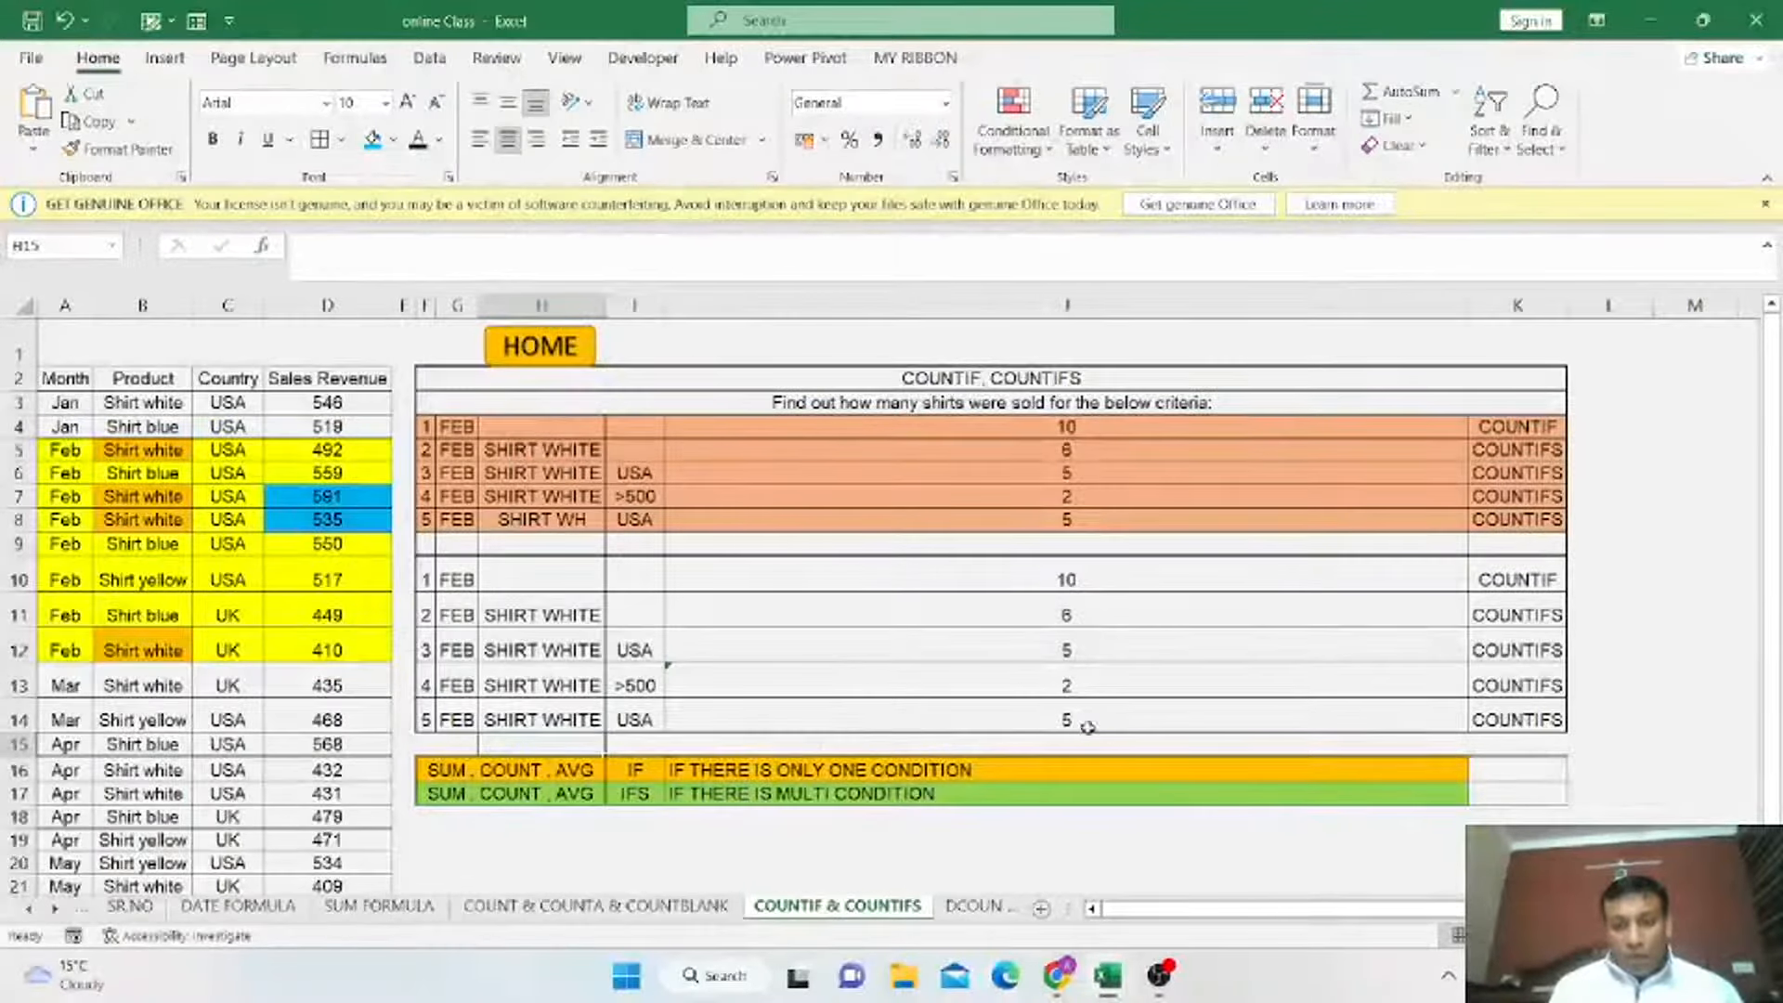
# Shorten the product criterion in H14 back to SHIRT WH.
pyautogui.click(593, 722)
pyautogui.doubleClick(592, 722)
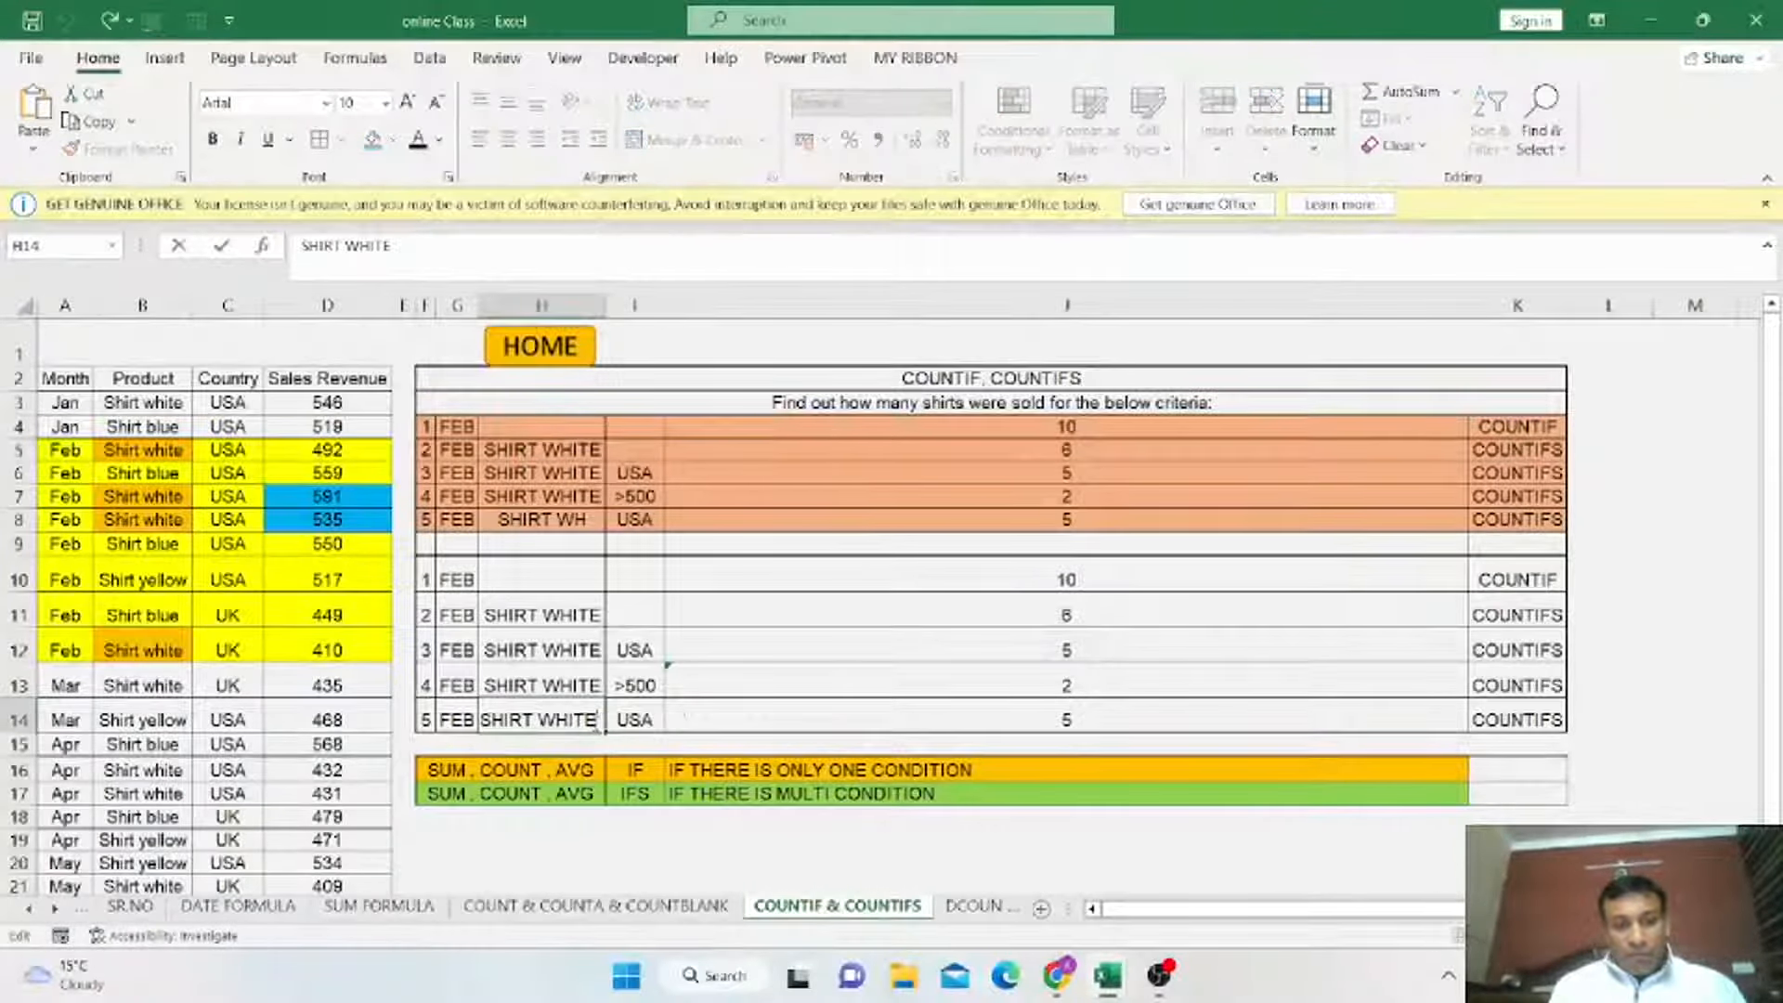
pyautogui.press('BackSpace')
pyautogui.press('BackSpace')
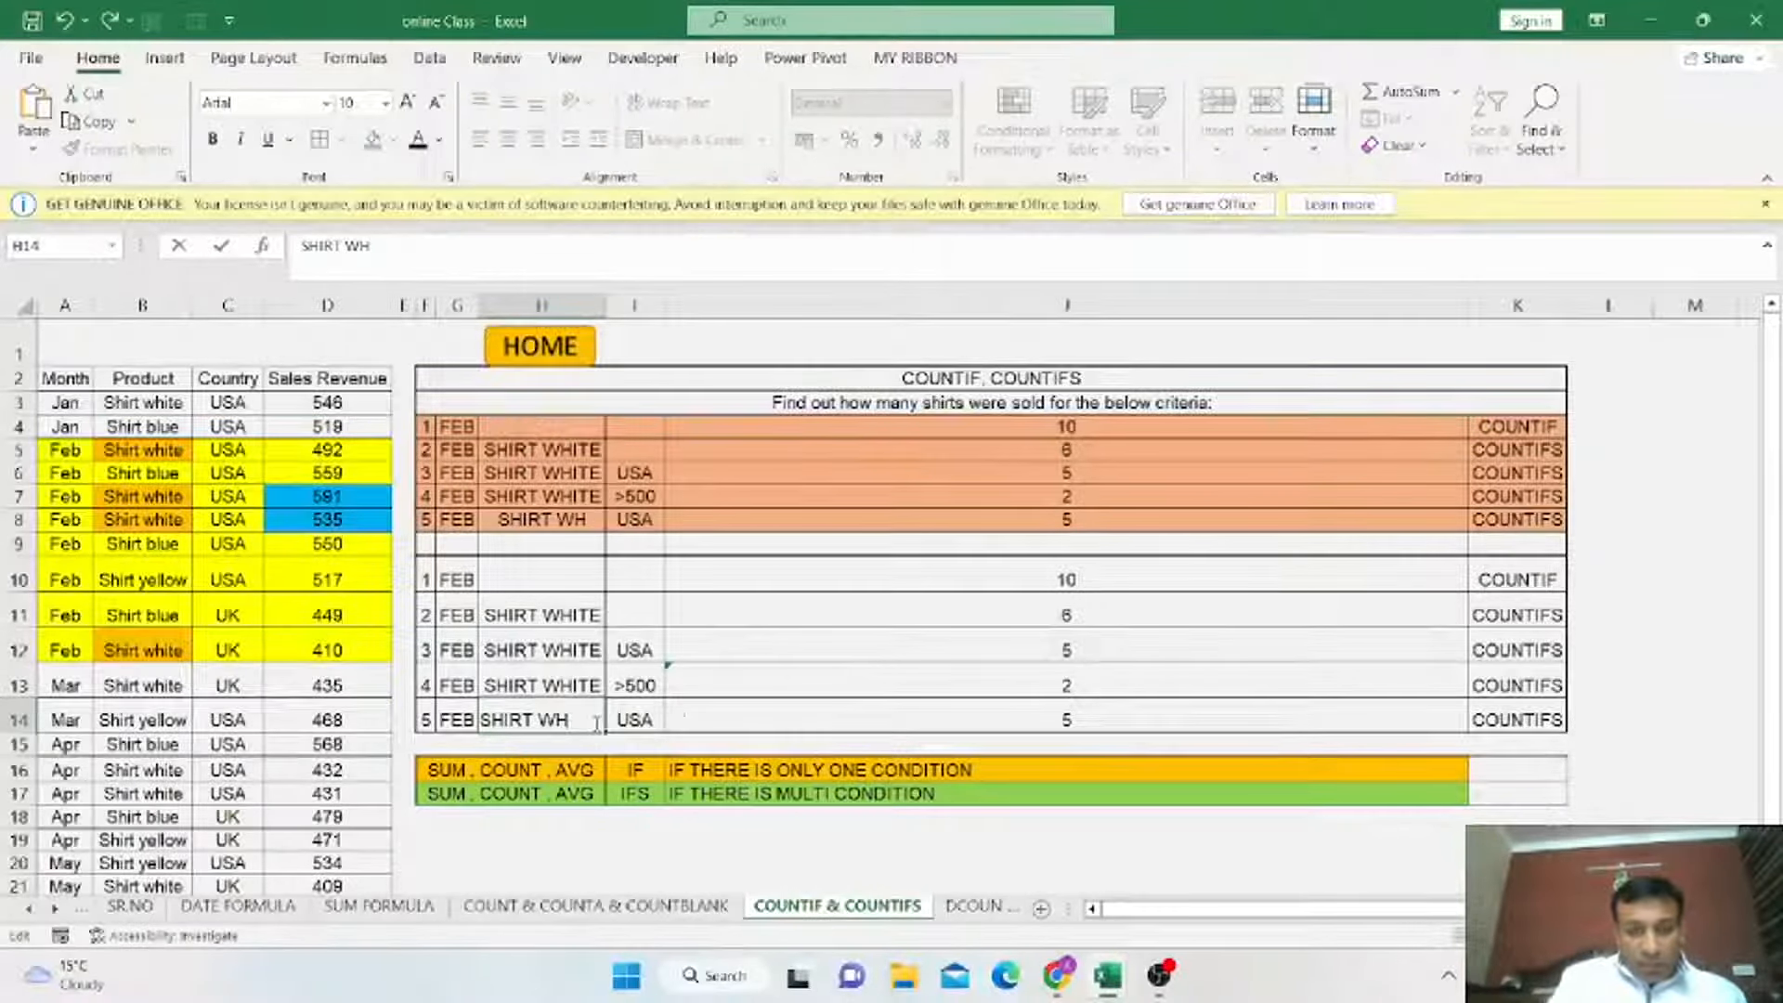
# Replace the H14 reference in the J14 COUNTIFS formula with the wildcard criterion "SHIRT WH*" and enter it.
pyautogui.click(1155, 712)
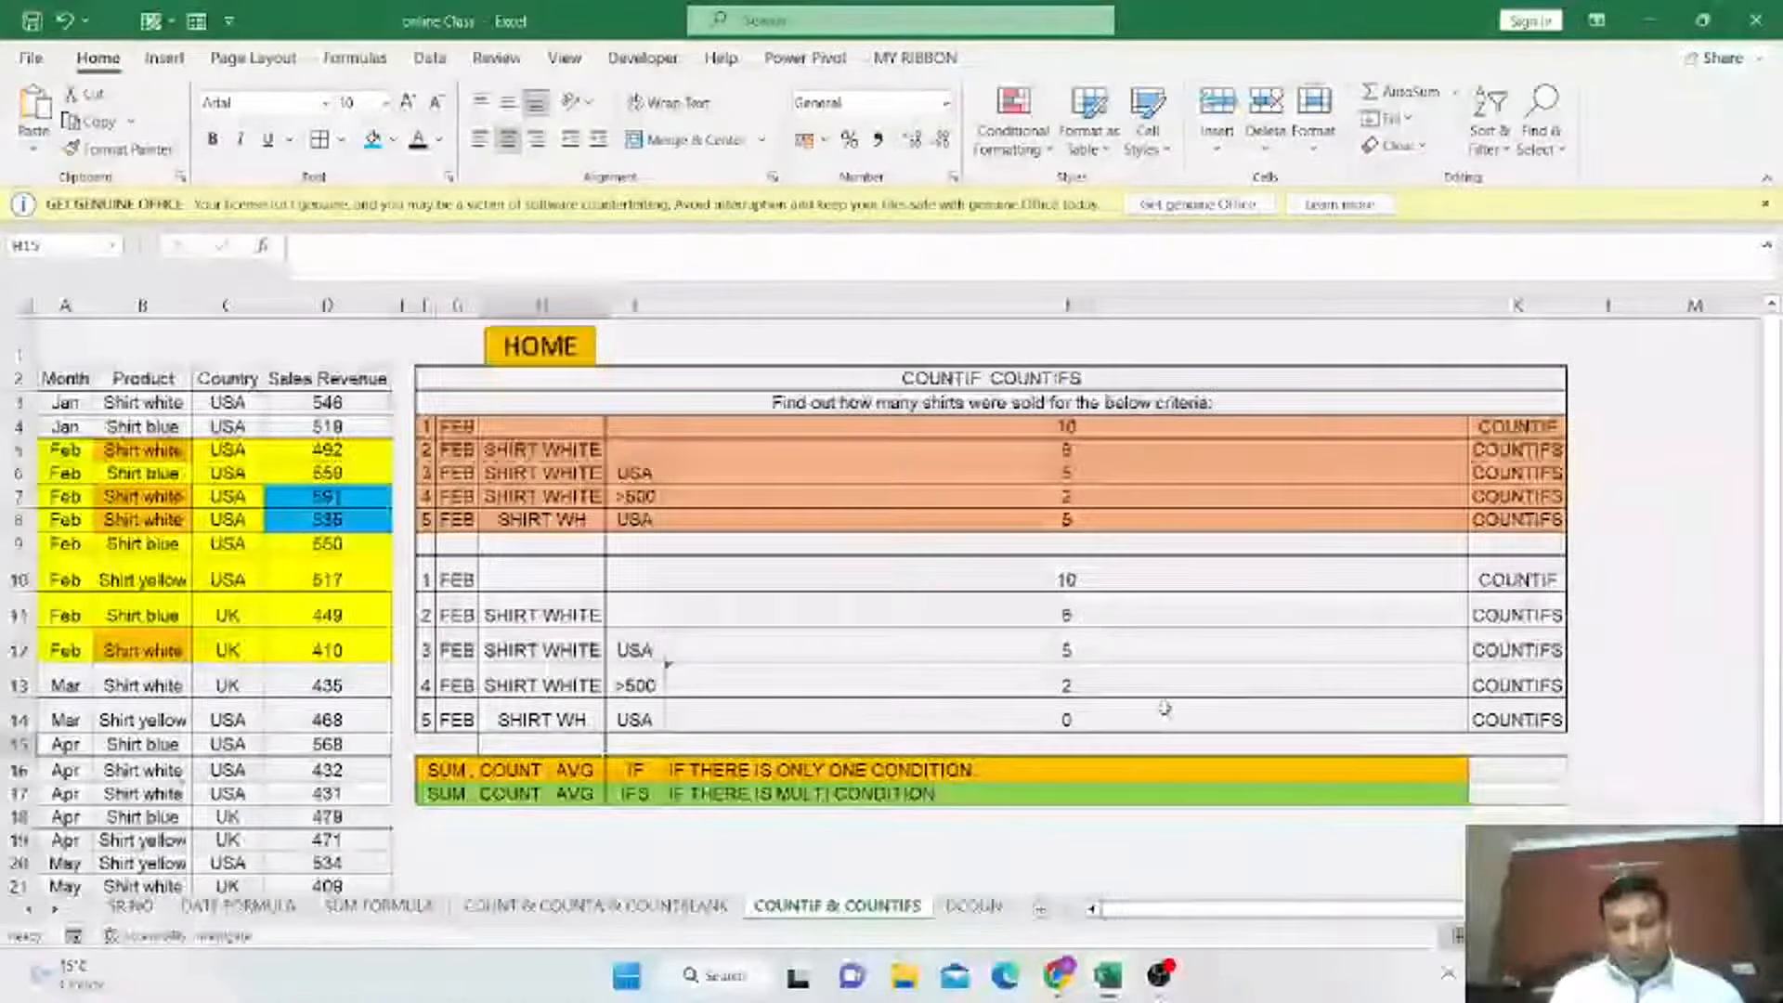
pyautogui.doubleClick(1153, 712)
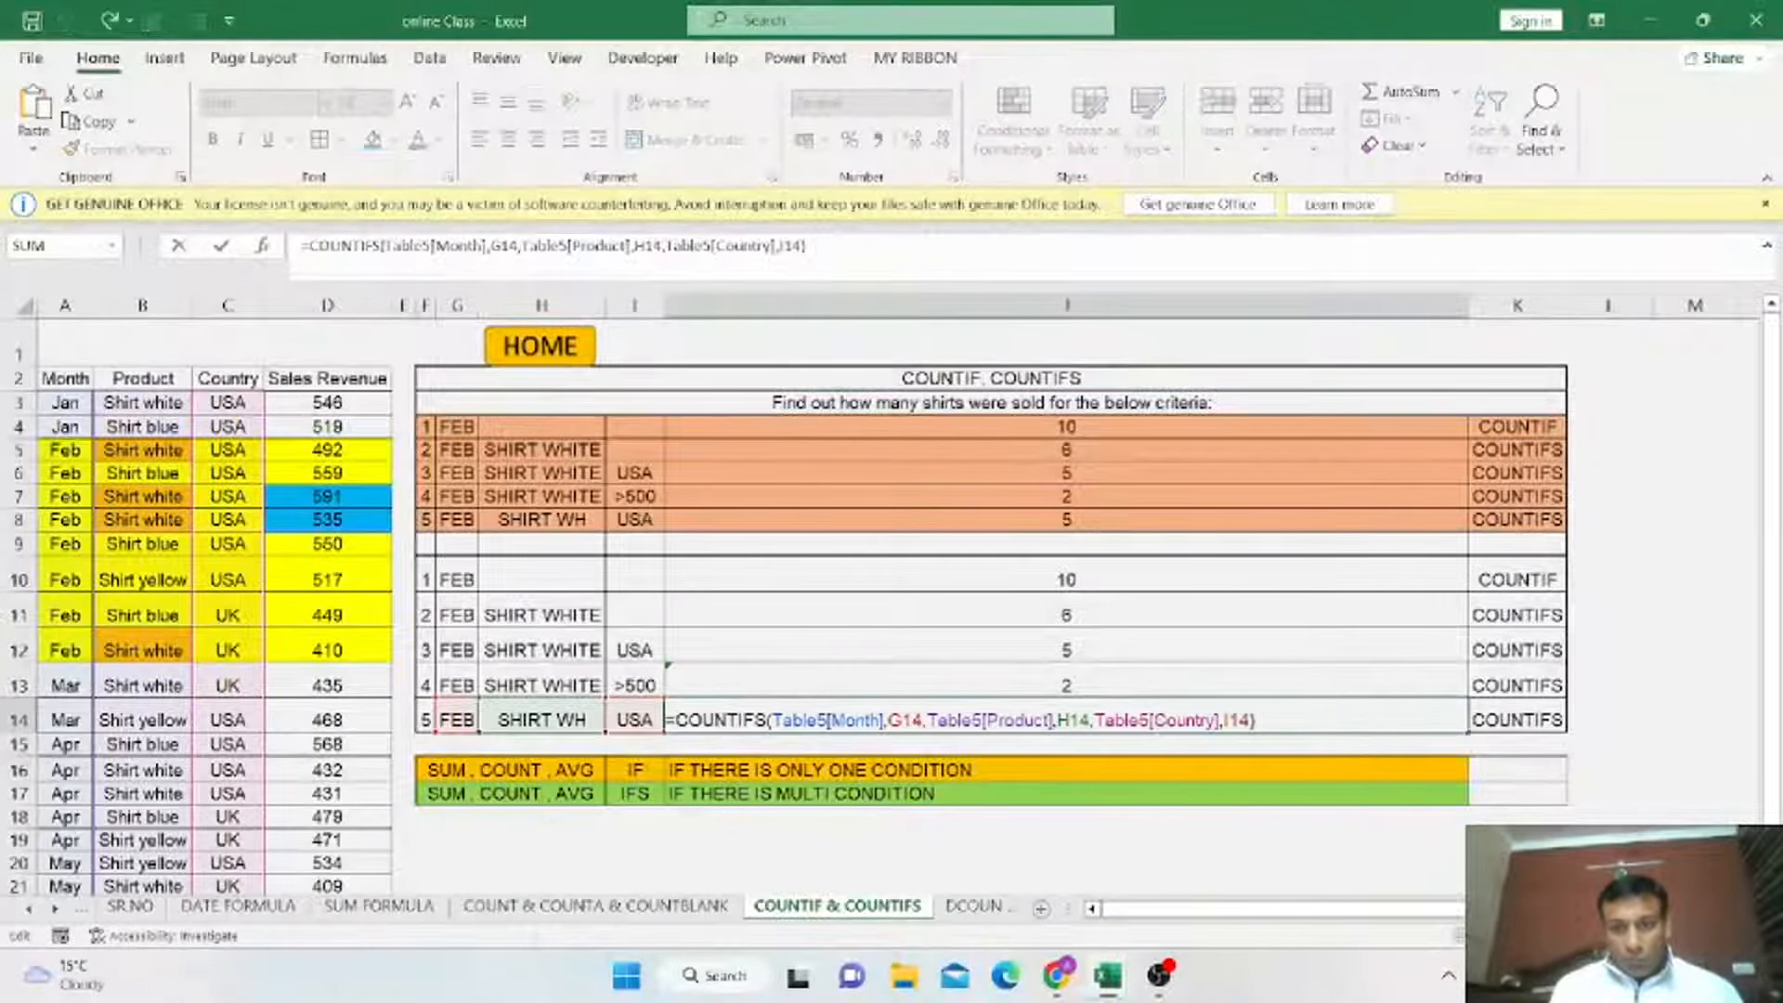
pyautogui.click(1091, 721)
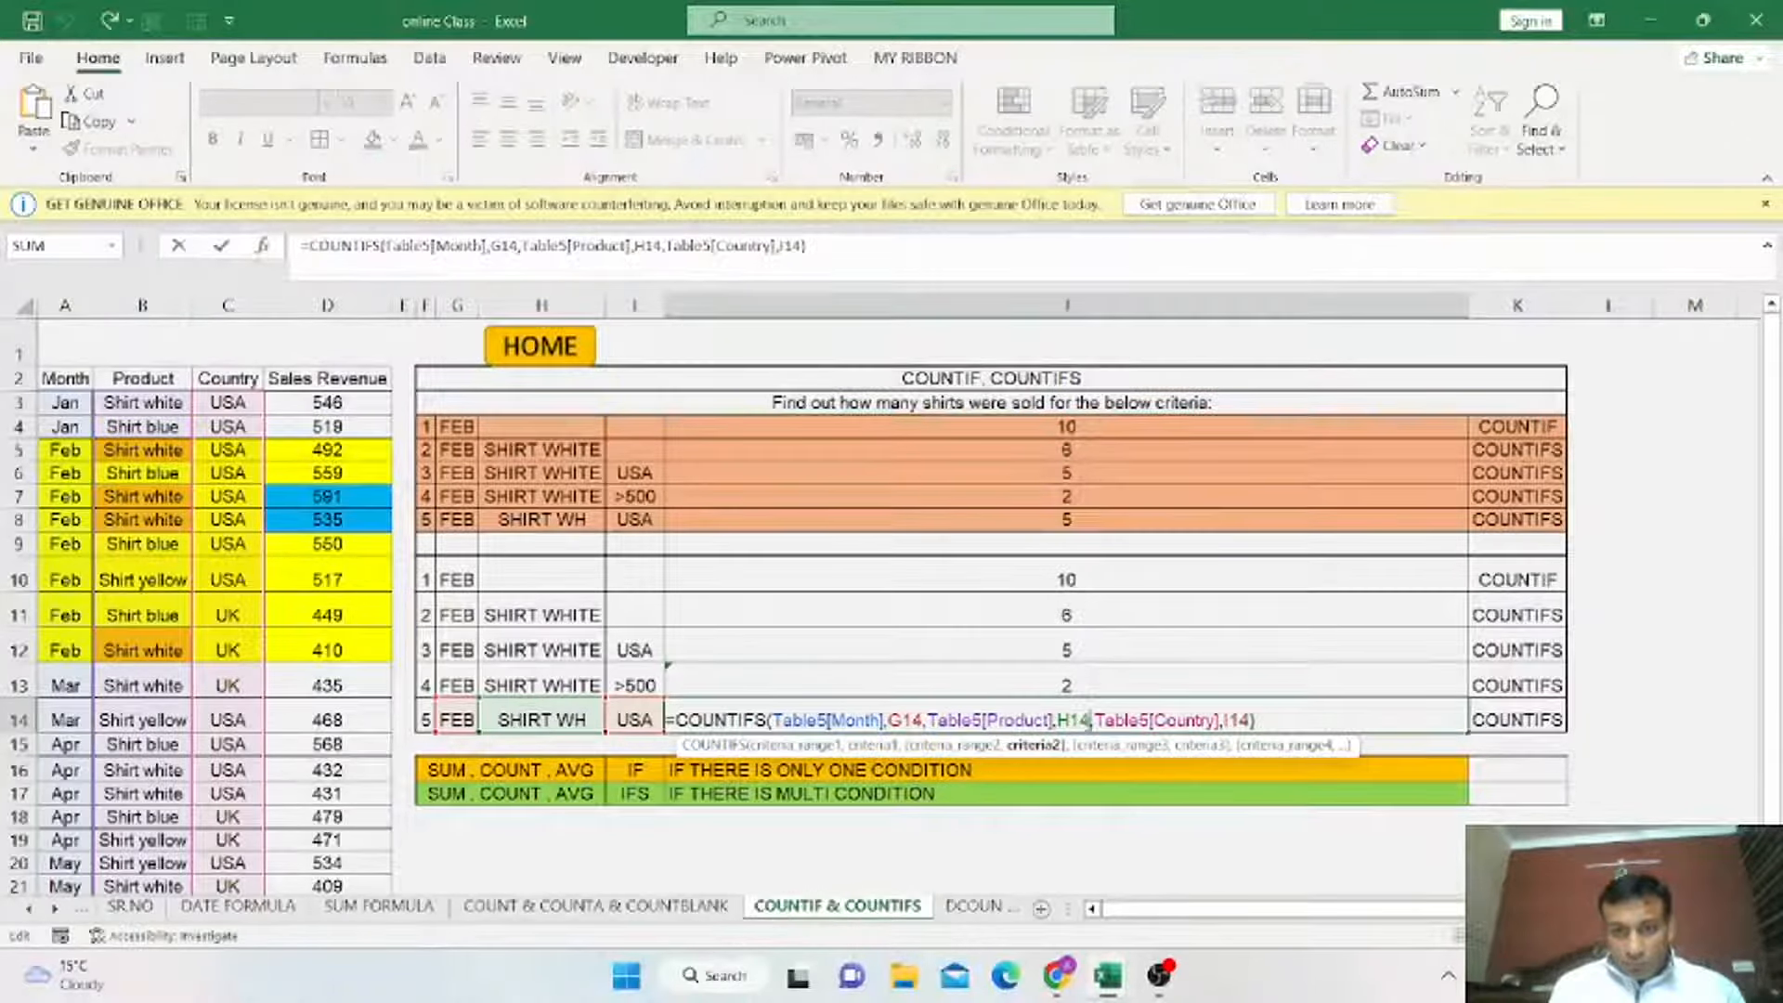
pyautogui.press('BackSpace')
pyautogui.press('BackSpace')
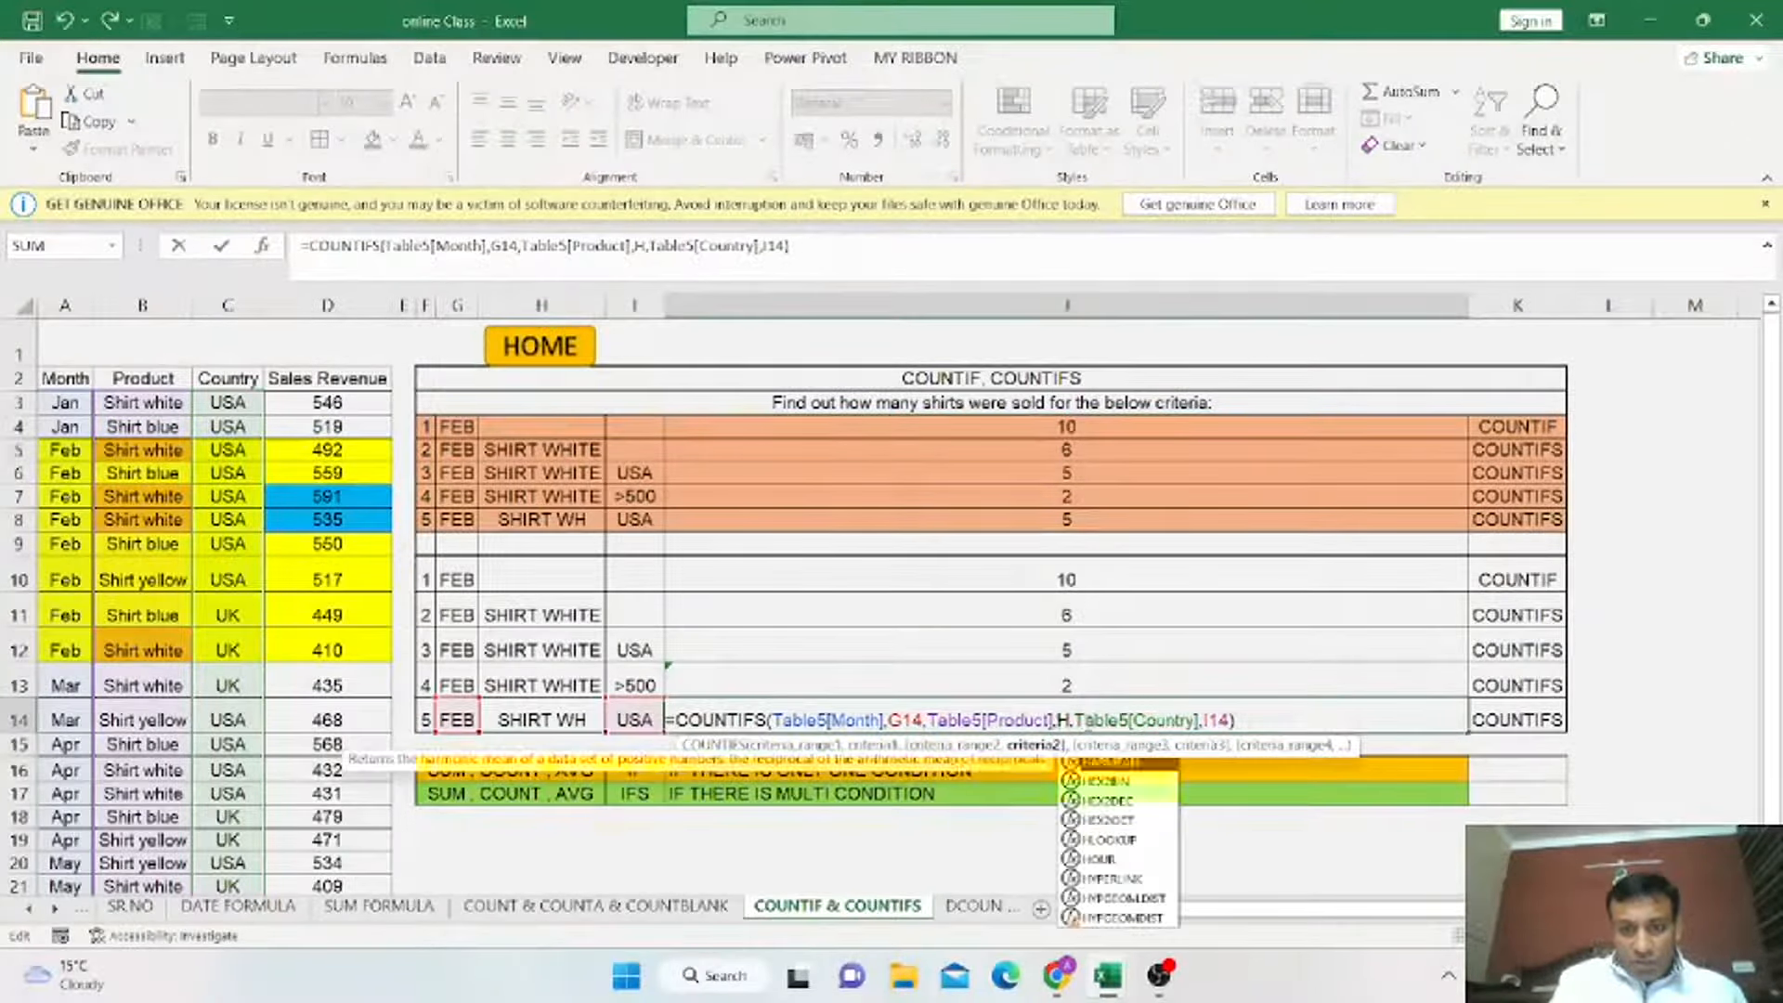
pyautogui.press('BackSpace')
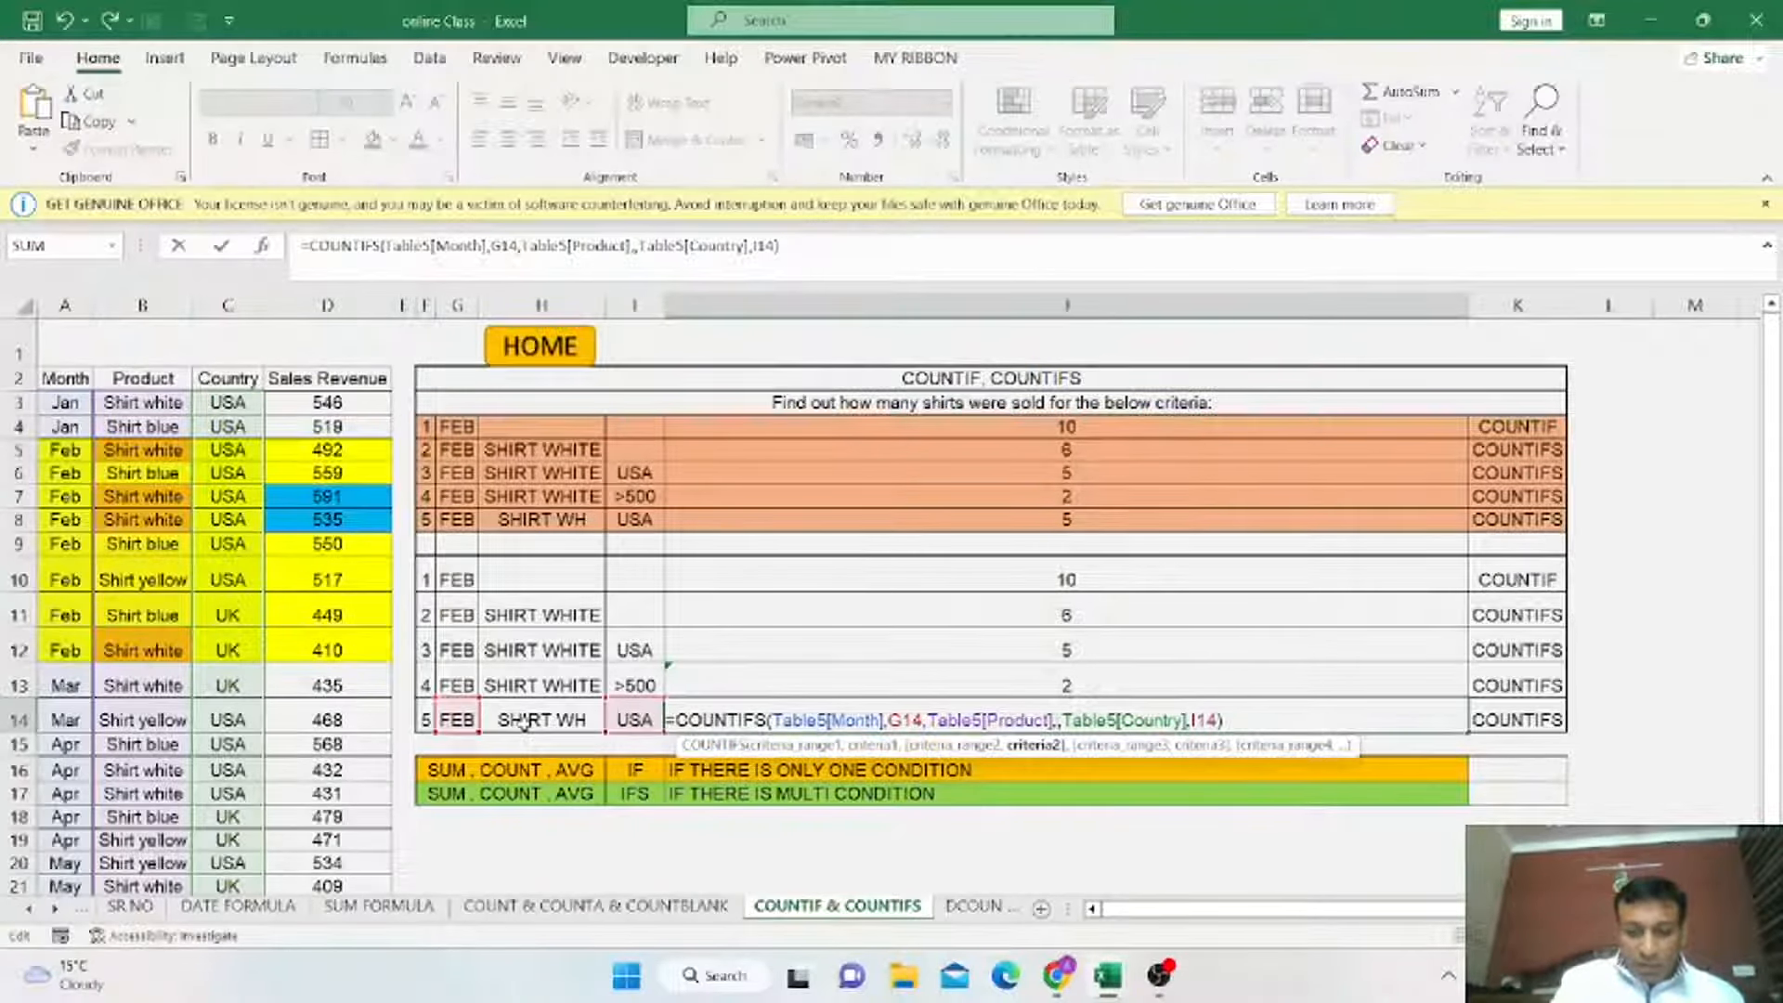
pyautogui.write('"')
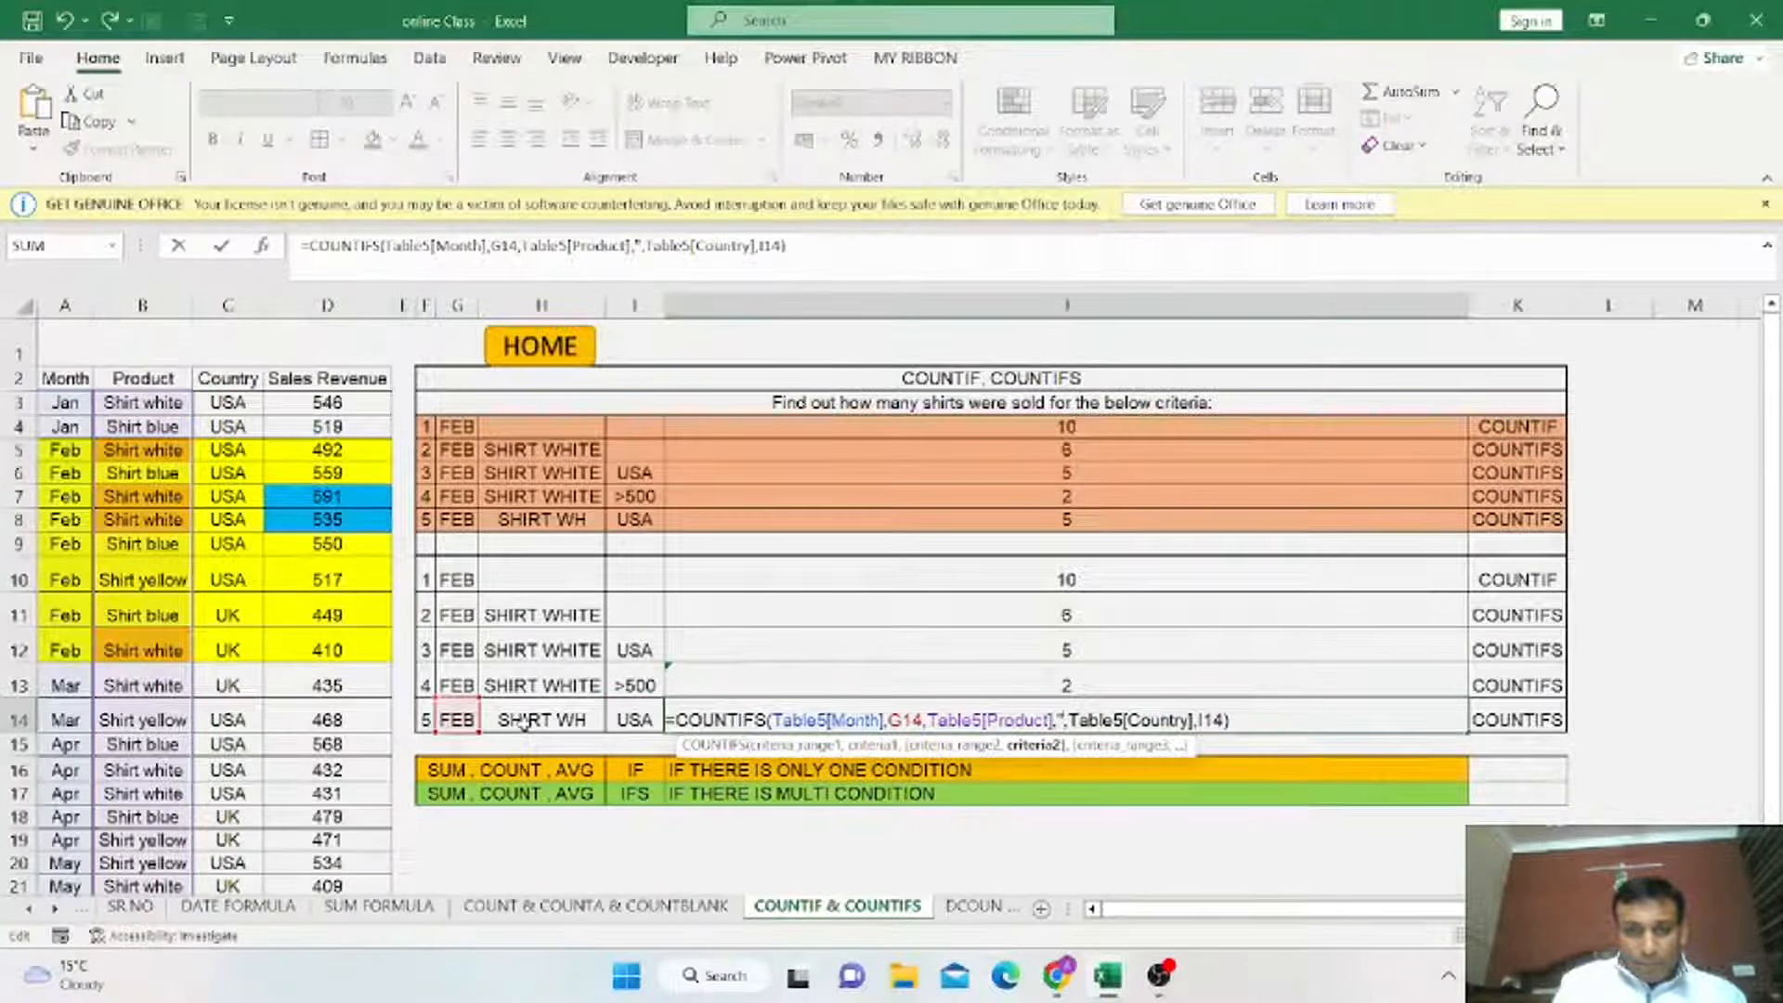
pyautogui.write('SHIRT ')
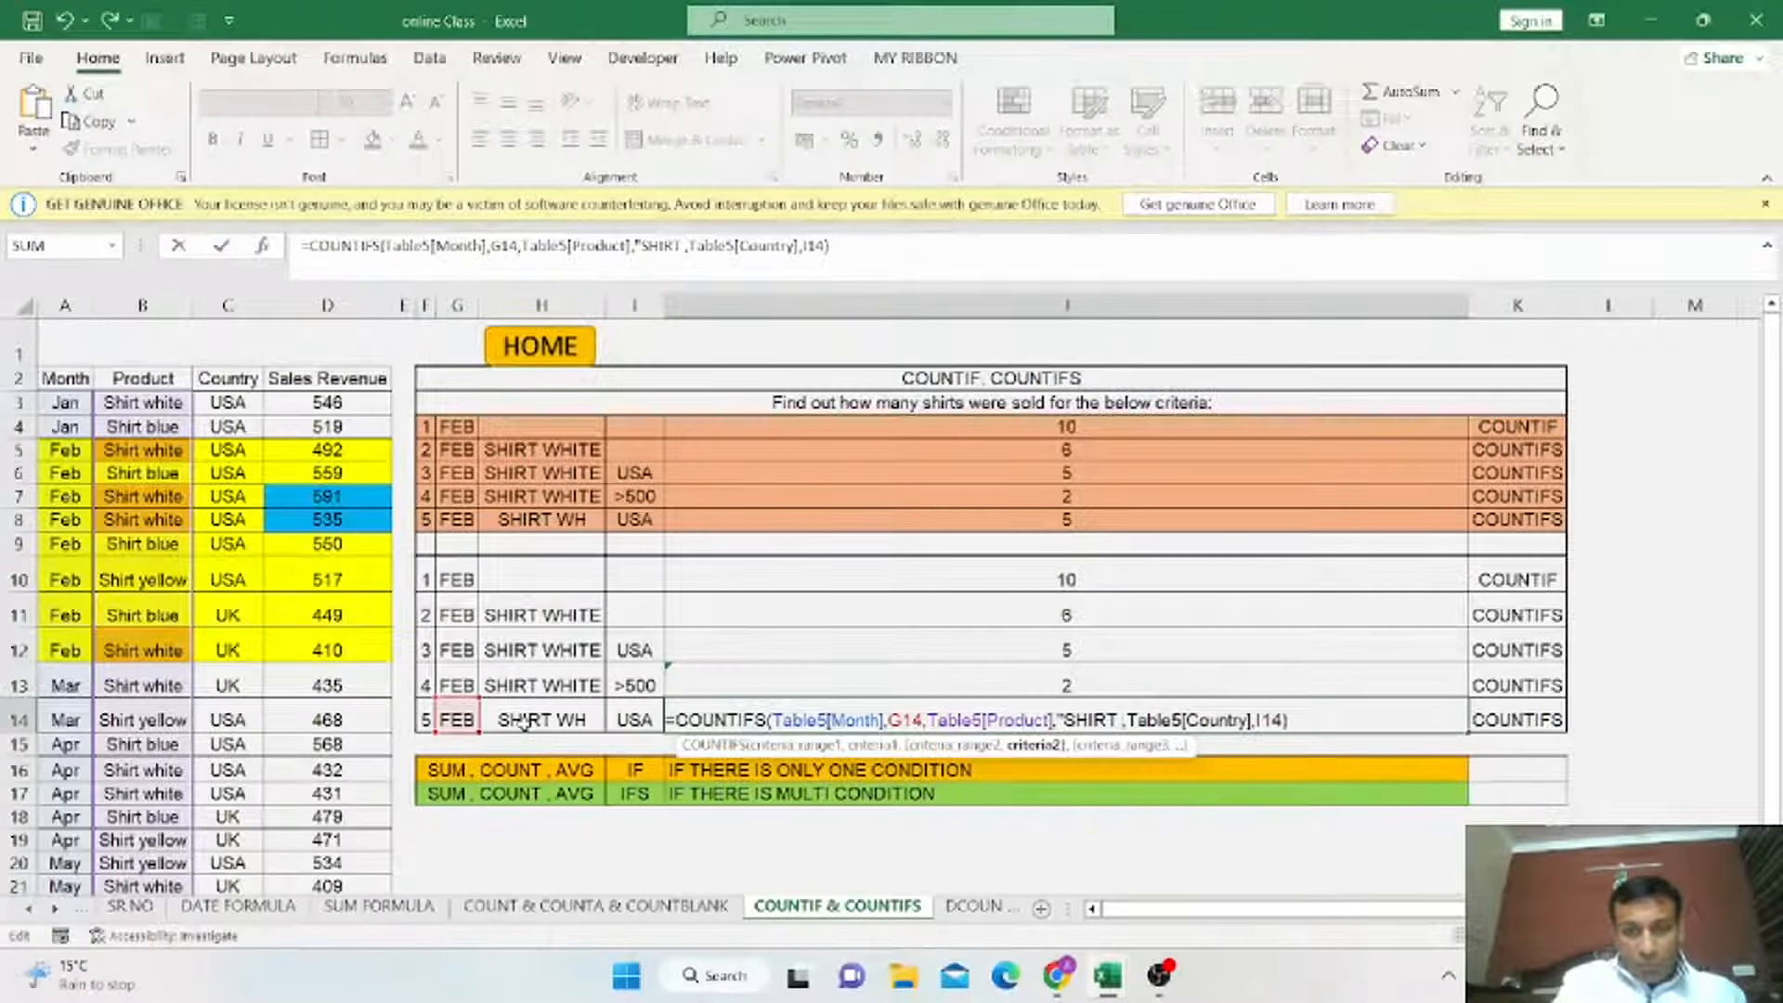
pyautogui.write('WH')
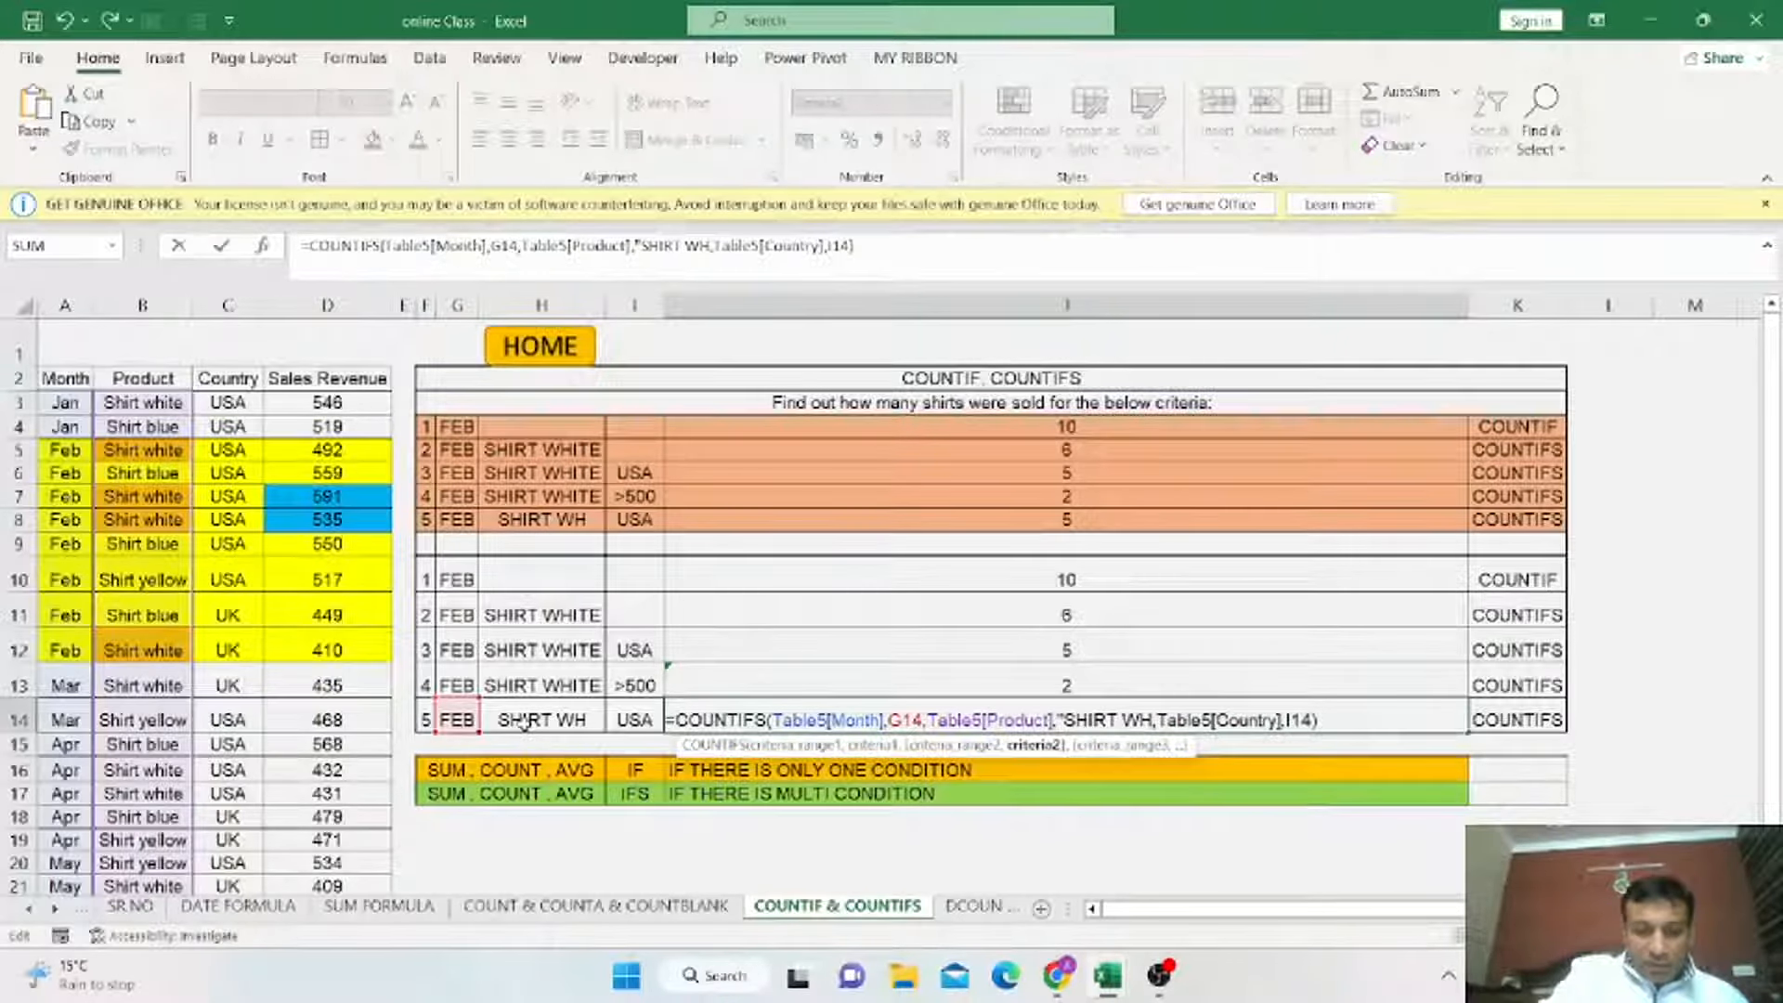
pyautogui.write('*')
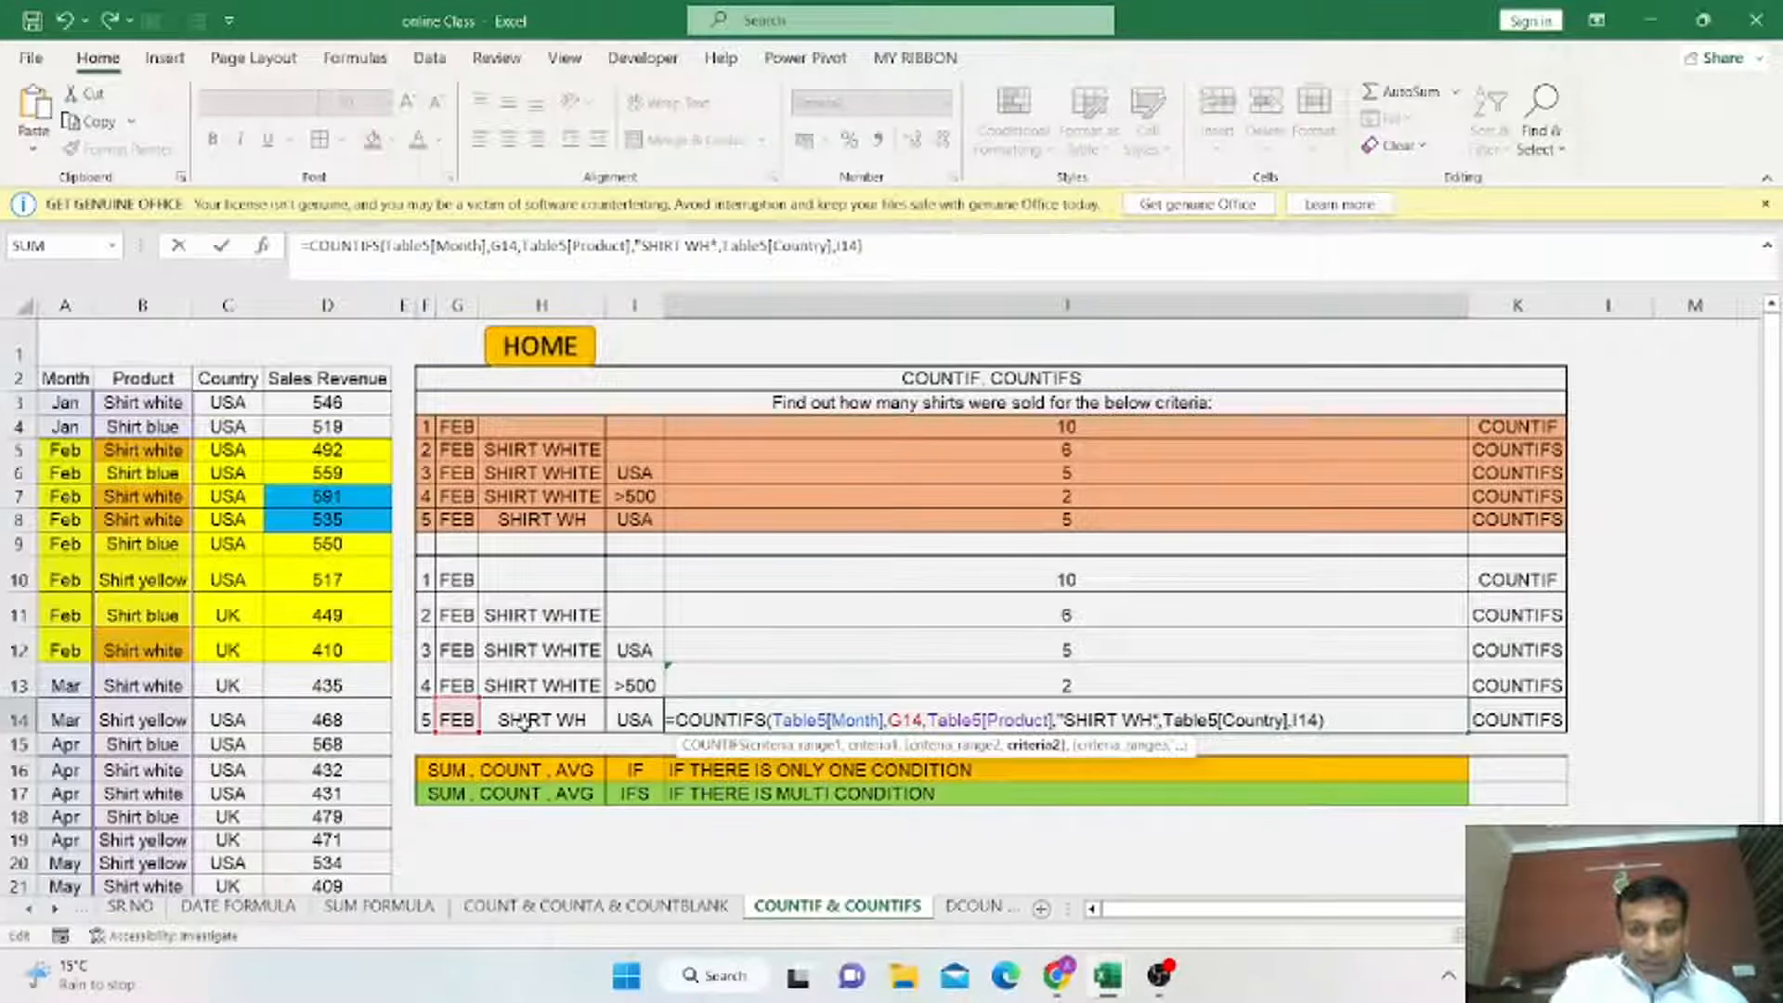
pyautogui.write('"')
pyautogui.write('"')
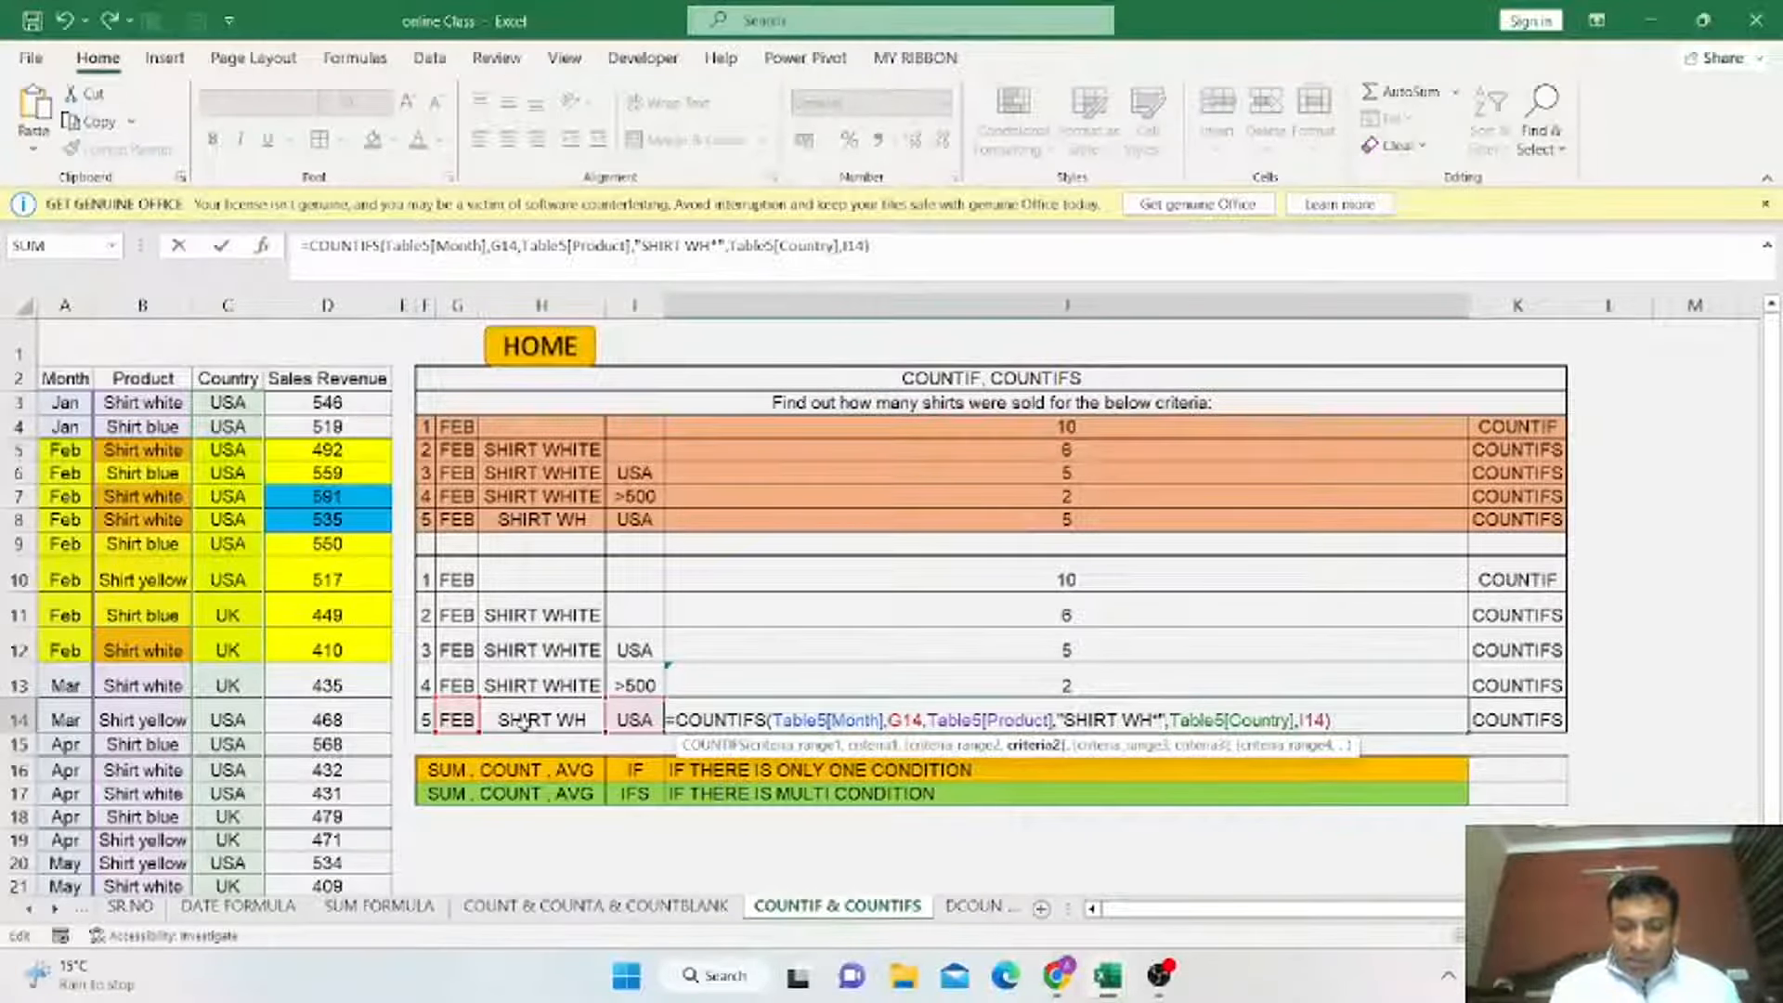
pyautogui.press('Return')
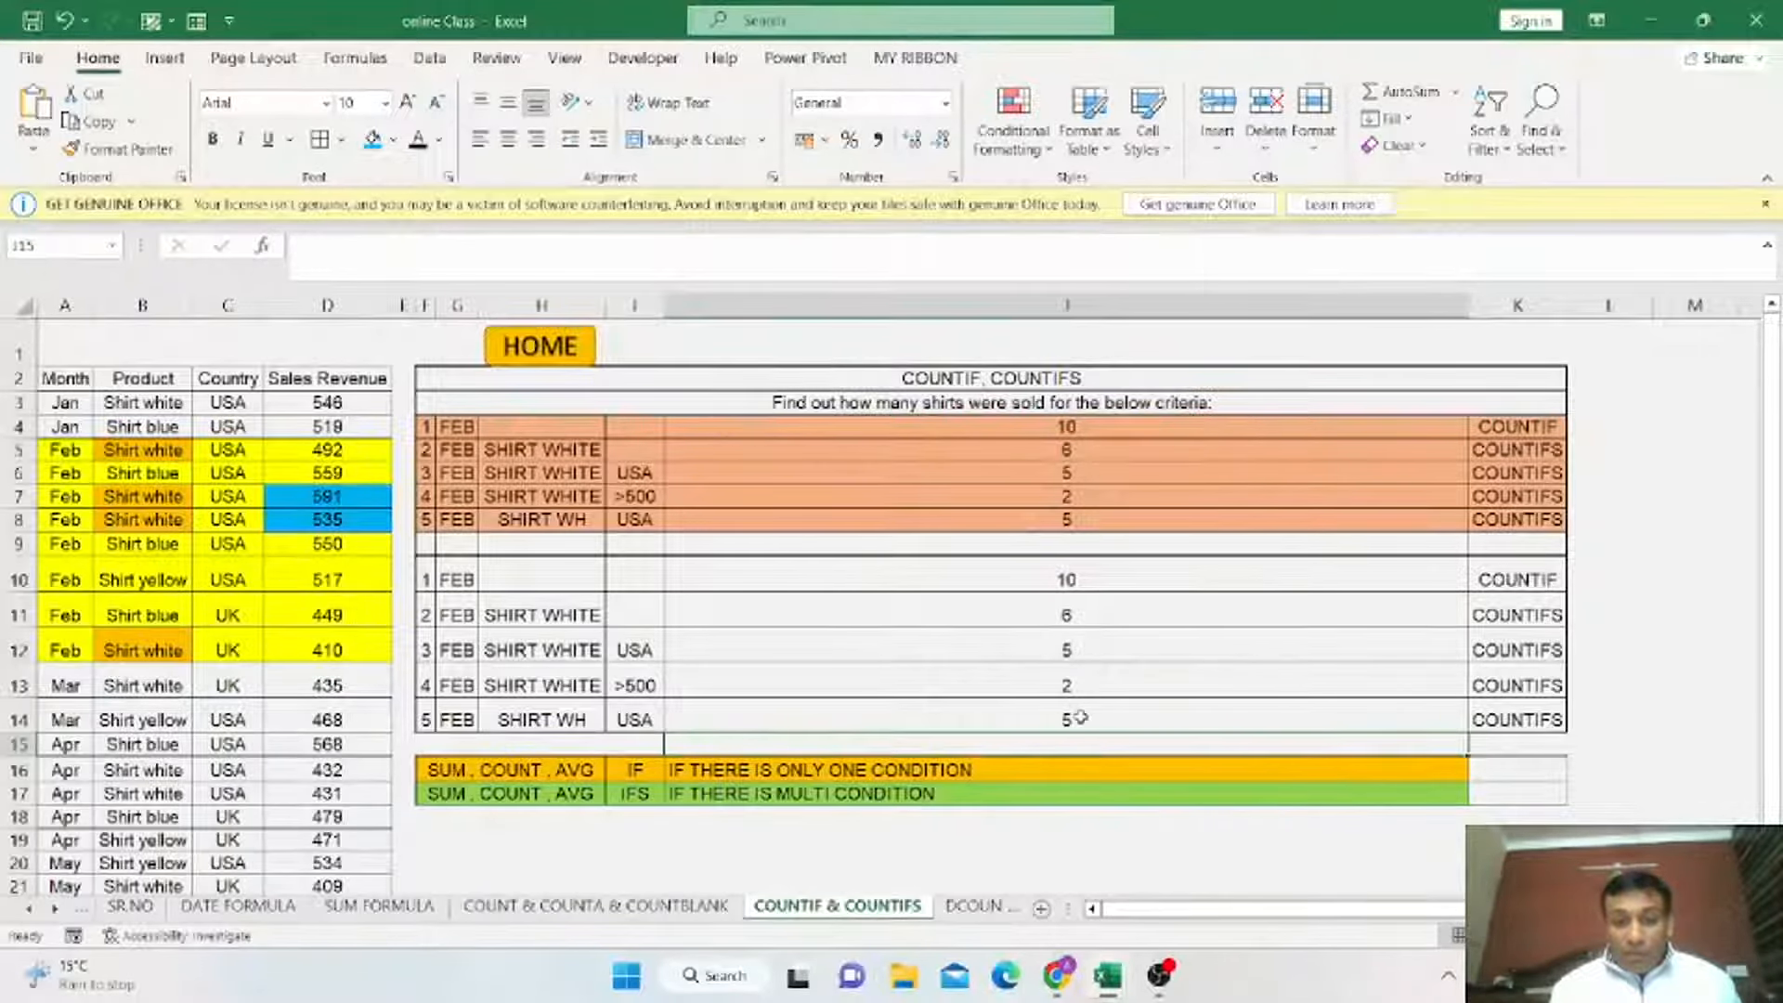
# Review the J14 formula containing the wildcard product criterion.
pyautogui.press('BackSpace')
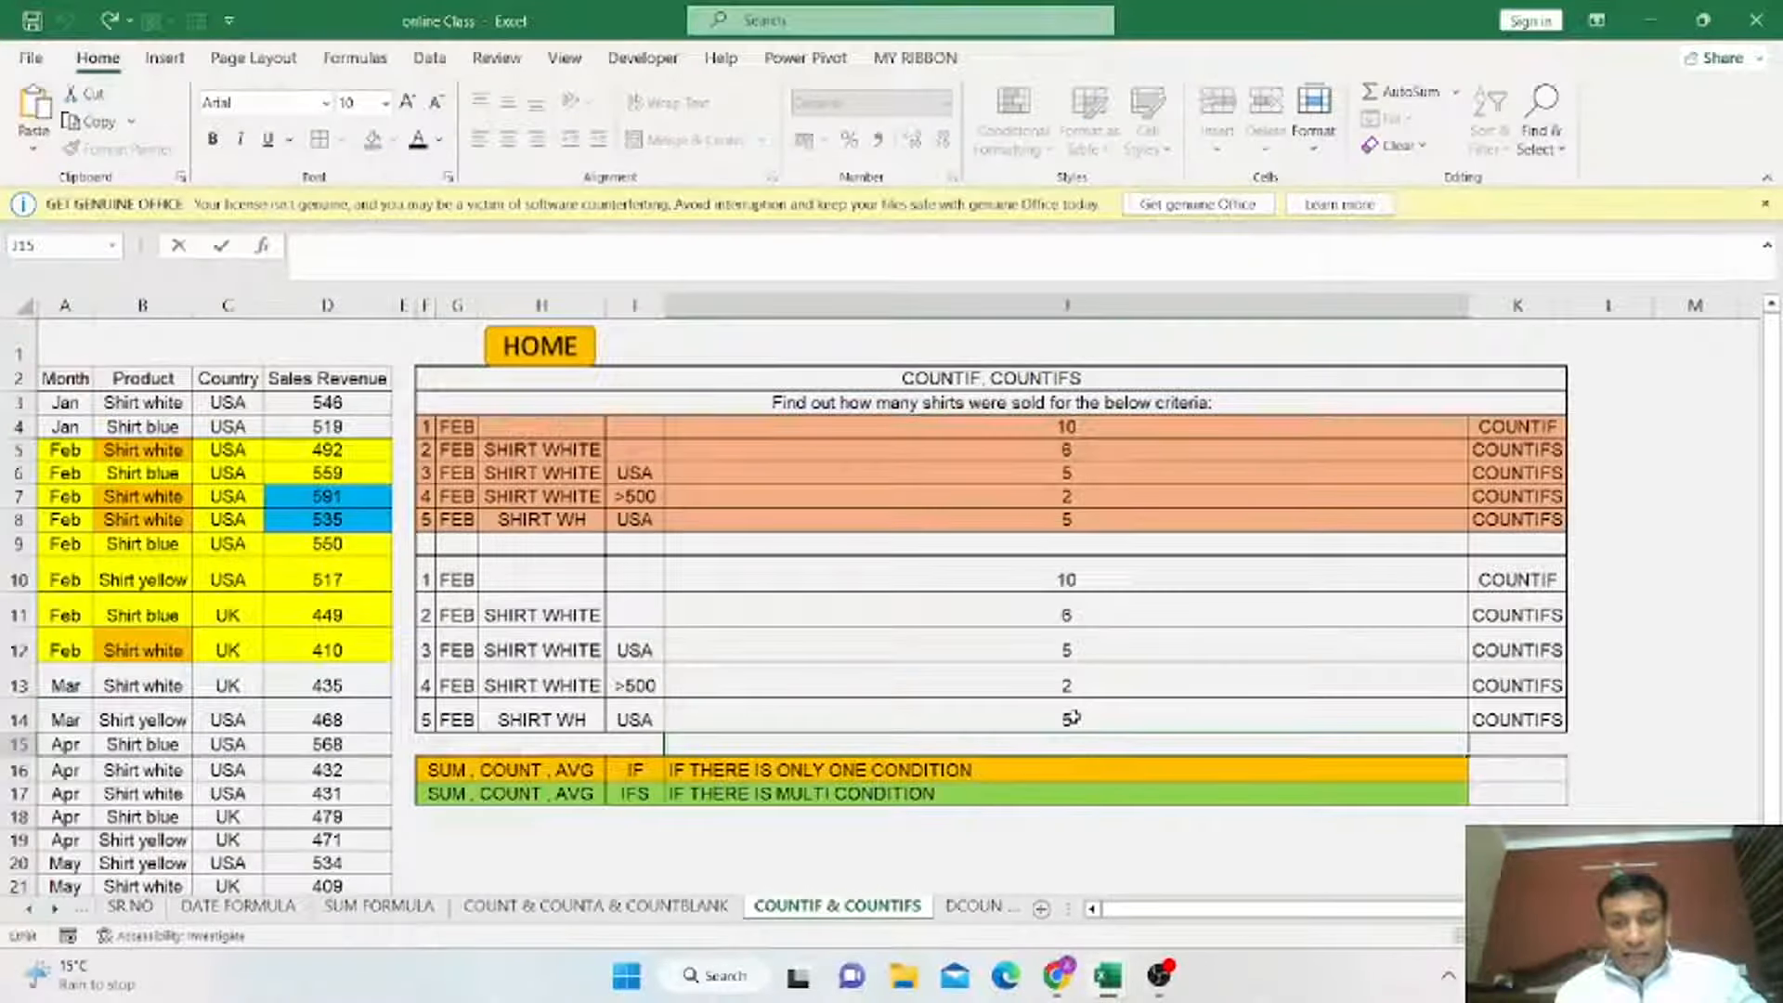
pyautogui.click(1060, 720)
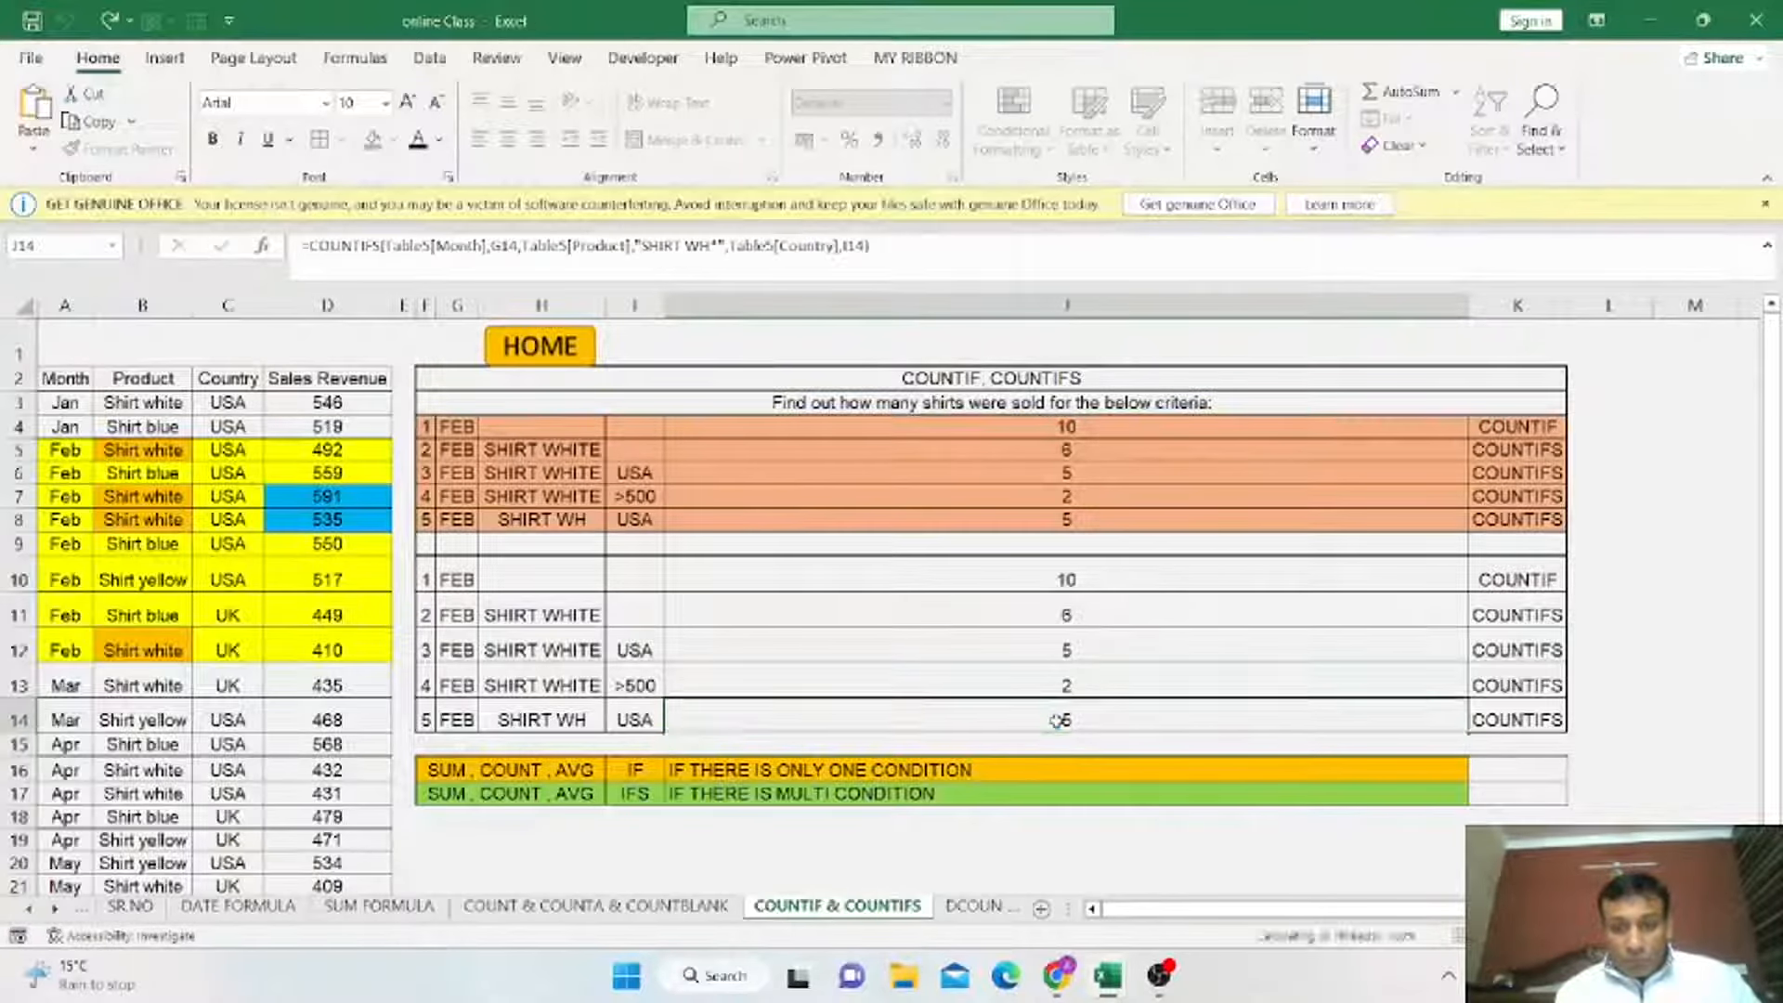
pyautogui.doubleClick(1060, 720)
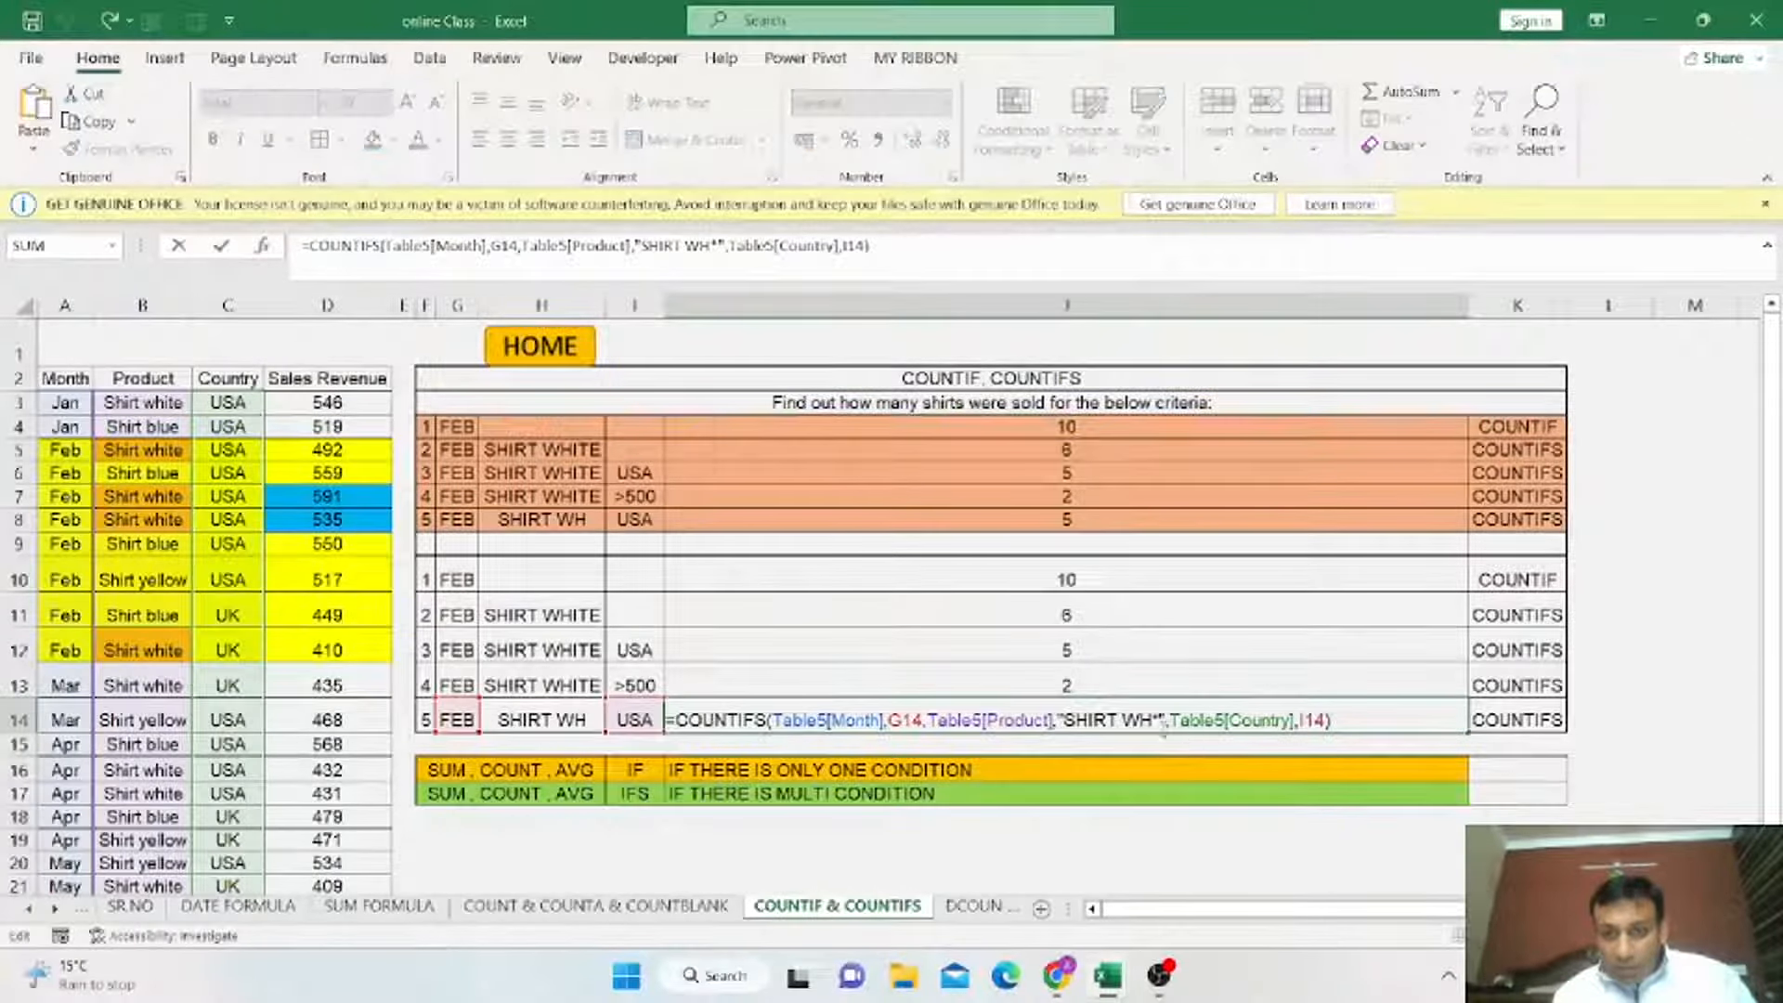
pyautogui.click(1159, 720)
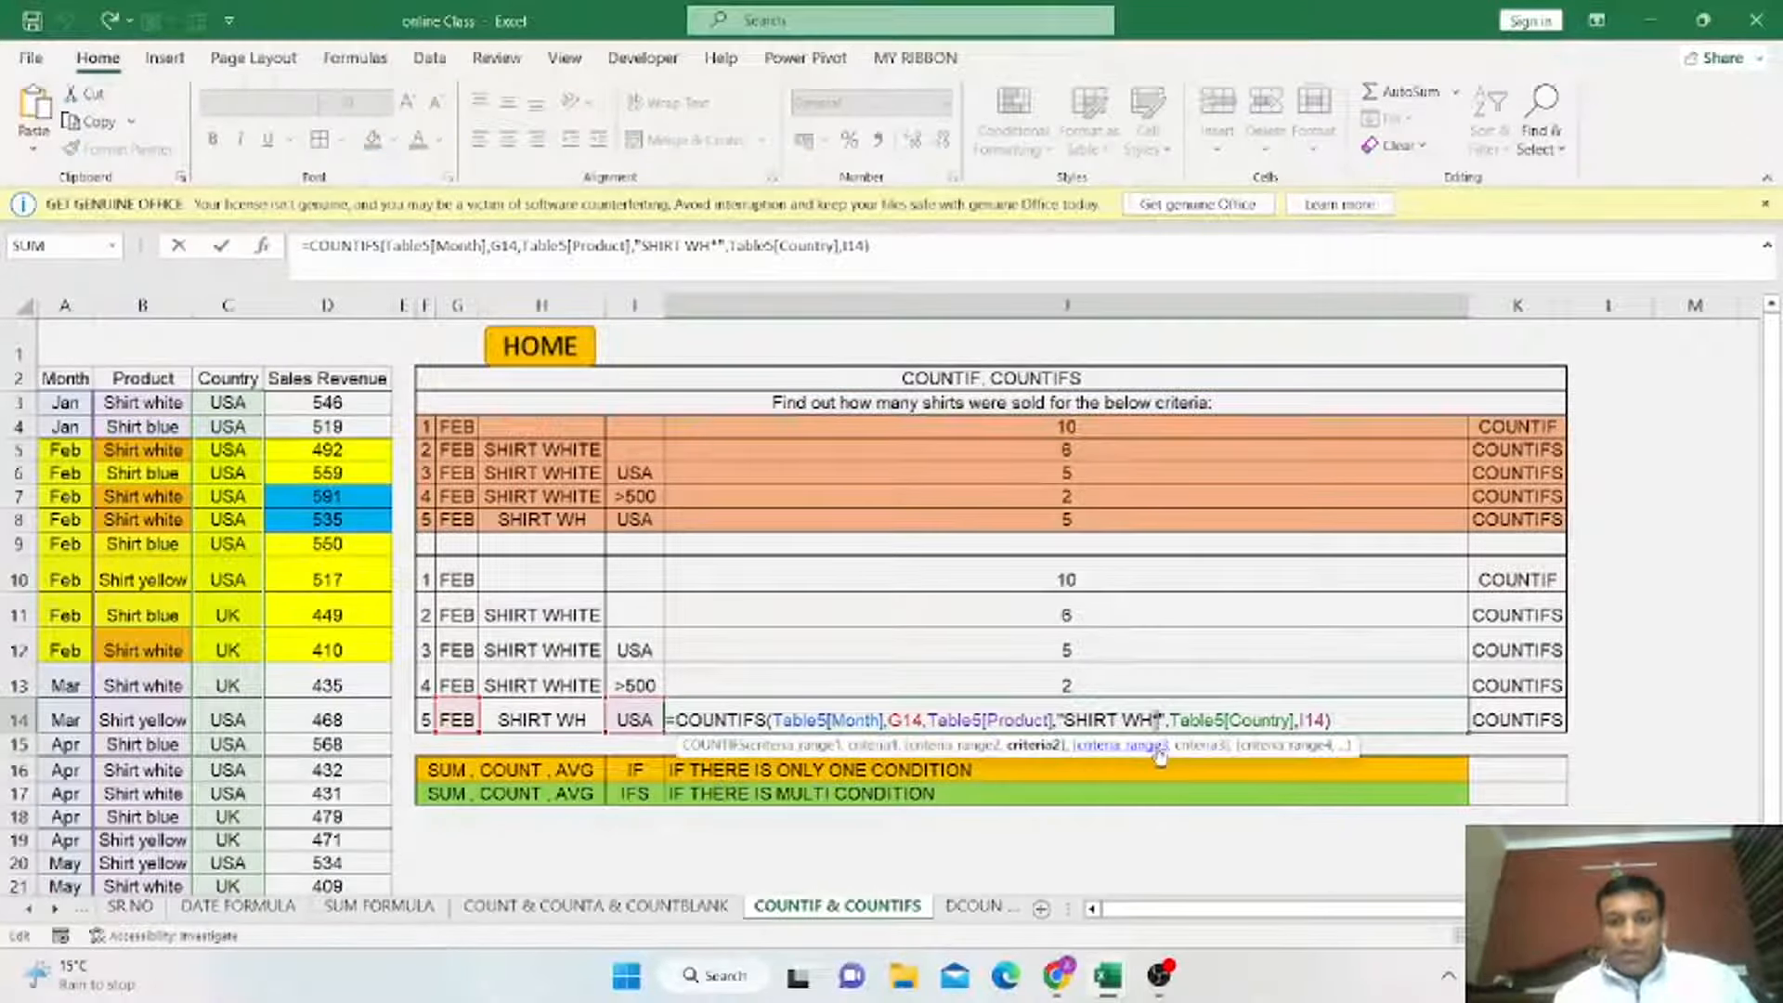
pyautogui.press('Return')
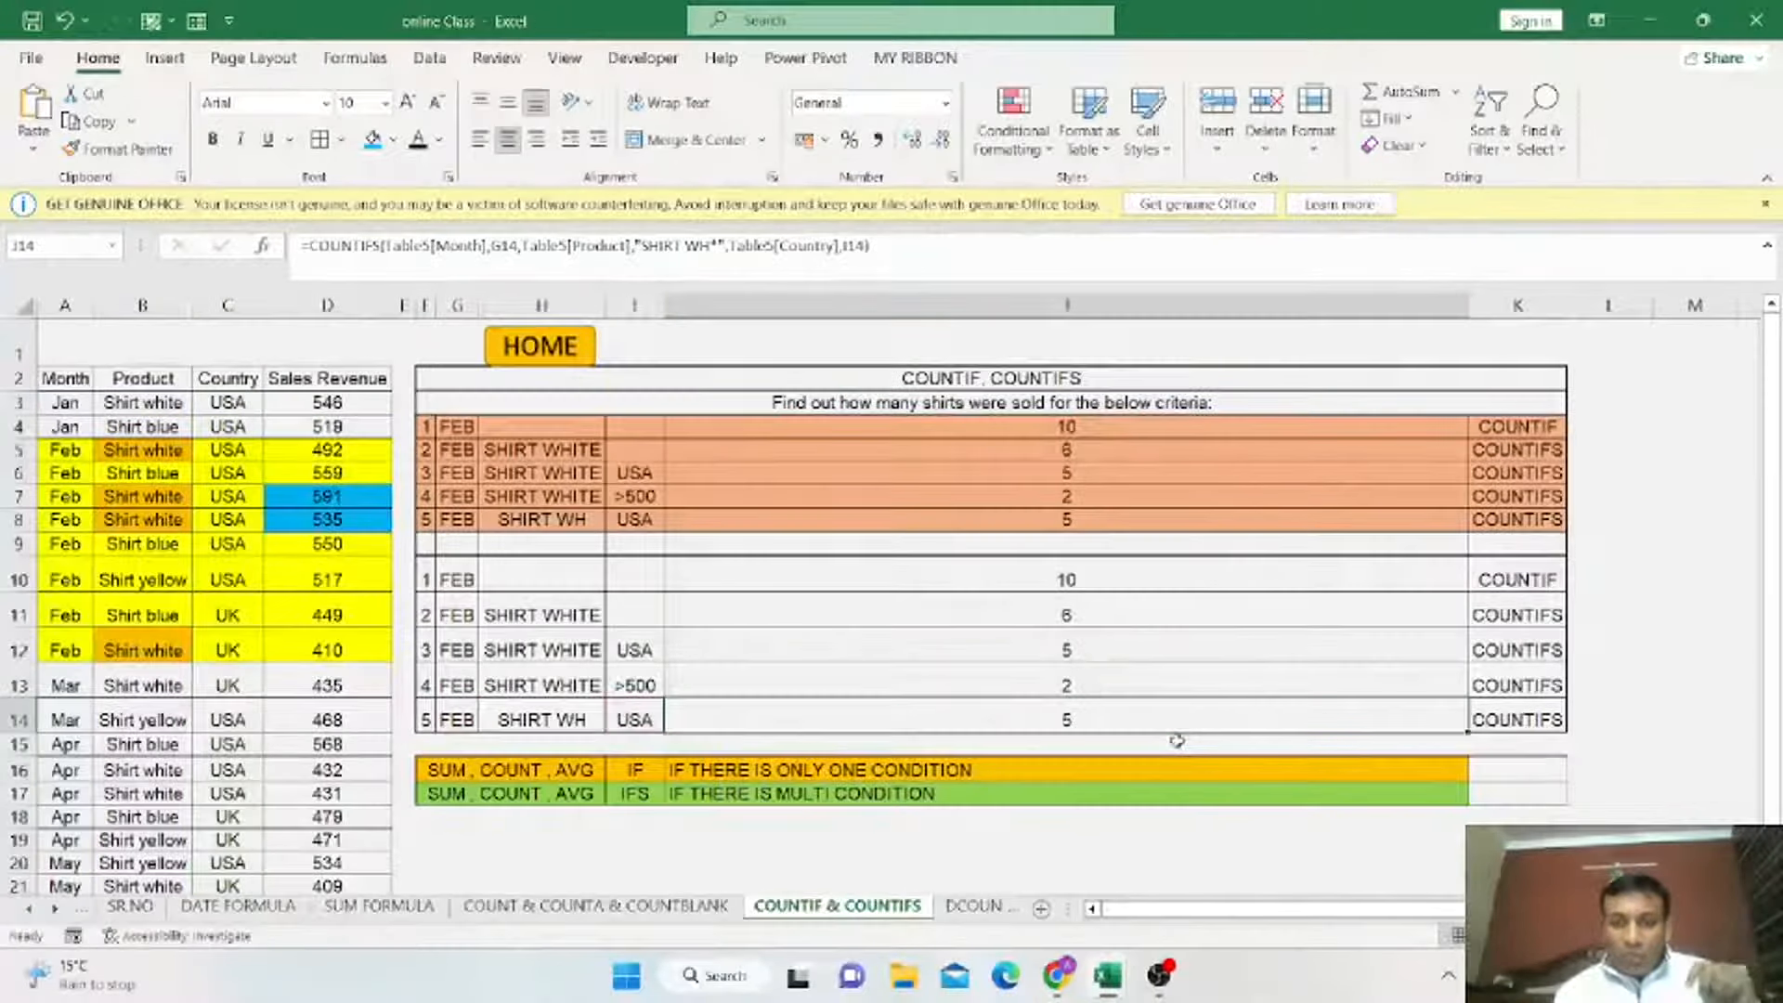
# Move the SUM, COUNT, AVG condition notes down to start at G19.
pyautogui.moveTo(469, 771); pyautogui.dragTo(1484, 783)
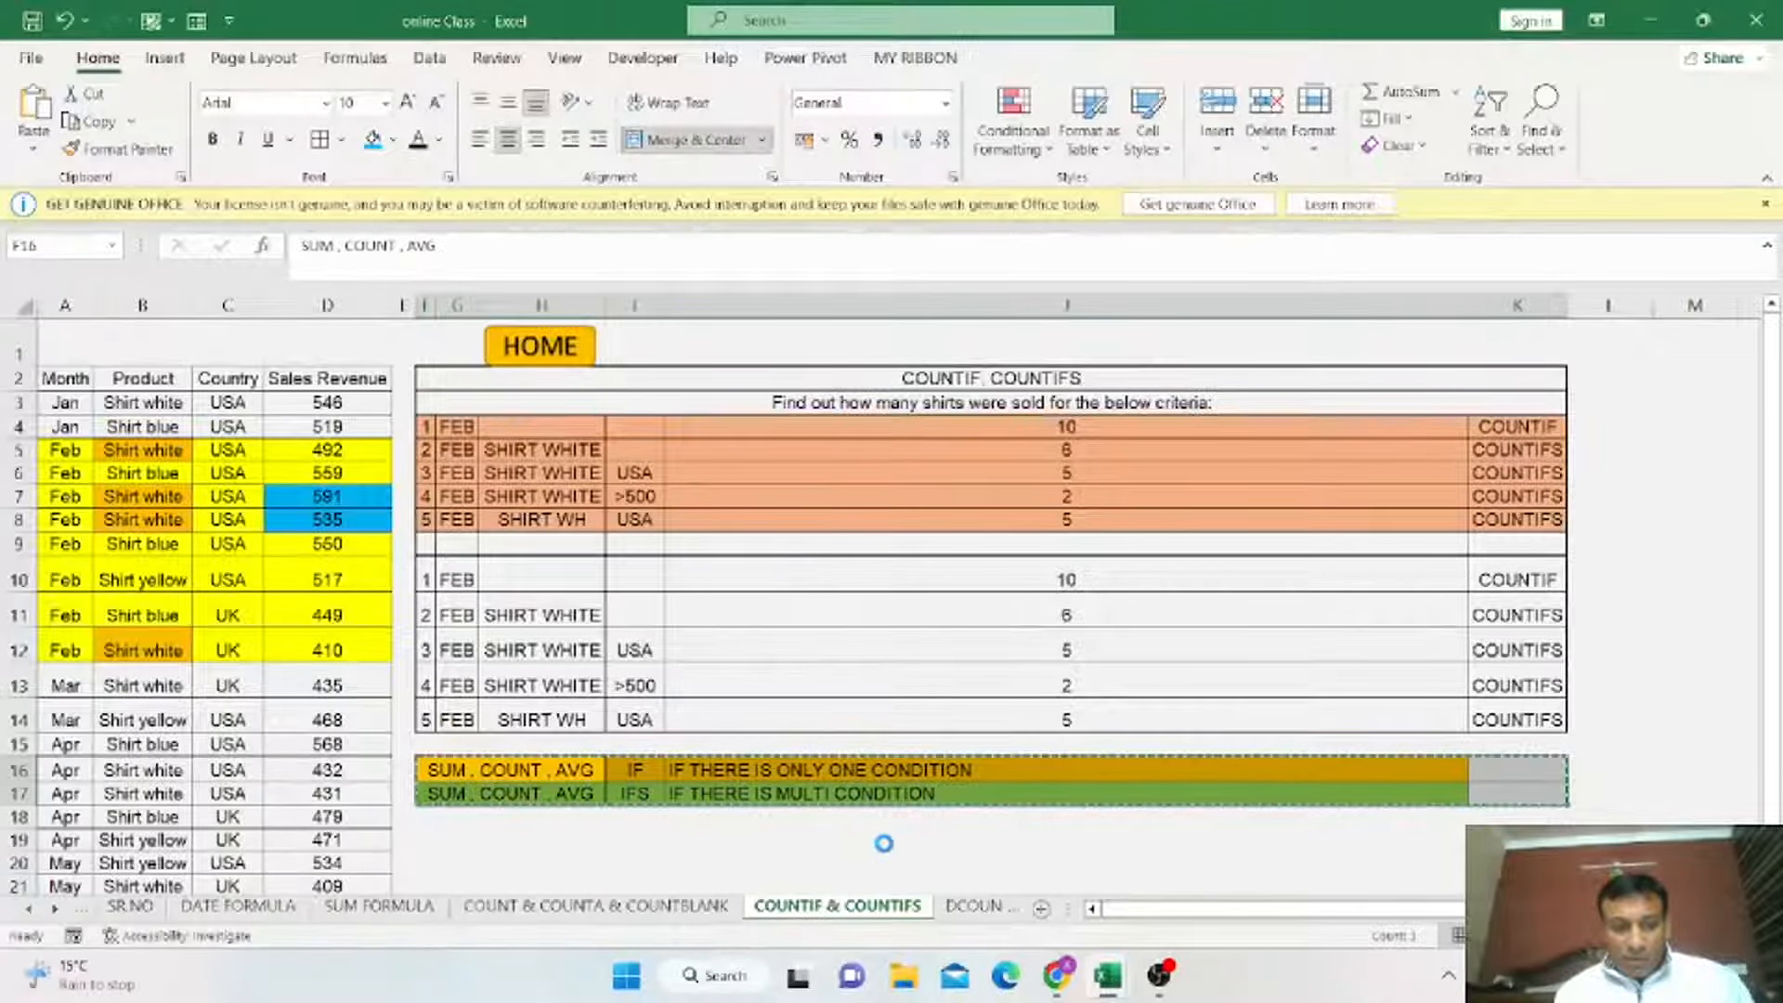
pyautogui.hotkey('ctrl', 'c')
pyautogui.click(442, 839)
pyautogui.hotkey('ctrl', 'v')
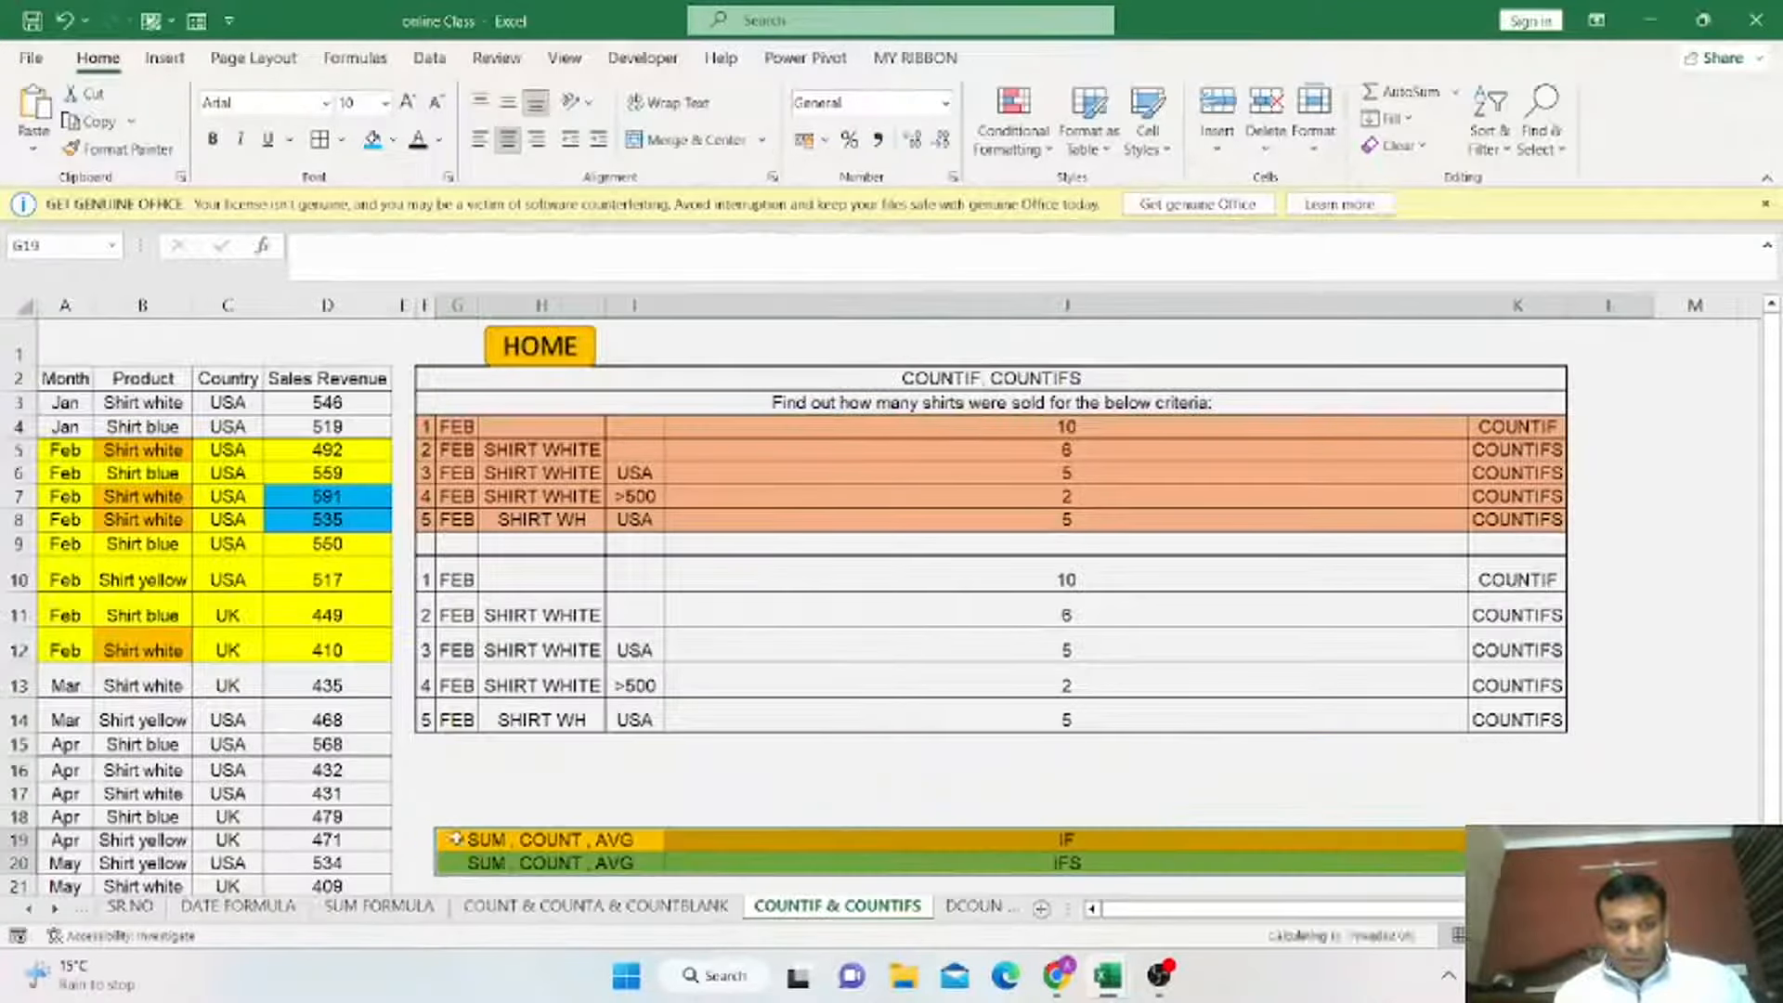
# Fill a new criteria row 15 with FEB, USA and the product text SH WH.
pyautogui.moveTo(458, 731); pyautogui.dragTo(637, 748)
pyautogui.click(555, 748)
pyautogui.write('SH WH')
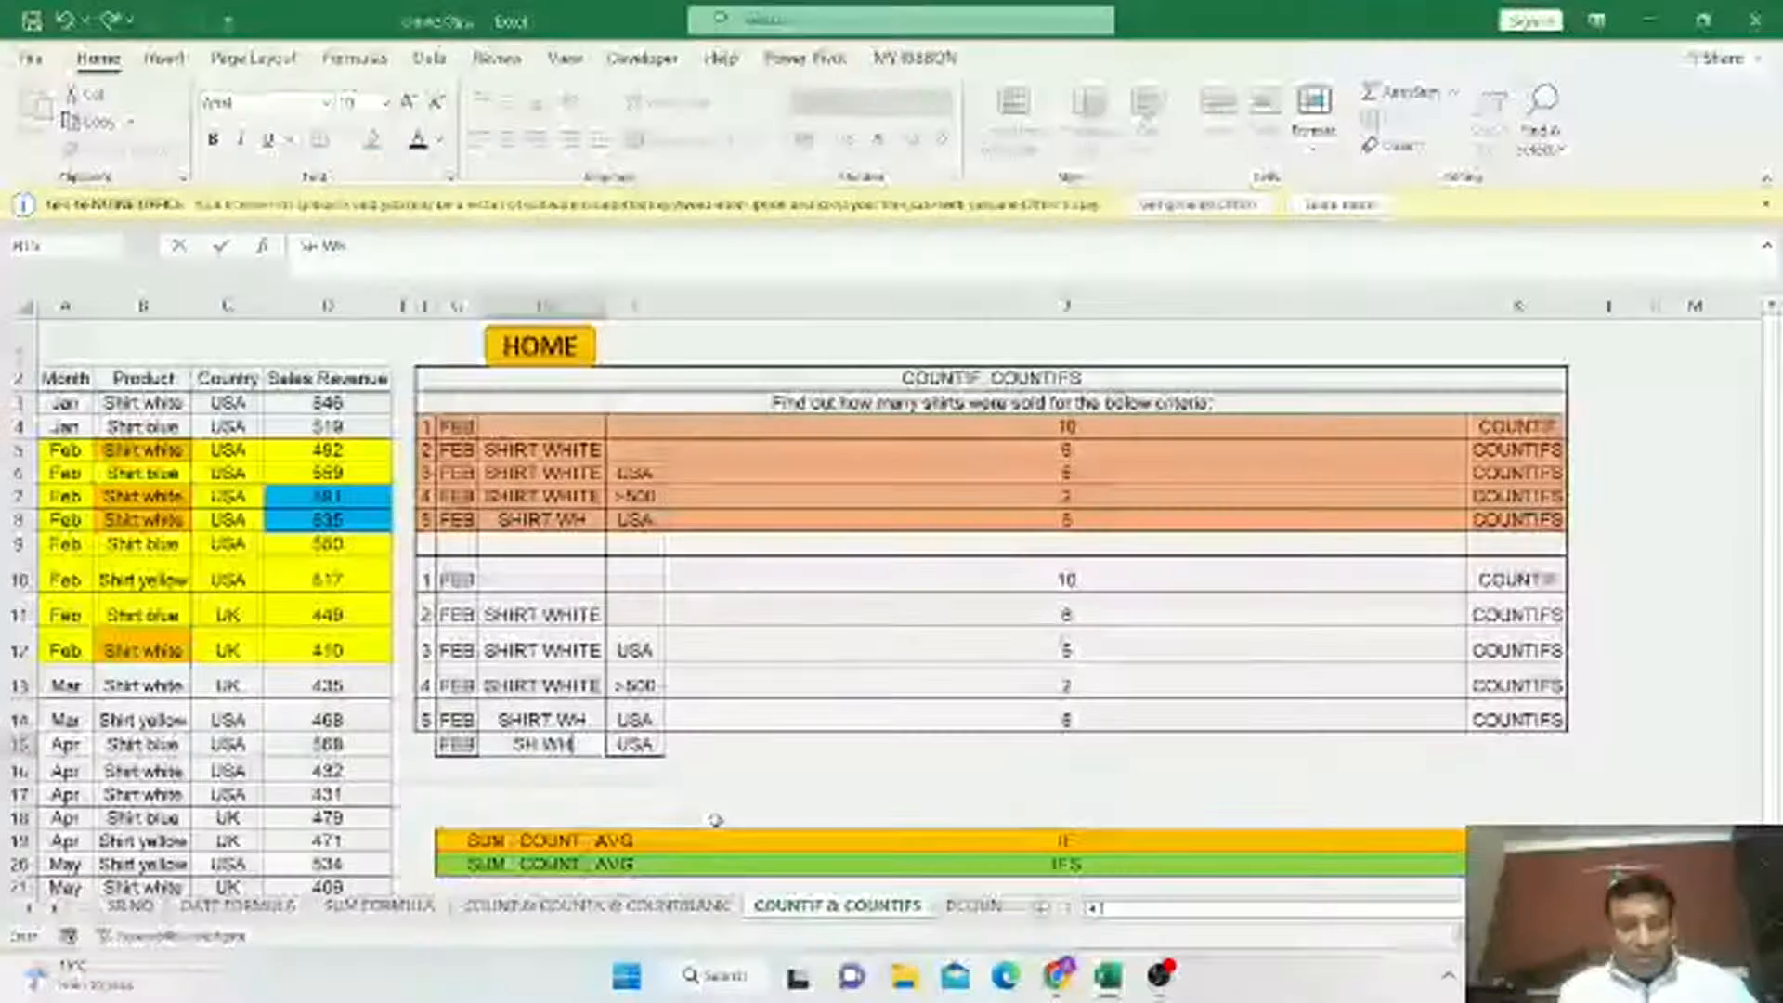
# Start a COUNTIFS formula in J15 with the Month column as the first range.
pyautogui.click(999, 744)
pyautogui.write('=')
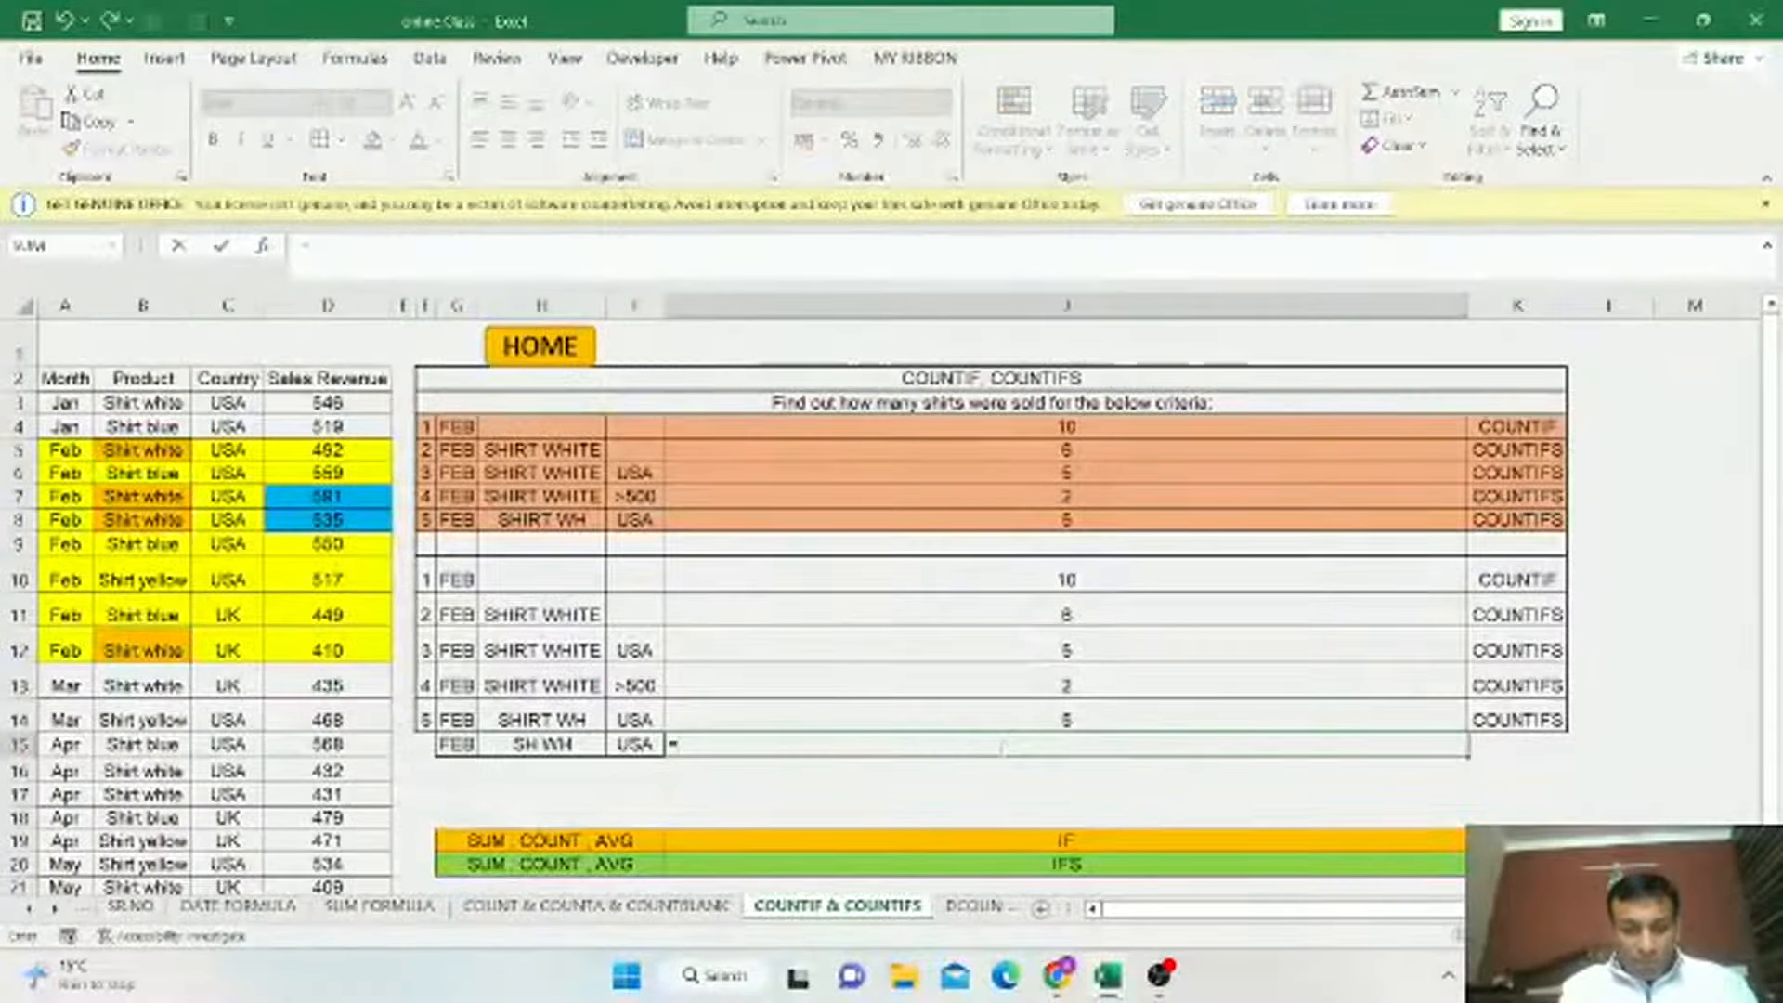
pyautogui.write('COUNTIFS(')
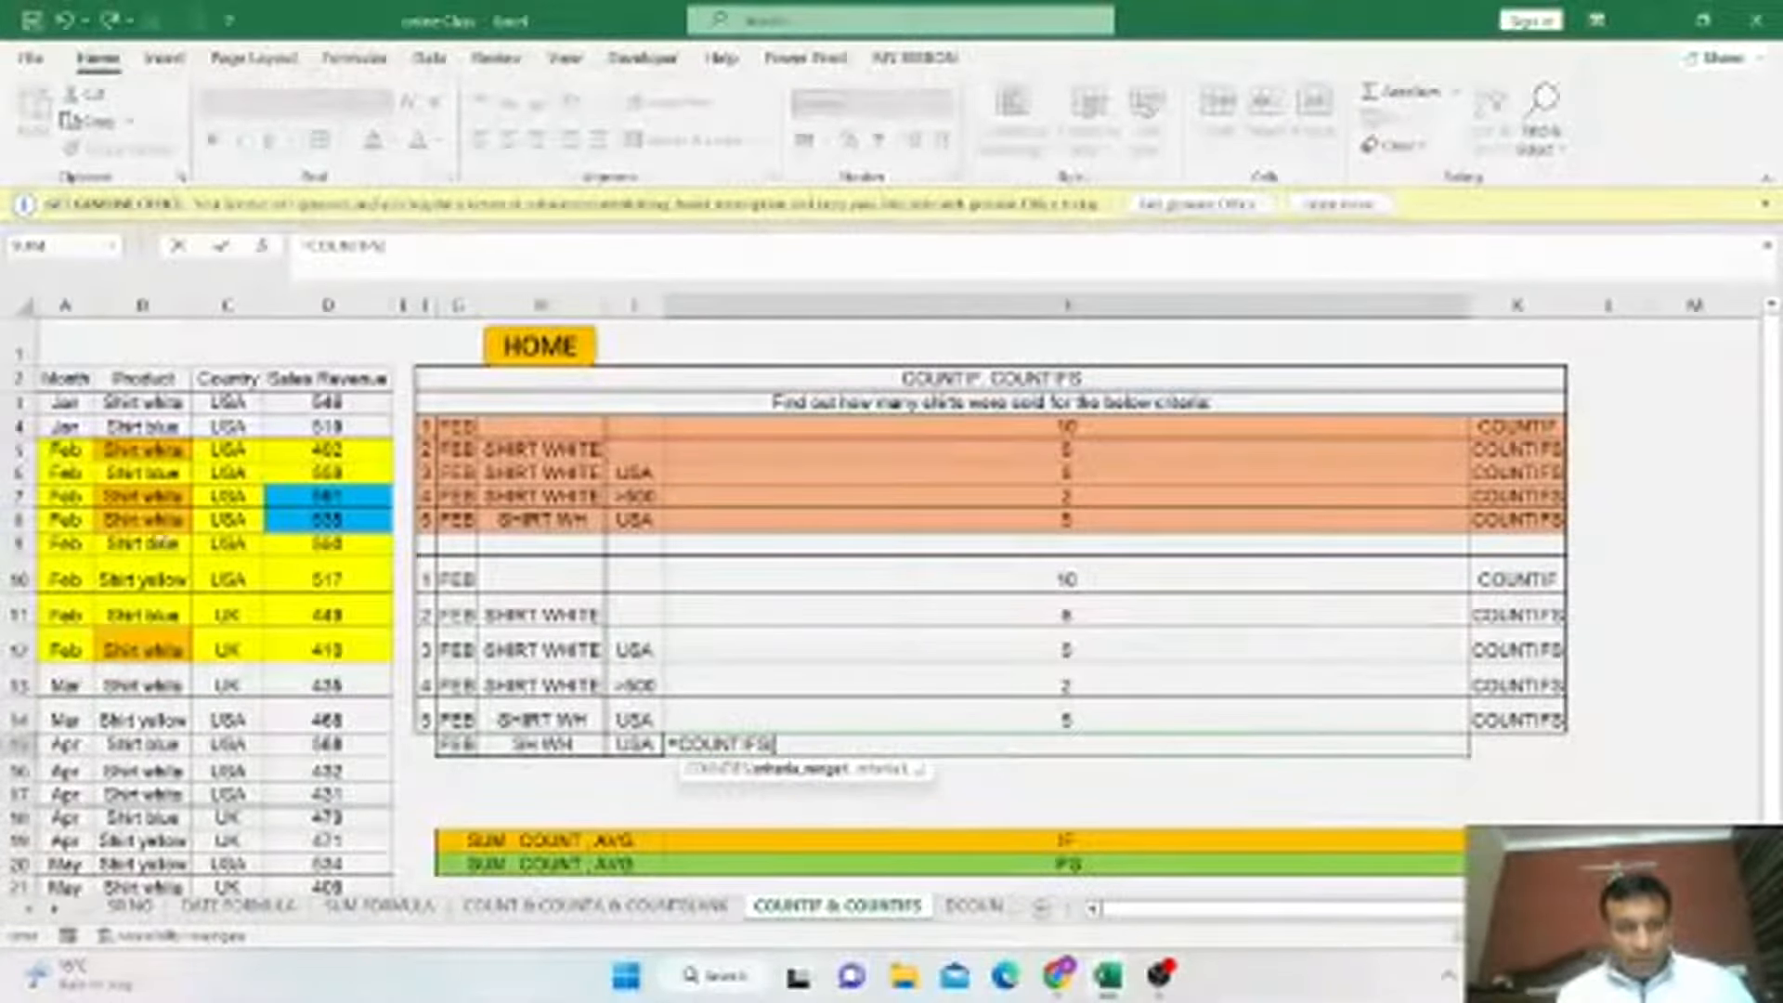
pyautogui.moveTo(65, 402); pyautogui.dragTo(88, 621)
pyautogui.moveTo(89, 711); pyautogui.dragTo(71, 864)
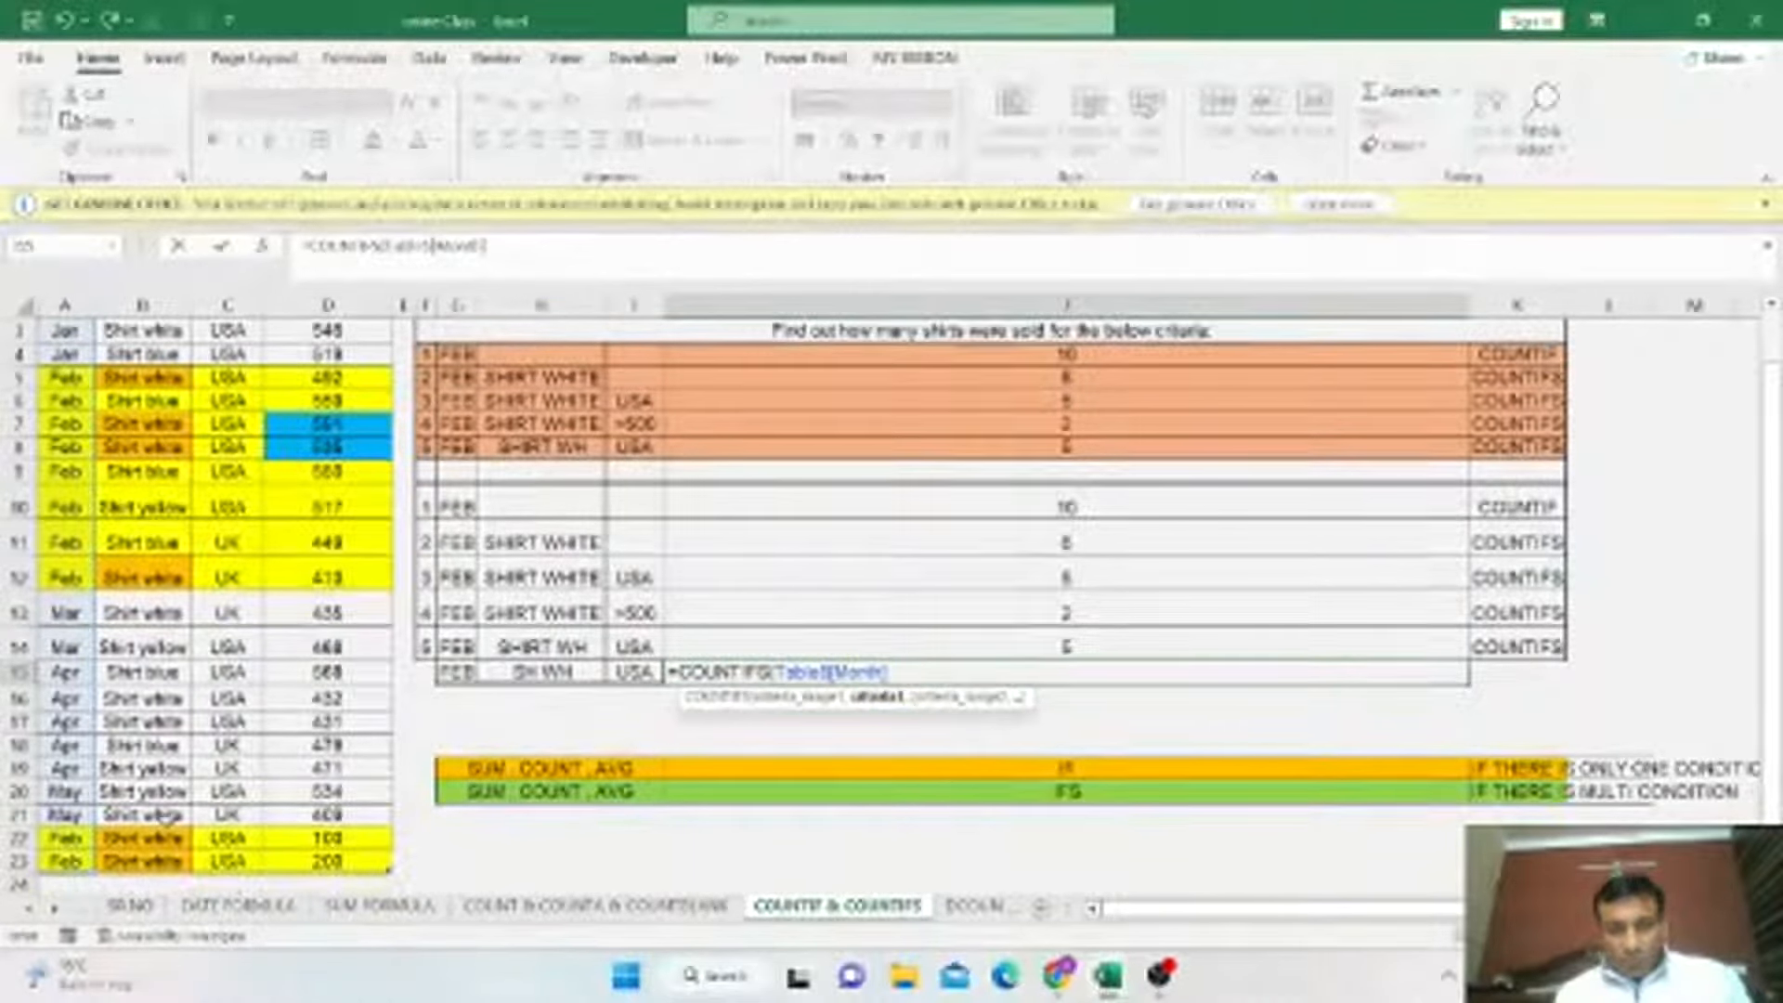
pyautogui.write(',')
# Add G15 as the month criterion and the Product column with the wildcard criterion "SH* WH" to the J15 COUNTIFS.
pyautogui.click(447, 672)
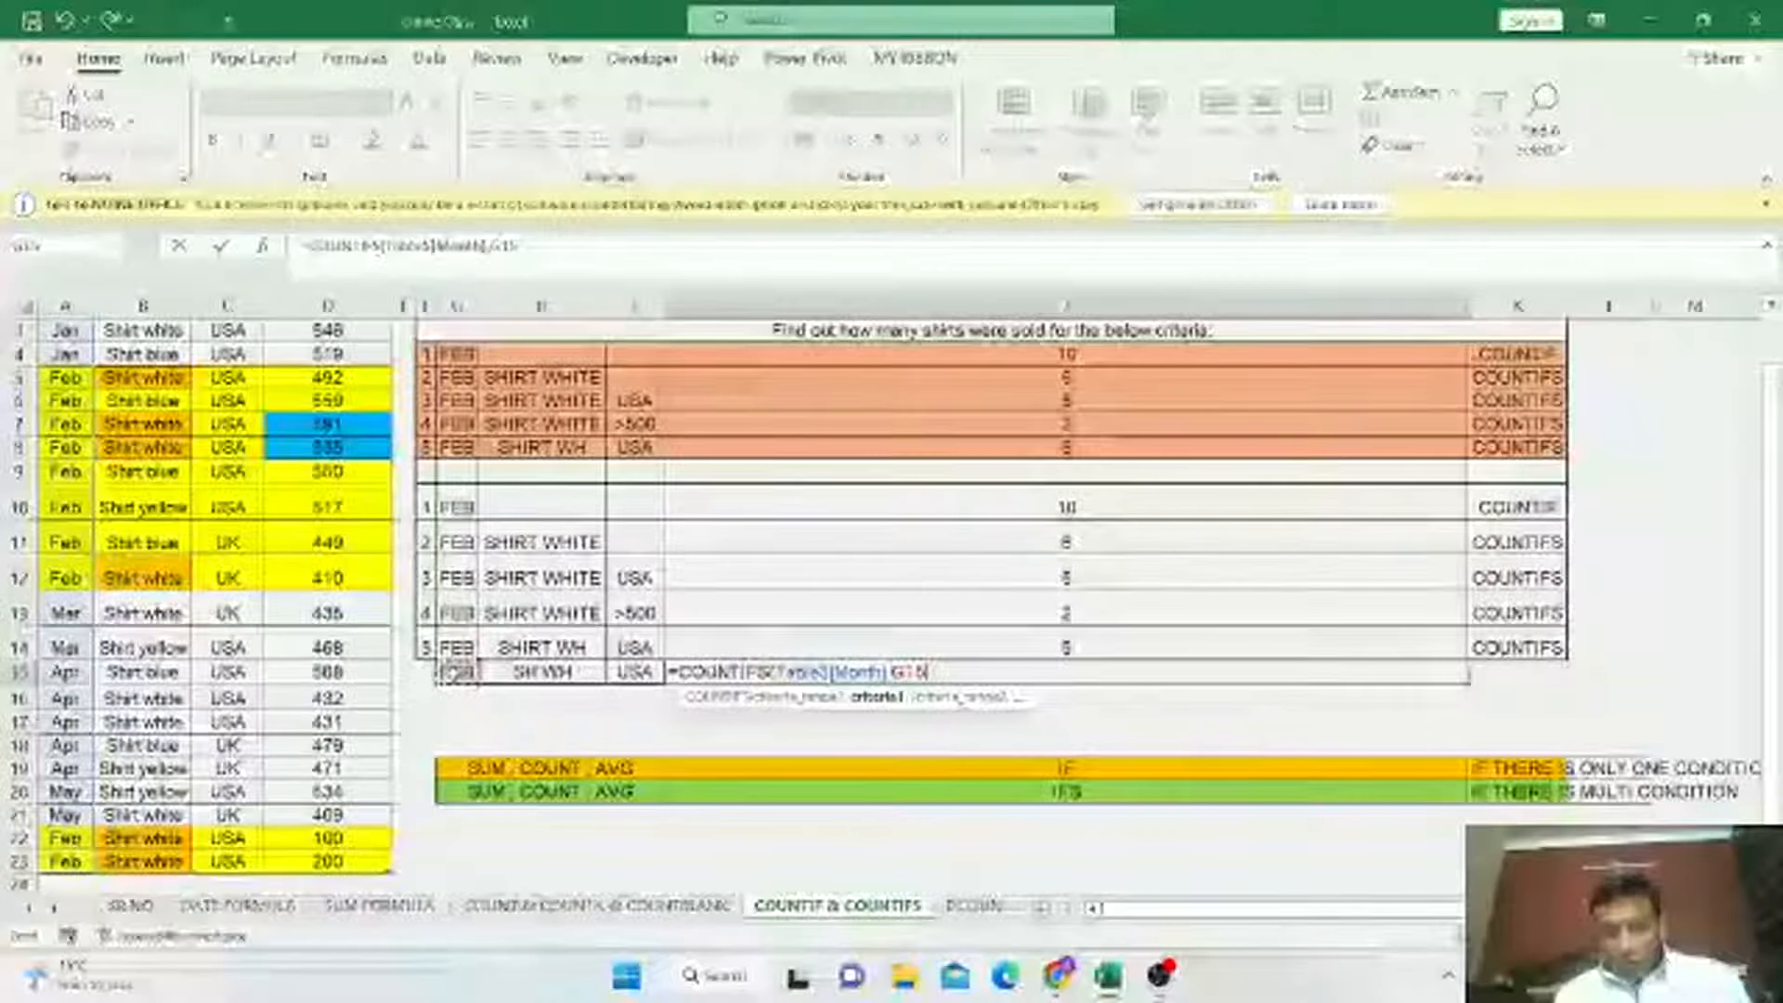
pyautogui.write(',')
pyautogui.scroll(1, 153, 446)
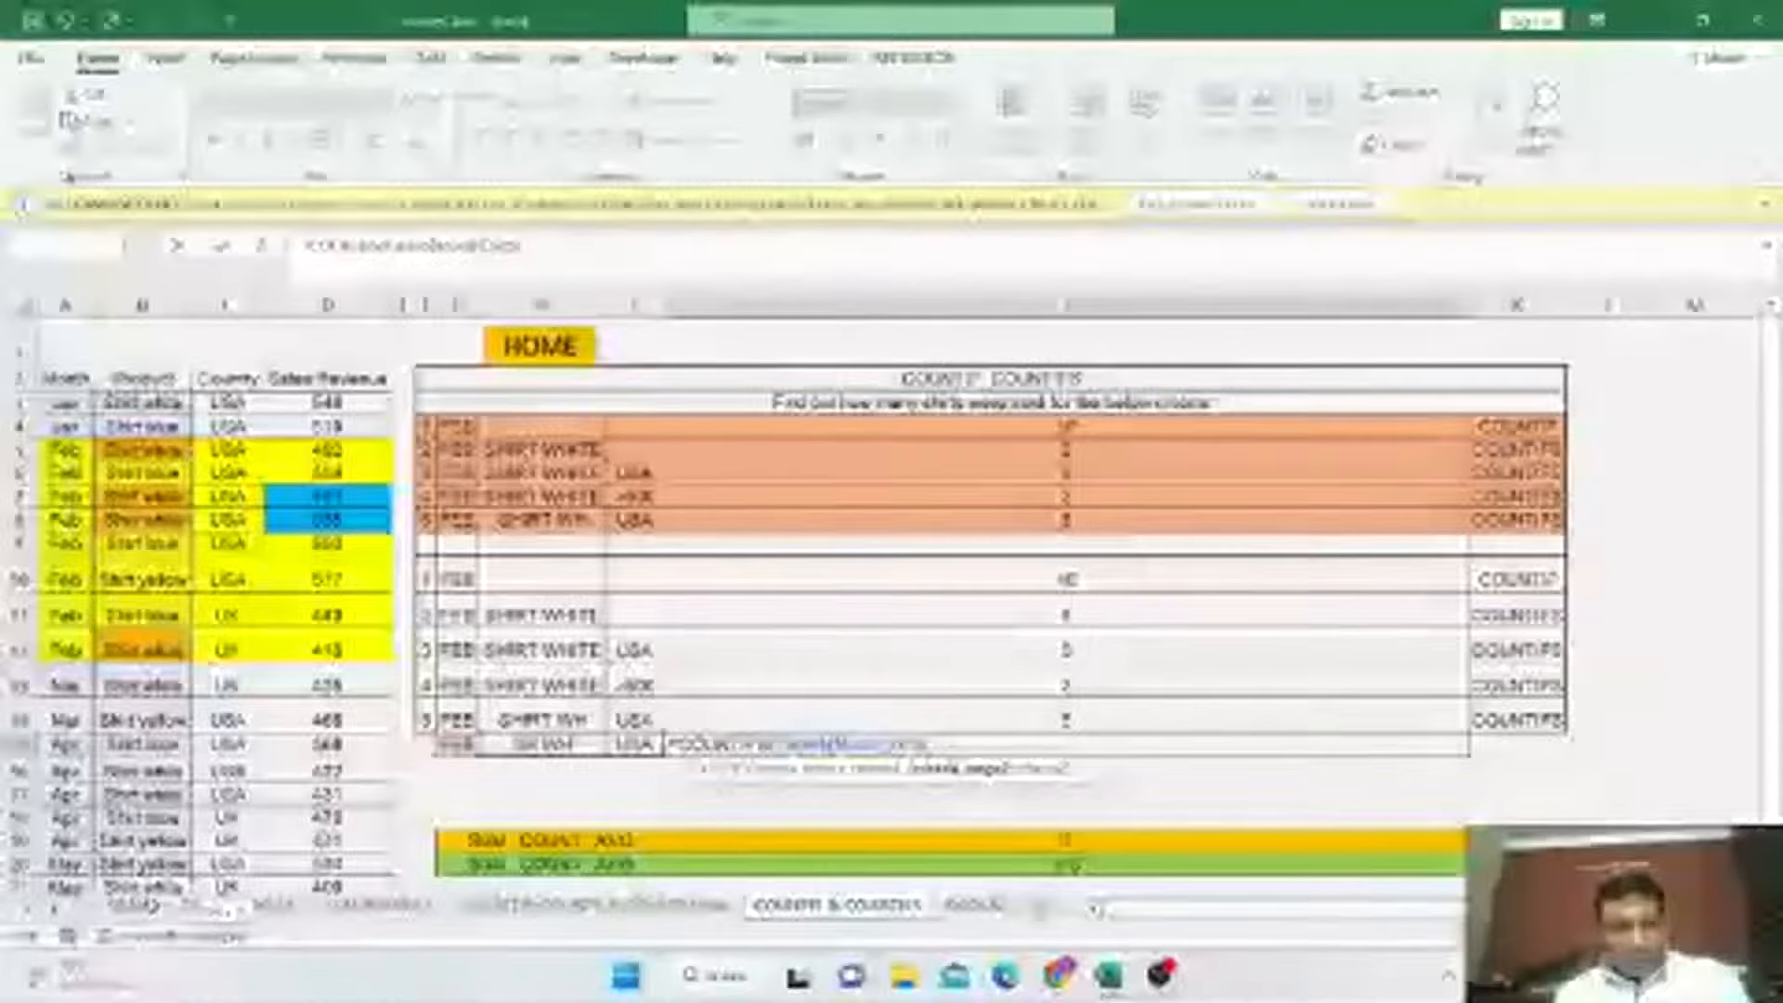
pyautogui.moveTo(144, 403); pyautogui.dragTo(170, 862)
pyautogui.write(',')
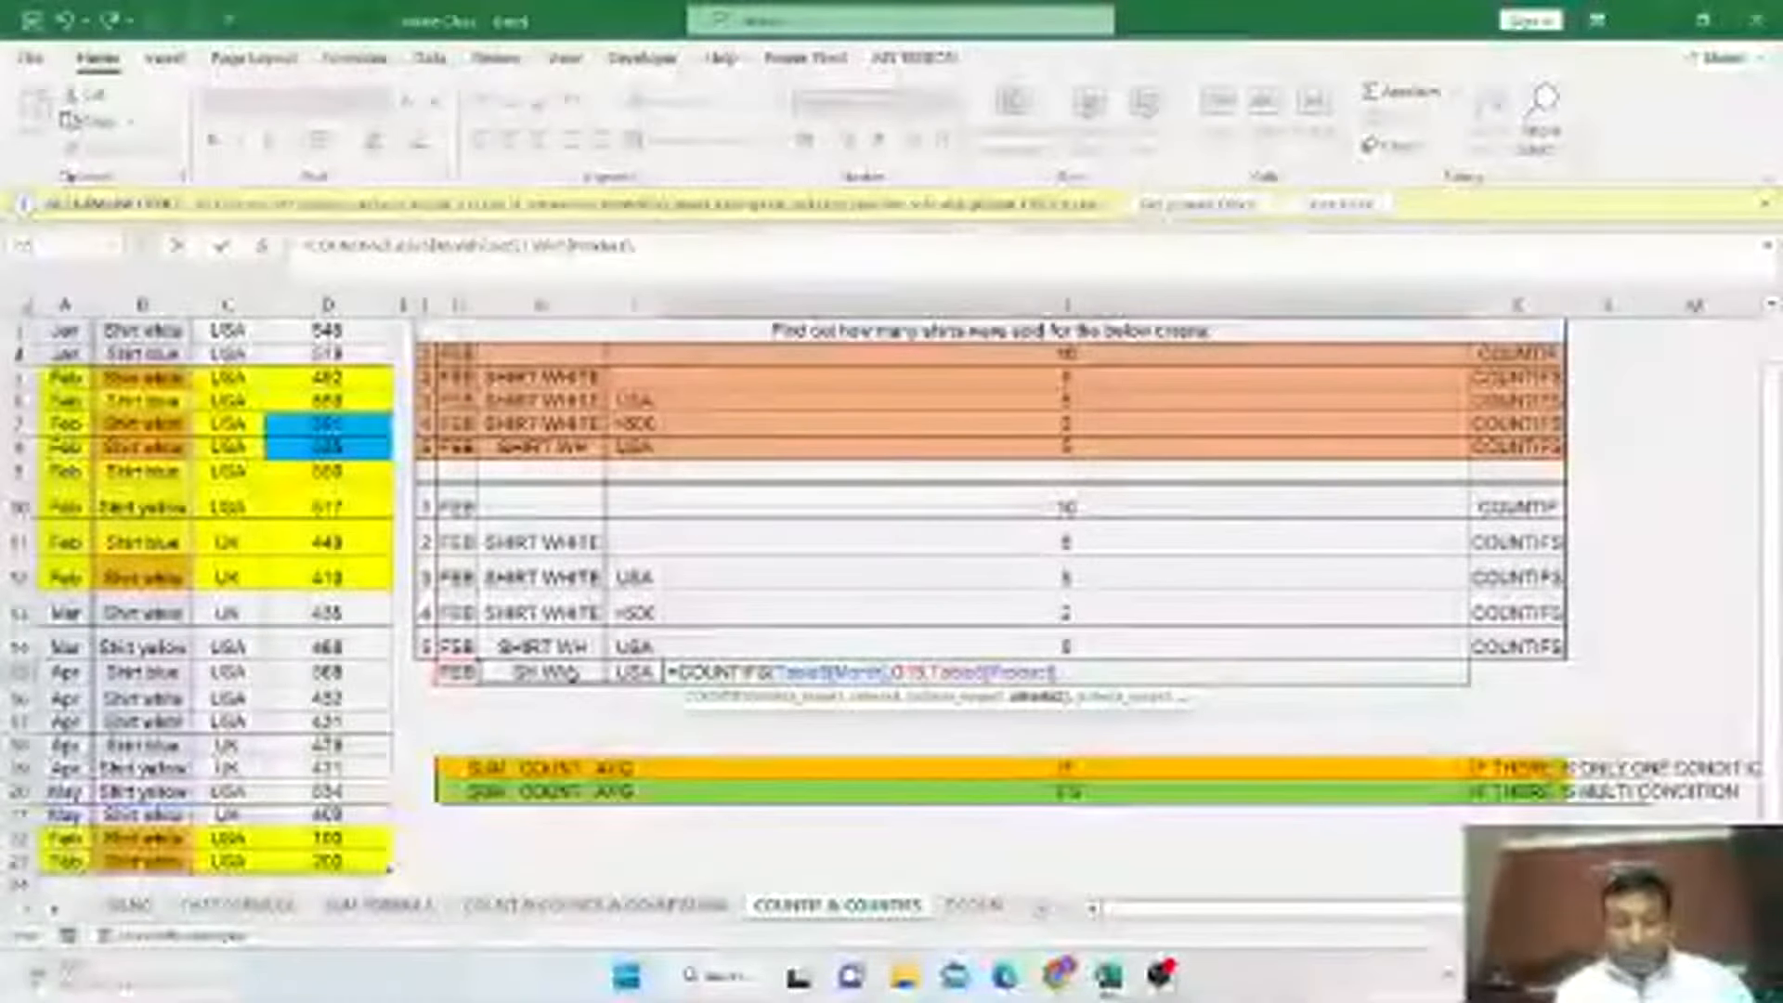
pyautogui.write('"')
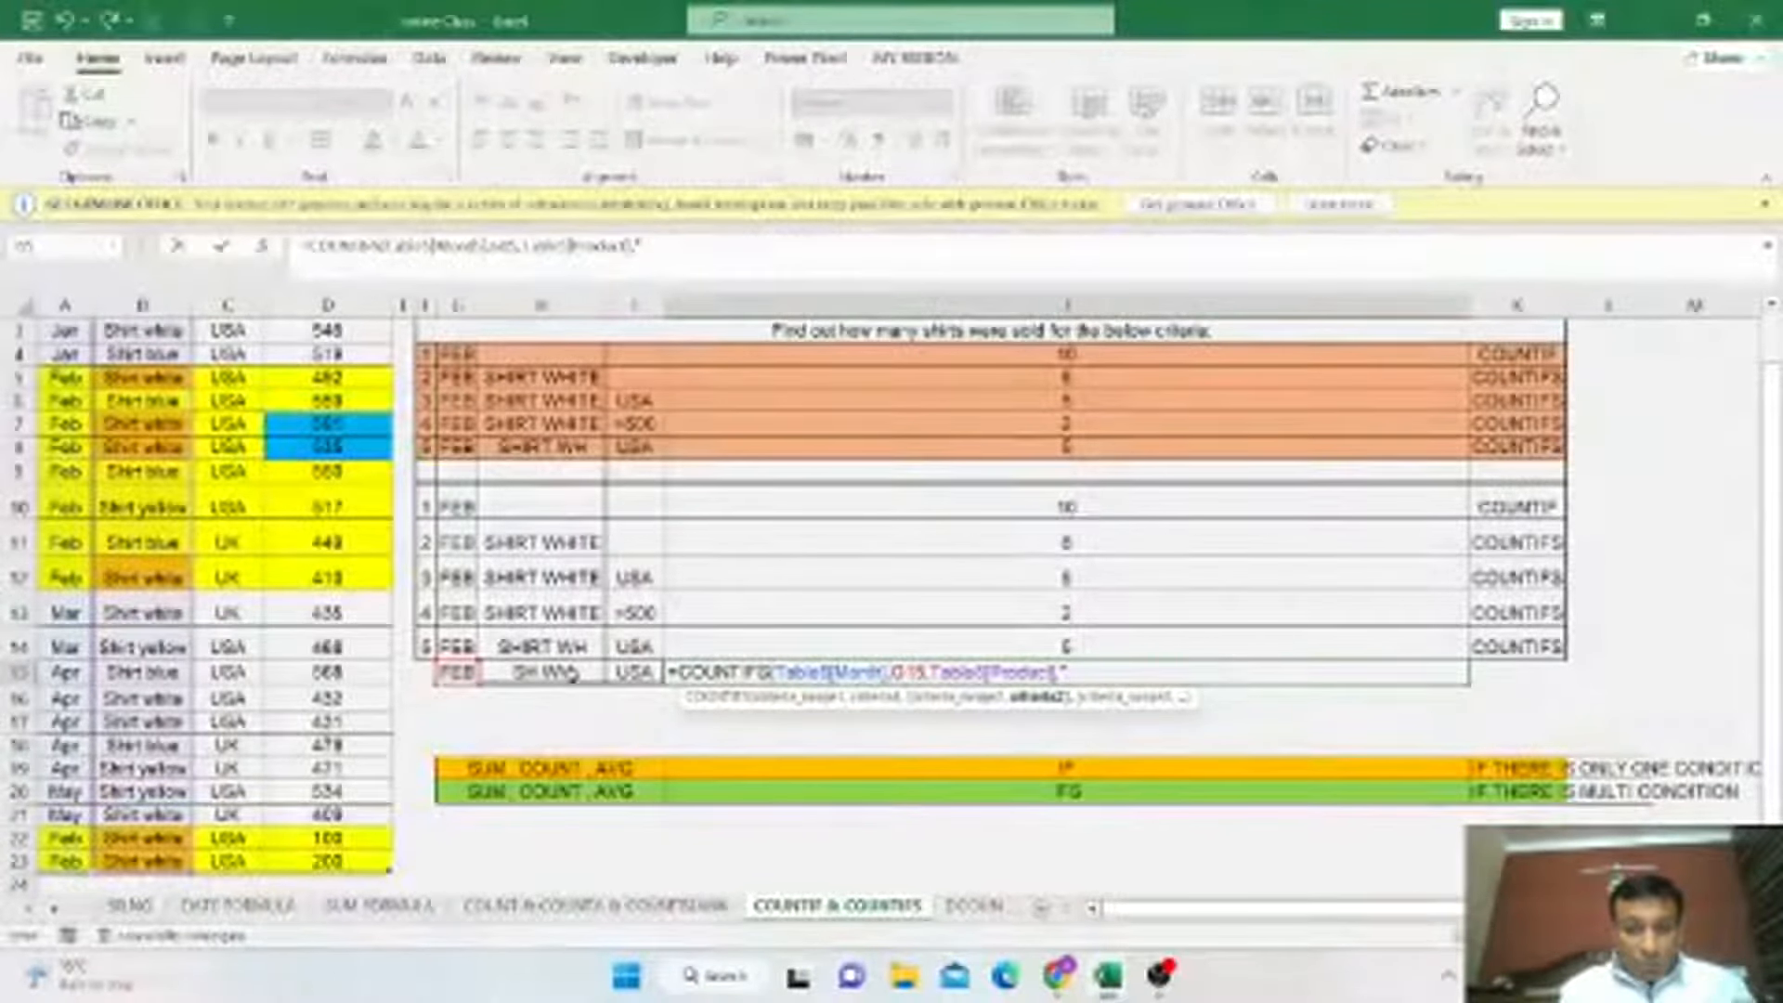
pyautogui.write('SH')
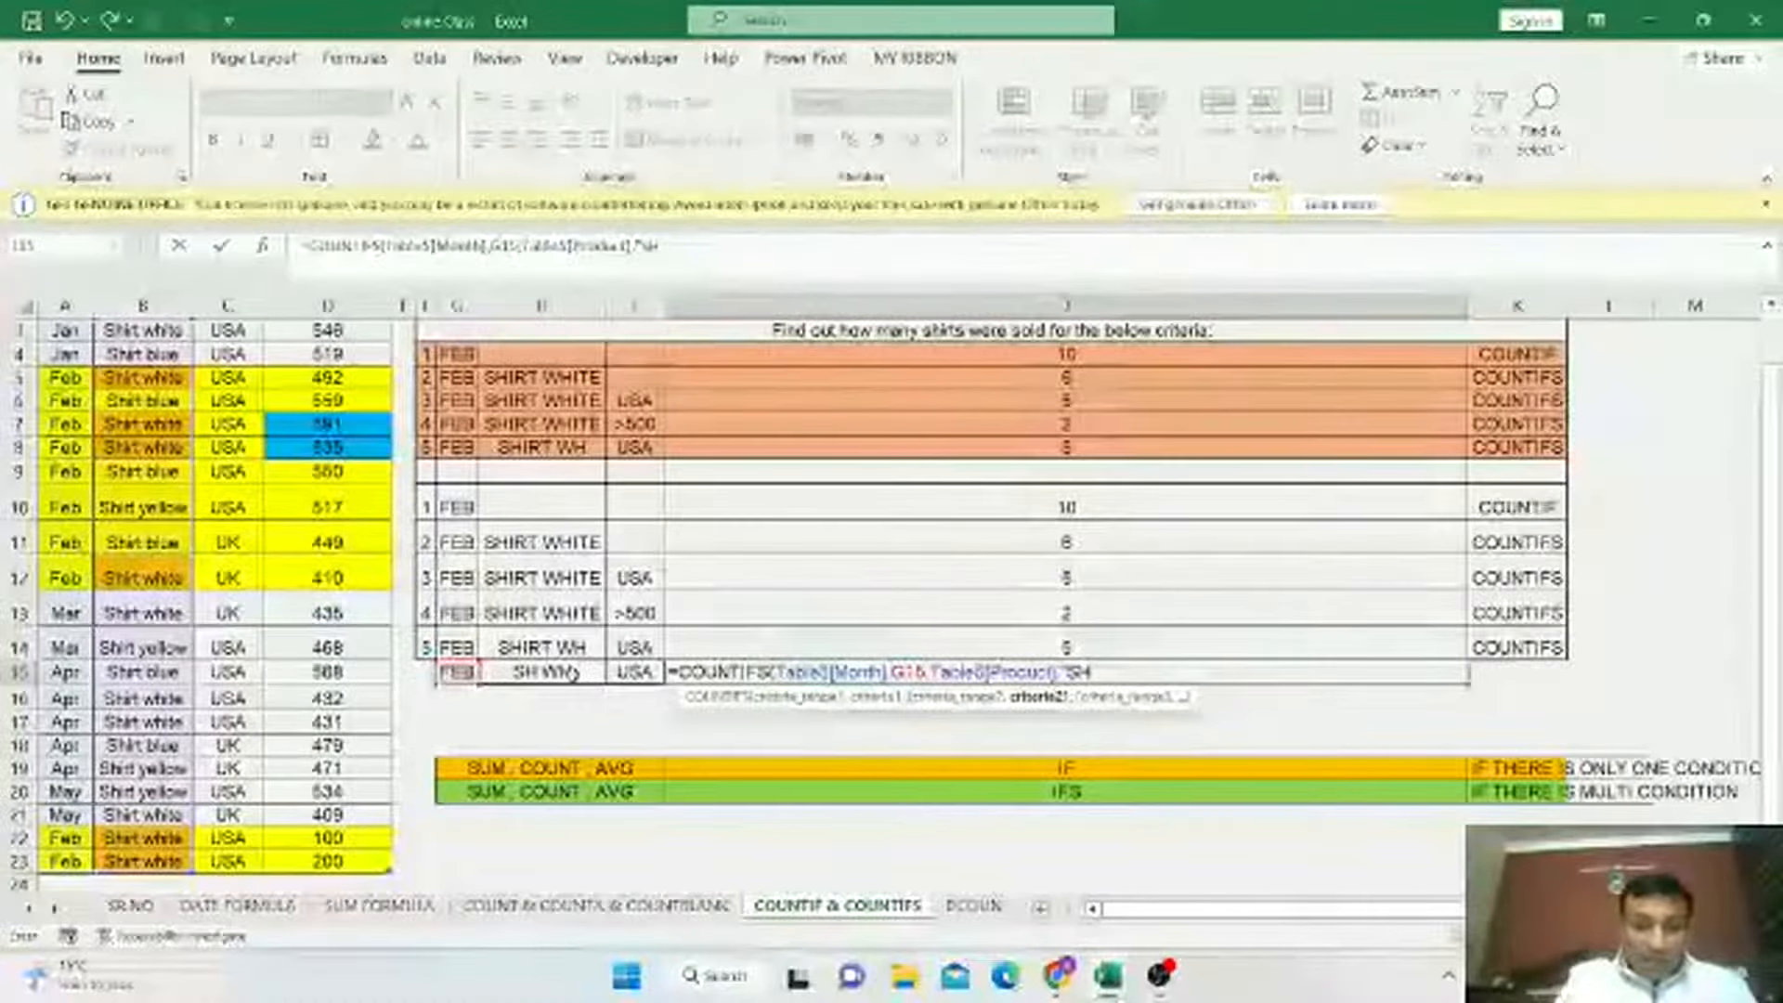
pyautogui.write('*')
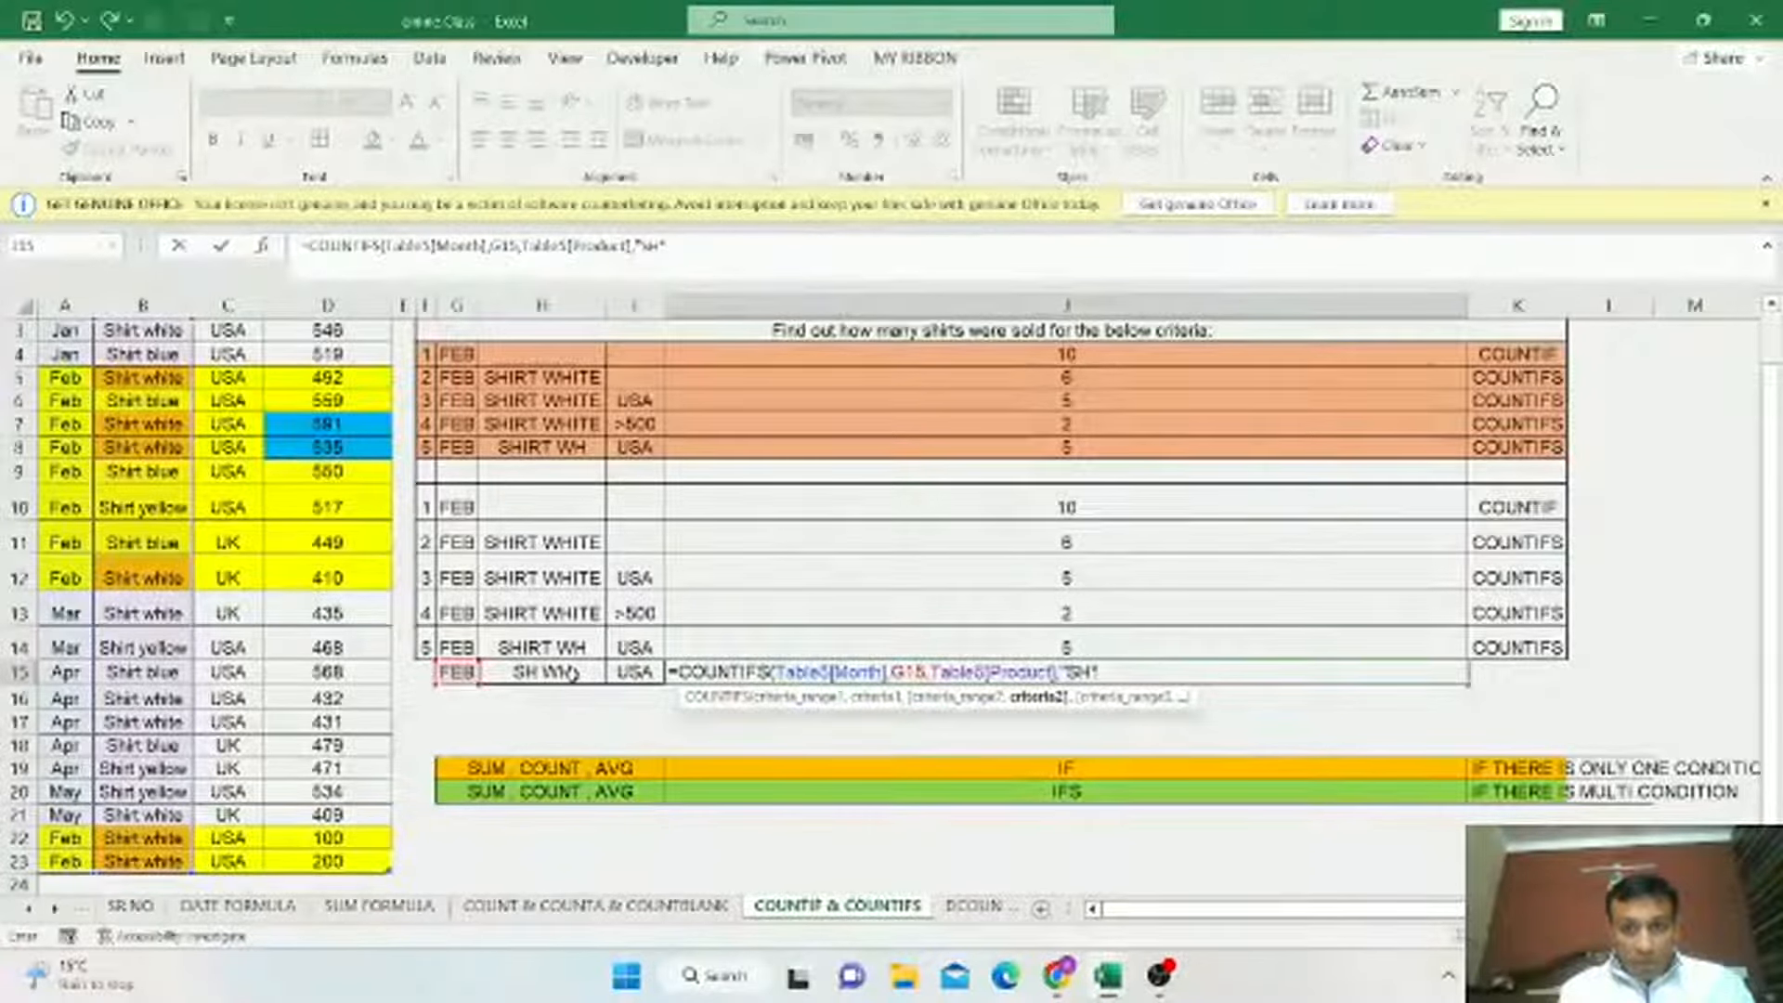
pyautogui.write(' WH')
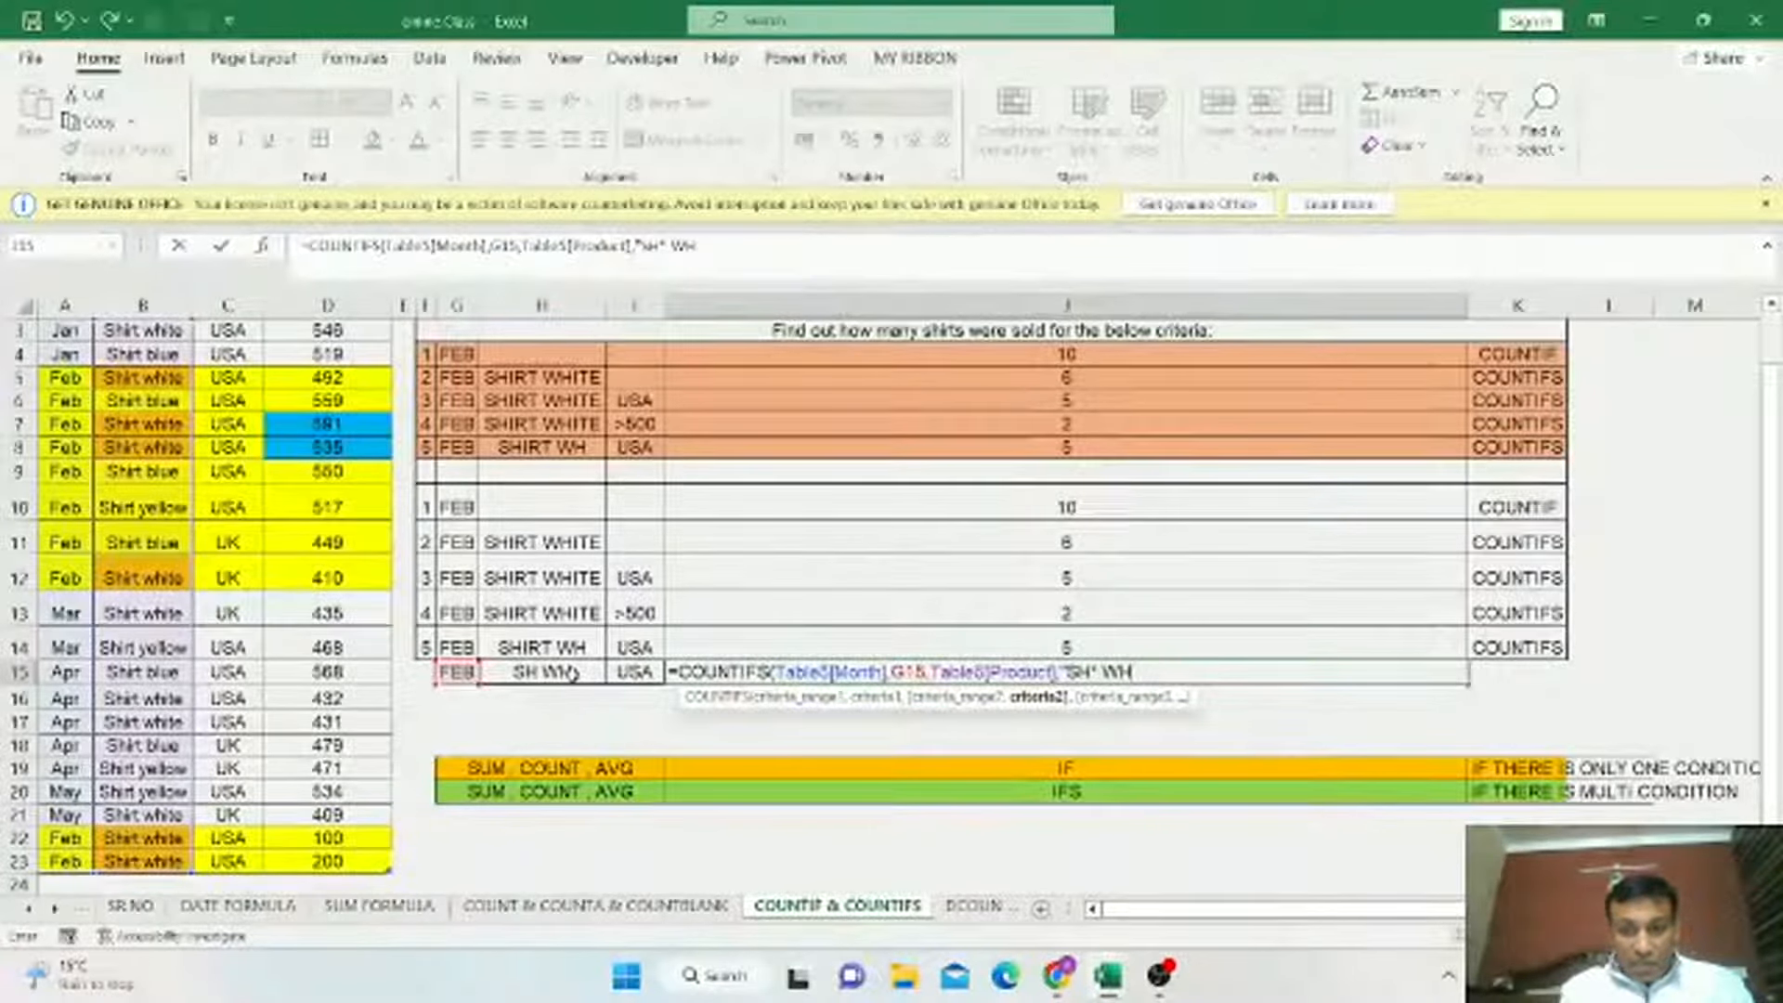
pyautogui.write('*"')
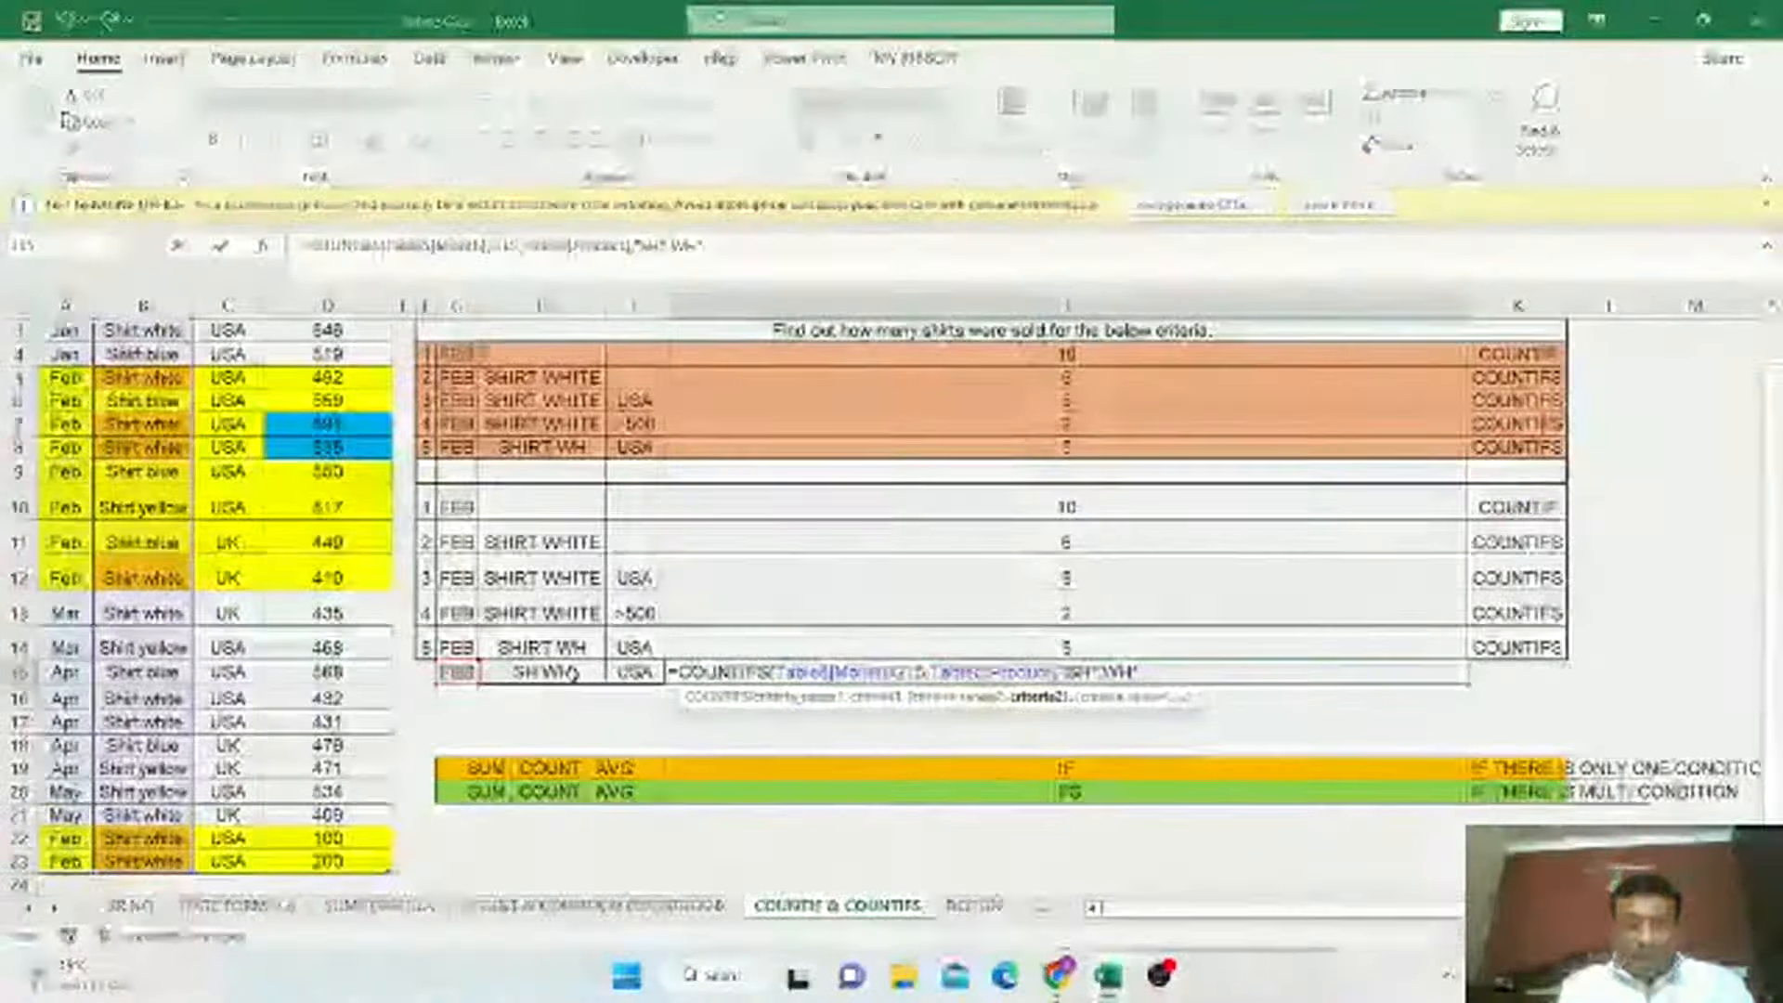
pyautogui.write(',')
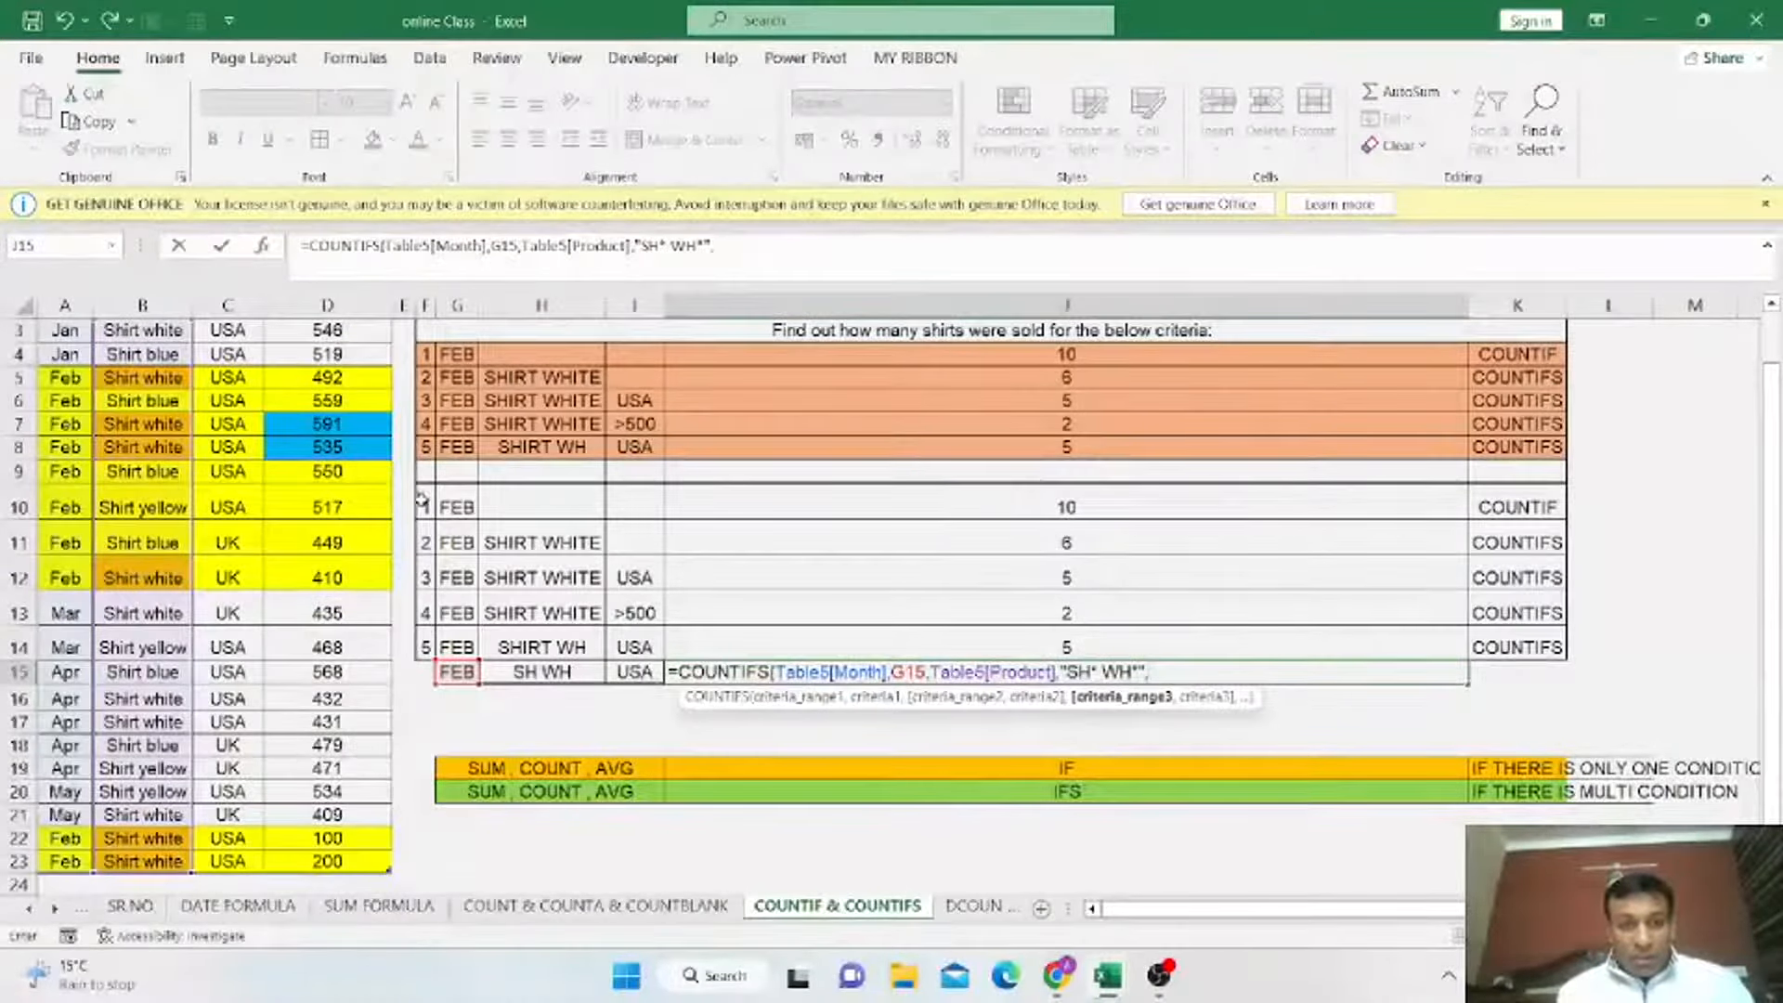
# Add the Country column with criterion I15, close the parenthesis and enter the J15 formula.
pyautogui.scroll(2, 231, 372)
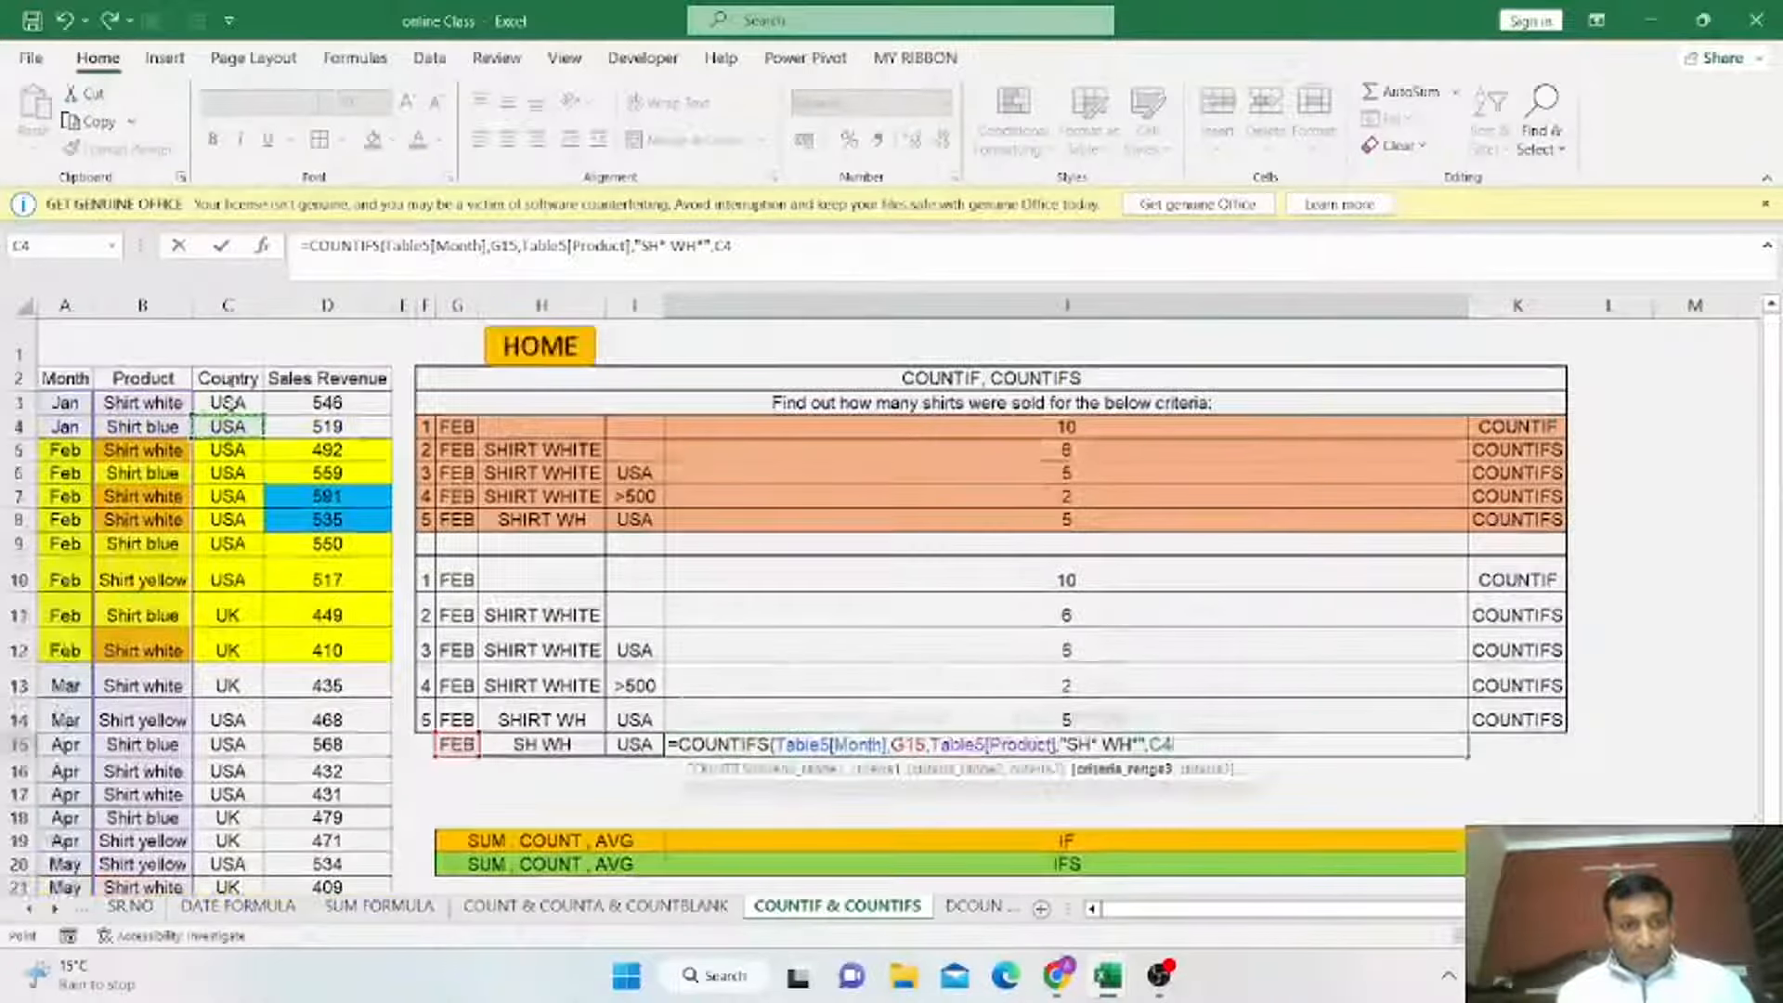
pyautogui.click(227, 402)
pyautogui.moveTo(249, 498); pyautogui.dragTo(244, 866)
pyautogui.write(',')
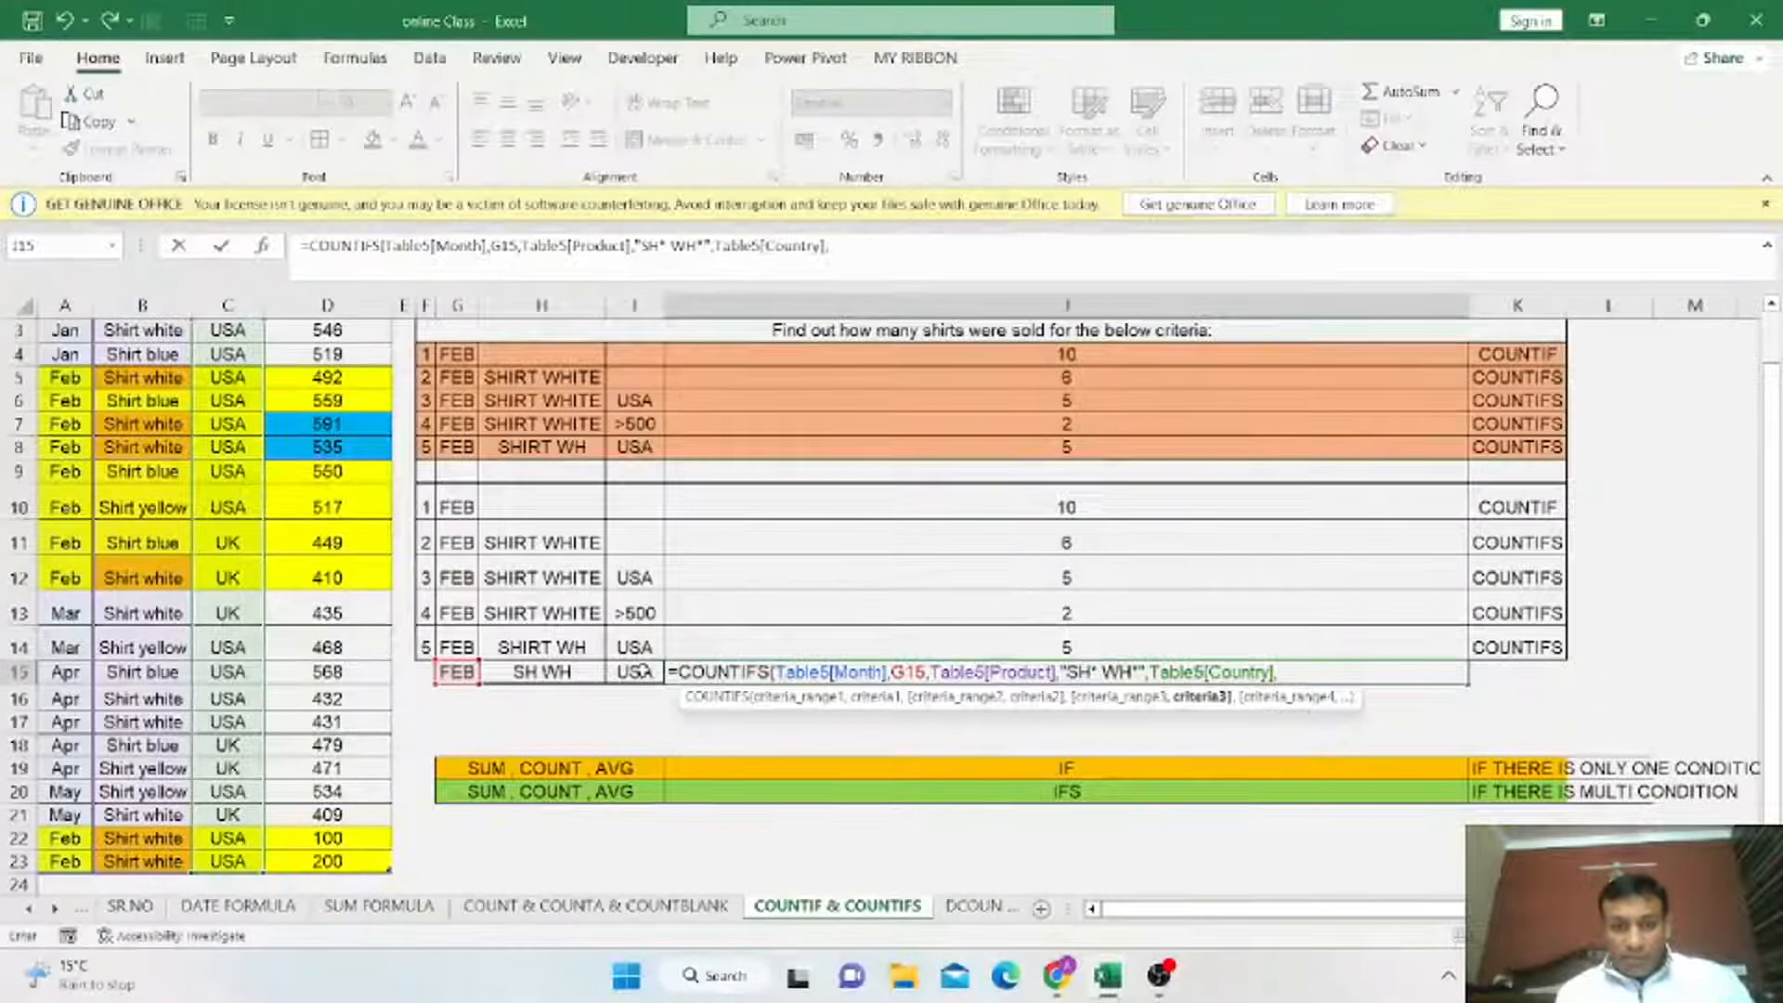
pyautogui.click(640, 672)
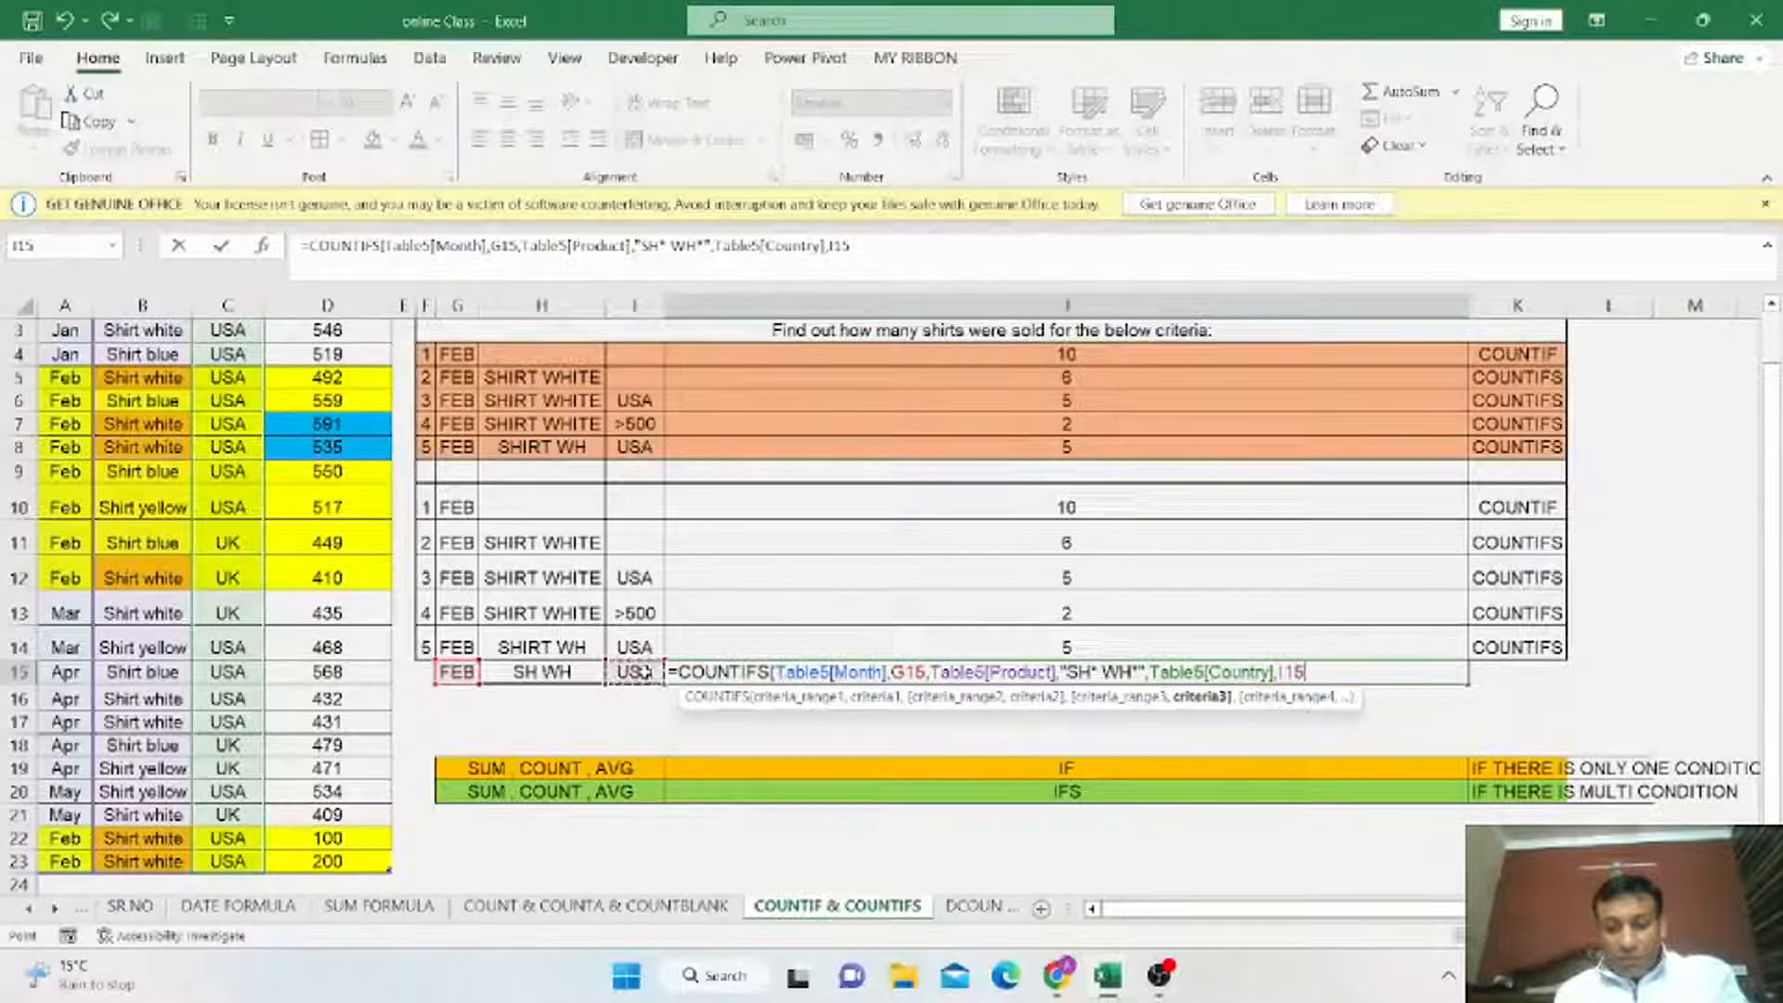
pyautogui.write(')')
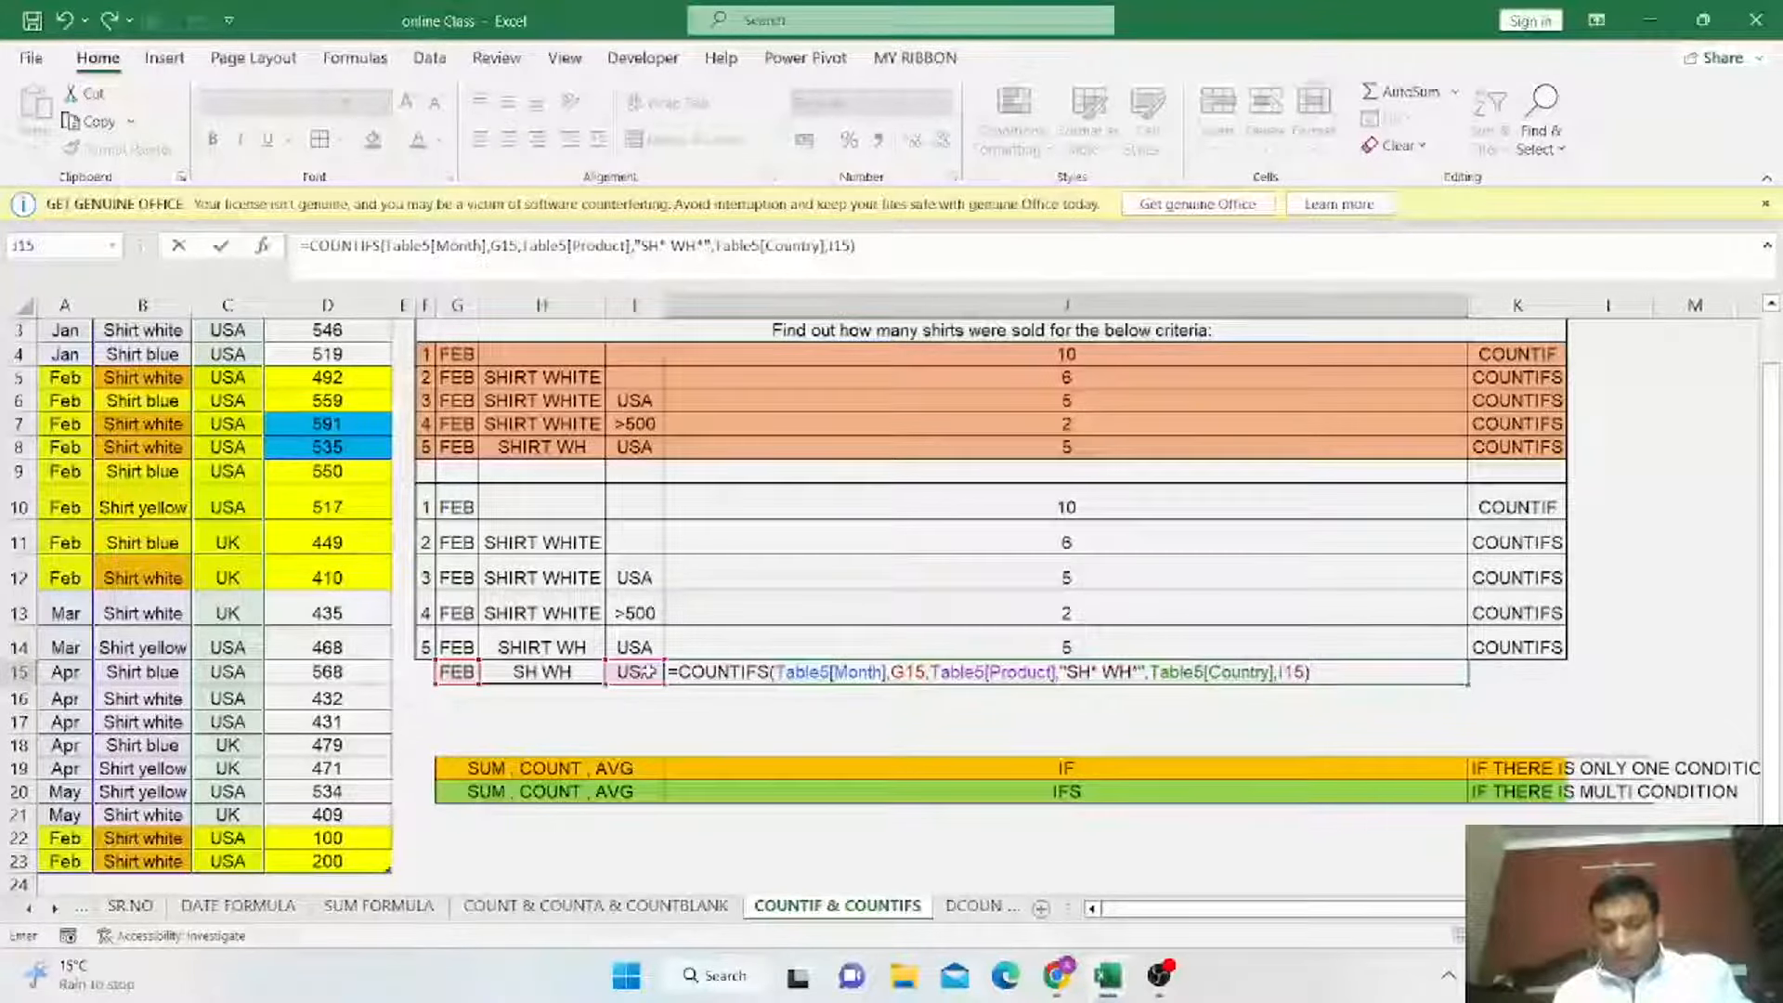
pyautogui.press('Return')
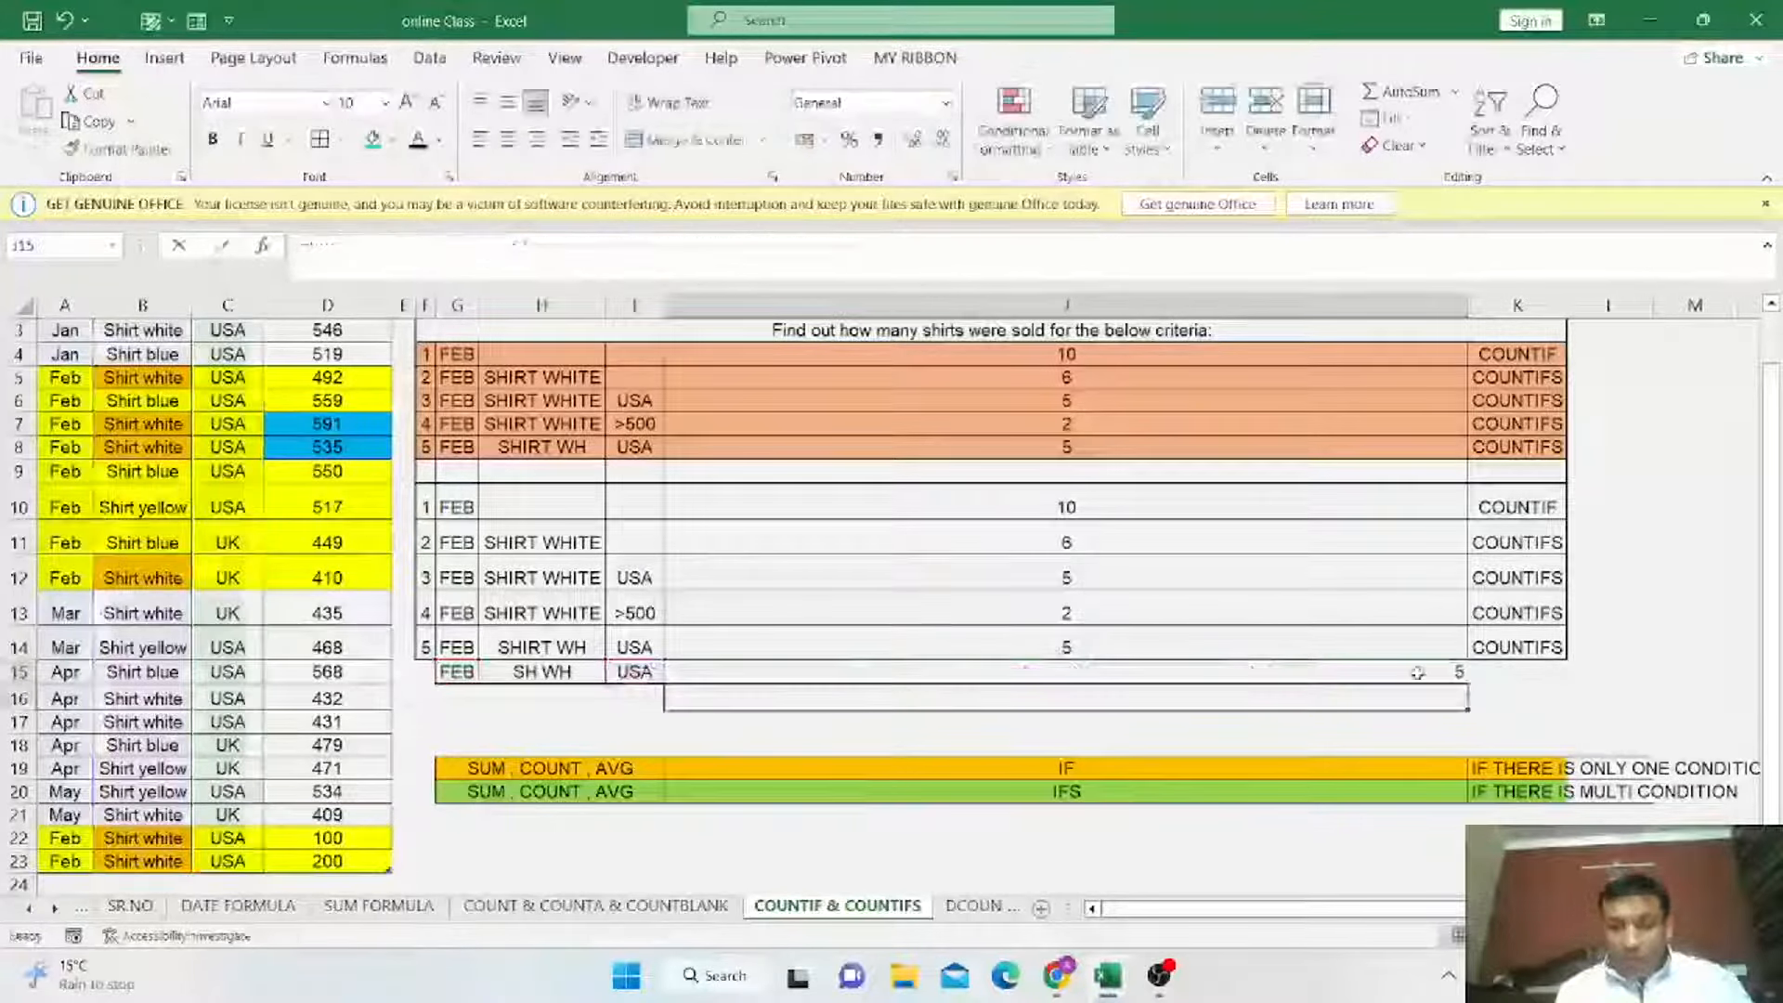
# Center the J15 result and apply borders to the row 15 cells G15 through K15.
pyautogui.press('Up')
pyautogui.click(508, 139)
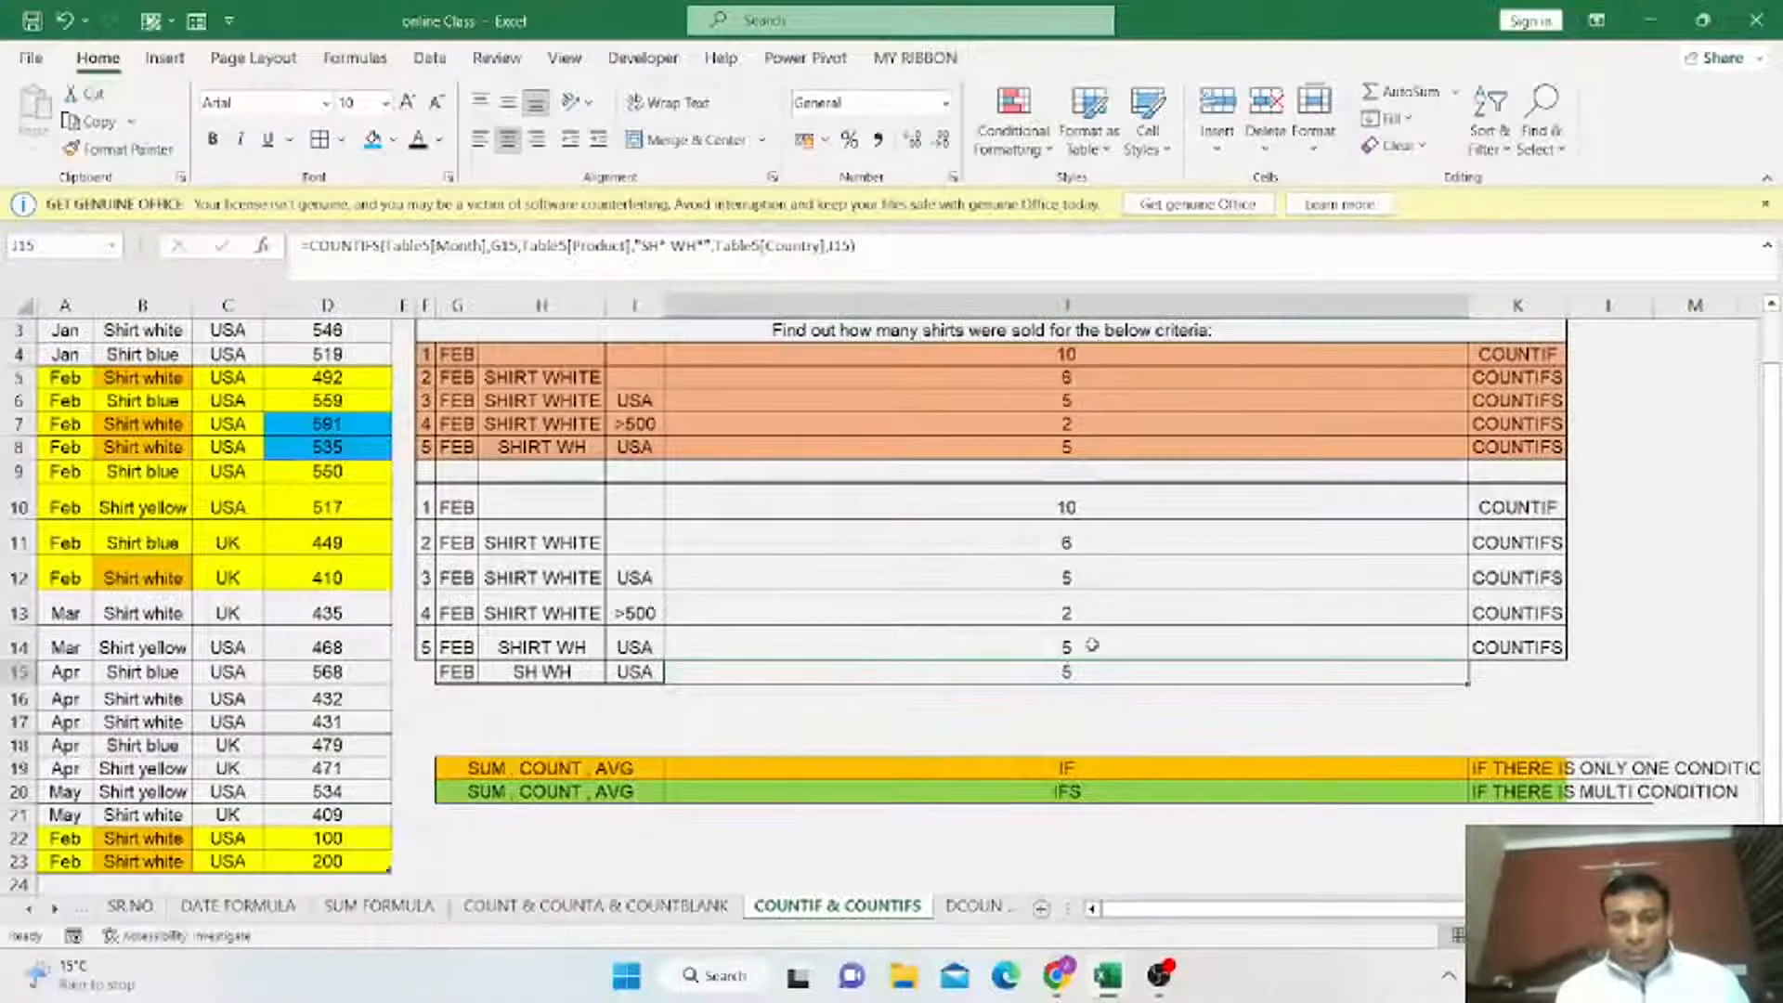
pyautogui.click(539, 648)
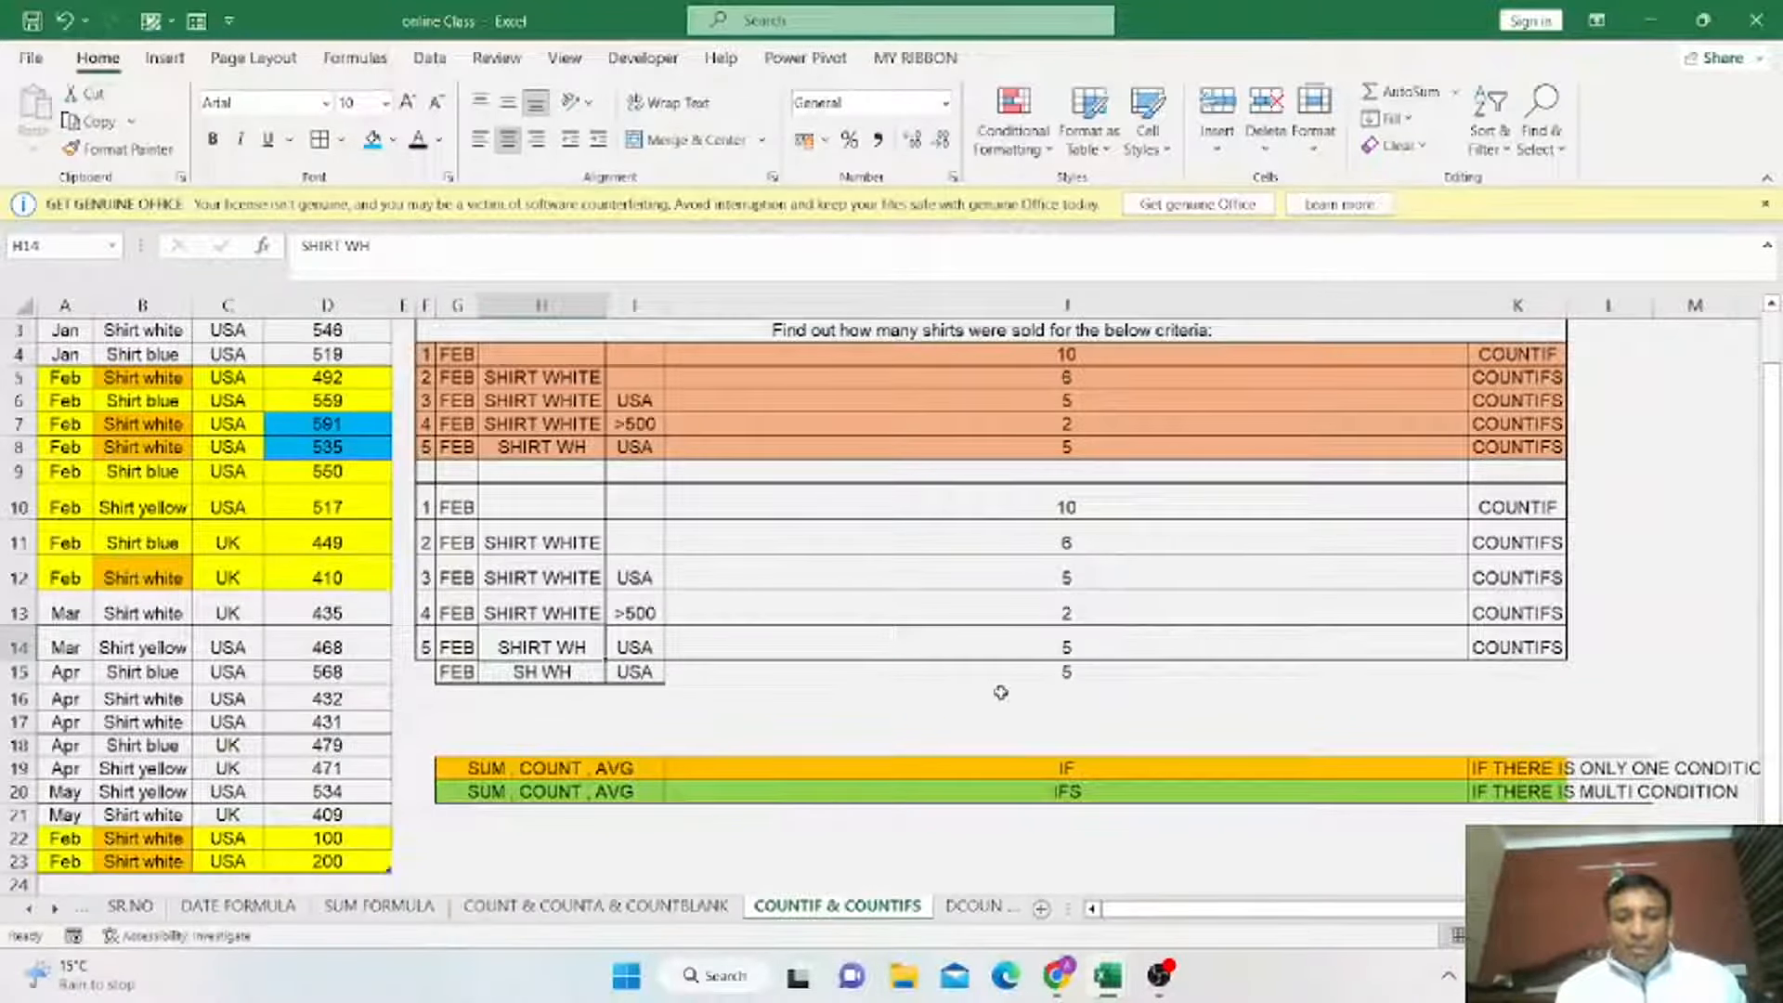
pyautogui.moveTo(469, 673); pyautogui.dragTo(1521, 675)
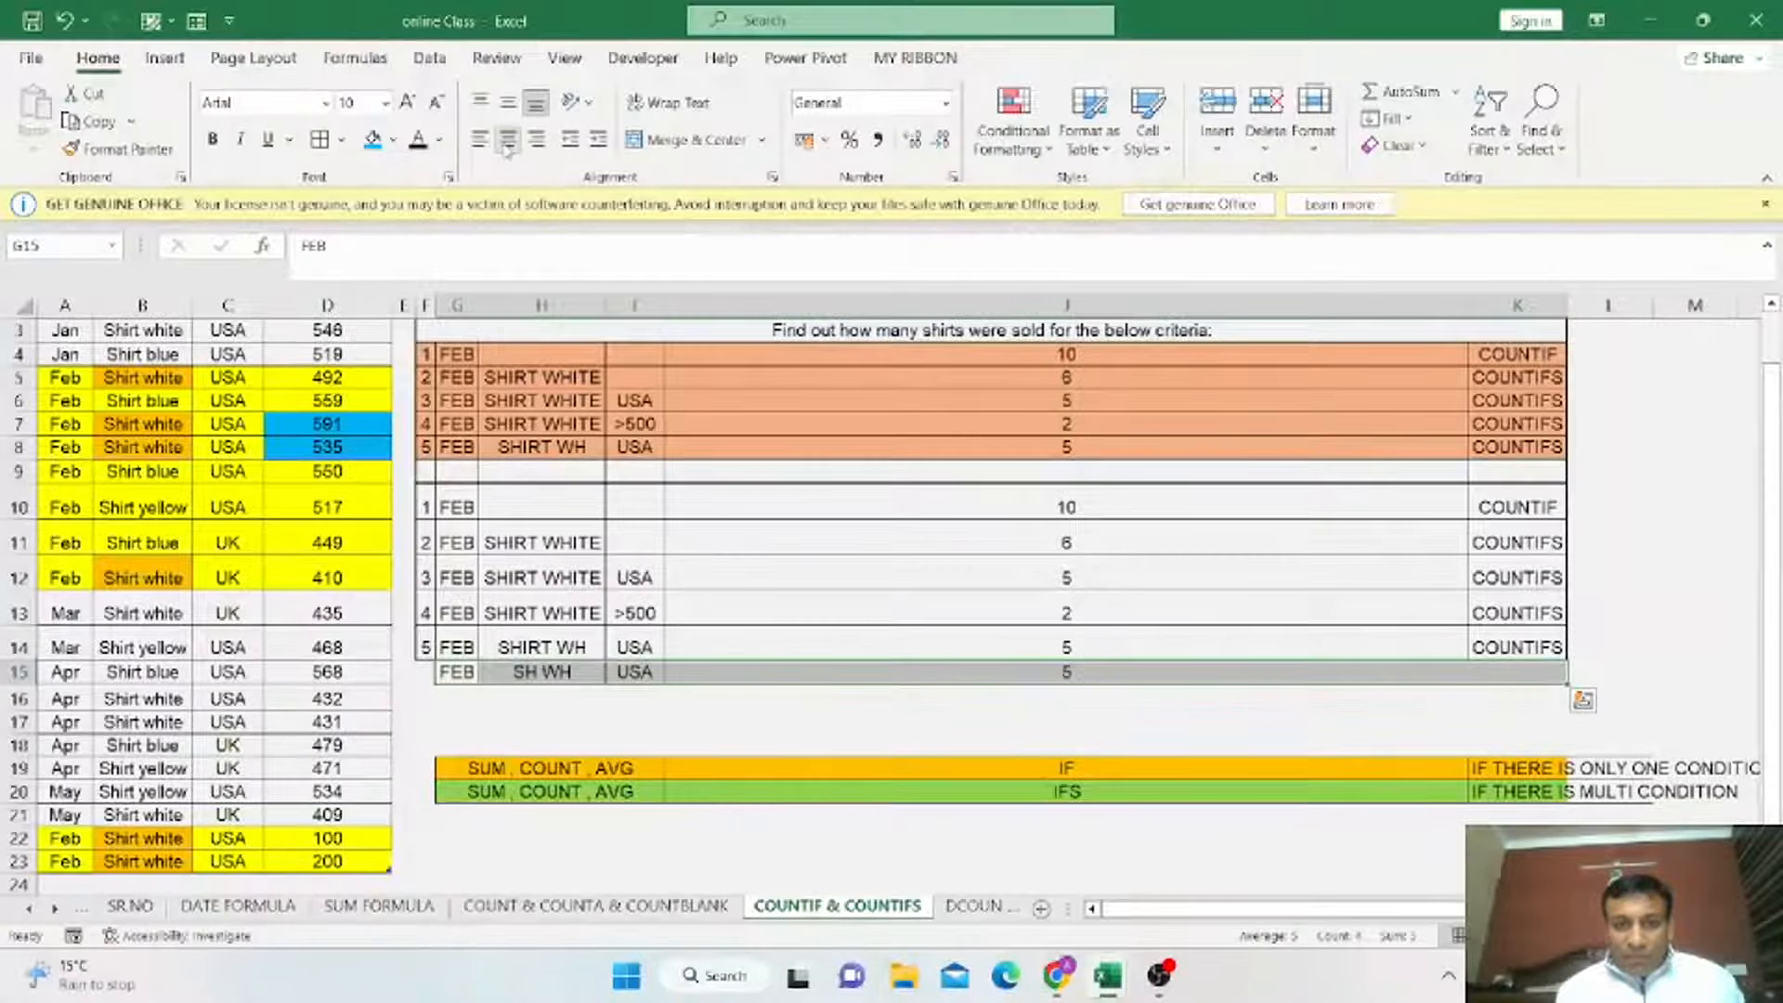
pyautogui.click(325, 152)
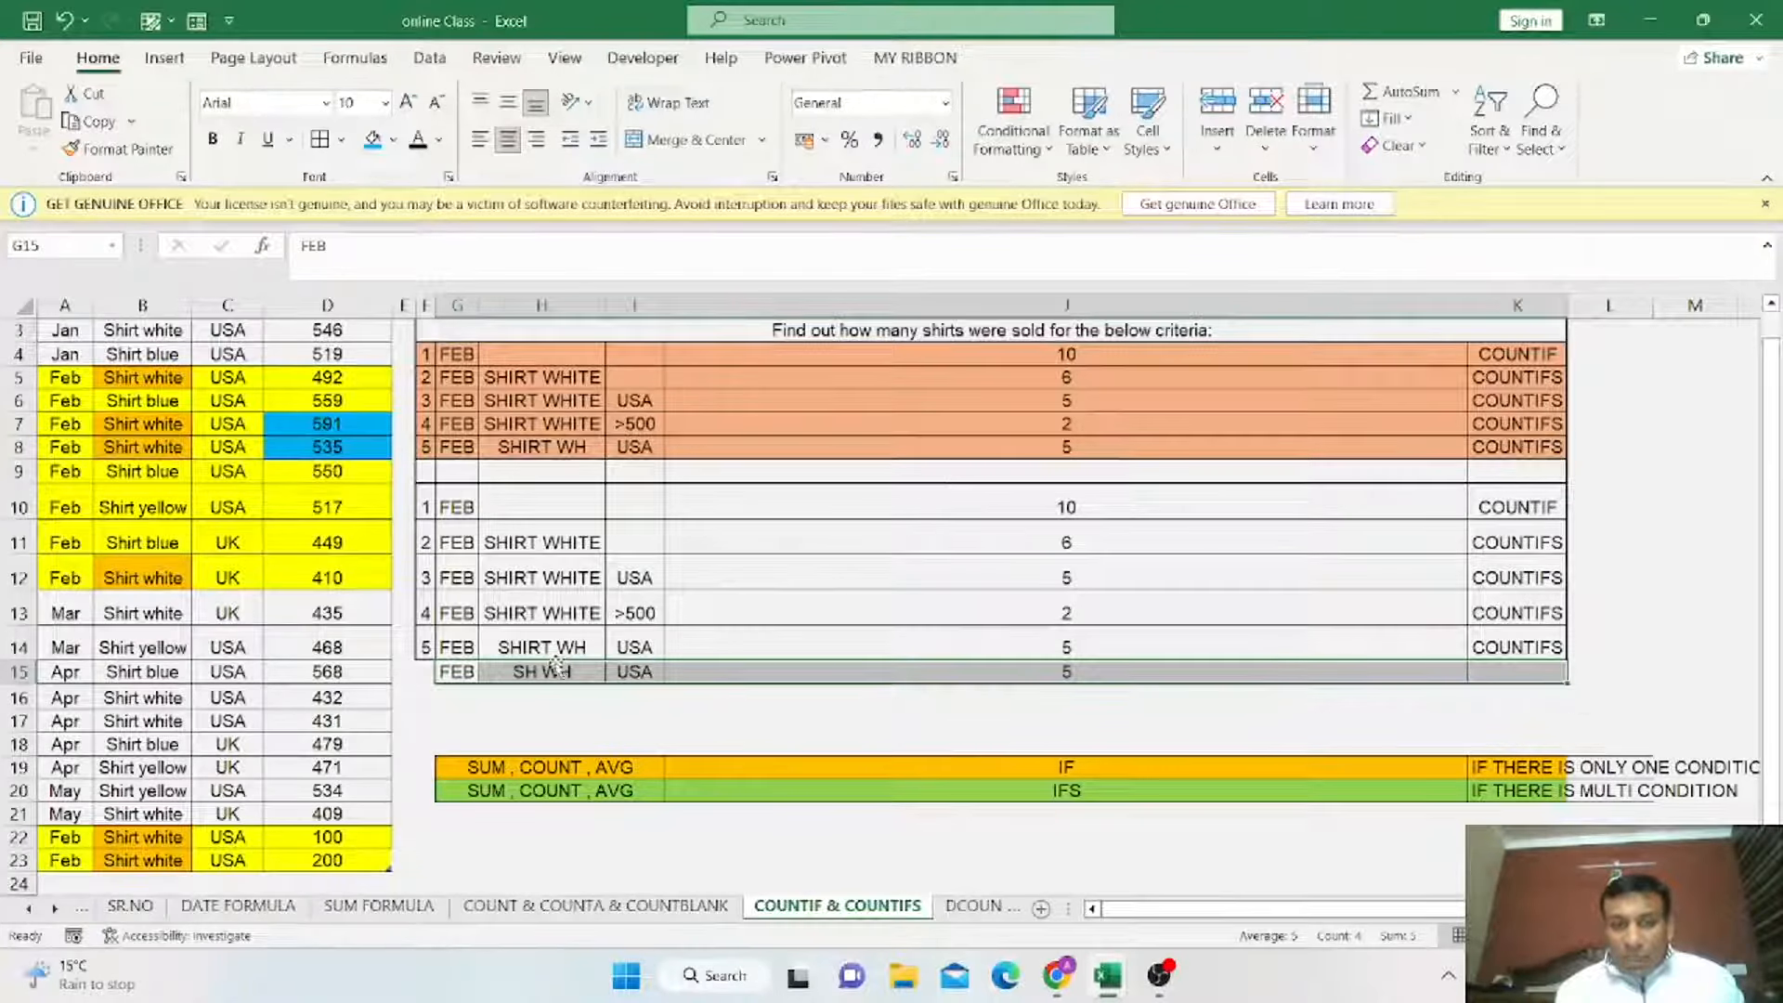
# Edit the H15 product text to S W.
pyautogui.moveTo(529, 641); pyautogui.dragTo(544, 671)
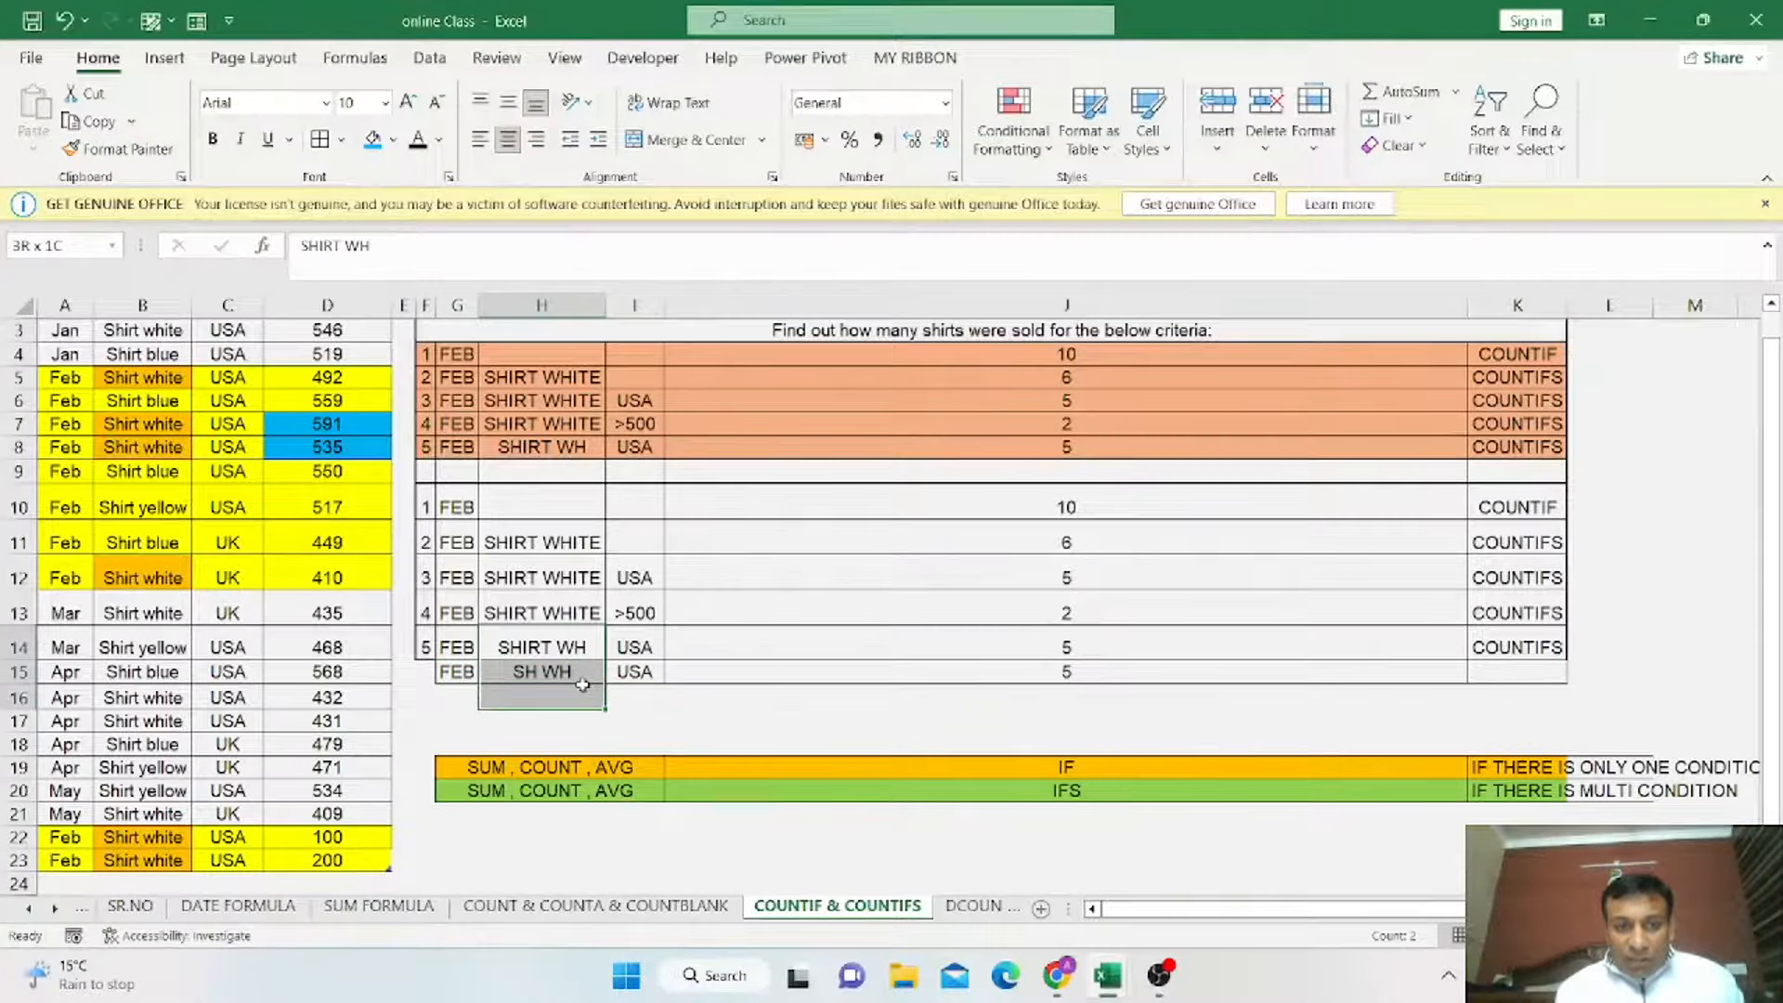
pyautogui.click(548, 645)
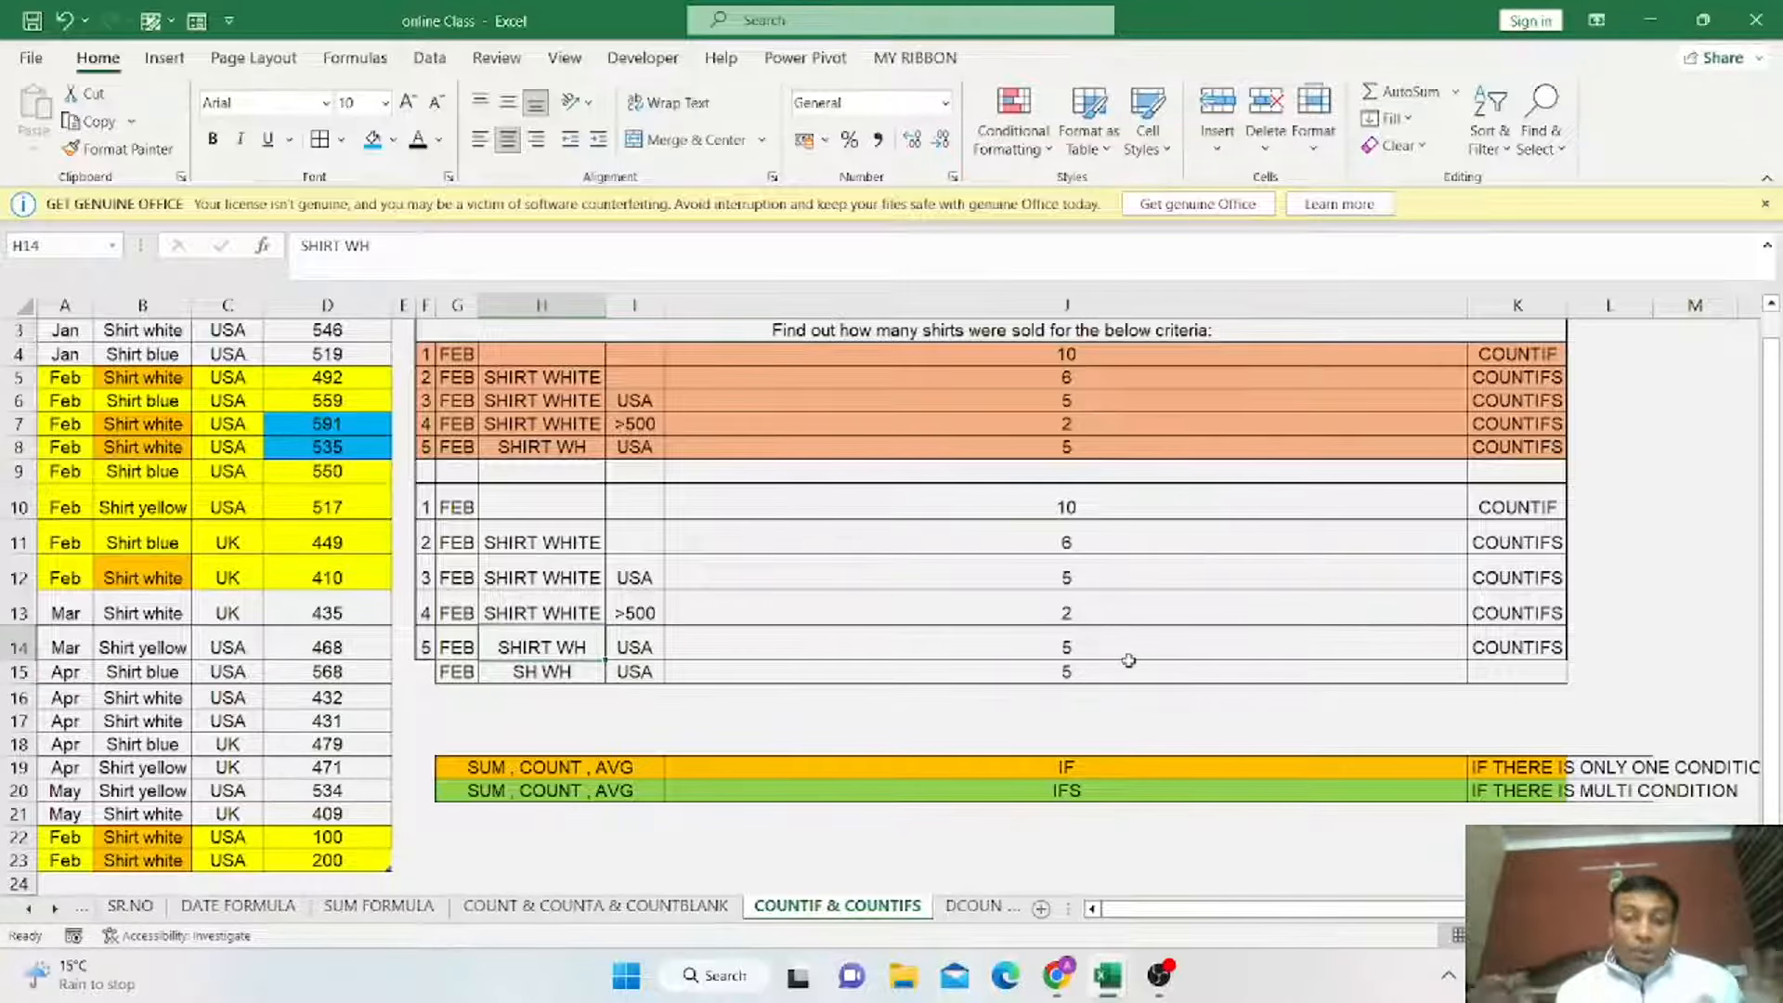
pyautogui.click(581, 673)
pyautogui.doubleClick(582, 673)
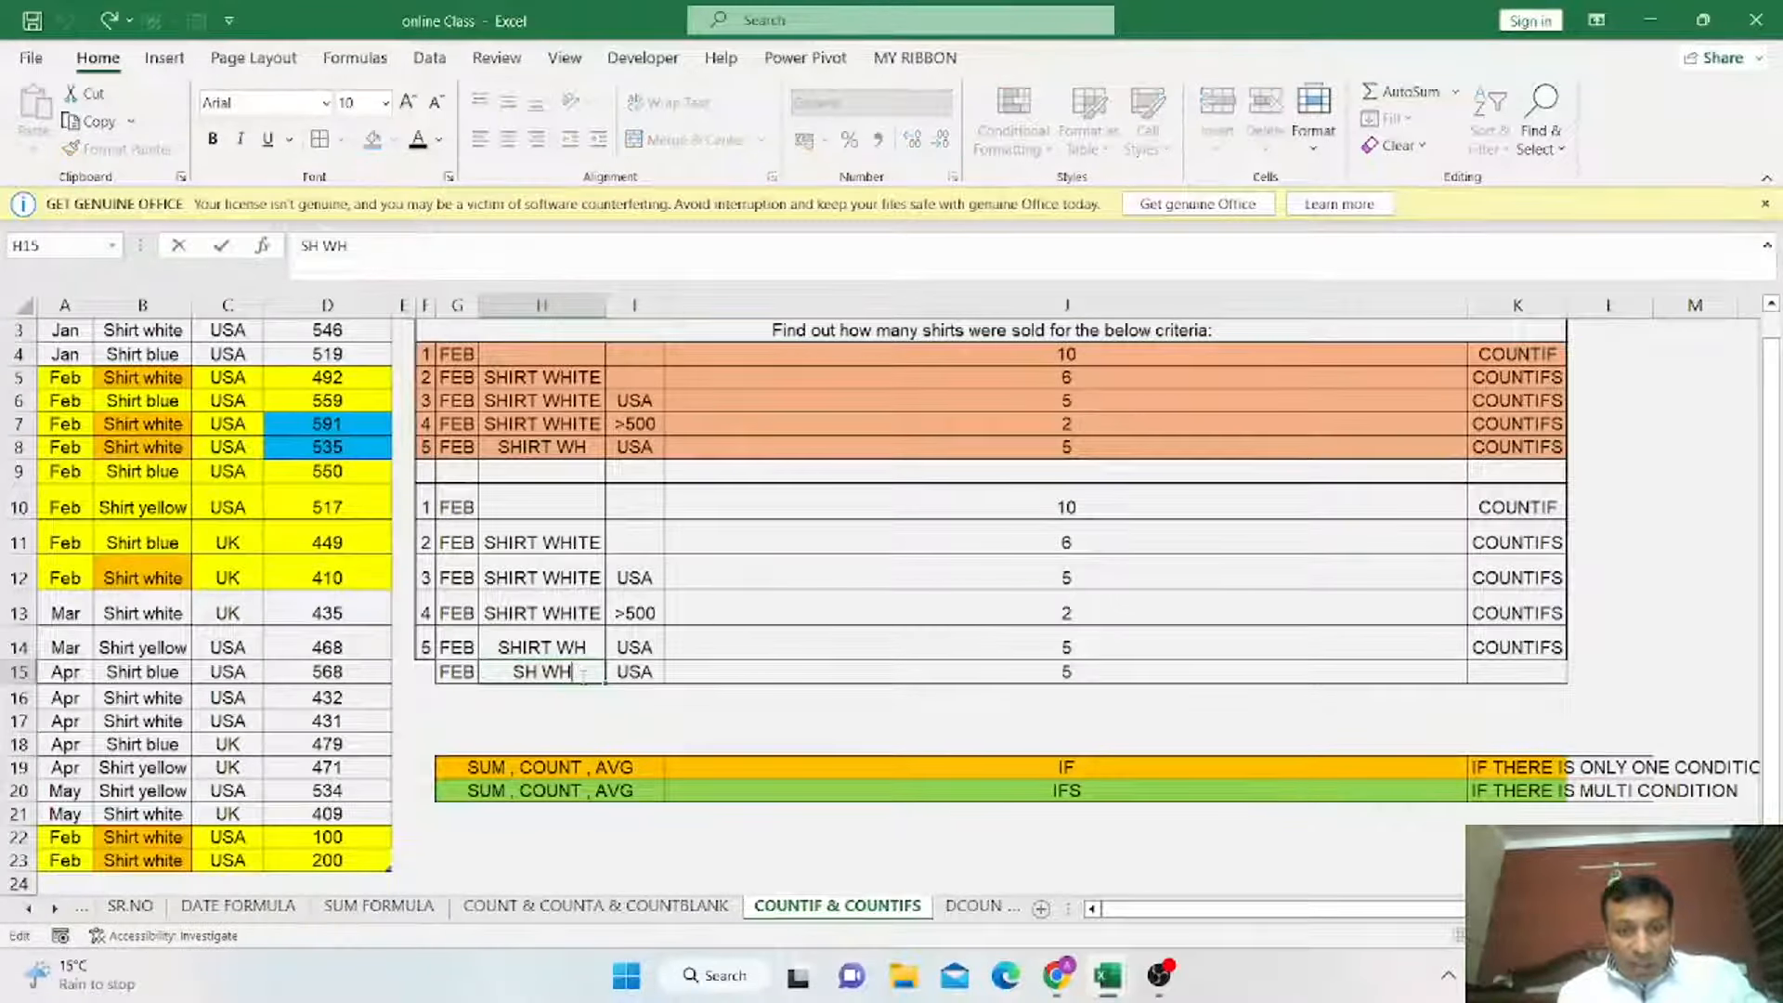
pyautogui.press('BackSpace')
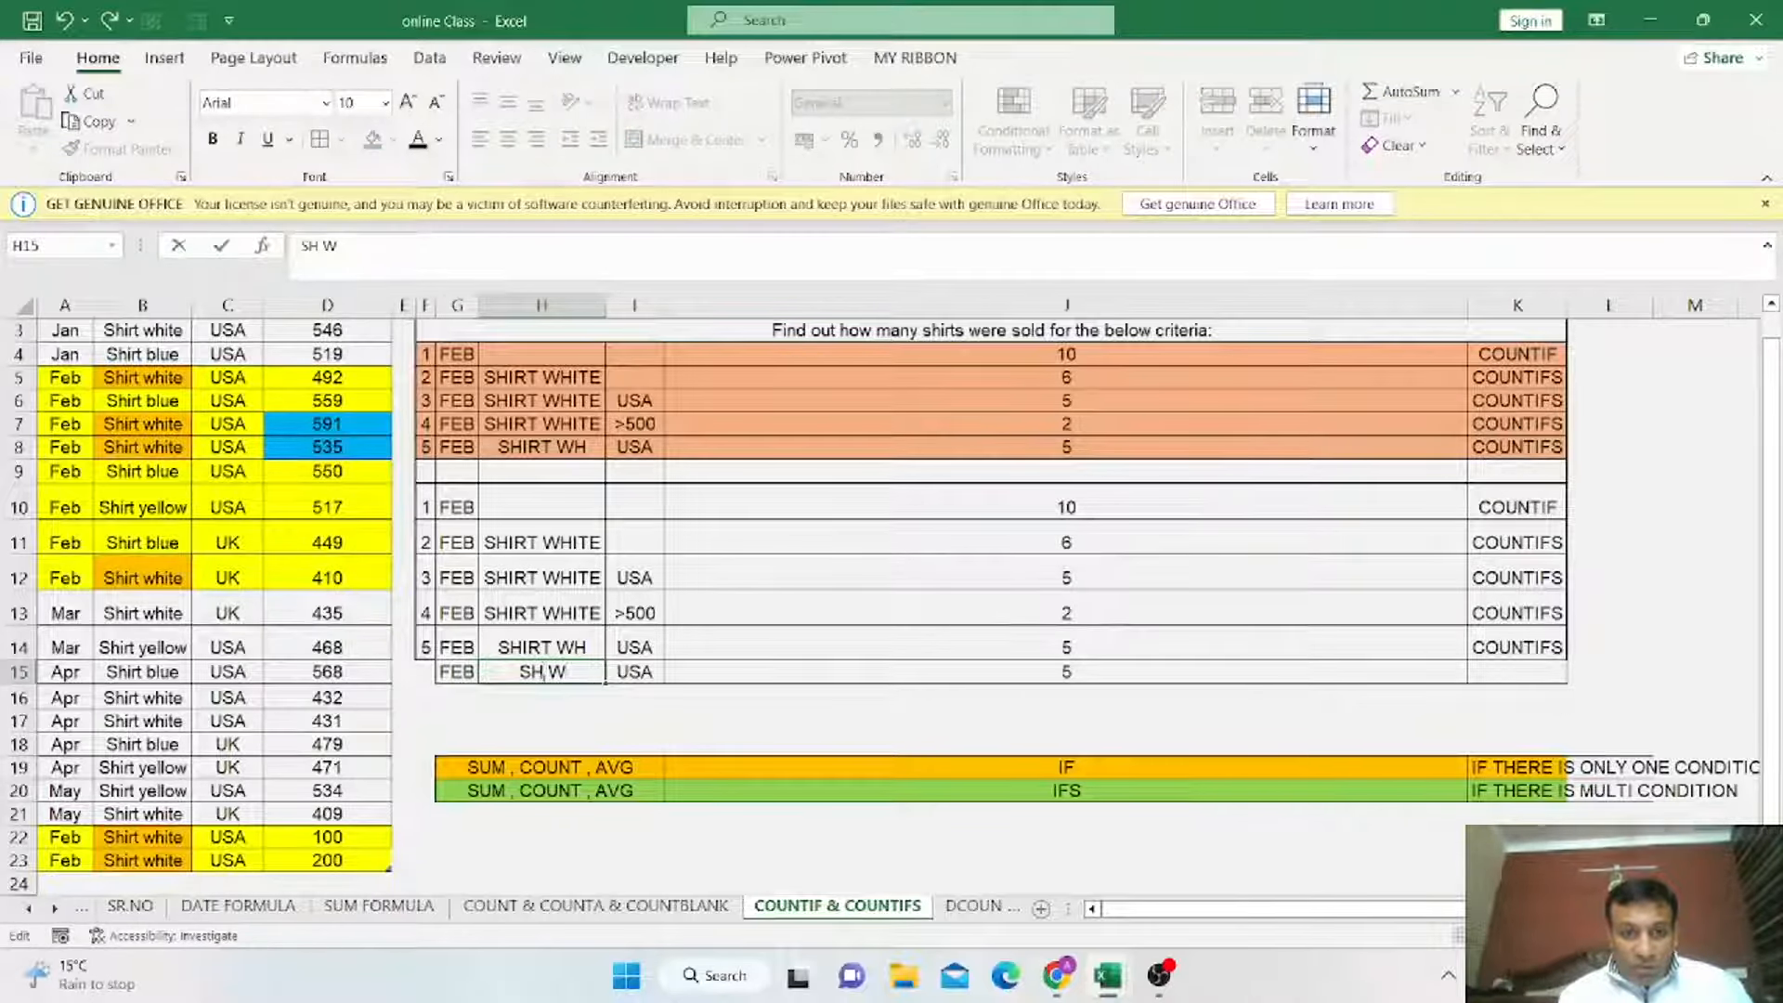
pyautogui.press('BackSpace')
pyautogui.press('Return')
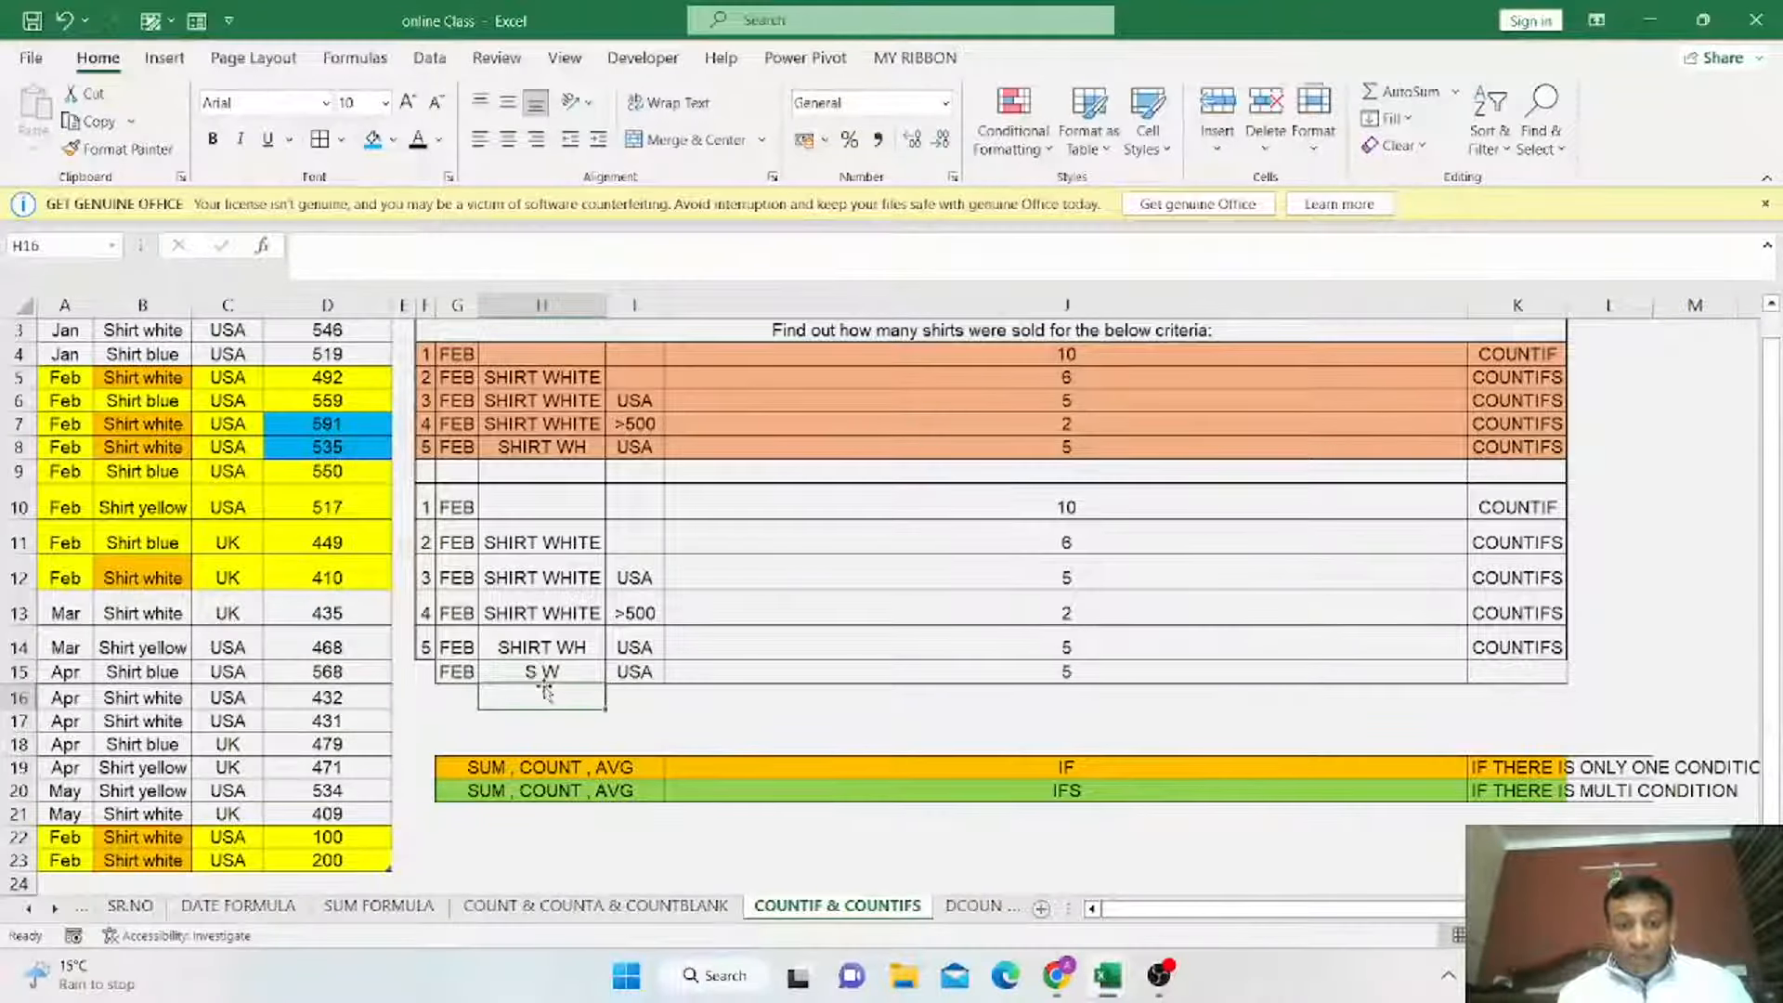
# Reopen and confirm the J15 COUNTIFS formula against the edited criteria.
pyautogui.click(1026, 677)
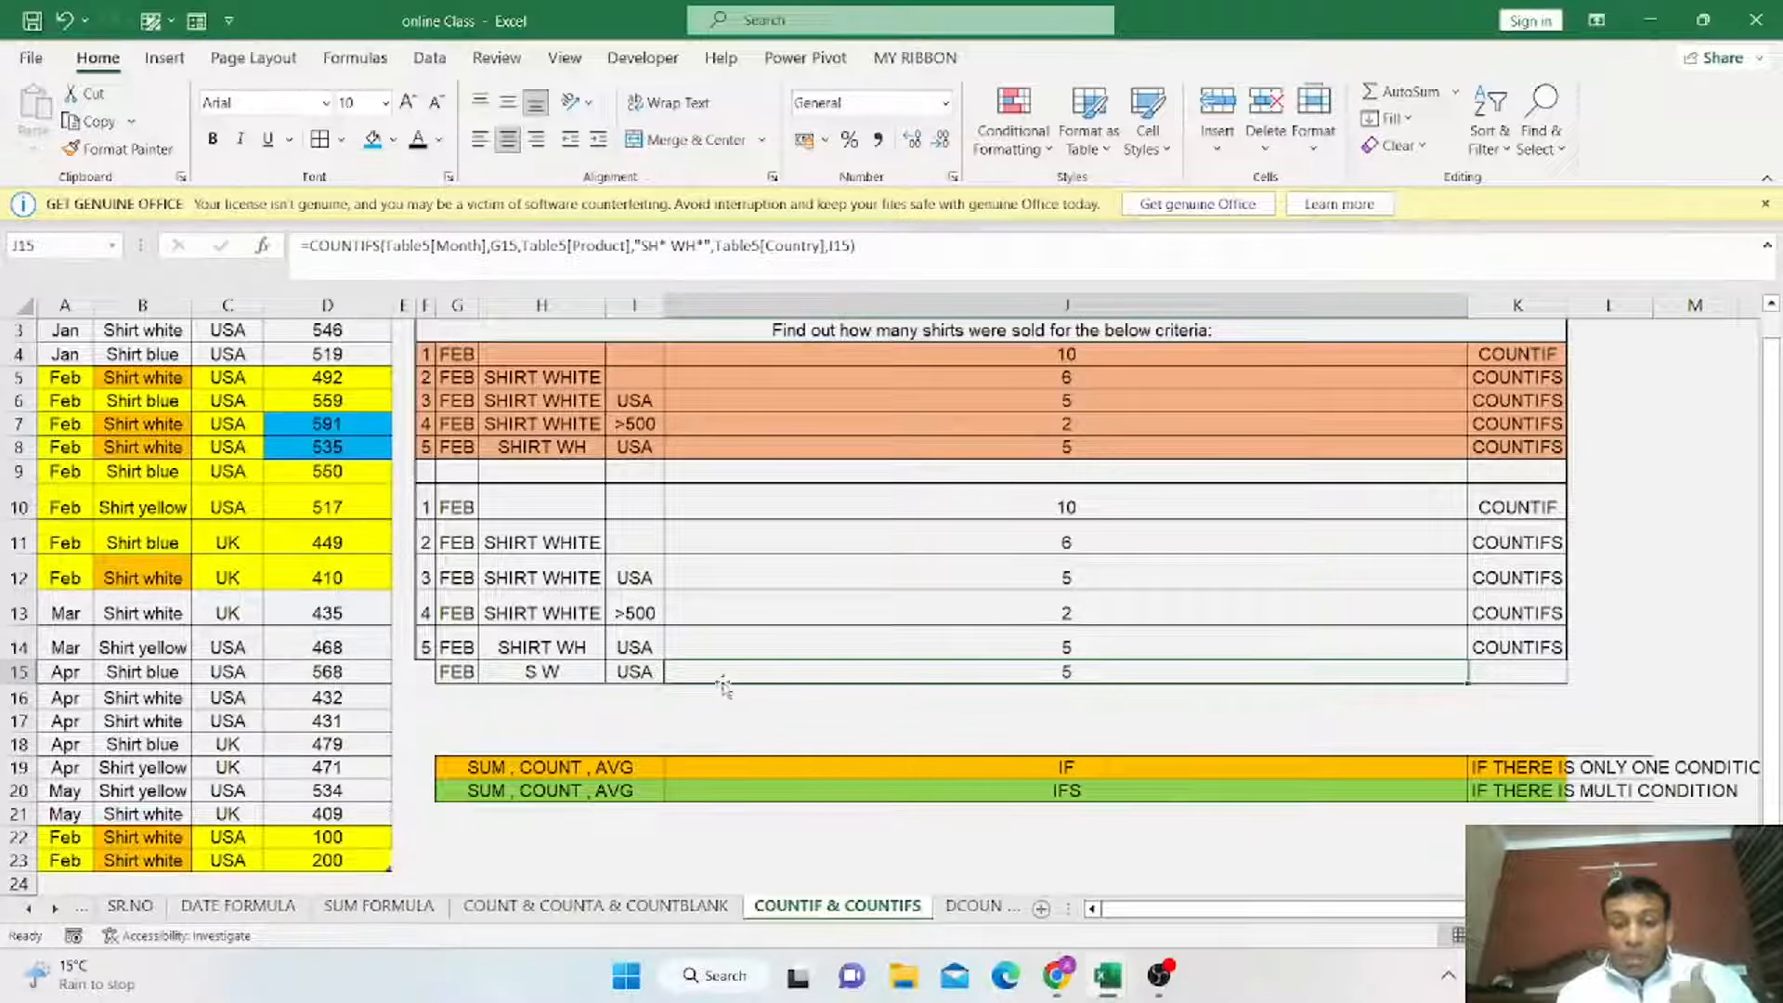
pyautogui.press('F2')
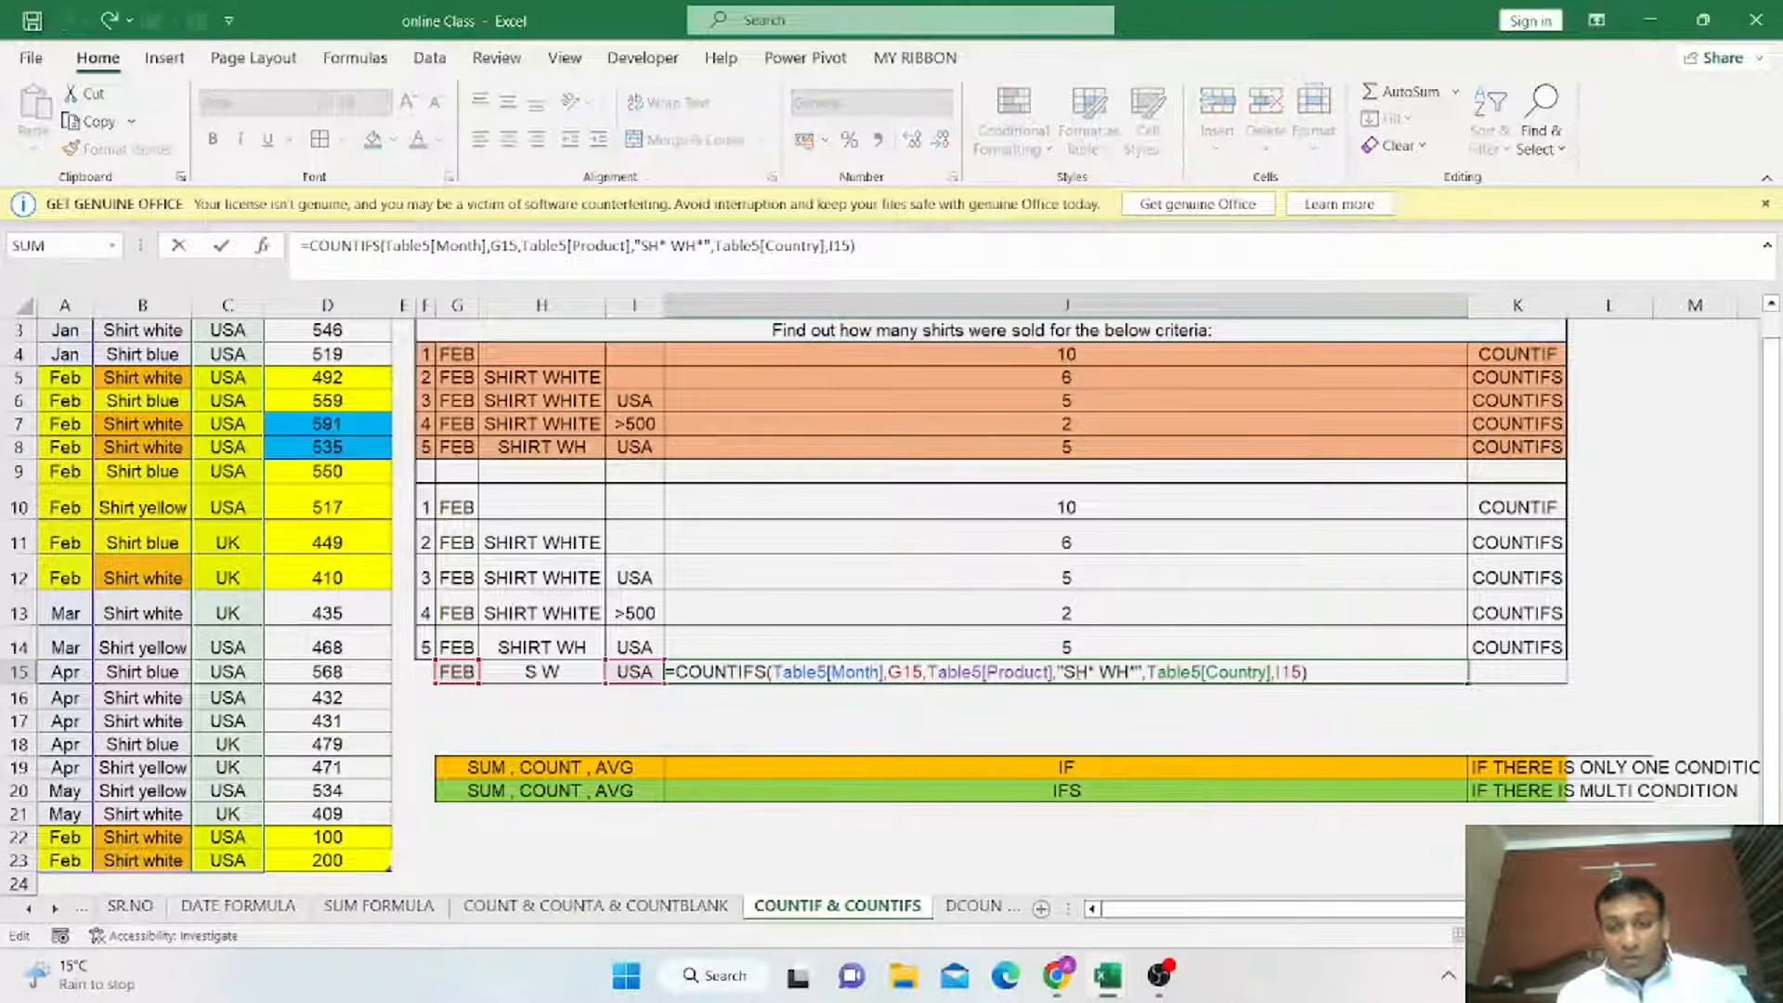
pyautogui.click(1091, 670)
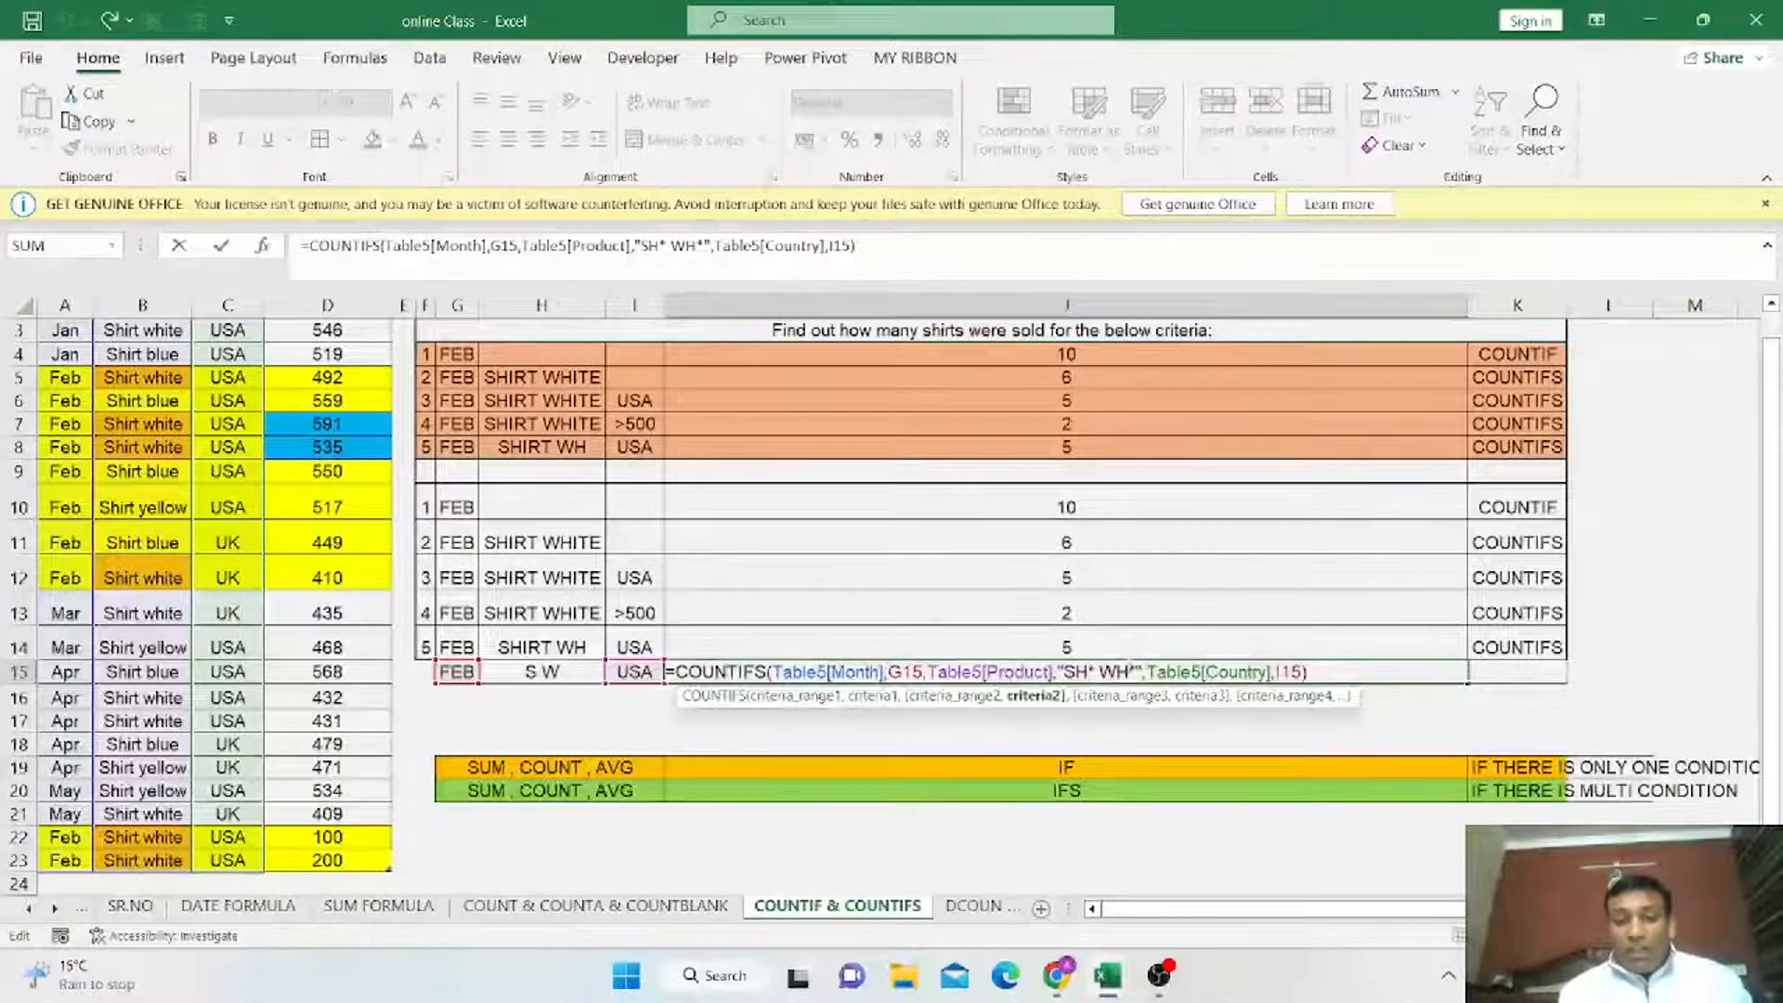
pyautogui.press('Return')
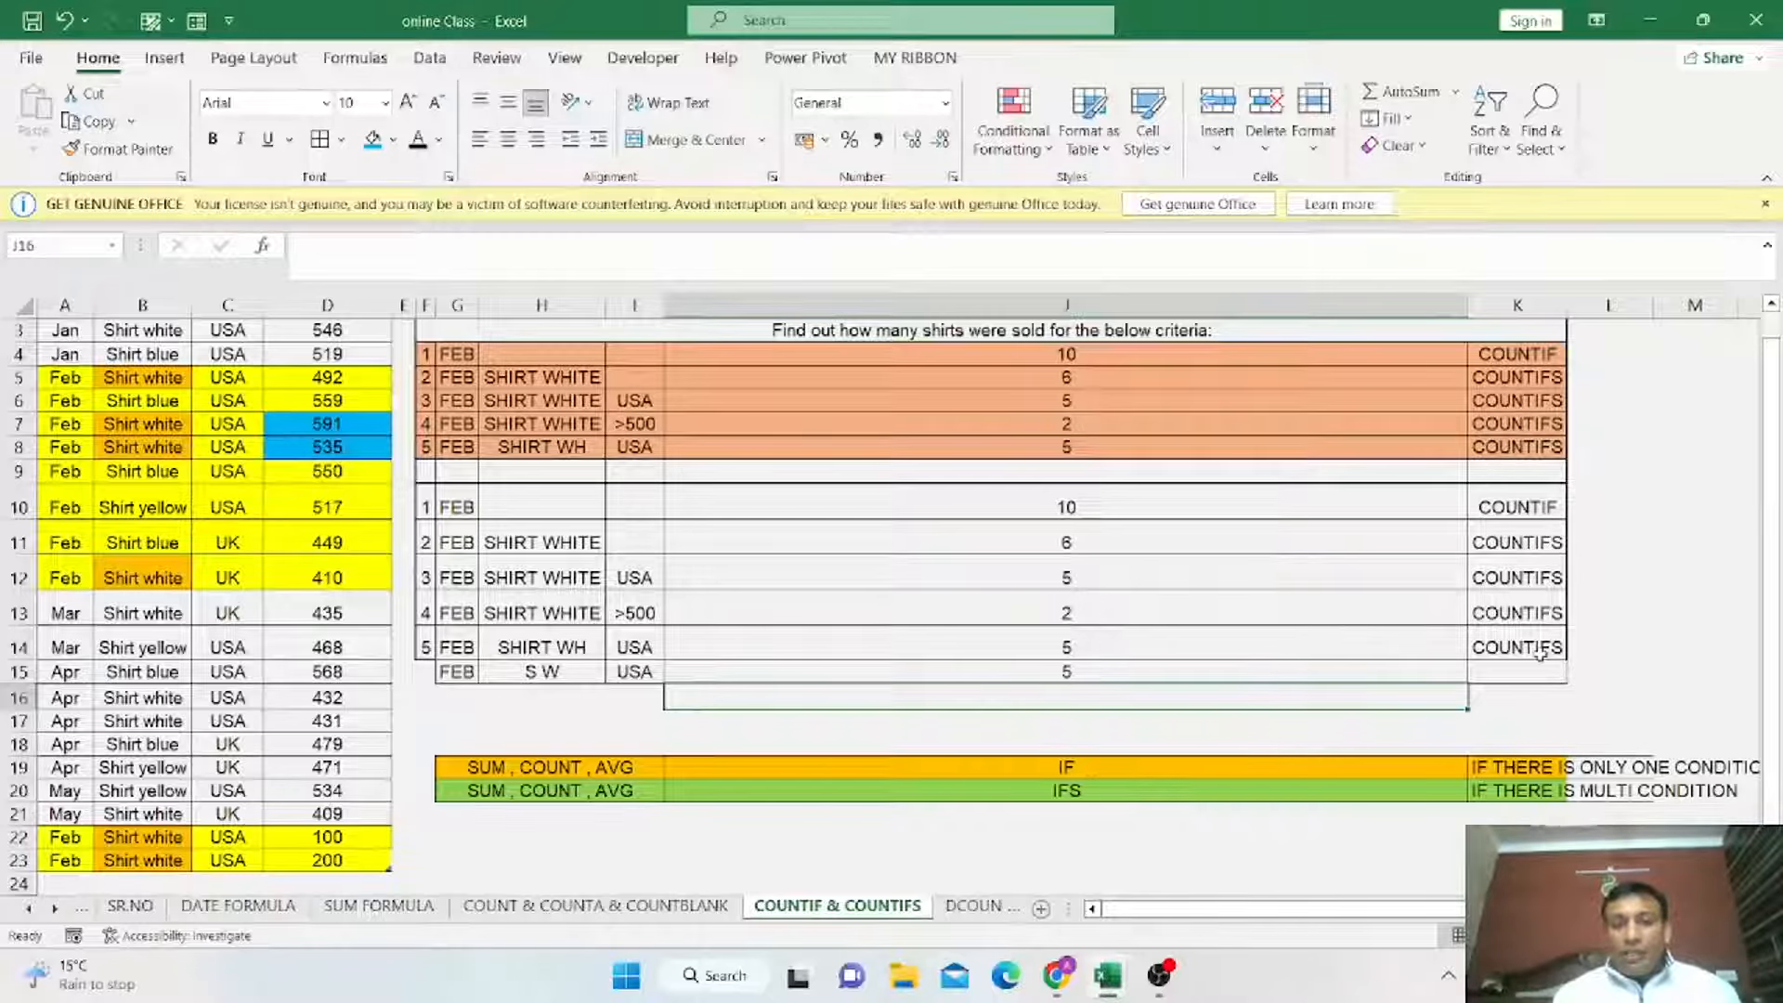
# Go to the DCOUNT & DCOUNTA sheet via the HOME index and review its notes and DCOUNT cells.
pyautogui.scroll(1, 1543, 598)
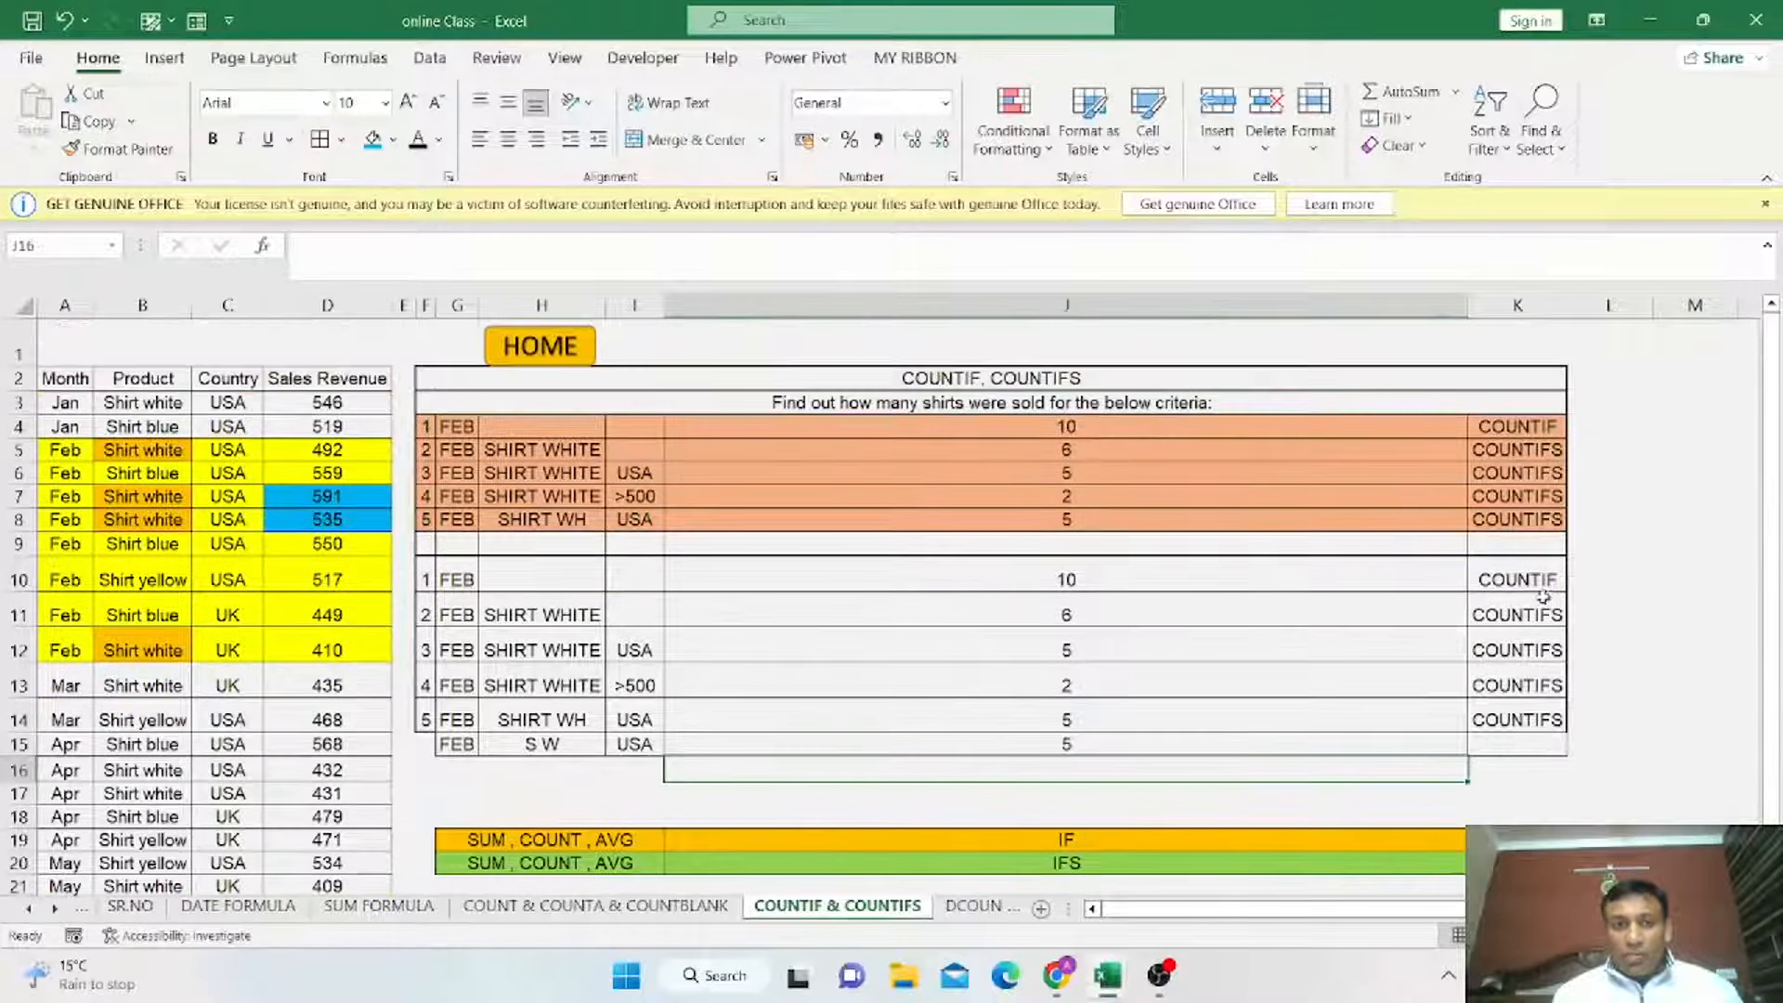
pyautogui.click(570, 365)
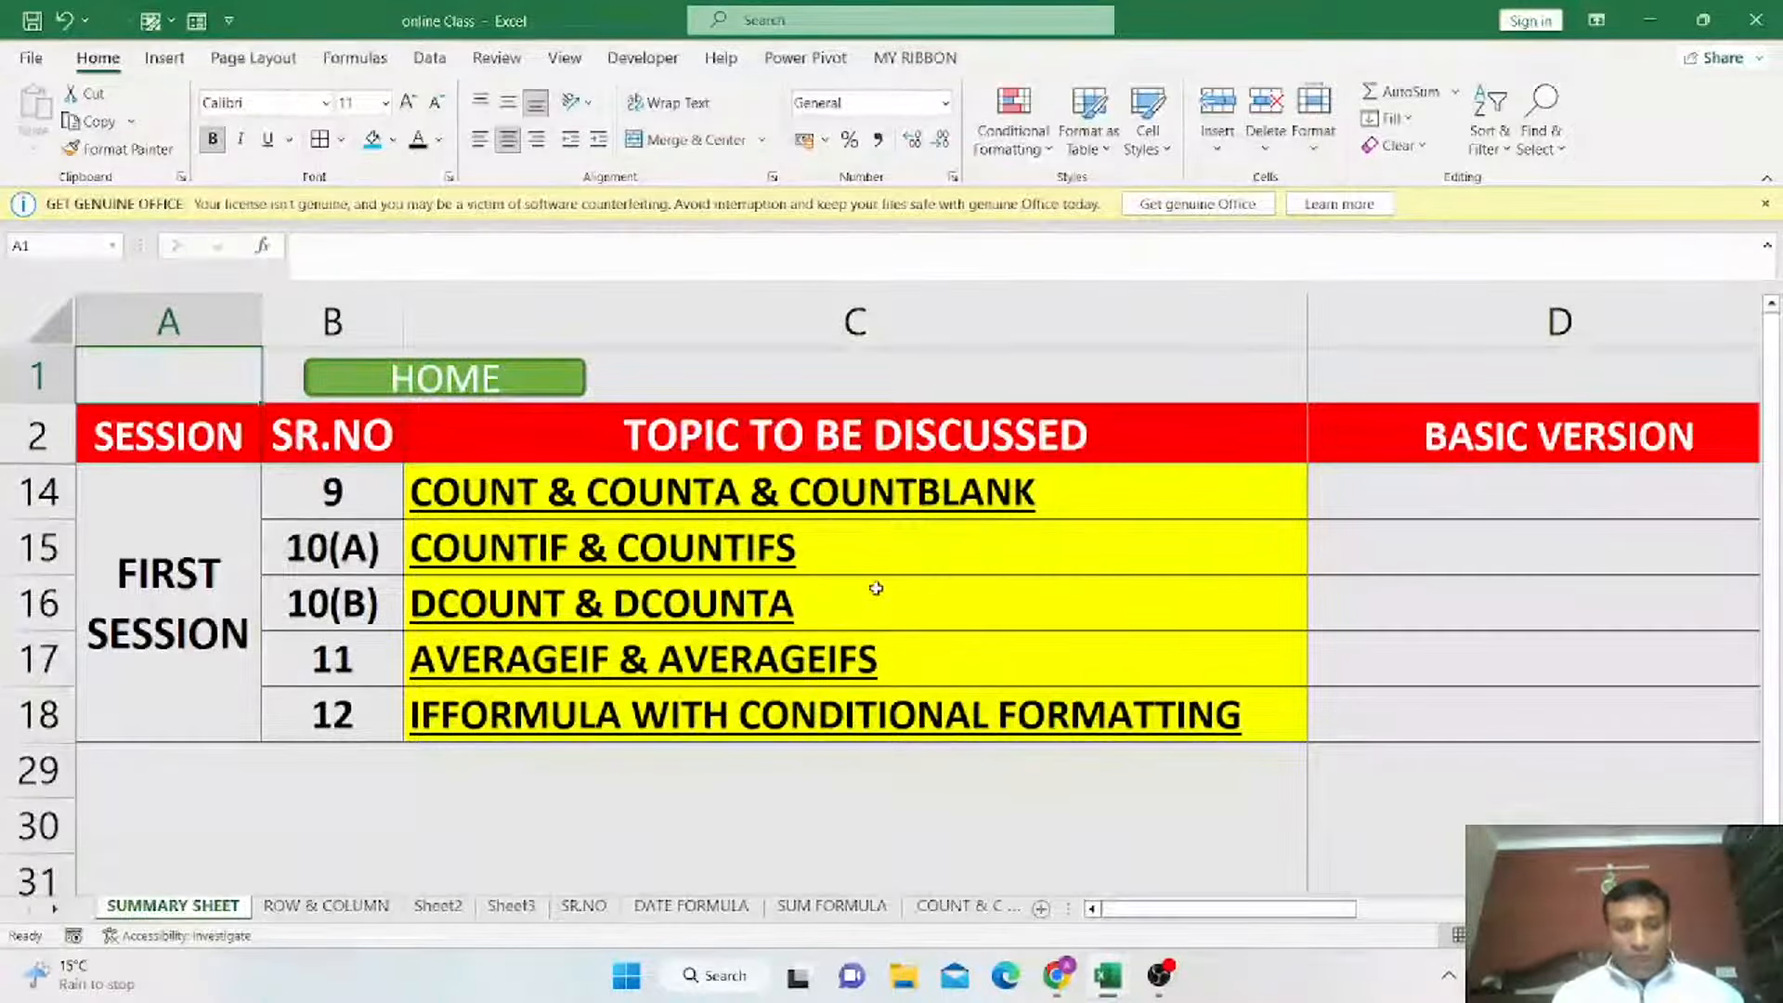
pyautogui.click(637, 622)
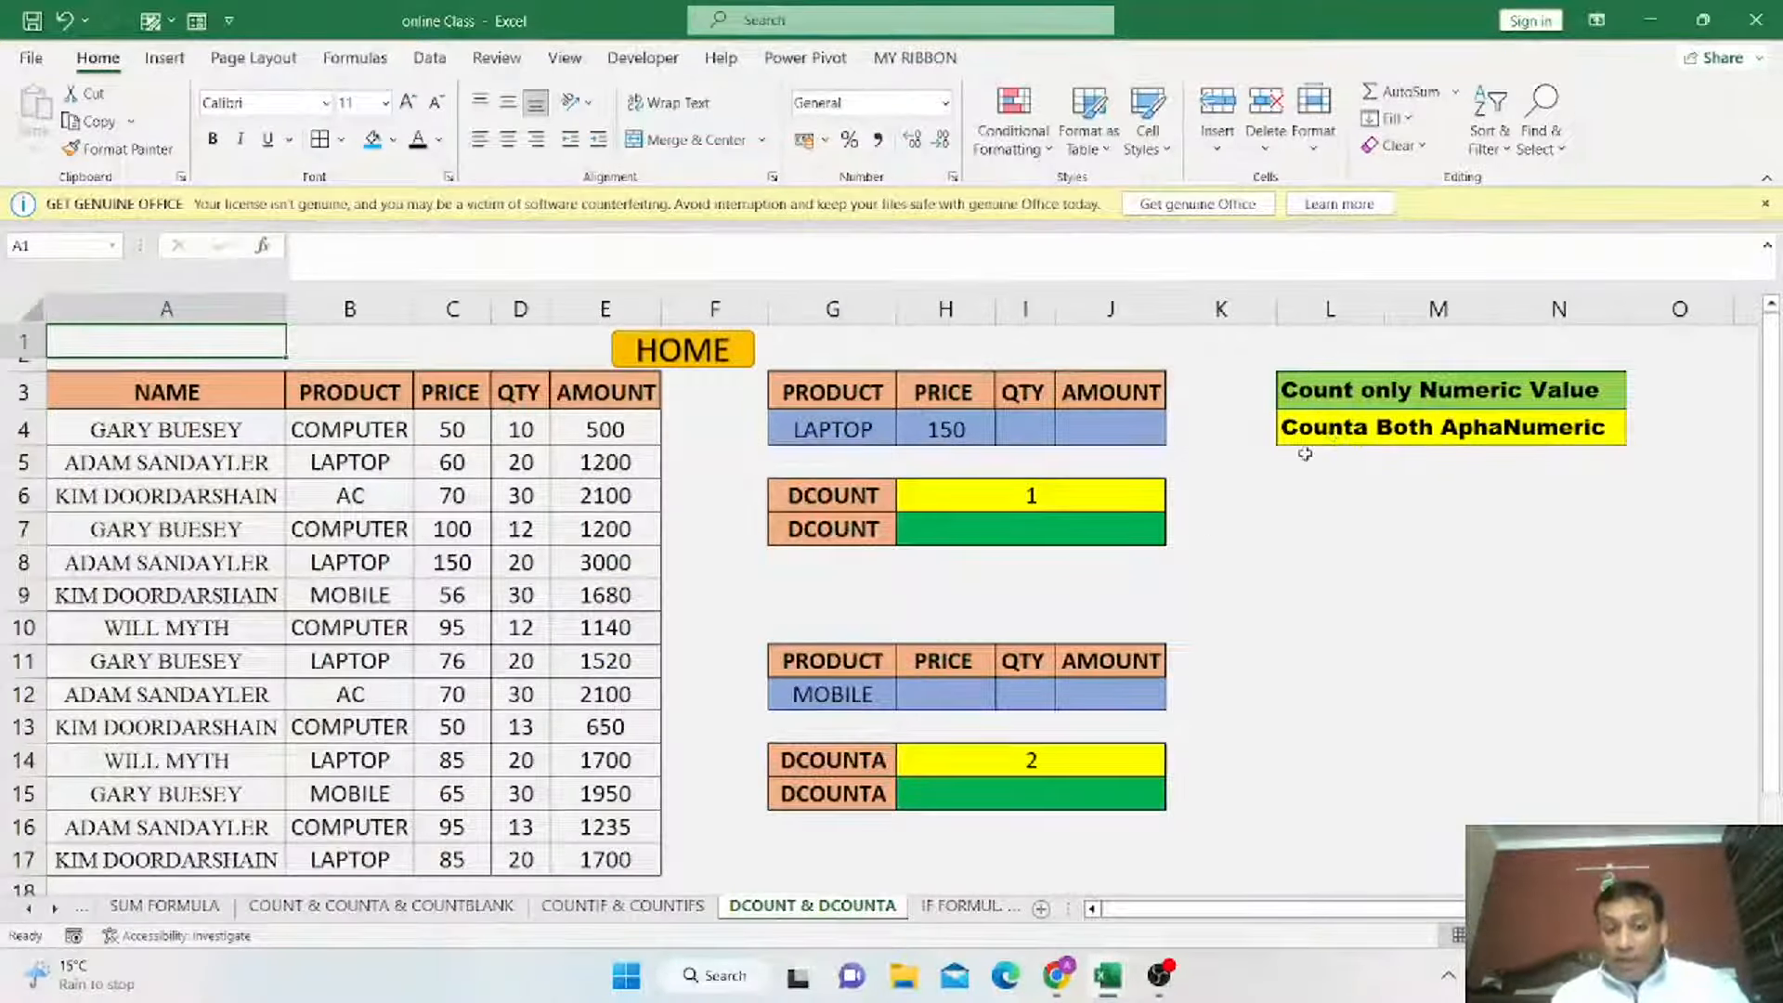
pyautogui.click(1363, 404)
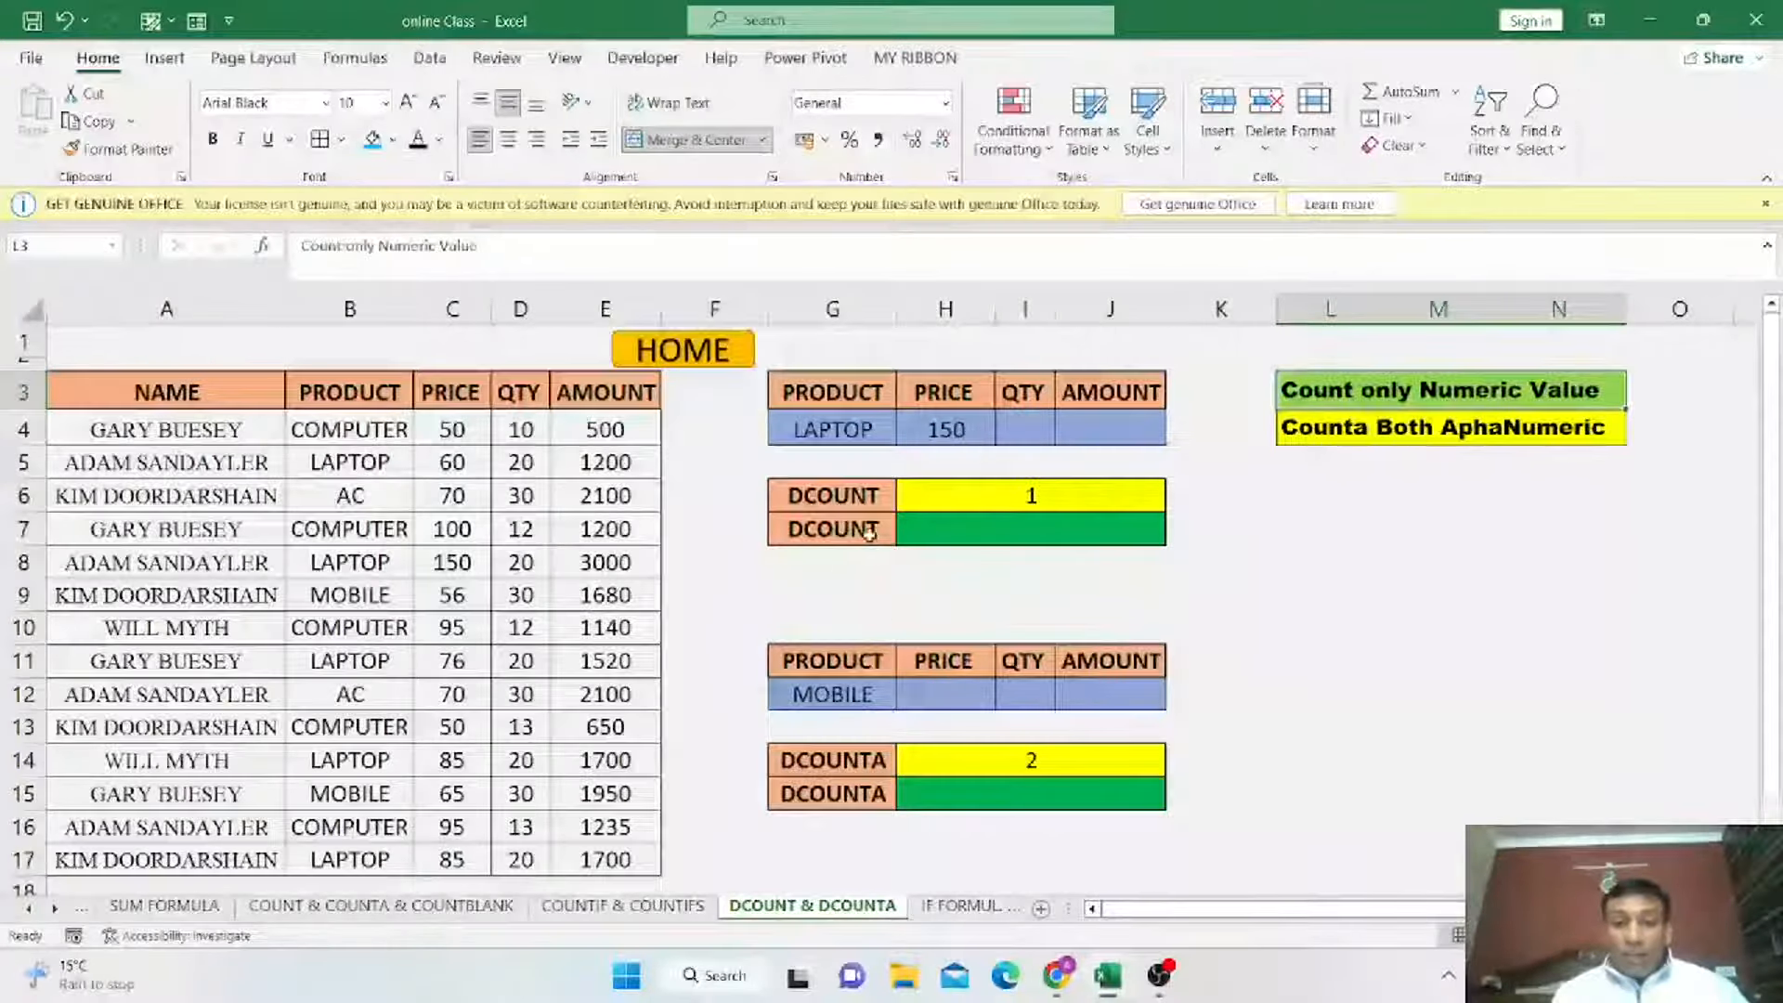
pyautogui.click(817, 500)
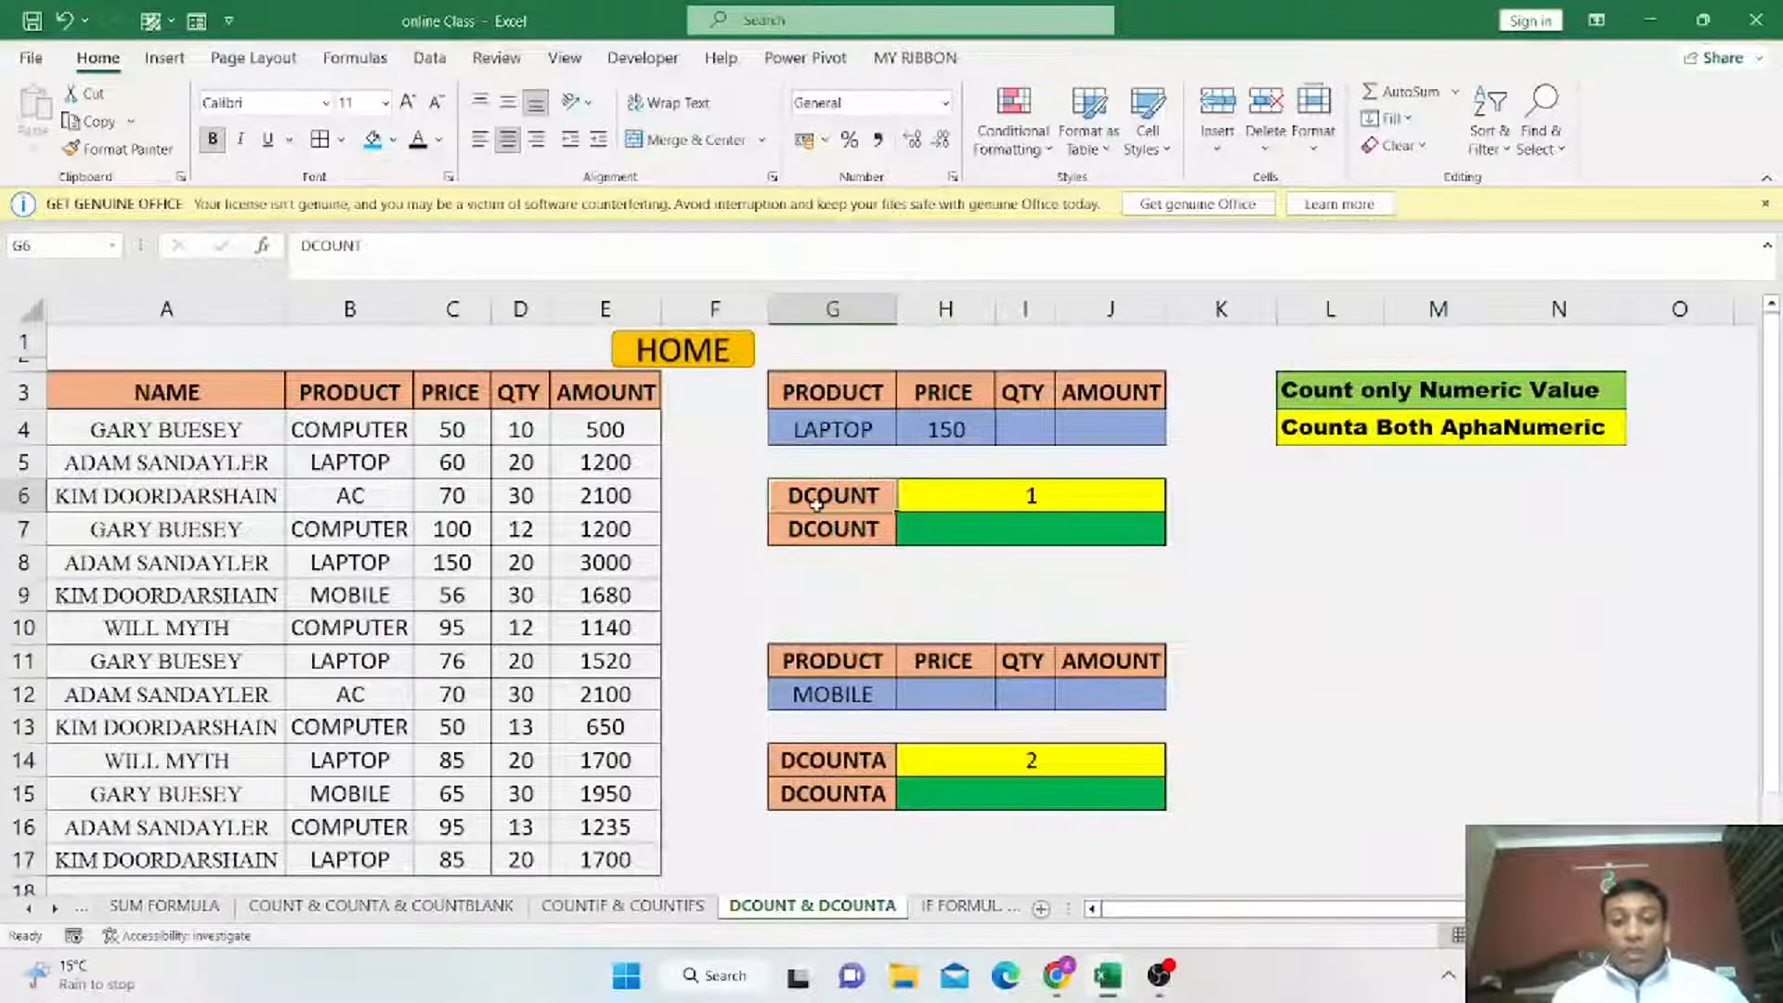
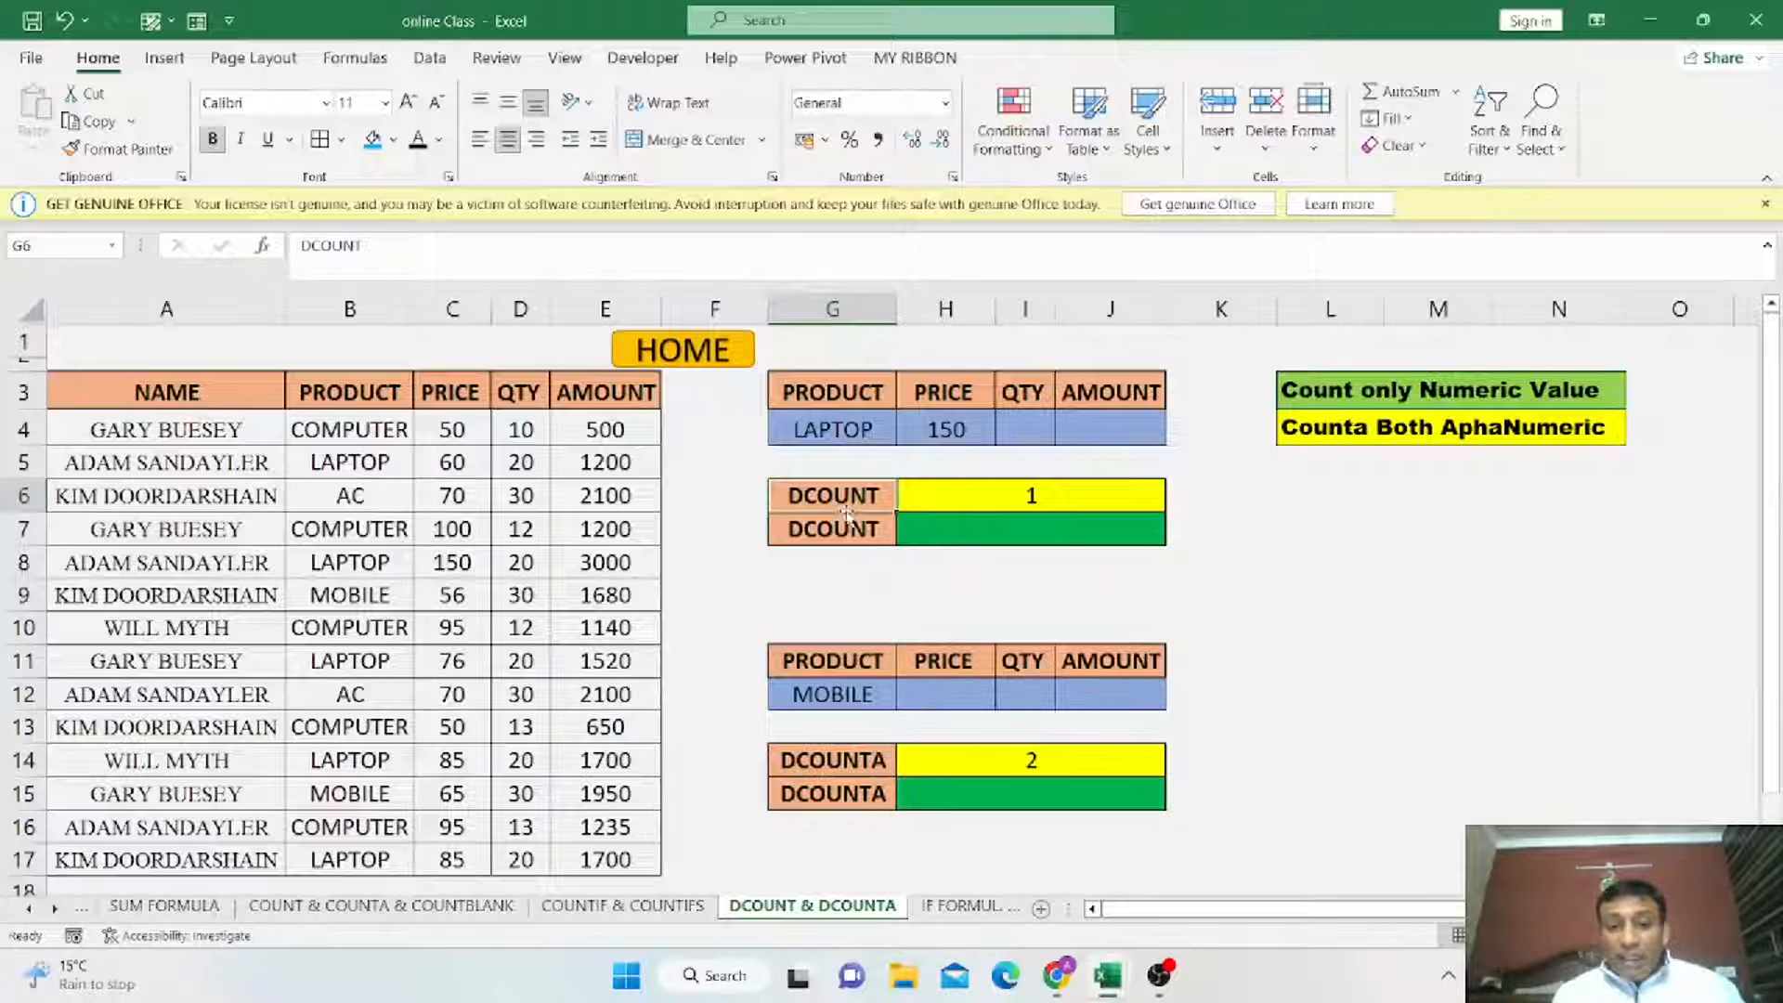
# Review the existing DCOUNT formula in H6 along with its database range A3:E17 and criteria range G3:J4.
pyautogui.click(982, 504)
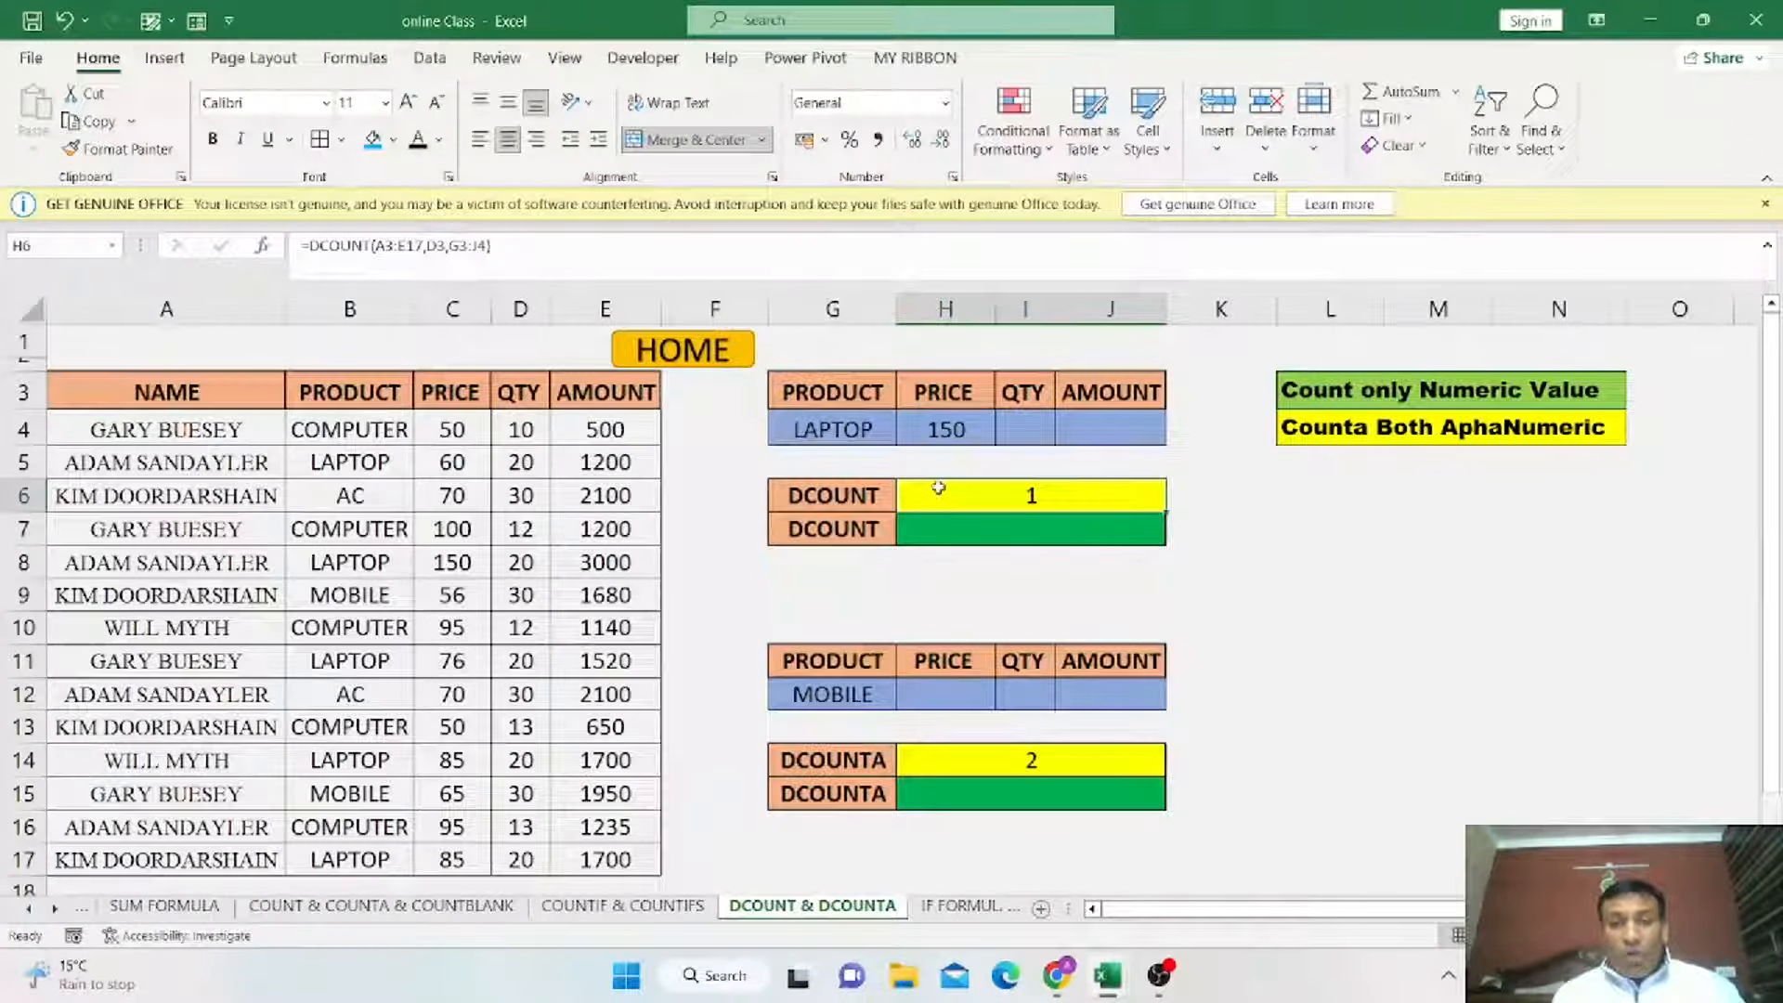
pyautogui.moveTo(130, 385); pyautogui.dragTo(599, 859)
pyautogui.moveTo(818, 383); pyautogui.dragTo(1124, 428)
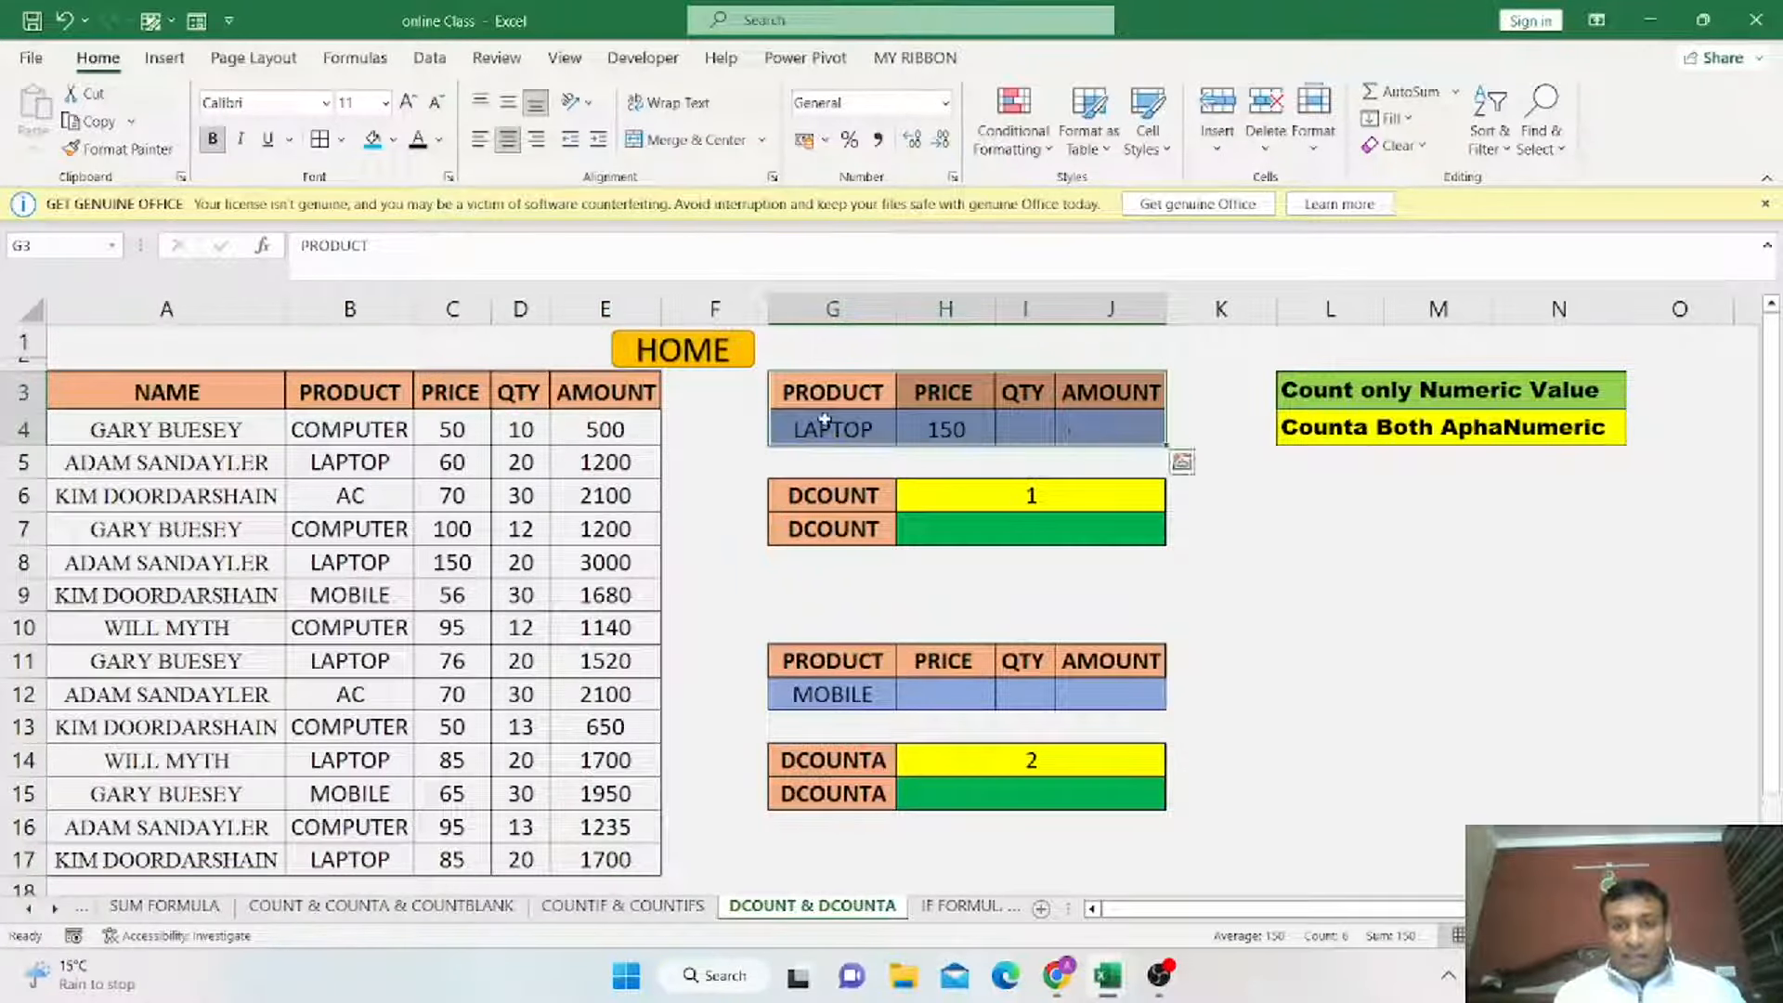
pyautogui.click(824, 420)
pyautogui.click(923, 430)
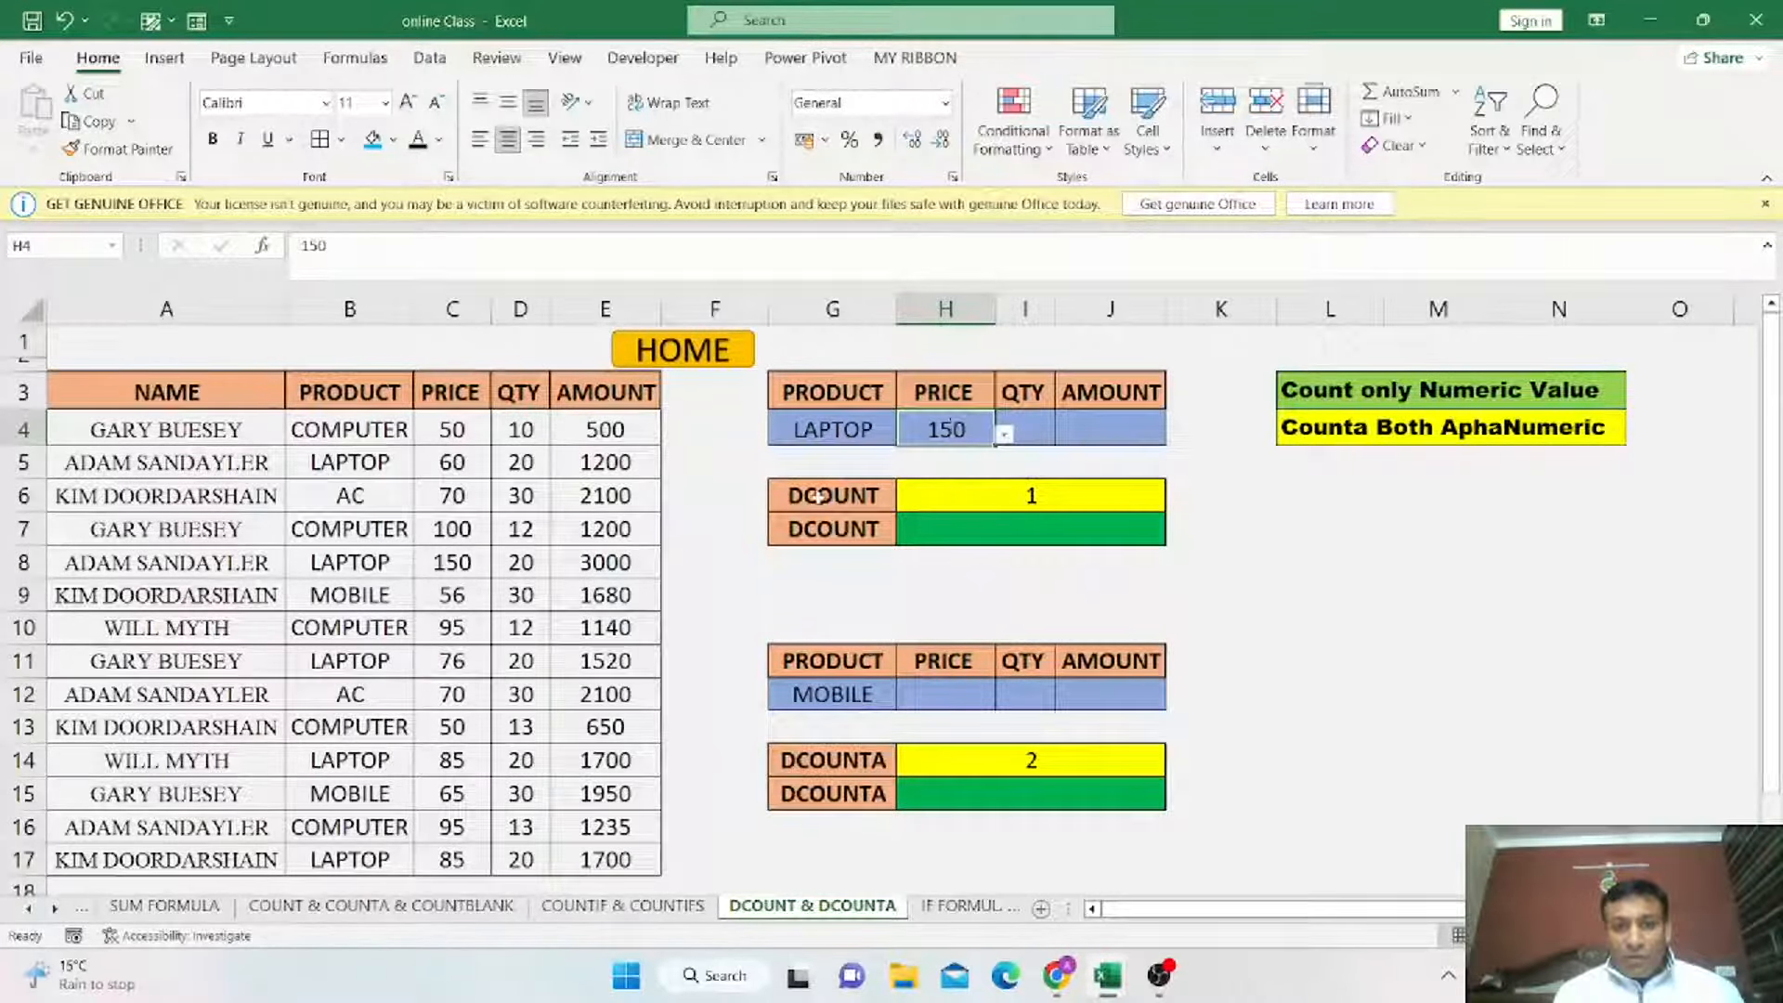
pyautogui.click(956, 495)
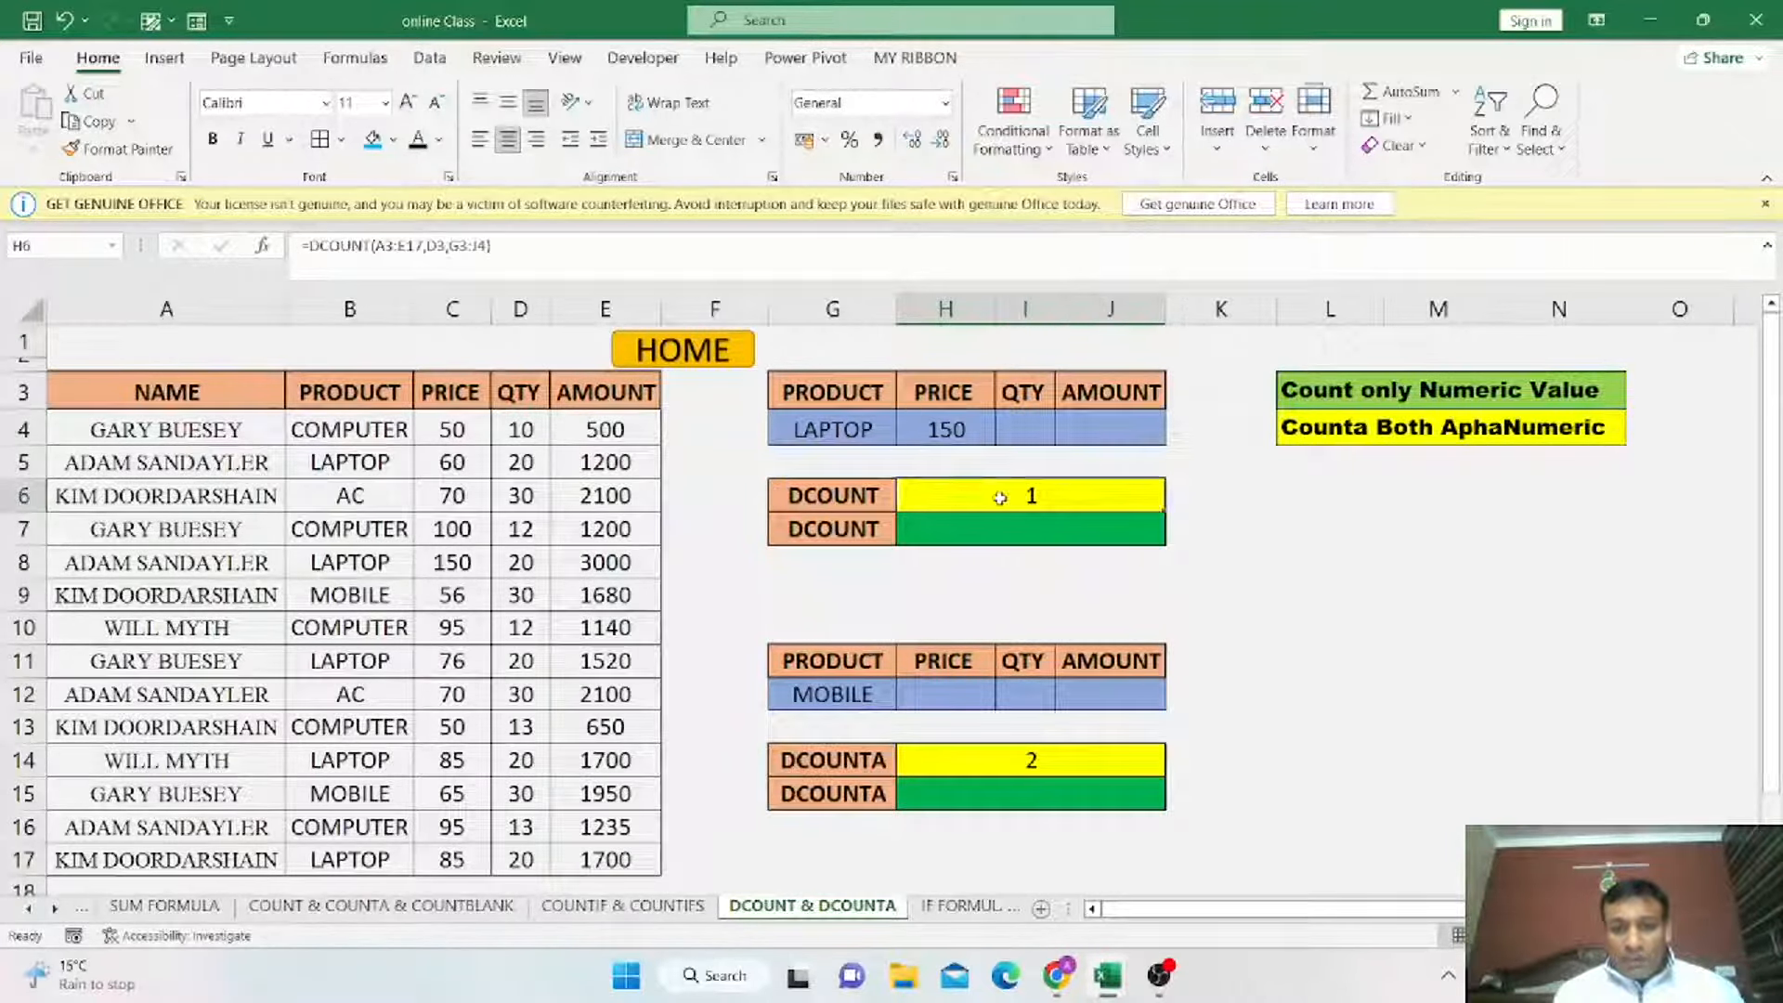
# Enter a DCOUNT formula in H7 using database A3:E17, field D3 and criteria range G3:J4.
pyautogui.click(1003, 531)
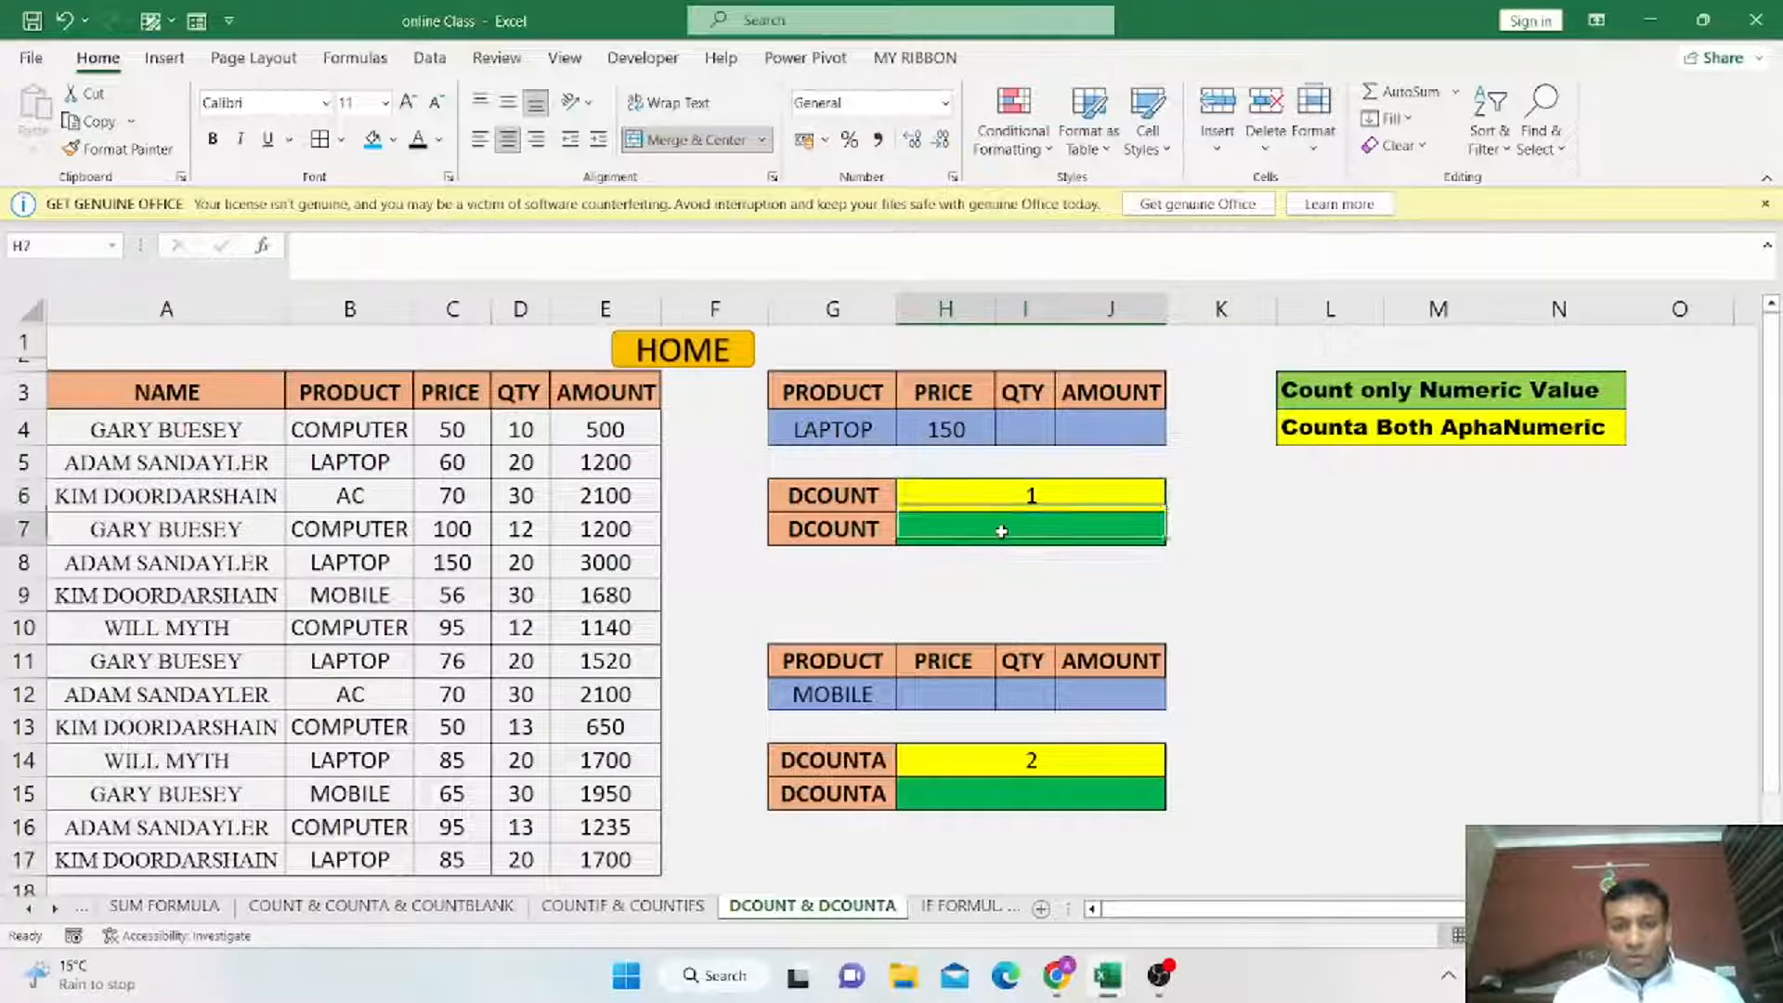
pyautogui.write('=')
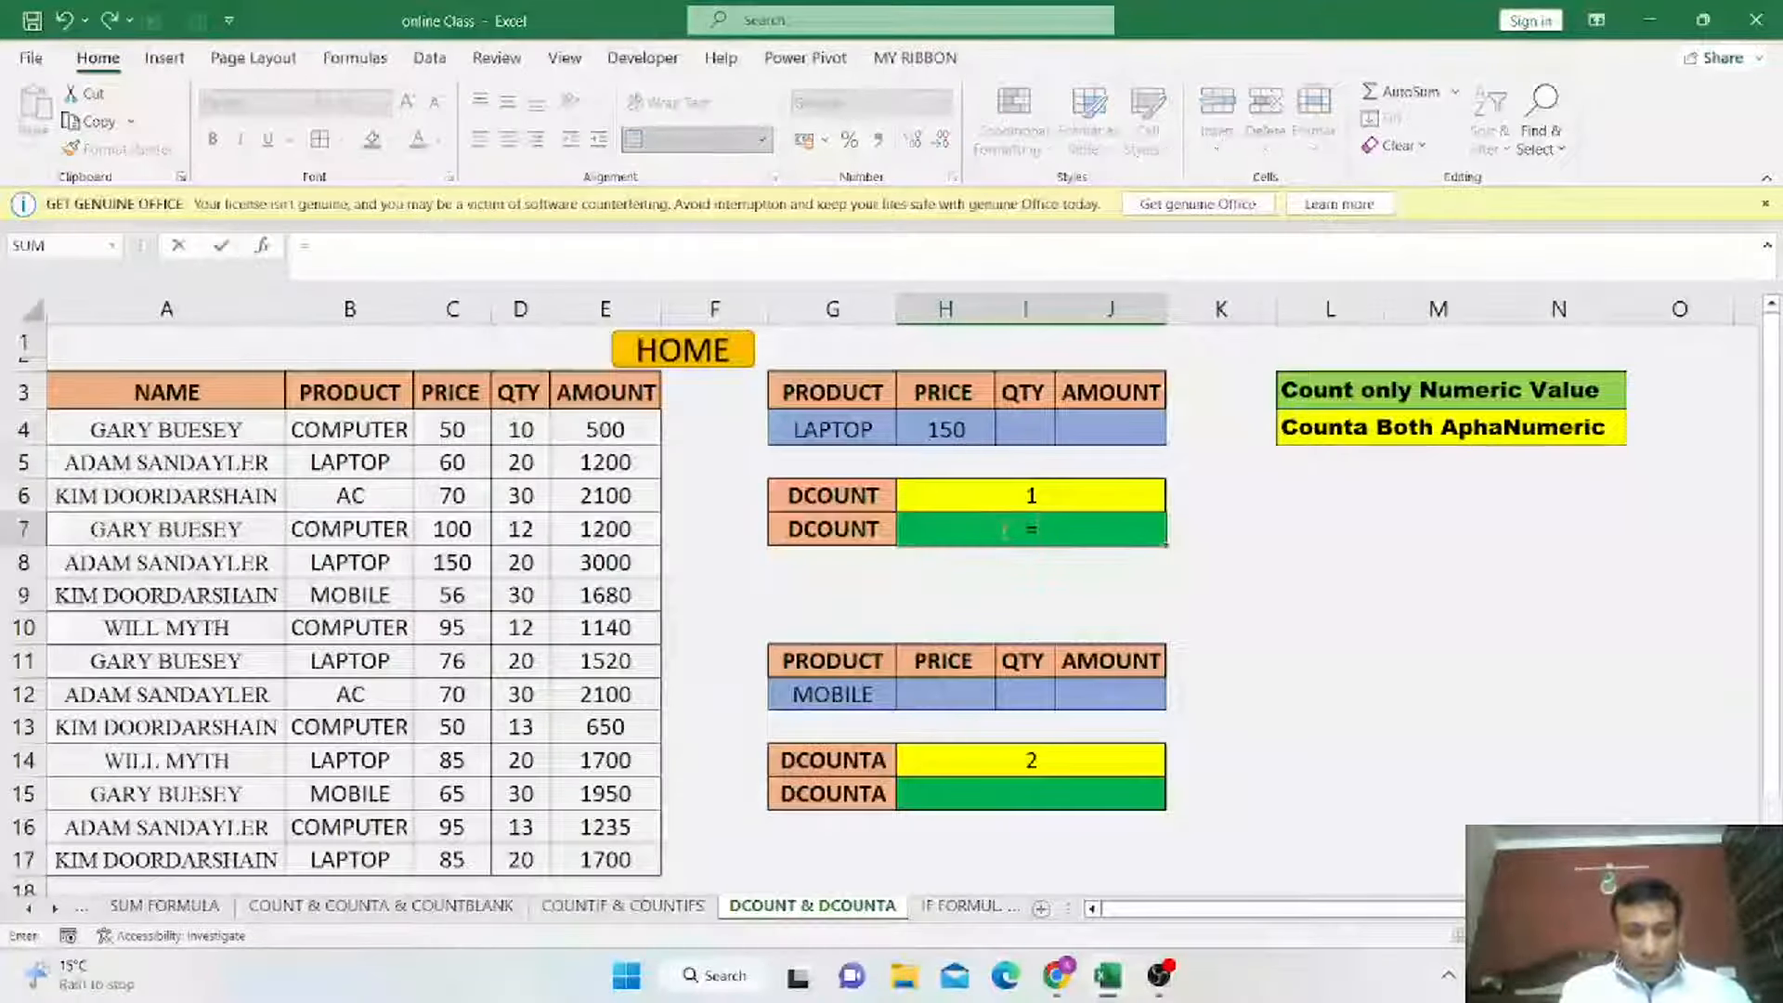
pyautogui.write('DCOU')
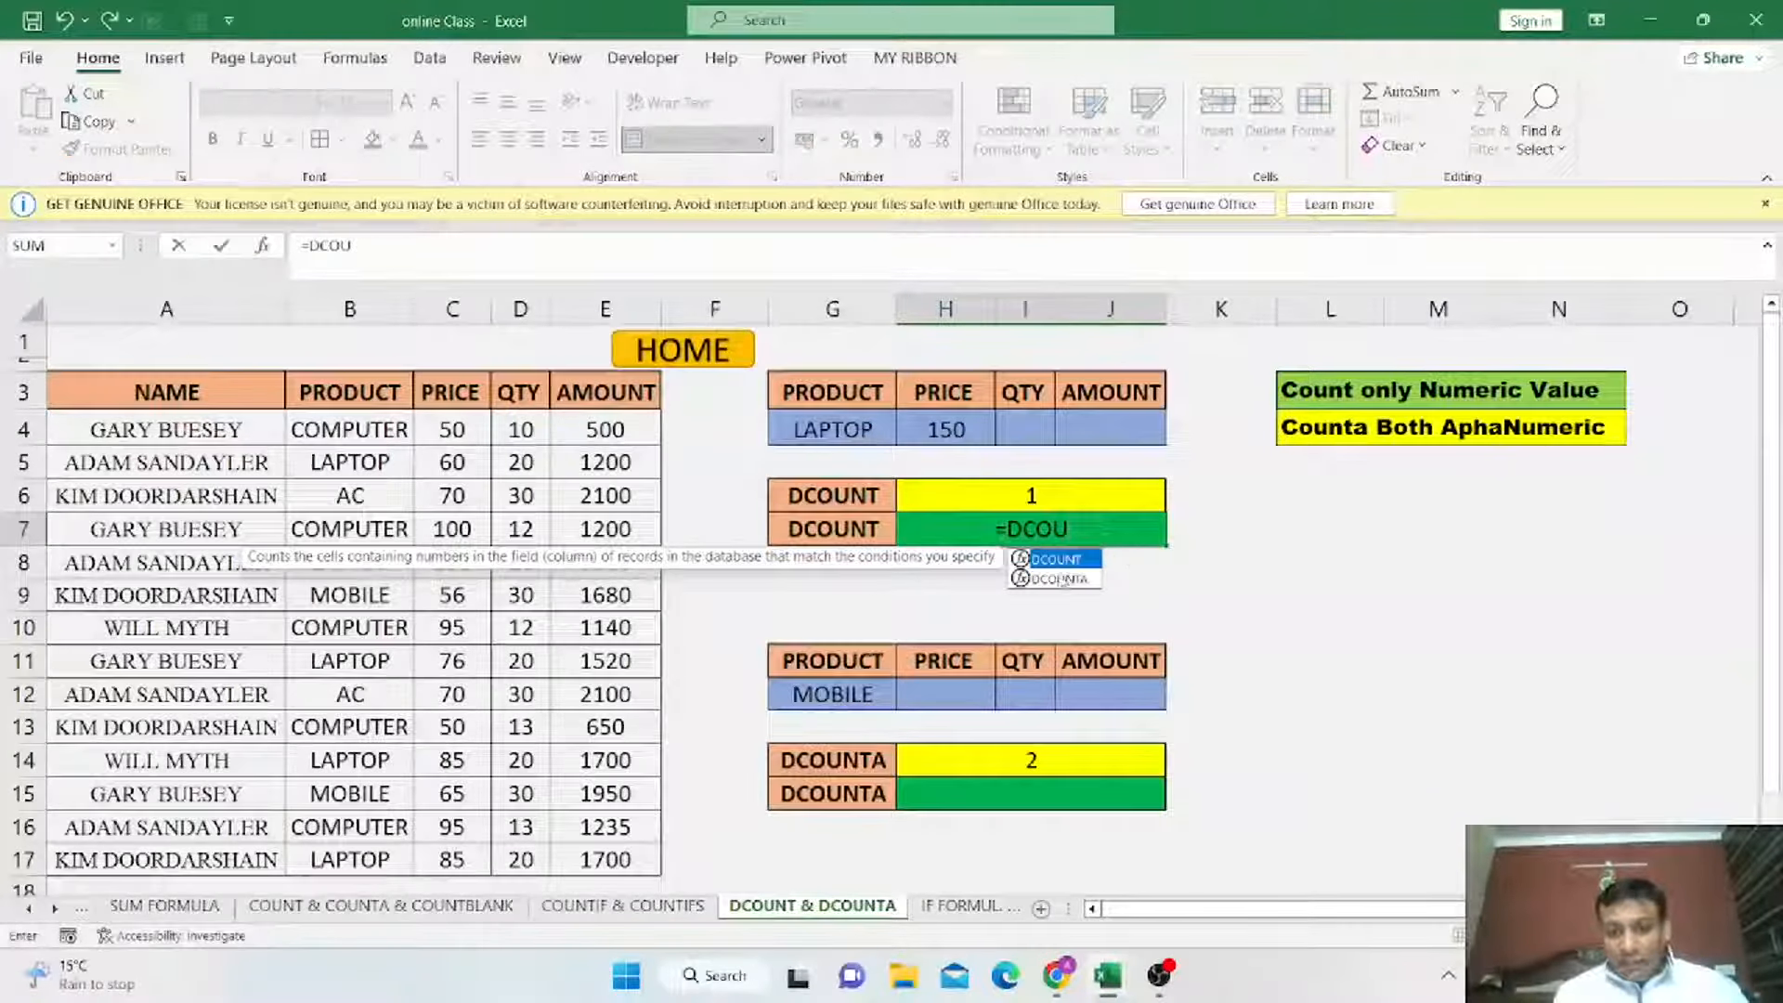
pyautogui.doubleClick(1062, 560)
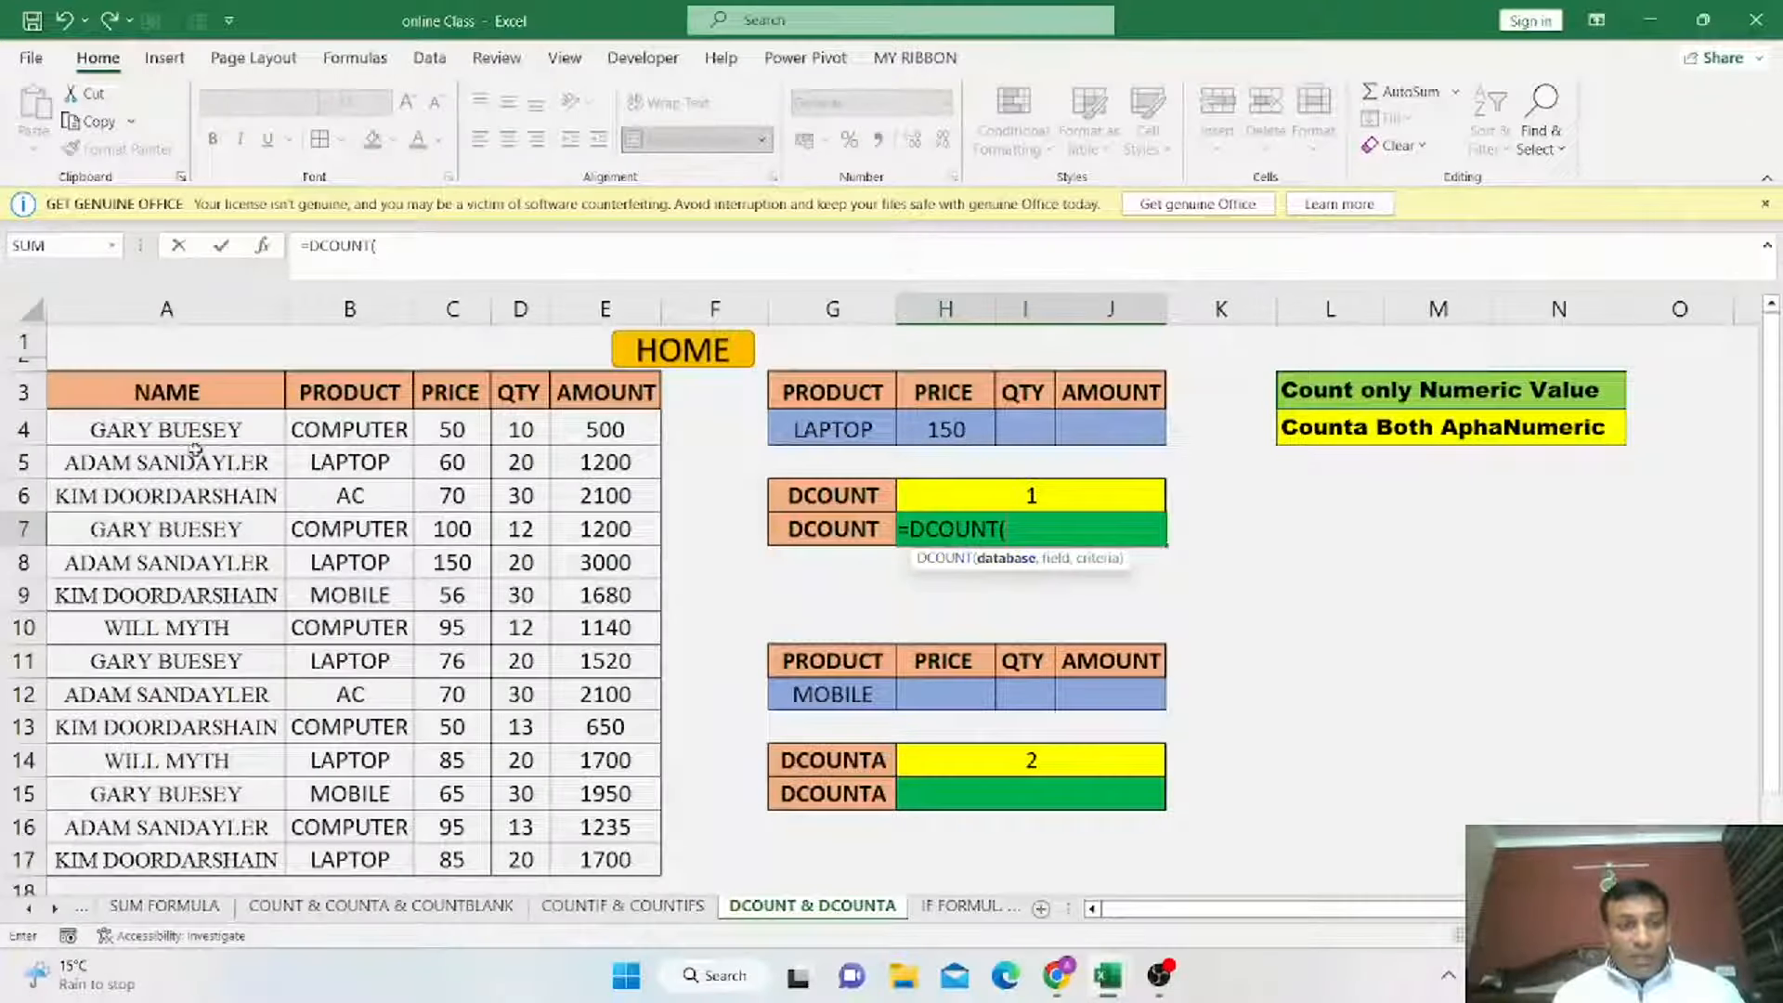
pyautogui.moveTo(104, 398); pyautogui.dragTo(603, 859)
pyautogui.write(',')
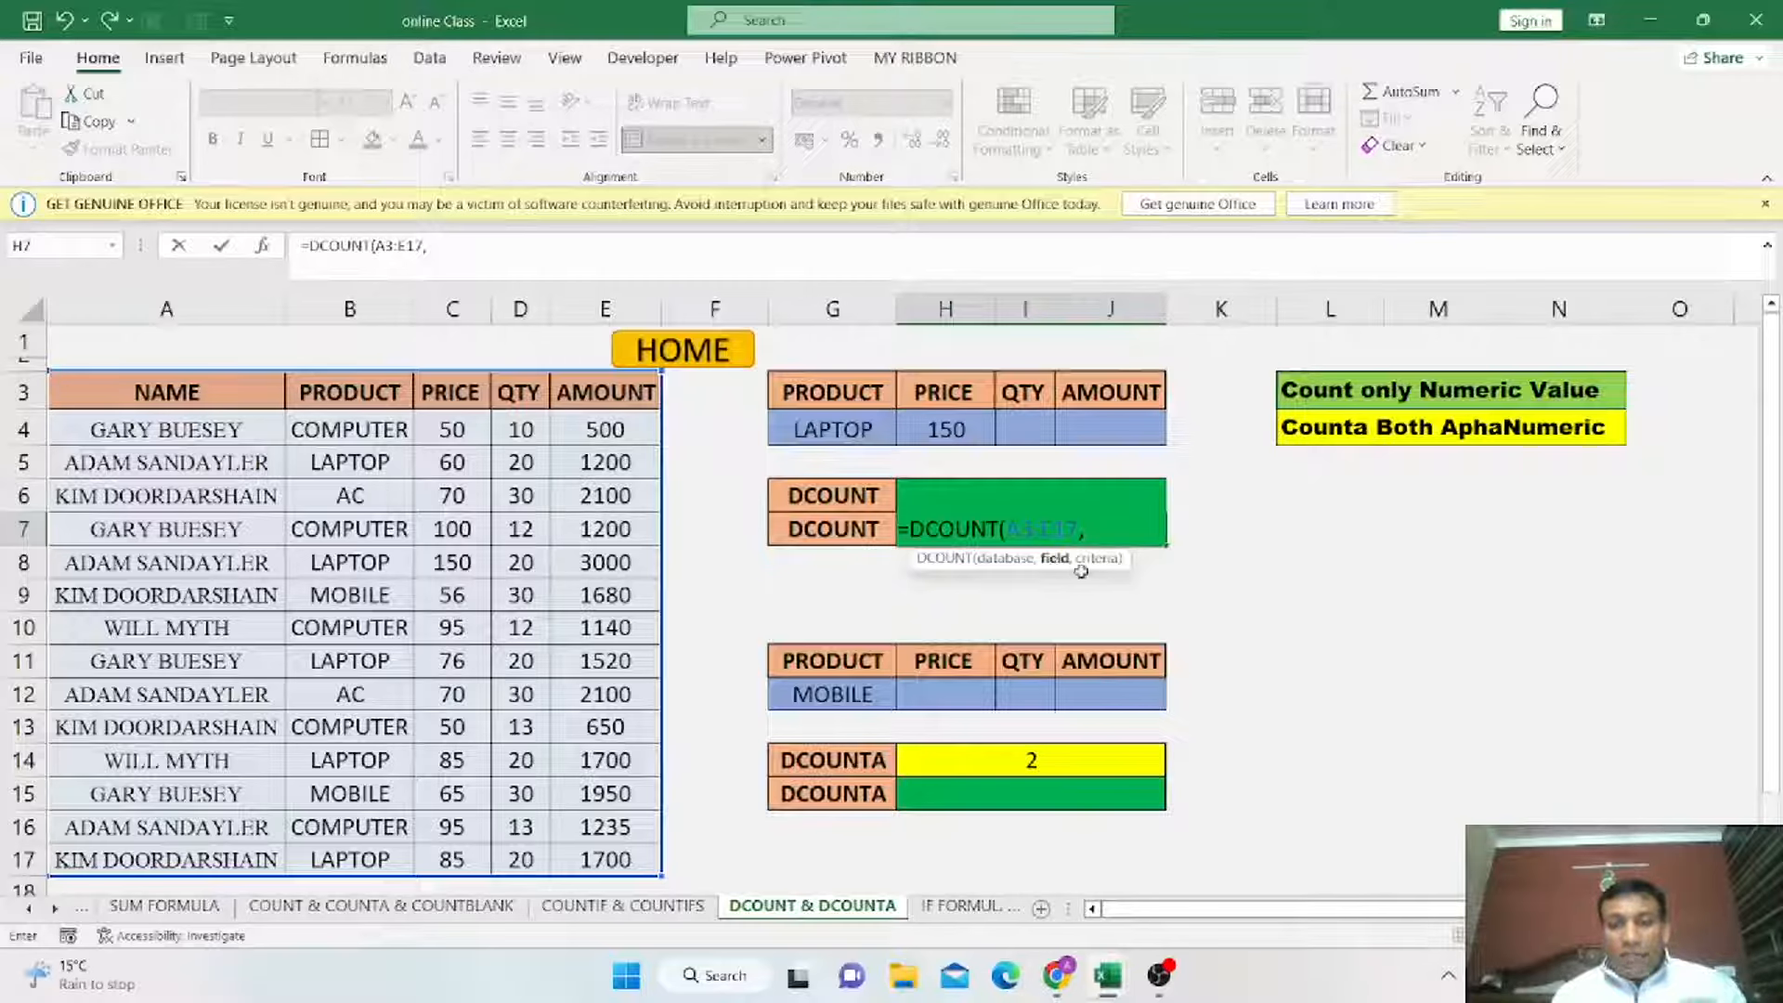
pyautogui.click(521, 393)
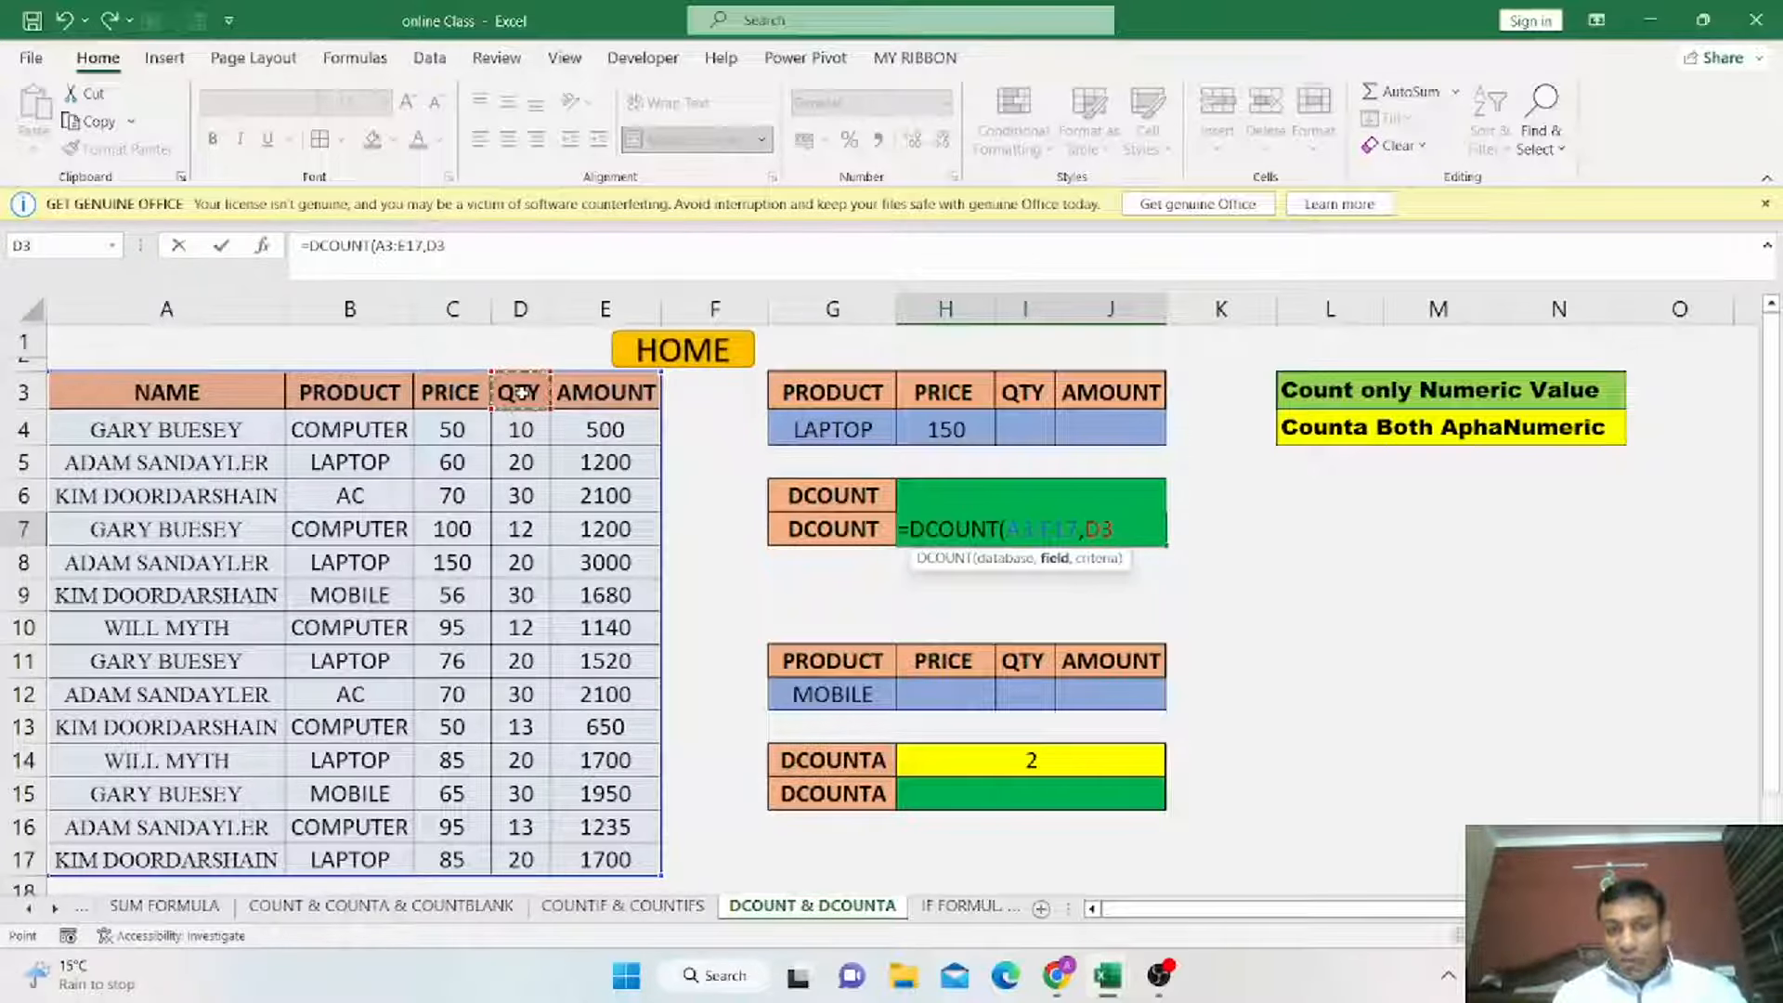
pyautogui.write(',')
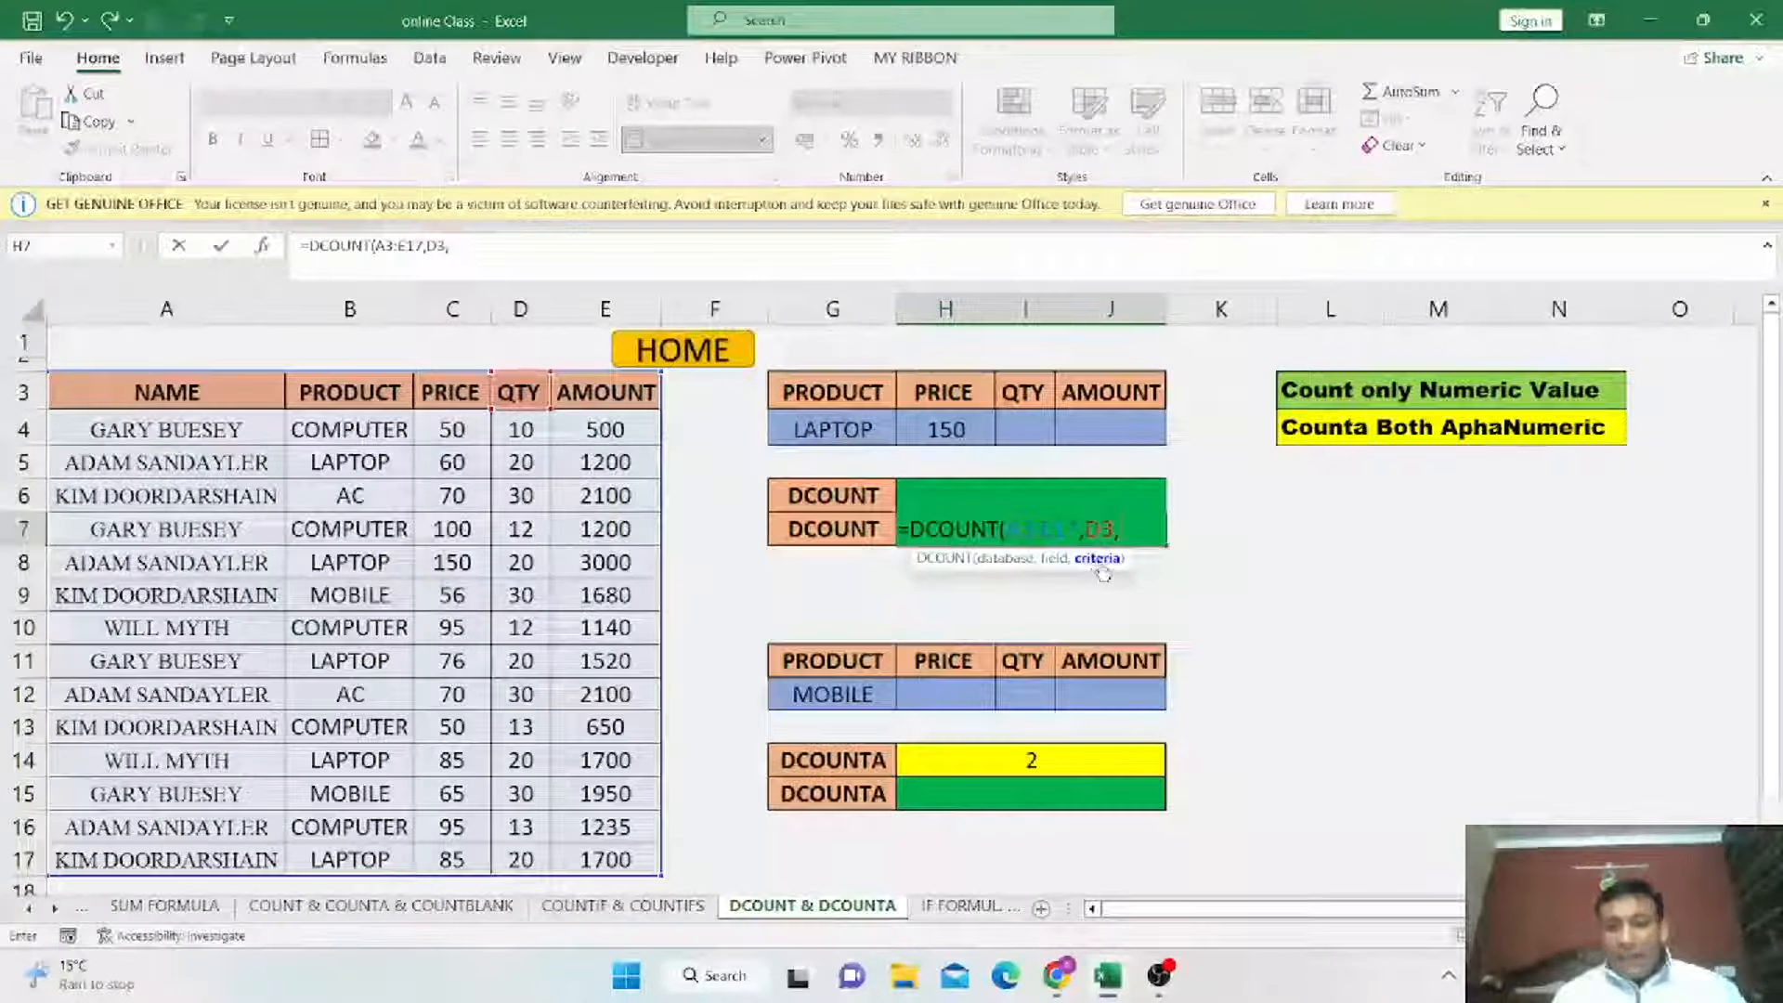
pyautogui.moveTo(833, 392); pyautogui.dragTo(1116, 420)
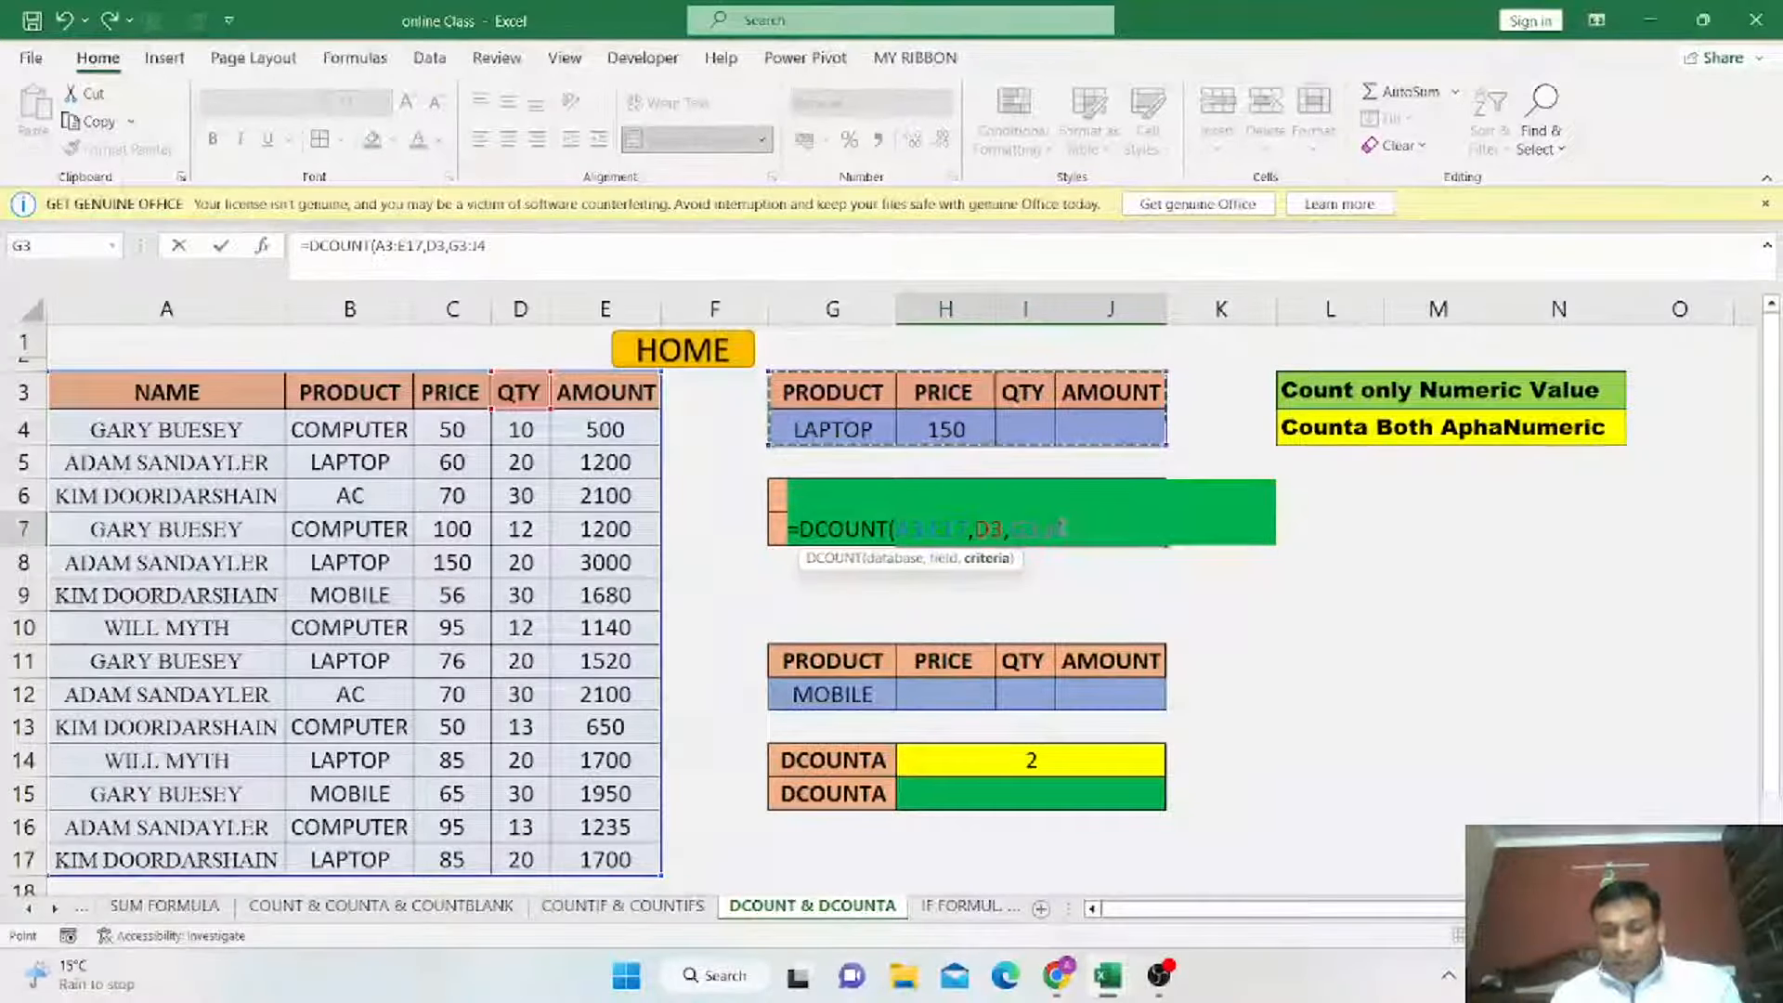
pyautogui.press('Return')
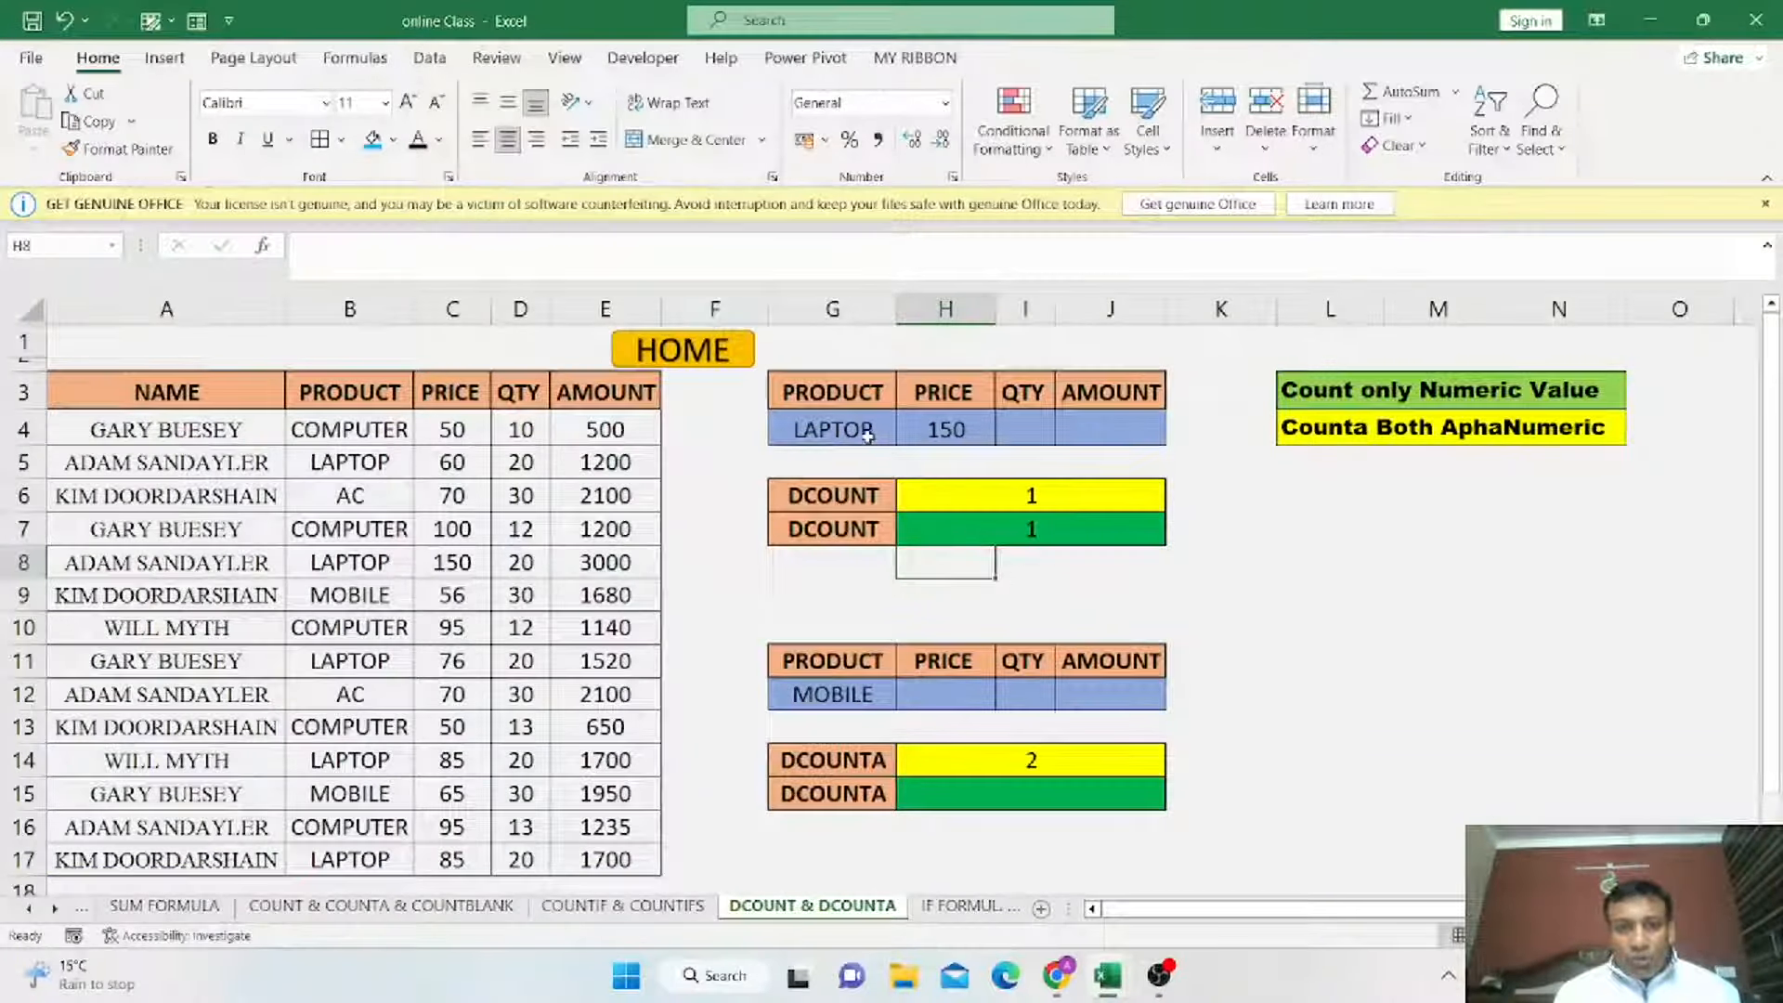
# Change the G4 product criterion to COMPUTER from its dropdown list.
pyautogui.click(836, 434)
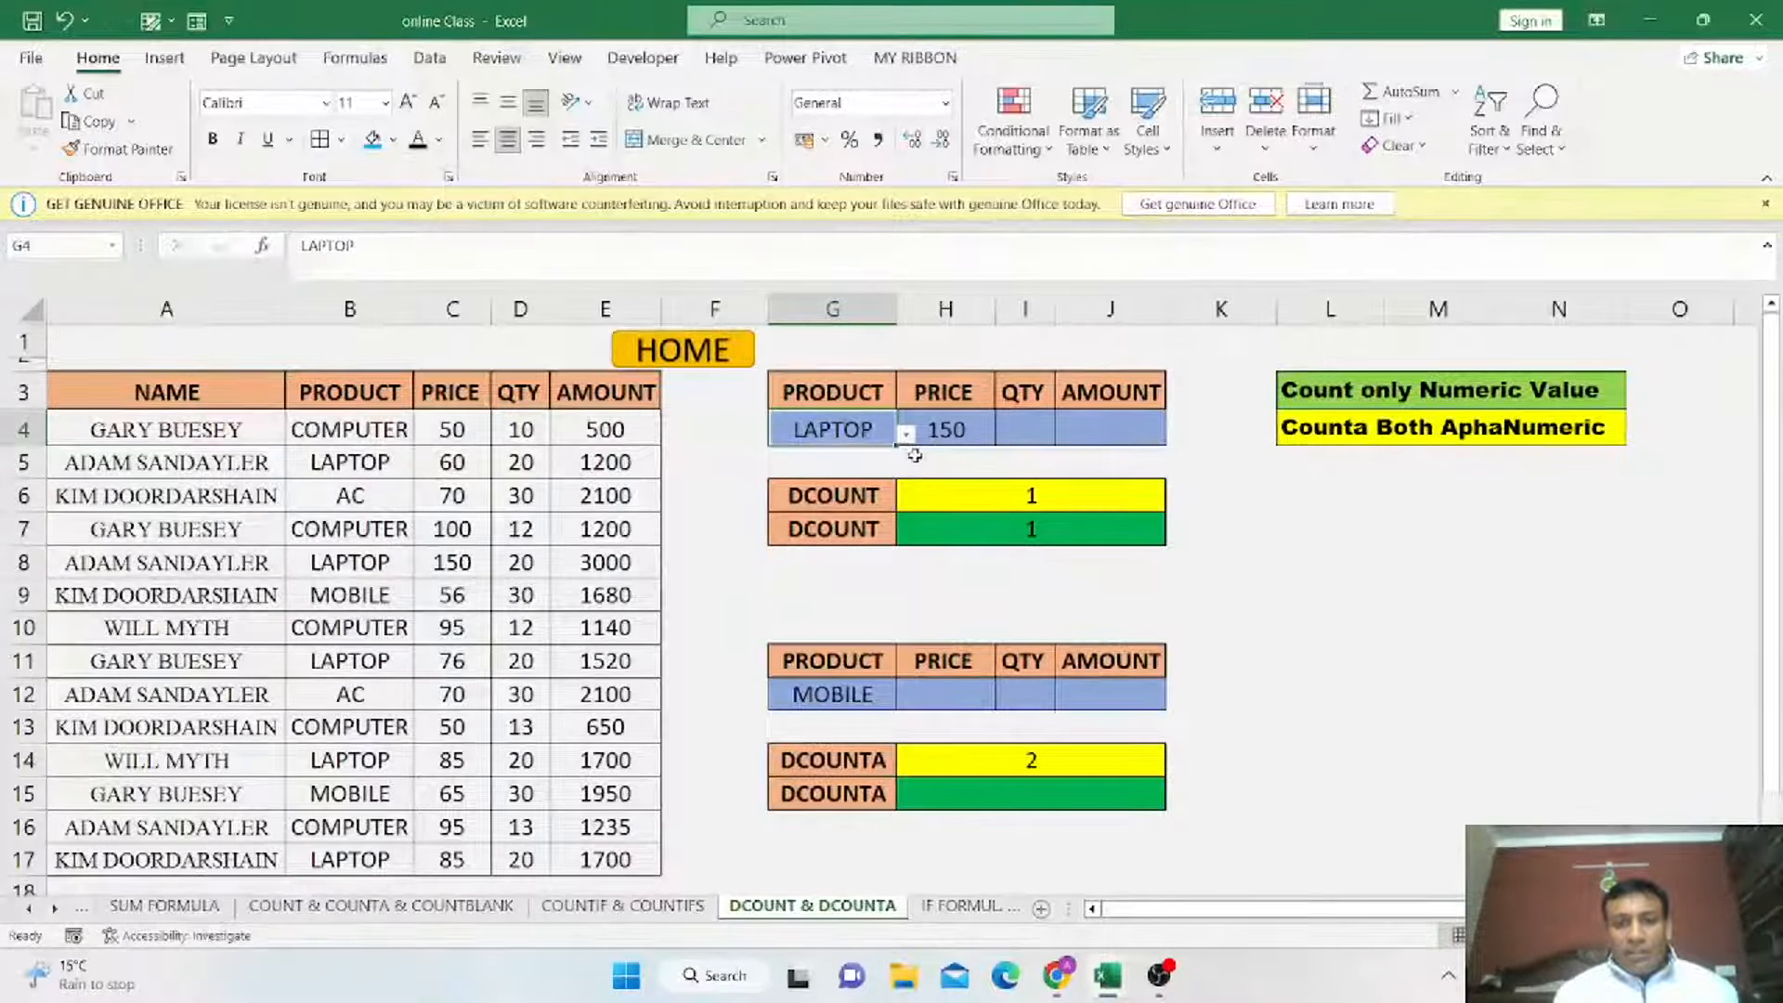
pyautogui.click(906, 435)
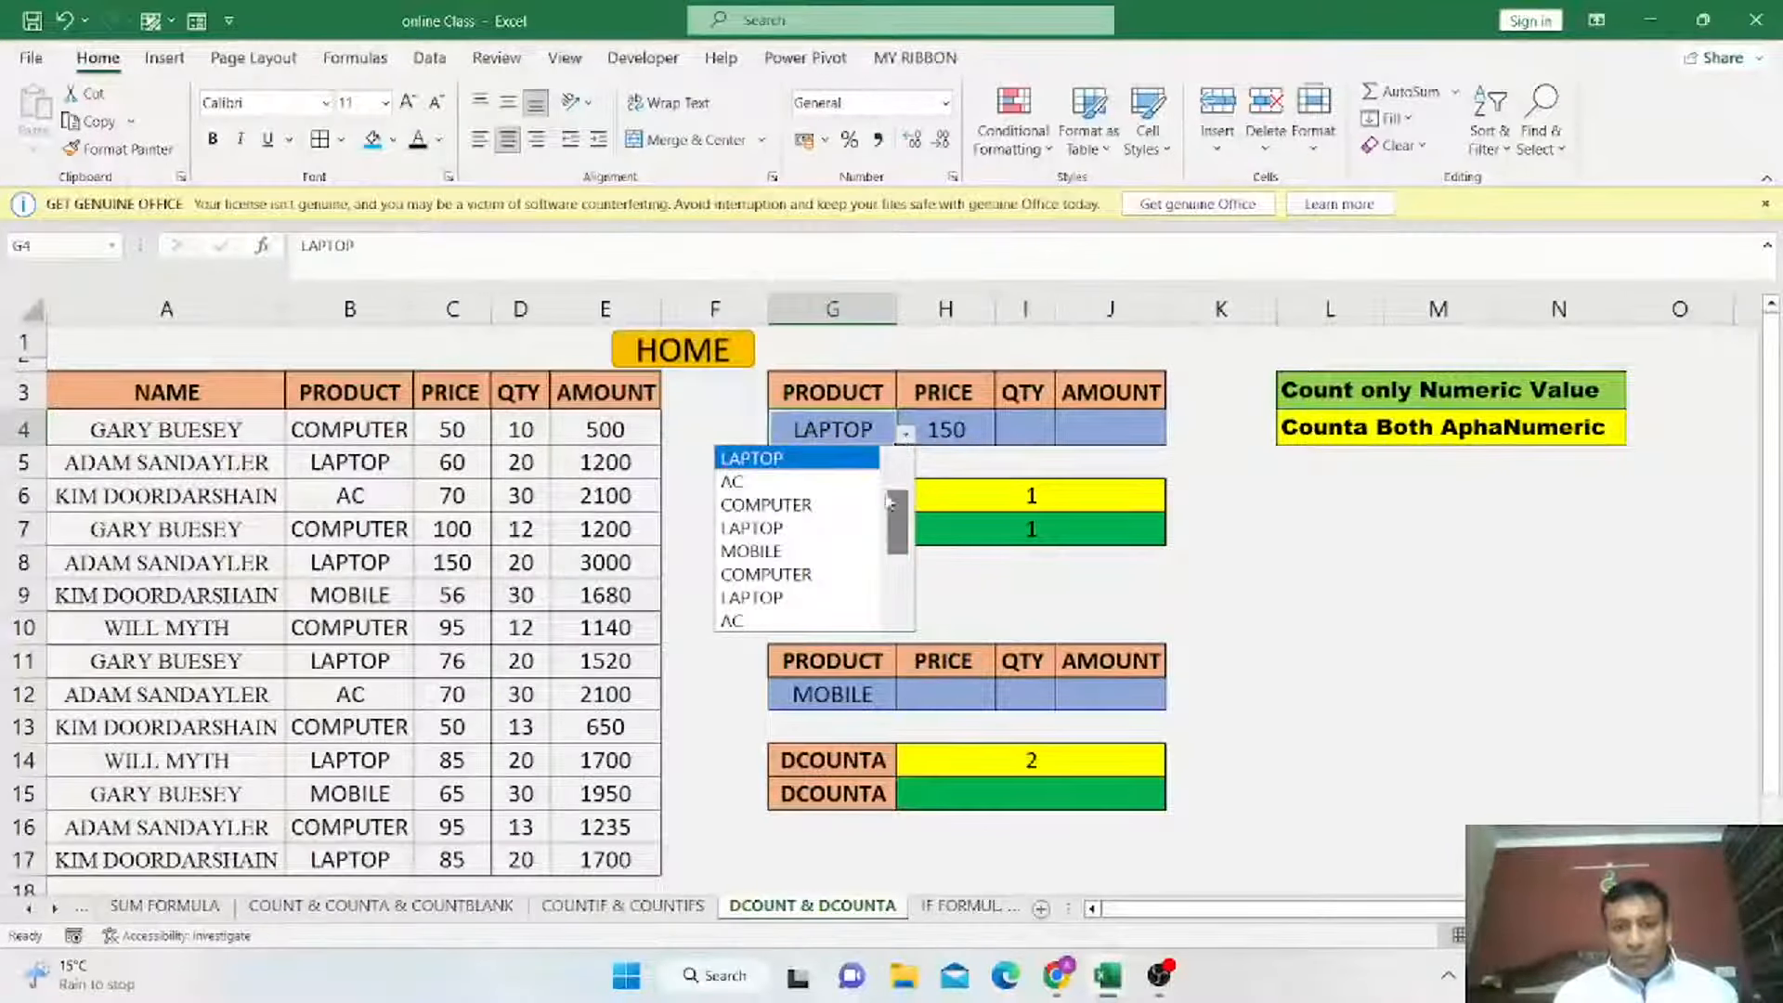
pyautogui.scroll(1, 889, 503)
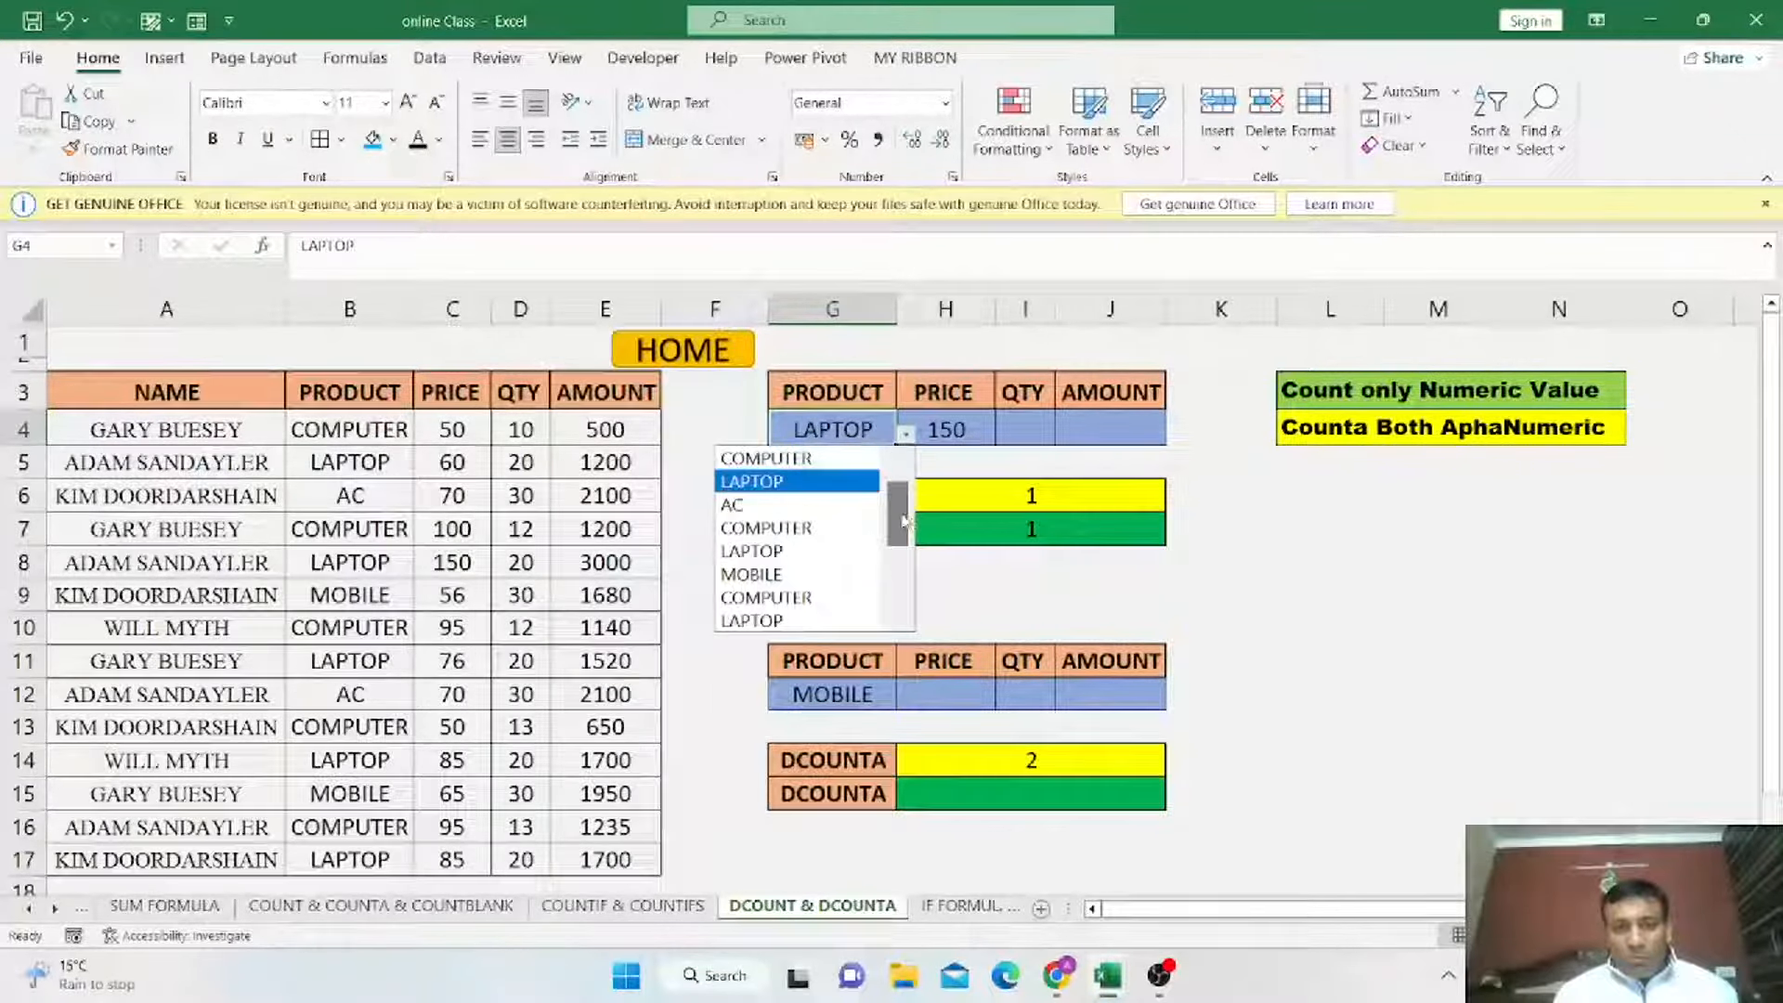
pyautogui.click(790, 459)
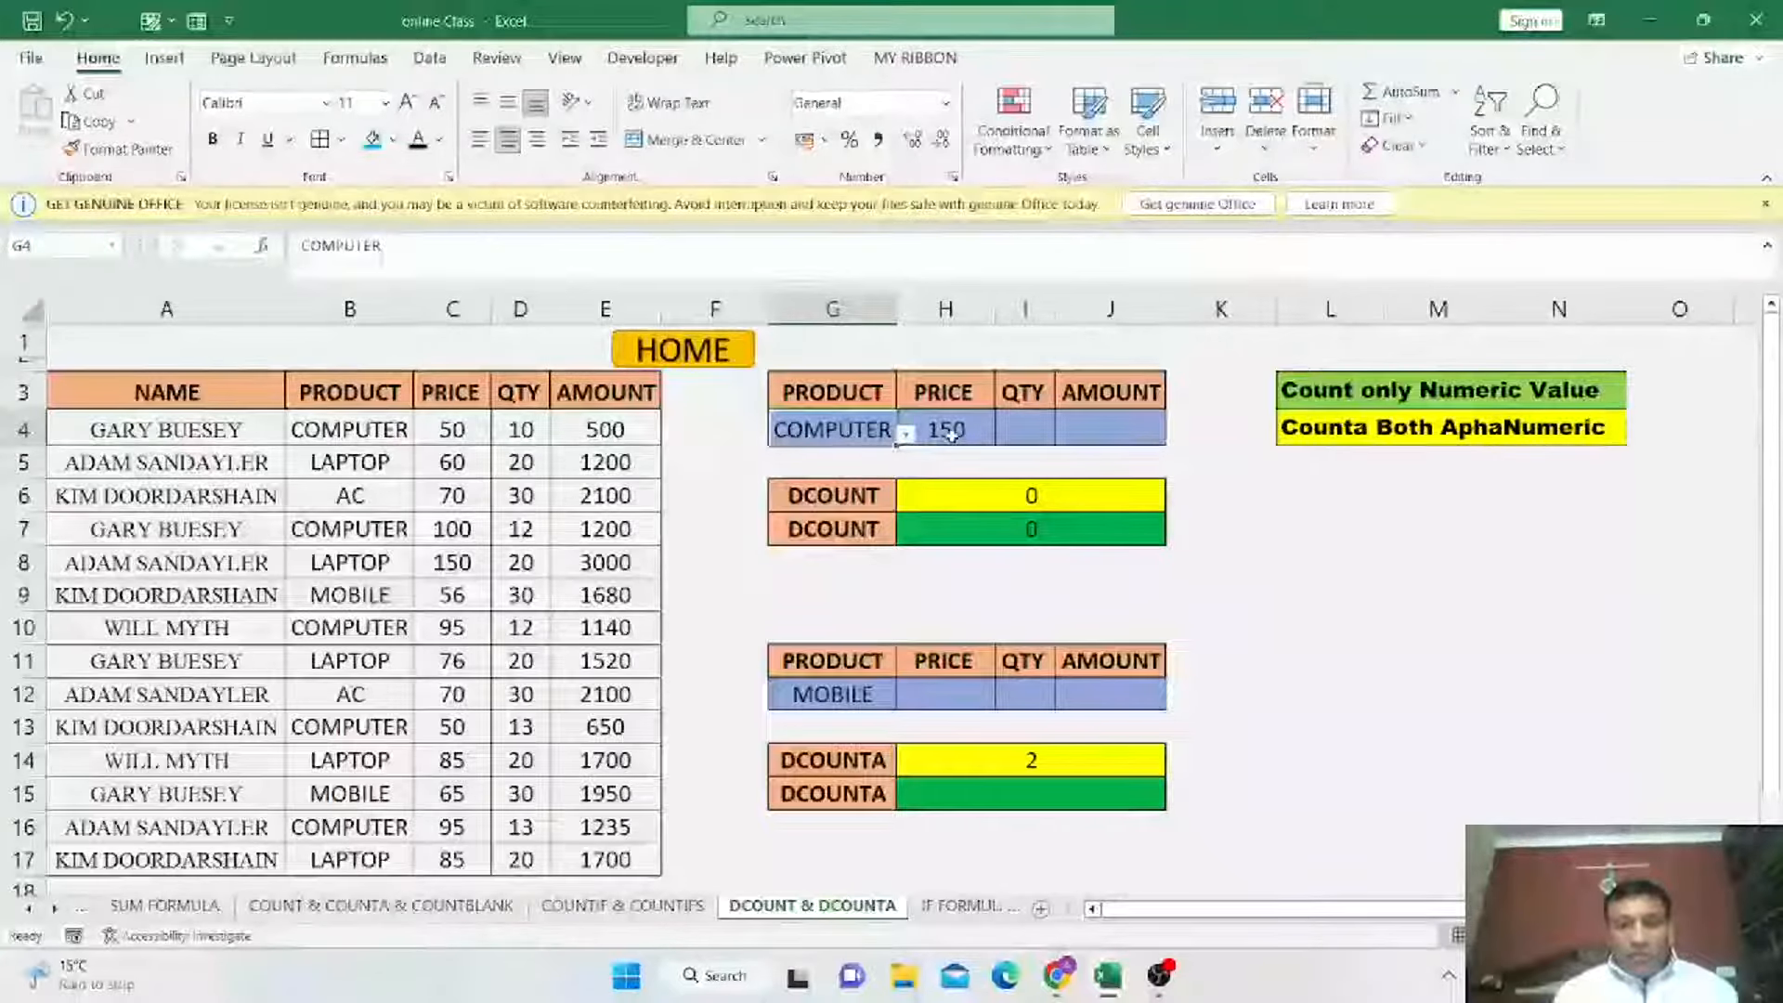
# Fill the COMPUTER records in rows 4, 7, 10, 13 and 16, columns B to E, with blue.
pyautogui.moveTo(385, 432); pyautogui.dragTo(609, 430)
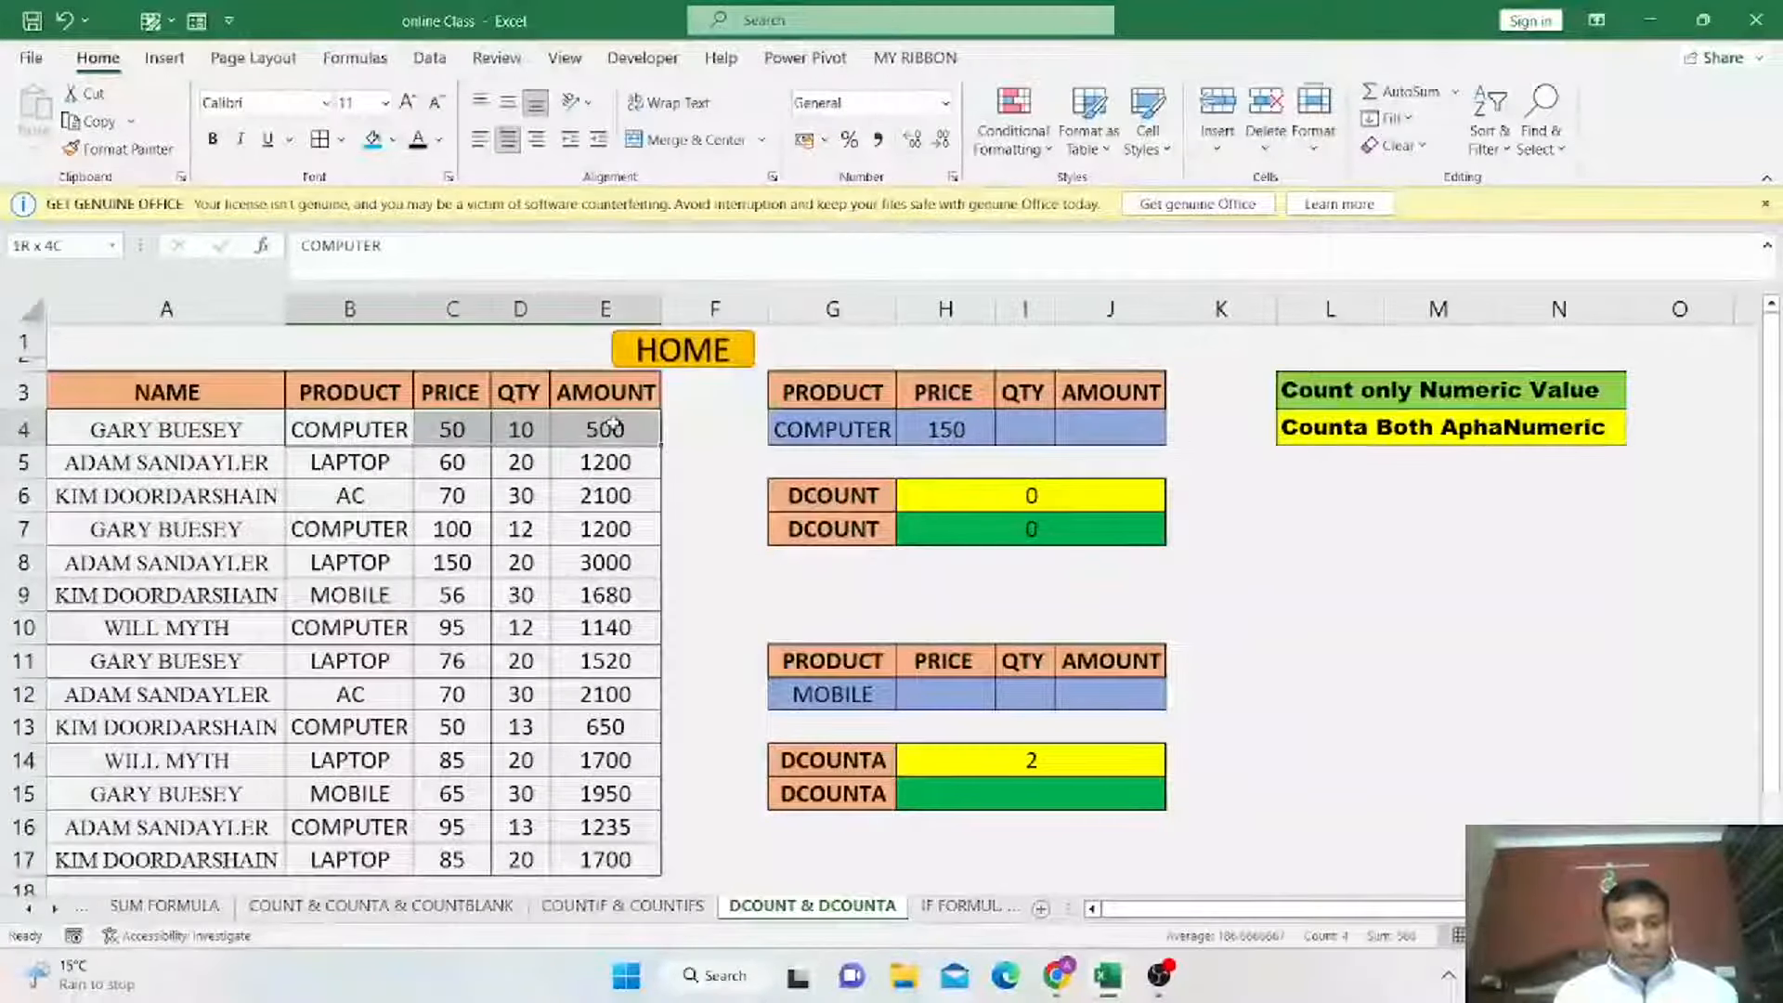
pyautogui.click(372, 139)
pyautogui.moveTo(344, 627); pyautogui.dragTo(609, 627)
pyautogui.click(372, 140)
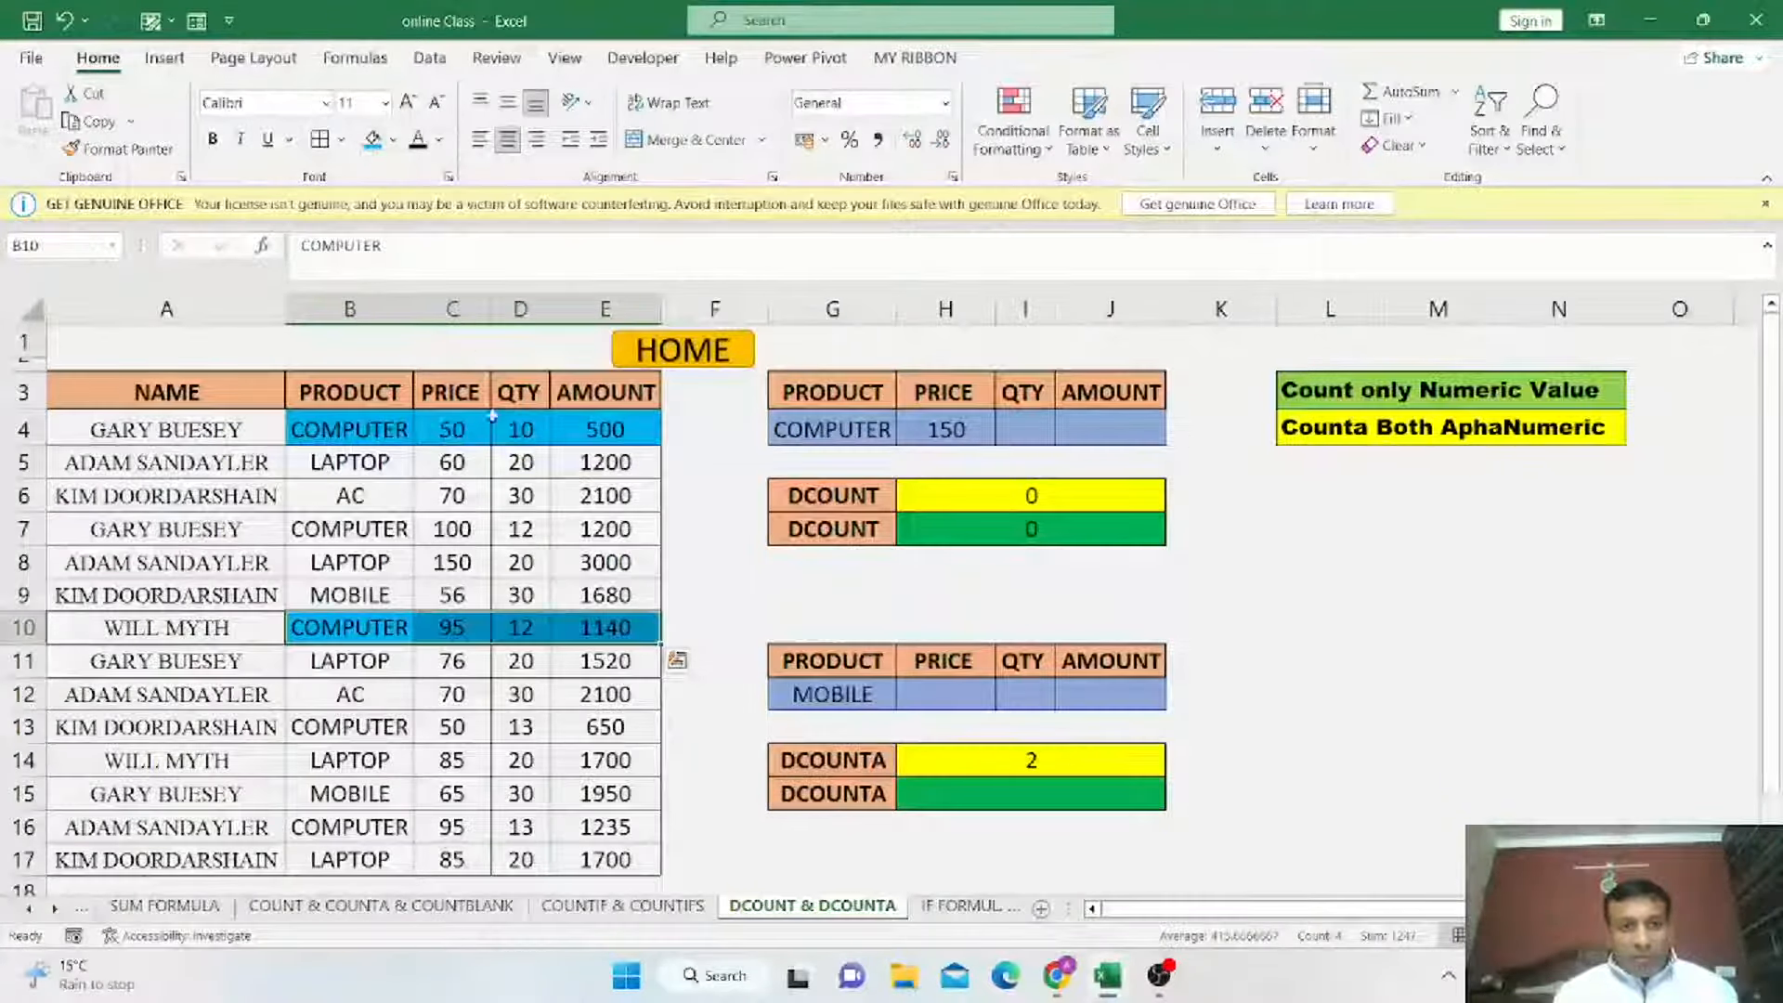
pyautogui.moveTo(327, 537); pyautogui.dragTo(608, 529)
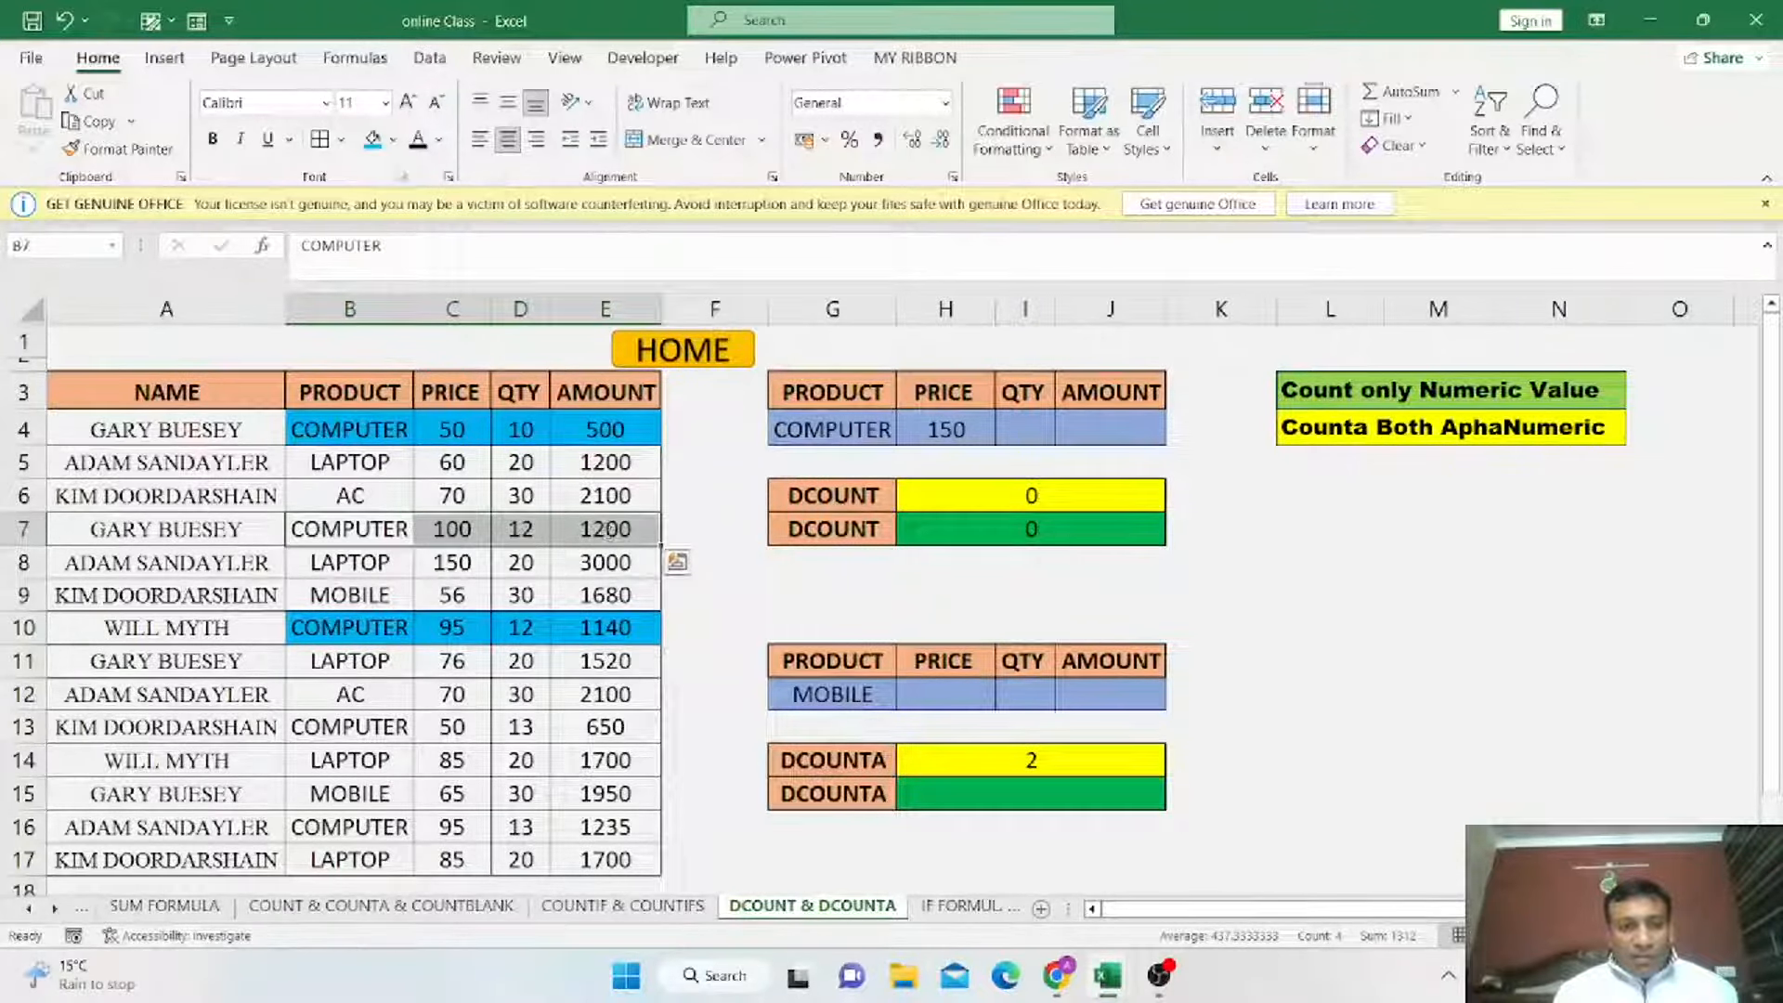
pyautogui.click(373, 139)
pyautogui.moveTo(362, 727); pyautogui.dragTo(602, 729)
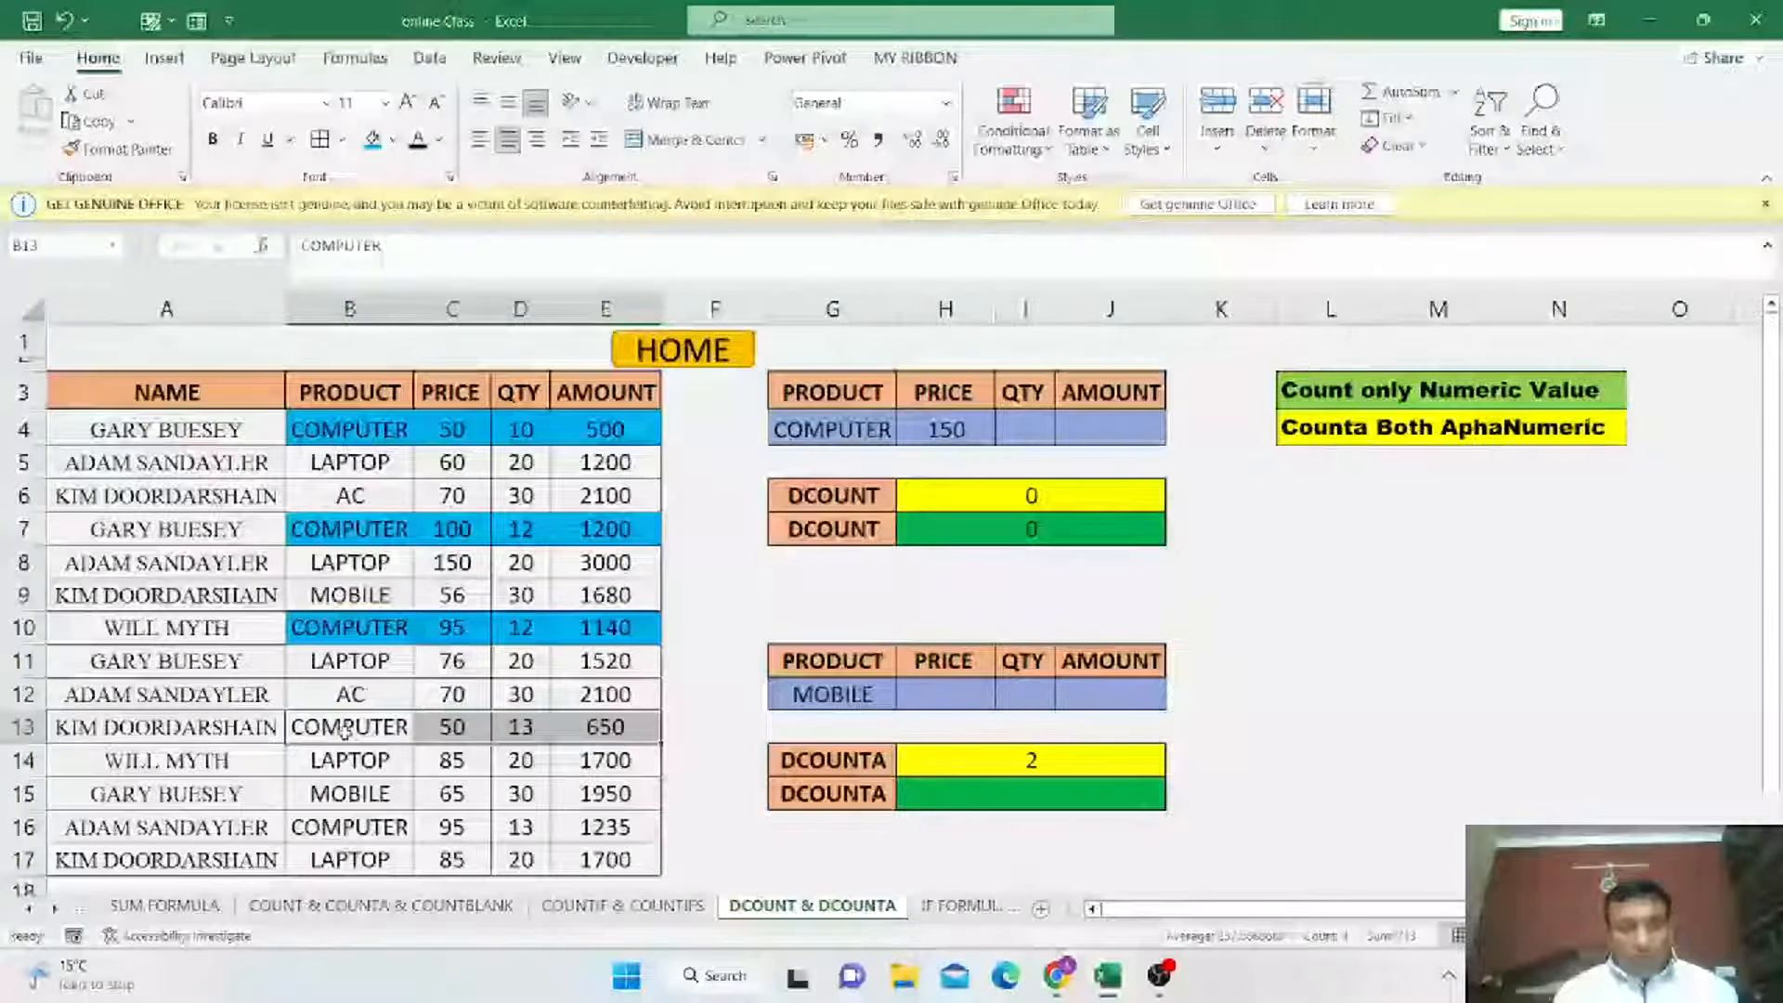
pyautogui.press('F4')
pyautogui.moveTo(344, 825); pyautogui.dragTo(624, 825)
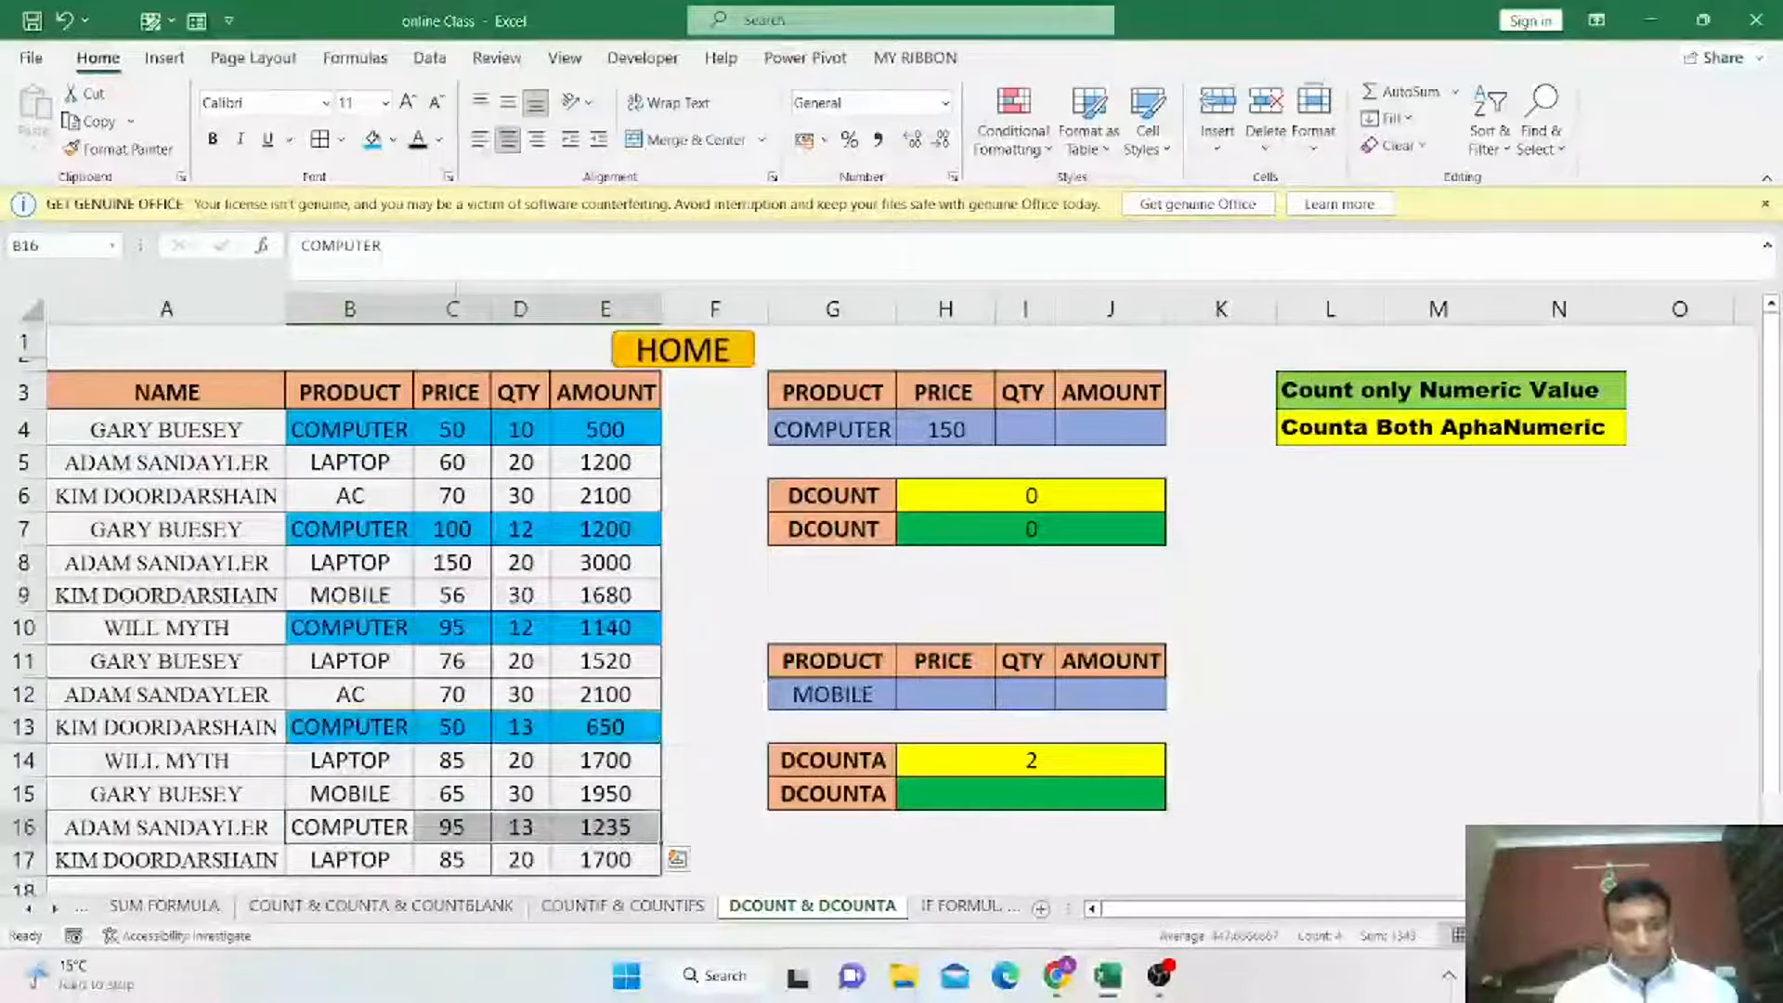
pyautogui.click(373, 141)
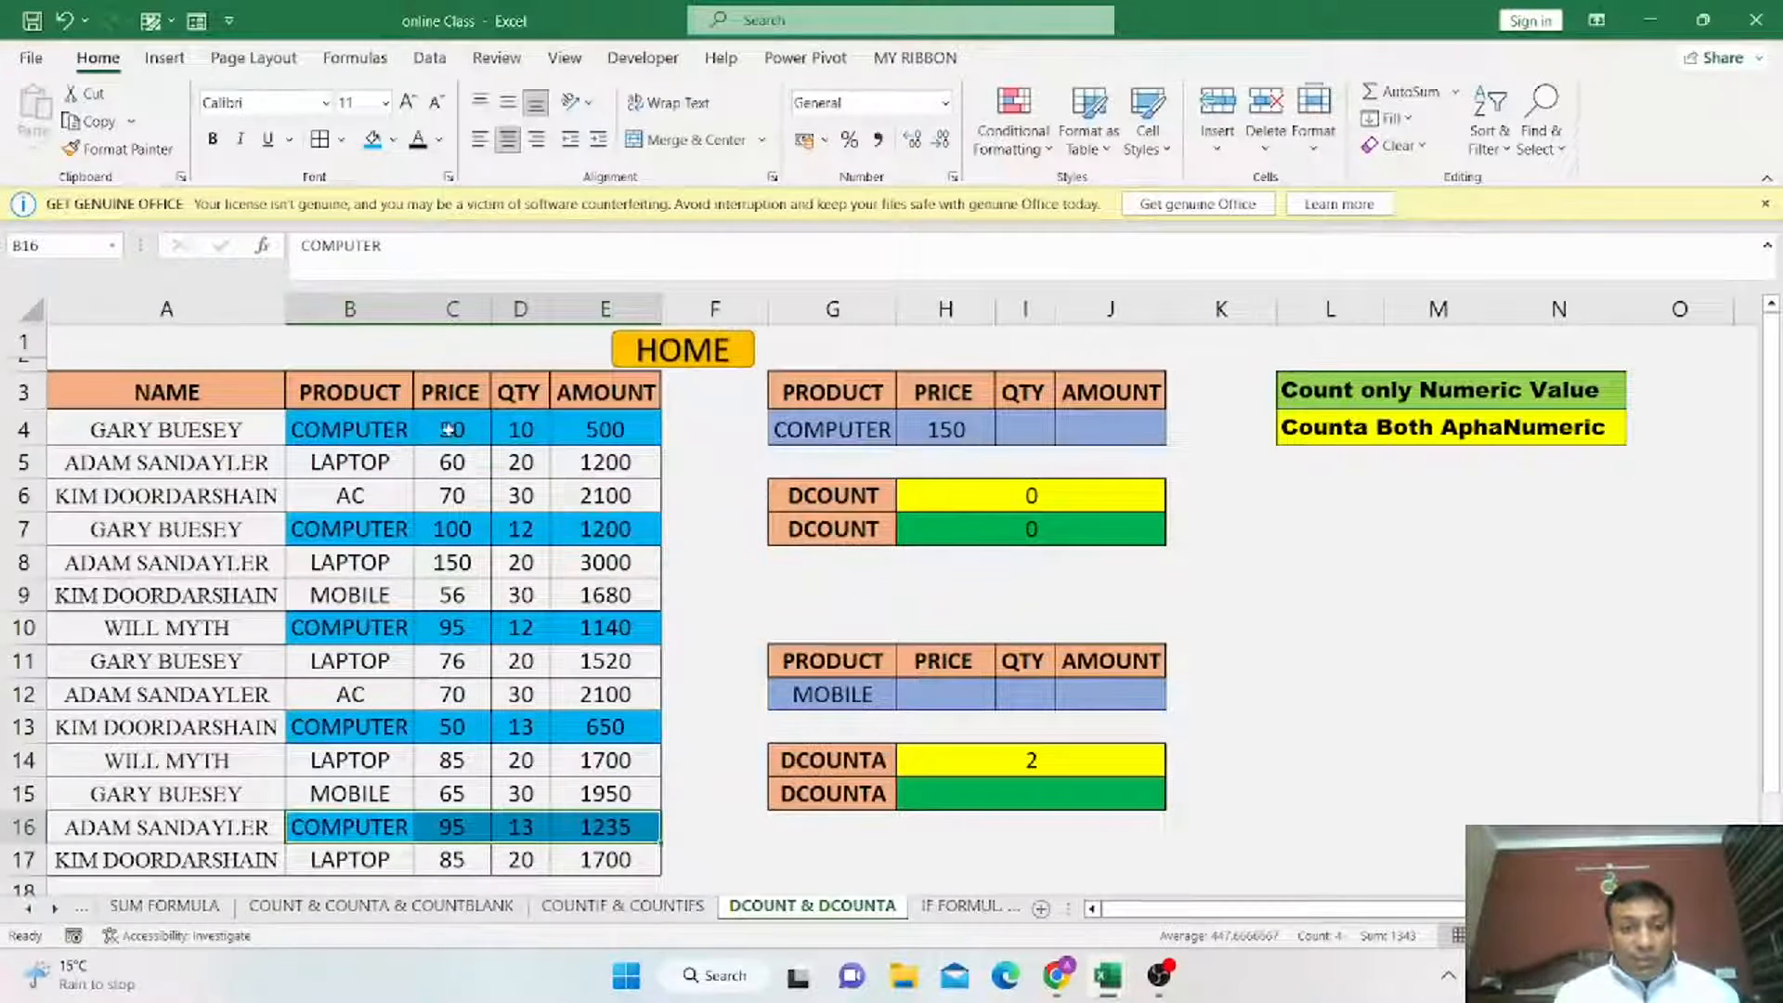
# Switch the G4 product criterion to LAPTOP.
pyautogui.click(871, 443)
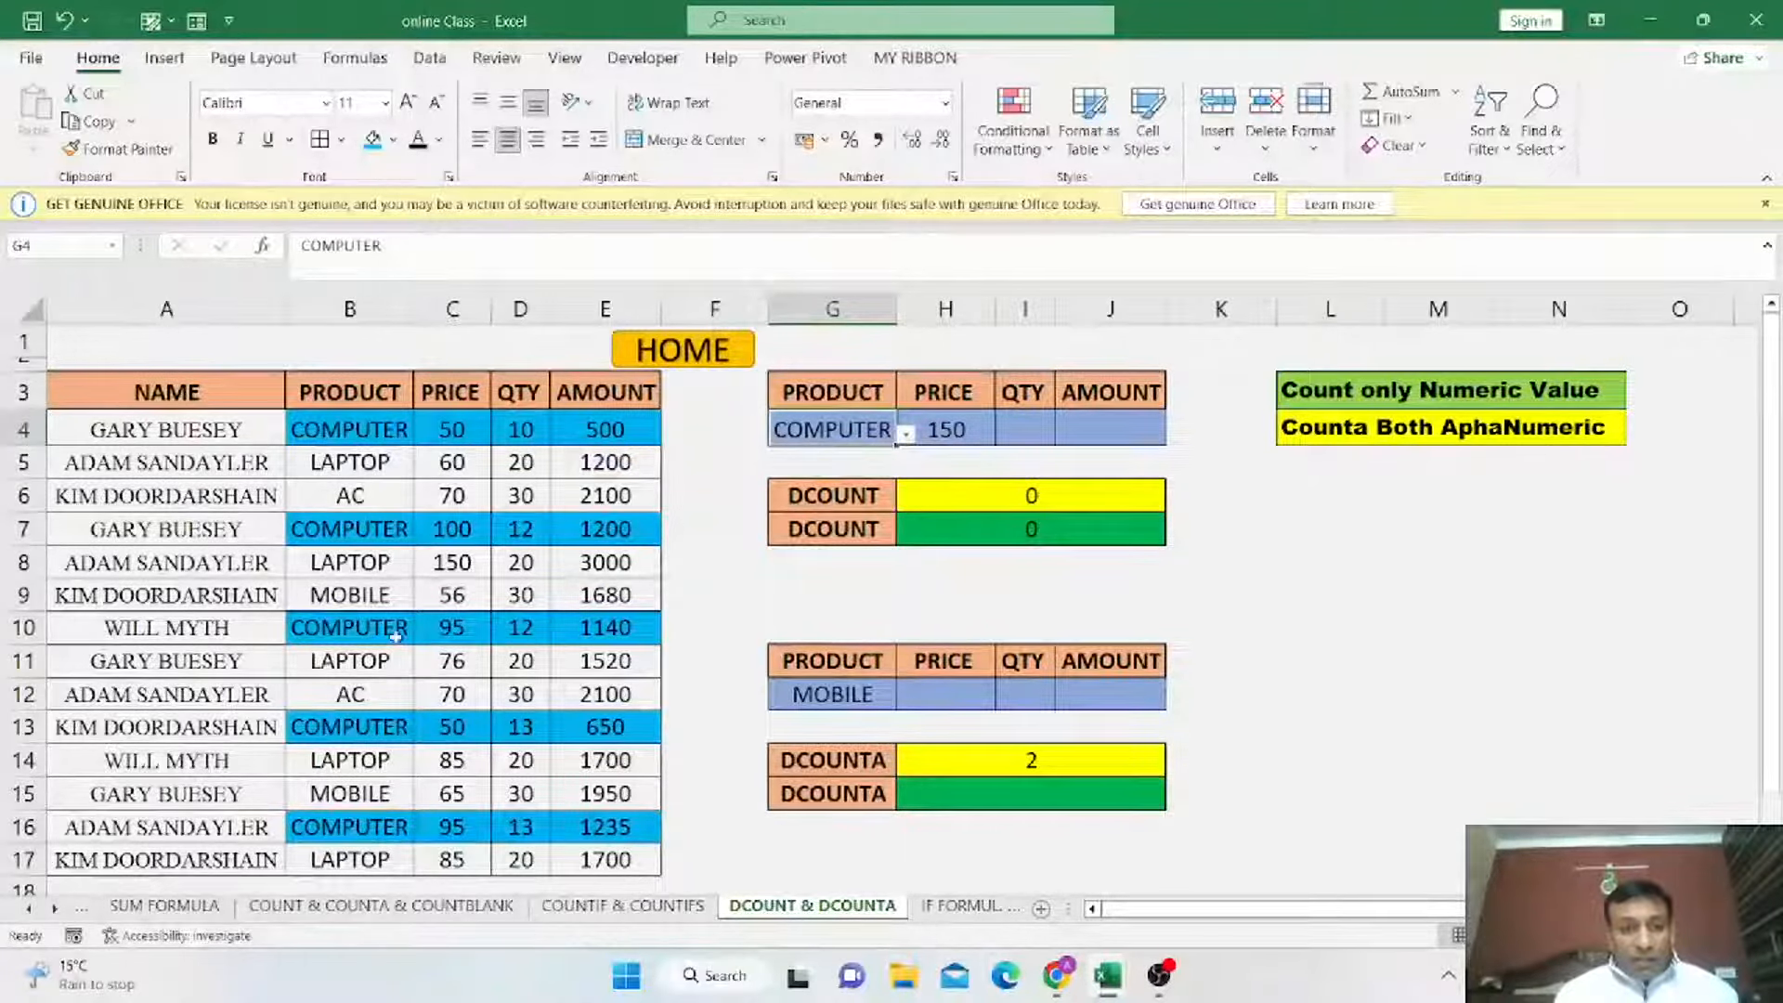
pyautogui.click(905, 437)
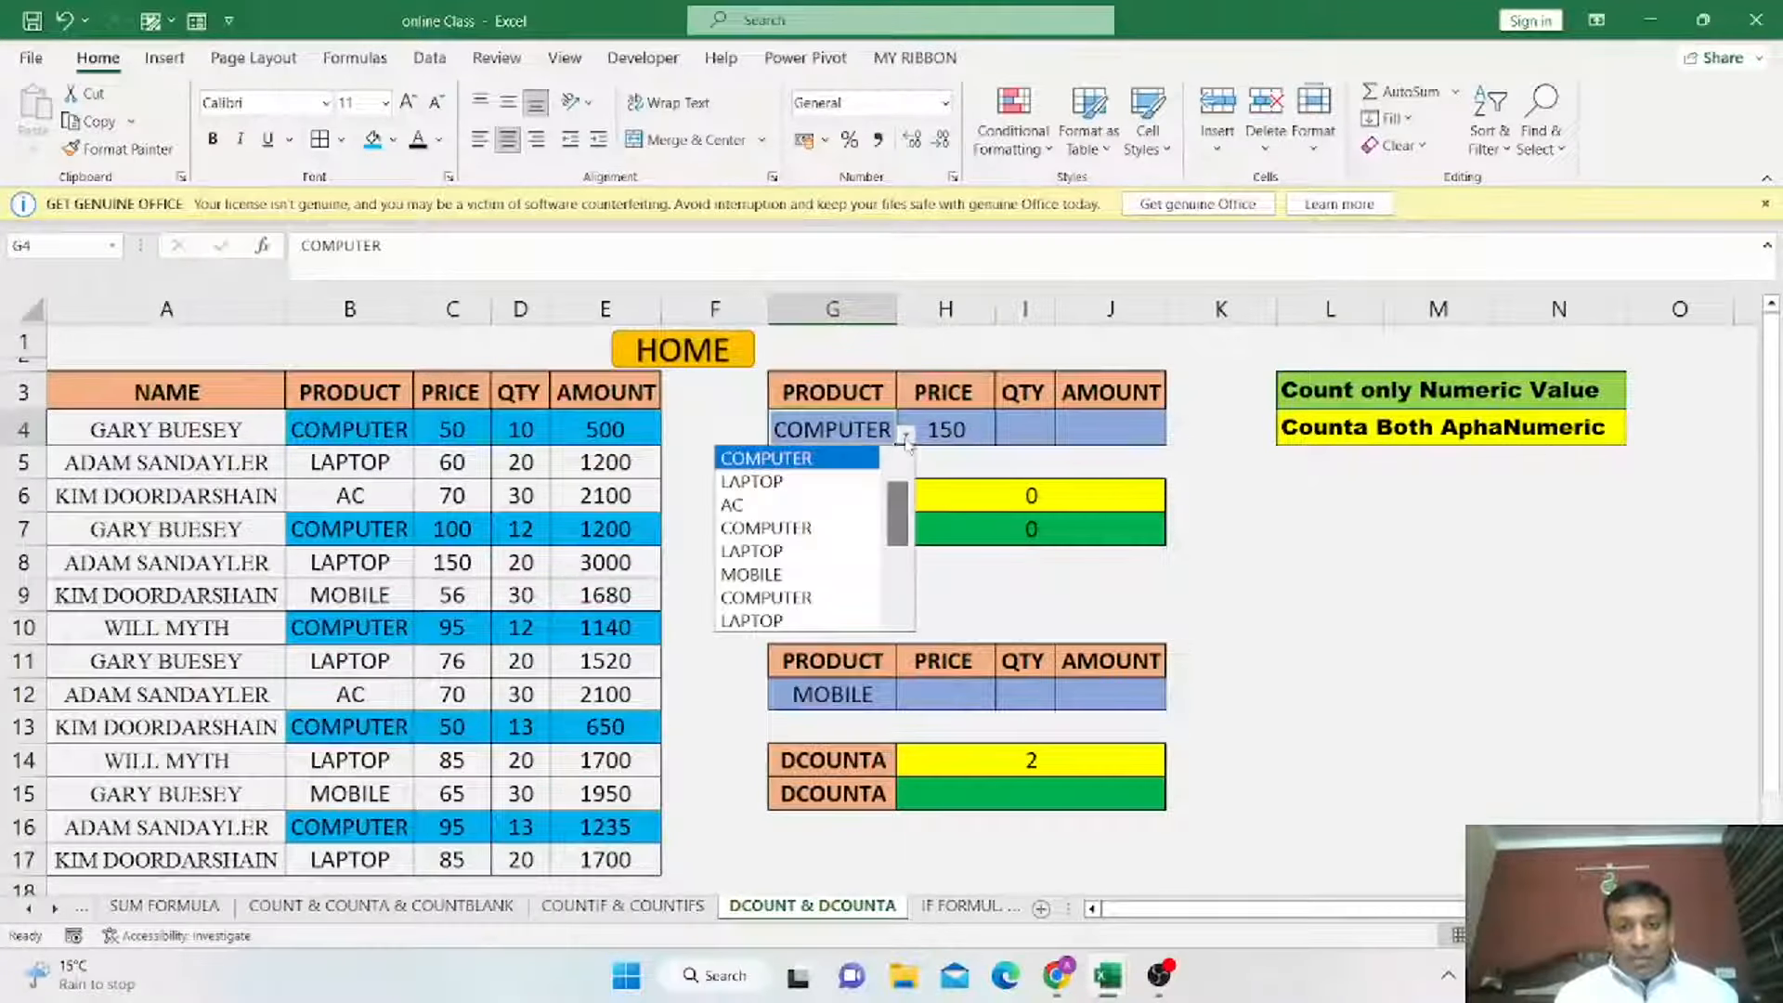
pyautogui.click(829, 483)
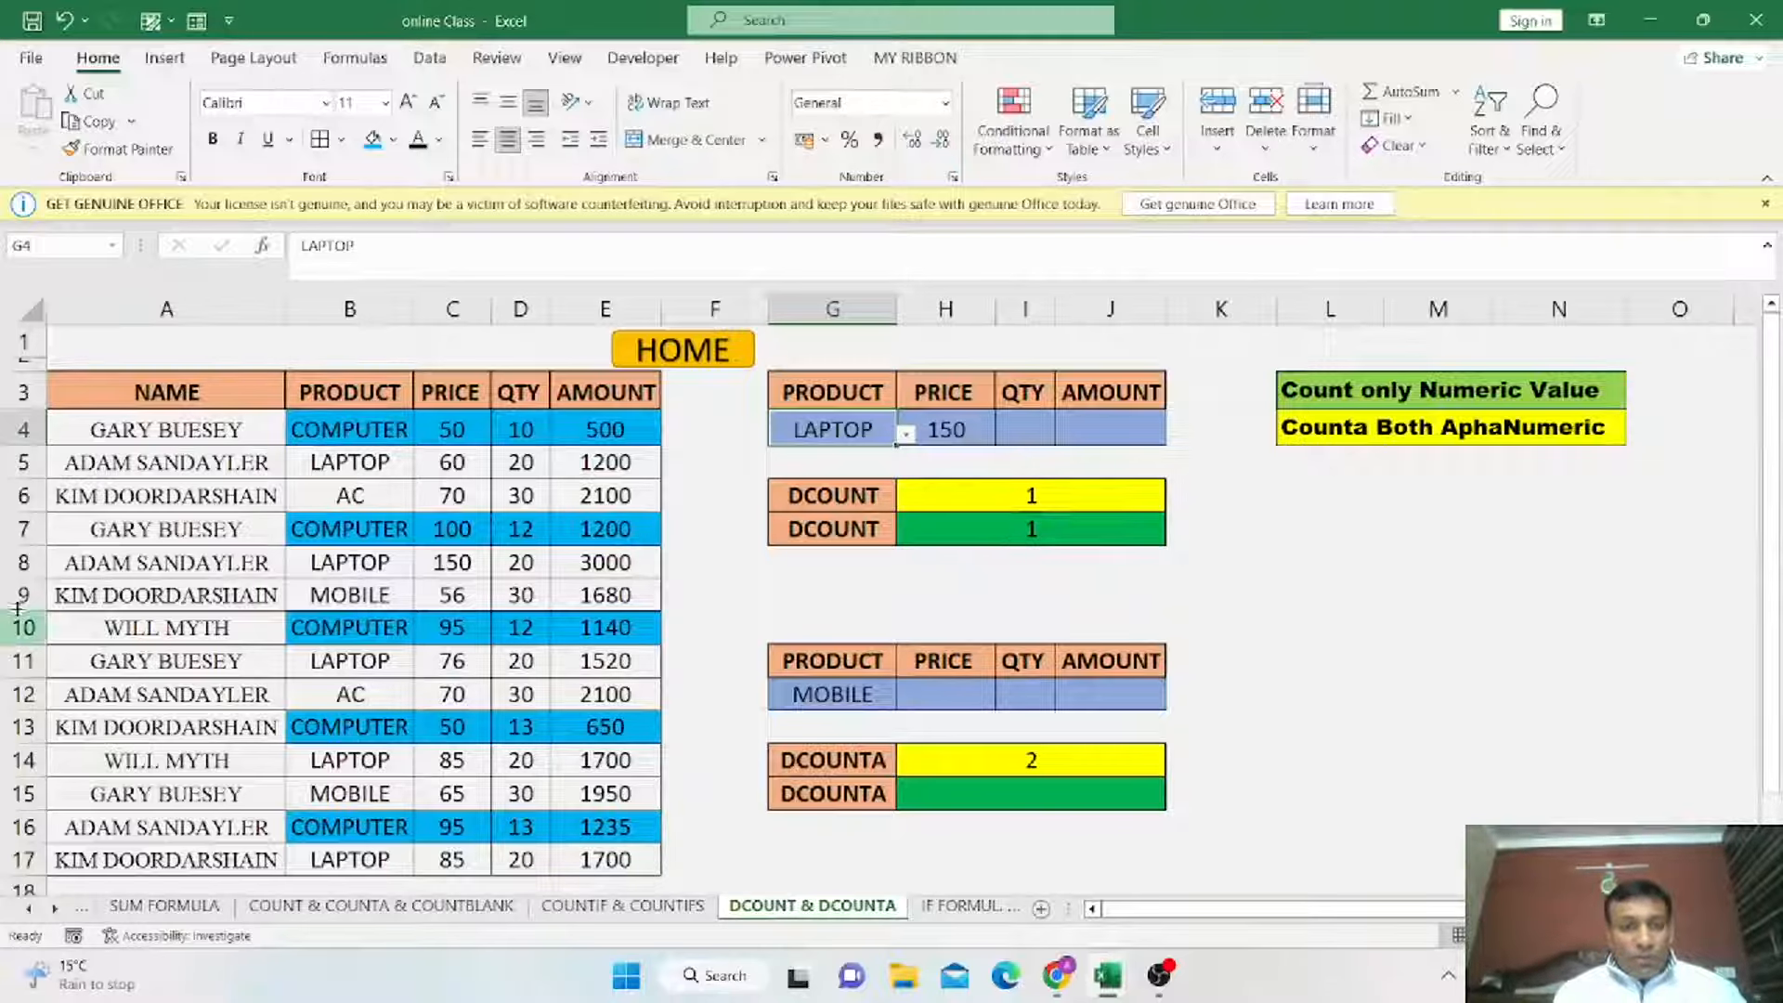
# Fill the LAPTOP record B8:E8 with yellow.
pyautogui.moveTo(319, 571); pyautogui.dragTo(609, 569)
pyautogui.click(393, 139)
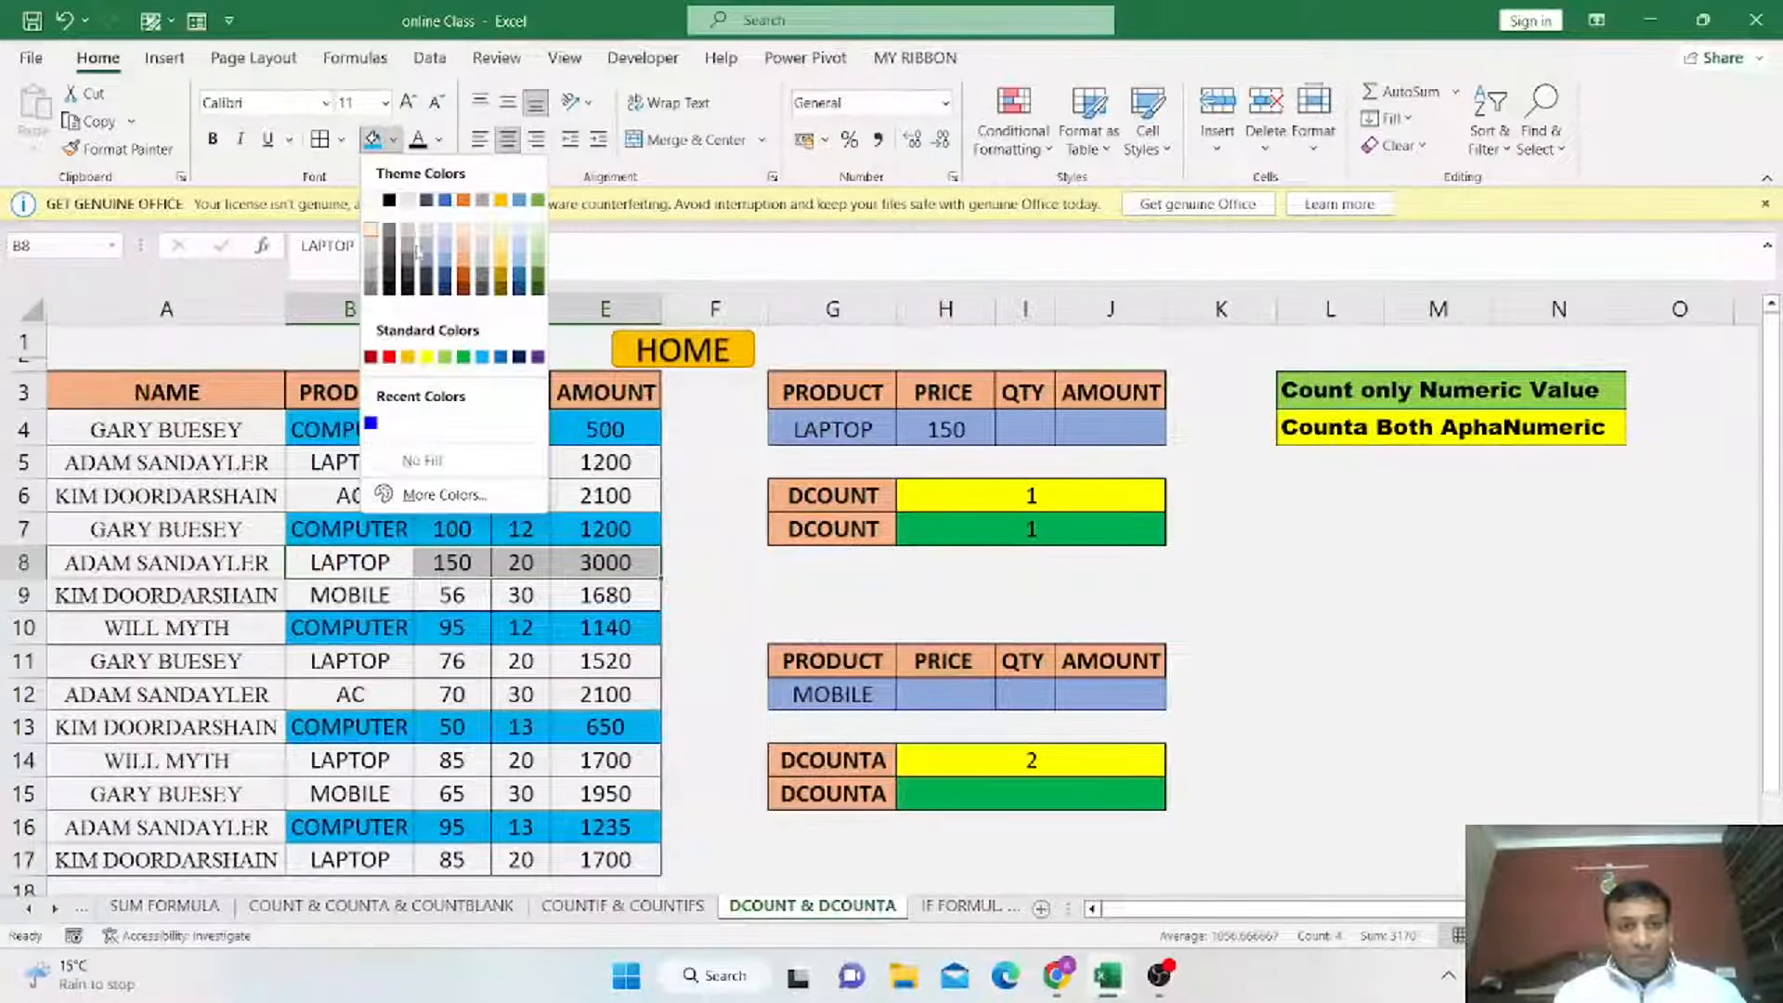
pyautogui.click(427, 357)
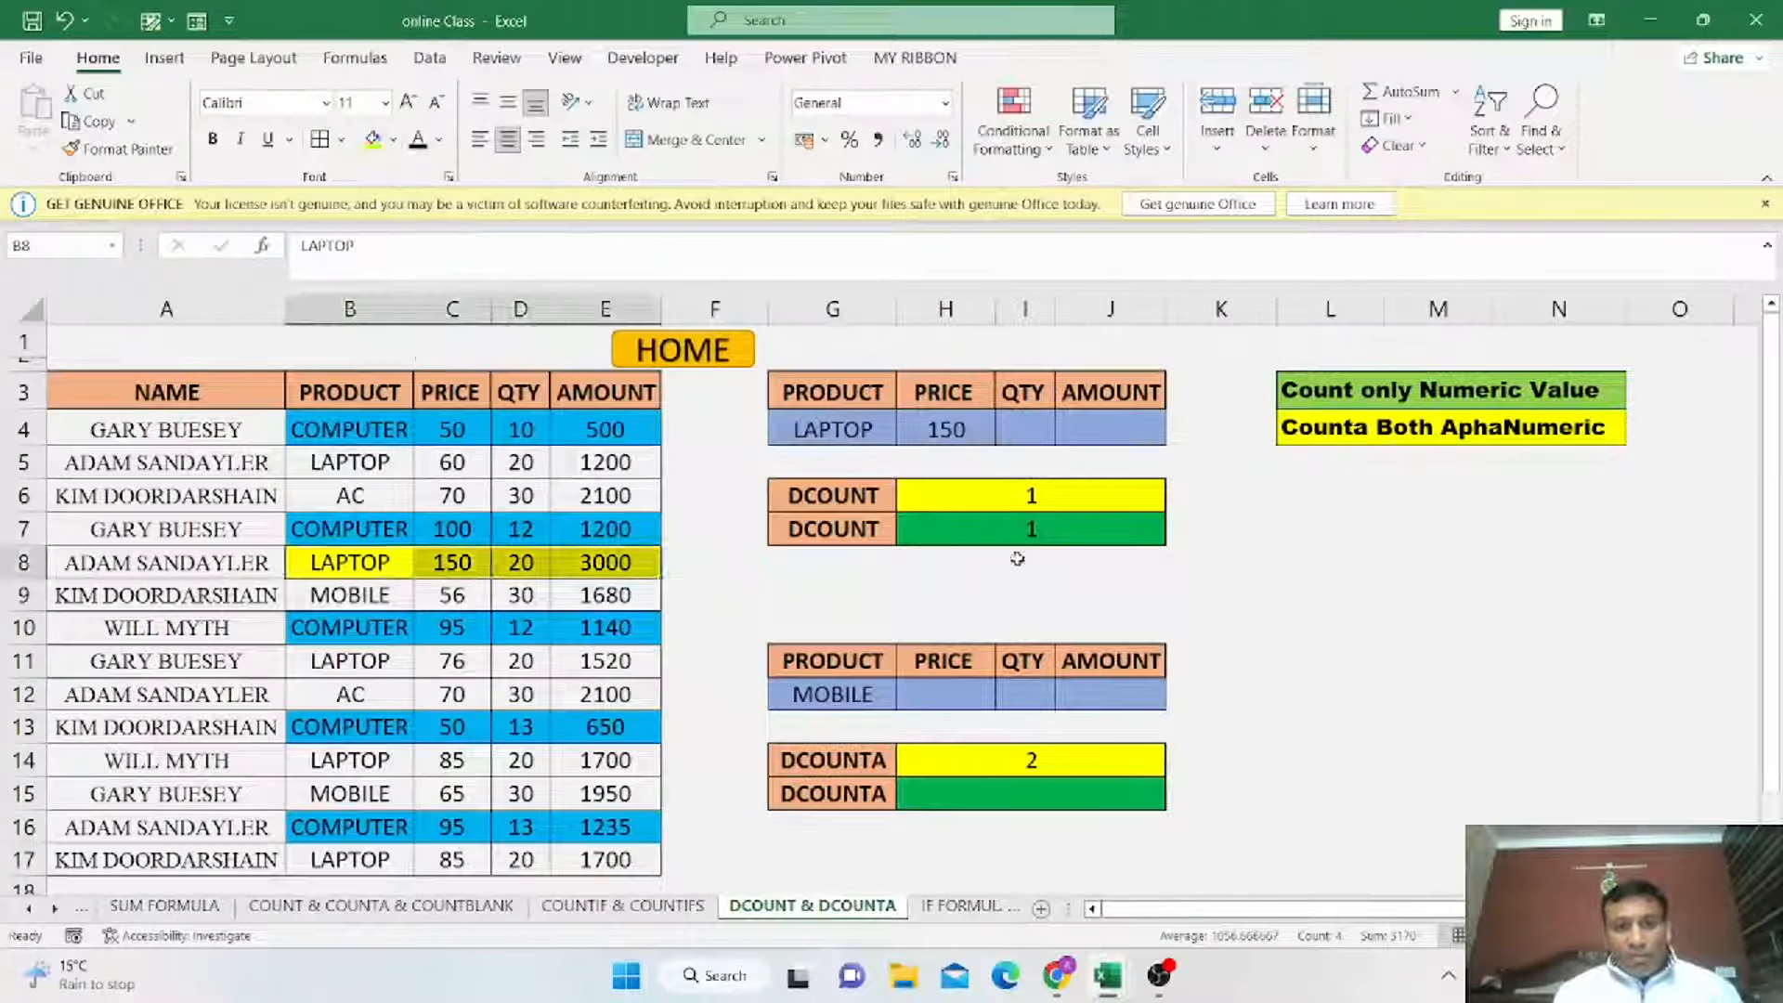
# Set the H4 price criterion to 56 from its dropdown list.
pyautogui.click(952, 429)
pyautogui.click(1003, 436)
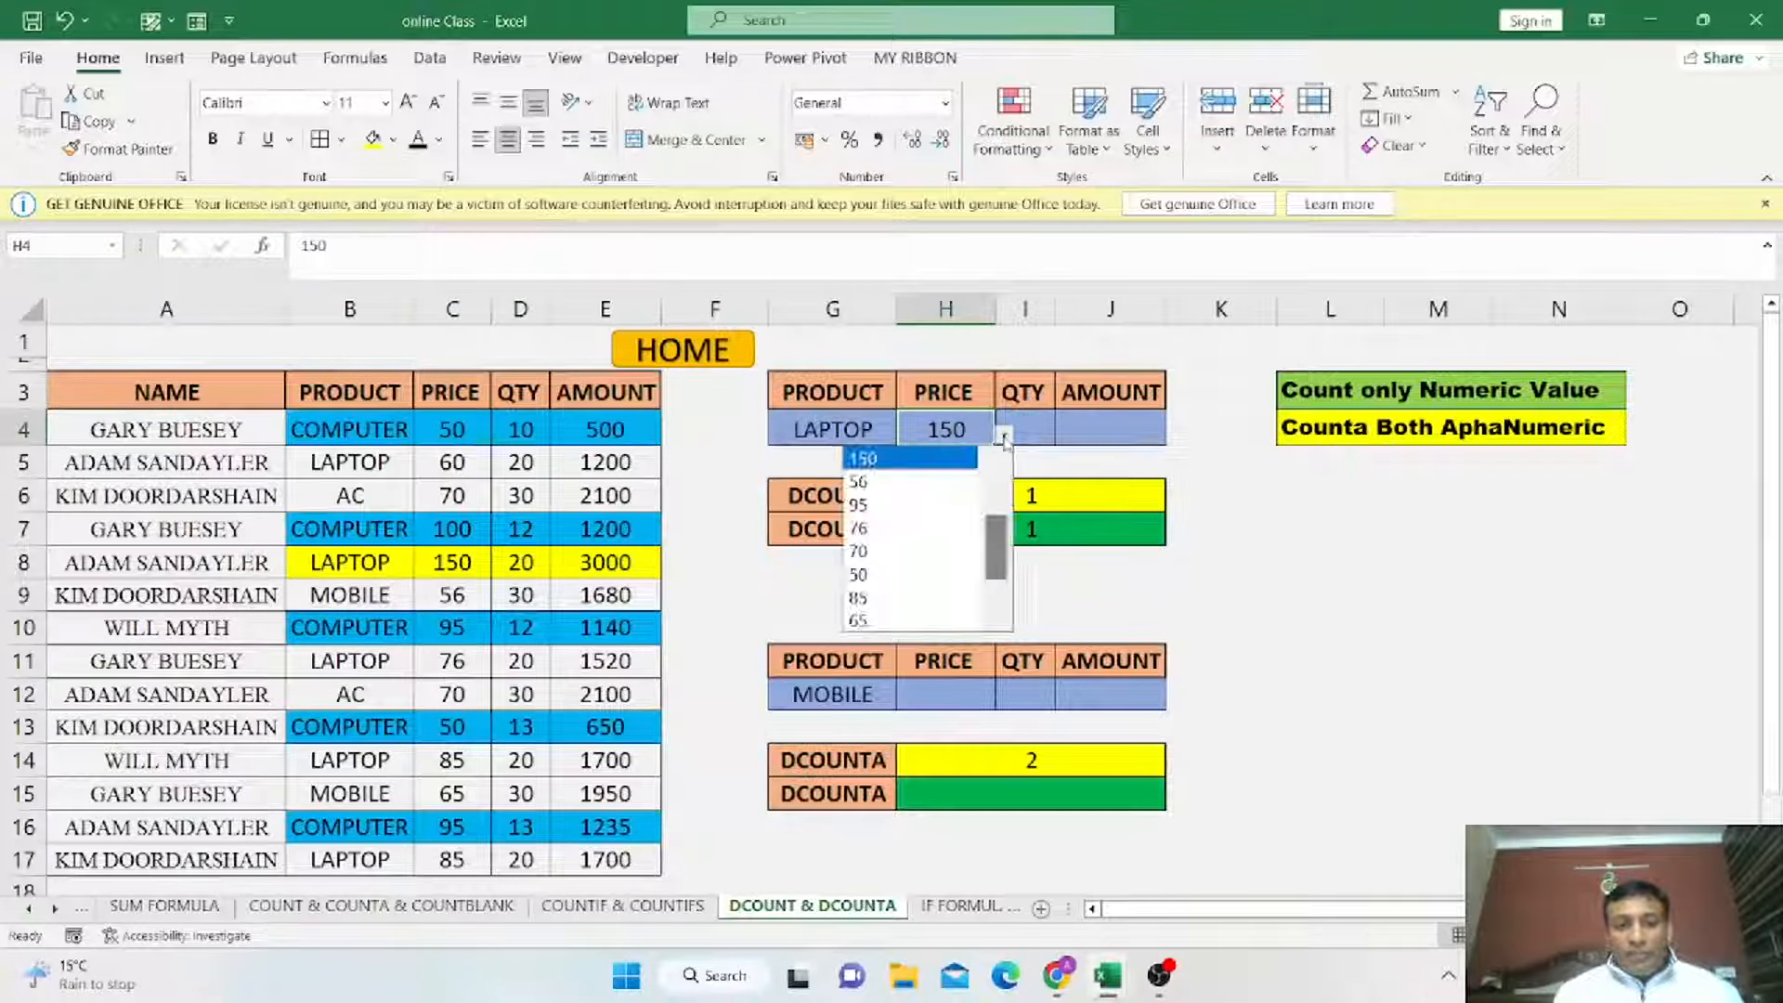
pyautogui.click(940, 482)
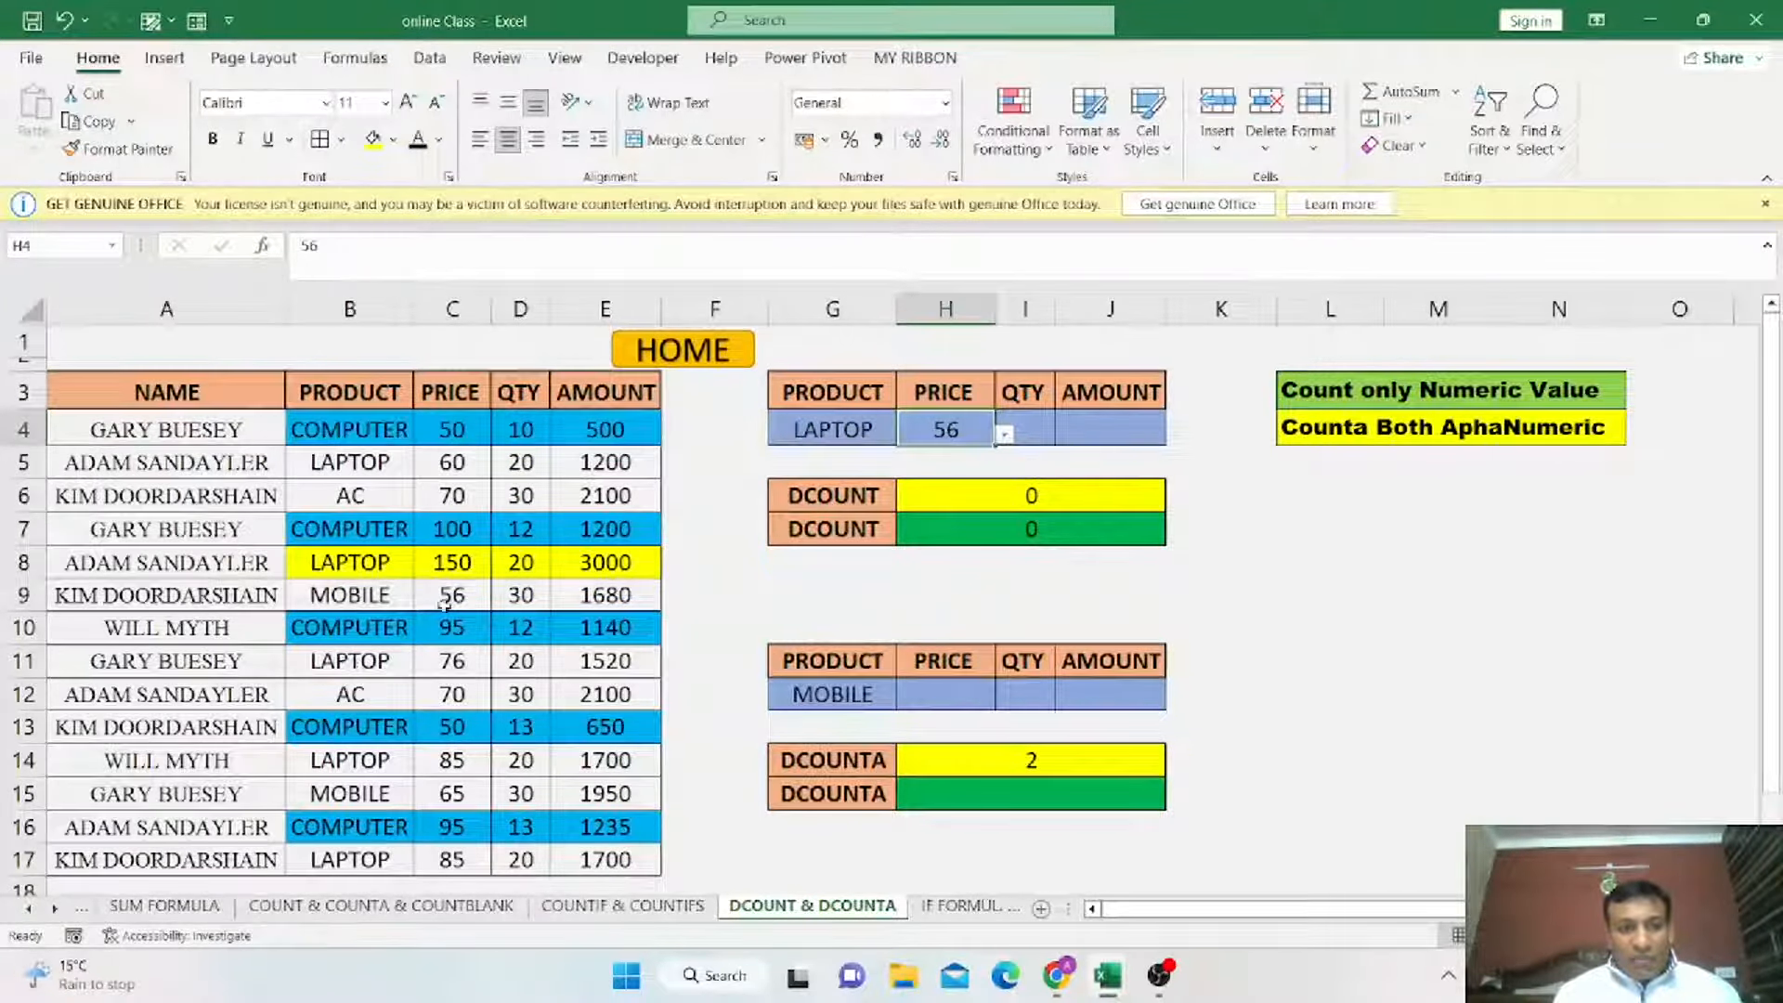
# Set the G4 product criterion to MOBILE.
pyautogui.click(832, 429)
pyautogui.click(906, 434)
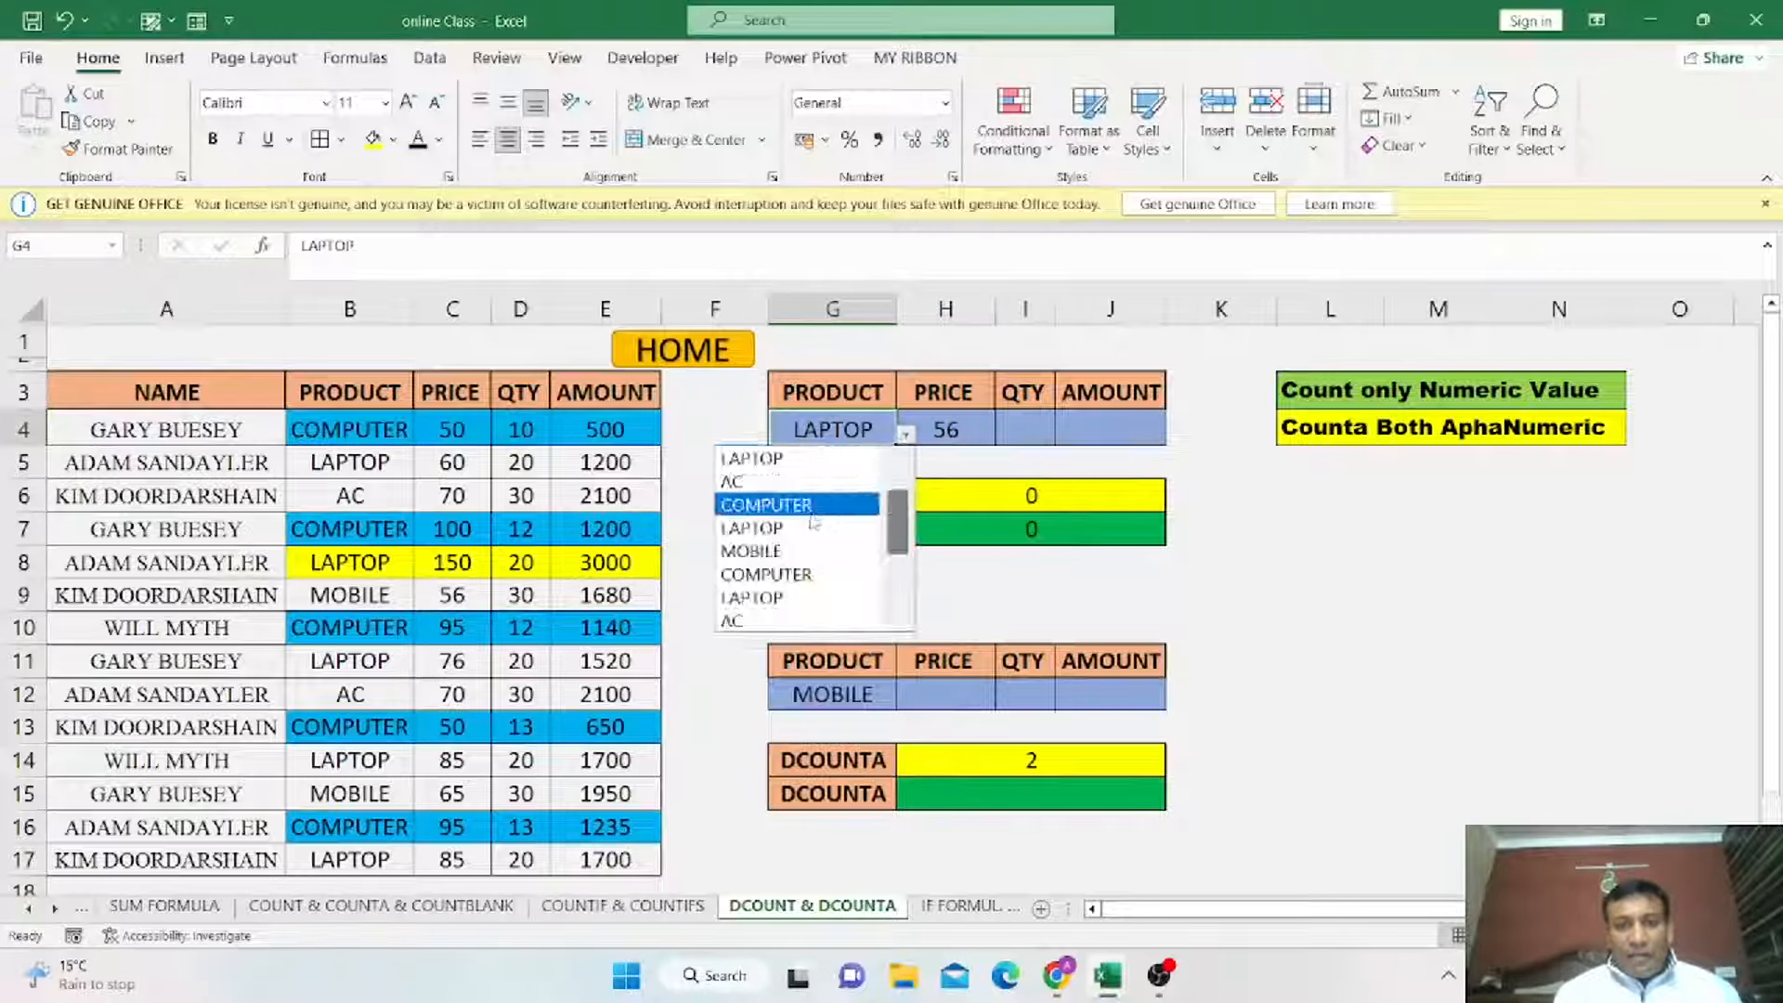
pyautogui.click(771, 551)
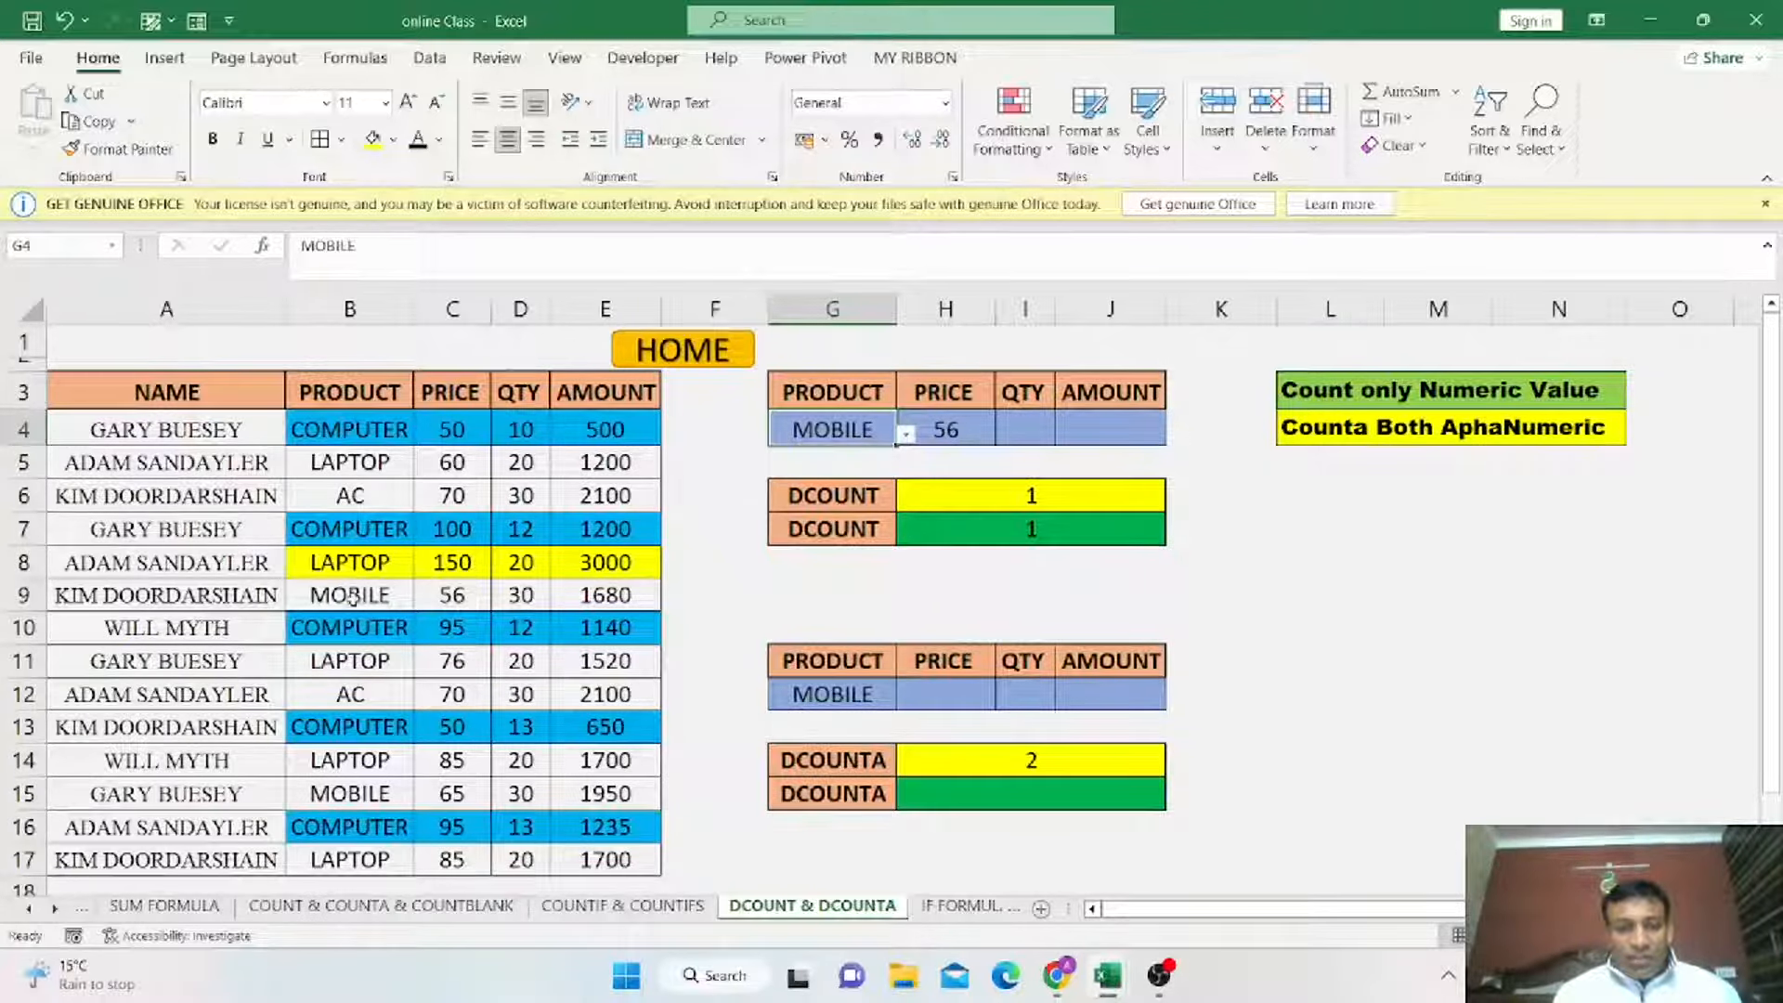
# Fill the MOBILE record B9:E9 with an orange shade.
pyautogui.moveTo(351, 597); pyautogui.dragTo(613, 599)
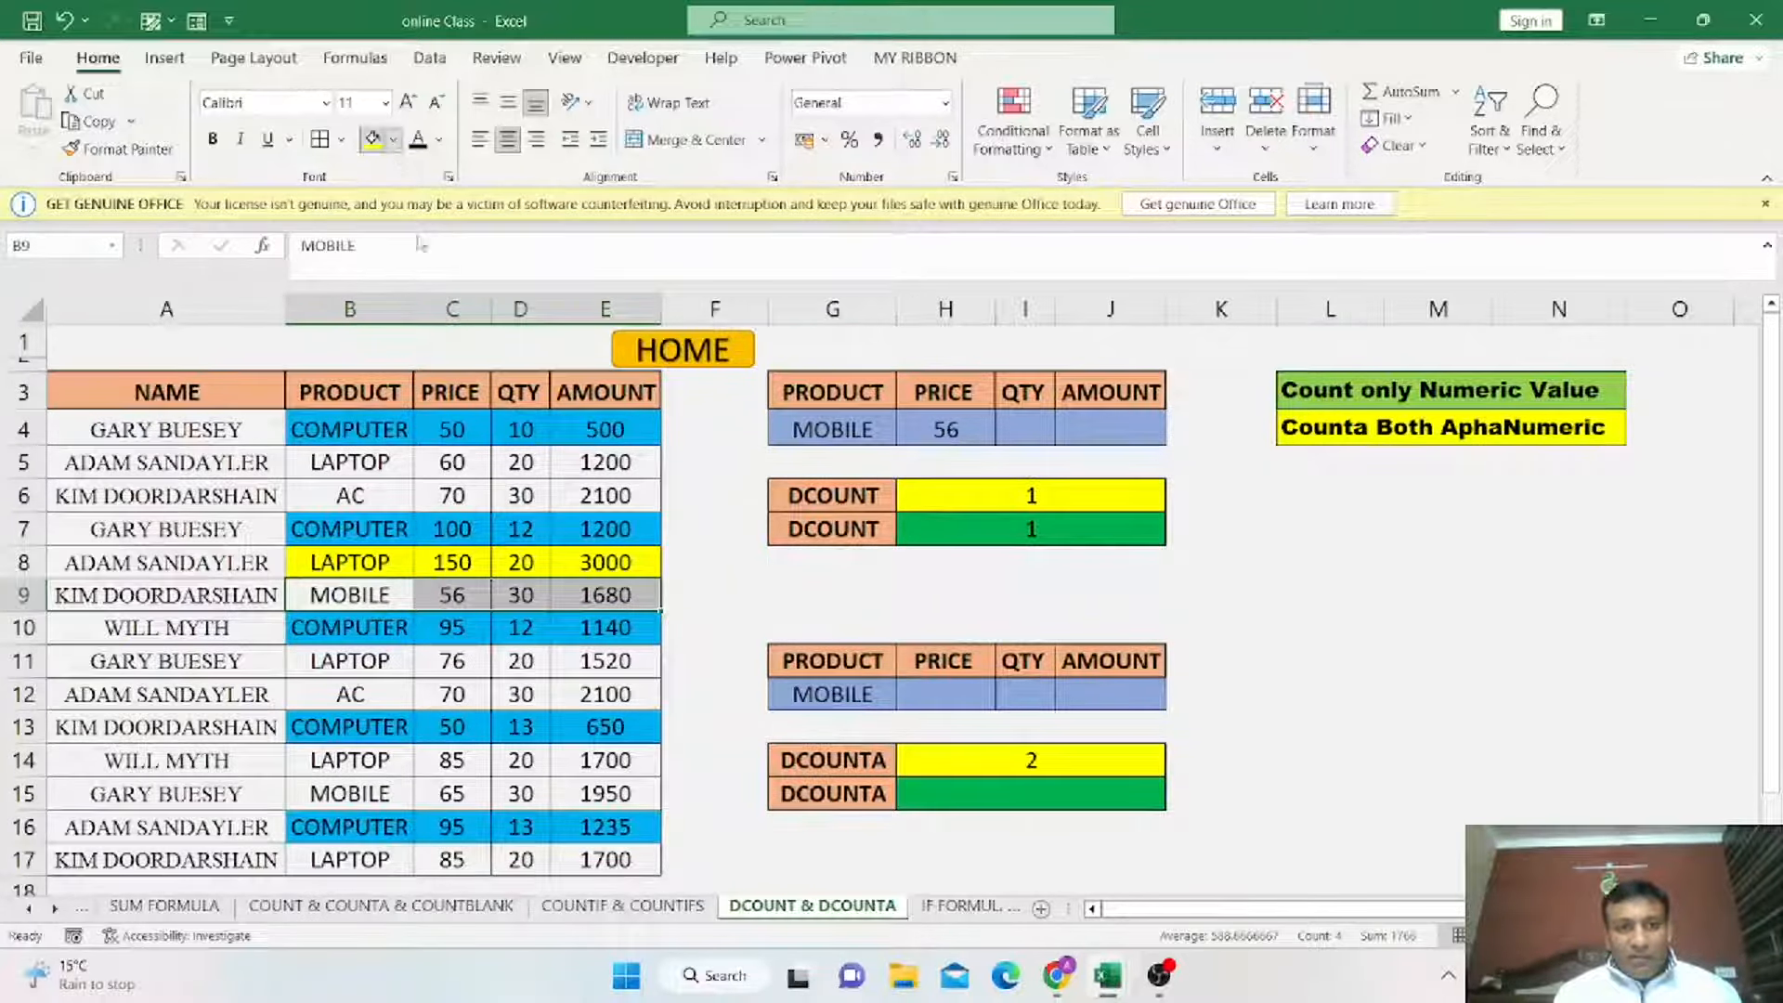
pyautogui.click(394, 139)
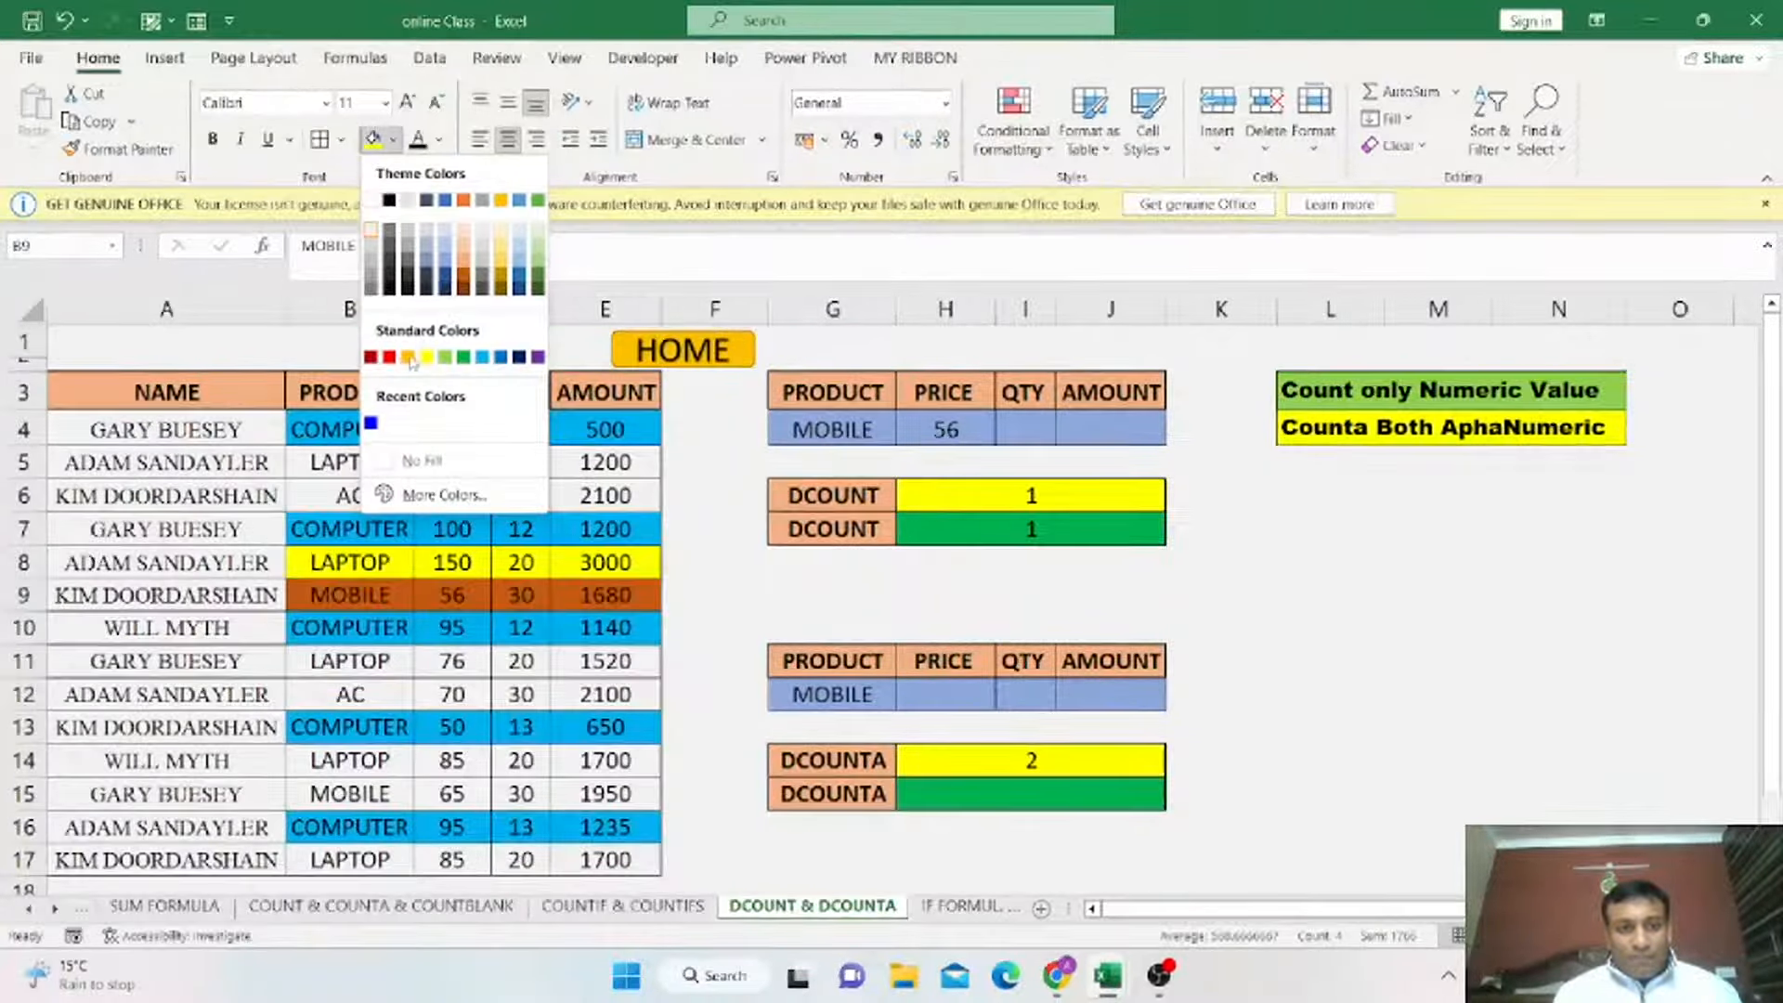
pyautogui.click(463, 277)
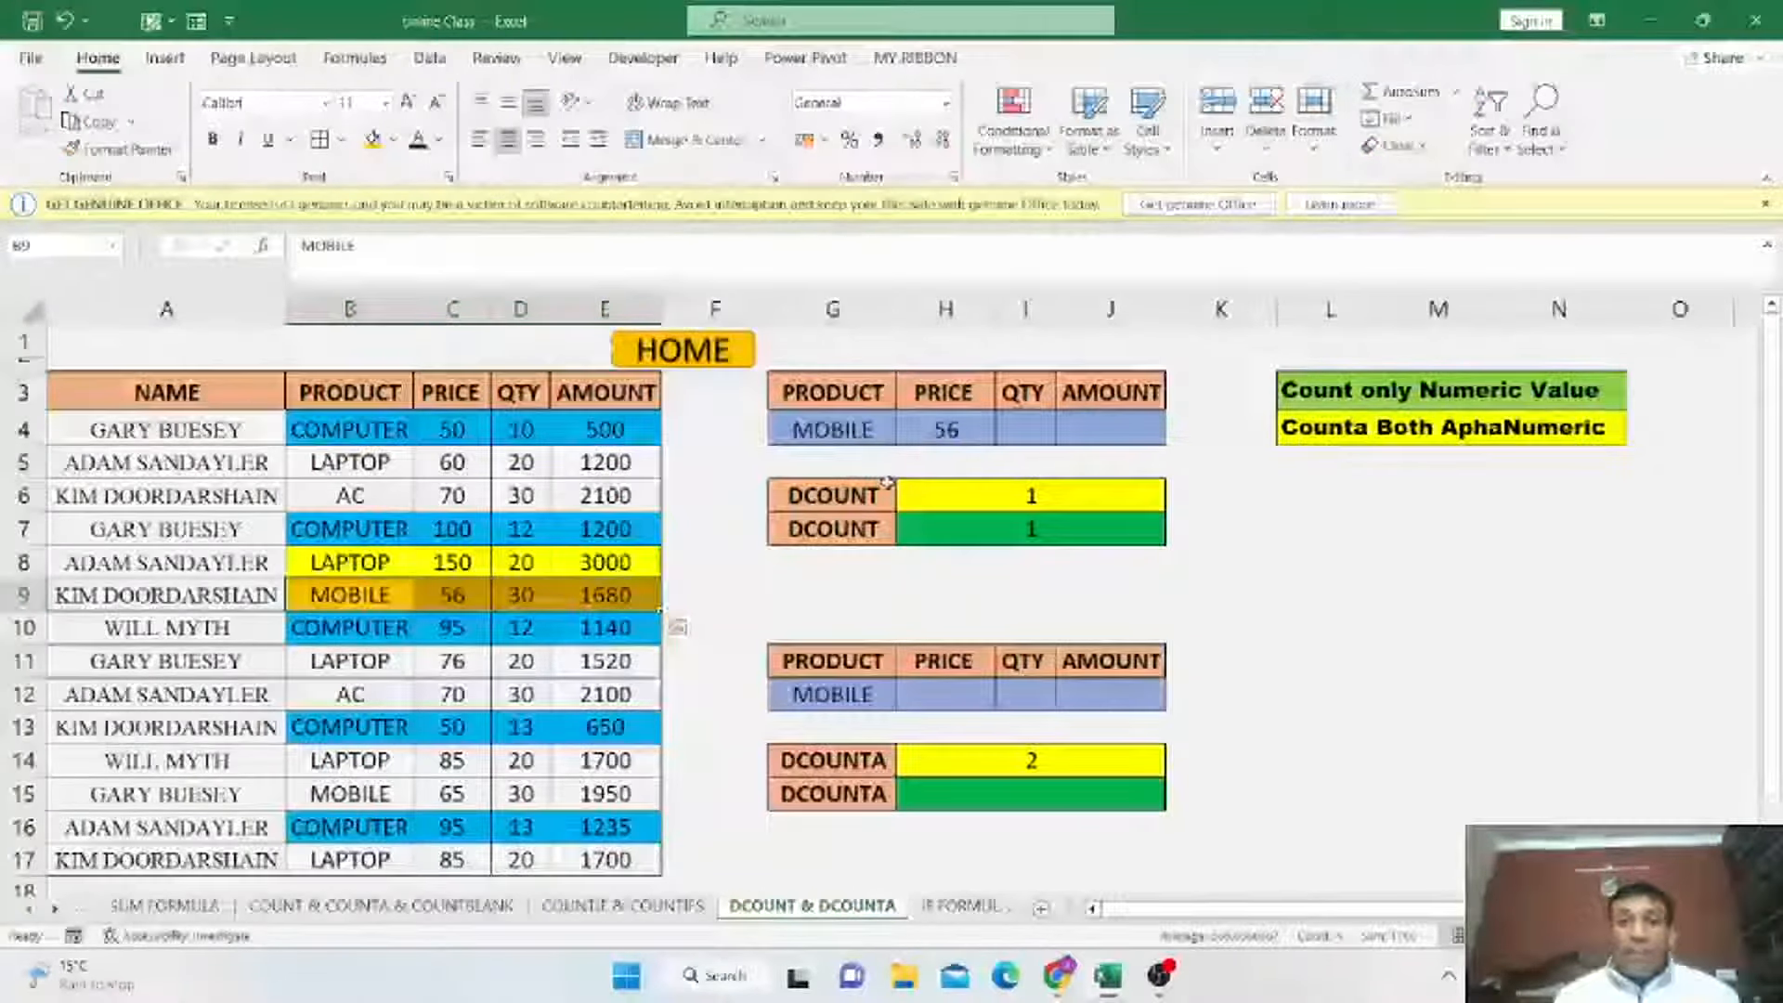
# Set the H4 price criterion to 70 from its dropdown list.
pyautogui.click(841, 430)
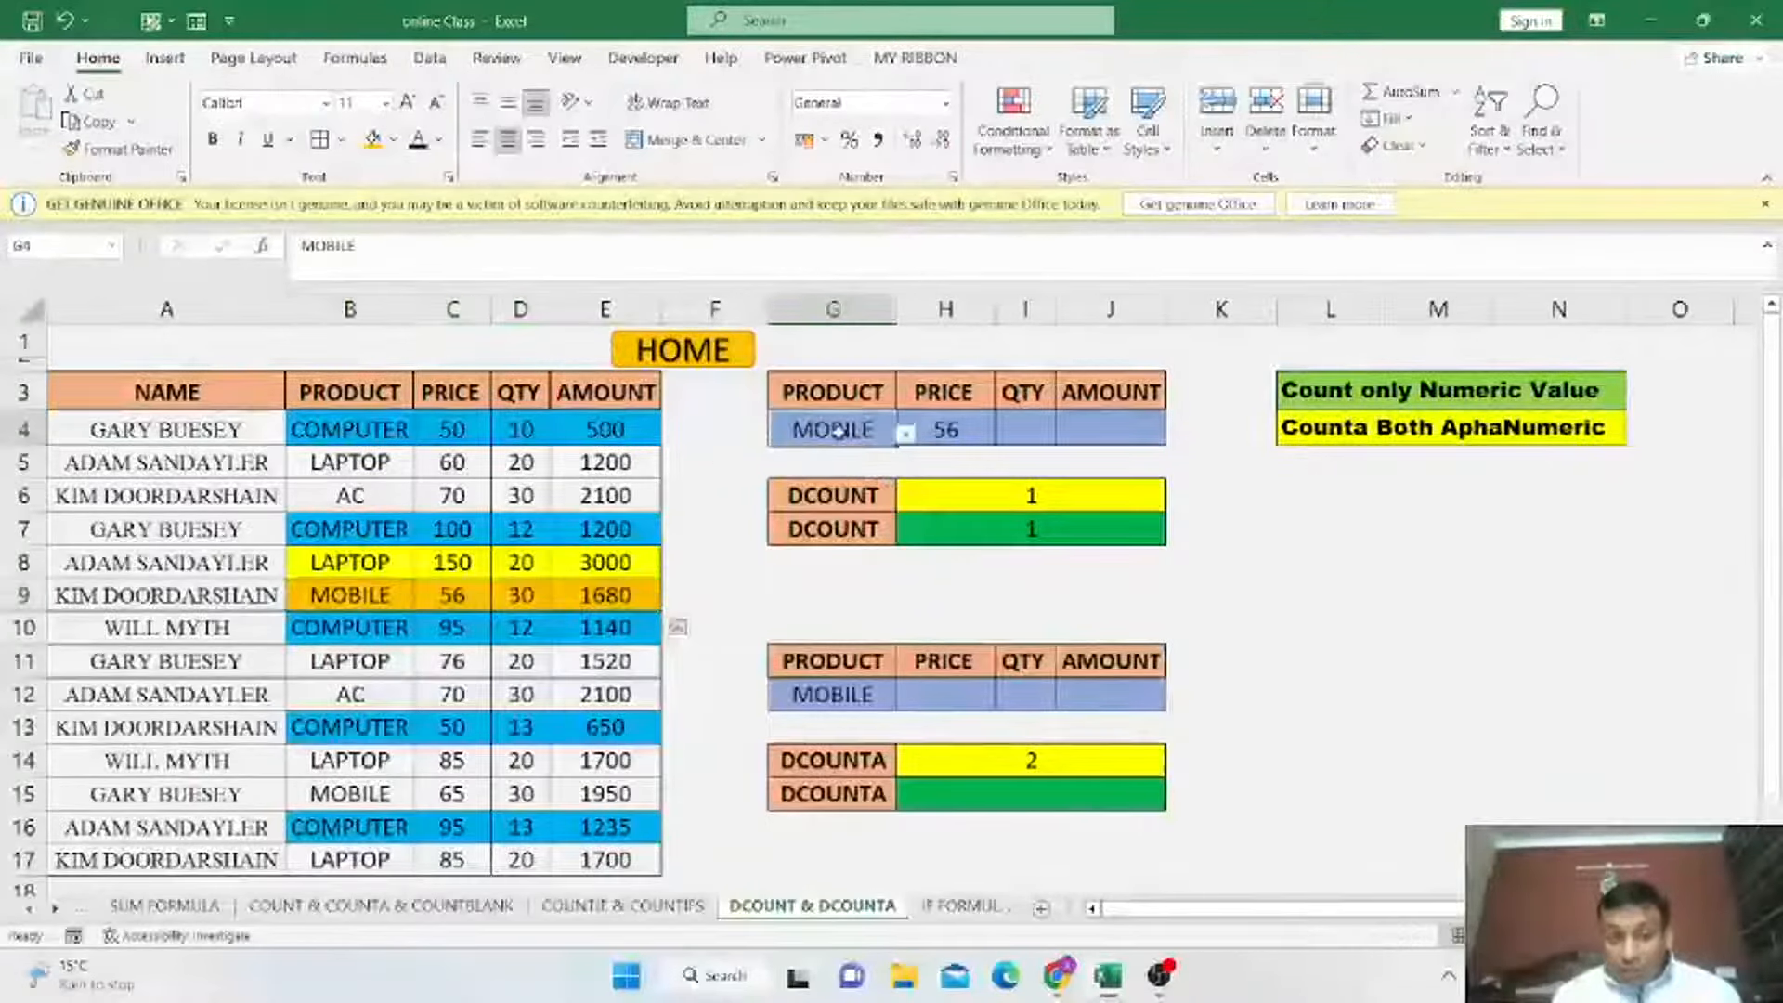
pyautogui.click(905, 434)
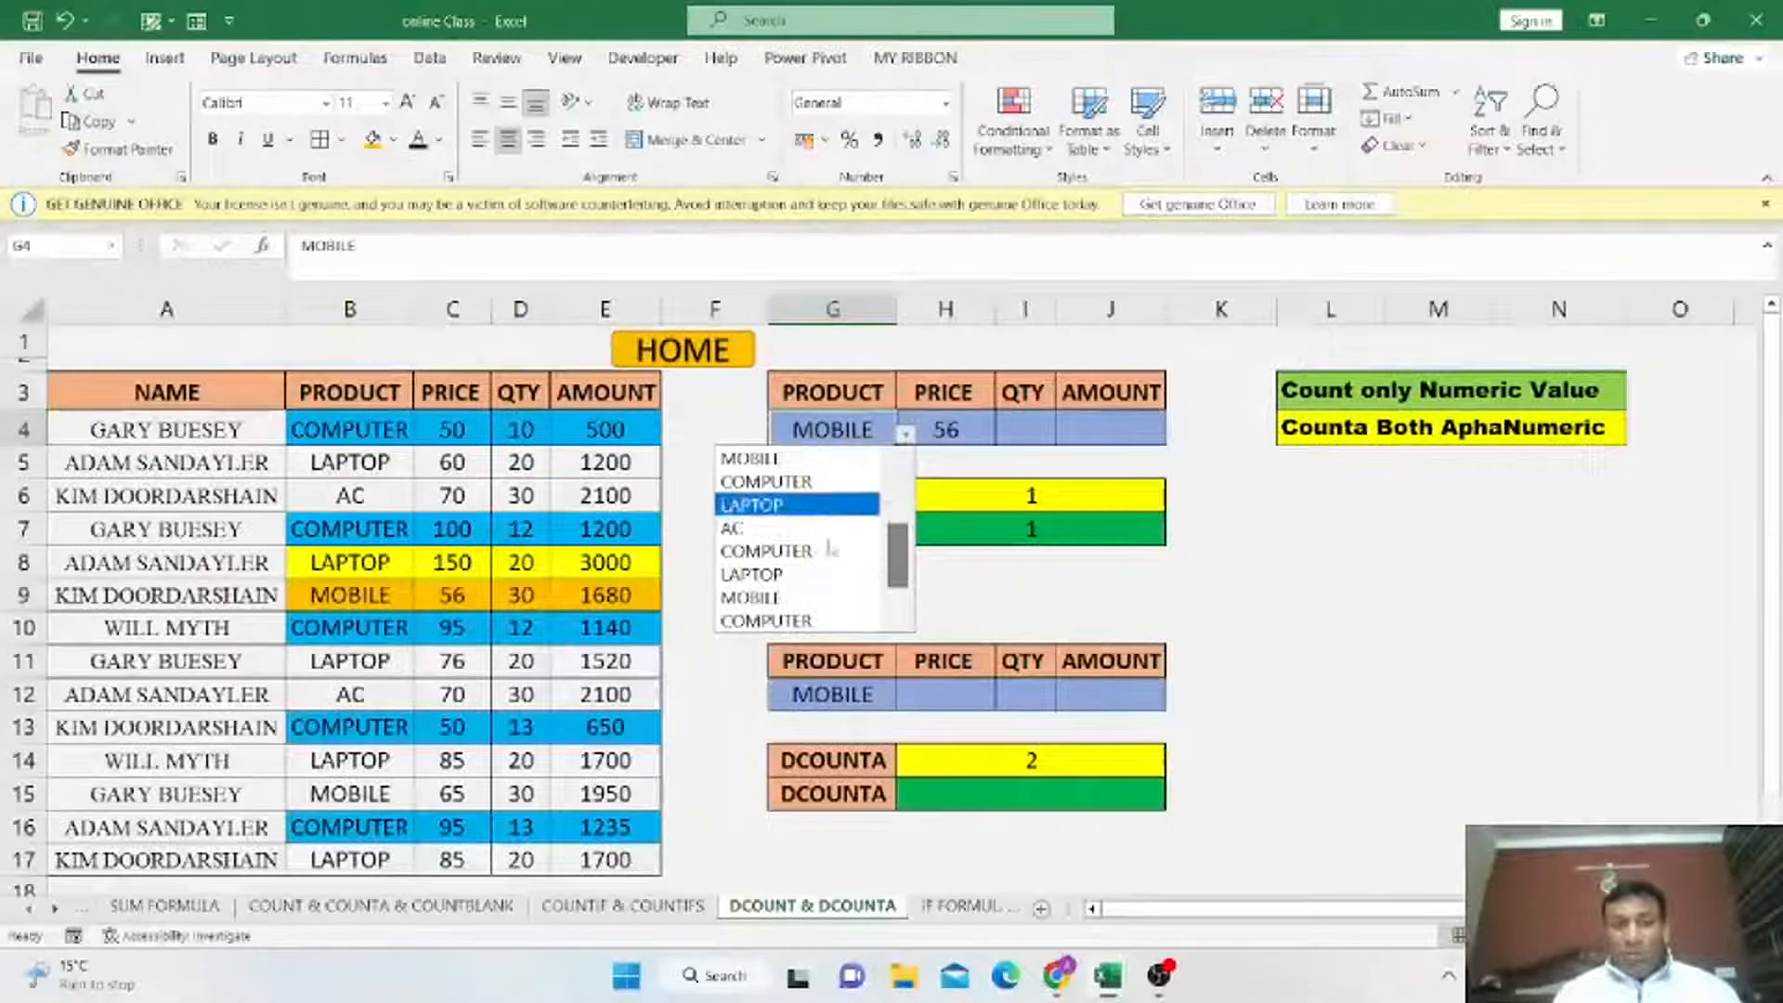
pyautogui.click(959, 437)
pyautogui.click(963, 435)
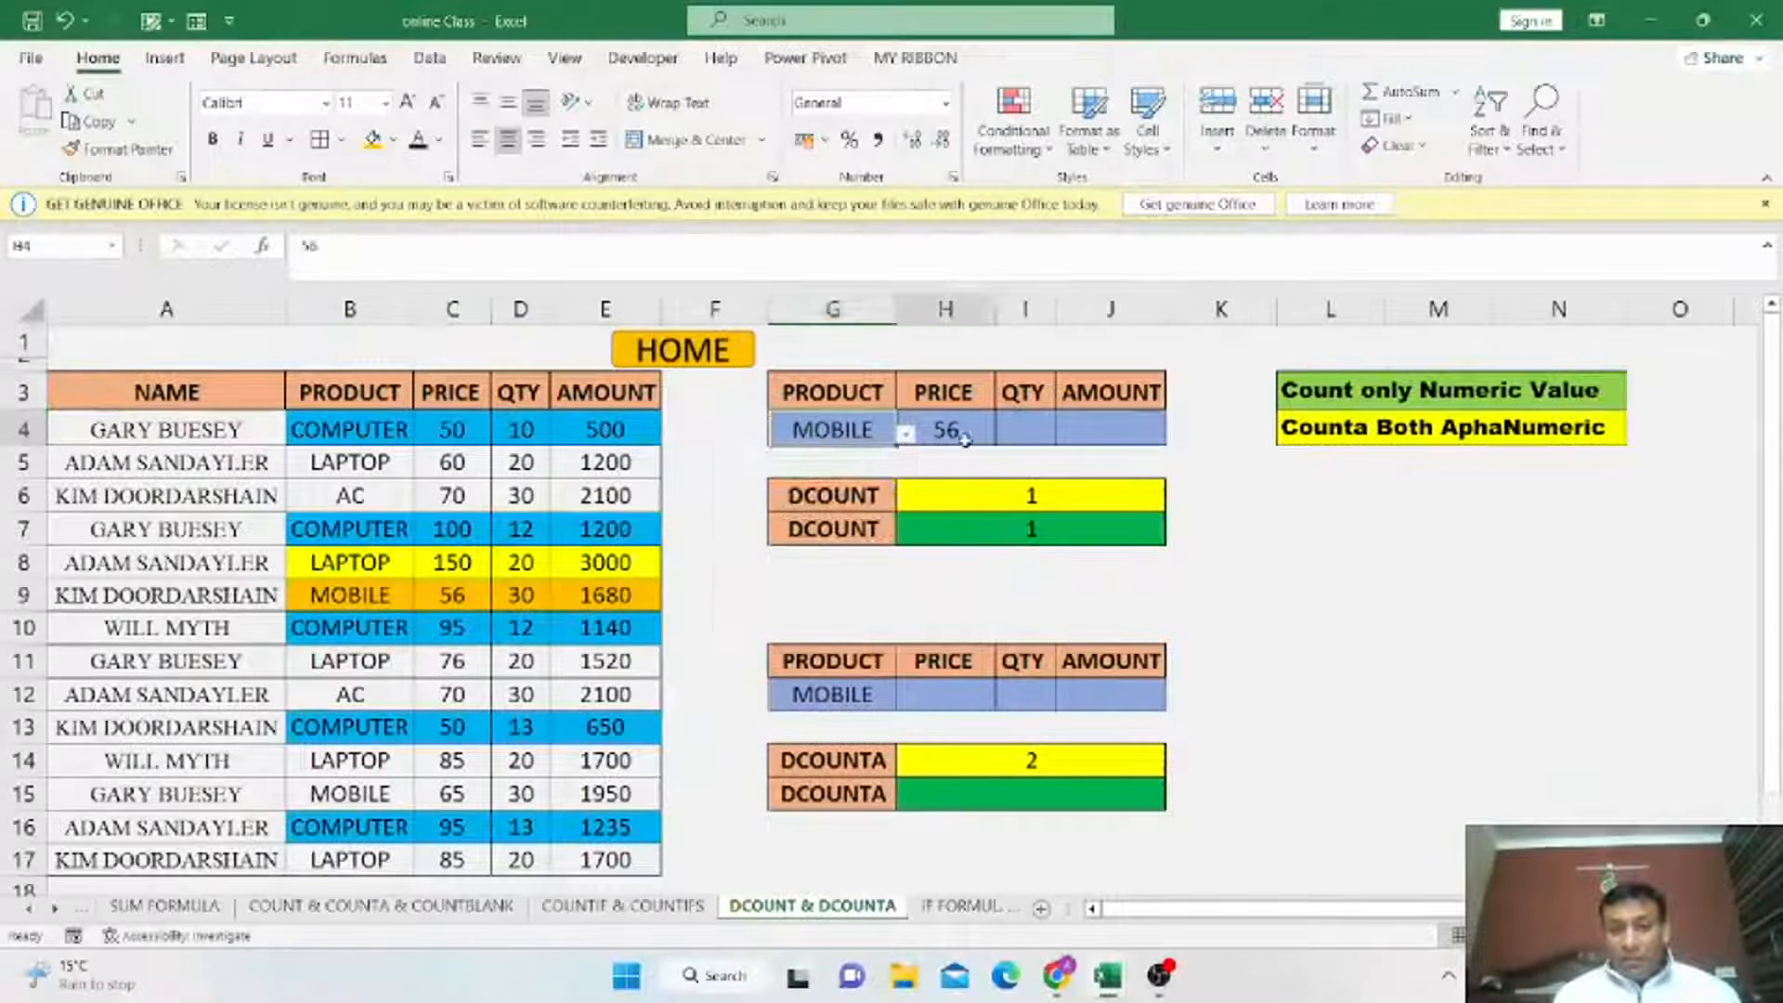
pyautogui.click(1004, 434)
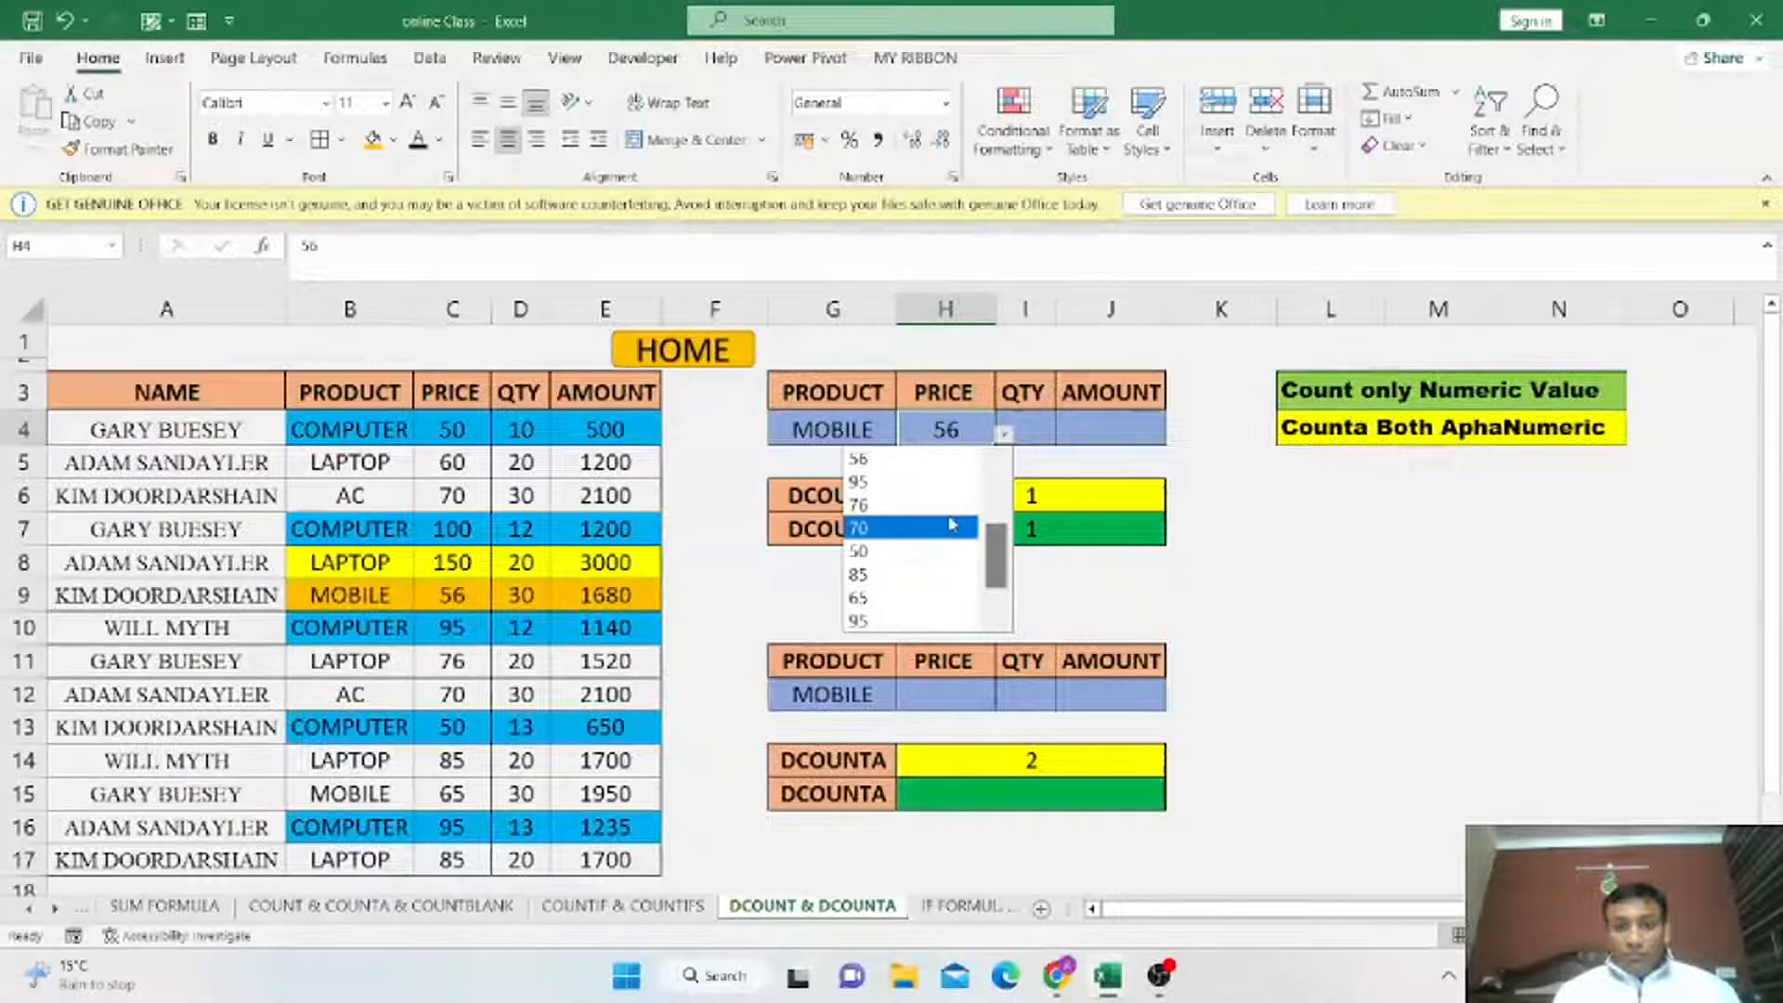
pyautogui.click(966, 527)
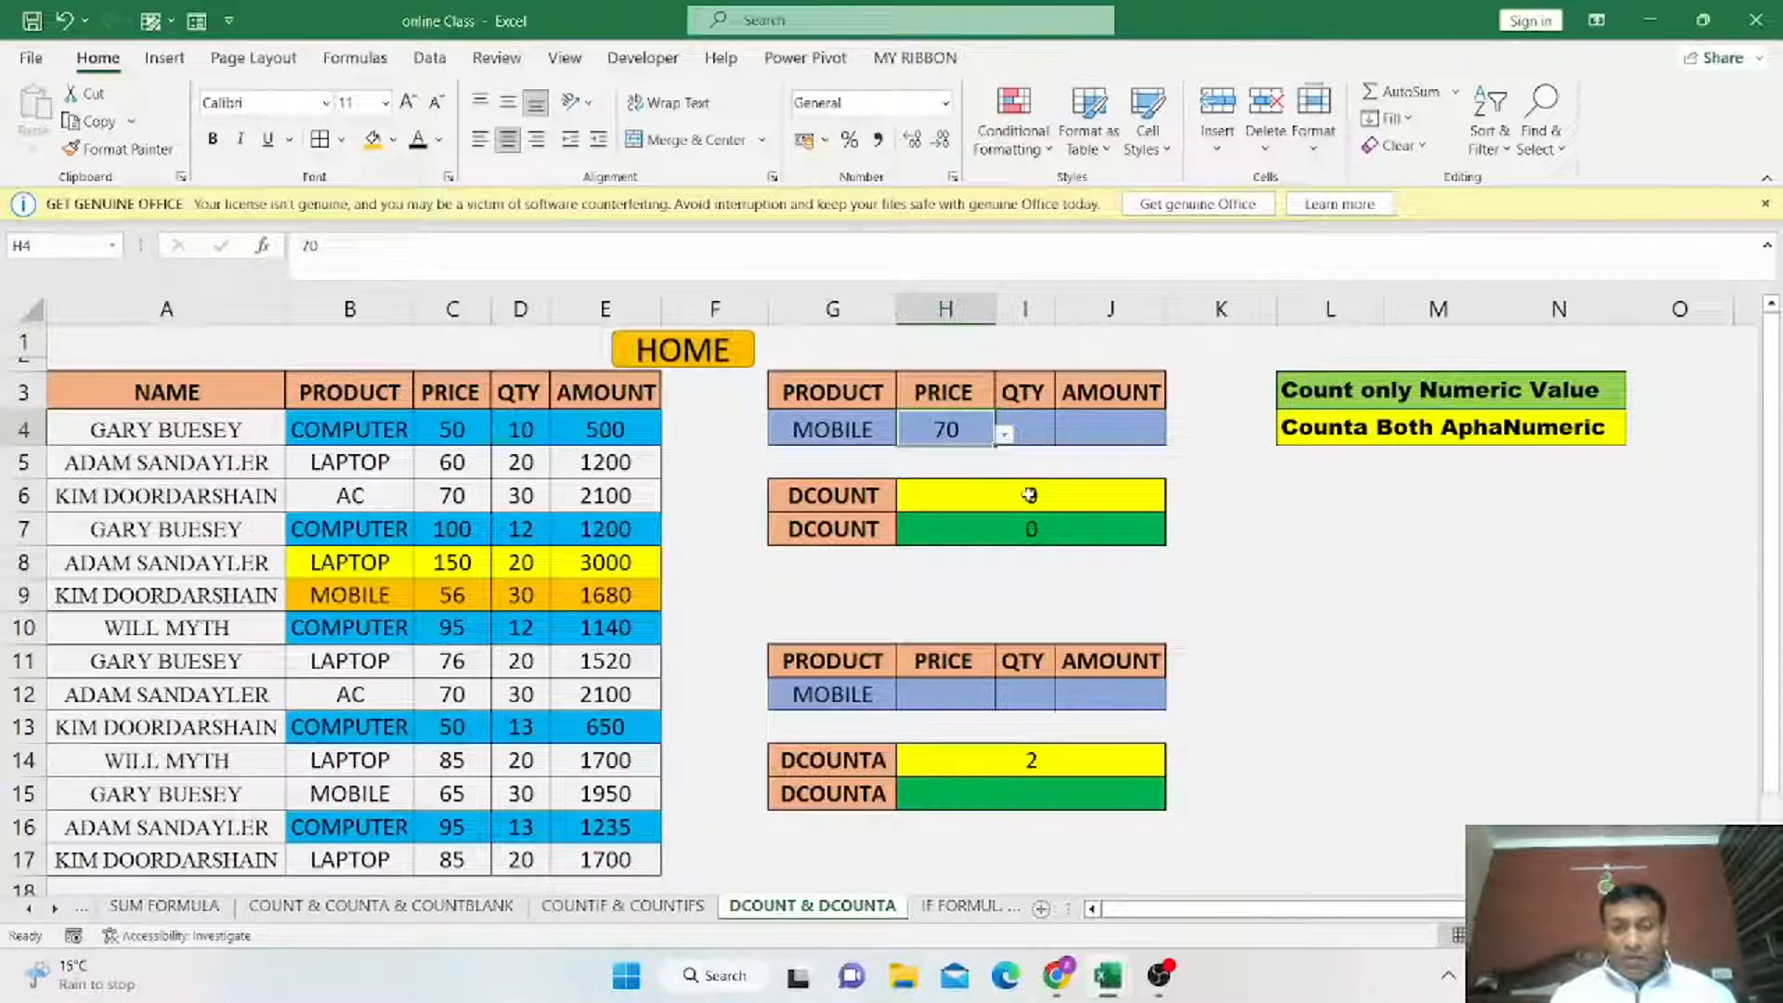
# Set the G4 product criterion to AC from its dropdown list.
pyautogui.click(869, 437)
pyautogui.click(905, 434)
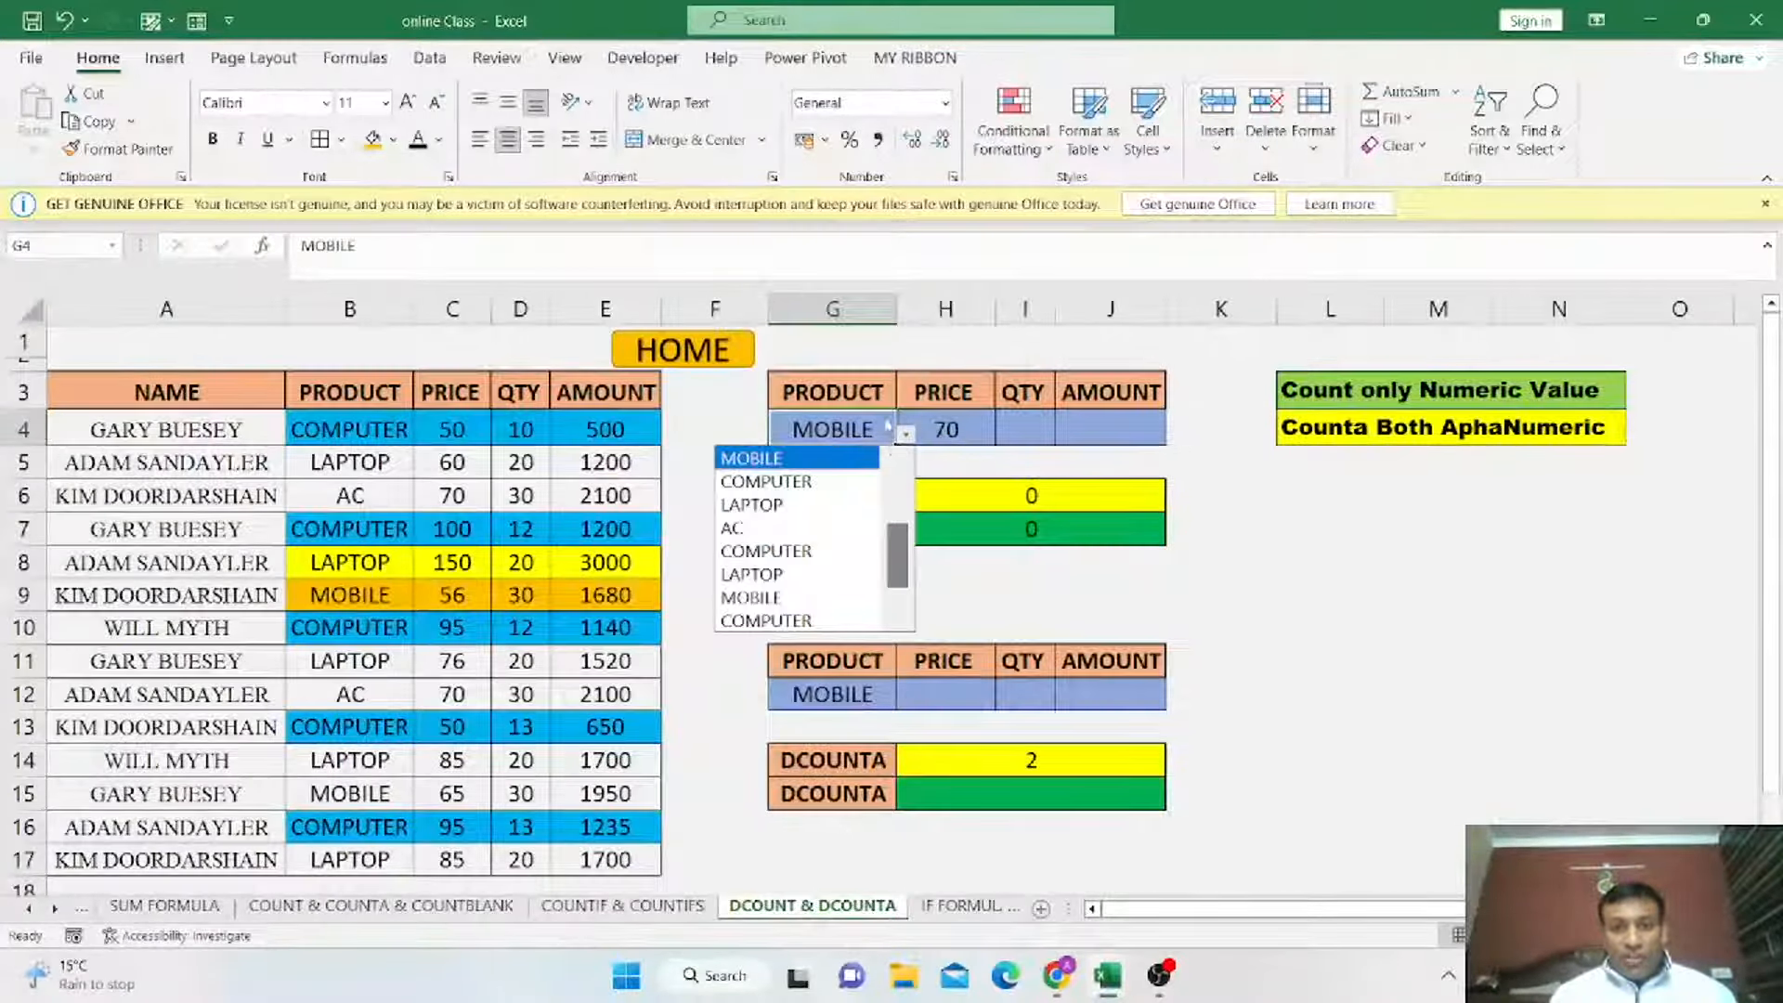
pyautogui.click(815, 529)
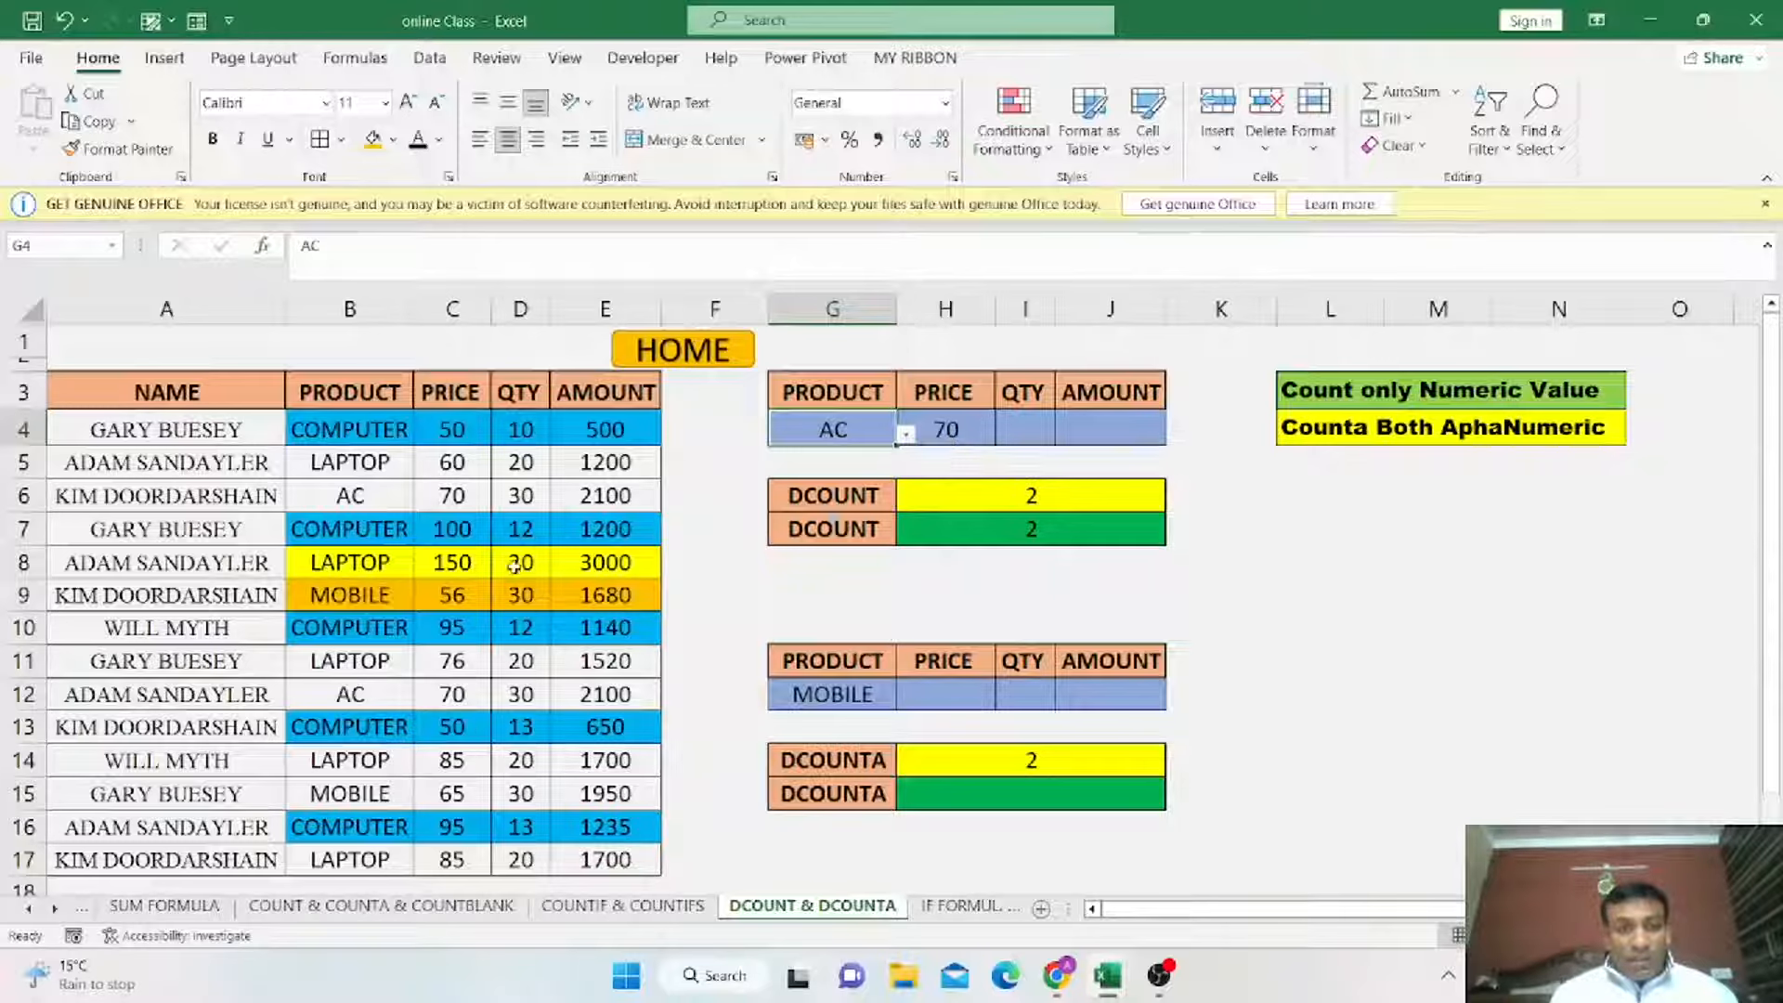
# Fill the AC record B6:E6 with red and give it white font.
pyautogui.moveTo(342, 495); pyautogui.dragTo(604, 495)
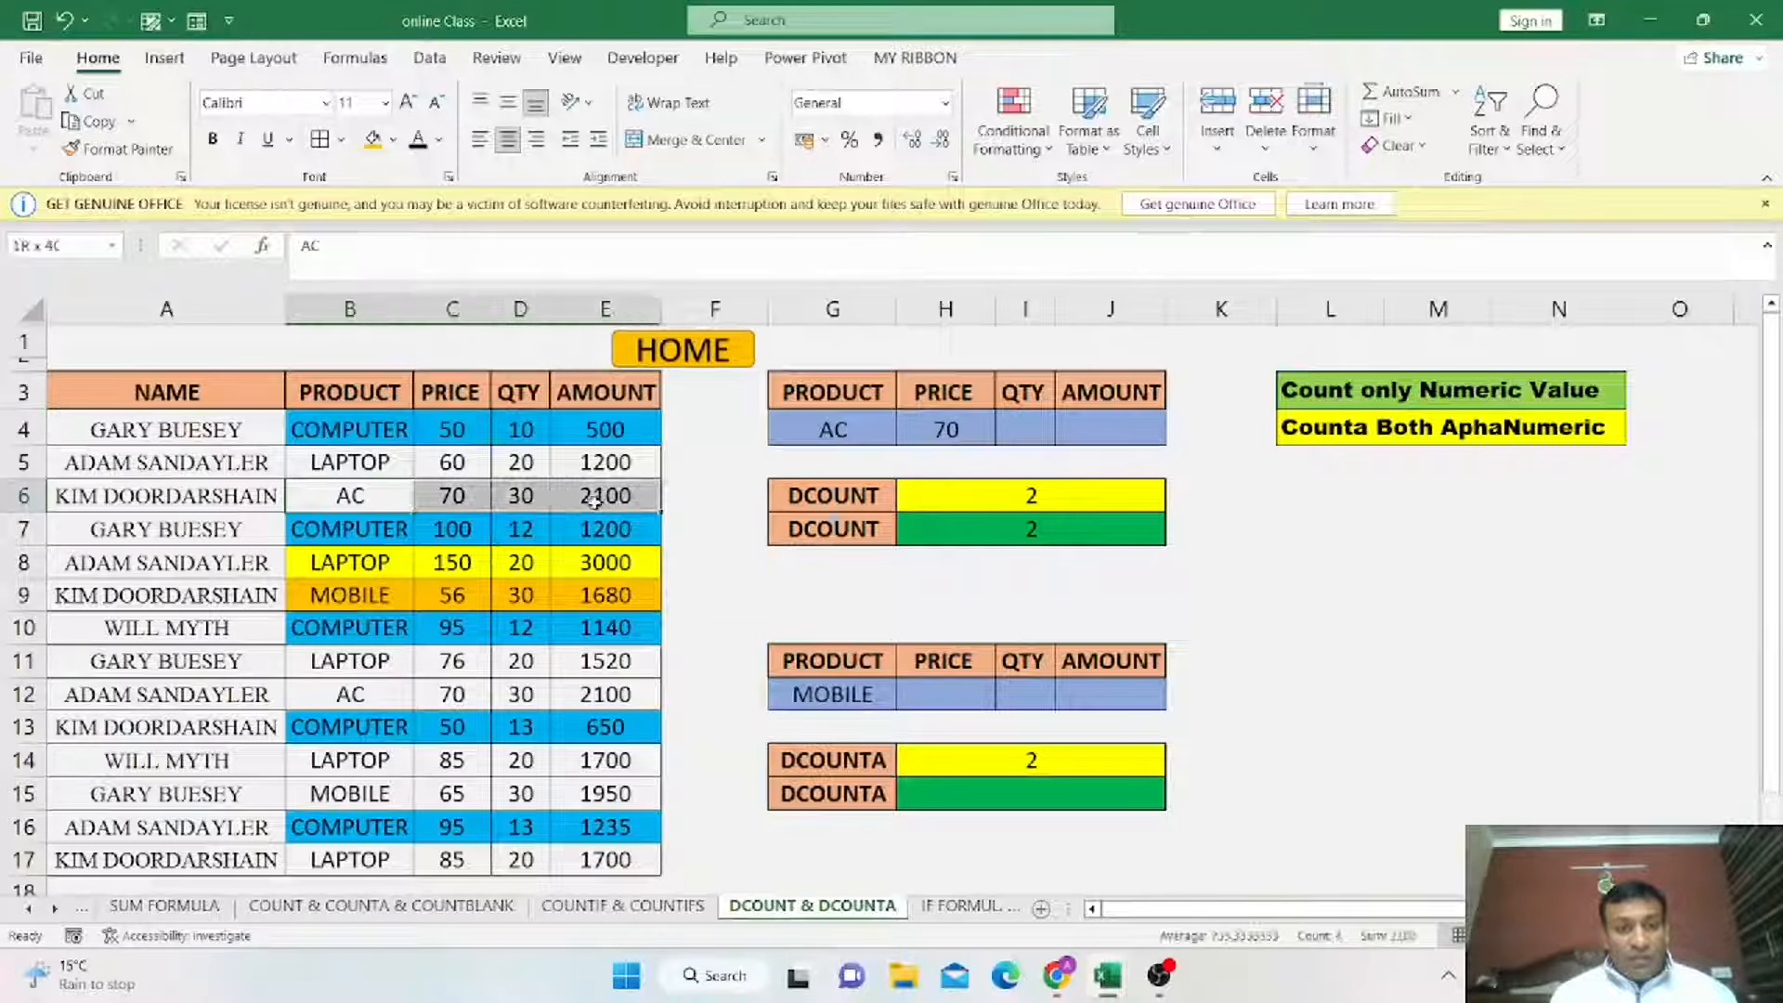
pyautogui.click(394, 139)
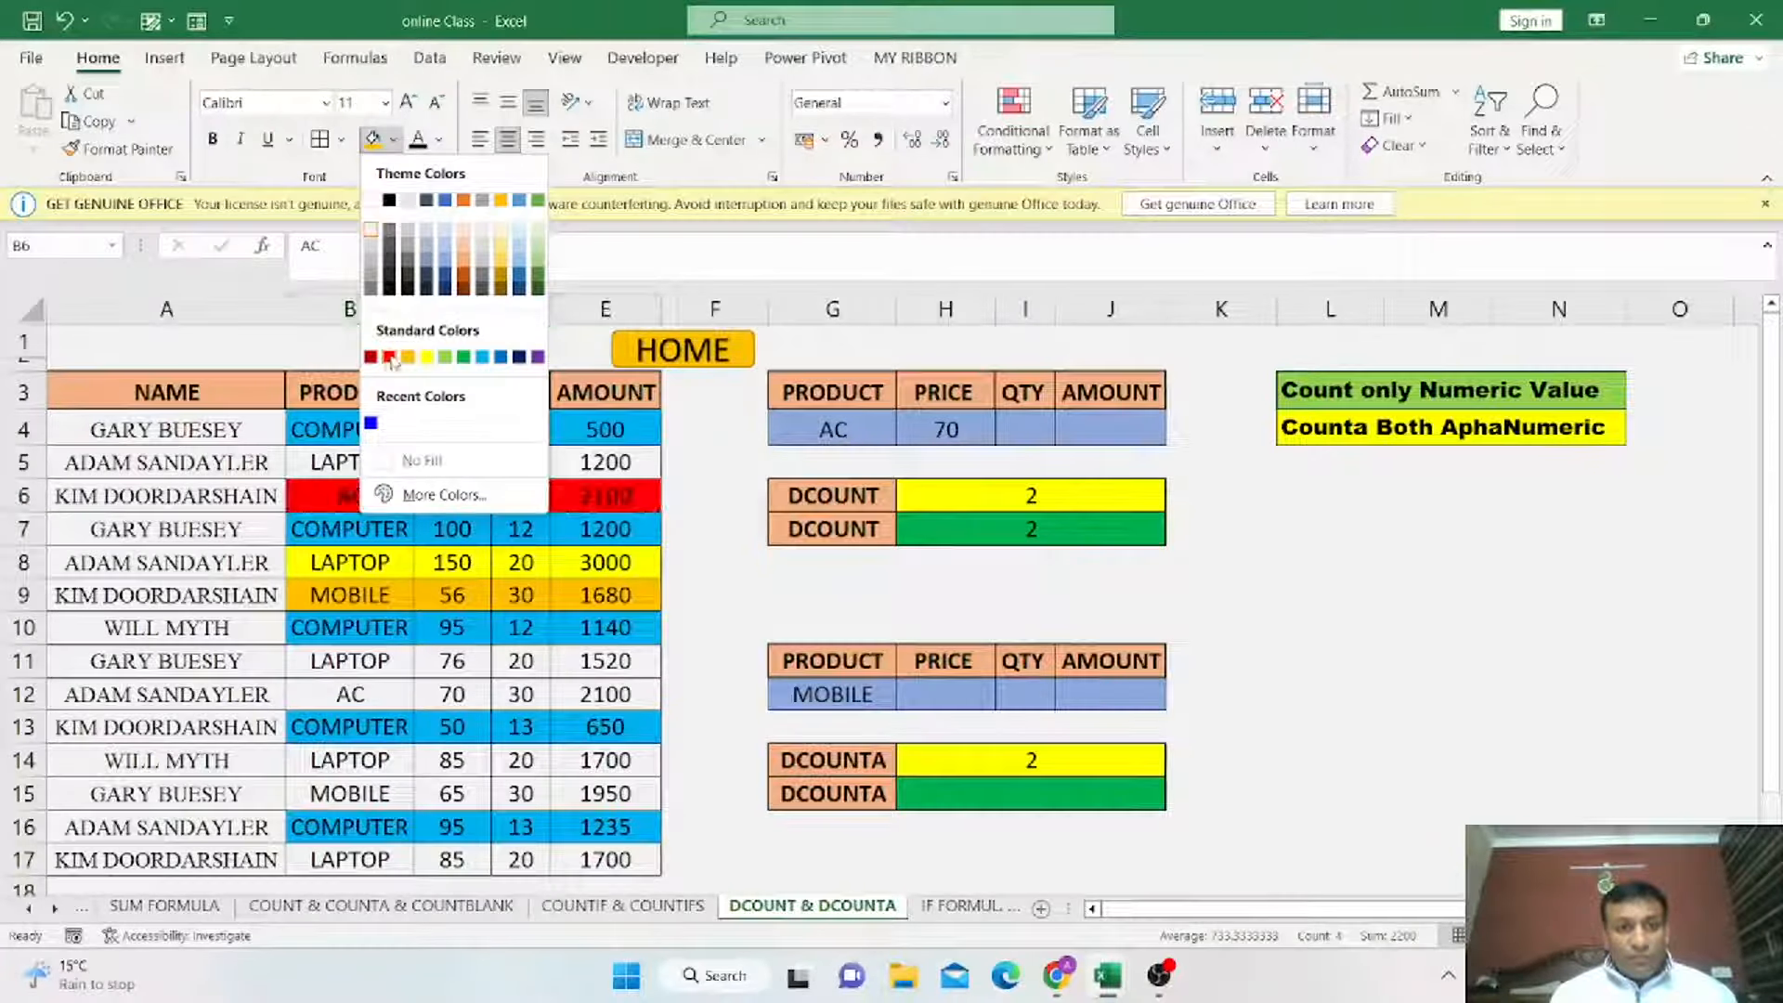
pyautogui.click(391, 354)
pyautogui.click(438, 139)
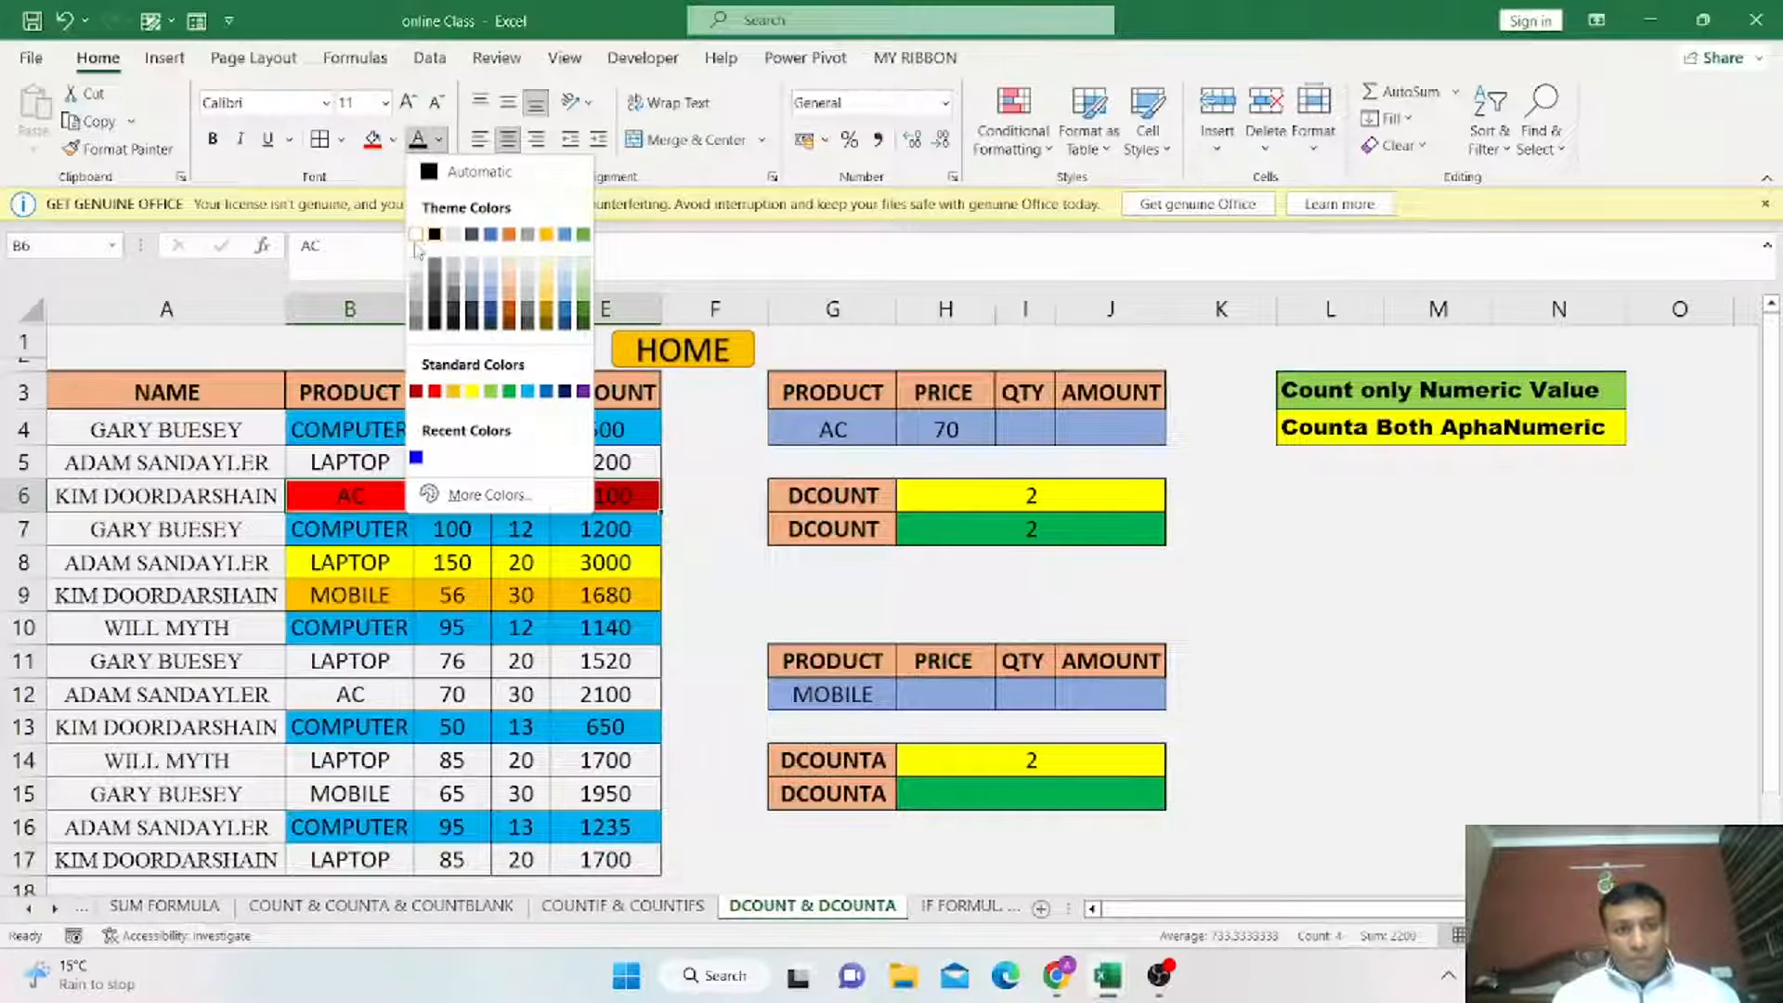
pyautogui.click(416, 236)
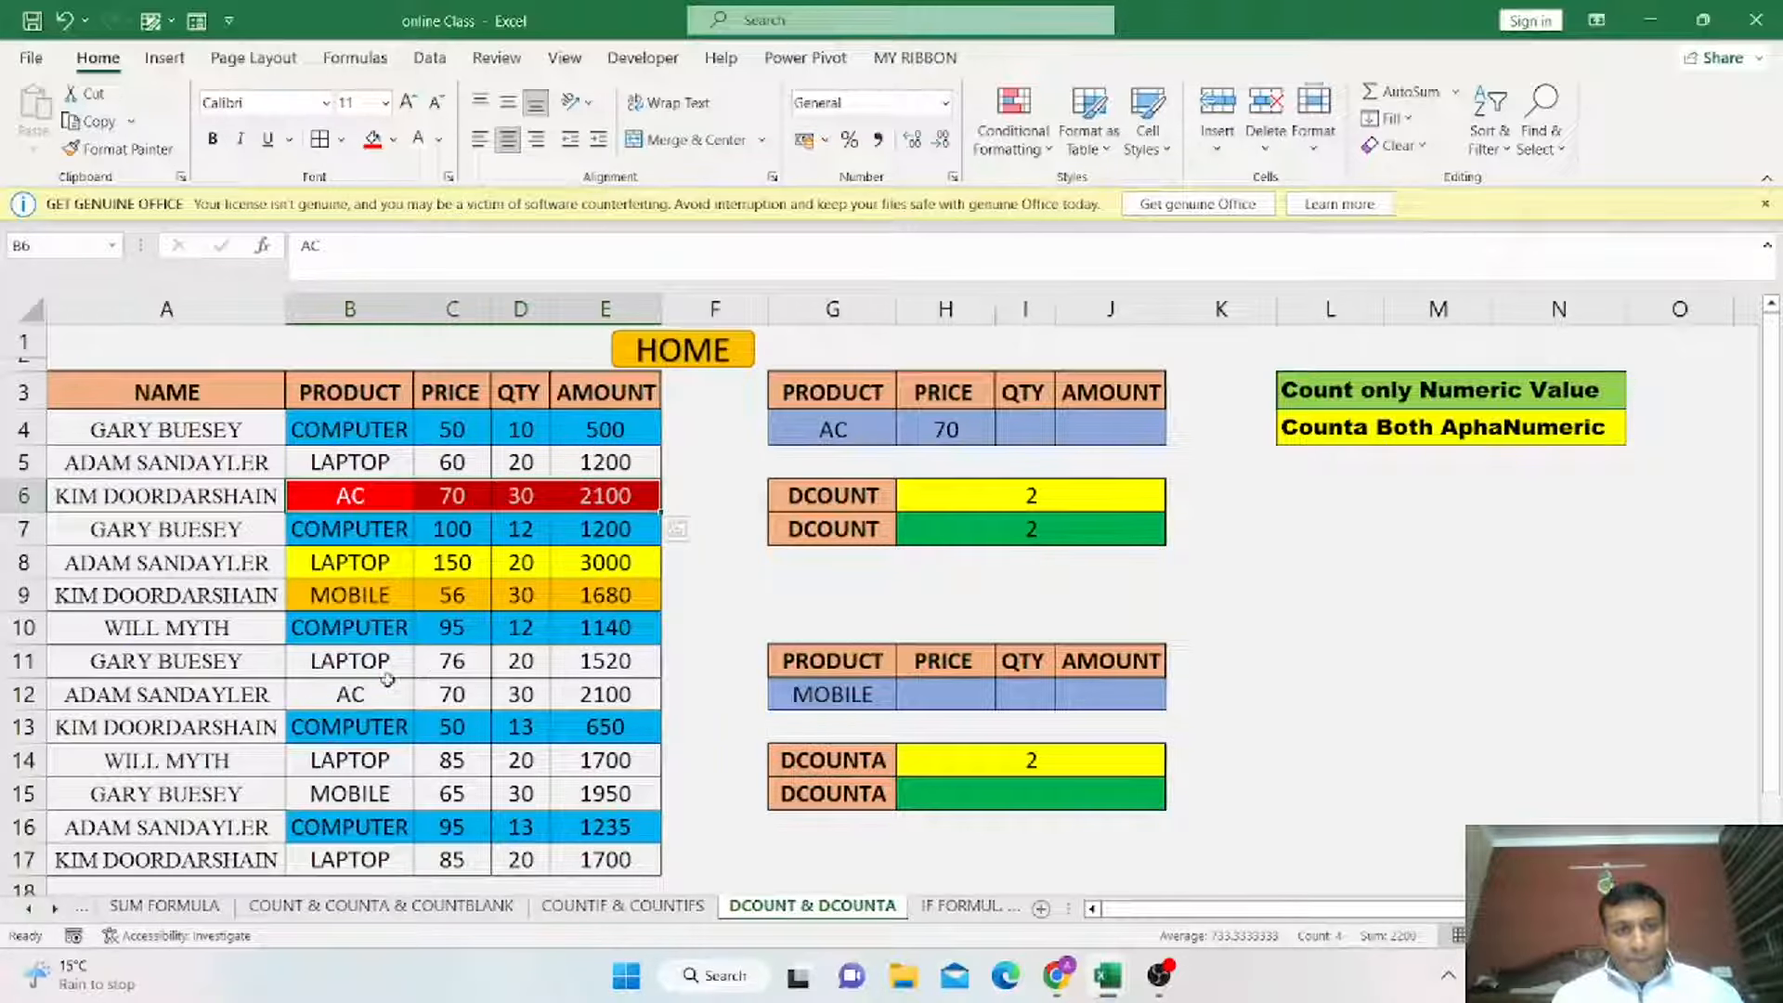
# Apply white font and red fill to the second AC record B12:E12.
pyautogui.moveTo(358, 703); pyautogui.dragTo(604, 697)
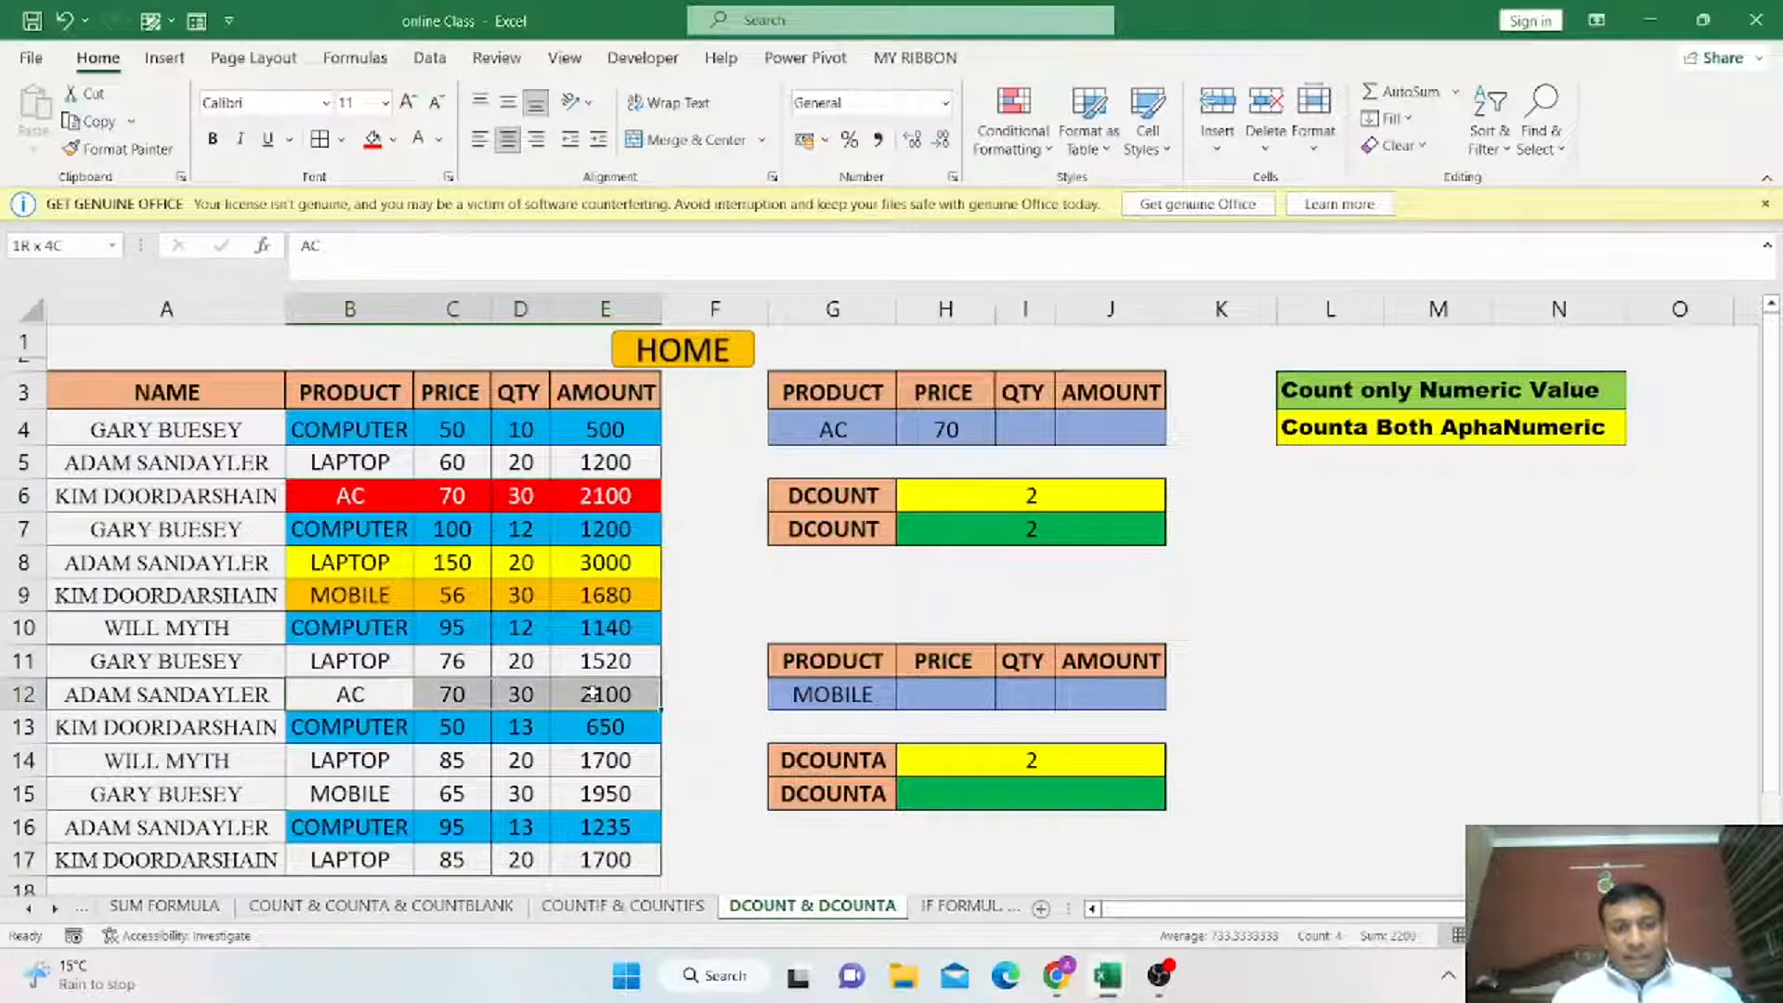
pyautogui.click(419, 139)
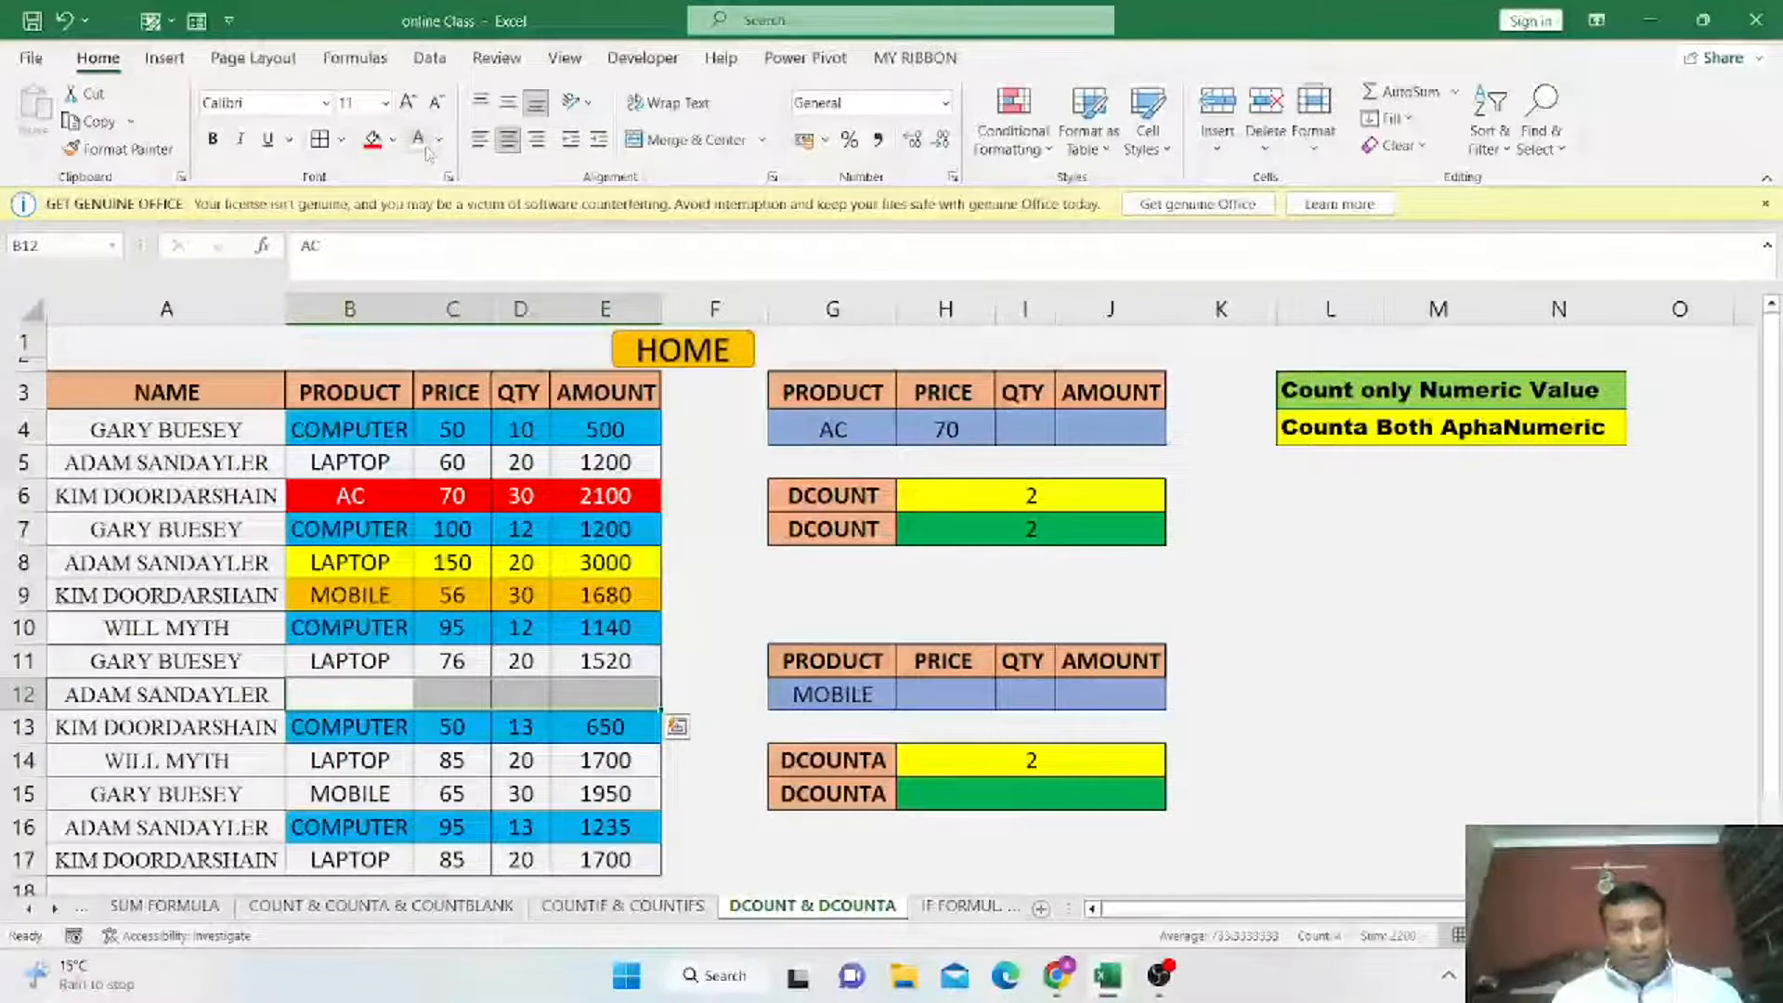
pyautogui.click(376, 149)
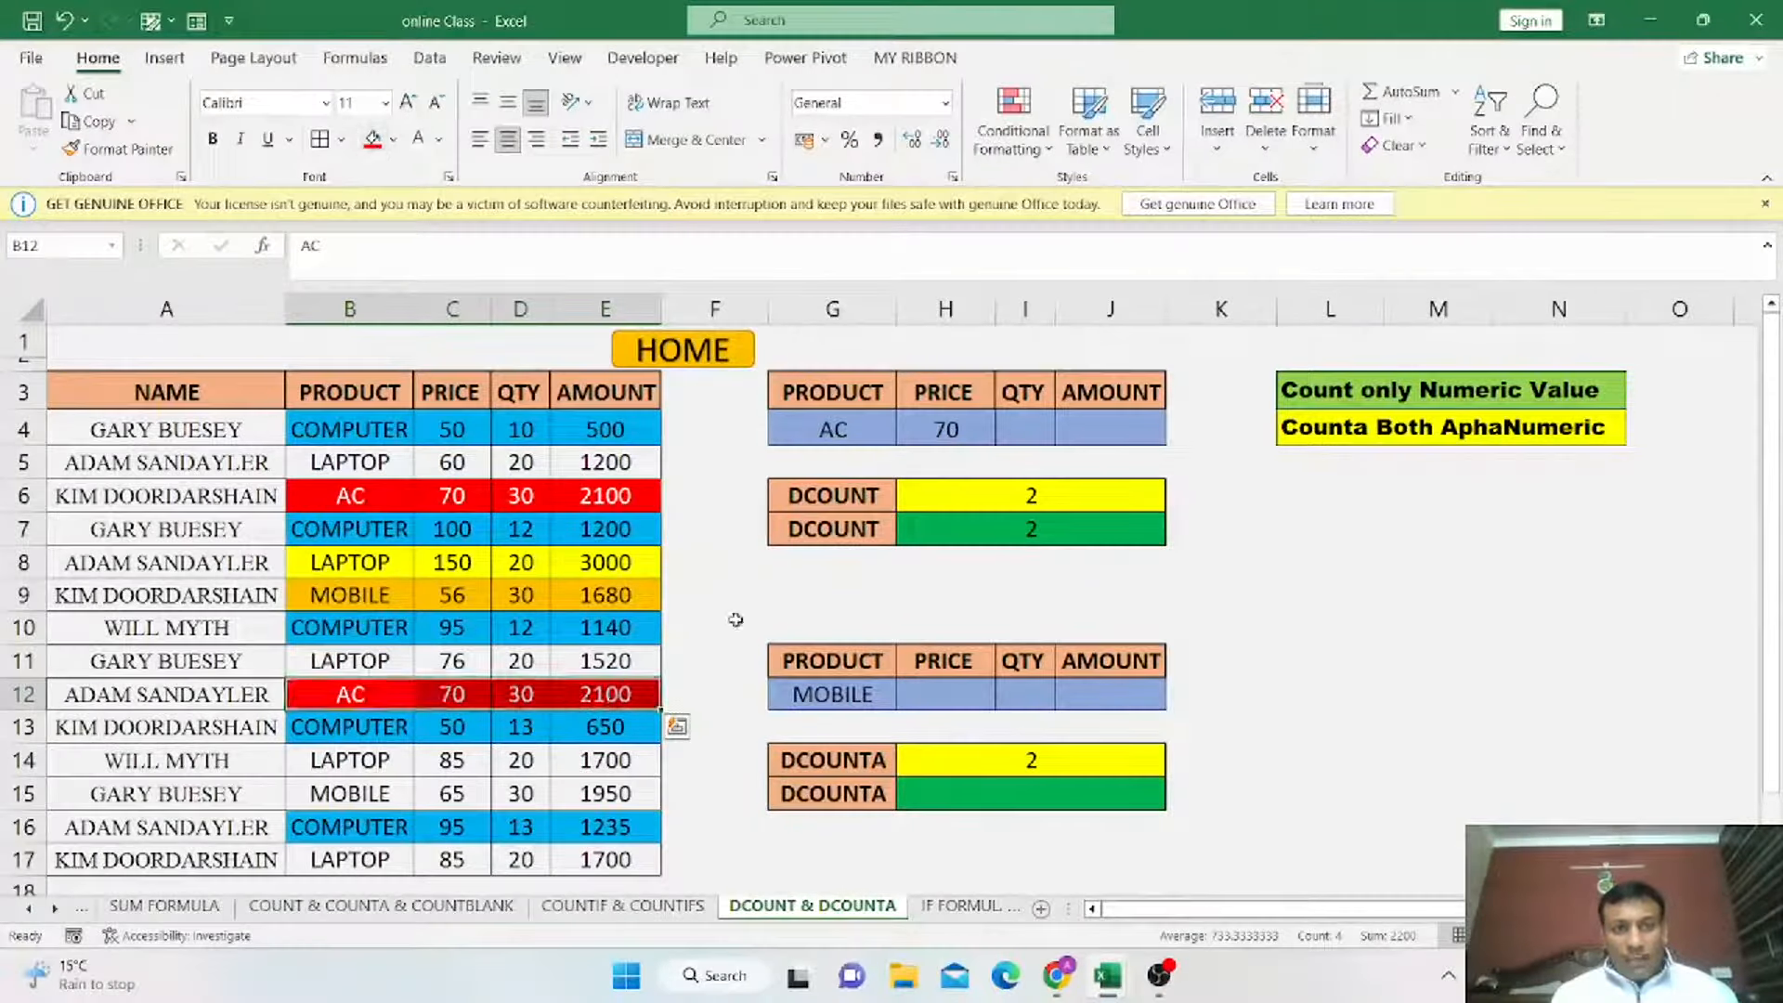
# Enter =DCOUNTA(A3:E18,B3,G11:J12) in H15 to count records matching the lower criteria table.
pyautogui.moveTo(831, 499); pyautogui.dragTo(1126, 535)
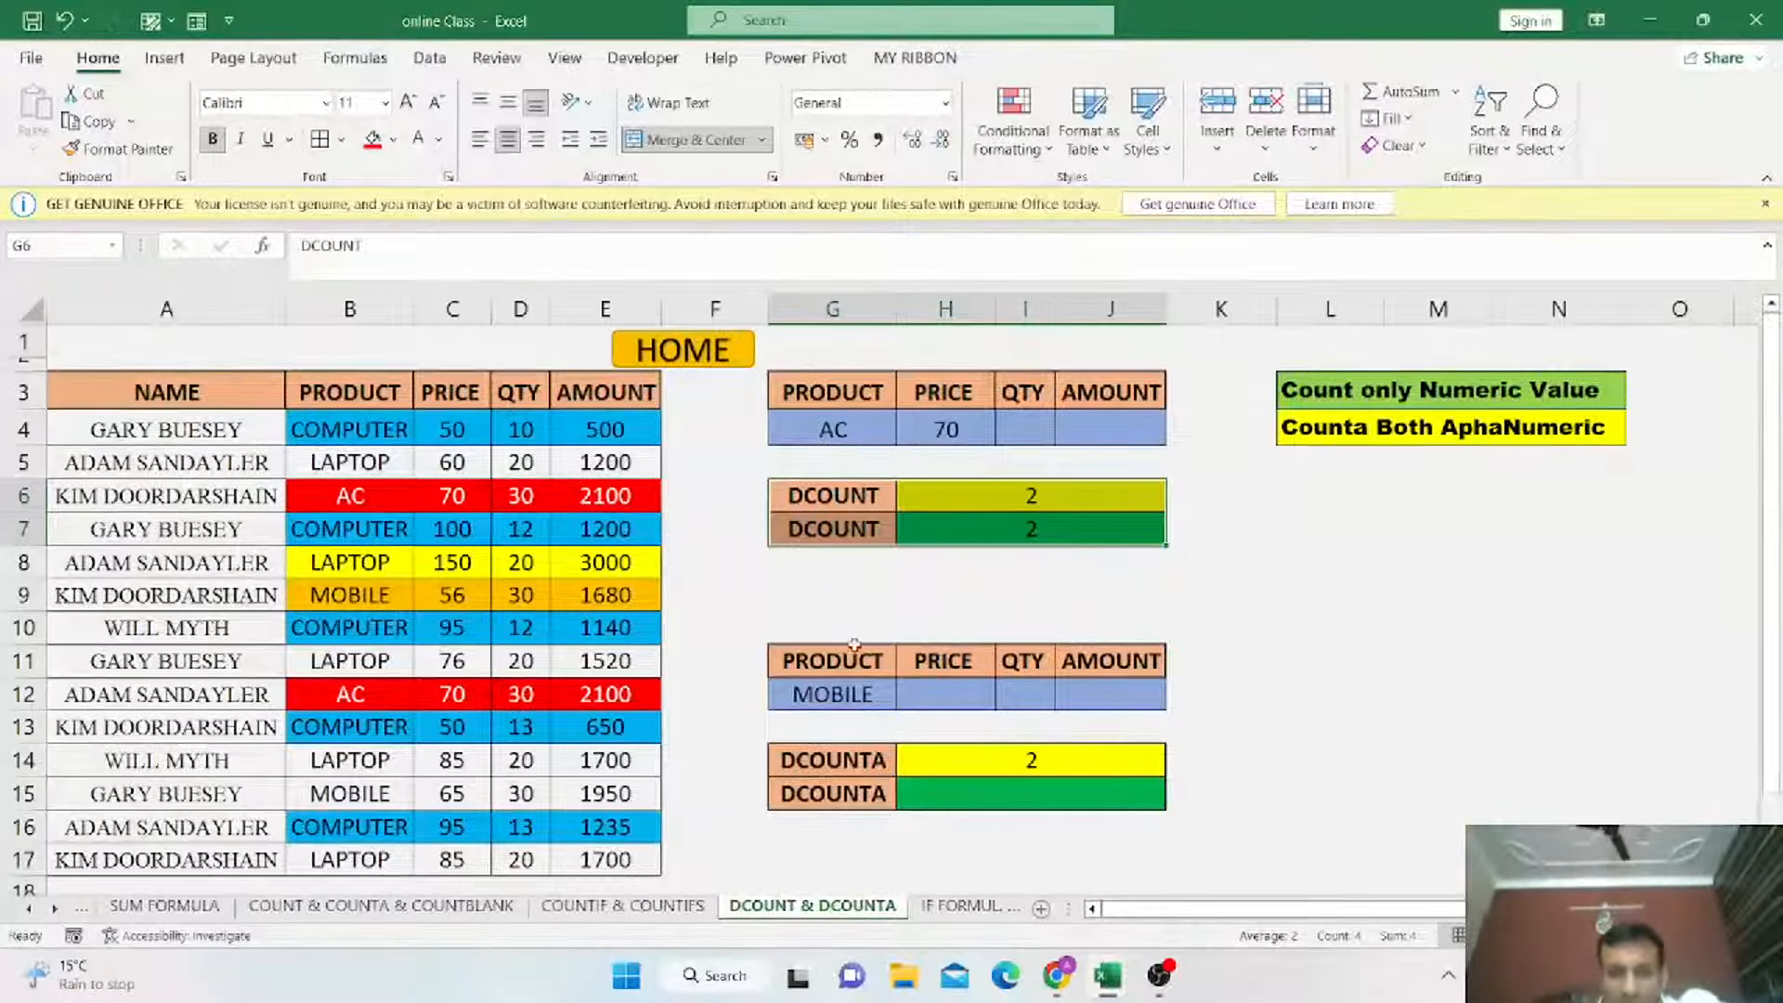
pyautogui.click(858, 752)
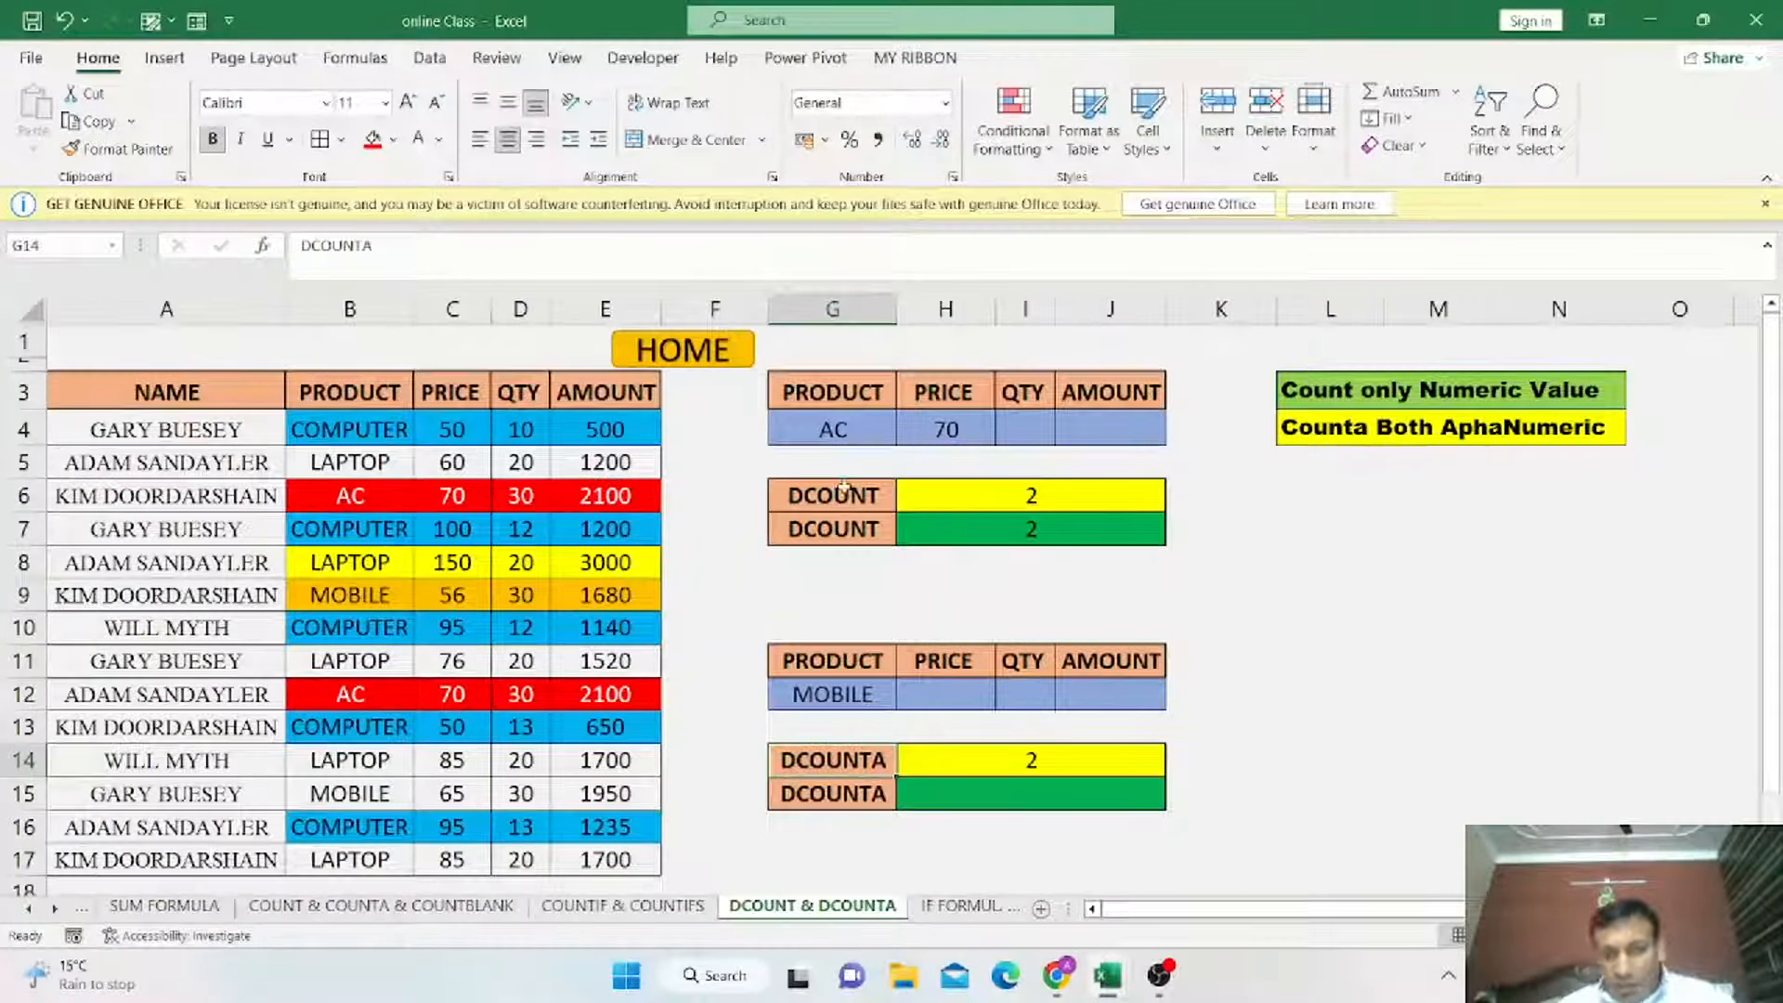
pyautogui.moveTo(831, 661); pyautogui.dragTo(1114, 701)
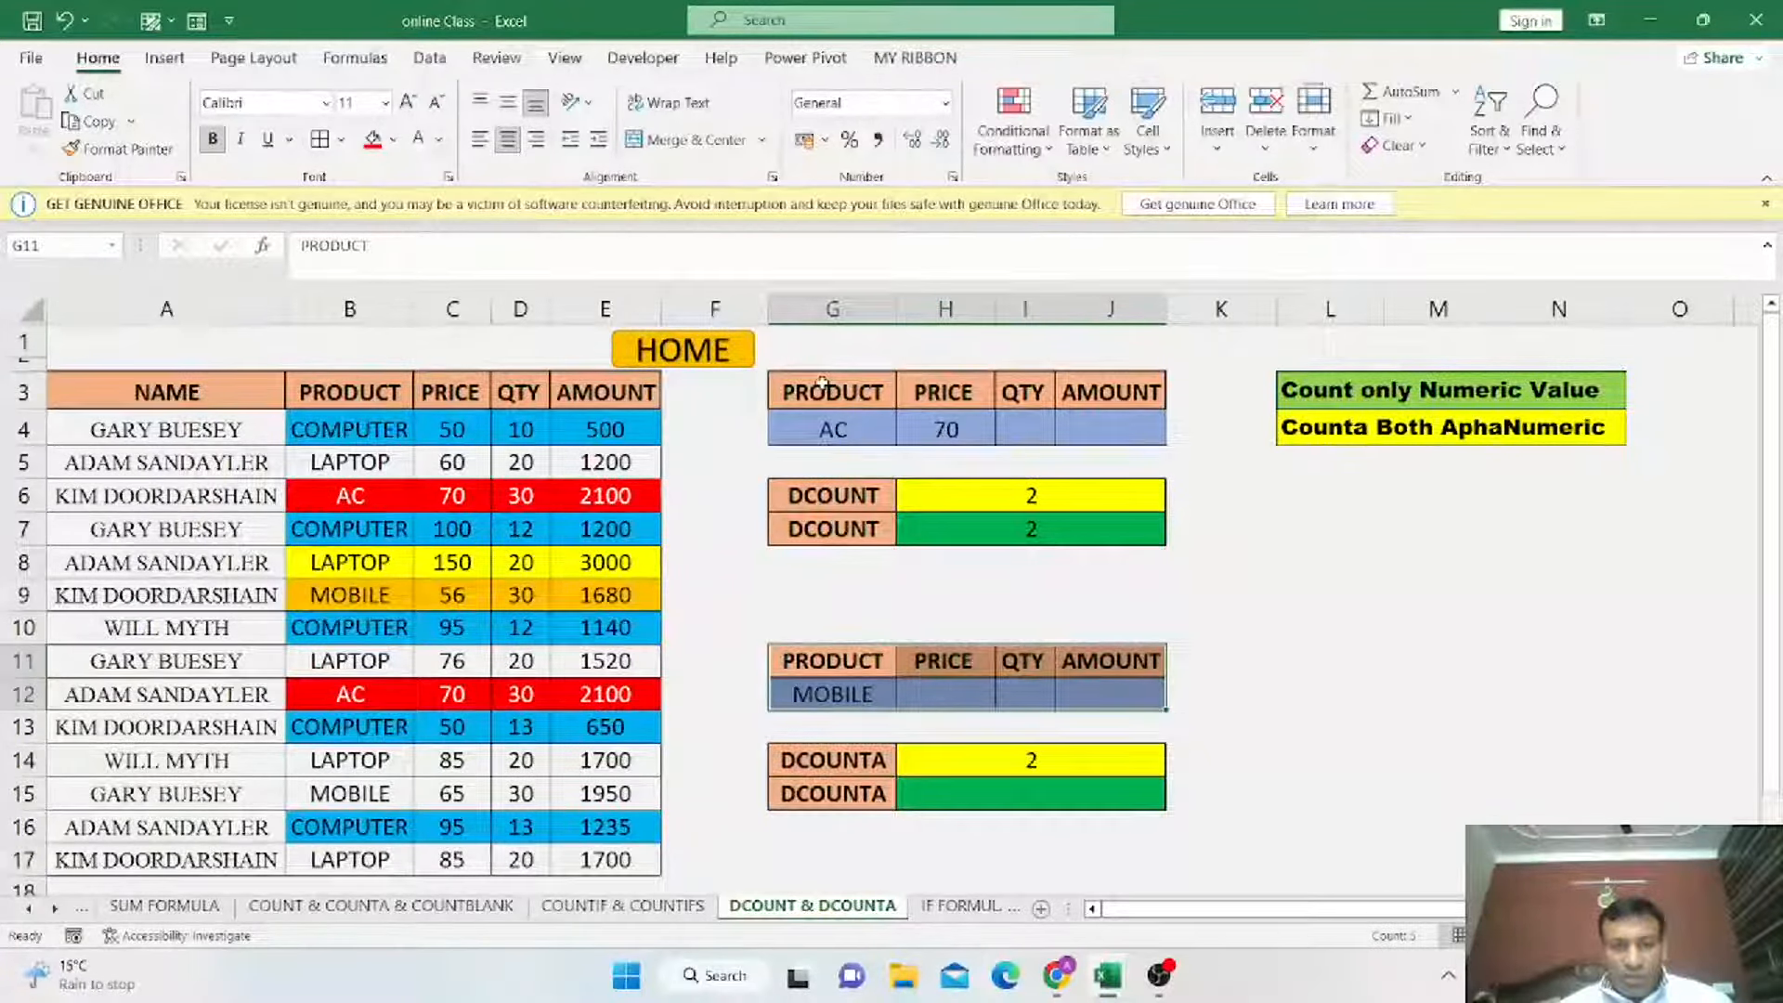
pyautogui.moveTo(825, 384); pyautogui.dragTo(1125, 537)
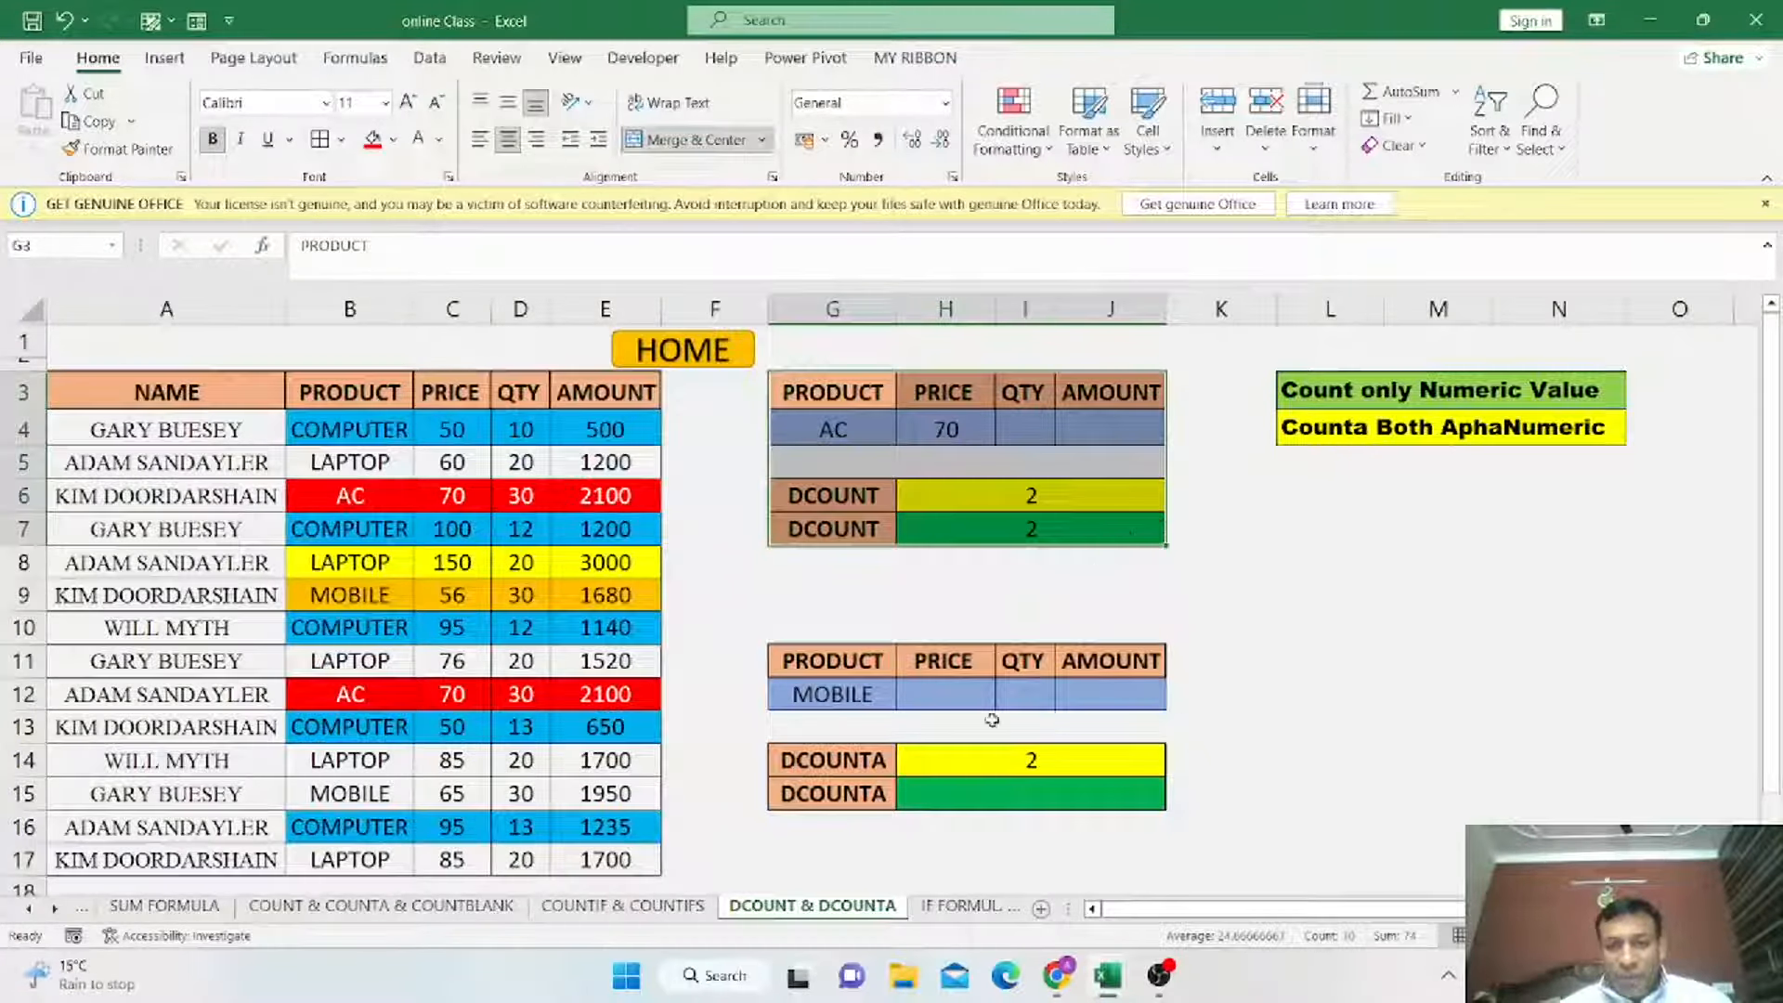
pyautogui.click(1041, 794)
pyautogui.write('=DCO')
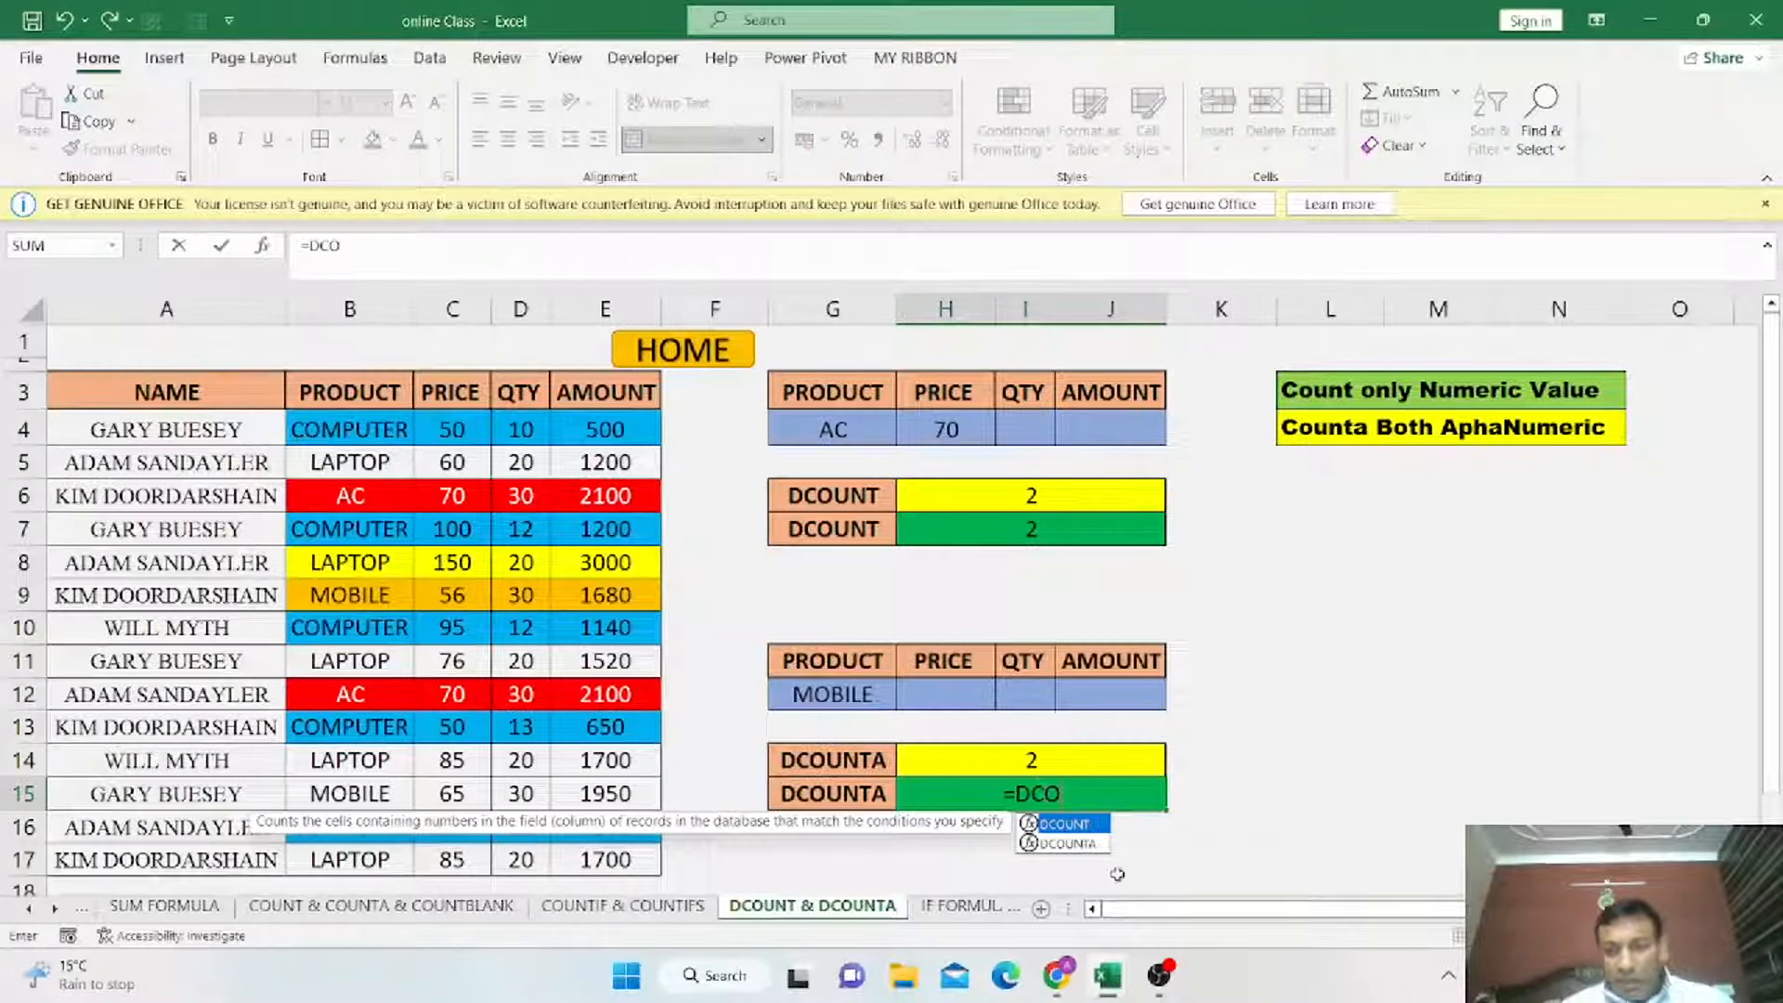
pyautogui.click(1068, 843)
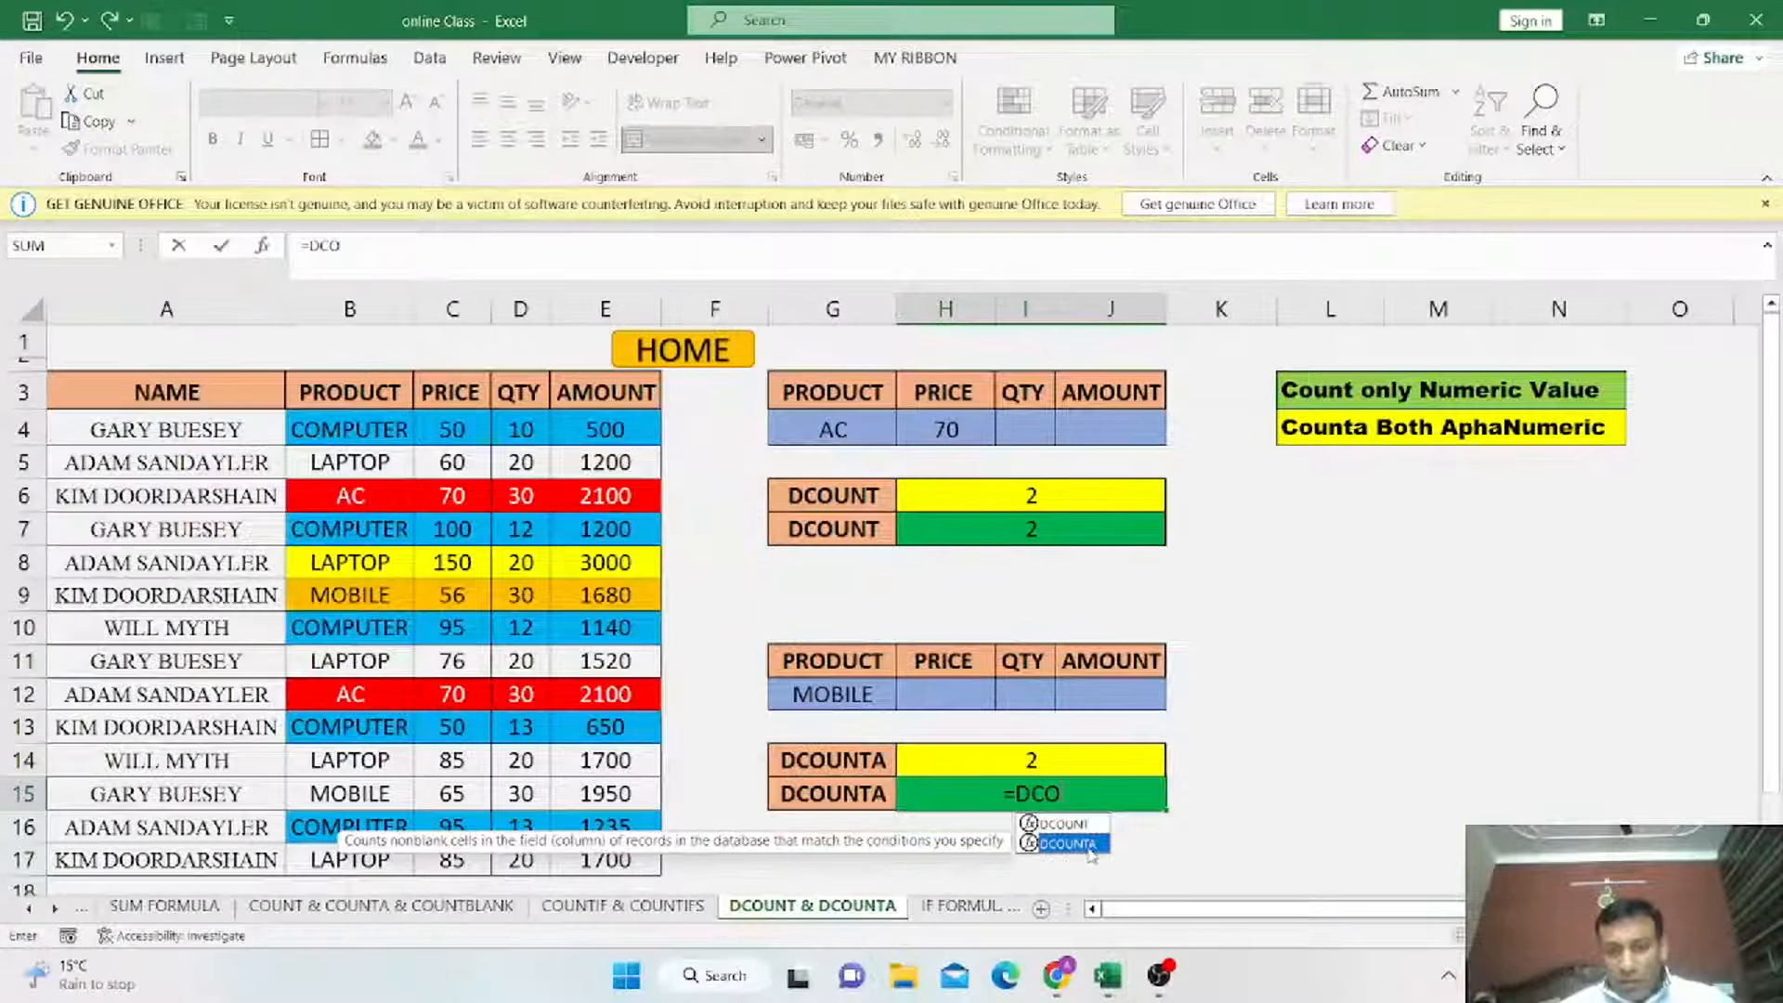
pyautogui.doubleClick(1068, 844)
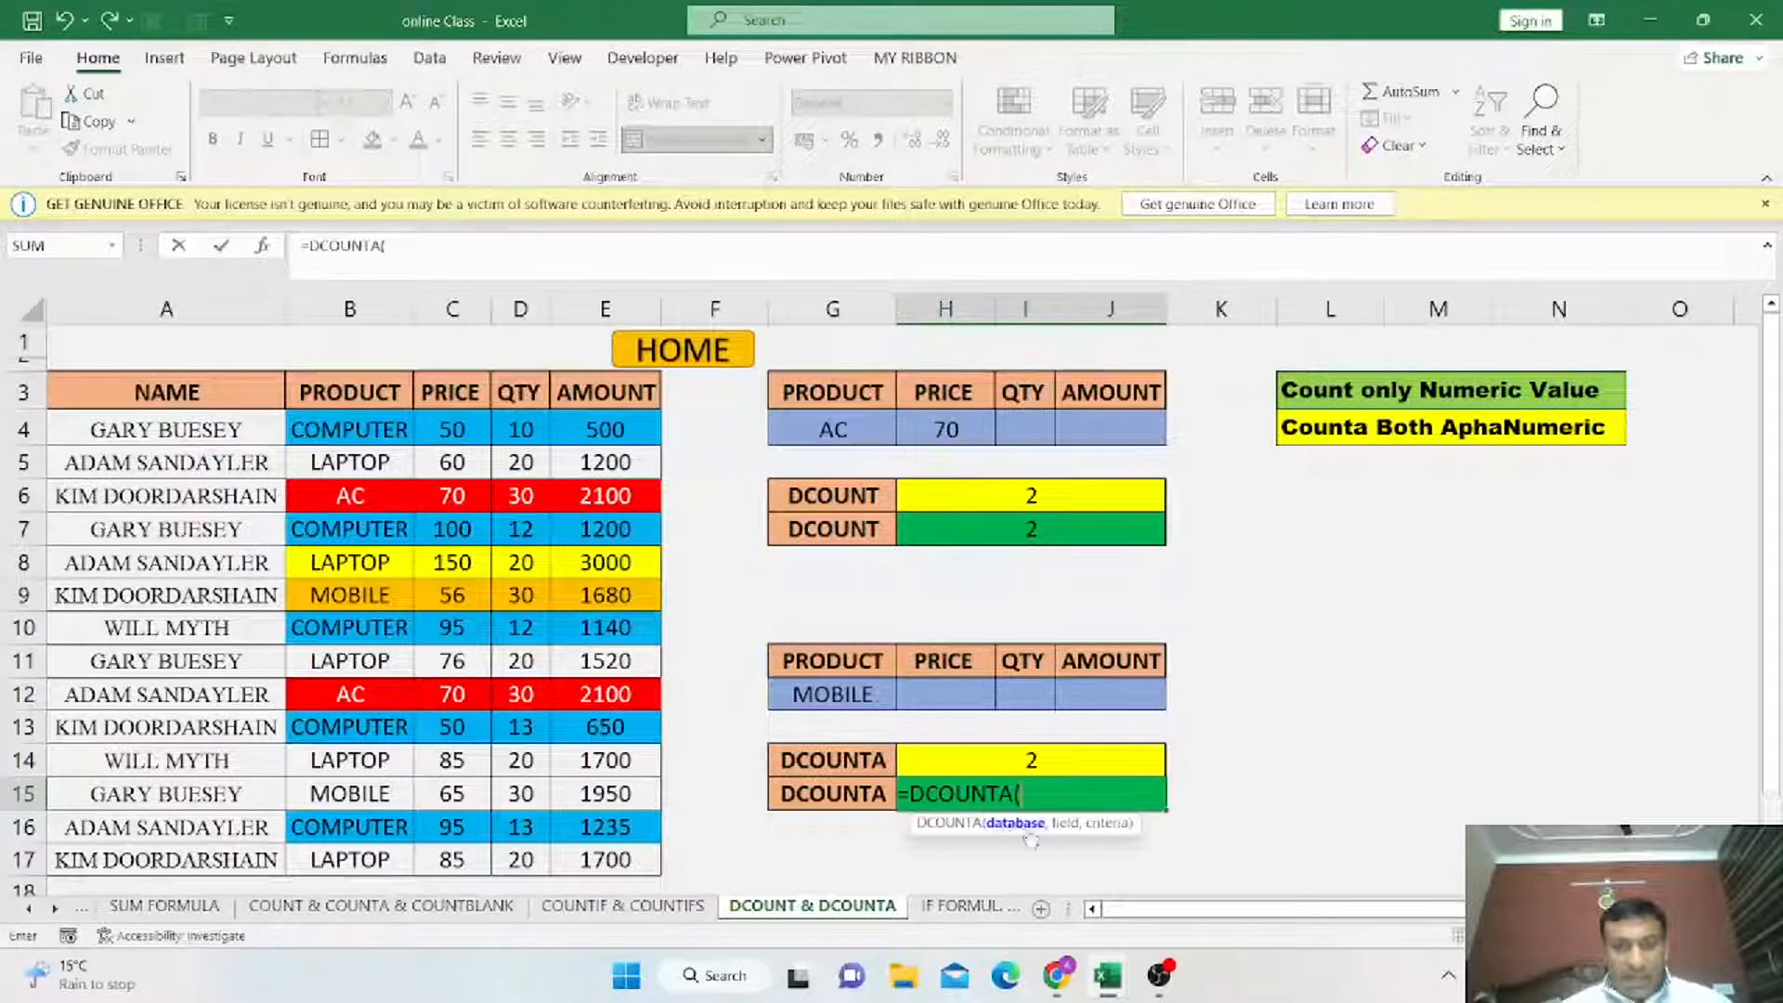
pyautogui.moveTo(277, 399); pyautogui.dragTo(595, 875)
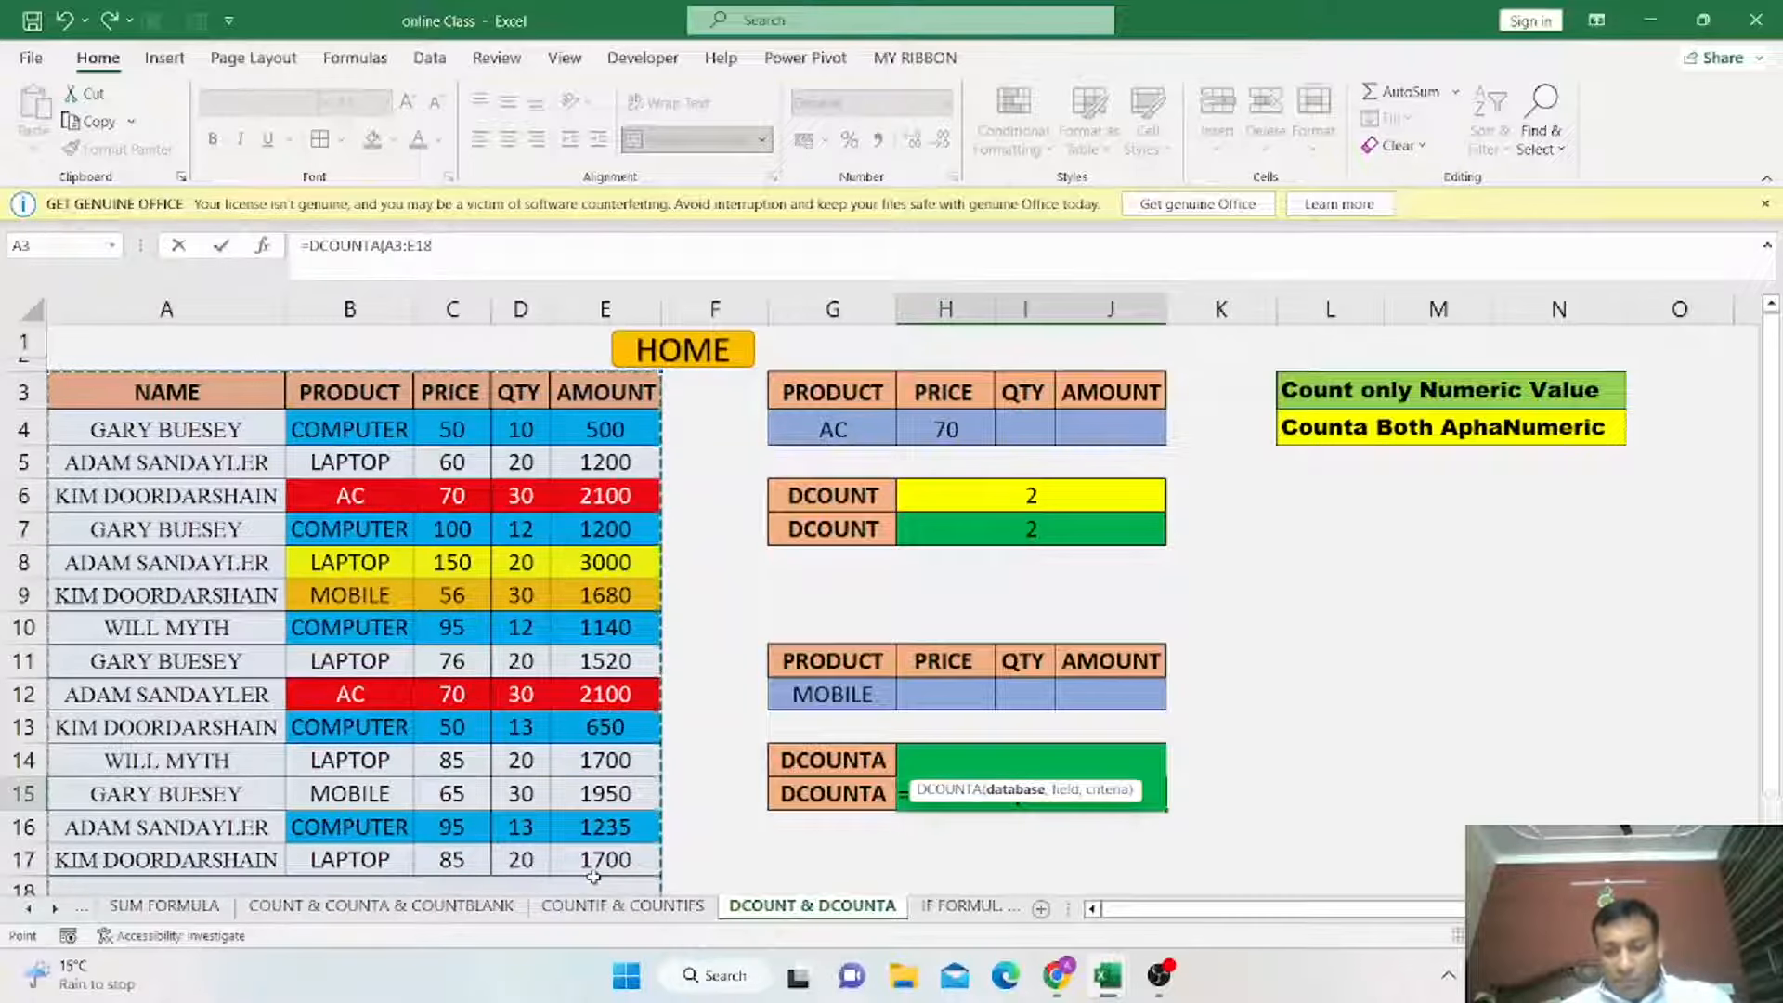
pyautogui.write(',')
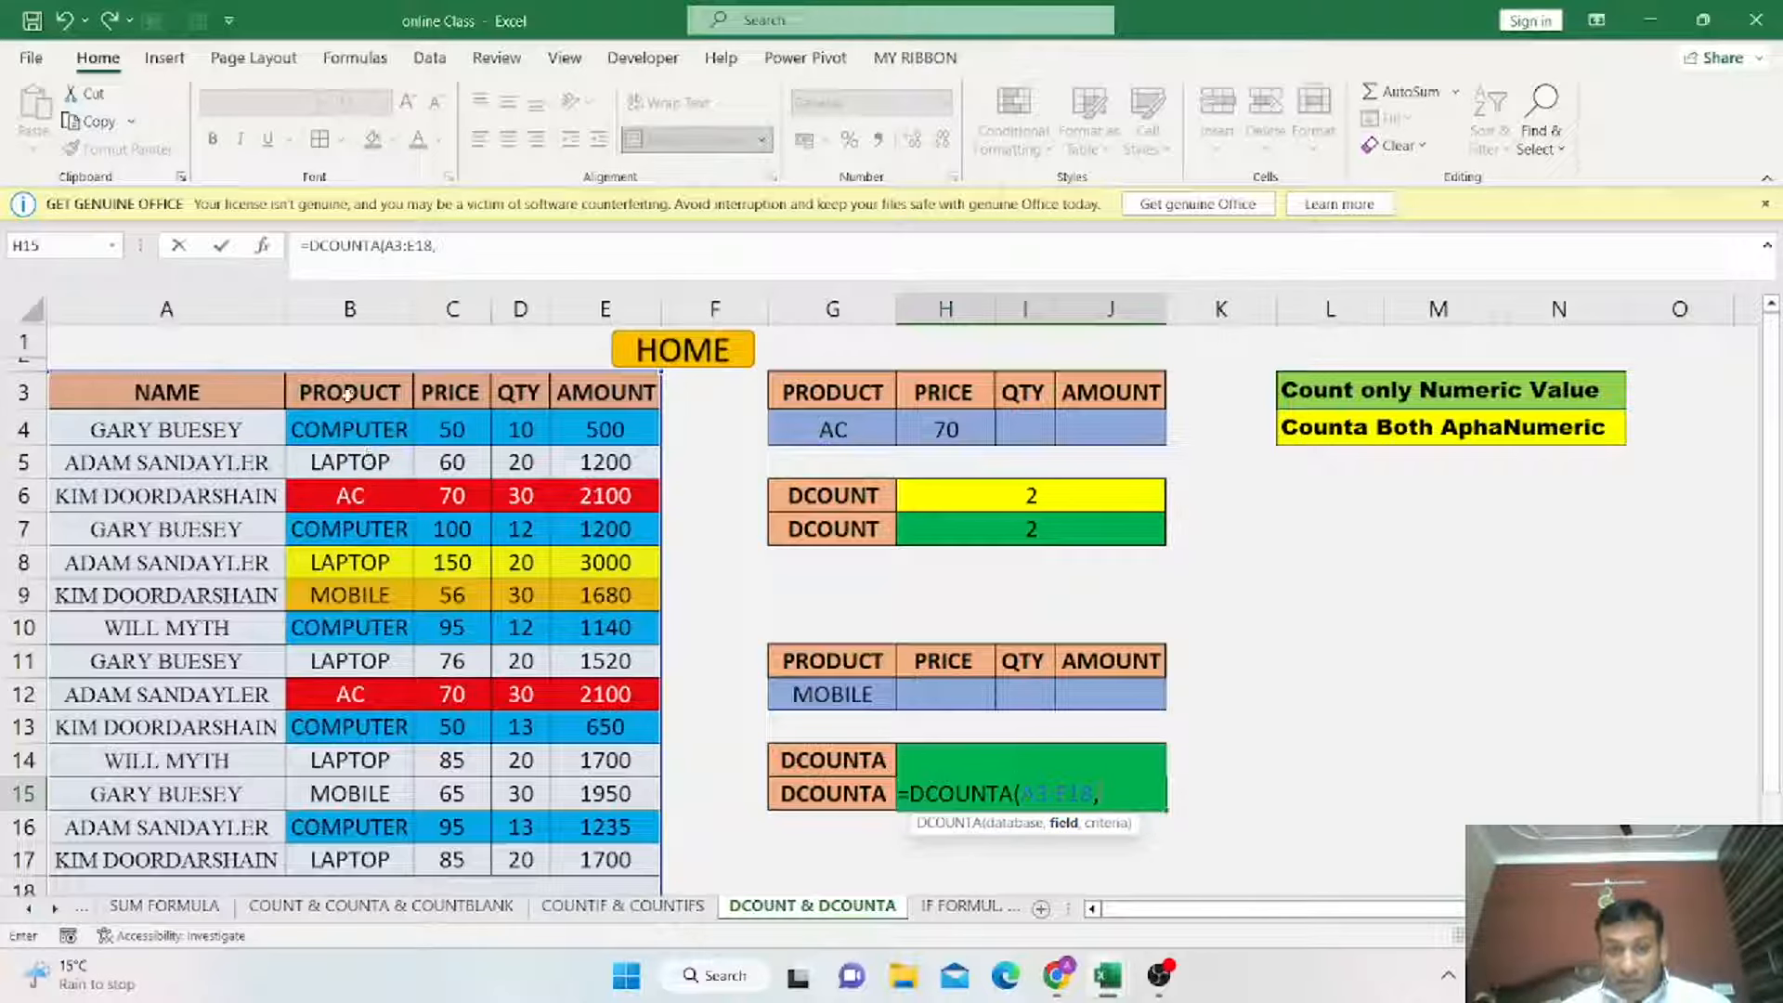
pyautogui.click(347, 394)
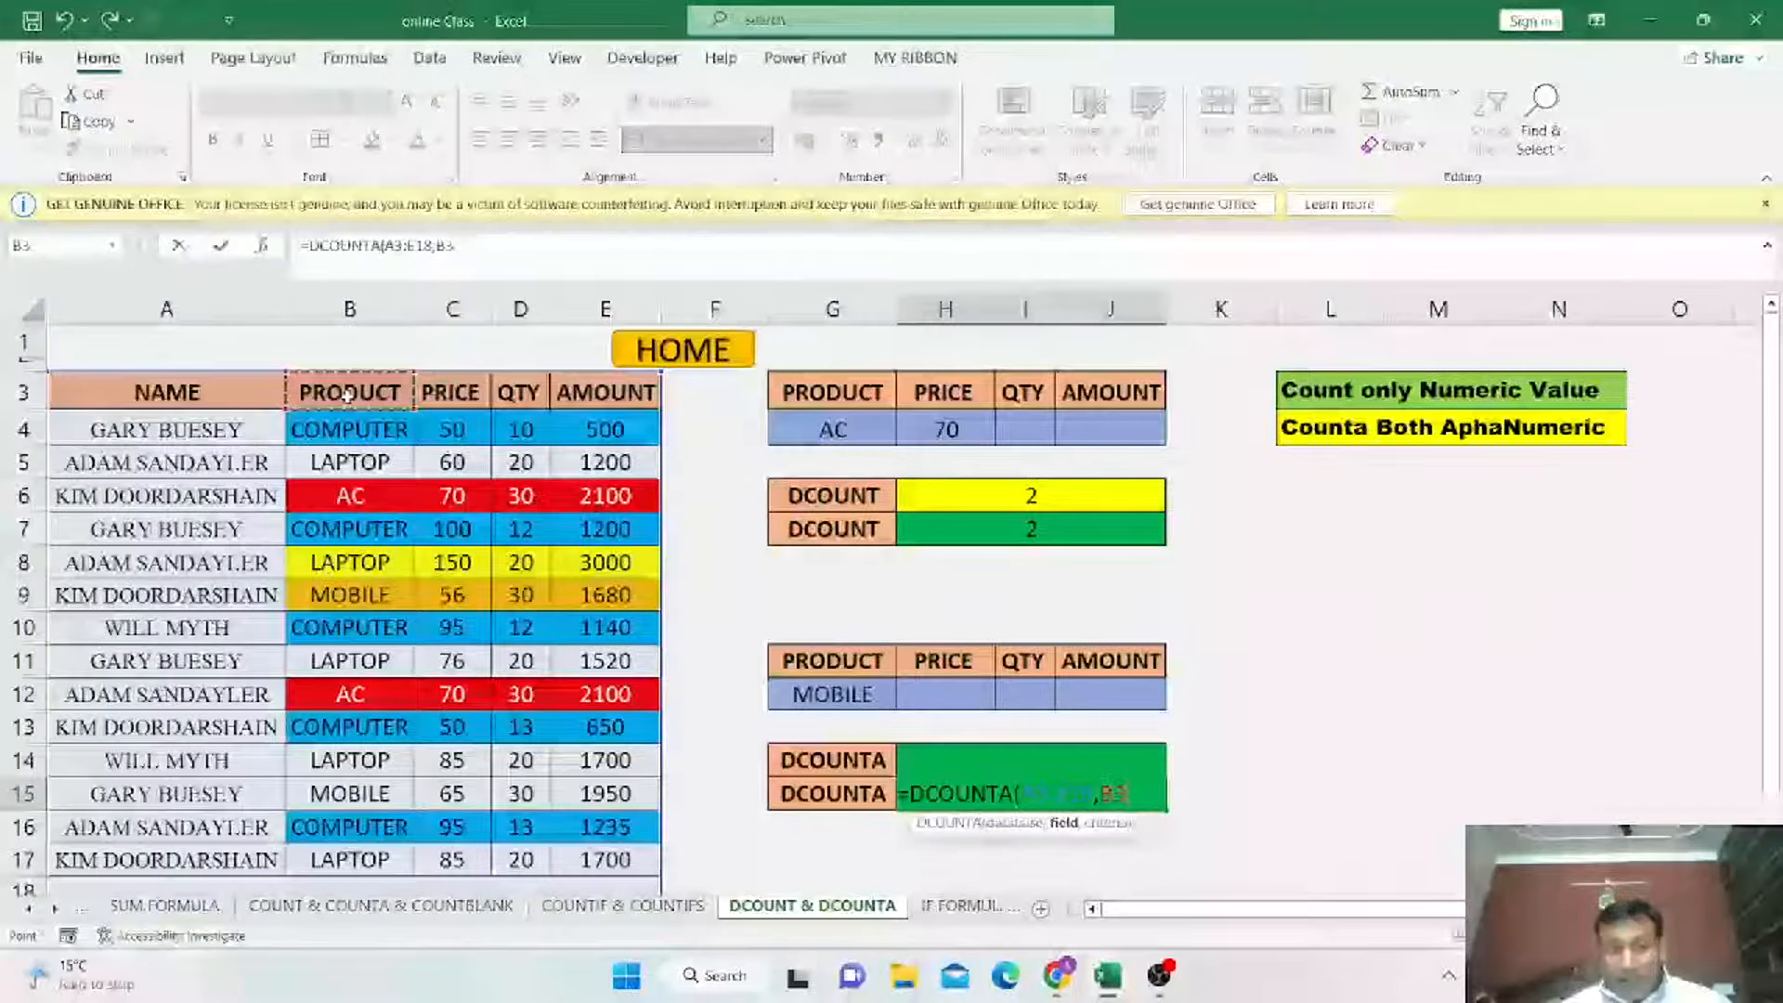
pyautogui.write(',')
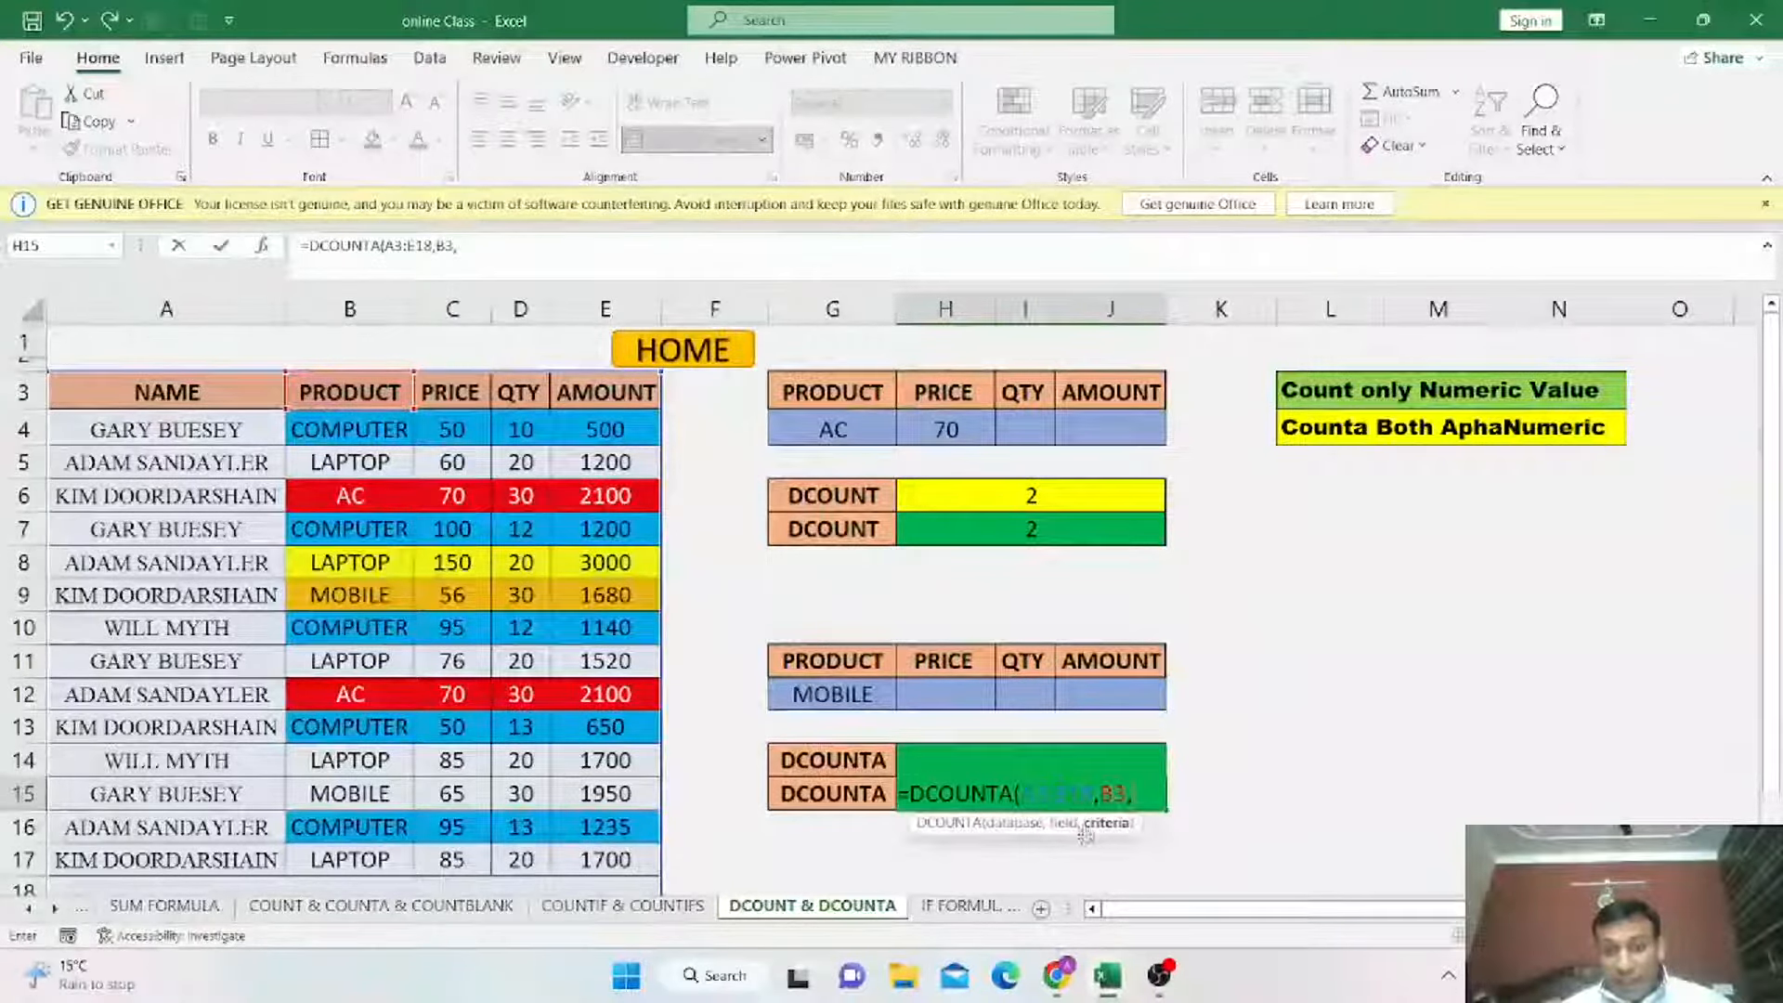
pyautogui.moveTo(836, 662); pyautogui.dragTo(1116, 693)
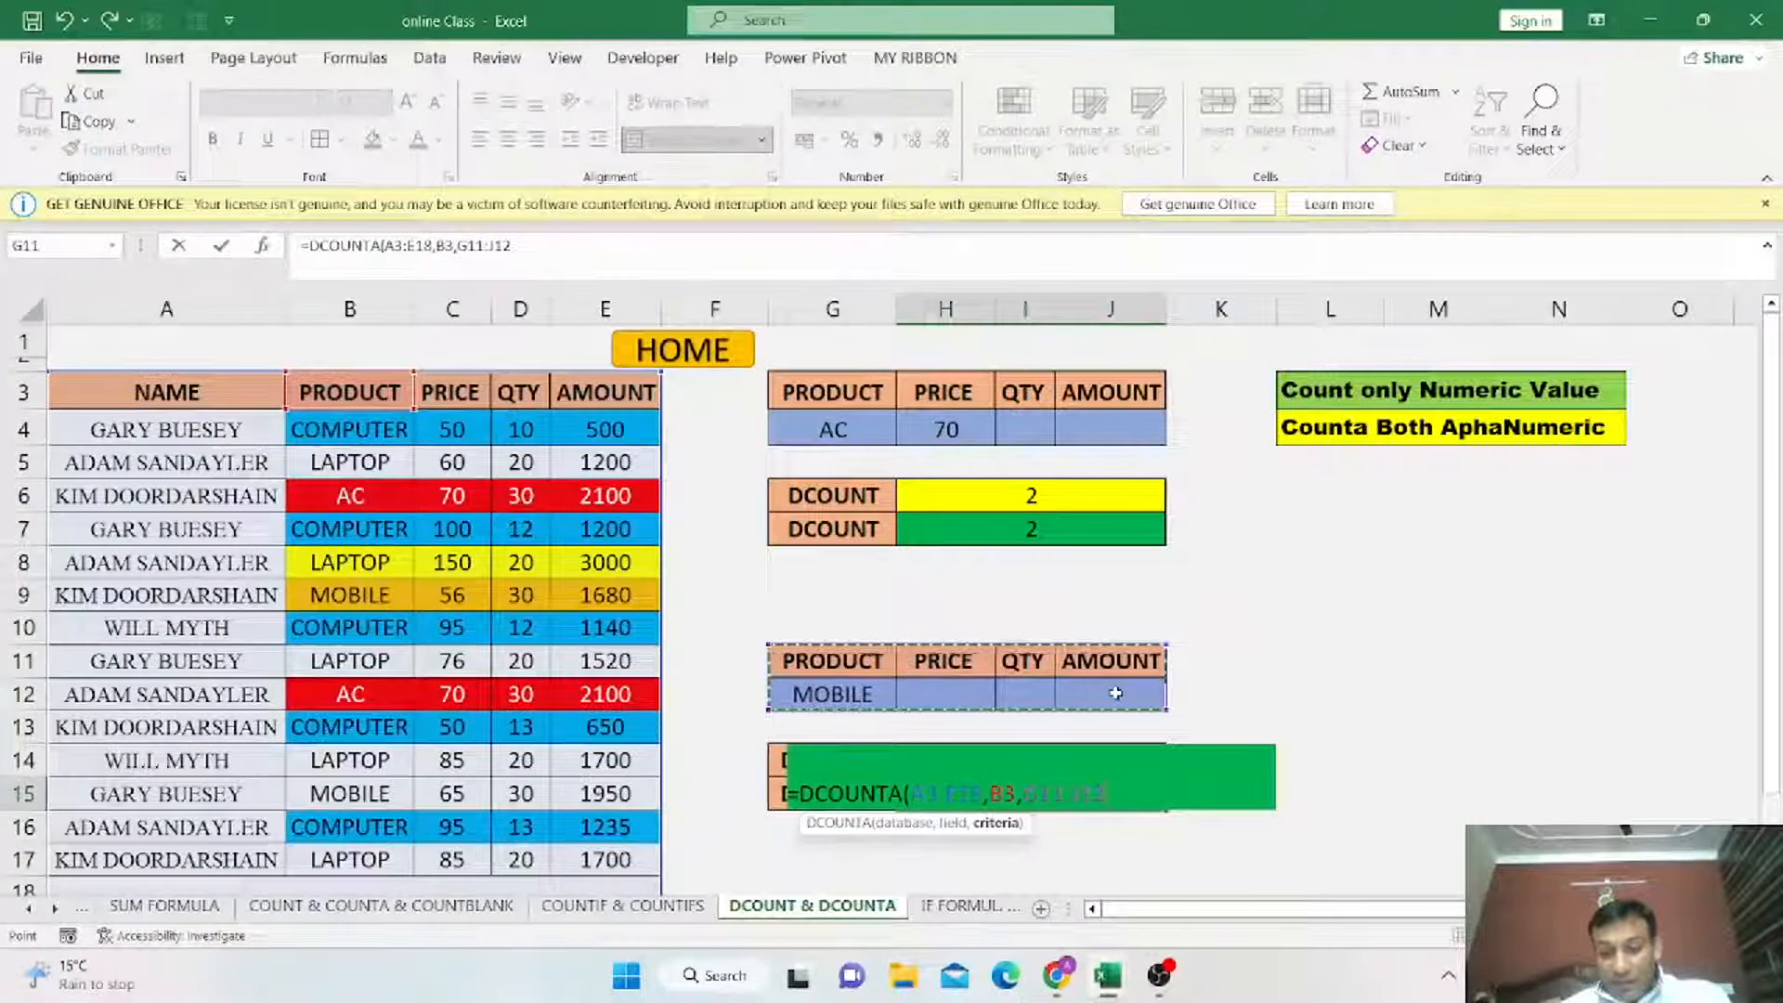
pyautogui.write(')')
pyautogui.press('Return')
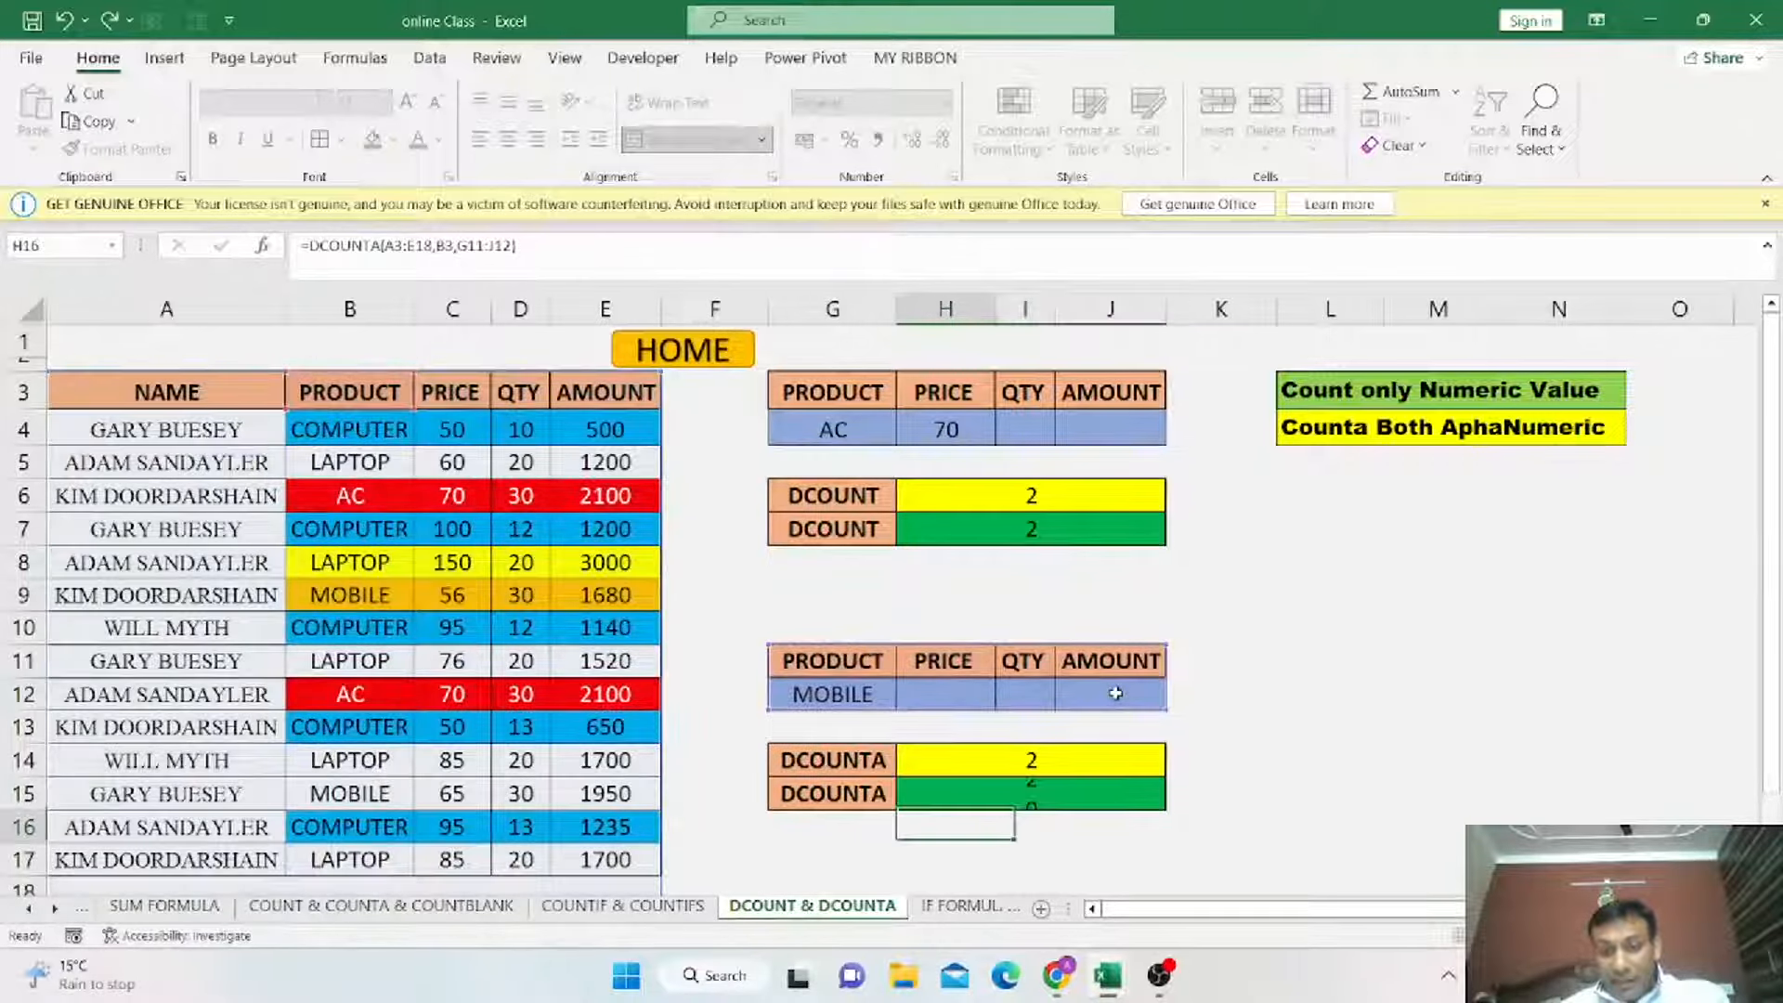
# Remove all fill colours from the data records B4:E17.
pyautogui.click(856, 698)
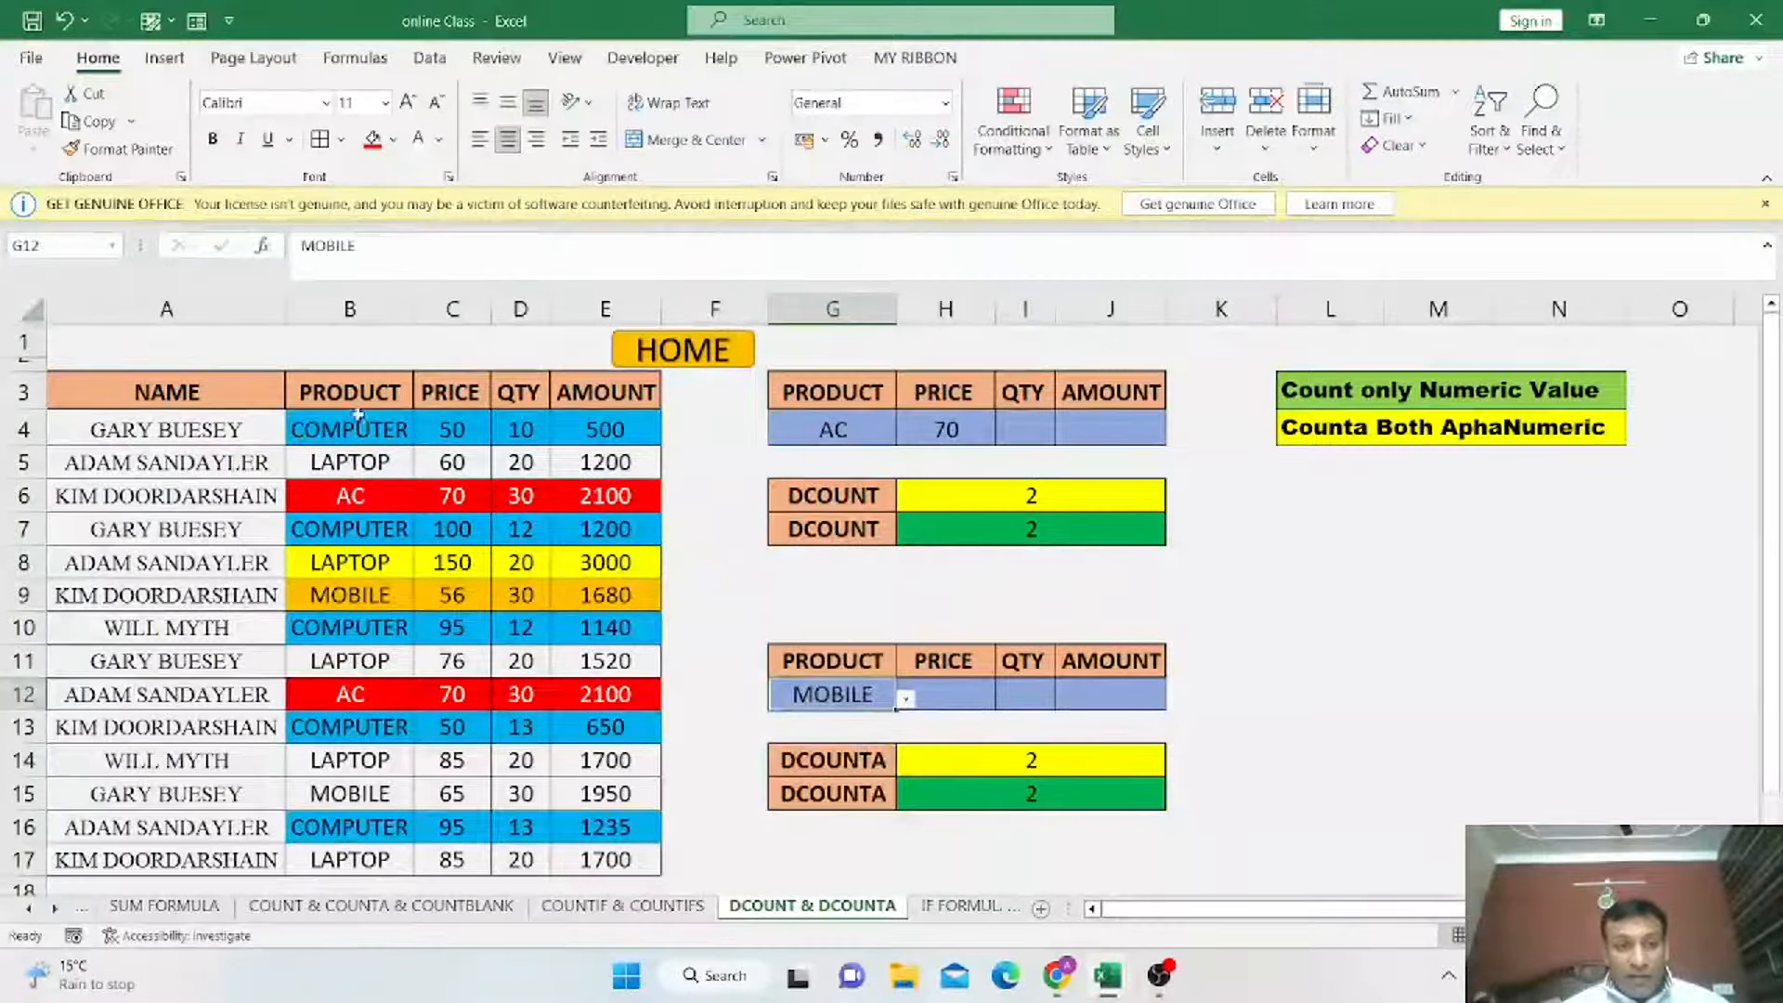
pyautogui.click(361, 595)
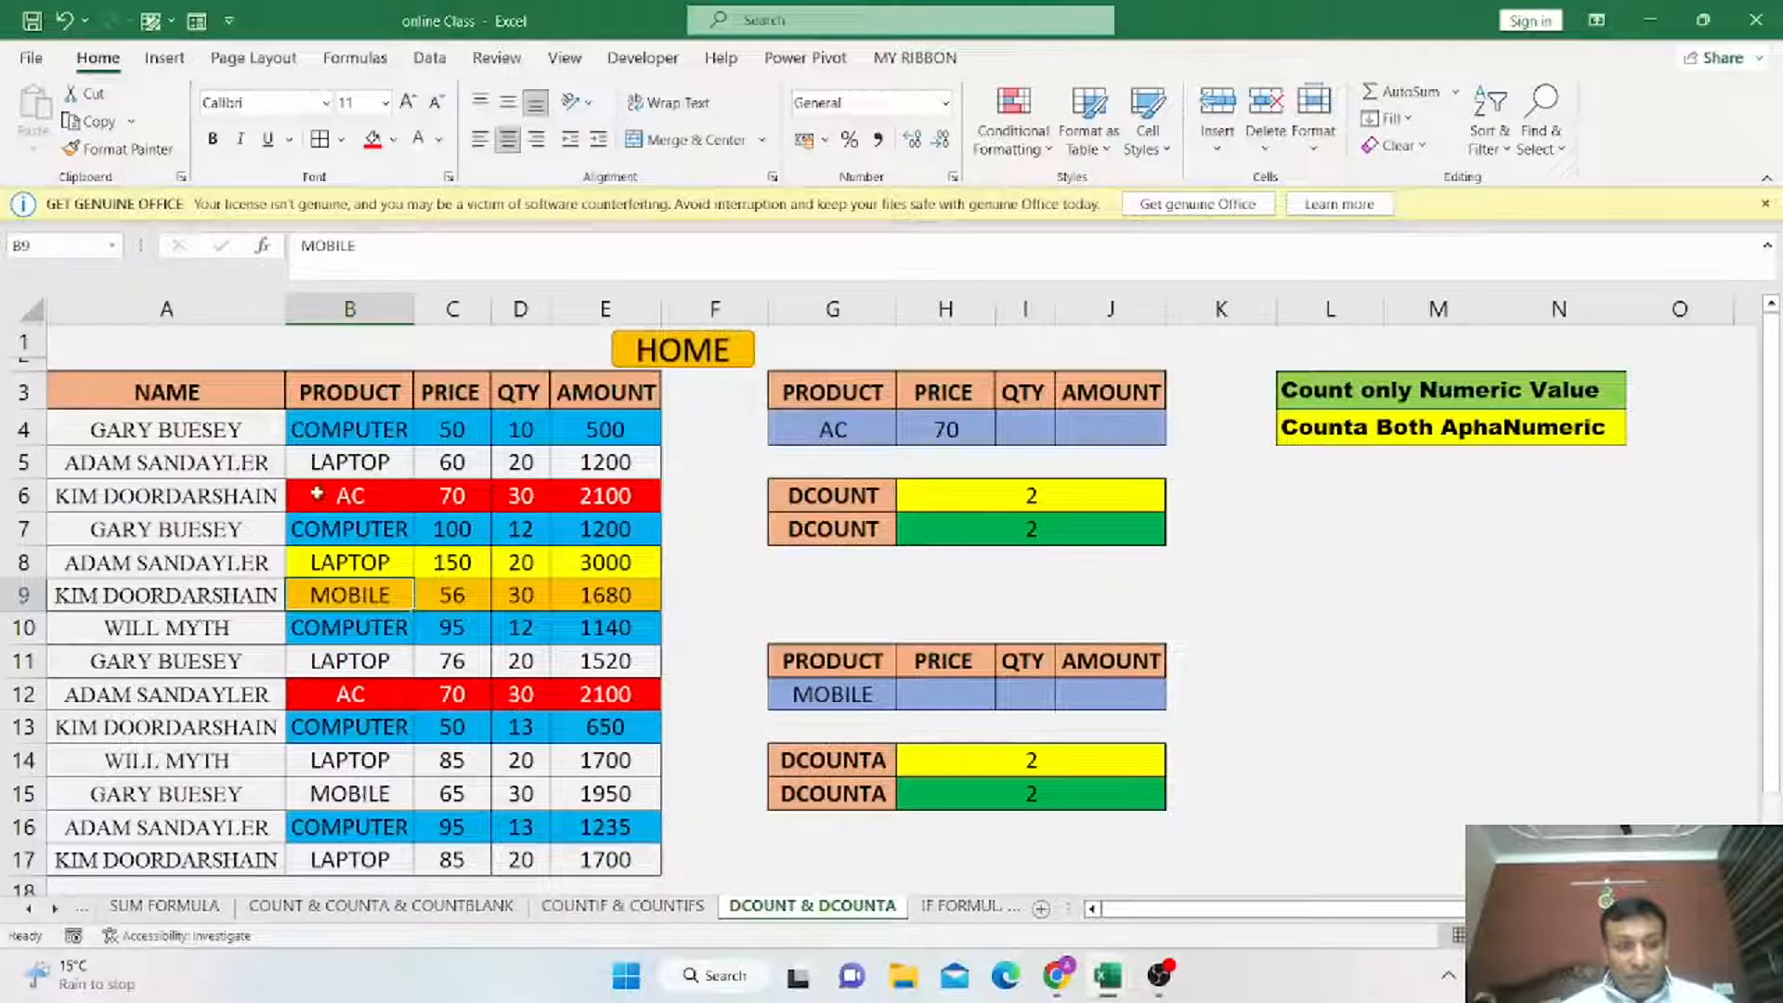
pyautogui.moveTo(329, 430); pyautogui.dragTo(604, 851)
pyautogui.hotkey('alt', 'h')
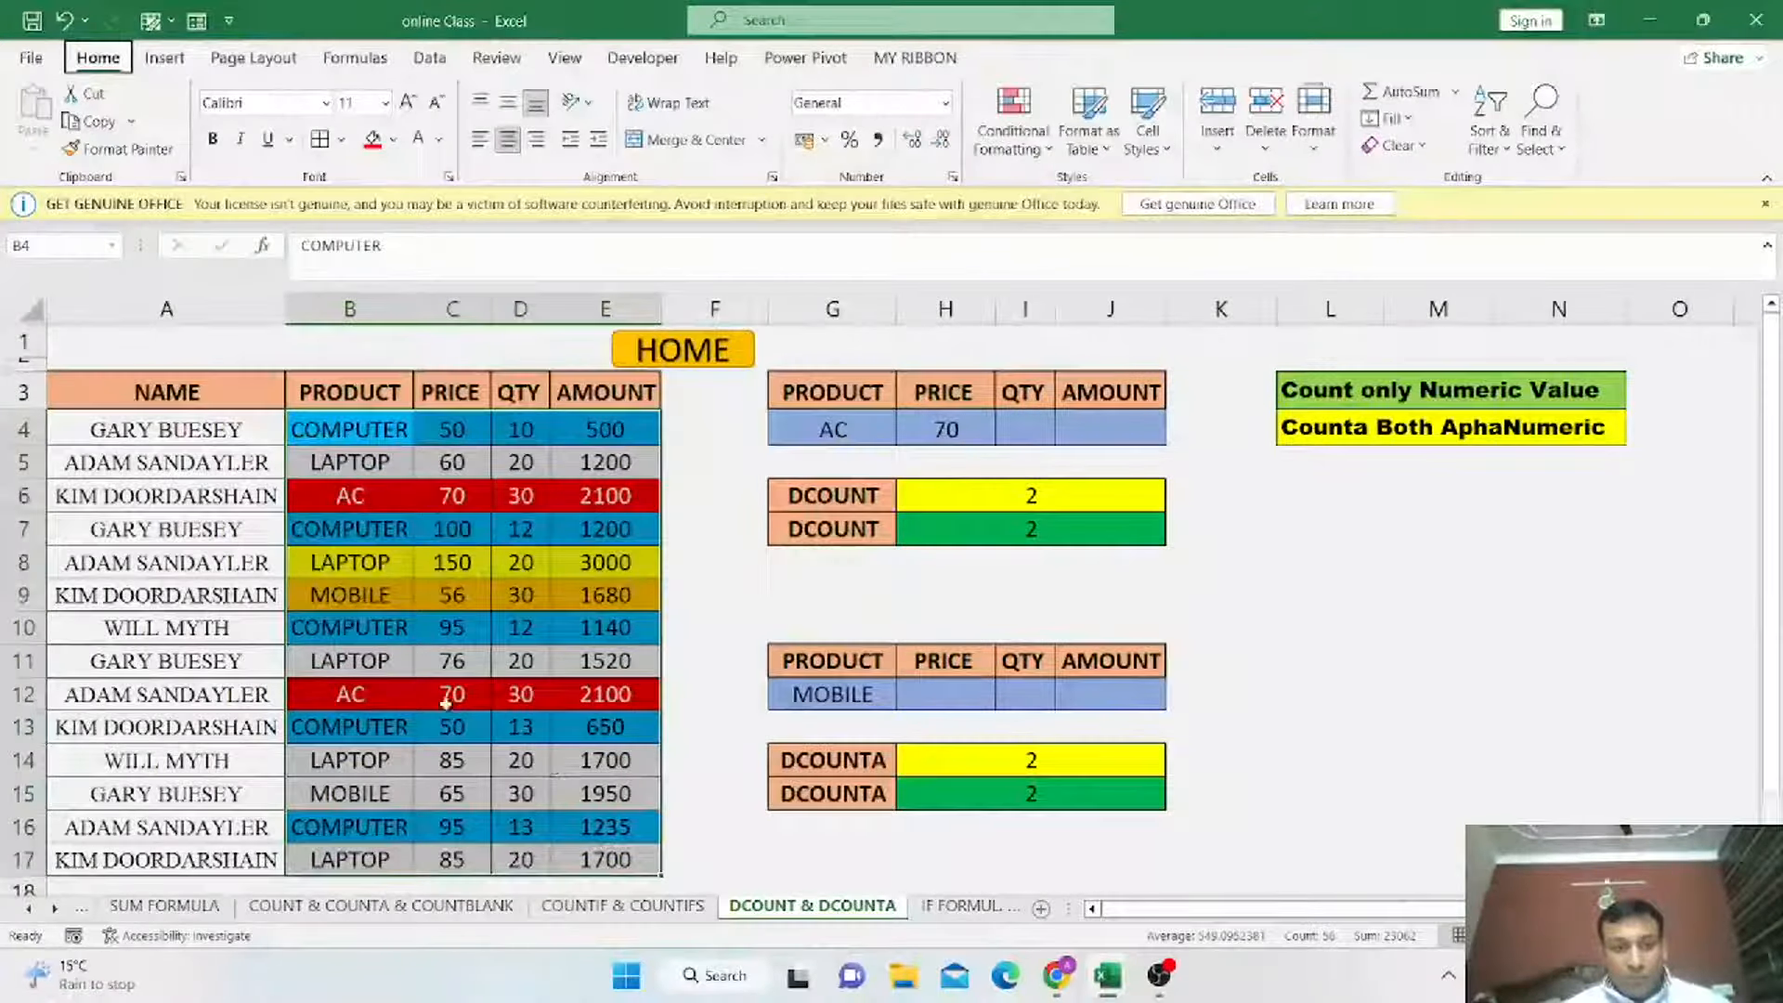
pyautogui.press('h')
pyautogui.press('n')
# Fill the MOBILE product cells B9 and B15 with orange.
pyautogui.click(362, 595)
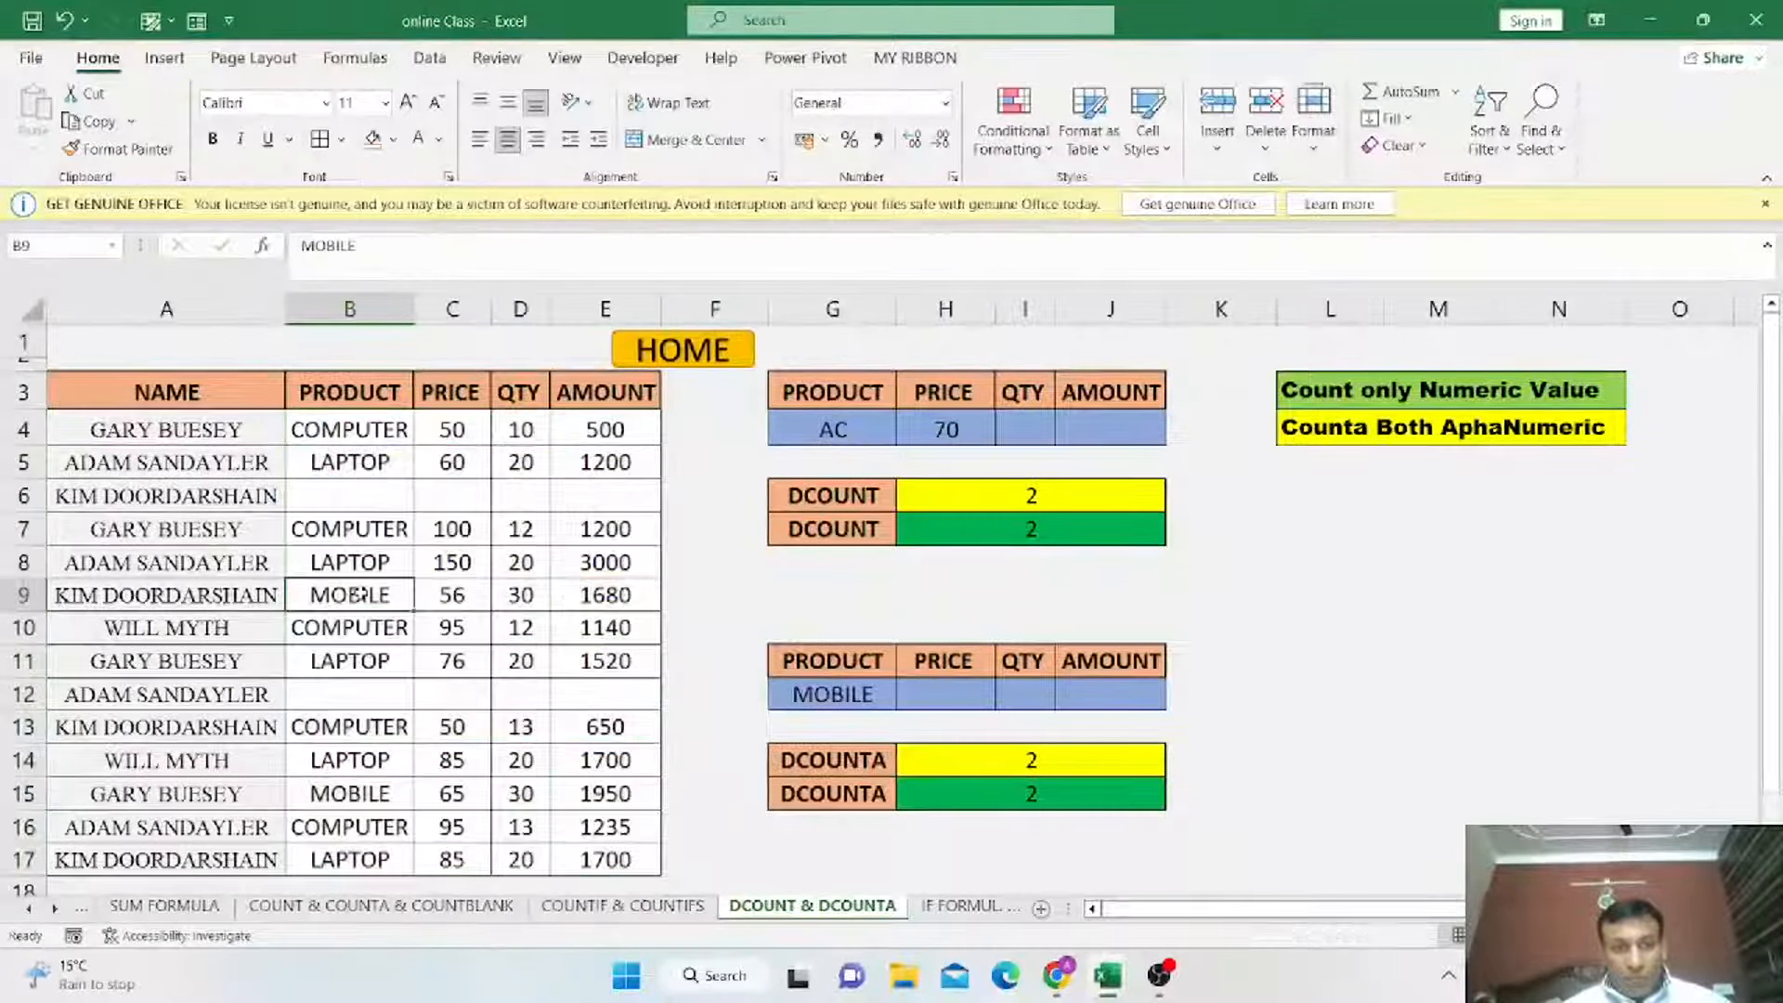
pyautogui.click(394, 139)
pyautogui.click(408, 357)
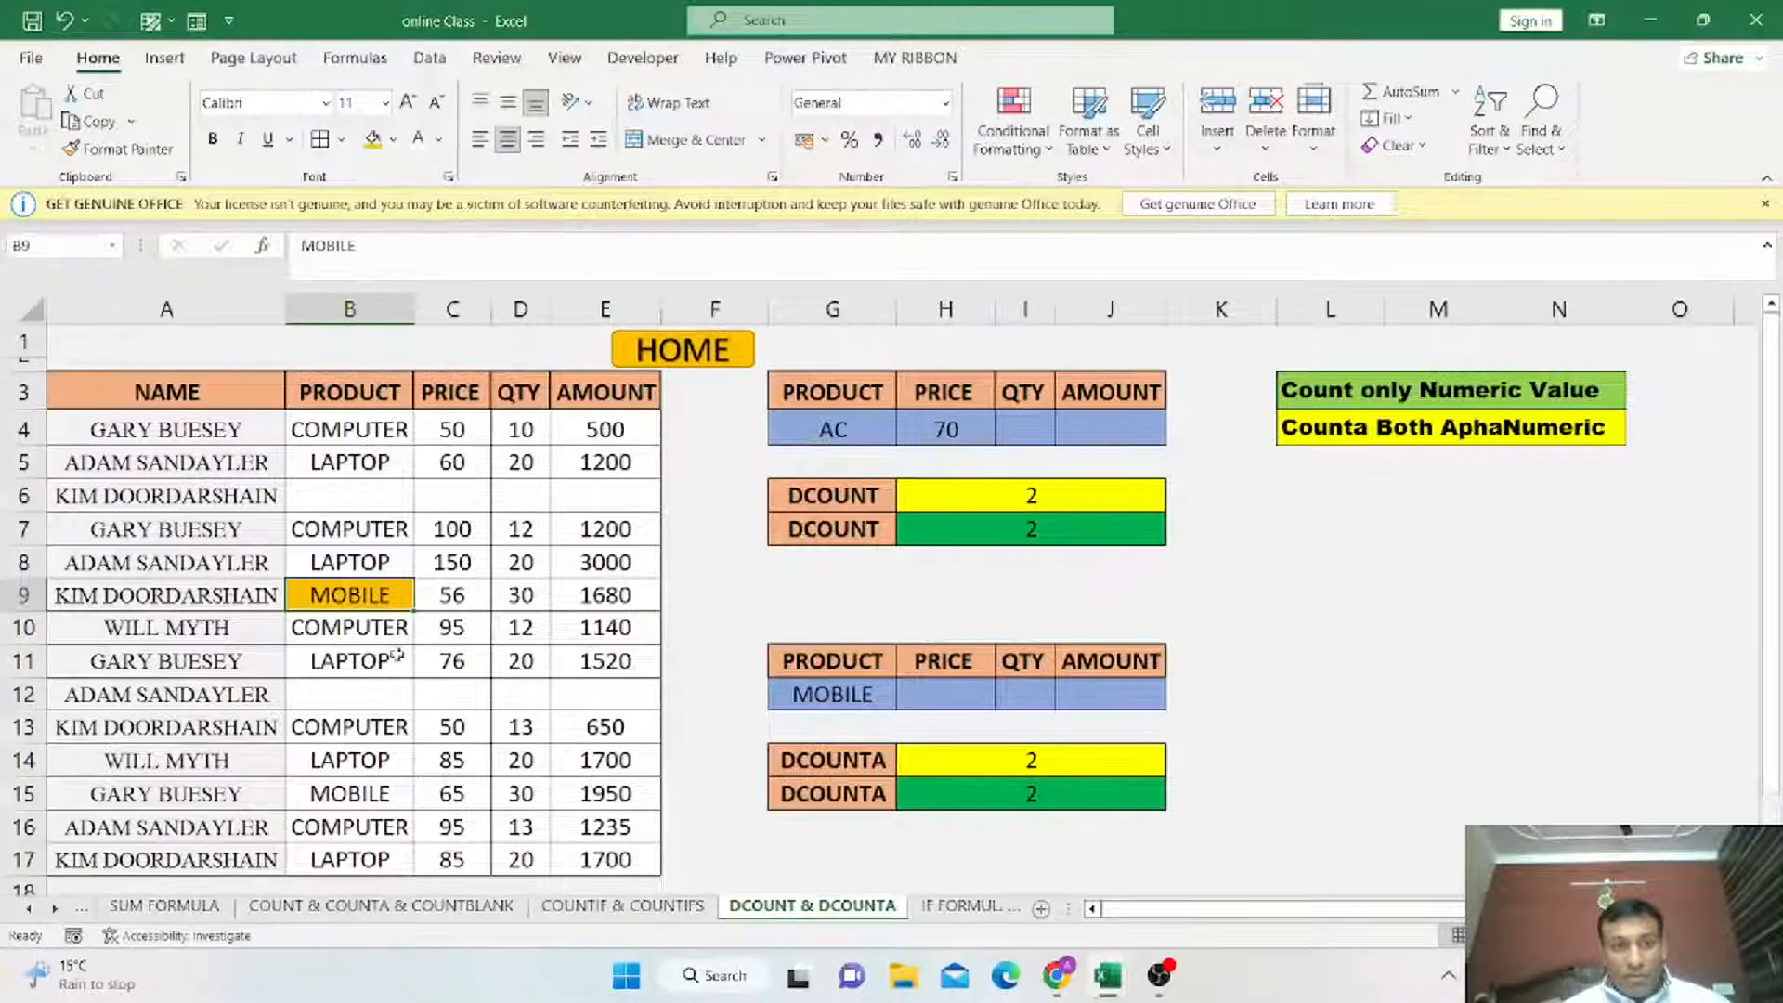
pyautogui.click(366, 794)
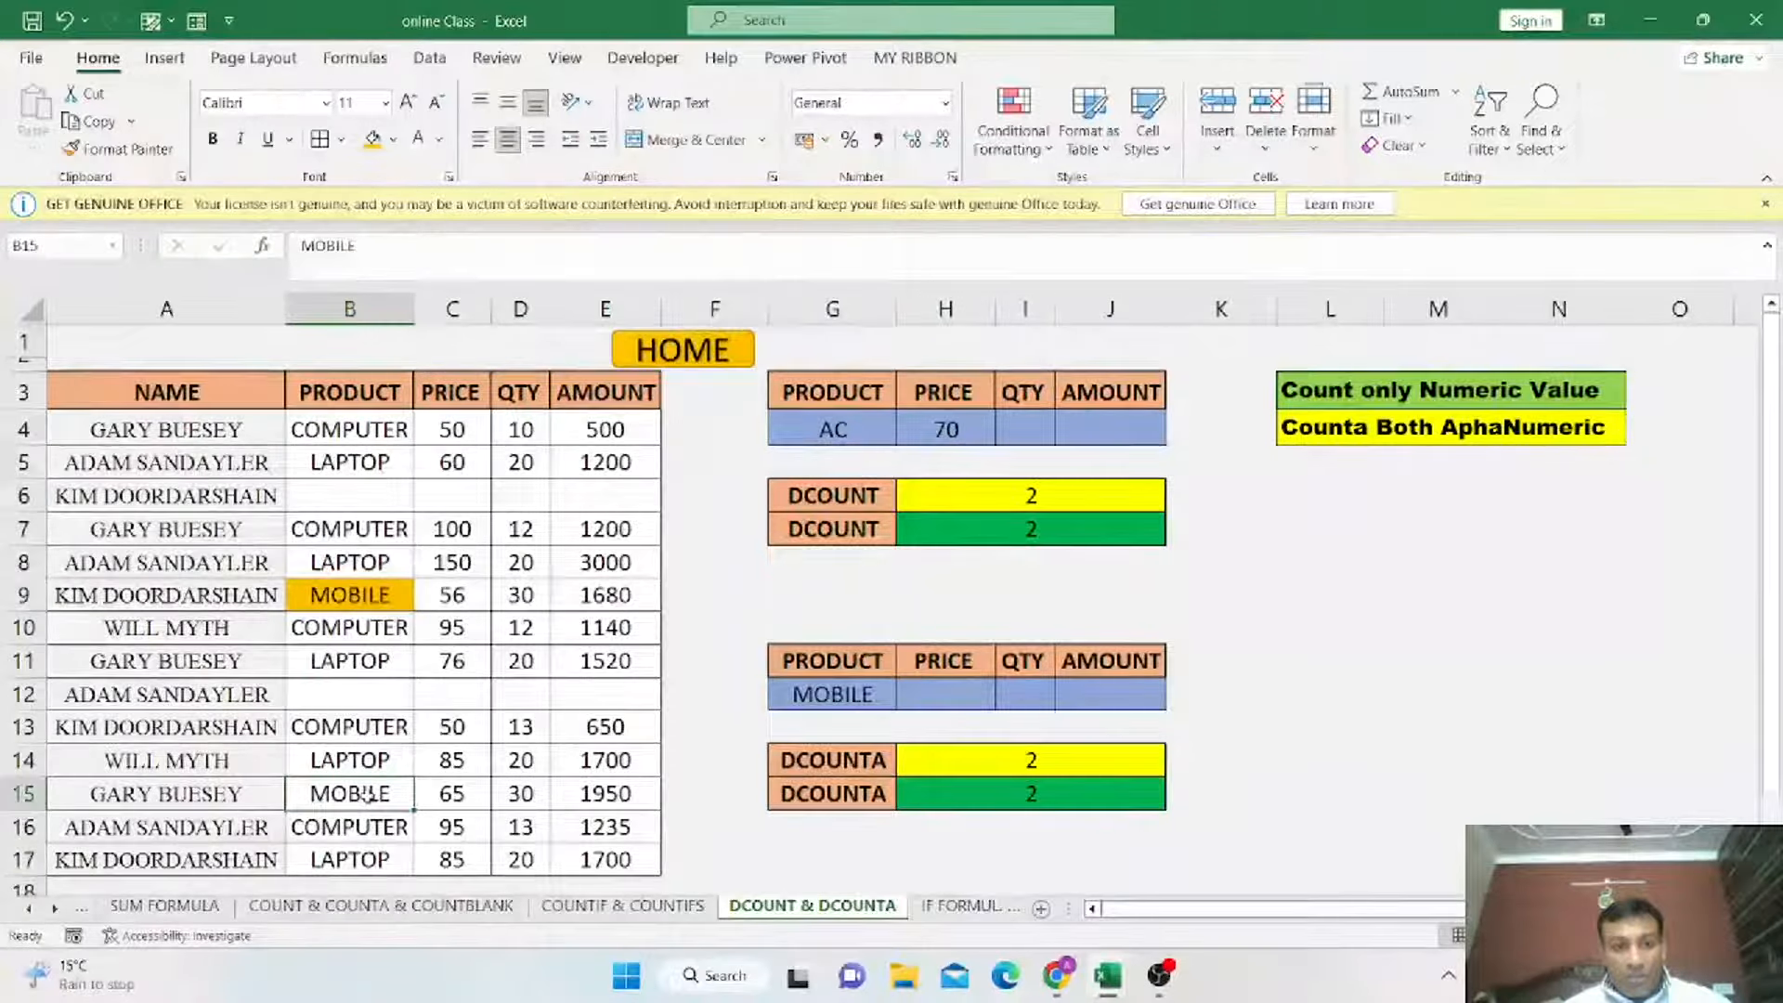
pyautogui.click(374, 140)
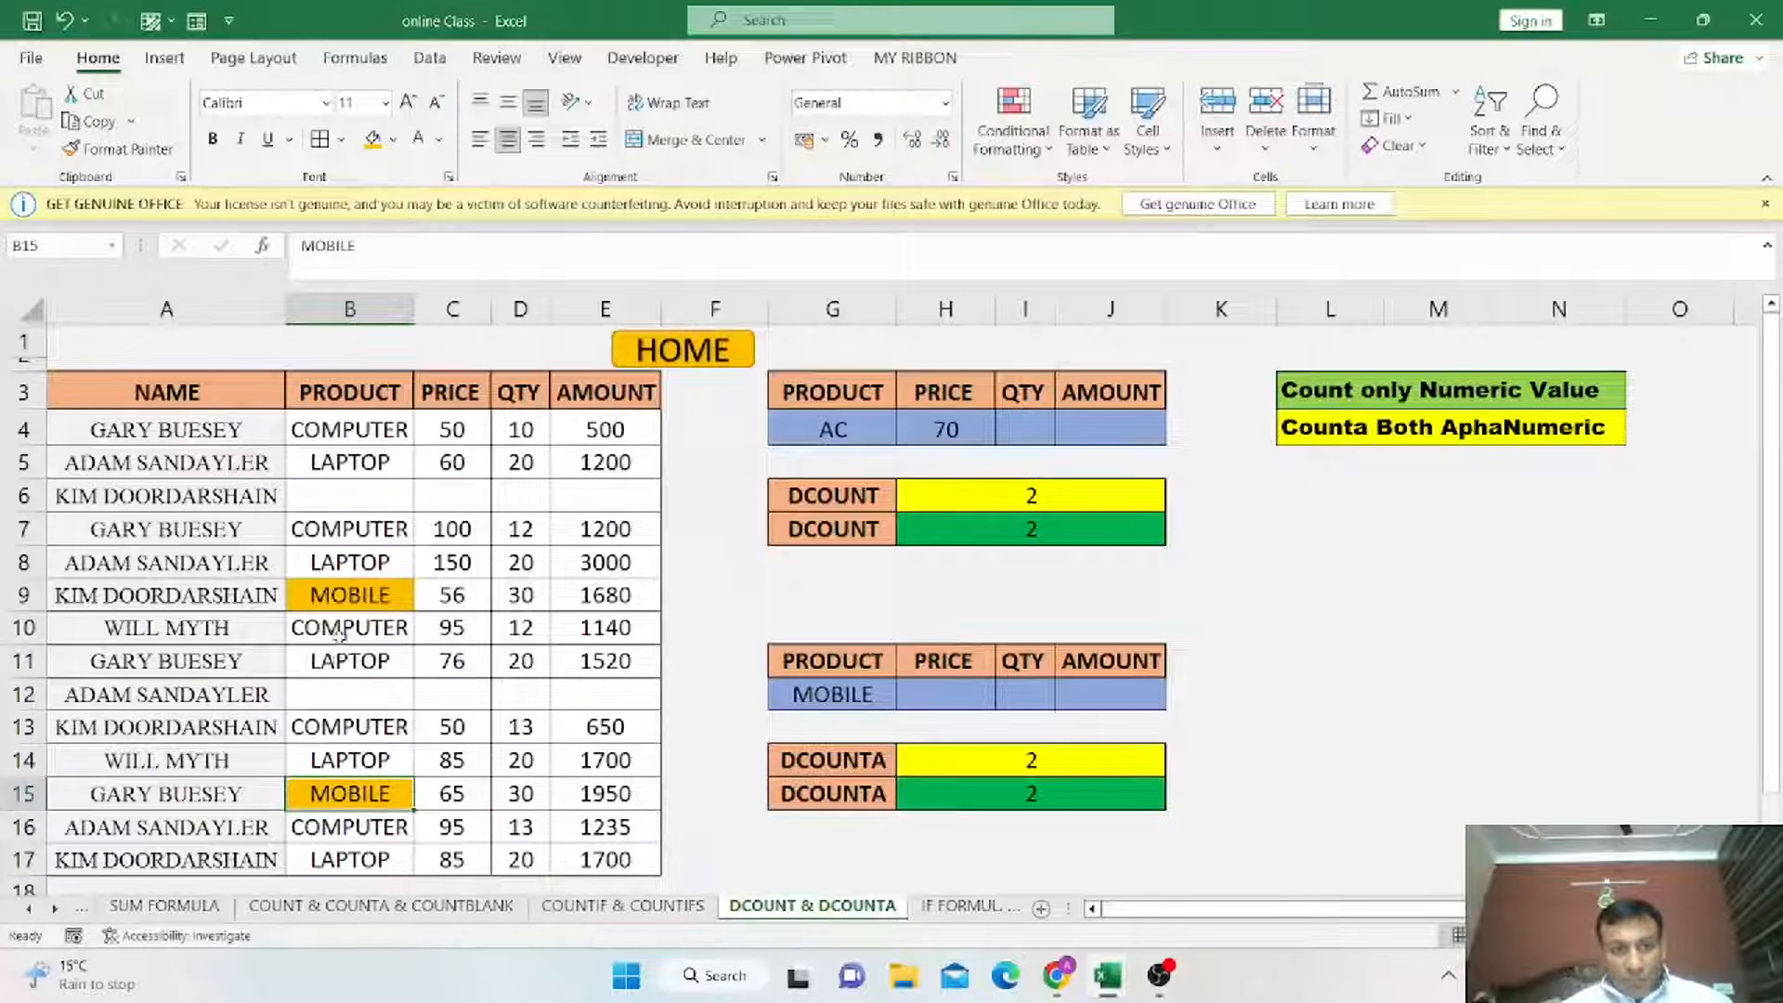
# Change the lower criteria table's product in G12 to COMPUTER so the DCOUNTA formulas count computer records.
pyautogui.moveTo(331, 534); pyautogui.dragTo(595, 530)
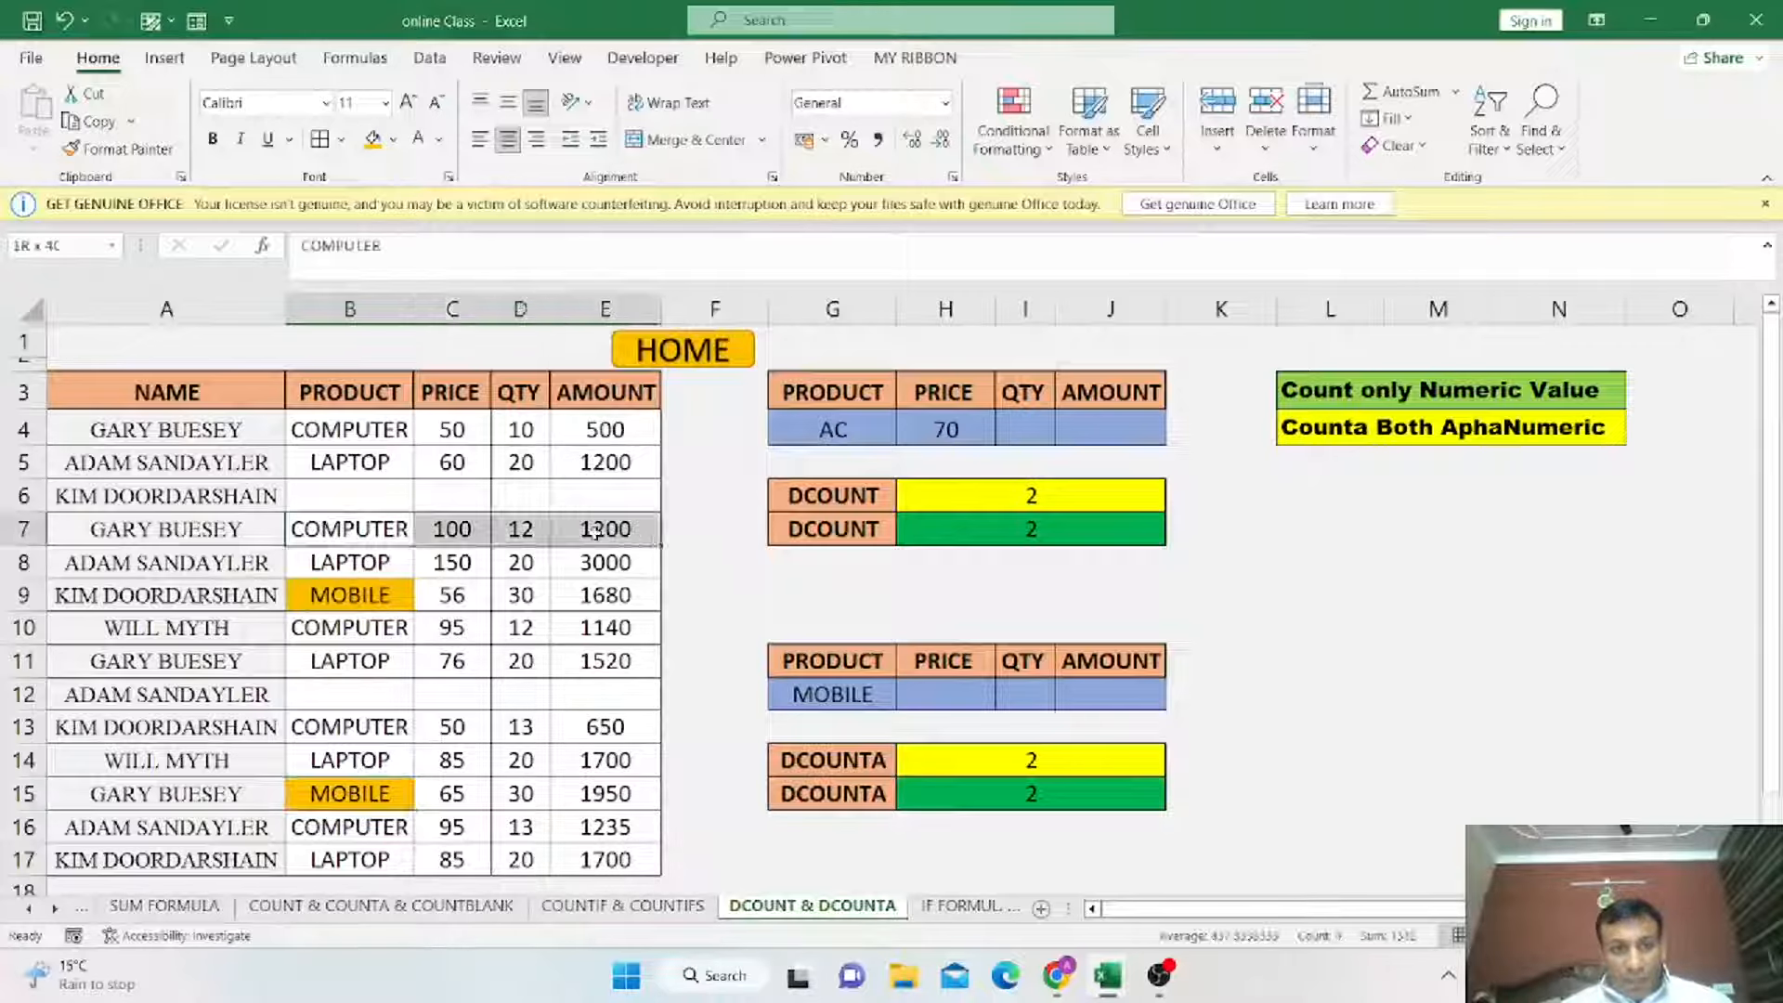
pyautogui.click(919, 788)
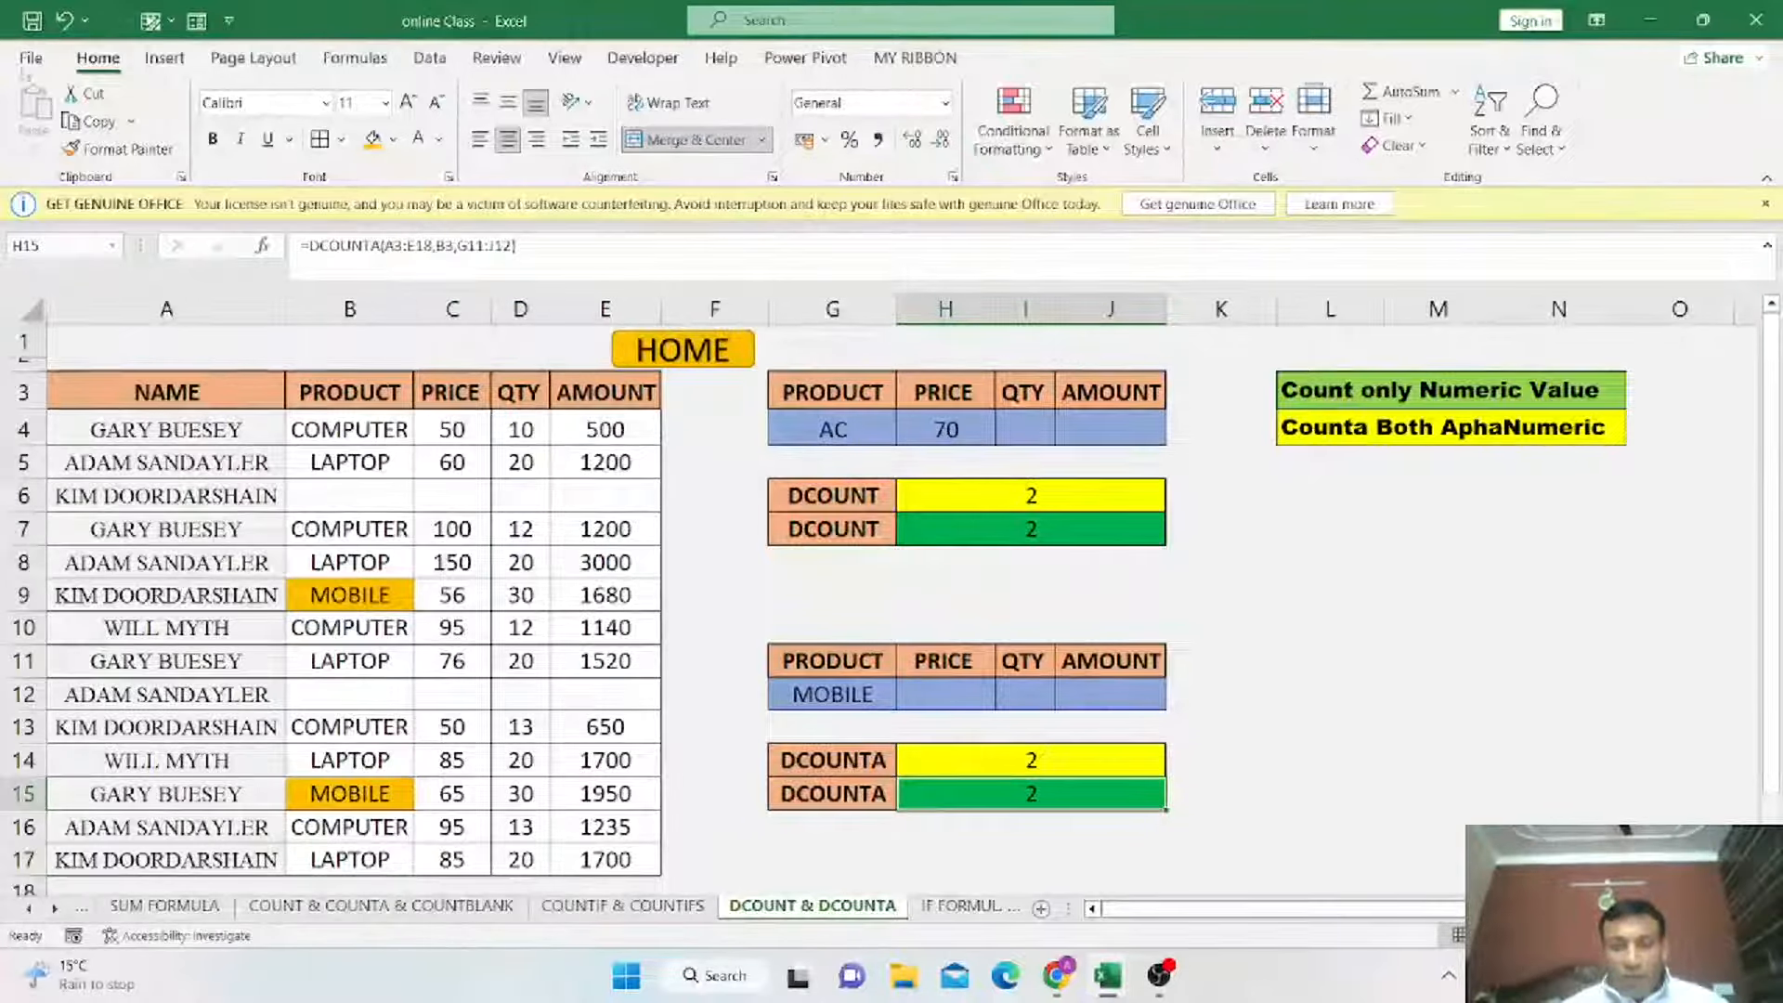
pyautogui.click(866, 698)
pyautogui.click(905, 700)
pyautogui.click(837, 740)
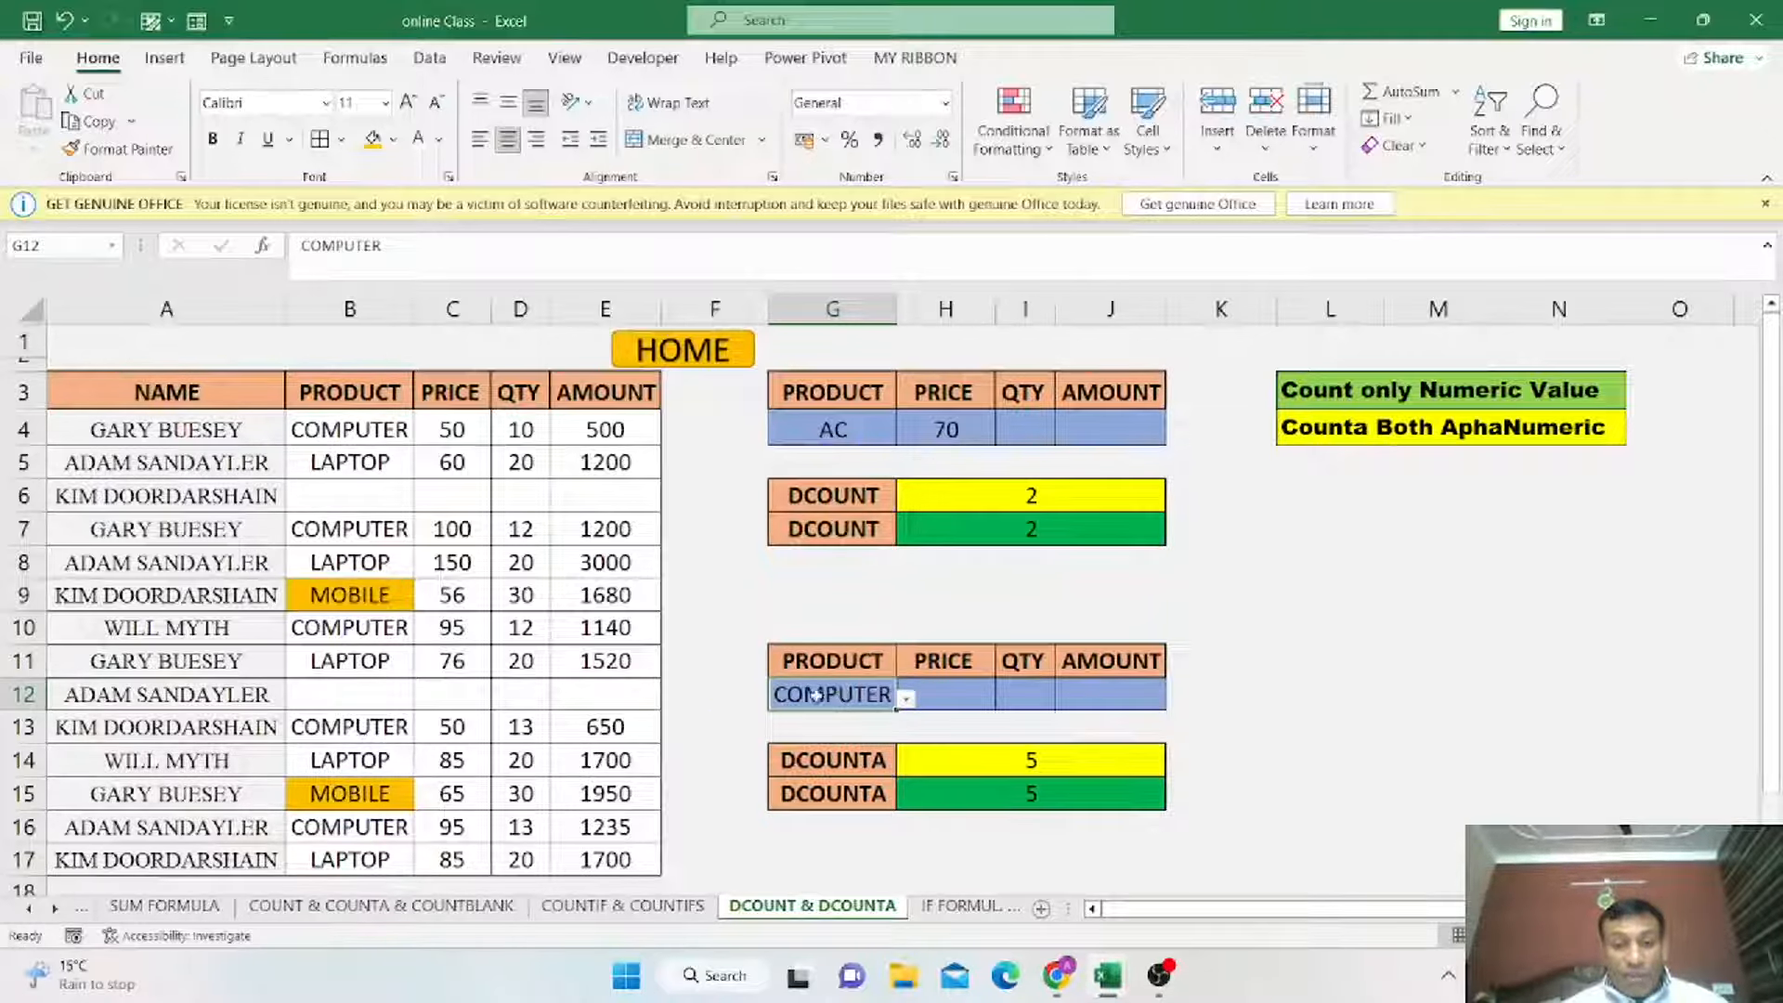
# Fill the COMPUTER records B4:E4, B7:E7 and B10:E10 with yellow.
pyautogui.moveTo(349, 429); pyautogui.dragTo(596, 433)
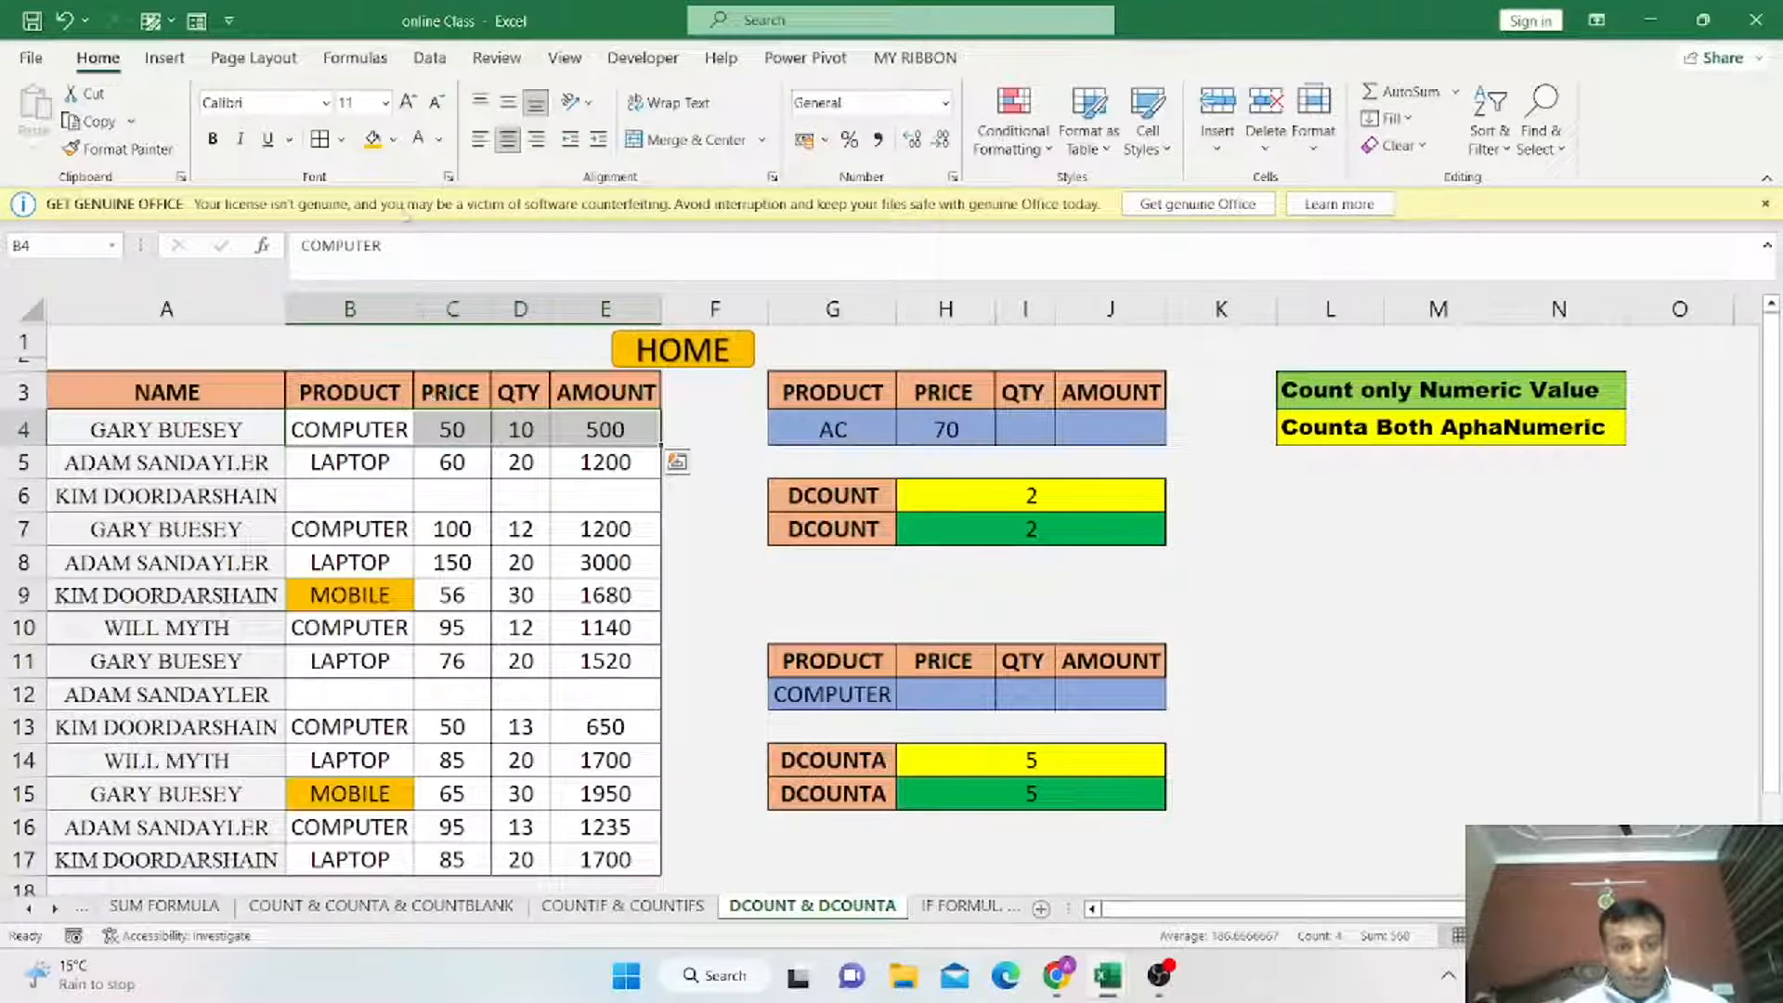
pyautogui.click(393, 141)
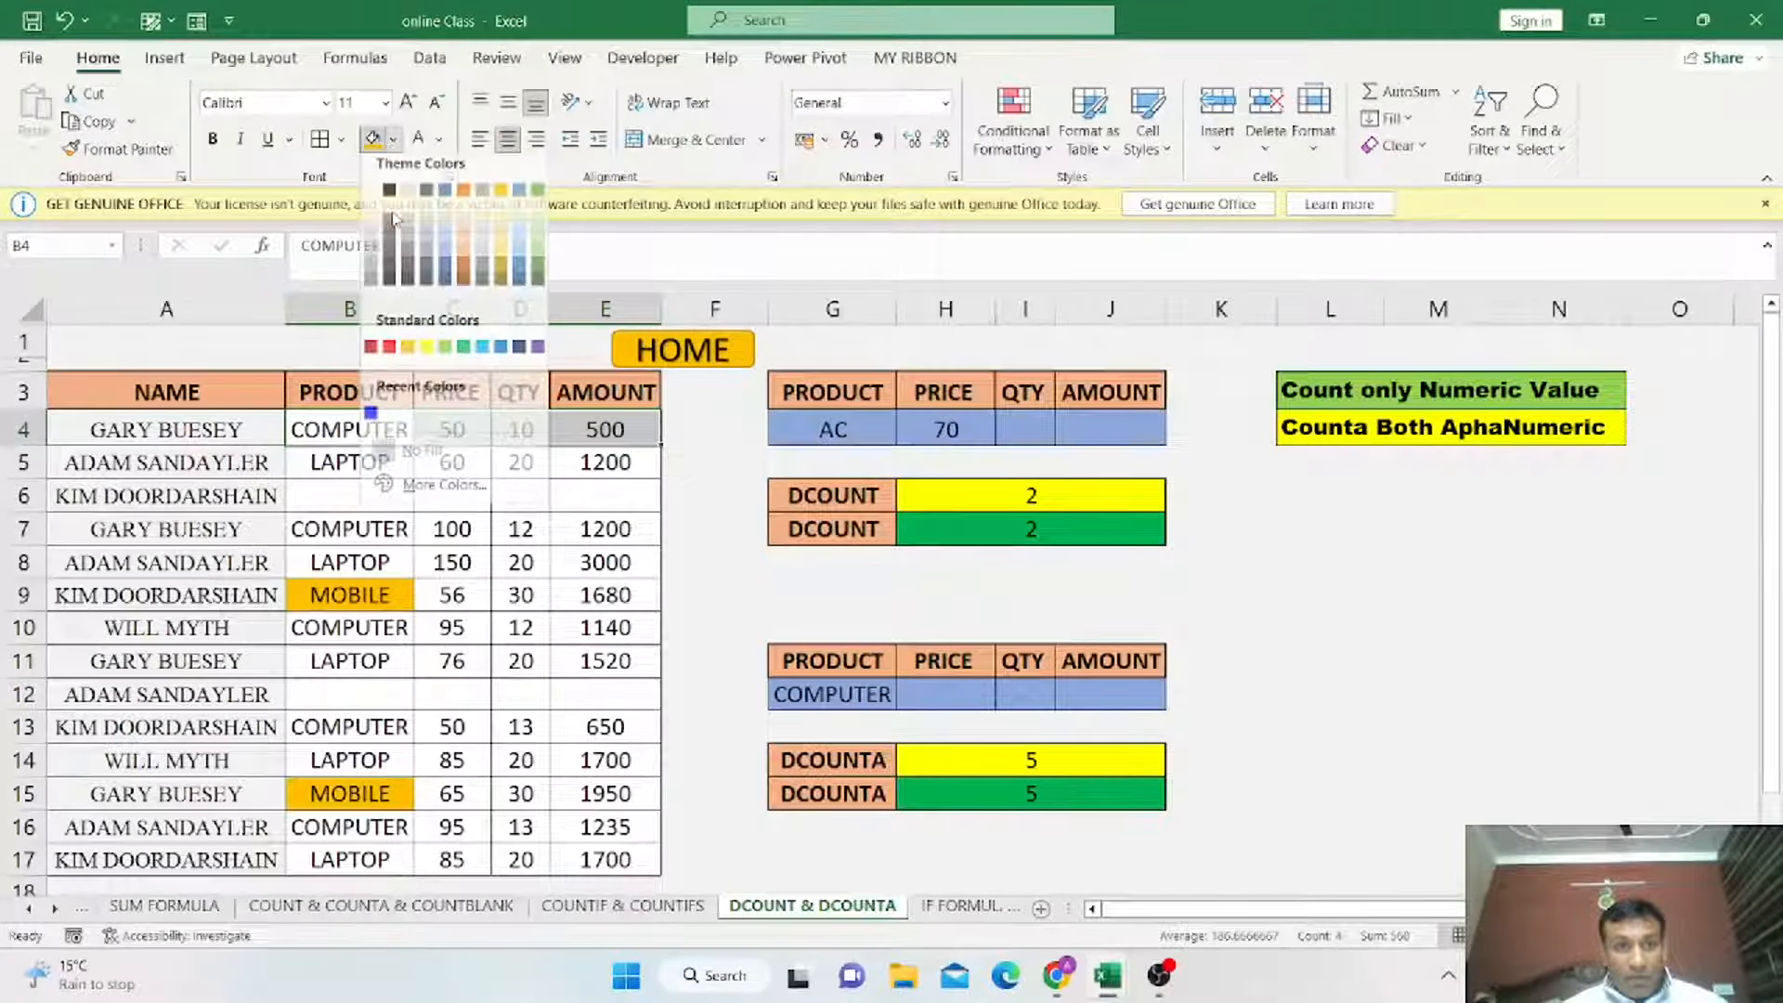
pyautogui.click(427, 359)
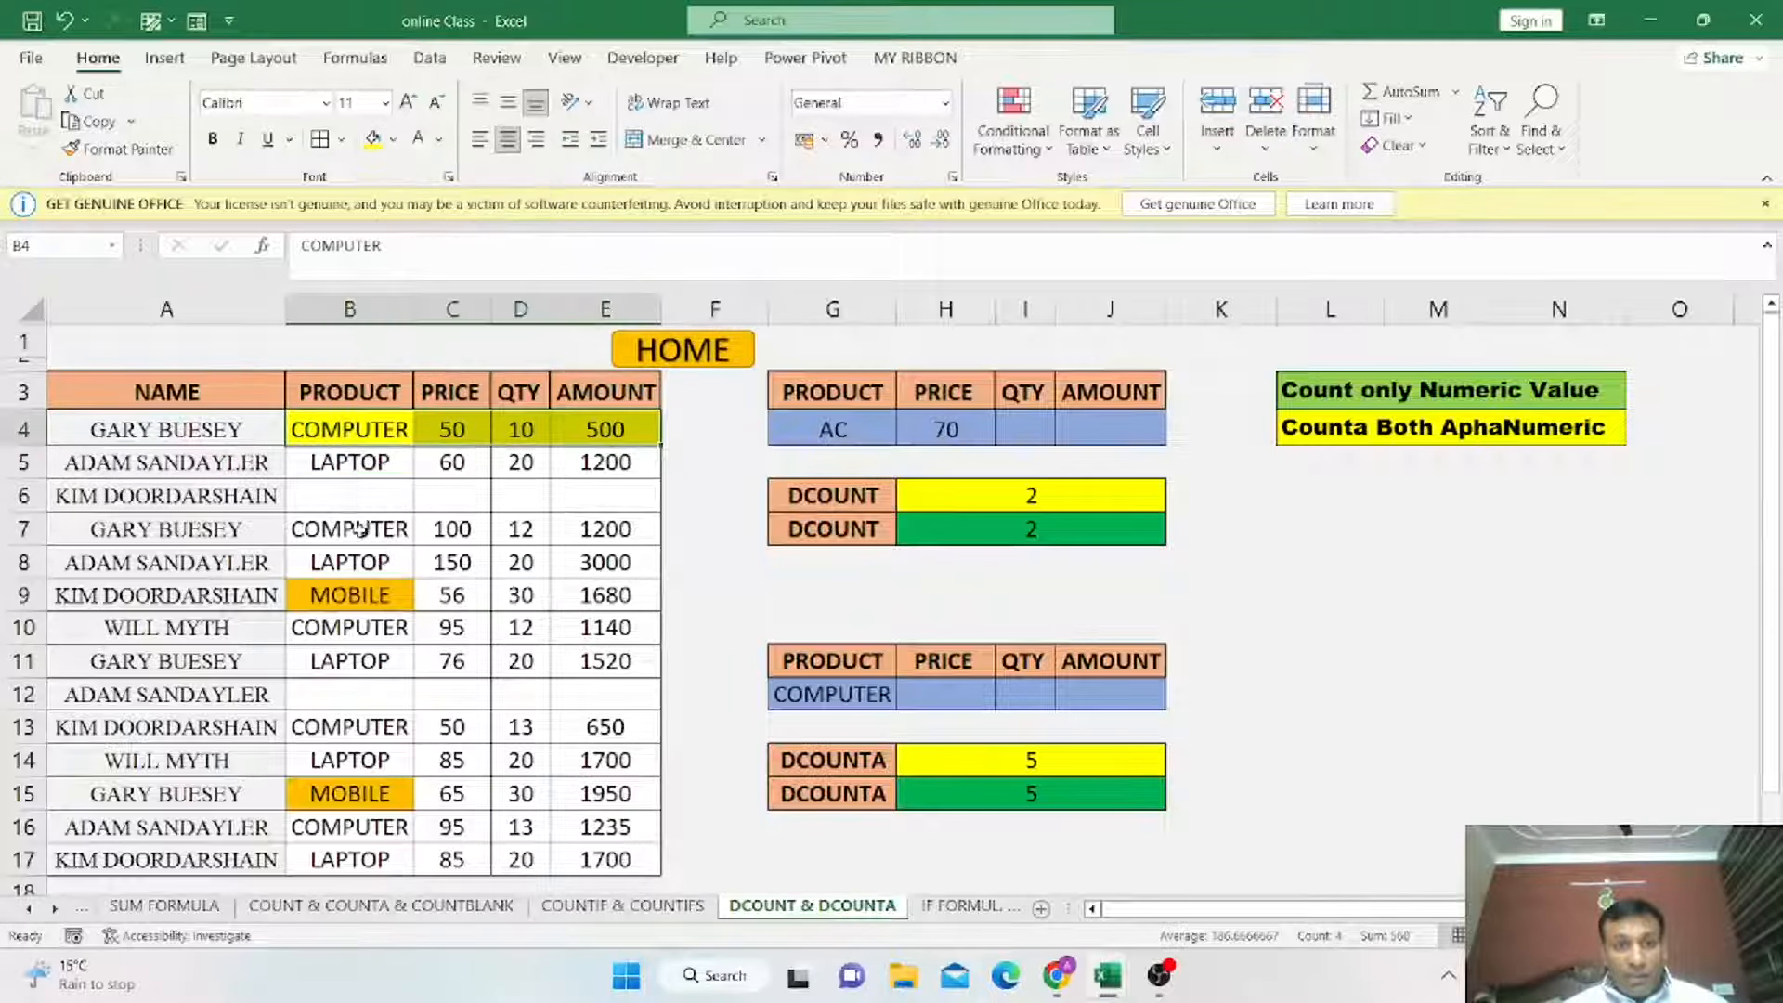
pyautogui.moveTo(358, 530); pyautogui.dragTo(604, 530)
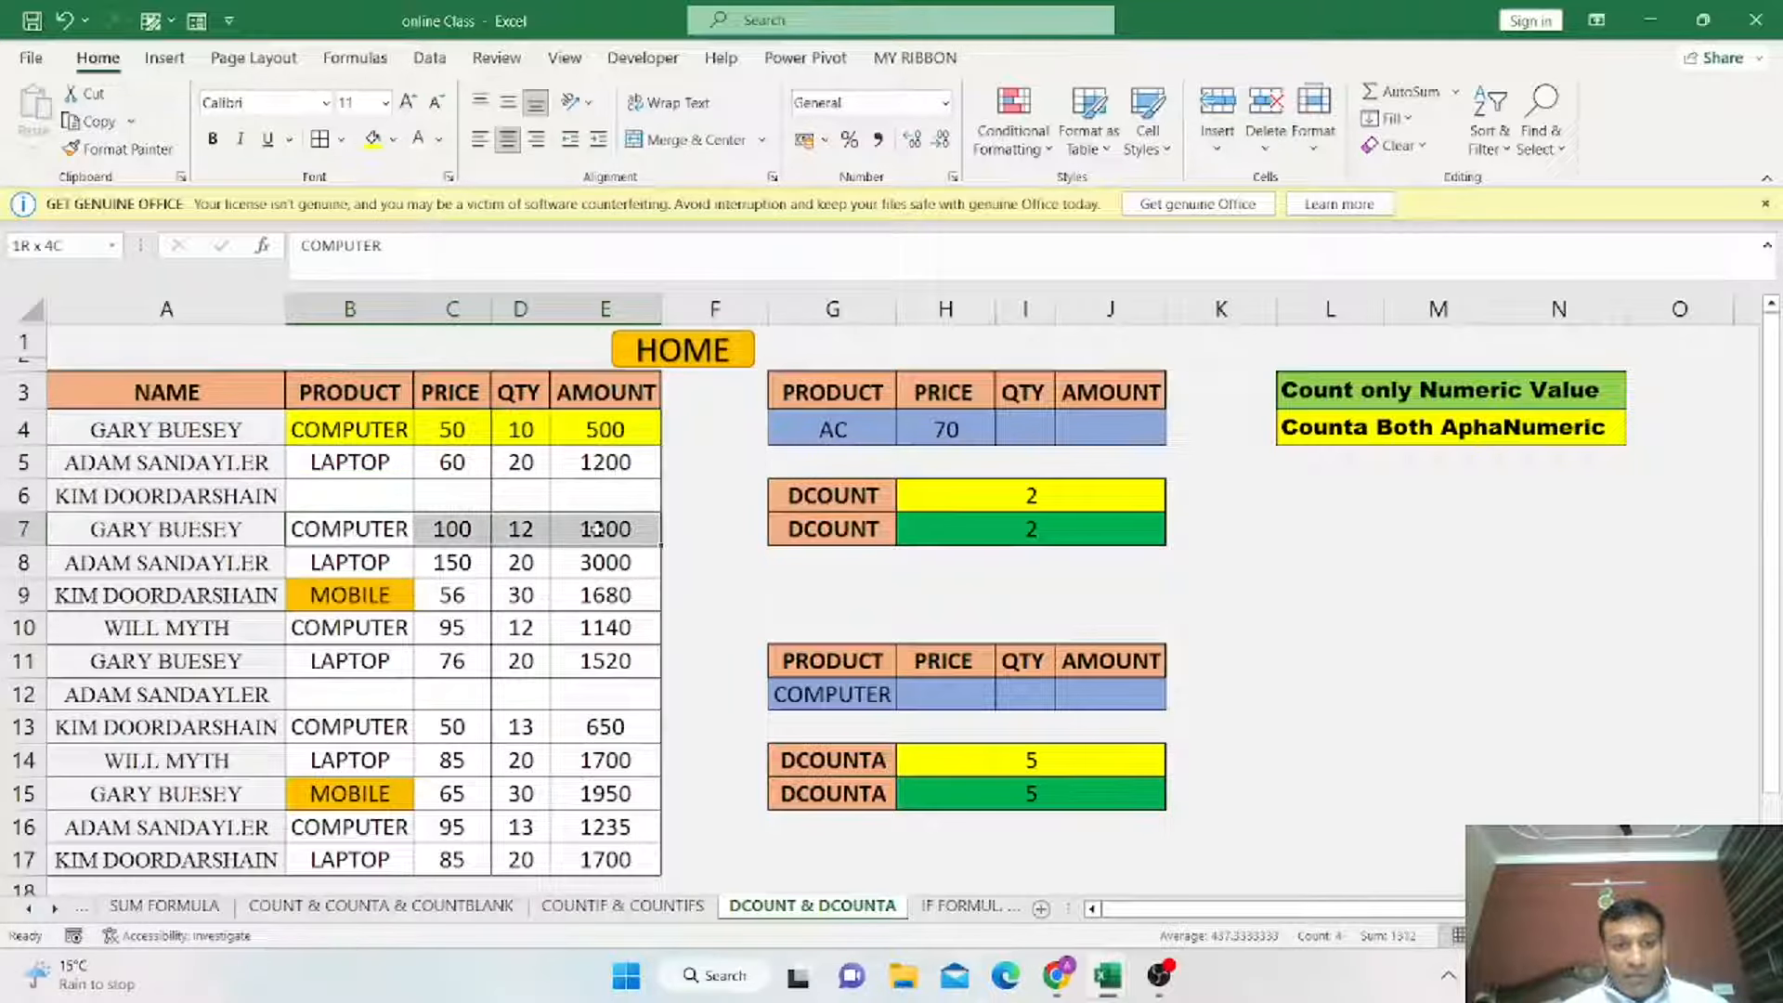
pyautogui.click(373, 139)
pyautogui.moveTo(362, 628); pyautogui.dragTo(603, 628)
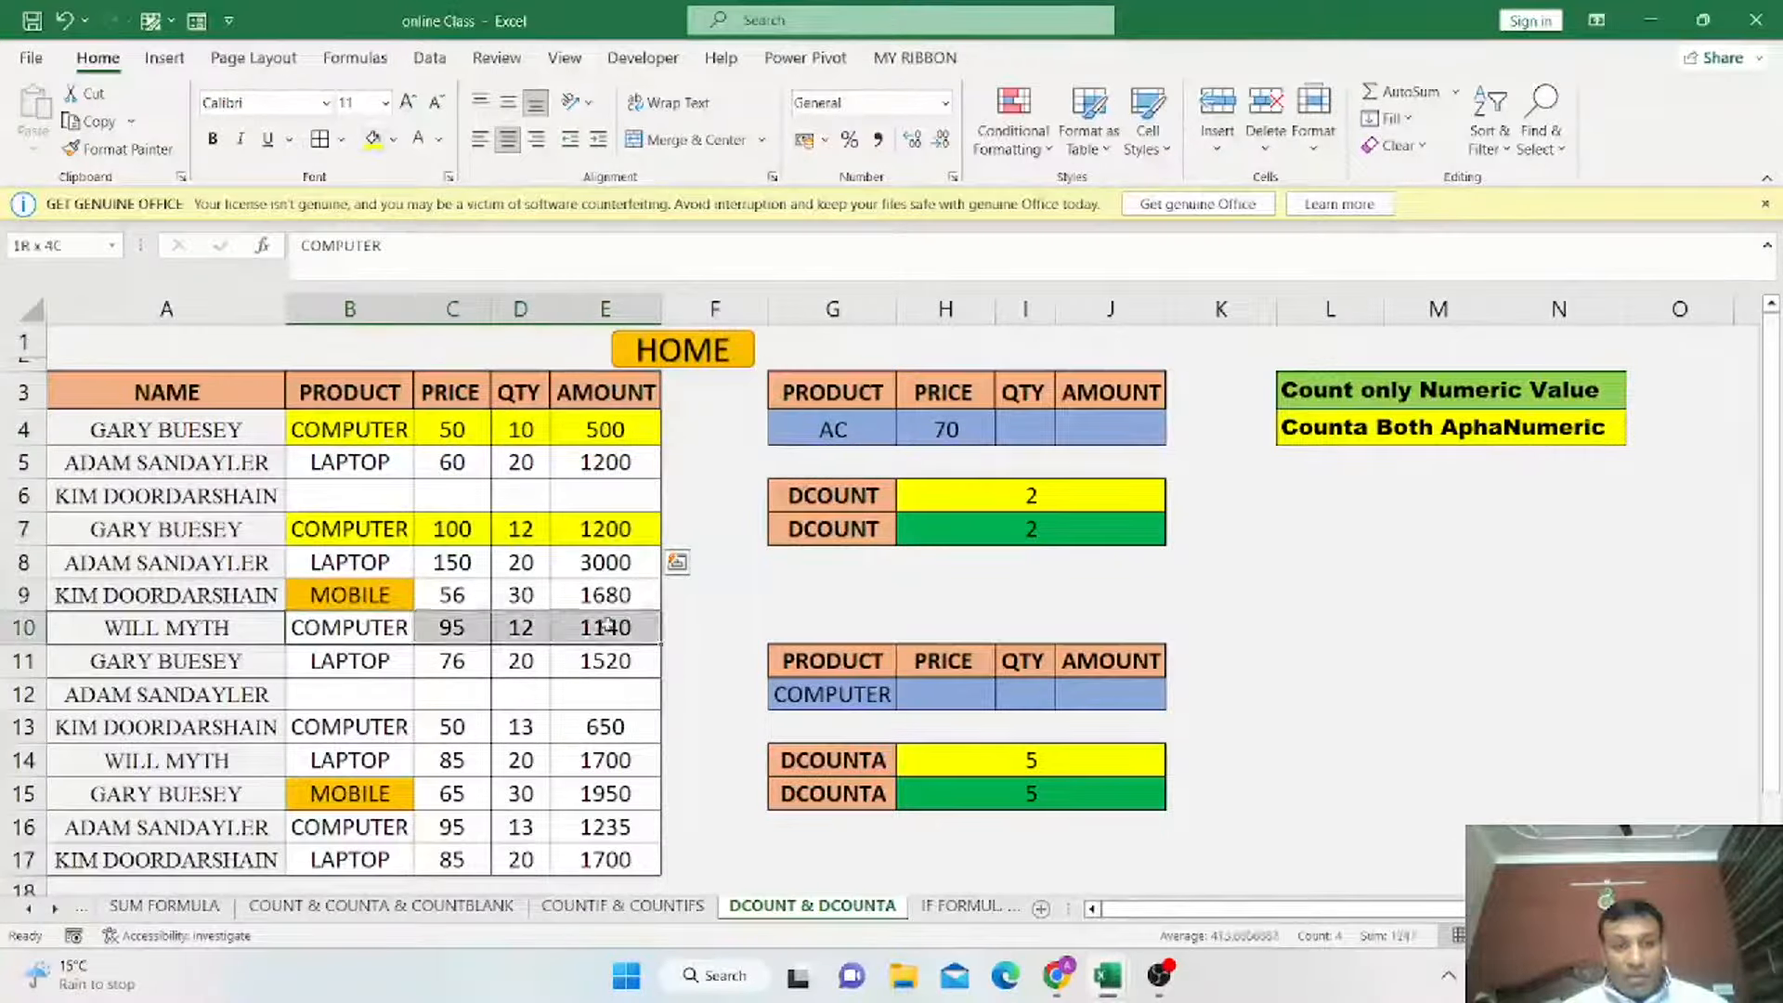
pyautogui.click(373, 139)
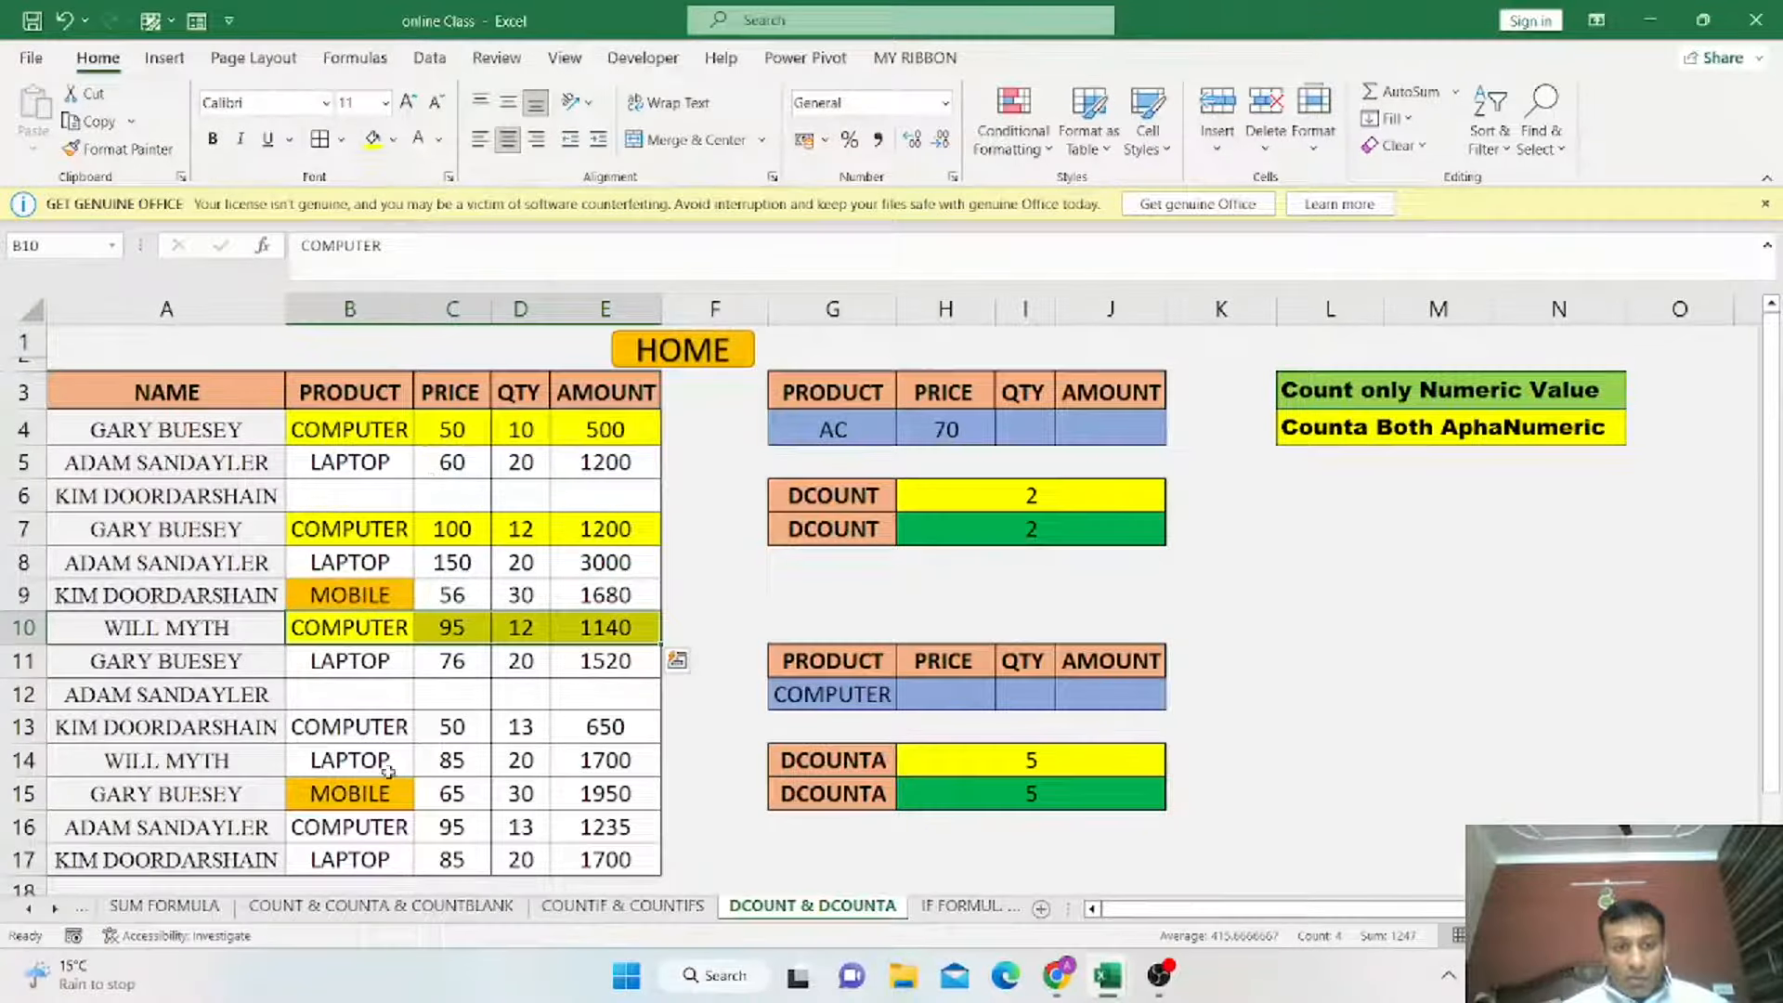
# Repeat the yellow fill on the COMPUTER records B13:E13 and B16:E16.
pyautogui.moveTo(358, 727); pyautogui.dragTo(602, 740)
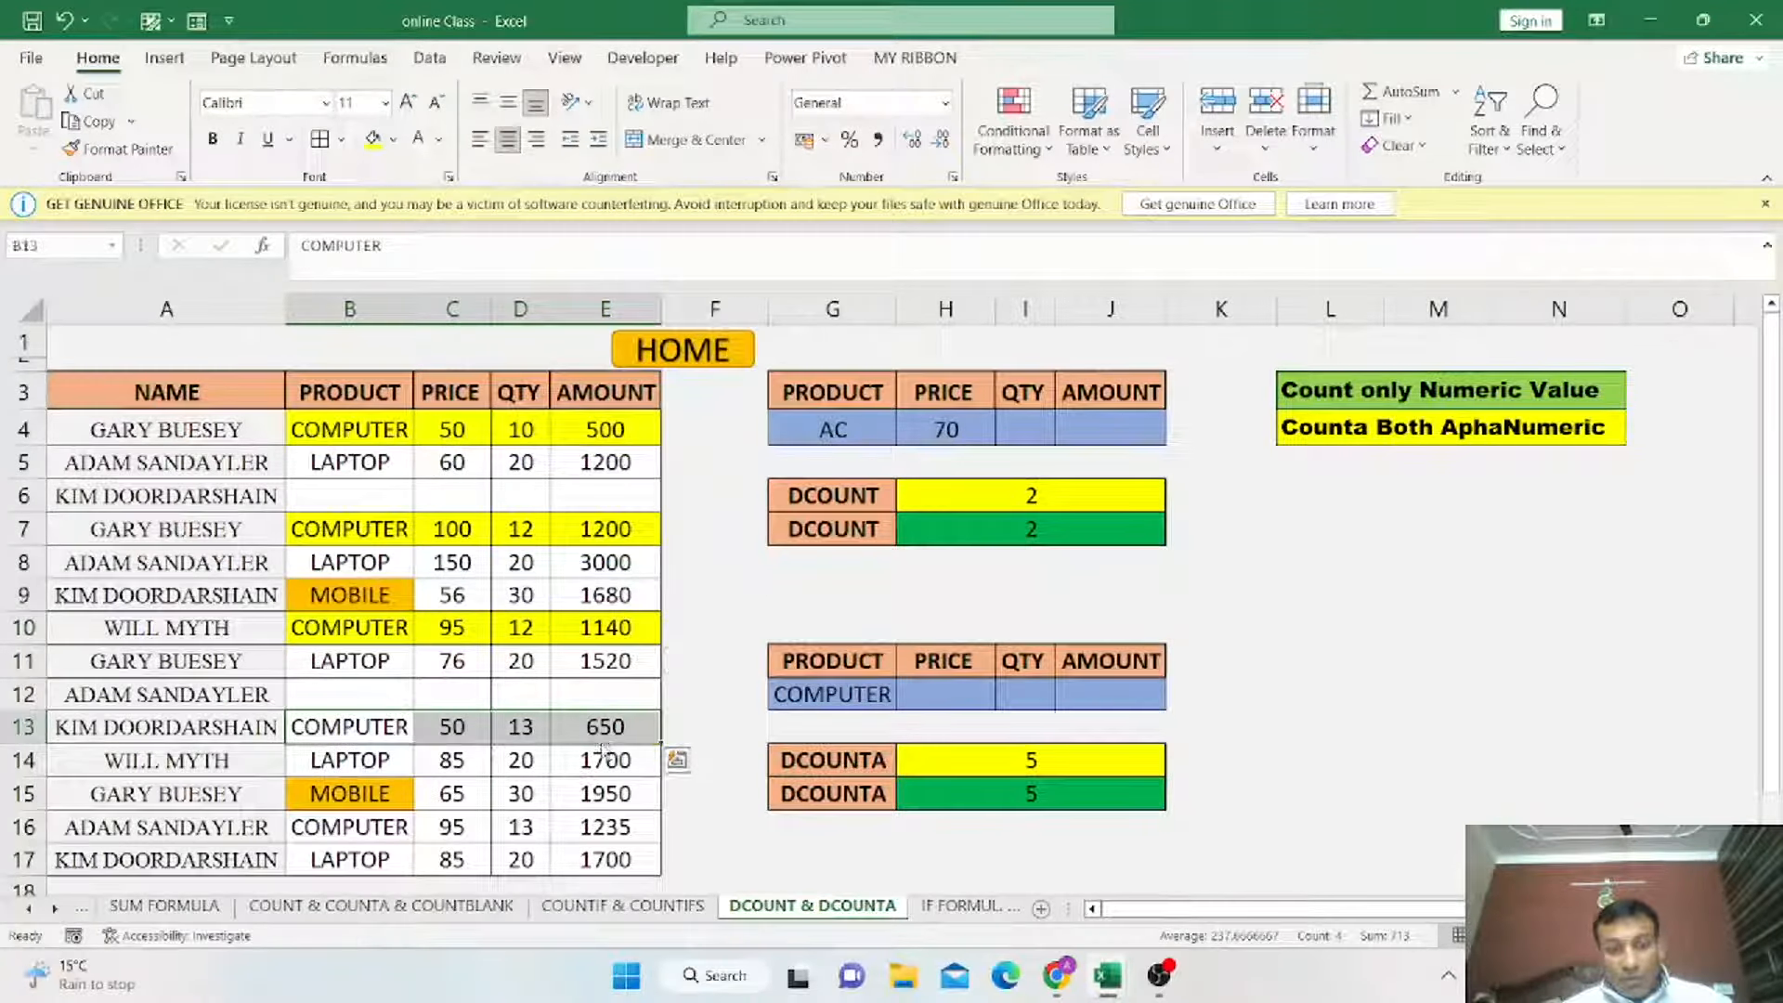
pyautogui.press('F4')
pyautogui.moveTo(364, 834); pyautogui.dragTo(593, 822)
pyautogui.press('F4')
pyautogui.hotkey('ctrl', 'q')
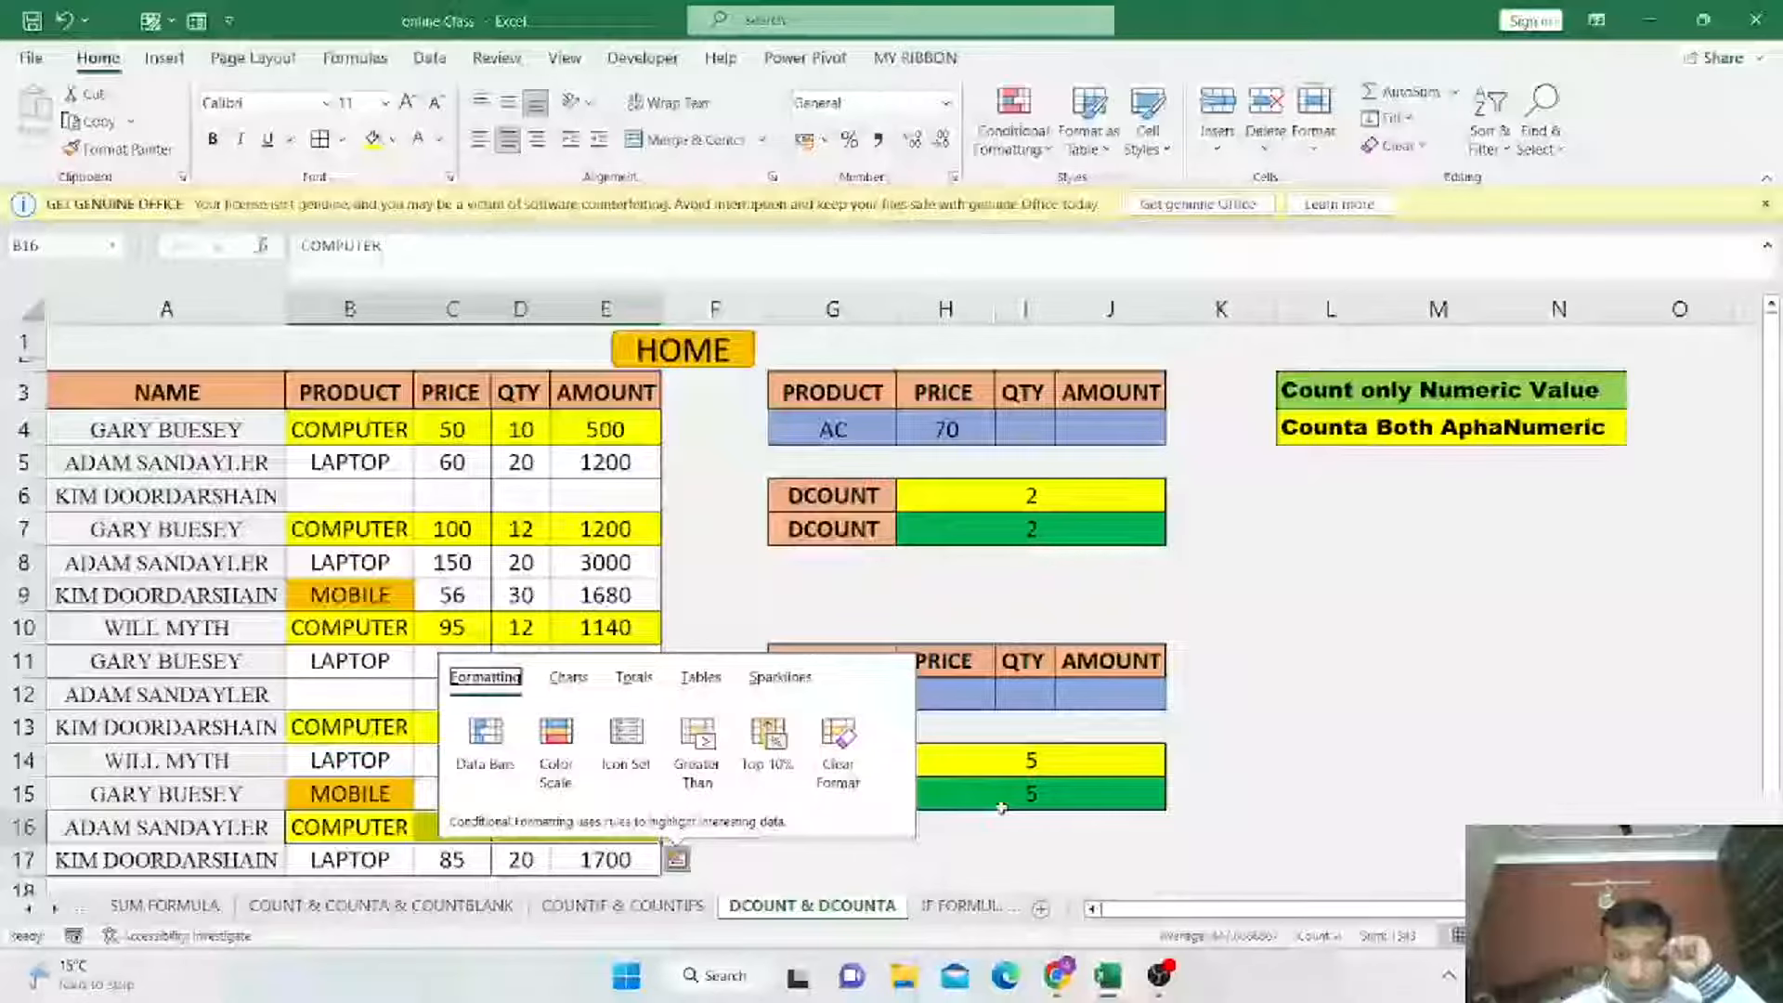
pyautogui.click(962, 694)
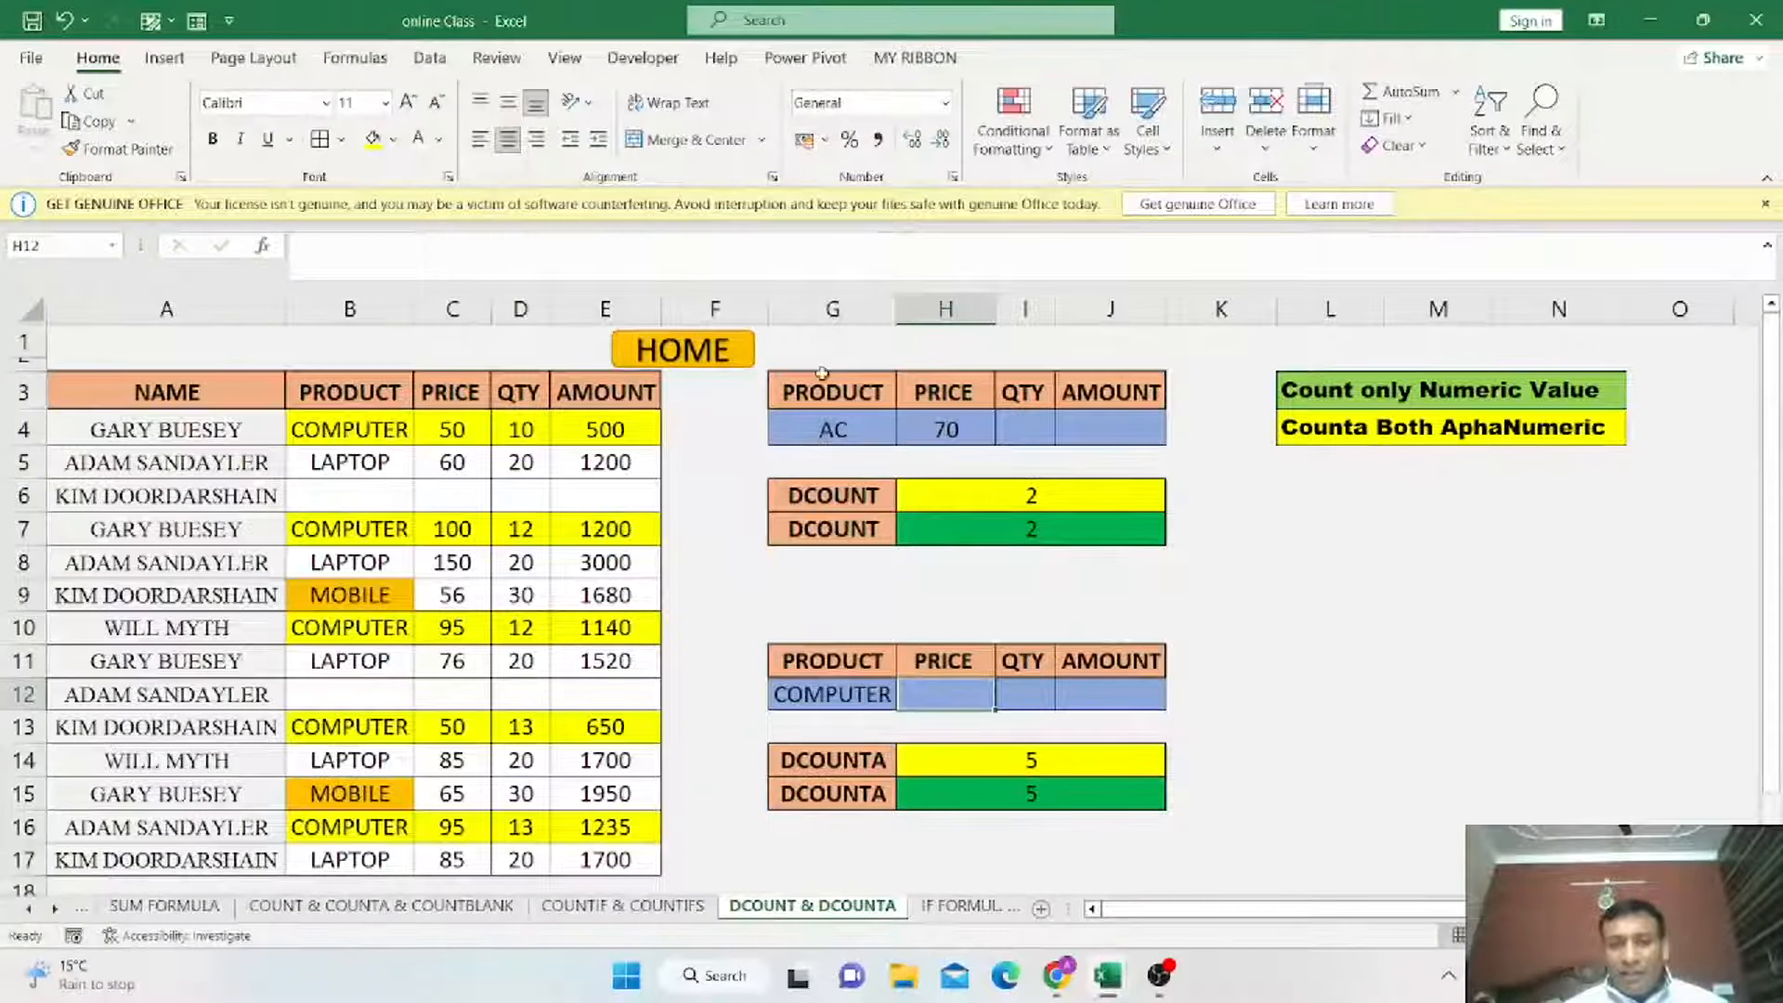
# Return to the HOME summary sheet and open the AVERAGEIF & AVERAGEIFS topic.
pyautogui.moveTo(822, 373); pyautogui.dragTo(1087, 525)
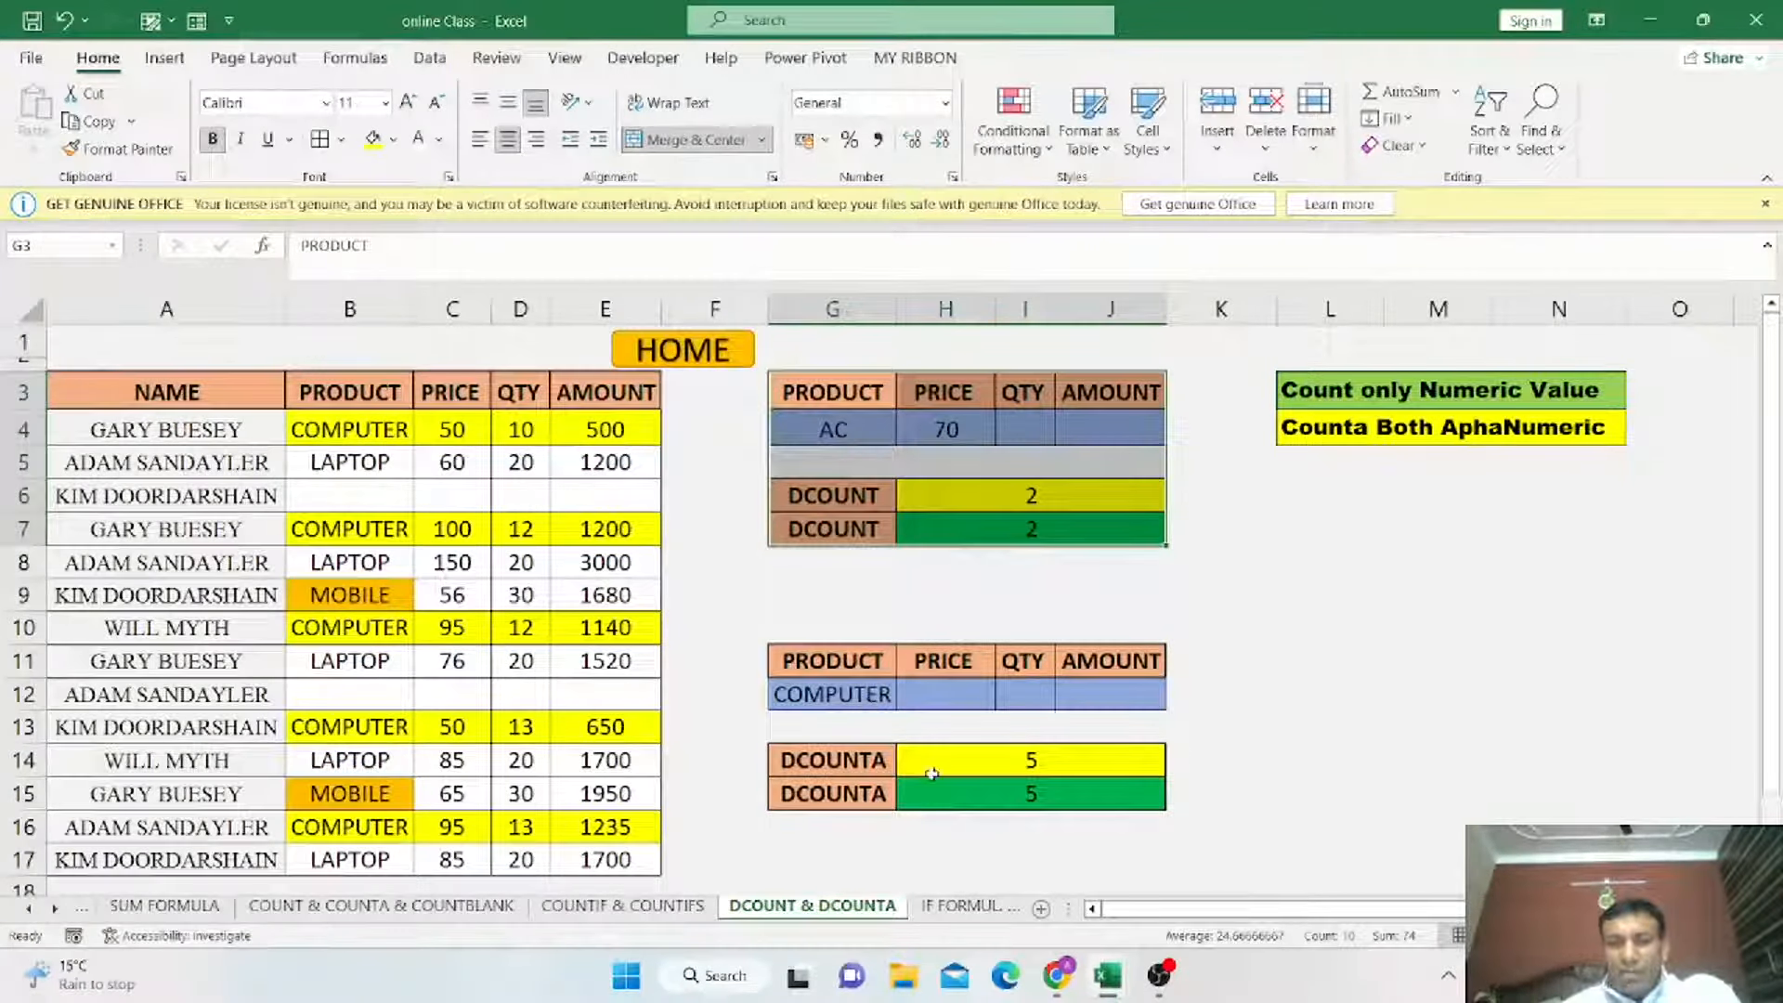
pyautogui.click(708, 363)
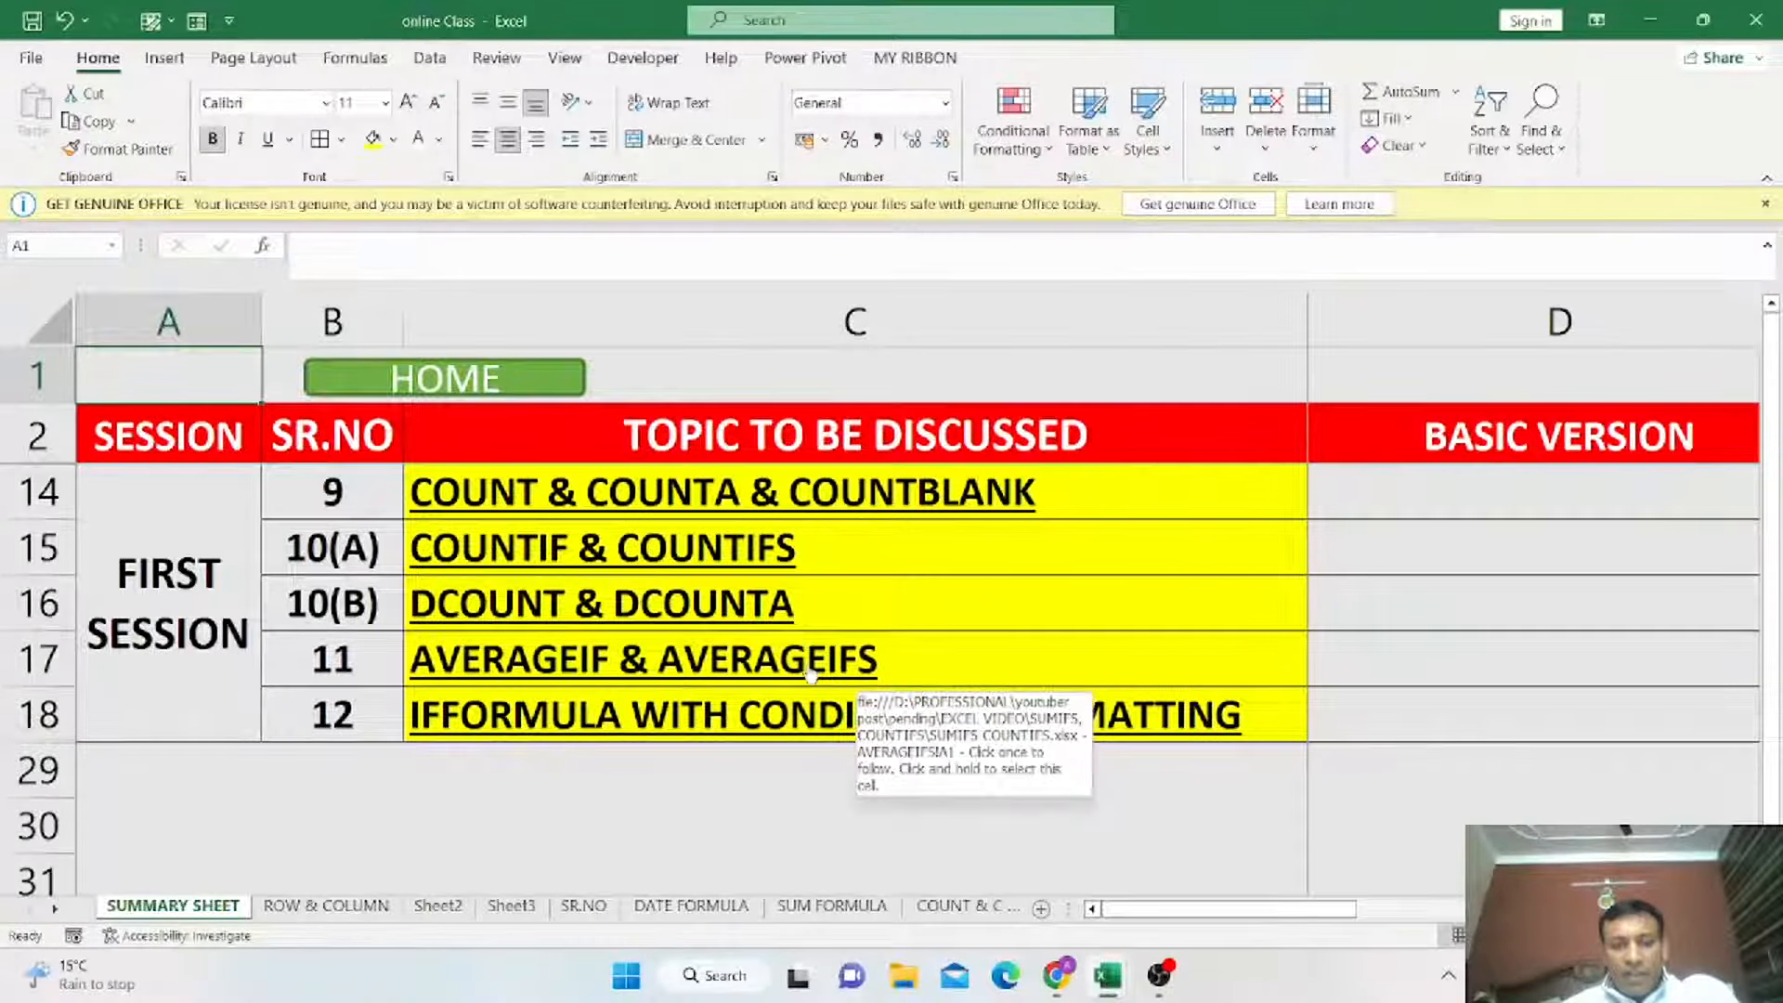
pyautogui.click(695, 669)
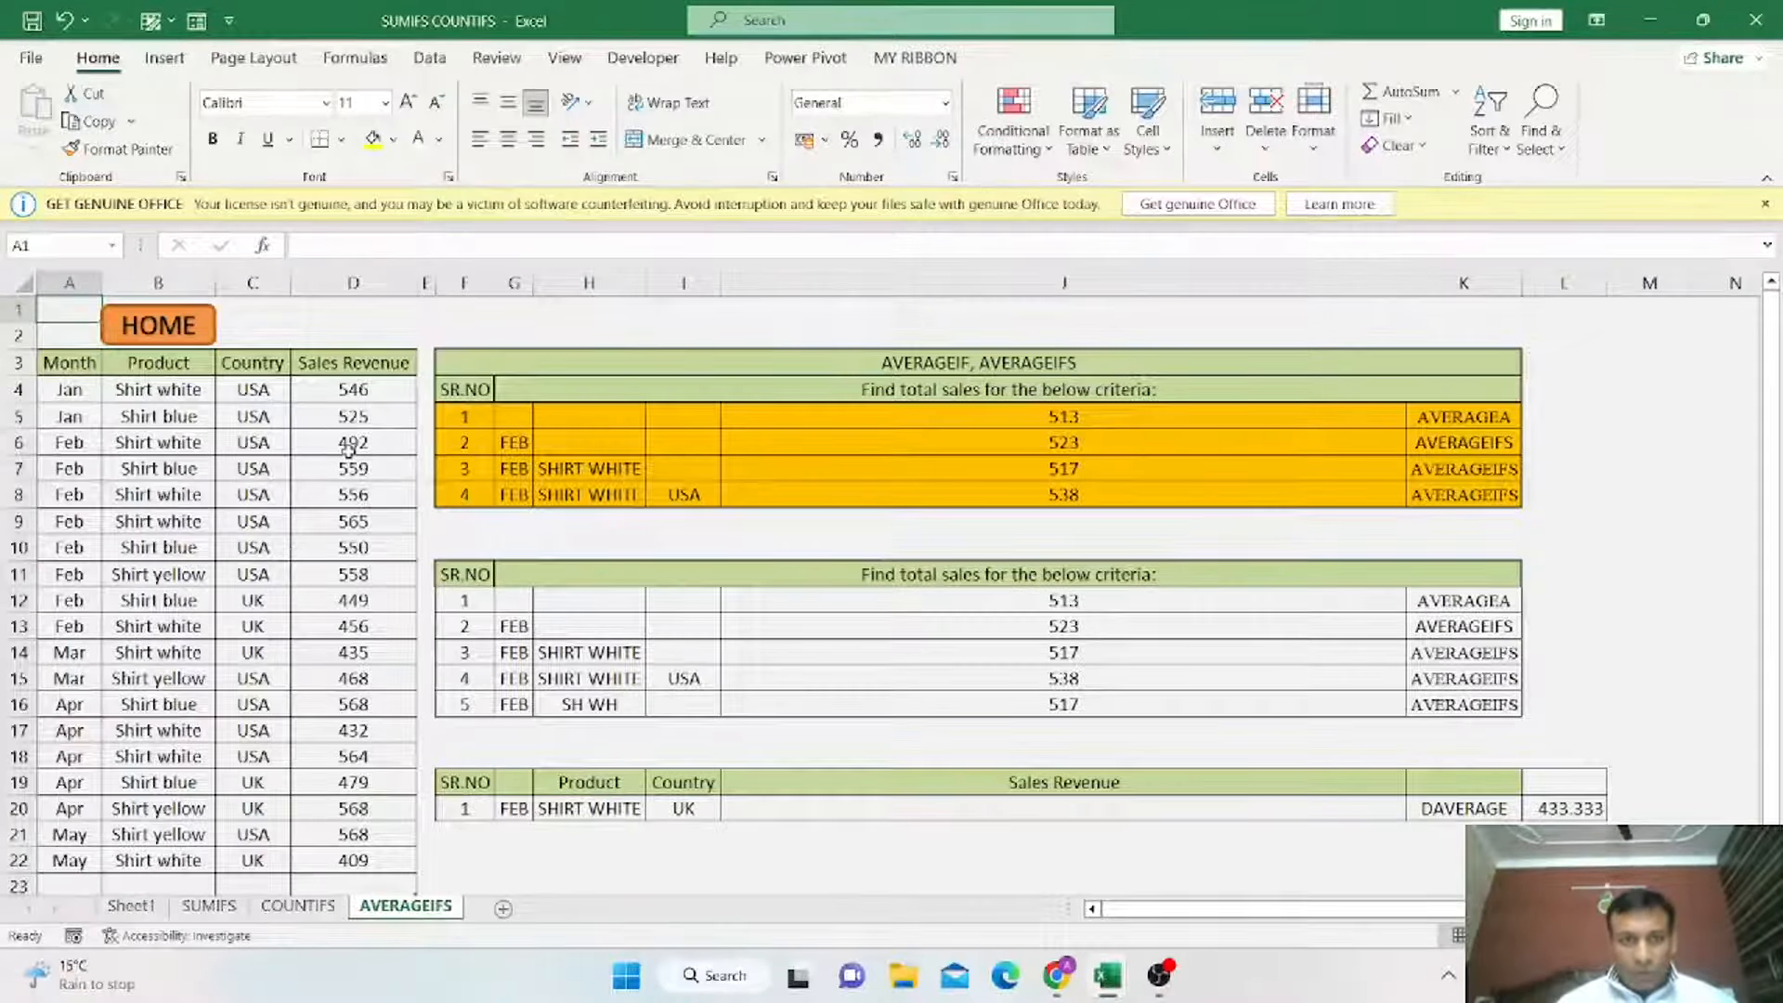
# Clear the results J12:J16 in the second criteria table.
pyautogui.moveTo(537, 367); pyautogui.dragTo(1334, 518)
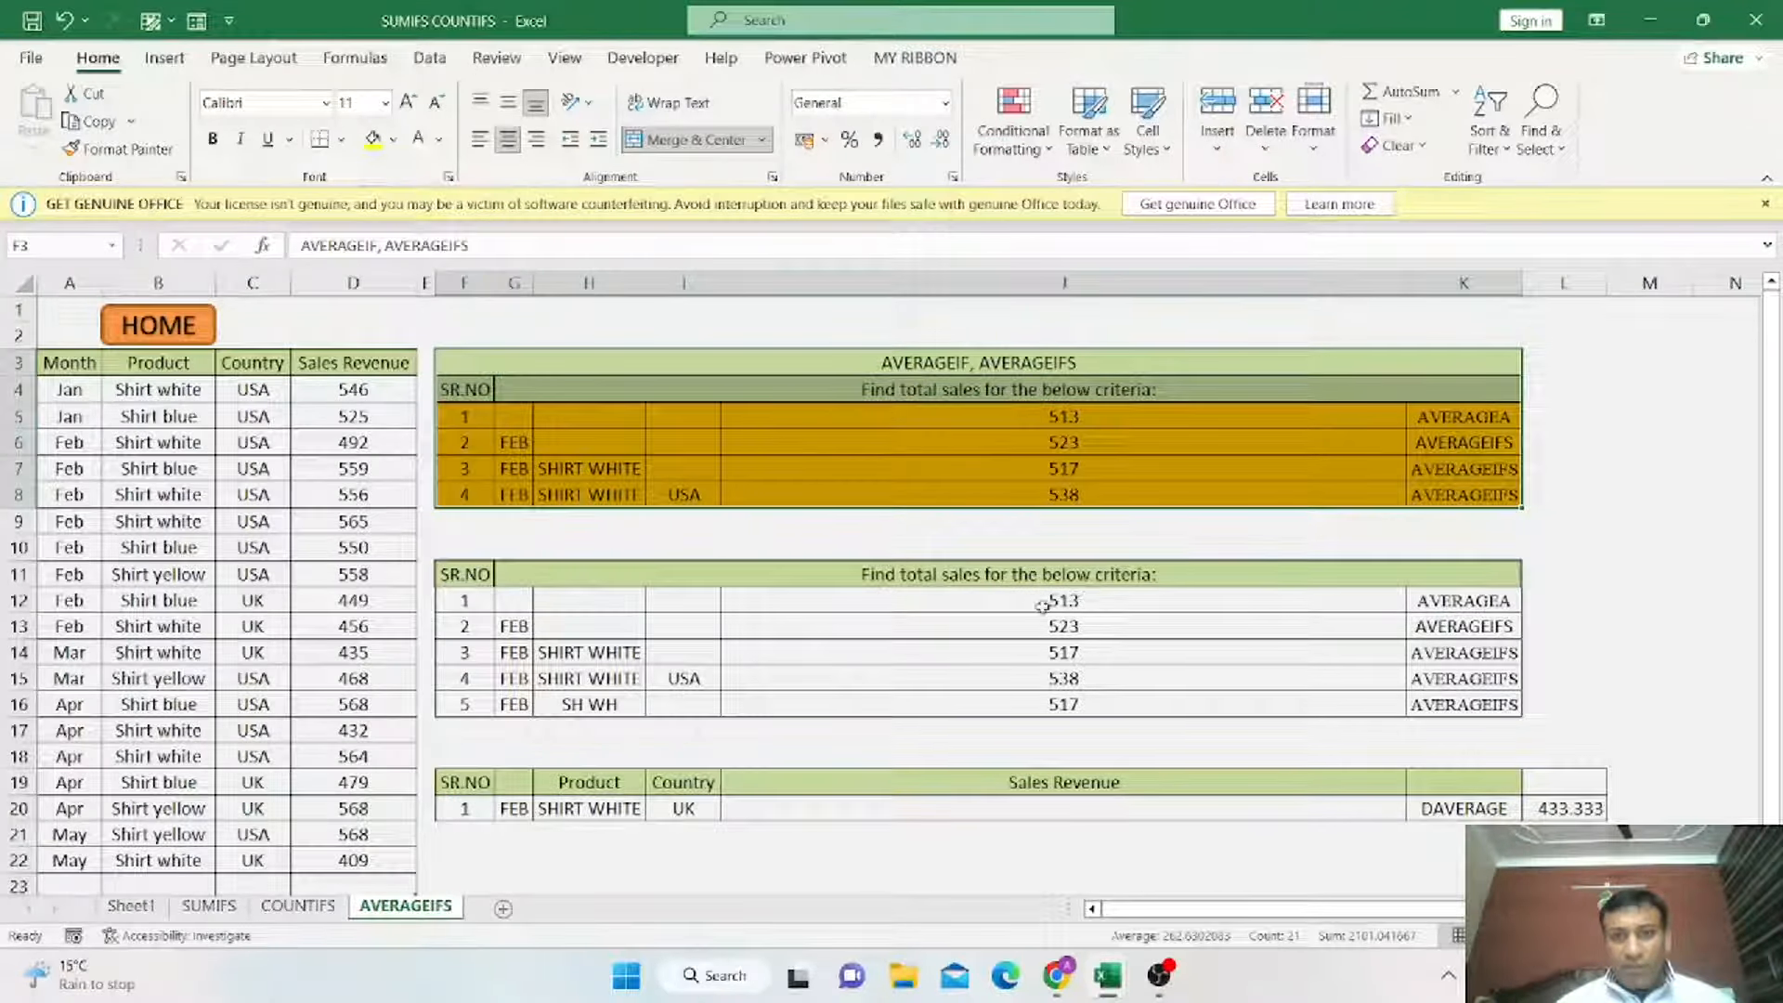
pyautogui.moveTo(1100, 603); pyautogui.dragTo(1096, 709)
pyautogui.press('Delete')
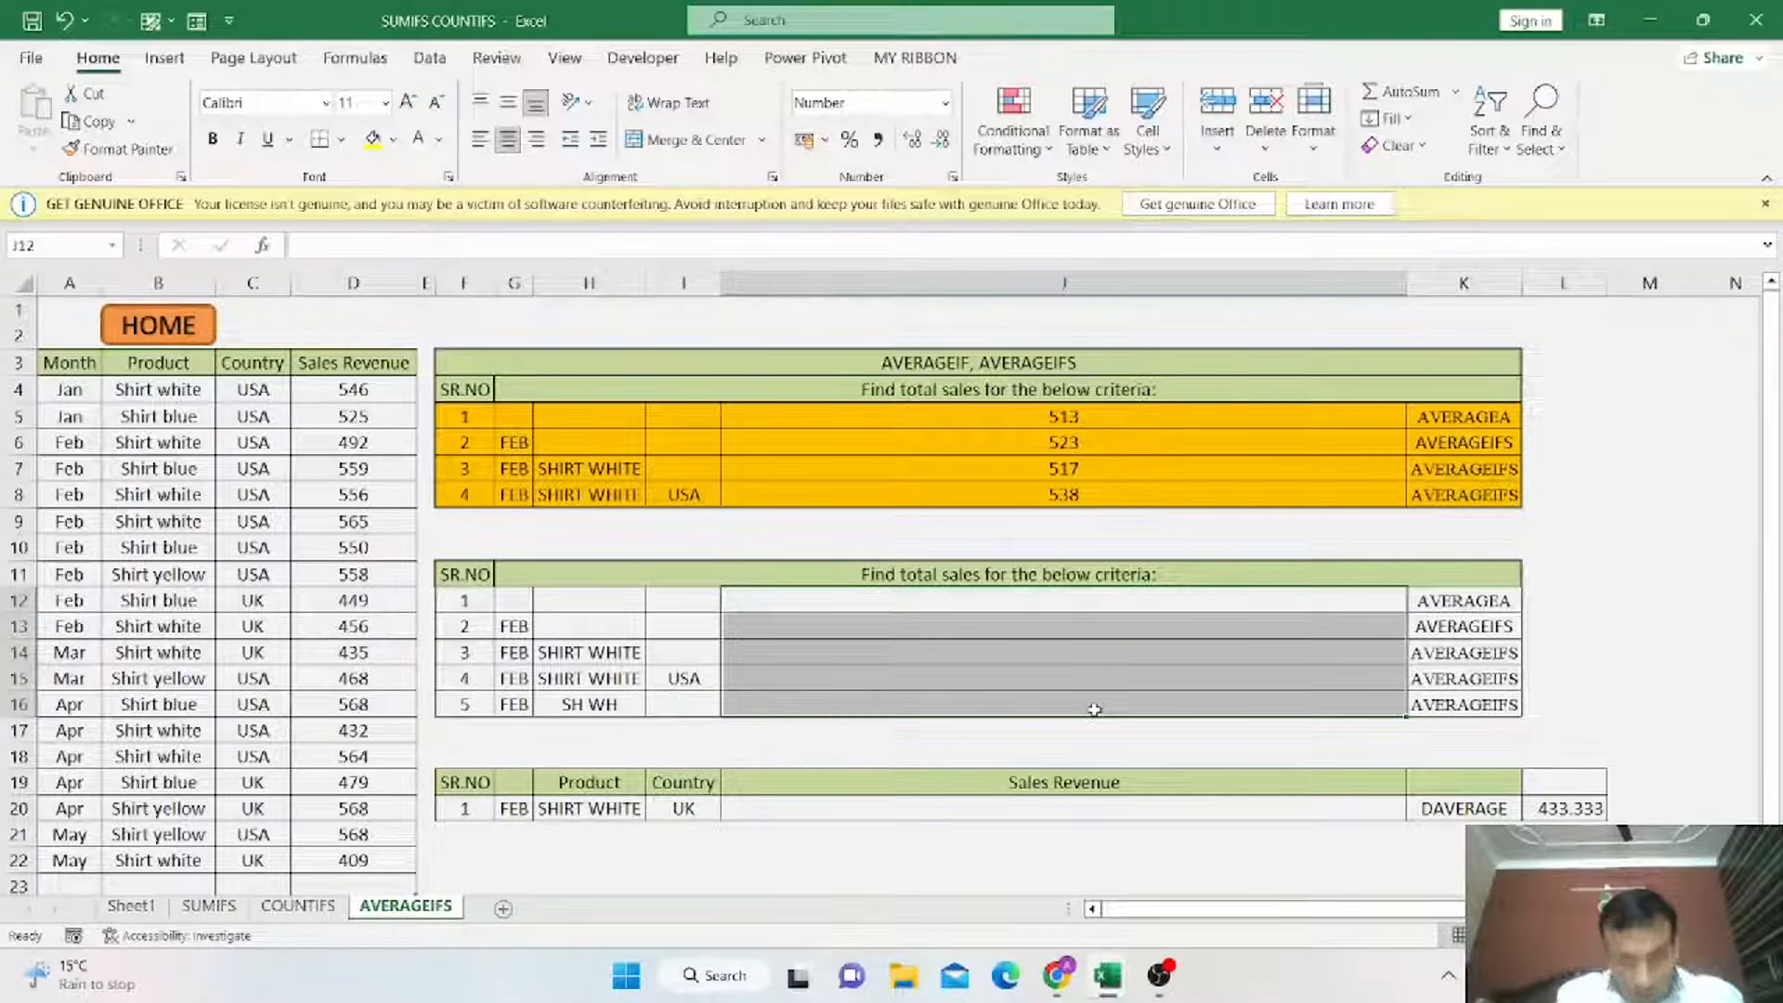
# Enter =AVERAGEA(D4:D22) in J12 to average all sales revenue values.
pyautogui.click(1087, 602)
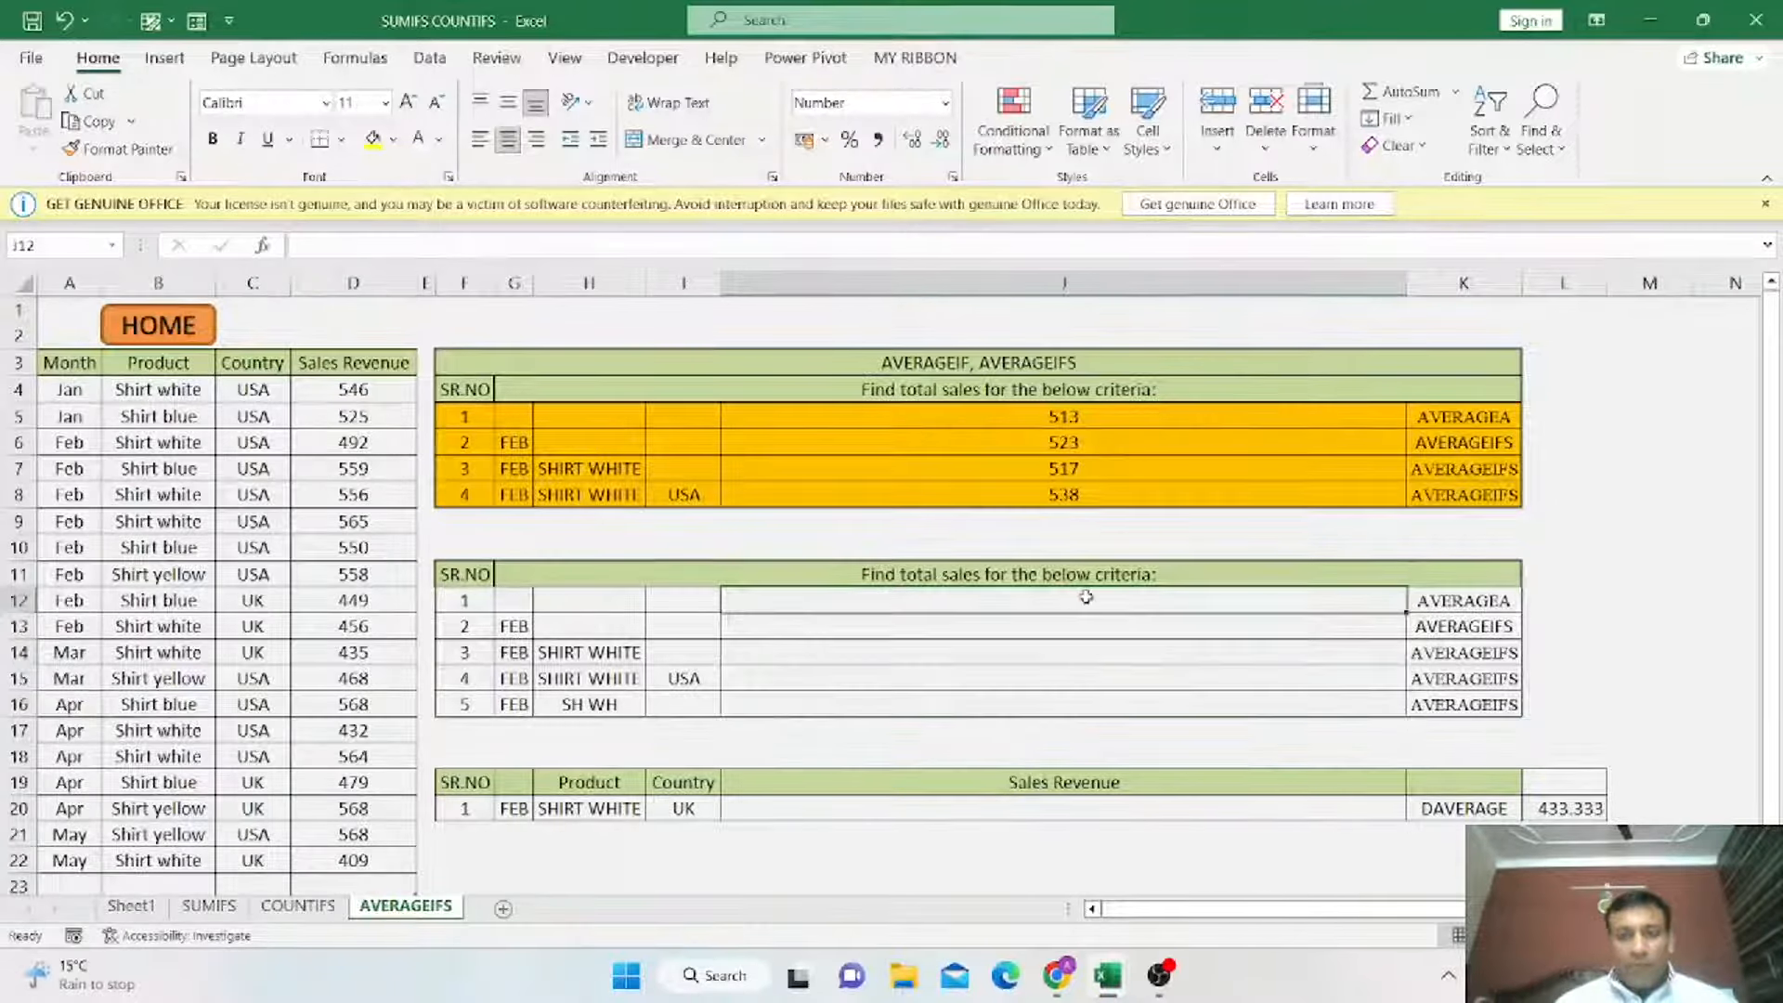
pyautogui.click(1491, 604)
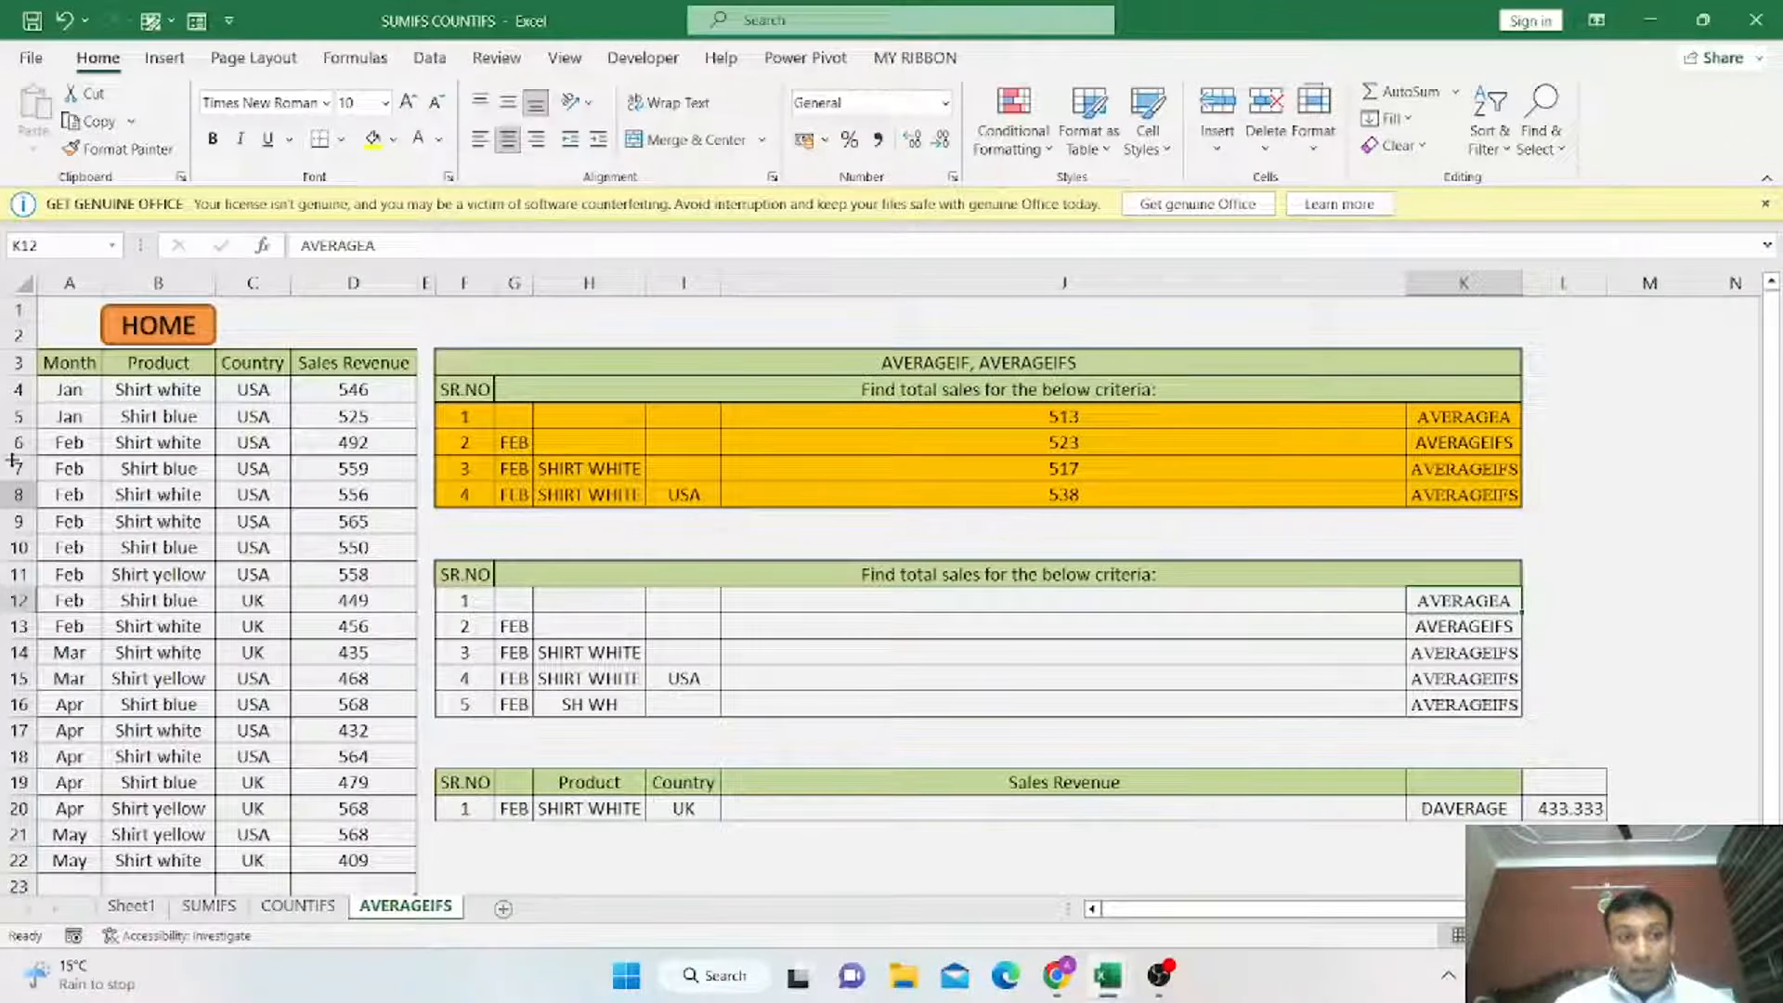
pyautogui.moveTo(65, 389); pyautogui.dragTo(384, 864)
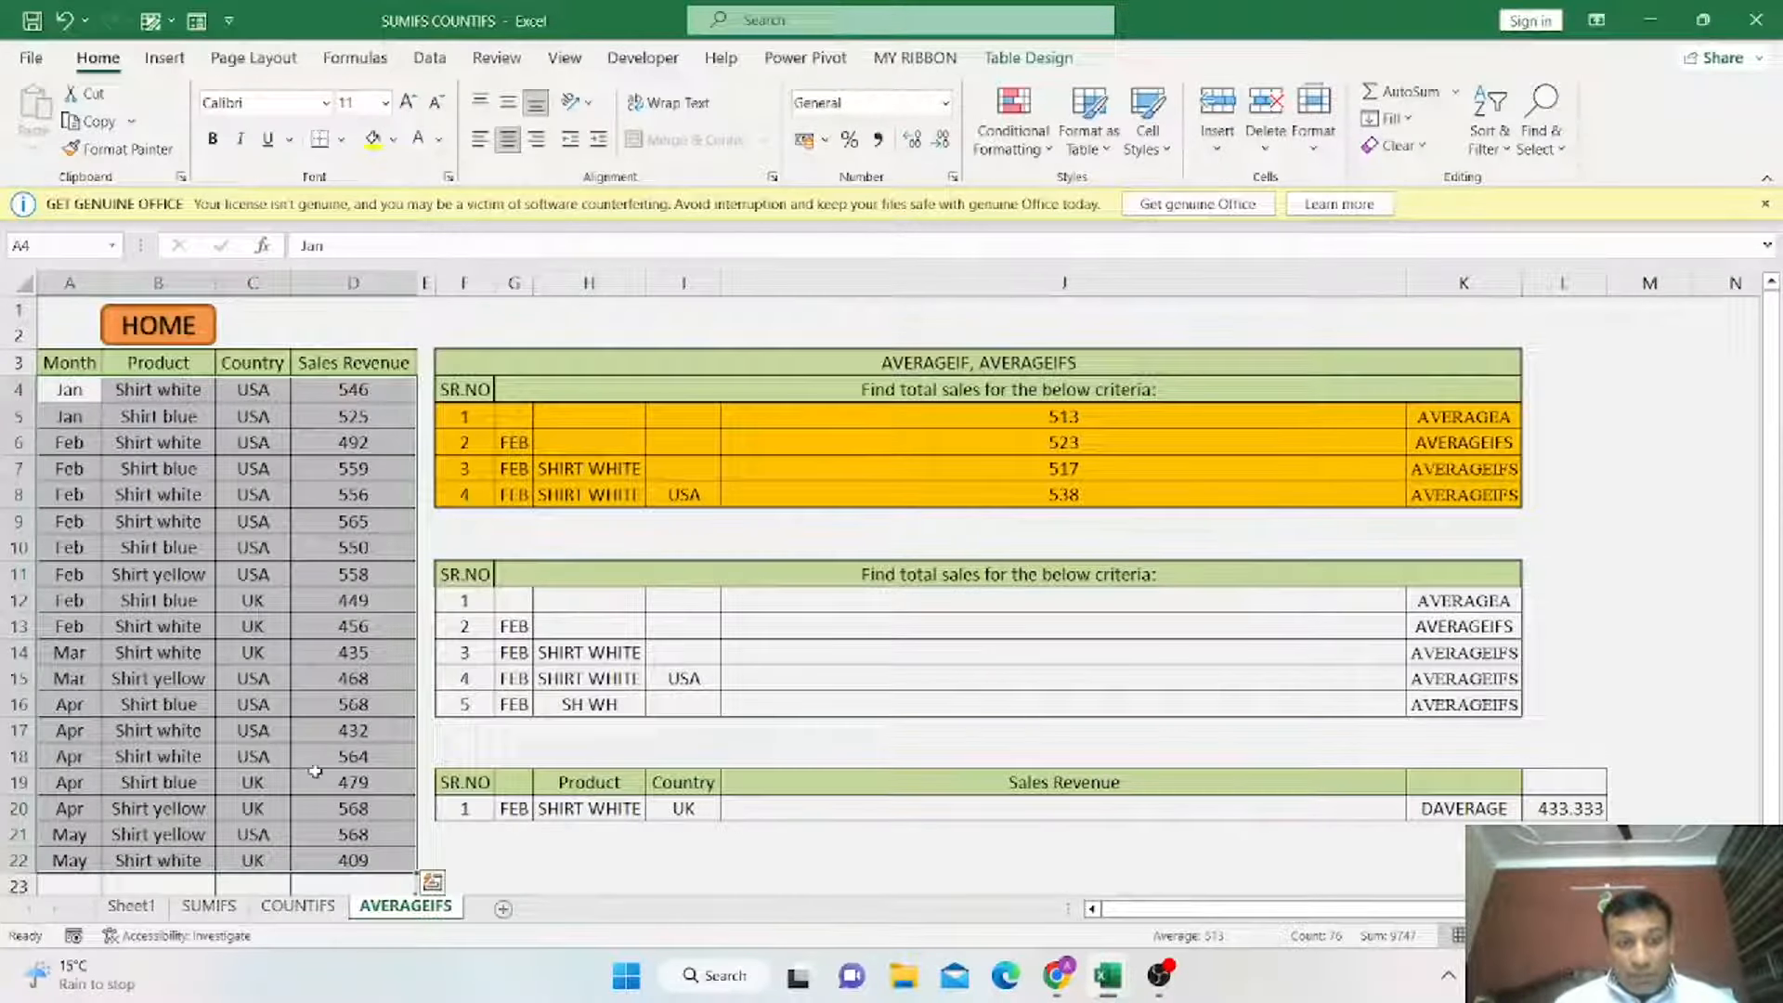
pyautogui.click(1000, 602)
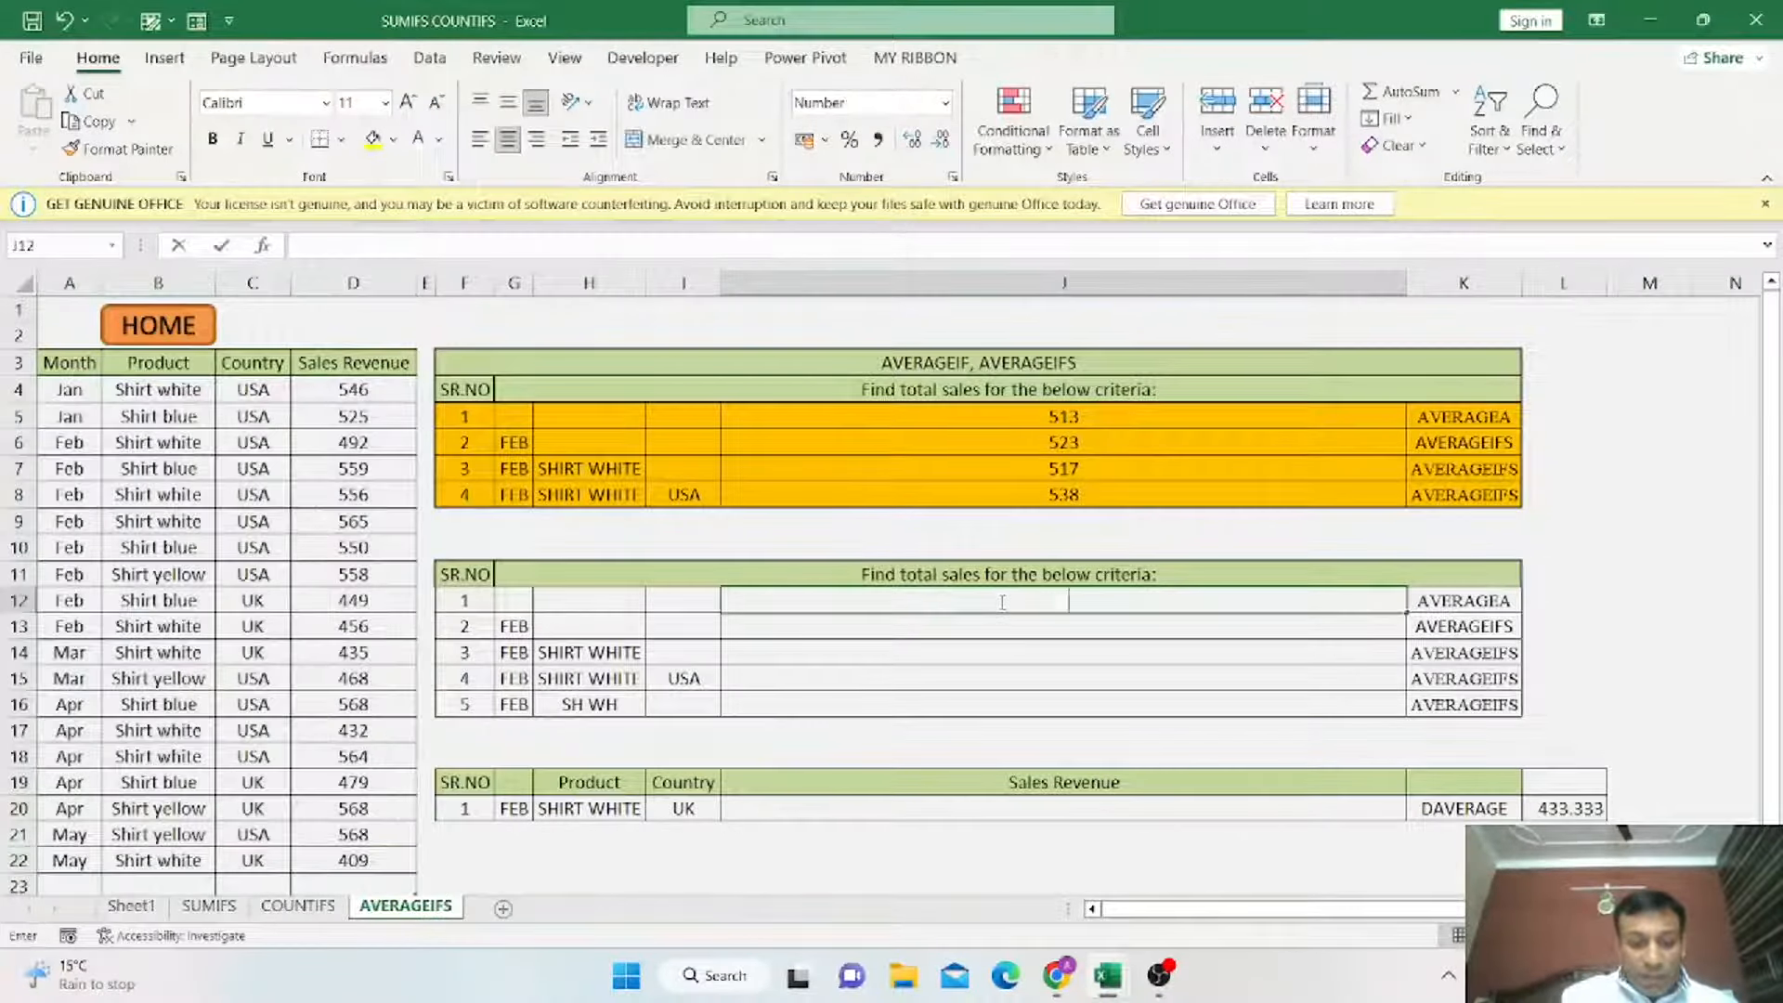
pyautogui.write('=AVE')
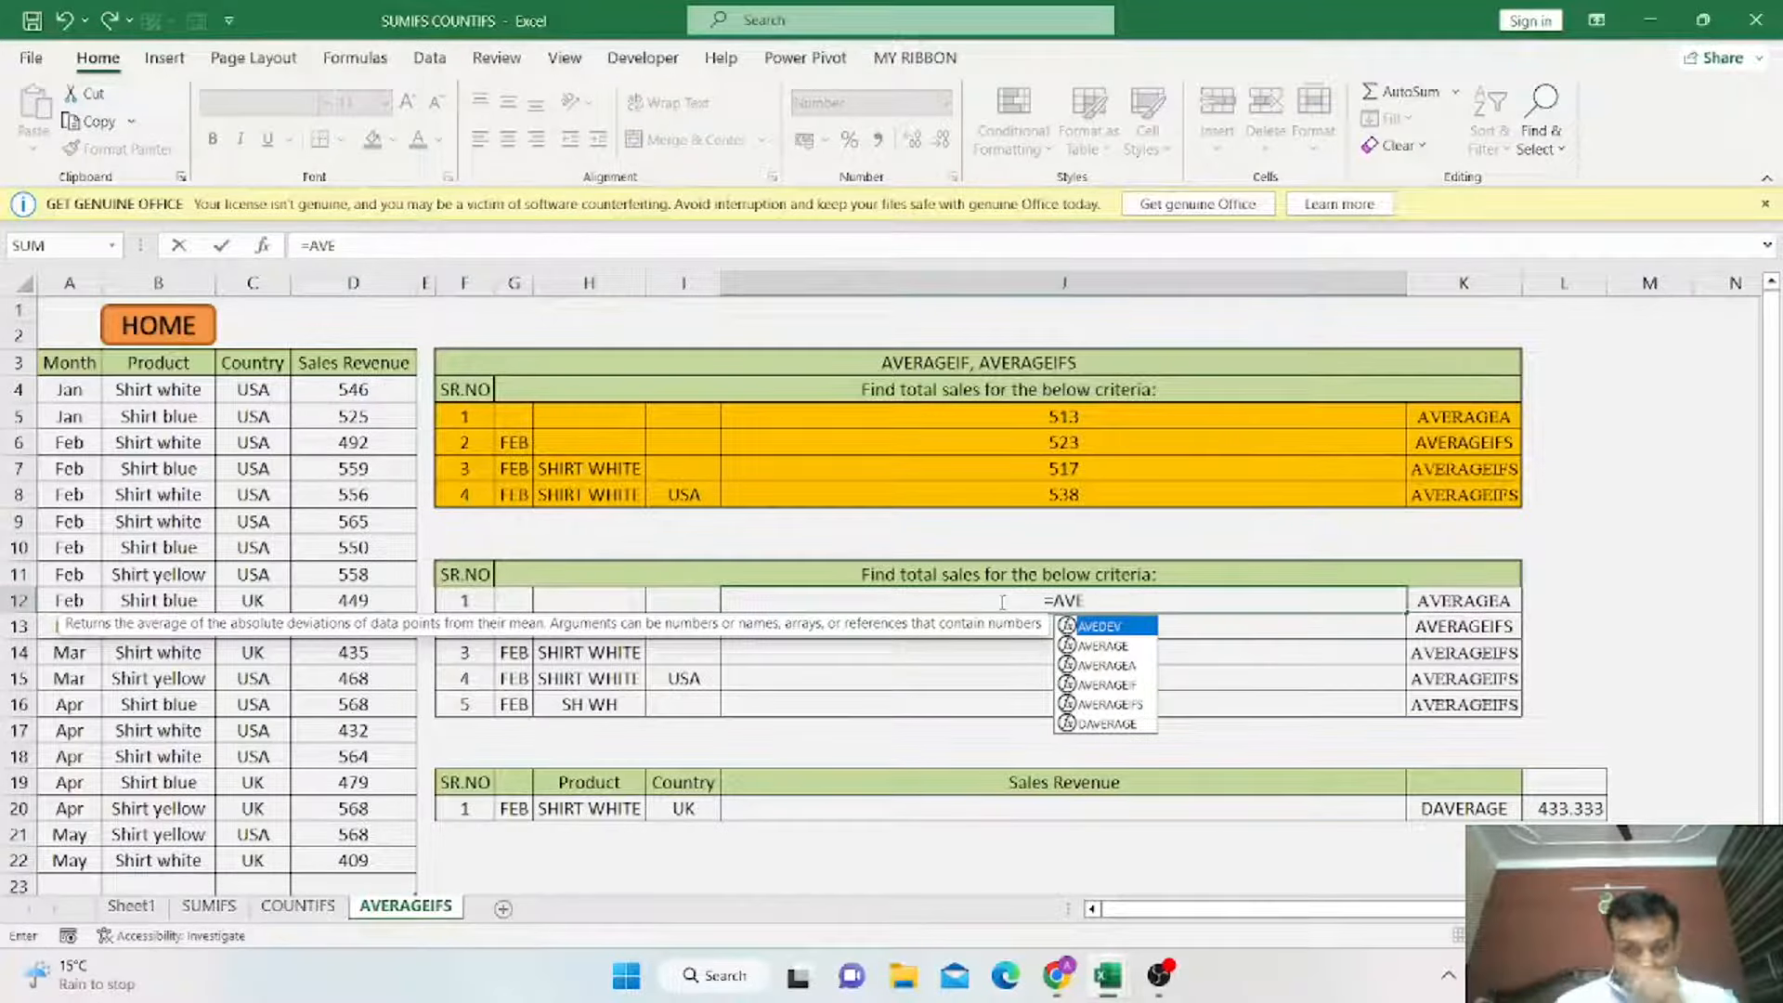
pyautogui.click(1120, 669)
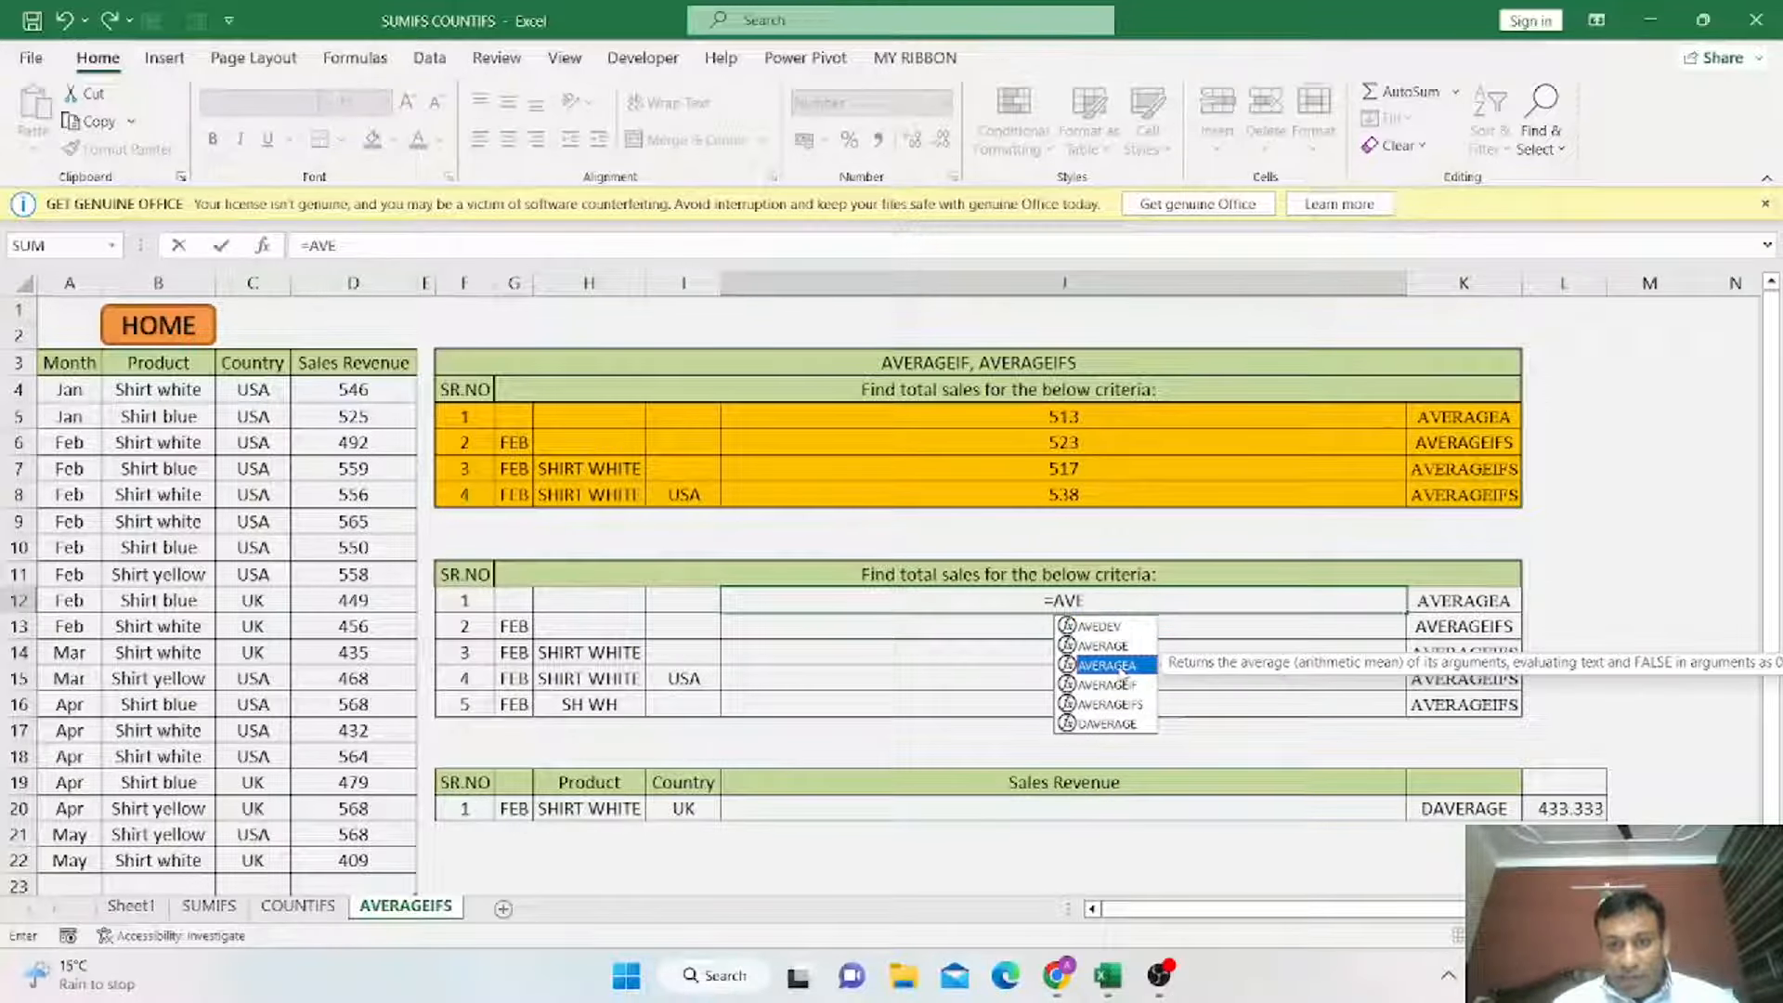
pyautogui.doubleClick(1120, 667)
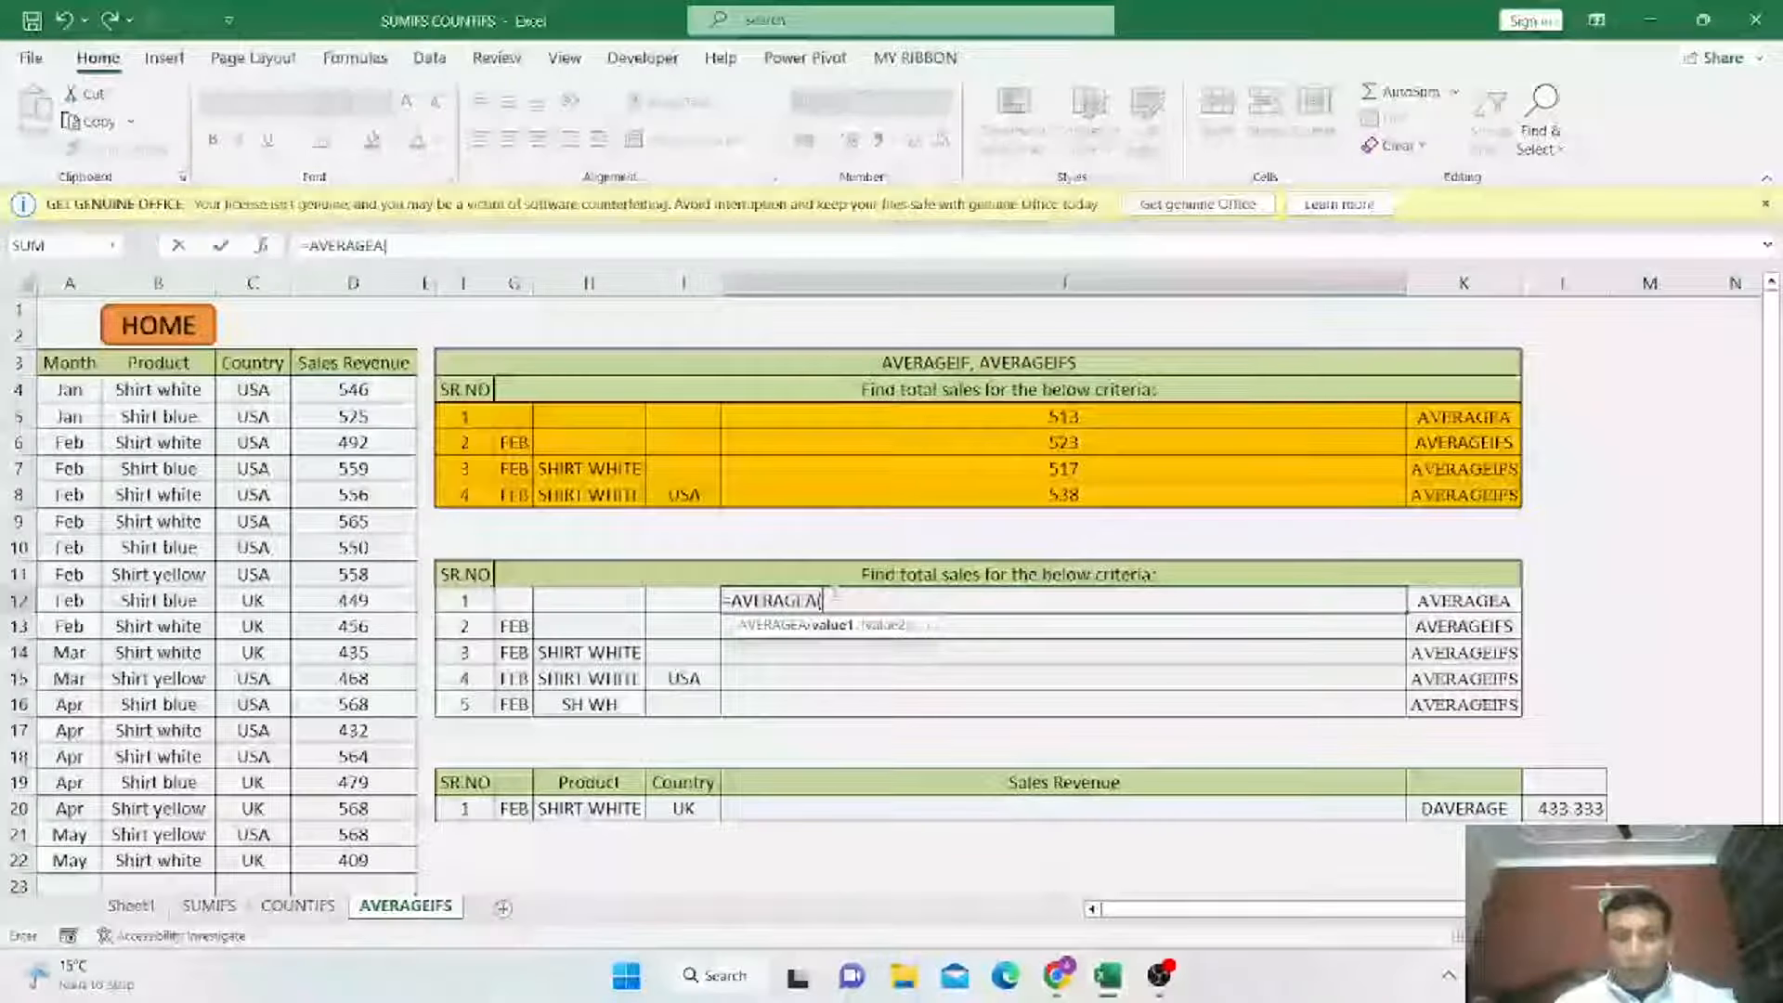
pyautogui.moveTo(353, 389); pyautogui.dragTo(339, 857)
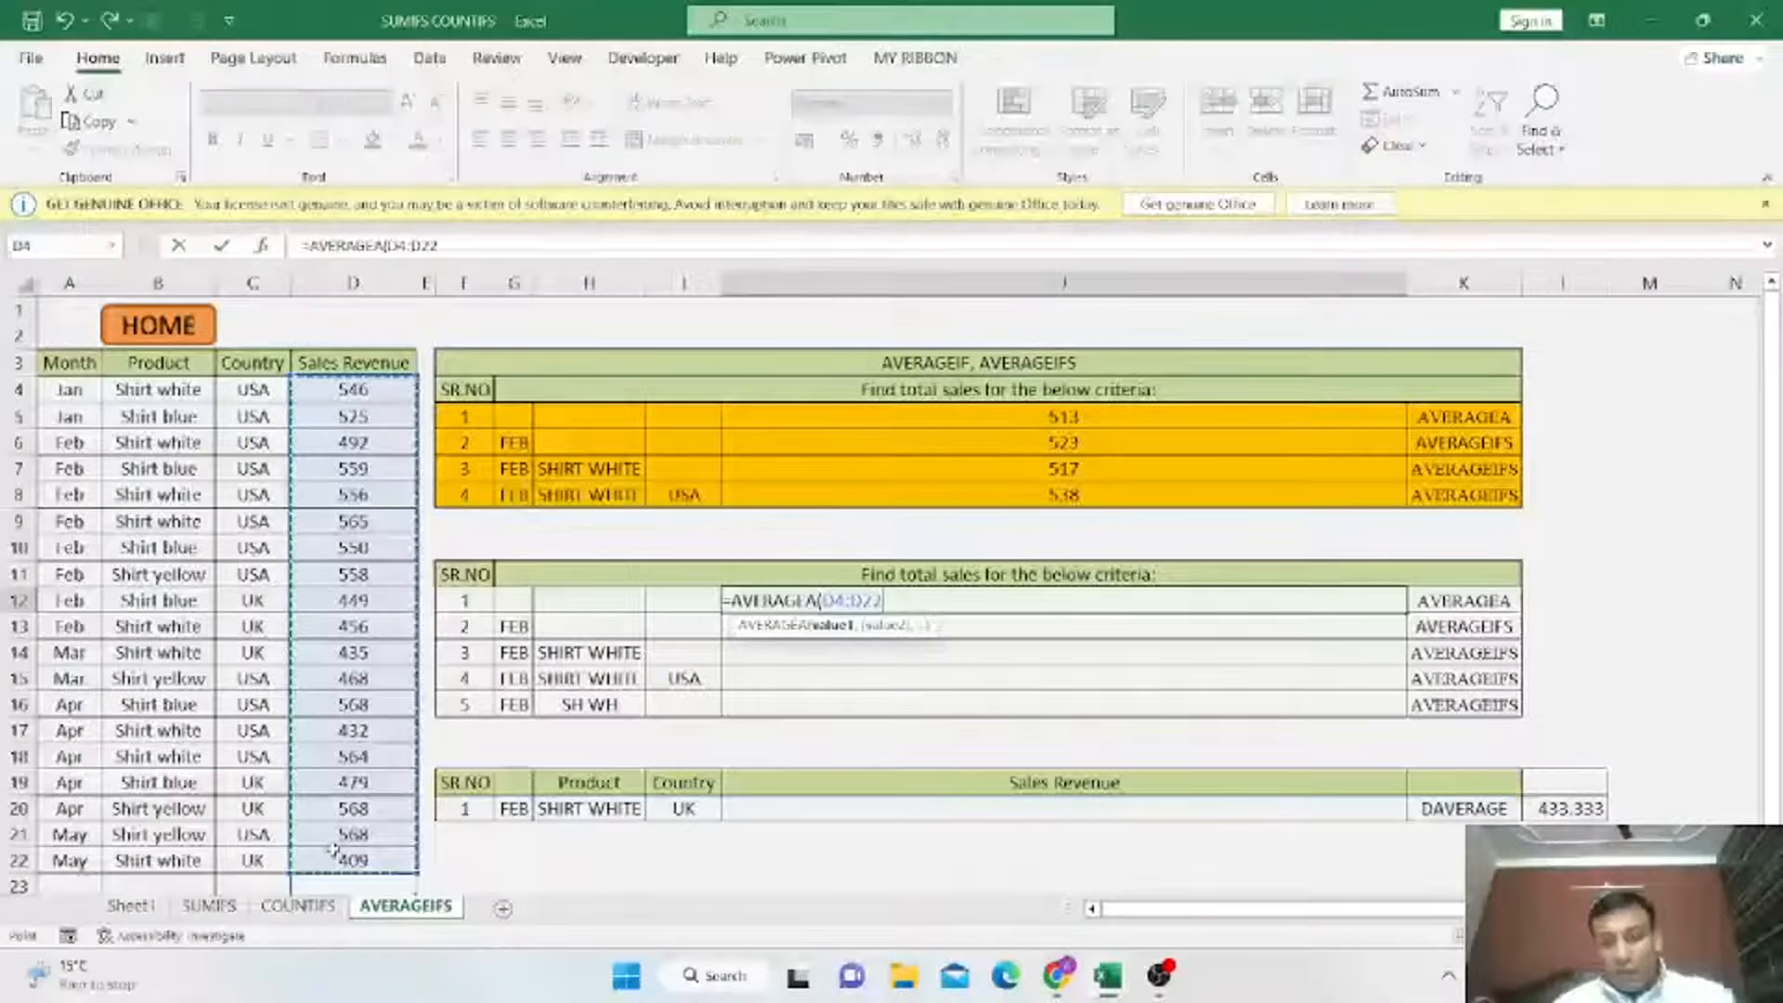
pyautogui.write(')')
pyautogui.press('Return')
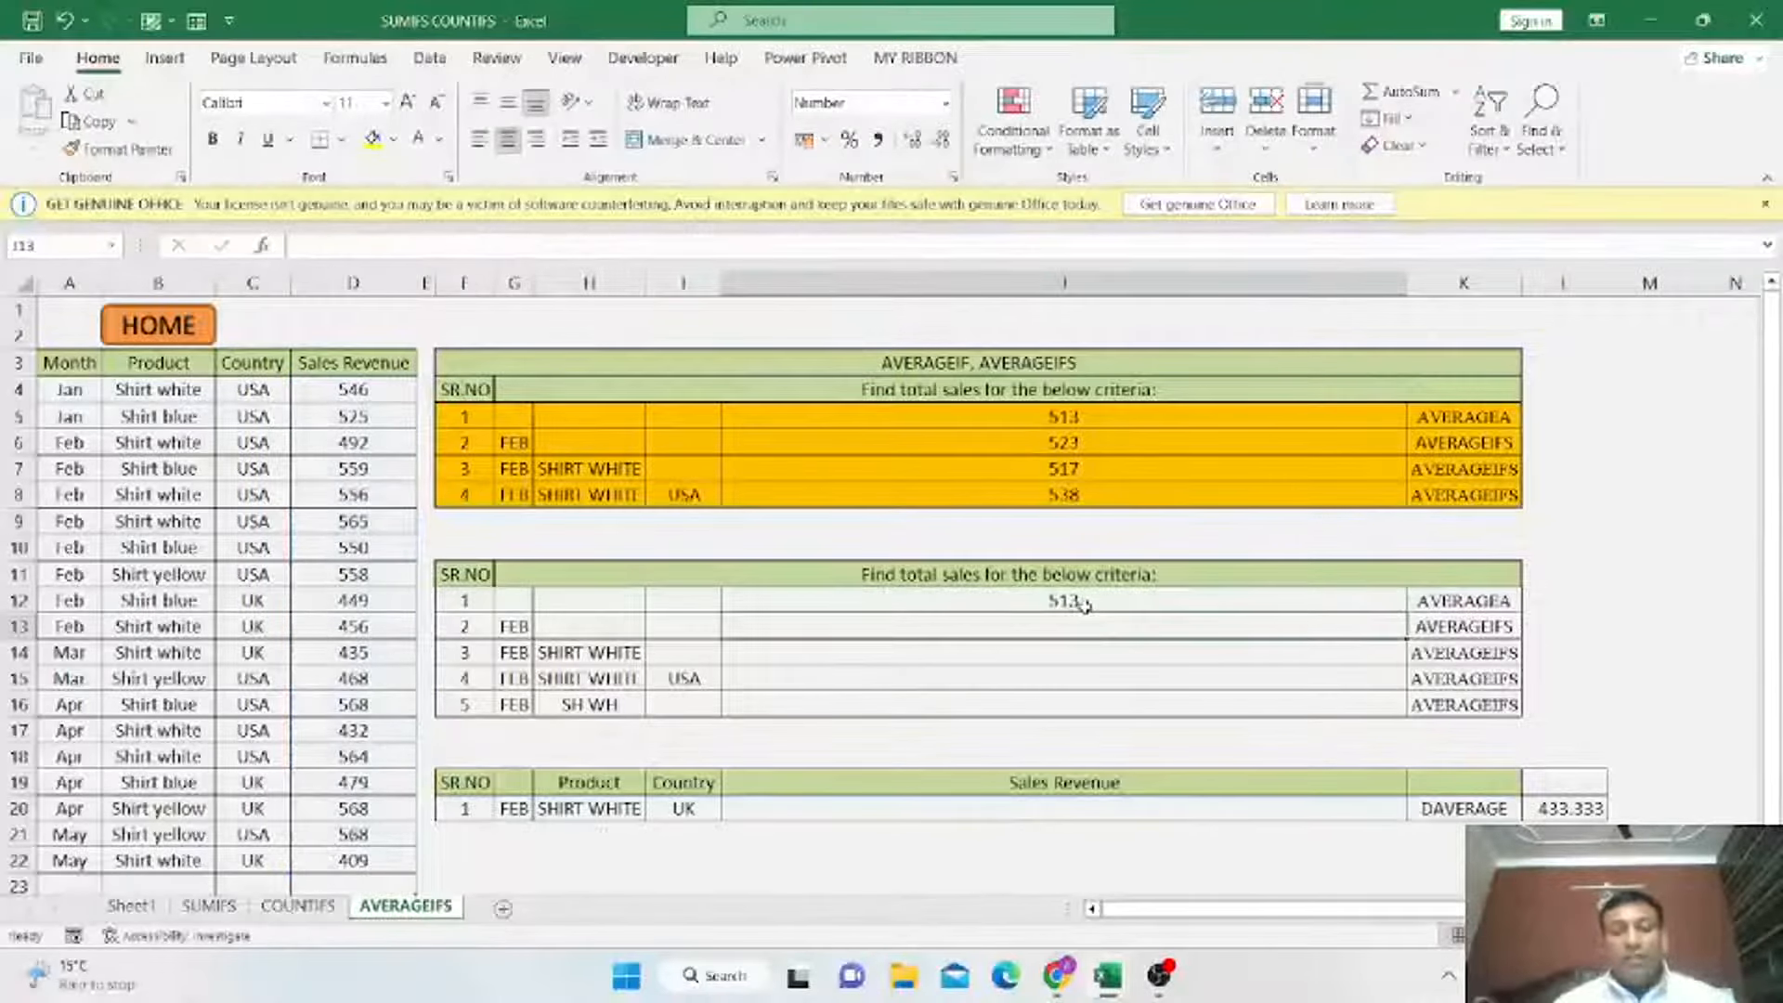
# Select the Sales Revenue values D4:D22 to compare their average with J12's result.
pyautogui.moveTo(367, 390)
pyautogui.mouseDown()
pyautogui.moveTo(352, 541)
pyautogui.moveTo(364, 859)
pyautogui.mouseUp()
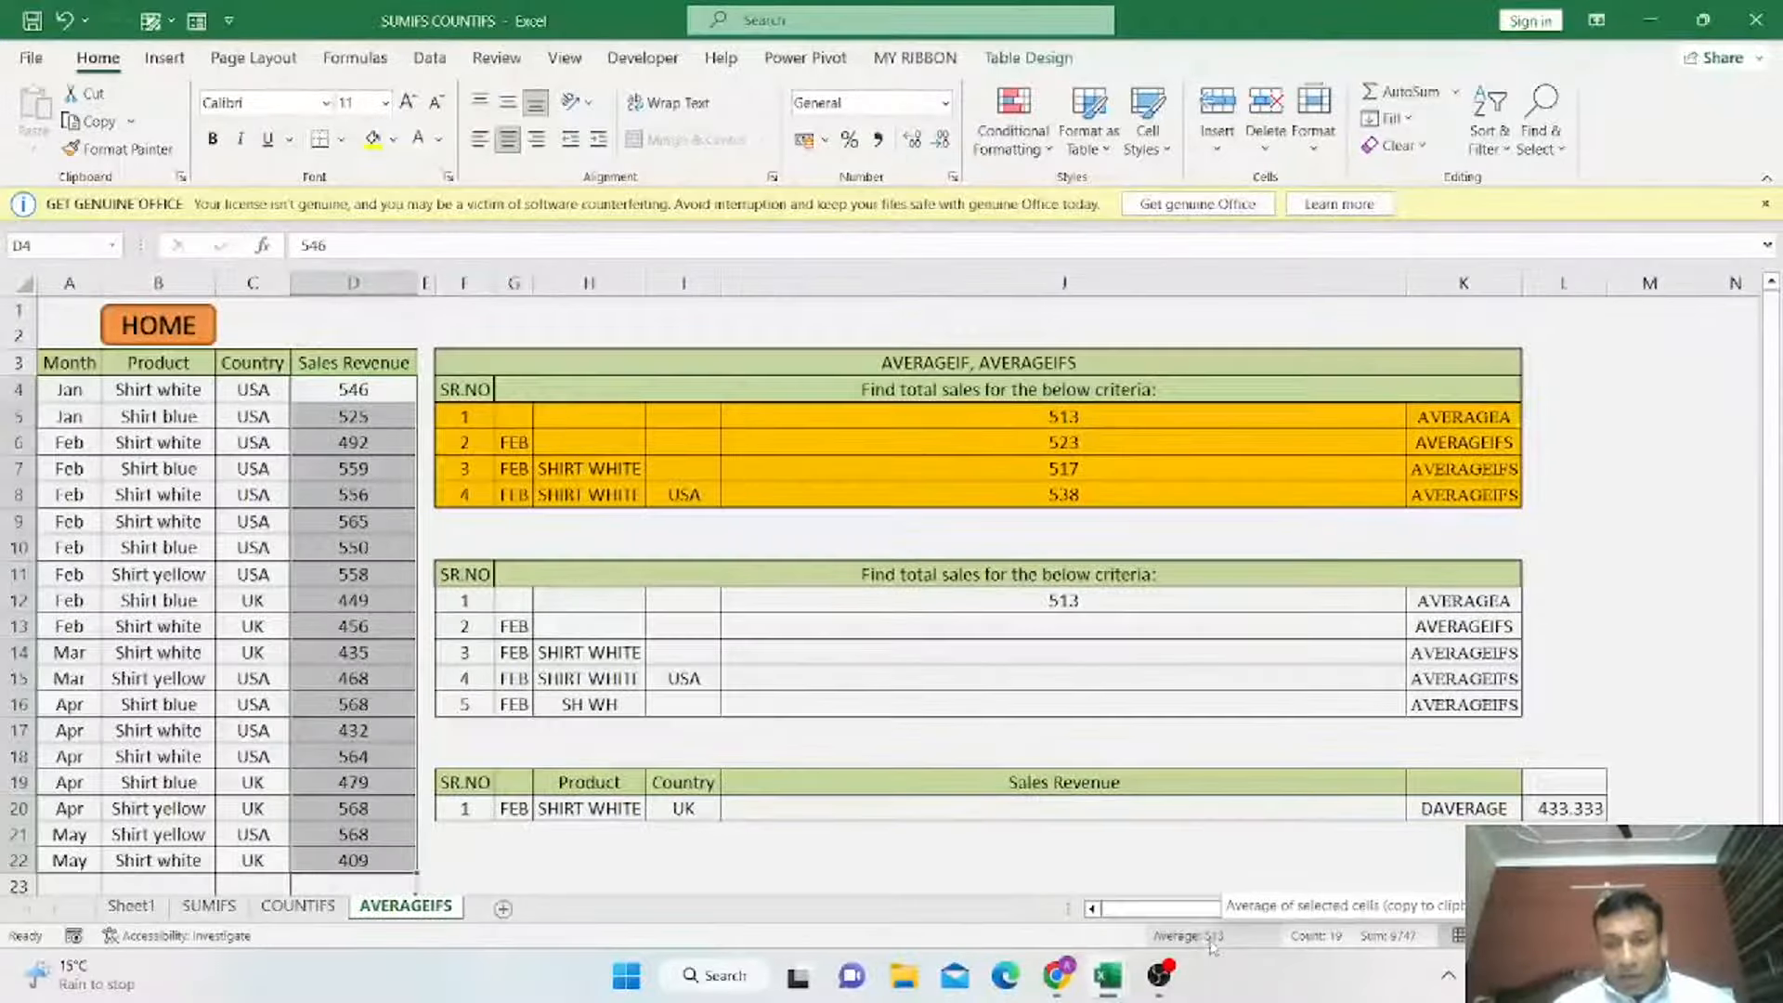
pyautogui.click(376, 394)
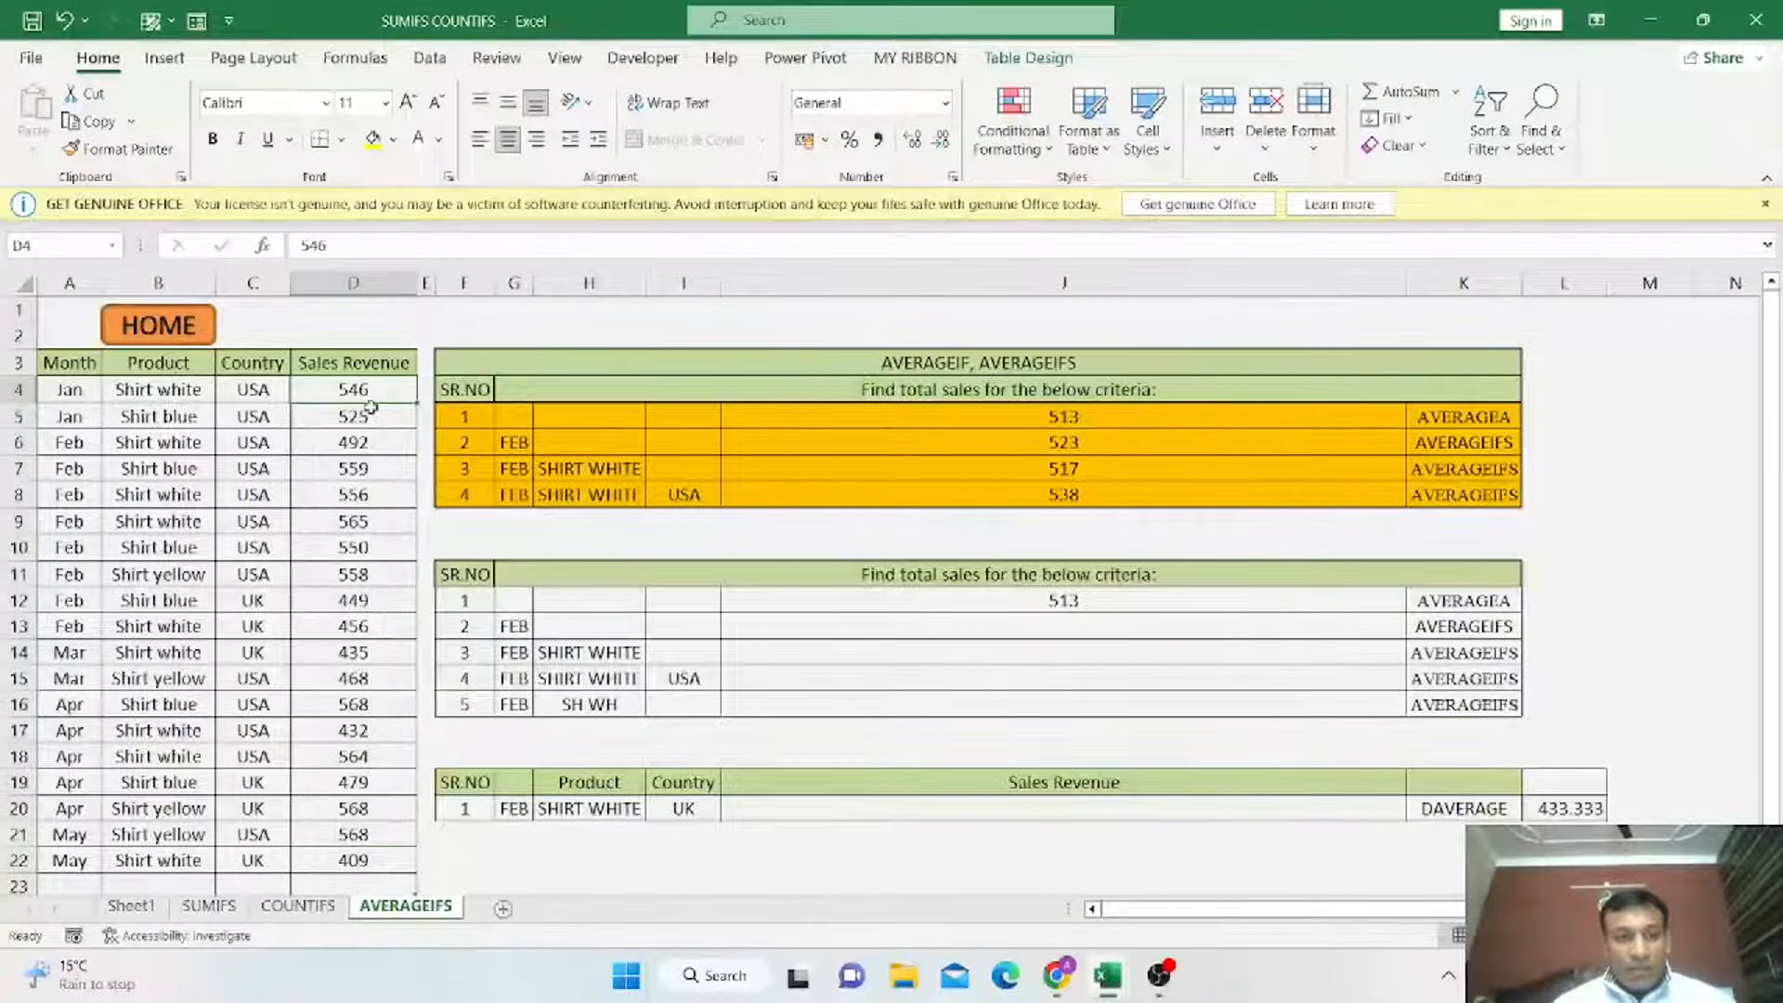
pyautogui.moveTo(367, 392); pyautogui.dragTo(365, 861)
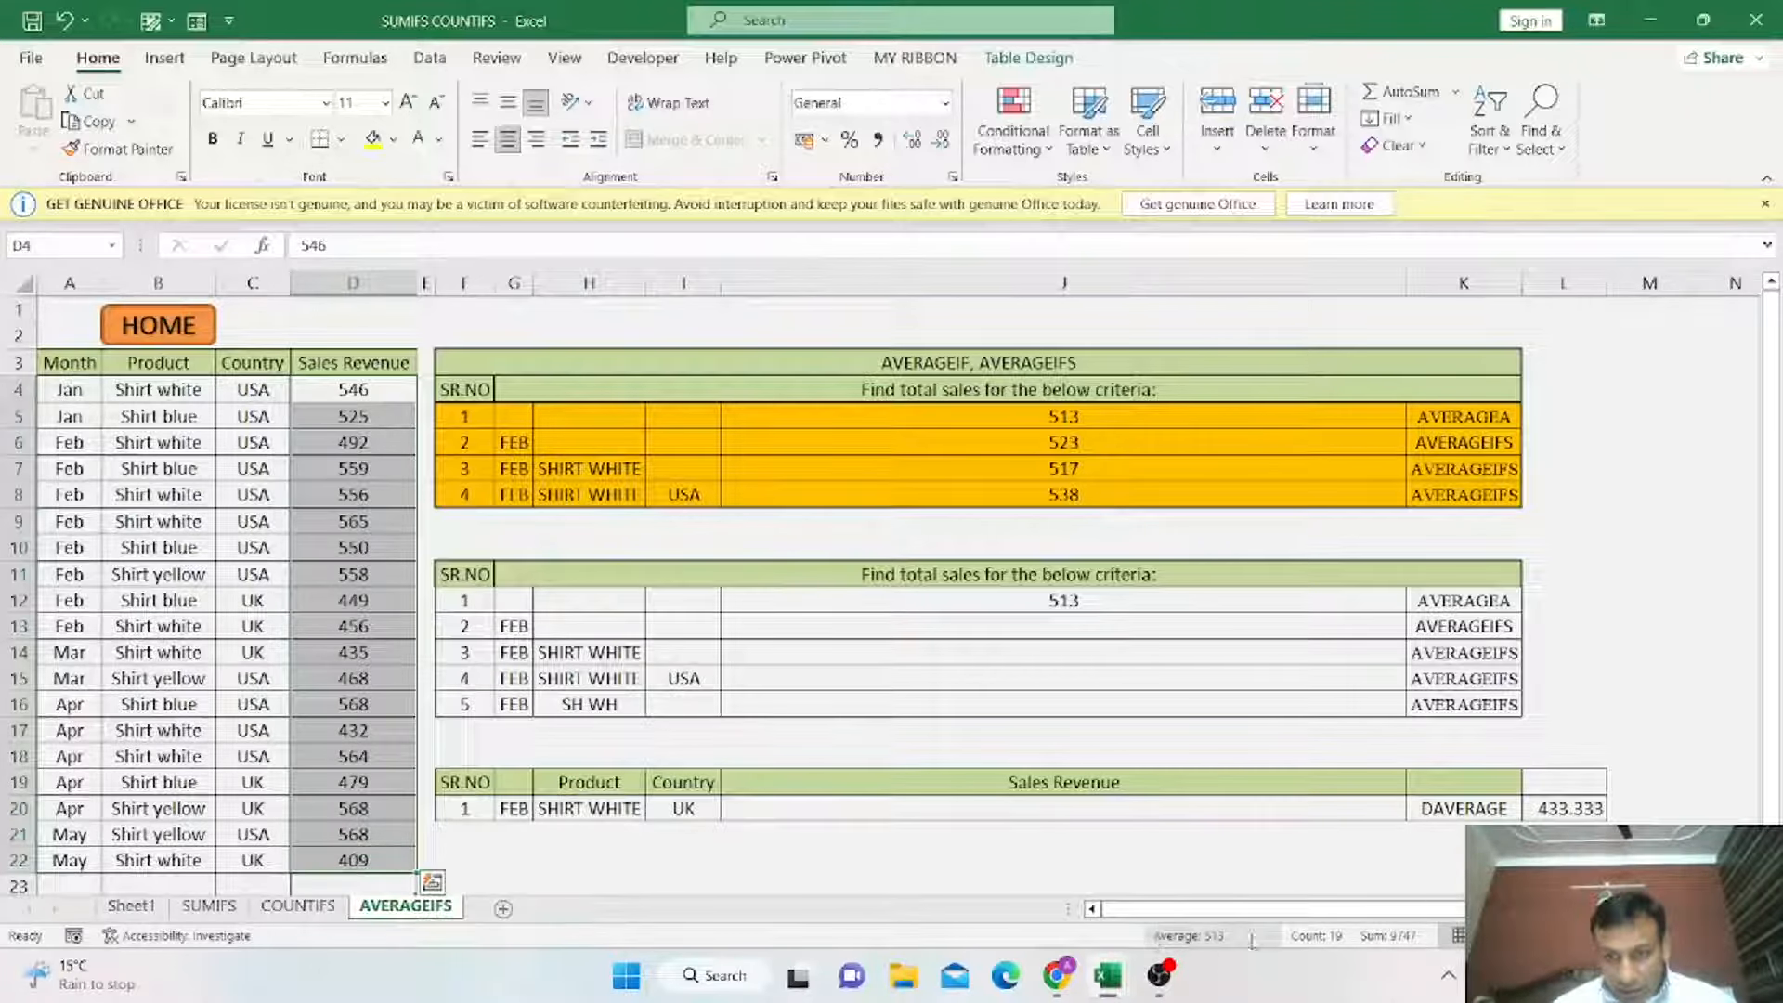
pyautogui.click(1078, 601)
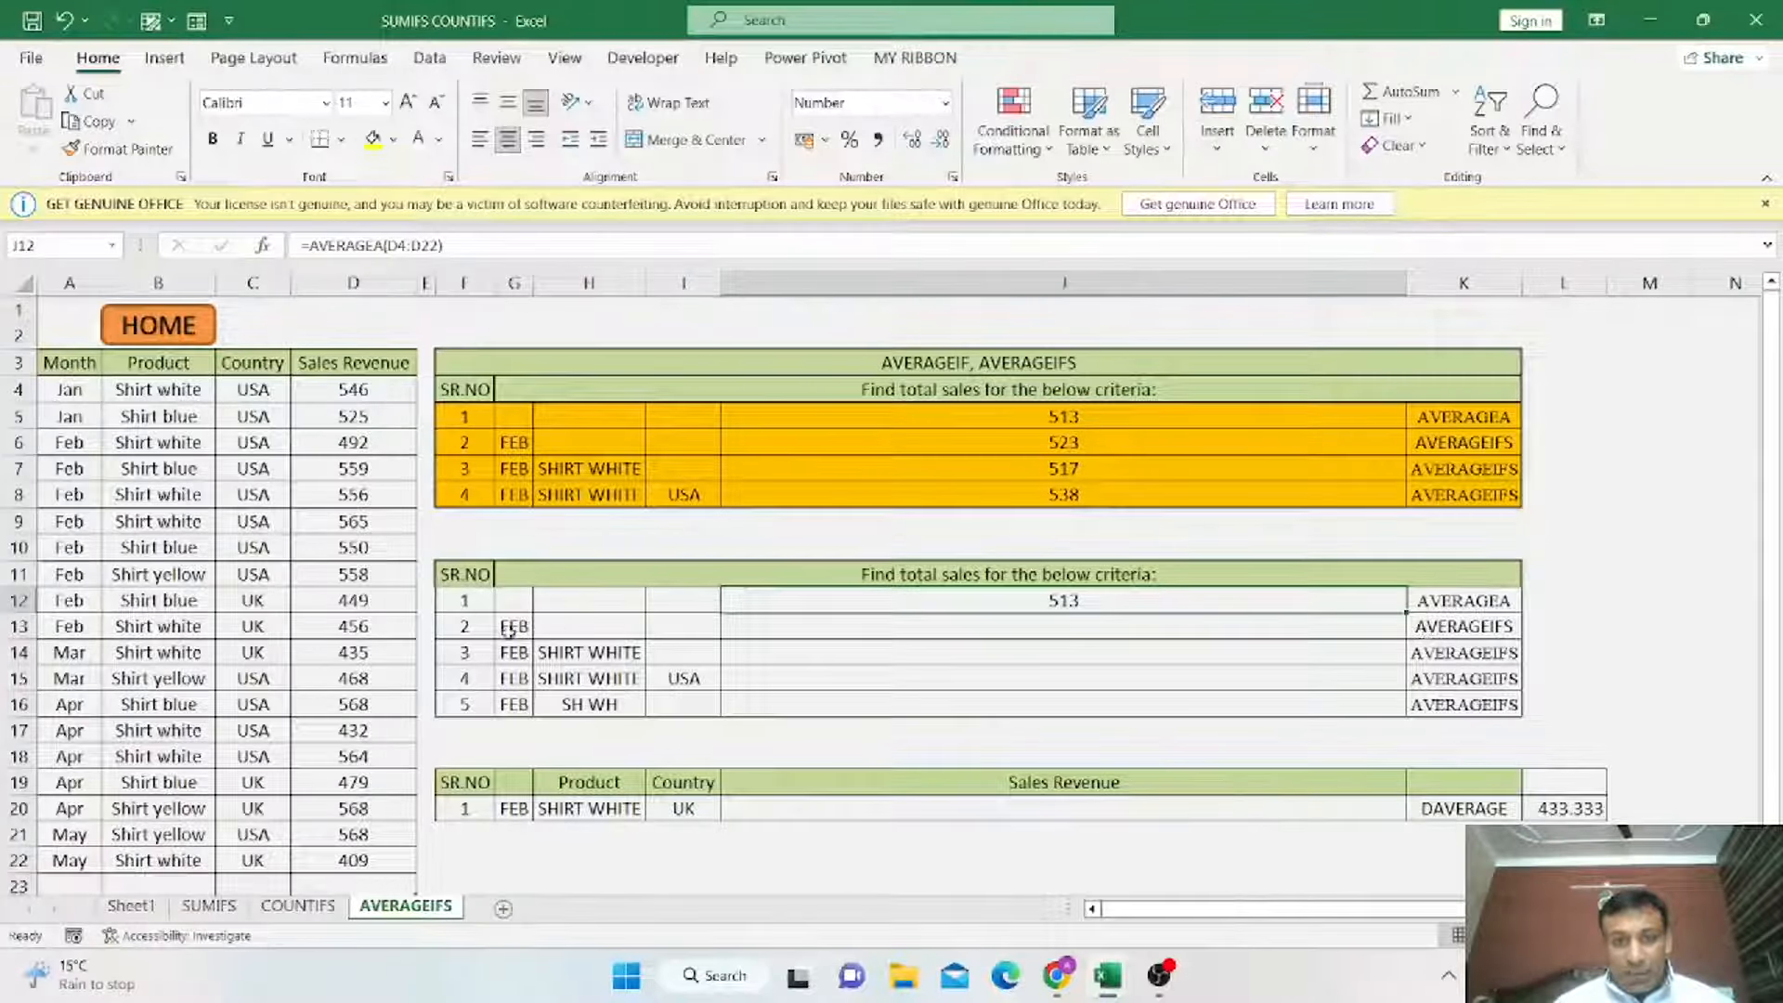
# Rename the label in K13 to AVERAGEIF.
pyautogui.click(1466, 632)
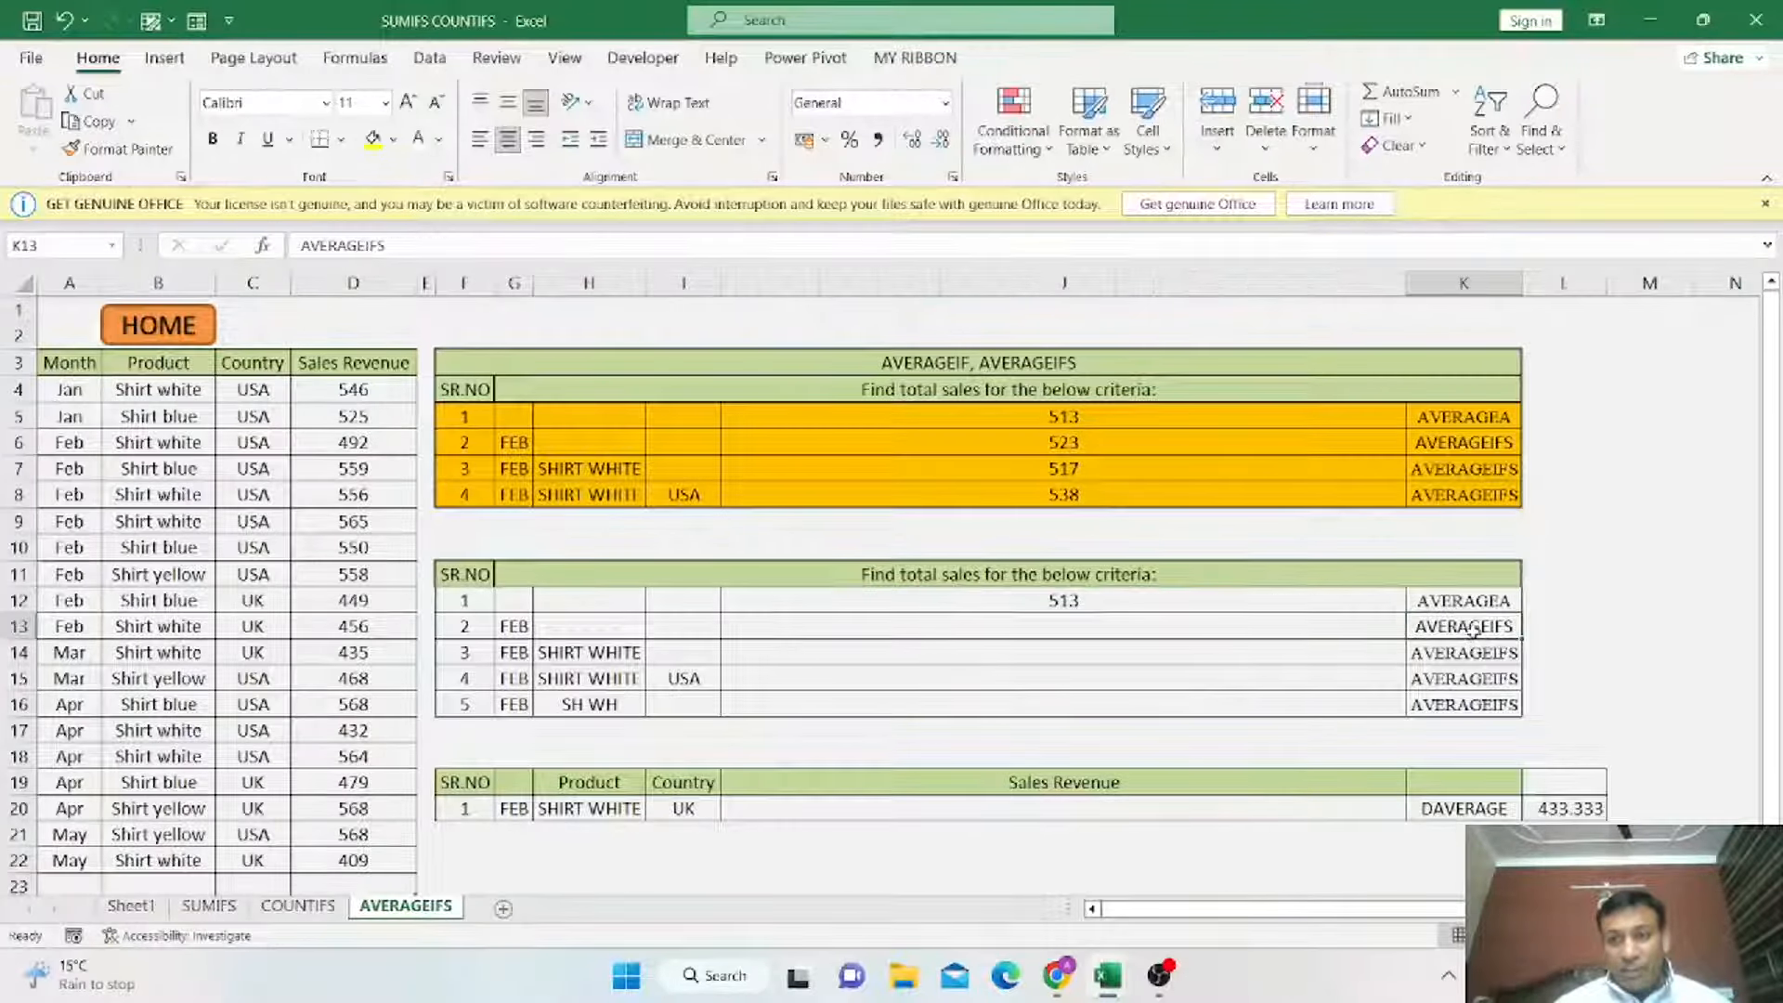
pyautogui.doubleClick(1511, 635)
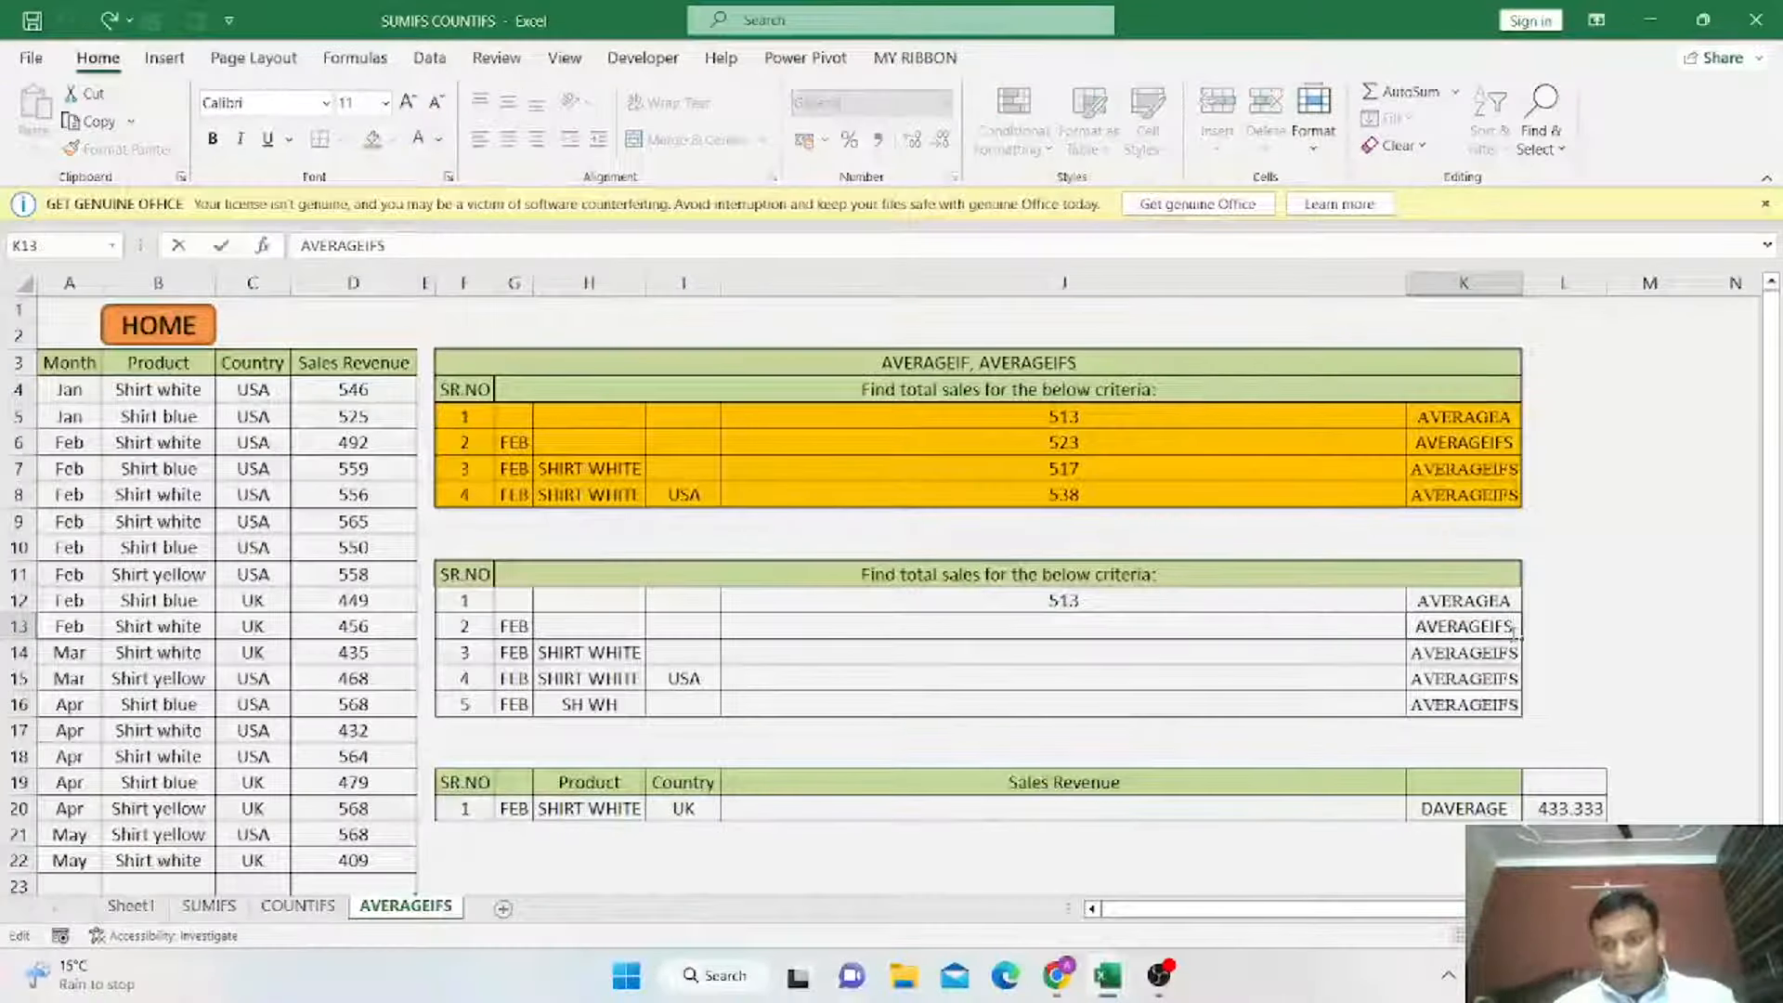
pyautogui.press('BackSpace')
pyautogui.press('Return')
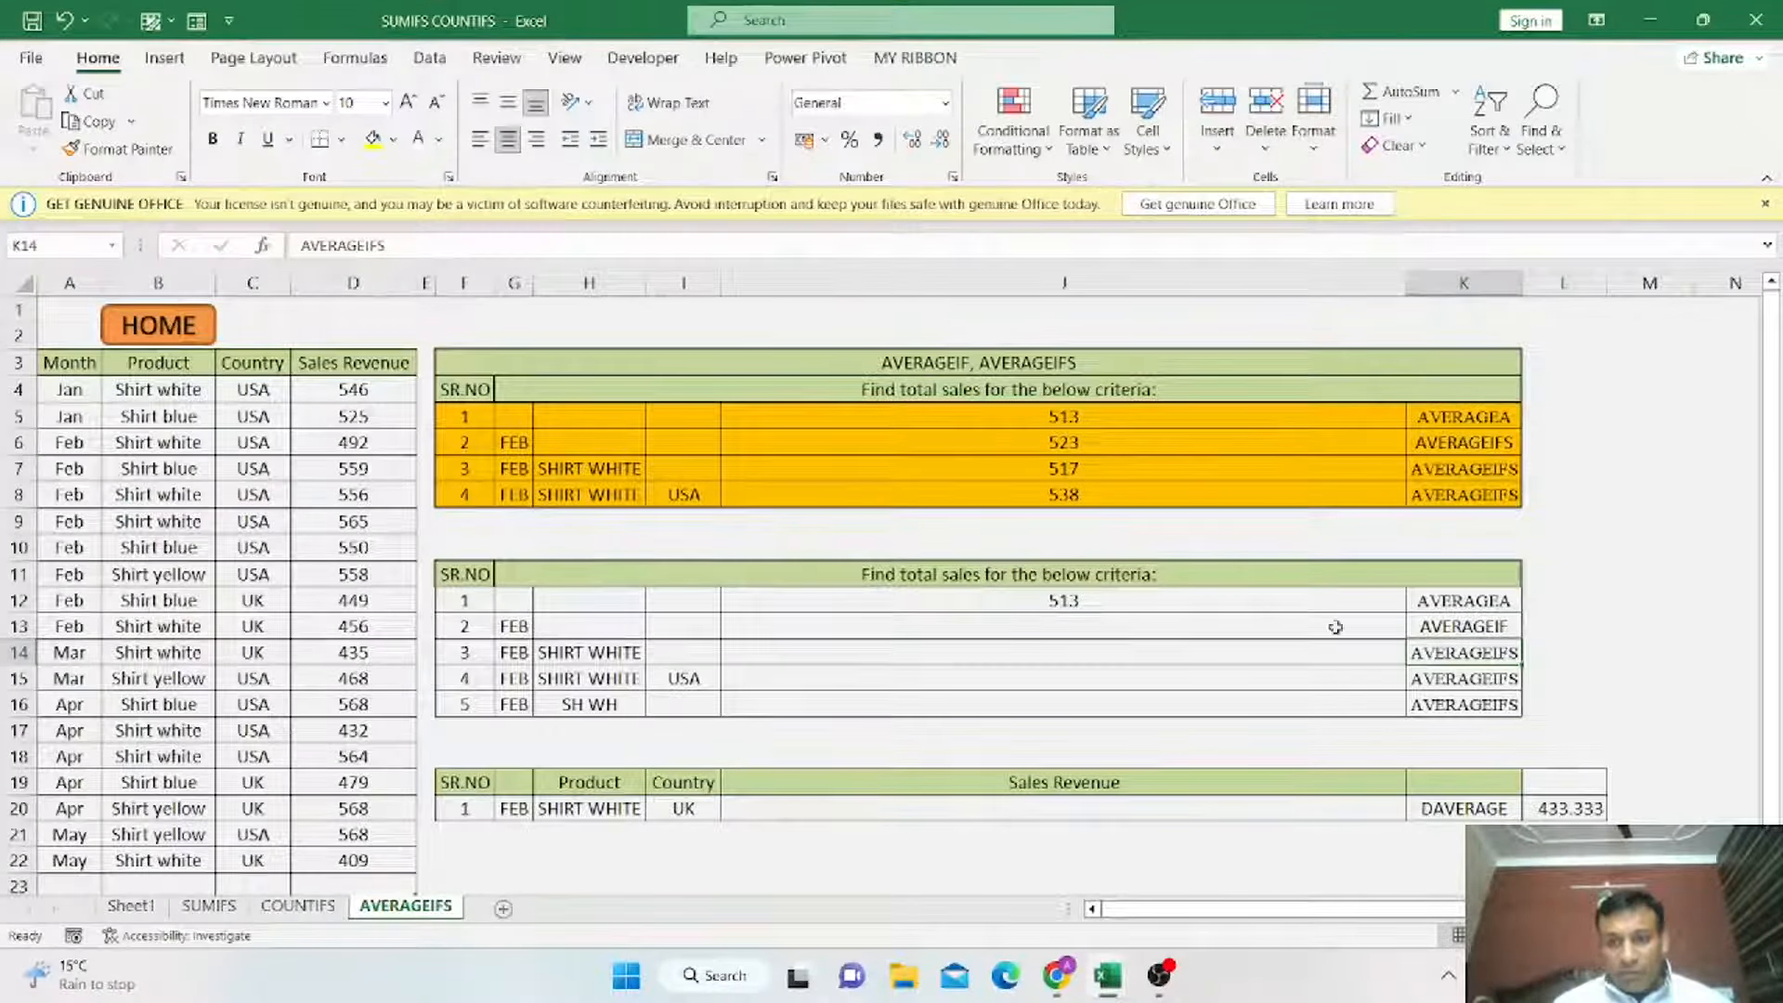
# Enter =AVERAGEIF(A4:A22,G13,D4:D22) in J13 to average February sales revenue.
pyautogui.click(1156, 628)
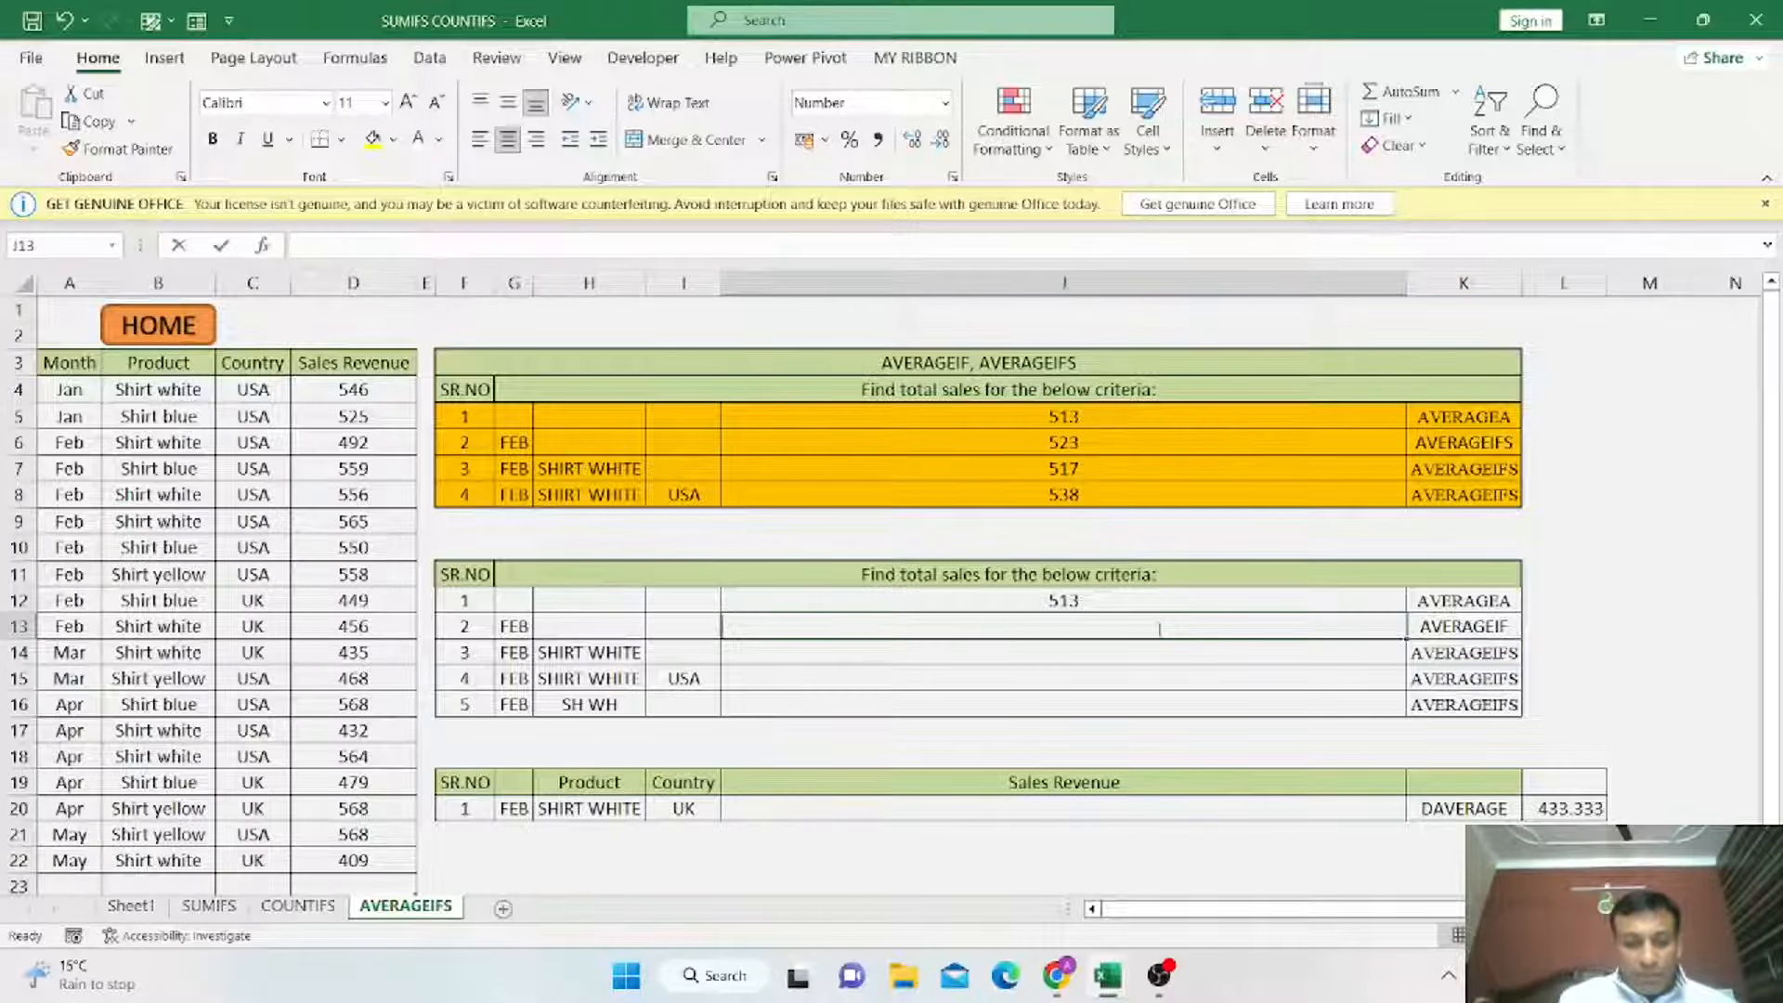
pyautogui.write('=AVER')
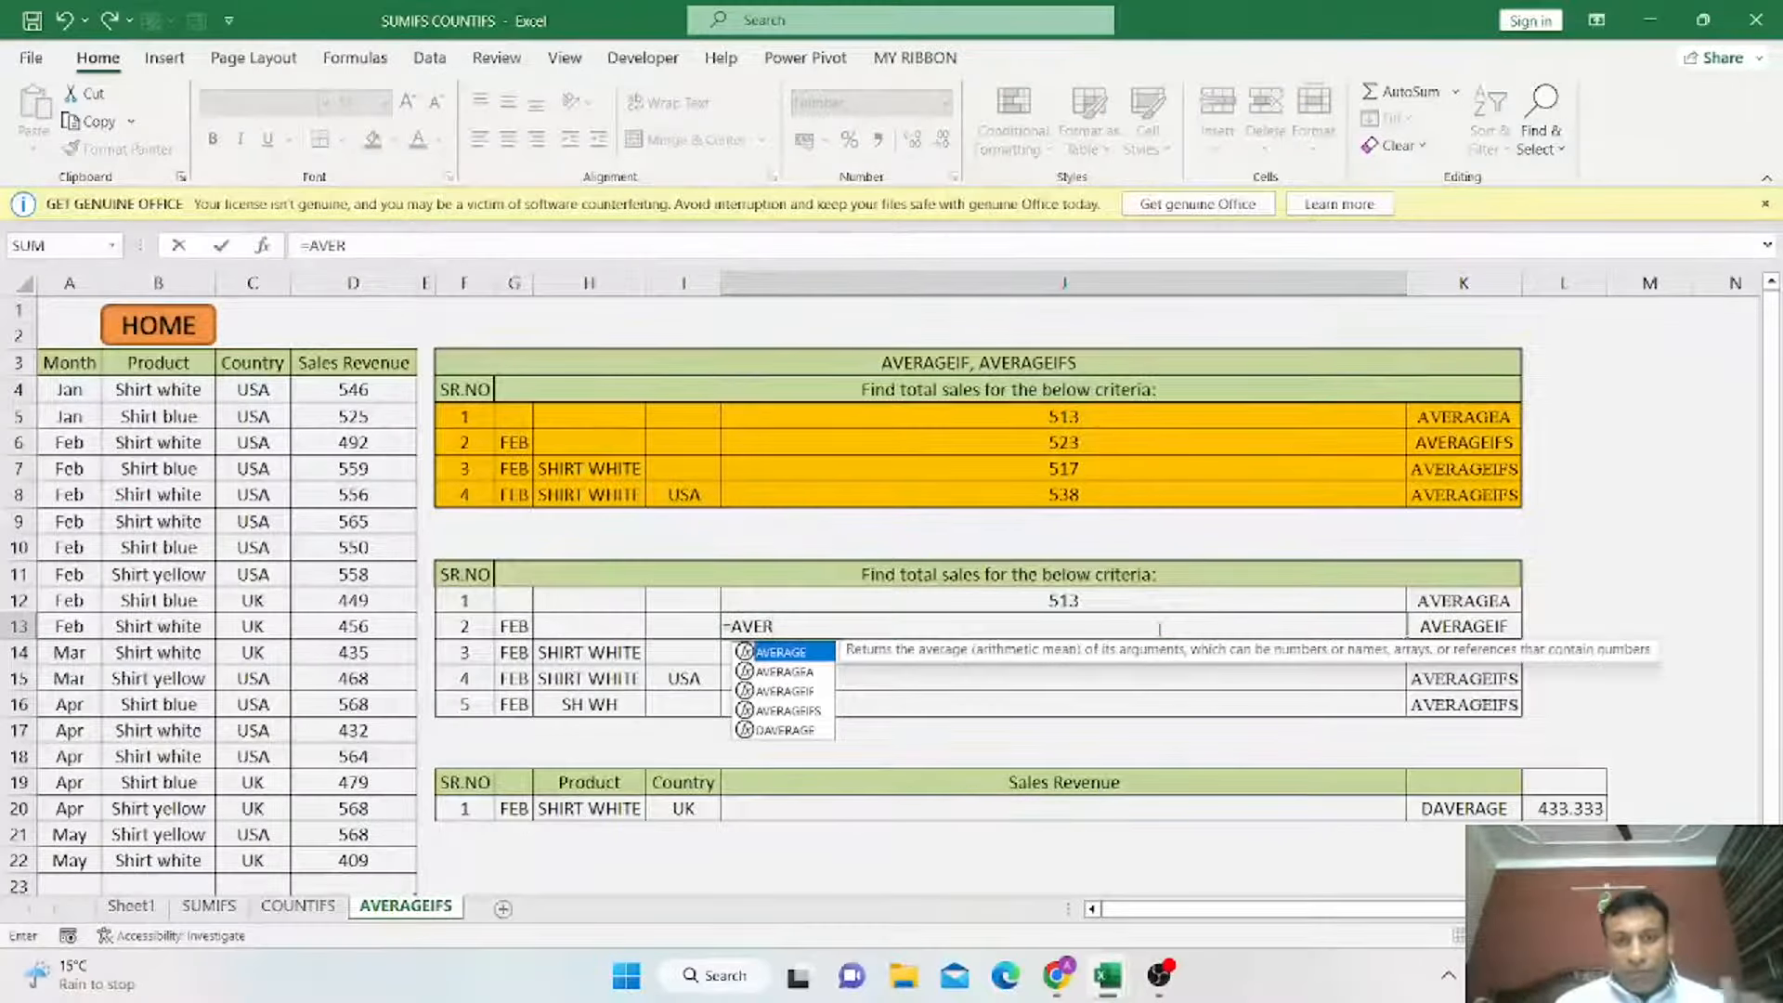
pyautogui.click(800, 695)
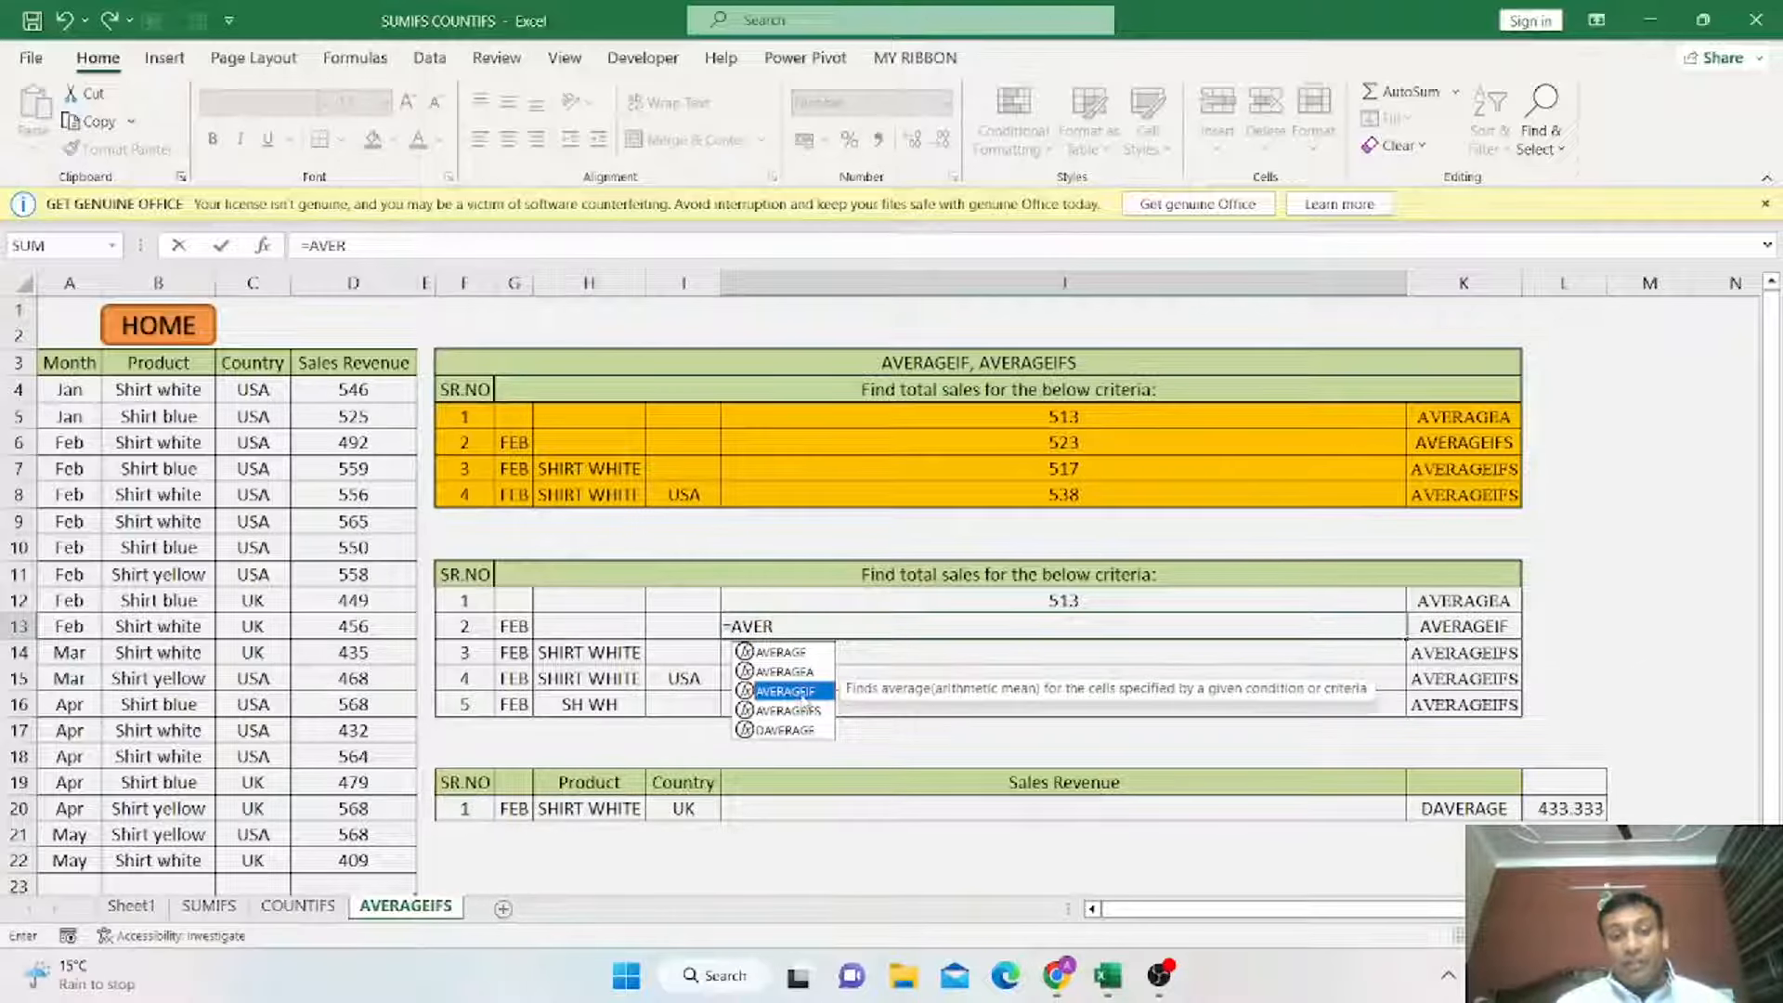
pyautogui.doubleClick(801, 694)
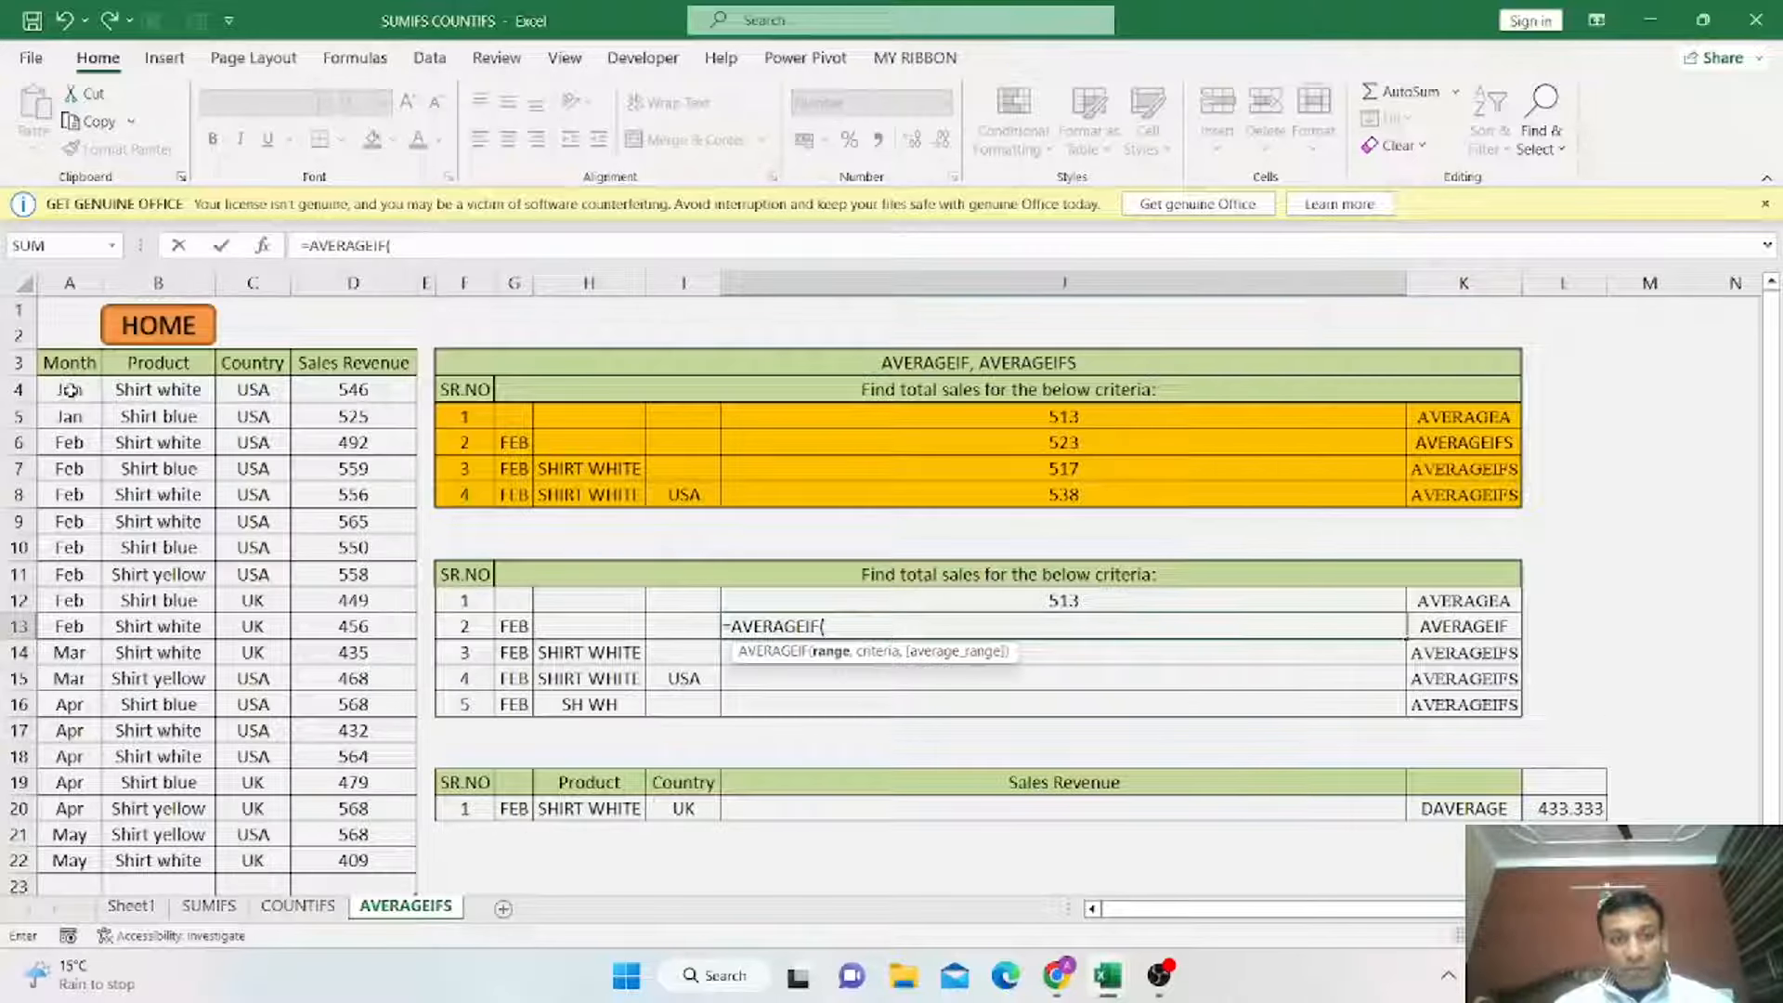
pyautogui.moveTo(70, 390); pyautogui.dragTo(92, 862)
pyautogui.write(',')
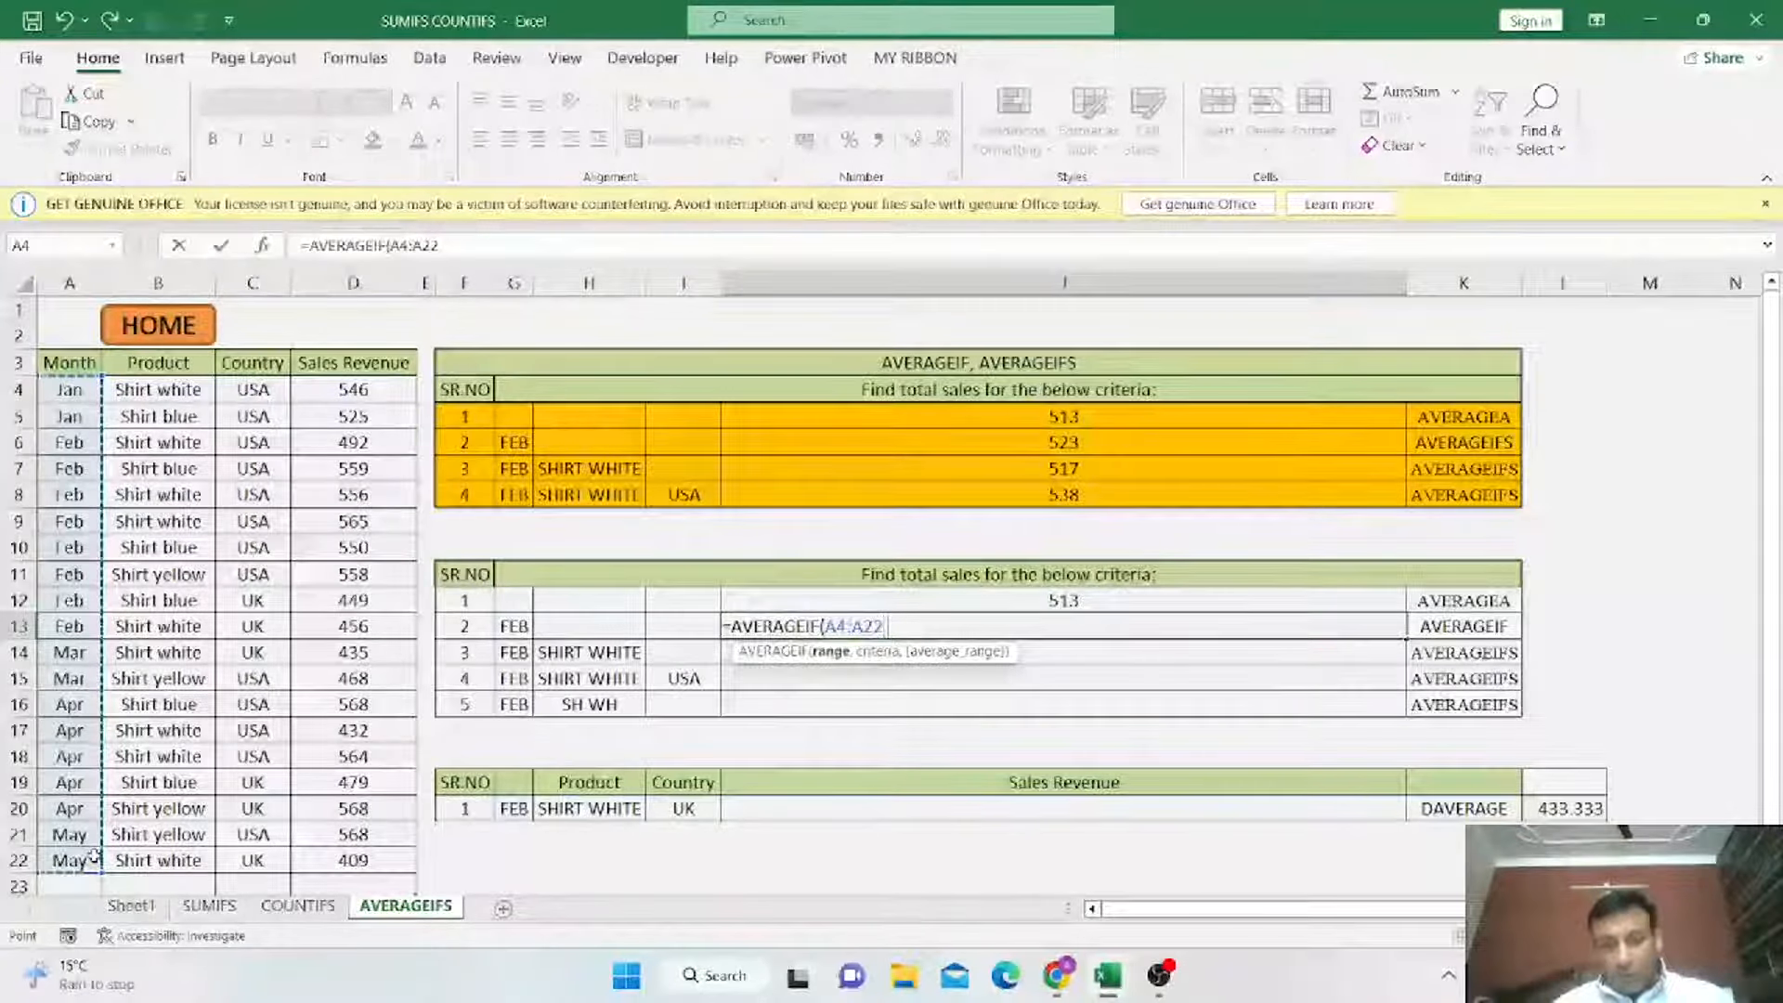
pyautogui.click(510, 628)
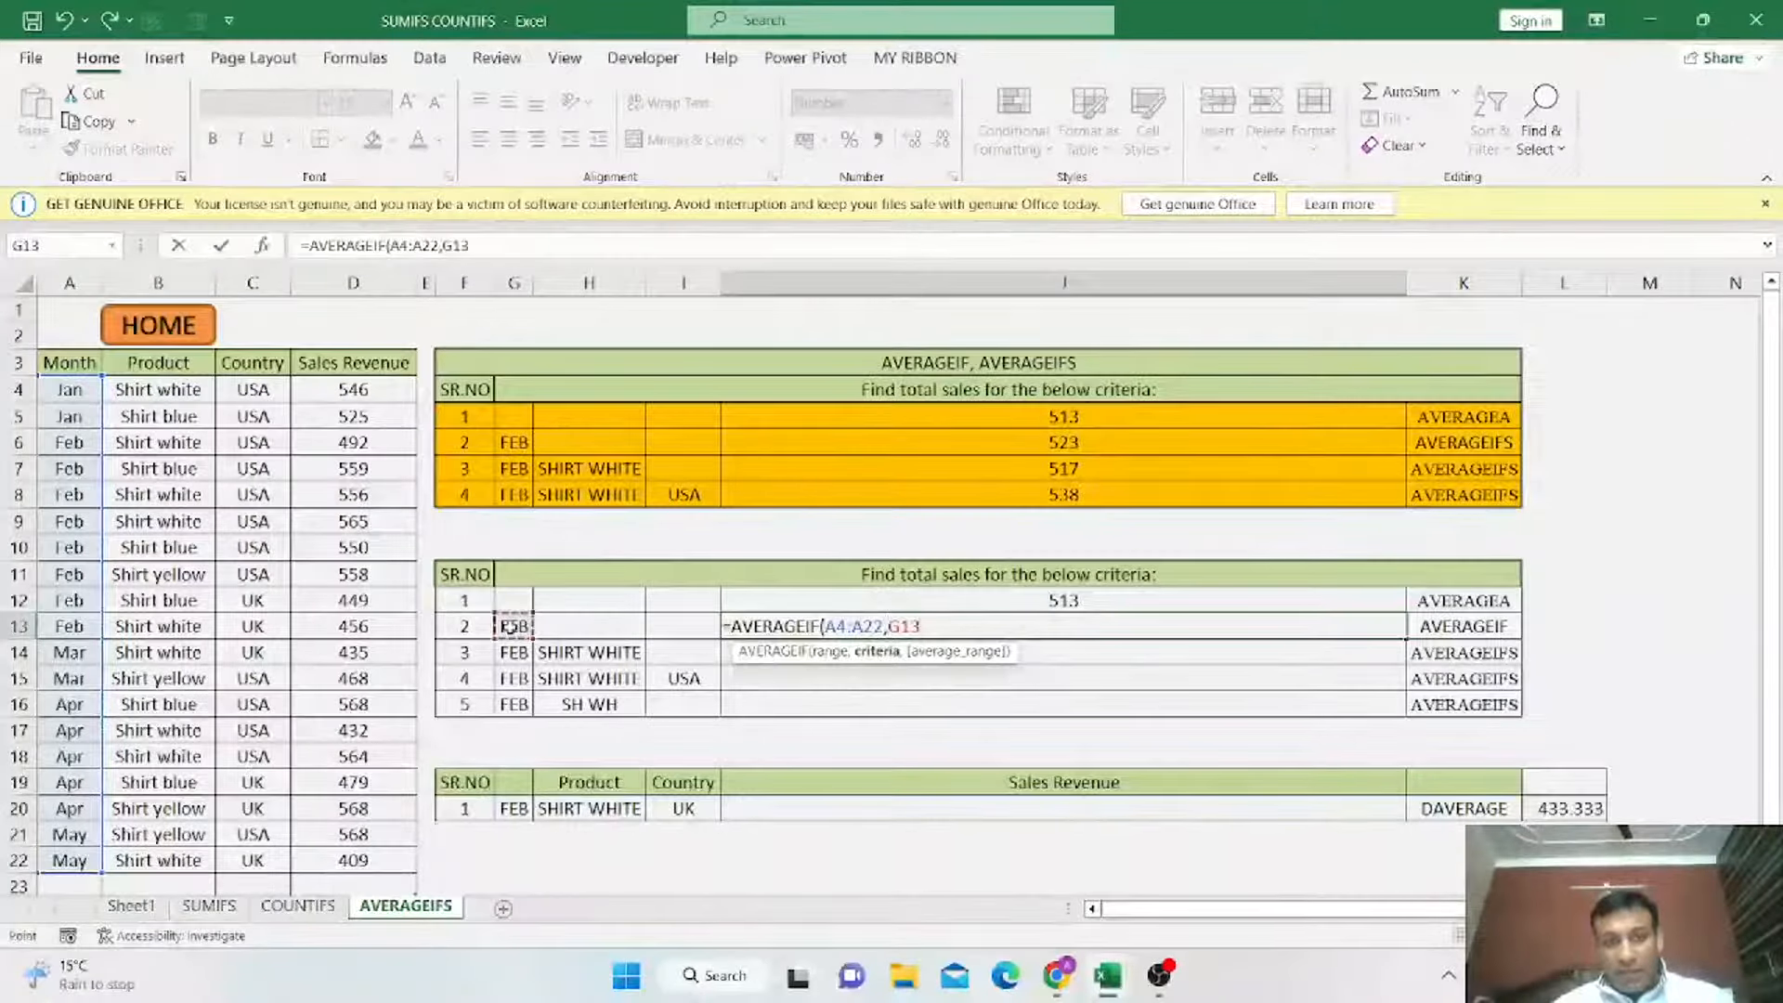
pyautogui.write(',')
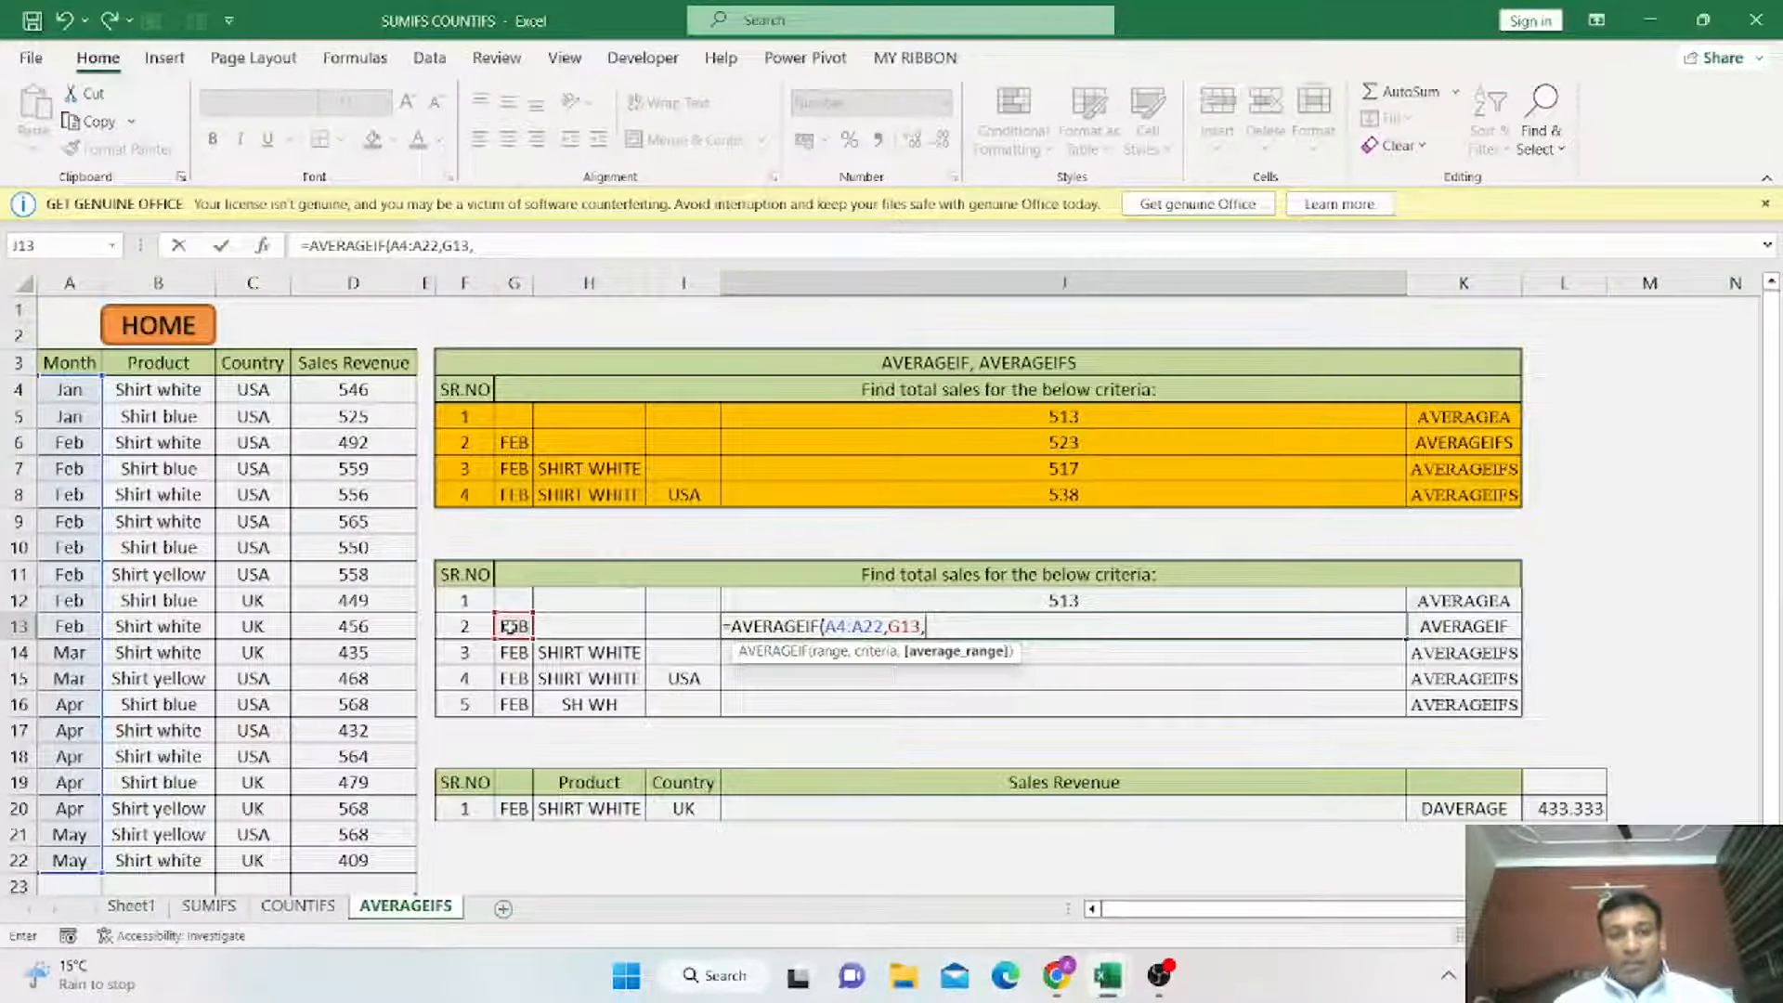
pyautogui.moveTo(351, 380); pyautogui.dragTo(379, 856)
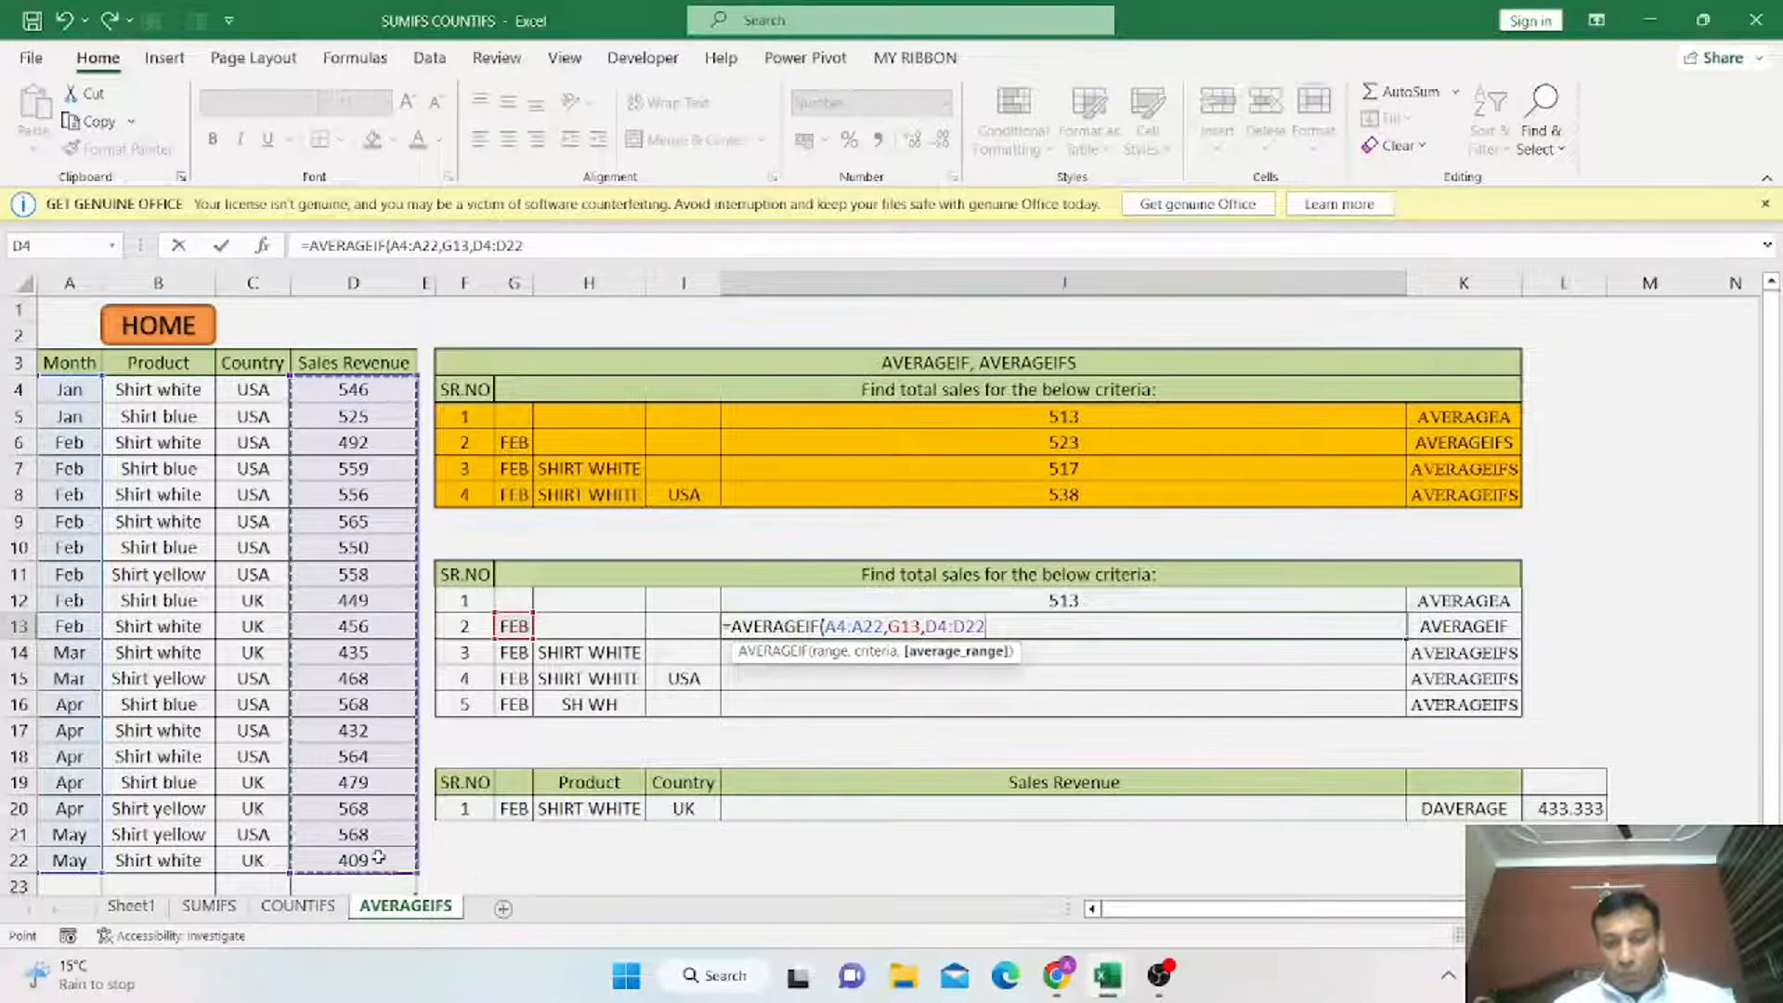
pyautogui.write(')')
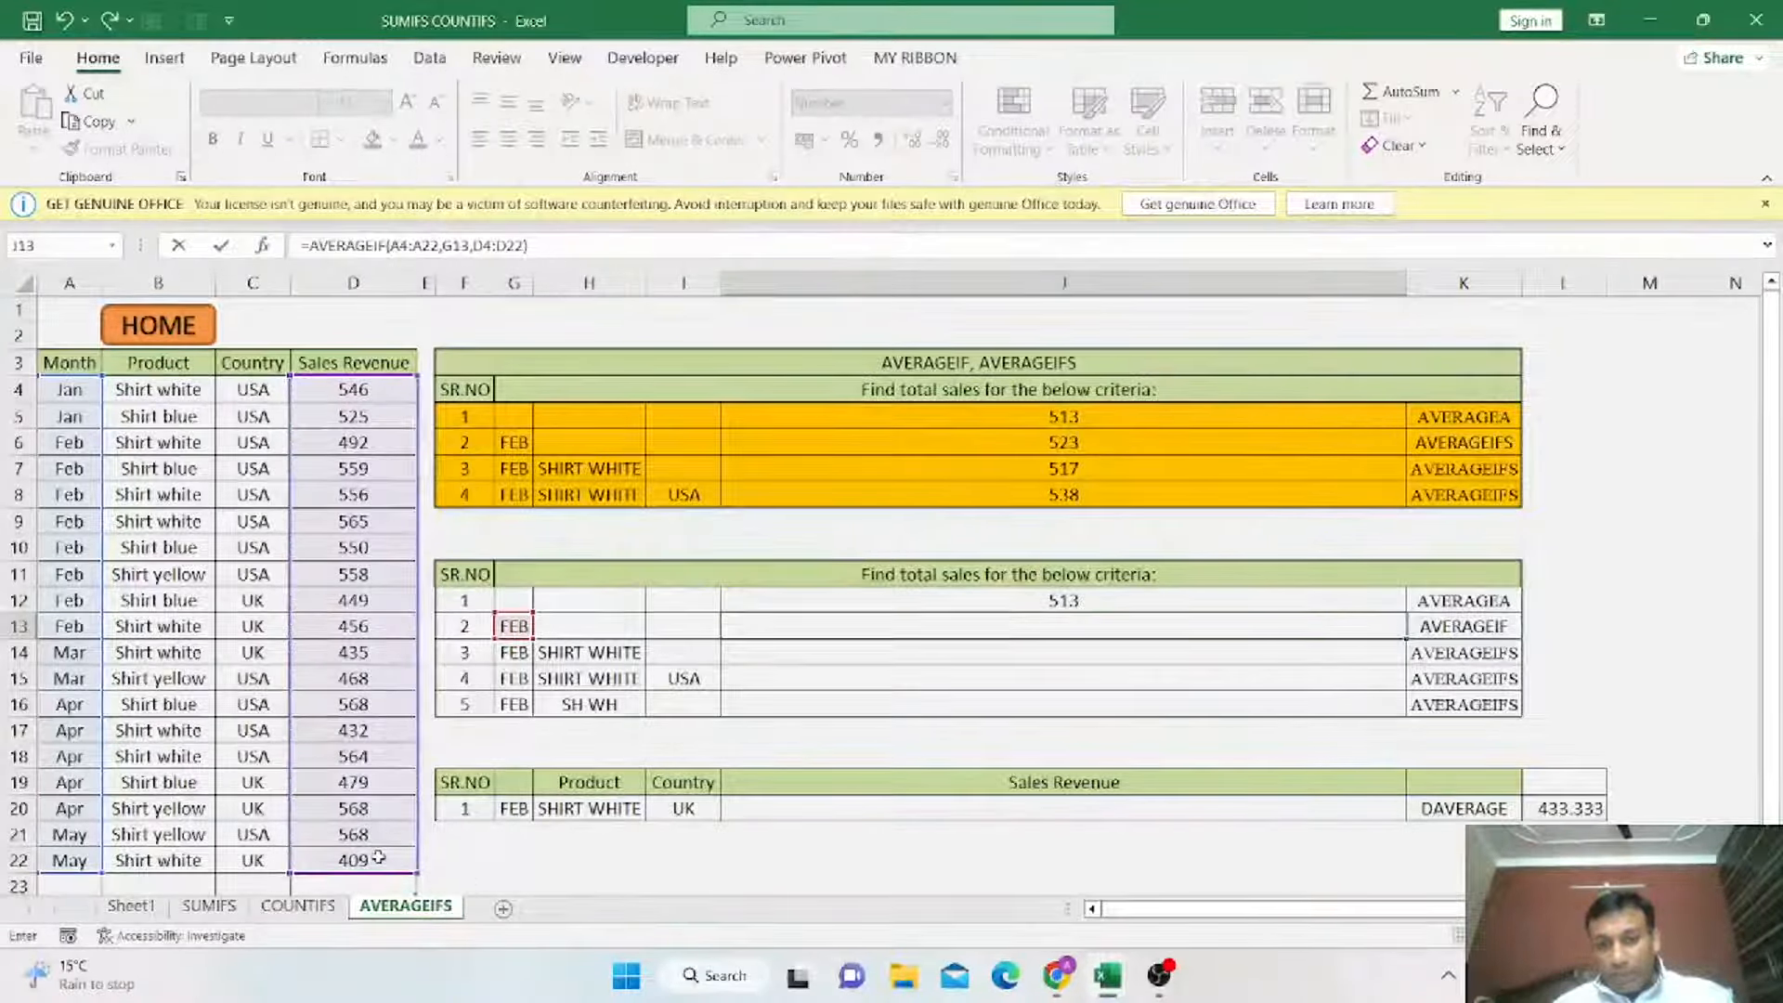
pyautogui.press('Return')
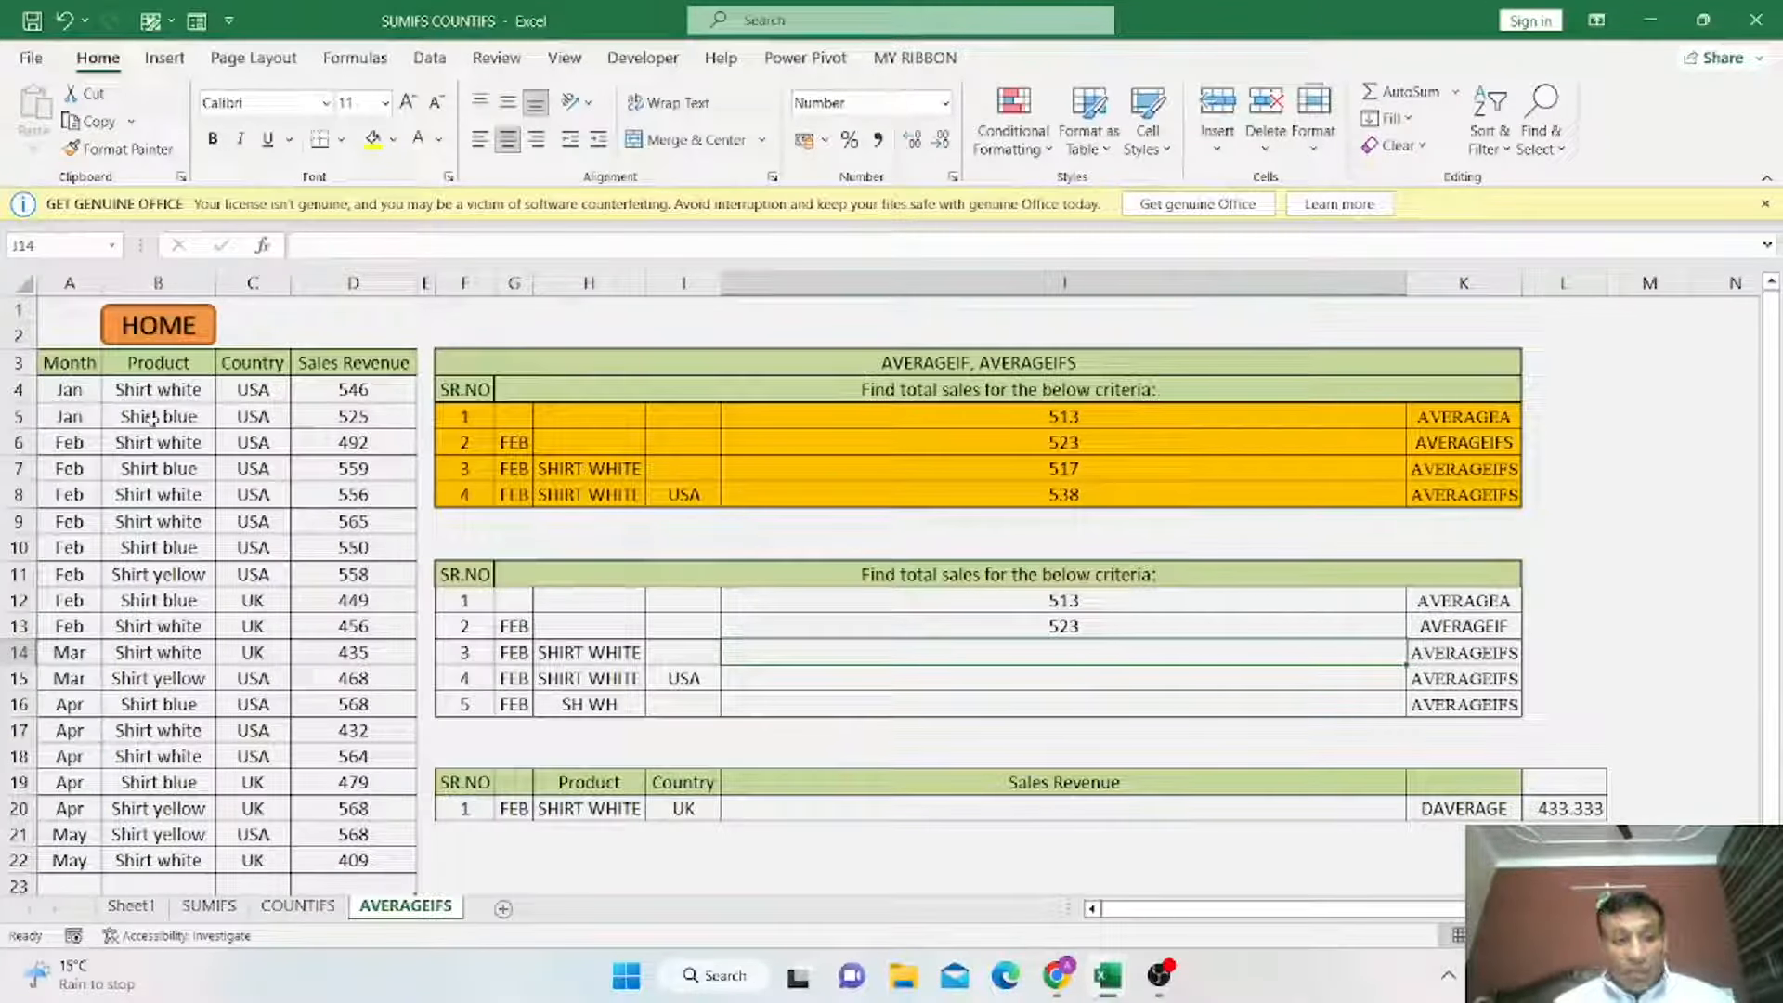
# Fill the February data rows A6:D13 with yellow highlight.
pyautogui.moveTo(57, 444); pyautogui.dragTo(357, 625)
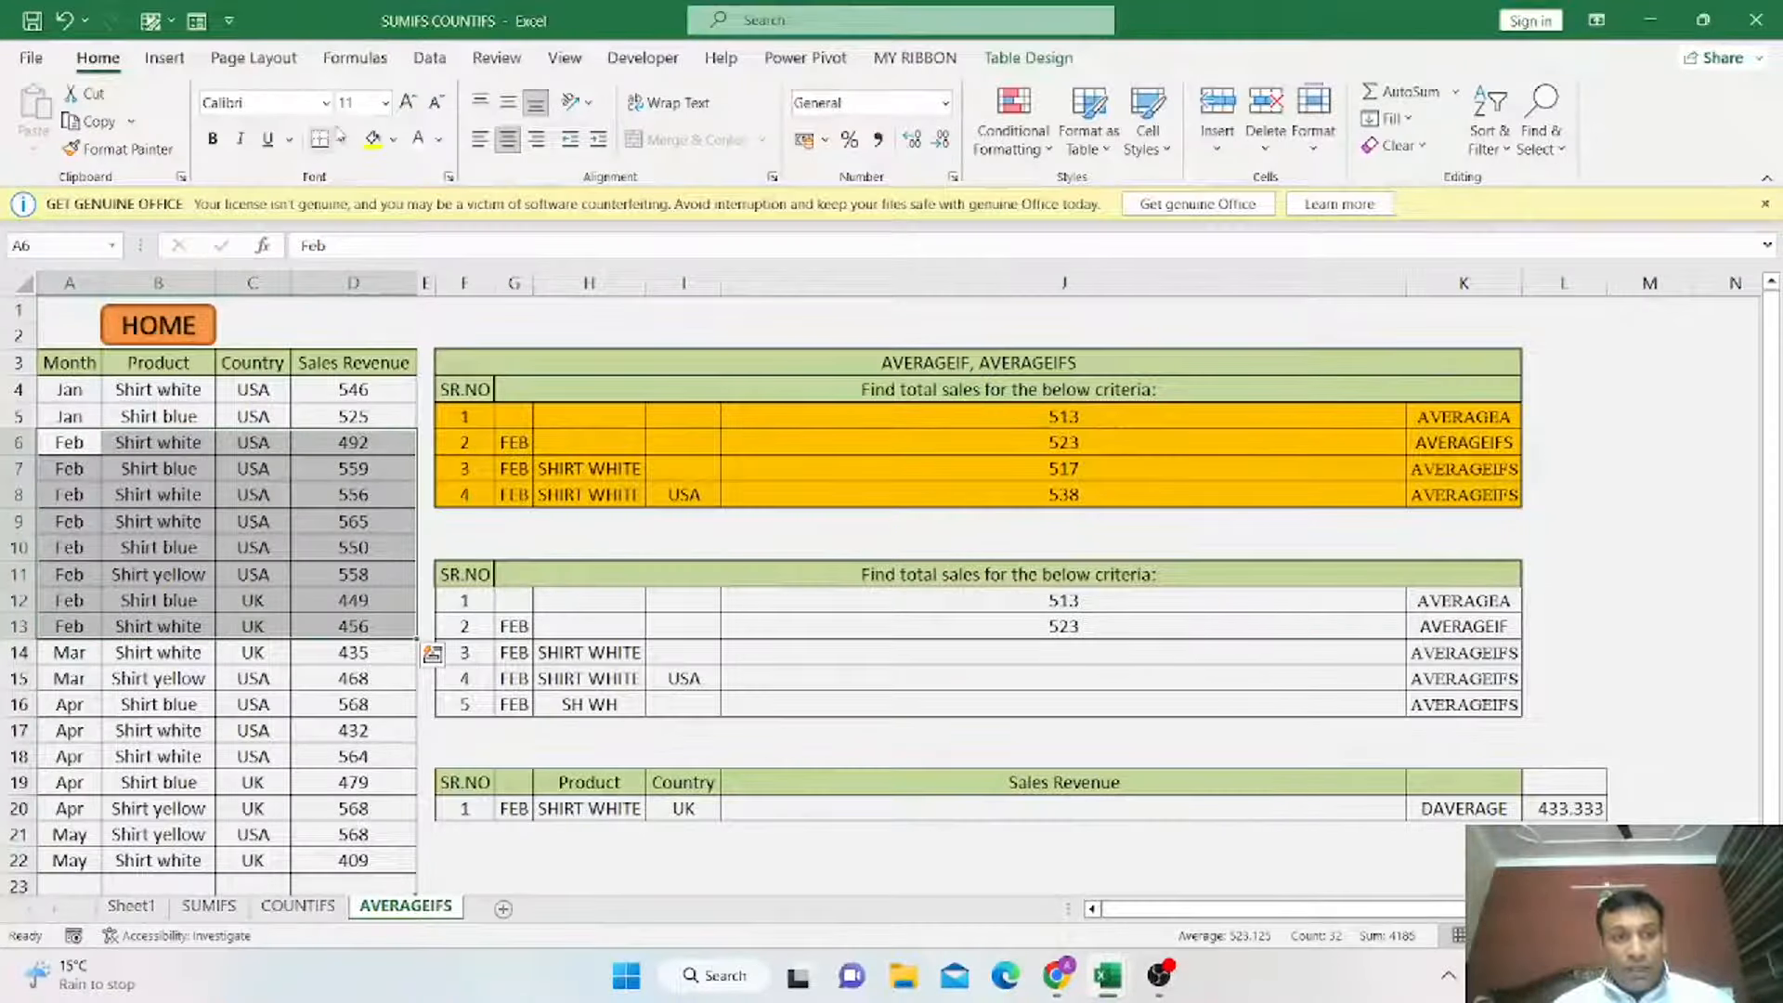
pyautogui.click(372, 138)
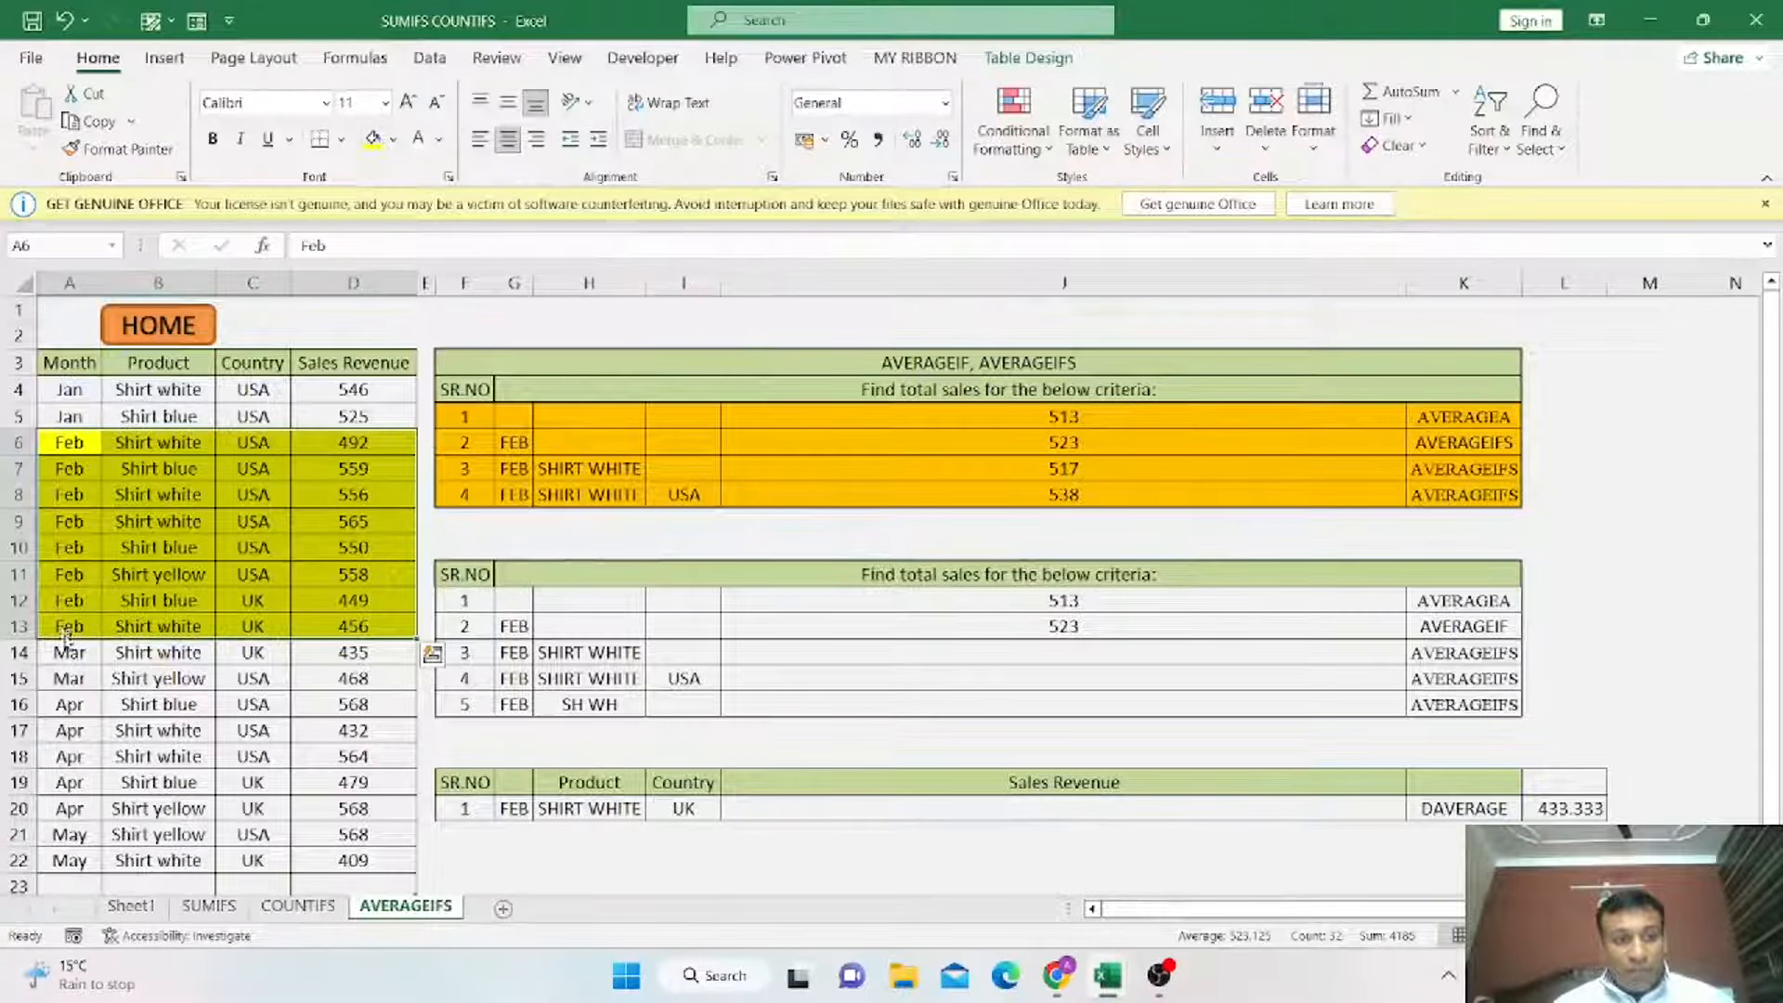
pyautogui.click(305, 502)
# Select the February revenue values D6:D13 to compare their average with J13's result.
pyautogui.moveTo(362, 443); pyautogui.dragTo(376, 616)
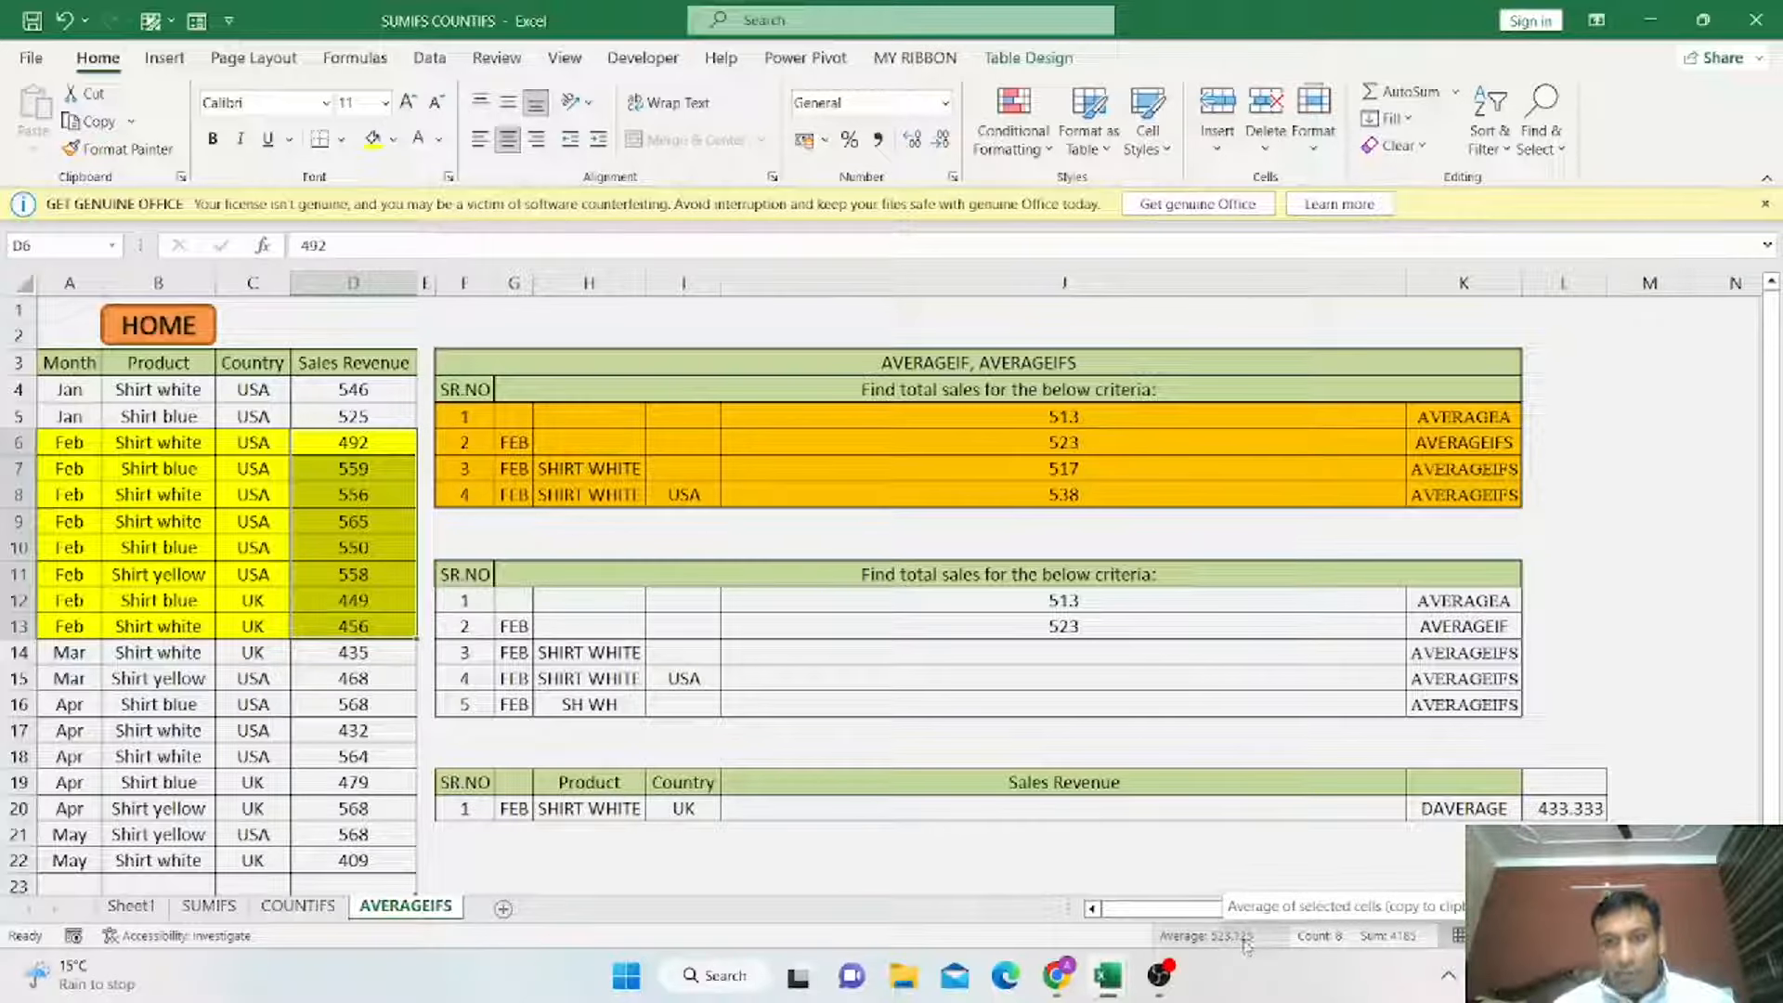
pyautogui.click(1065, 630)
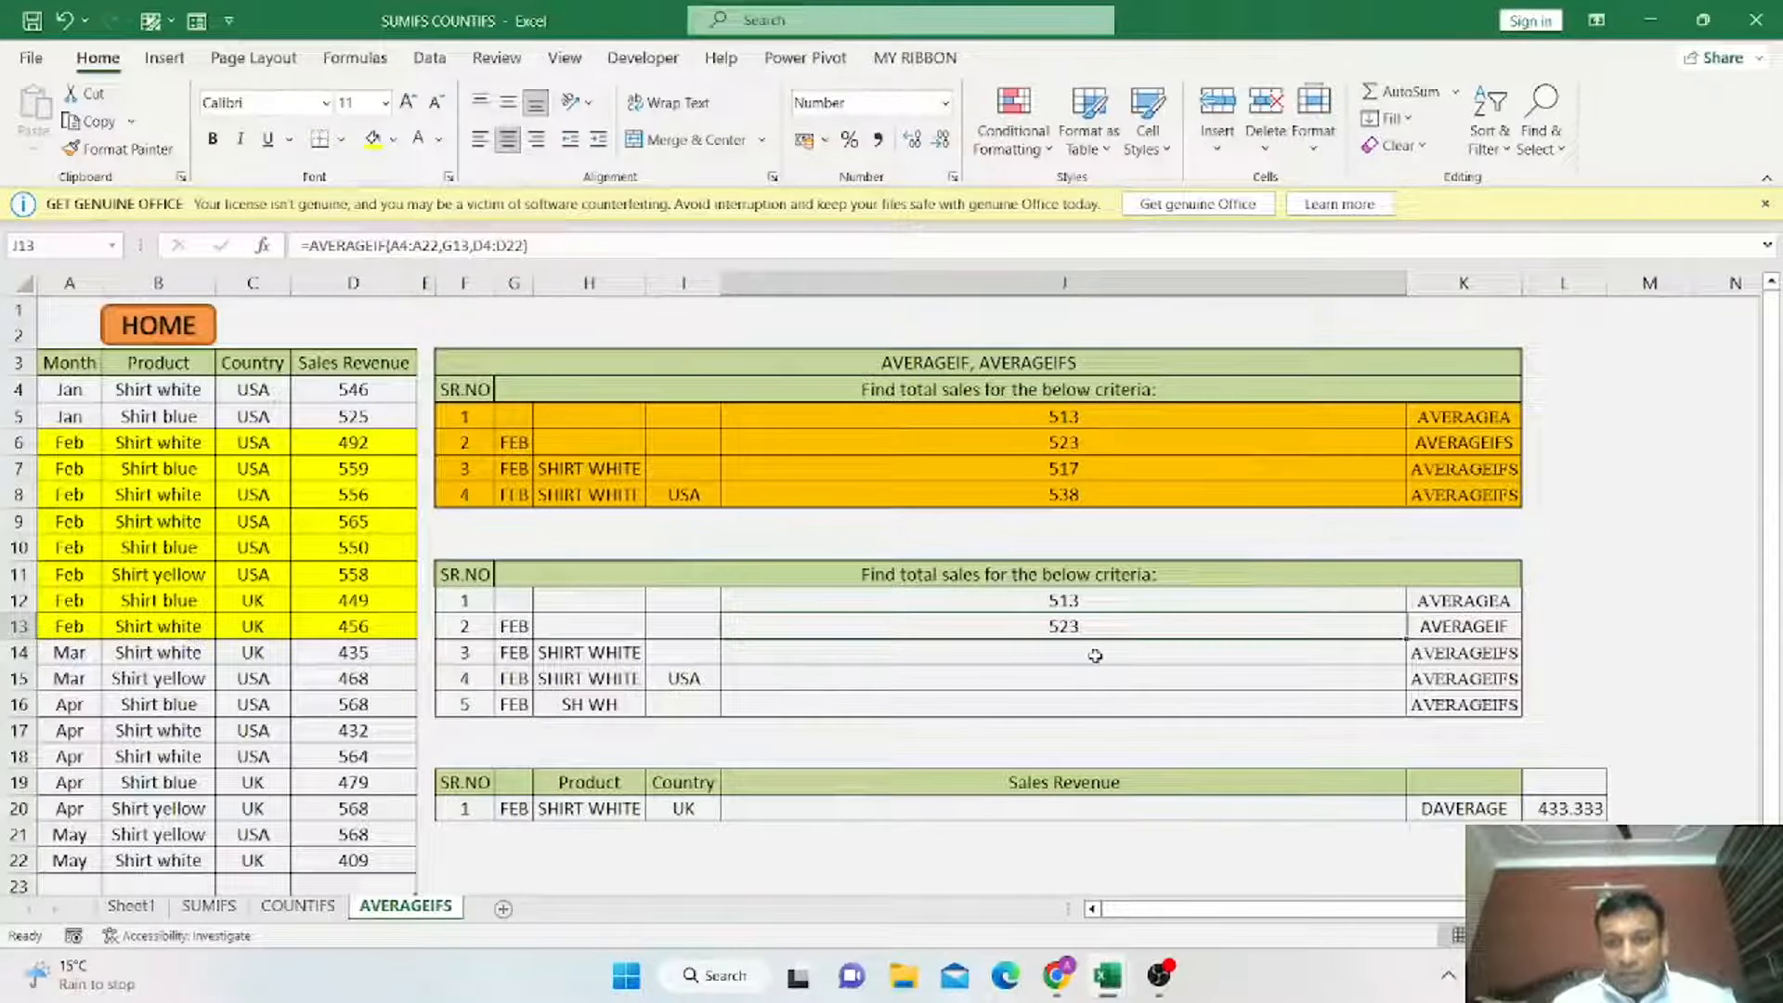
pyautogui.moveTo(361, 445); pyautogui.dragTo(362, 624)
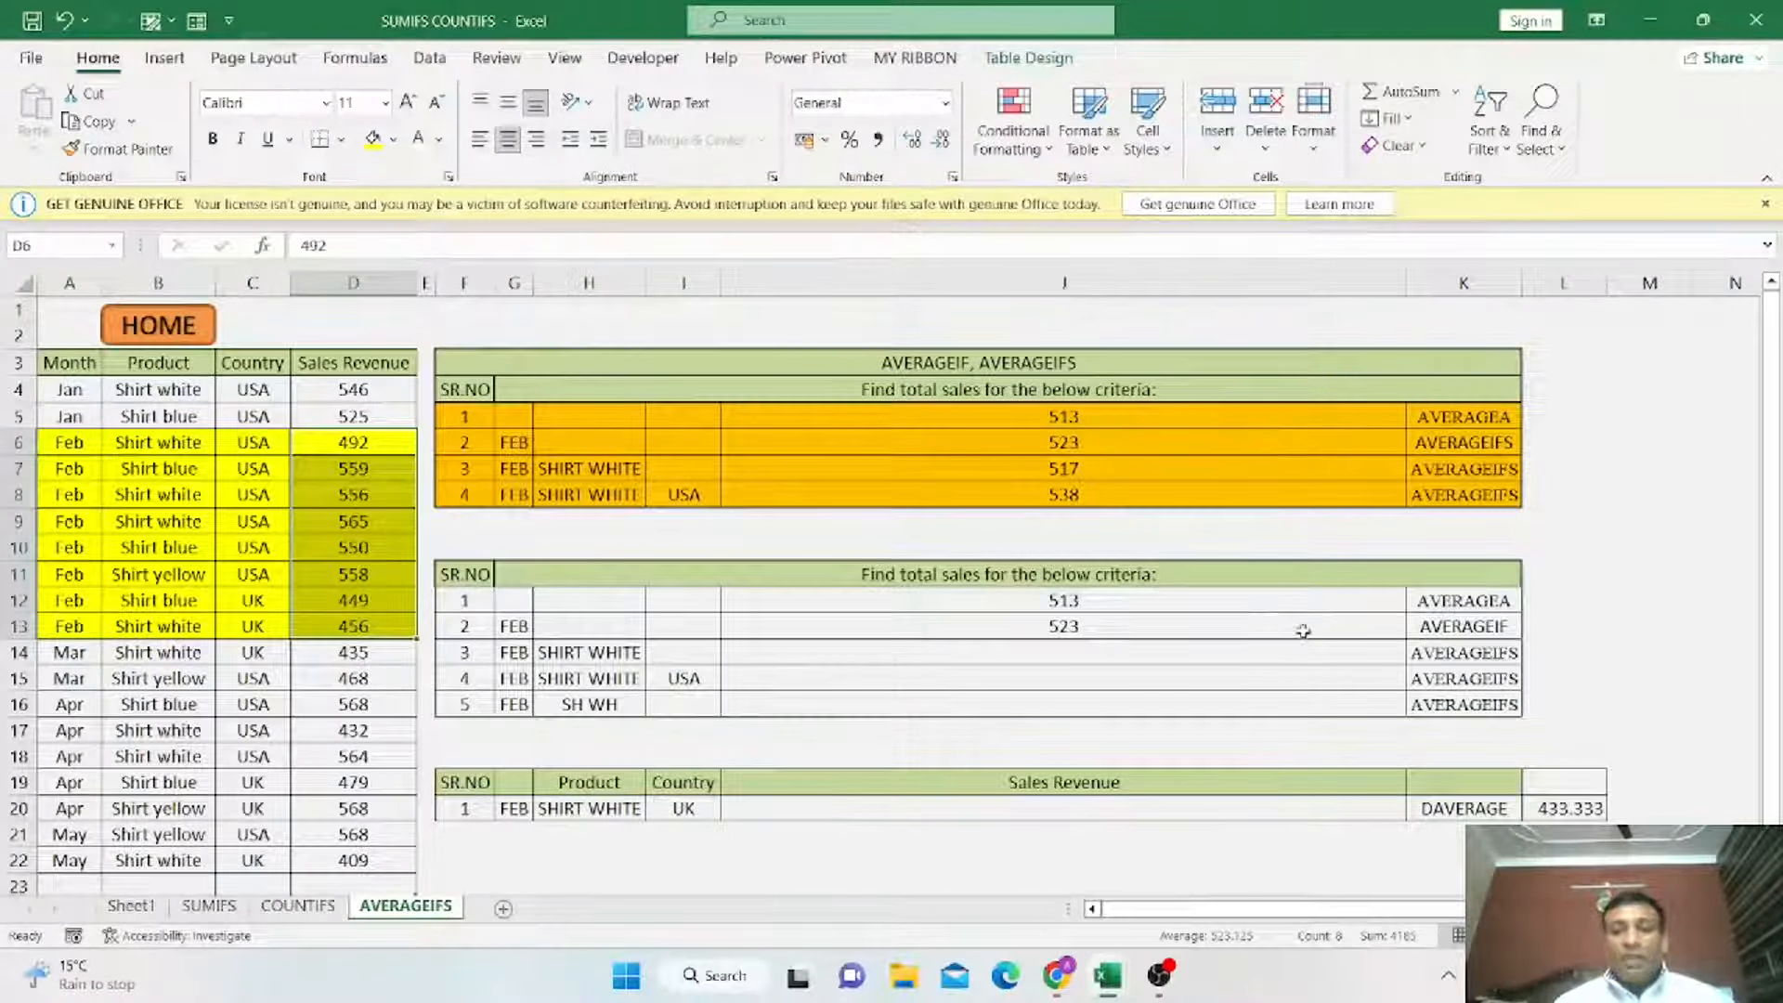
pyautogui.click(1232, 648)
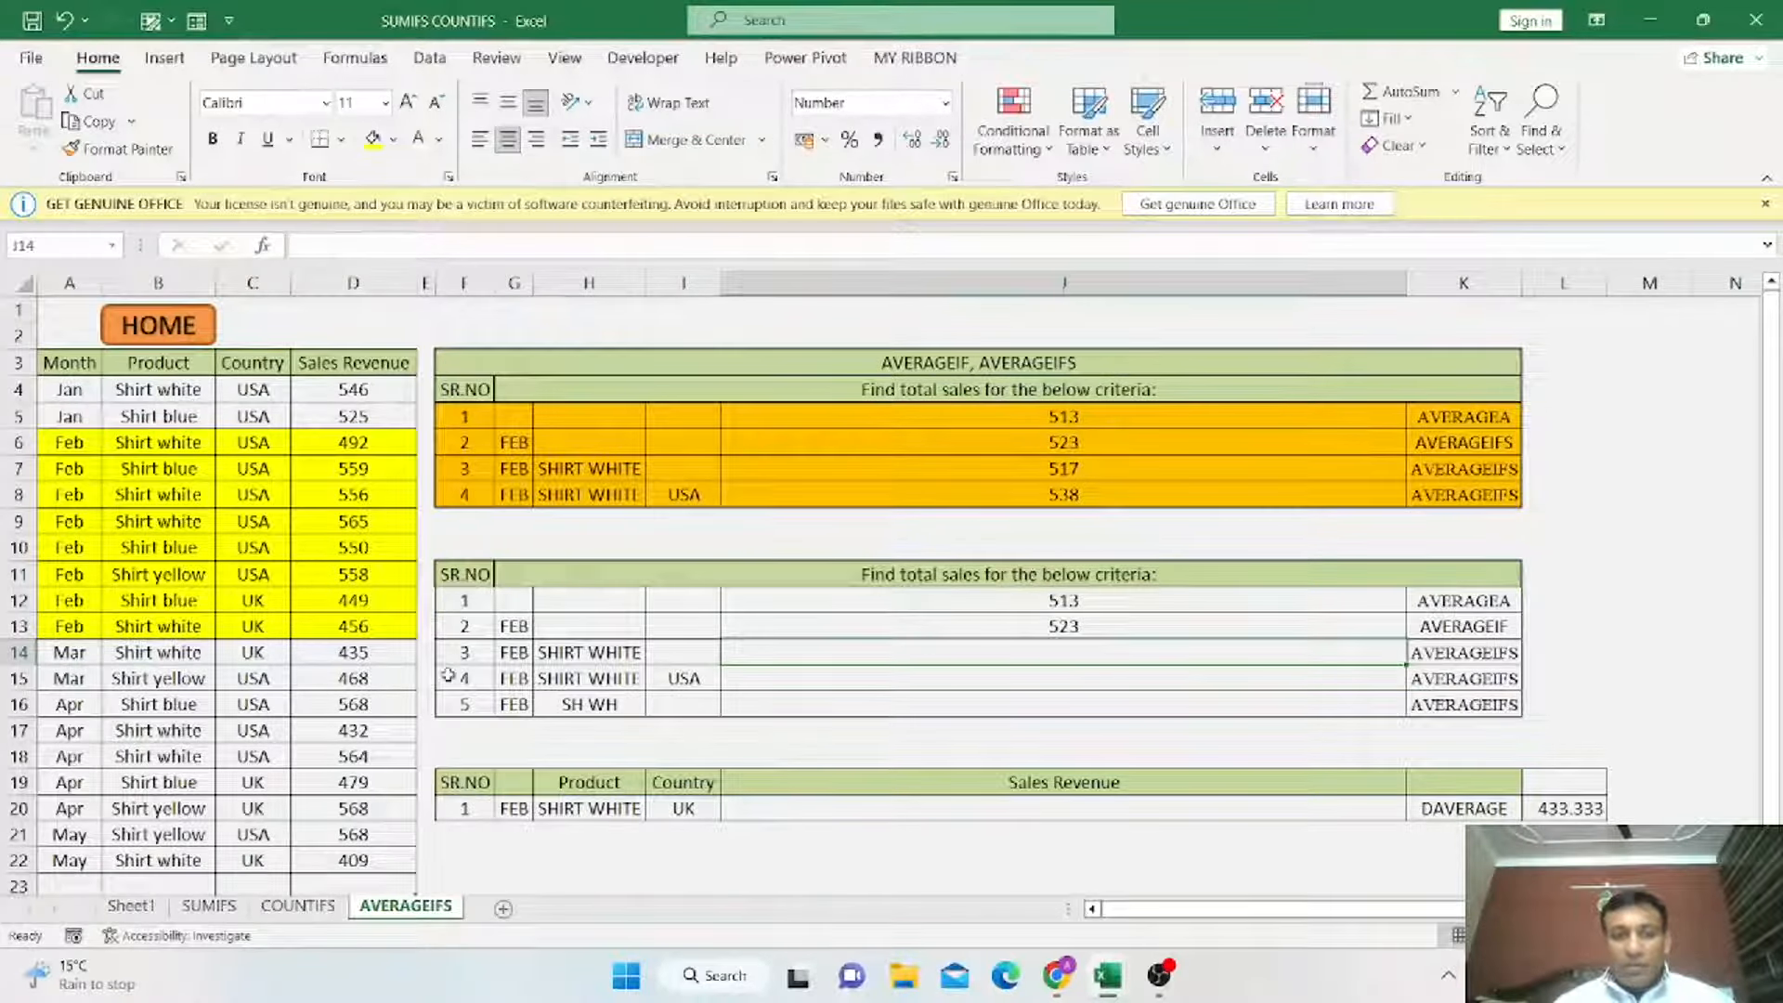
# Try entering =AVERAGEIFS(A4:A22,G14,B4:B22,H14,D4:D22) in J14 for February SHIRT WHITE sales.
pyautogui.click(534, 658)
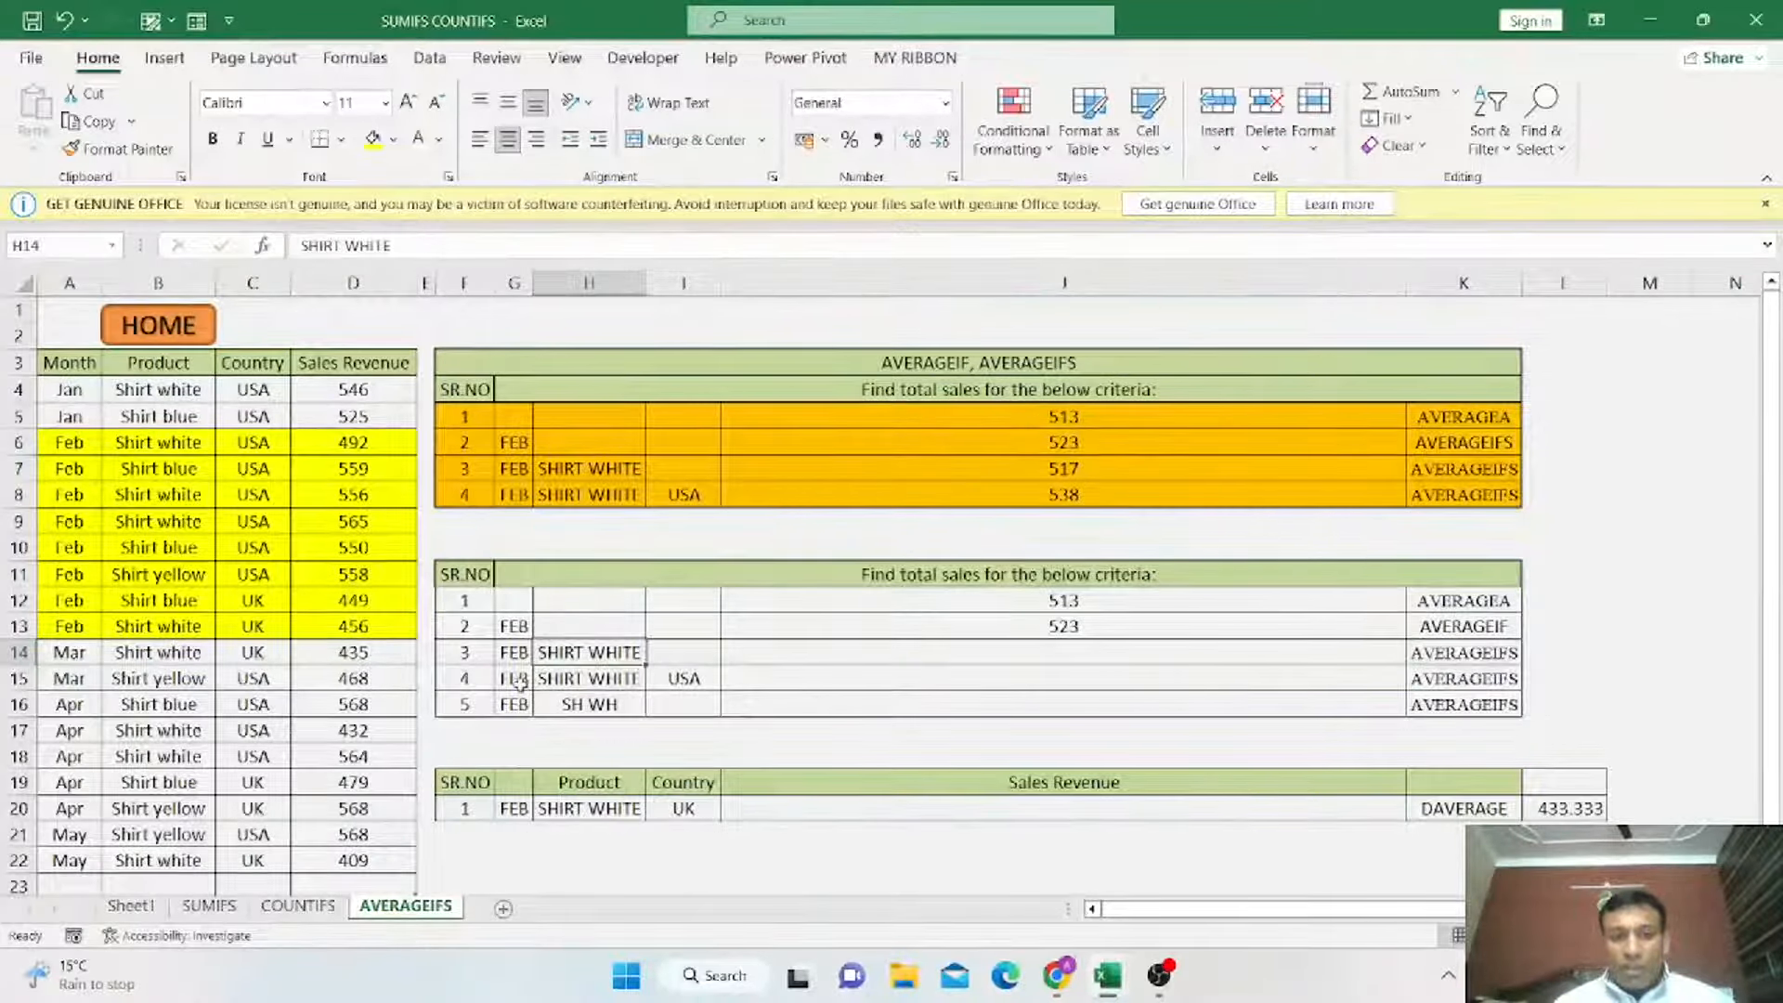
pyautogui.moveTo(515, 678); pyautogui.dragTo(662, 683)
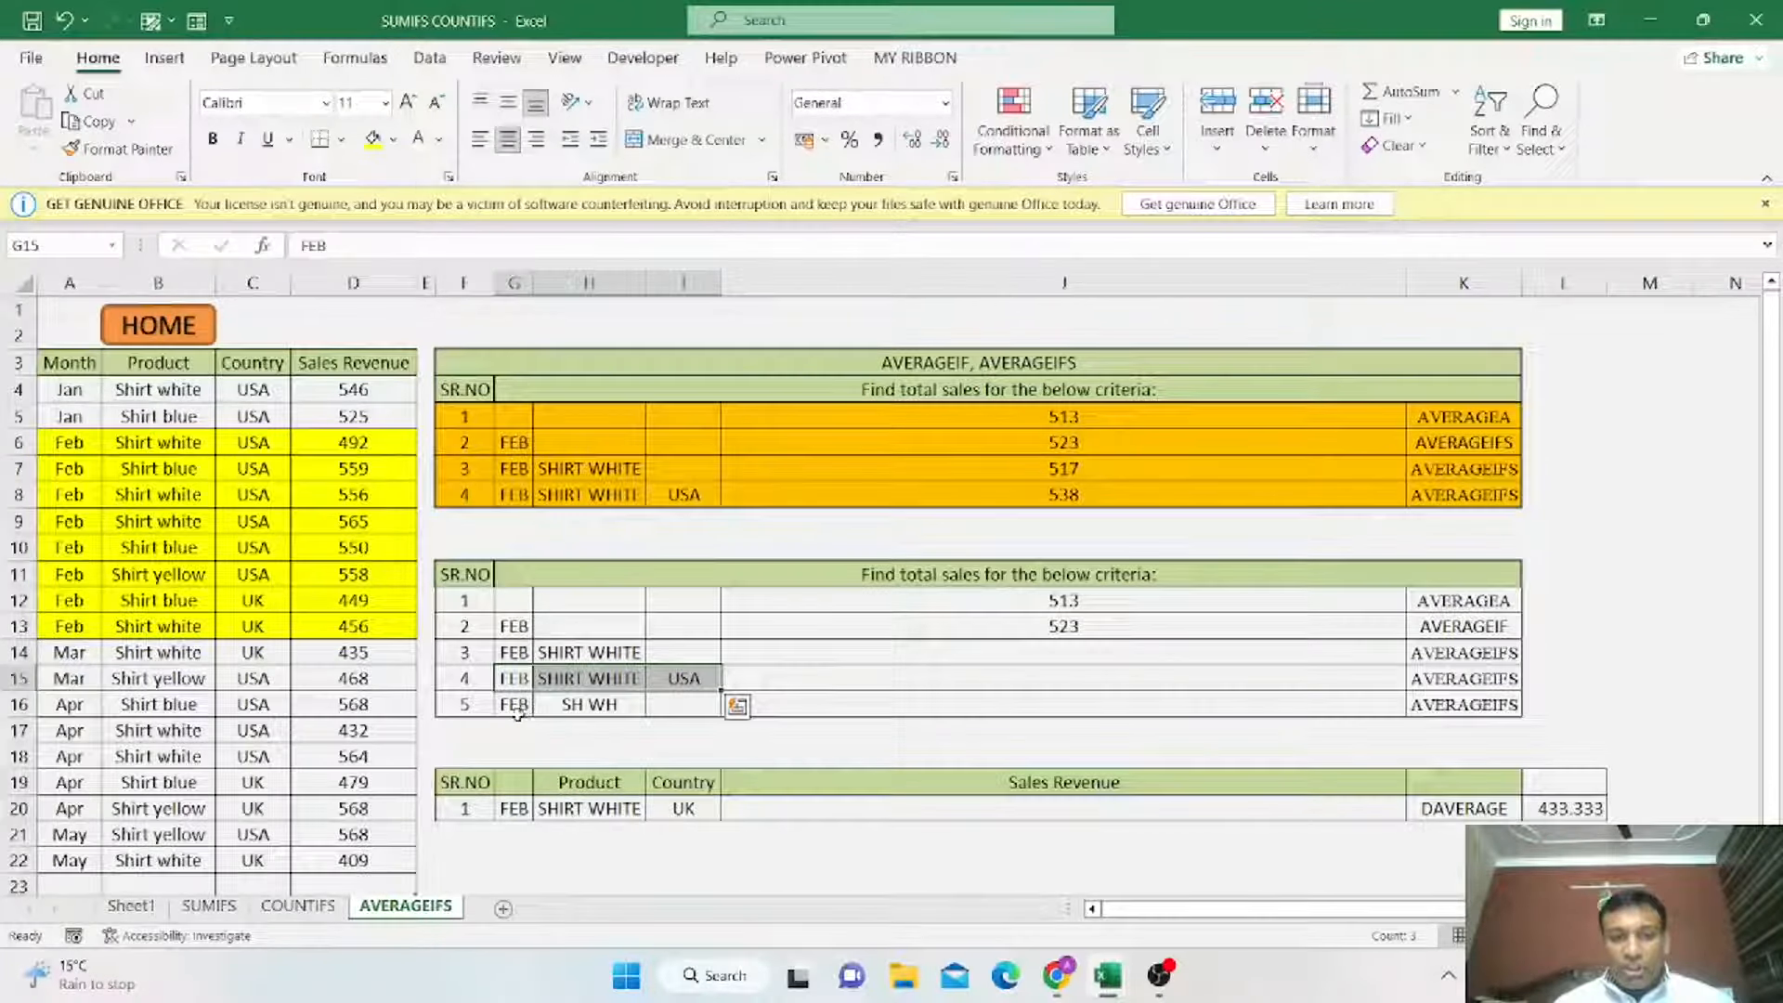
pyautogui.moveTo(516, 709); pyautogui.dragTo(606, 709)
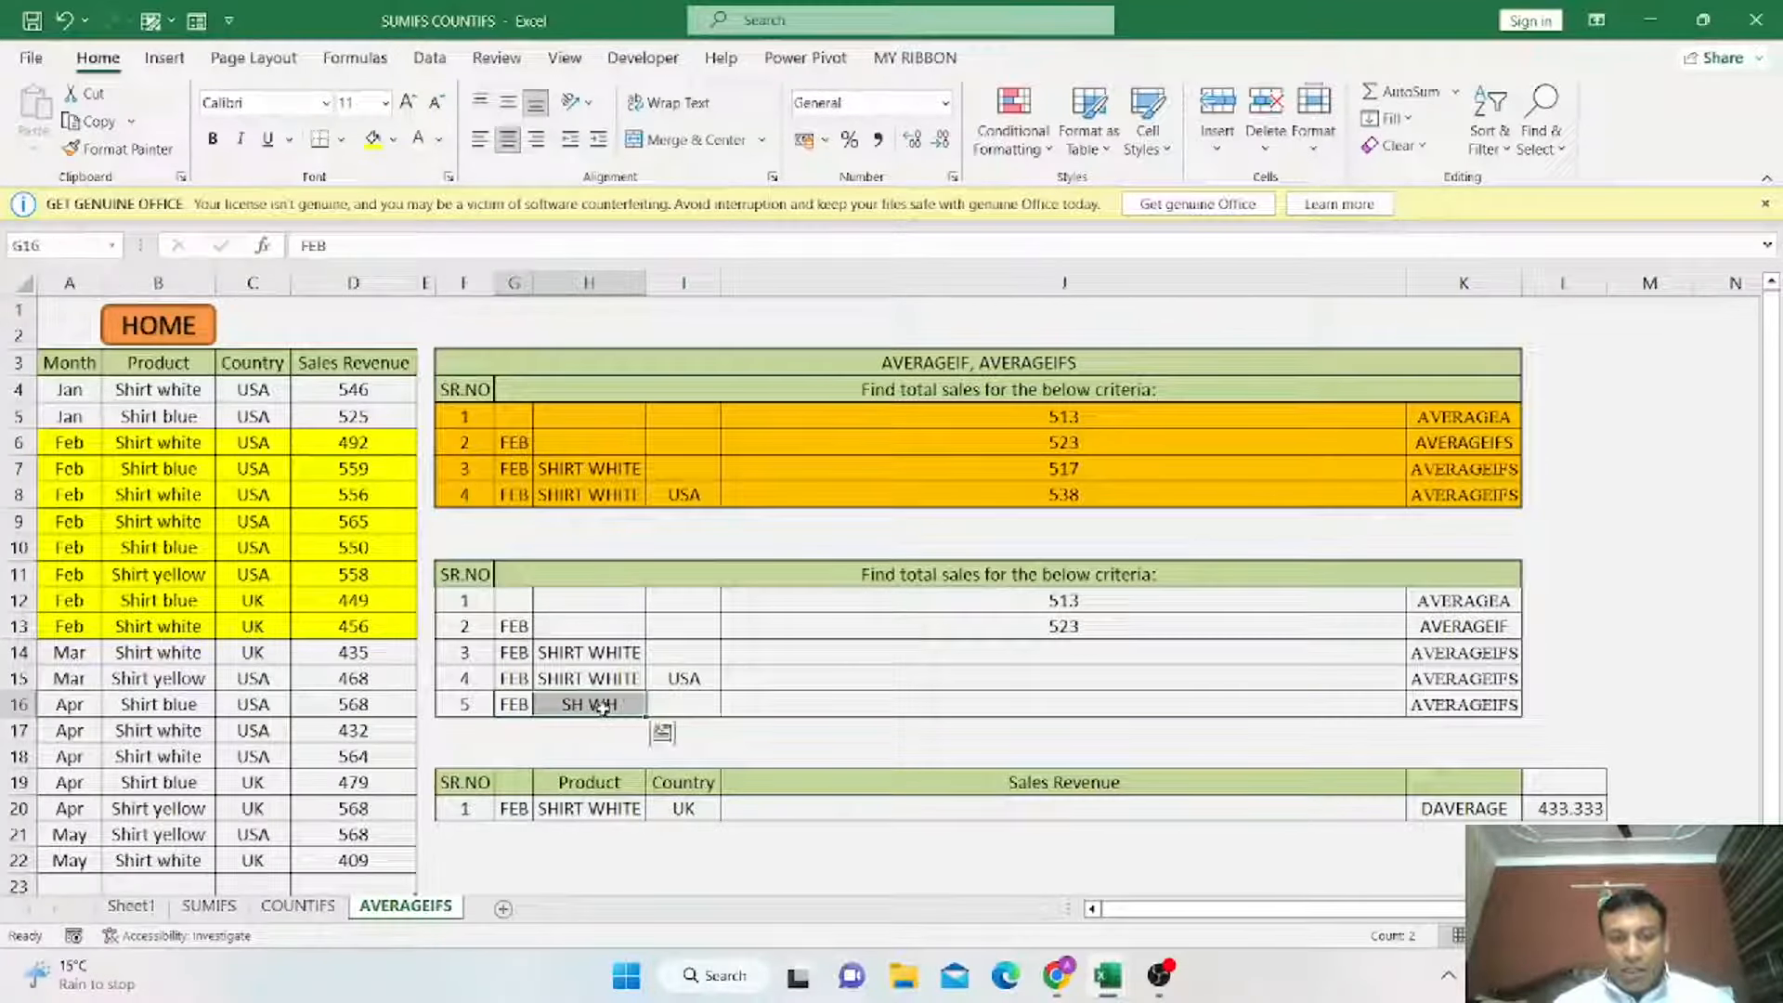
pyautogui.click(1049, 649)
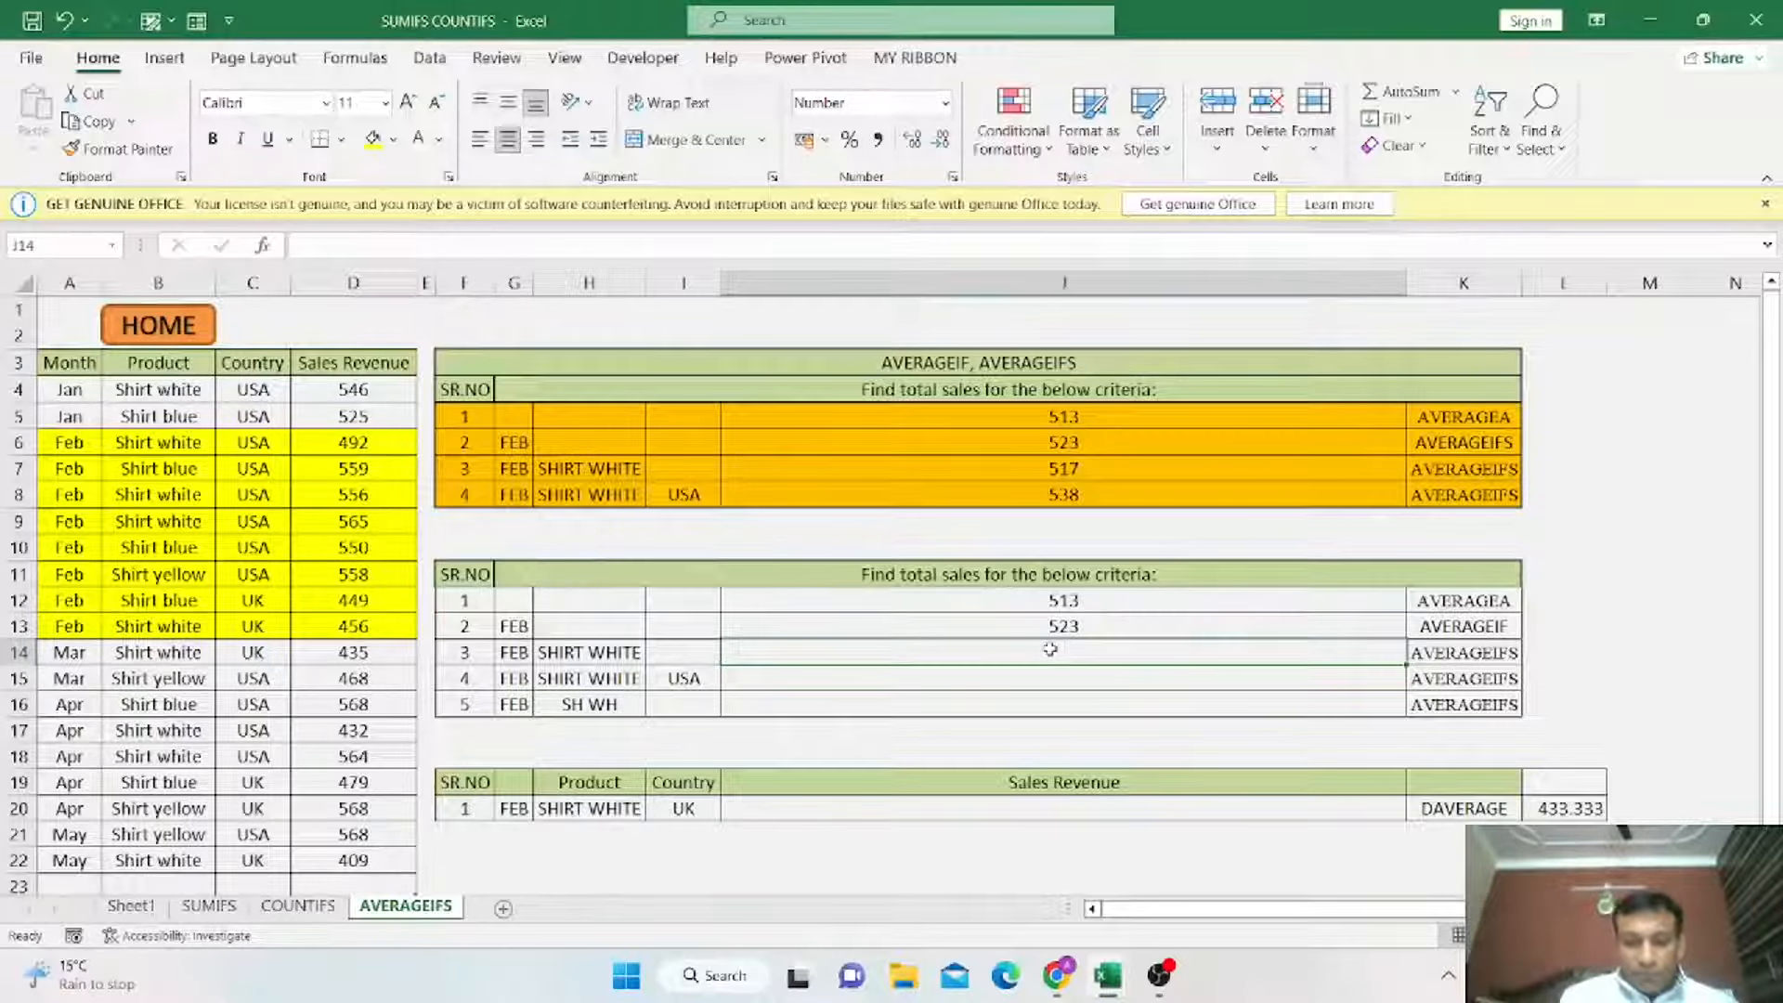
pyautogui.write('=AVE')
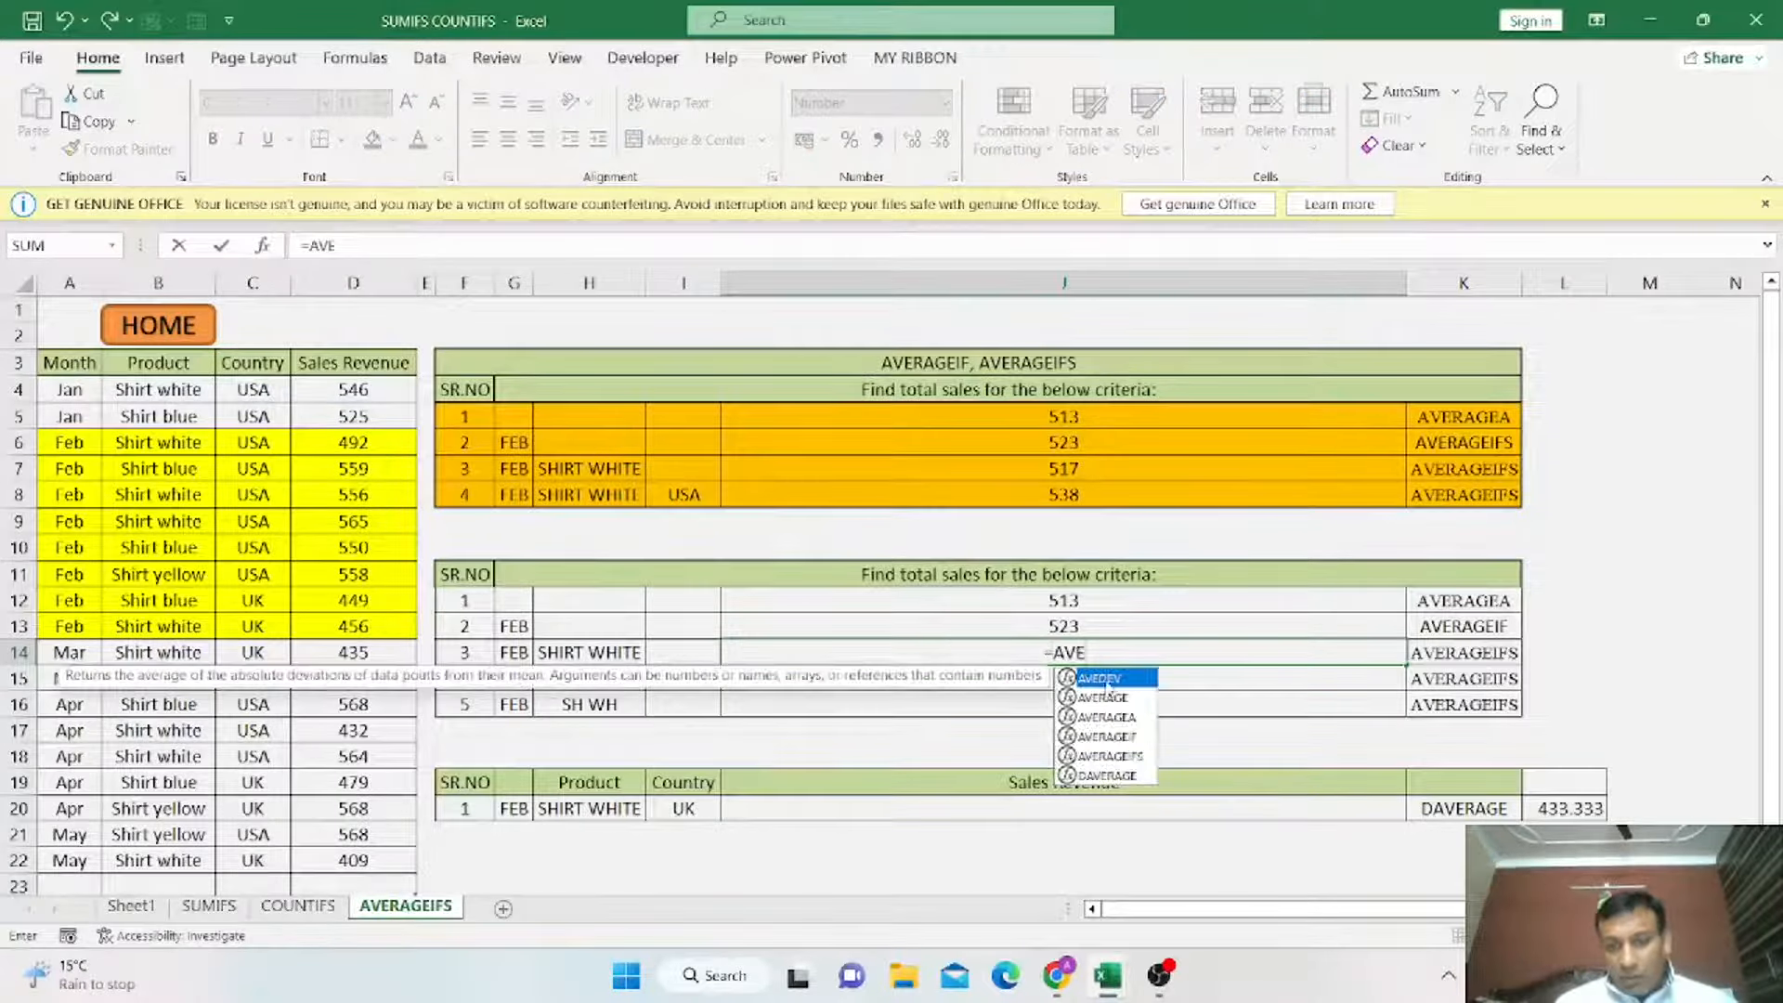
pyautogui.click(1139, 757)
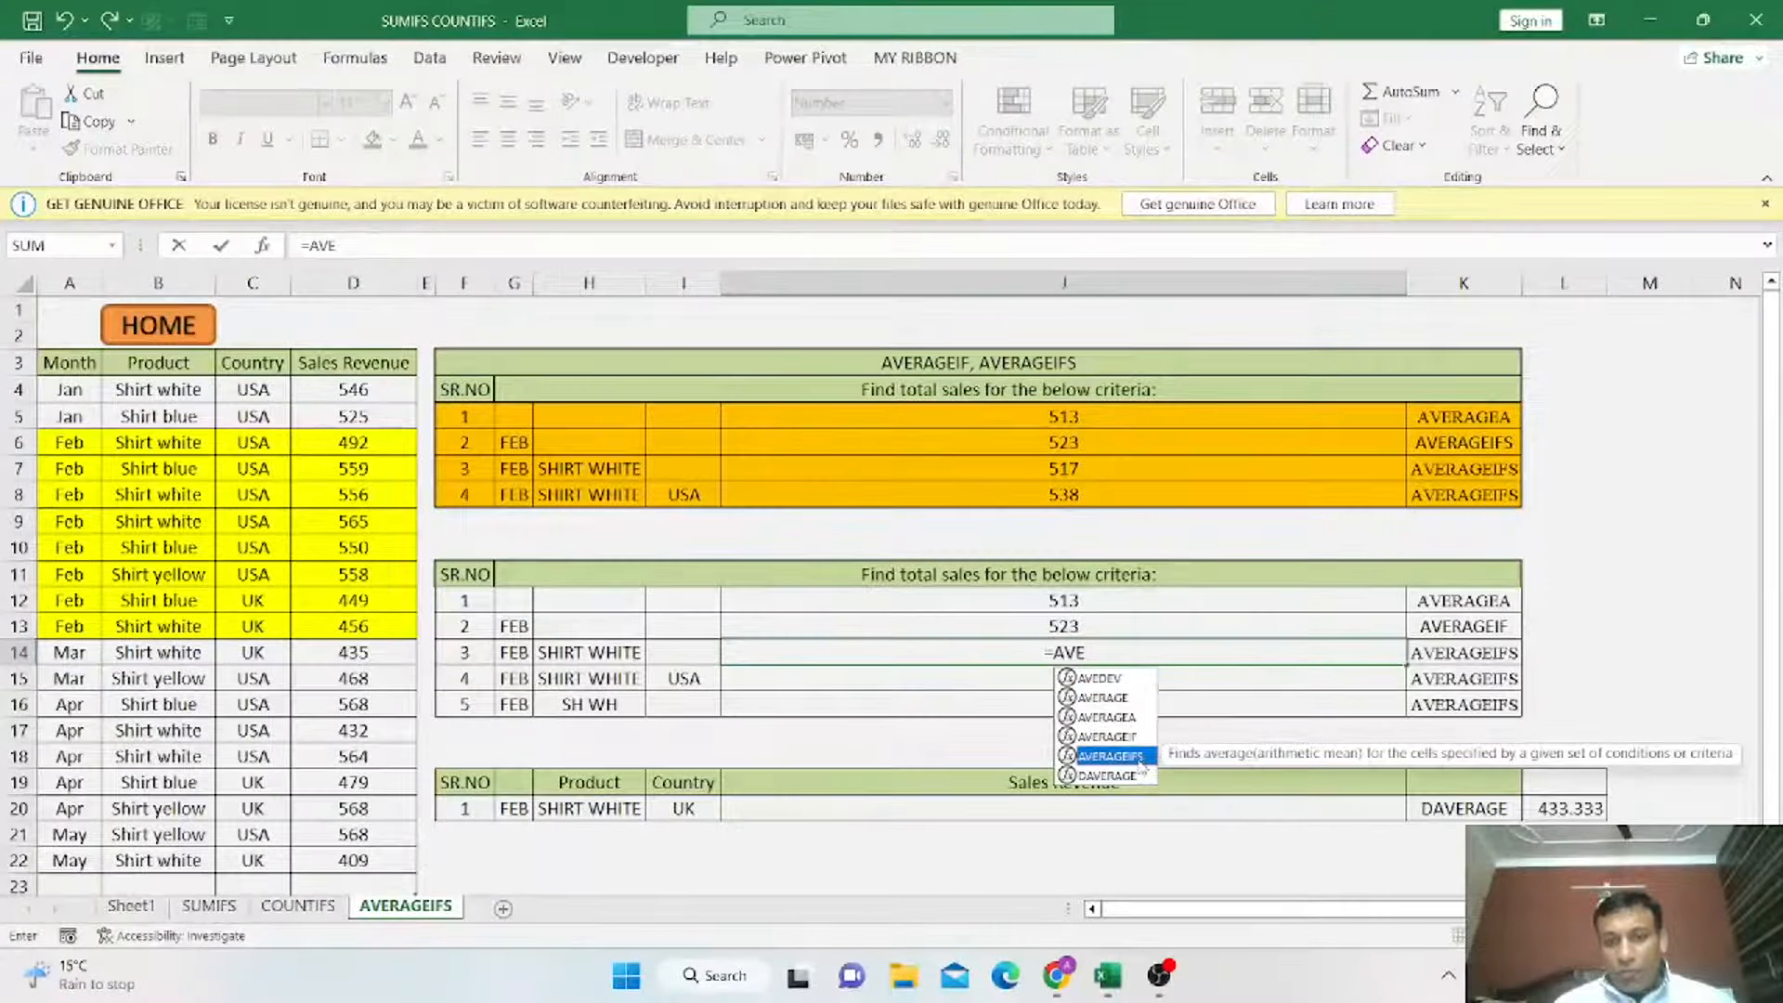
pyautogui.doubleClick(1139, 757)
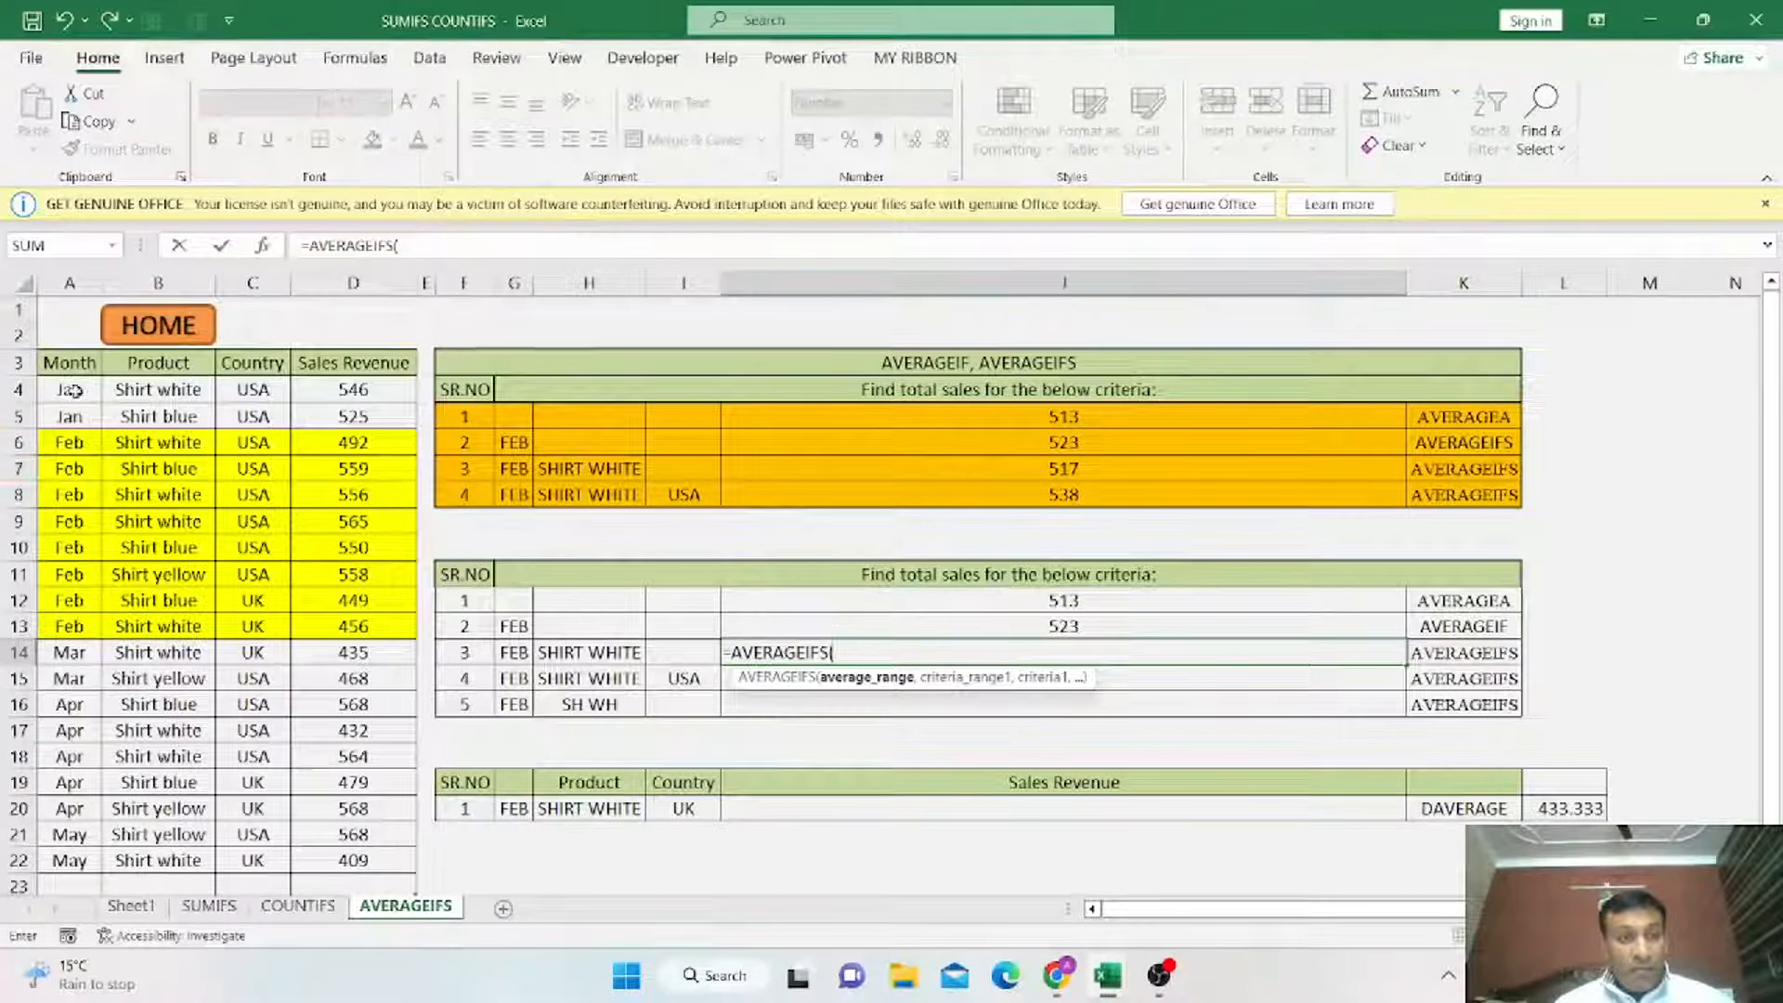
pyautogui.moveTo(70, 390); pyautogui.dragTo(88, 850)
pyautogui.write(',')
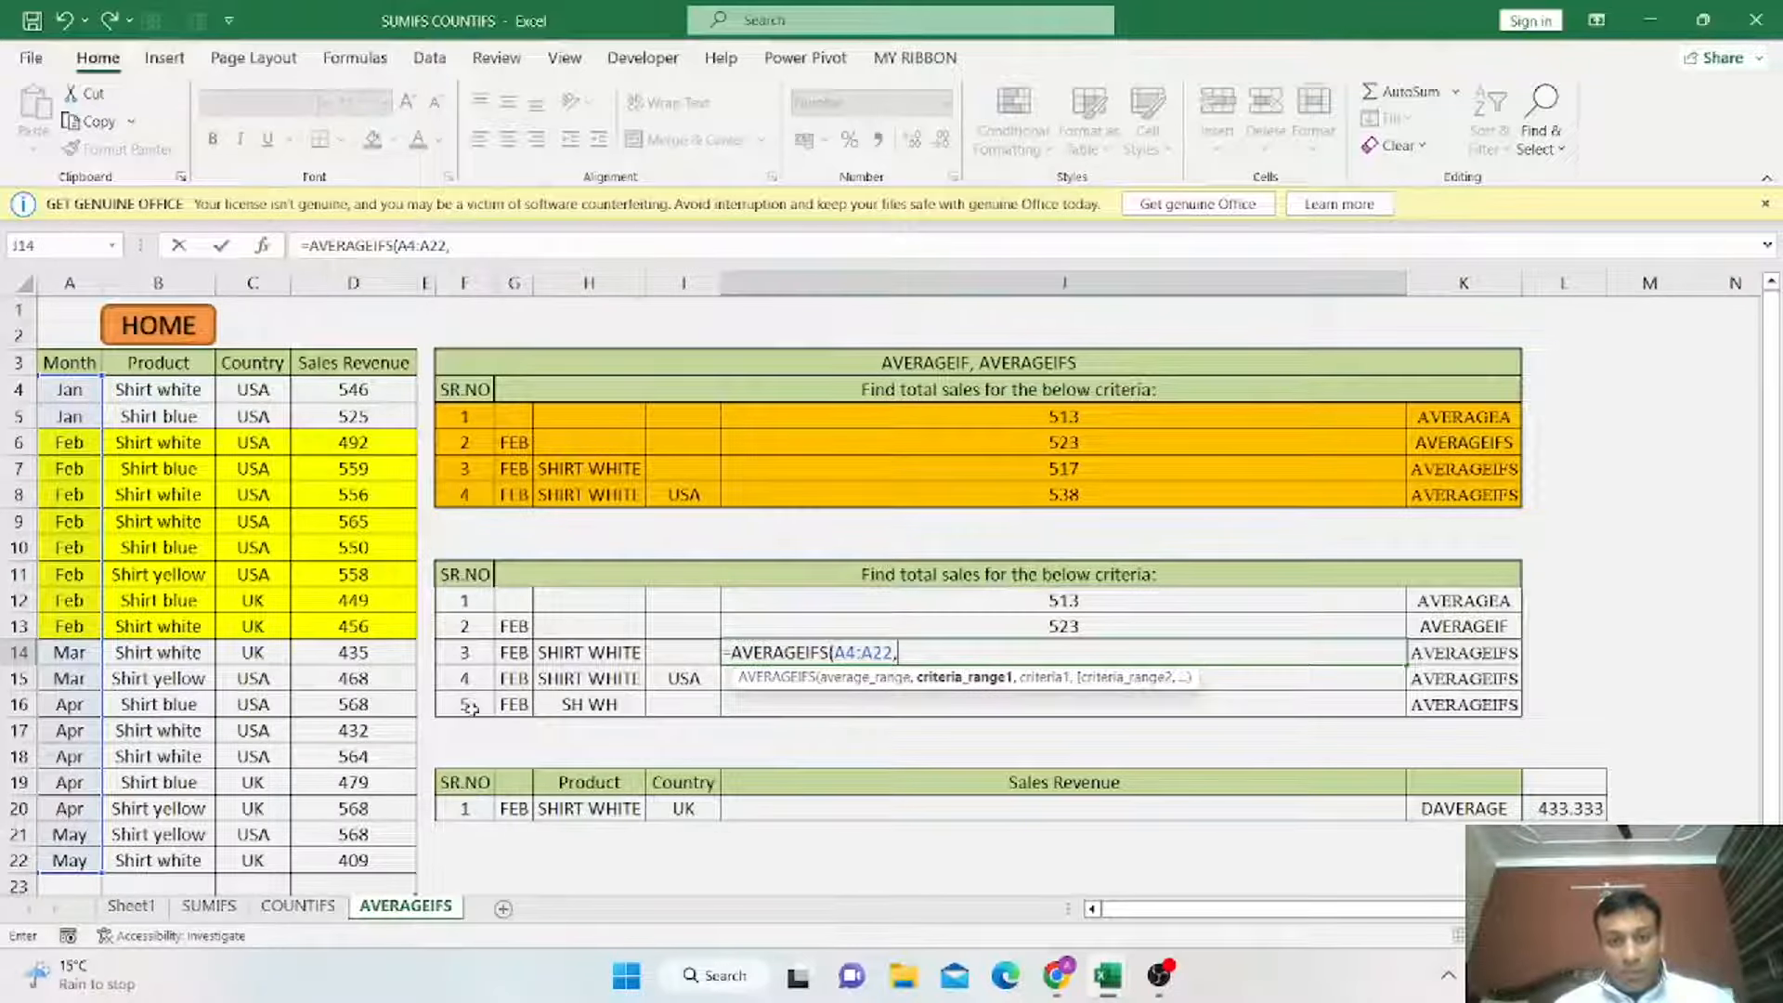
pyautogui.click(512, 655)
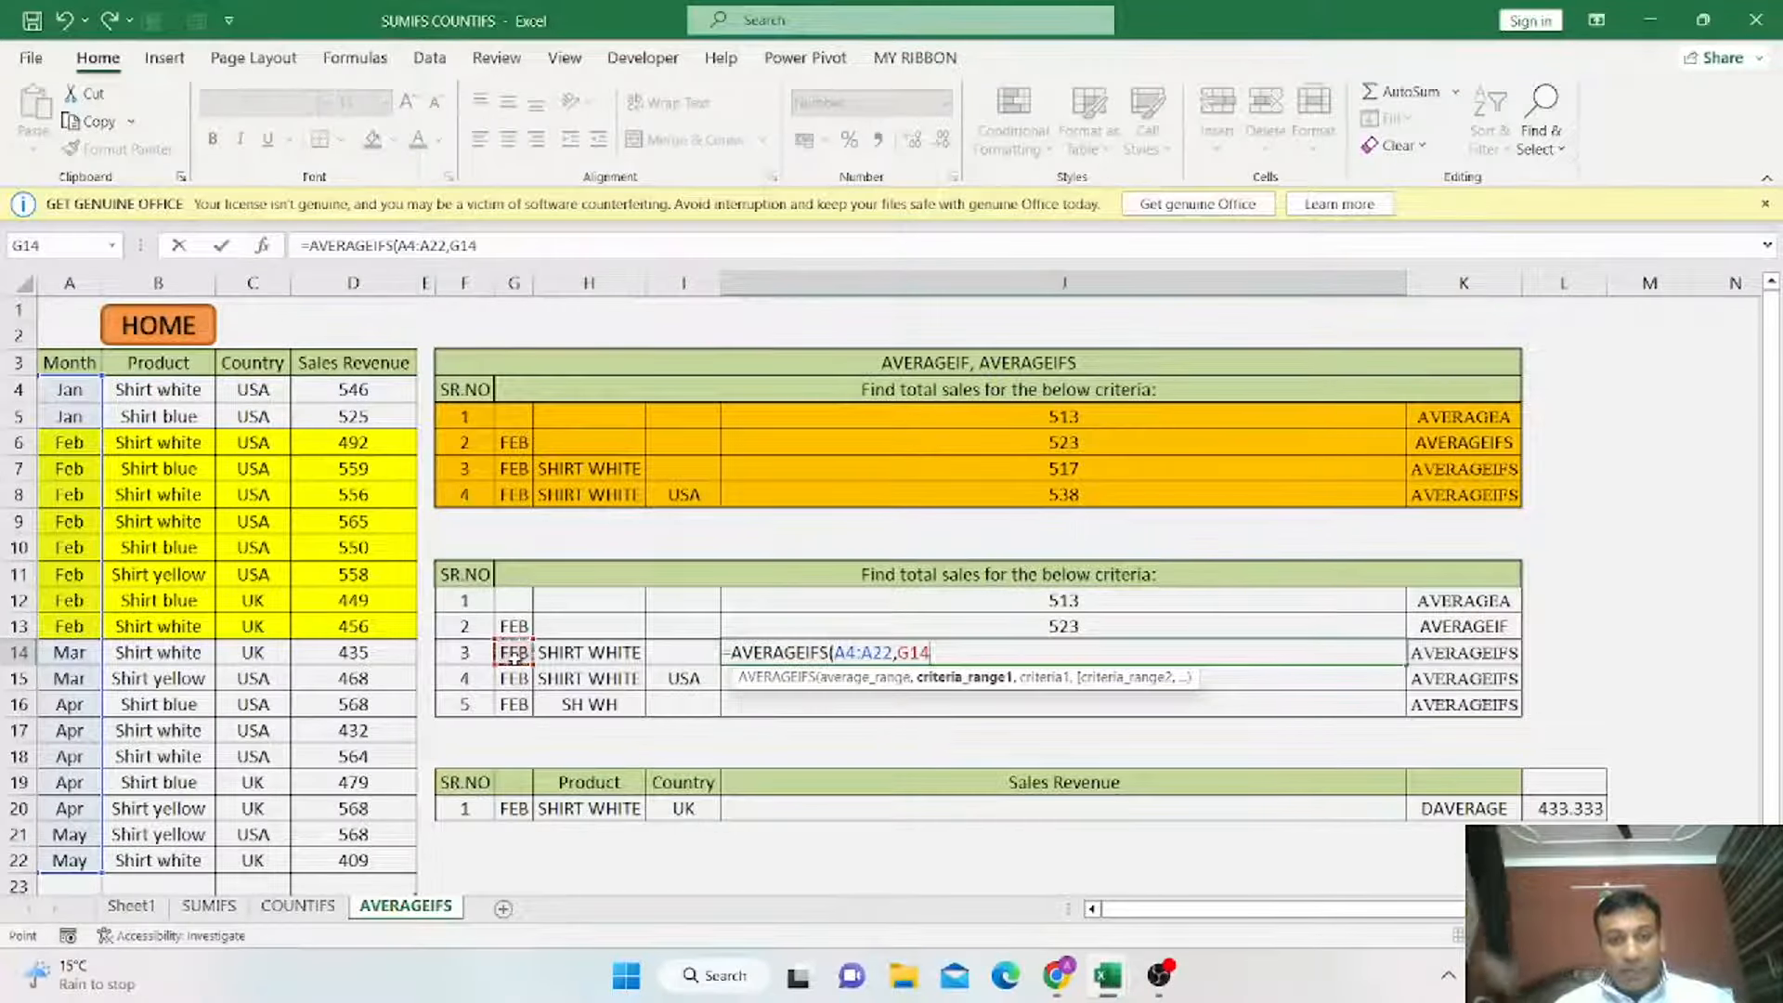
pyautogui.write(',')
pyautogui.moveTo(200, 390); pyautogui.dragTo(179, 862)
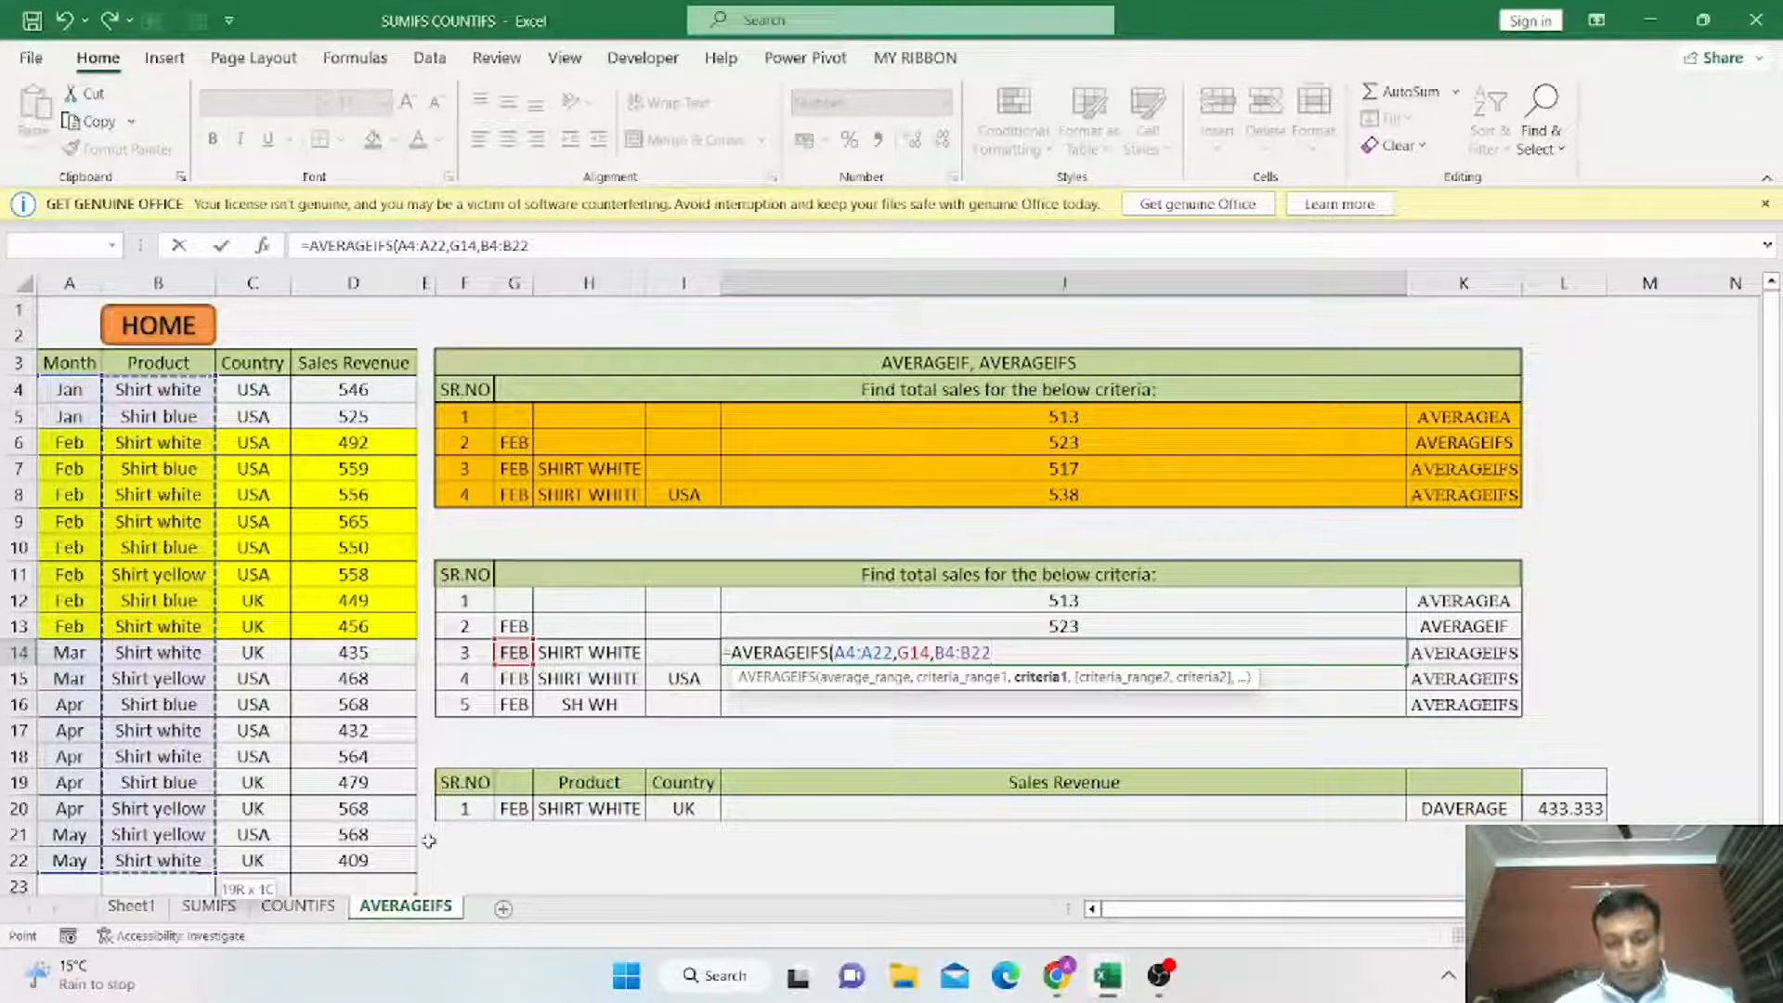
pyautogui.write(',')
pyautogui.click(569, 658)
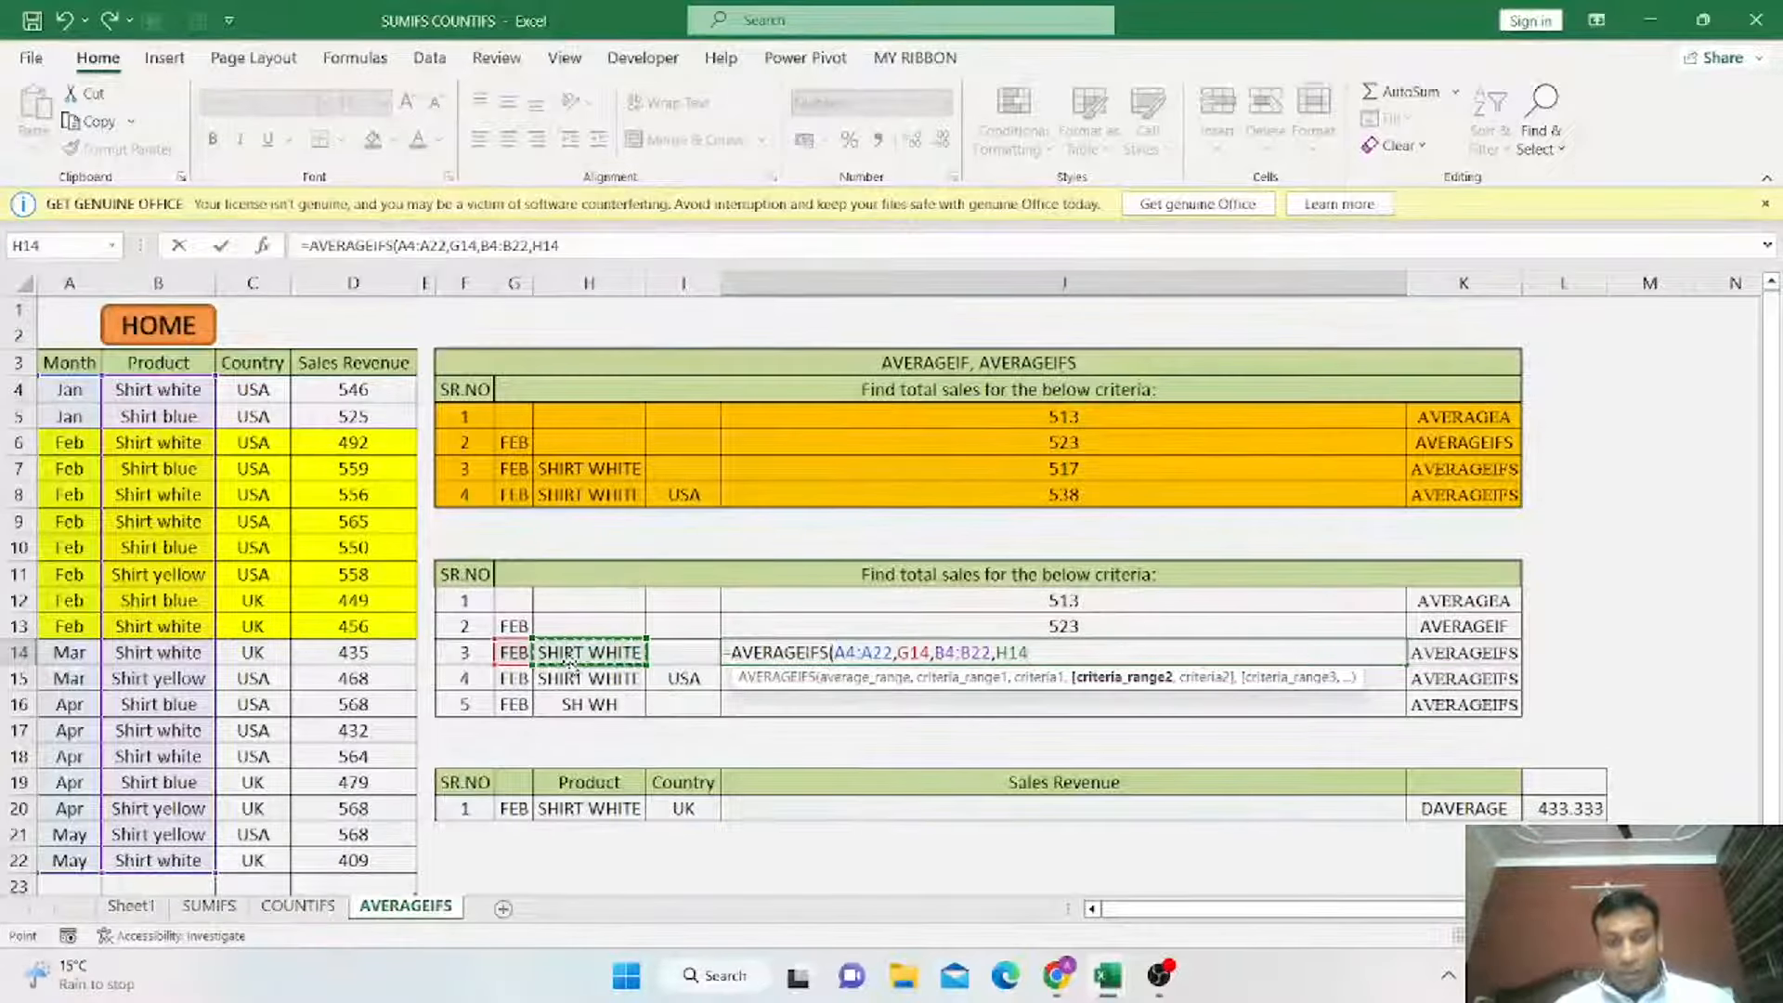
pyautogui.write(',')
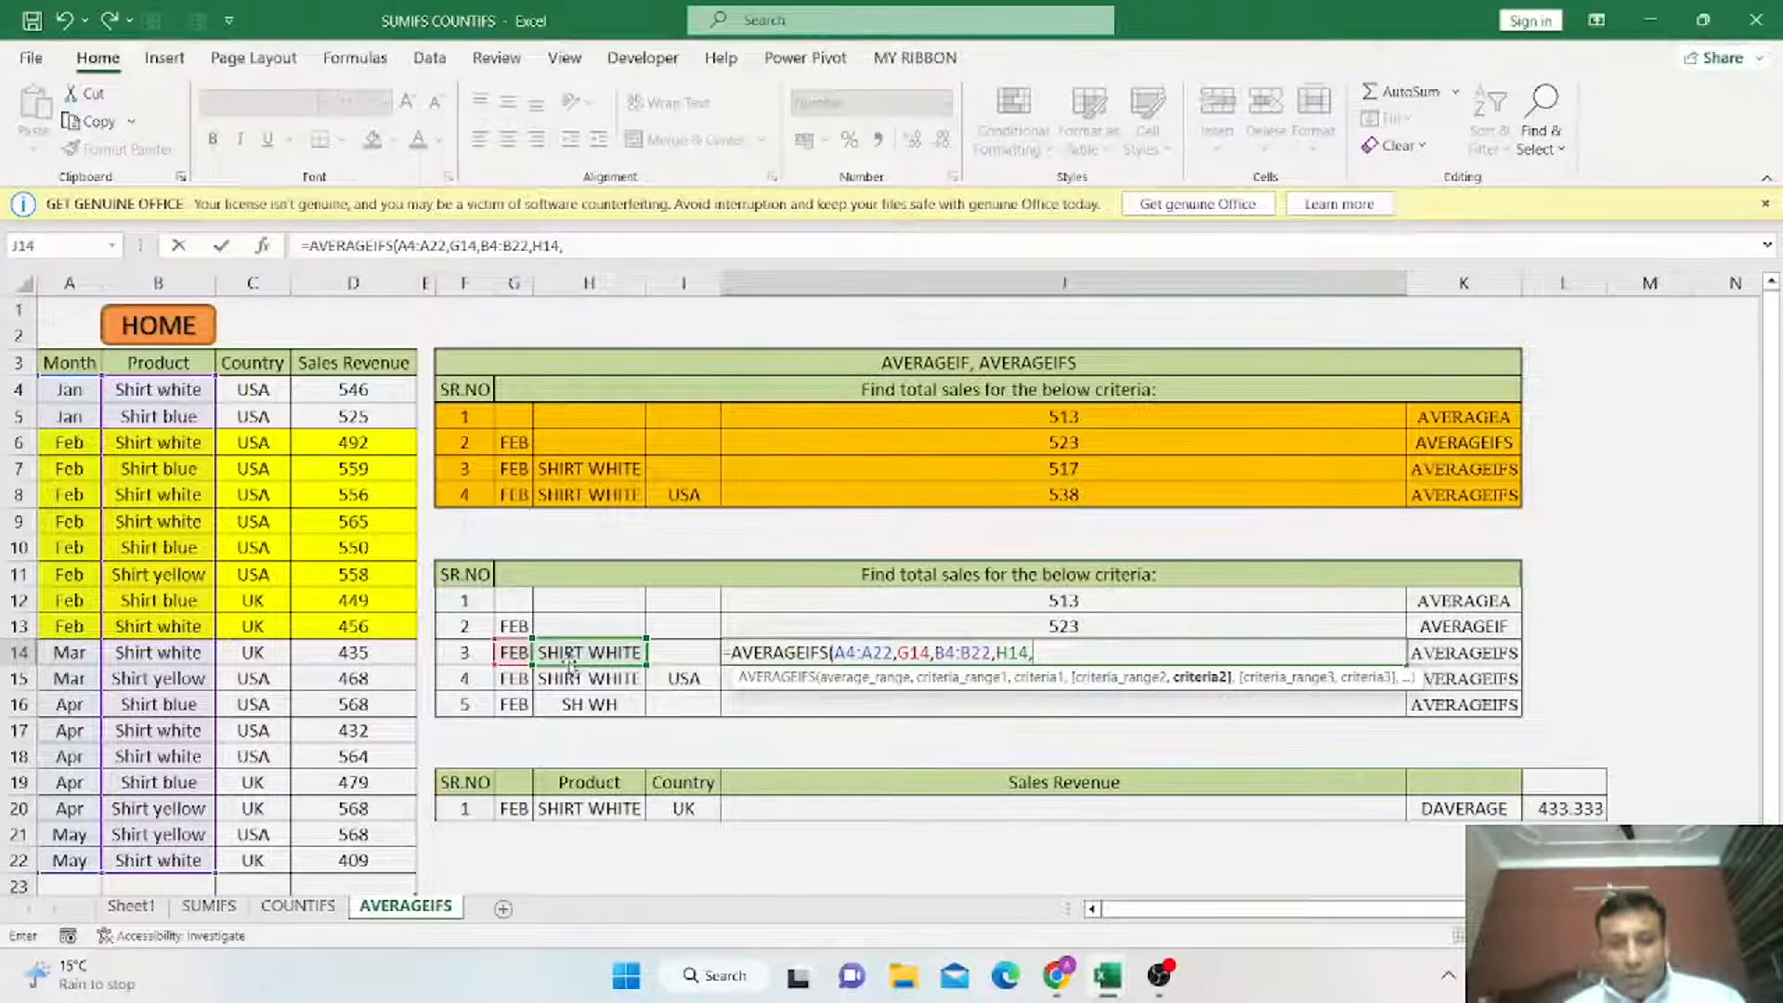
pyautogui.click(362, 392)
pyautogui.moveTo(370, 469); pyautogui.dragTo(369, 860)
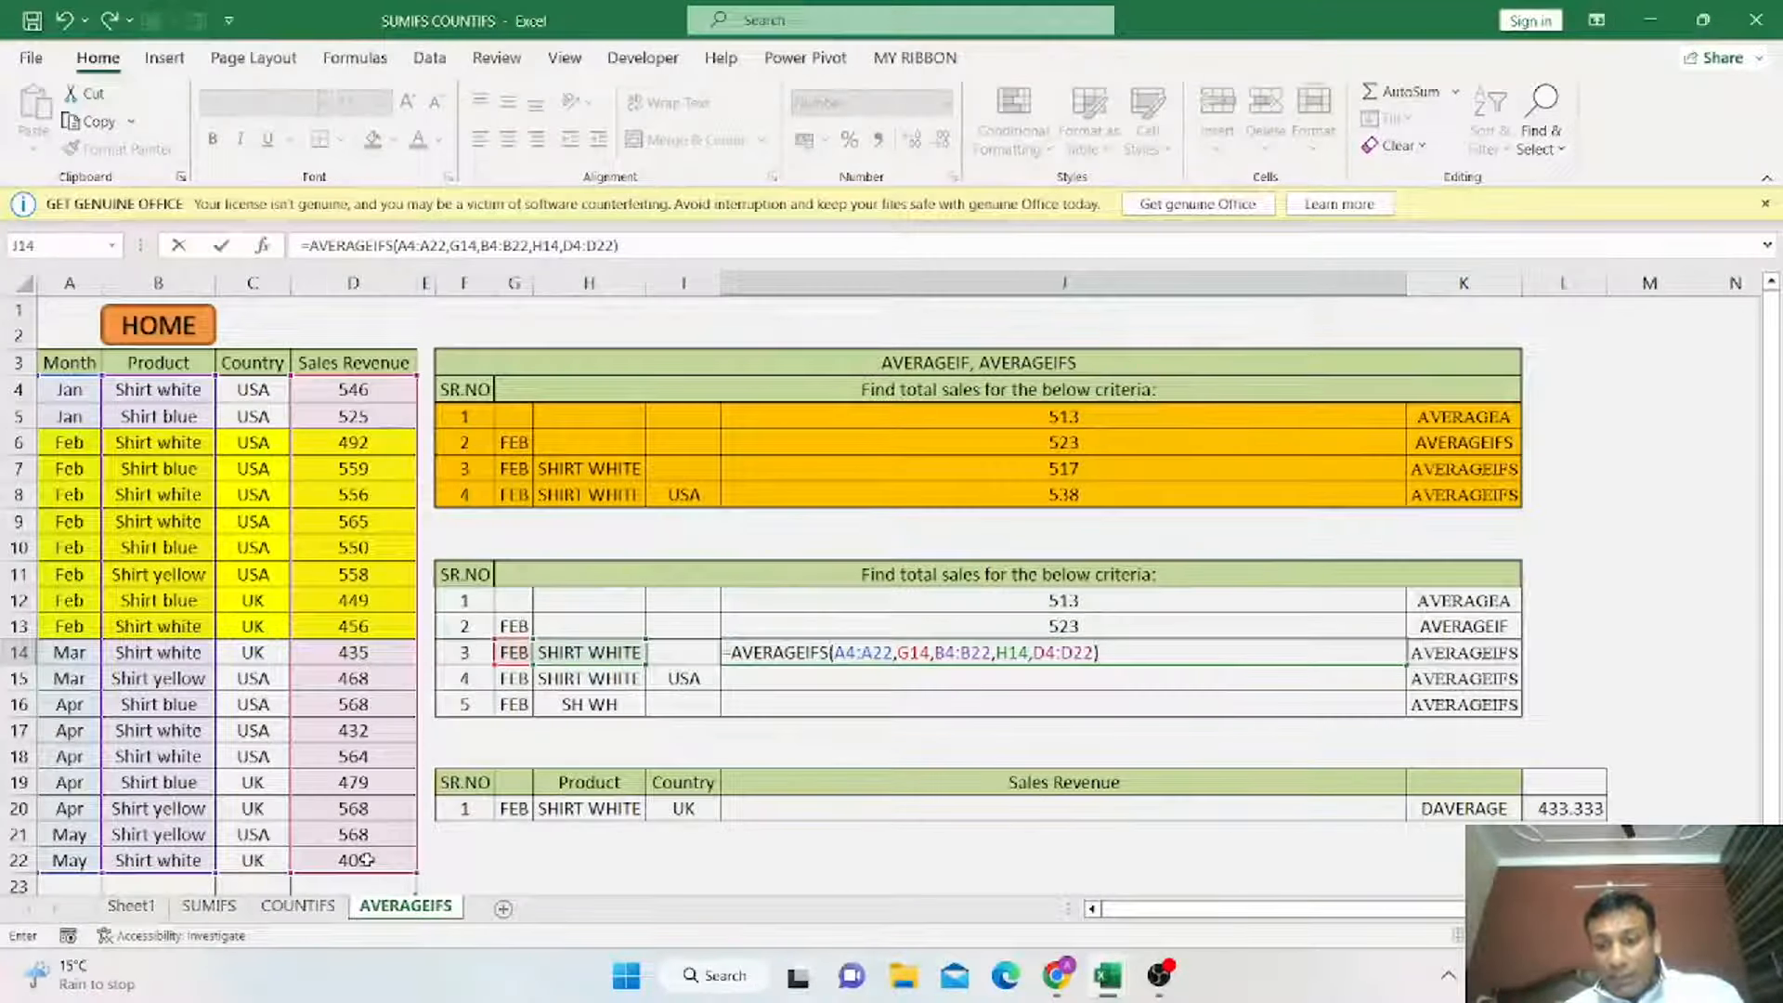
pyautogui.press('Return')
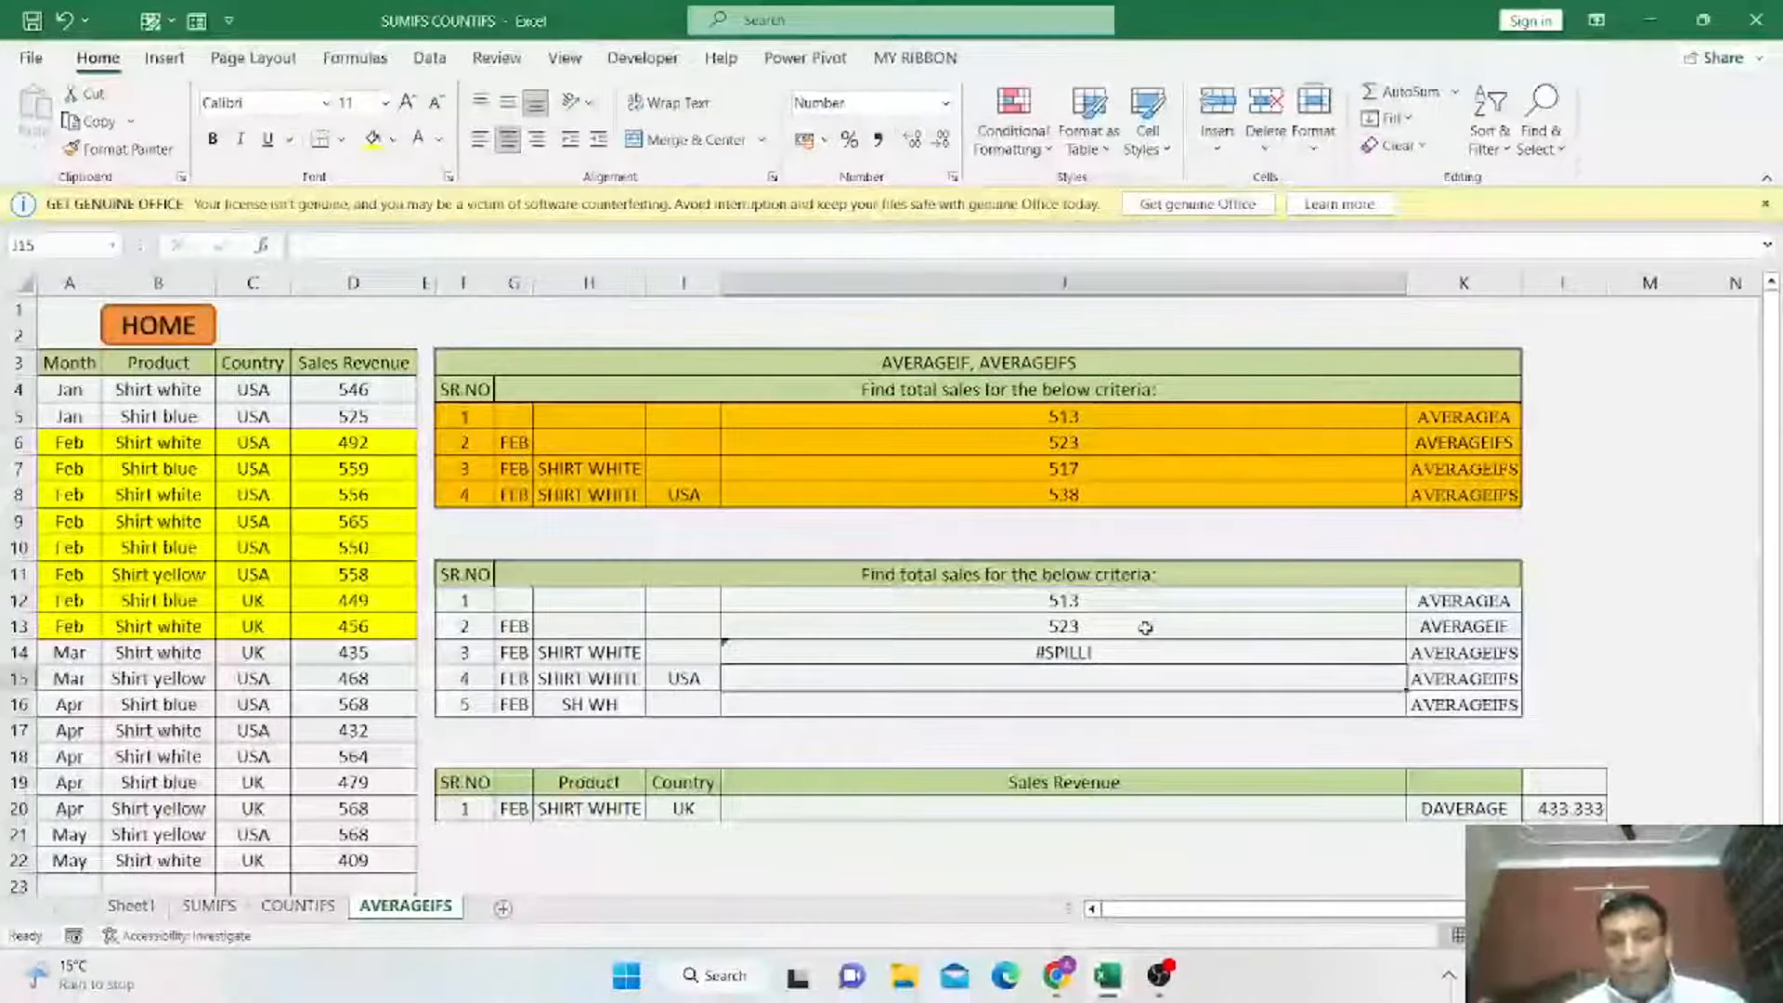
# Re-enter J14 as =AVERAGEIFS(D4:D22,A4:A22,G14,B4:B22,H14) to average February SHIRT WHITE sales.
pyautogui.click(1104, 650)
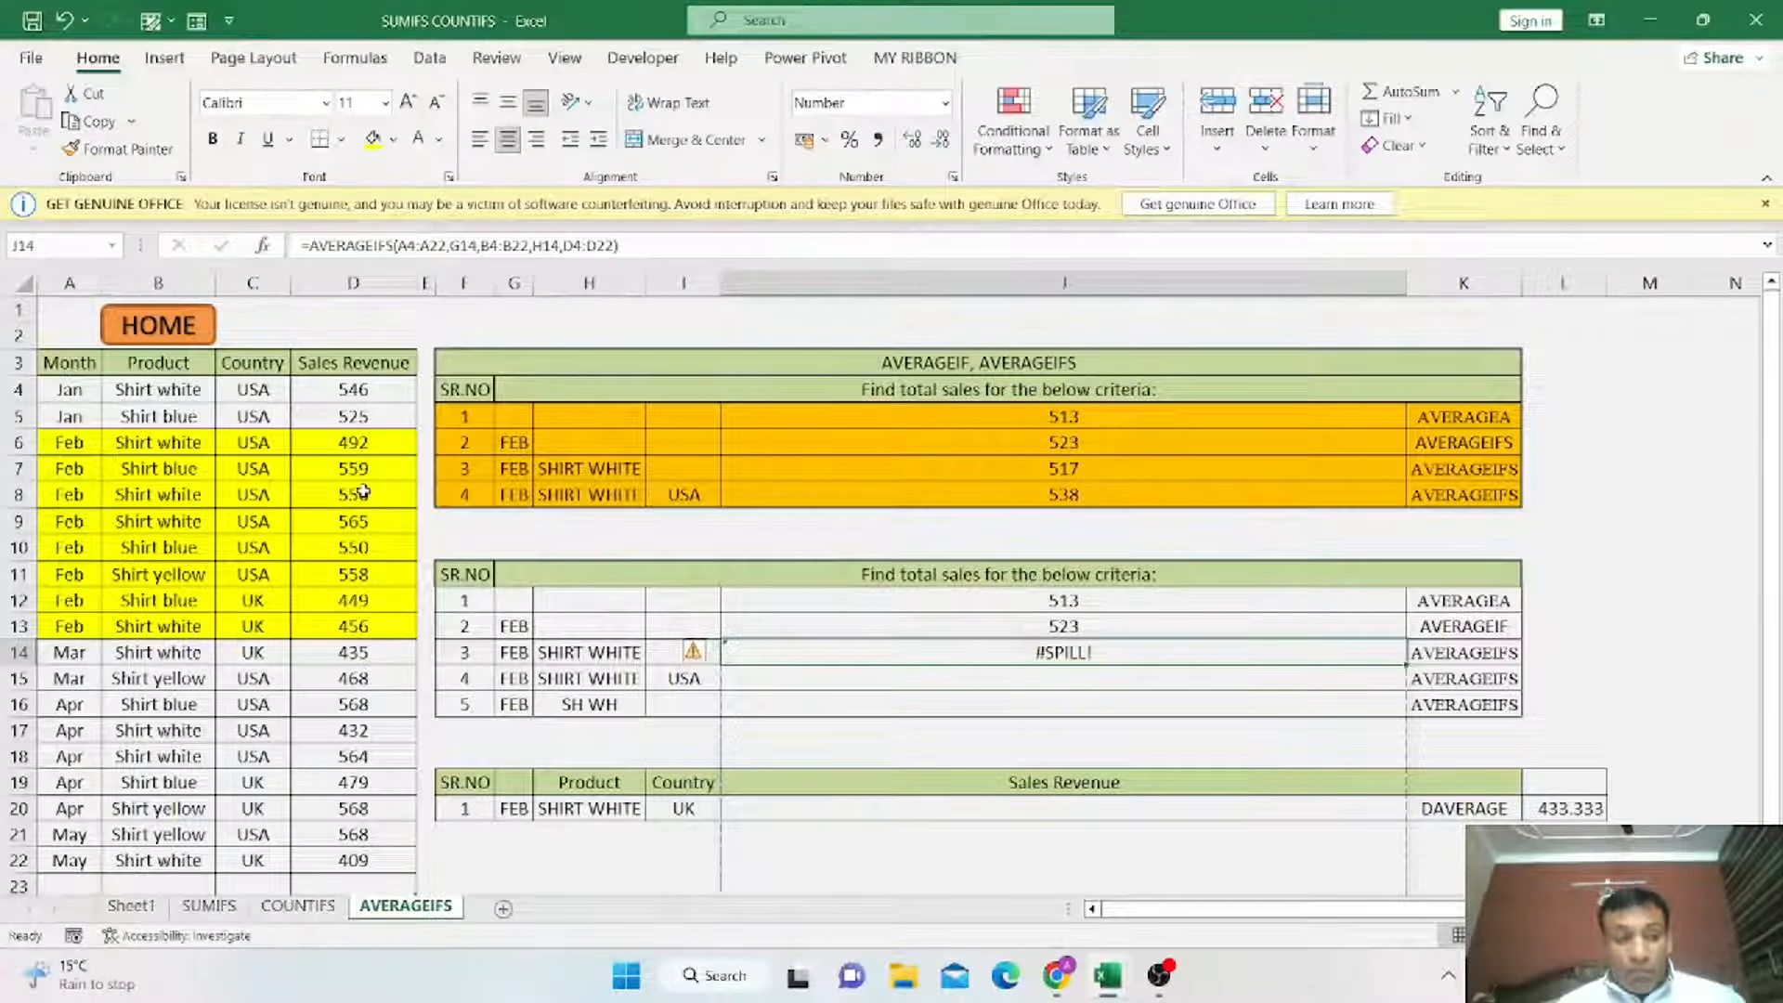
pyautogui.write('=')
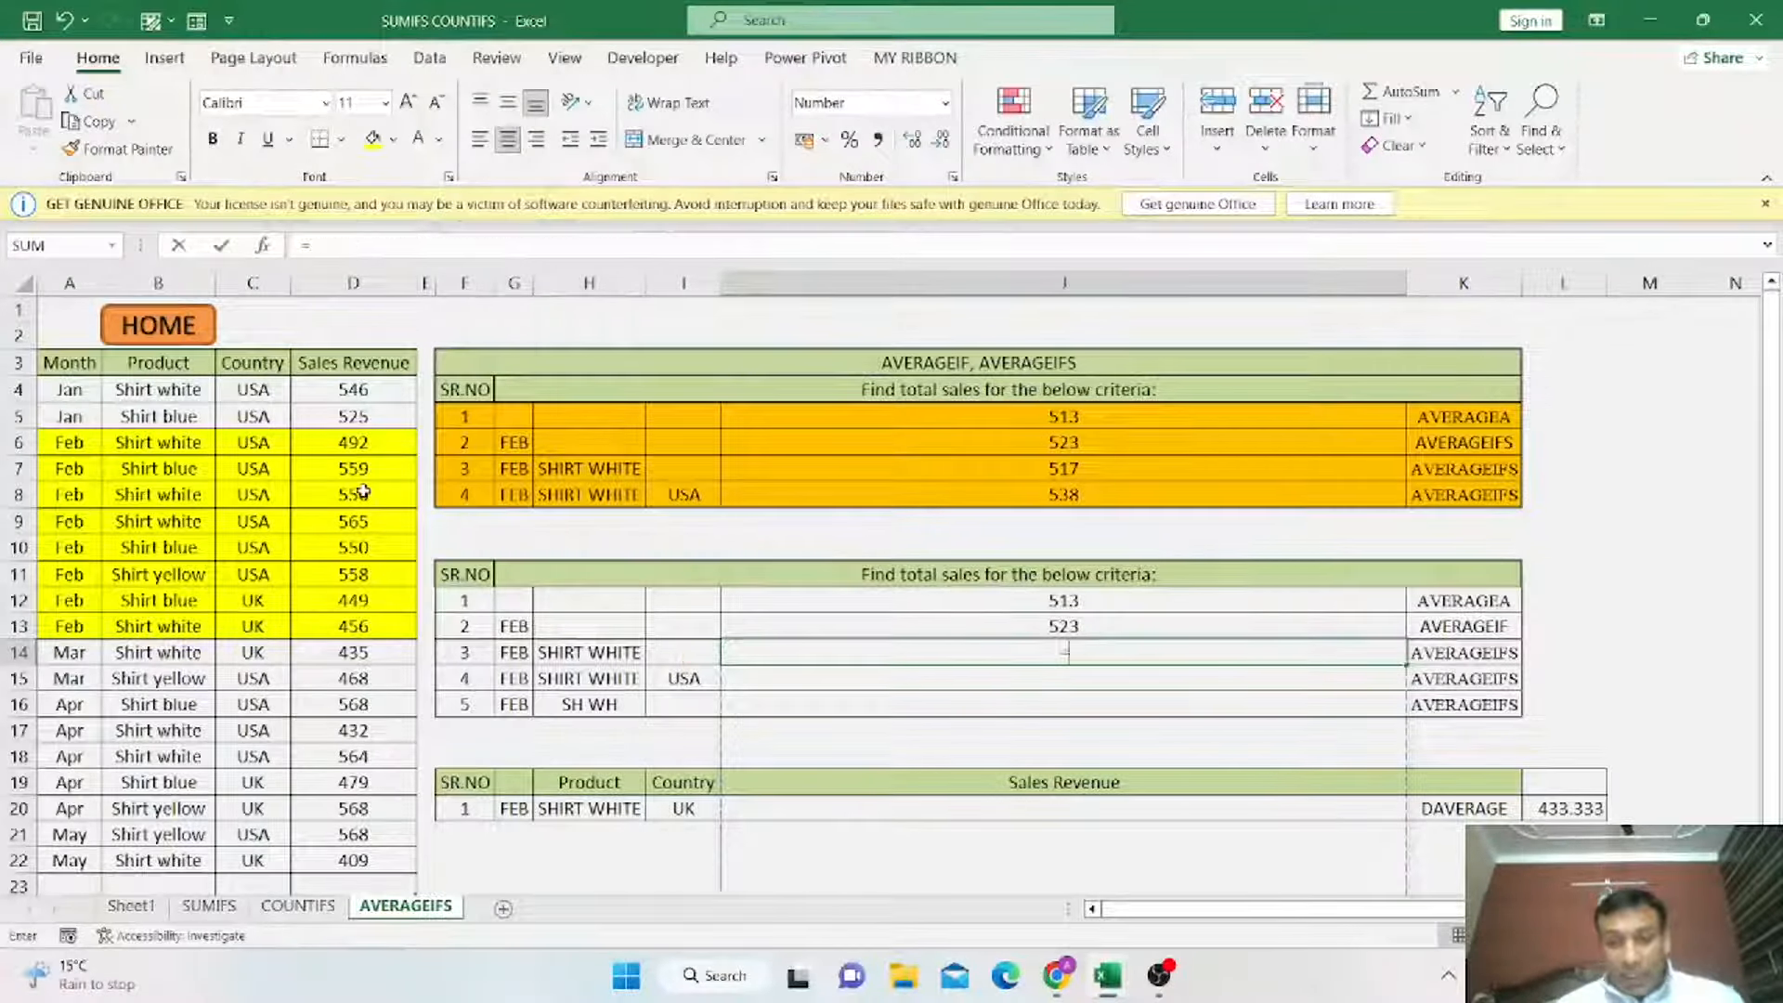
pyautogui.write('AVERAG')
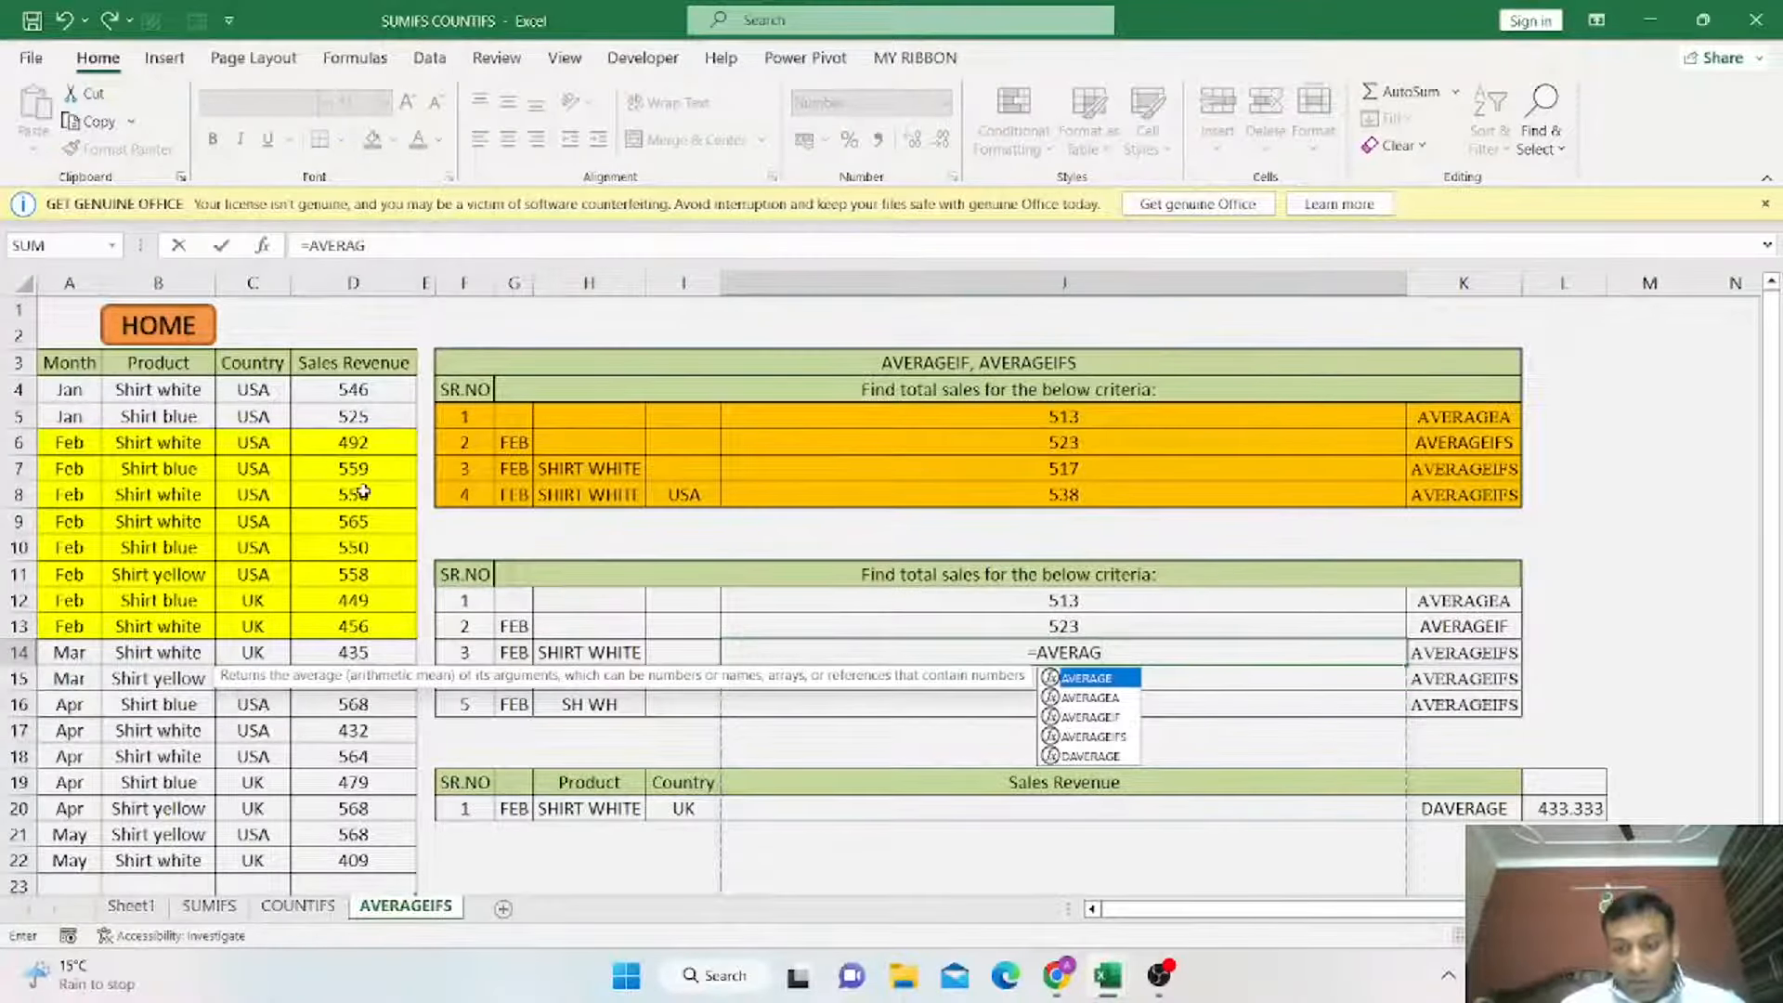
pyautogui.press('Down')
pyautogui.press('Down')
pyautogui.press('Down')
pyautogui.press('Tab')
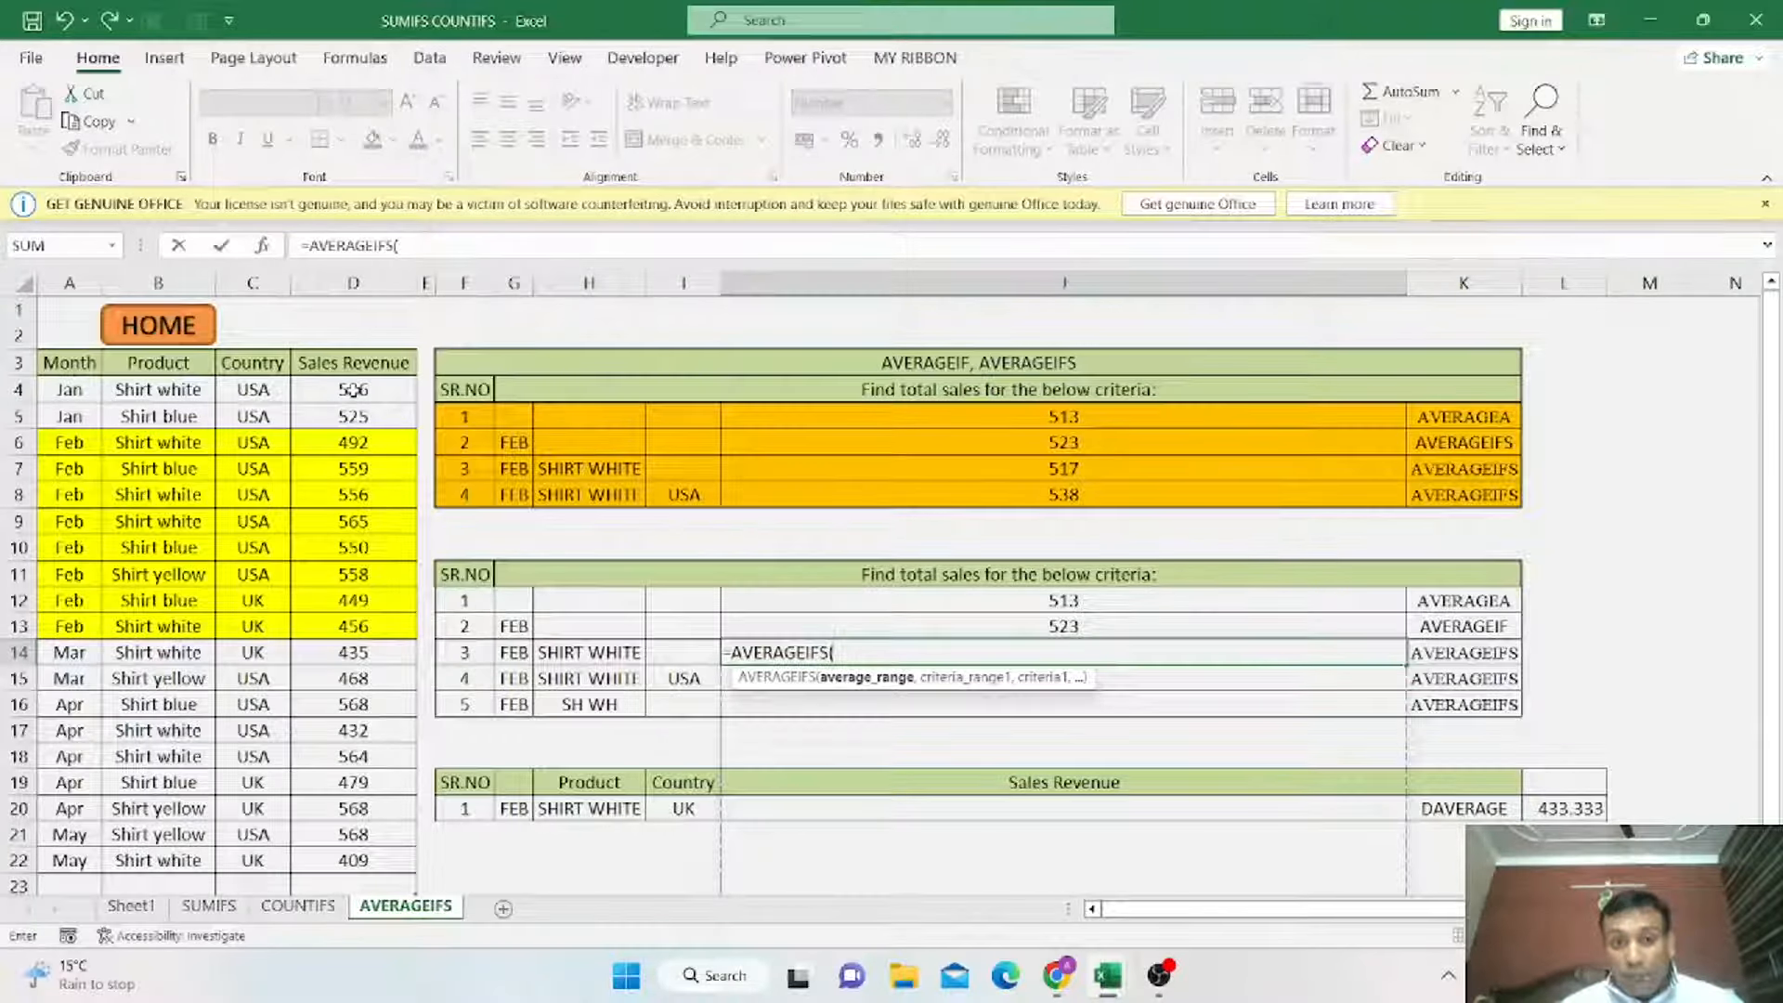
pyautogui.moveTo(354, 390); pyautogui.dragTo(354, 855)
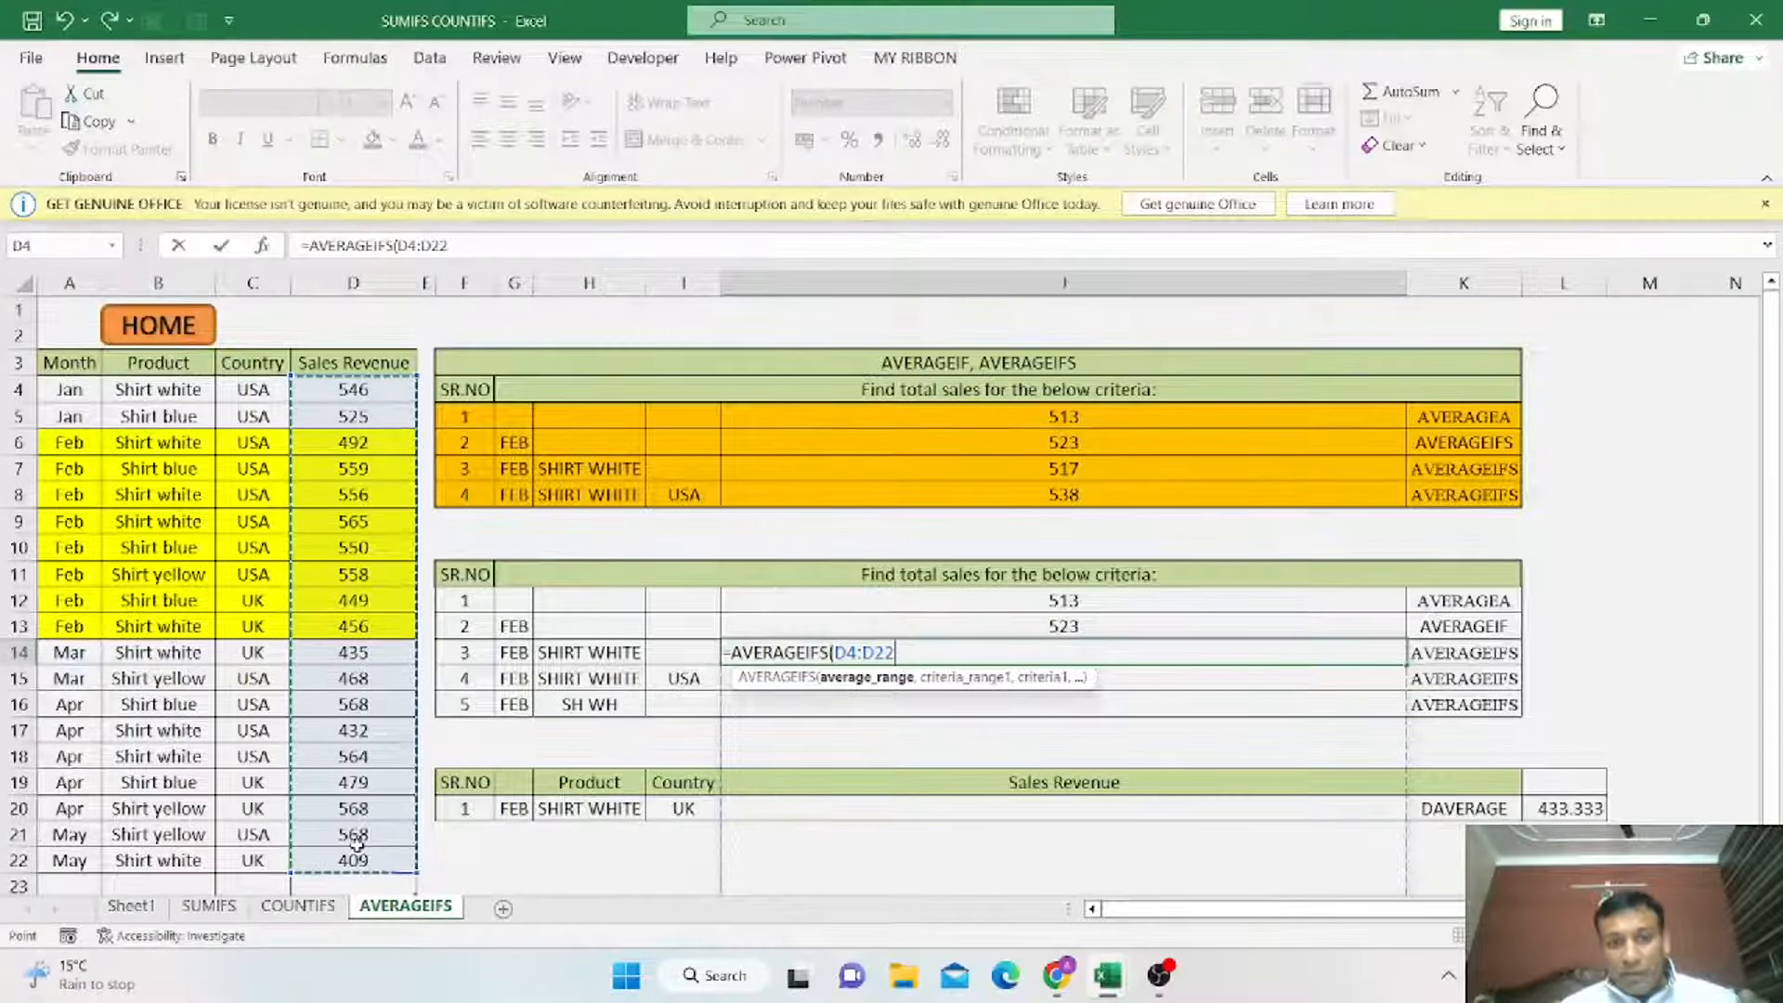
pyautogui.write(',')
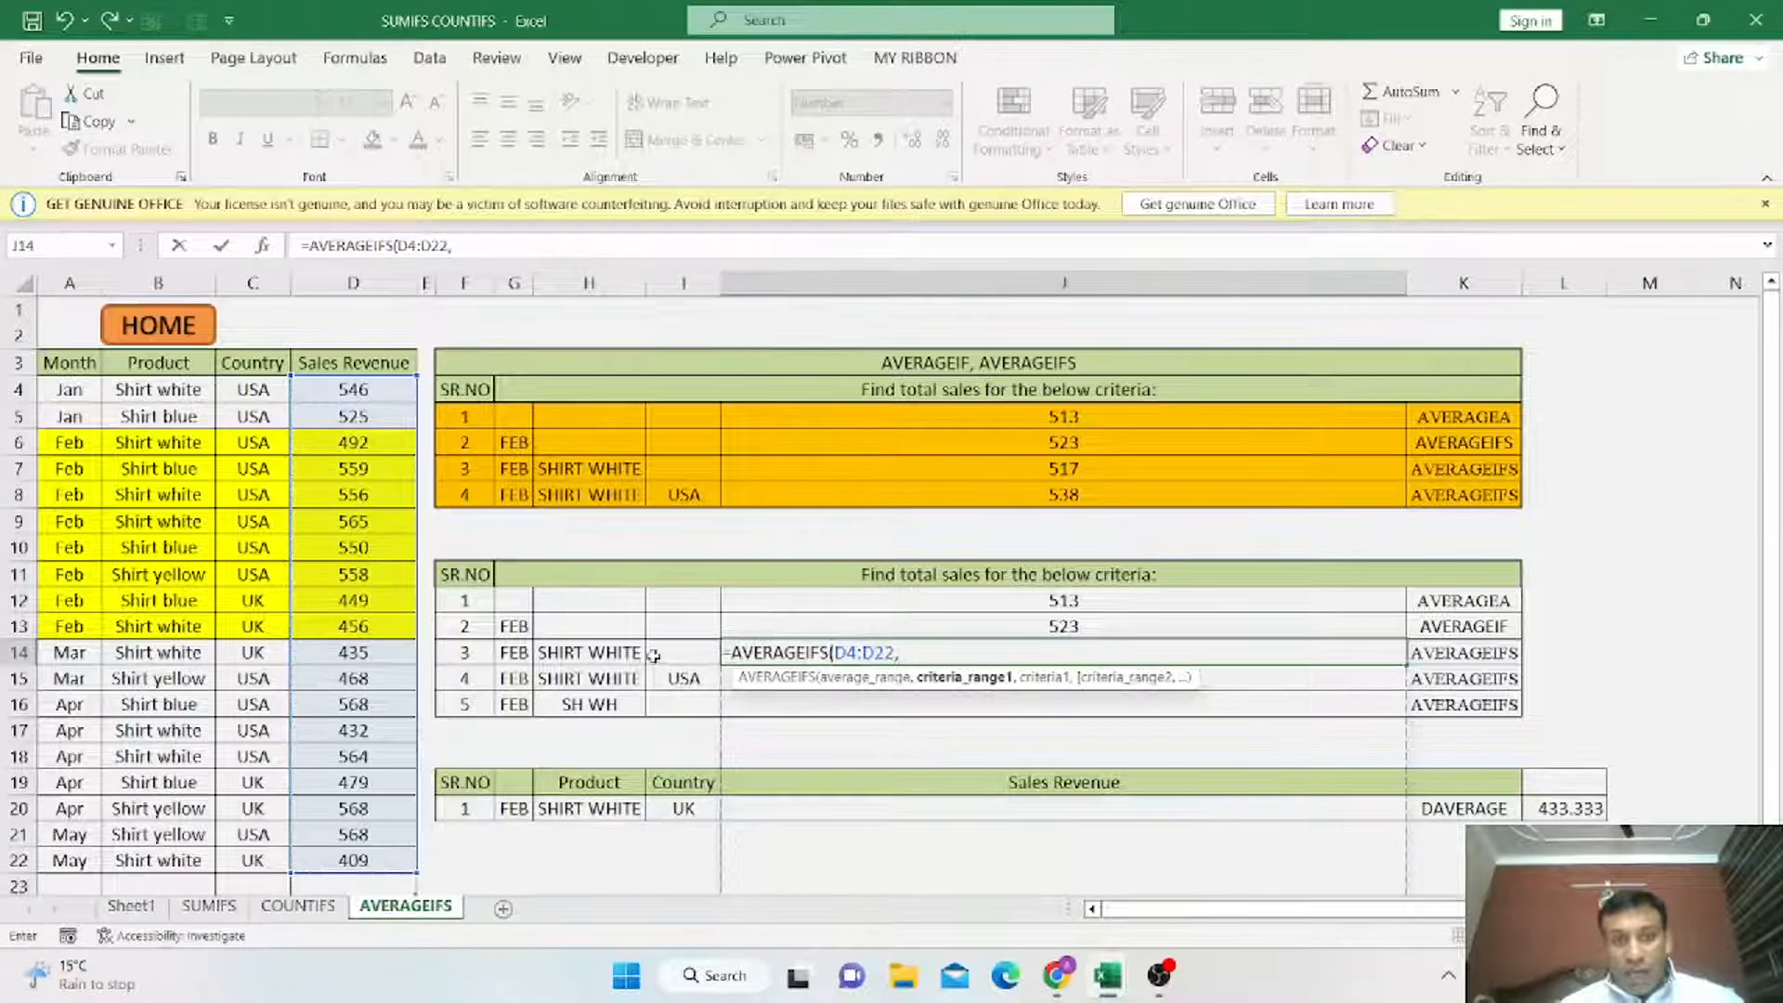
pyautogui.moveTo(63, 381); pyautogui.dragTo(75, 854)
pyautogui.write(',')
pyautogui.click(510, 653)
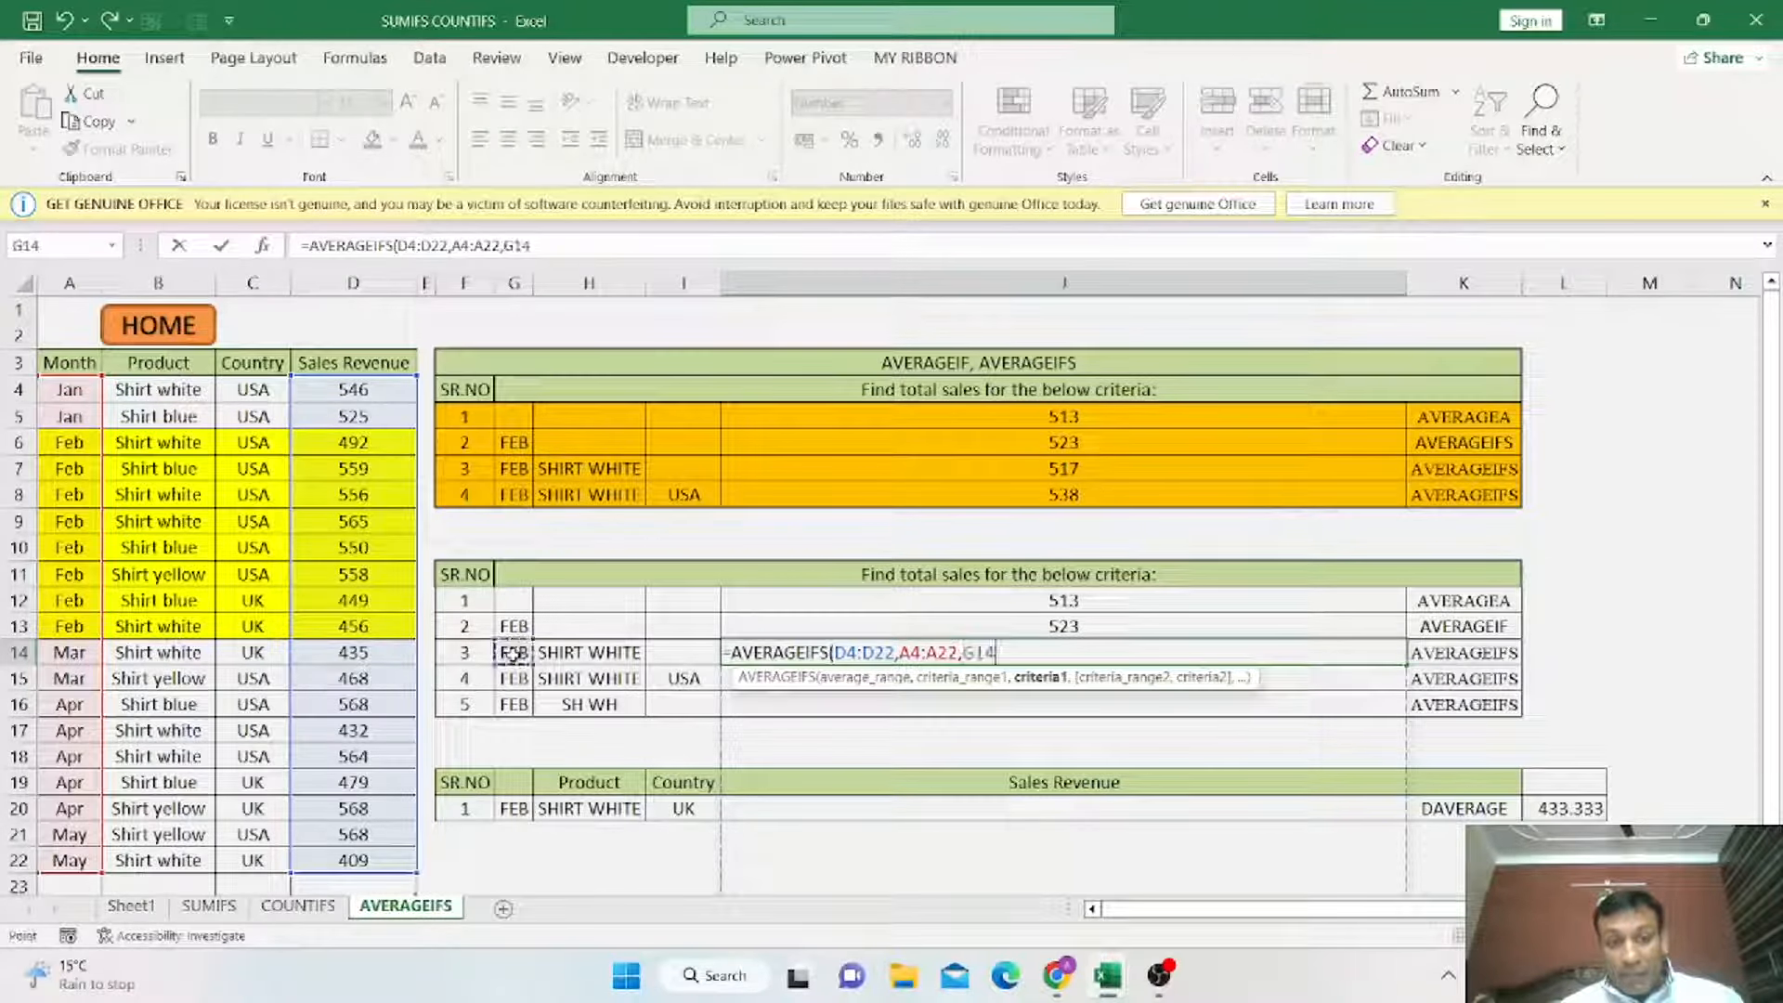
pyautogui.write(',')
pyautogui.moveTo(178, 396); pyautogui.dragTo(178, 862)
pyautogui.write(',')
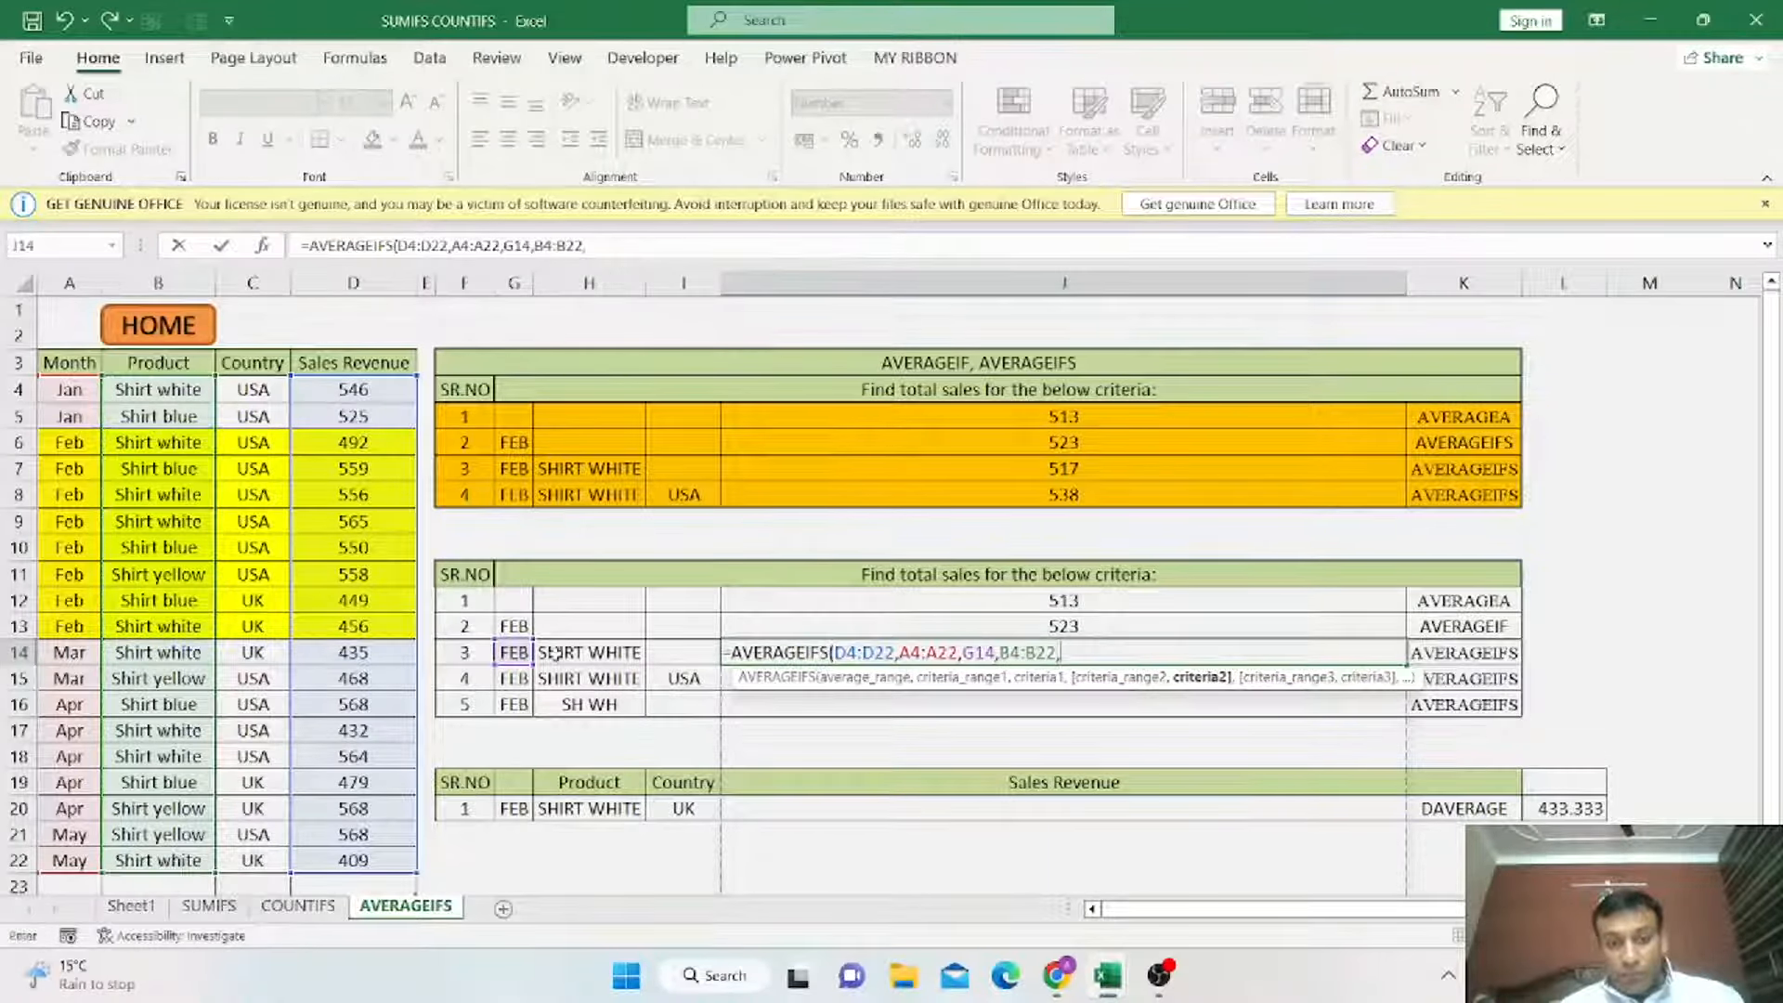
pyautogui.click(555, 653)
pyautogui.write(')')
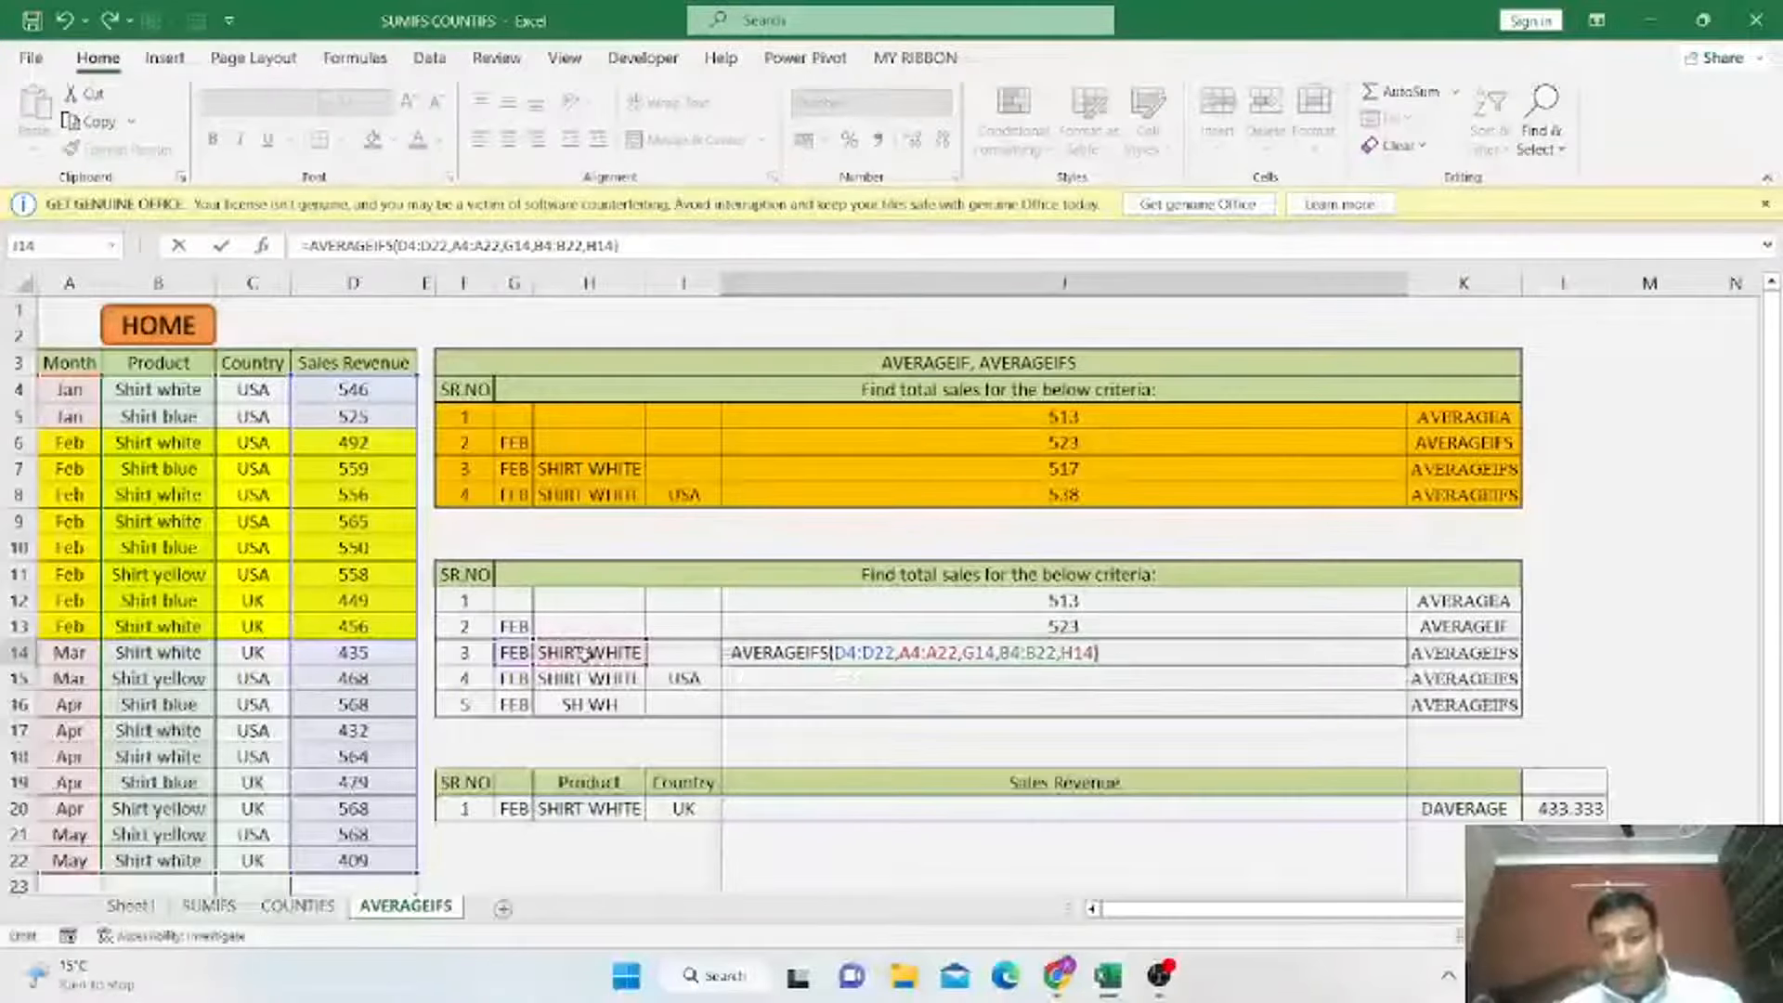
pyautogui.hotkey('ctrl', 'Return')
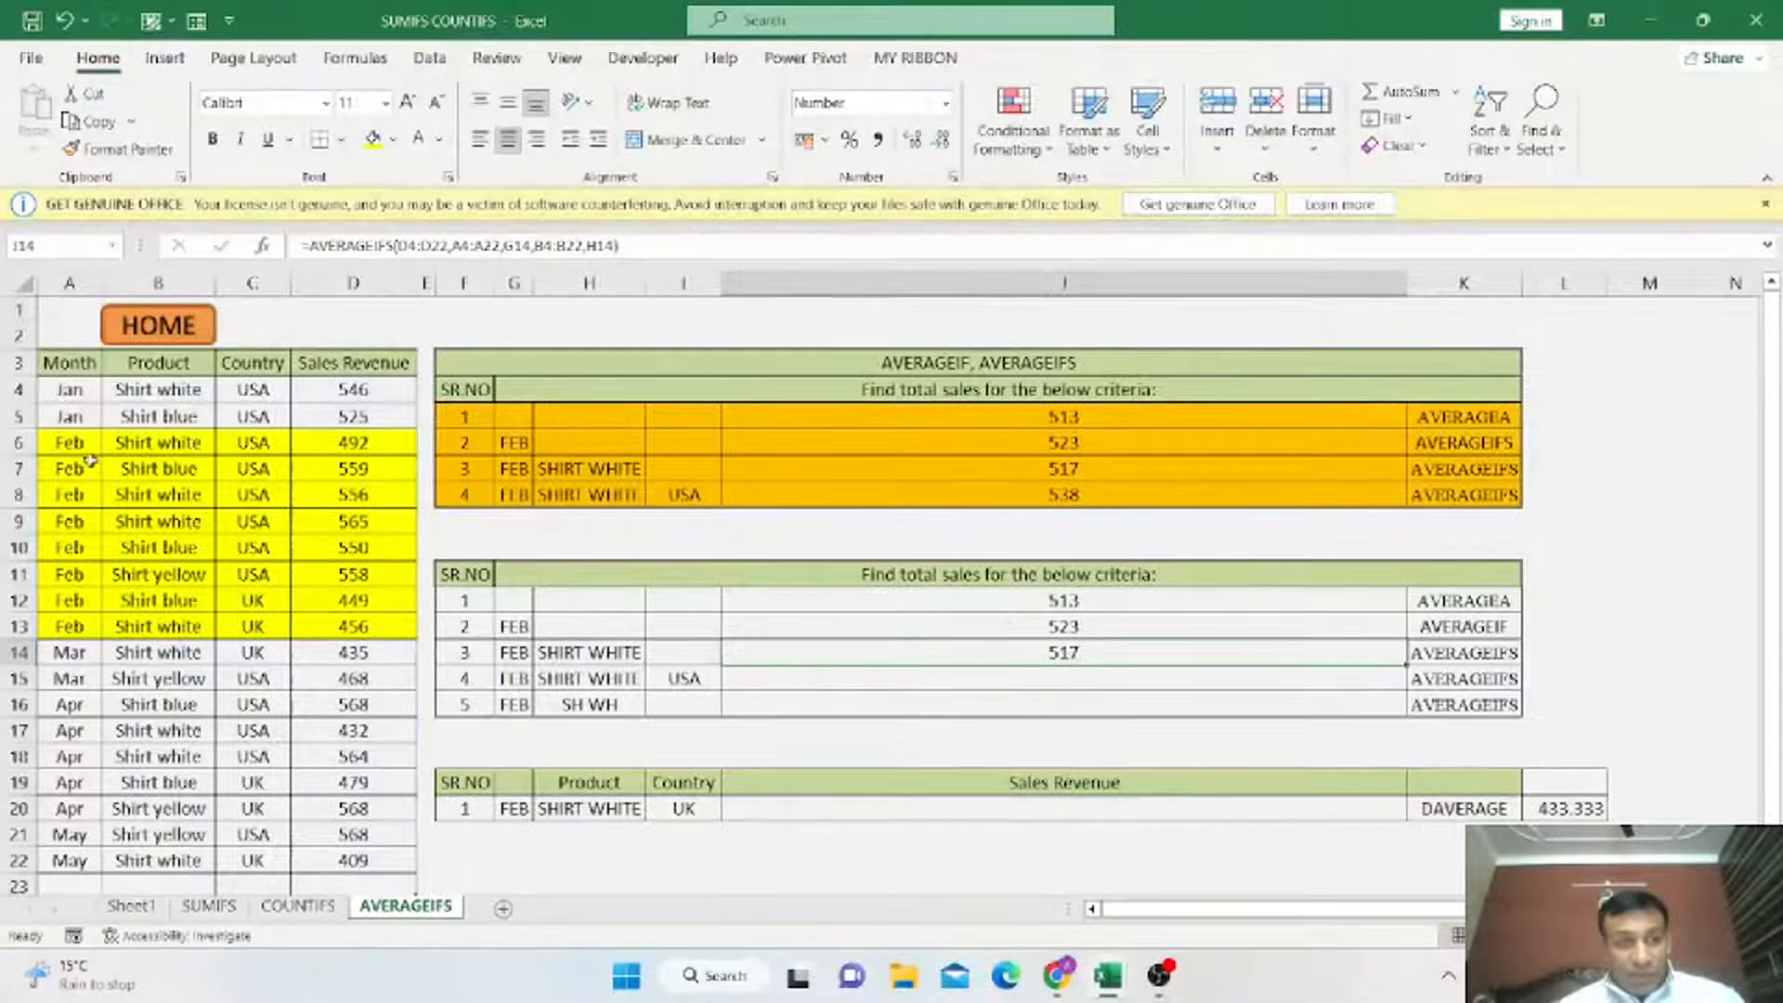
# Fill the February Shirt white product cells B6, B8, B9 and B13 with orange.
pyautogui.click(137, 442)
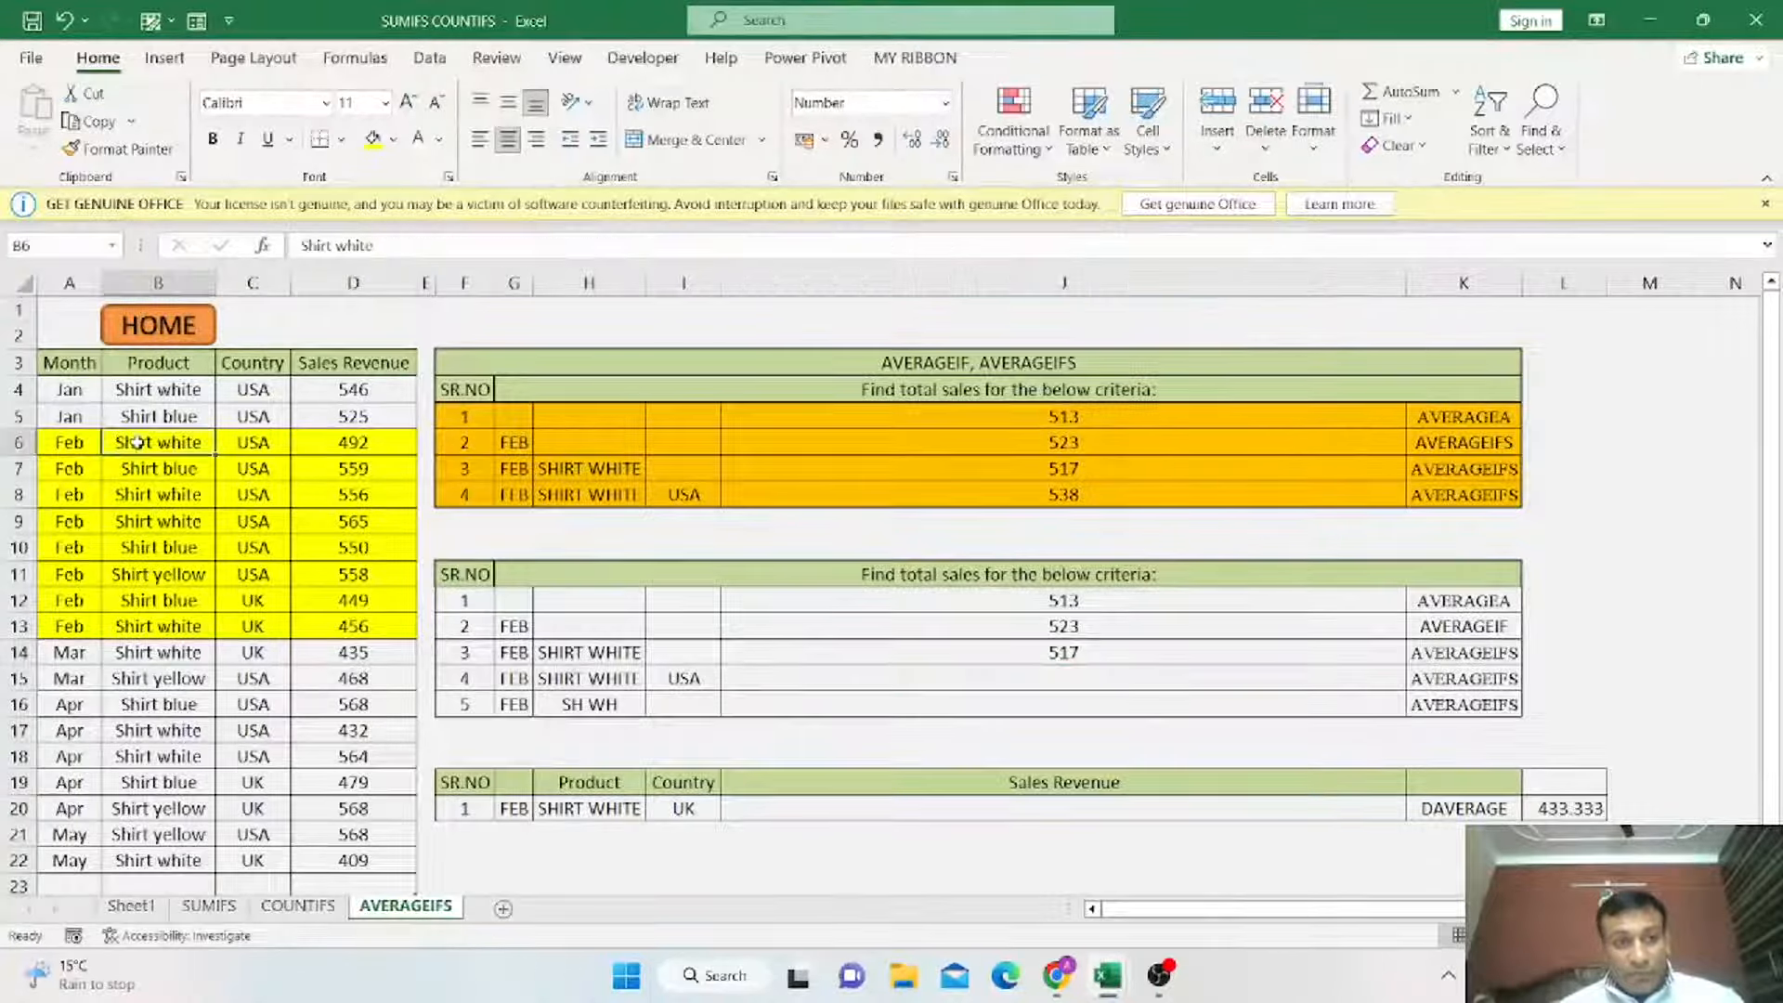
pyautogui.click(393, 139)
pyautogui.click(447, 279)
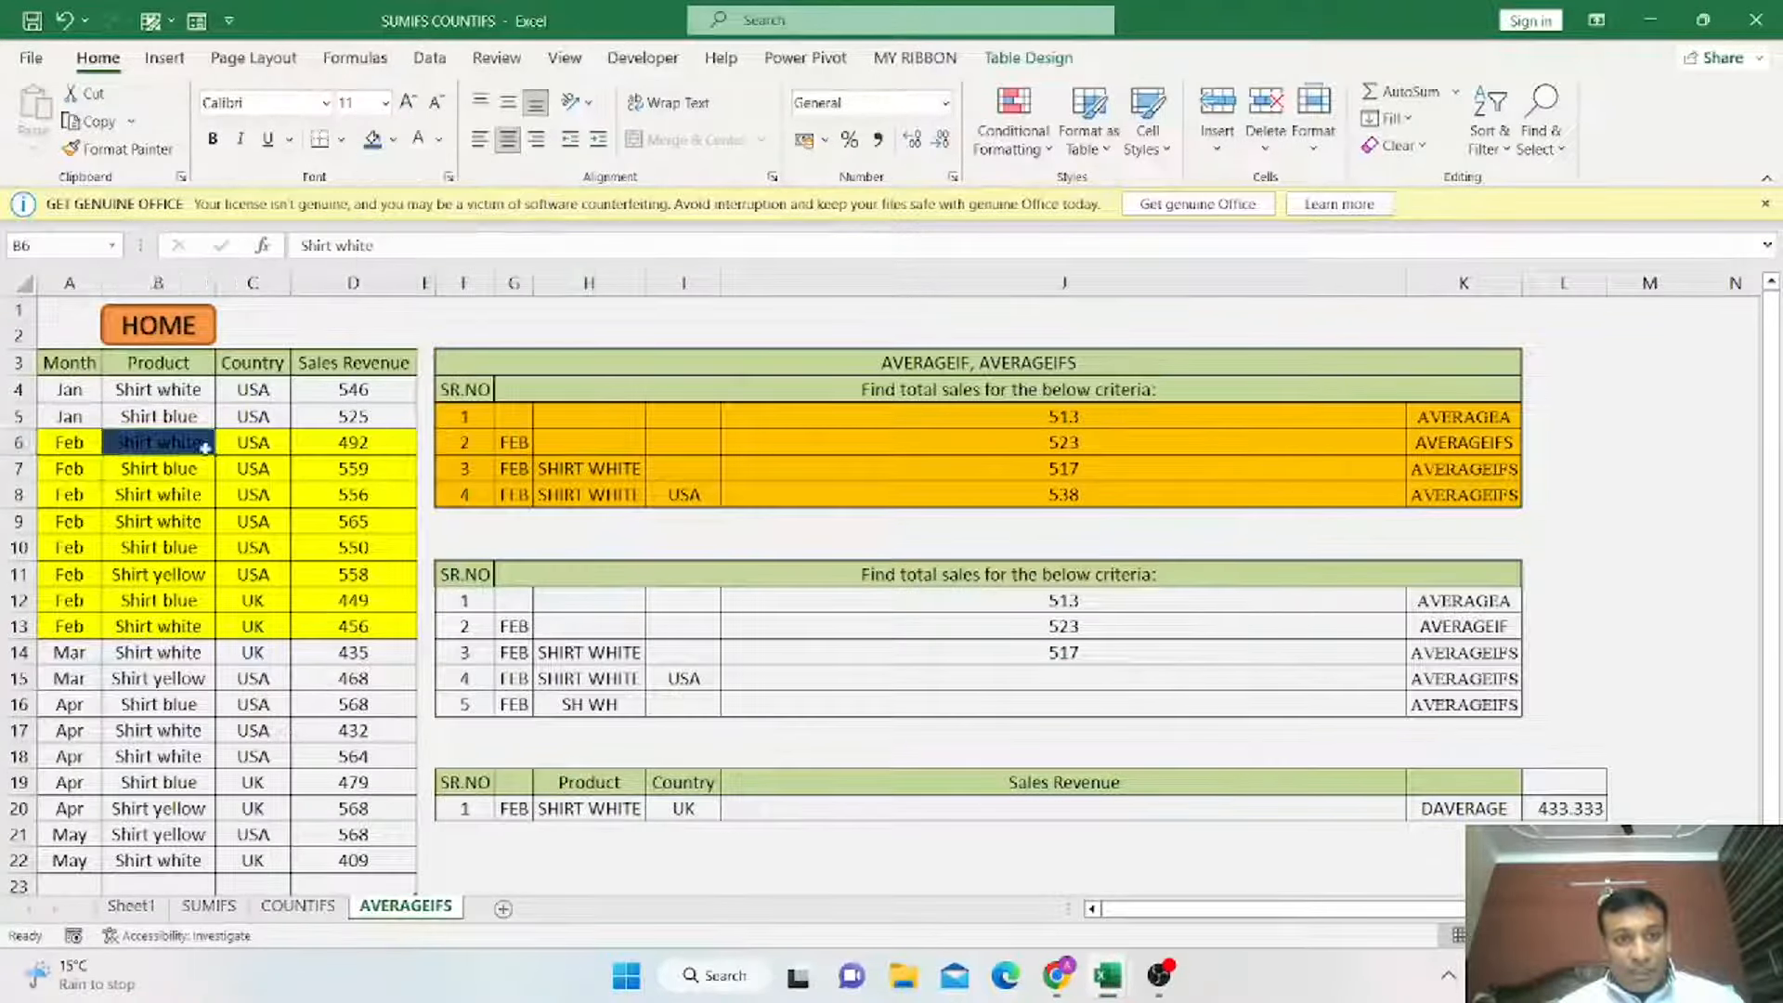
pyautogui.click(393, 139)
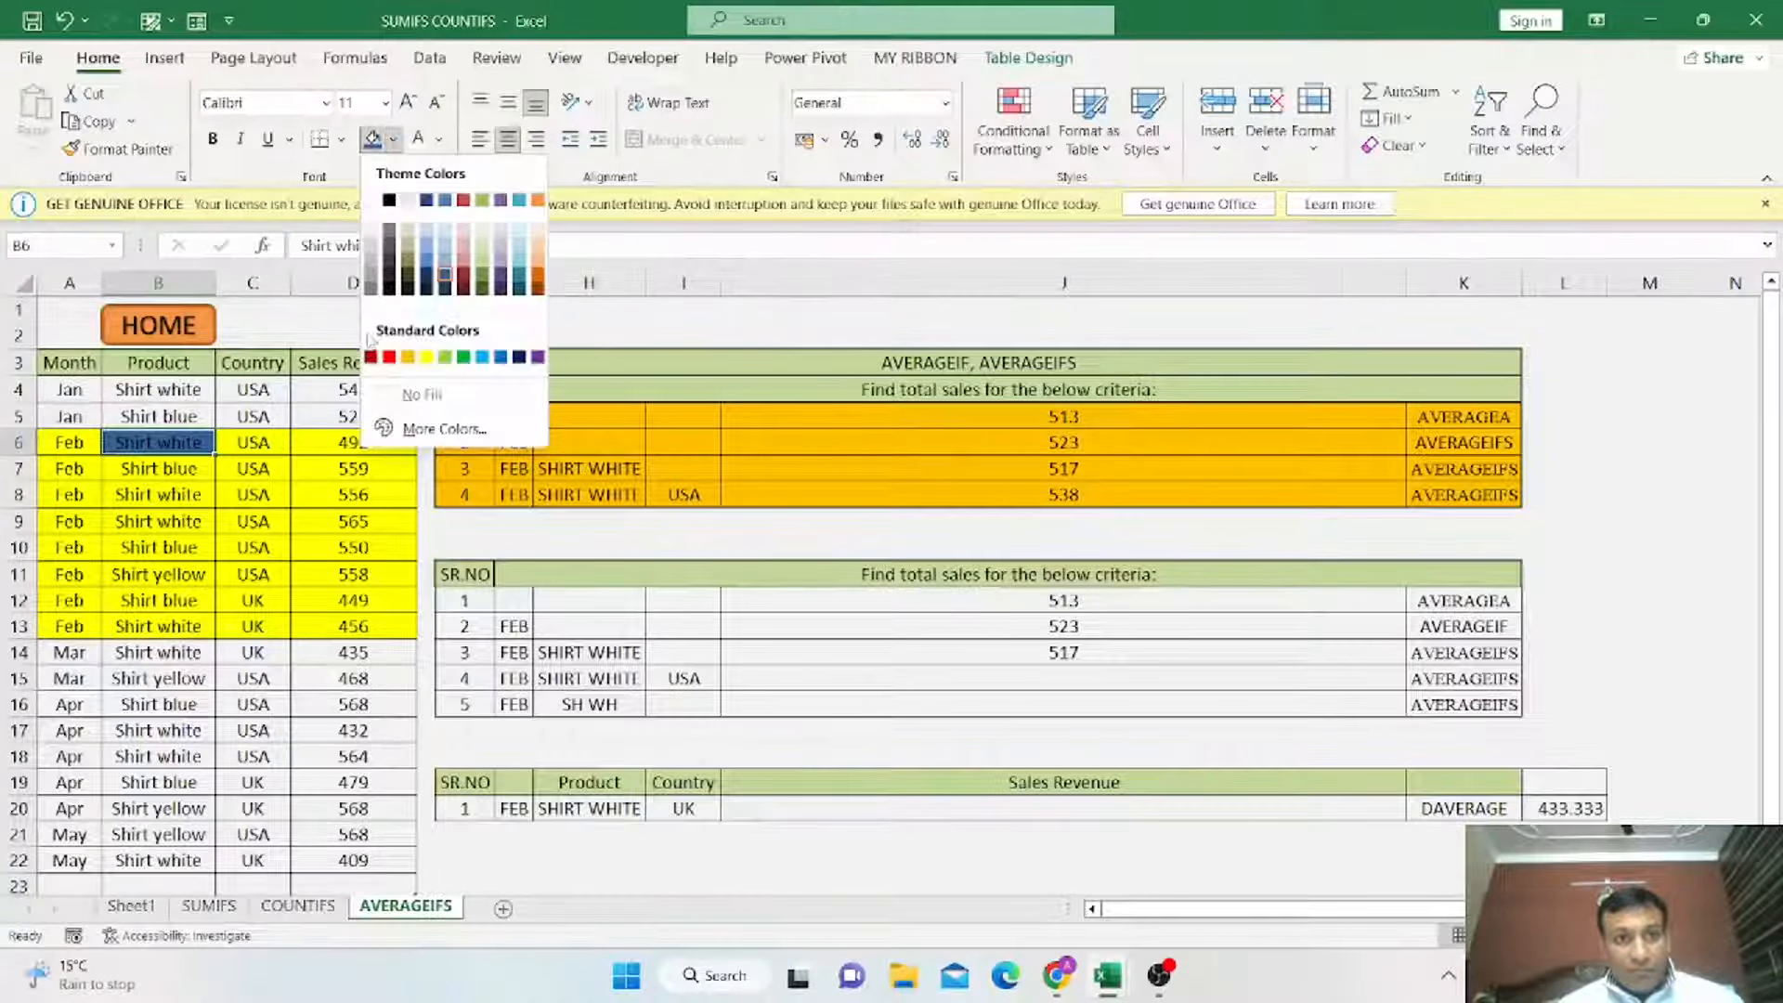
pyautogui.click(427, 357)
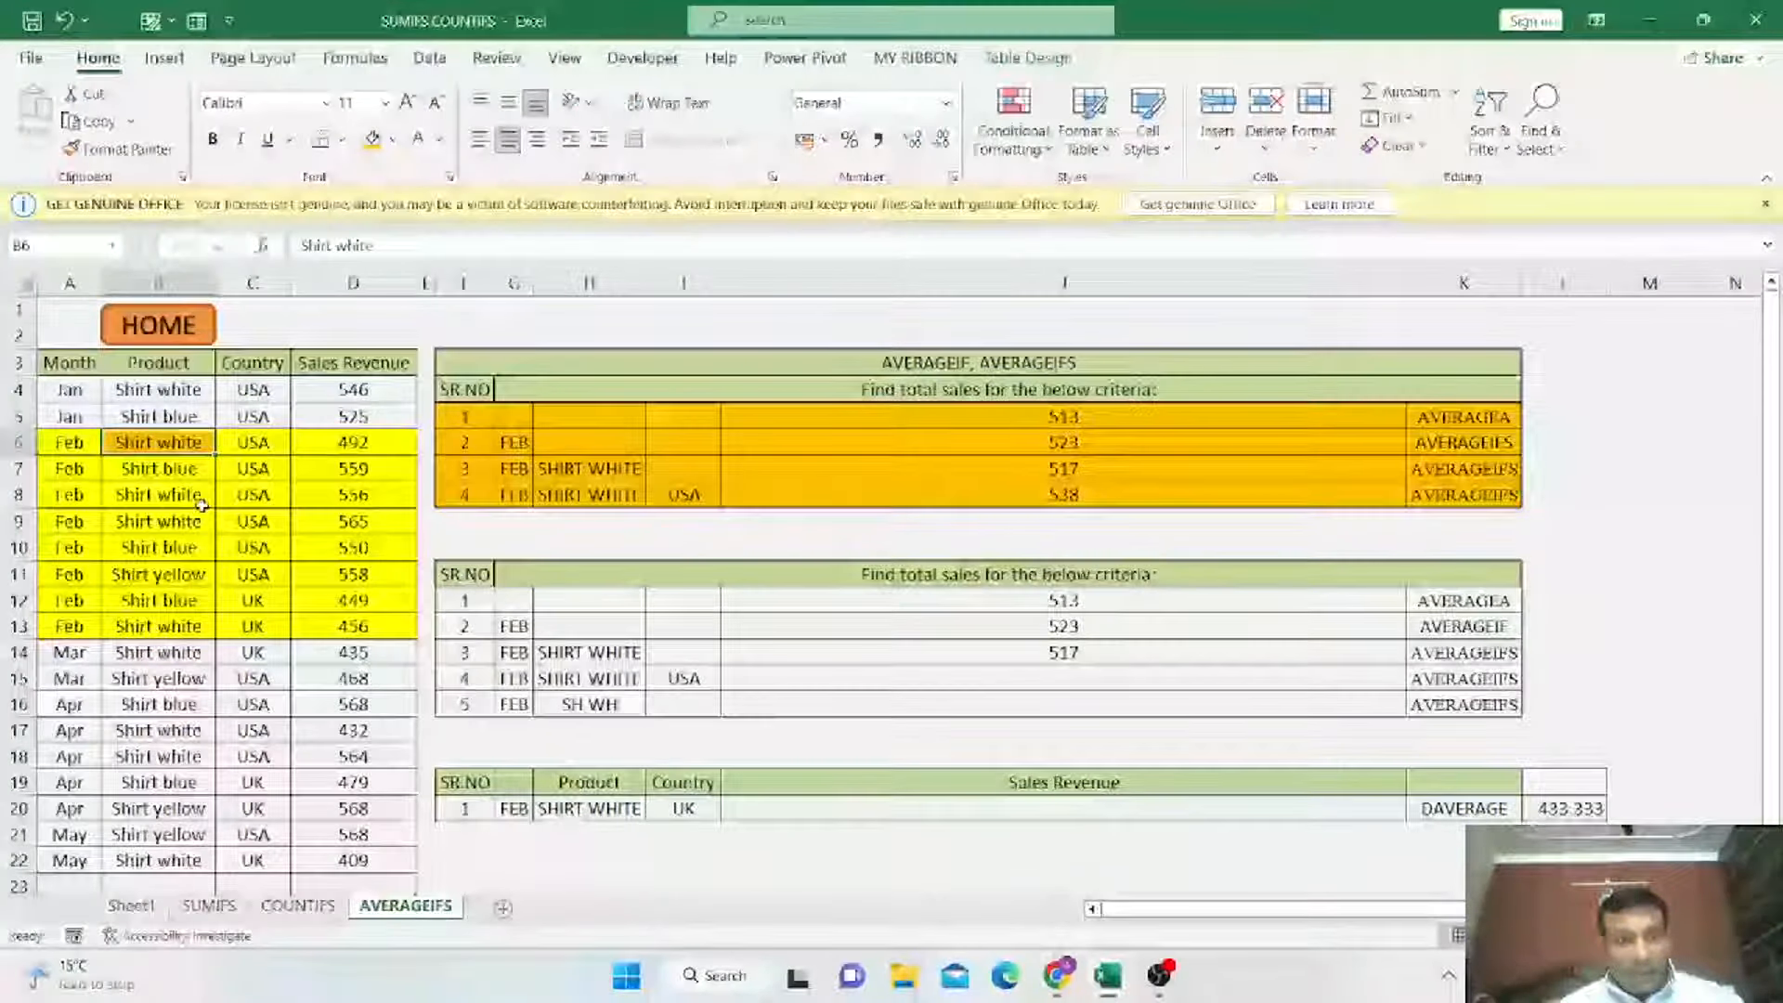
pyautogui.keyDown('ctrl'); pyautogui.click(201, 494); pyautogui.keyUp('ctrl')
pyautogui.keyDown('ctrl'); pyautogui.click(201, 521); pyautogui.keyUp('ctrl')
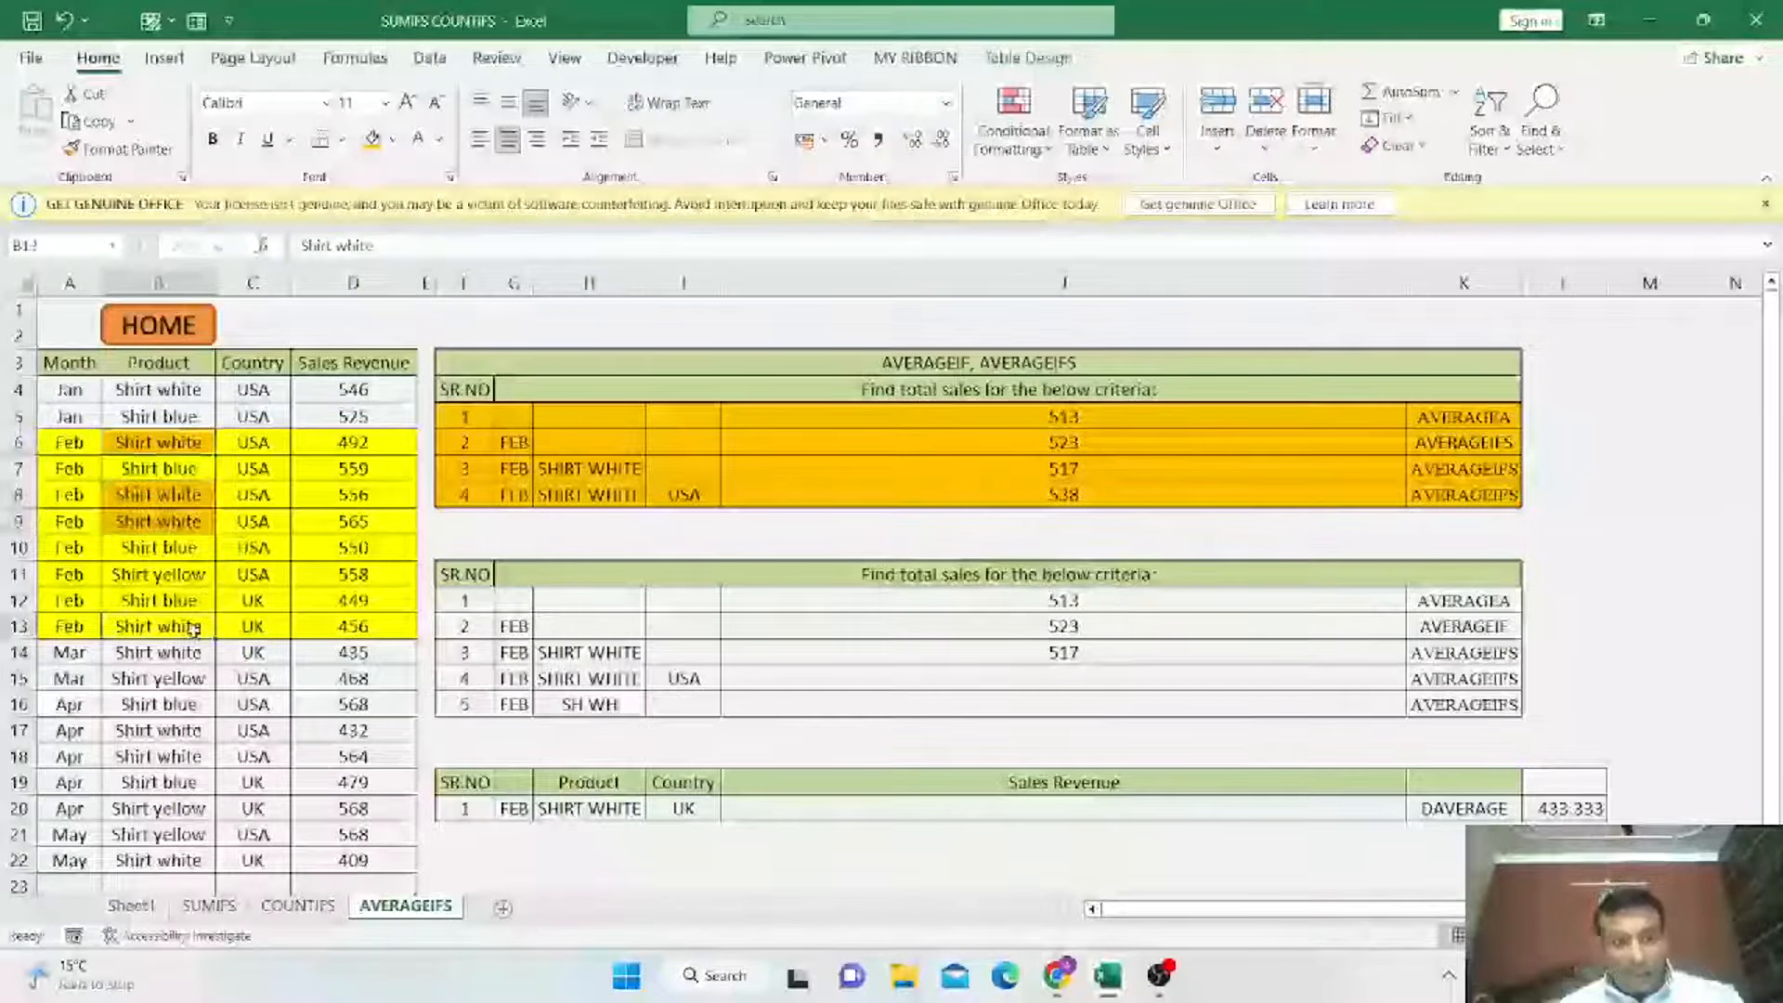
pyautogui.keyDown('ctrl'); pyautogui.click(158, 626); pyautogui.keyUp('ctrl')
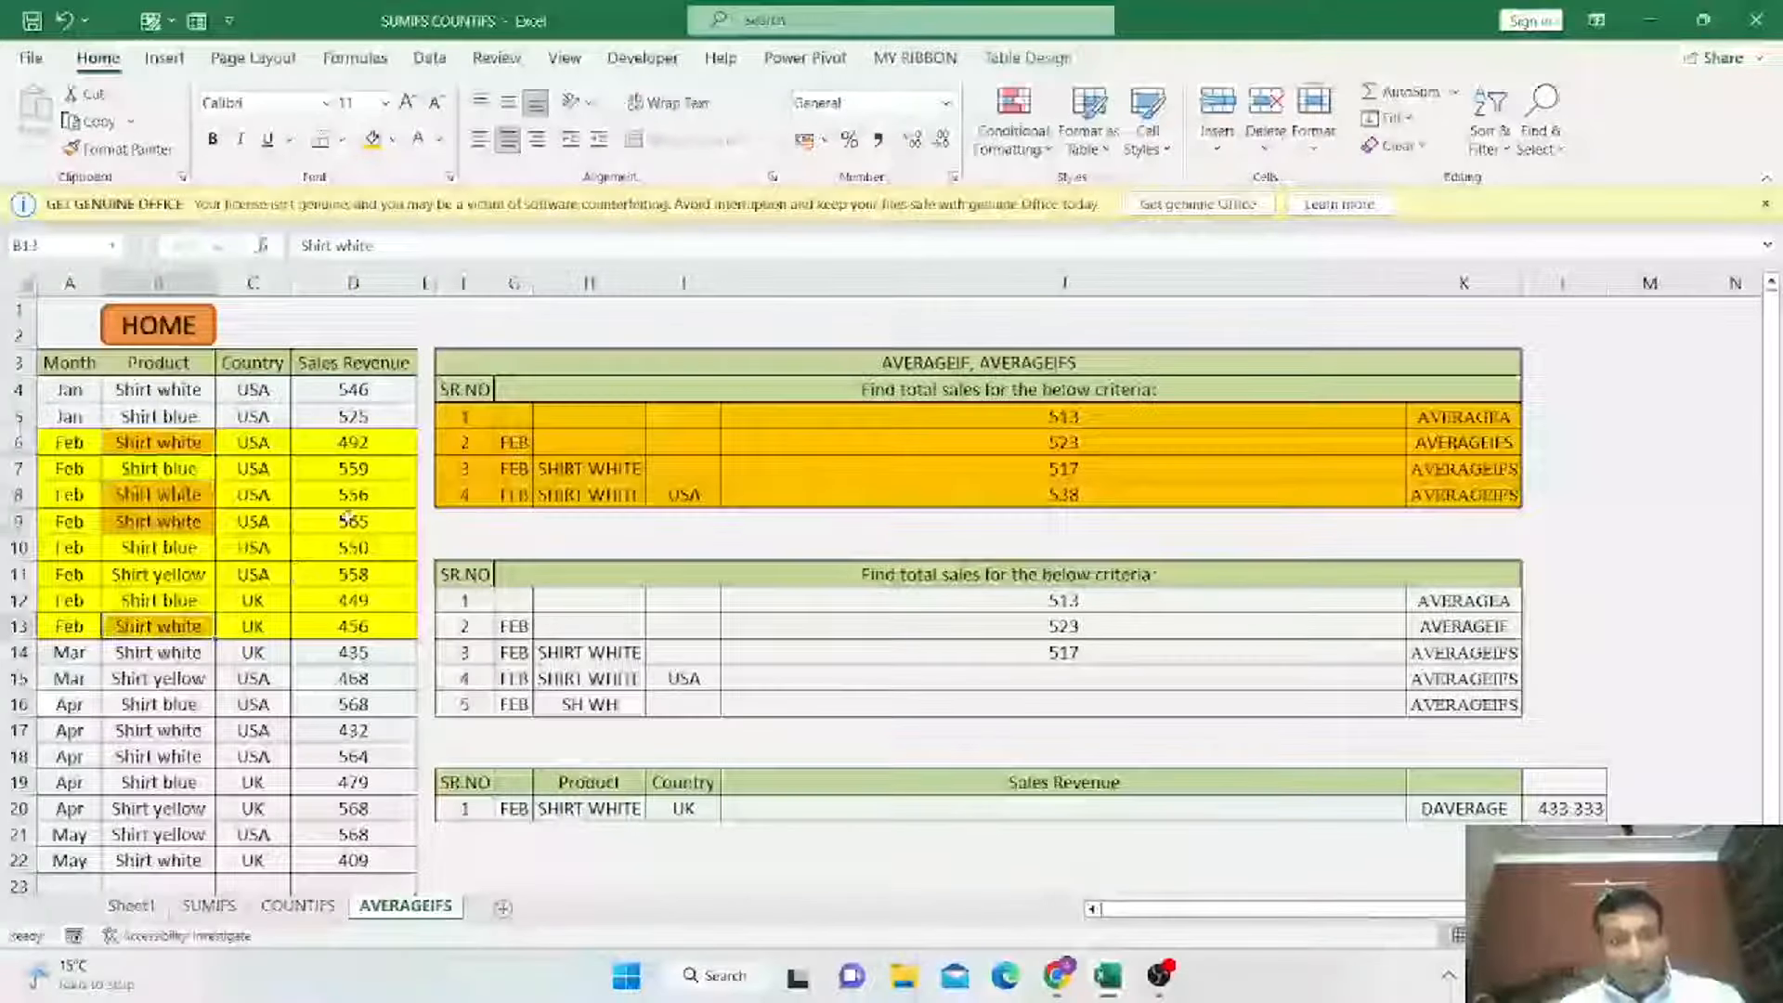
# Select the matching revenue cells D6, D8, D9 and D13 to compare their average with J14.
pyautogui.click(381, 443)
pyautogui.keyDown('ctrl'); pyautogui.click(371, 494); pyautogui.keyUp('ctrl')
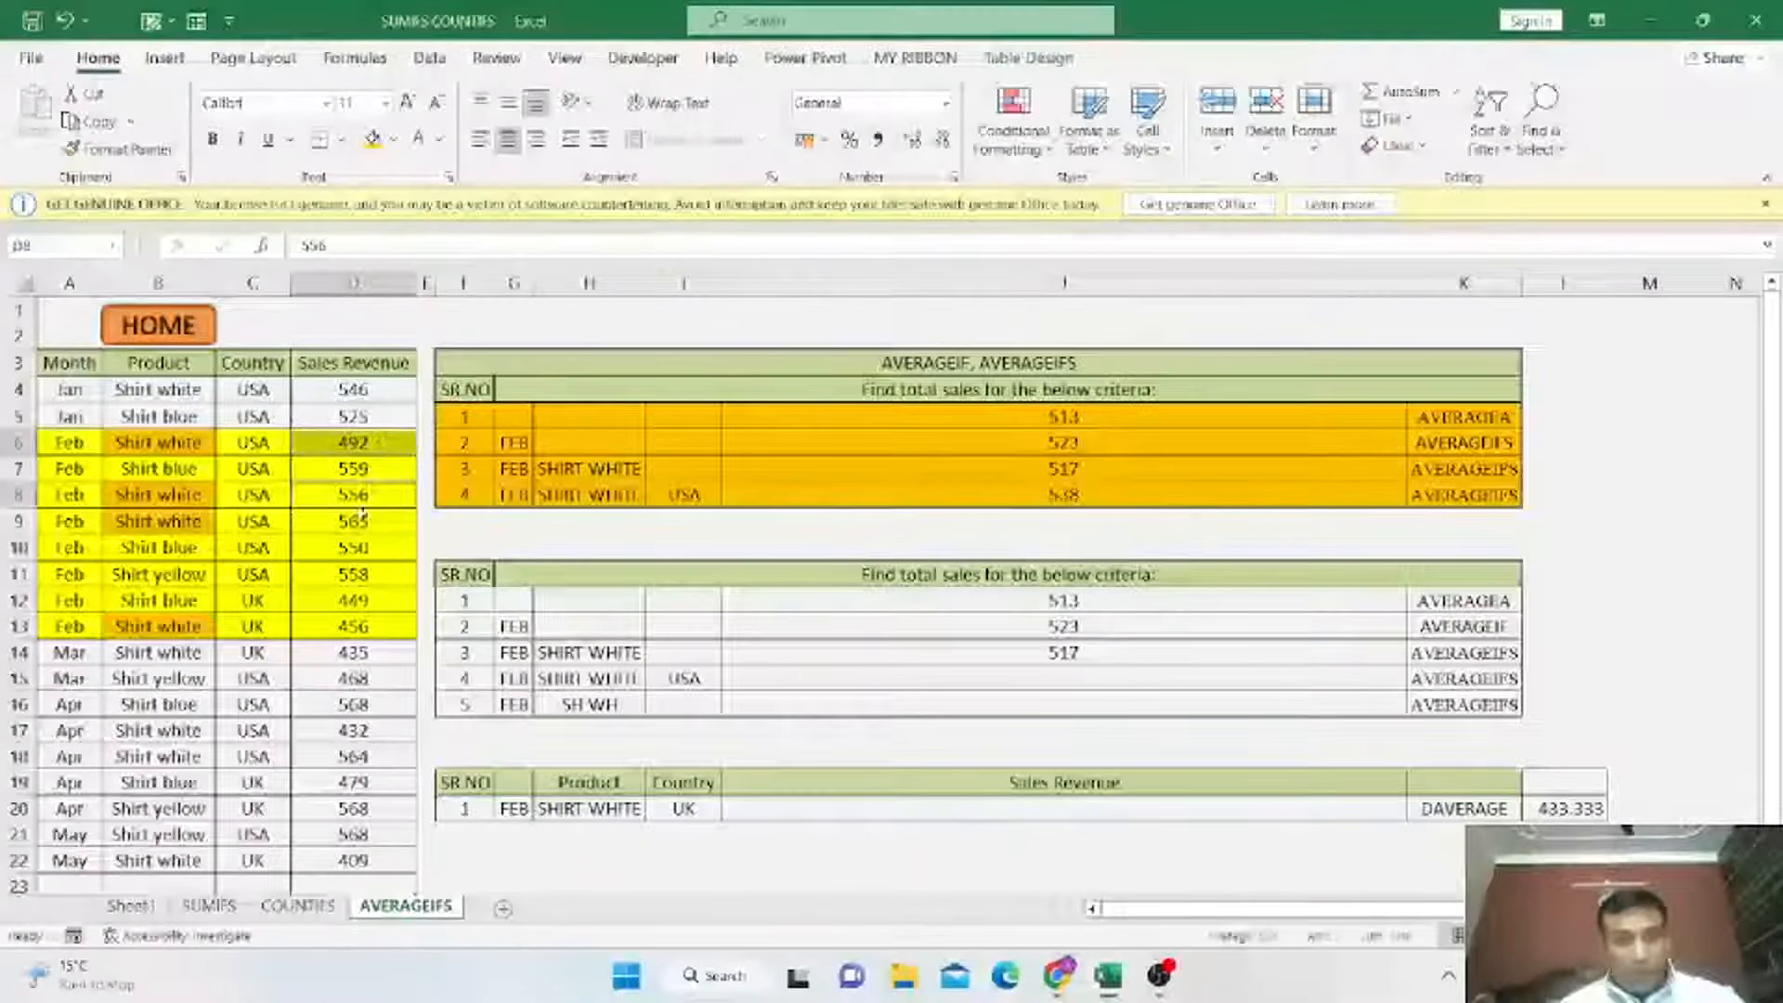
pyautogui.keyDown('ctrl'); pyautogui.click(359, 520); pyautogui.keyUp('ctrl')
pyautogui.keyDown('ctrl'); pyautogui.click(363, 624); pyautogui.keyUp('ctrl')
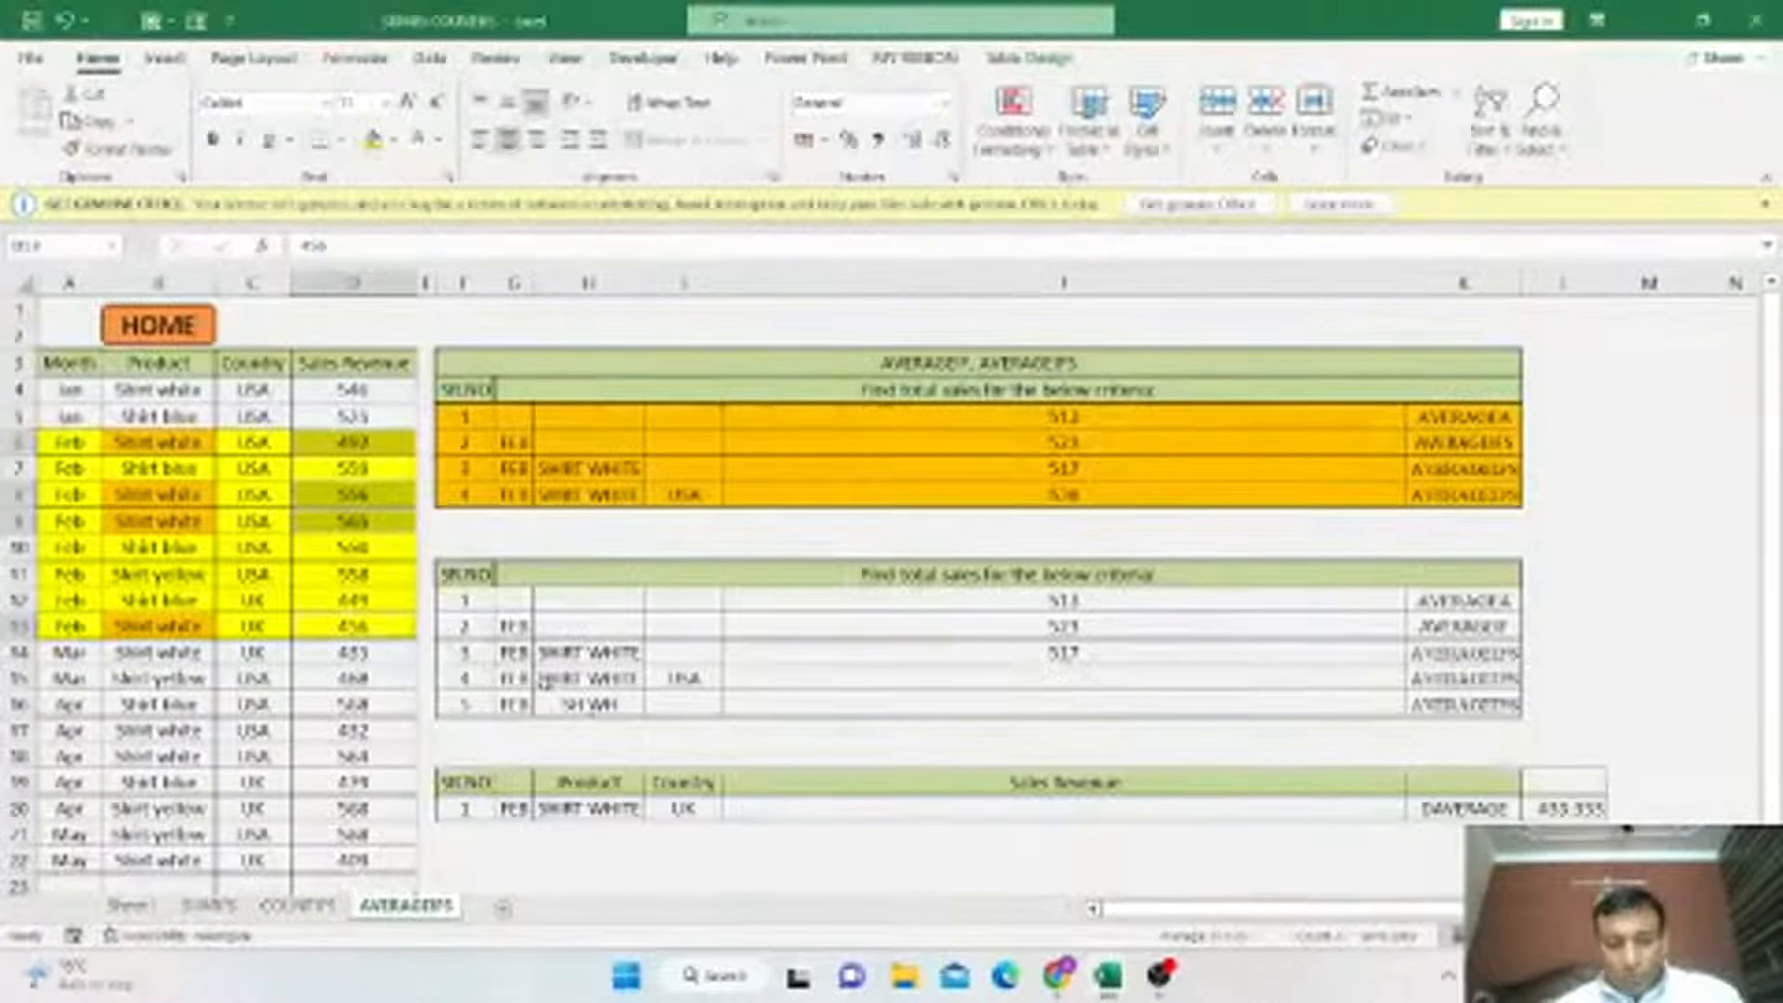
# Enter =AVERAGEIFS(D4:D22,A4:A22,G15,B4:B22,H15,C4:C22,I15) in J15 for February SHIRT WHITE USA sales, comparing it with J8's formula.
pyautogui.moveTo(513, 680); pyautogui.dragTo(738, 683)
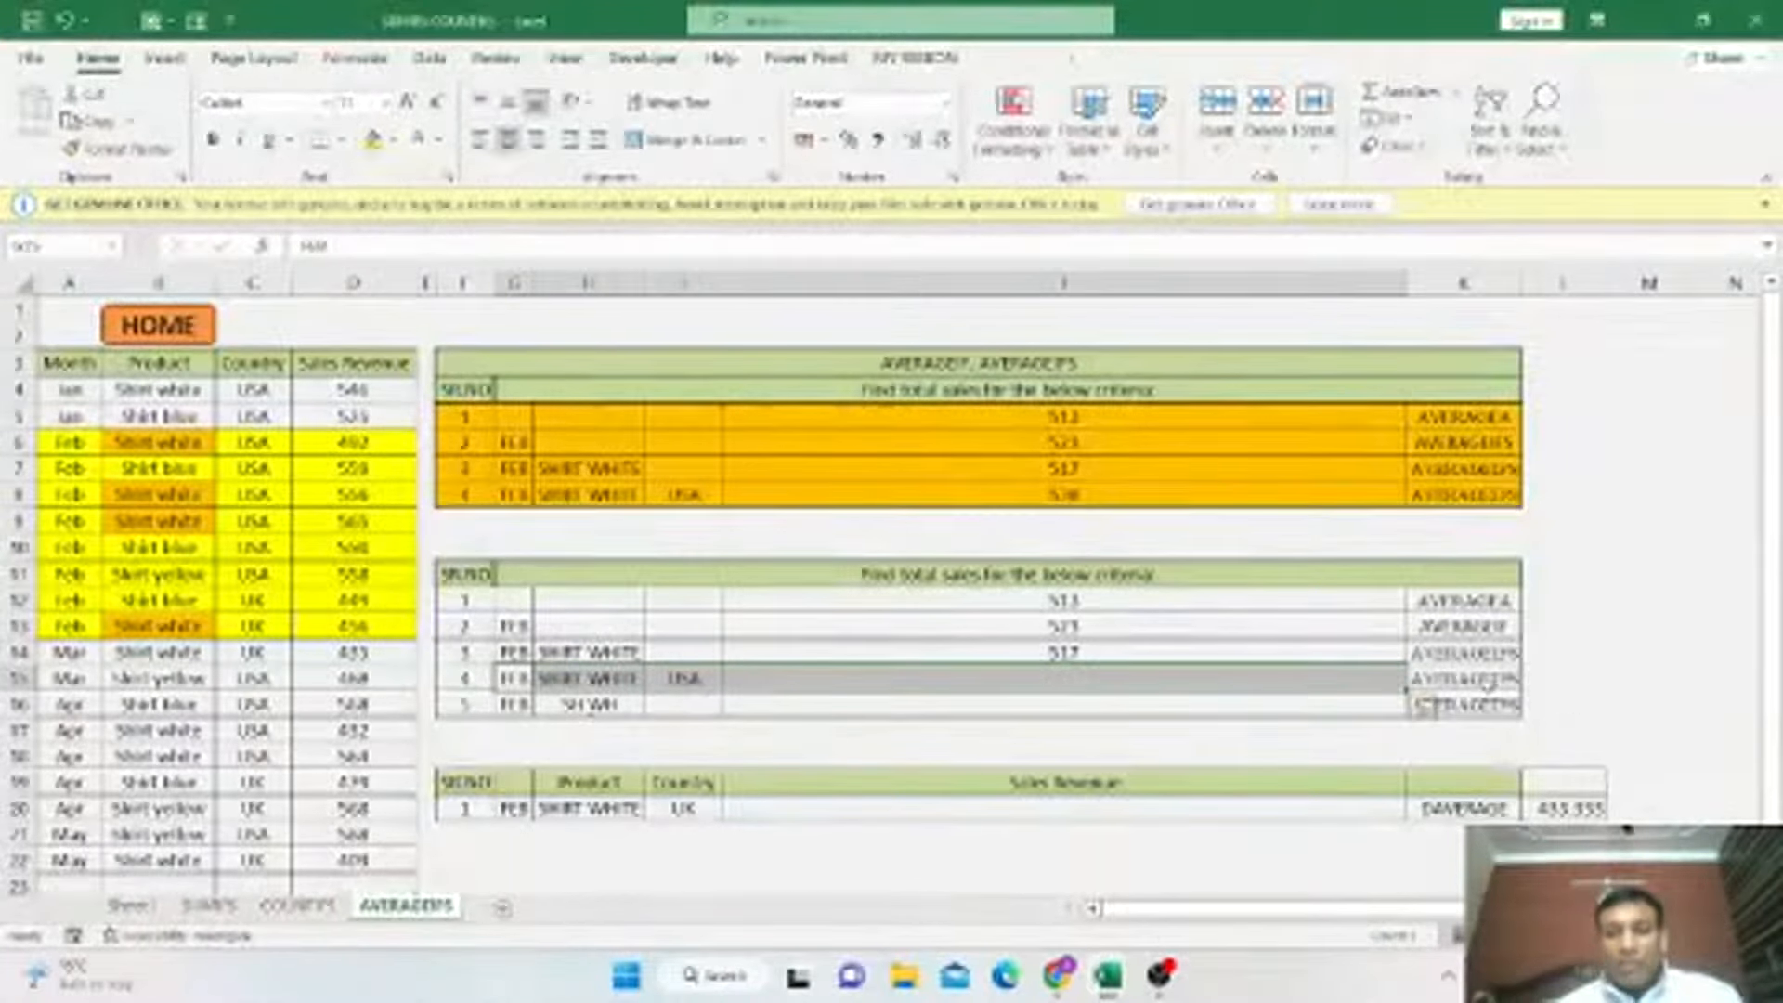
pyautogui.click(1488, 686)
pyautogui.click(1094, 678)
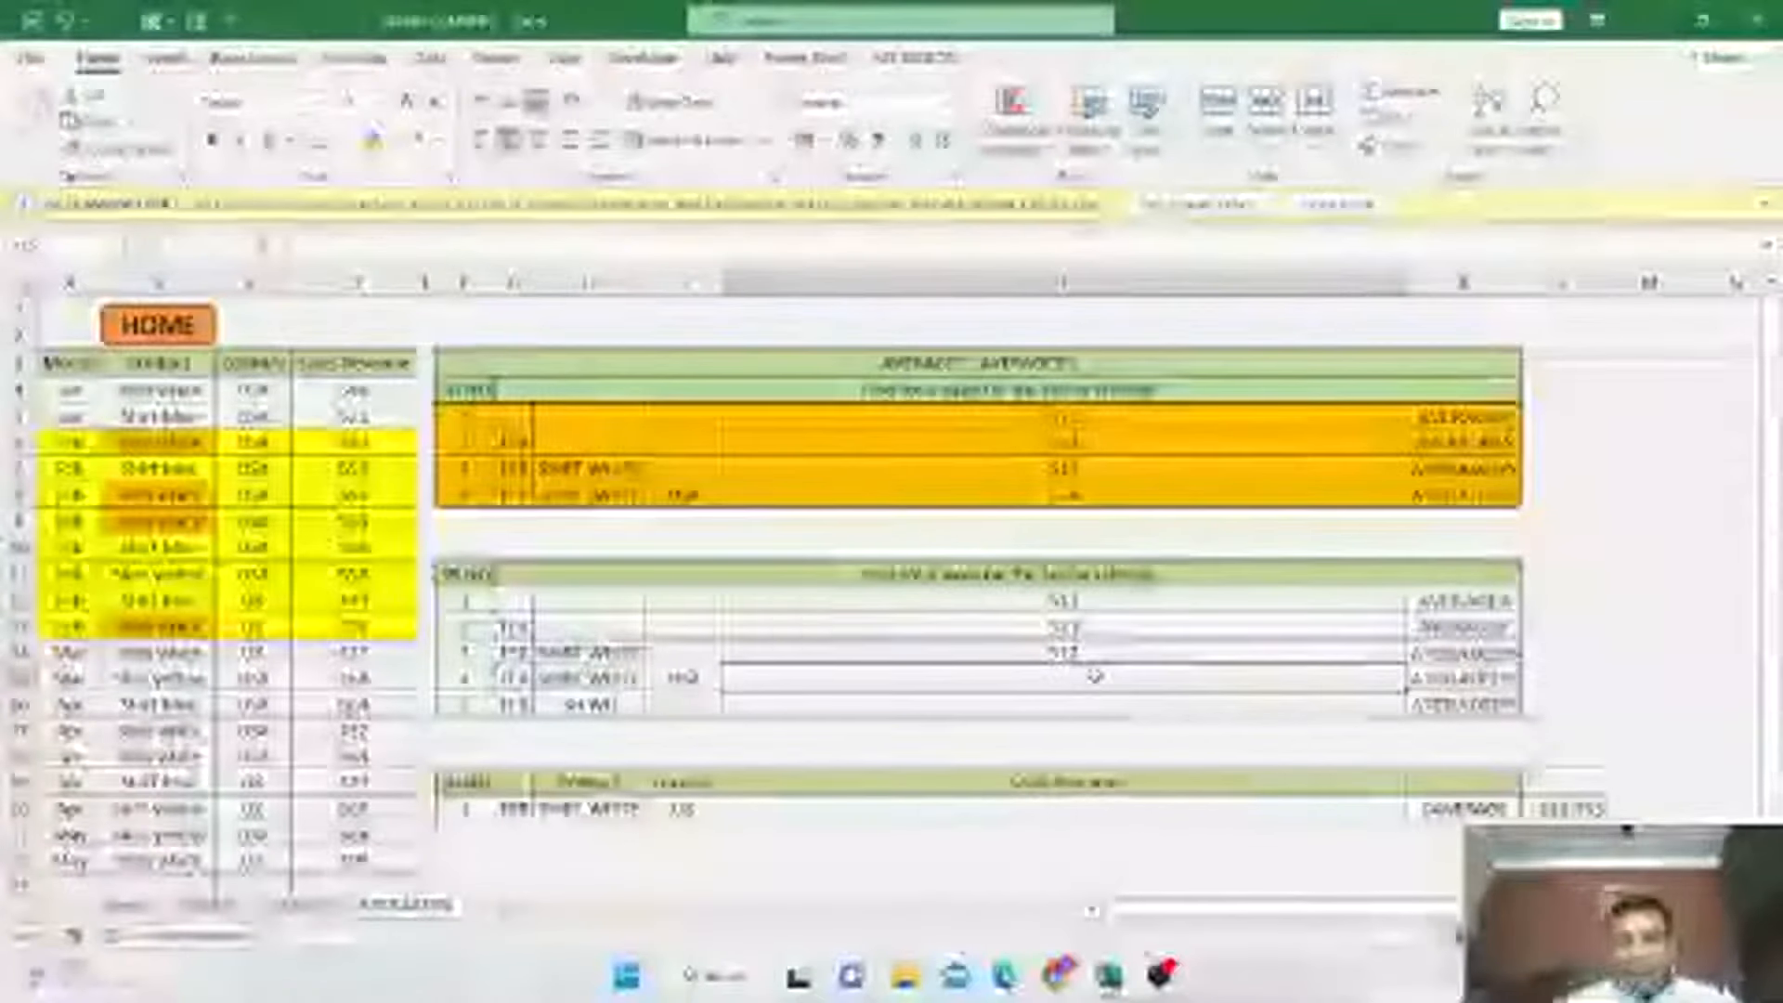
pyautogui.write('=aVERAG')
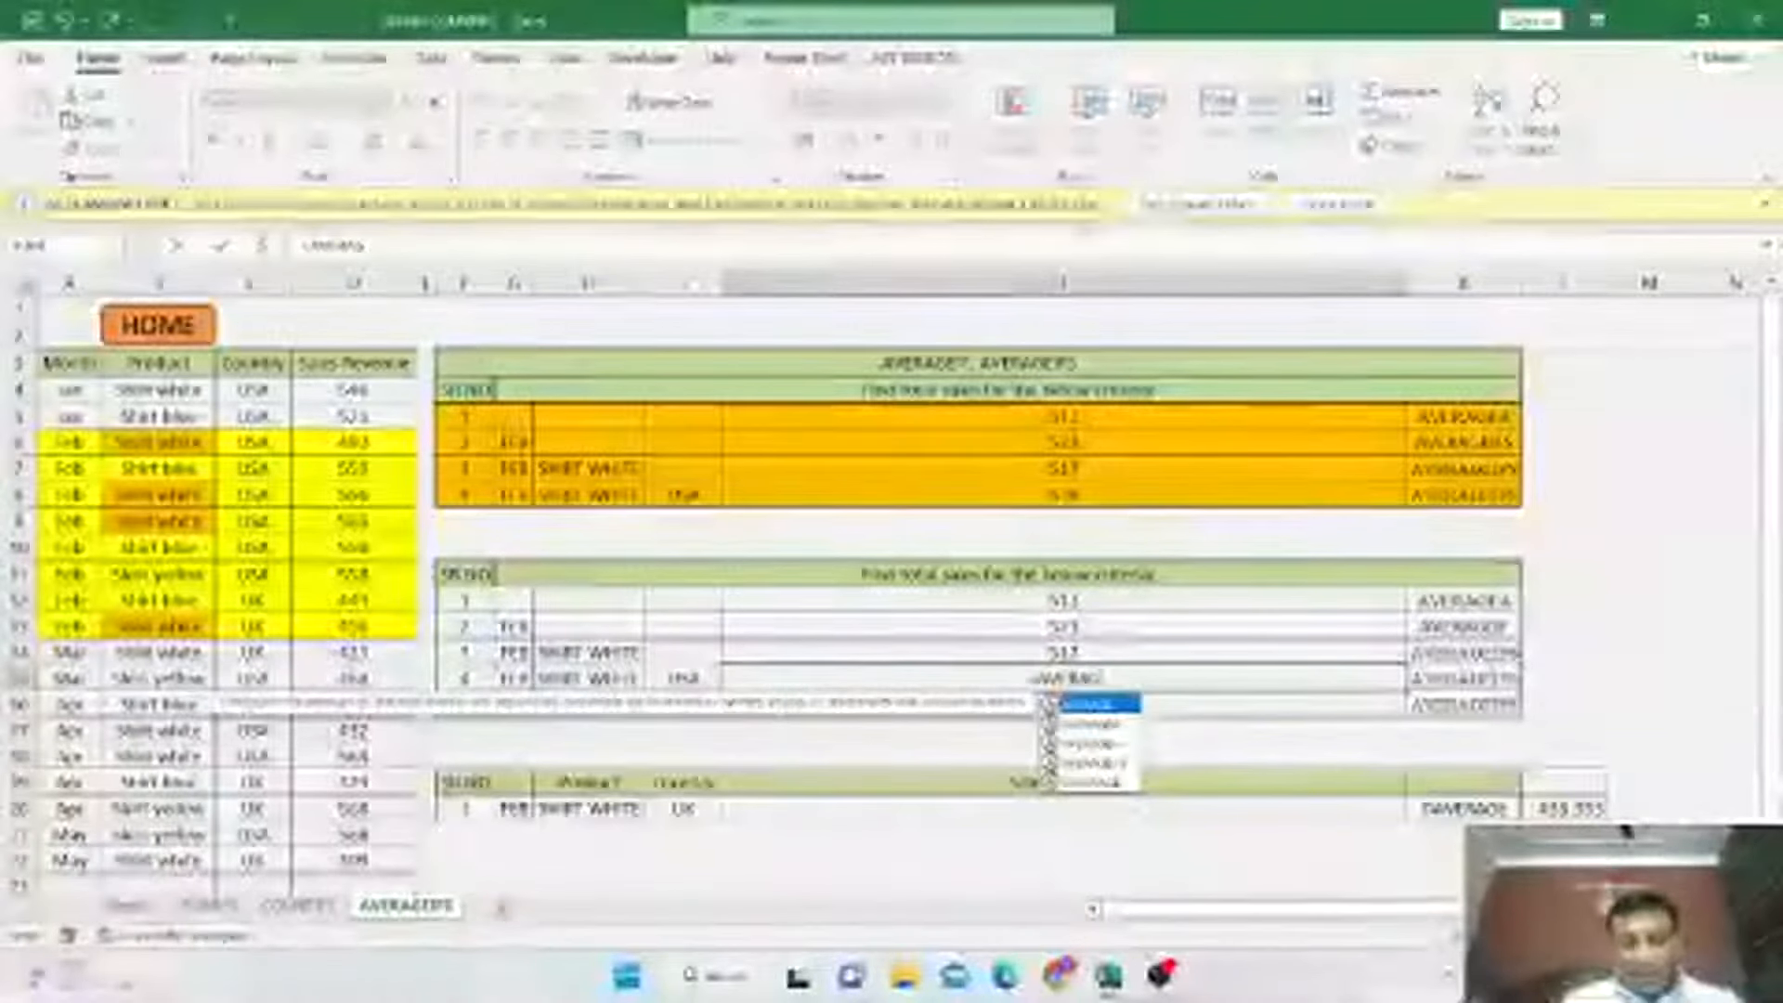
pyautogui.press('Down')
pyautogui.press('Down')
pyautogui.press('Down')
pyautogui.press('Tab')
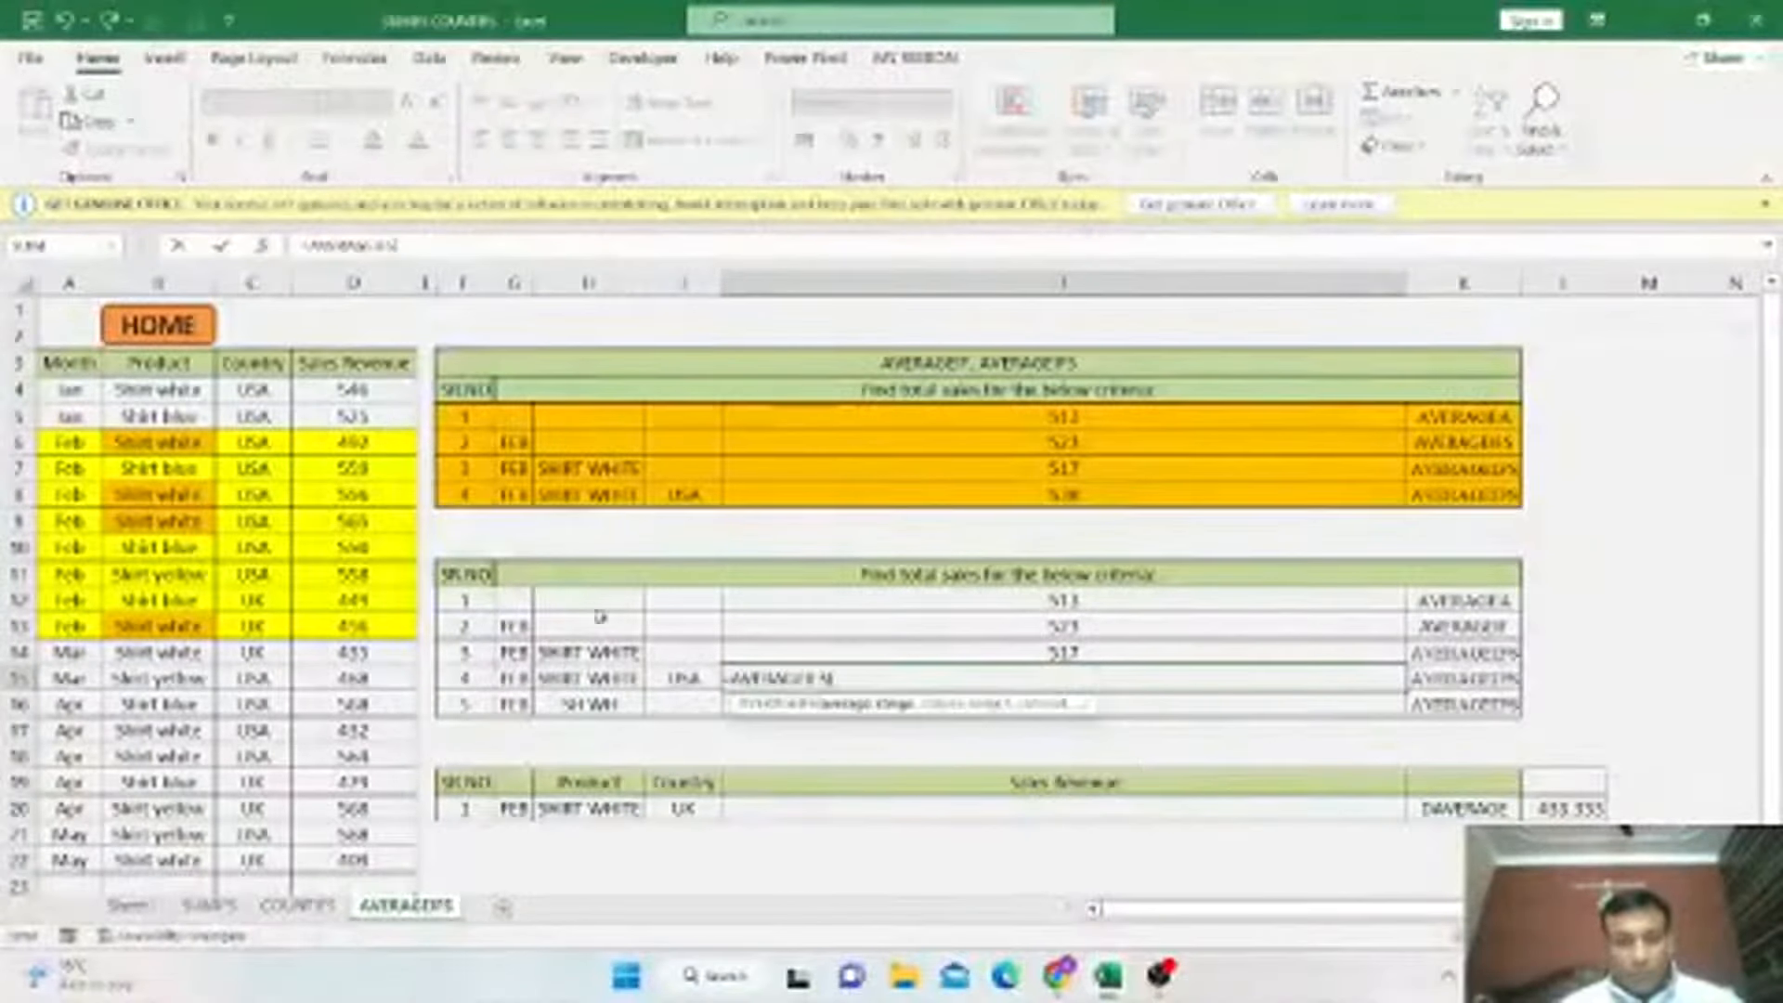
pyautogui.click(367, 388)
pyautogui.moveTo(370, 474); pyautogui.dragTo(362, 860)
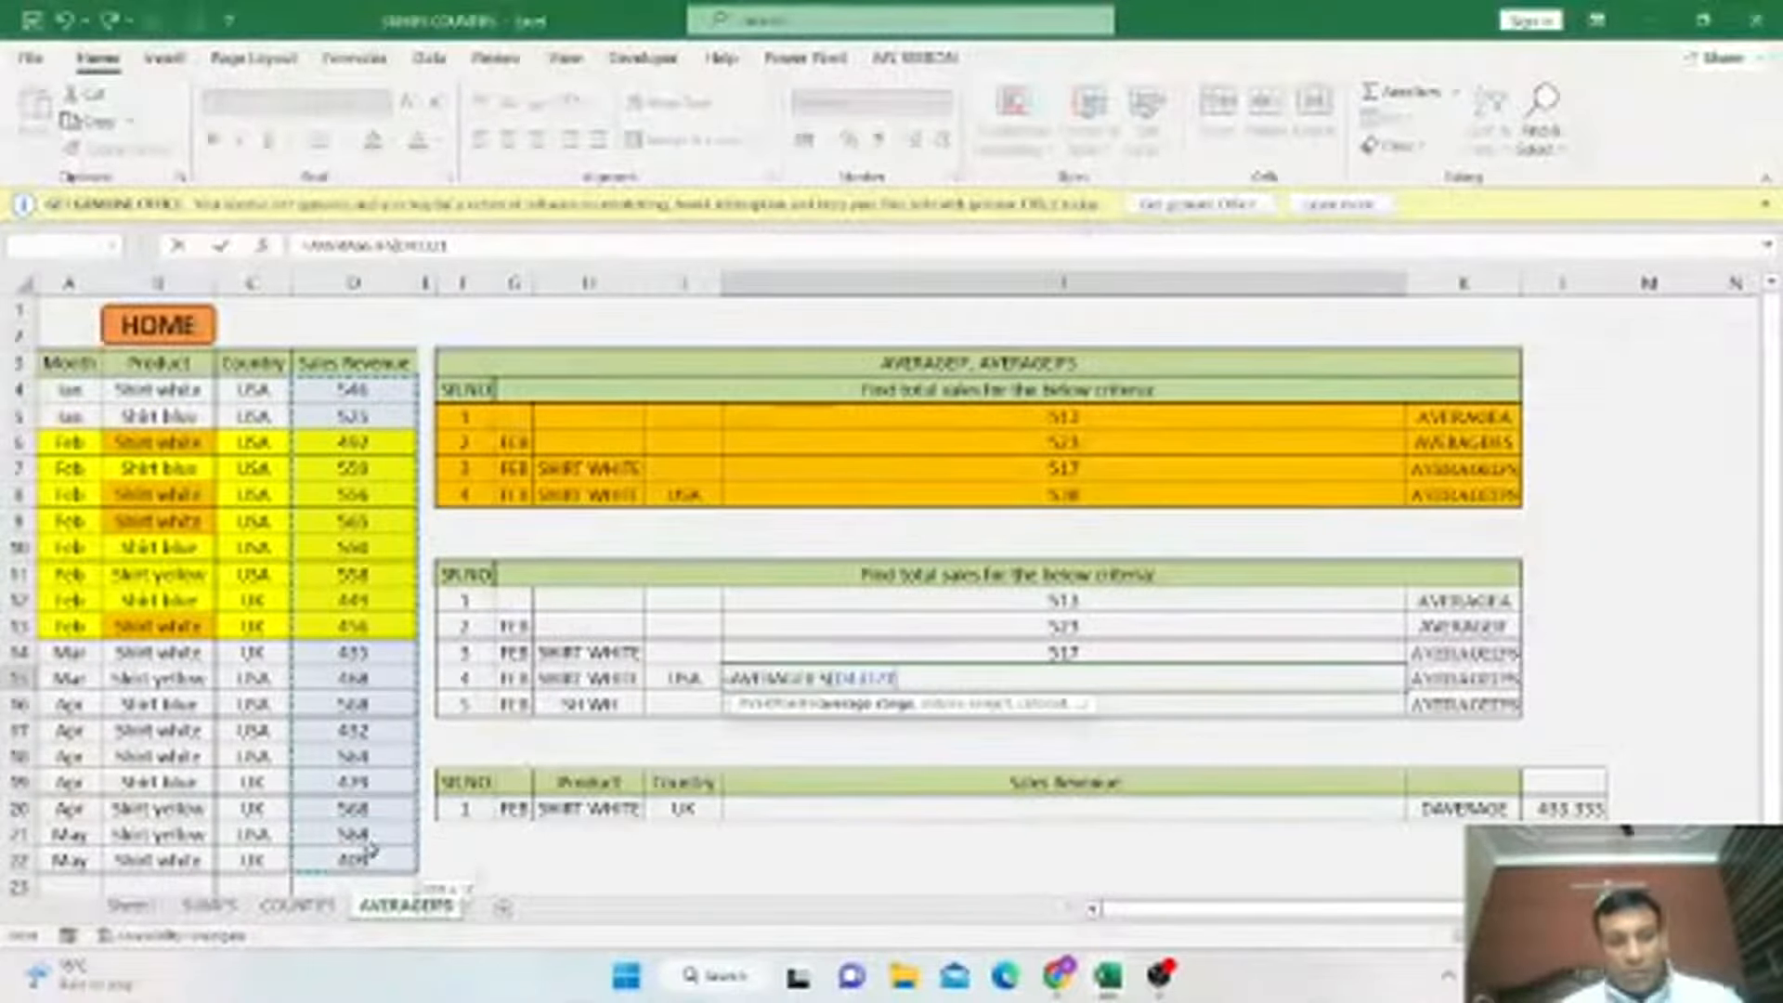
pyautogui.write(',')
pyautogui.click(70, 389)
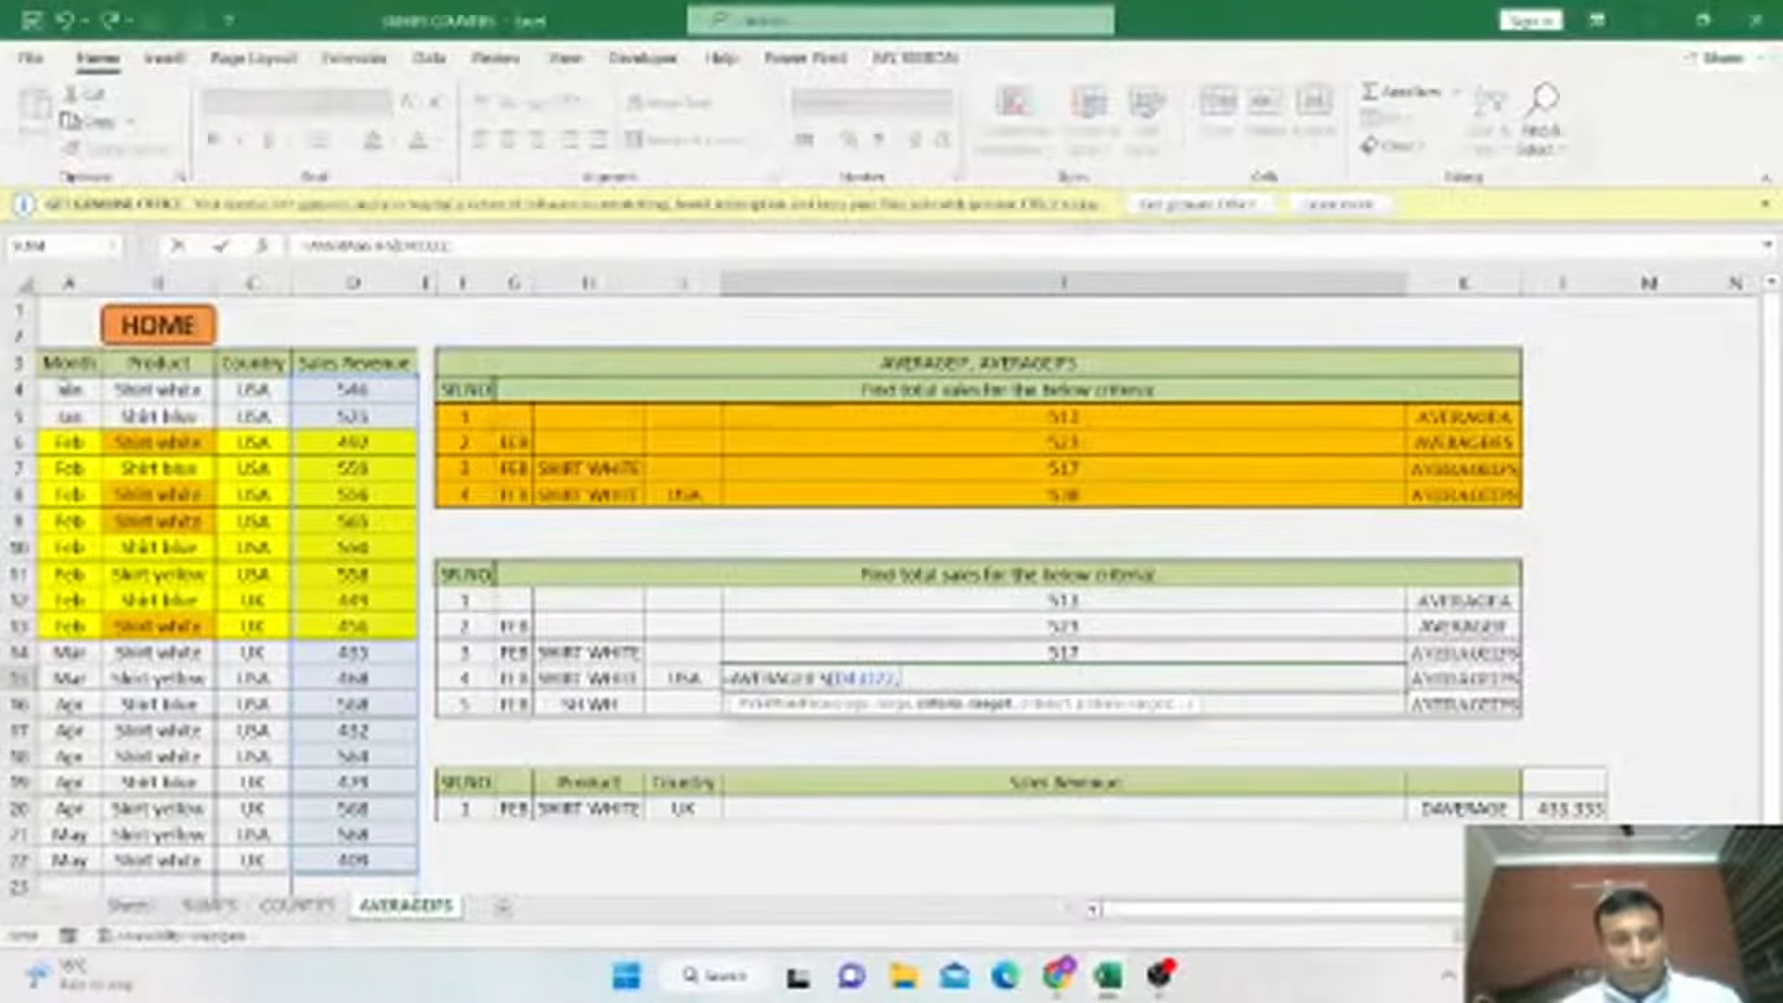
pyautogui.hotkey('ctrl', 'shift', 'Down')
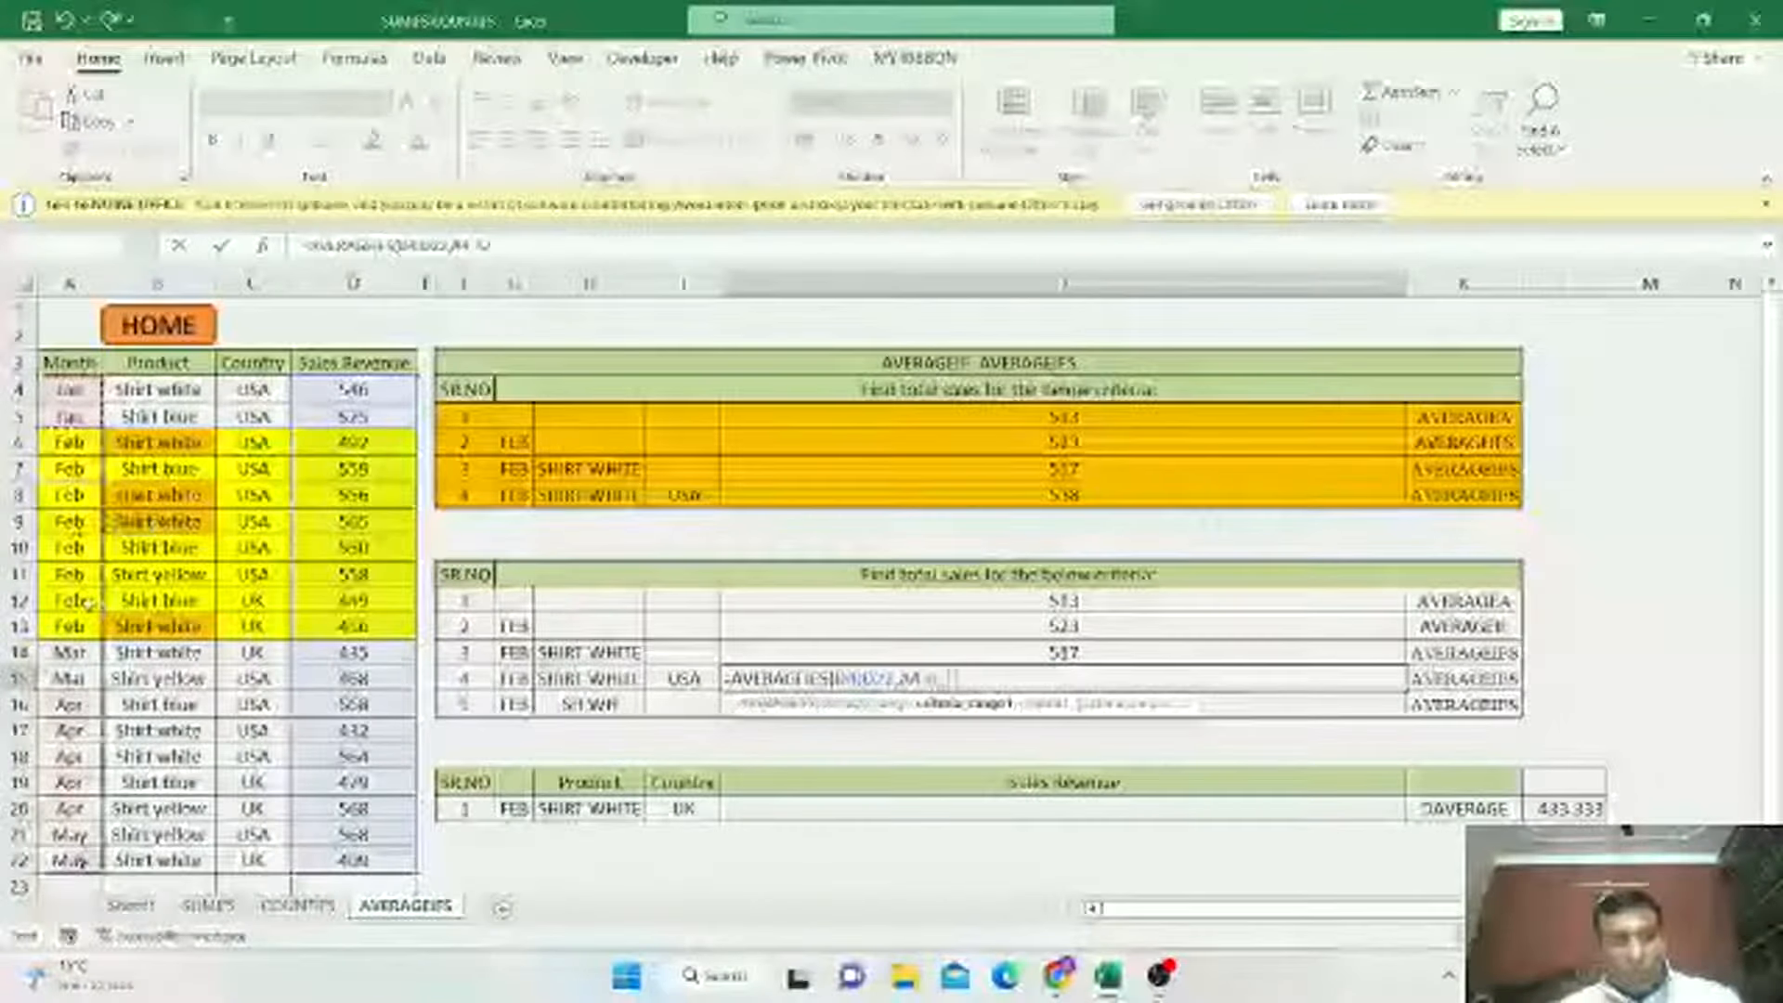
pyautogui.click(514, 678)
pyautogui.write(',')
pyautogui.click(164, 393)
pyautogui.hotkey('ctrl', 'shift', 'Down')
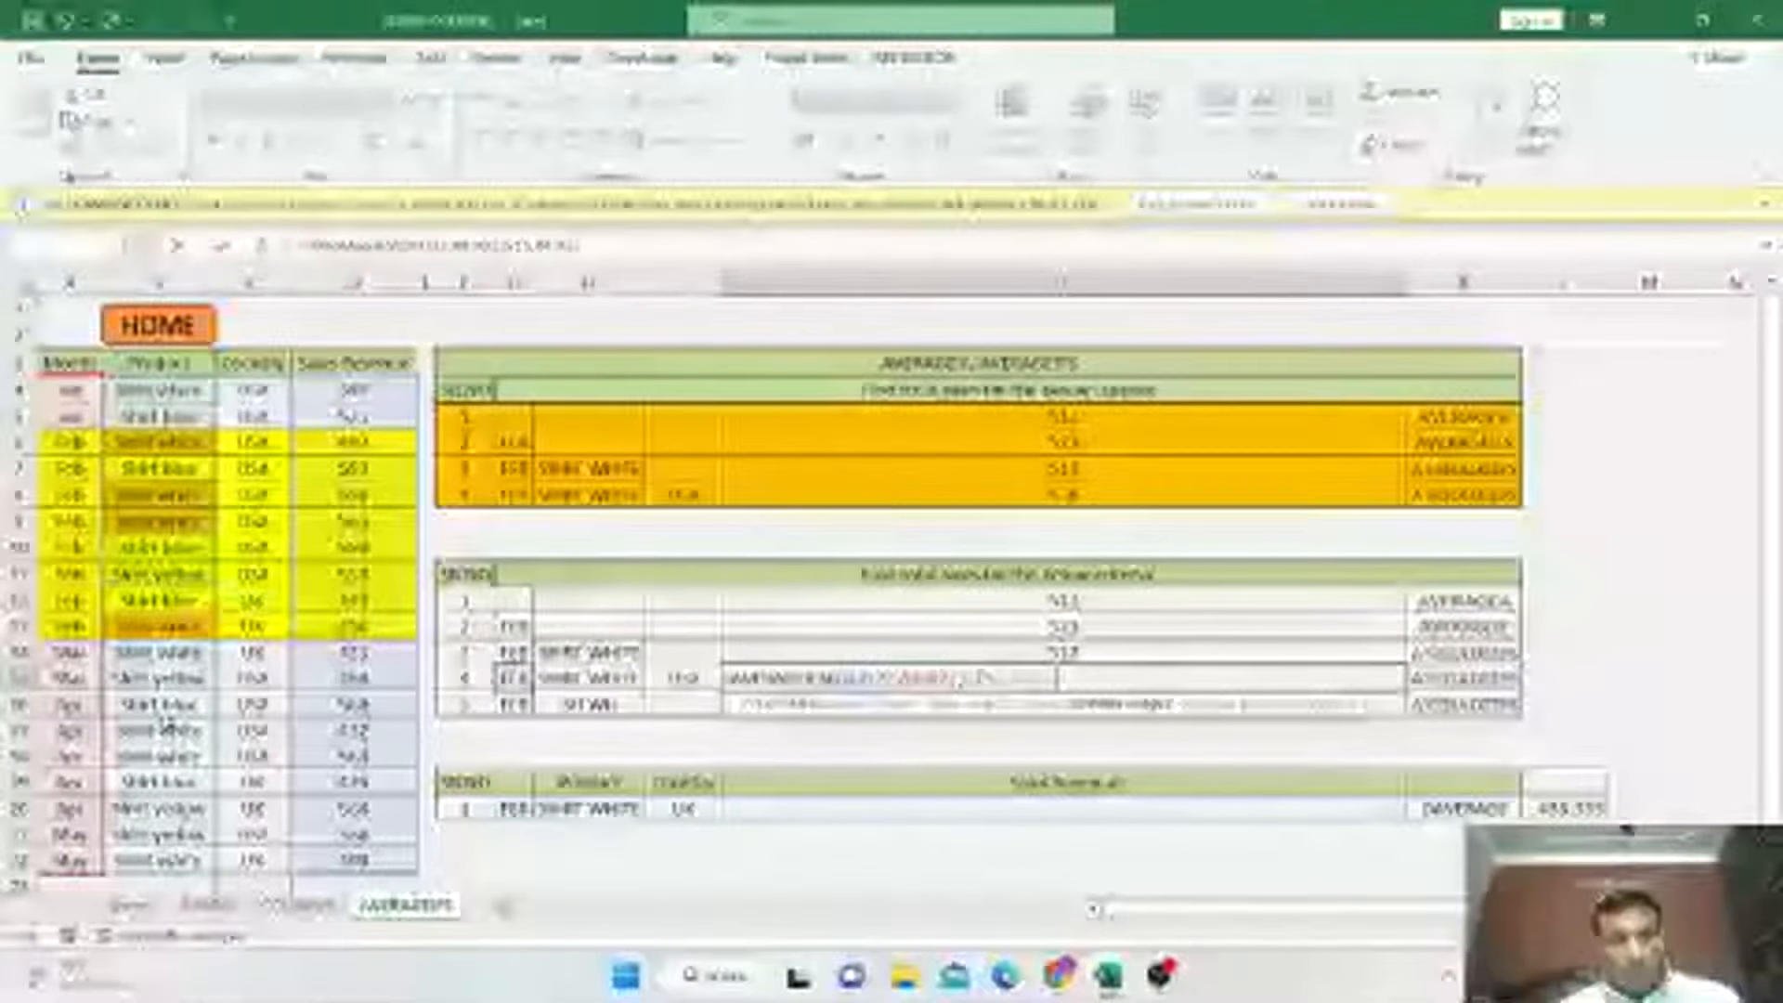
pyautogui.write(',')
pyautogui.click(589, 678)
pyautogui.write(',')
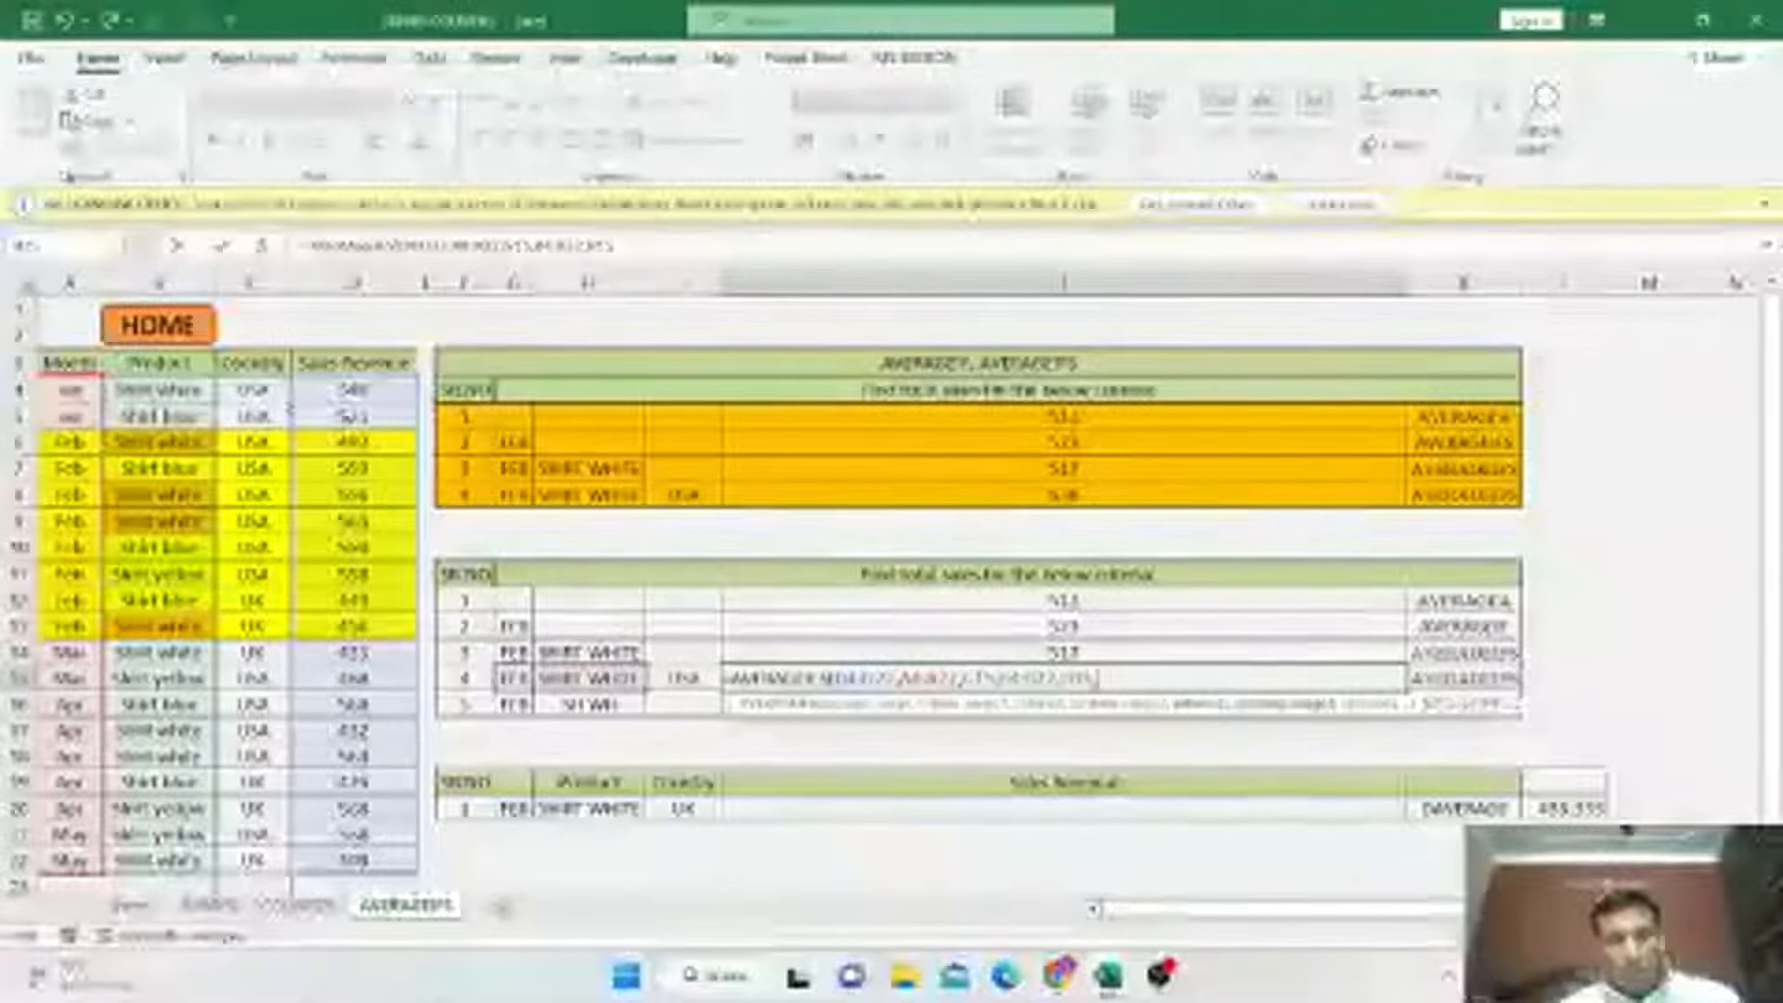
pyautogui.moveTo(261, 390); pyautogui.dragTo(280, 859)
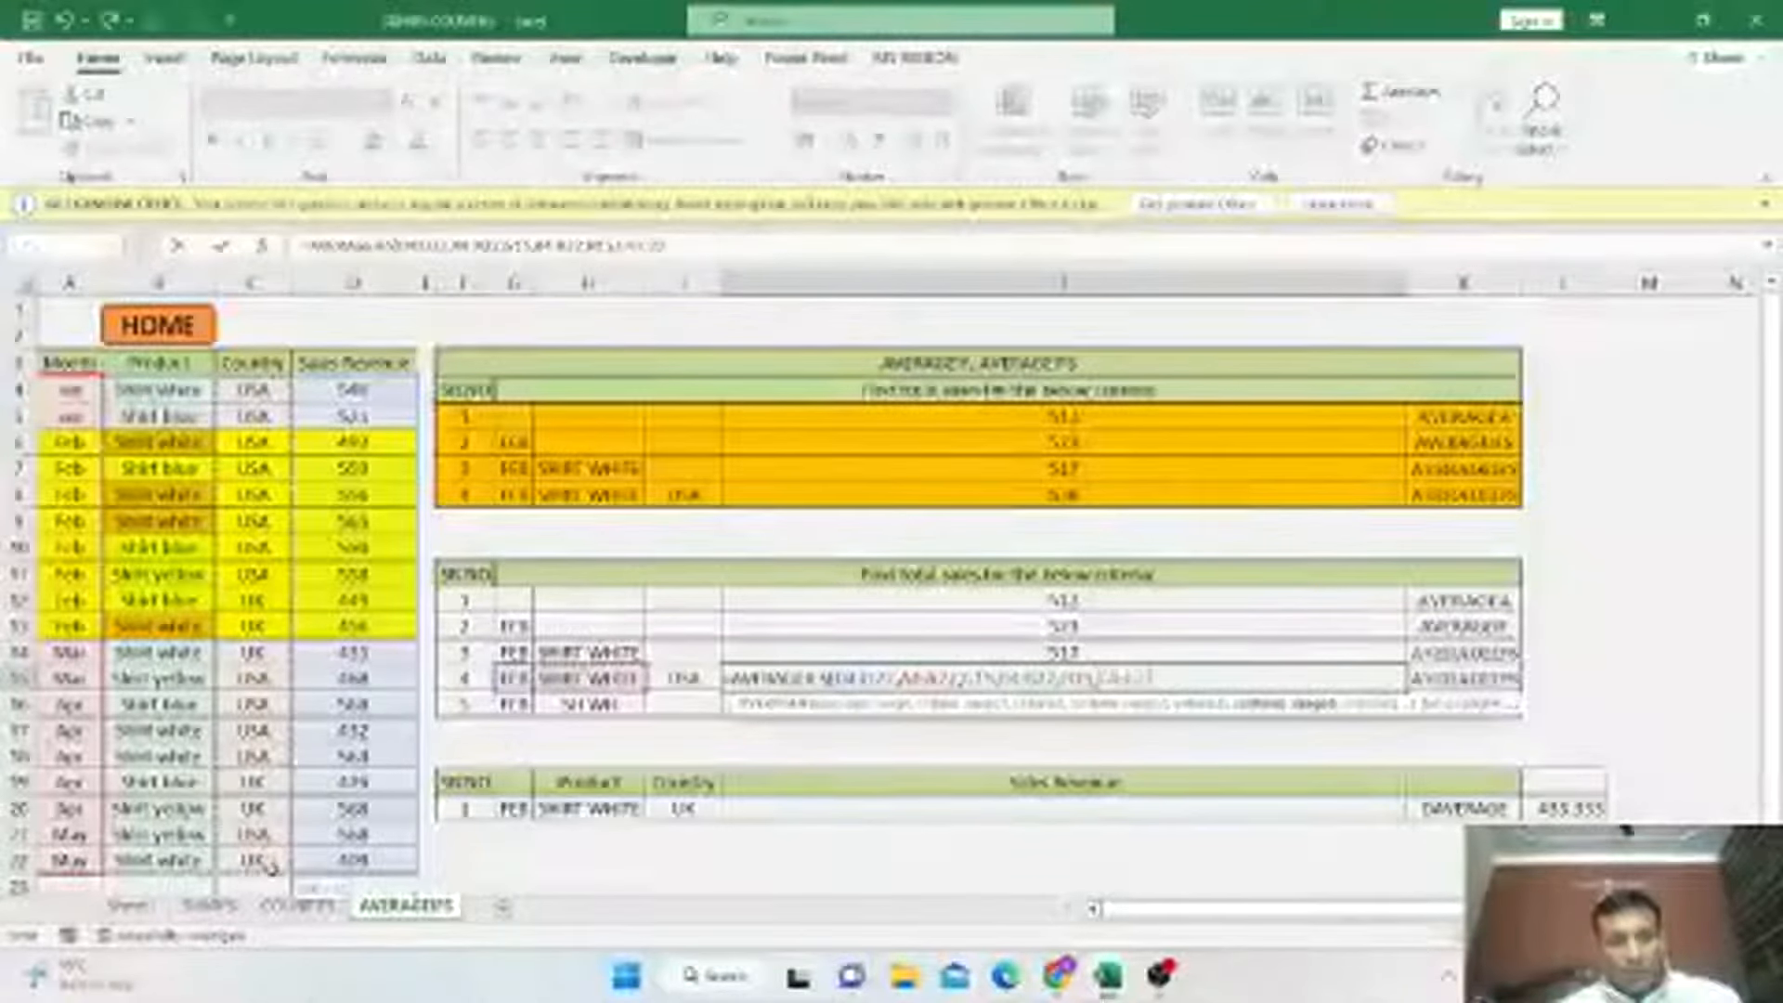
pyautogui.write(',')
pyautogui.click(674, 679)
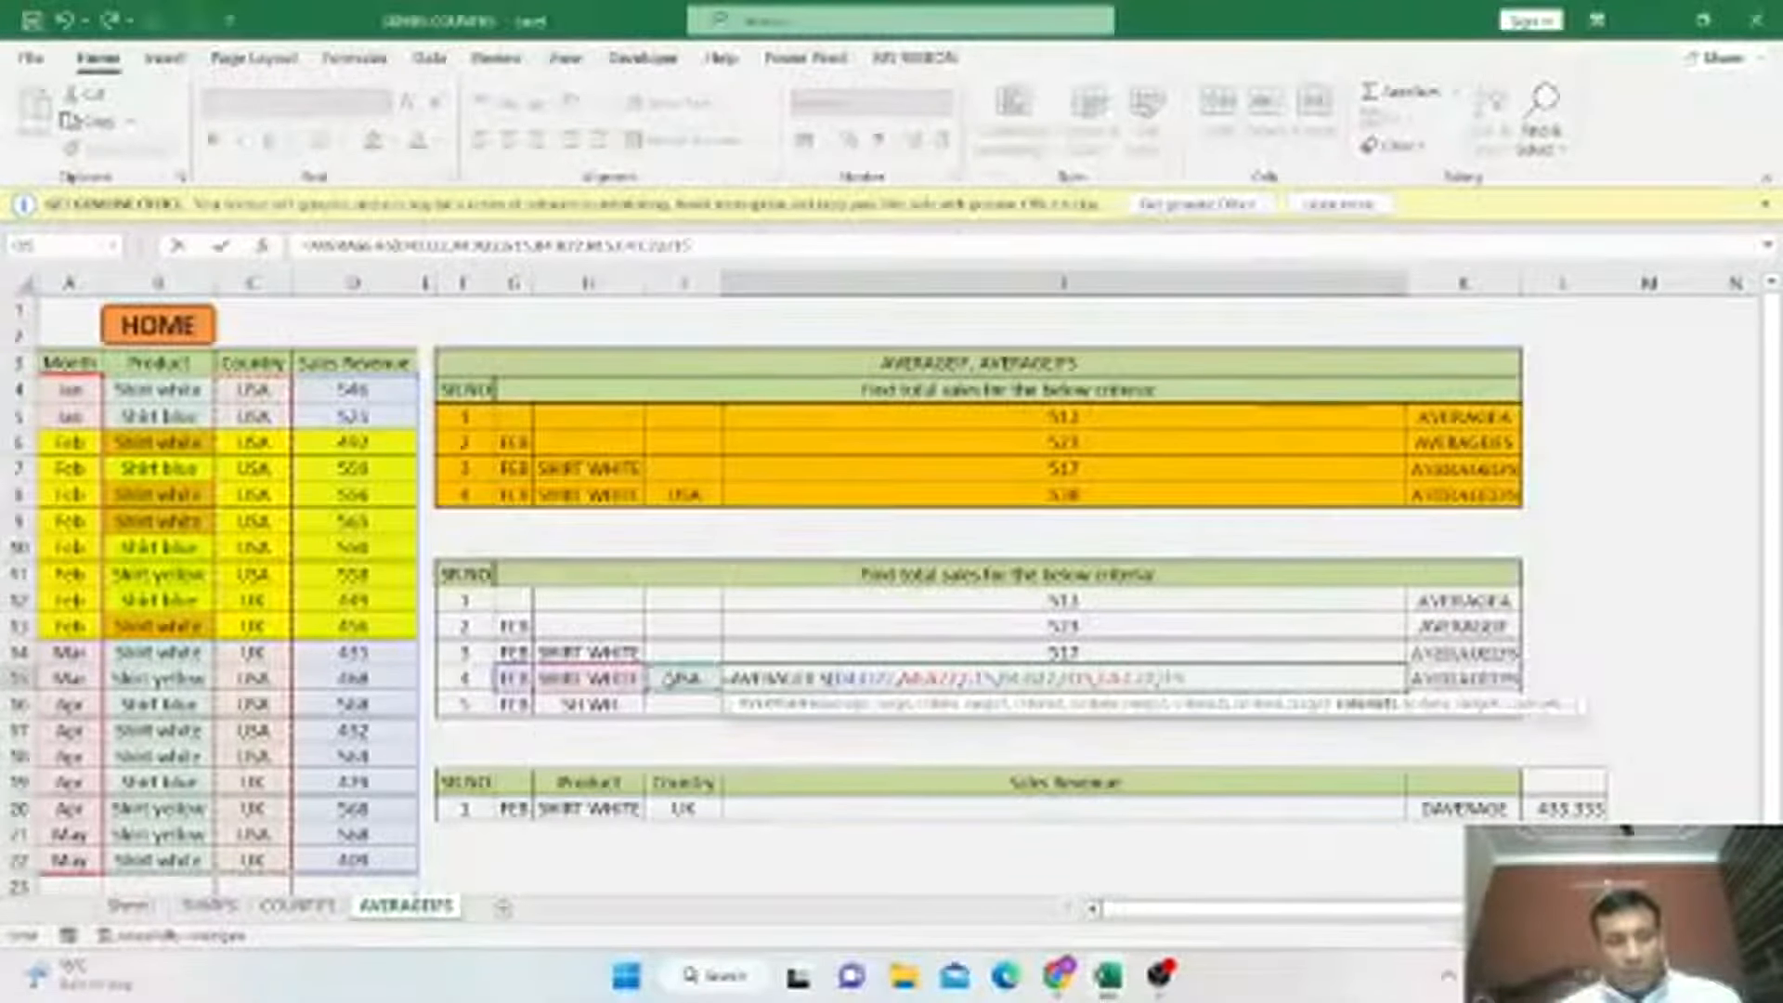
pyautogui.write(')')
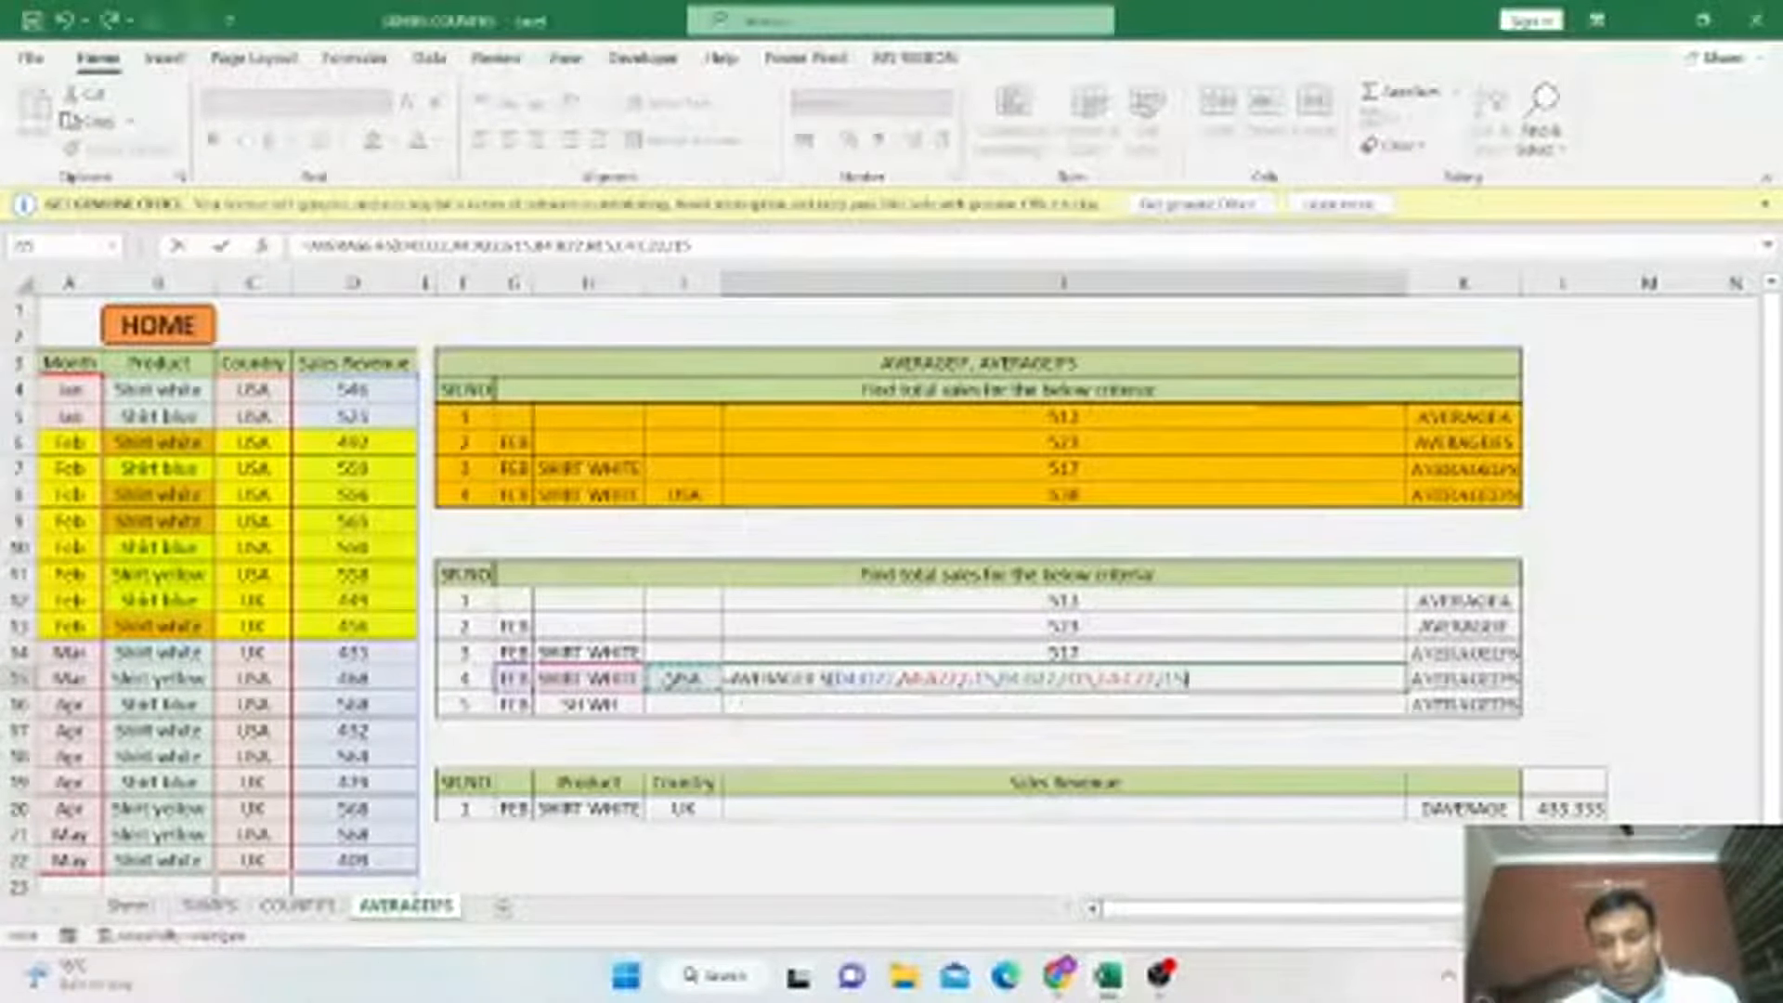
pyautogui.press('Return')
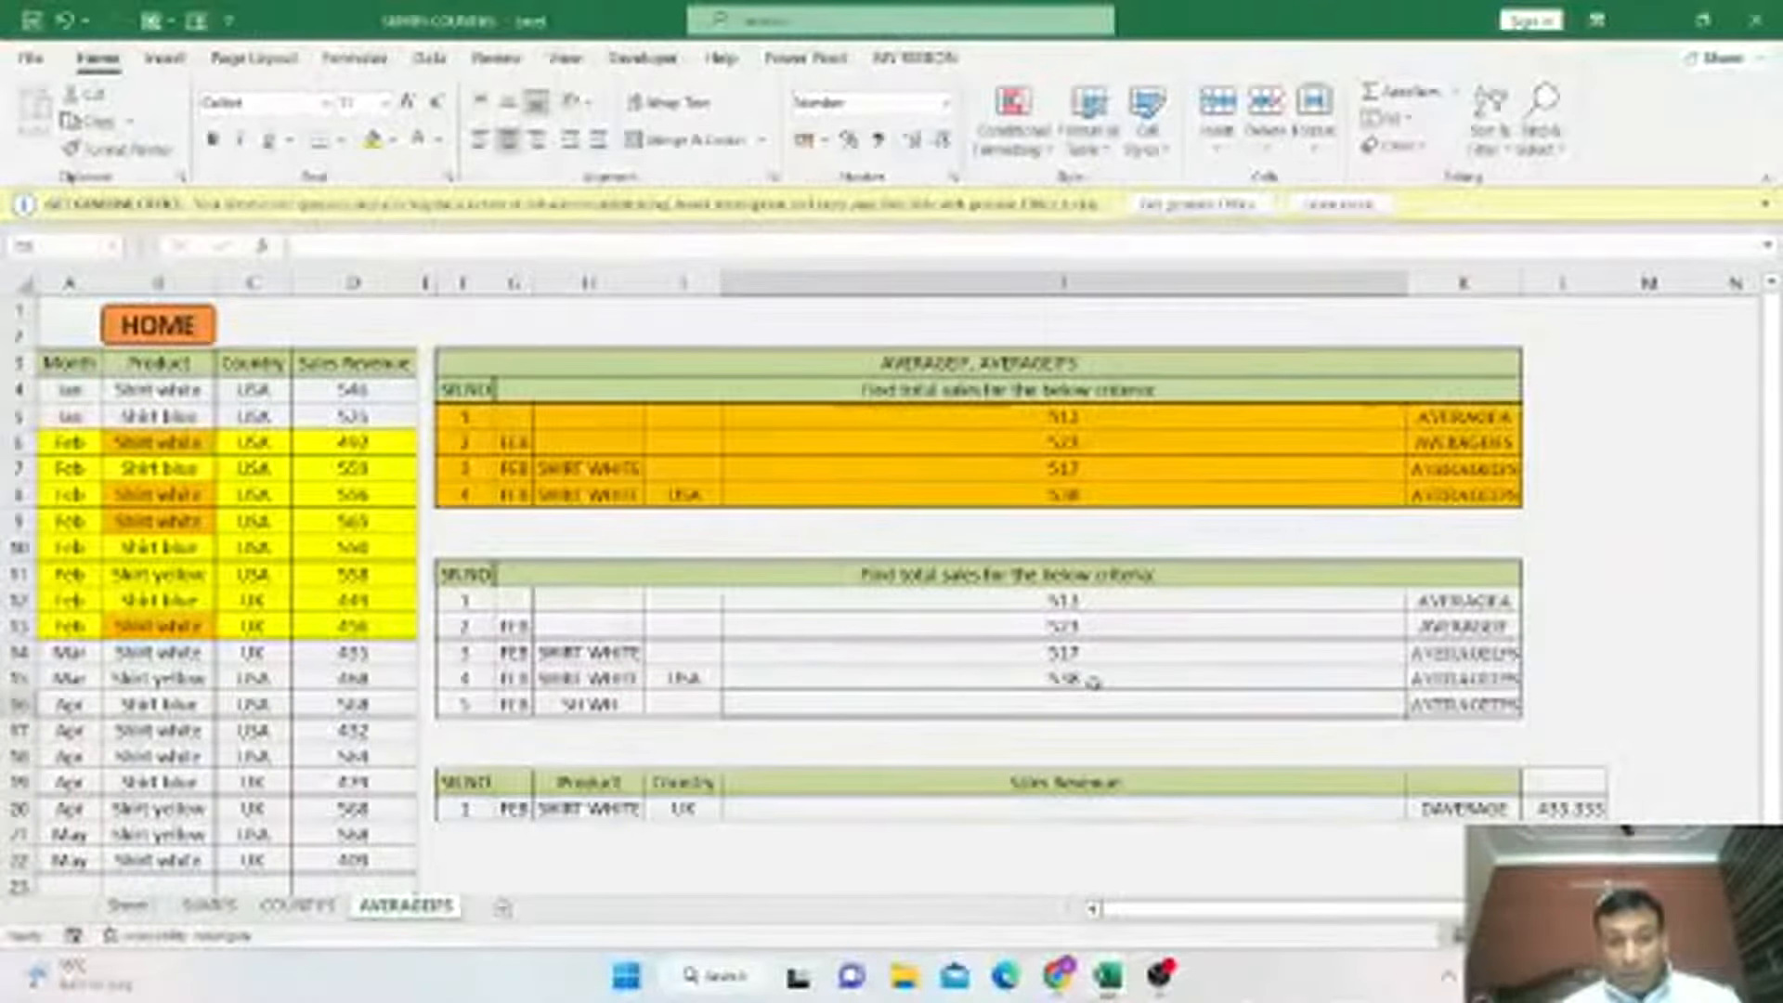
pyautogui.click(1078, 495)
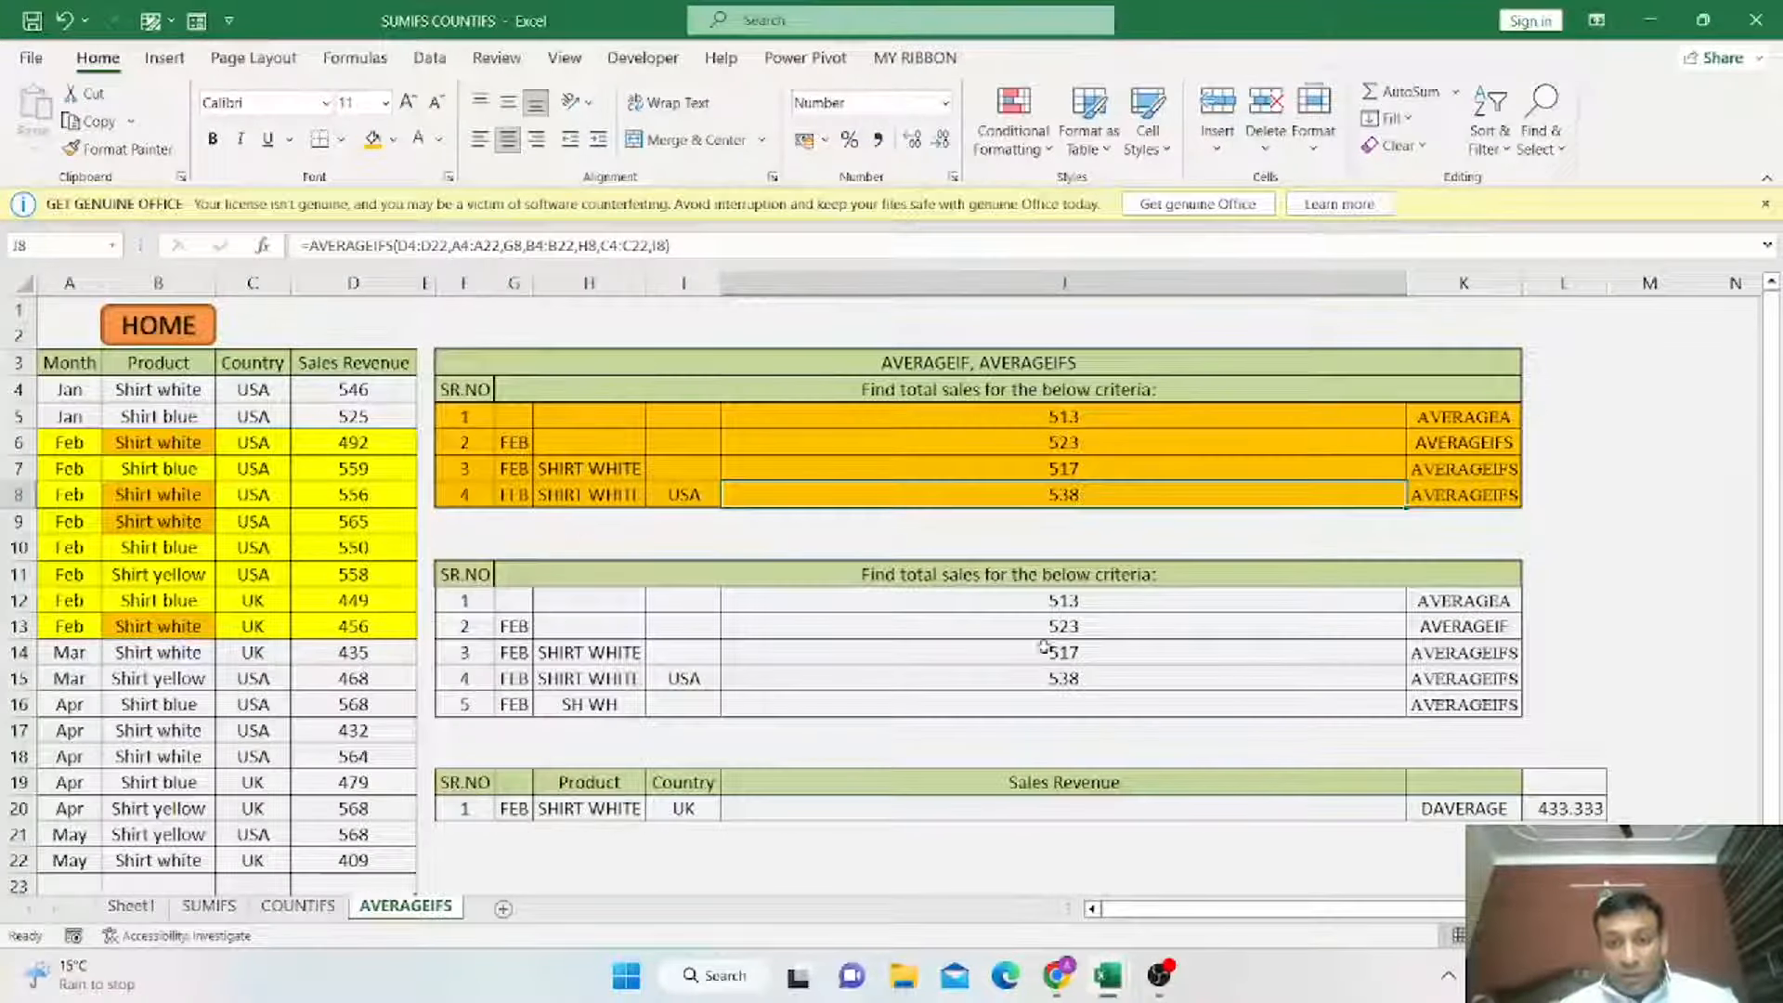
pyautogui.click(1080, 680)
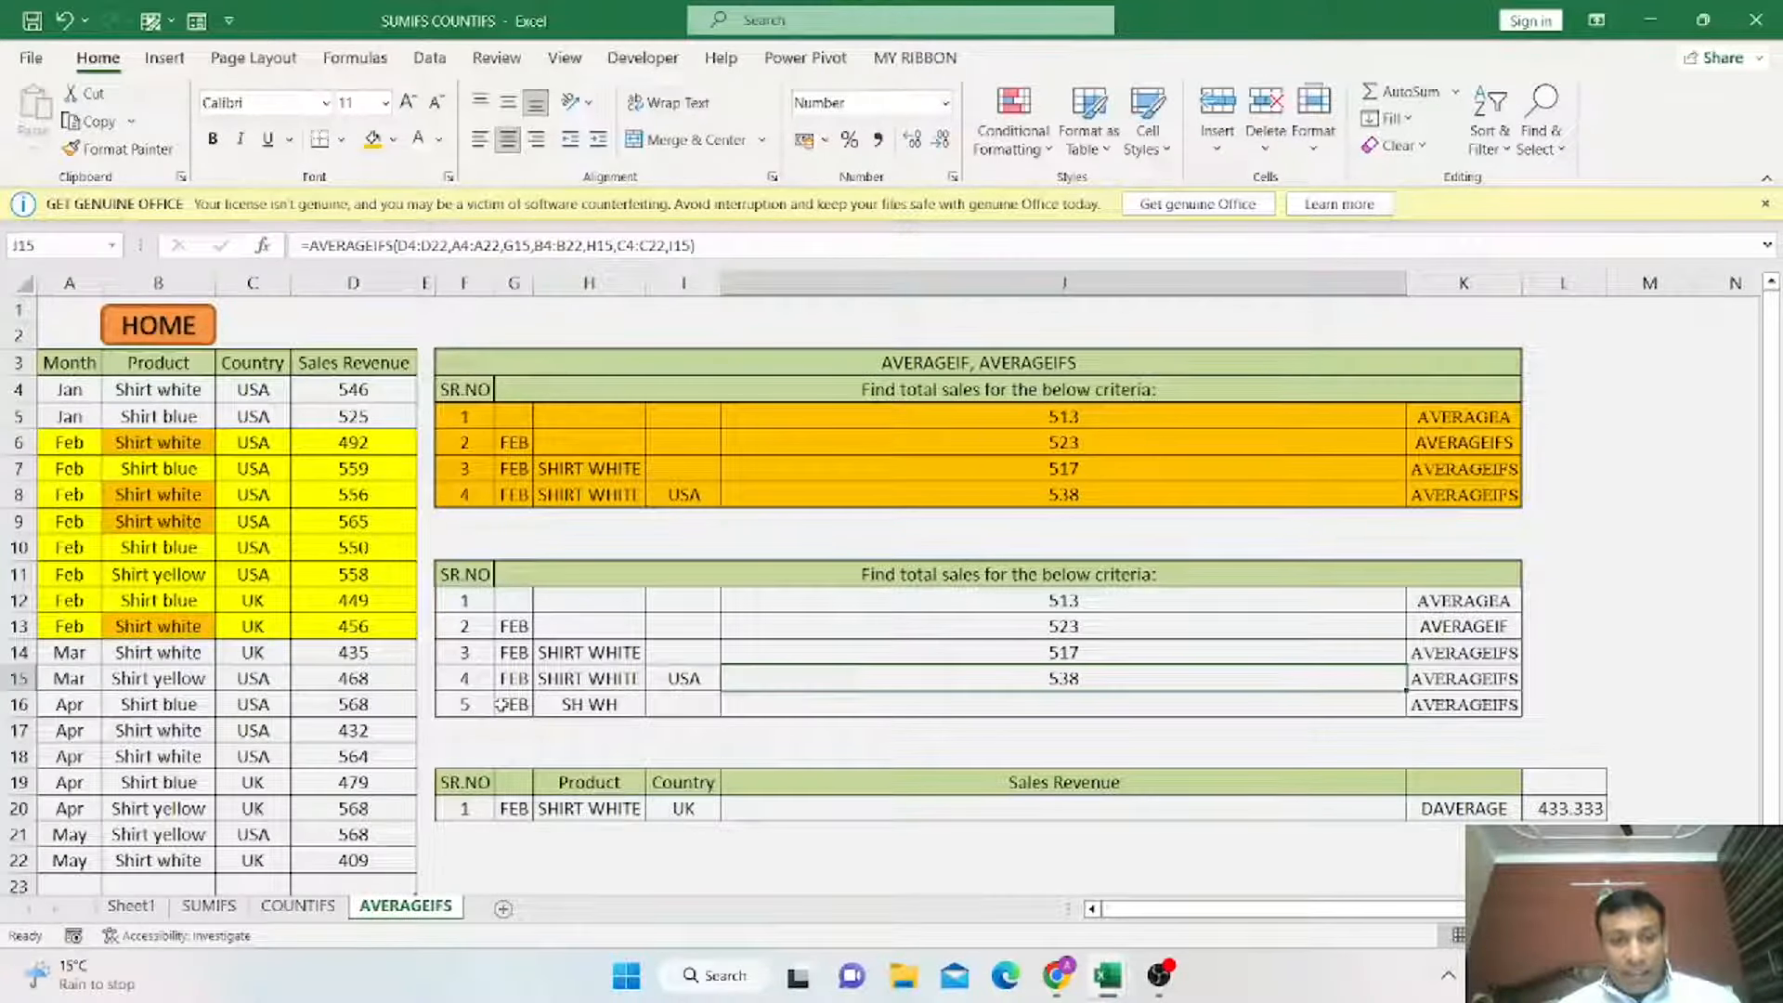
# Enter an AVERAGEIFS formula in J16 averaging D4:D22 by month criterion G16 and the product range B4:B22.
pyautogui.moveTo(469, 705); pyautogui.dragTo(594, 705)
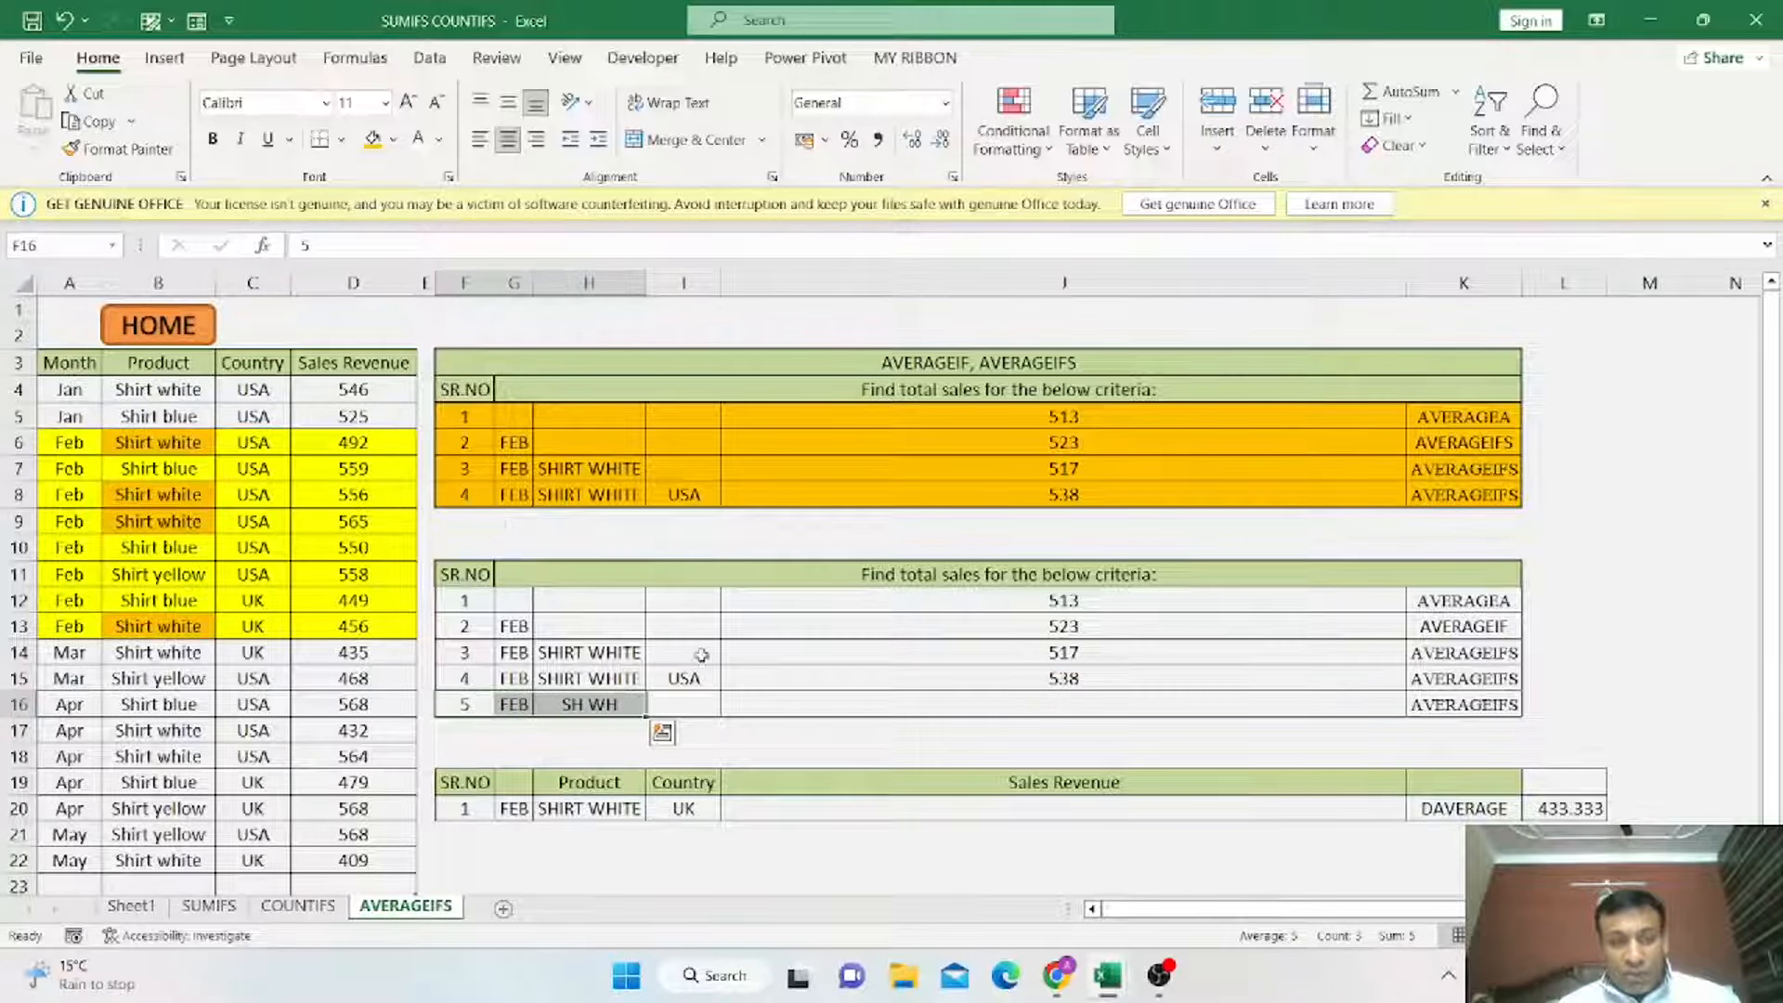
pyautogui.click(974, 704)
pyautogui.write('=')
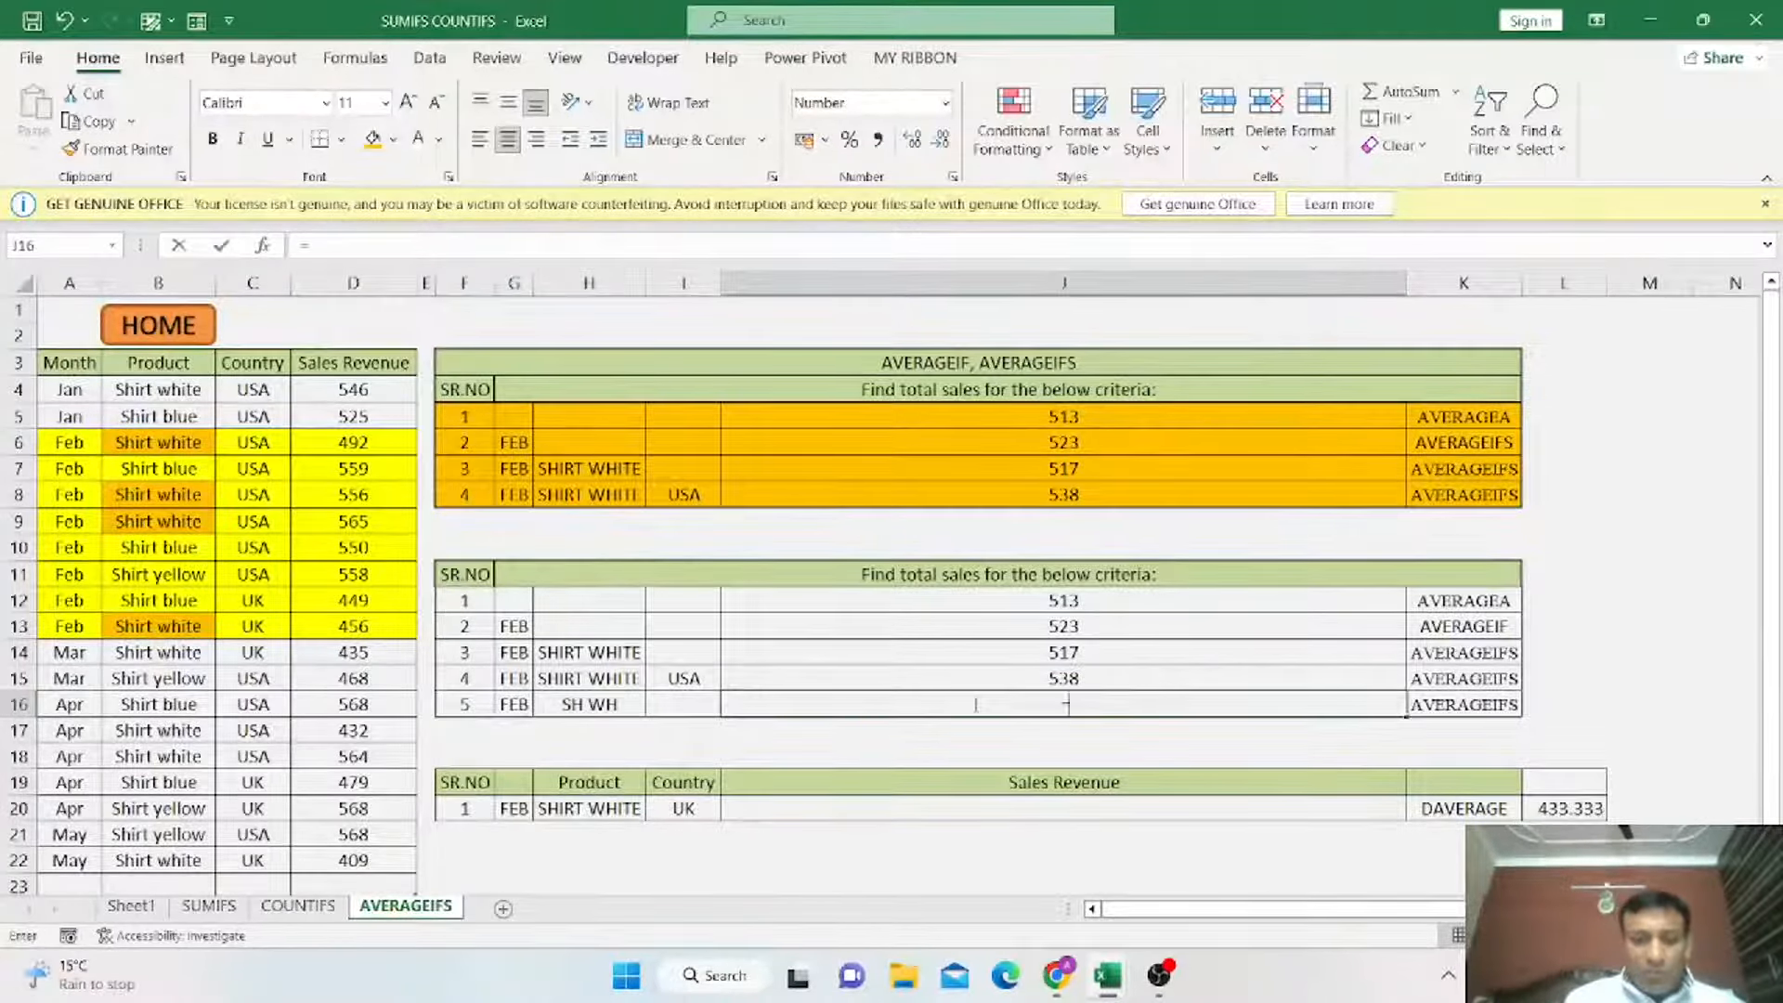
pyautogui.write('AVER')
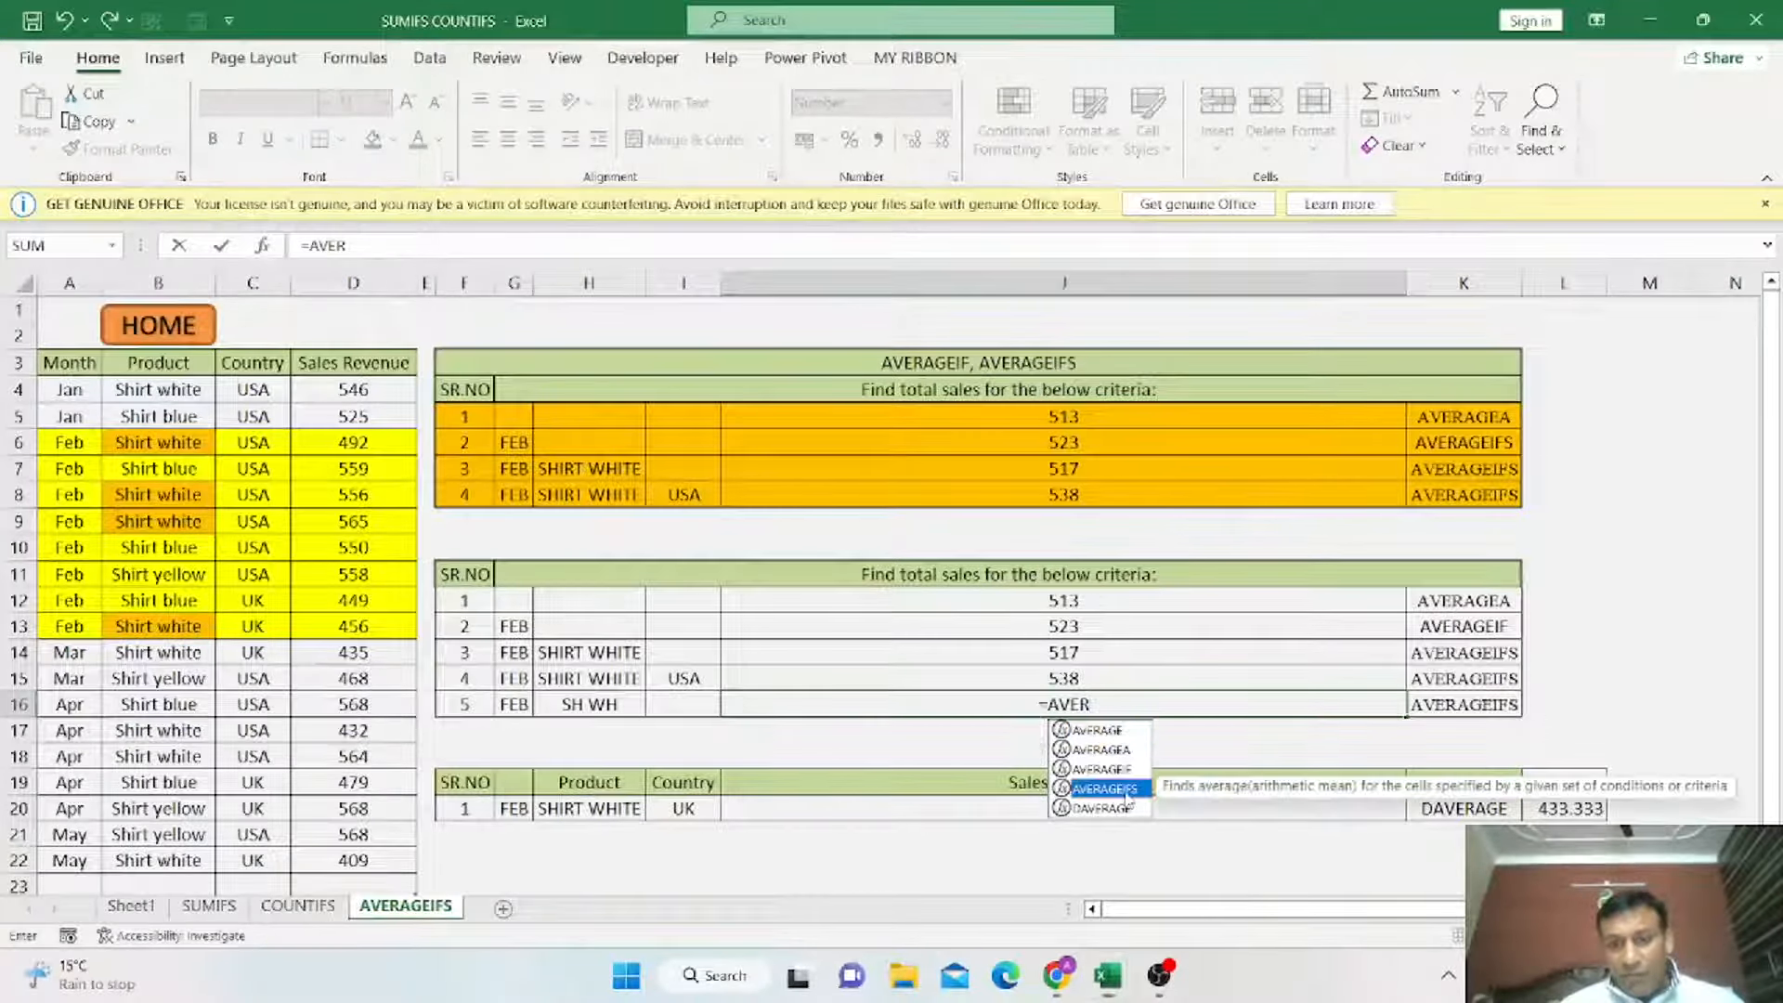
pyautogui.doubleClick(1129, 789)
pyautogui.moveTo(385, 390); pyautogui.dragTo(379, 848)
pyautogui.write(',')
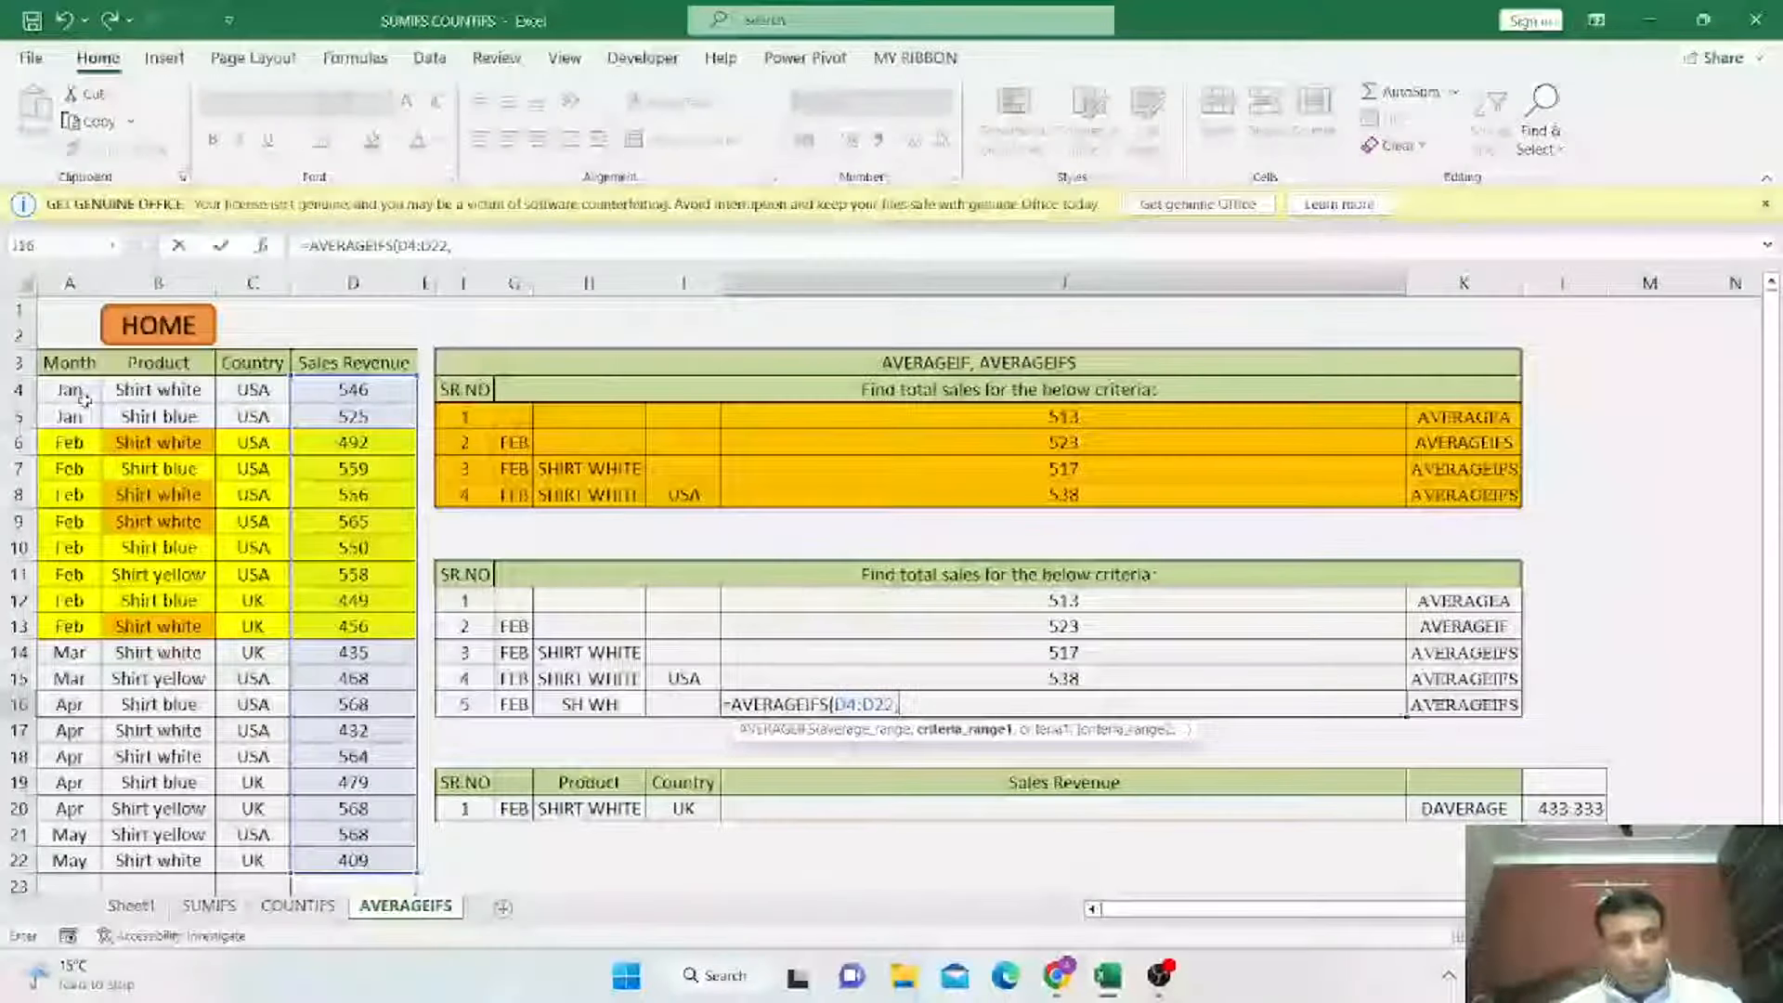
pyautogui.moveTo(85, 397); pyautogui.dragTo(87, 856)
pyautogui.write(',')
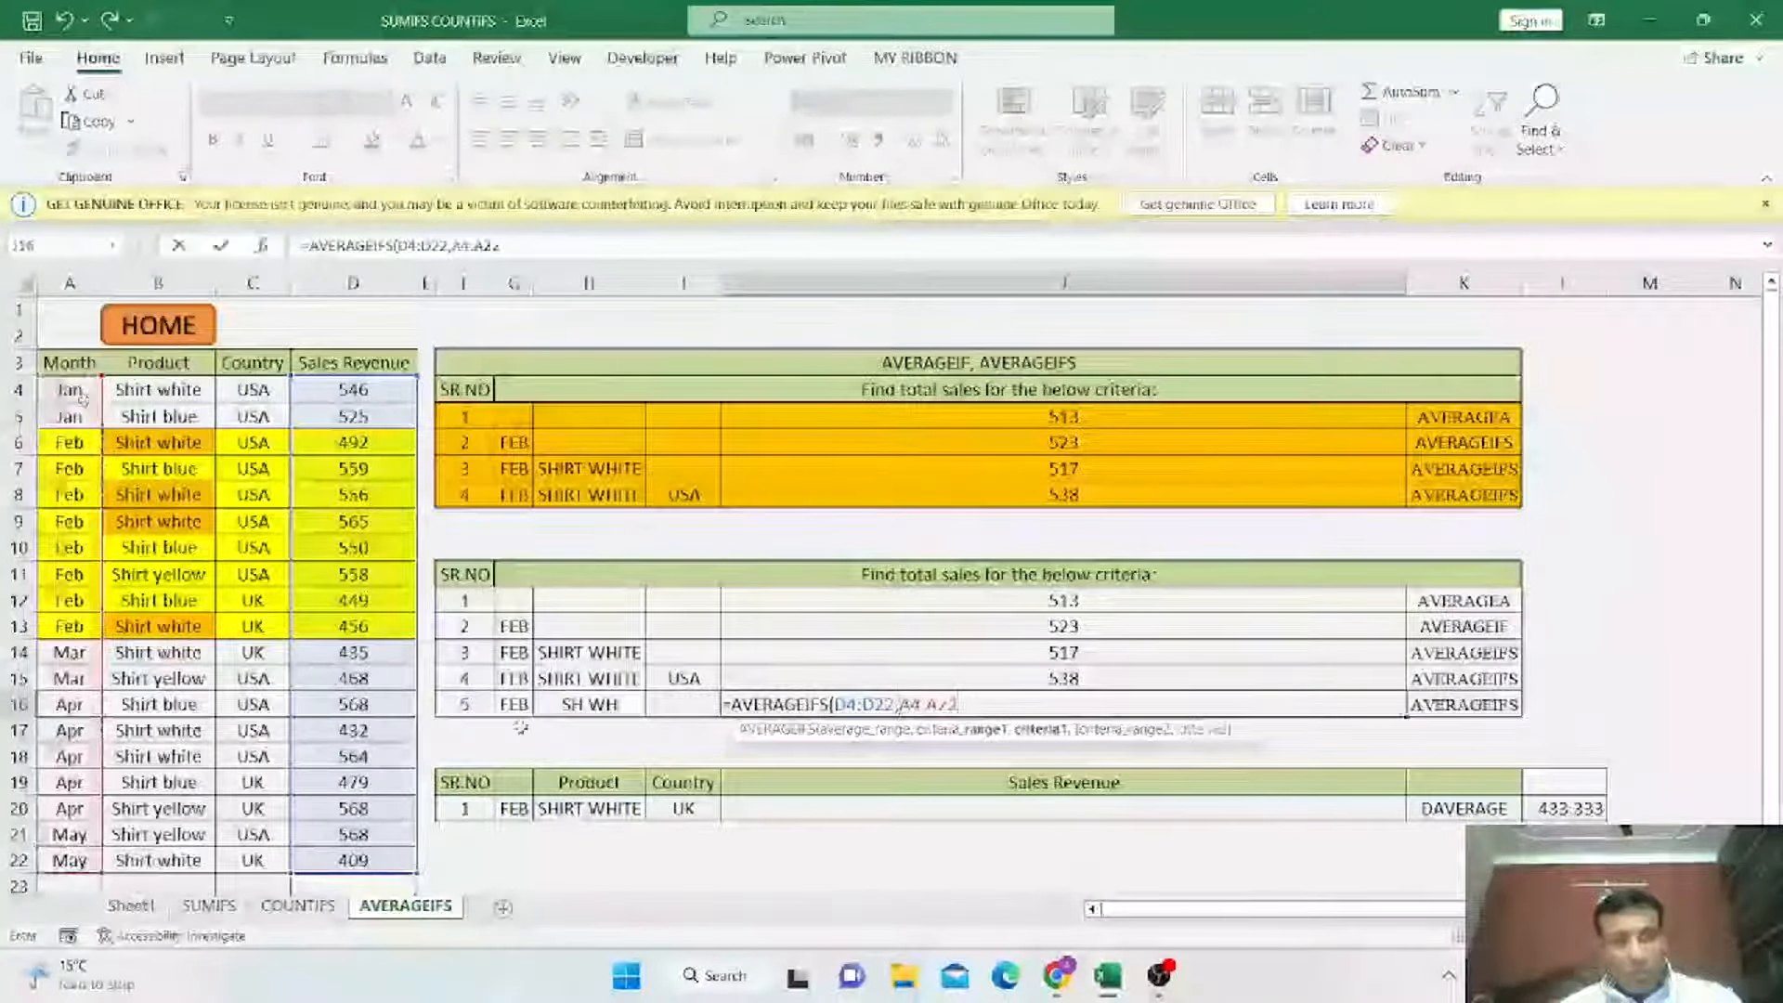
pyautogui.click(515, 707)
pyautogui.write(',')
pyautogui.moveTo(186, 392); pyautogui.dragTo(185, 852)
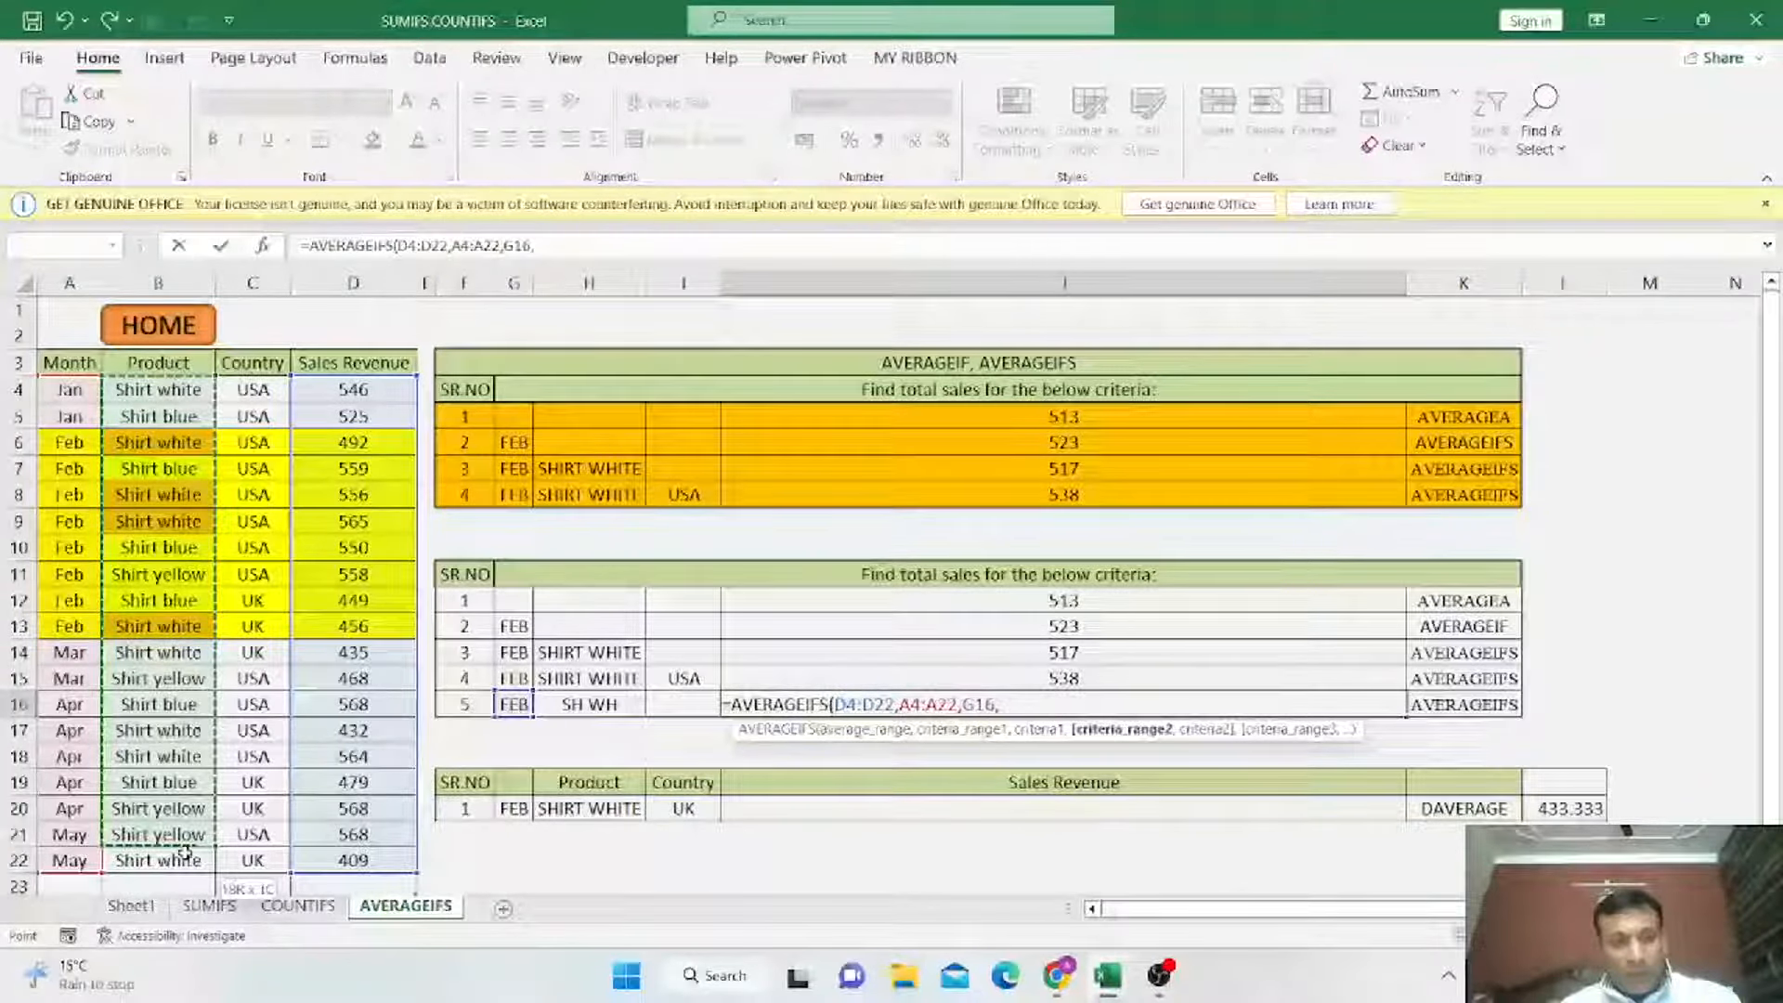
pyautogui.press('Return')
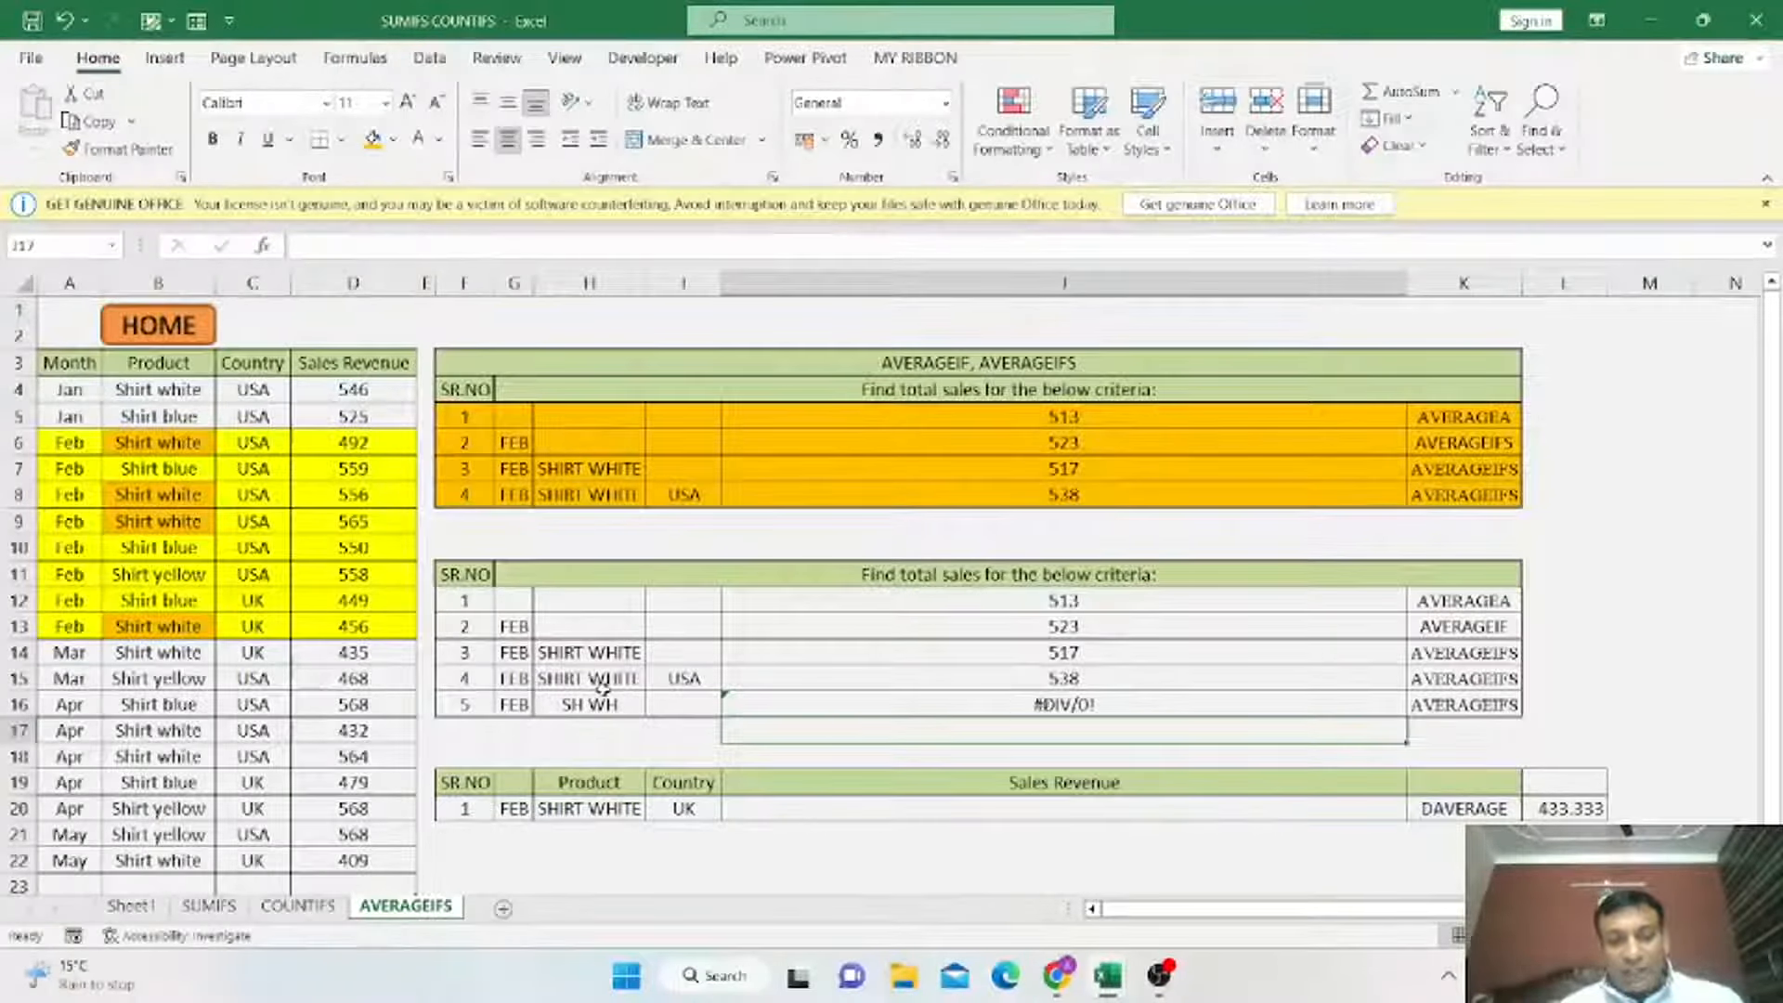
# Edit J16's product criterion to the wildcard "SH* WH*" so it matches SH WH products.
pyautogui.doubleClick(992, 734)
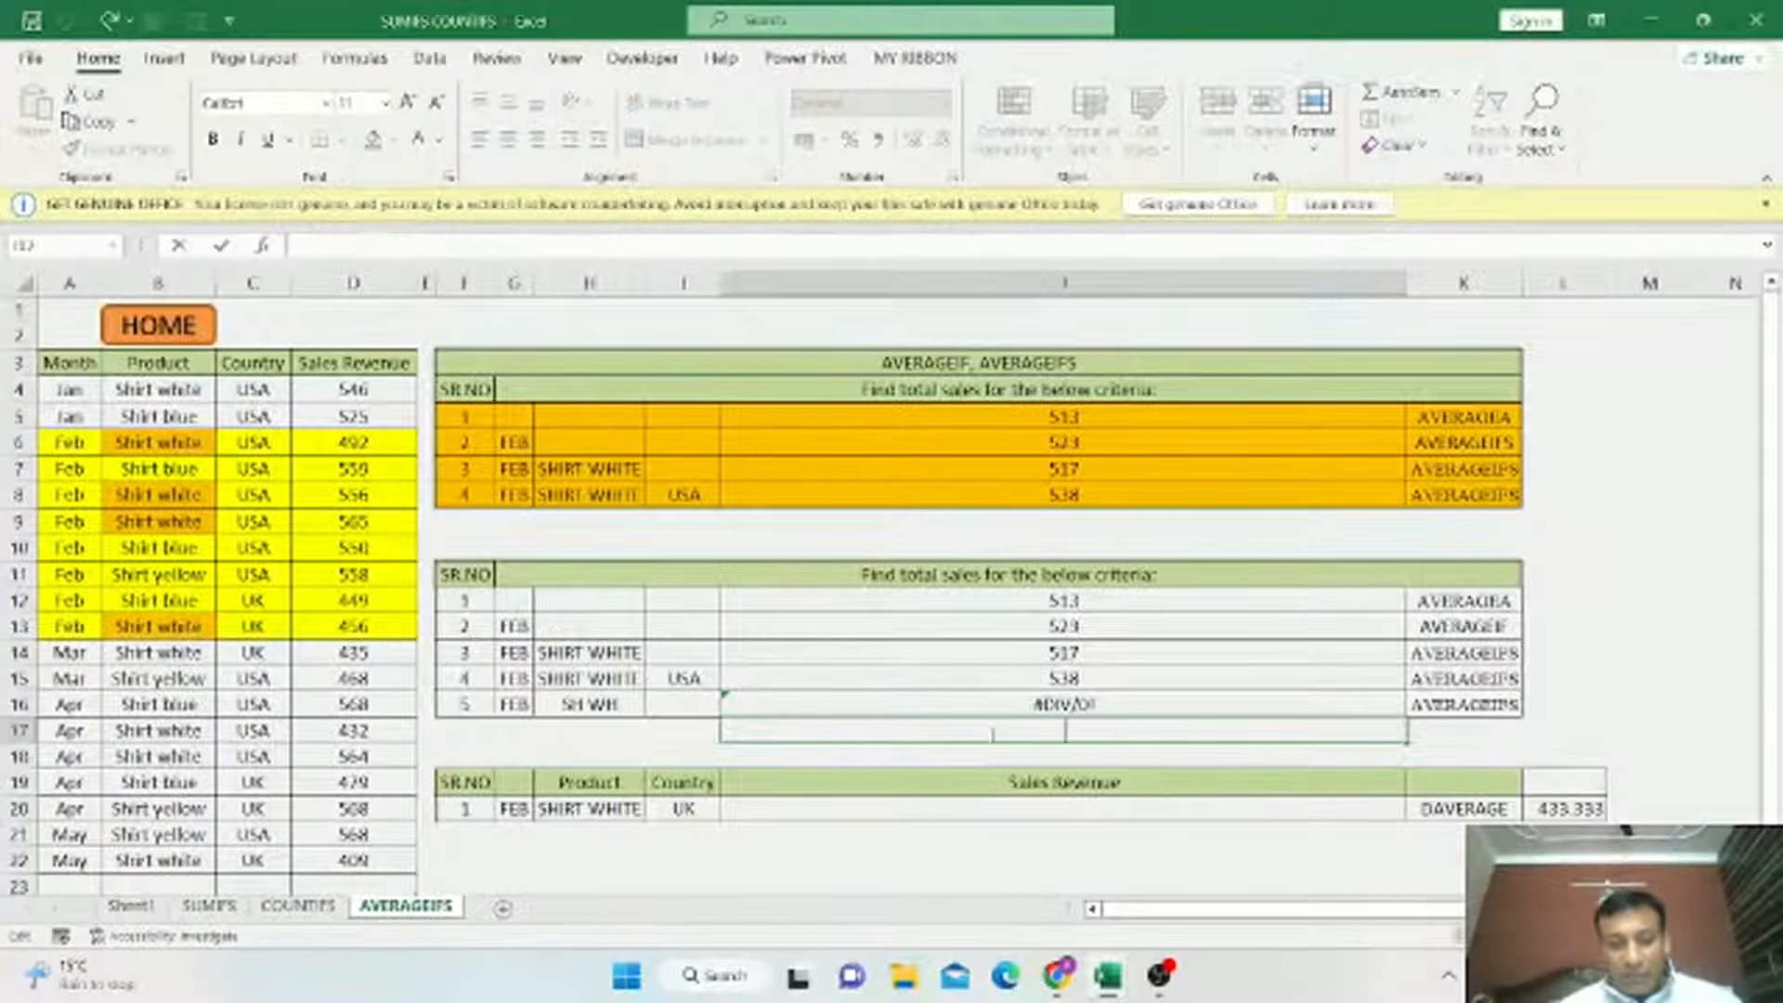
pyautogui.press('Escape')
pyautogui.click(1089, 703)
pyautogui.doubleClick(1111, 704)
pyautogui.press('BackSpace')
pyautogui.press('BackSpace')
pyautogui.press('BackSpace')
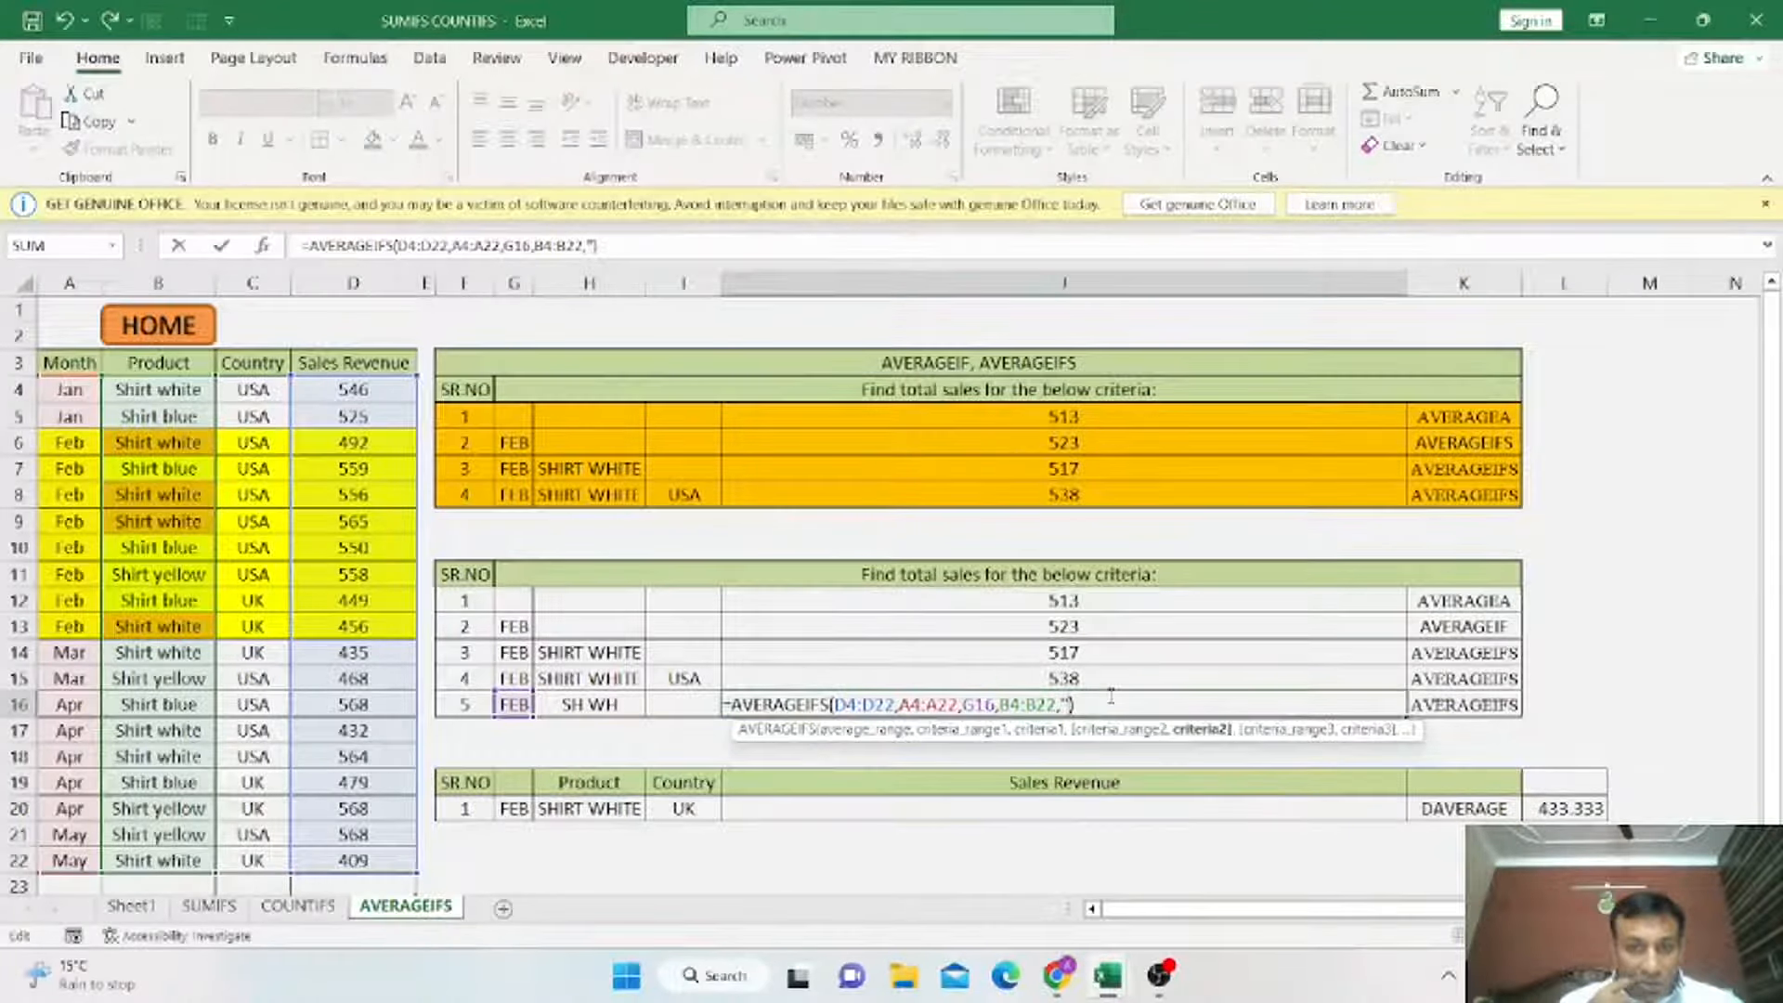
pyautogui.write('"')
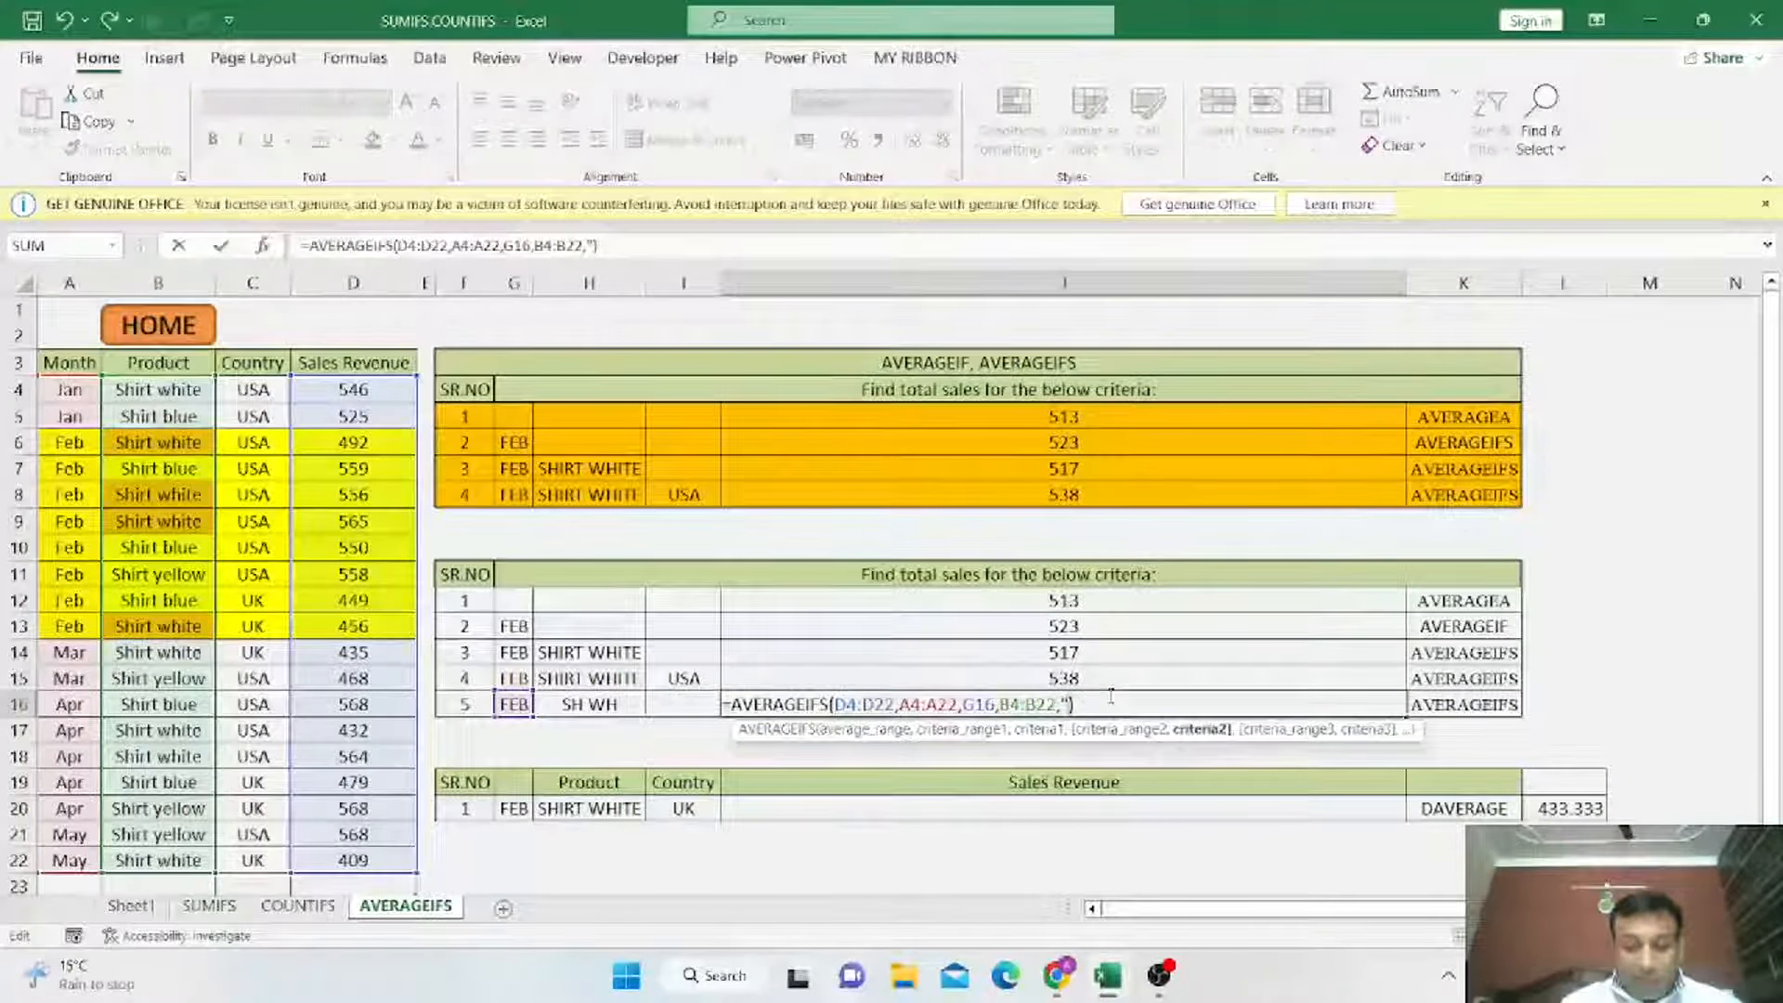
pyautogui.write('SH*')
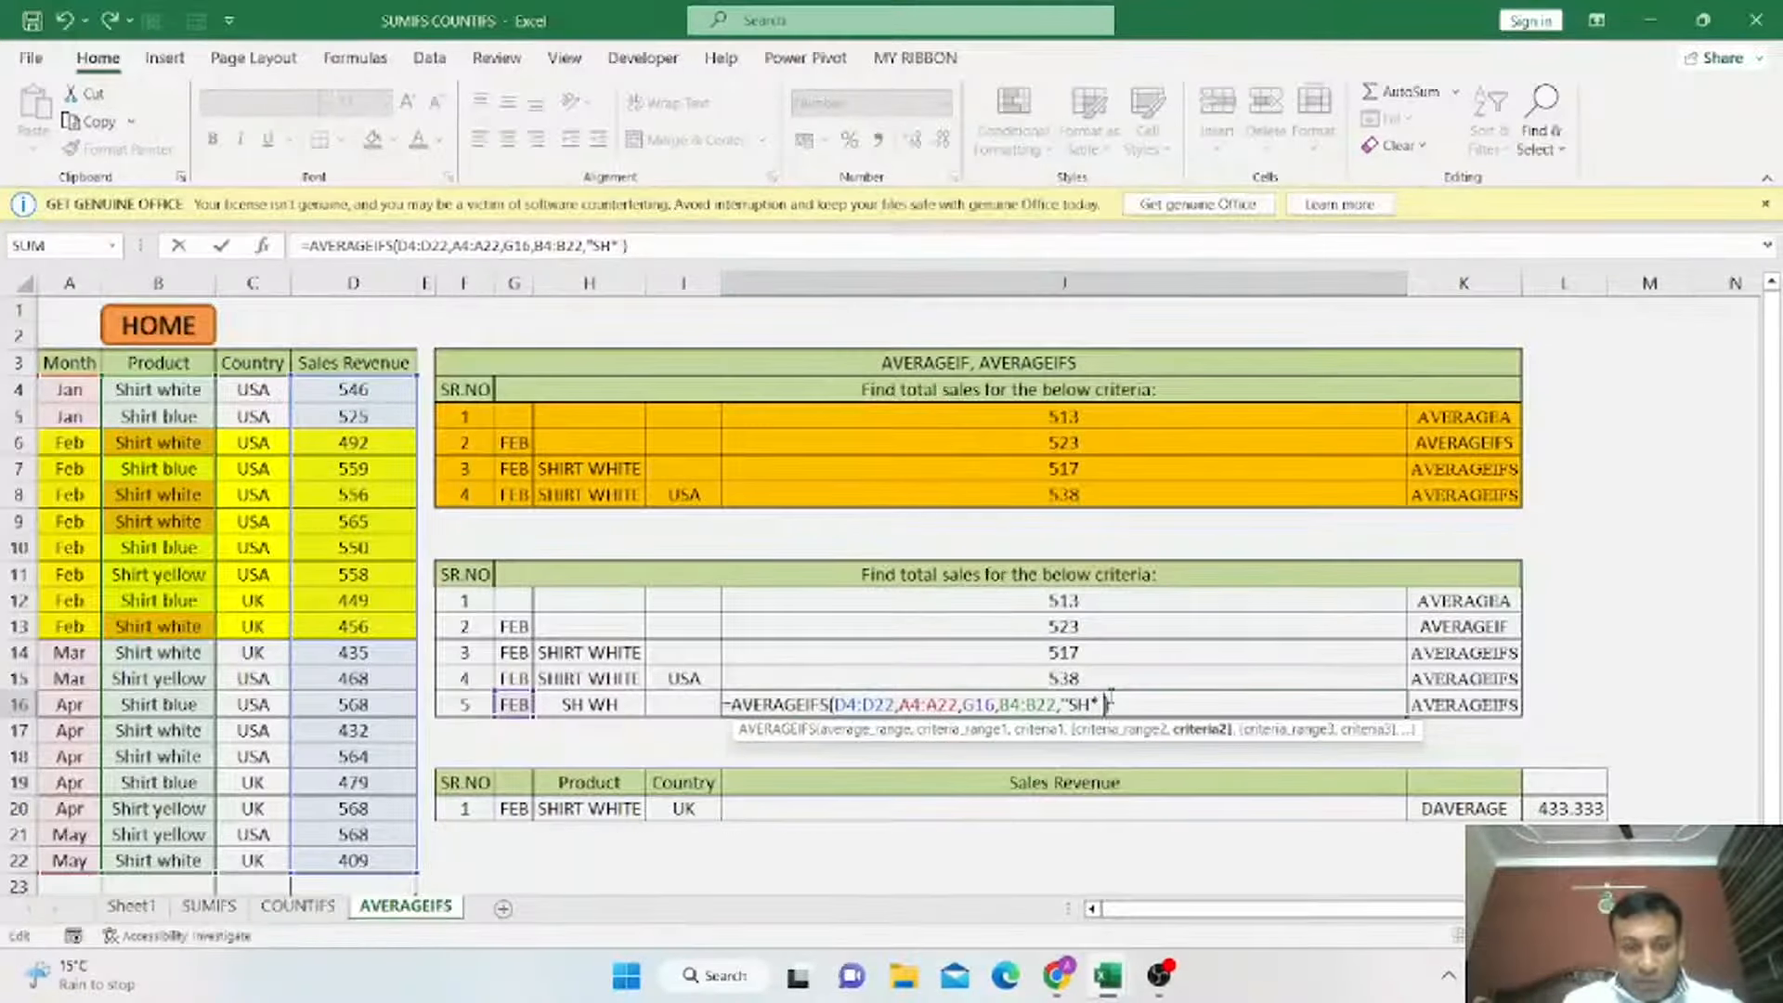
pyautogui.write(' WH')
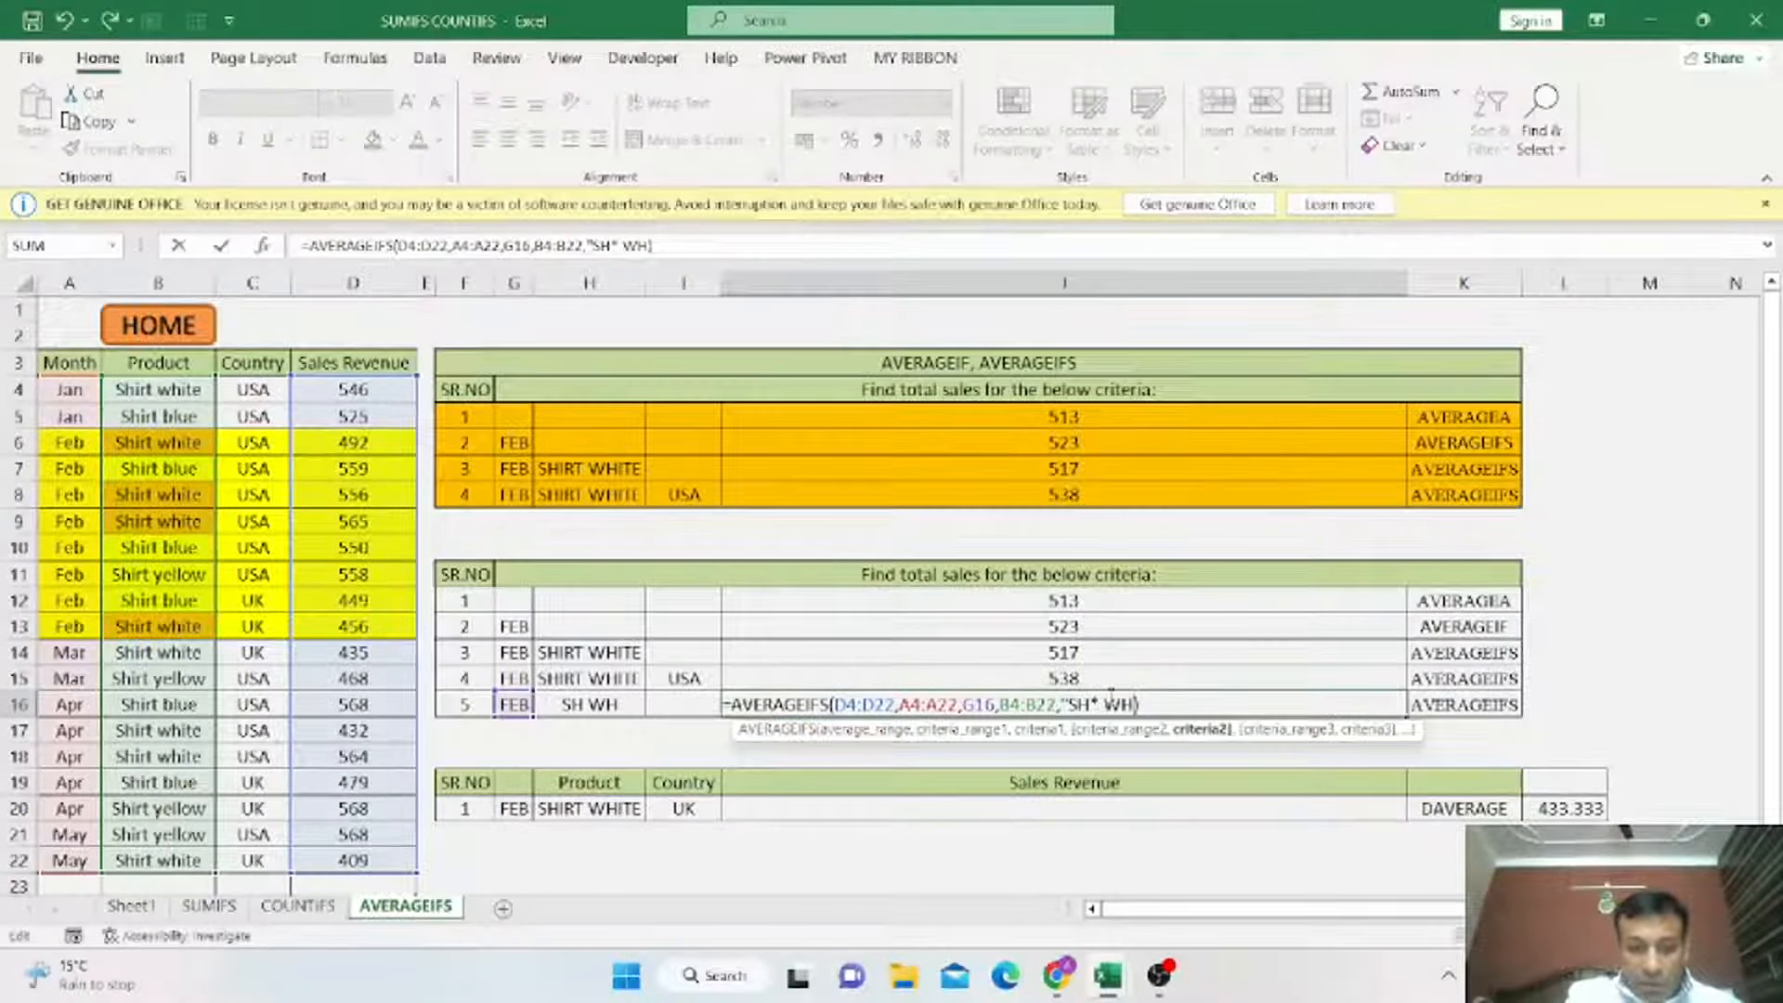
pyautogui.write('*')
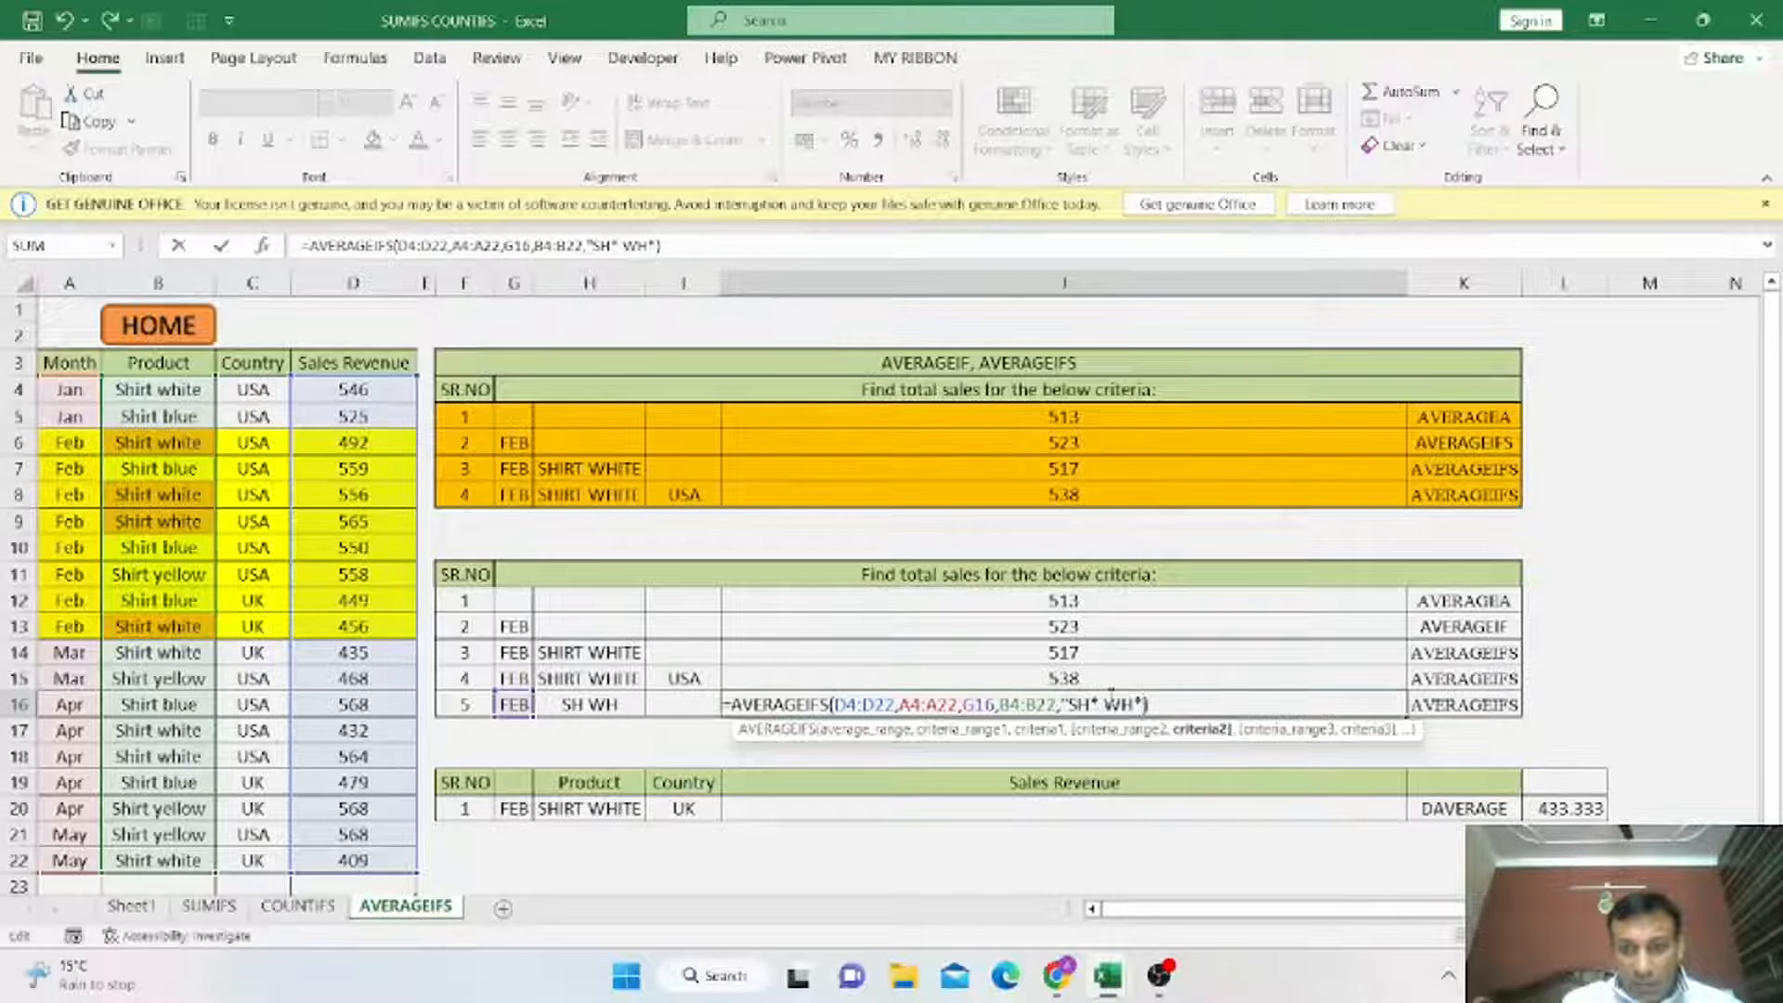
pyautogui.write('")')
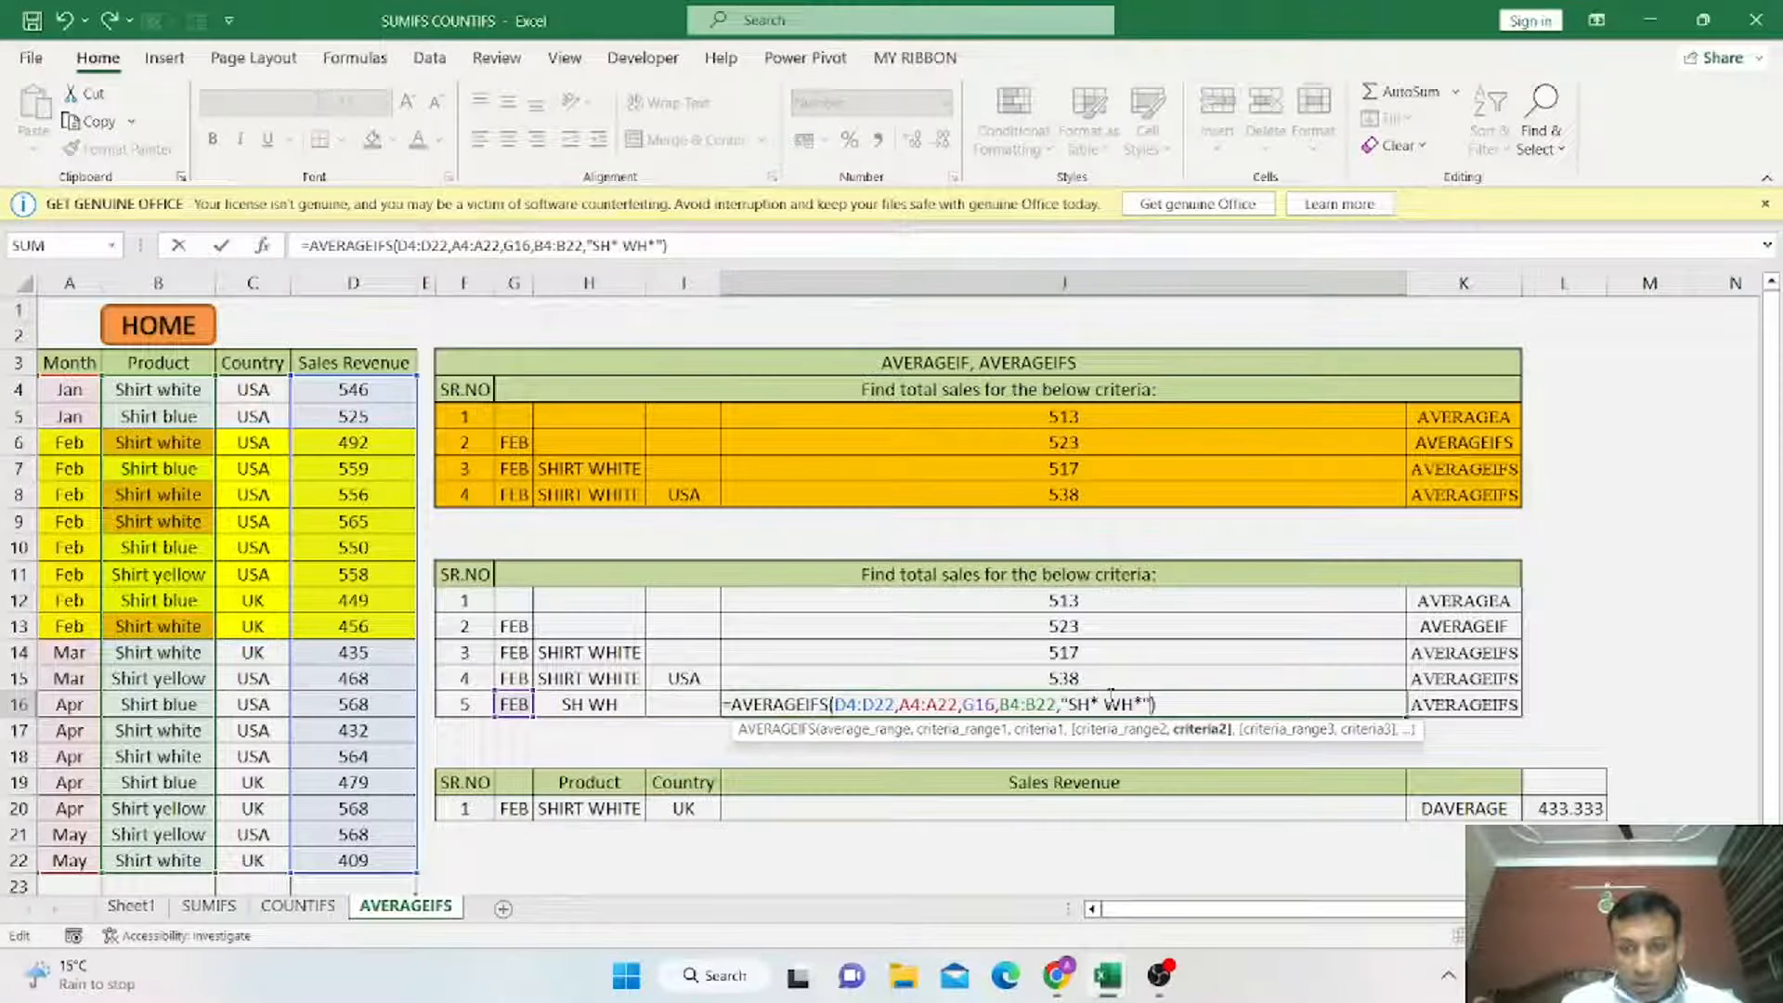
pyautogui.press('Return')
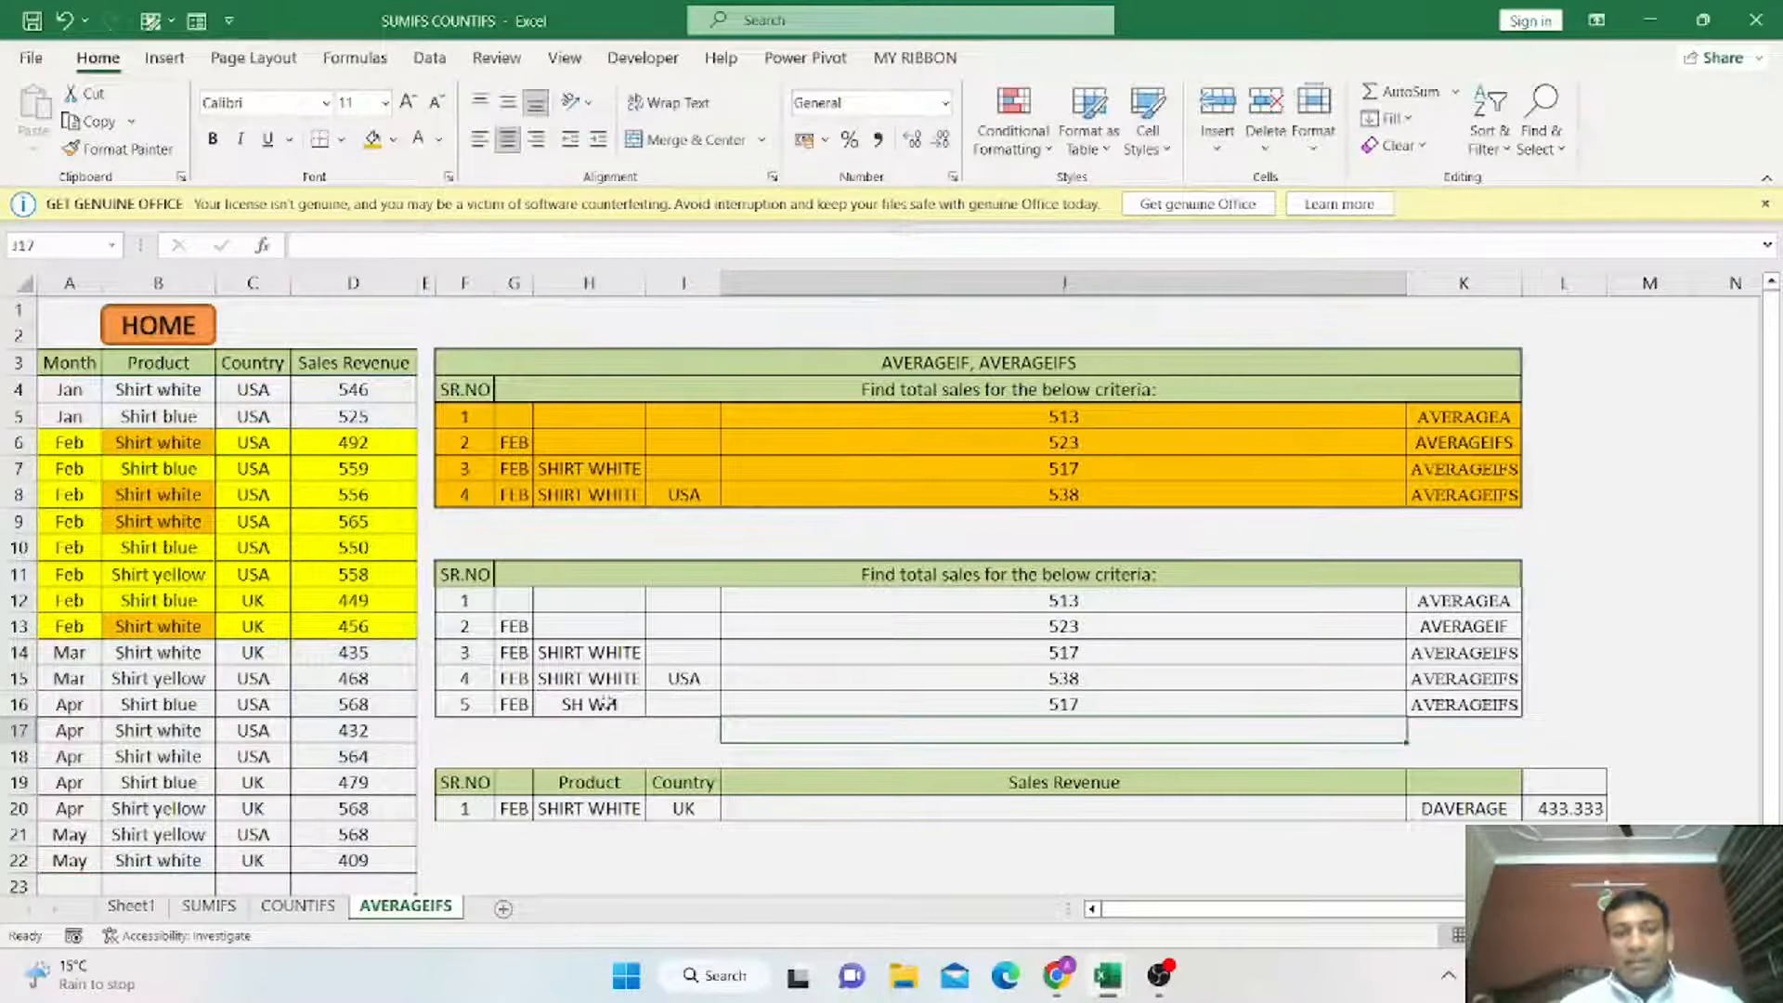
# Fill J14 and J16 orange and compare their criteria cells in rows 14 and 16.
pyautogui.click(1104, 704)
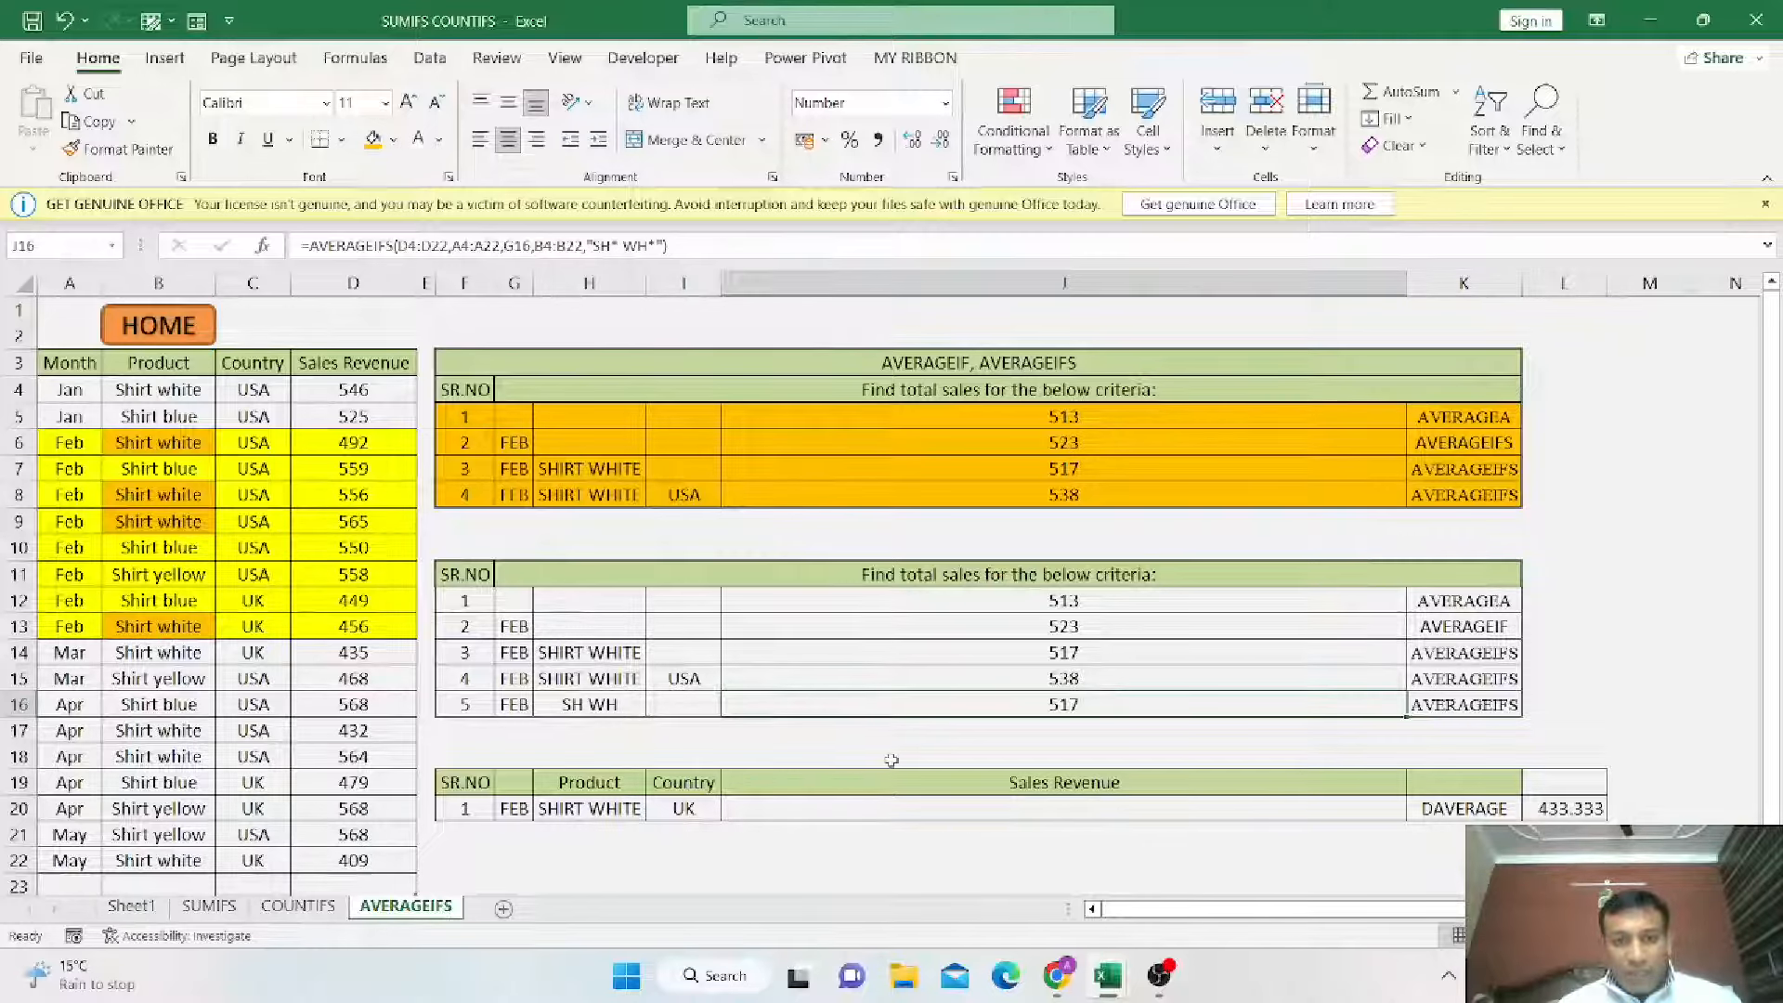
pyautogui.click(1073, 653)
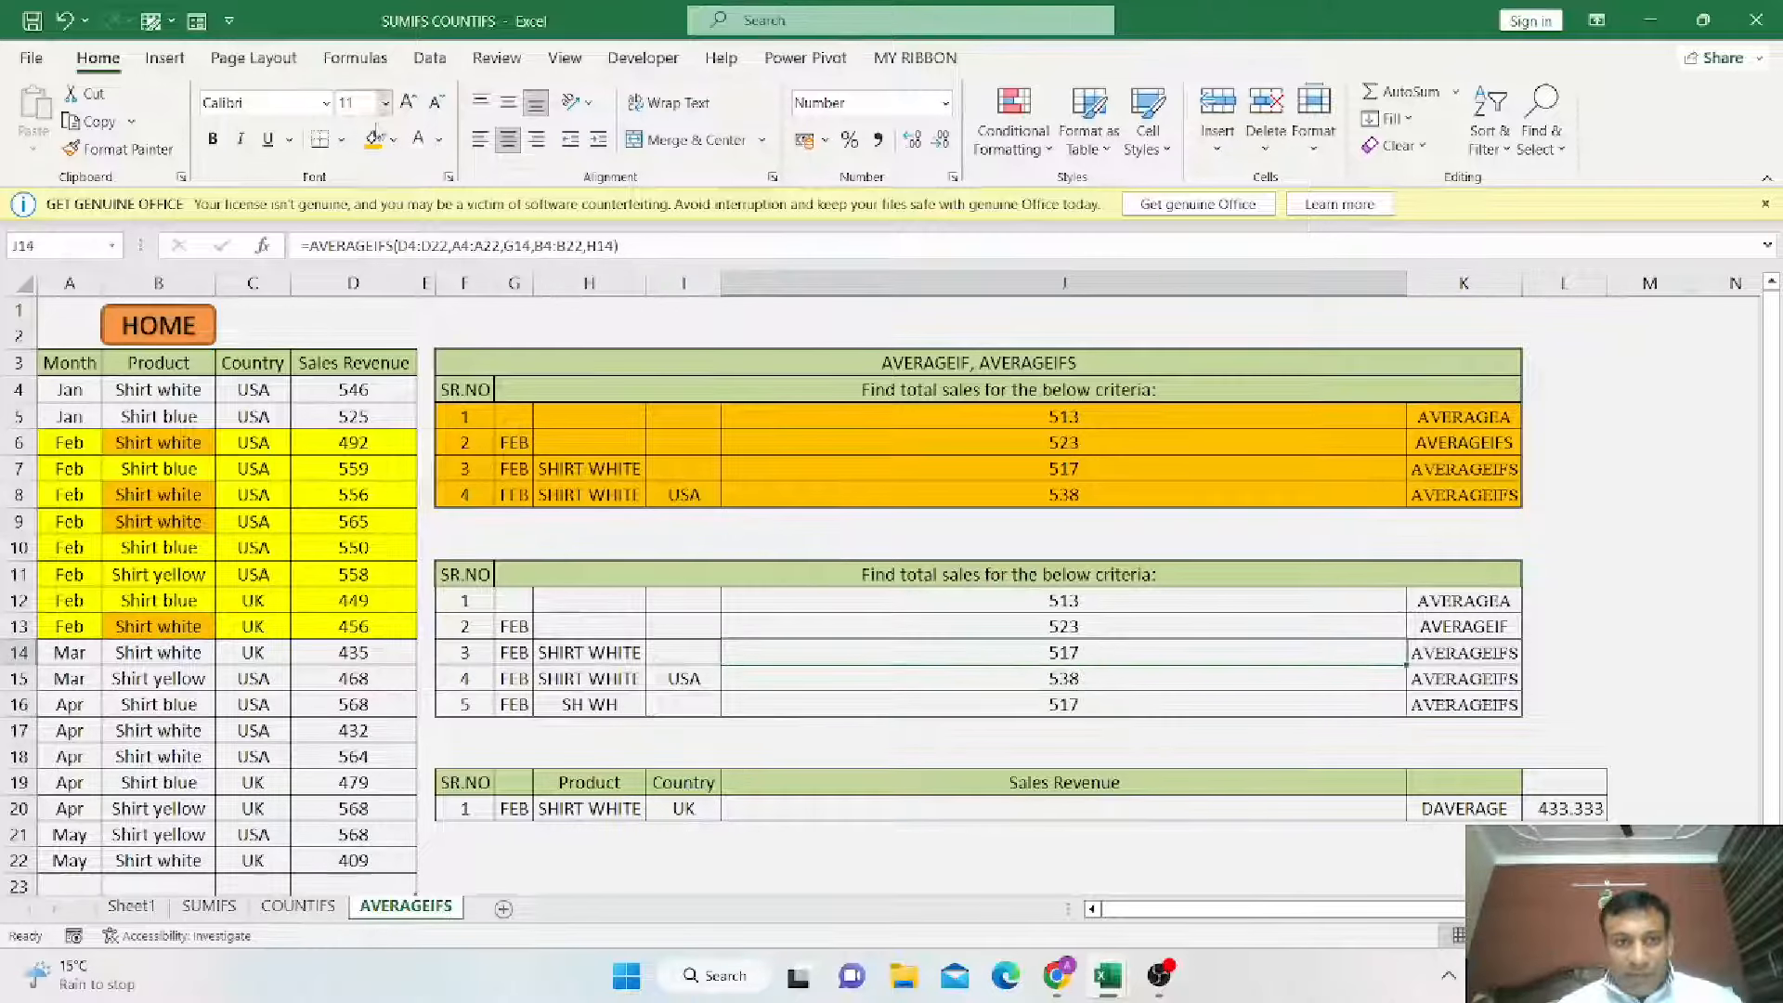
pyautogui.click(372, 140)
pyautogui.press('Down')
pyautogui.press('Down')
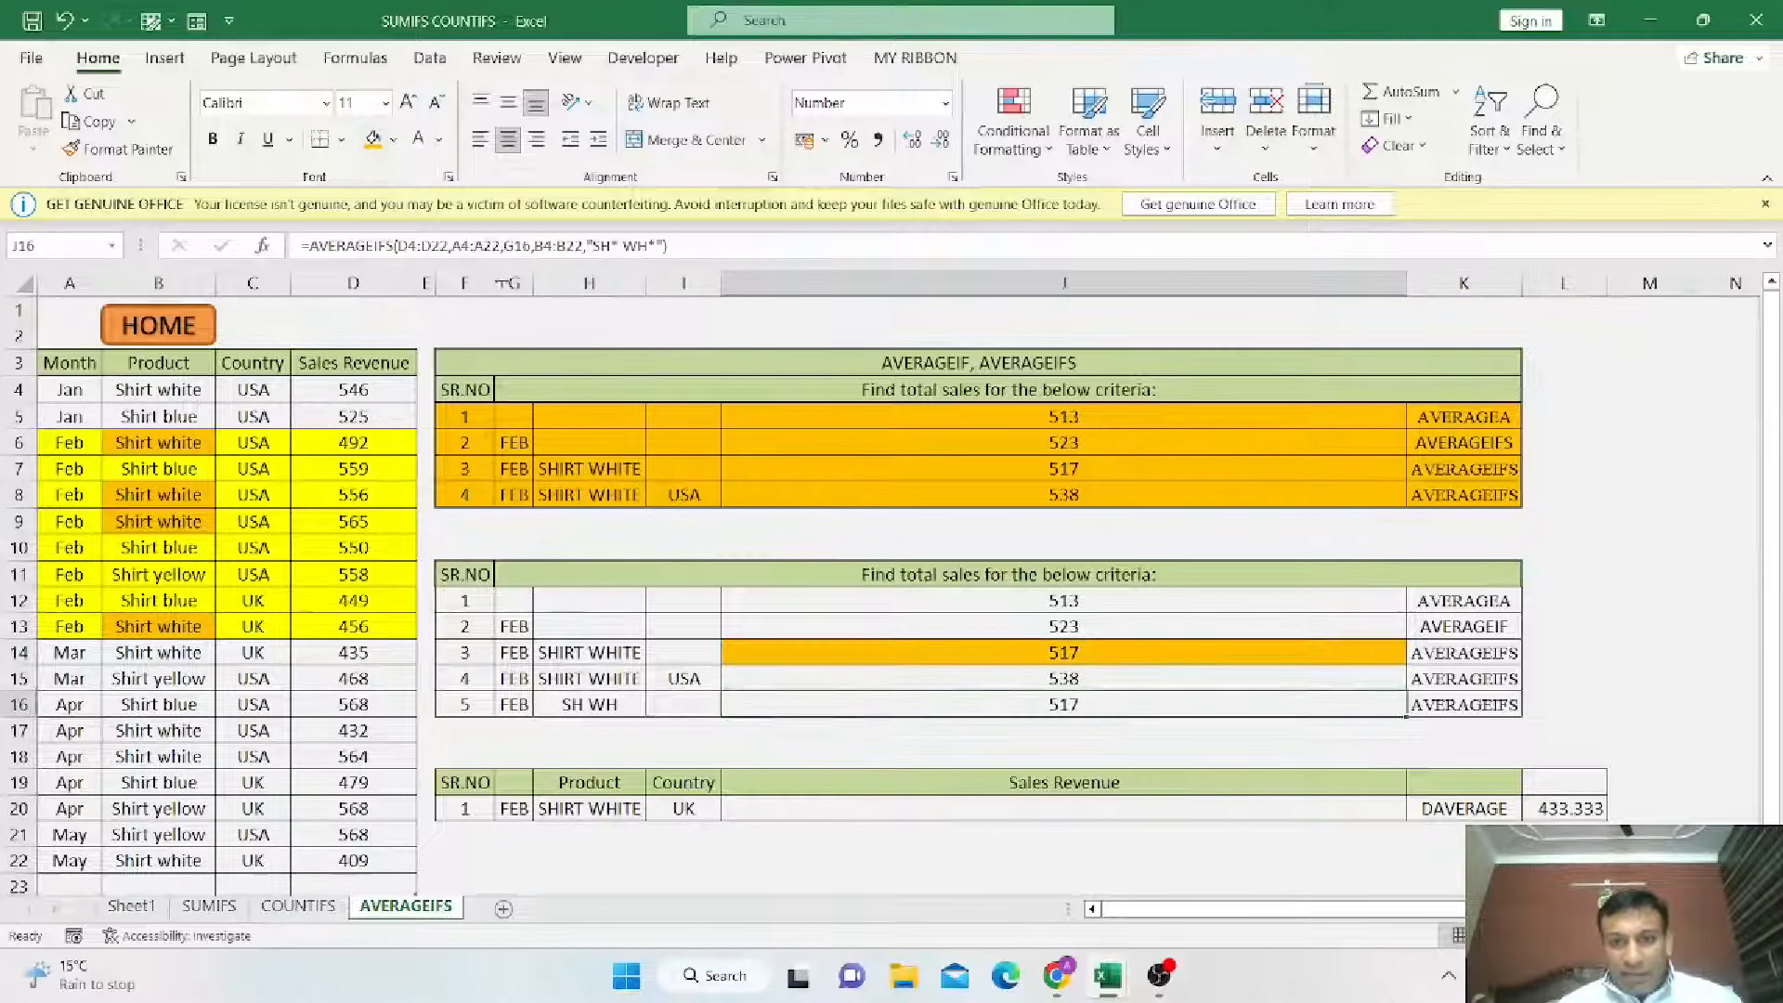
pyautogui.click(374, 141)
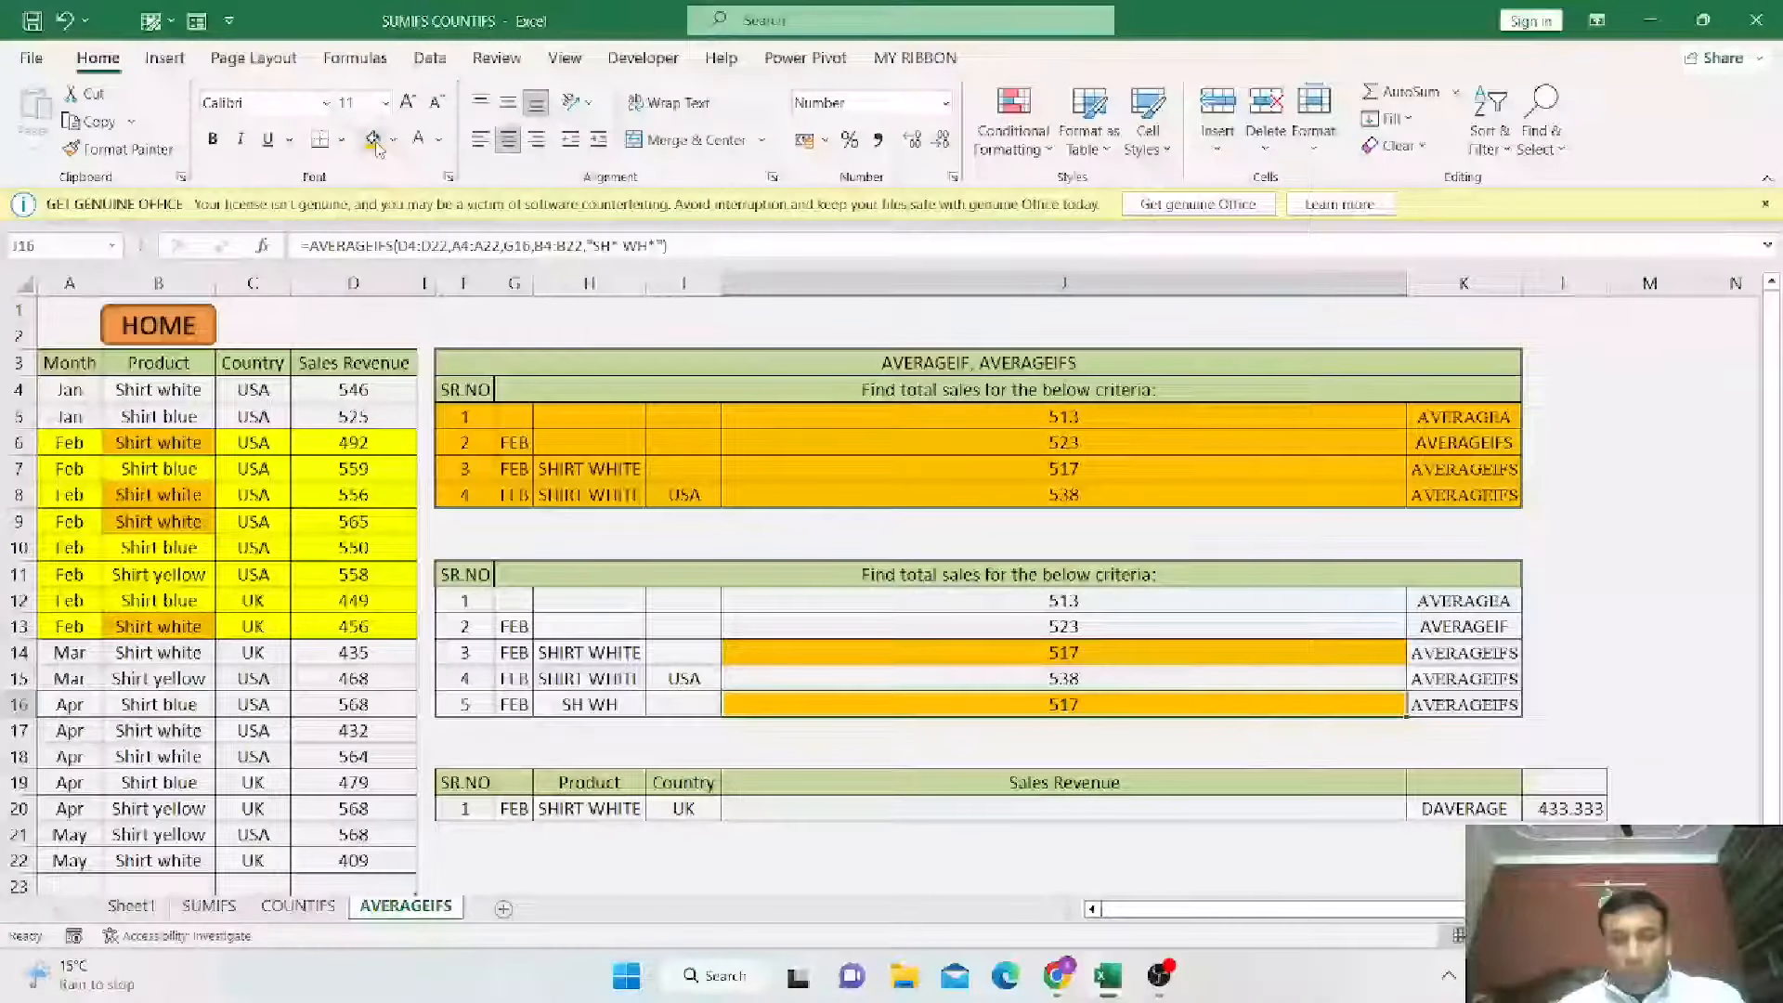
pyautogui.click(589, 652)
pyautogui.moveTo(513, 704); pyautogui.dragTo(611, 713)
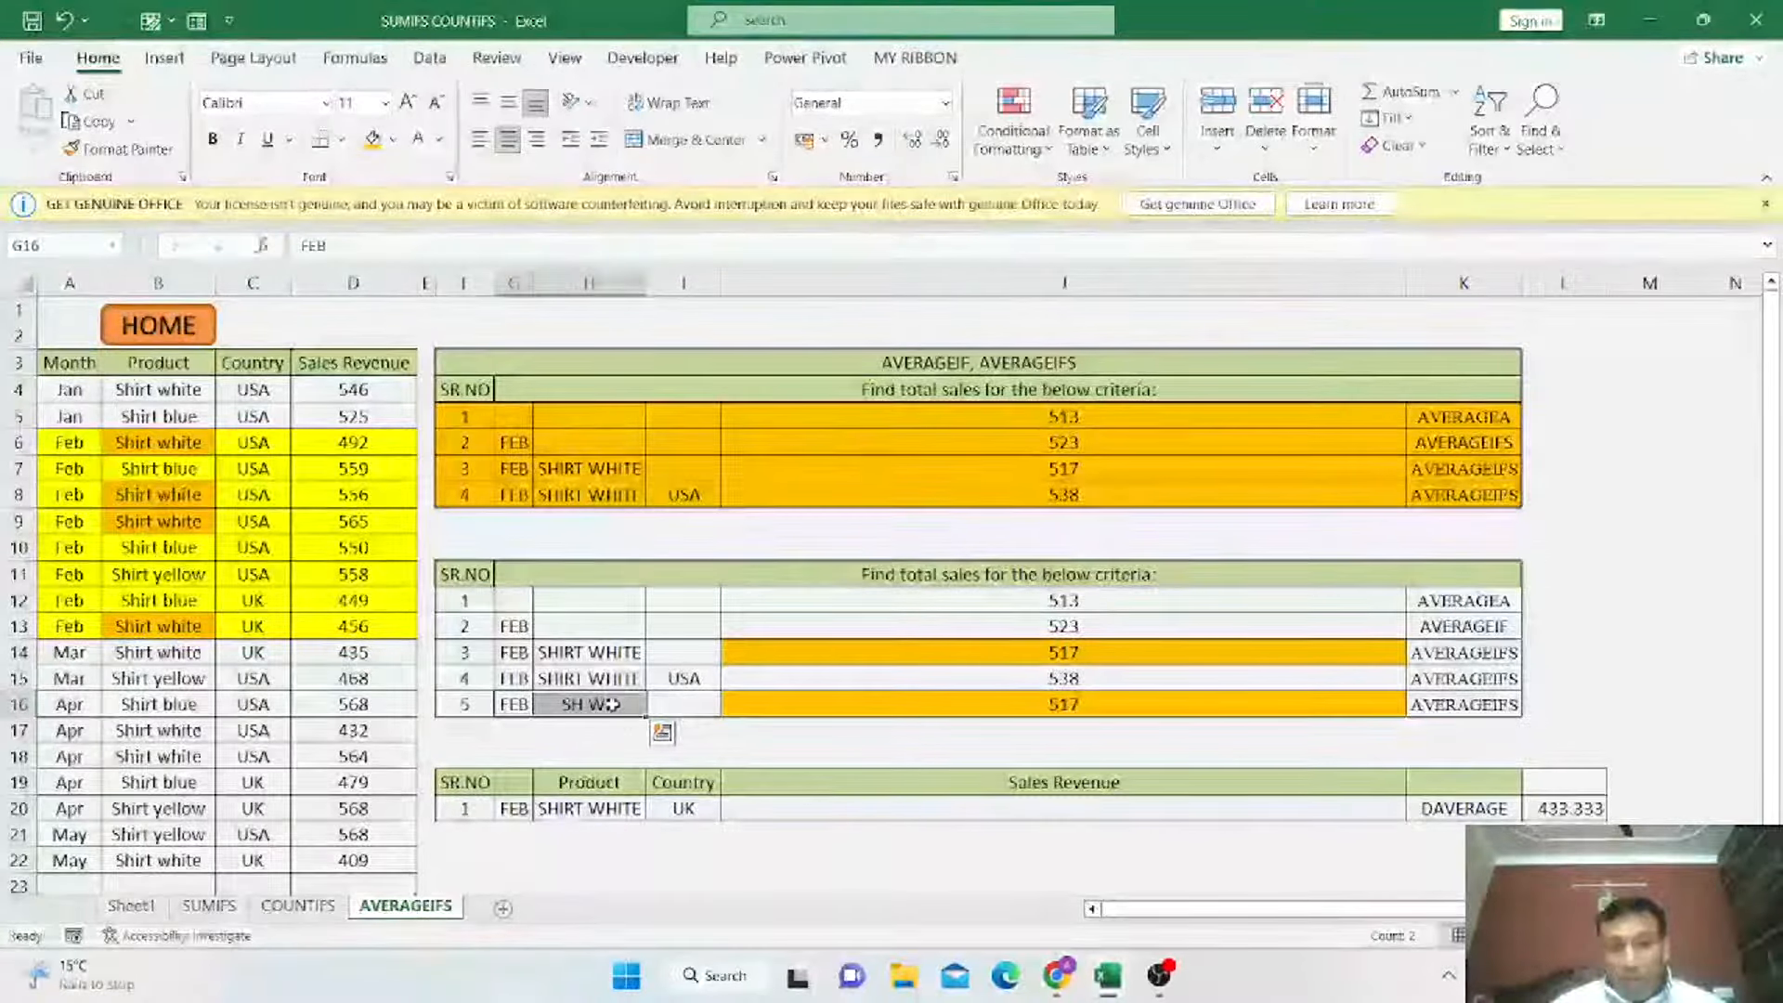
pyautogui.click(587, 654)
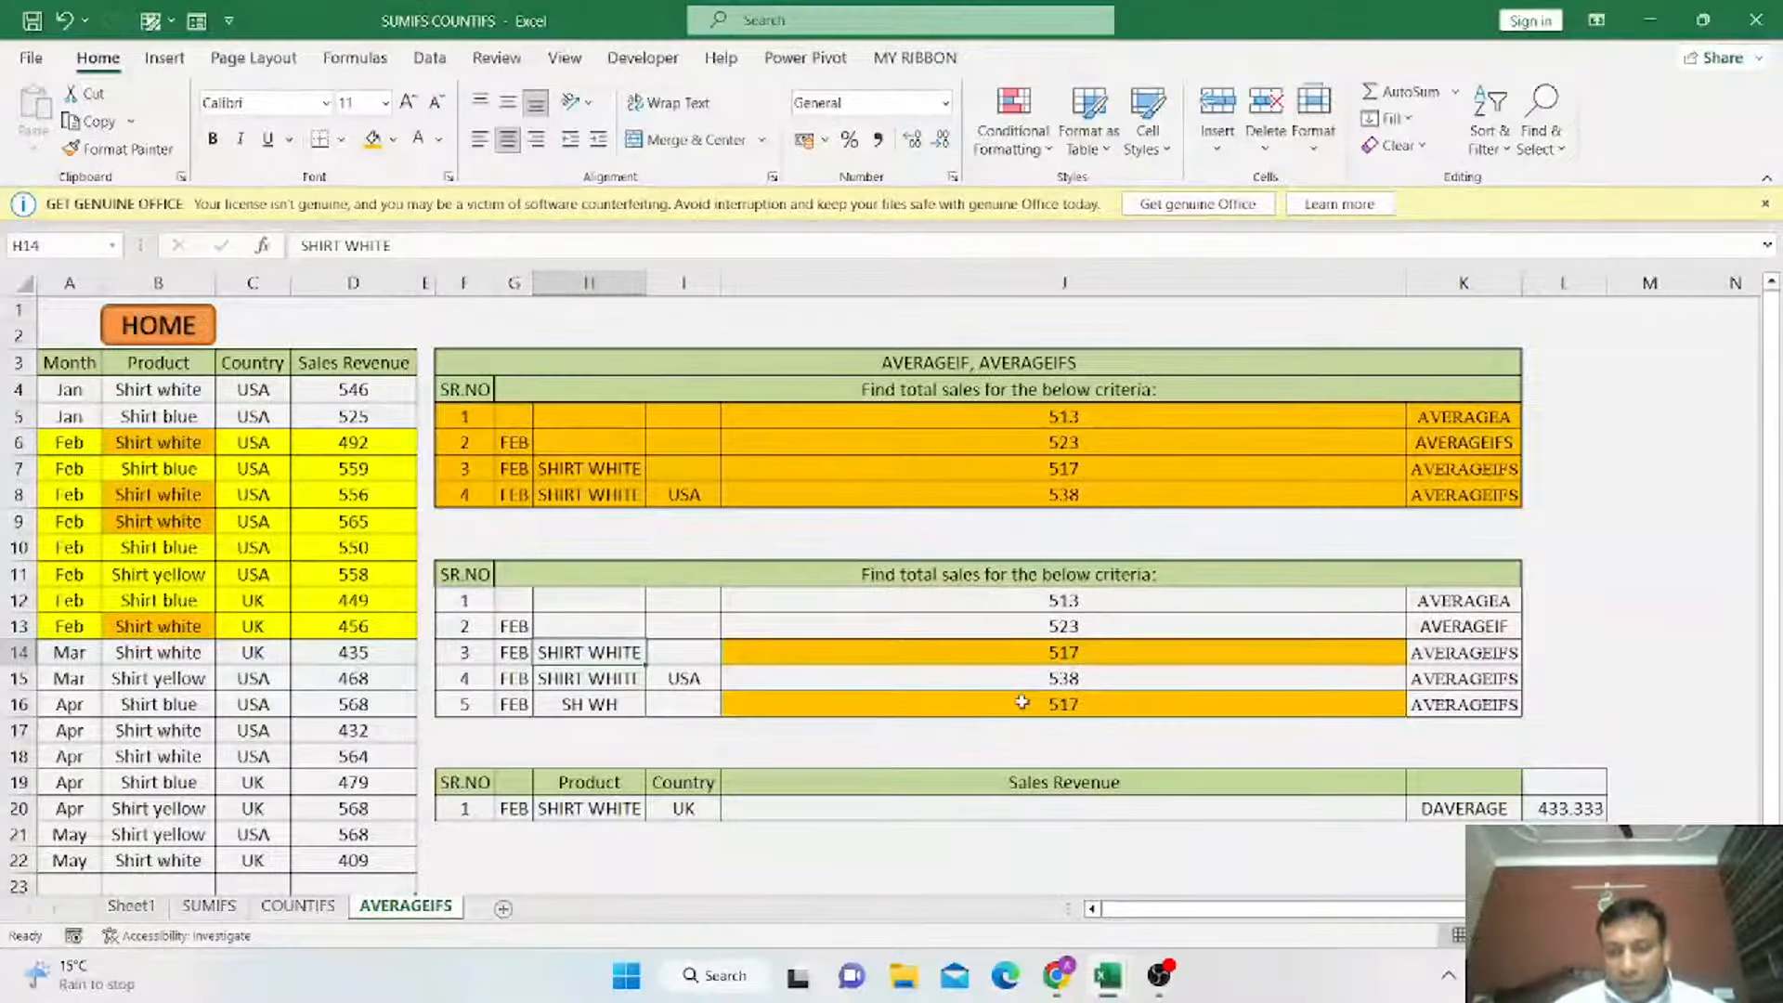
# Enter =DAVERAGE(A3:D22,Table13[[#Headers],[Sales Revenue]],G19:I20) in J21, modelled on L20's formula.
pyautogui.click(1436, 808)
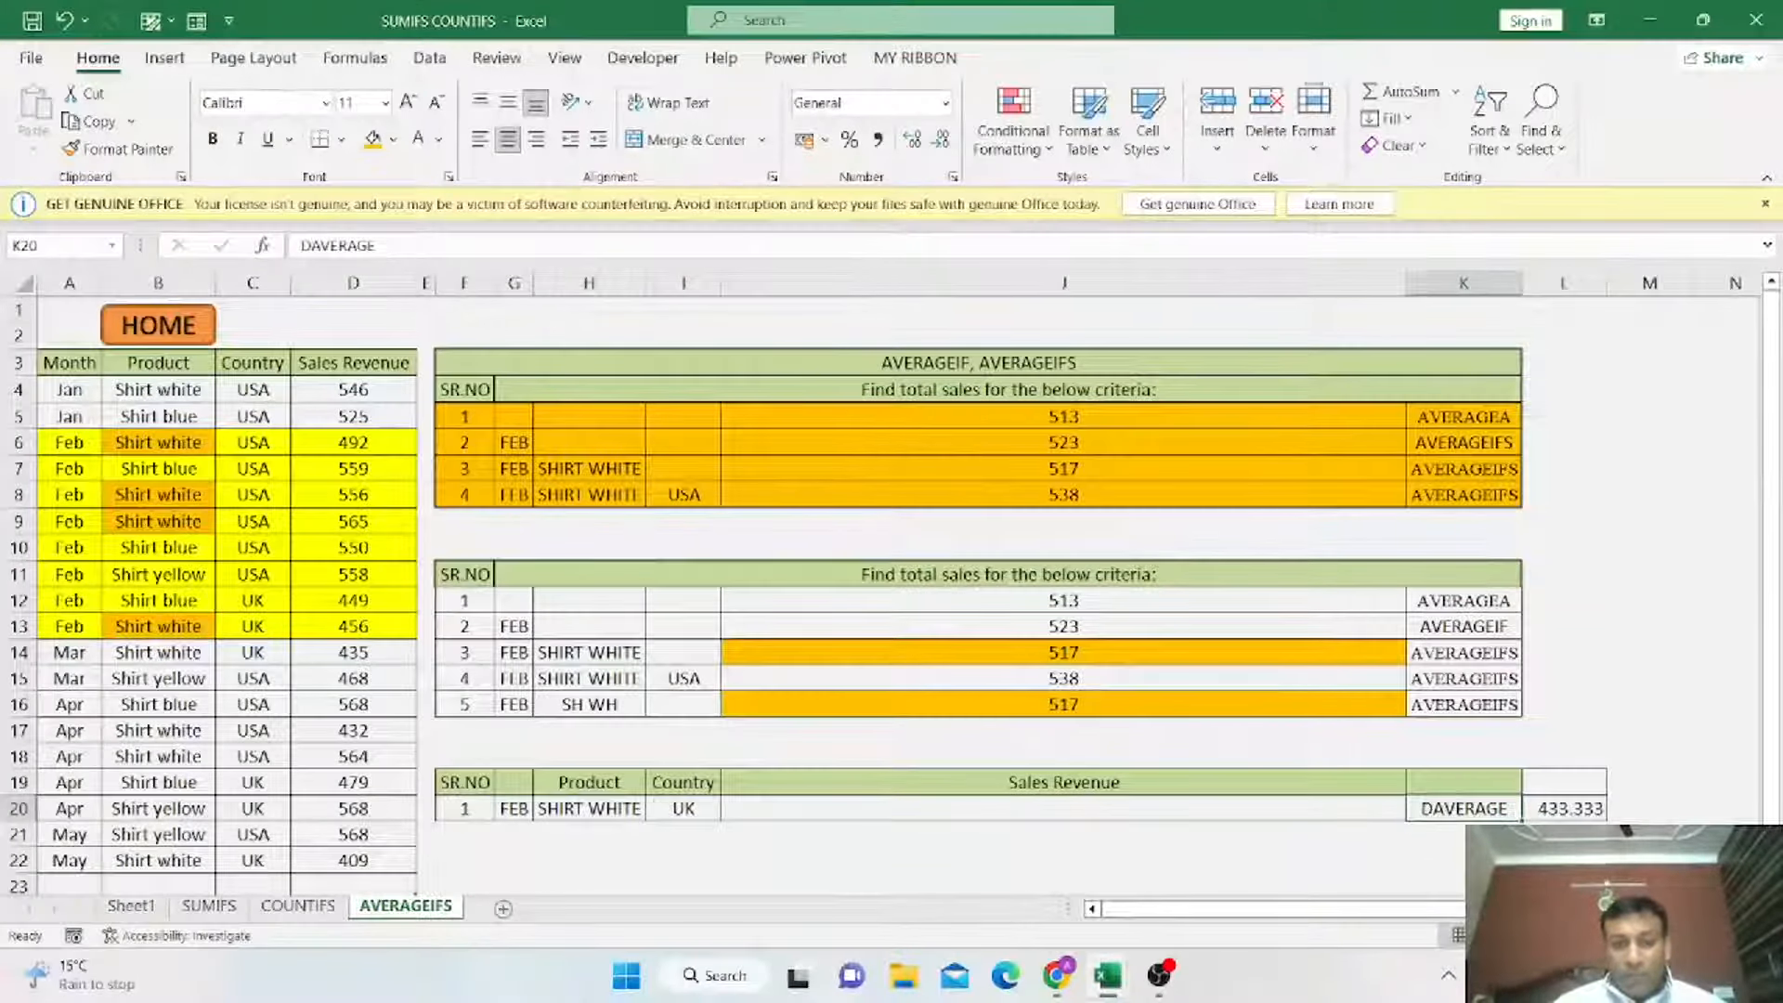
pyautogui.click(1563, 811)
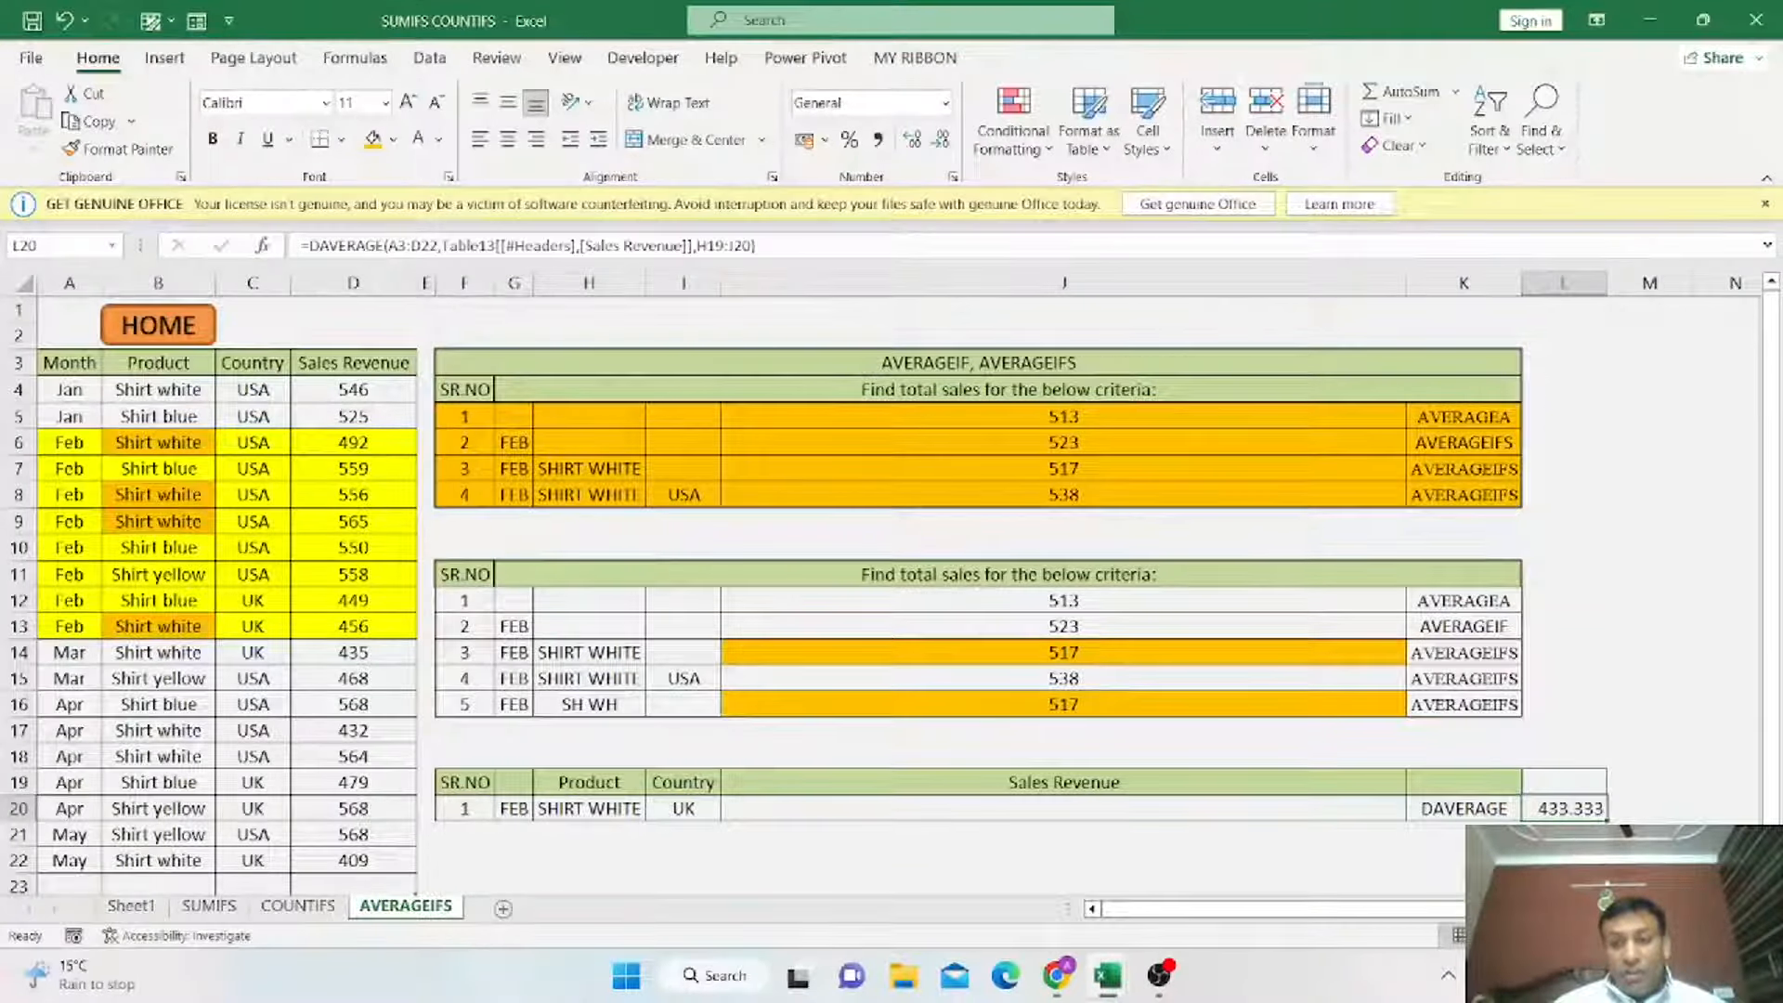
pyautogui.click(1015, 833)
pyautogui.write('=dav')
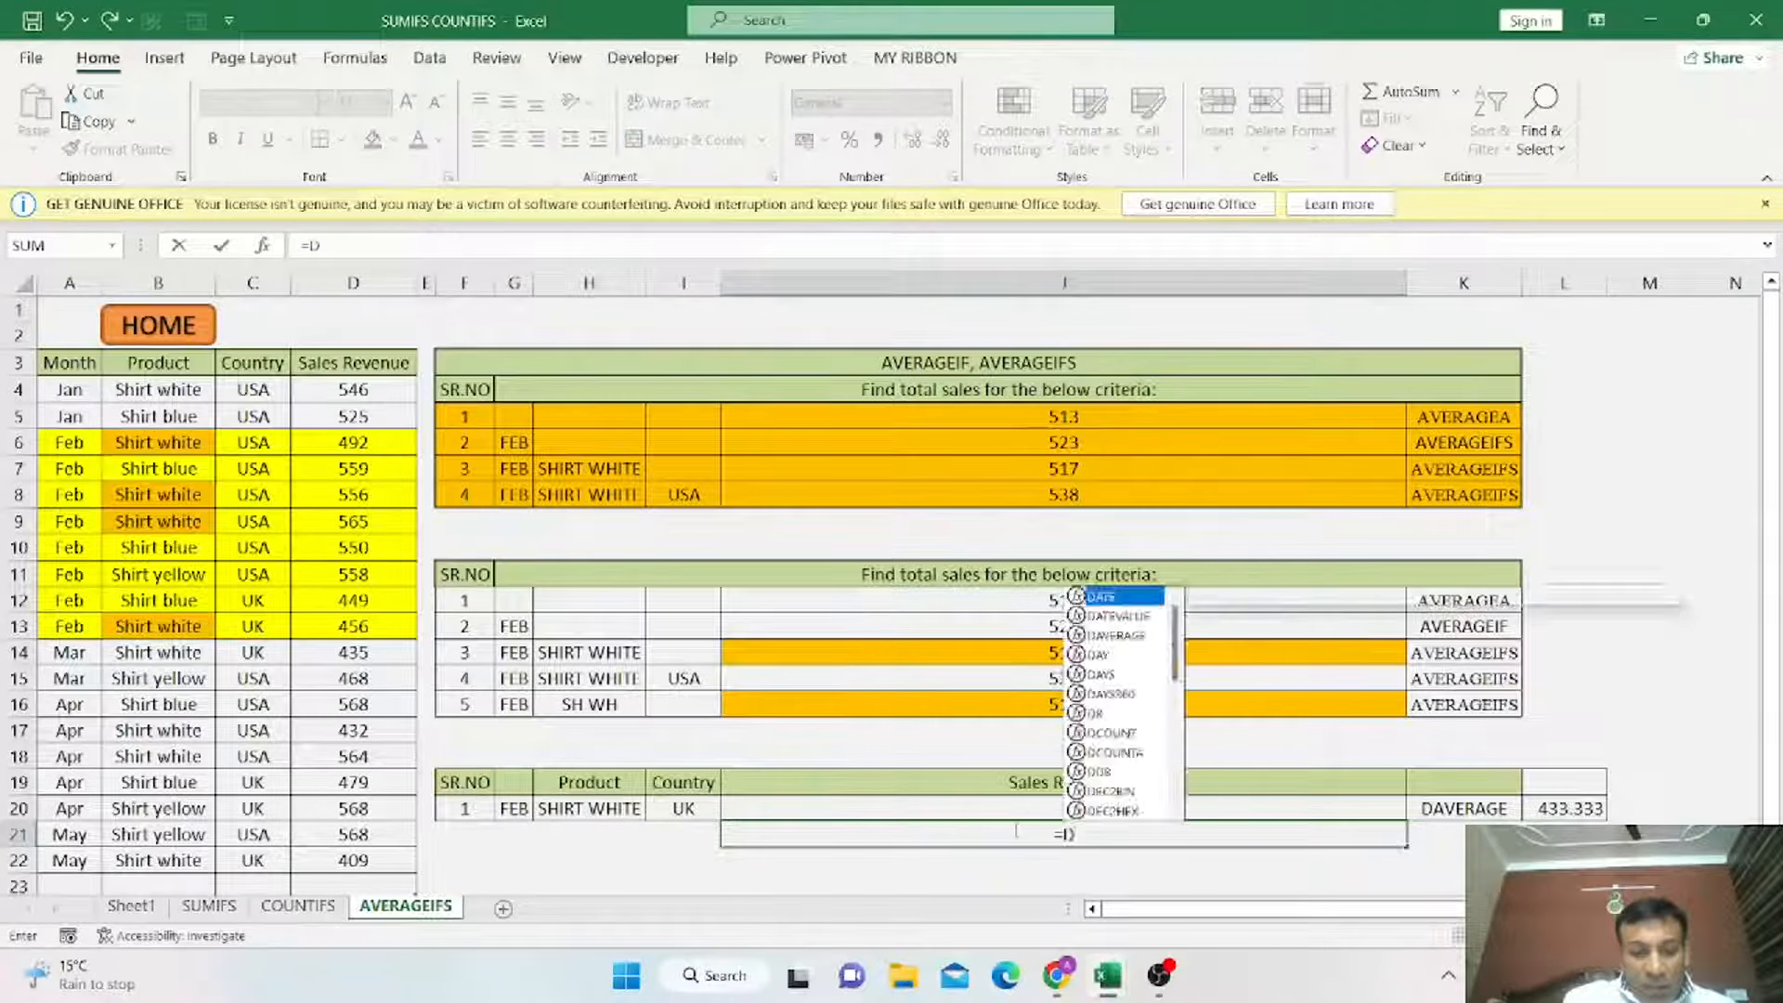
pyautogui.press('Tab')
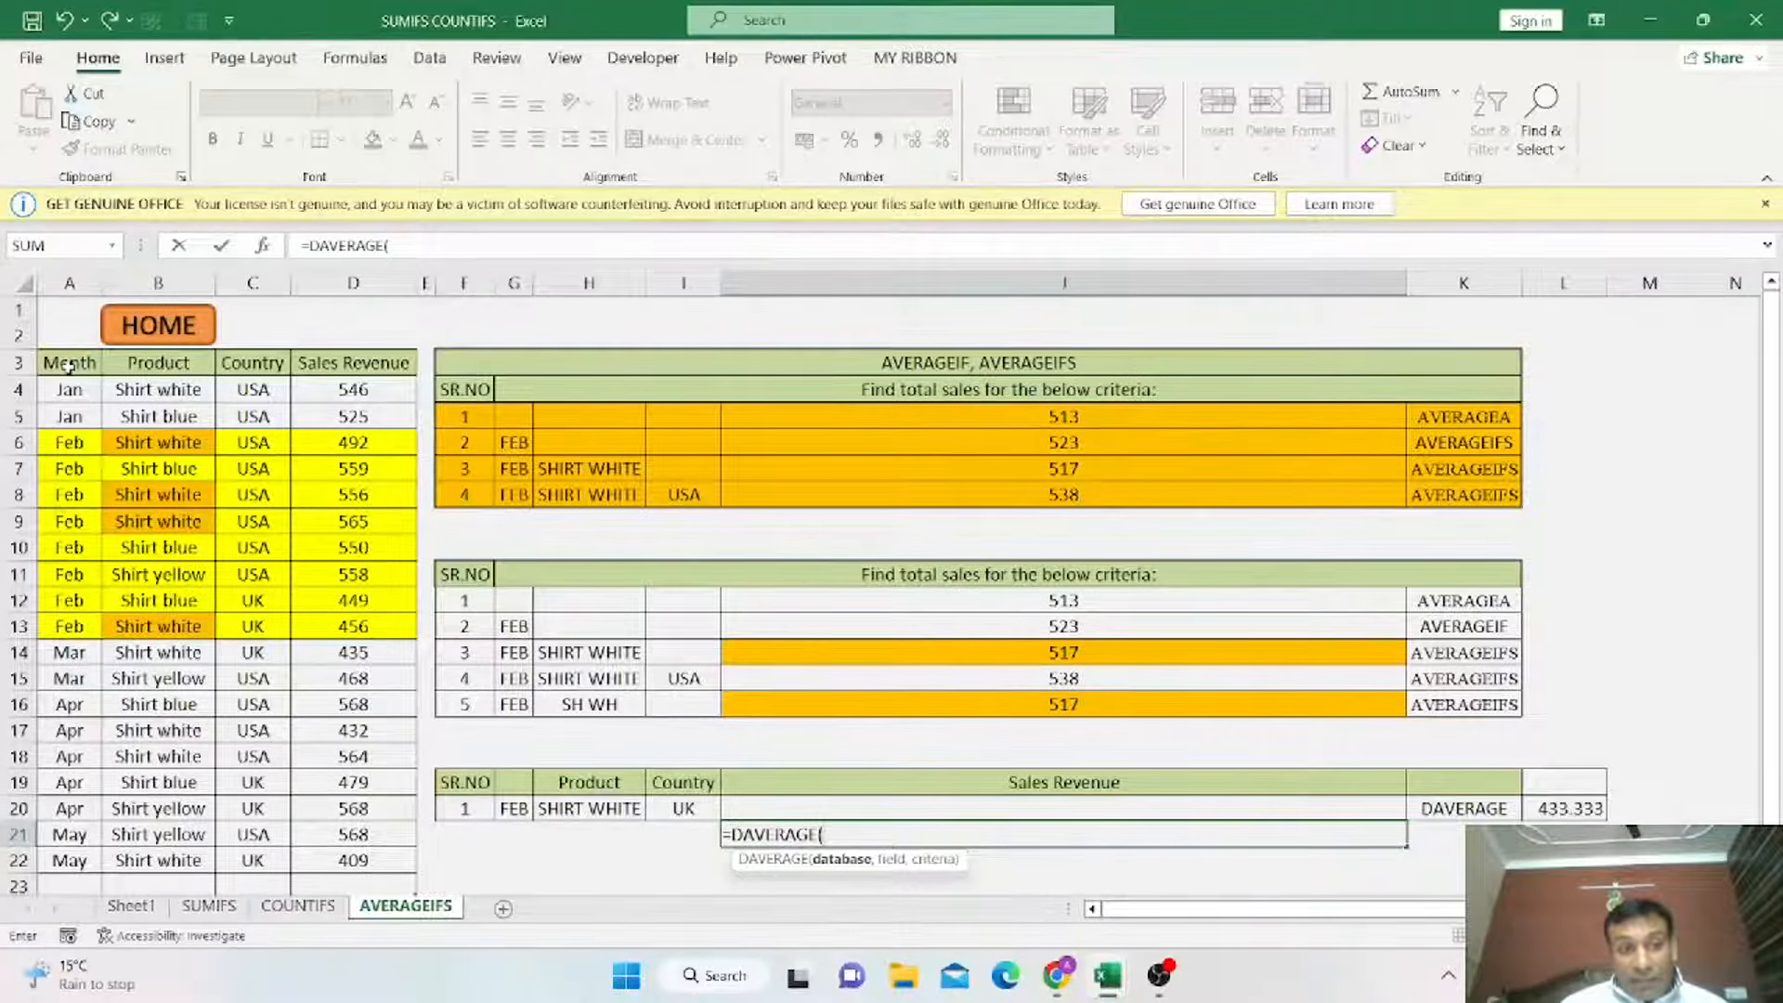
pyautogui.moveTo(68, 365); pyautogui.dragTo(354, 862)
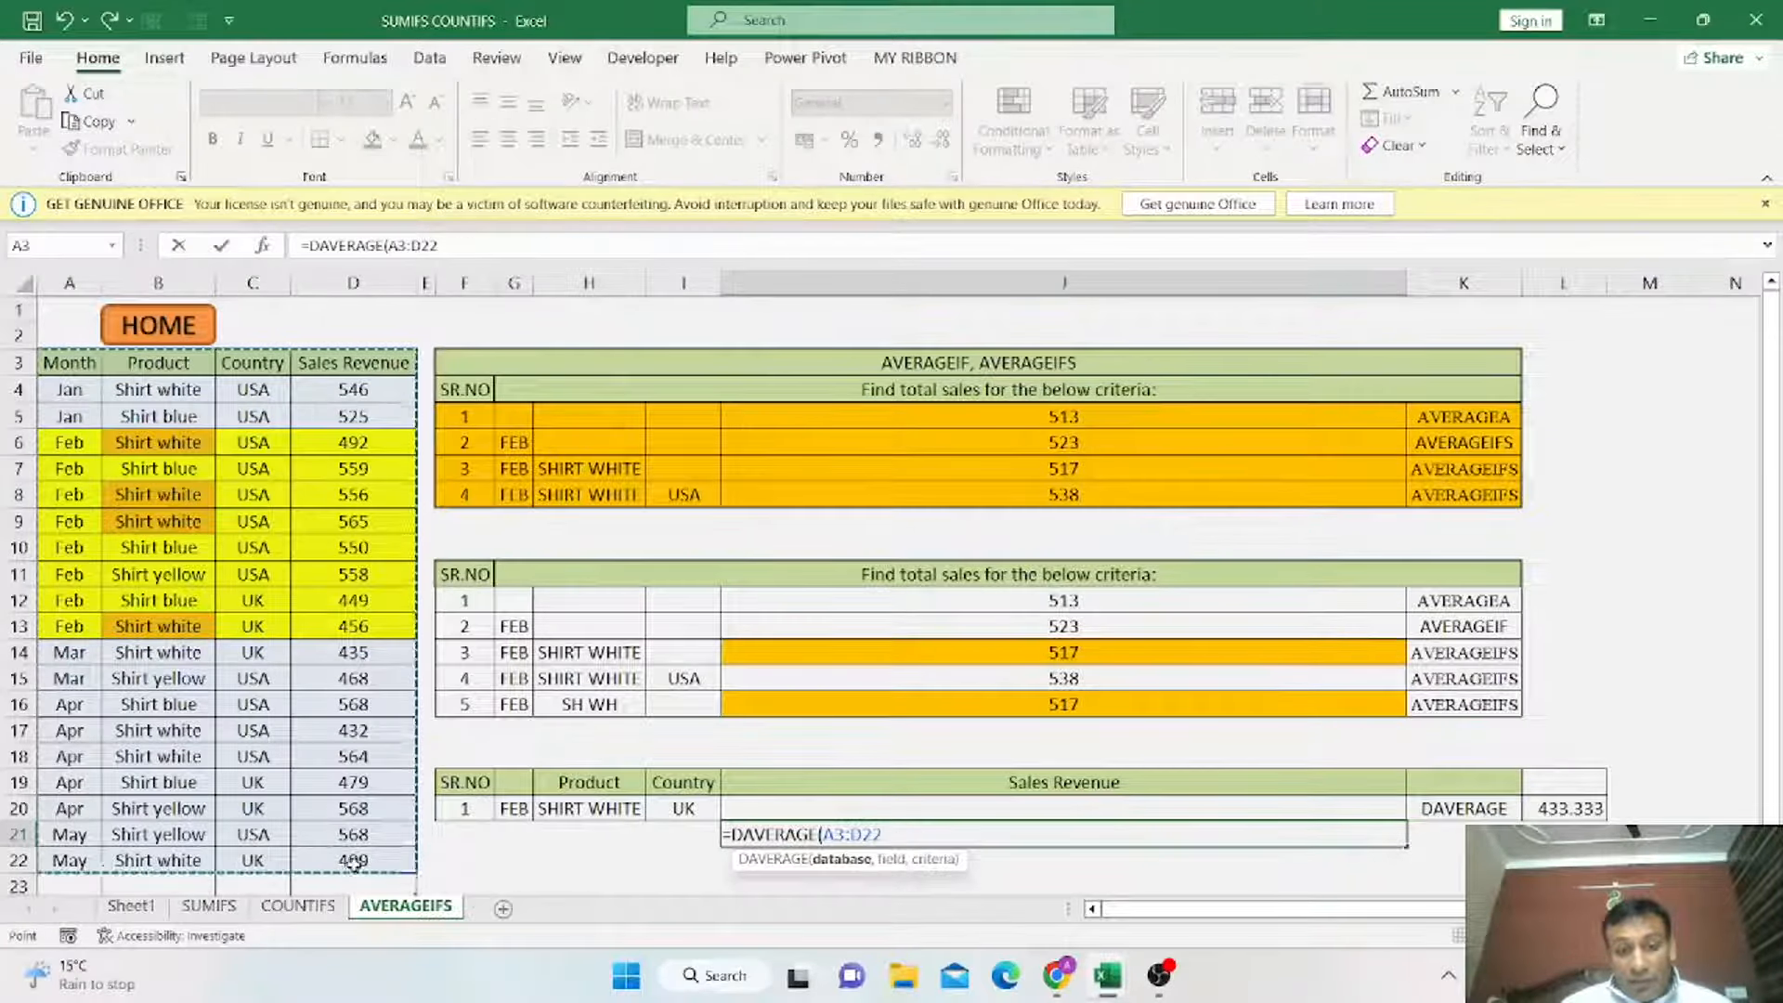
pyautogui.write(',')
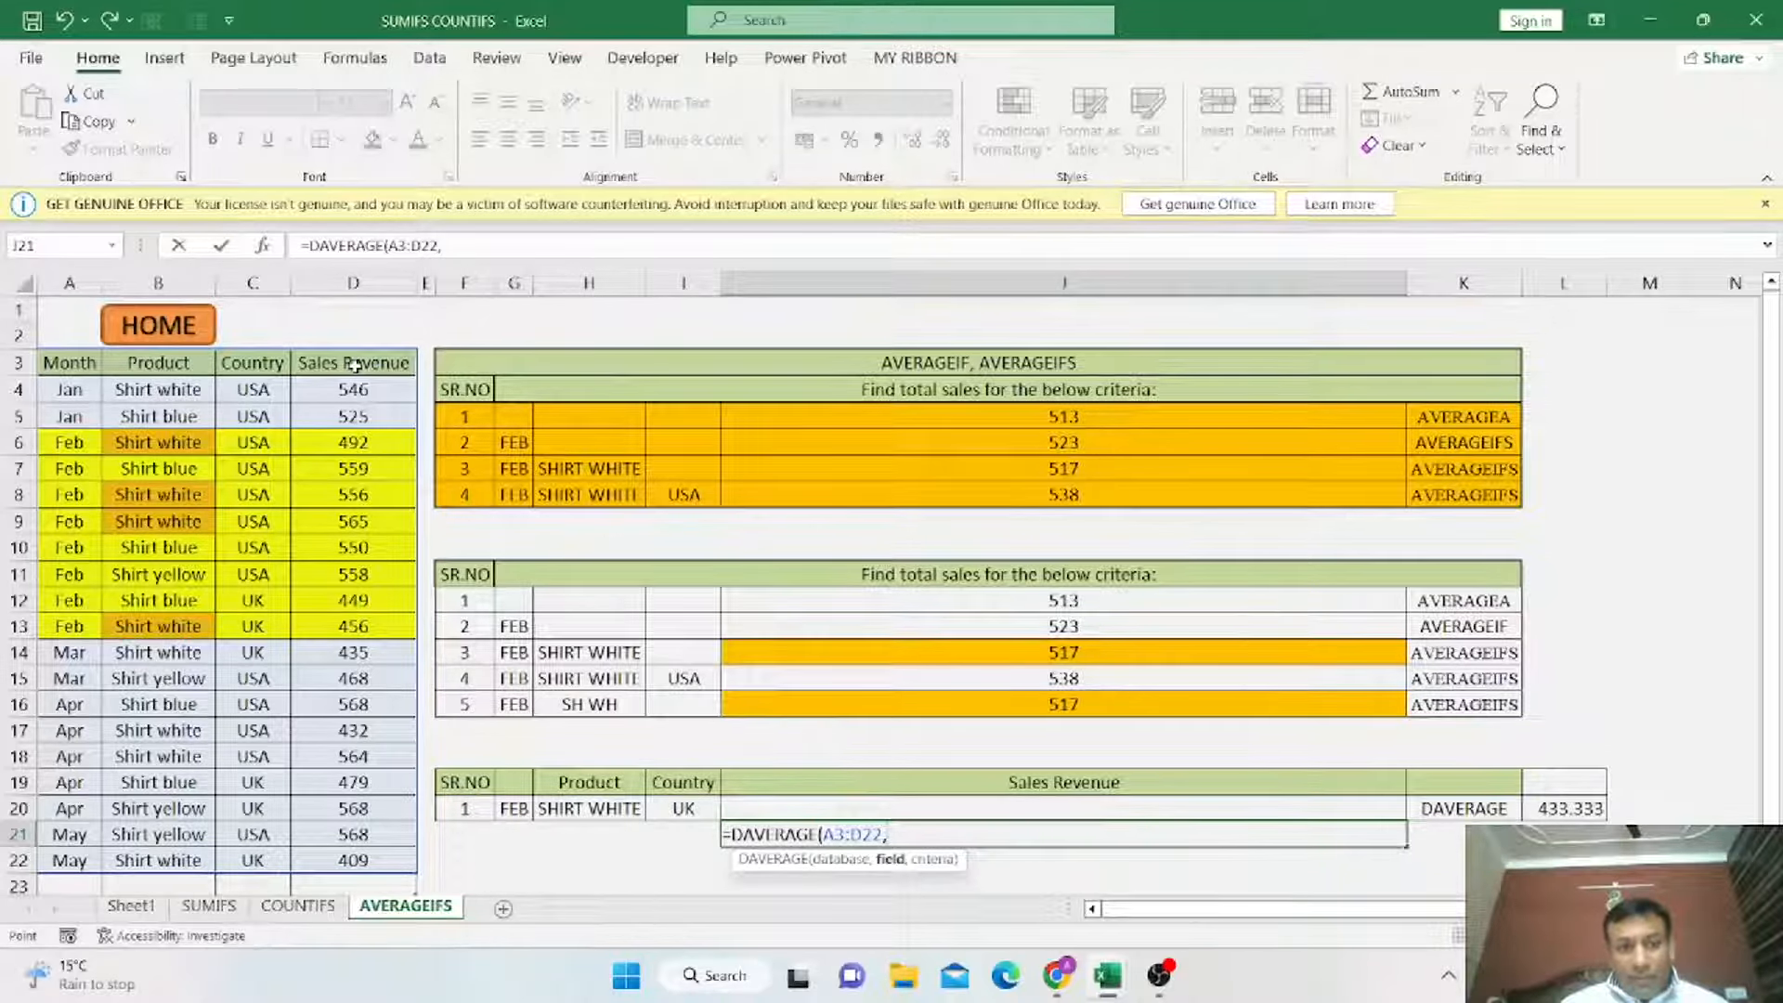
pyautogui.click(356, 365)
pyautogui.write(',')
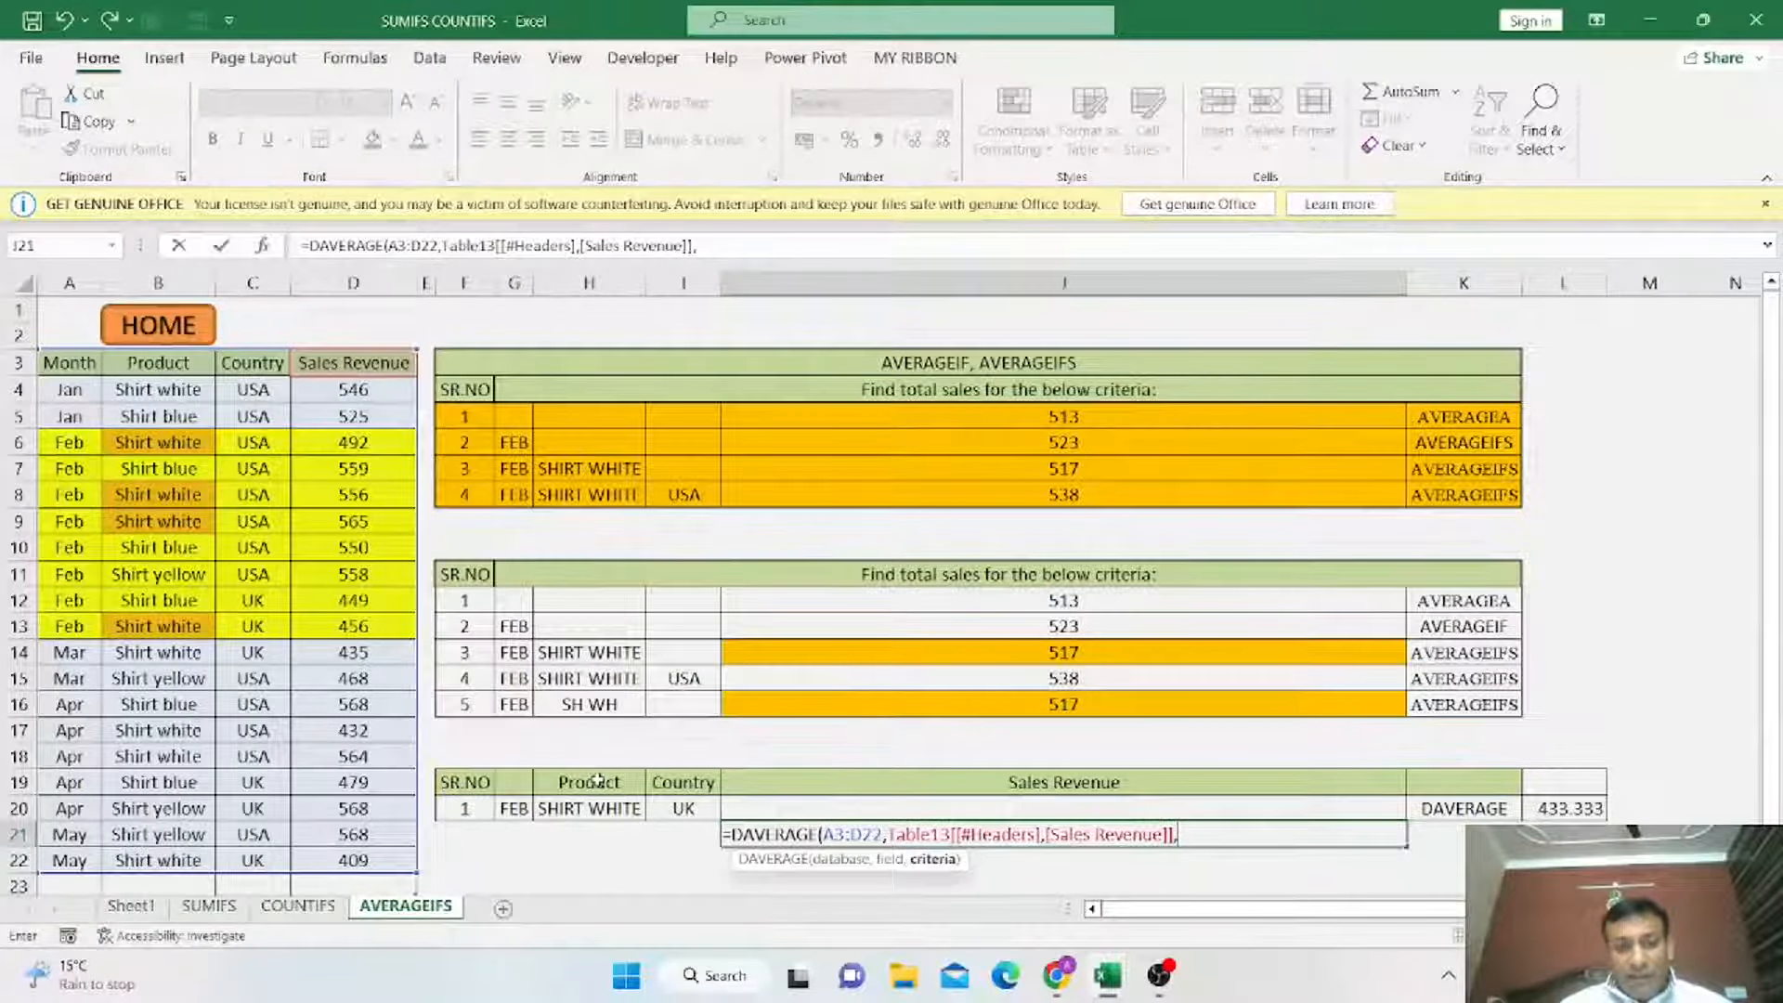
pyautogui.moveTo(599, 780); pyautogui.dragTo(602, 809)
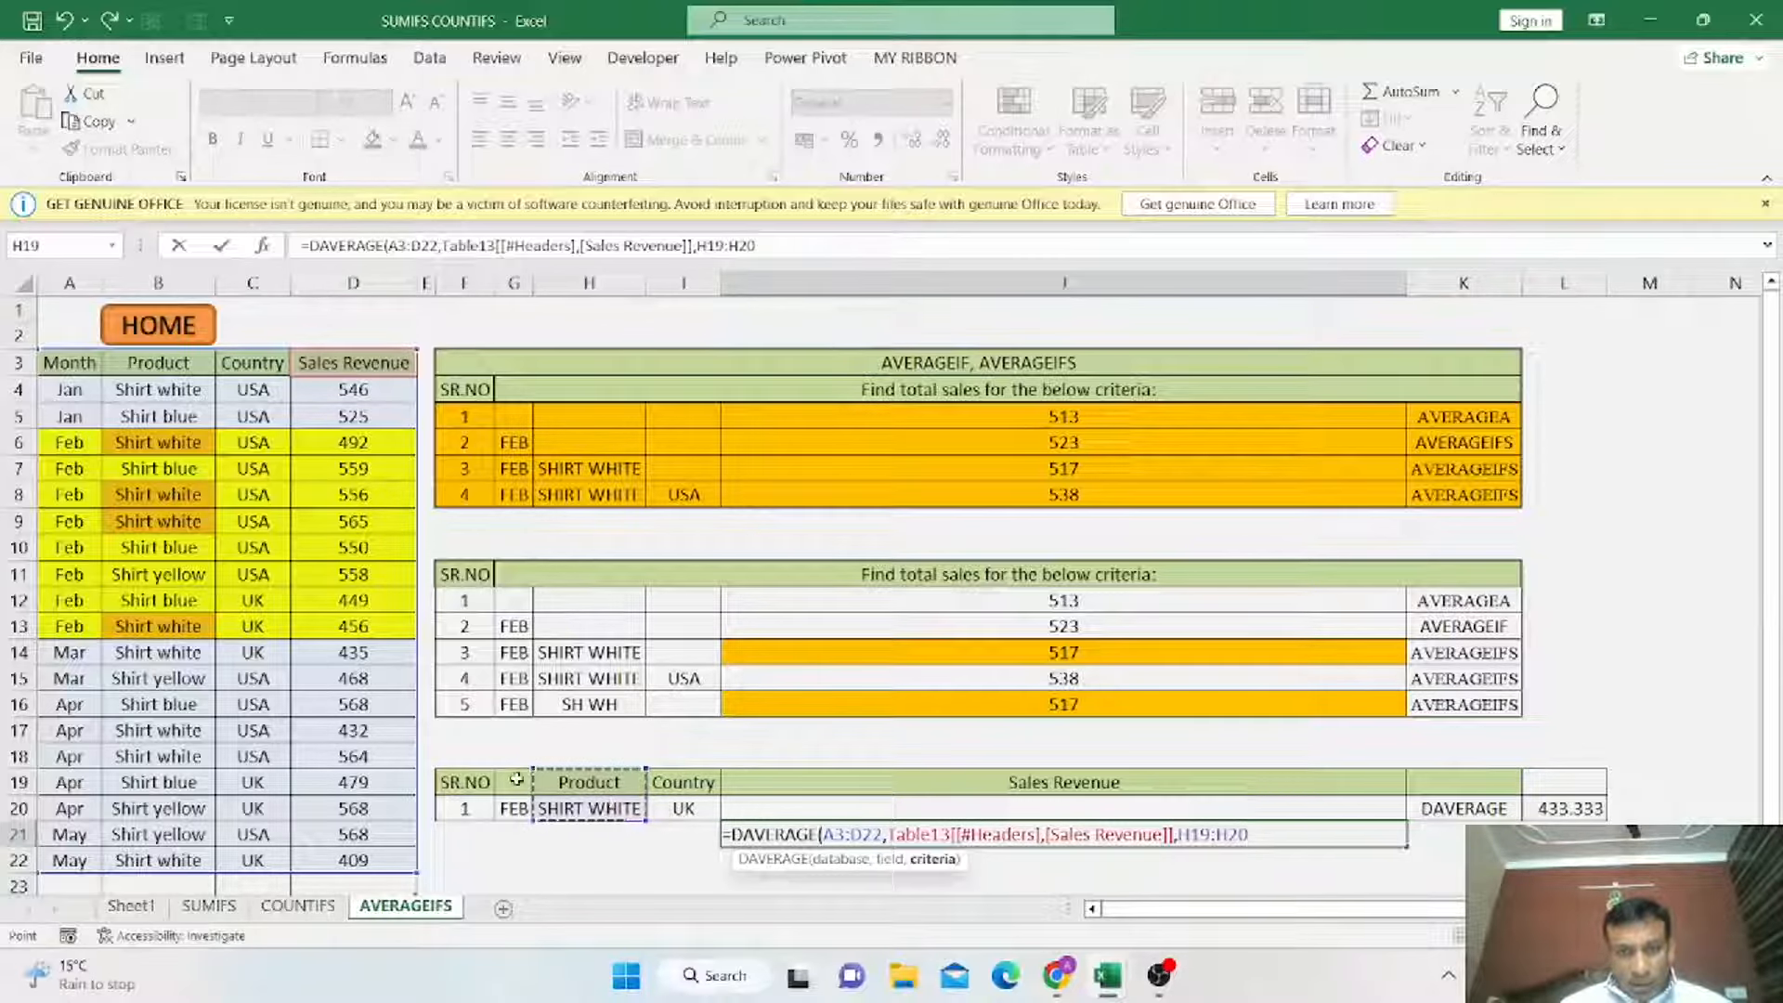
pyautogui.moveTo(518, 780); pyautogui.dragTo(887, 808)
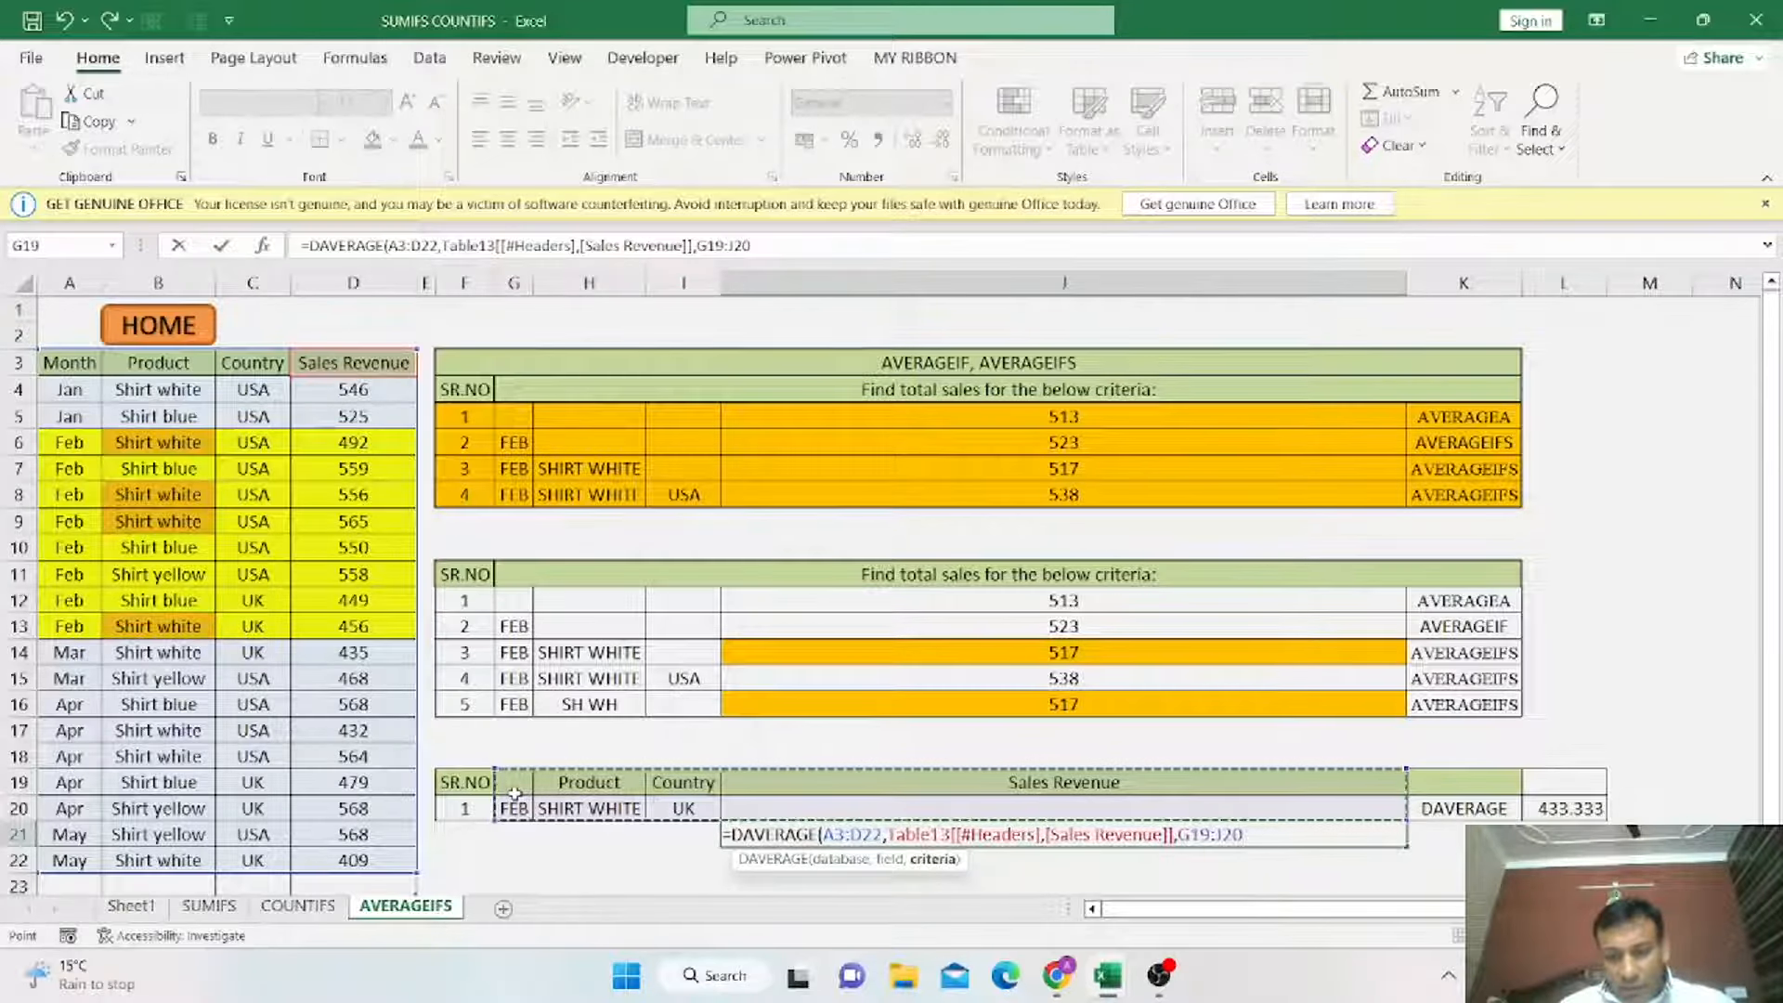
pyautogui.write(')')
pyautogui.press('Return')
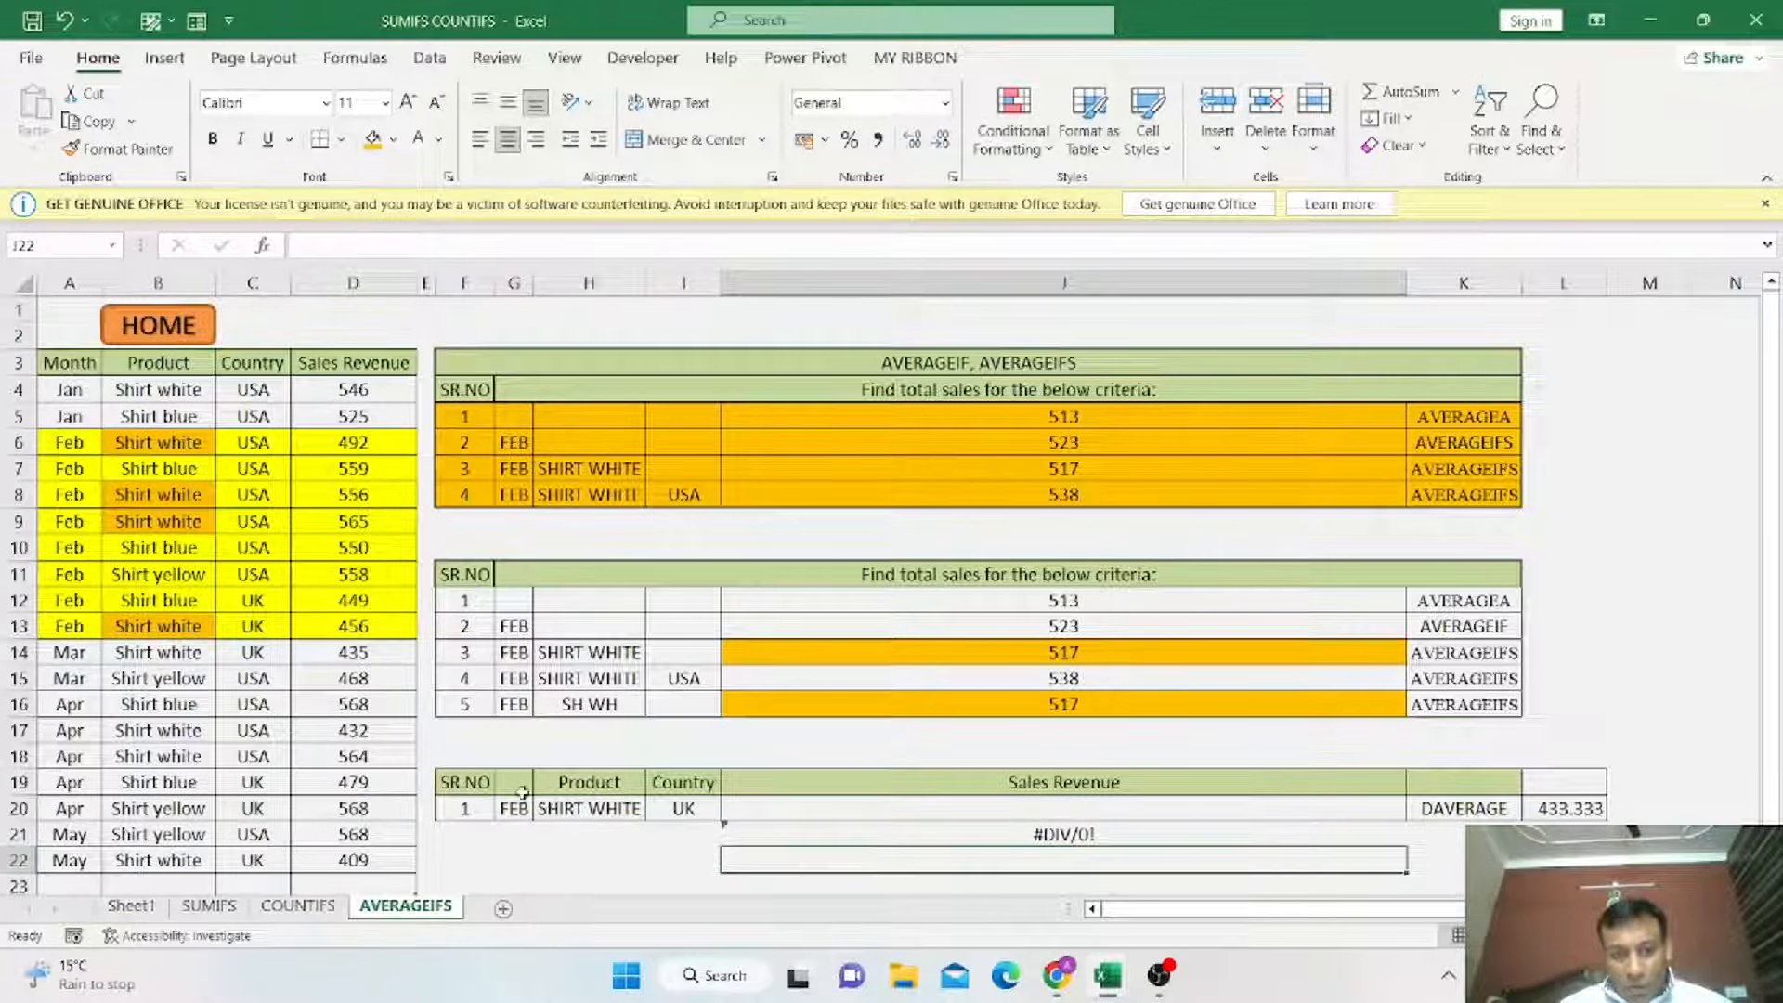
# Add the header MONTH in G19, autofit column G, and compare the criteria headers with the data headers.
pyautogui.click(519, 787)
pyautogui.write('MONTH')
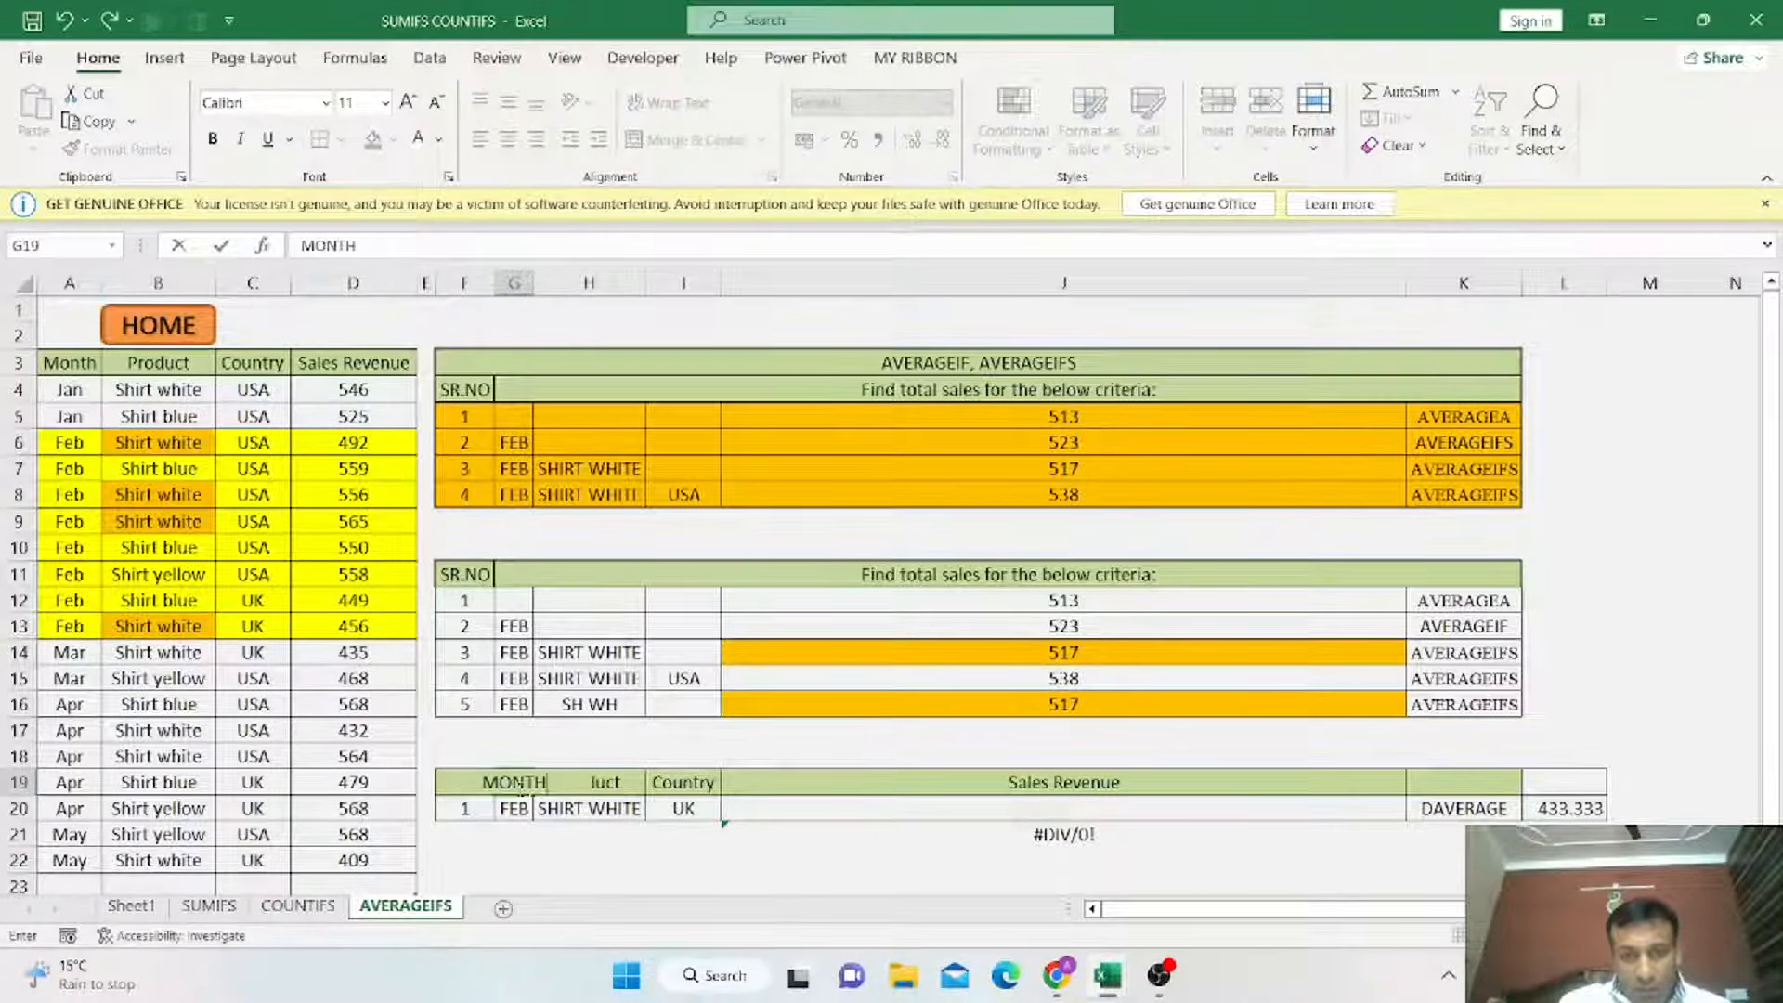
pyautogui.press('Return')
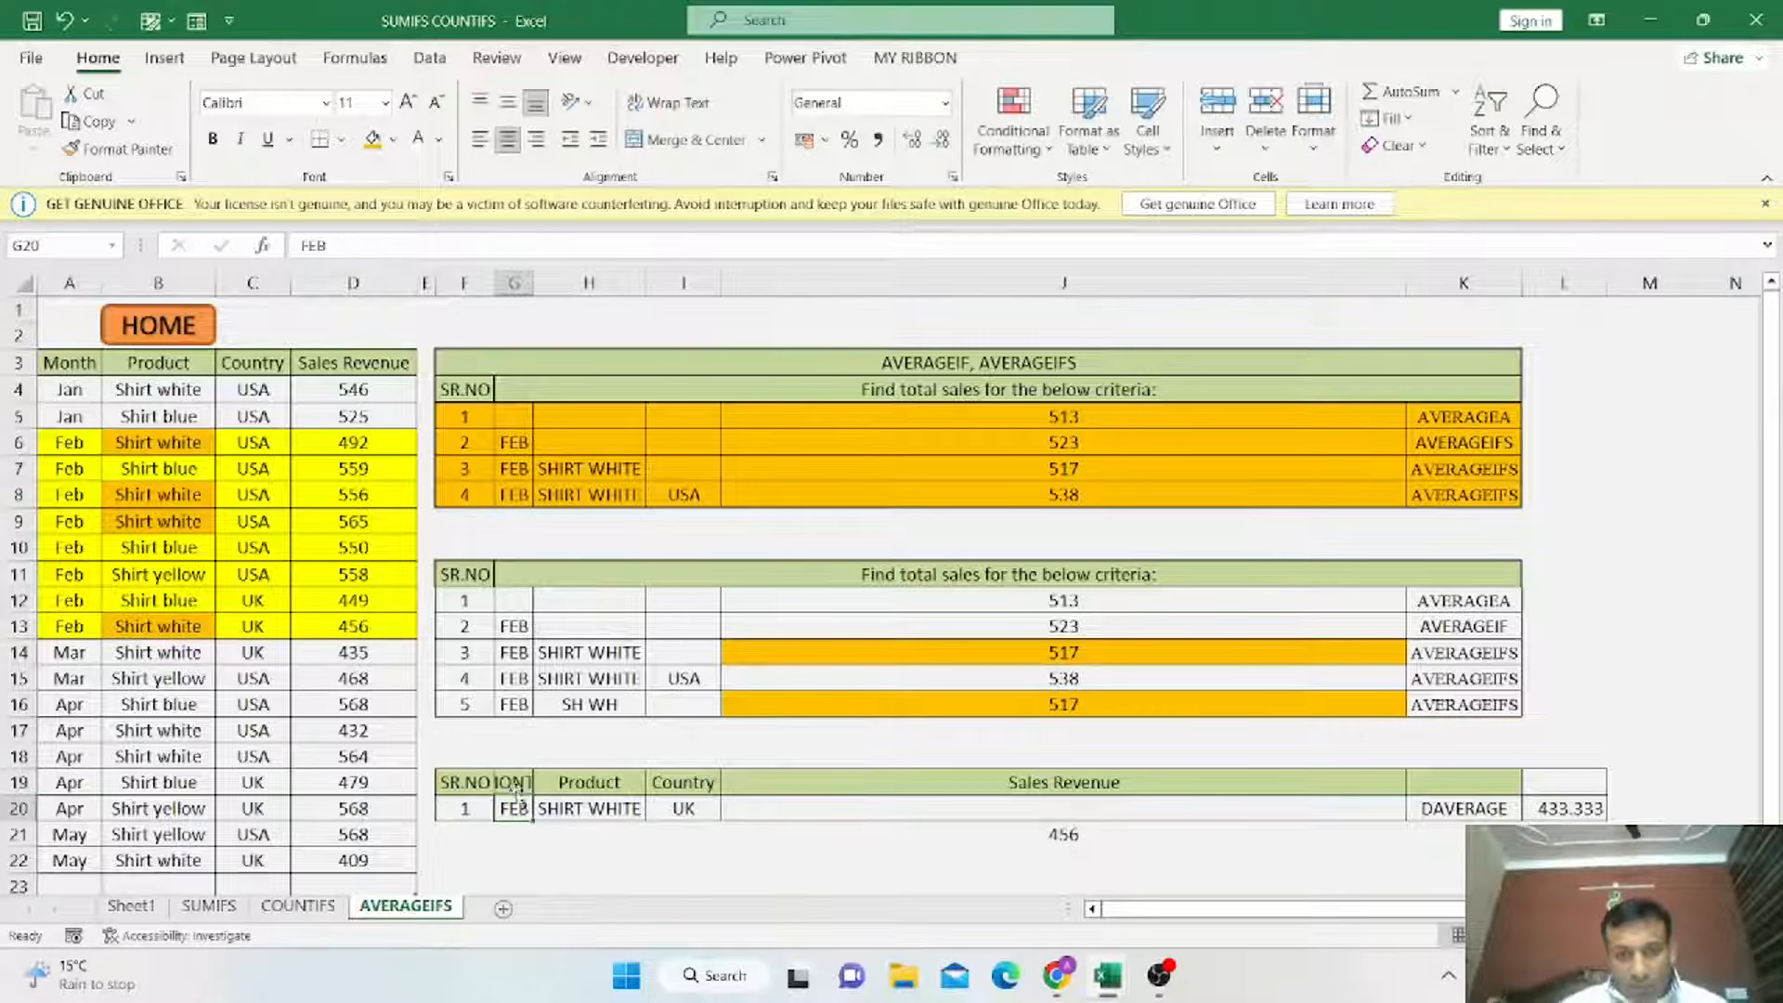
pyautogui.doubleClick(534, 282)
pyautogui.moveTo(517, 785); pyautogui.dragTo(1161, 785)
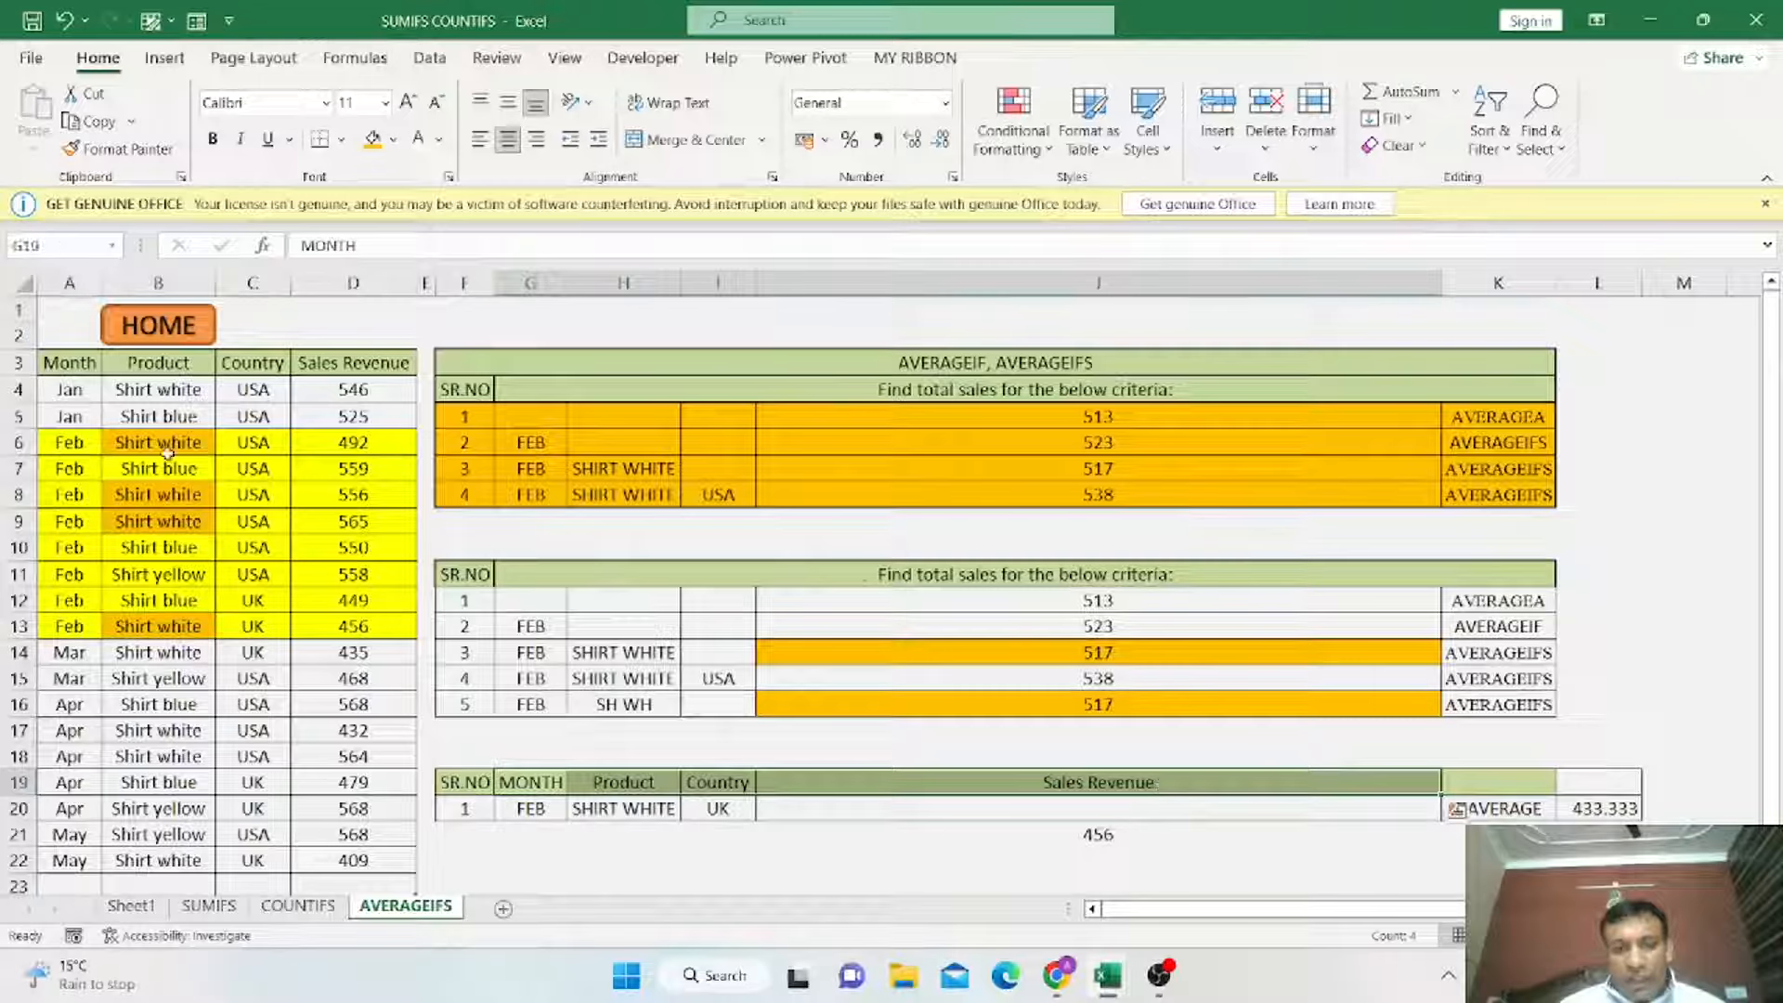
pyautogui.moveTo(81, 364); pyautogui.dragTo(336, 367)
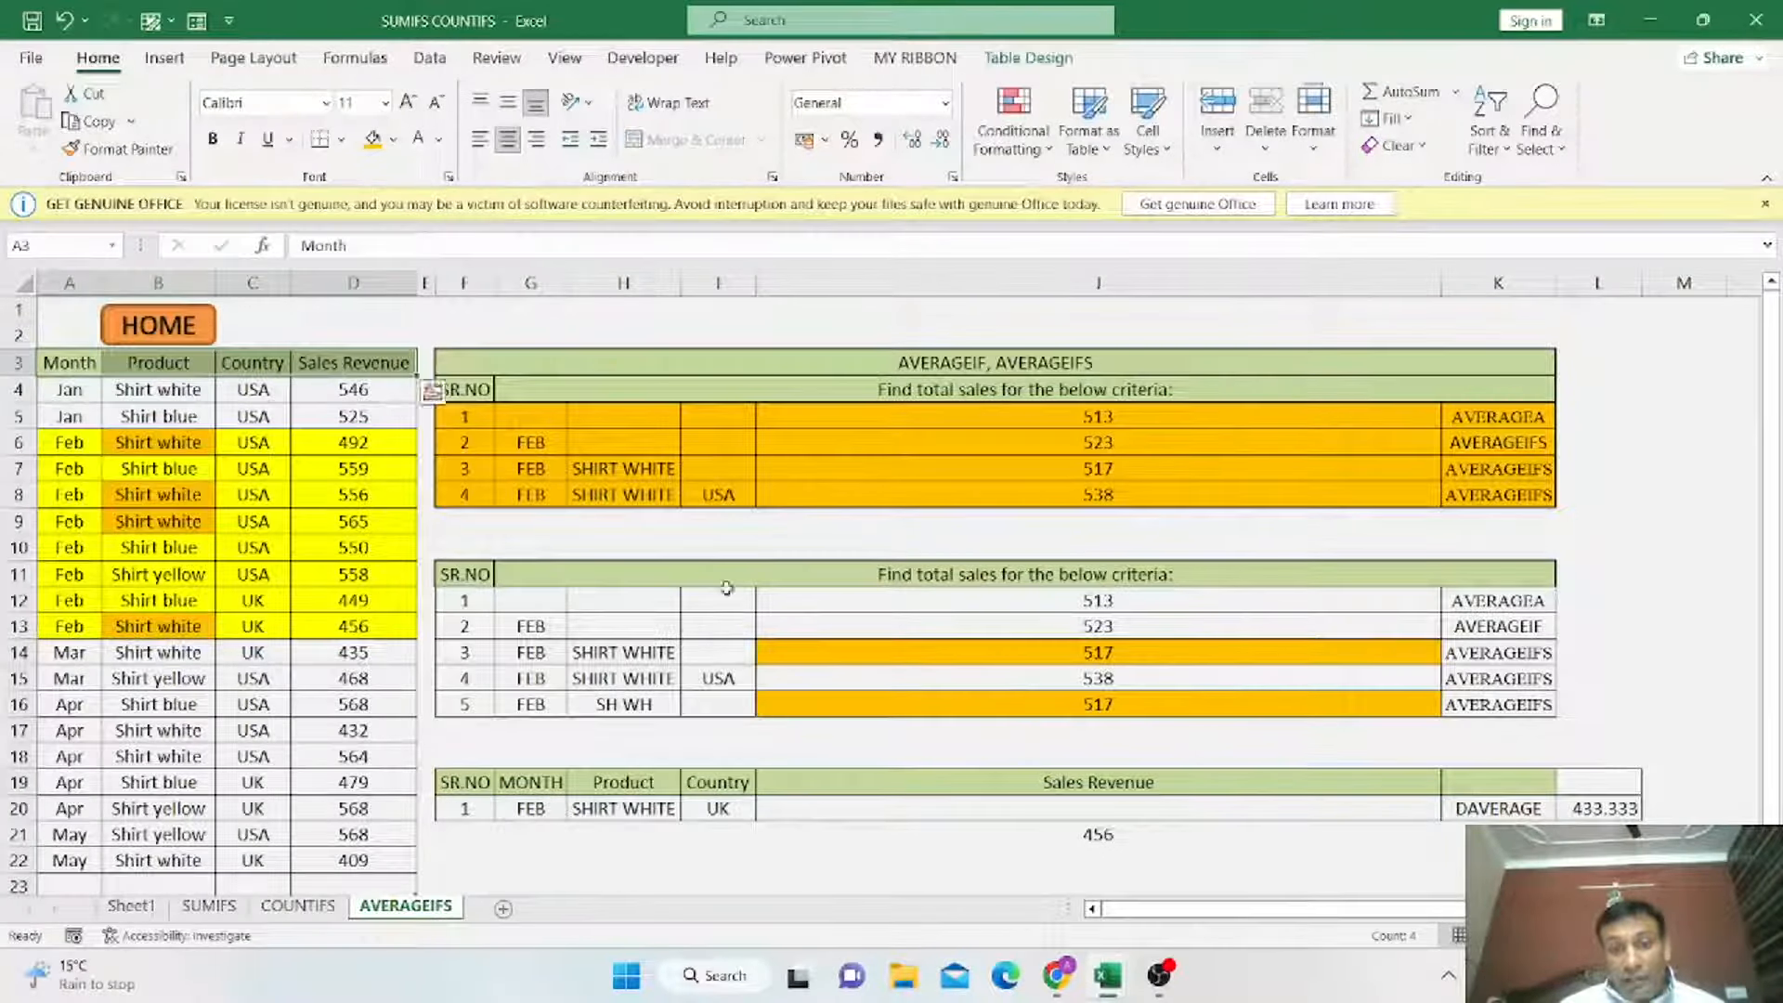
# Return to the summary sheet and open the IF FORMULA WITH CONDITIONAL FORMATTING topic.
pyautogui.click(1102, 836)
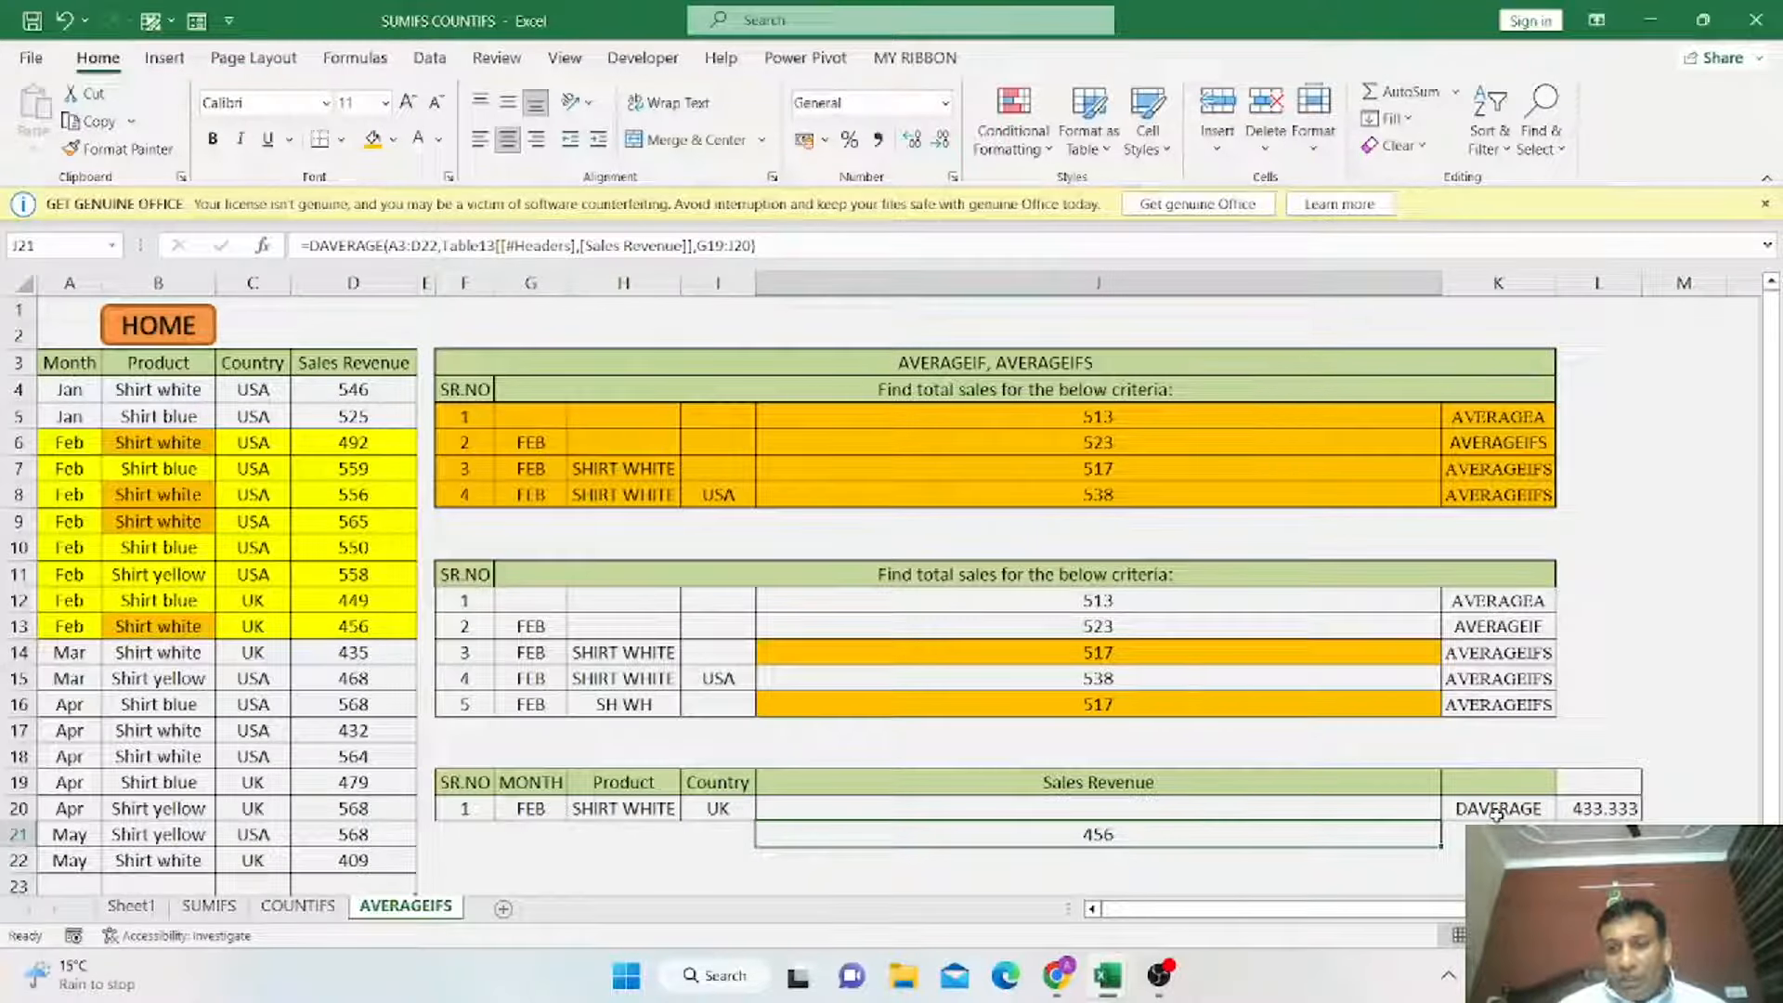
pyautogui.click(179, 339)
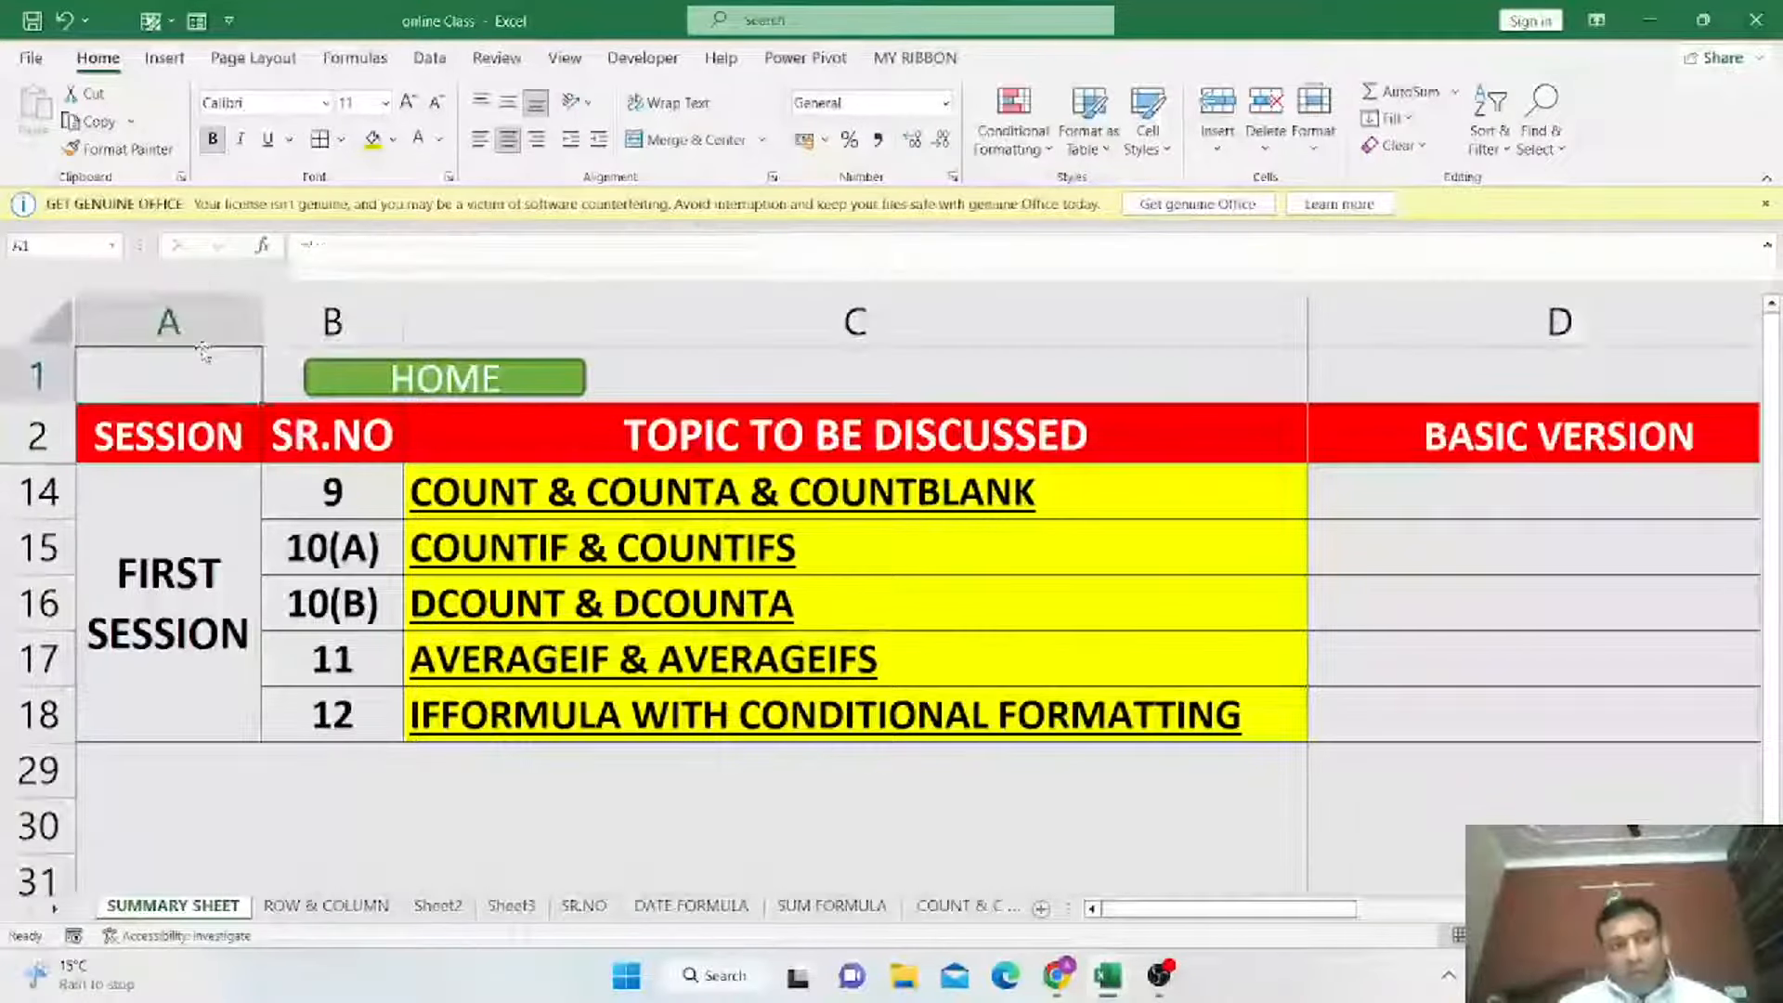
pyautogui.click(149, 375)
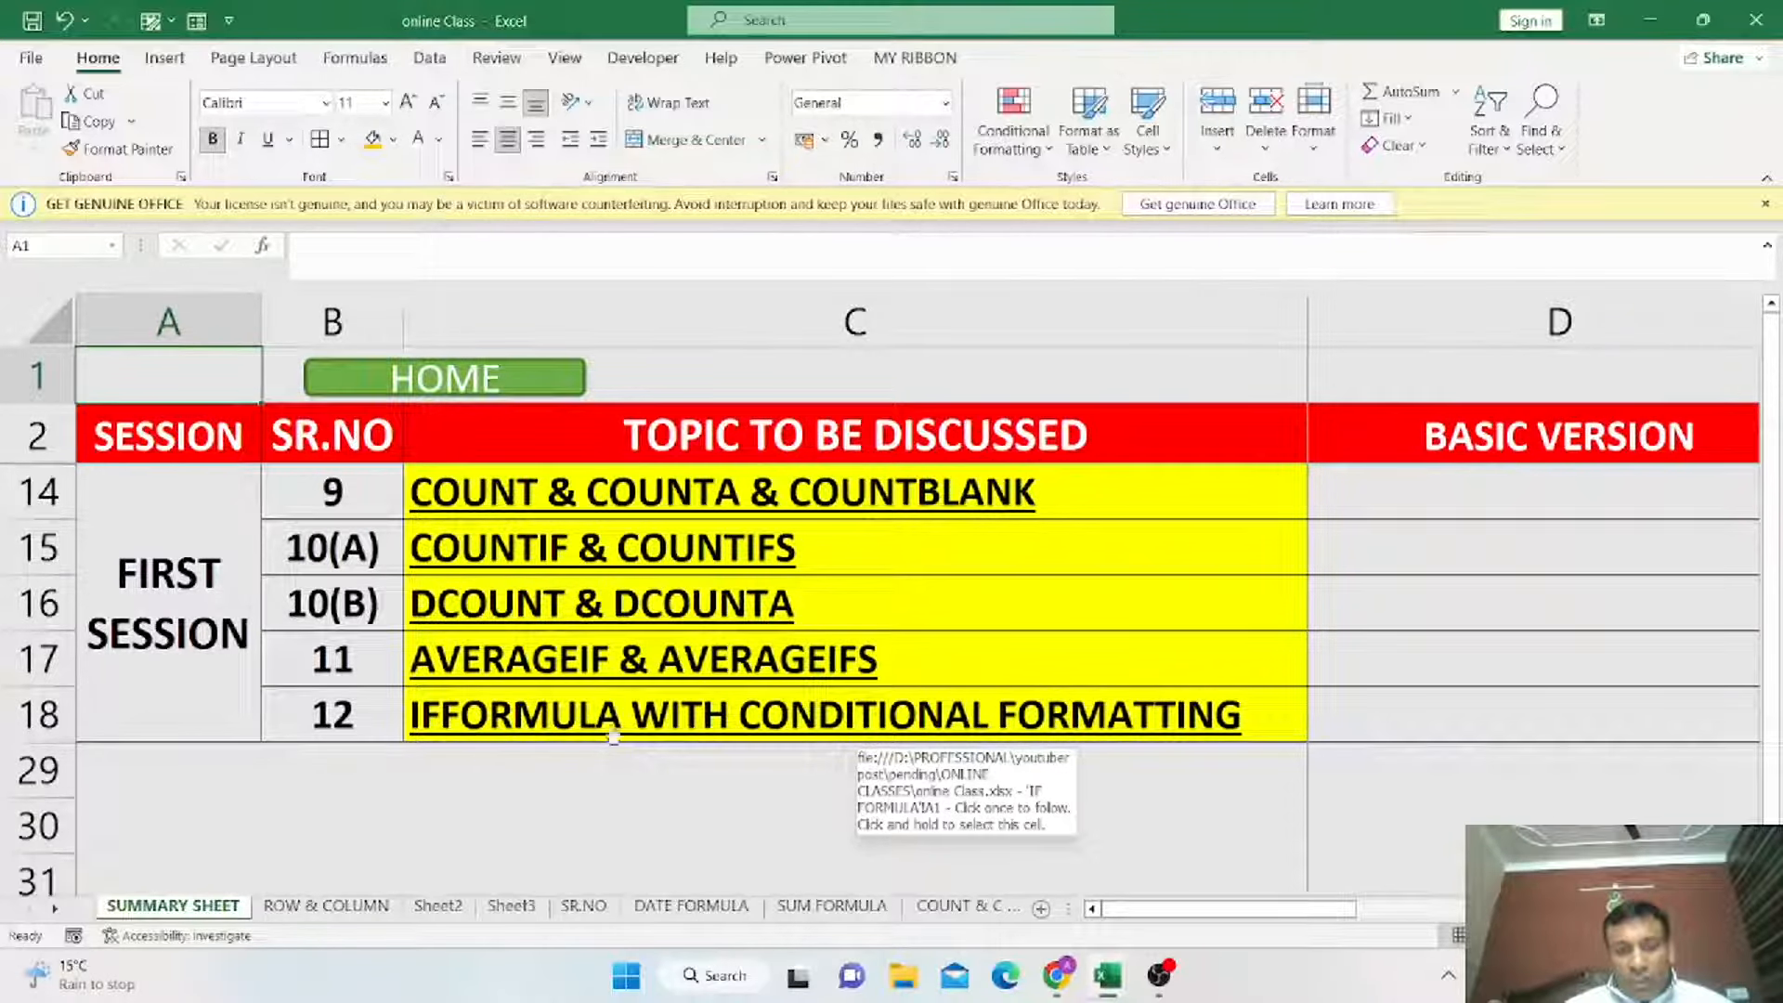
pyautogui.click(814, 732)
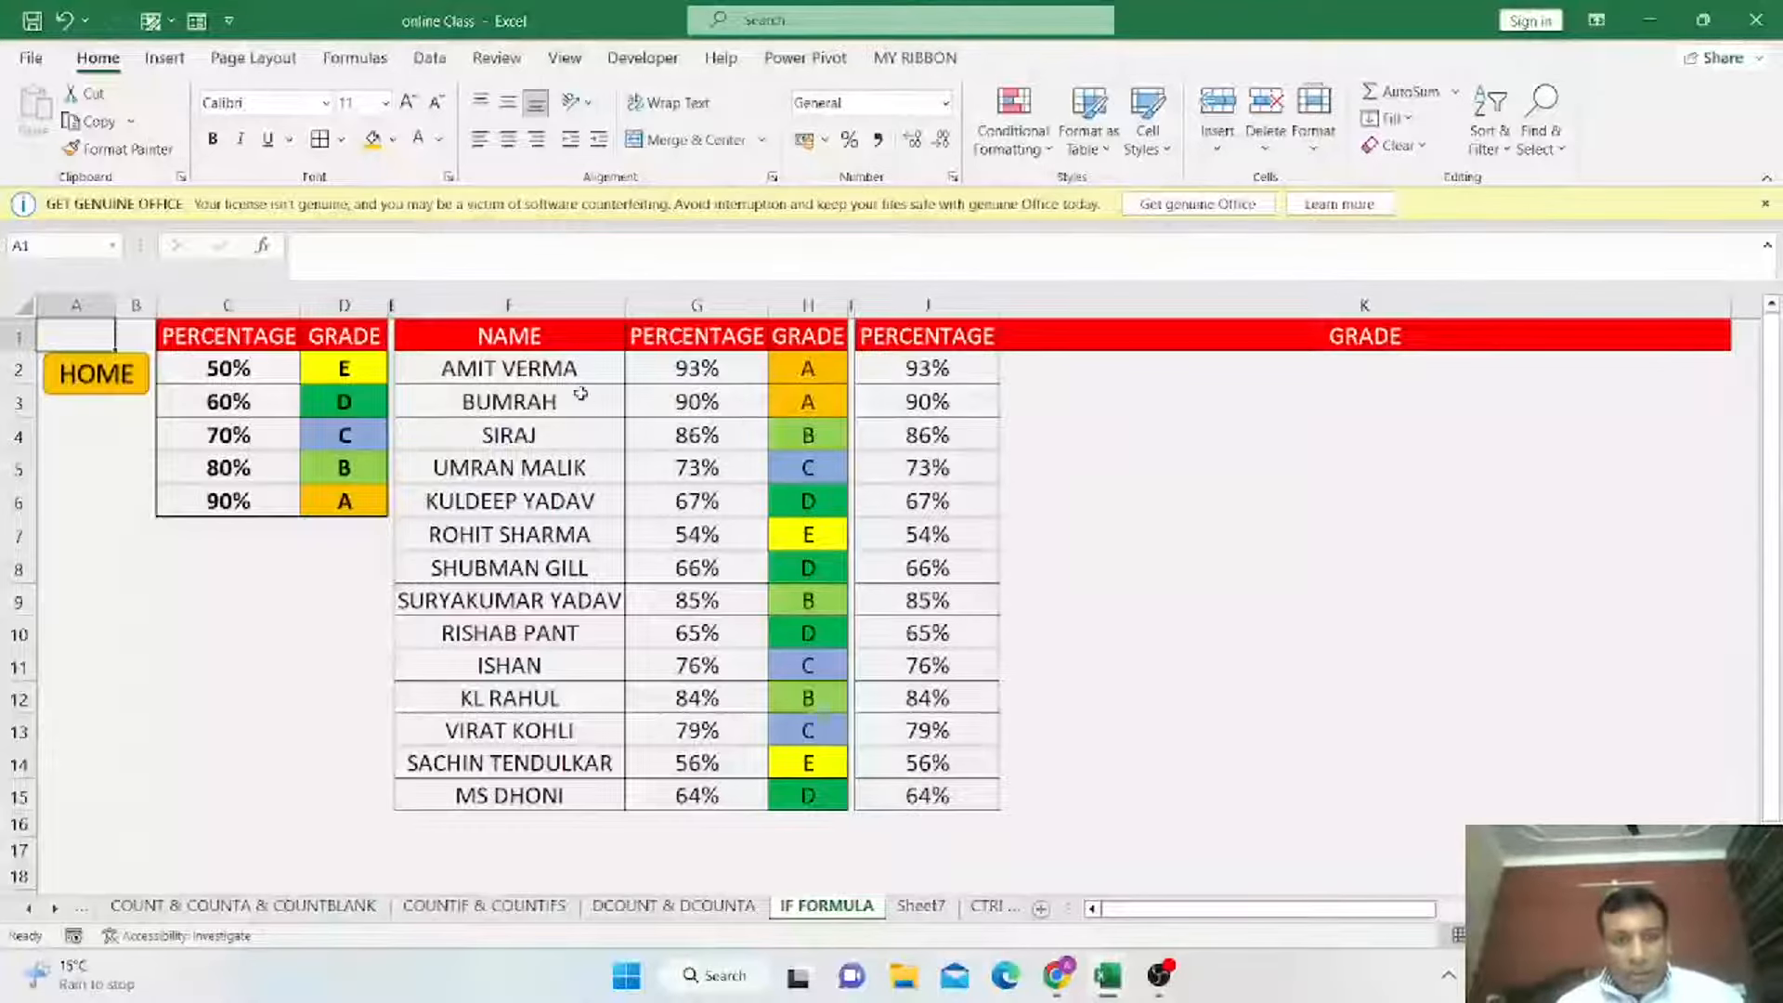
# Rename the F1 header to STUDENT NAME.
pyautogui.click(496, 333)
pyautogui.moveTo(496, 333); pyautogui.dragTo(808, 795)
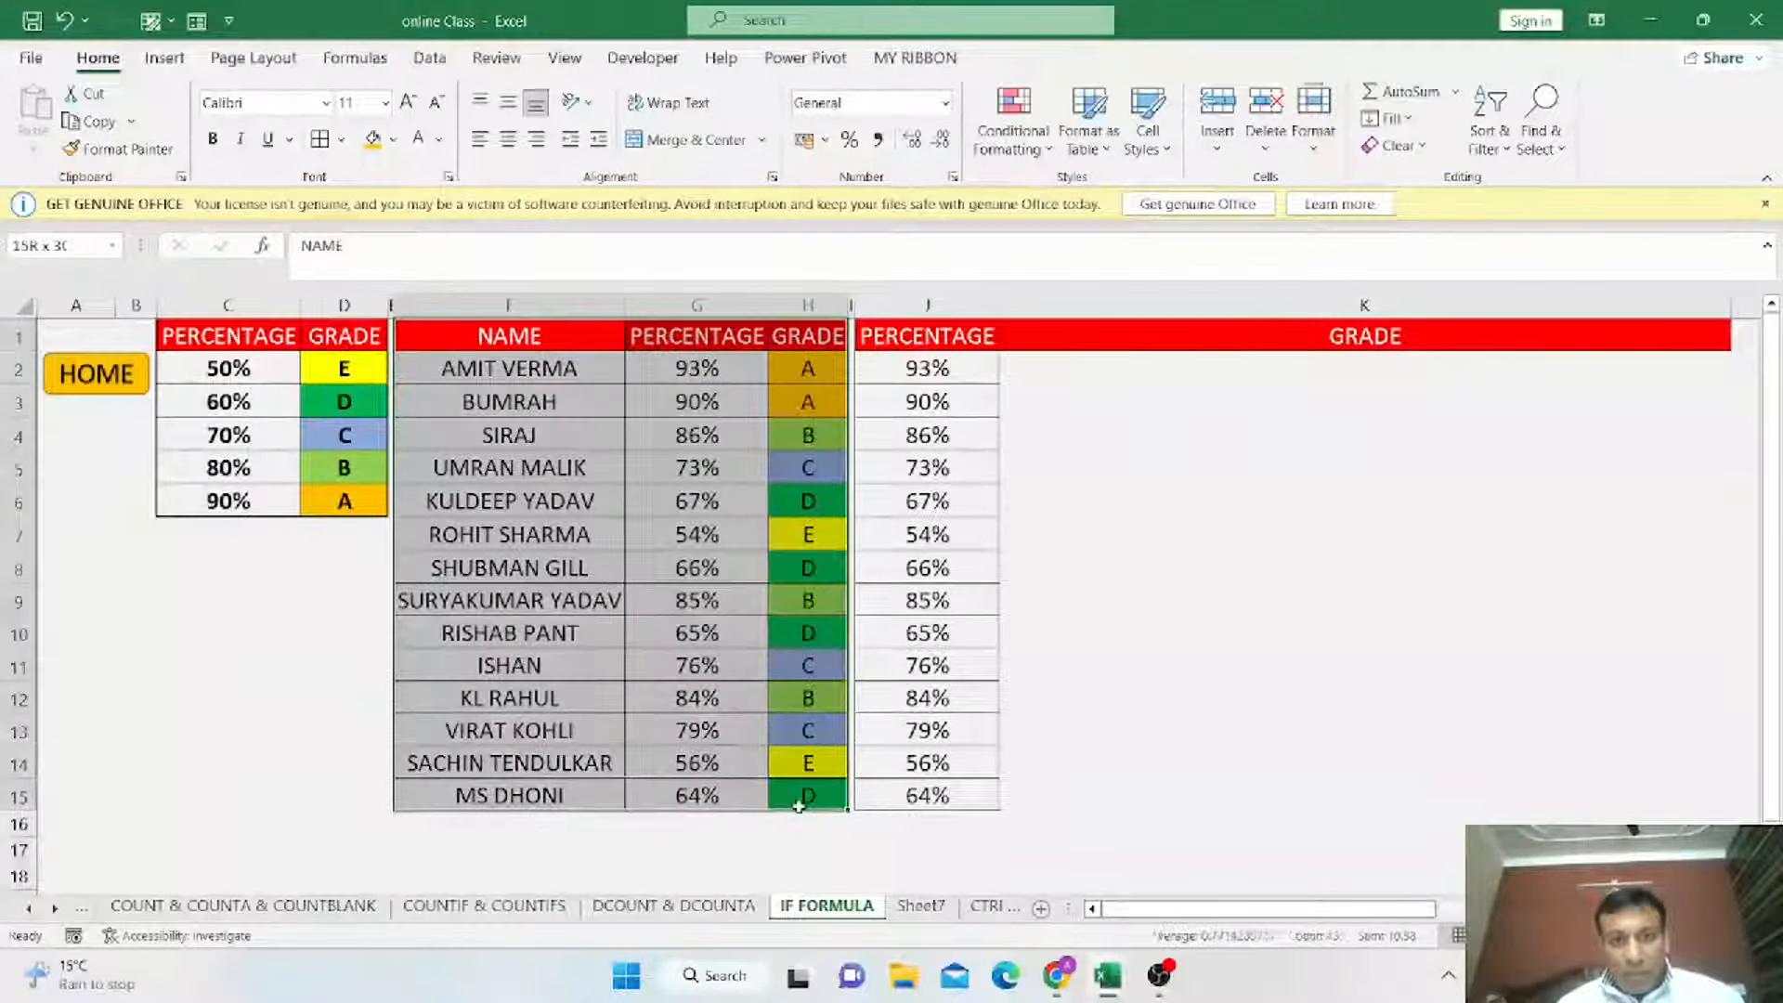
pyautogui.click(511, 337)
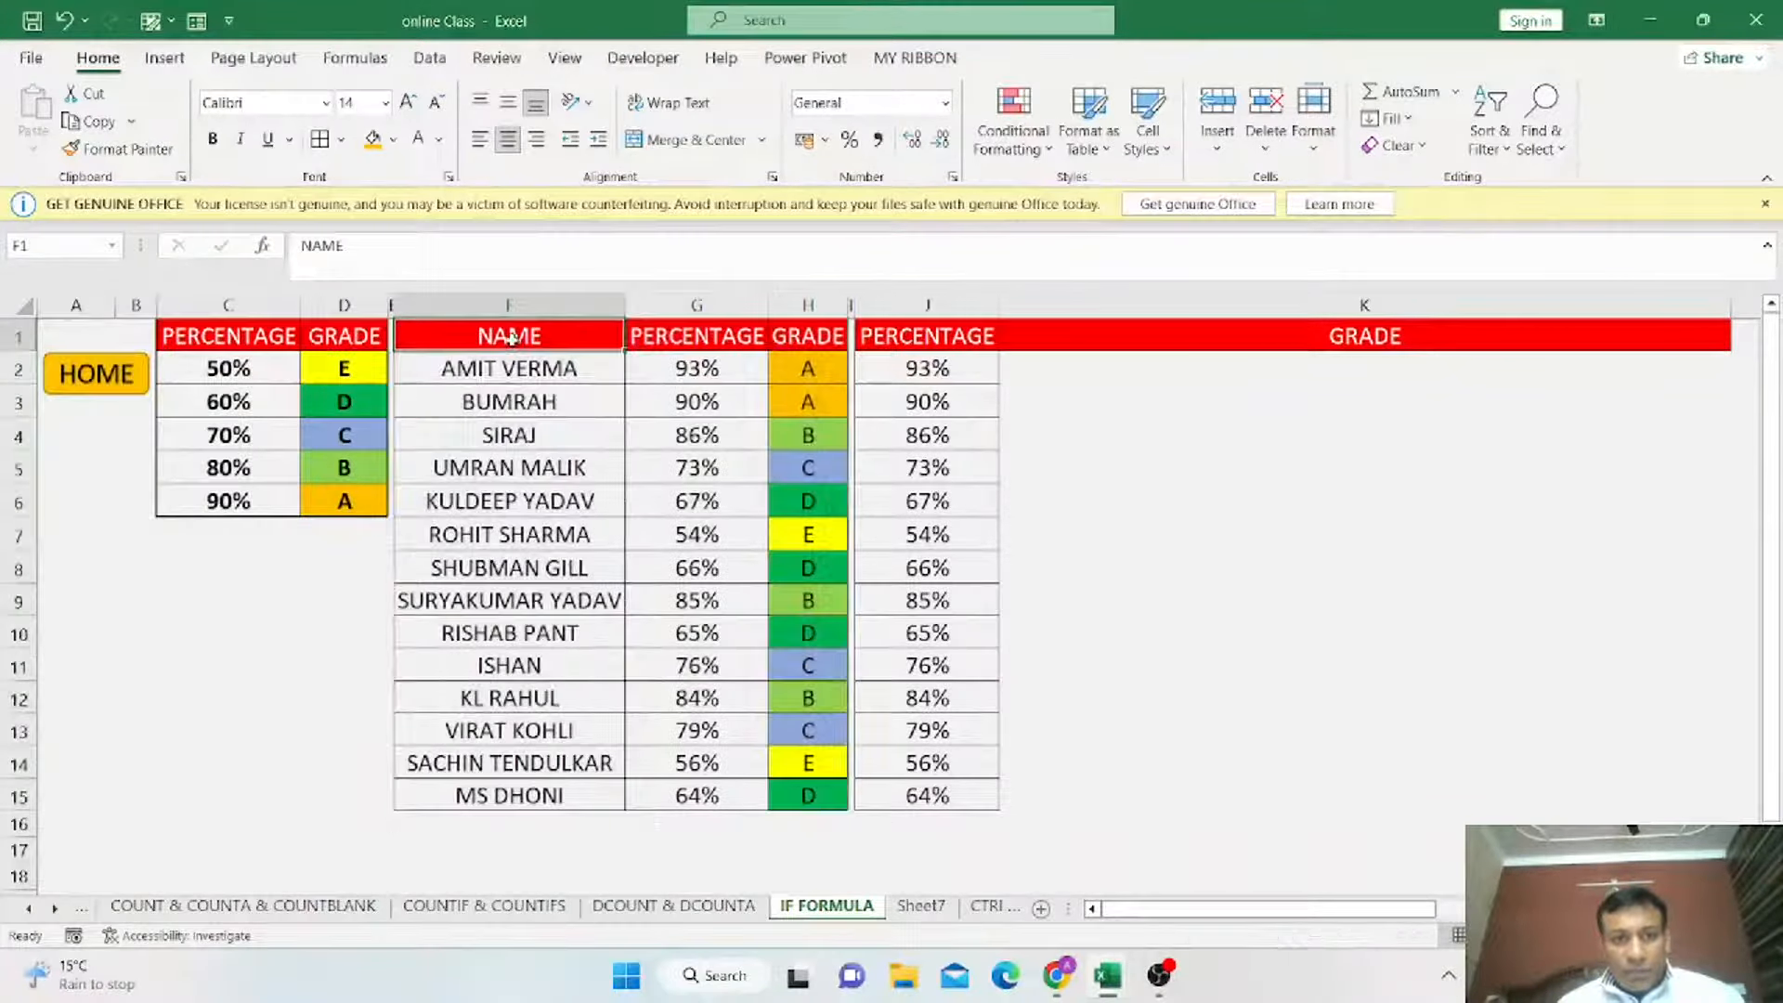
pyautogui.write('STUDENT')
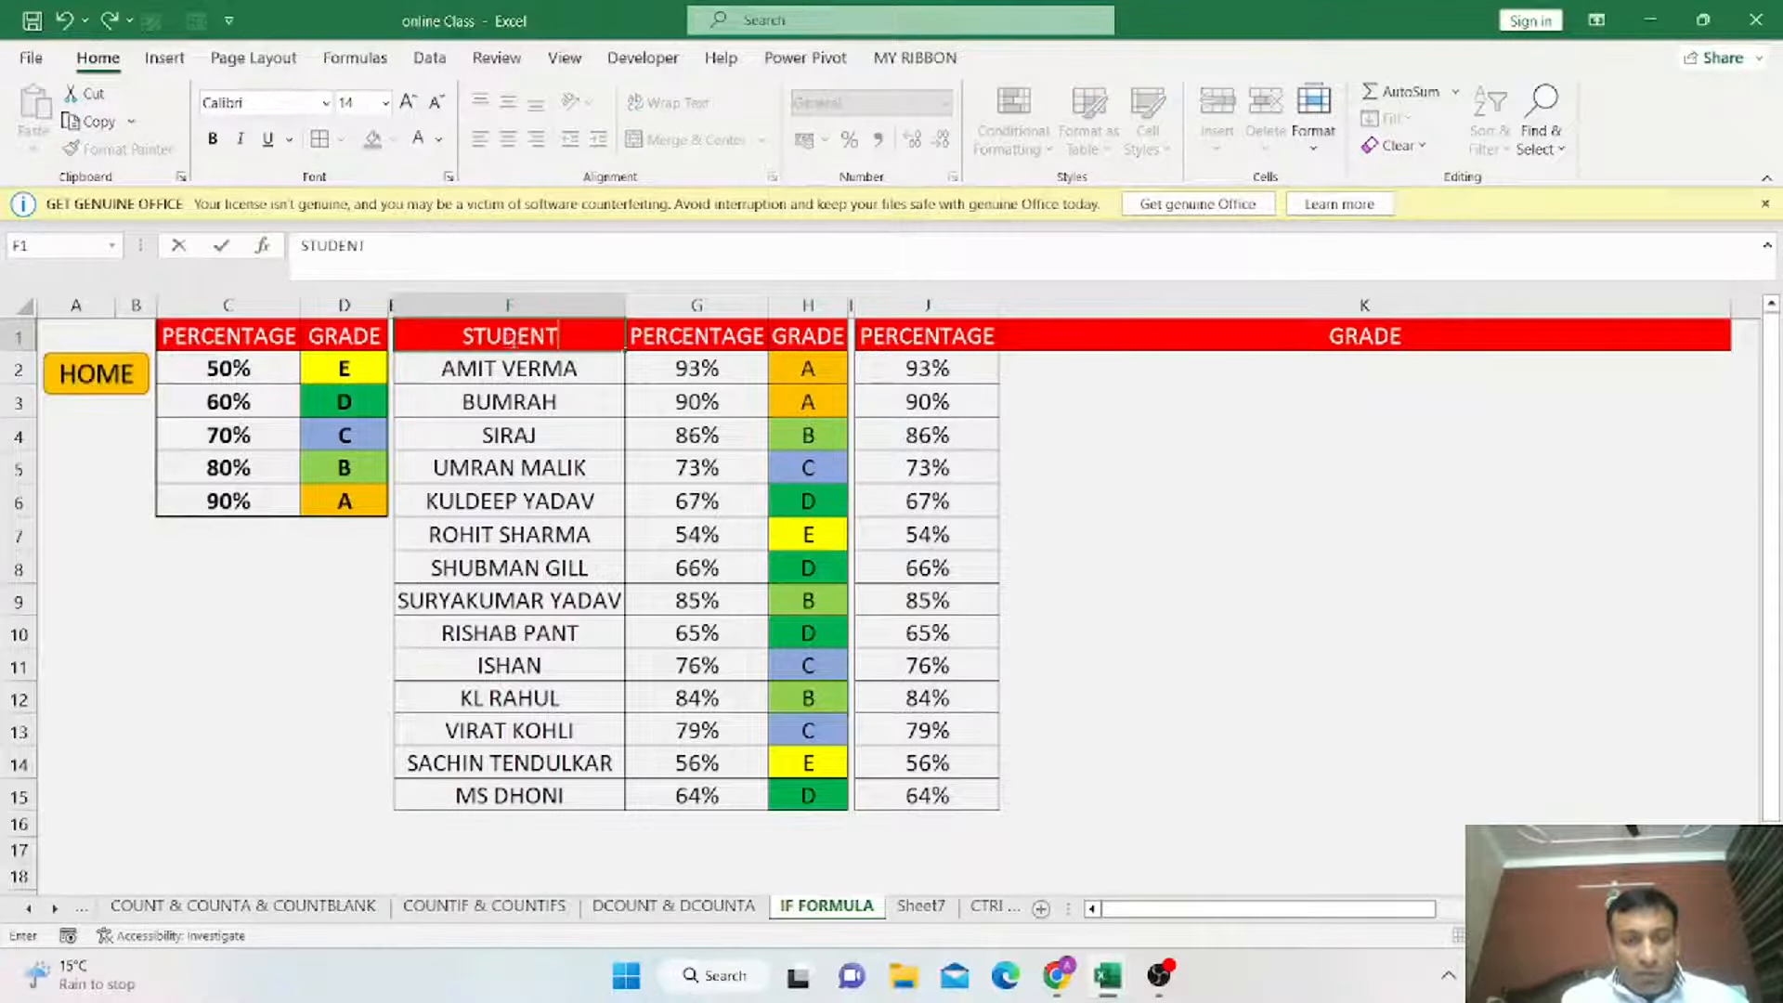
pyautogui.write(' NAME')
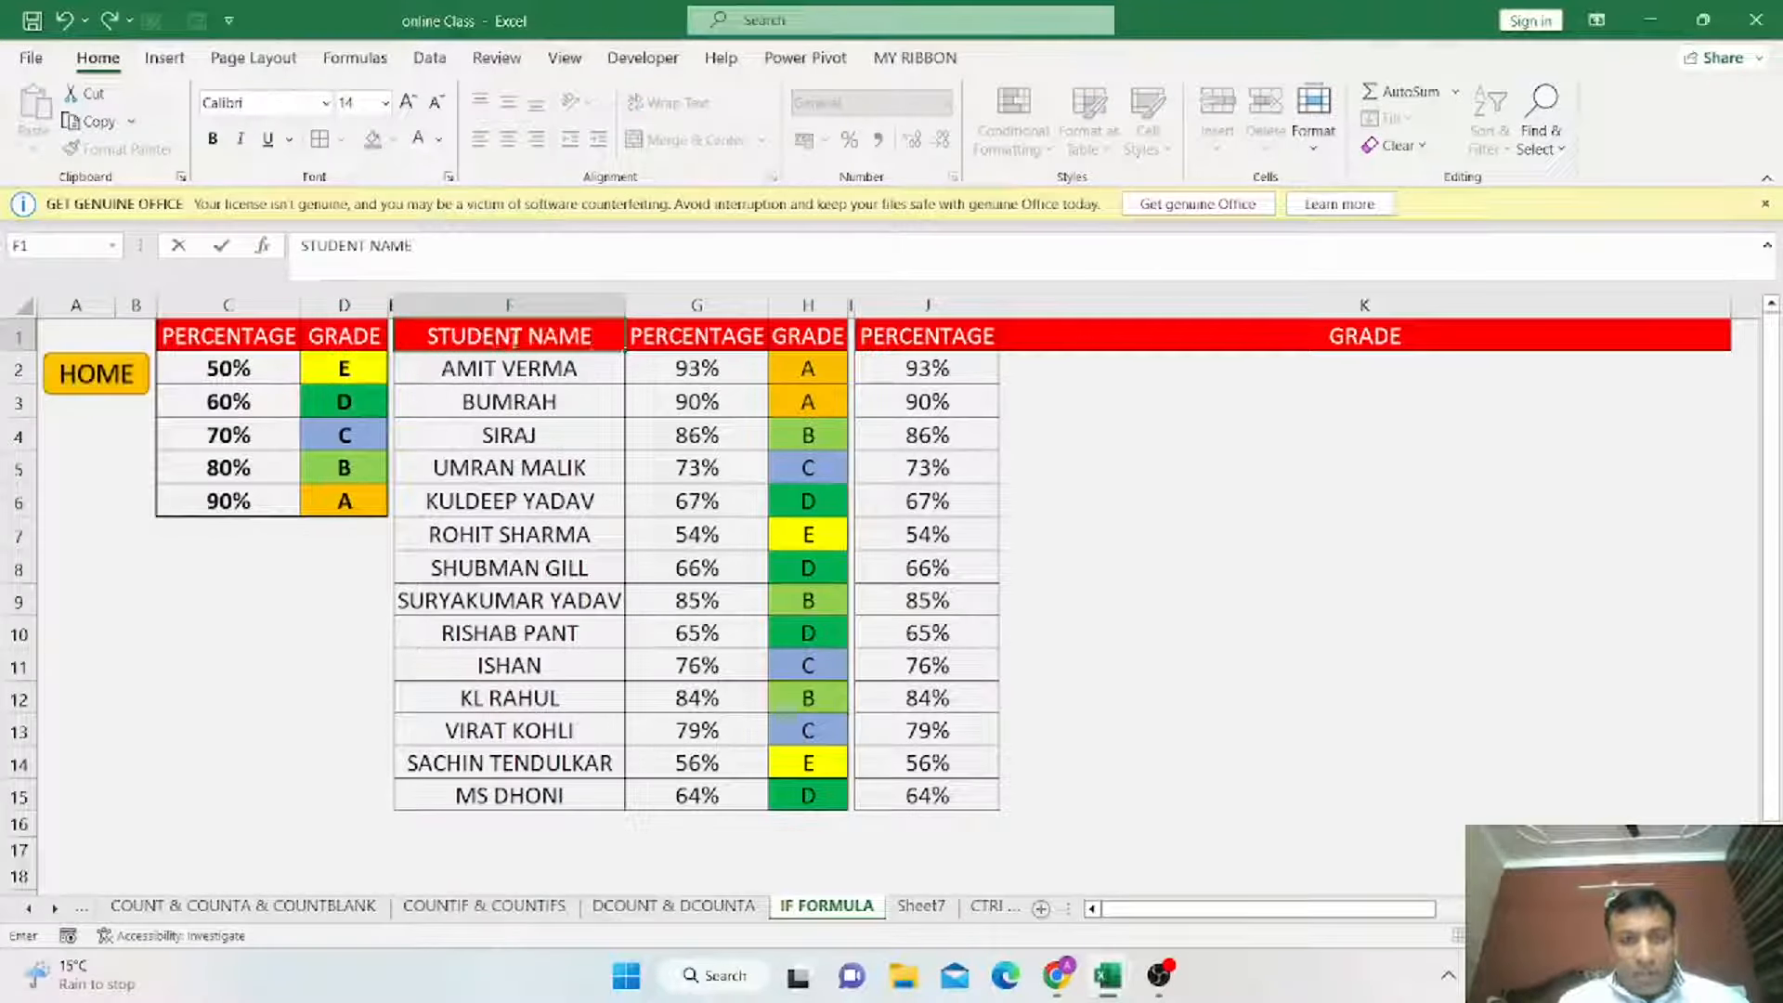
pyautogui.press('Tab')
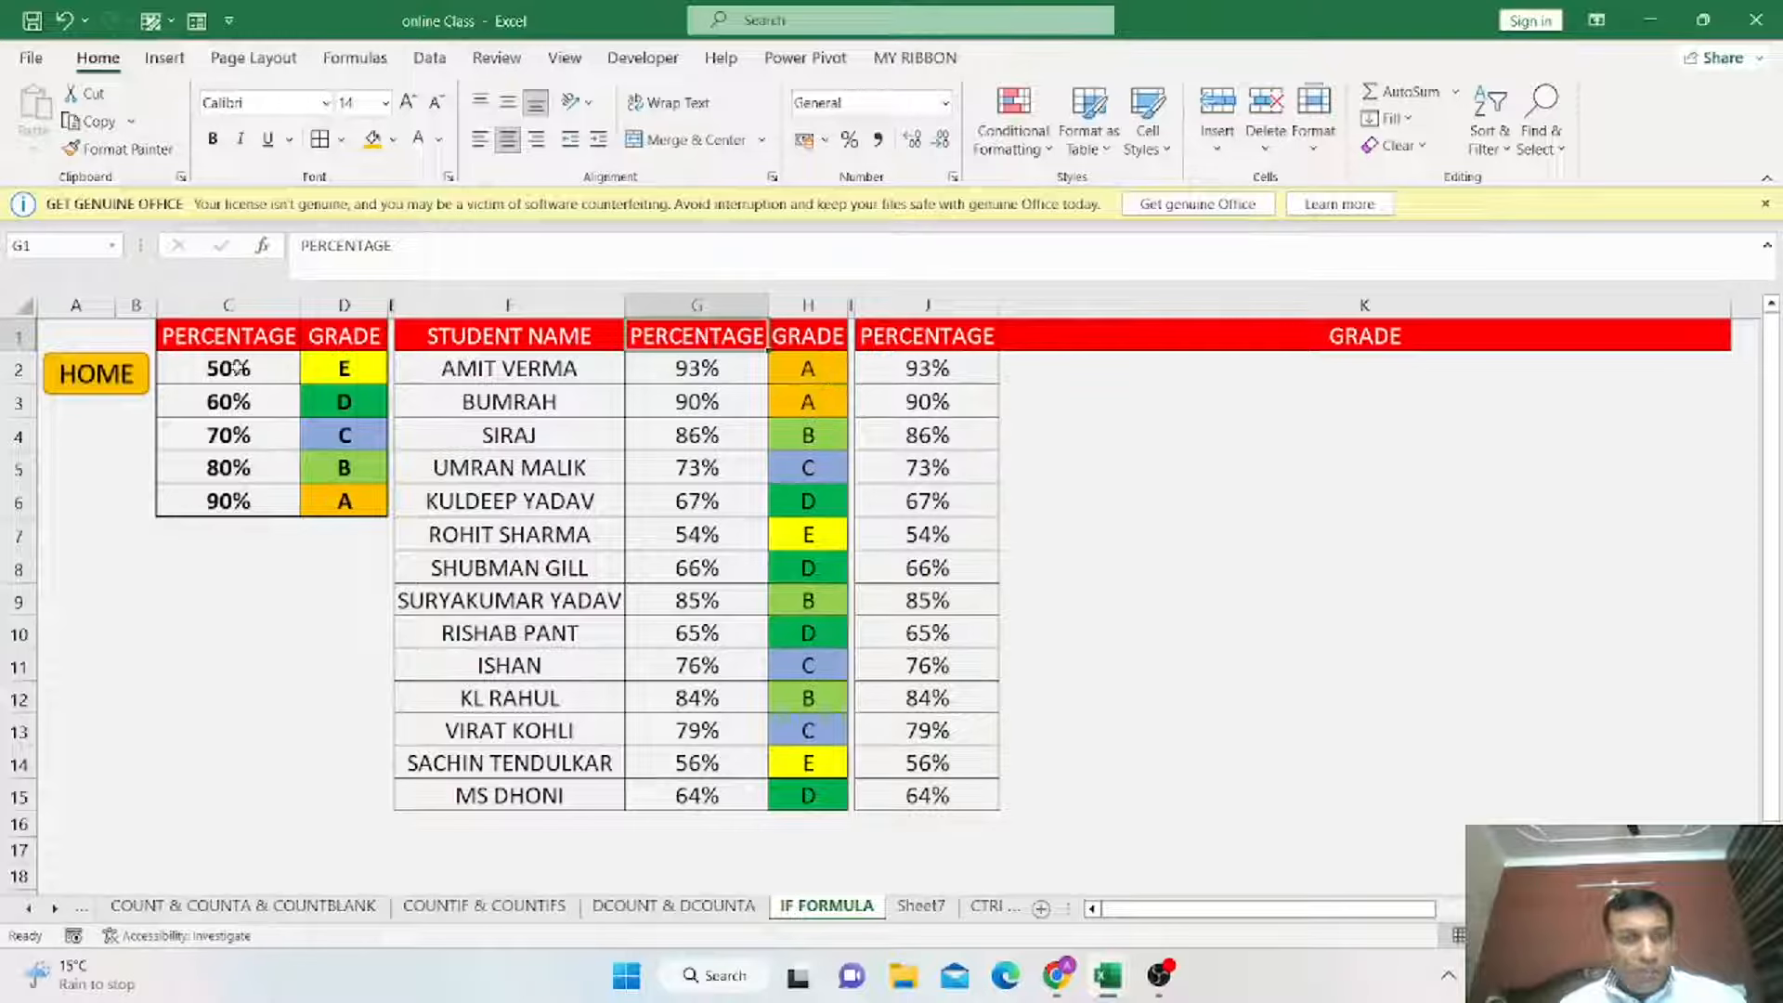
pyautogui.moveTo(219, 341); pyautogui.dragTo(343, 502)
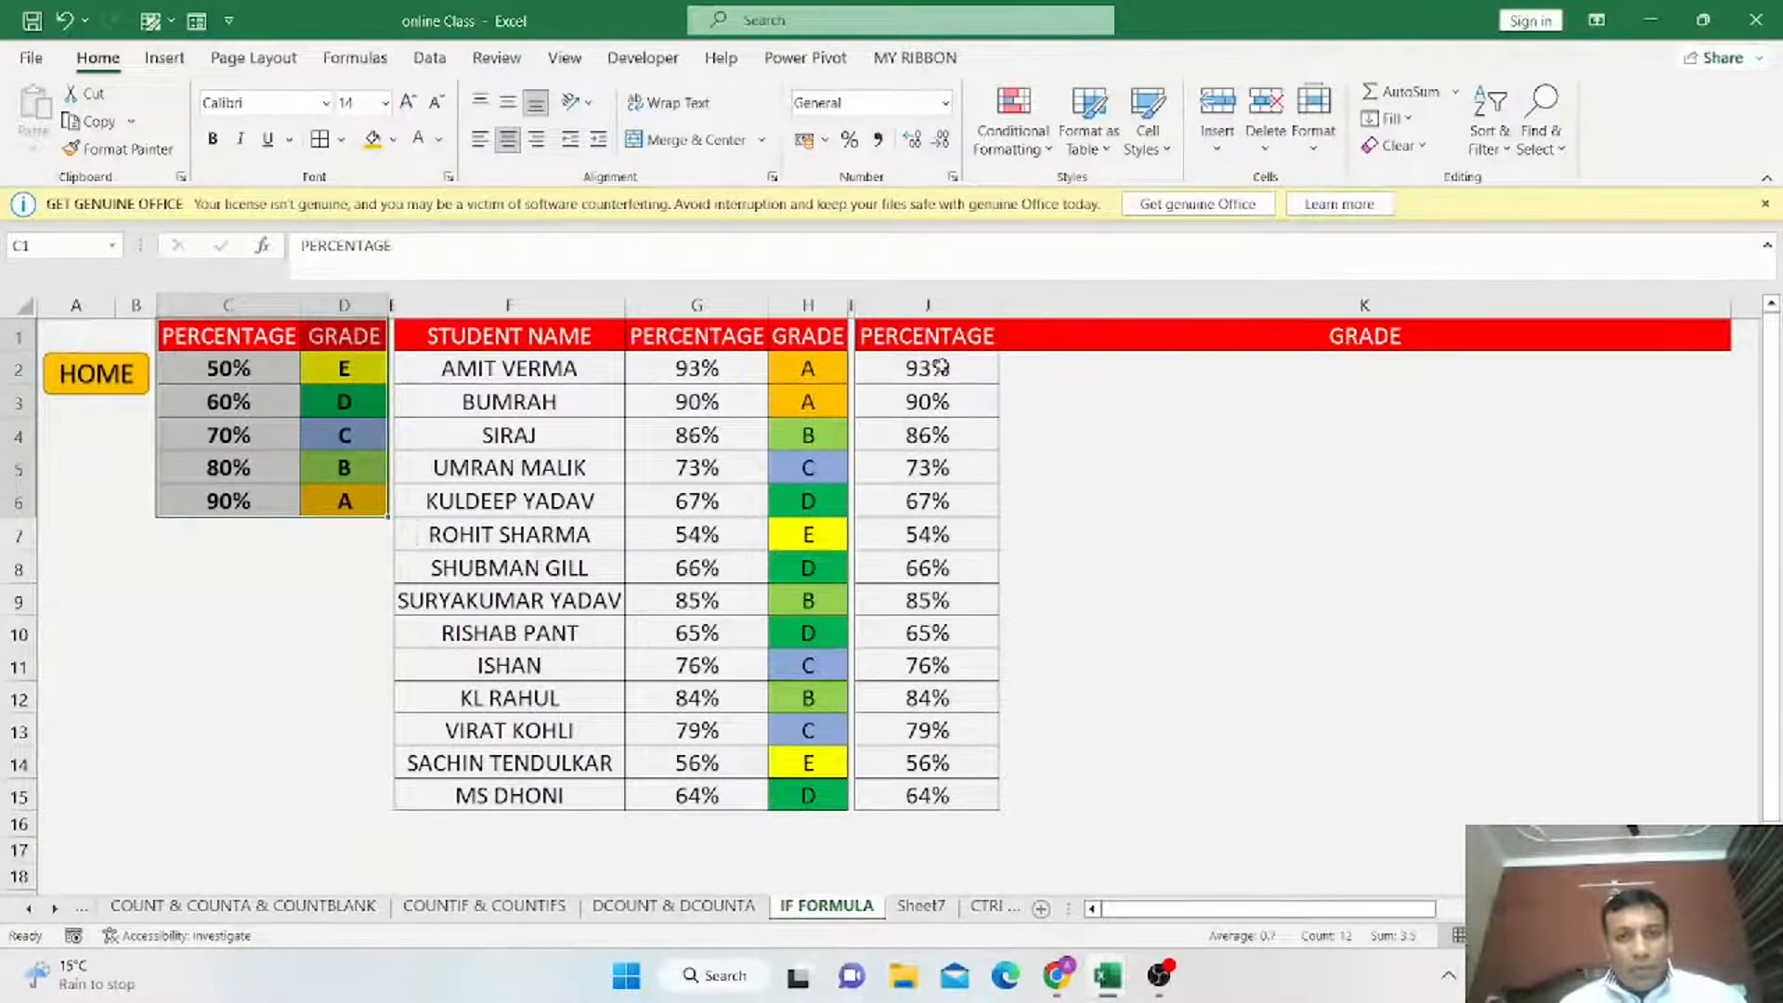
pyautogui.click(957, 336)
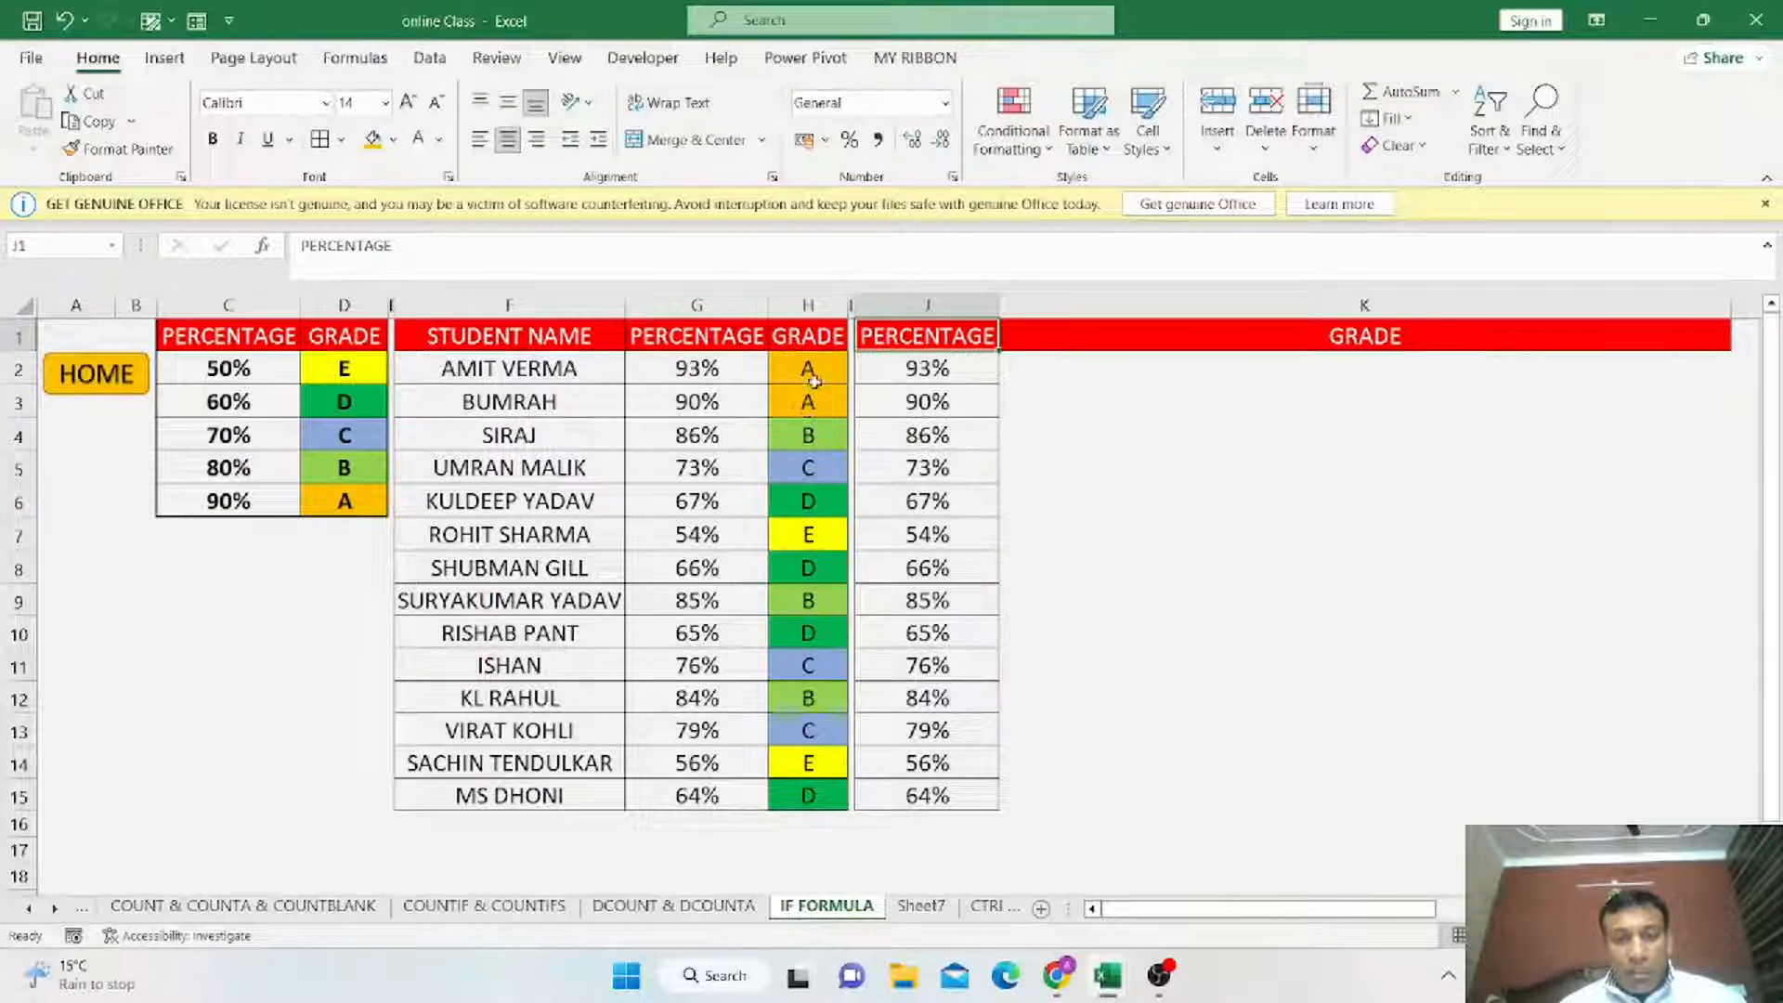
pyautogui.moveTo(1307, 368); pyautogui.dragTo(1359, 782)
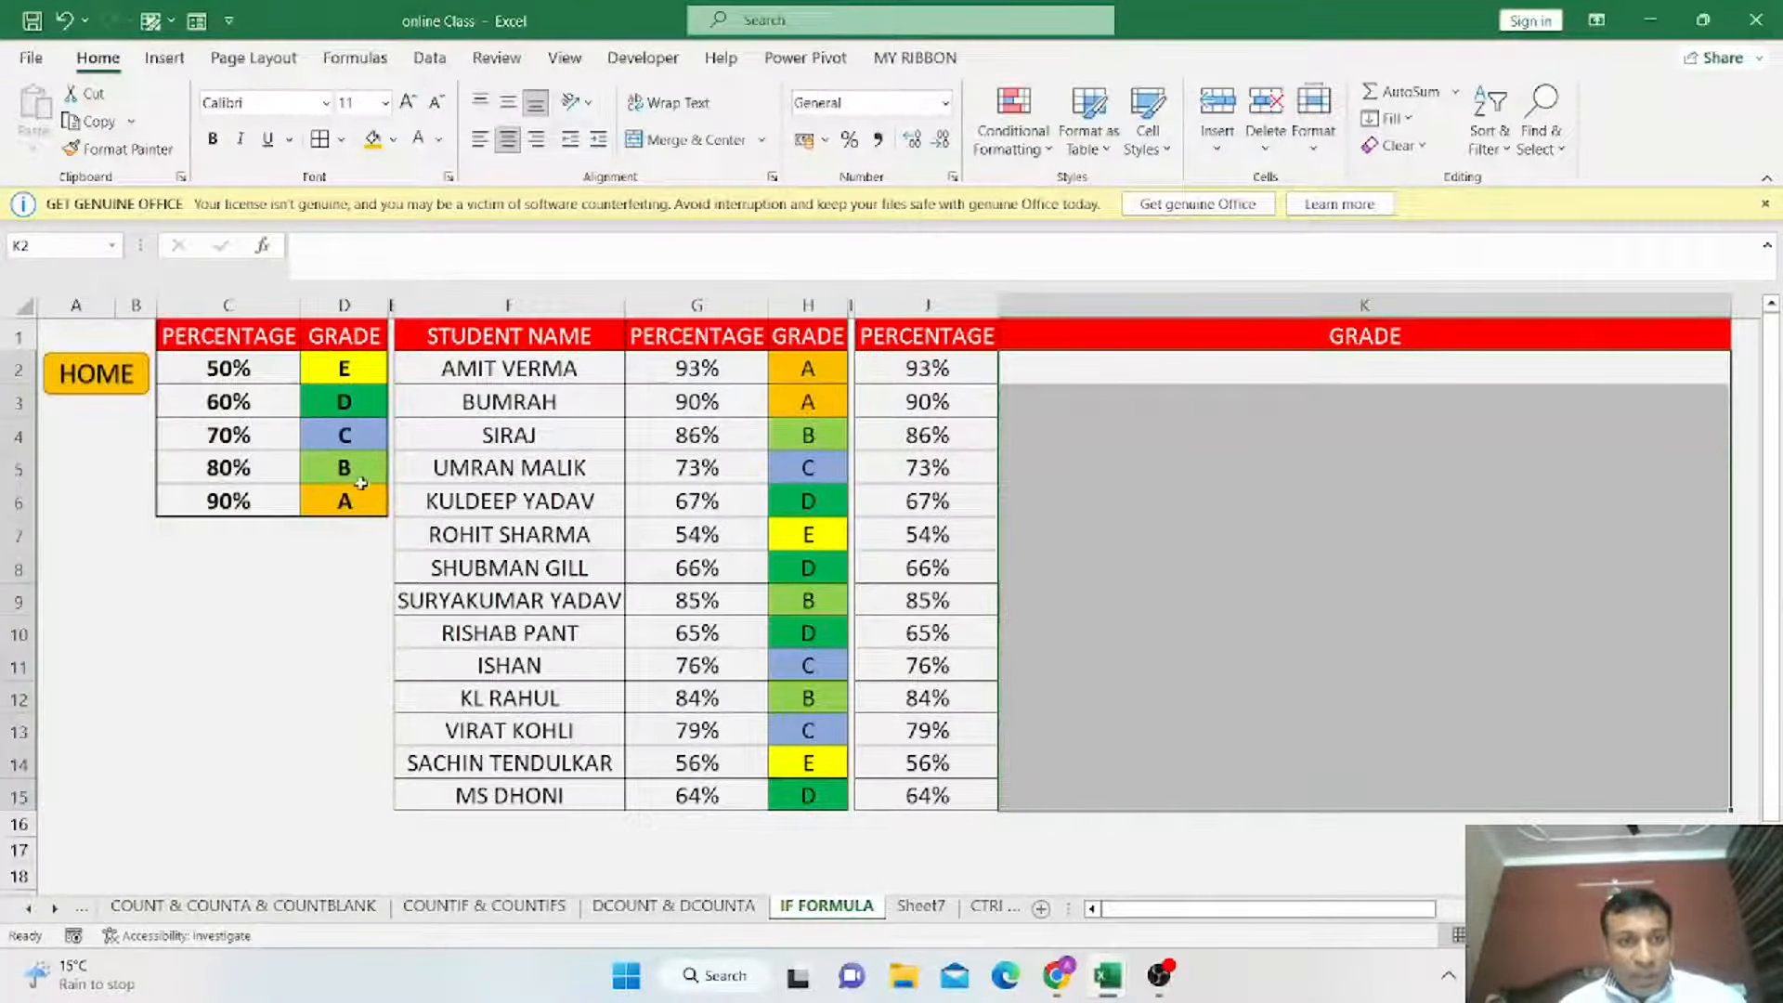
pyautogui.click(1177, 372)
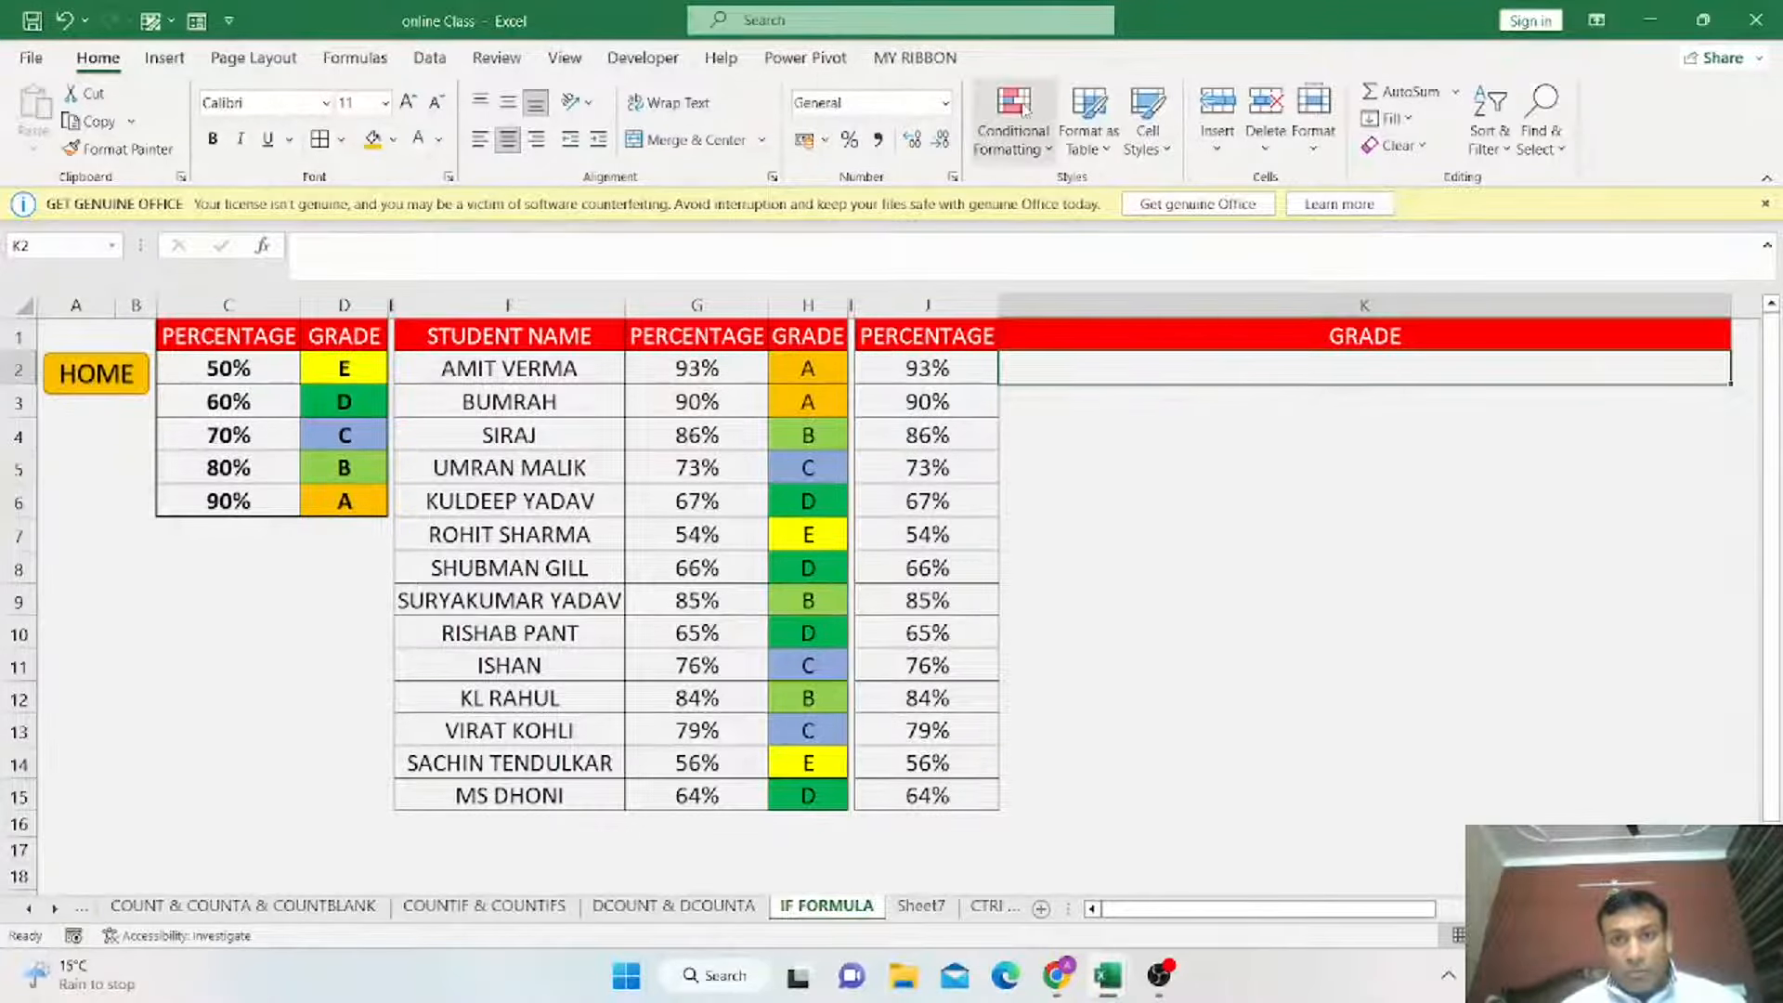
pyautogui.click(1050, 156)
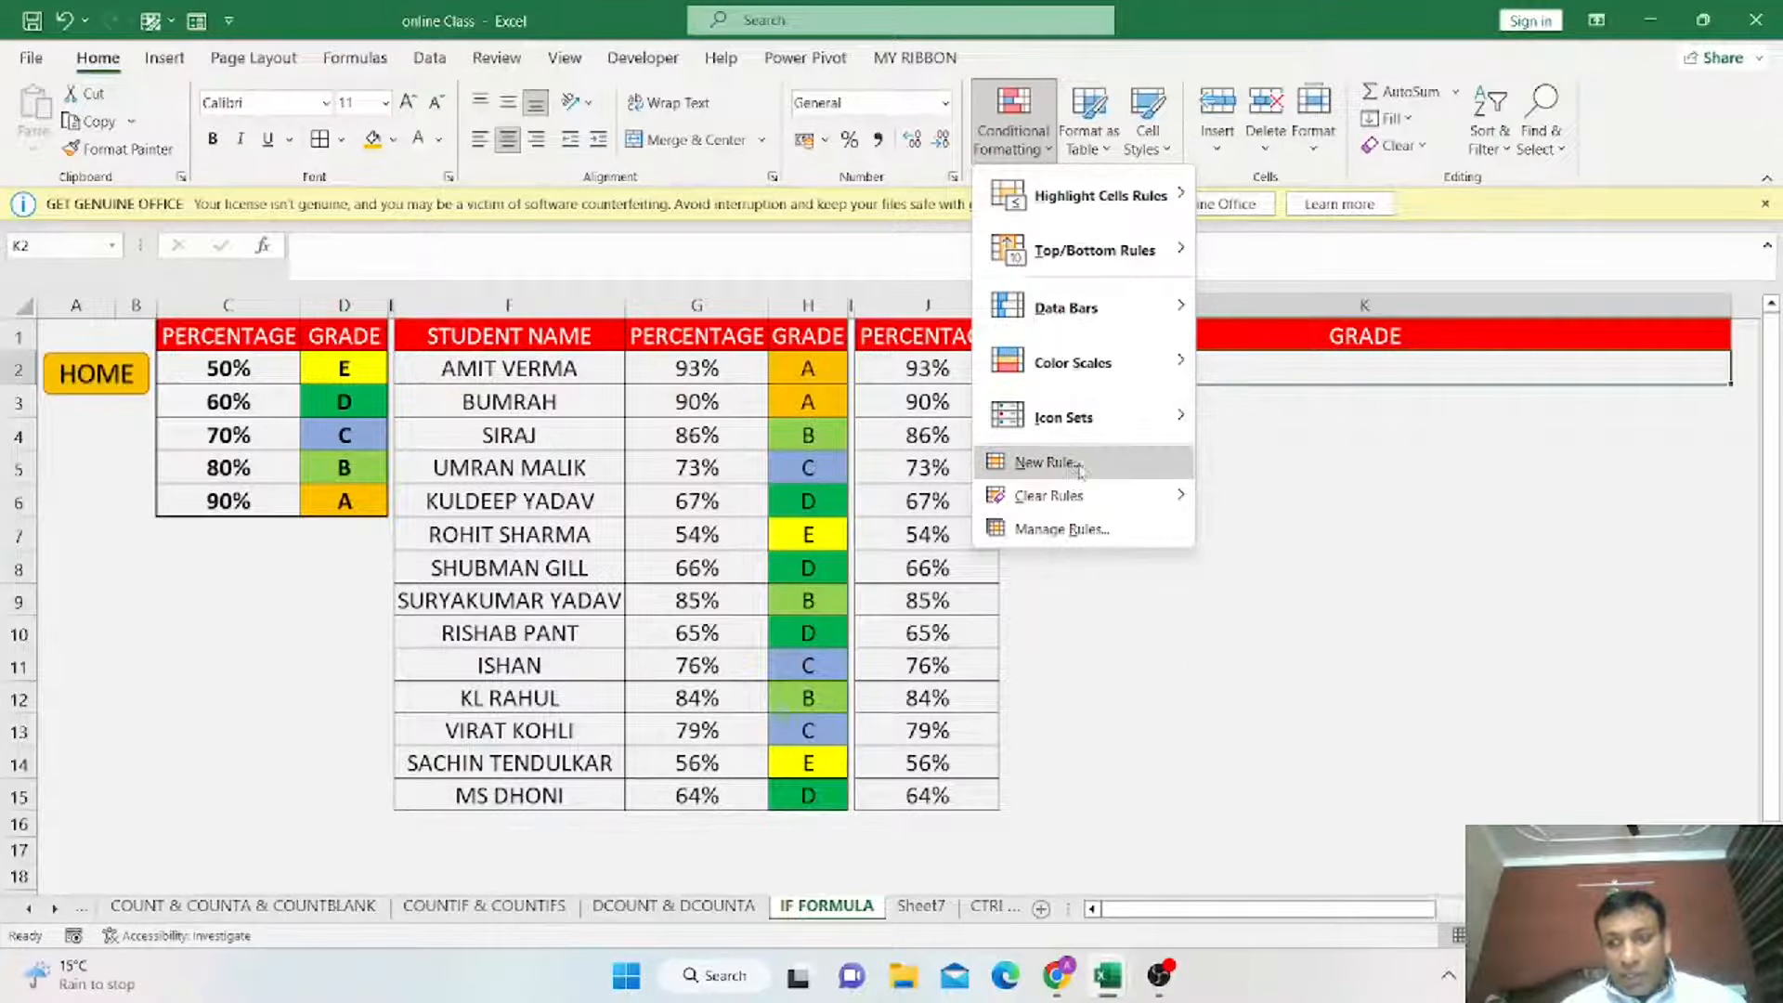
pyautogui.click(1050, 463)
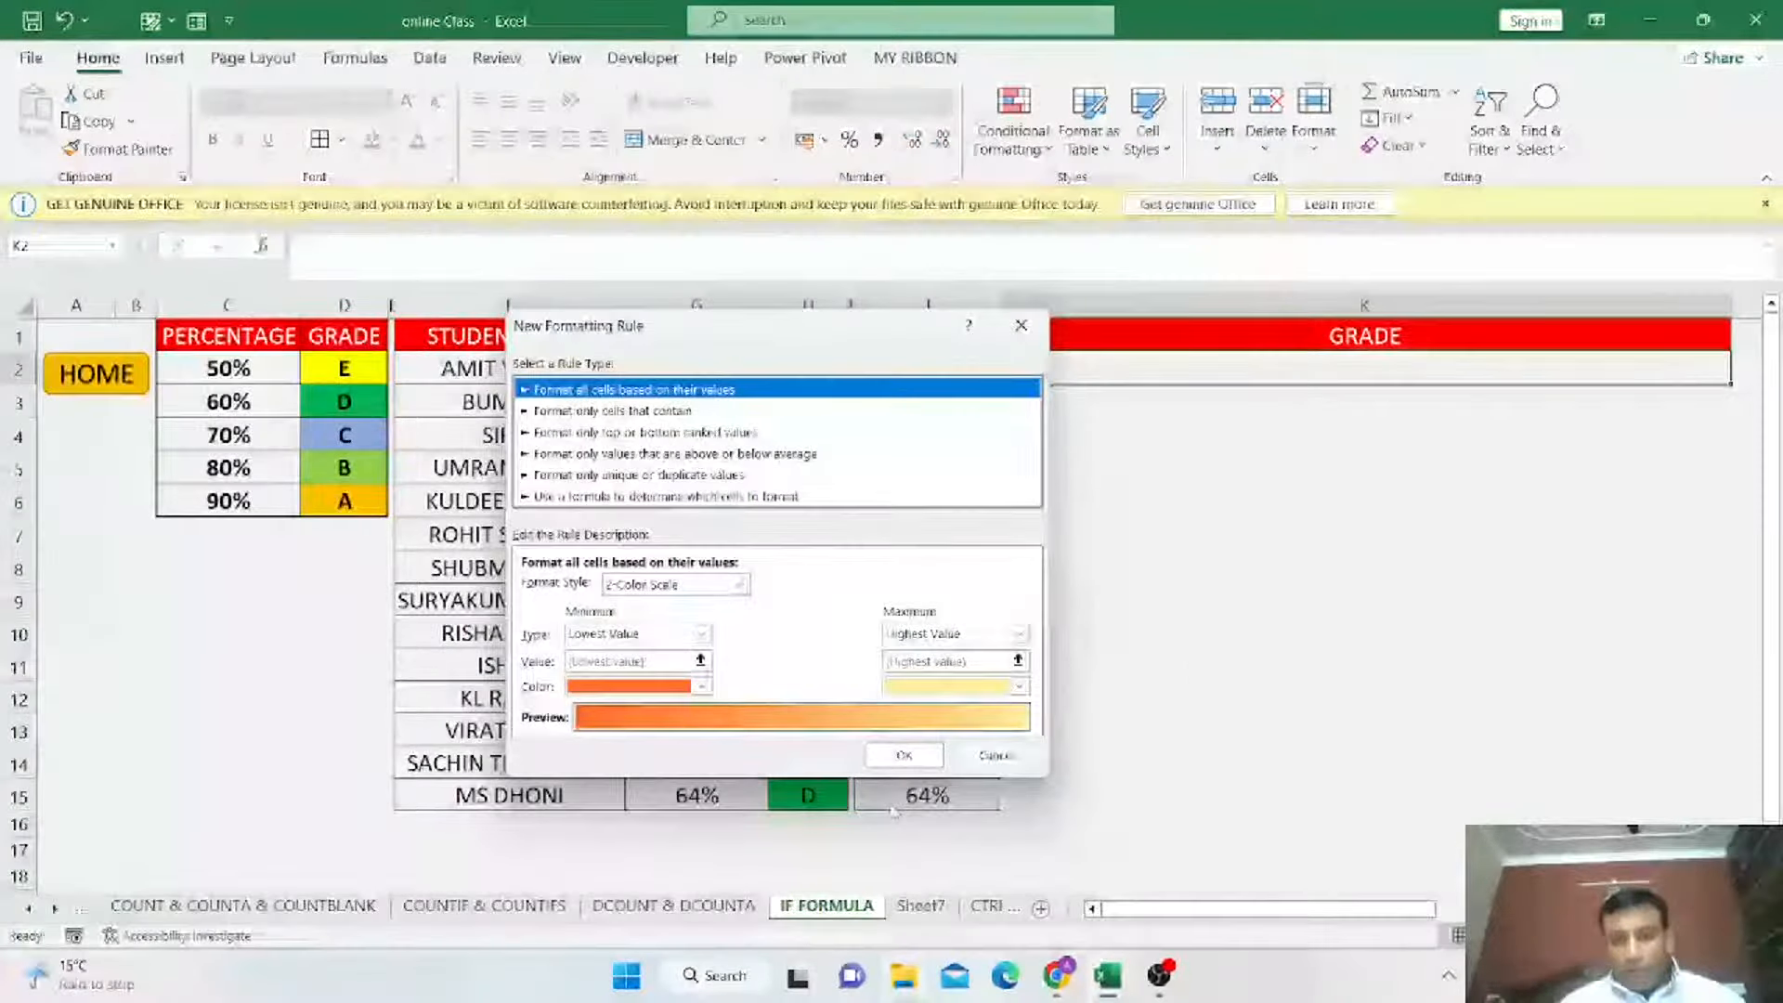
pyautogui.click(997, 755)
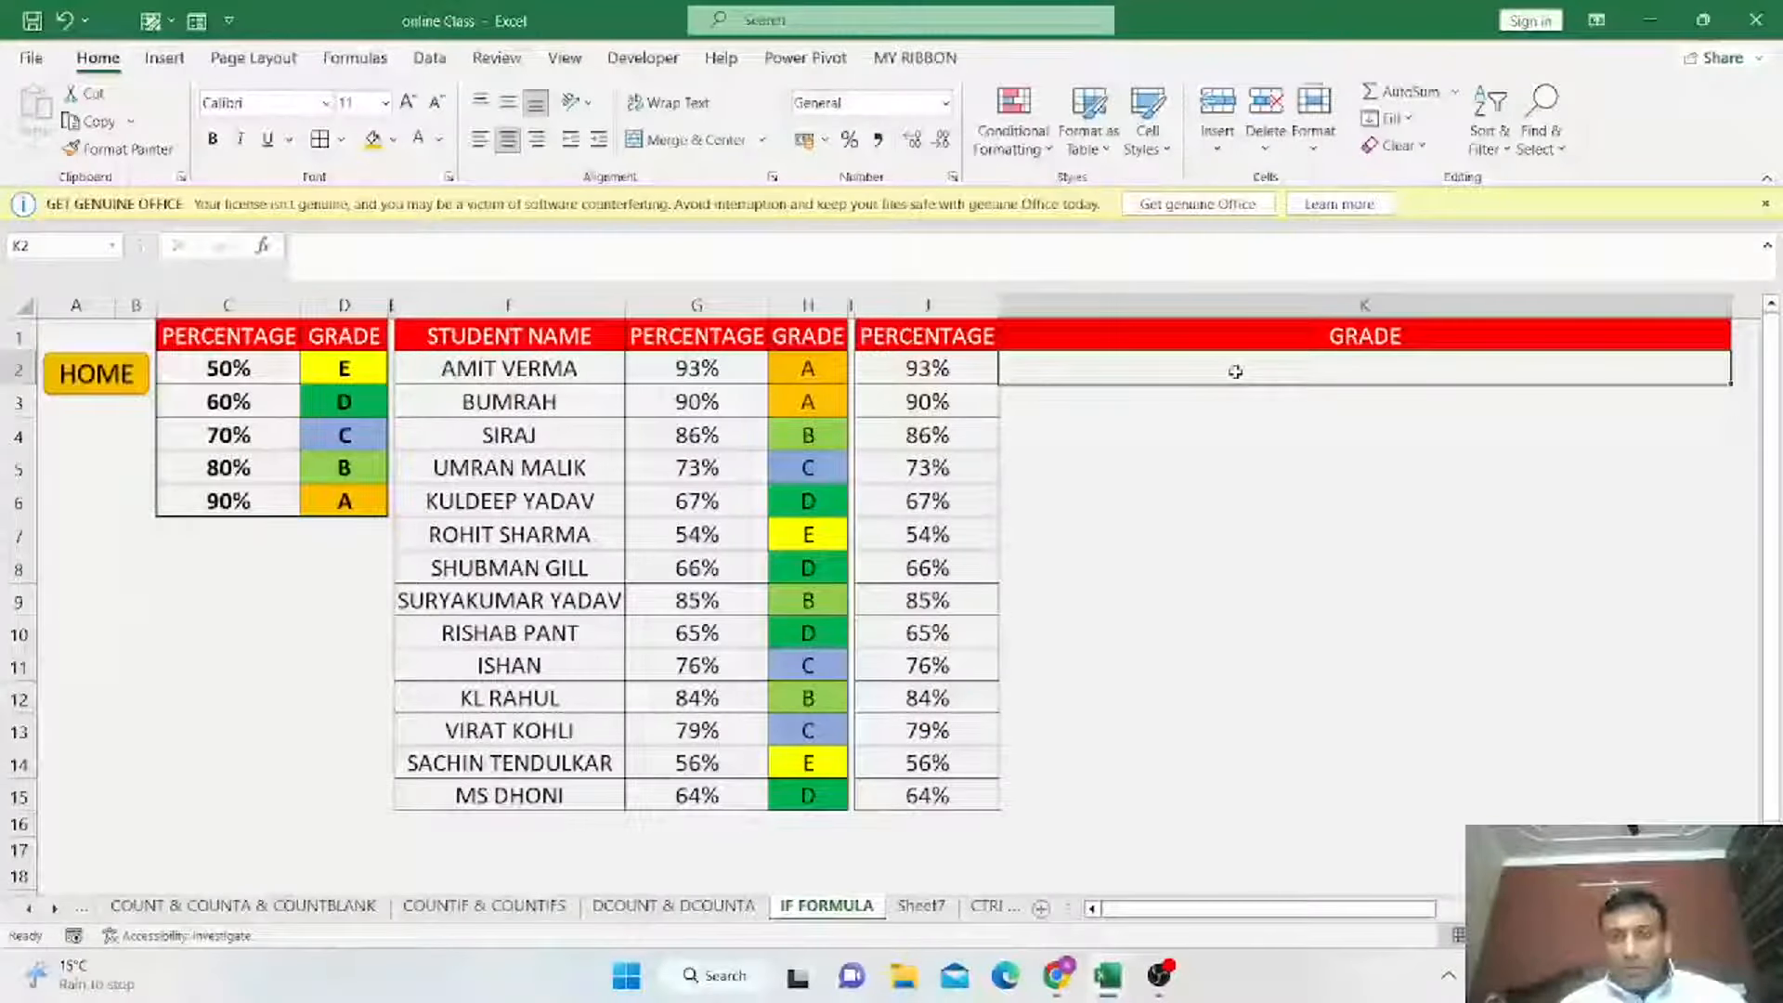
# Create a new conditional formatting rule for K2 that formats cells whose specific text contains A.
pyautogui.click(1014, 121)
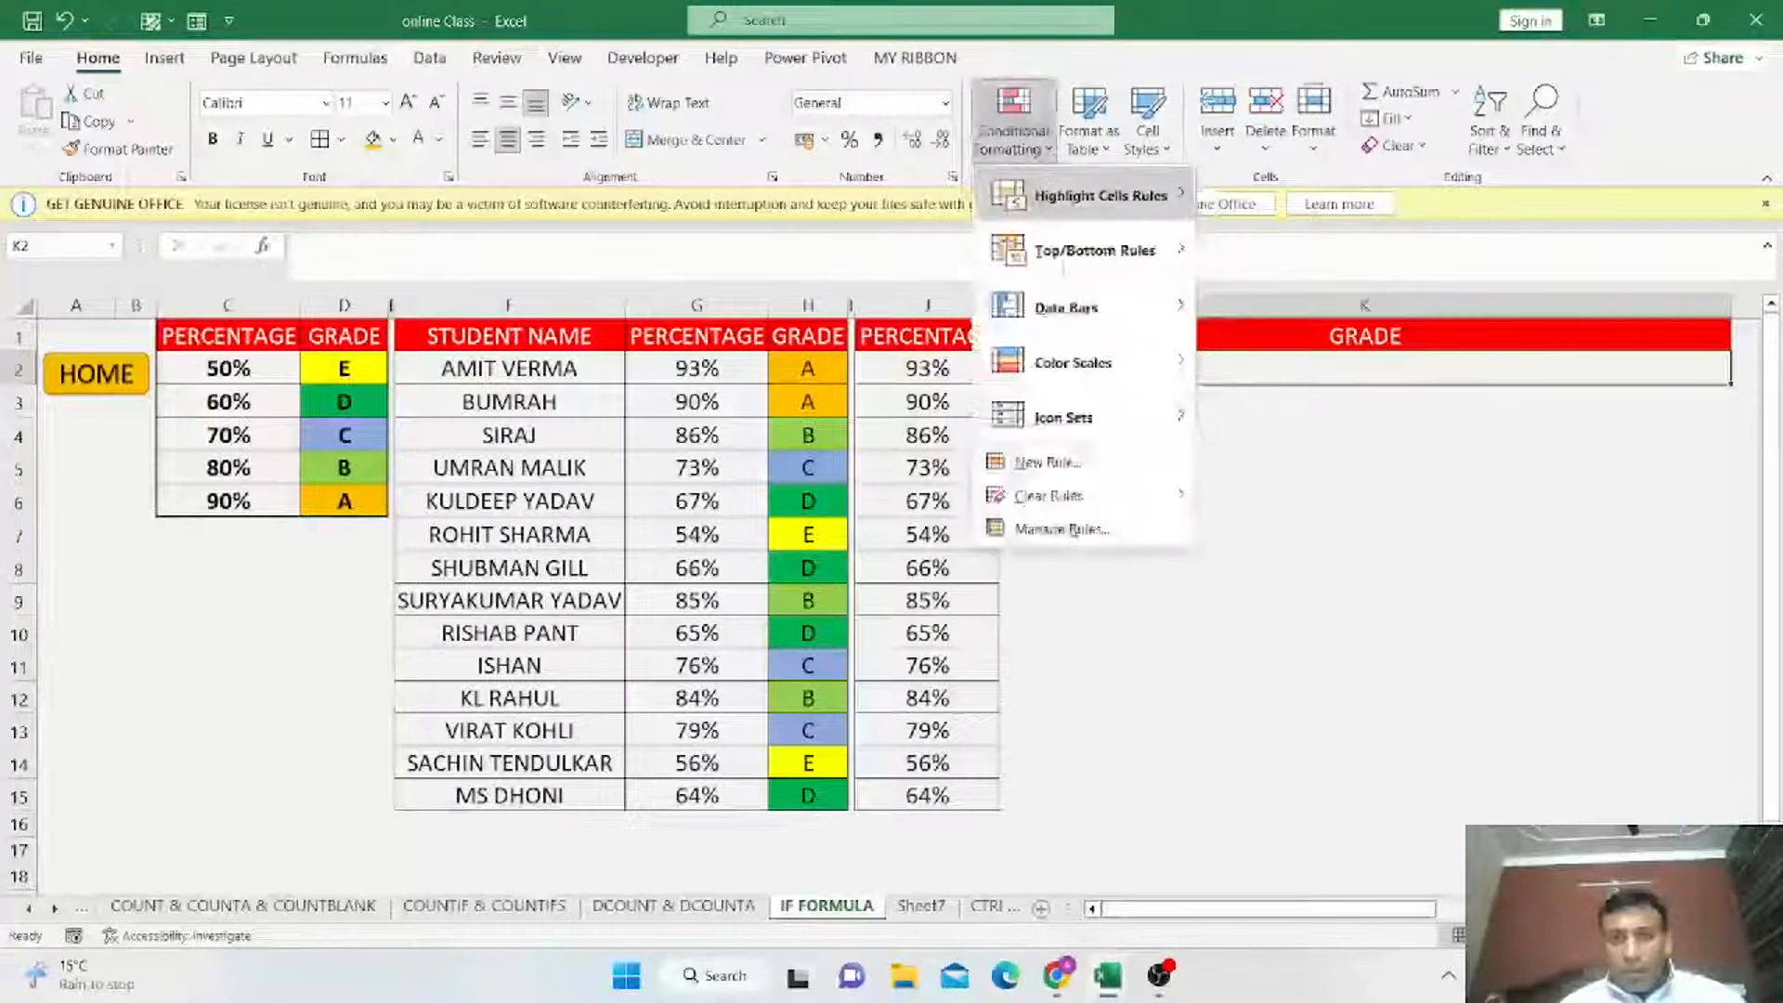
pyautogui.click(1048, 463)
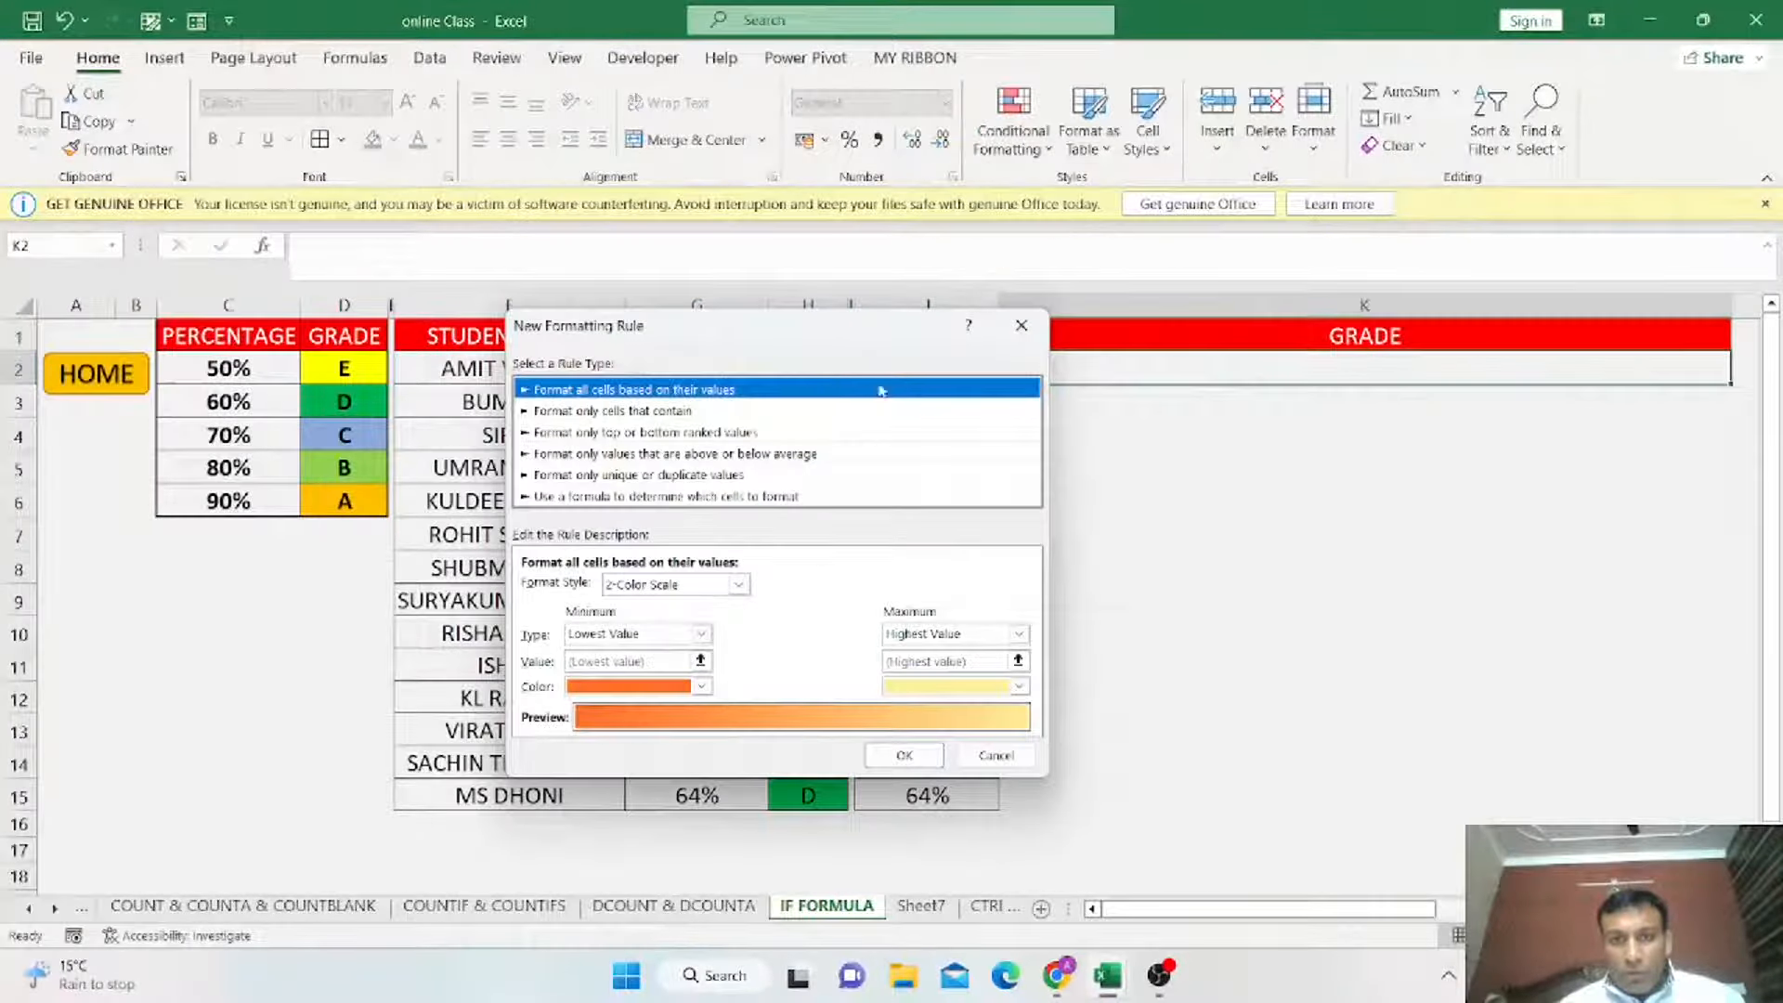
pyautogui.moveTo(817, 336); pyautogui.dragTo(1166, 296)
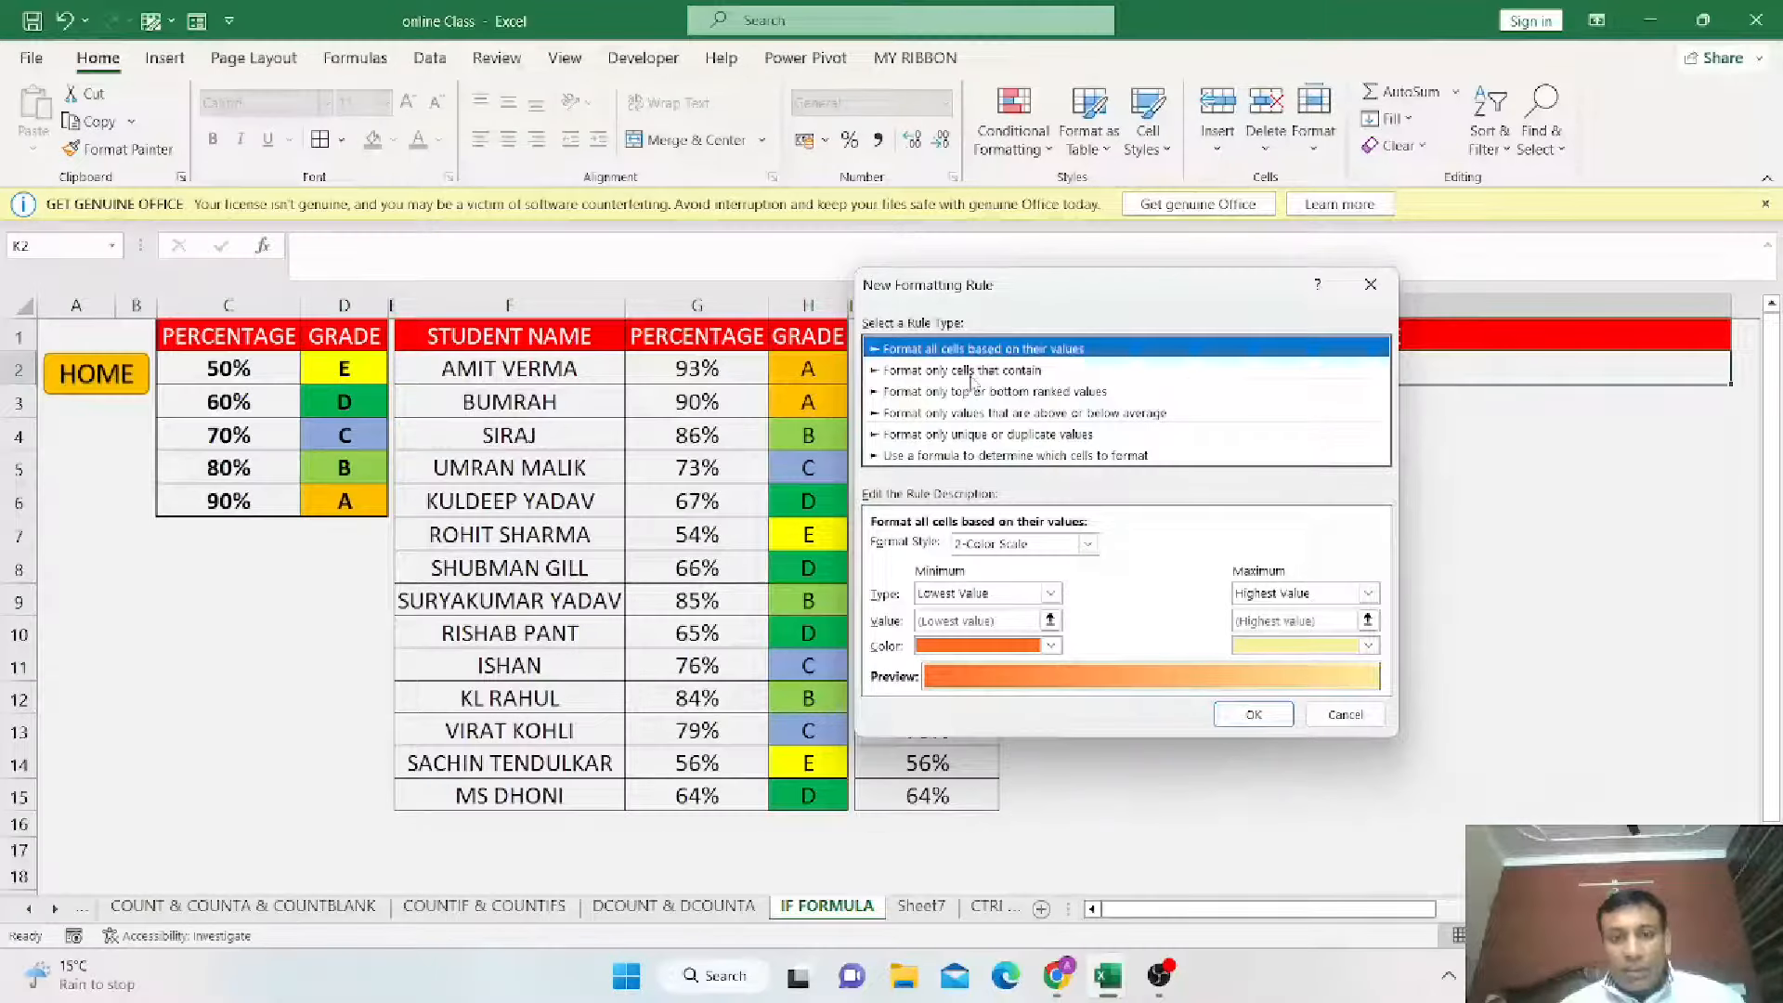
pyautogui.click(925, 370)
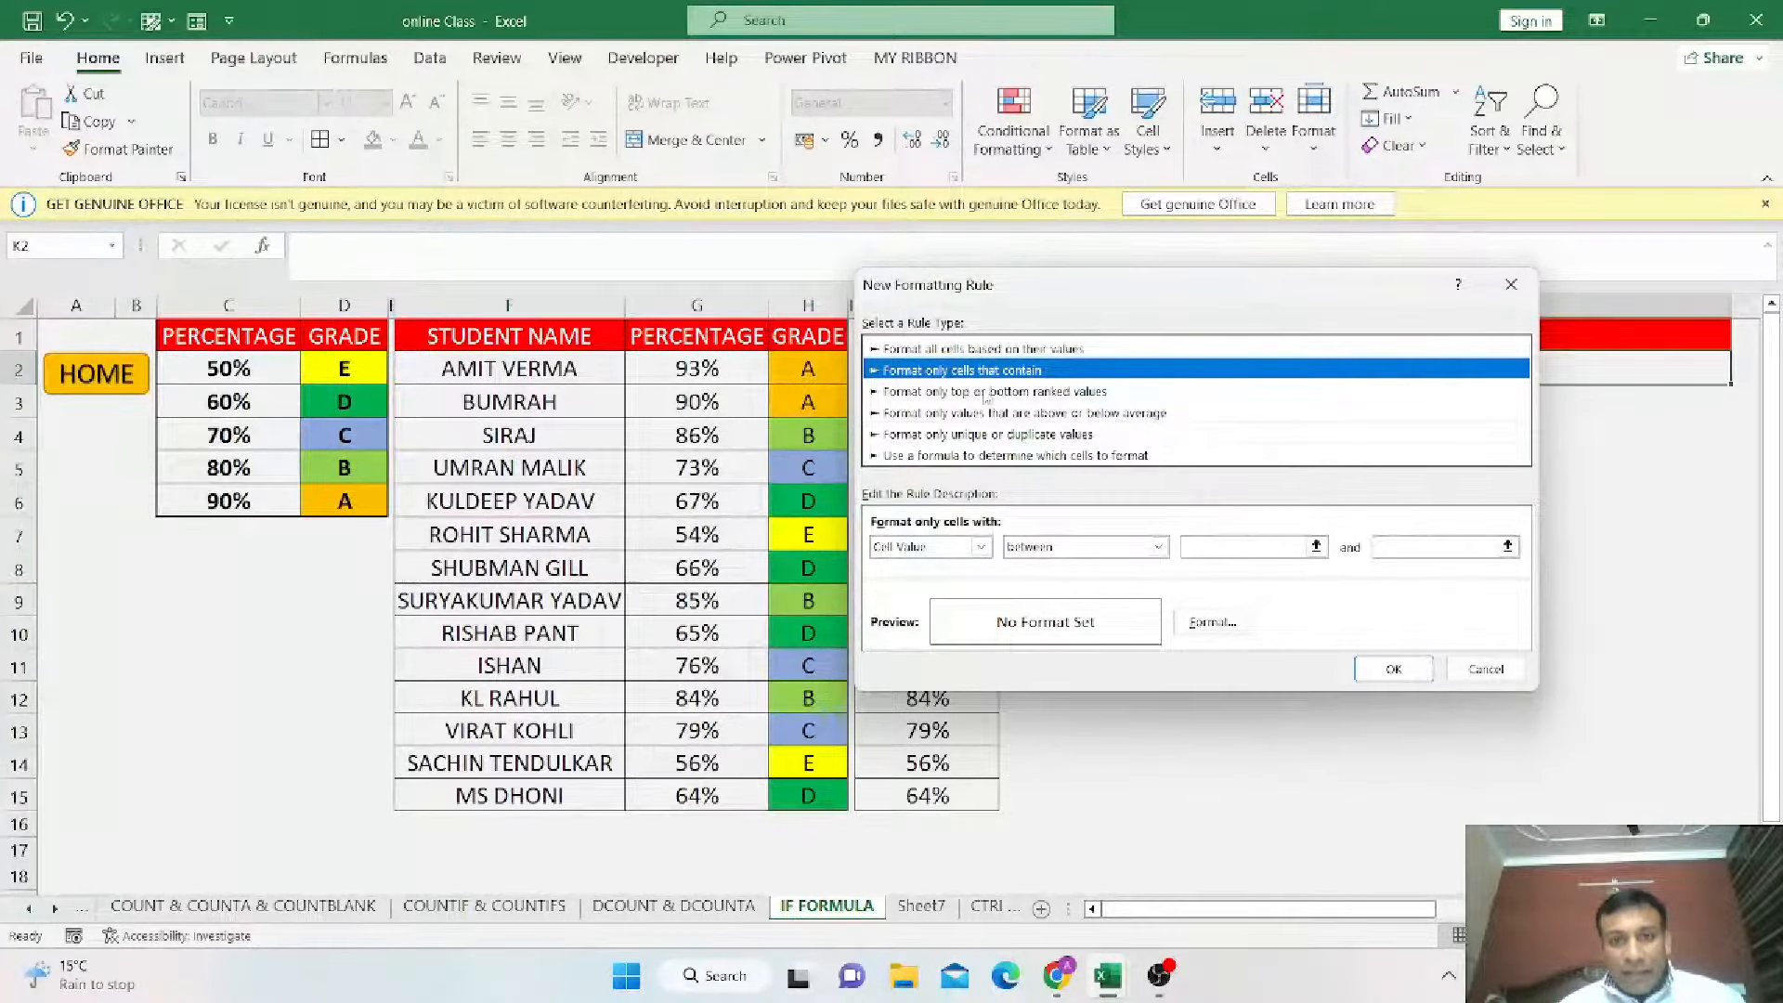
pyautogui.click(982, 550)
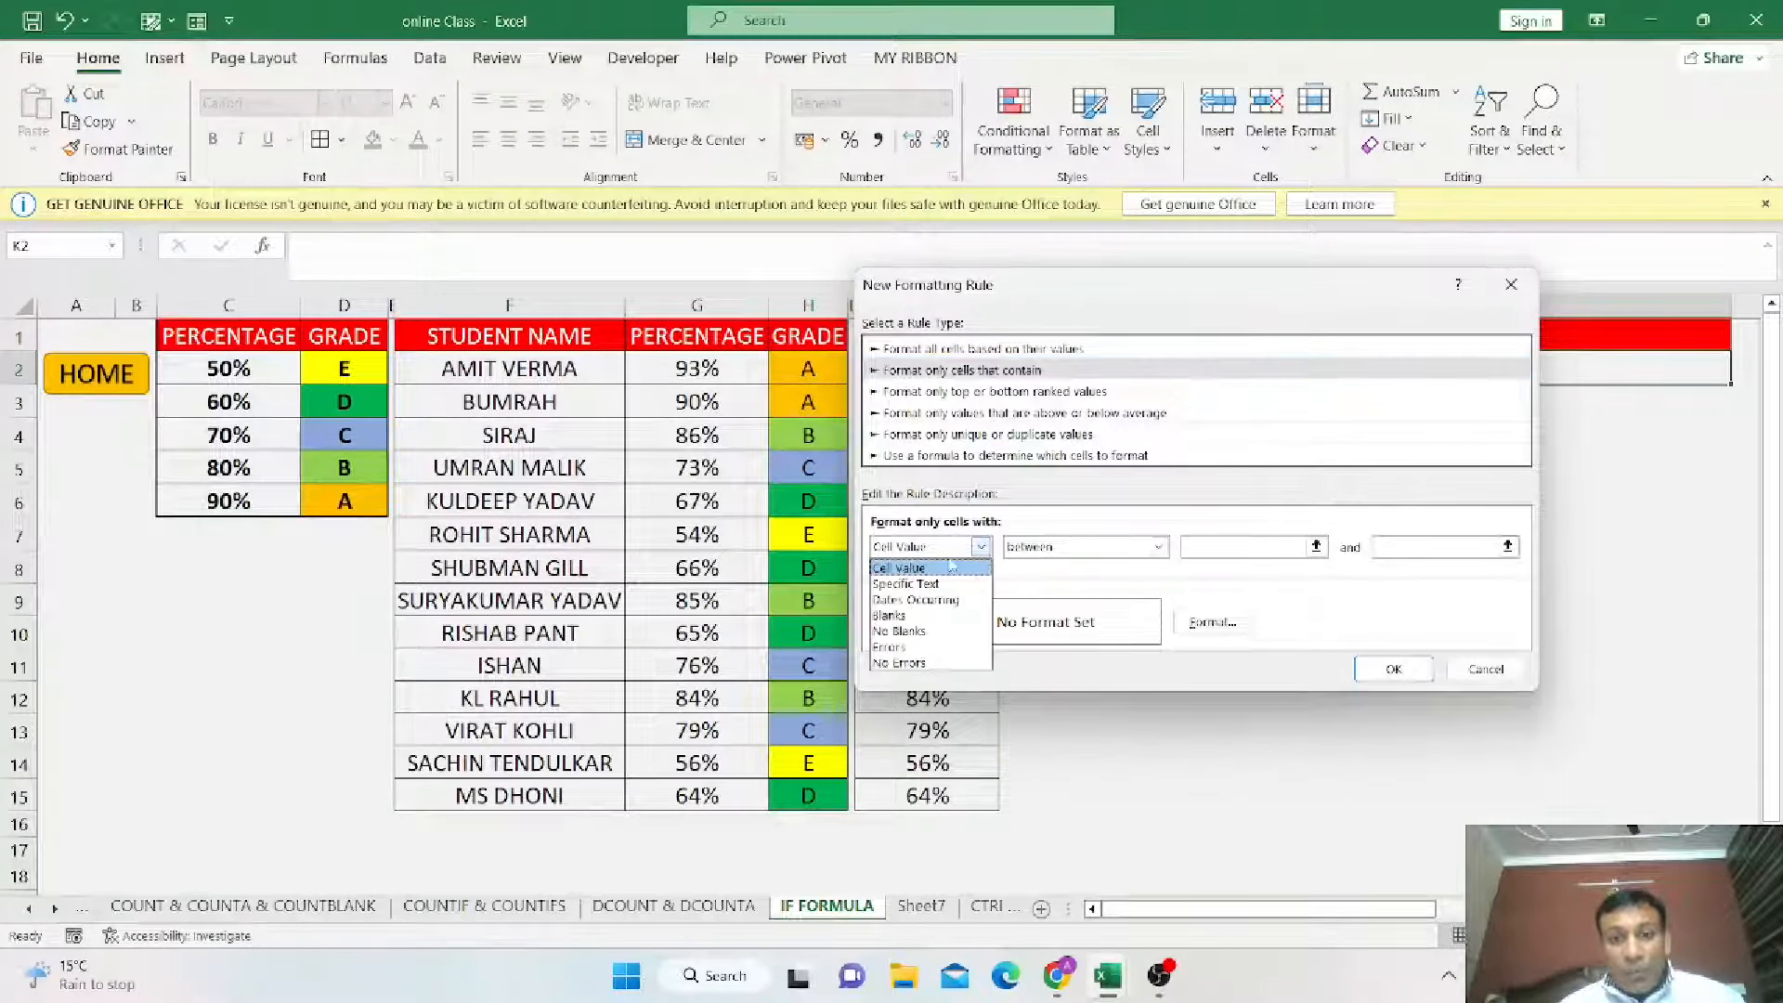
pyautogui.click(906, 583)
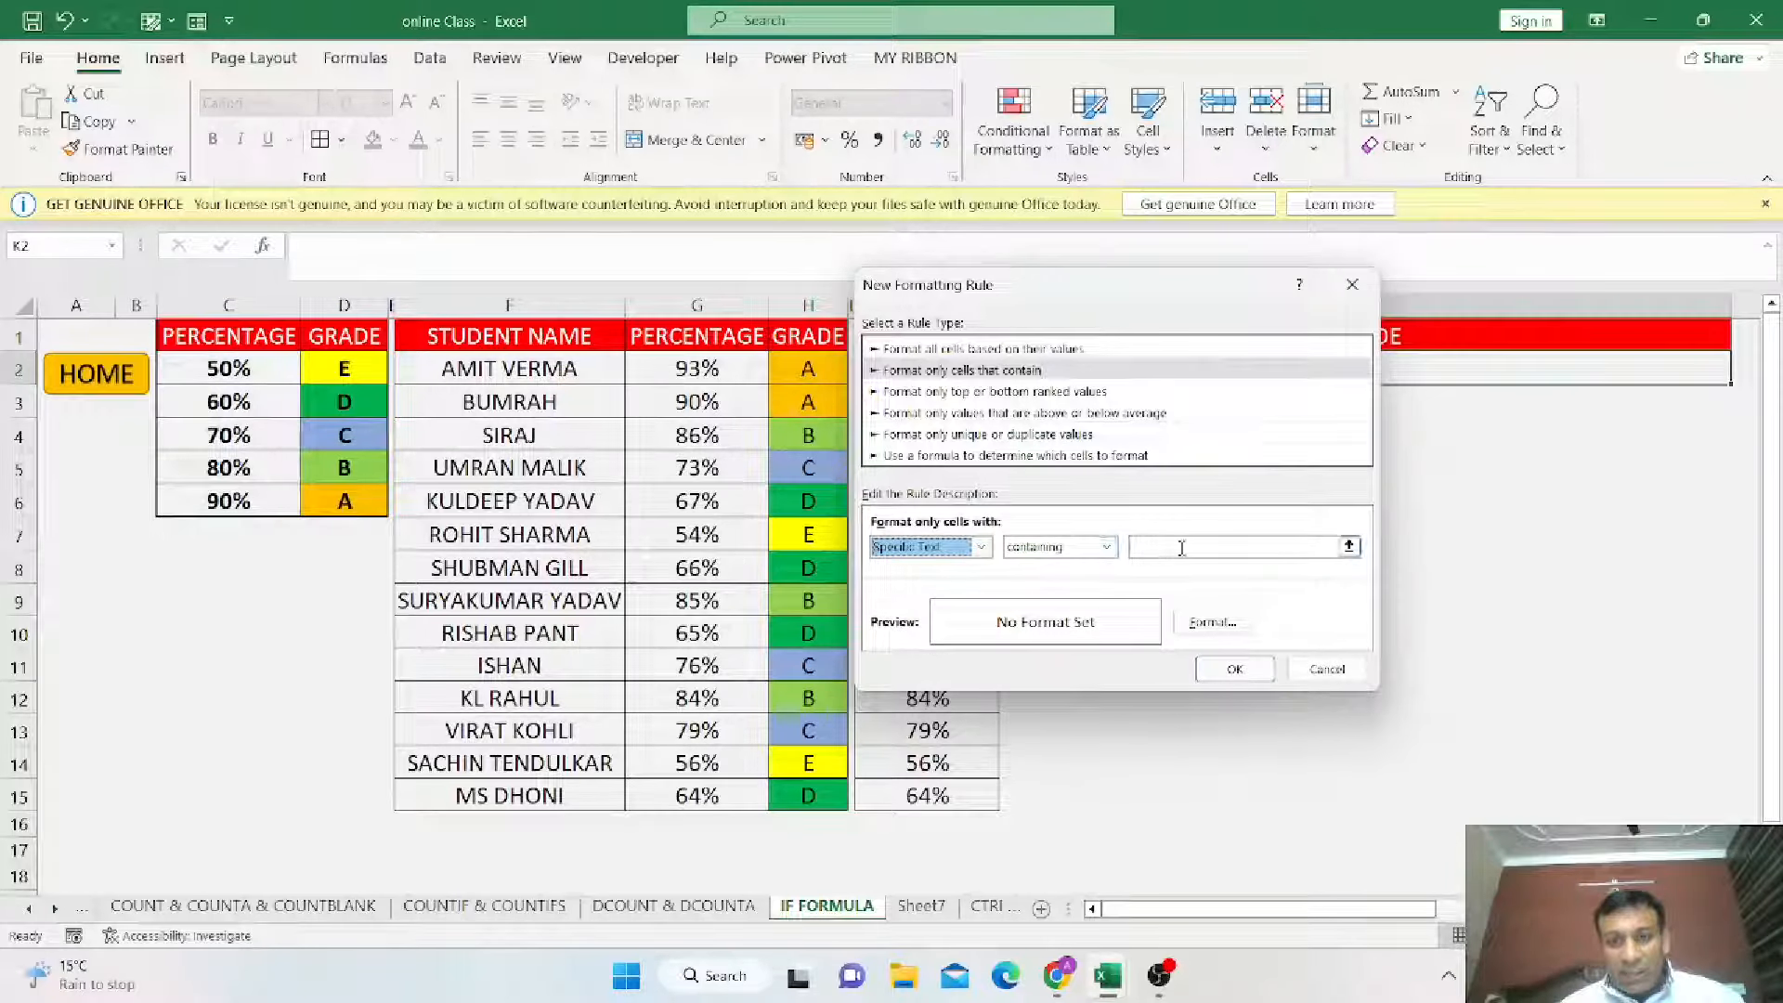
pyautogui.click(1155, 550)
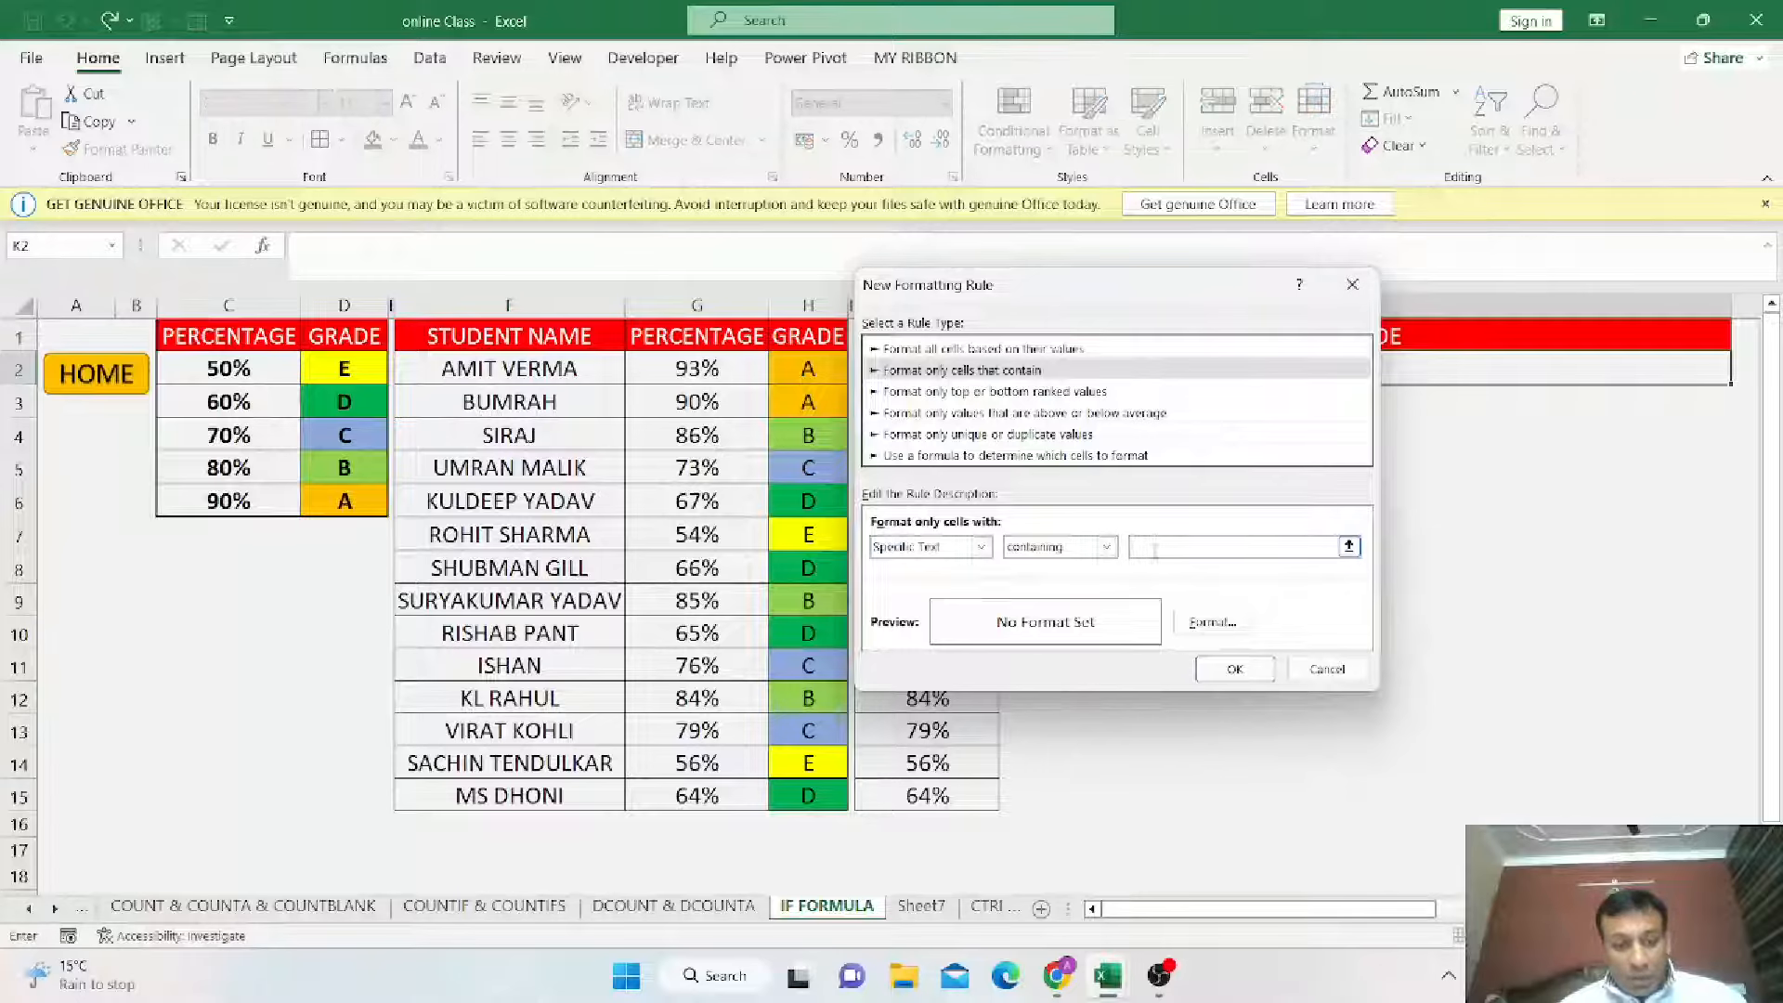
pyautogui.write('A')
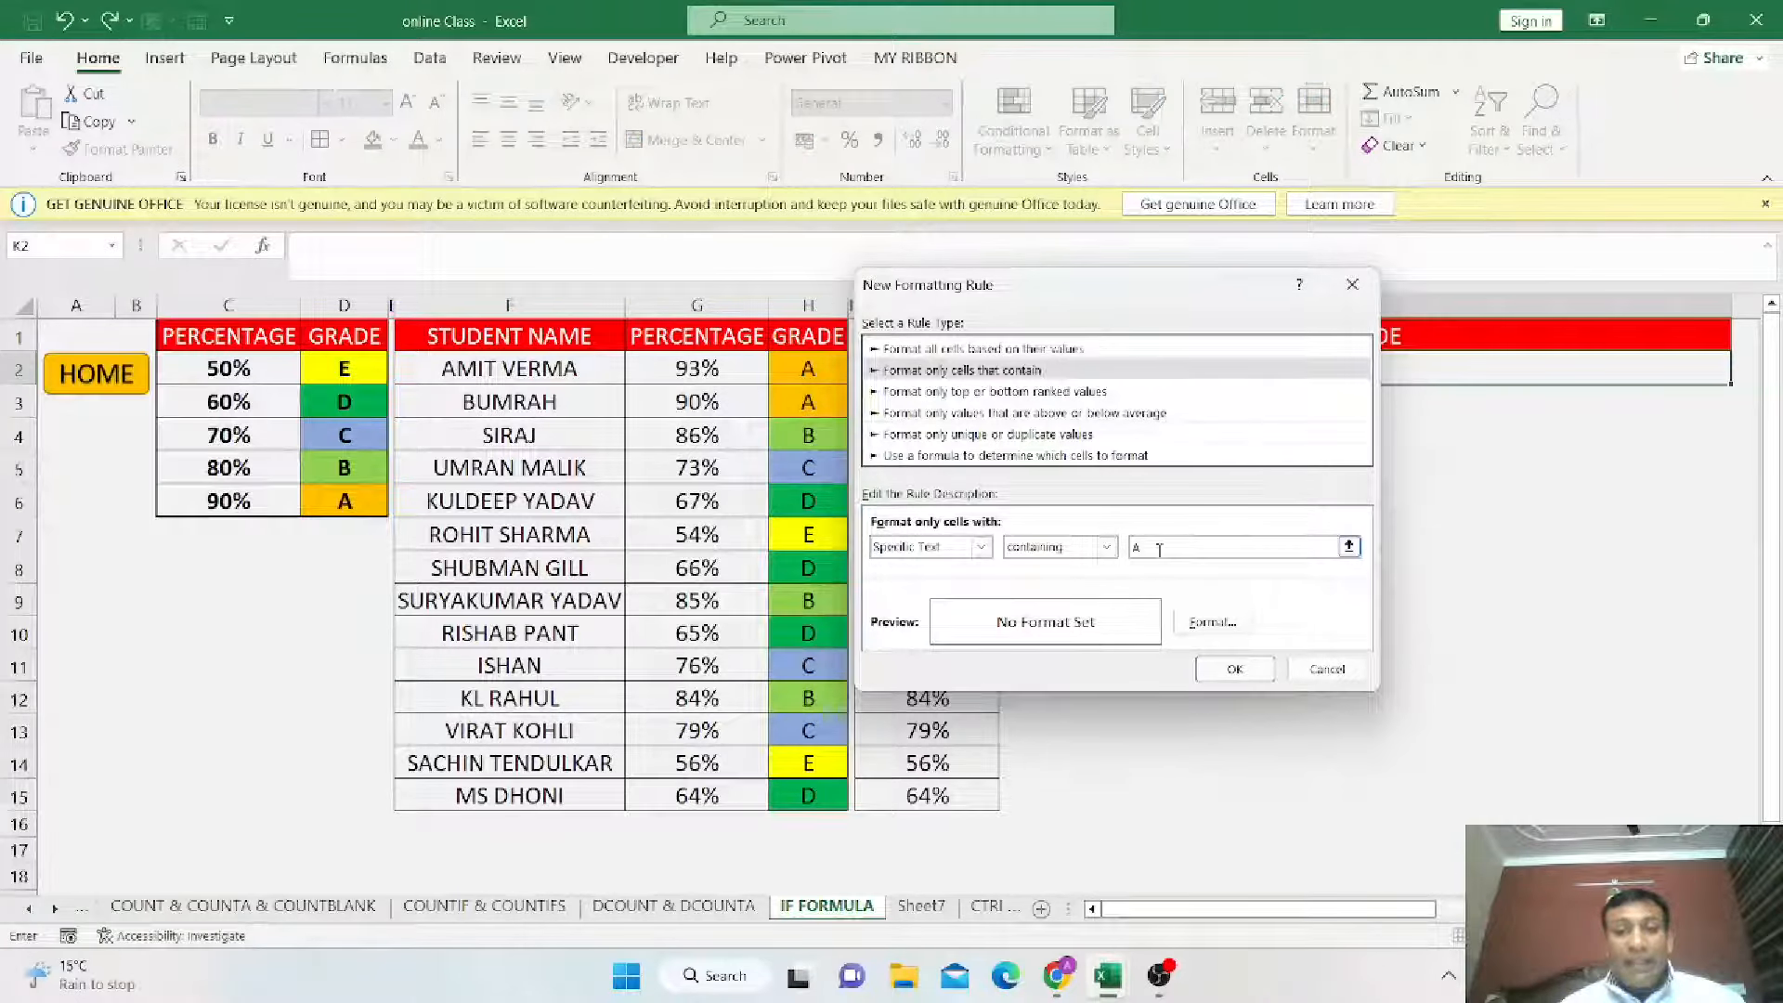
# Give the rule a gold background fill and apply it.
pyautogui.click(1212, 623)
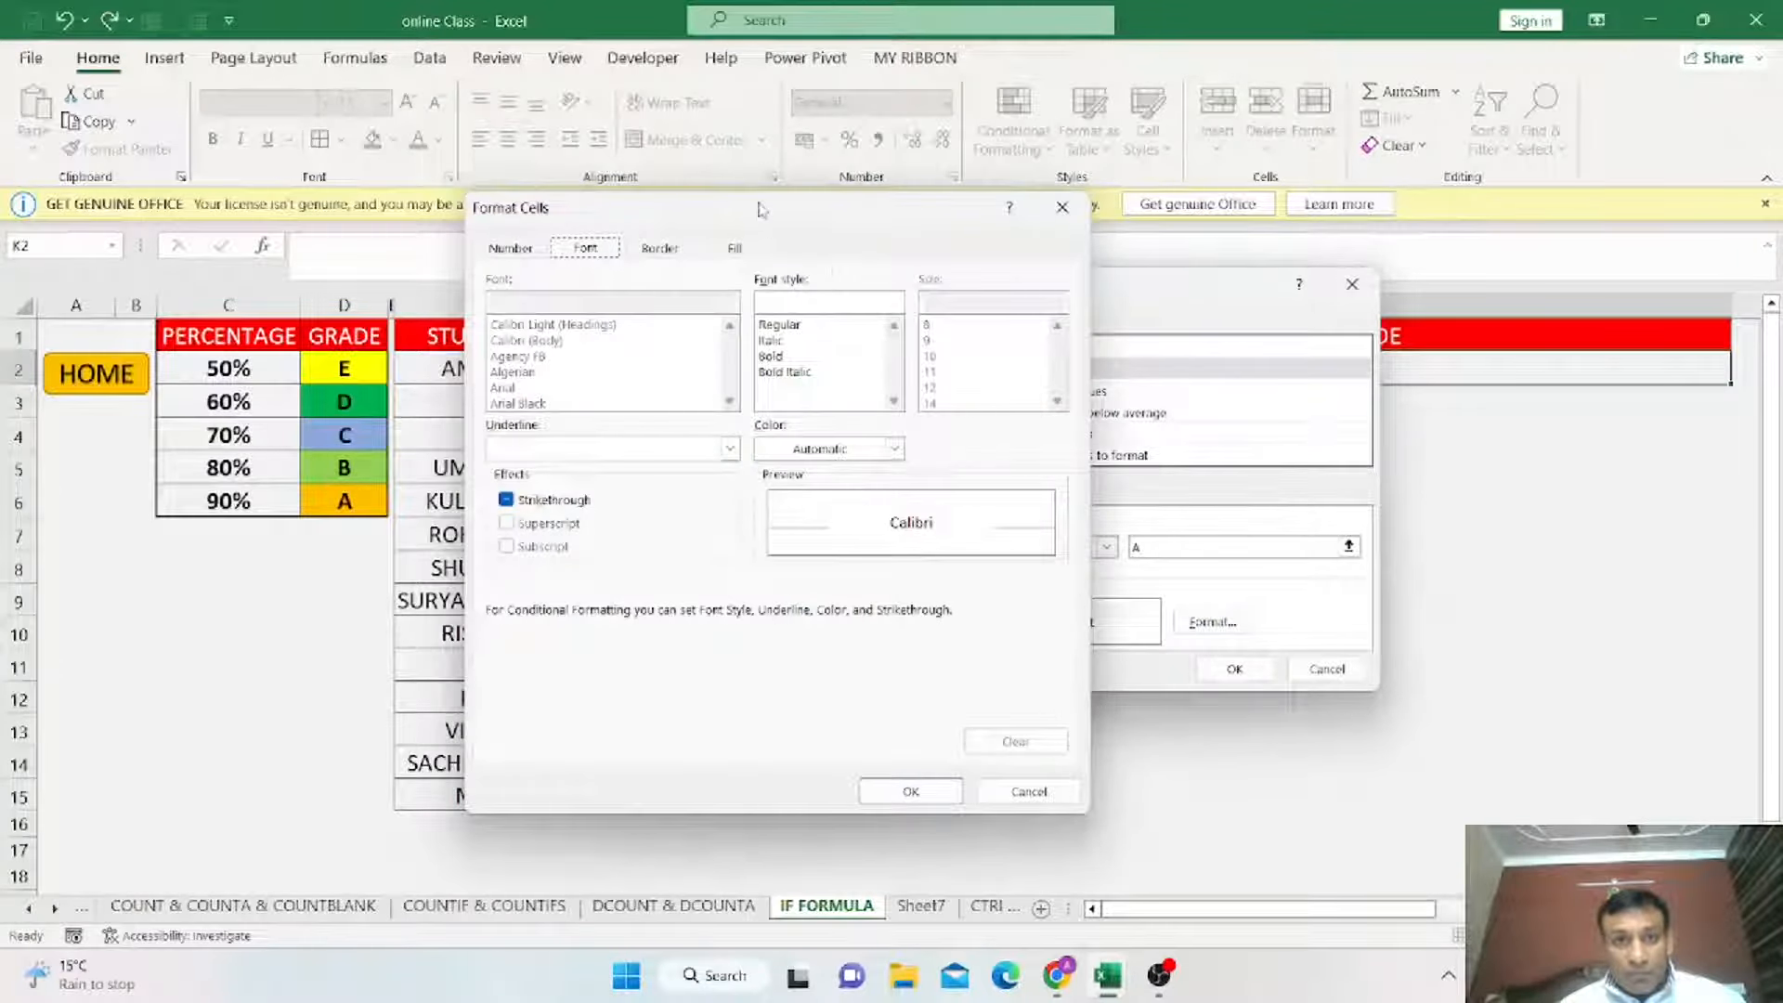
pyautogui.moveTo(760, 209); pyautogui.dragTo(983, 210)
pyautogui.click(954, 253)
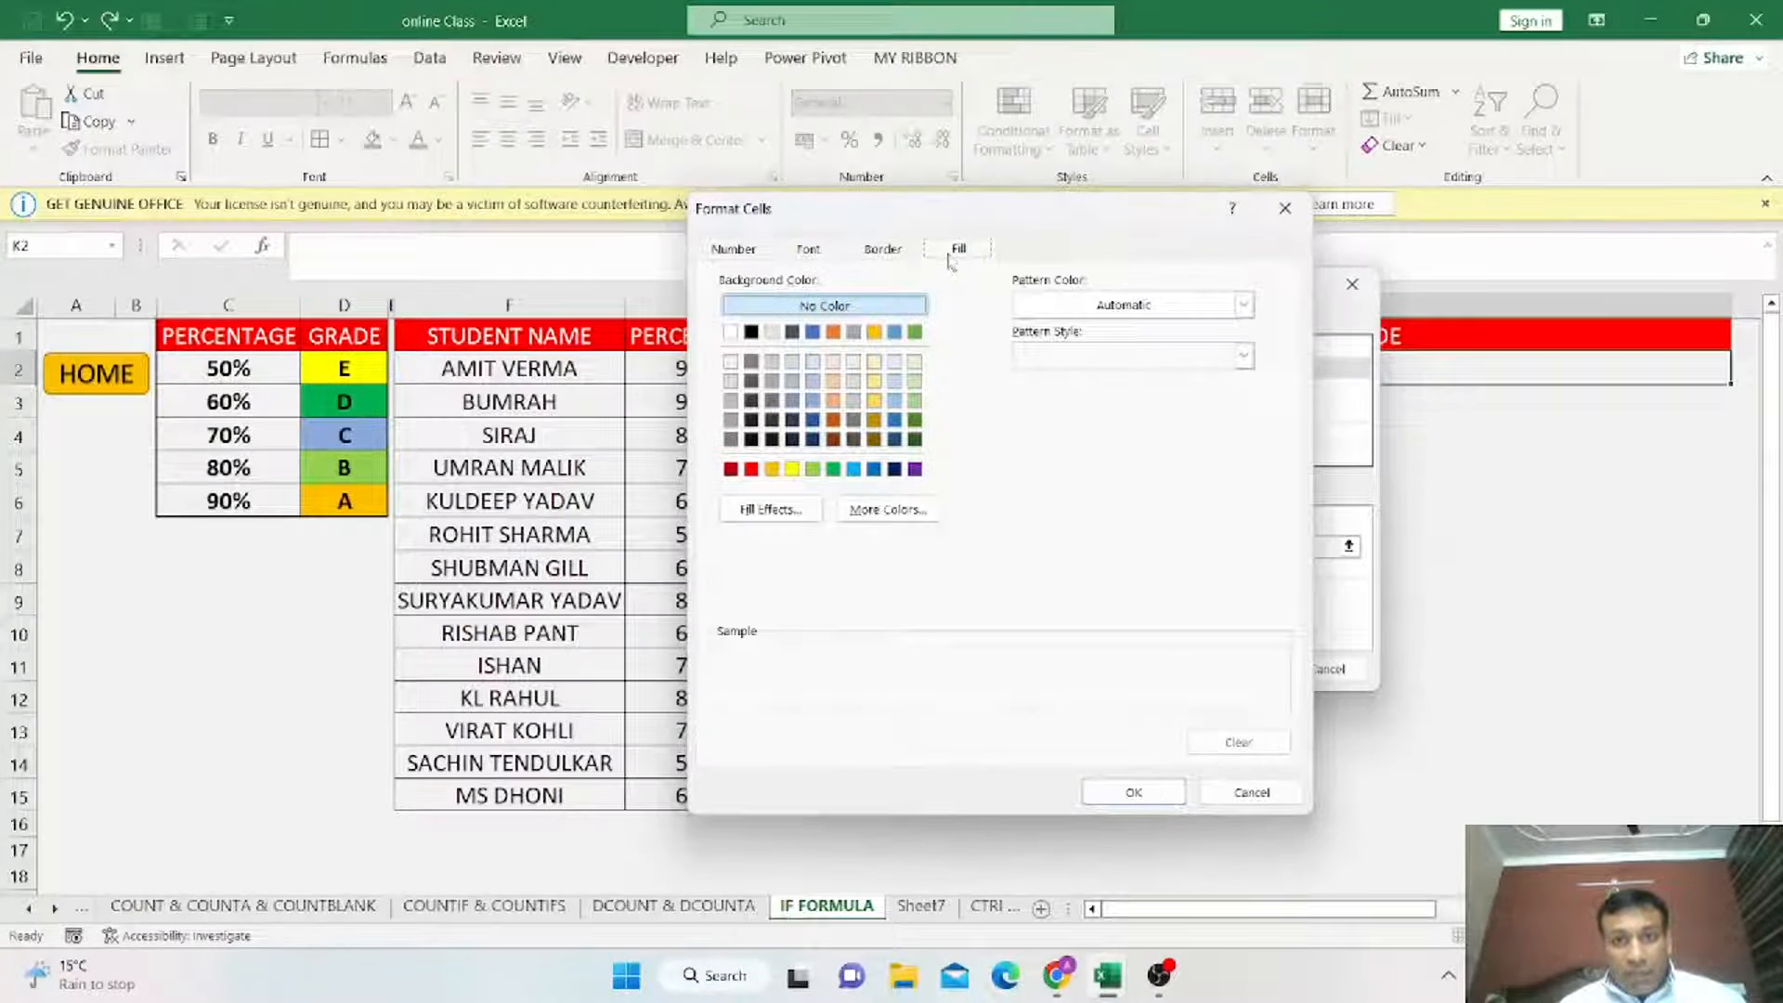
pyautogui.click(772, 470)
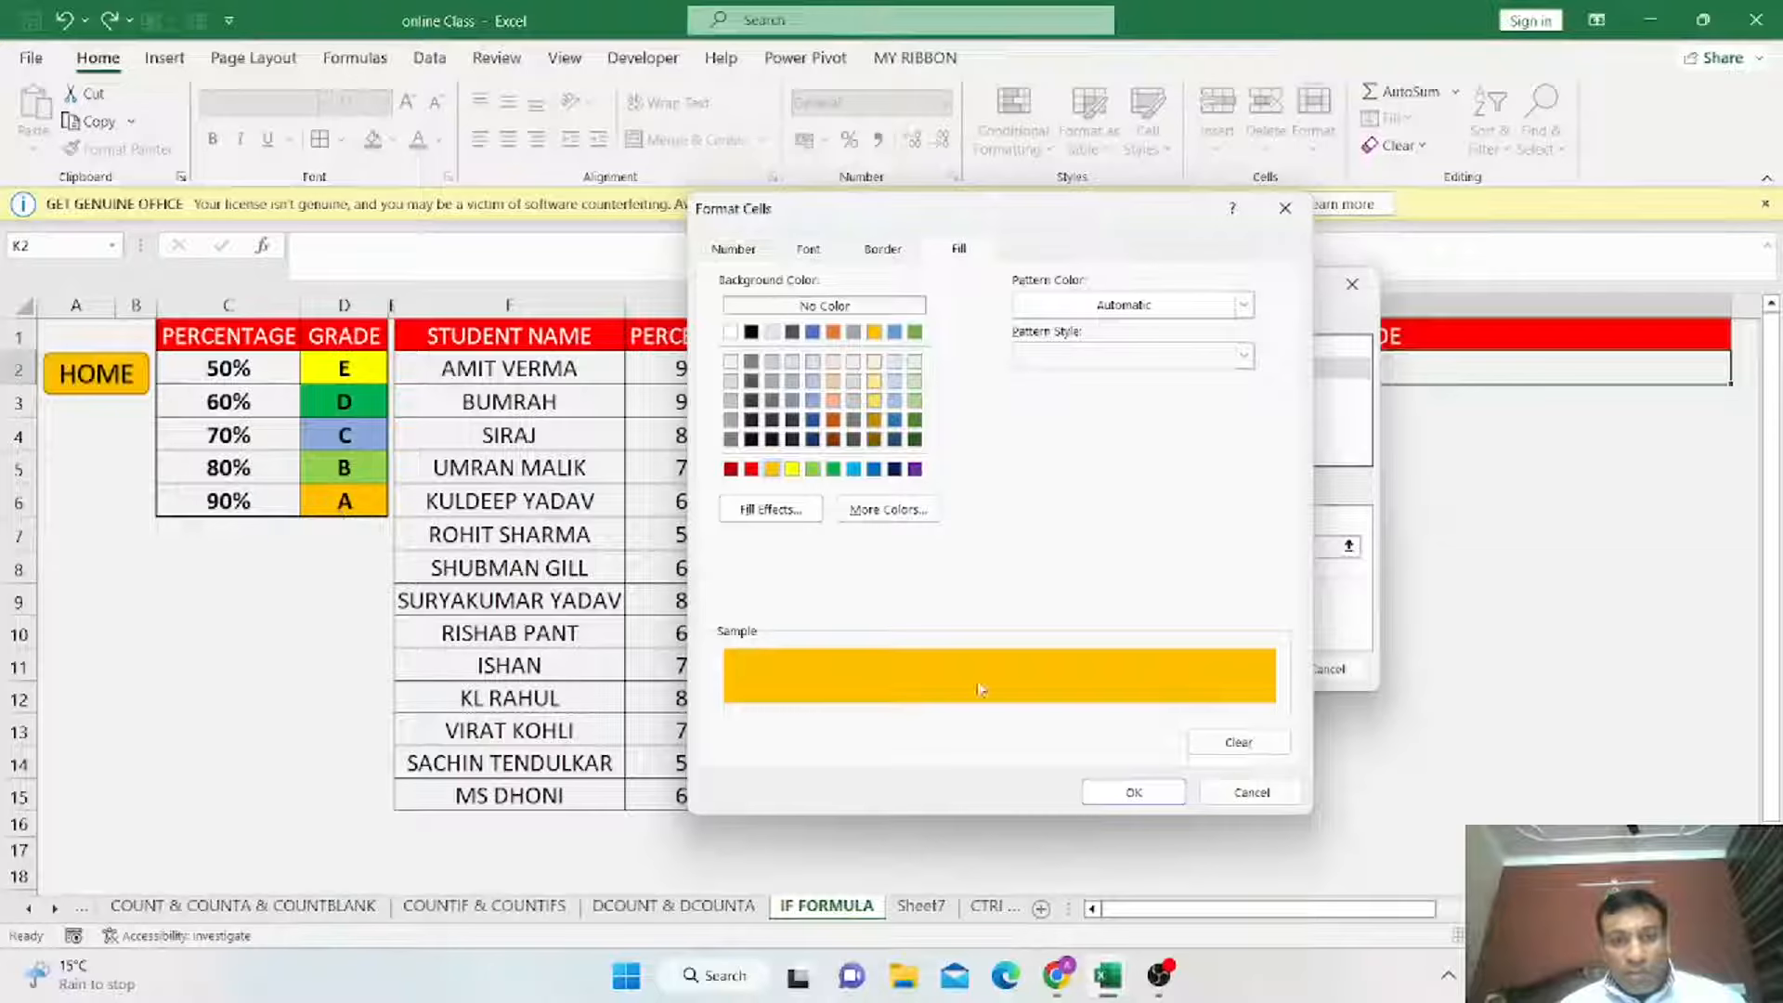
pyautogui.click(1152, 799)
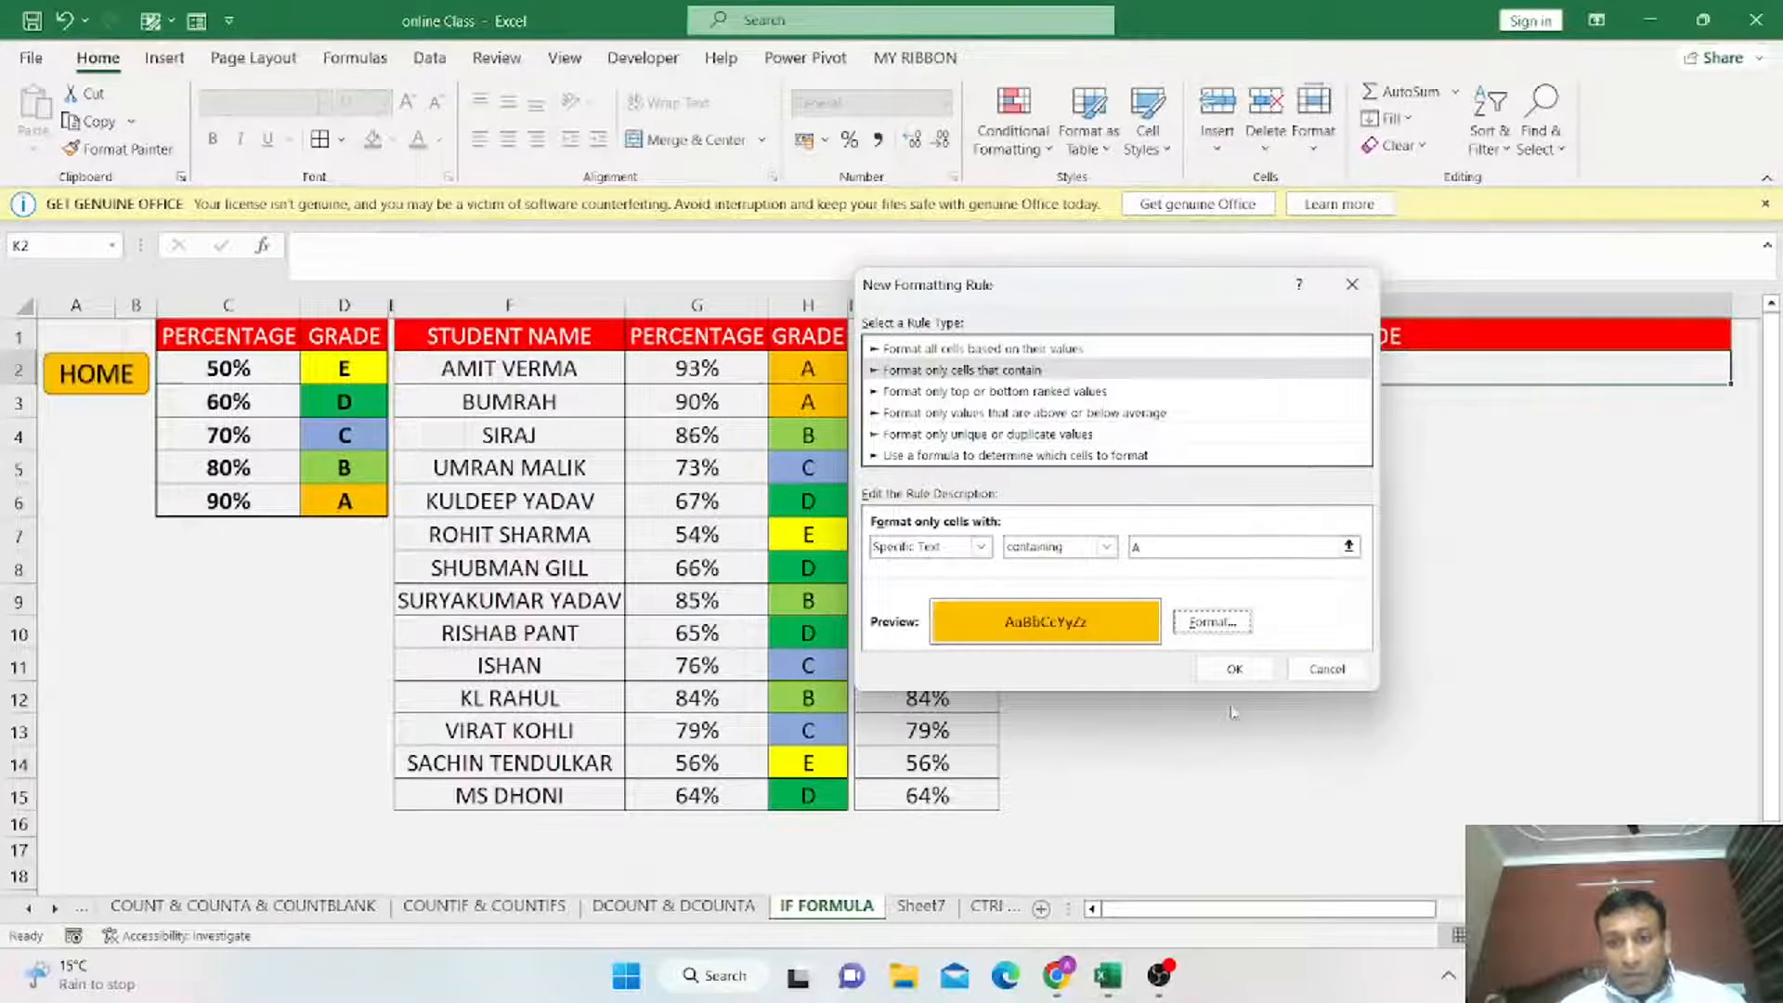
pyautogui.click(1236, 671)
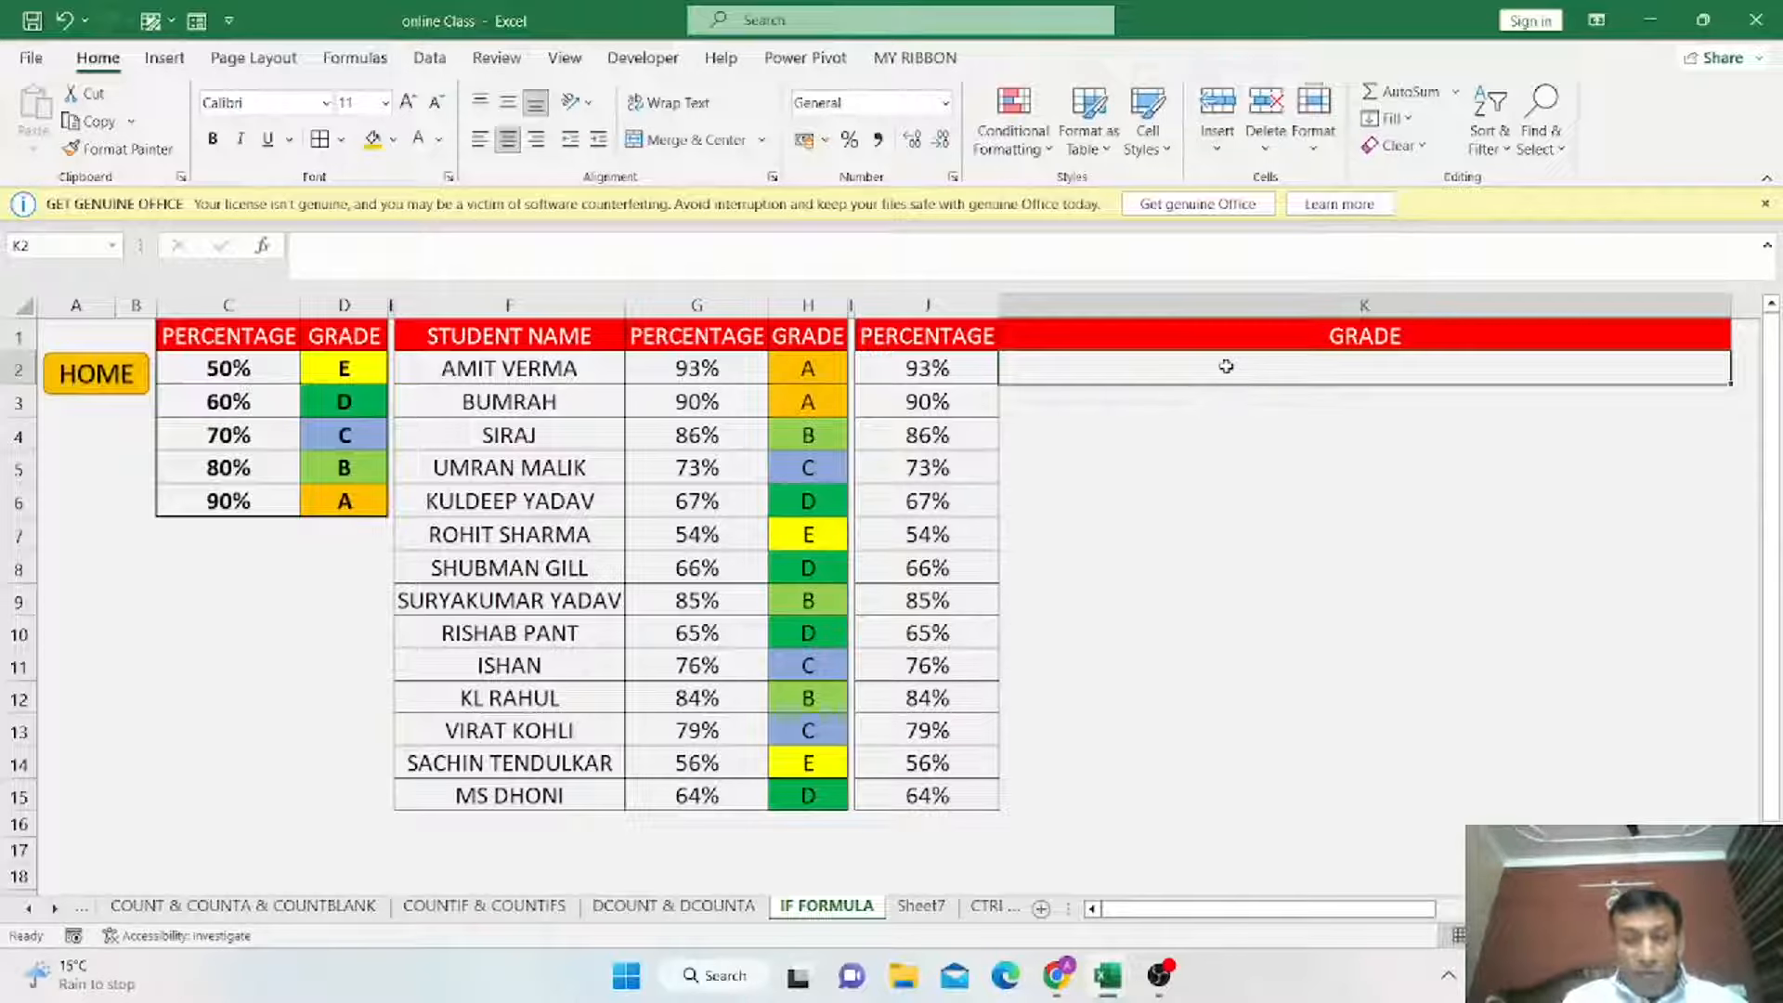
# Start an IF formula in K2 whose test checks whether J2 is greater than or equal to absolute cell $C$6.
pyautogui.write('=IF')
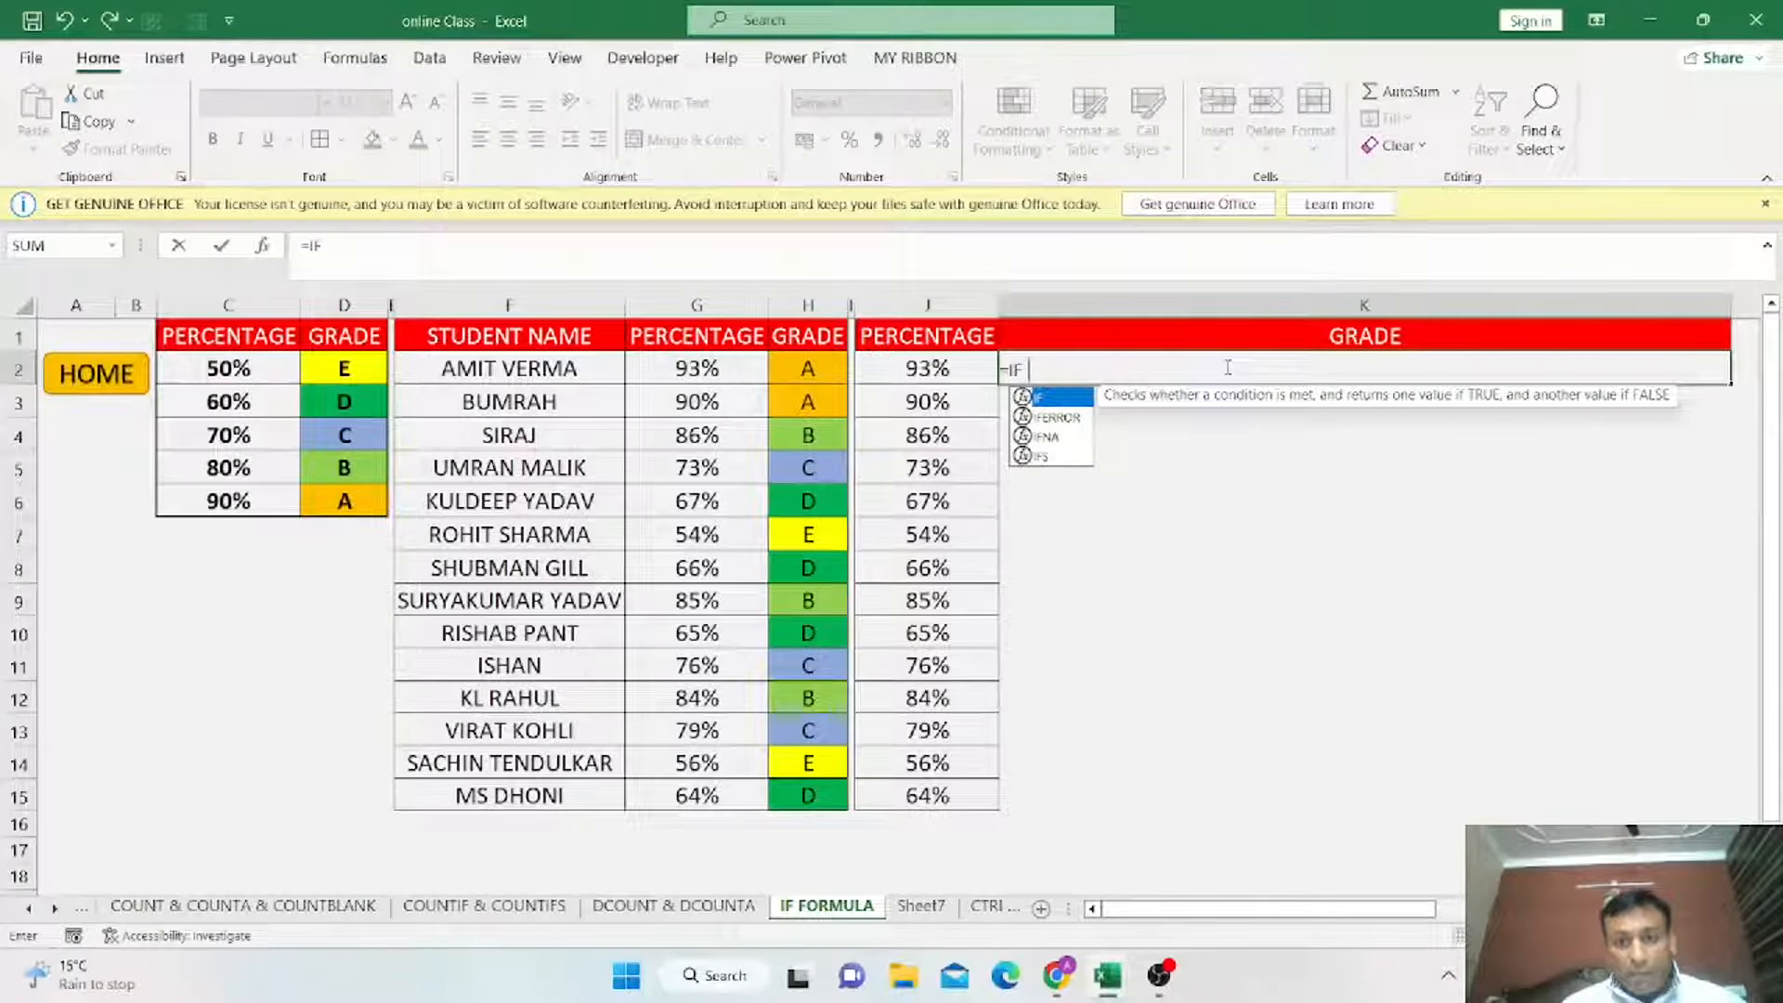
pyautogui.write('(')
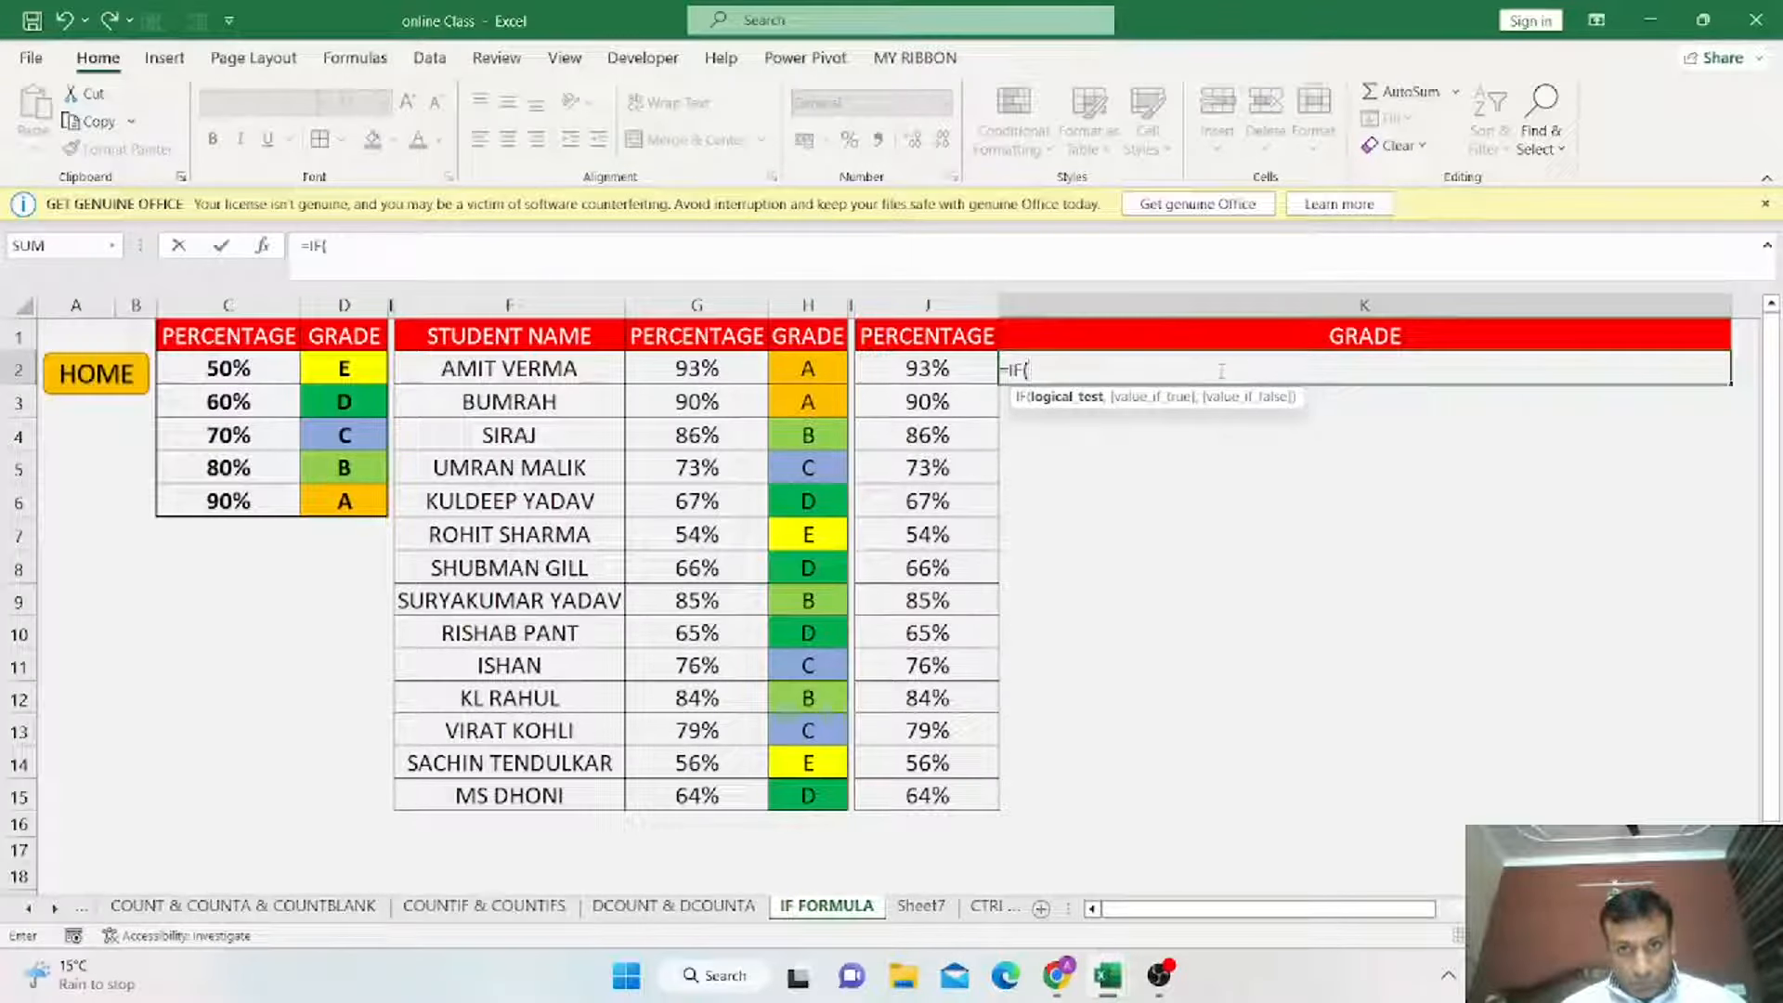
pyautogui.click(966, 370)
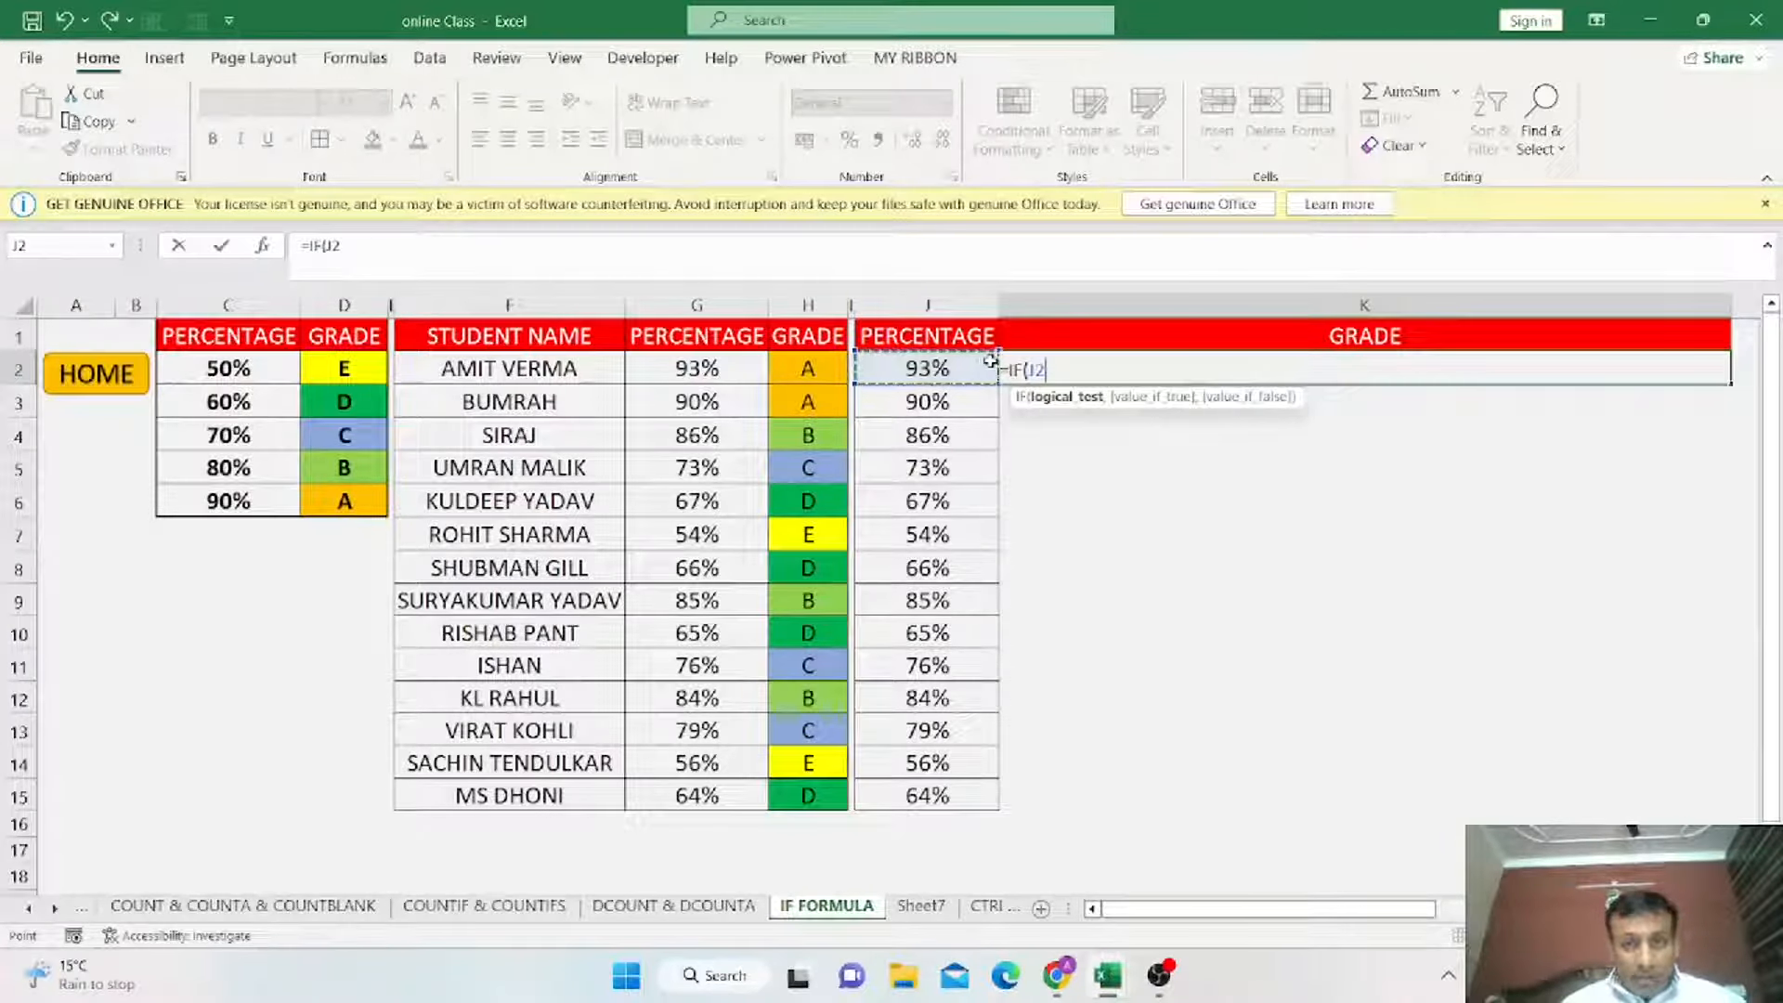
pyautogui.write('>')
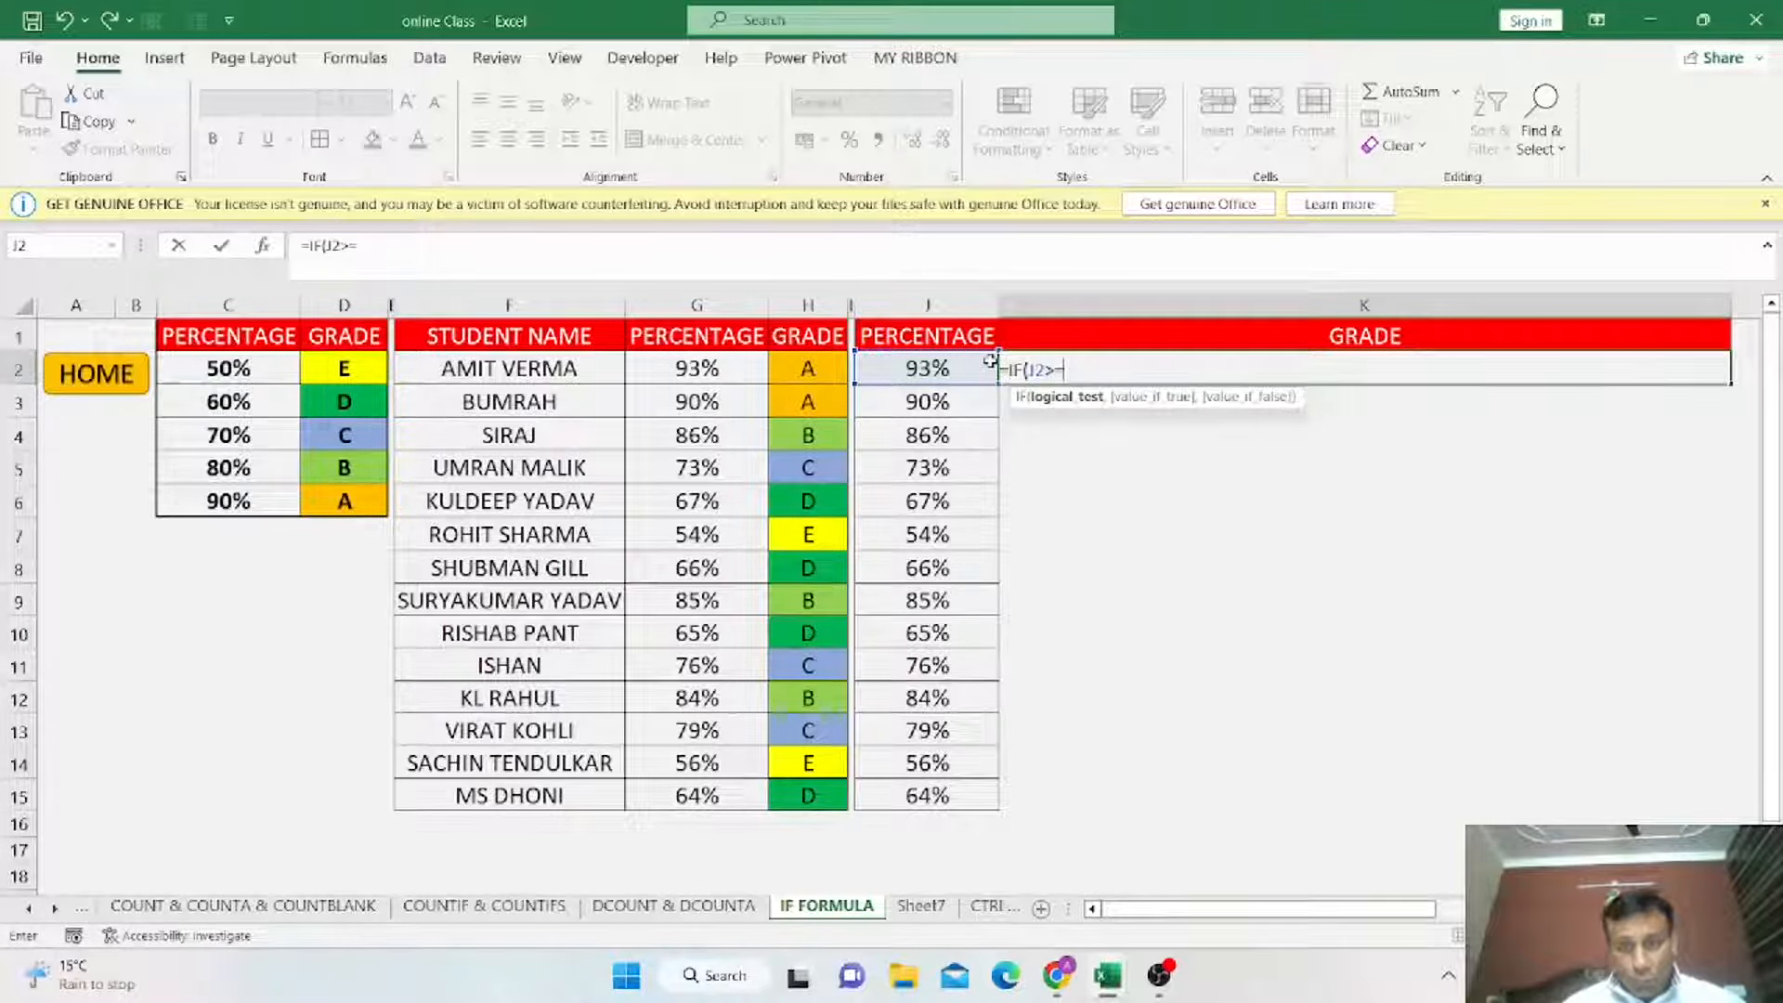
pyautogui.write('=90')
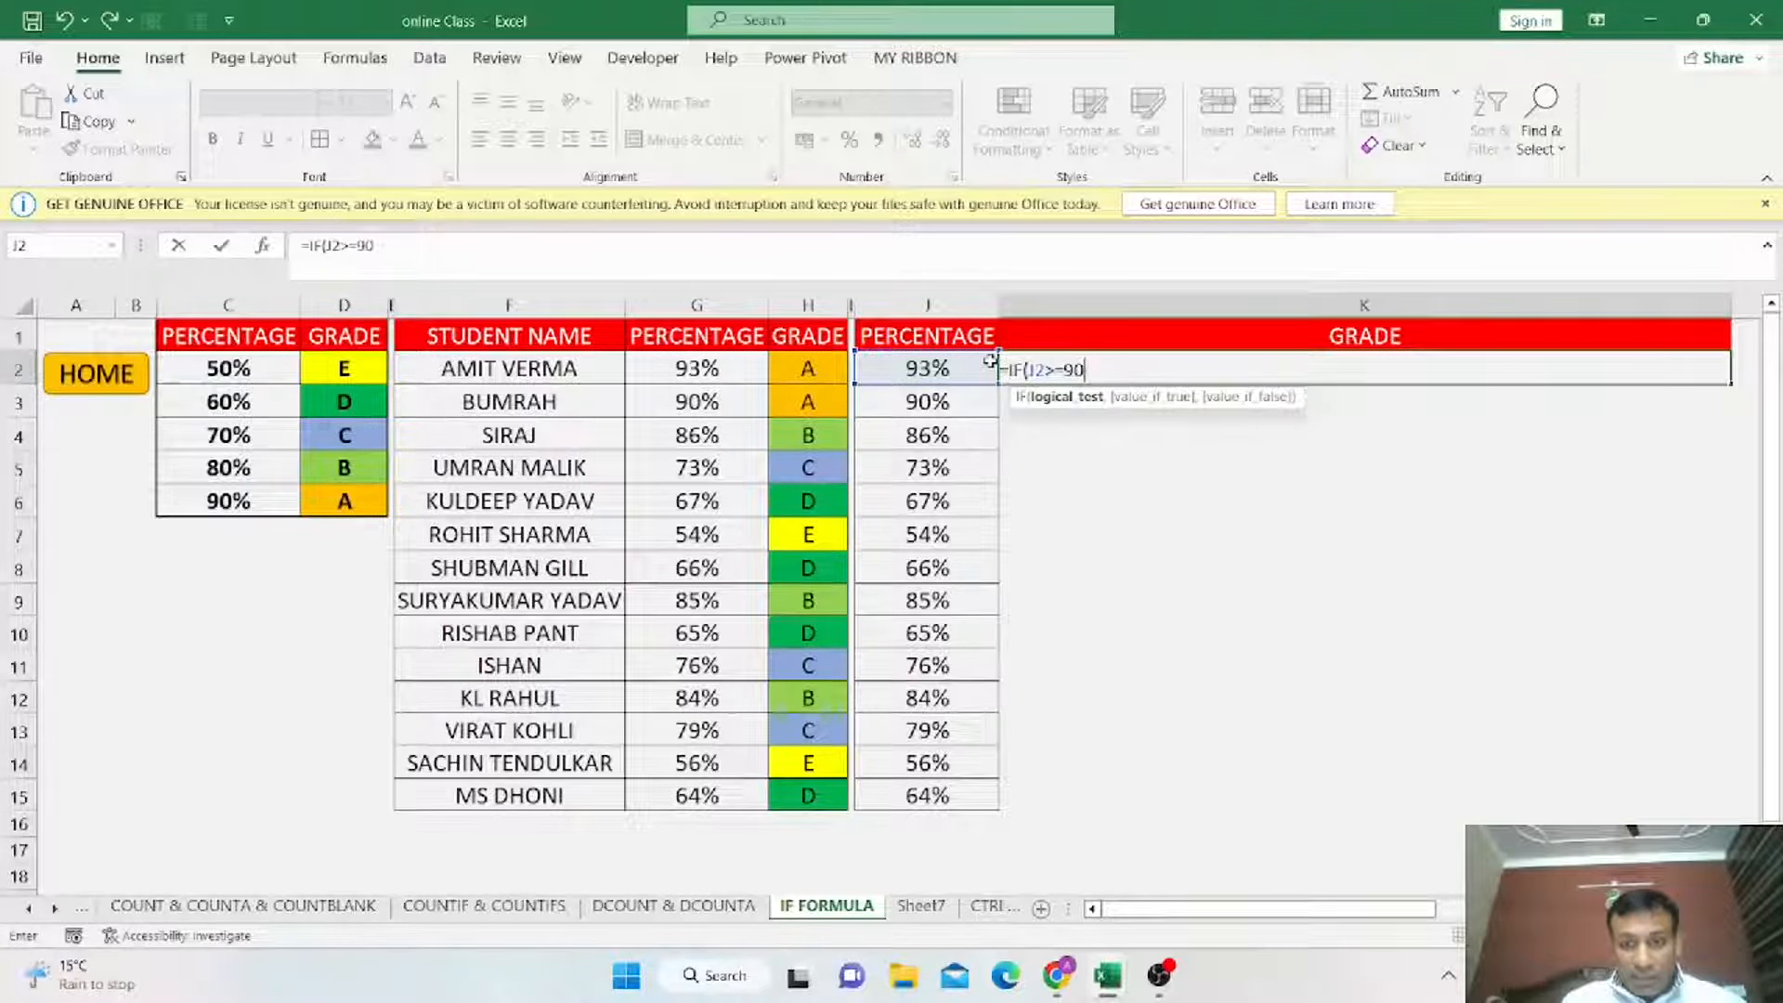
pyautogui.click(246, 501)
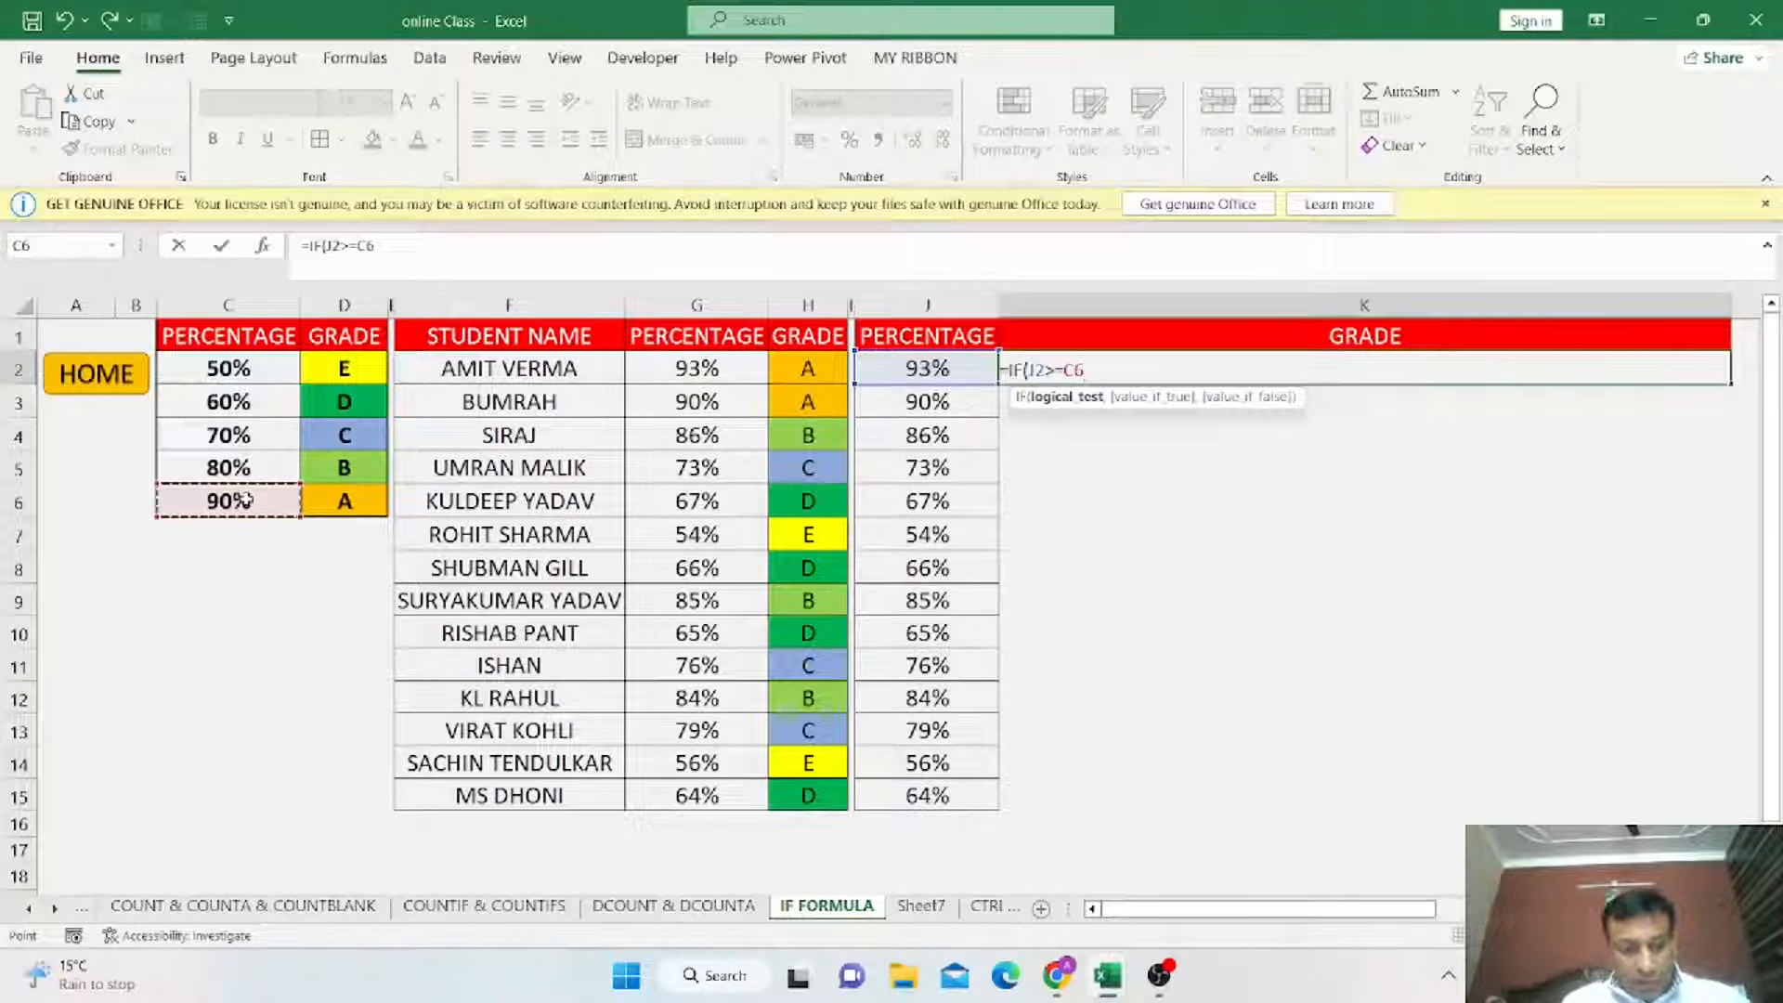
pyautogui.press('F4')
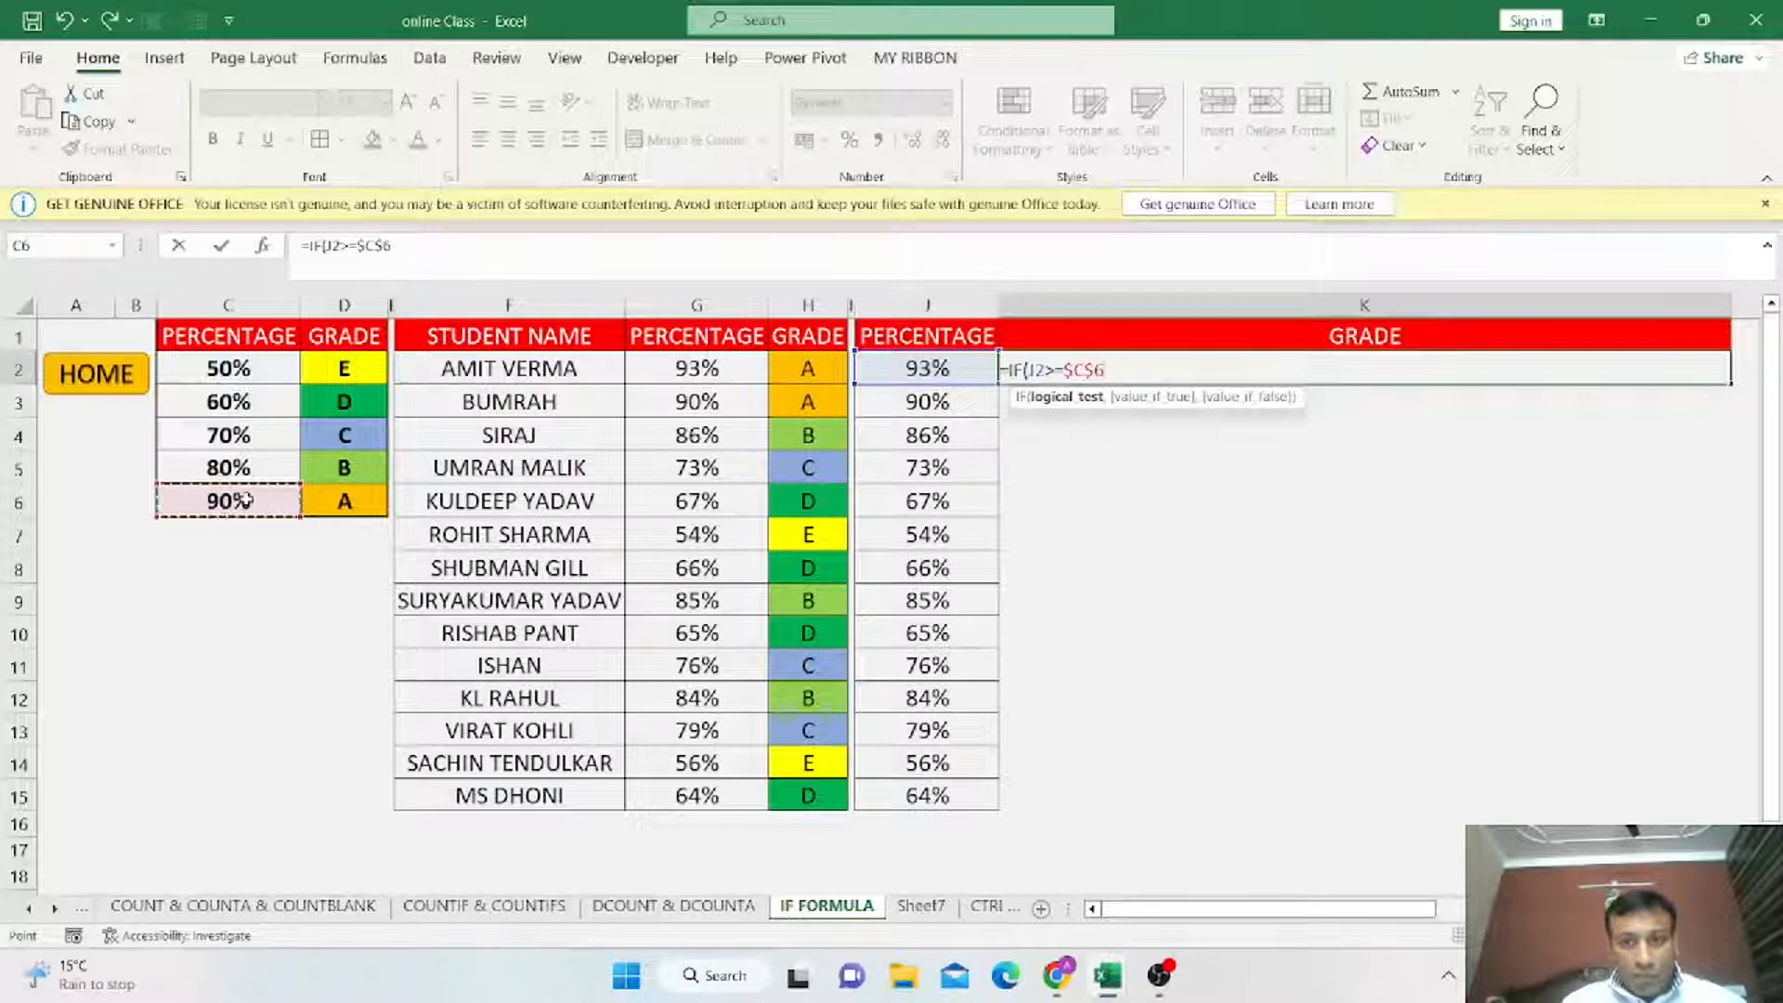
# Finish the formula to return "A" when true and "B" otherwise, and enter it.
pyautogui.write(',')
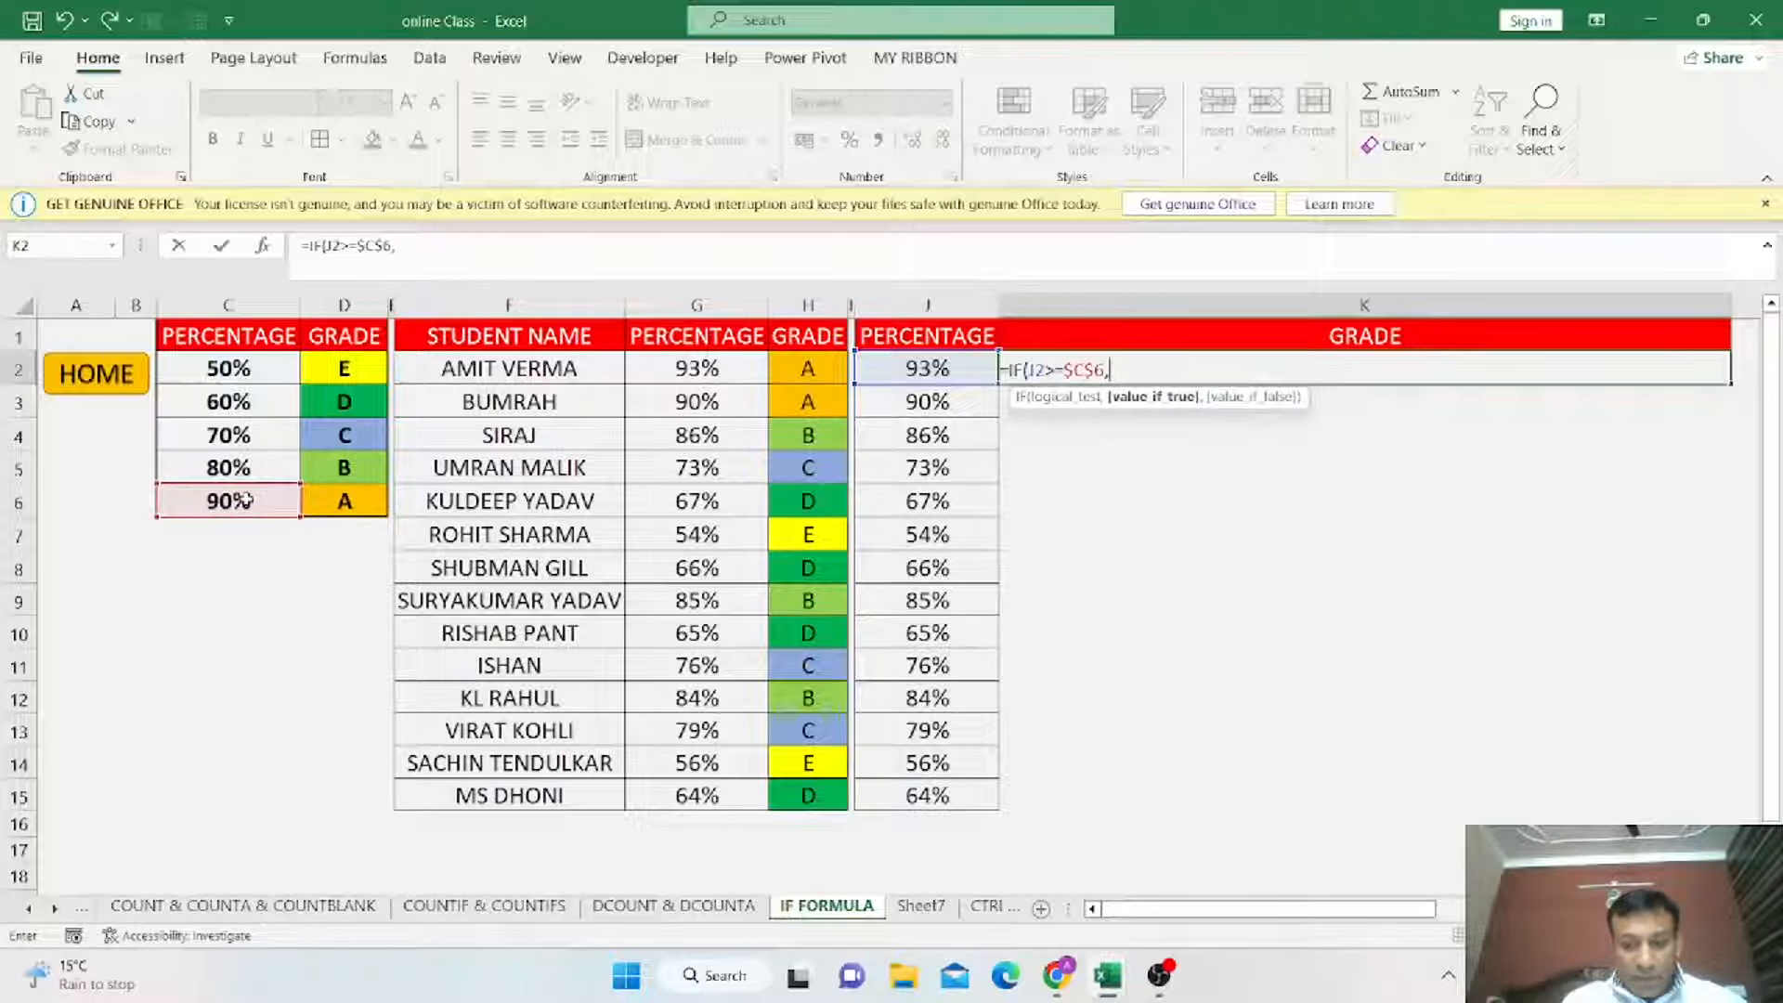
pyautogui.write('"A"')
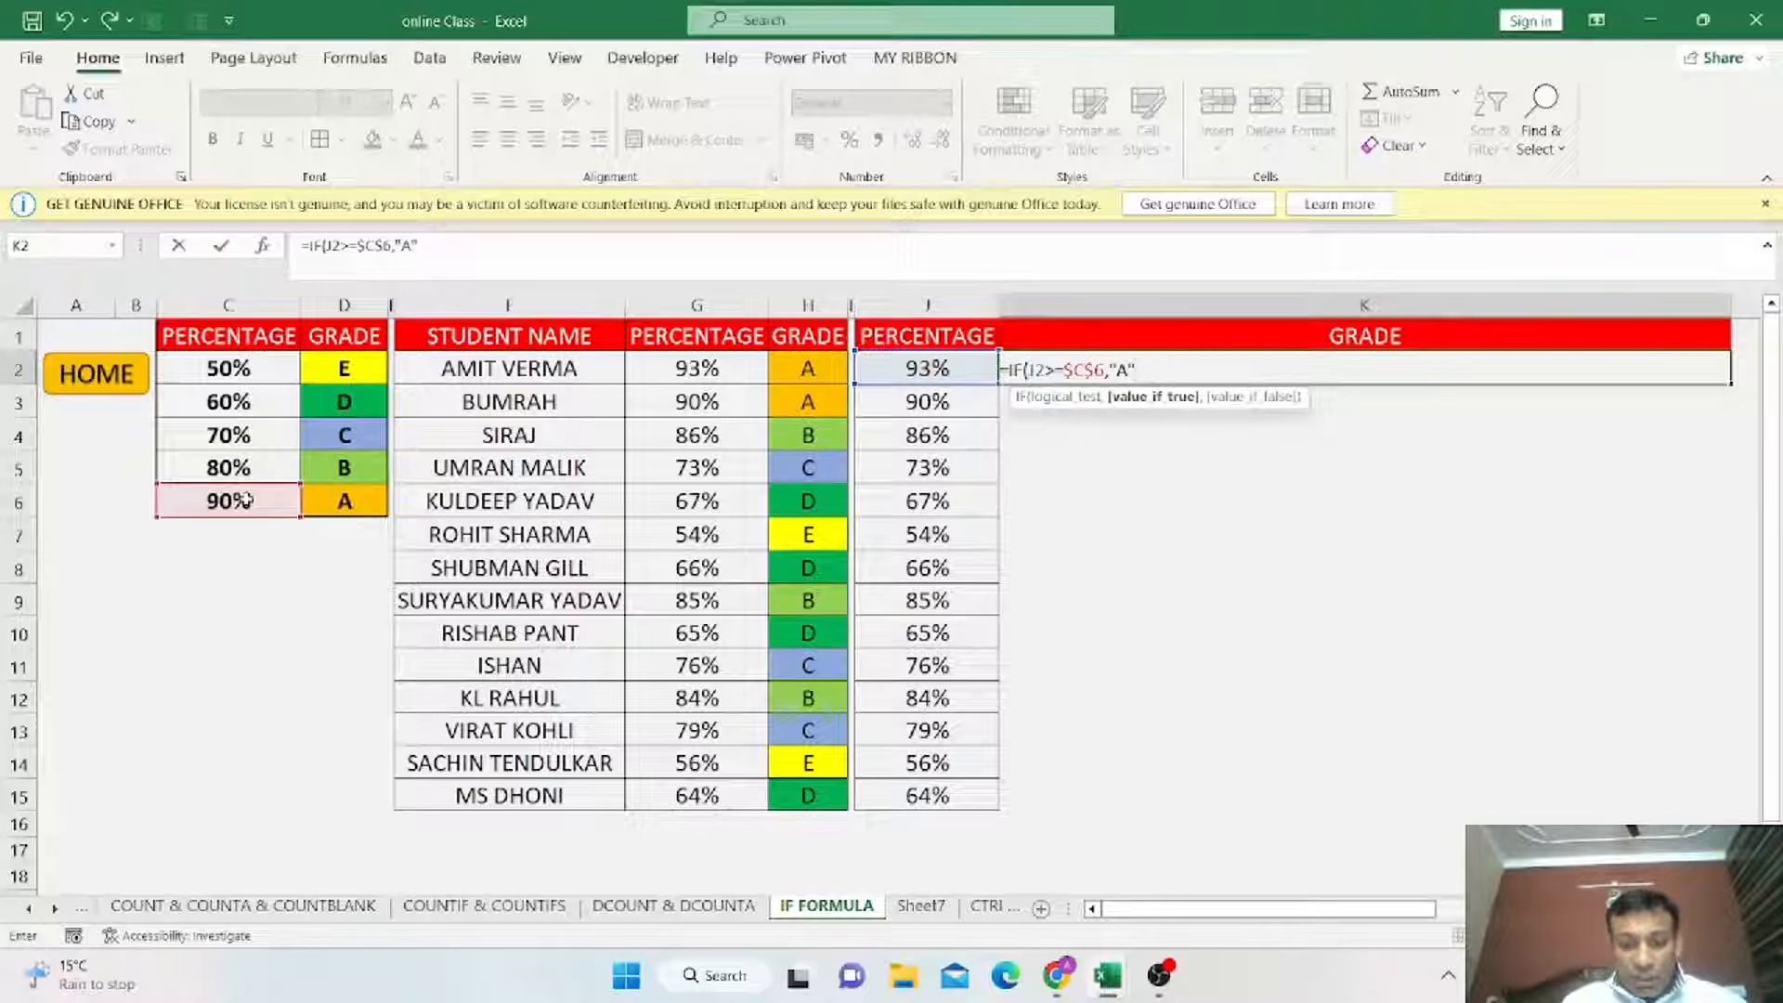
pyautogui.write(',"')
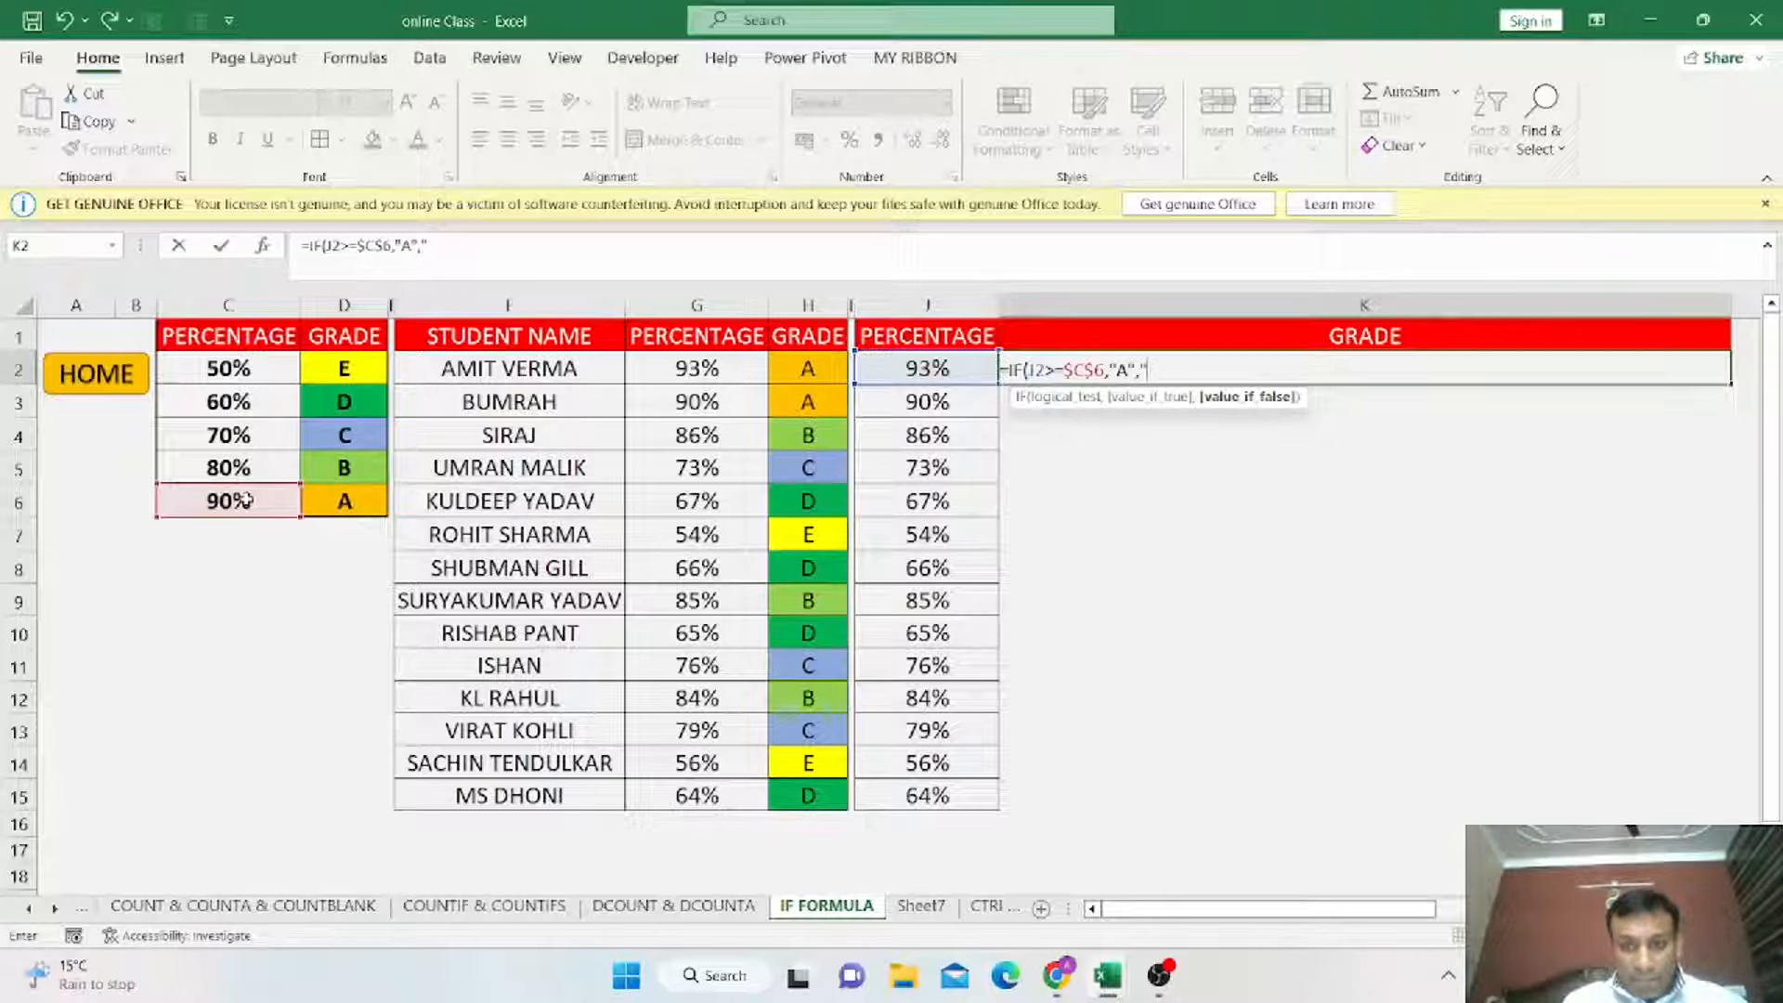
pyautogui.write('B"')
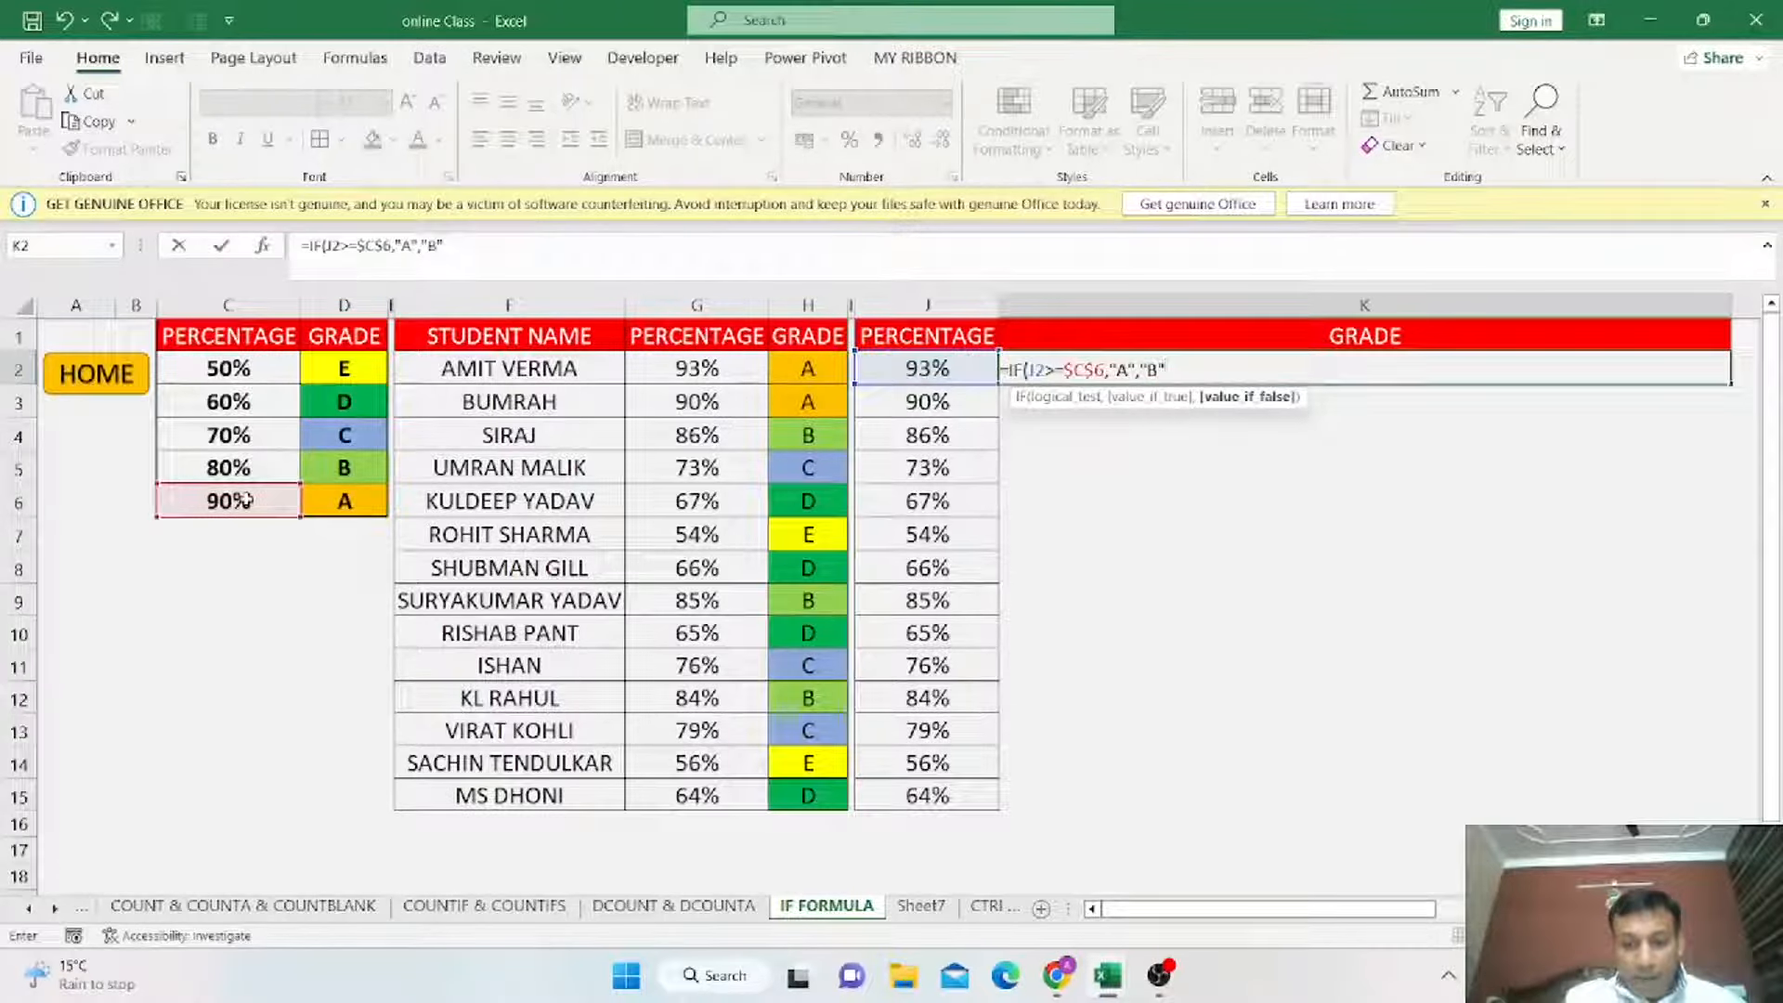
pyautogui.write(')')
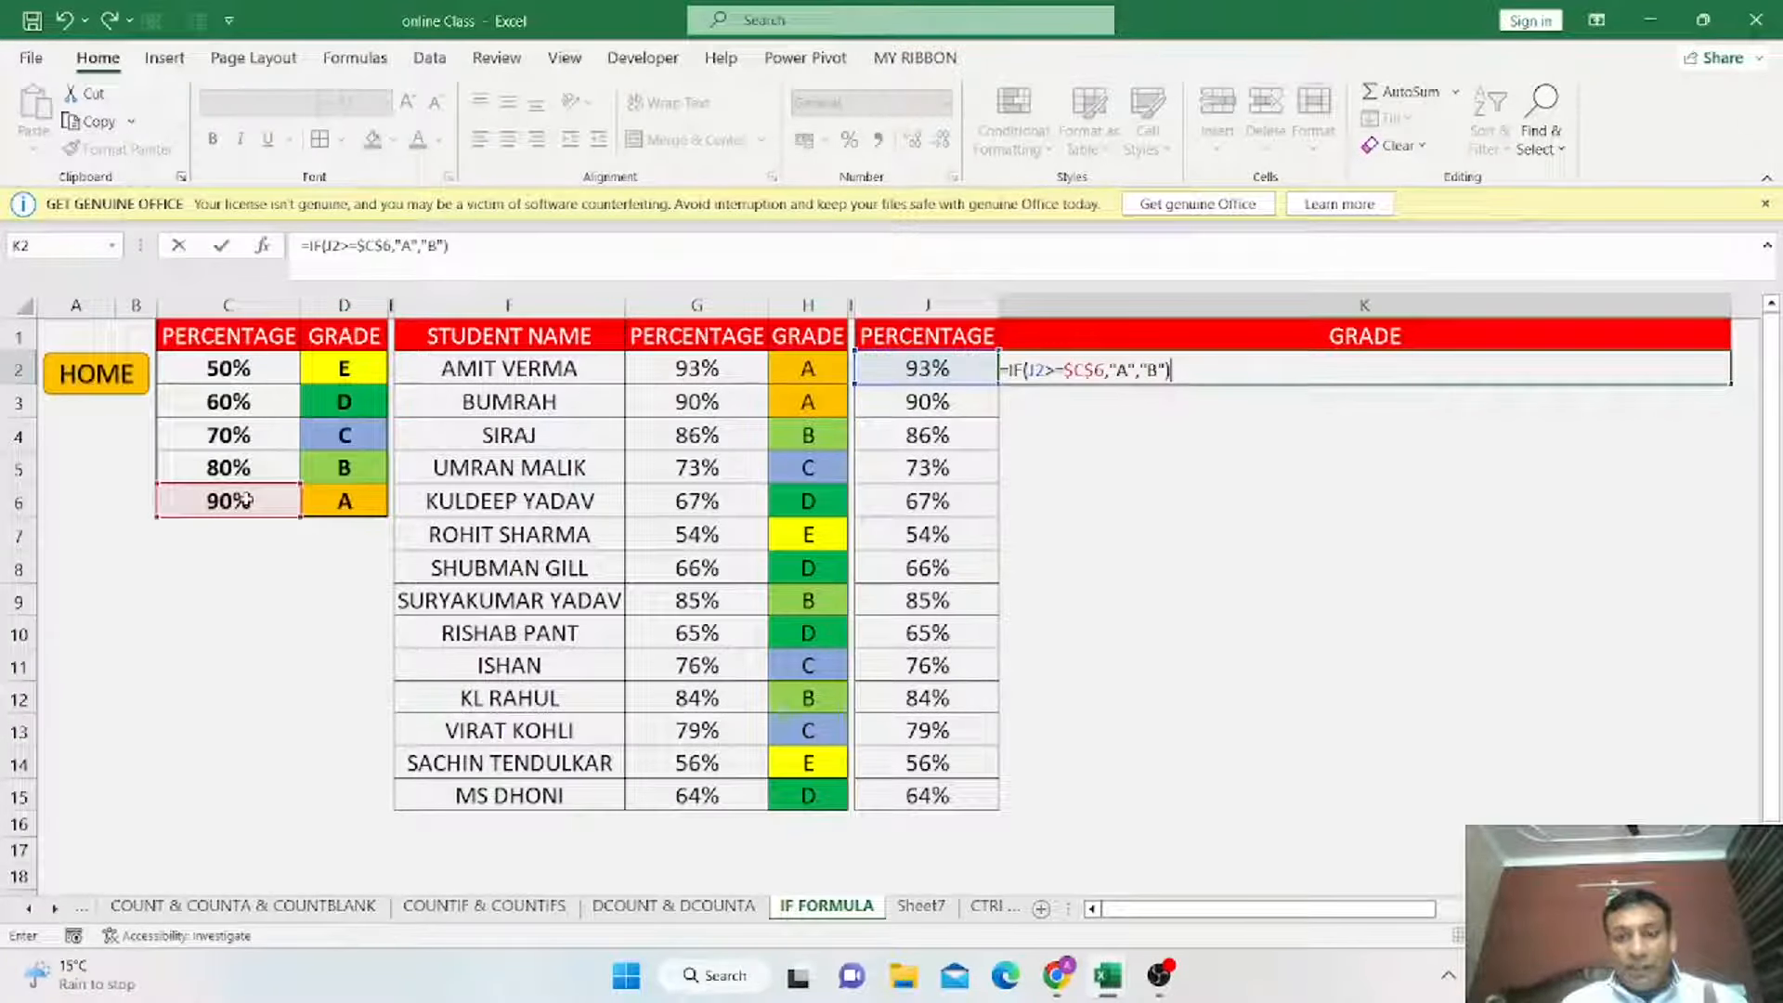
pyautogui.press('Return')
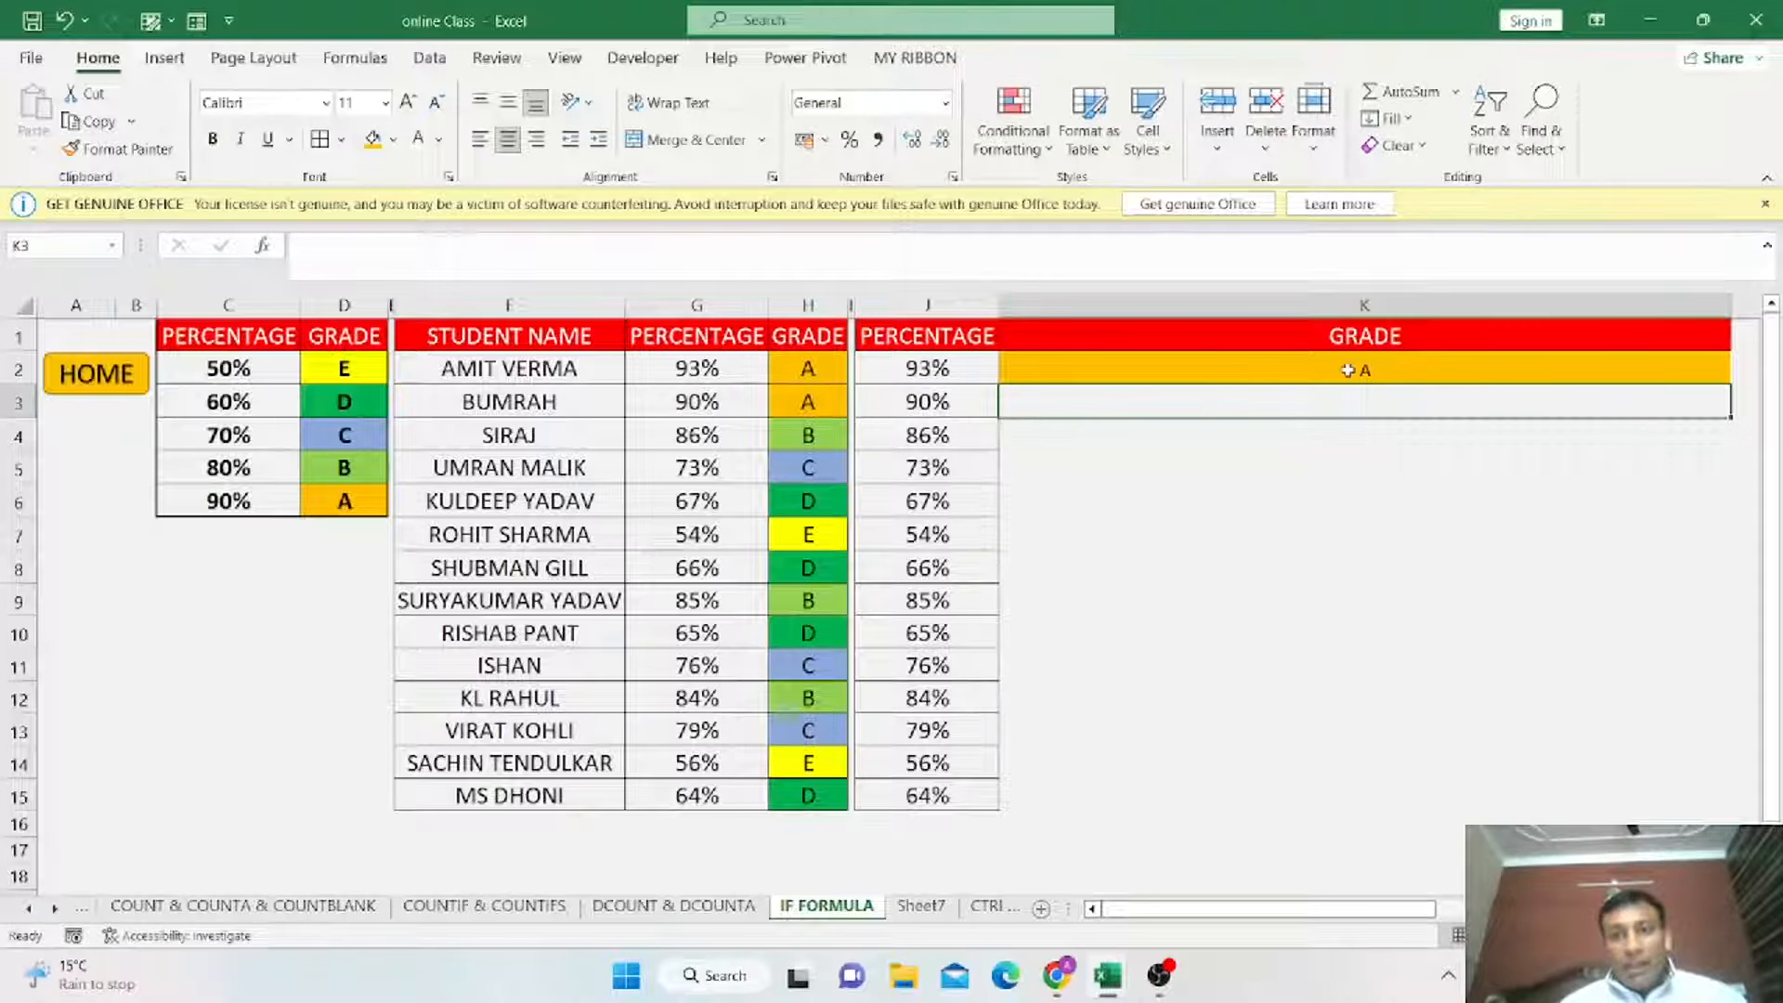
# Copy K2's formula down through K15 and compare the copied formulas with their percentages.
pyautogui.click(1356, 372)
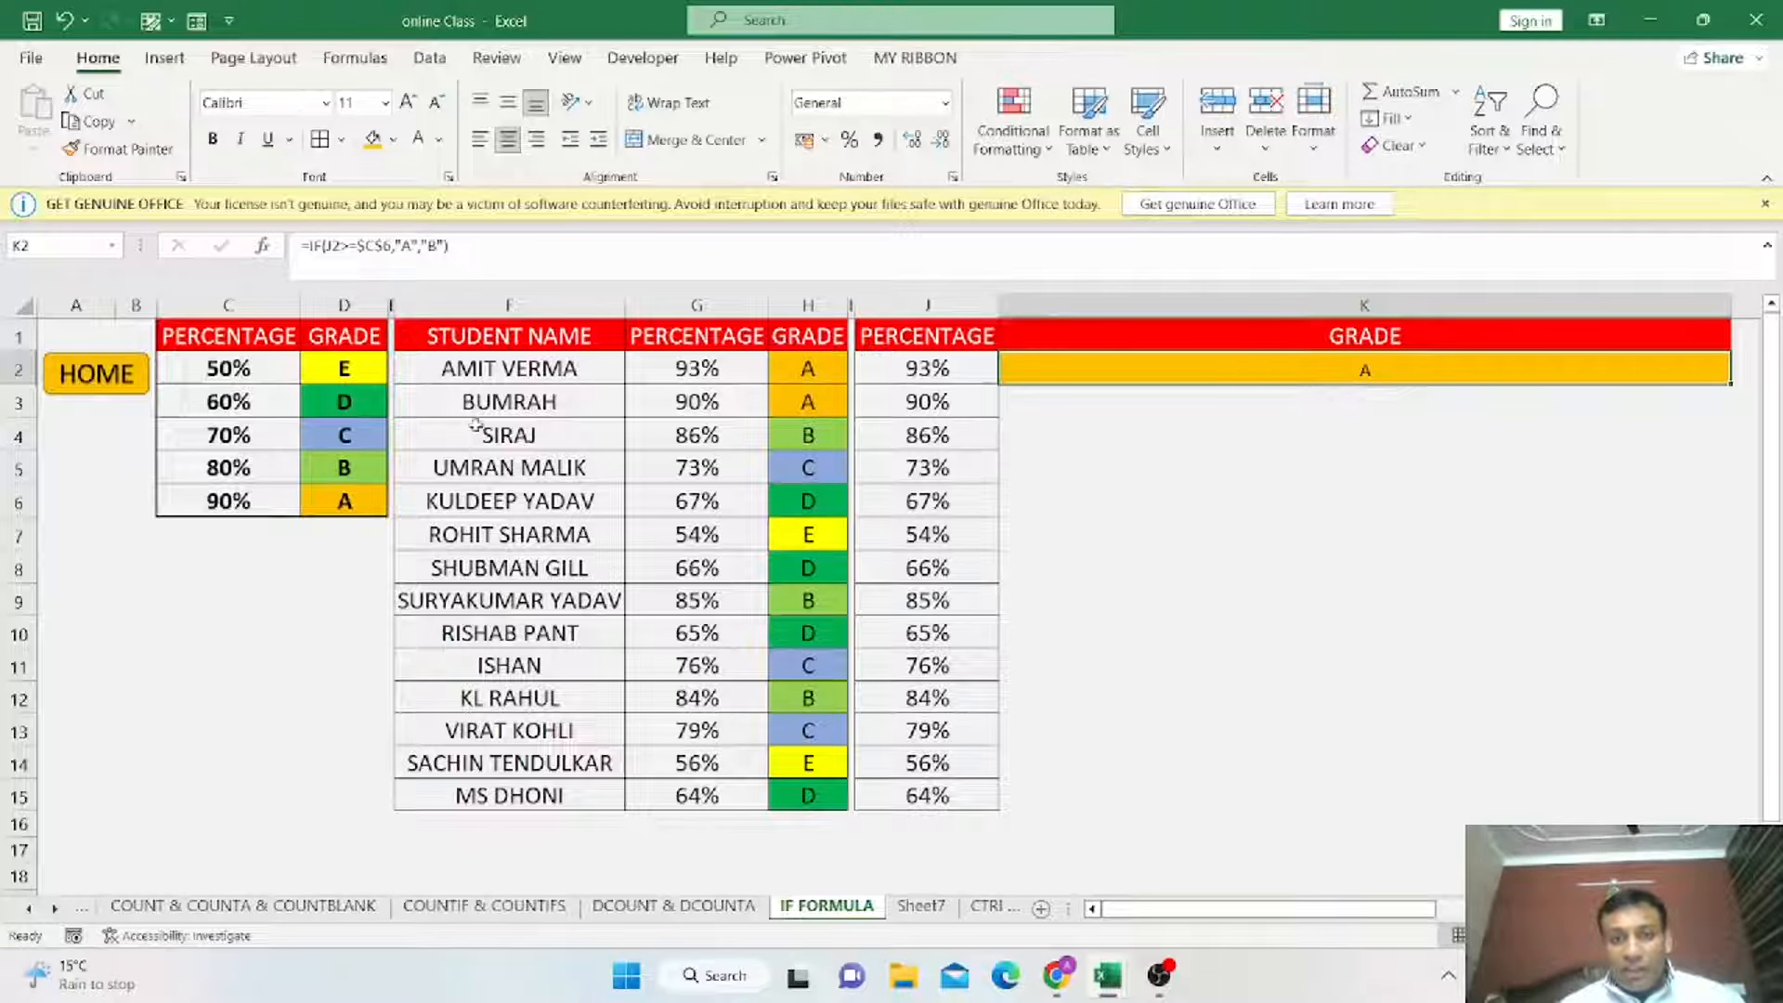
pyautogui.click(345, 509)
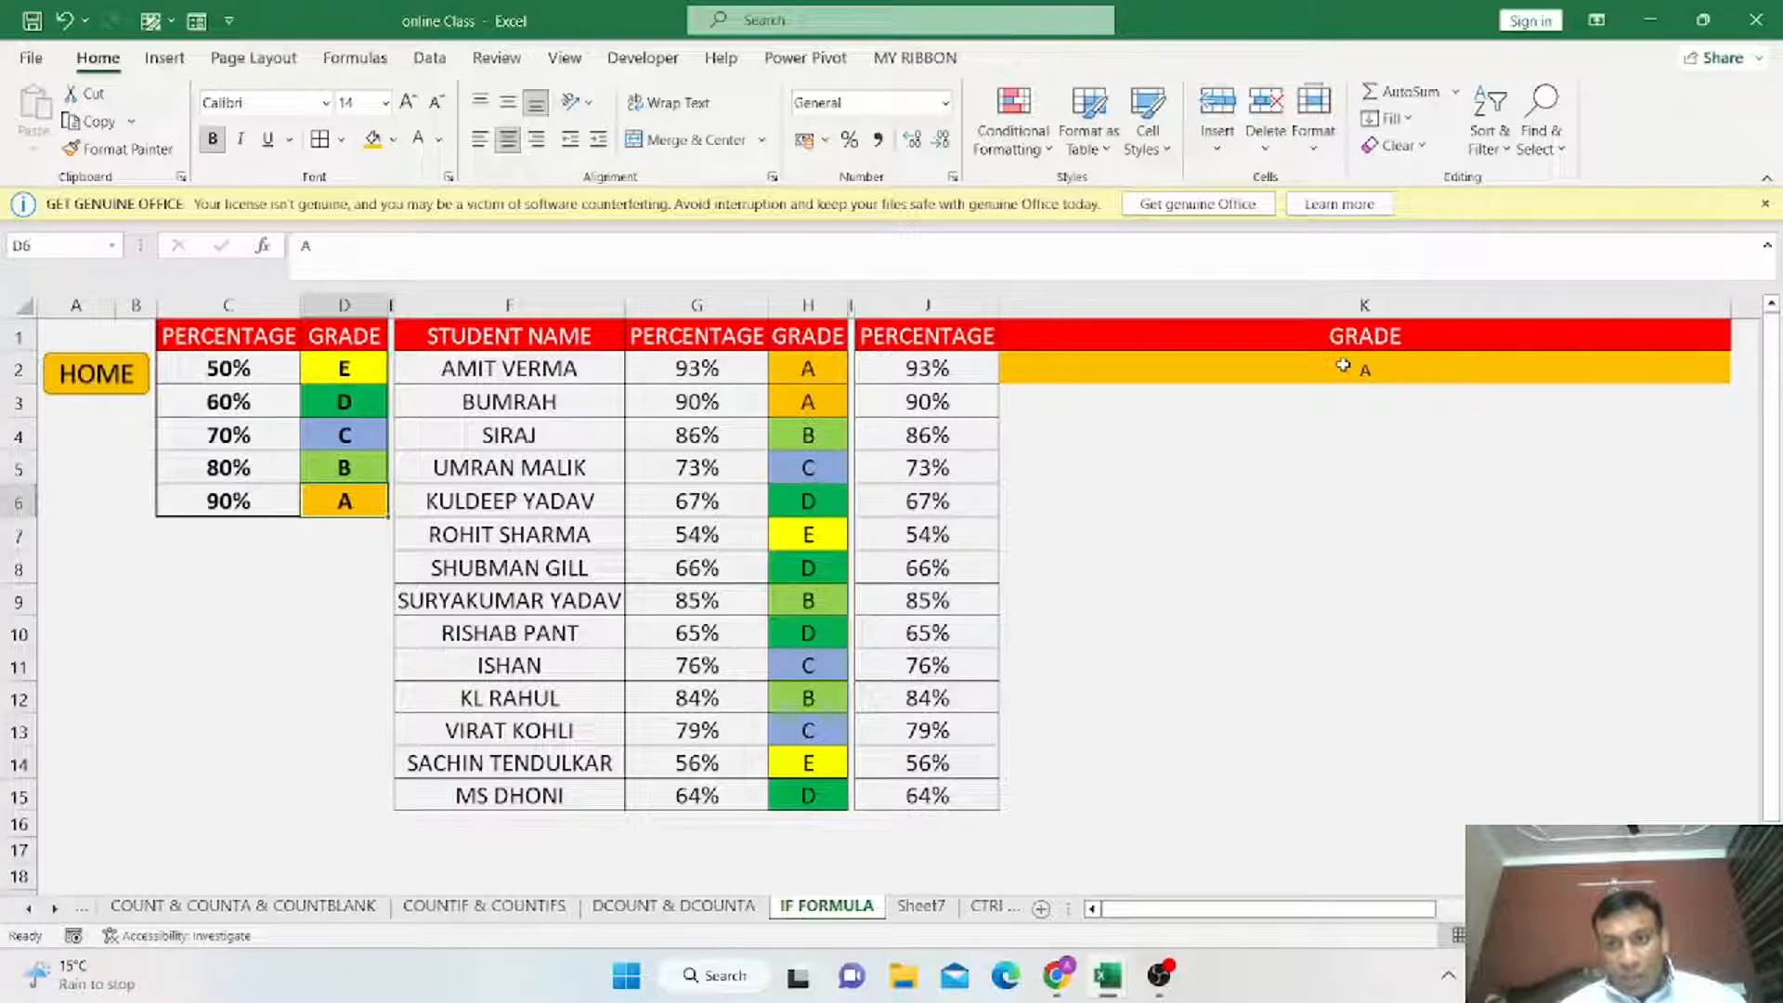
pyautogui.click(1357, 368)
pyautogui.hotkey('ctrl', 'c')
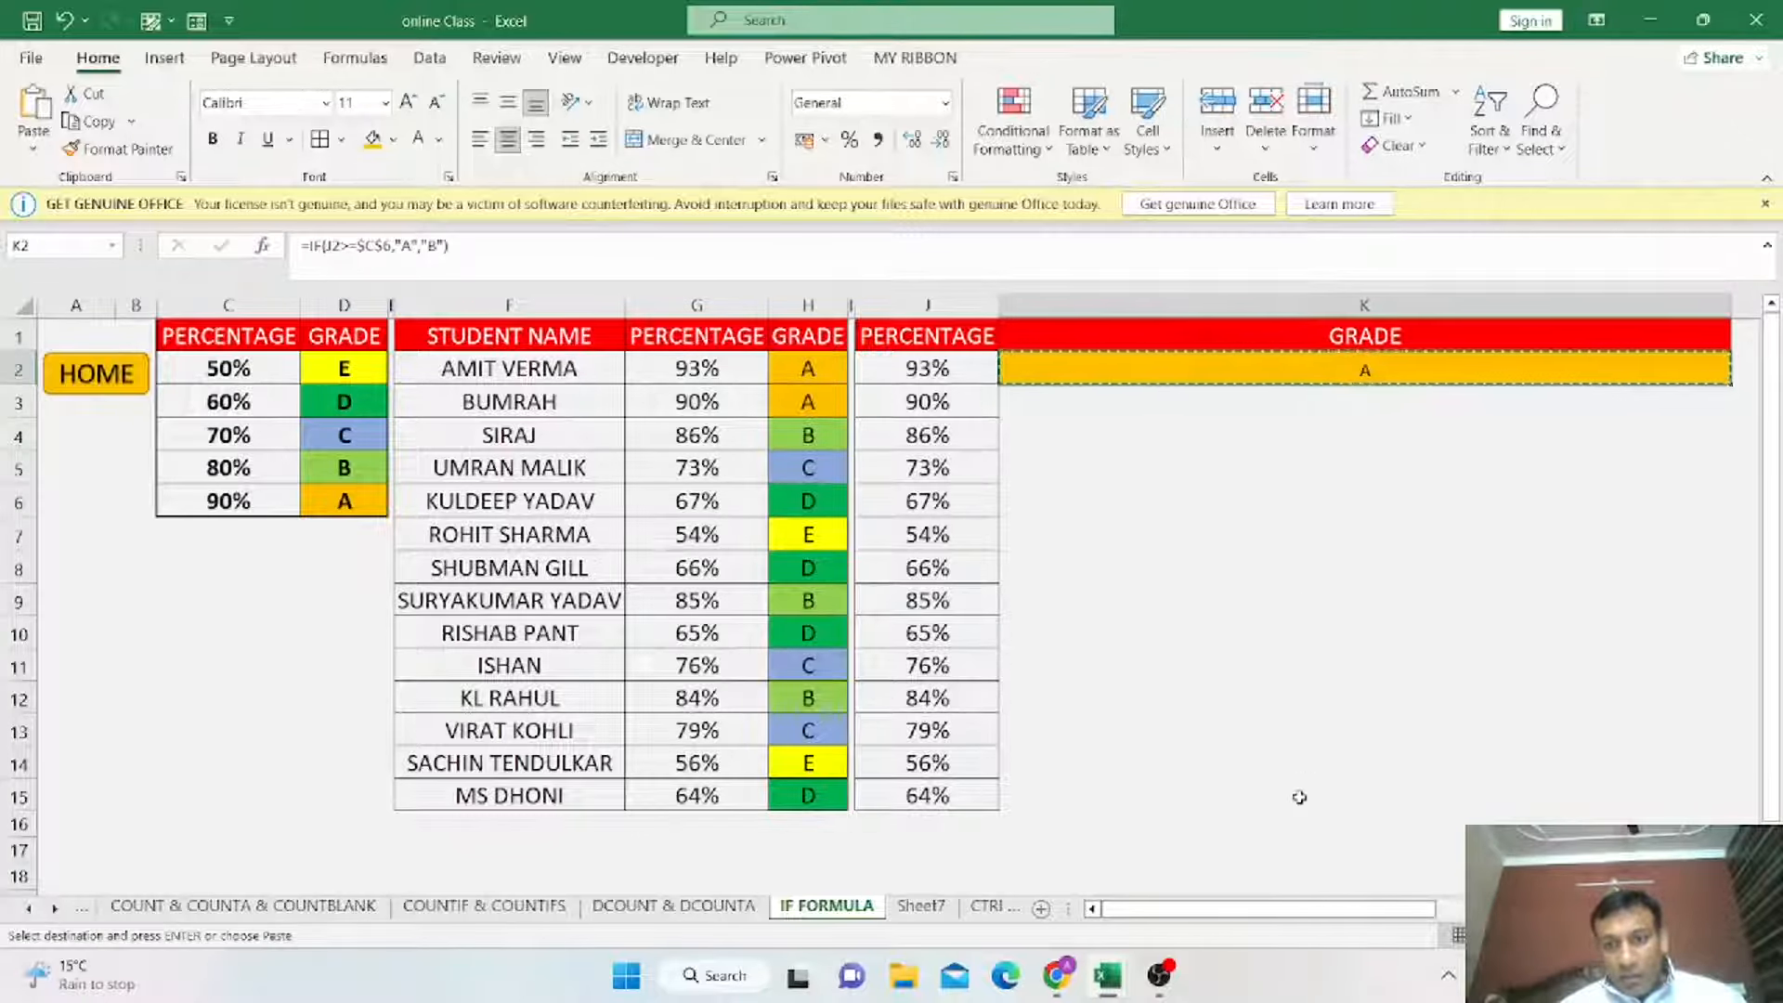
pyautogui.keyDown('shift'); pyautogui.click(1300, 797); pyautogui.keyUp('shift')
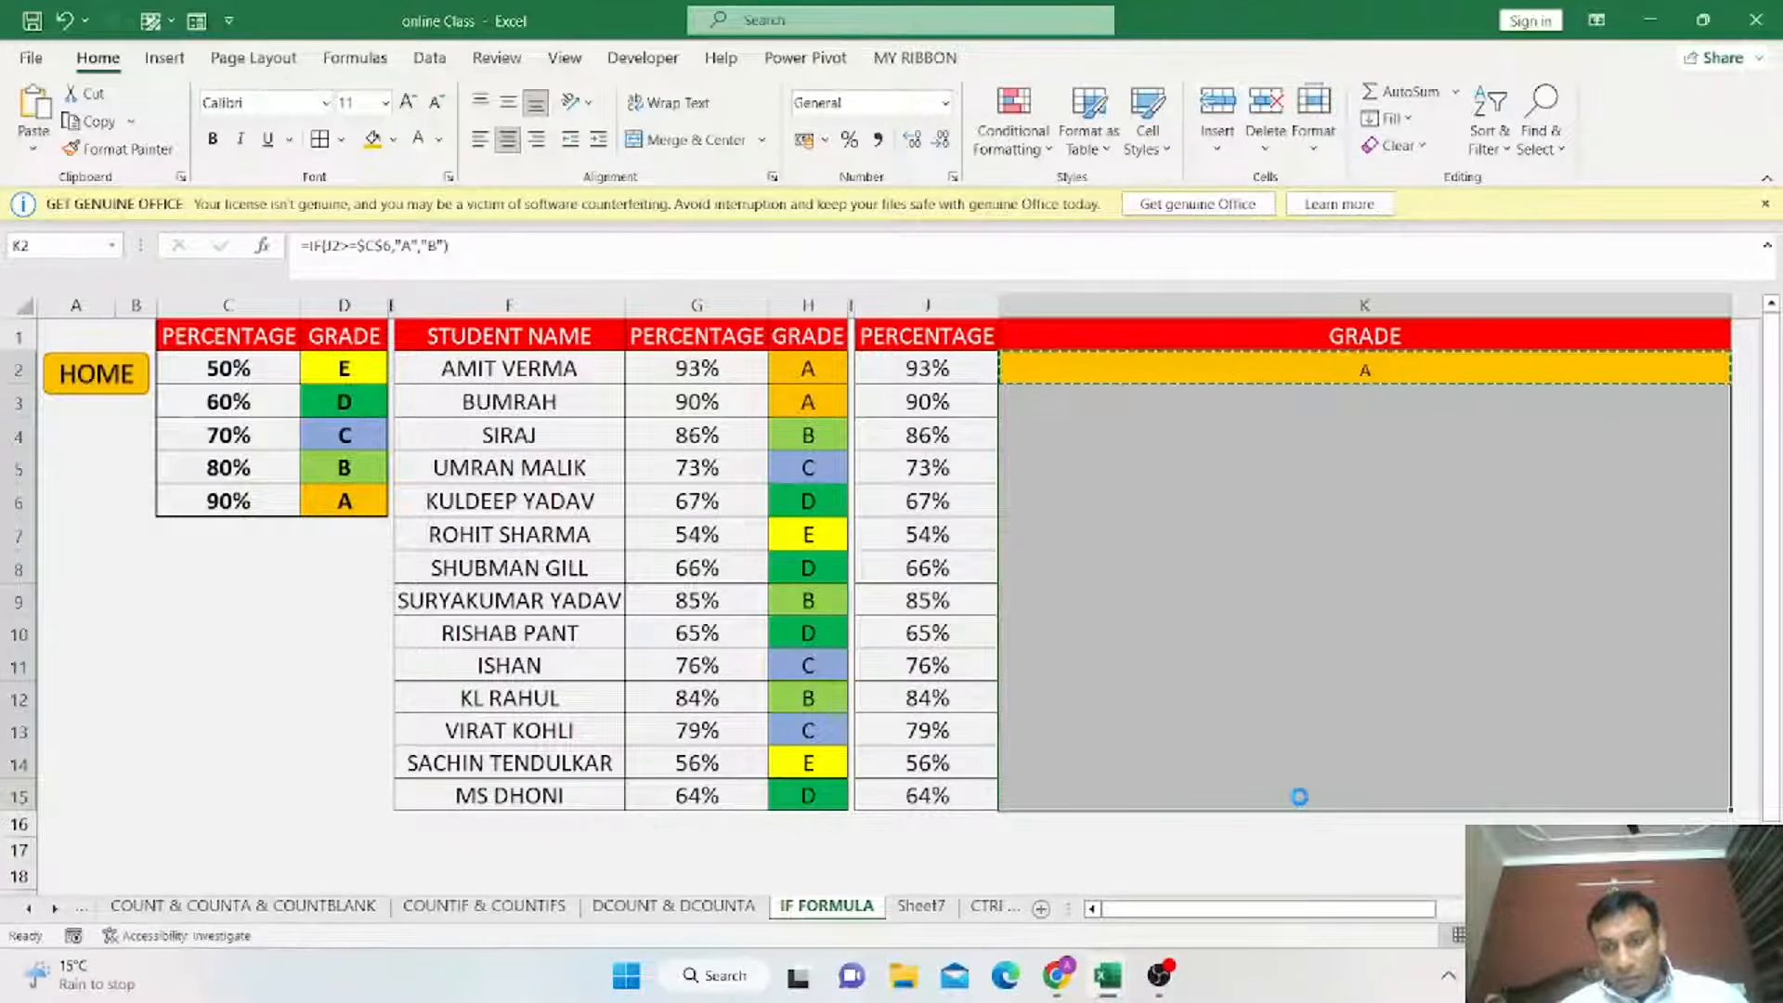
pyautogui.hotkey('ctrl', 'v')
pyautogui.click(1415, 403)
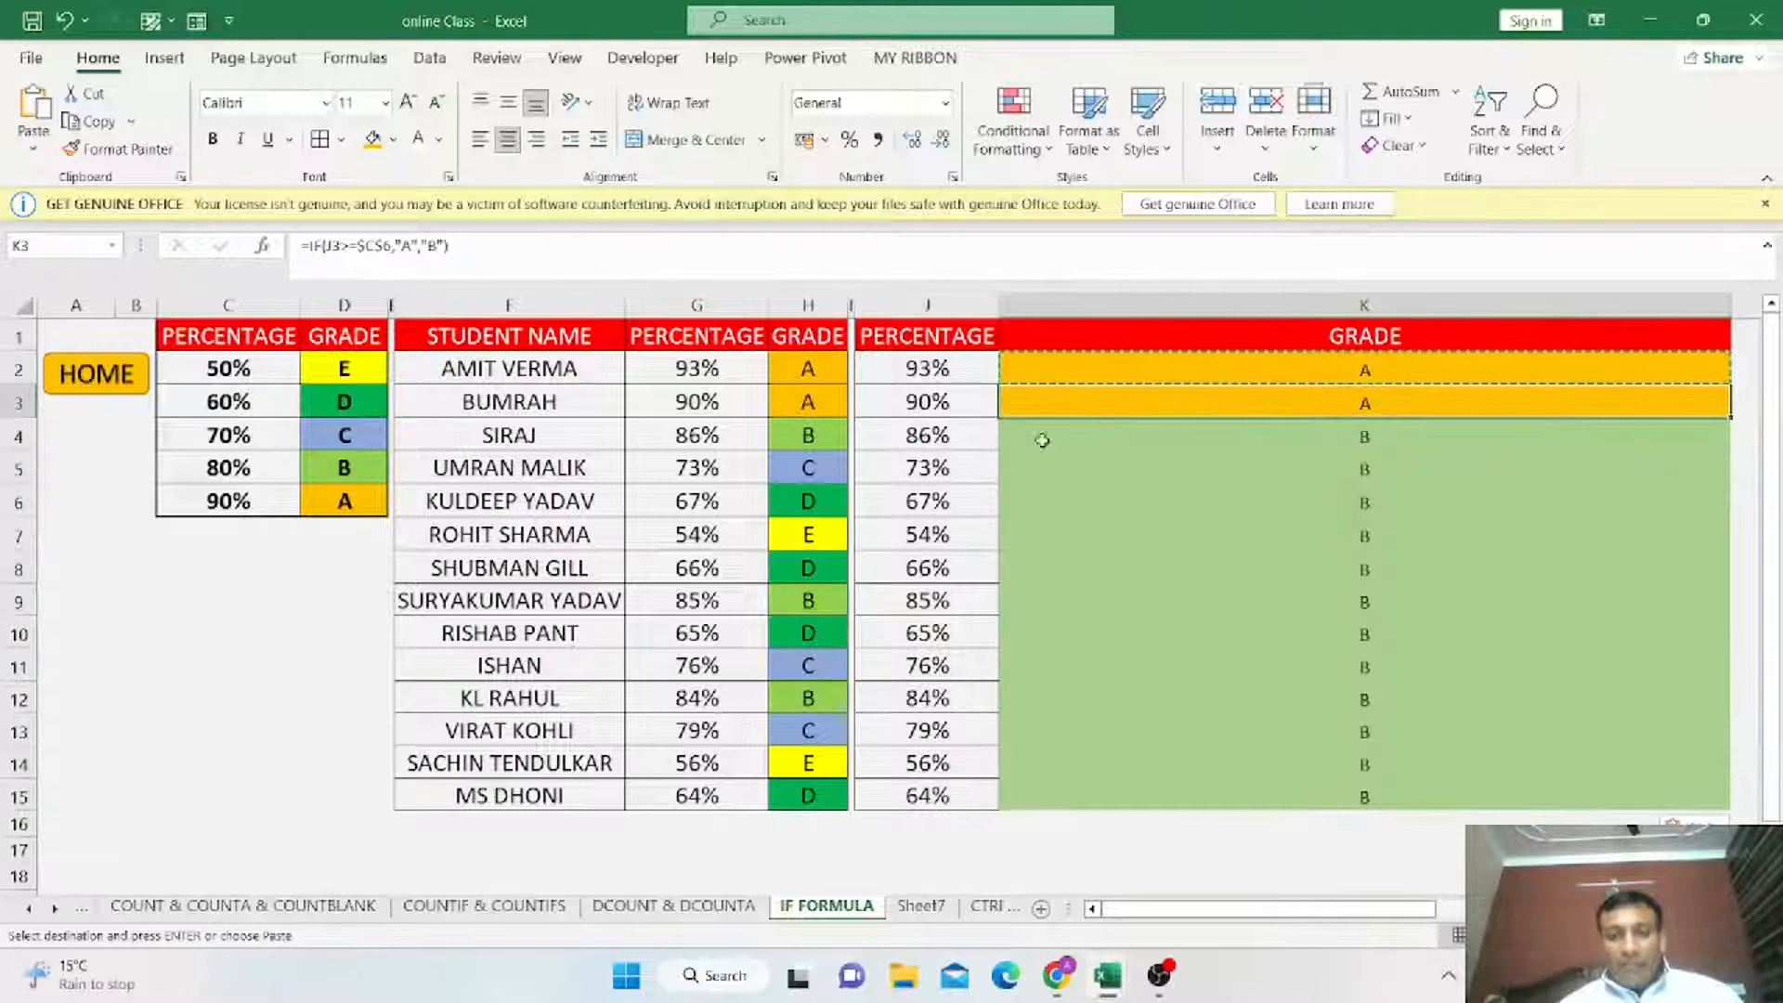
pyautogui.moveTo(953, 376); pyautogui.dragTo(952, 406)
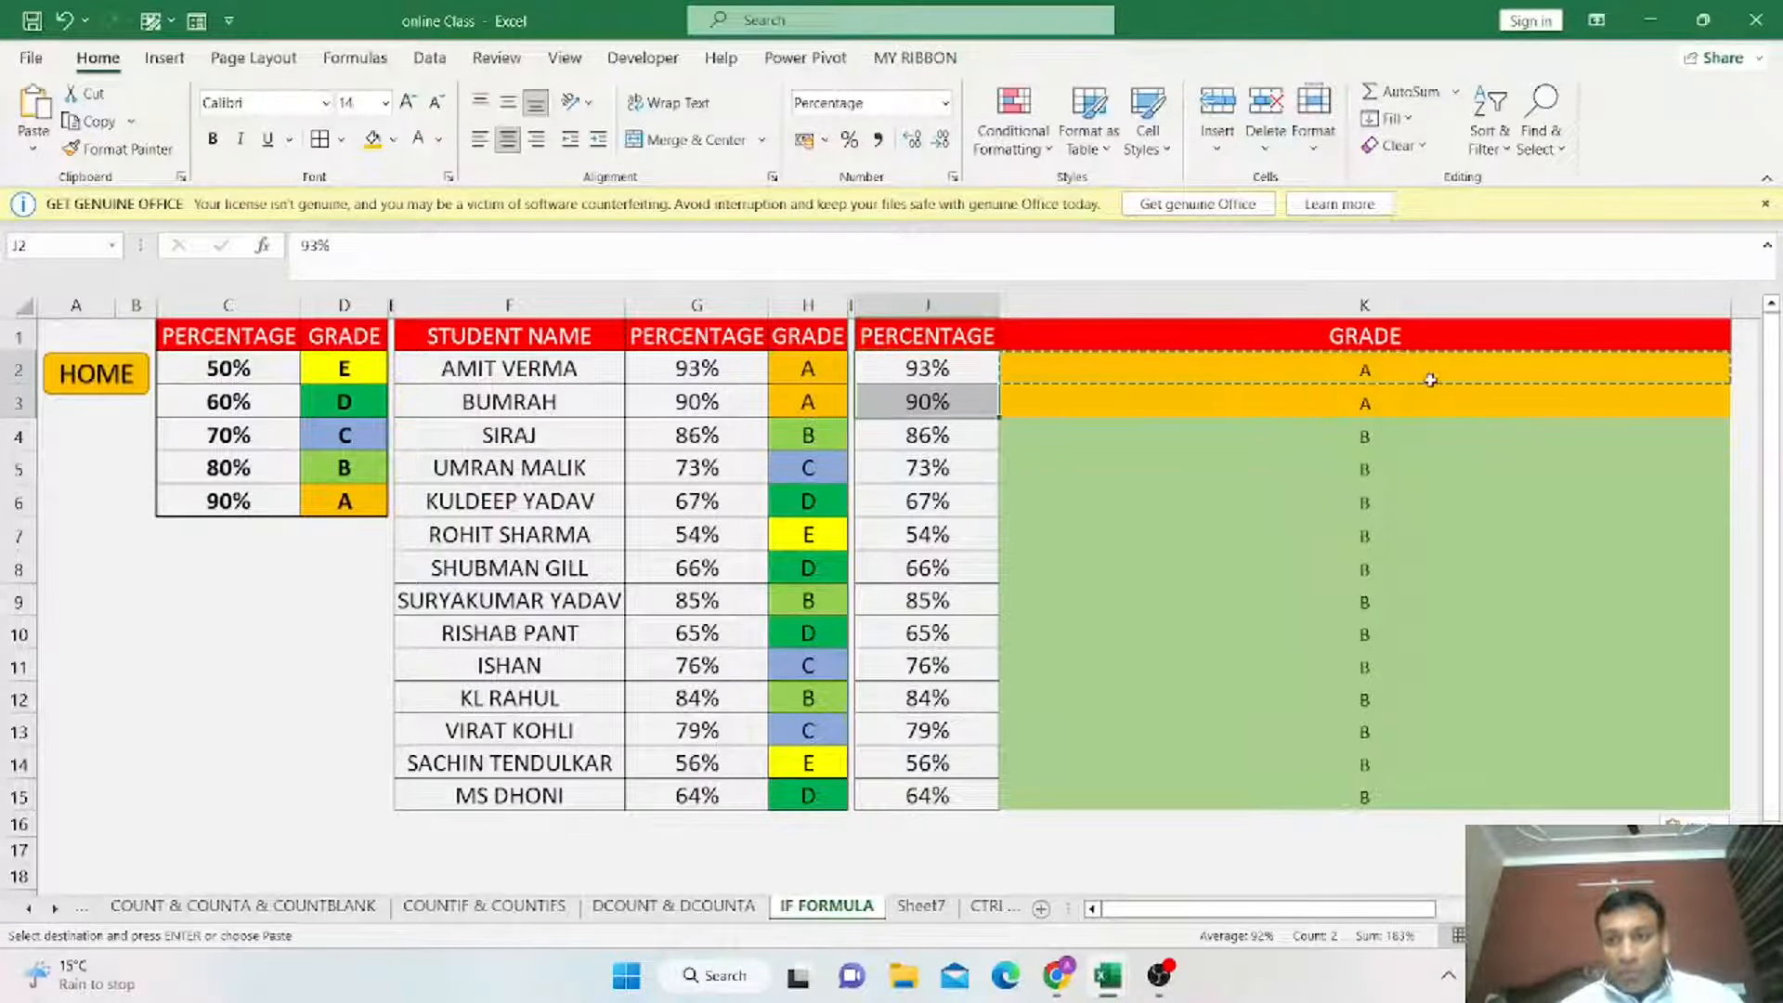
pyautogui.click(1410, 435)
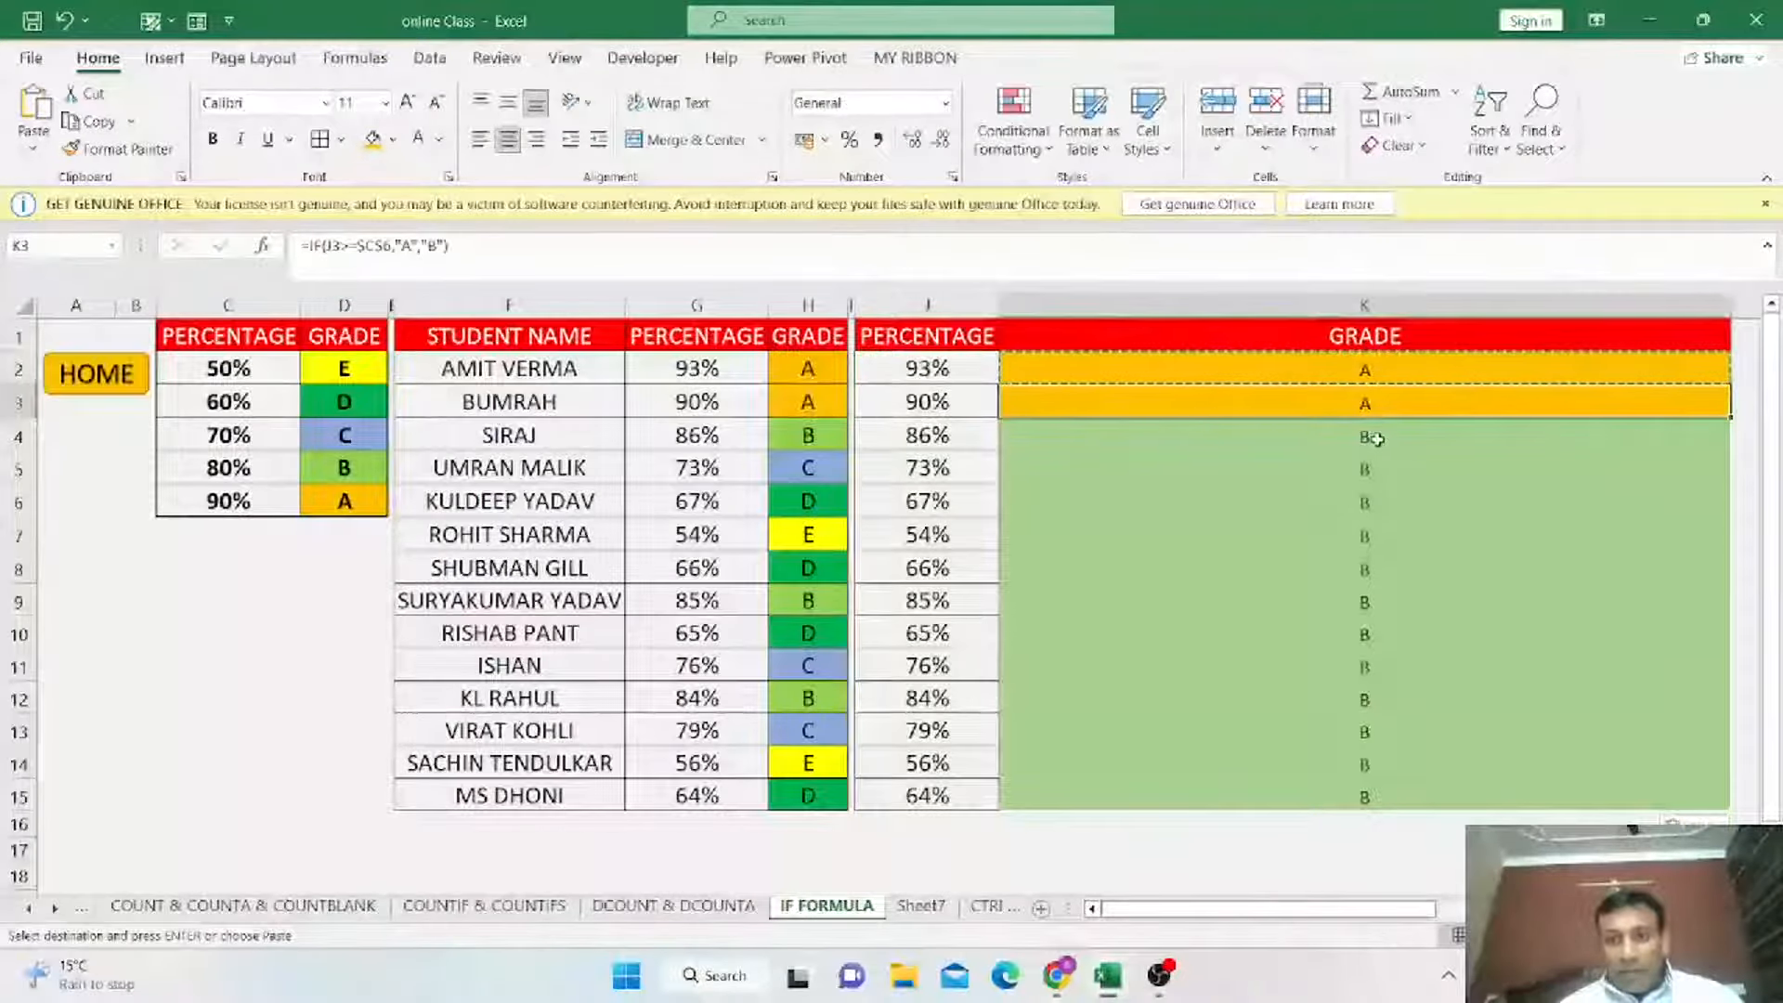
pyautogui.moveTo(1401, 588); pyautogui.dragTo(1410, 792)
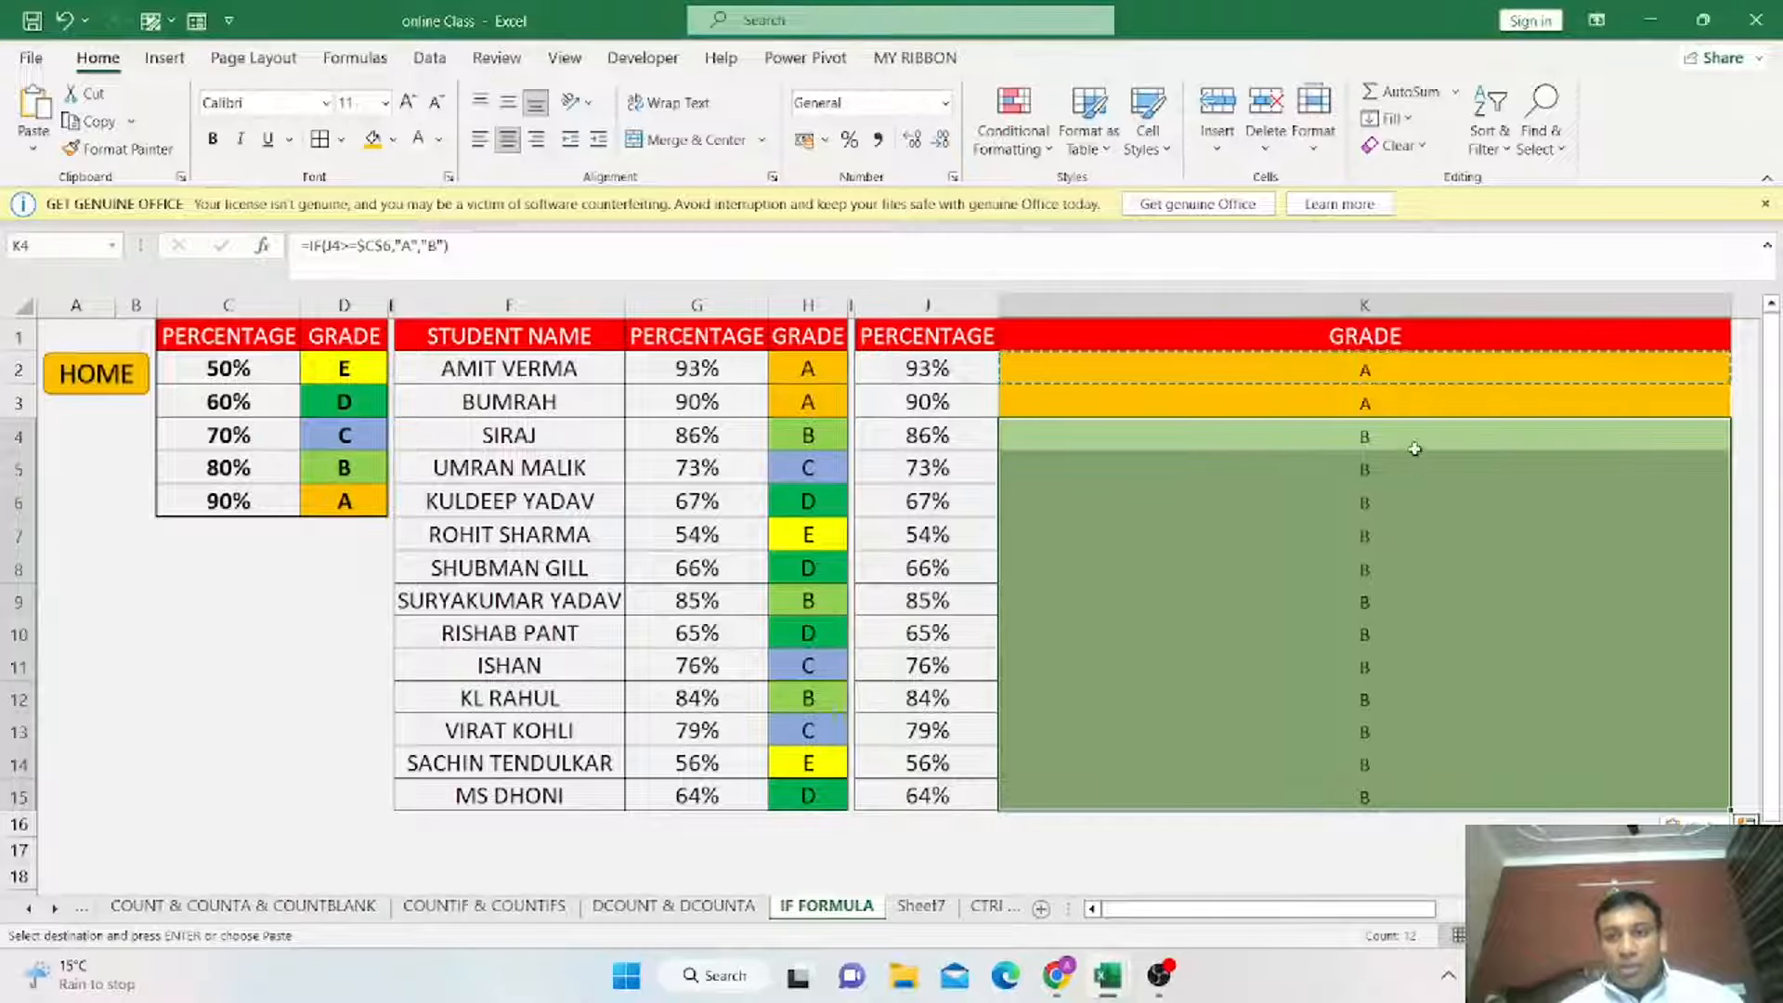
pyautogui.click(1381, 370)
pyautogui.press('Escape')
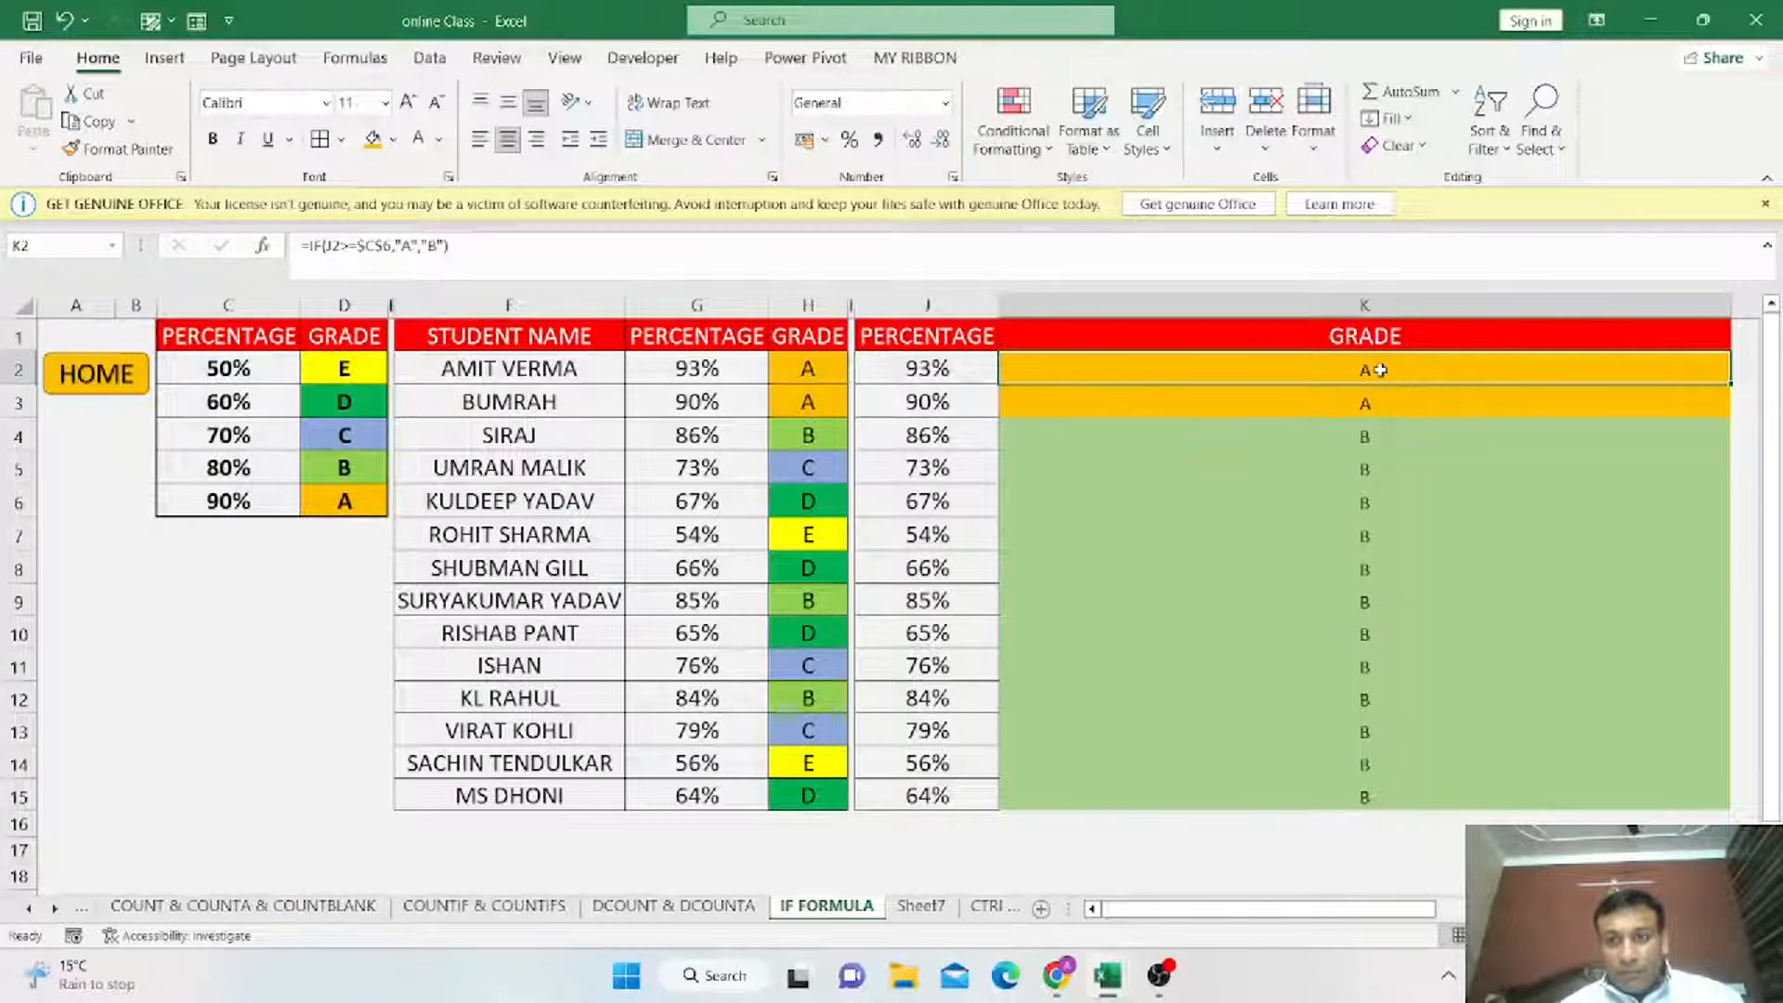
# Edit K2 to nest a second IF before "B" that tests whether J2 is at least $C$5.
pyautogui.doubleClick(1381, 369)
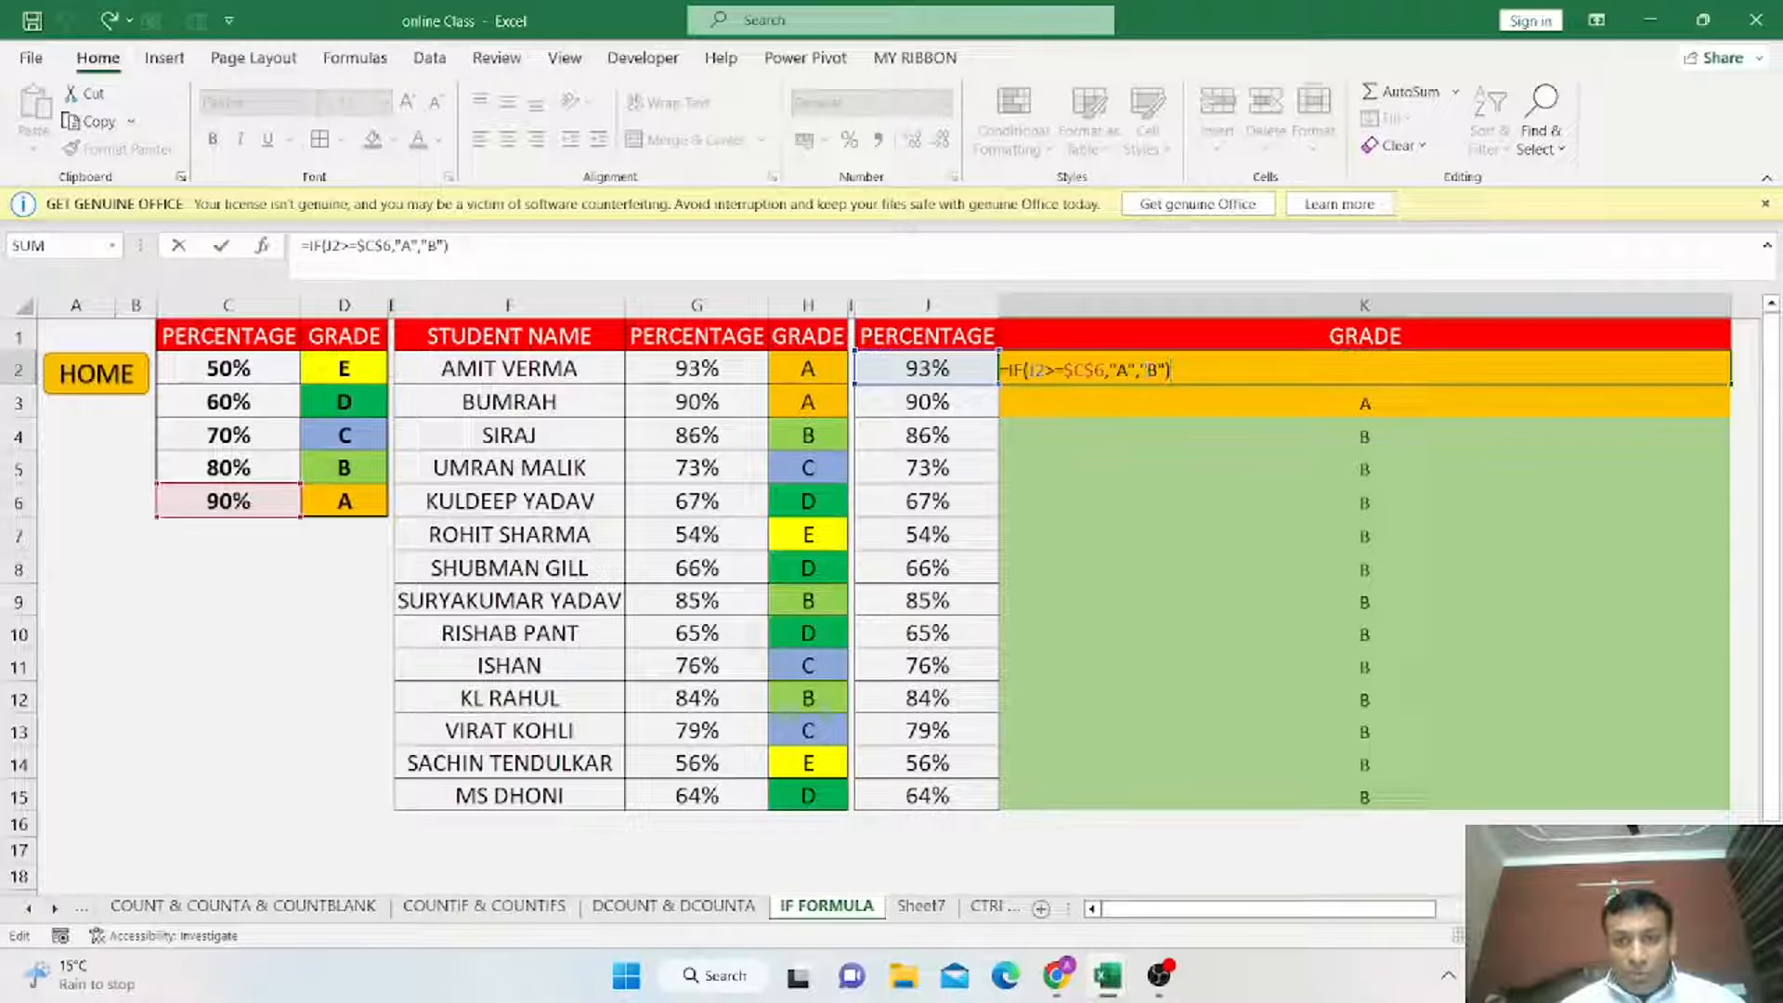
pyautogui.press('Left')
pyautogui.press('Left')
pyautogui.press('Left')
pyautogui.press('Left')
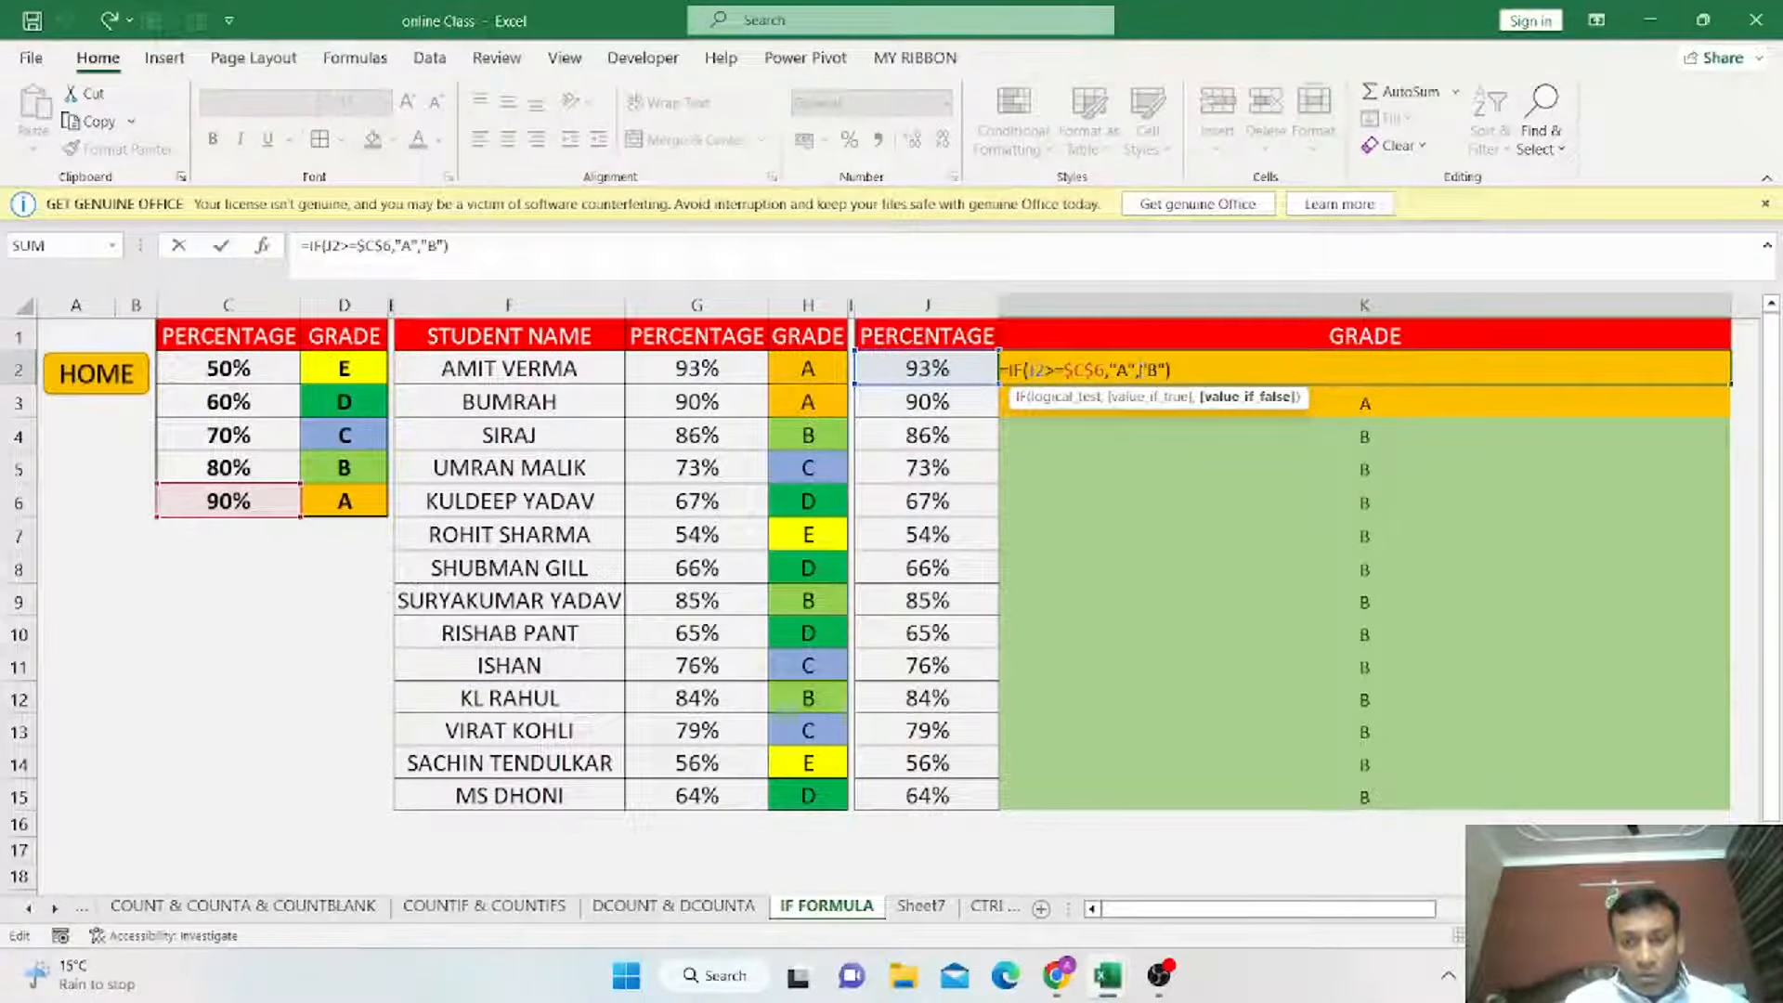
pyautogui.write('IF(')
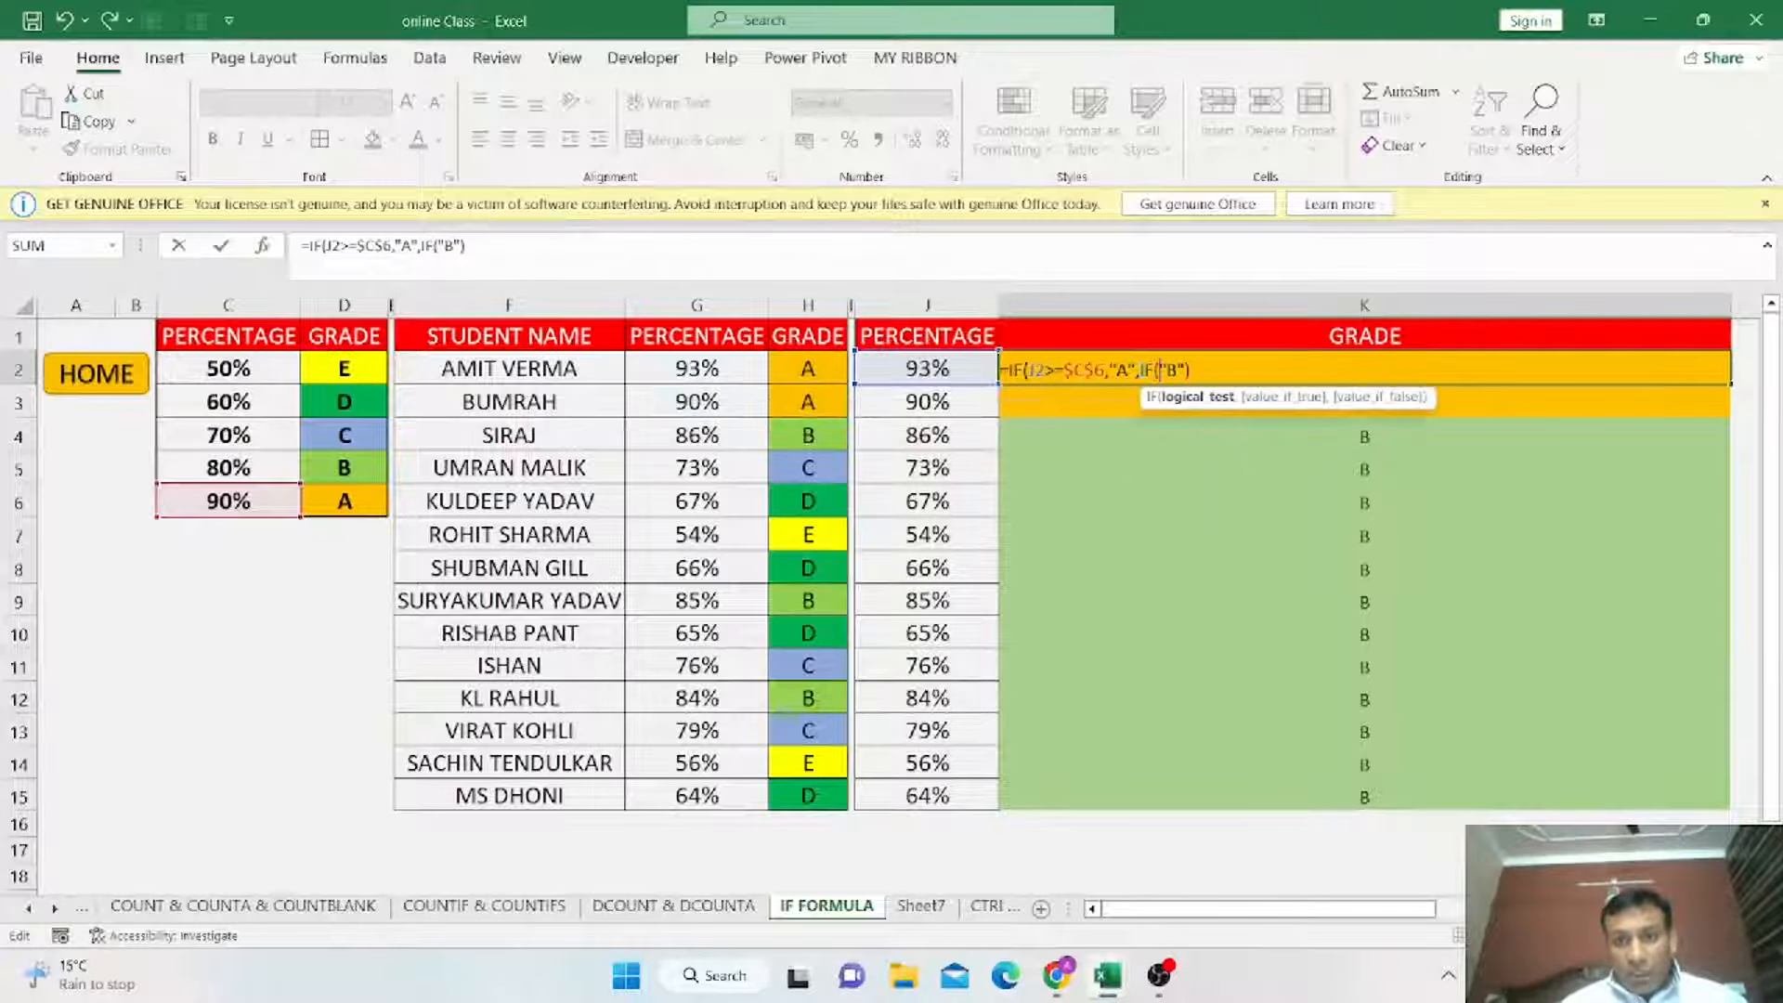
pyautogui.click(929, 370)
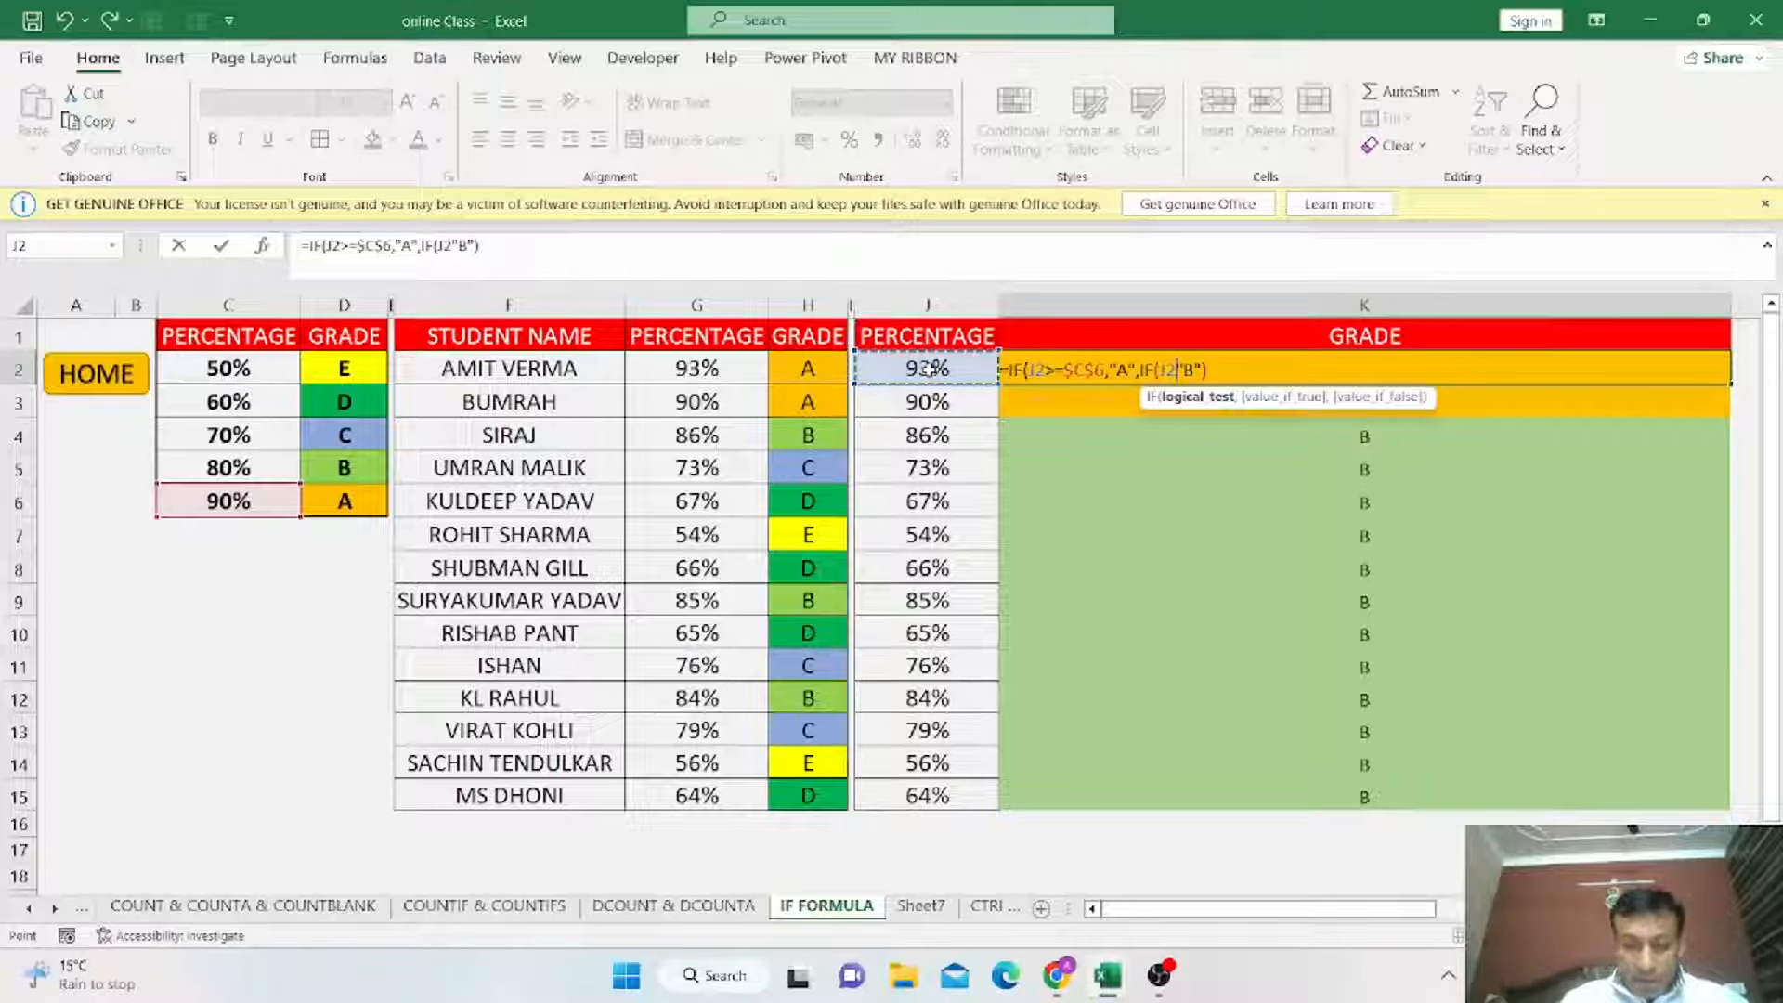
pyautogui.write('>=')
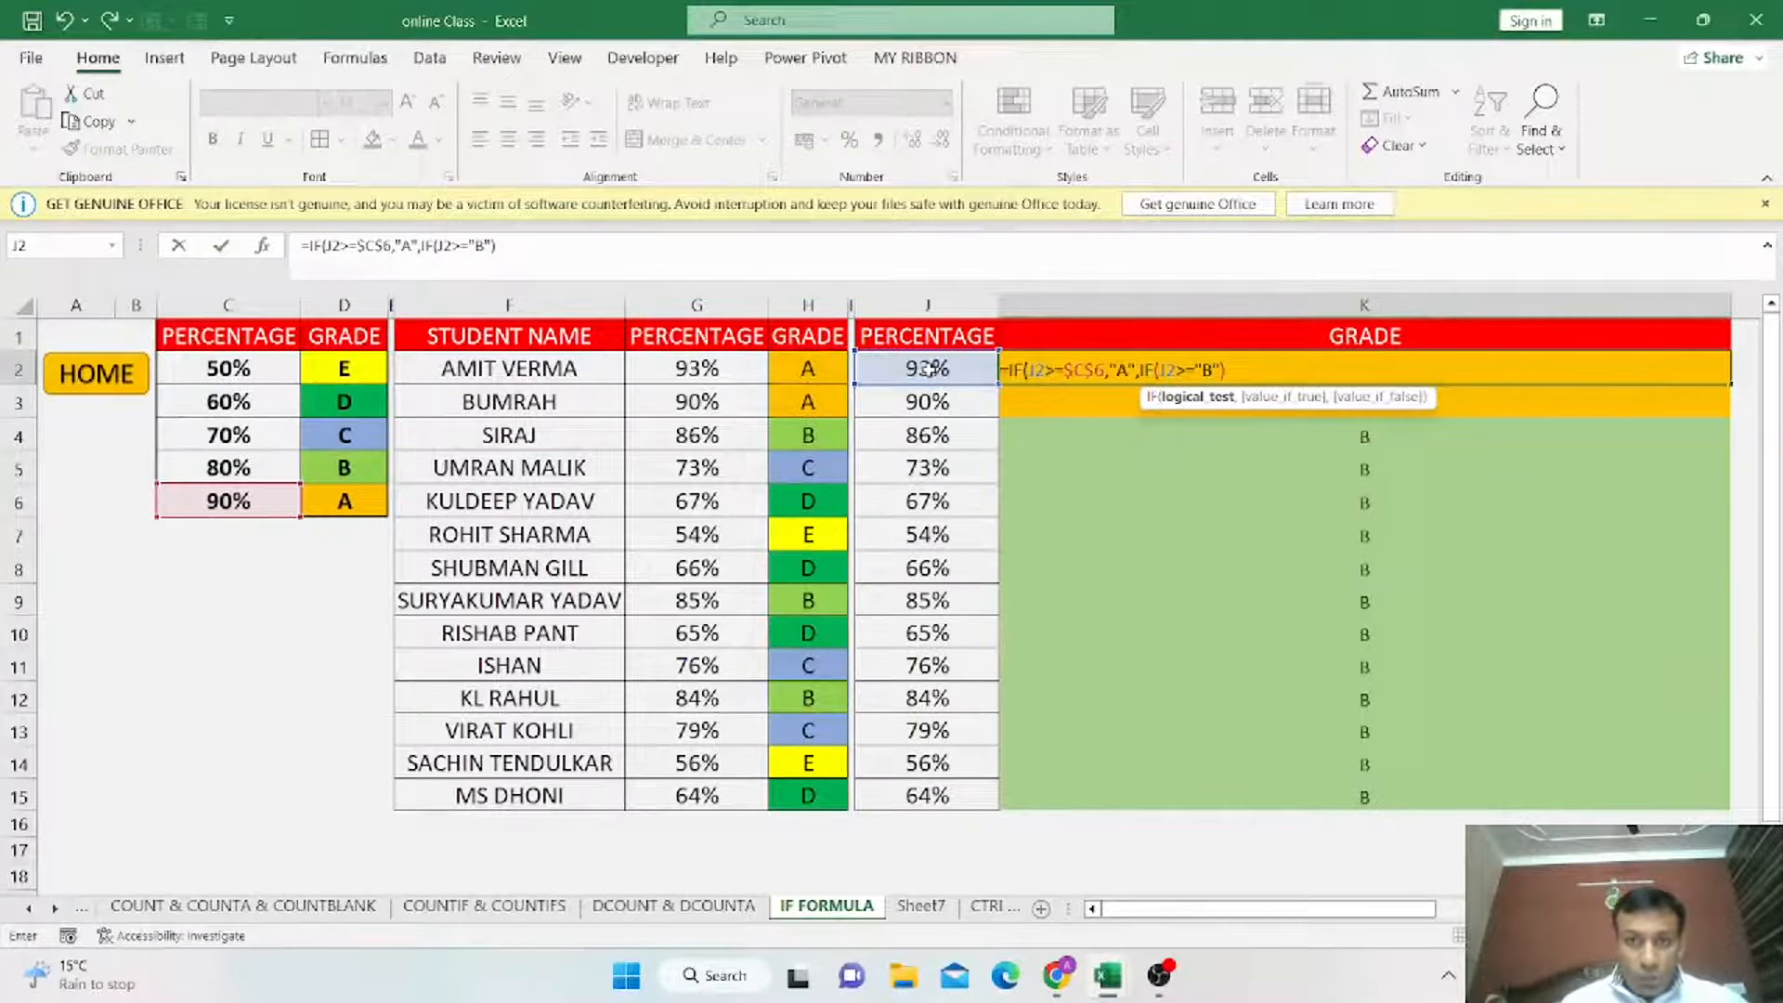
pyautogui.click(213, 466)
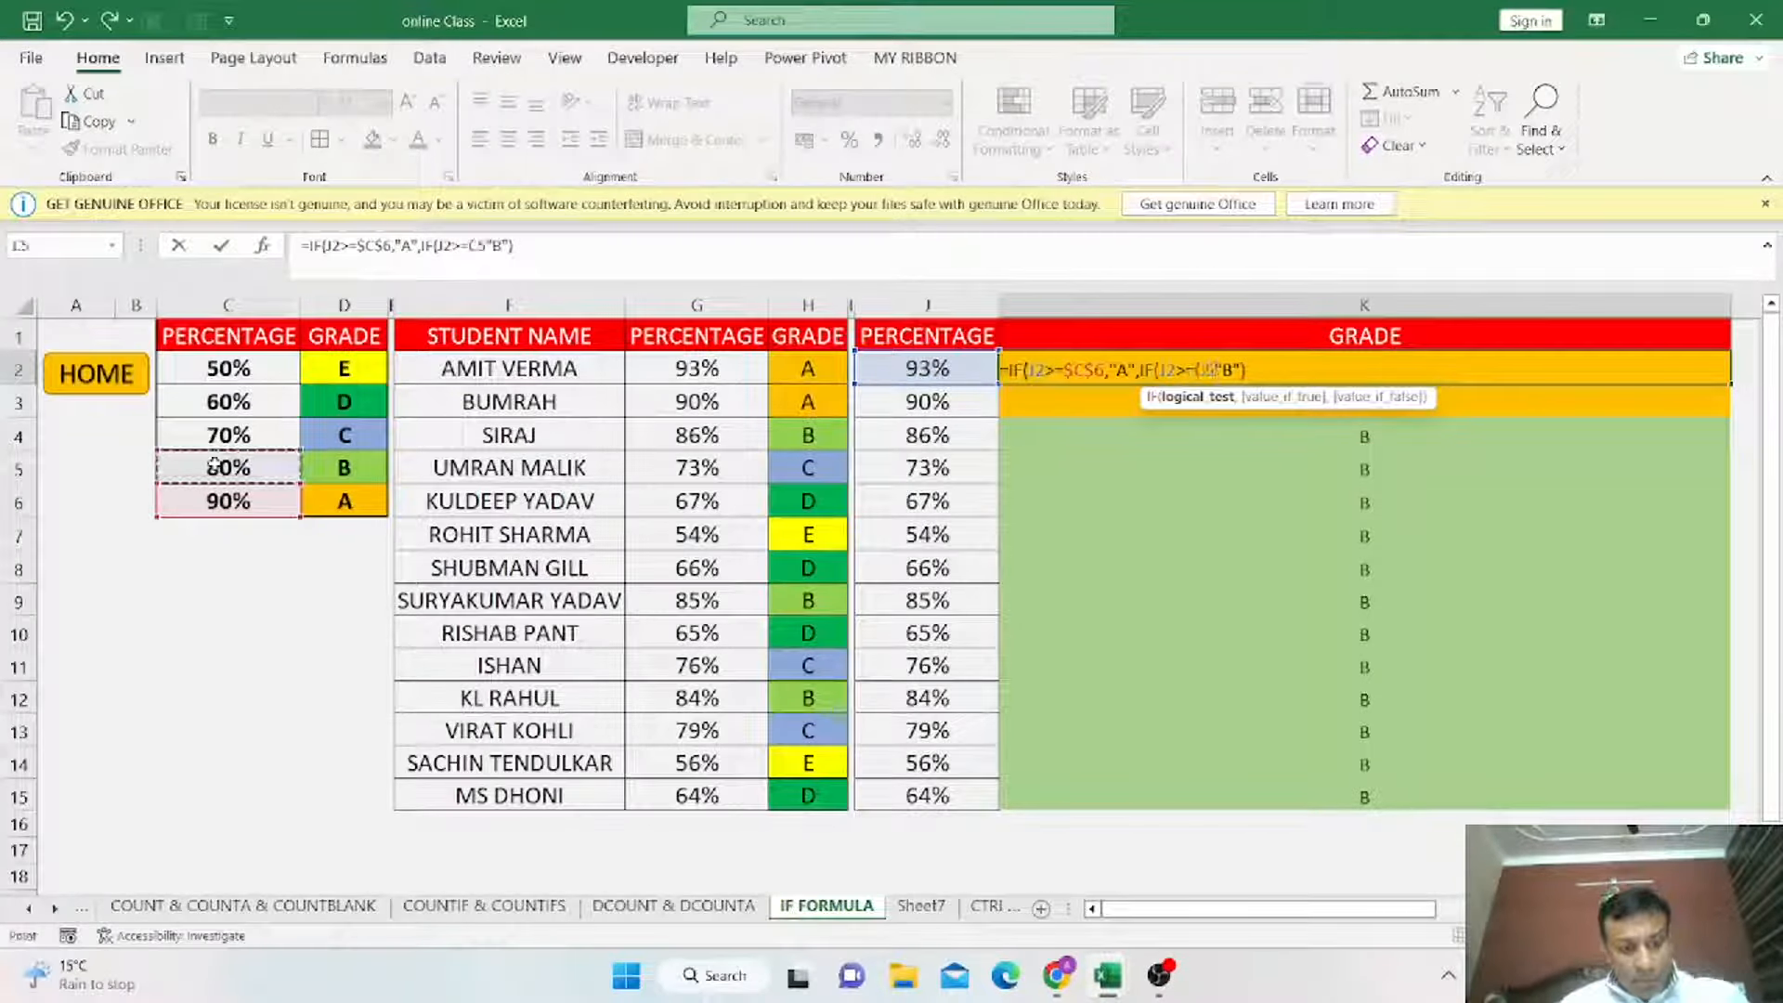
pyautogui.press('F4')
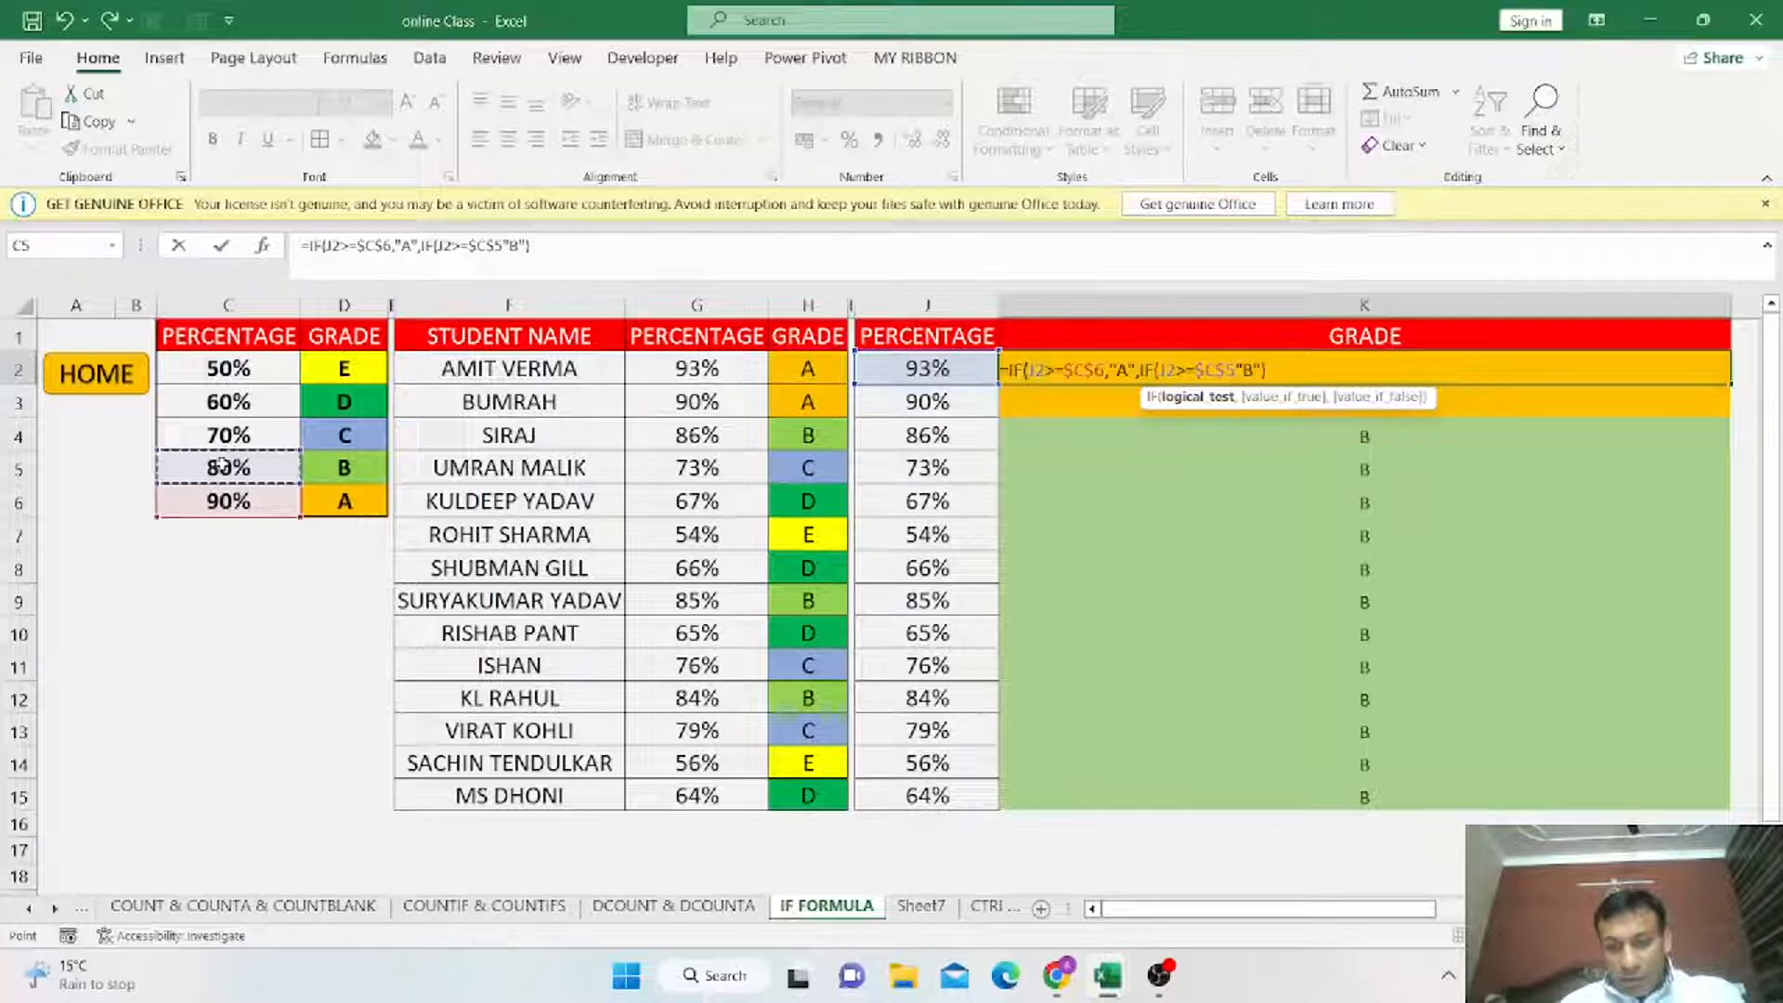
pyautogui.write(',')
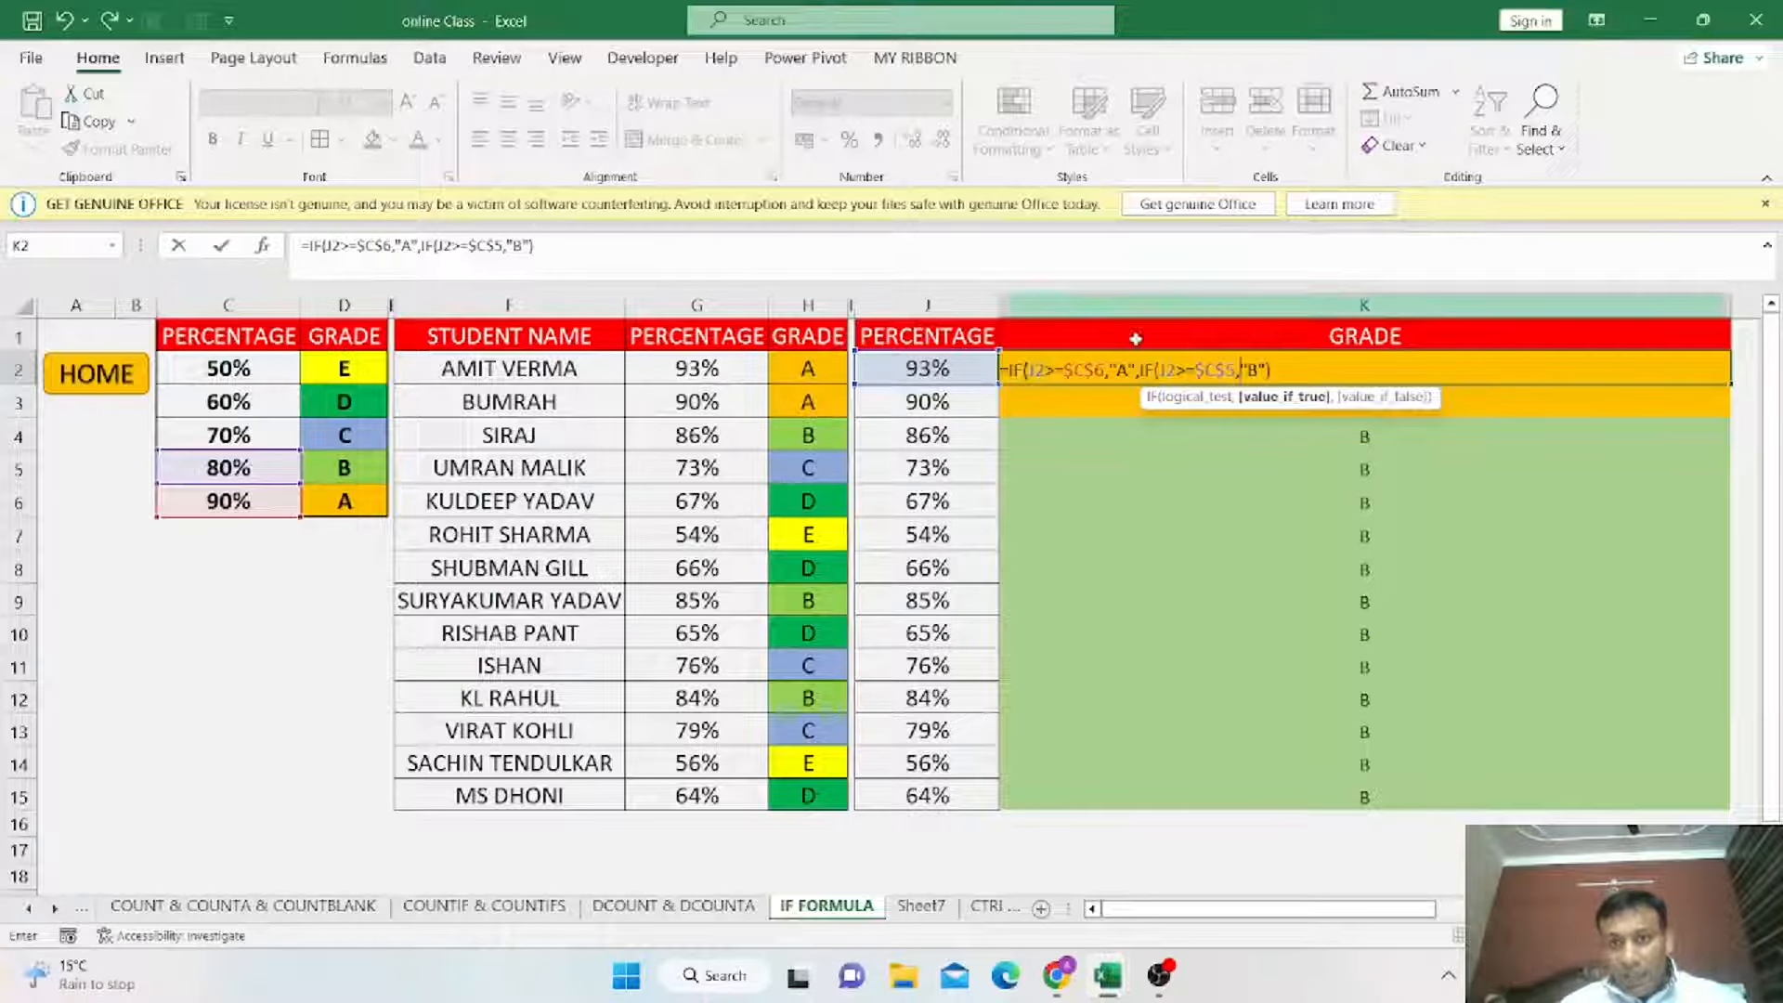
# Nest a third IF after "B" in K2's formula, testing whether J2 is at least $C$4 and returning "C".
pyautogui.press('F2')
pyautogui.press('Right')
pyautogui.press('Right')
pyautogui.press('Right')
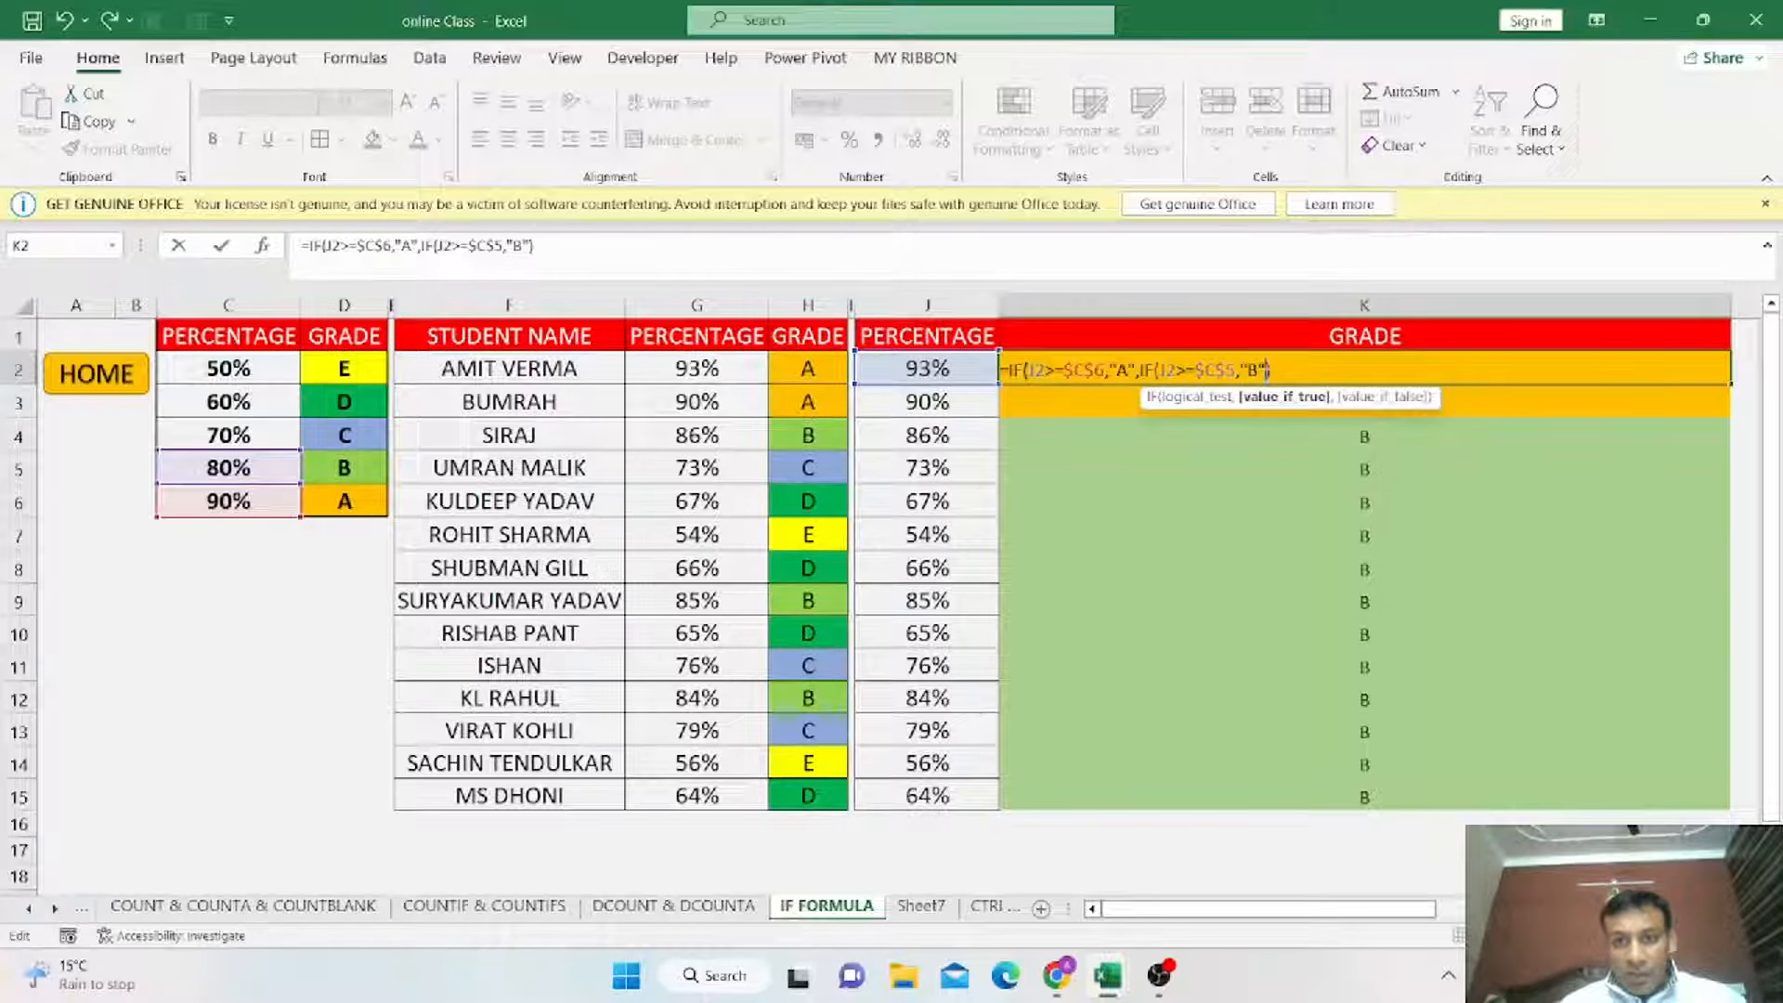
pyautogui.write(',I')
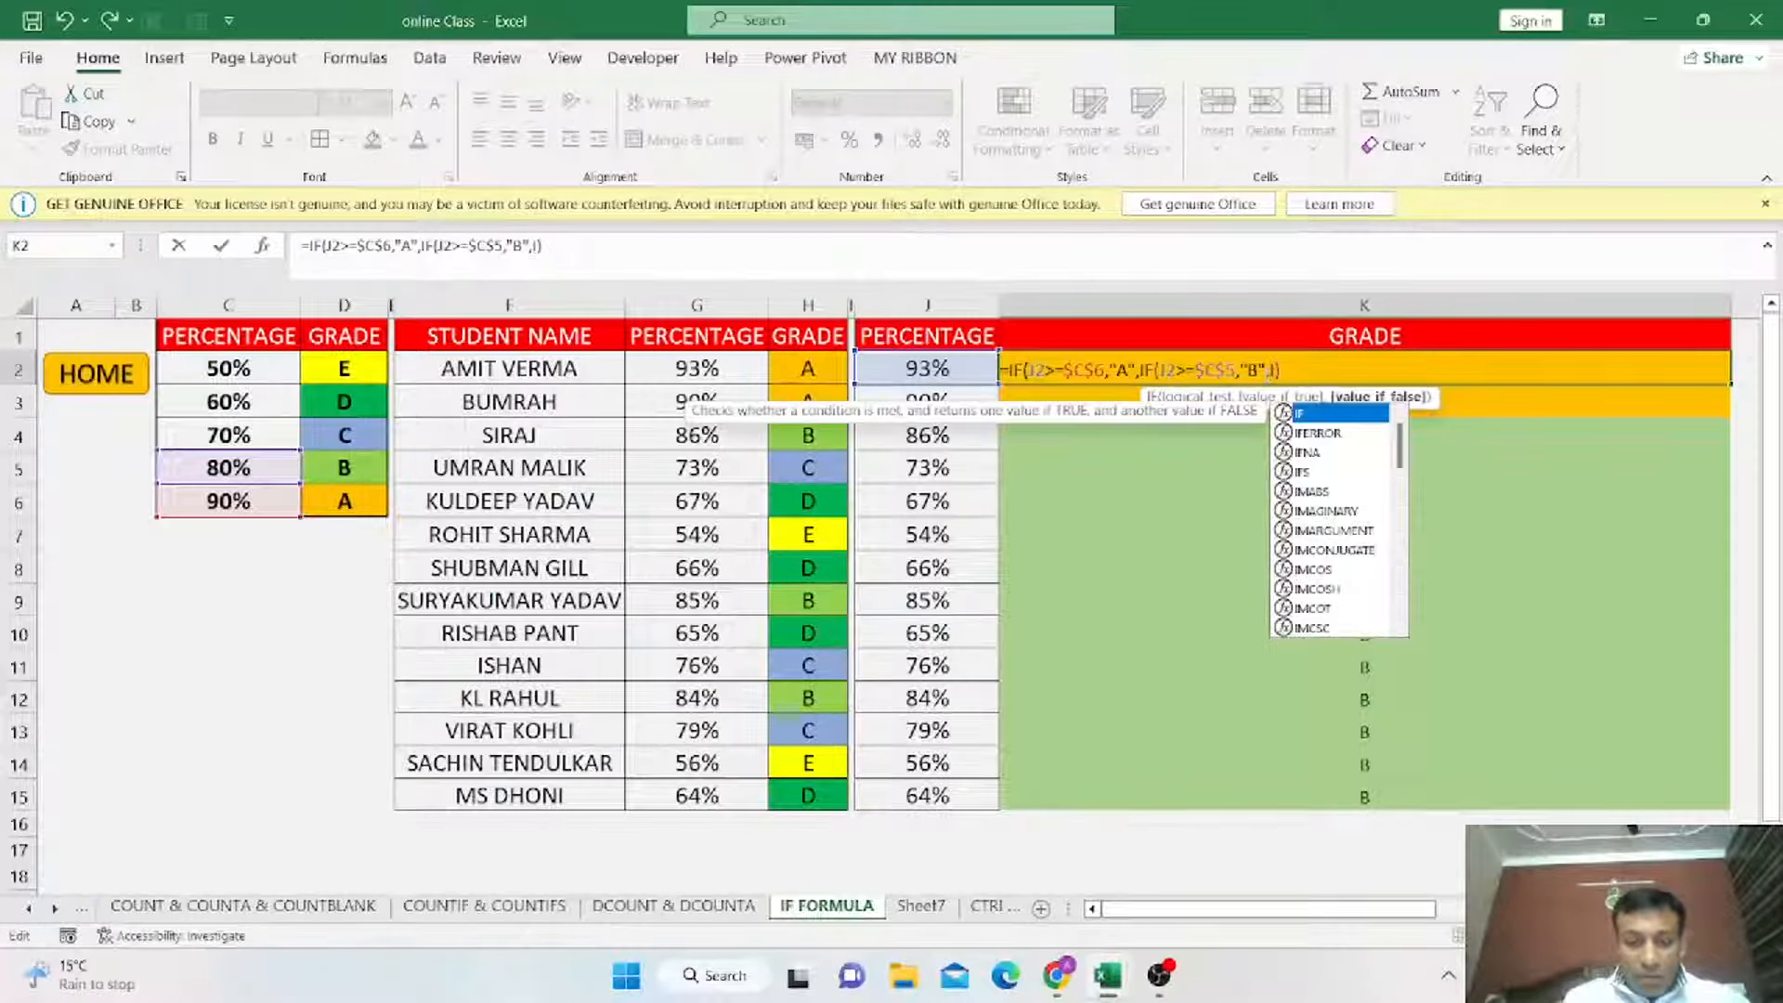
pyautogui.write('F(')
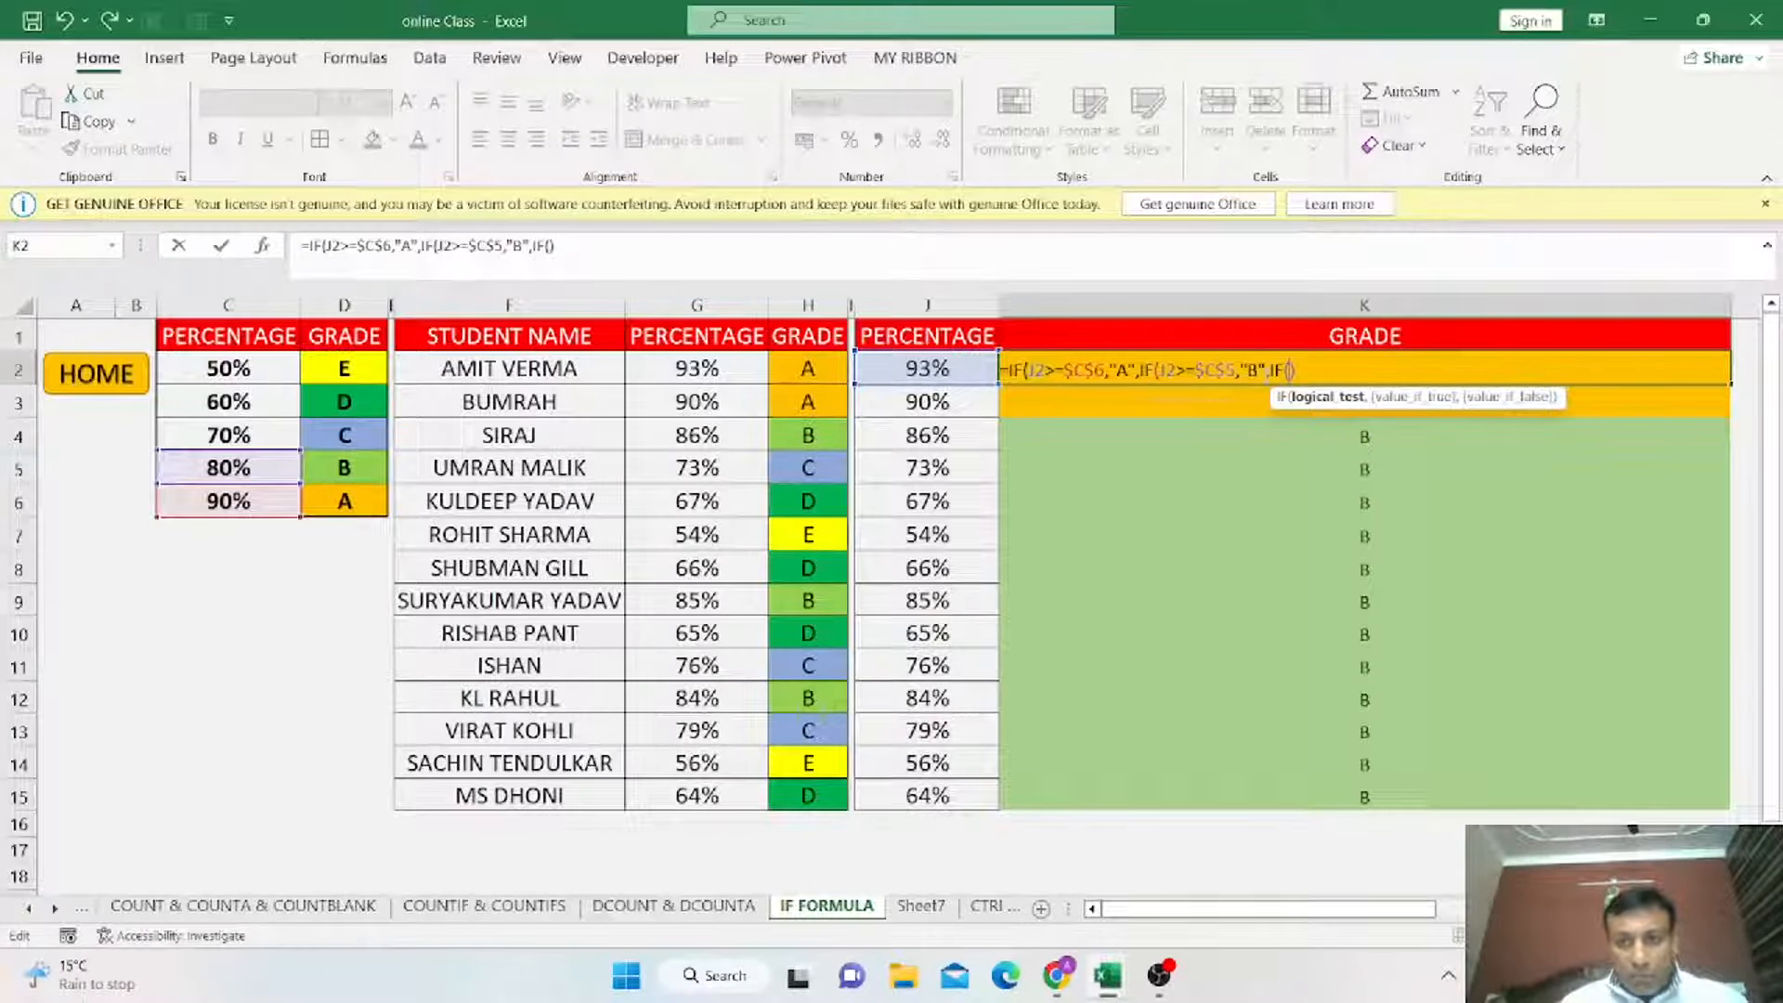
pyautogui.click(911, 368)
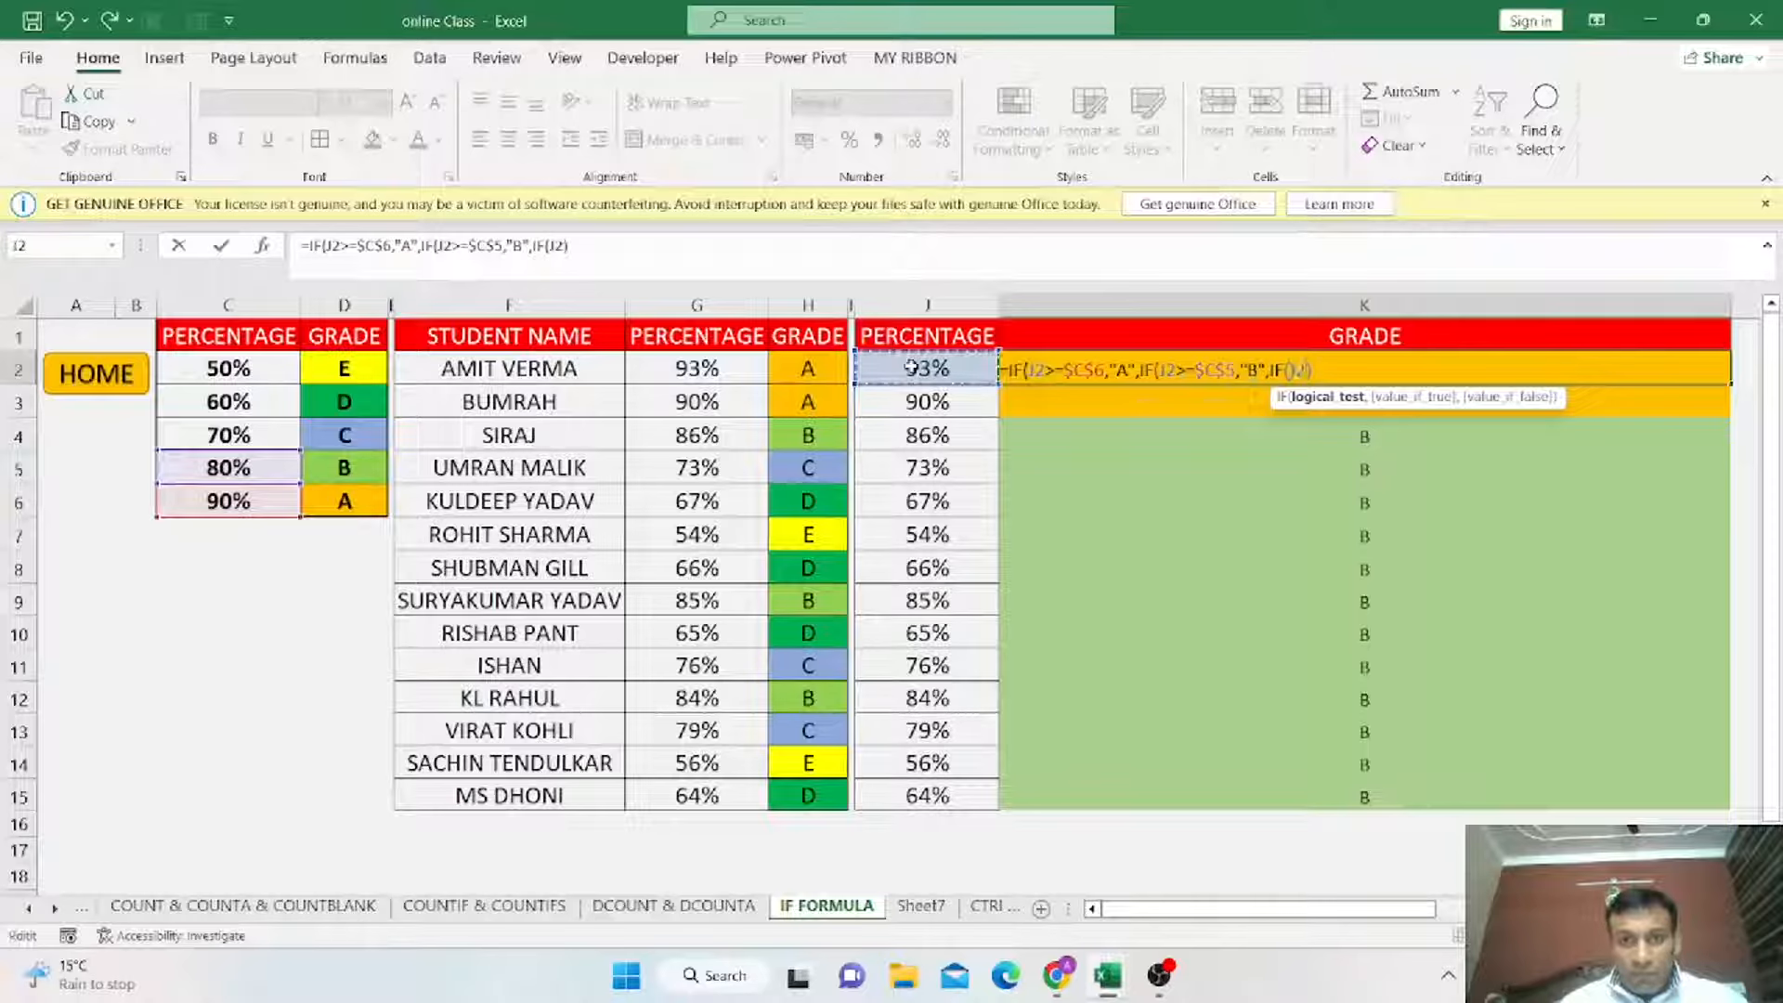
pyautogui.write('>=')
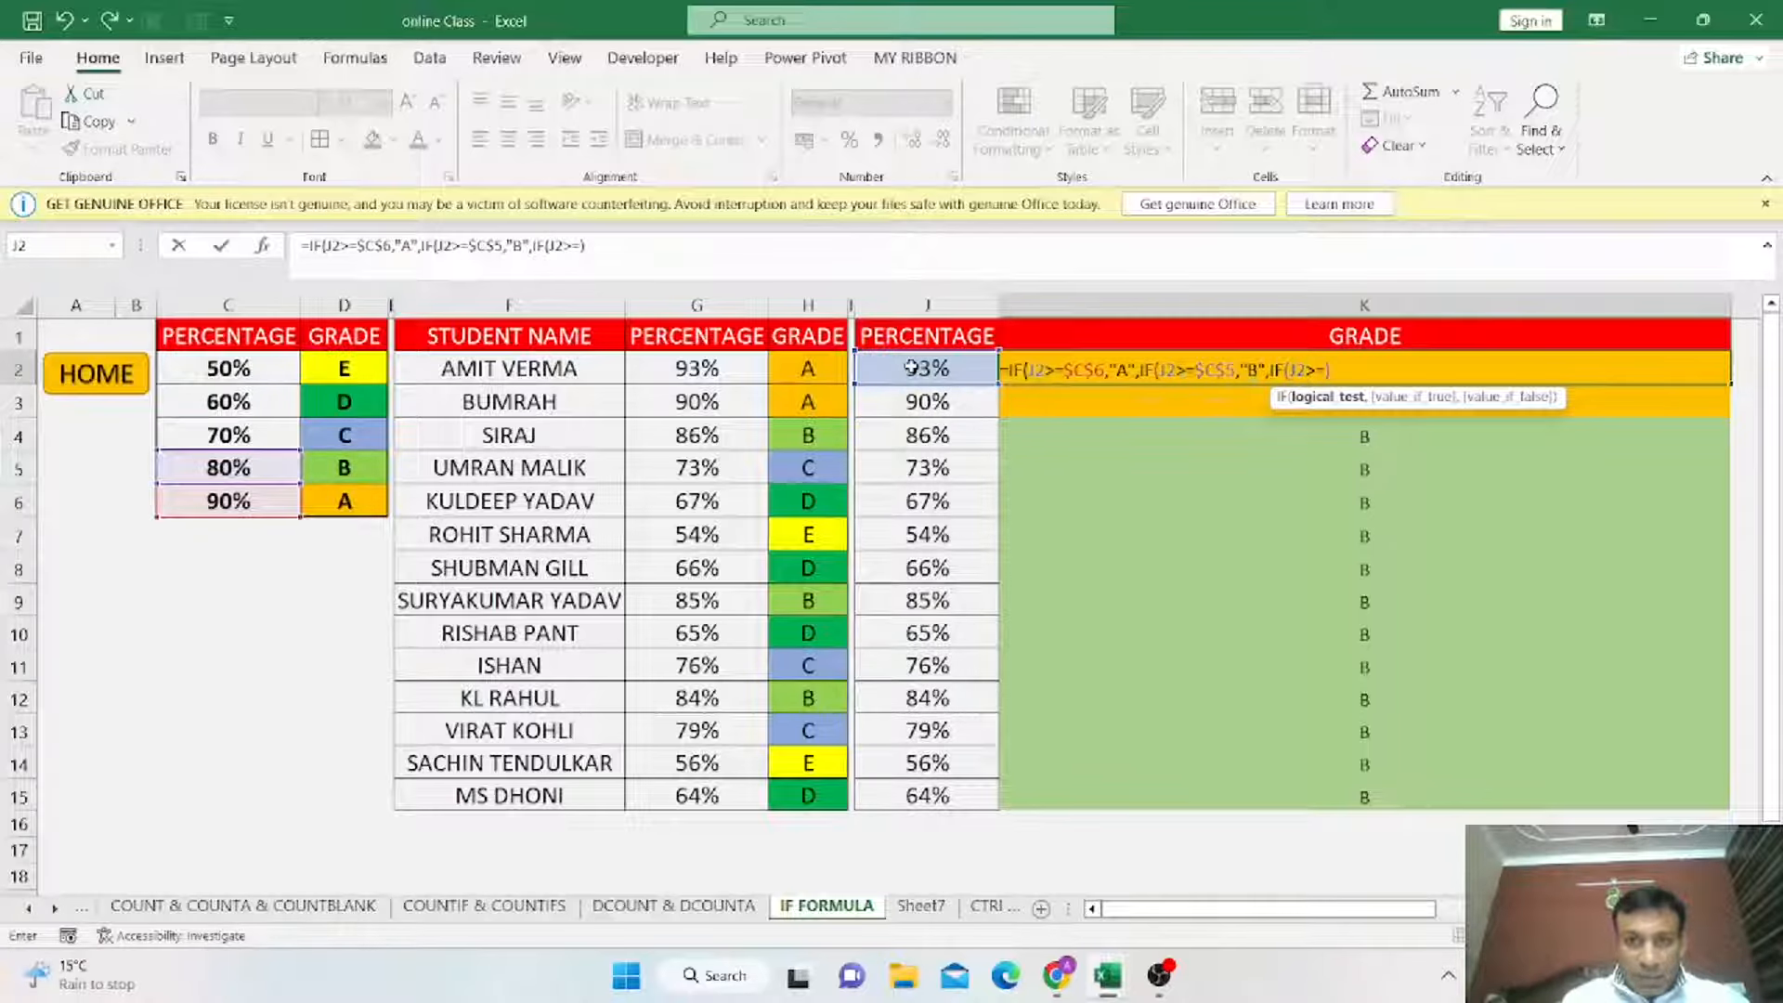
pyautogui.click(209, 436)
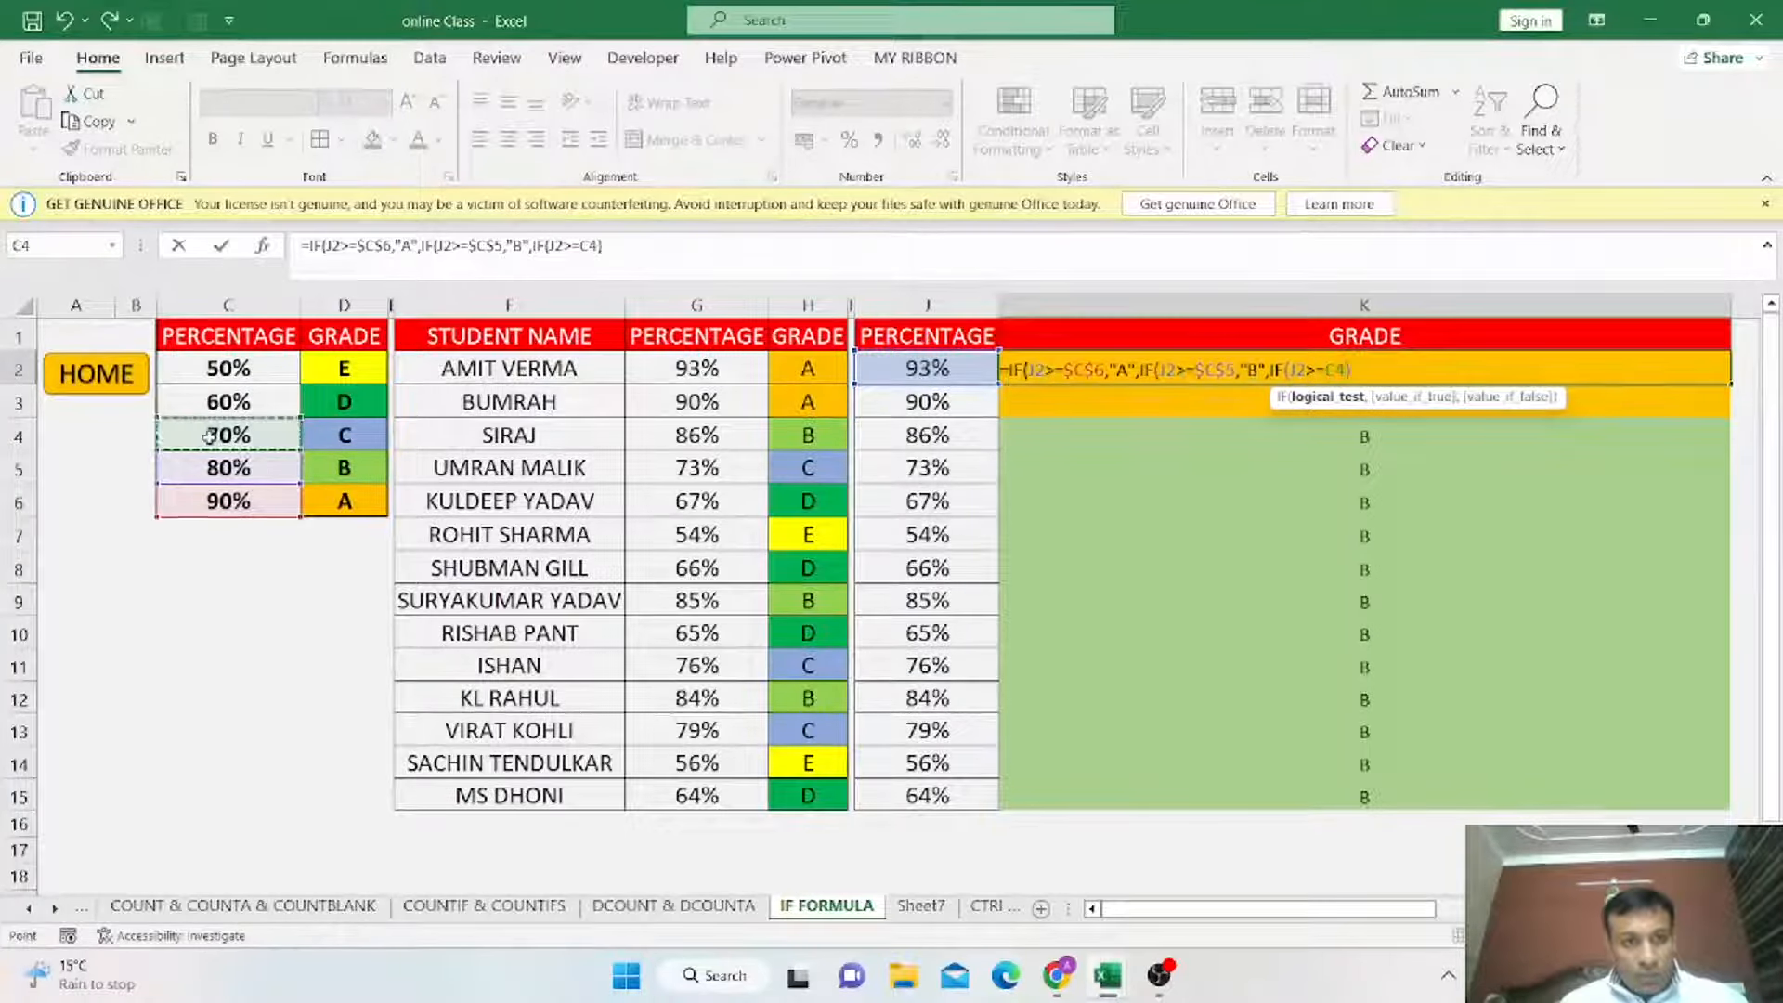
pyautogui.press('F4')
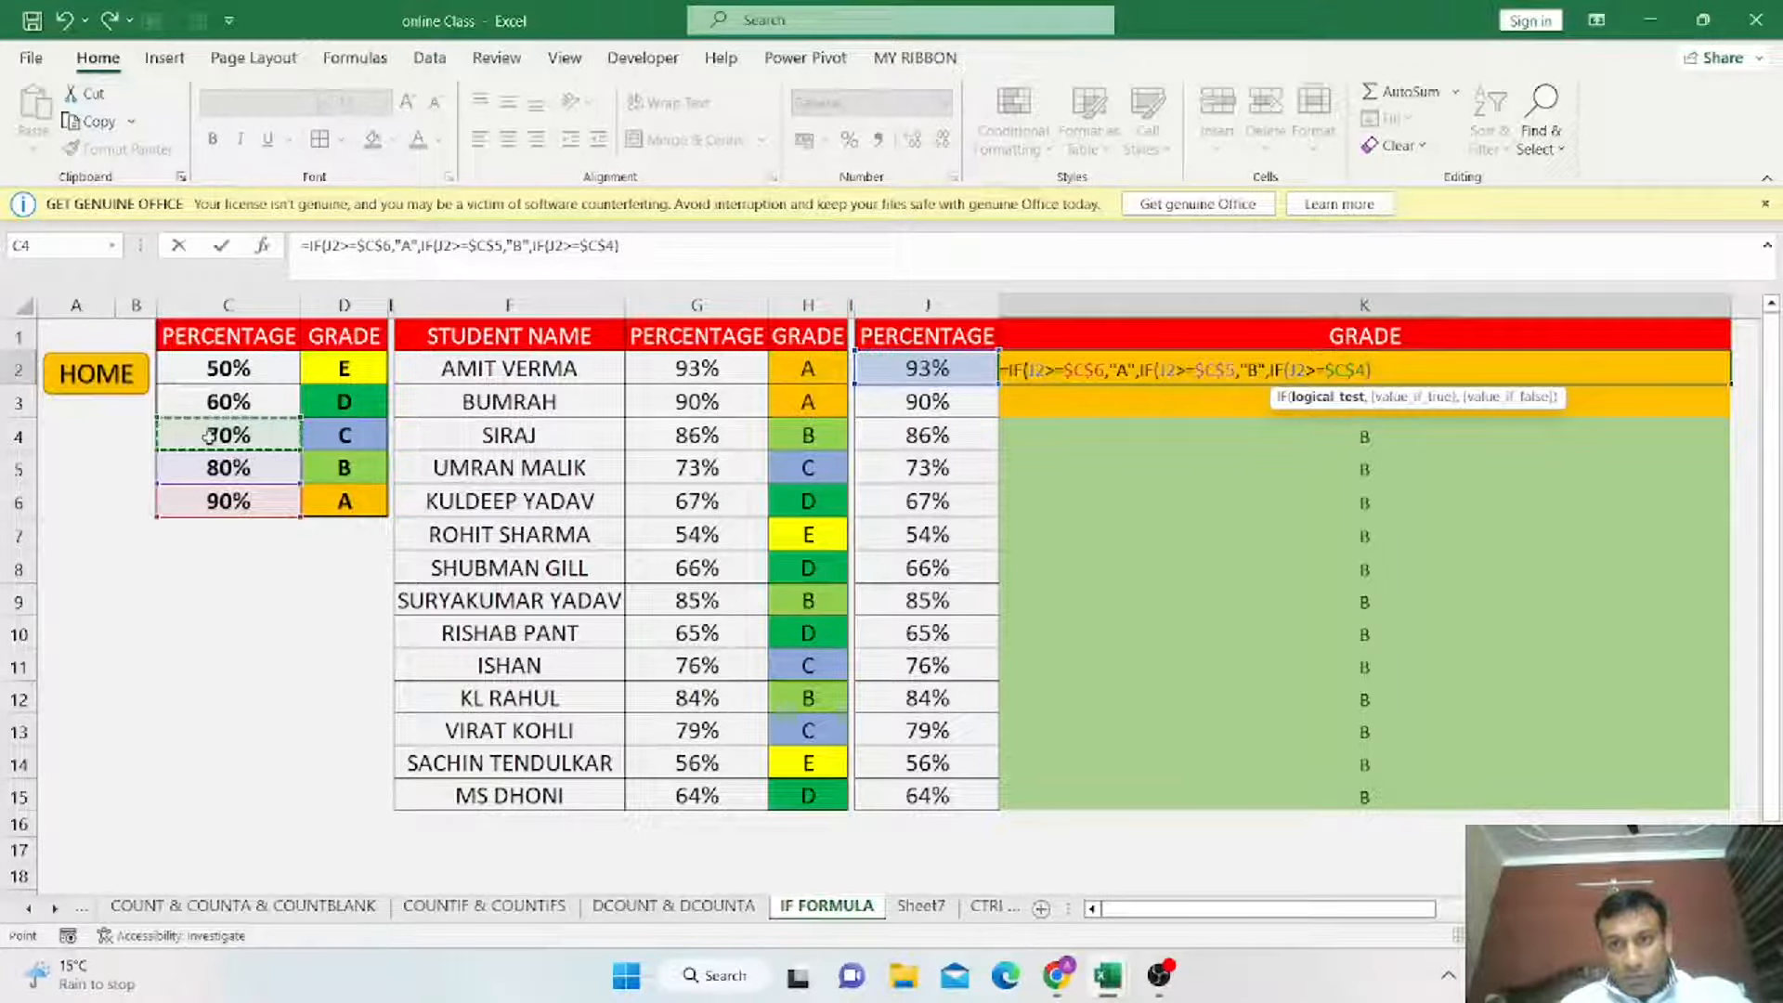
pyautogui.write(',"C"')
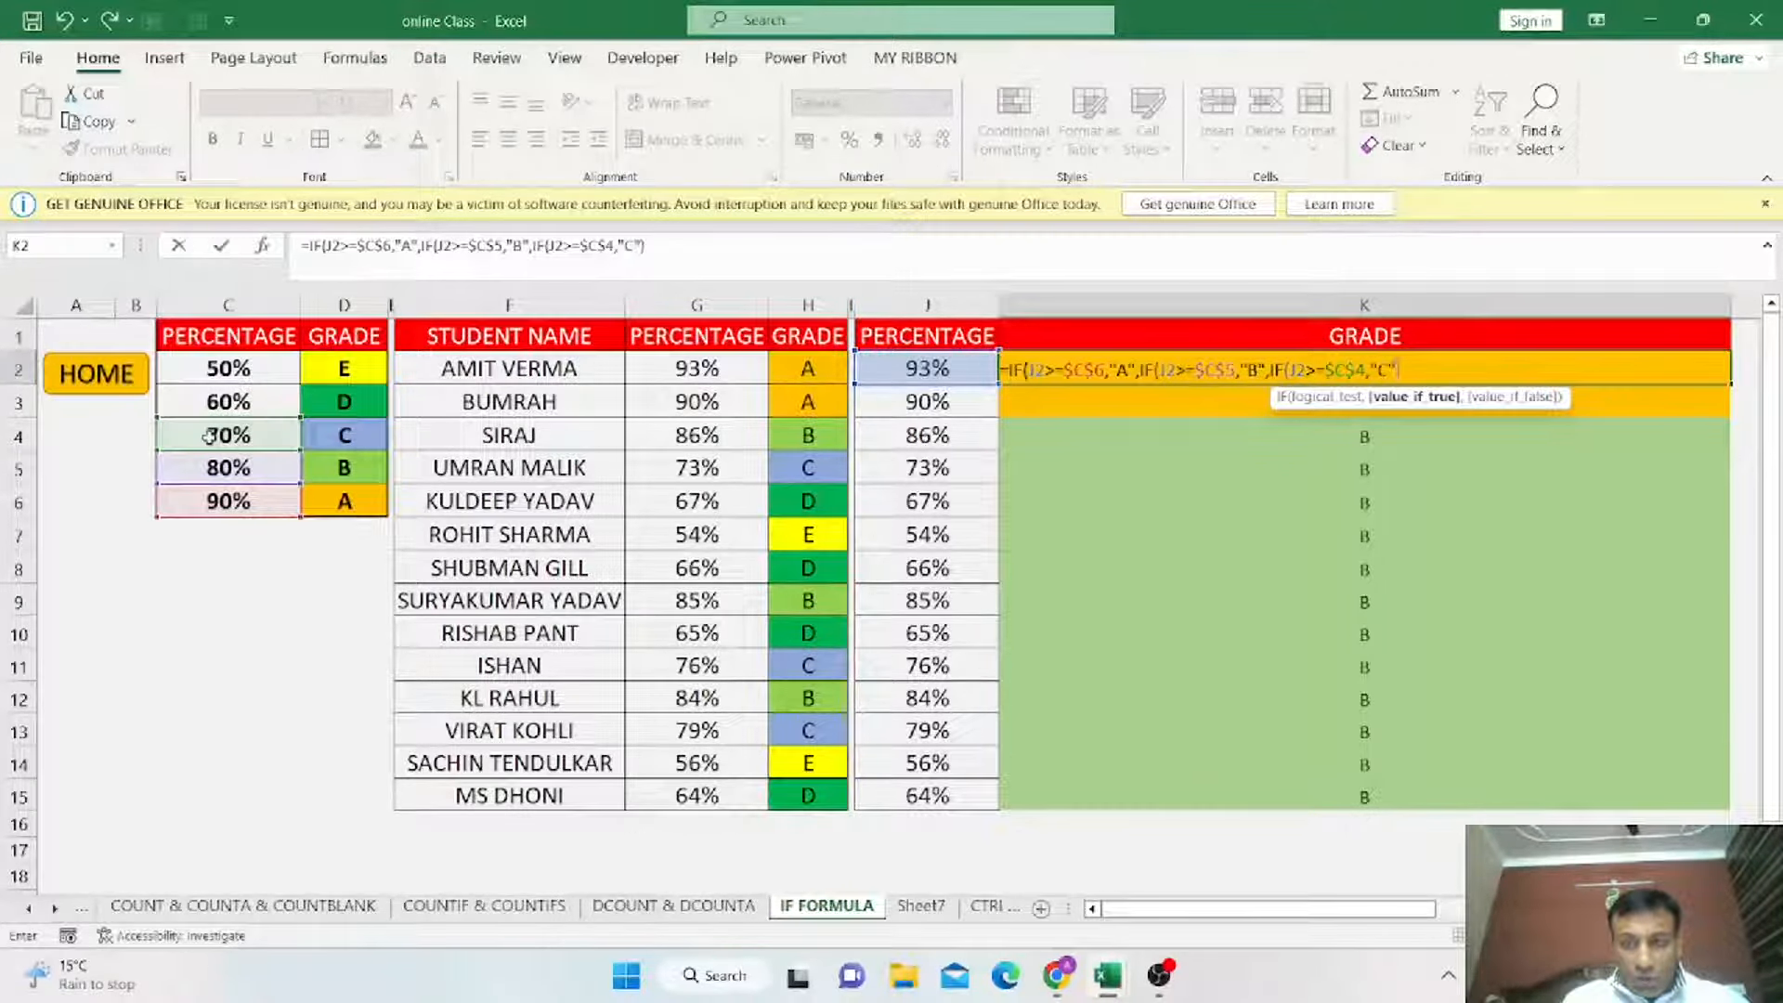
pyautogui.write(',')
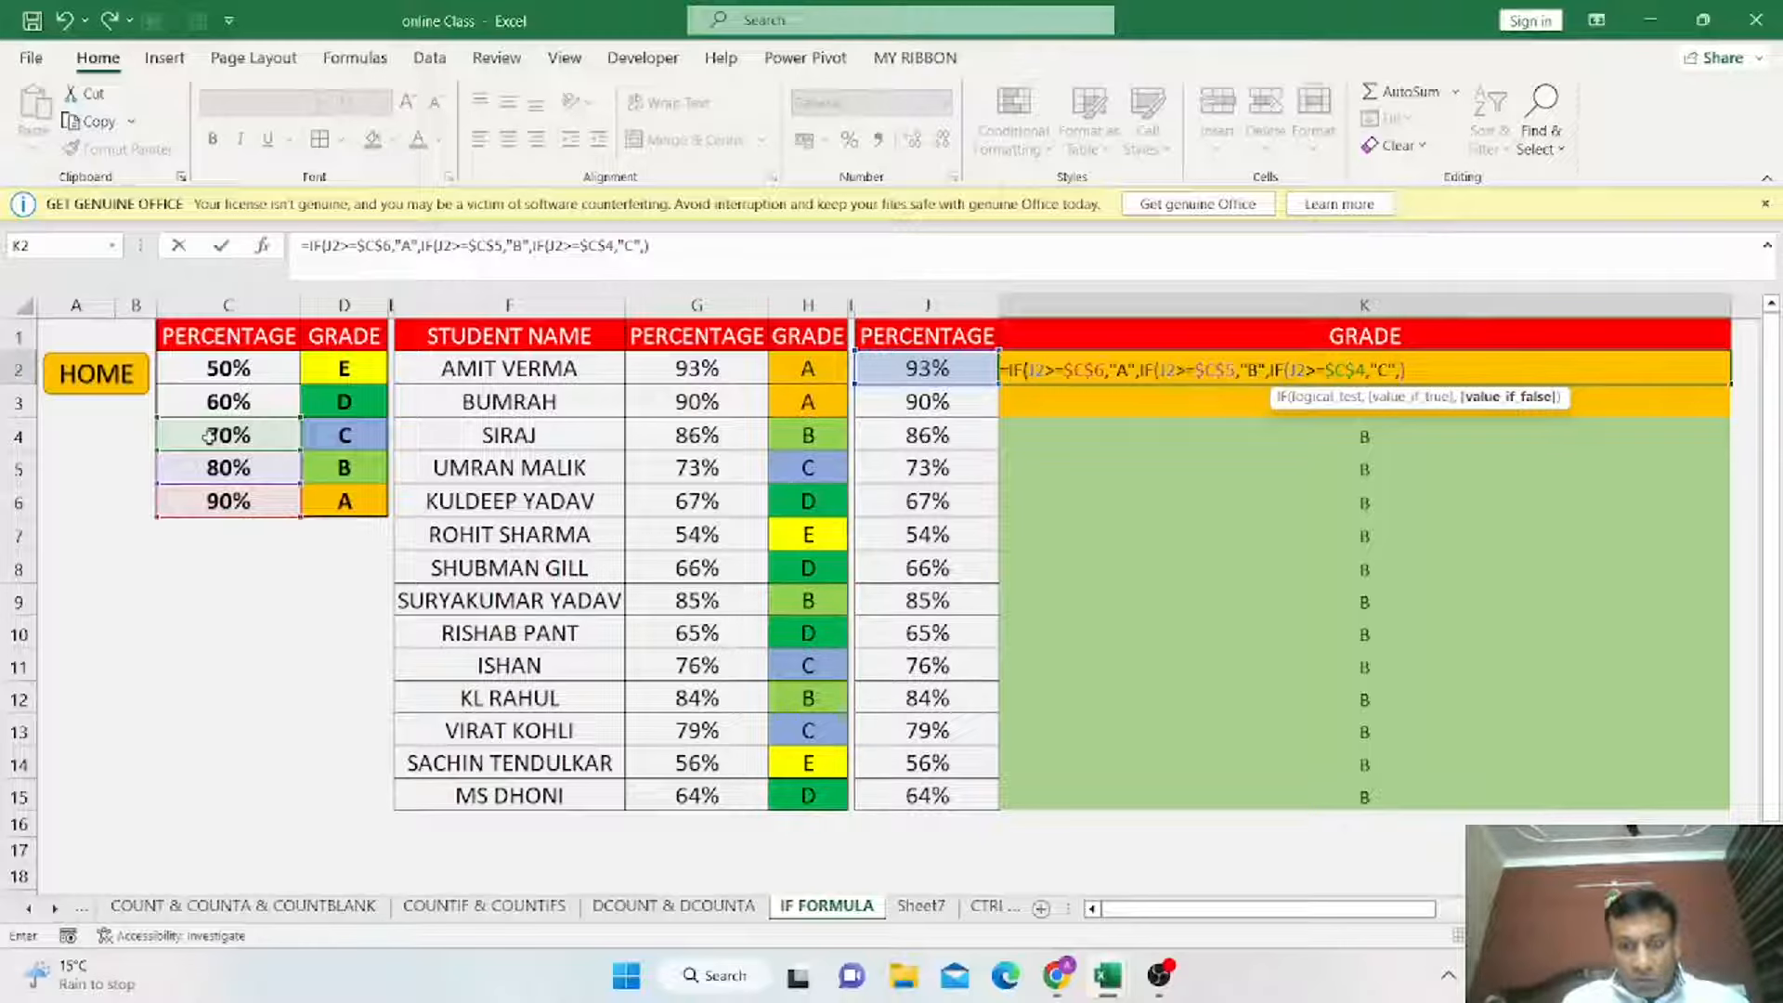
pyautogui.write('IF(')
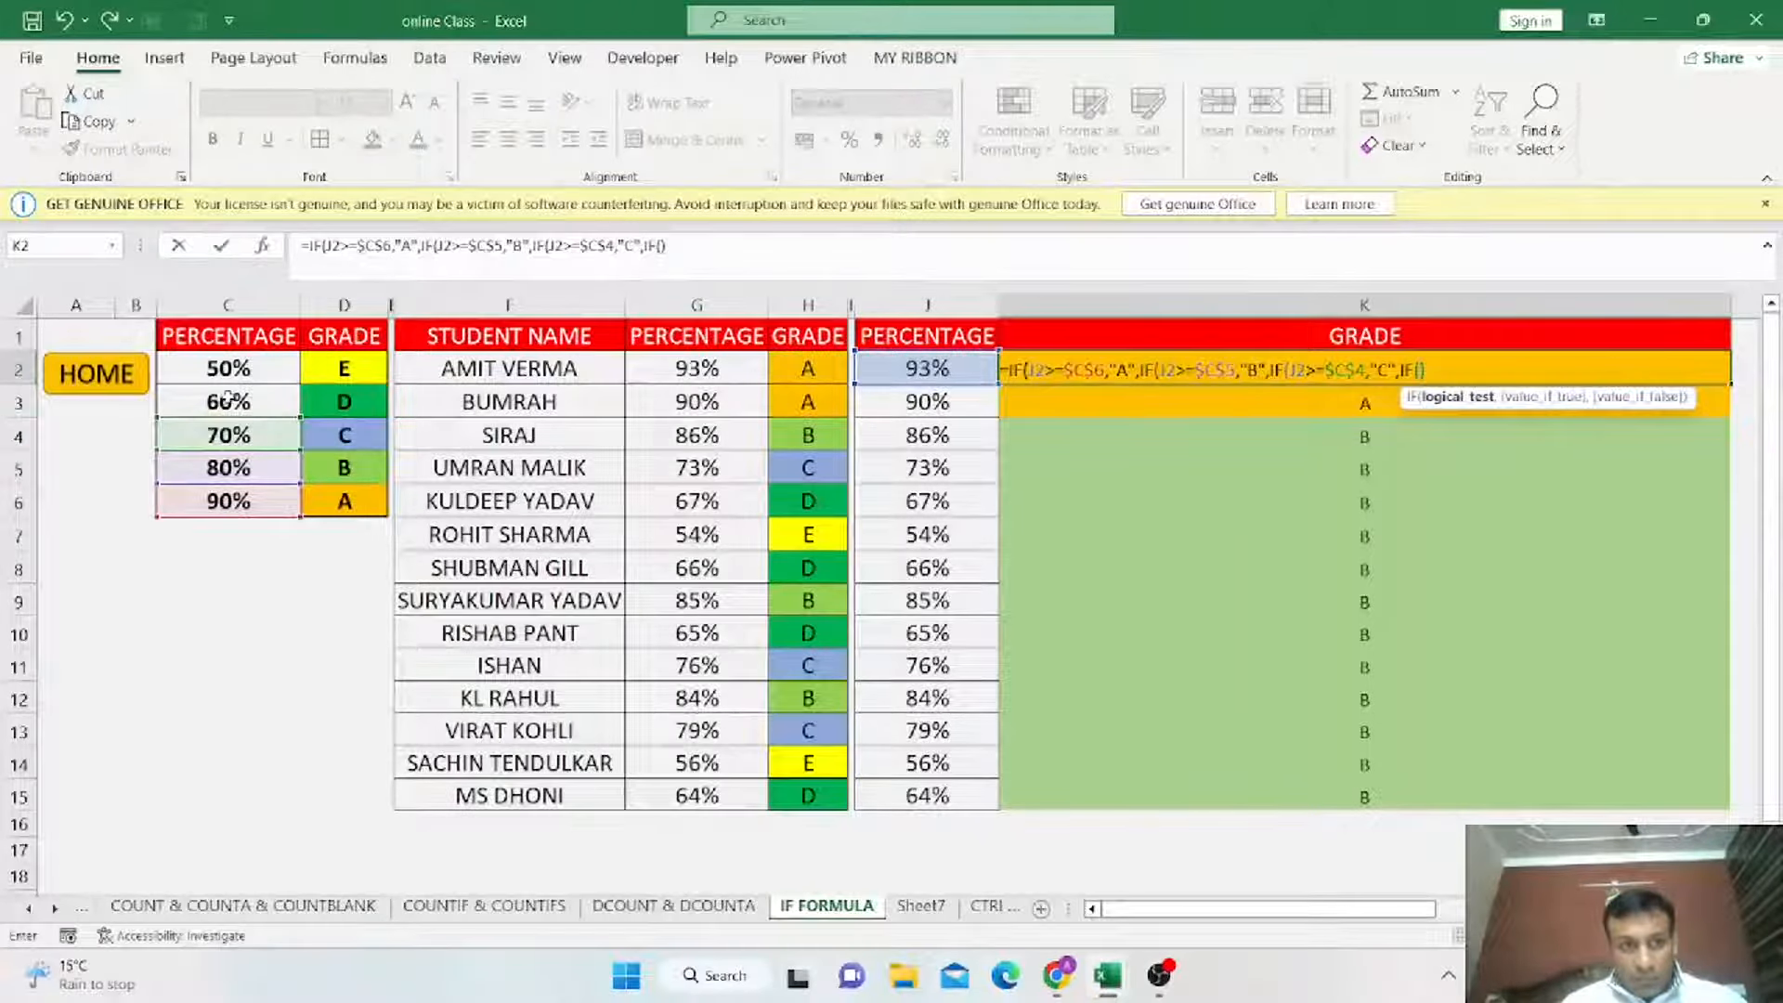
# Add a fourth nested IF testing whether J2 is greater than or equal to absolute cell $C$3.
pyautogui.click(927, 368)
pyautogui.write('>=')
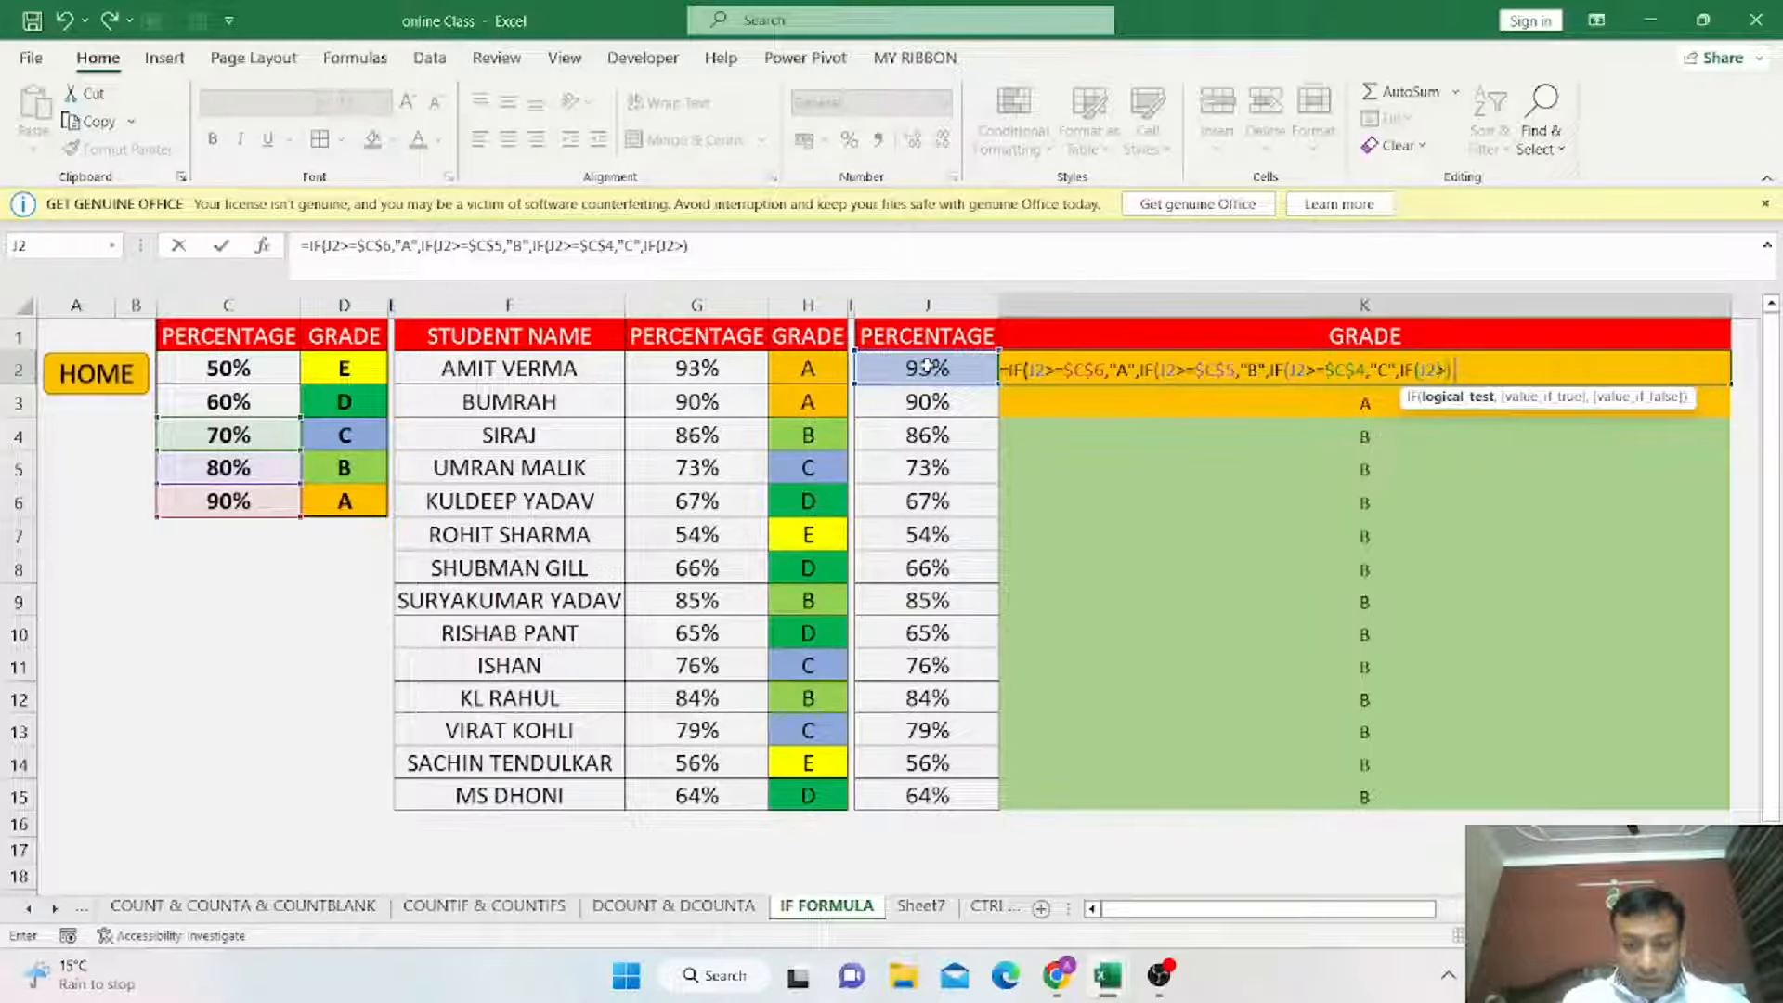
pyautogui.click(258, 405)
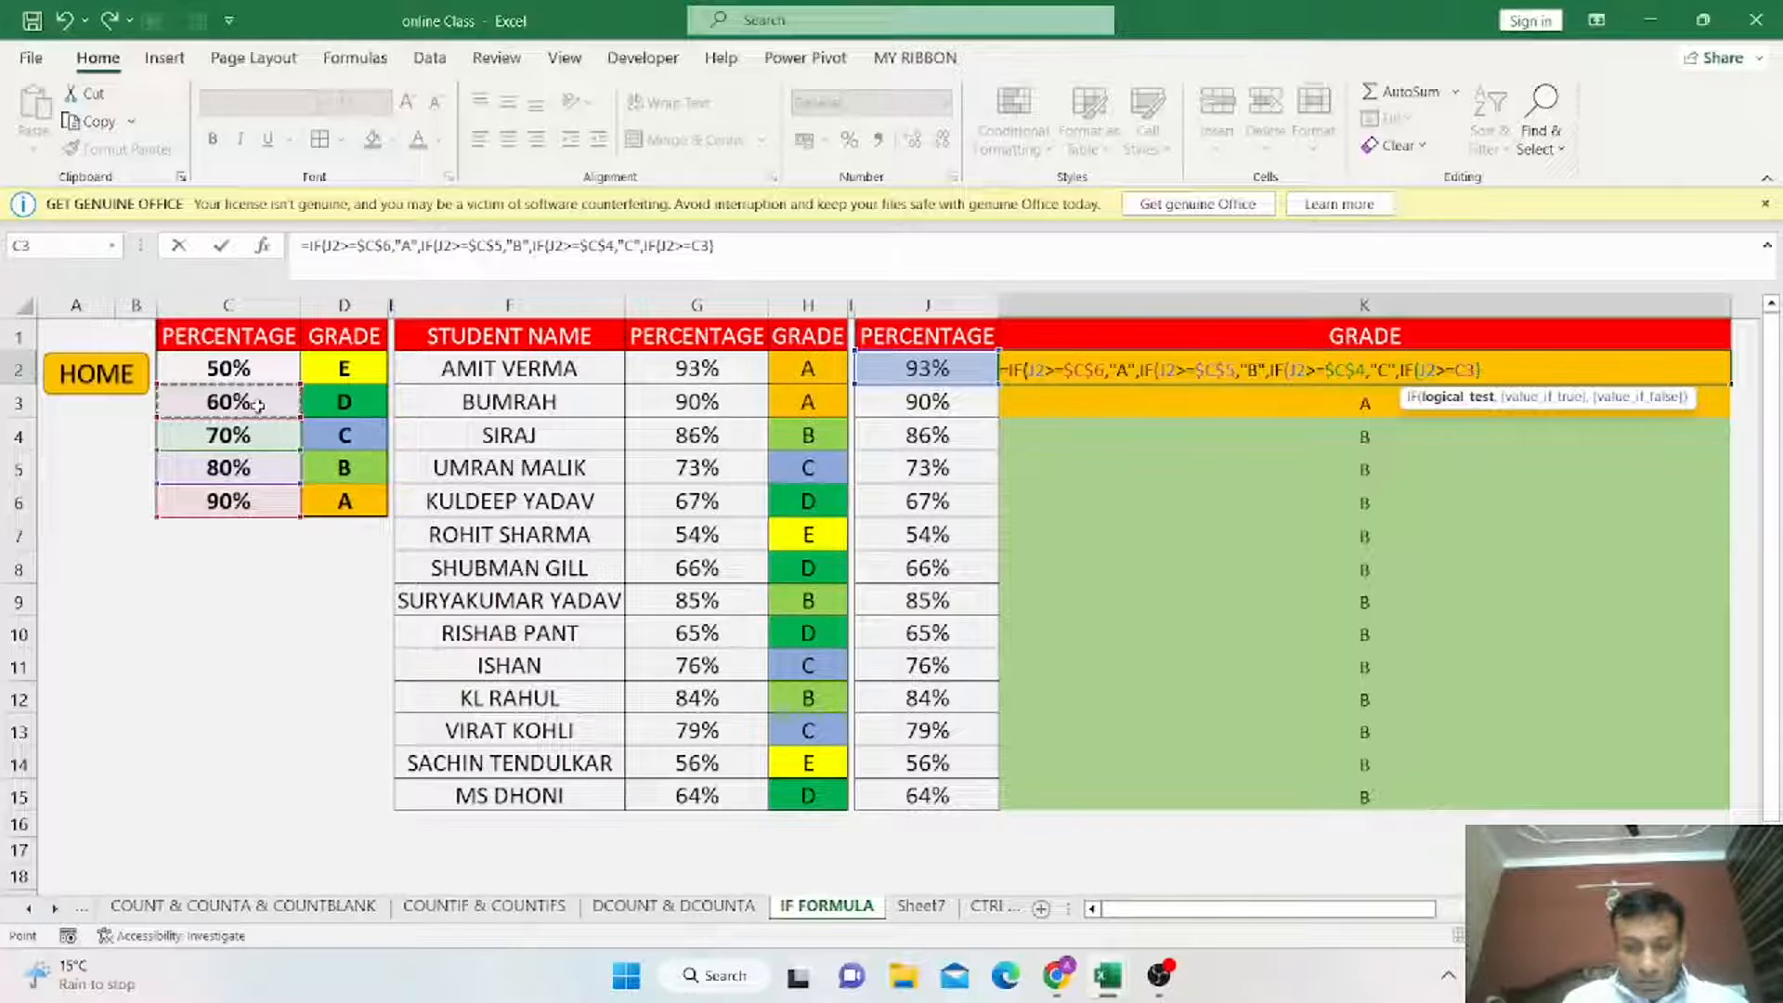
pyautogui.write(',')
pyautogui.press('BackSpace')
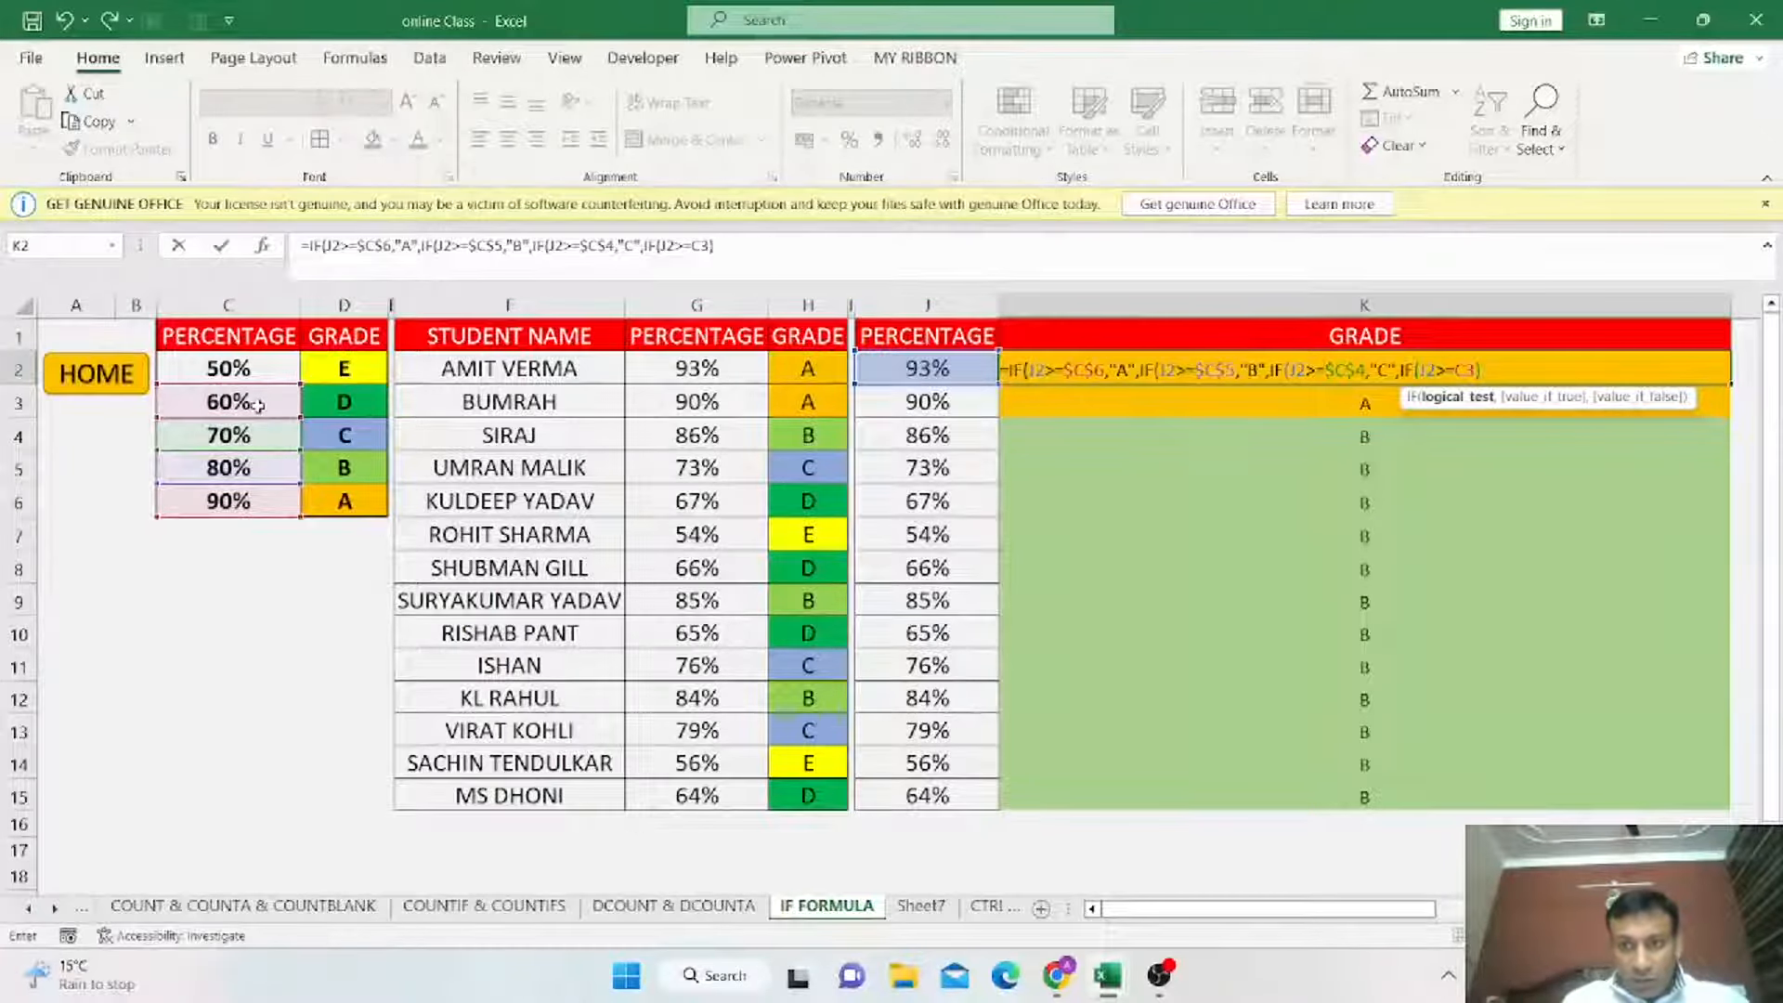
pyautogui.press('Return')
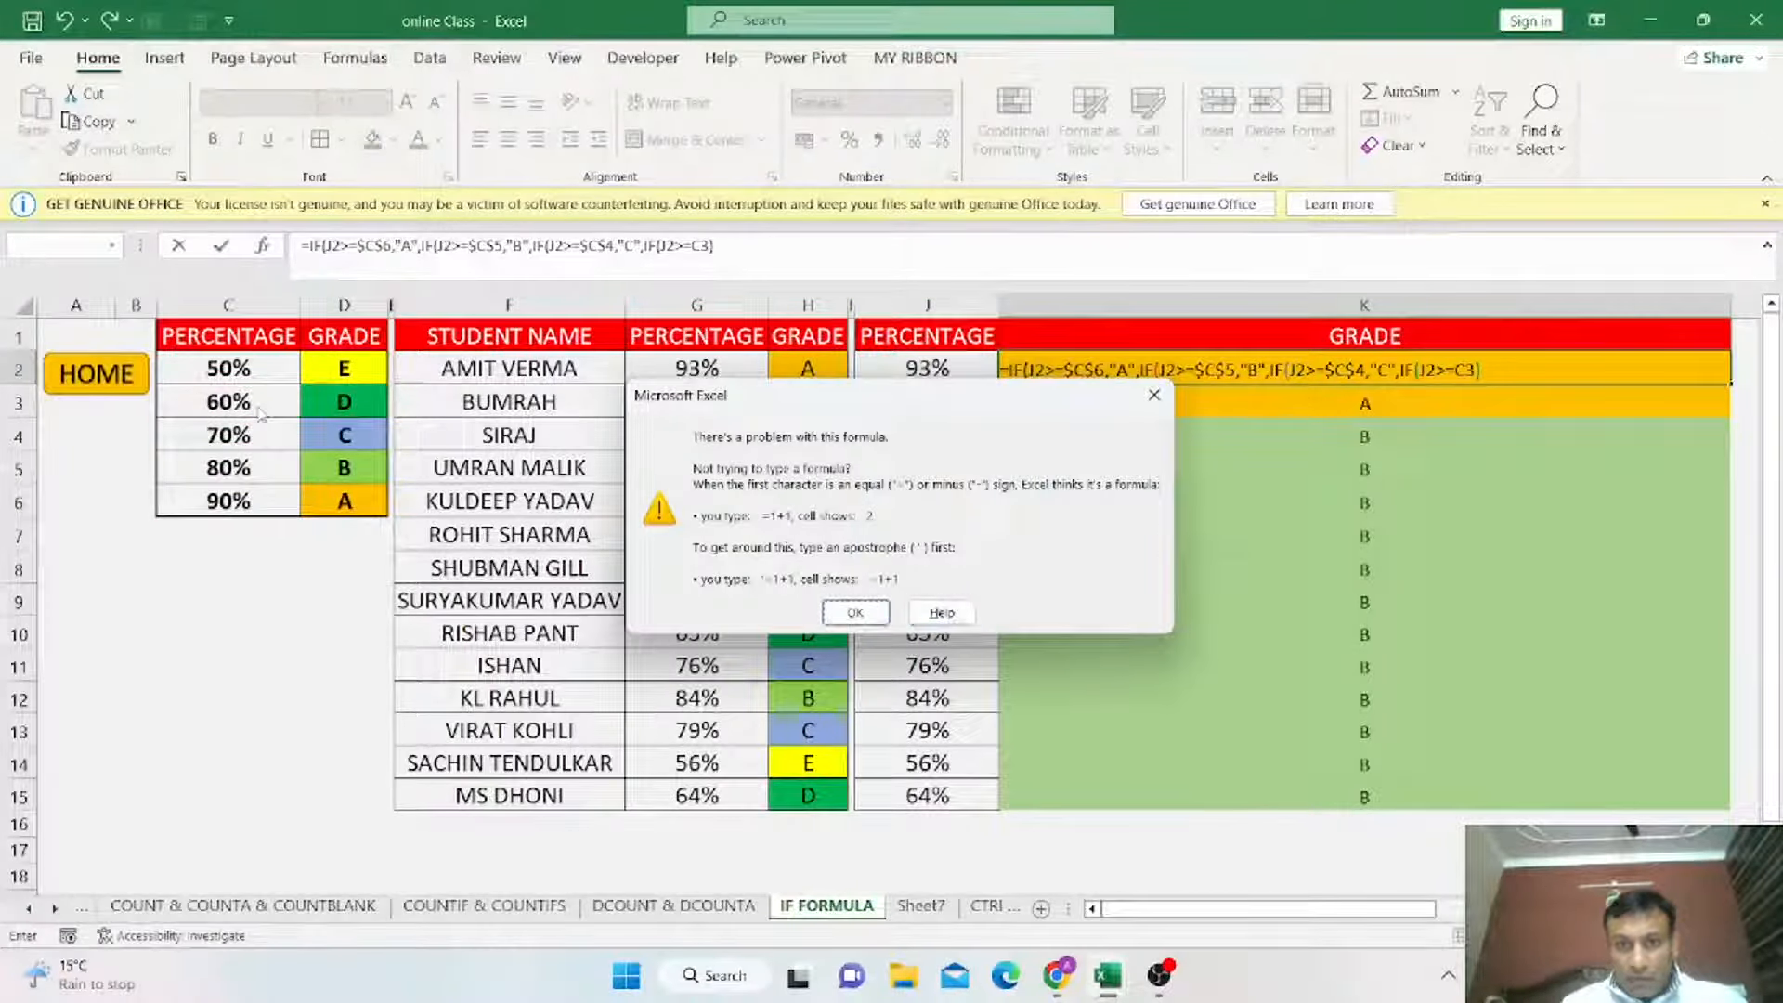
pyautogui.press('Return')
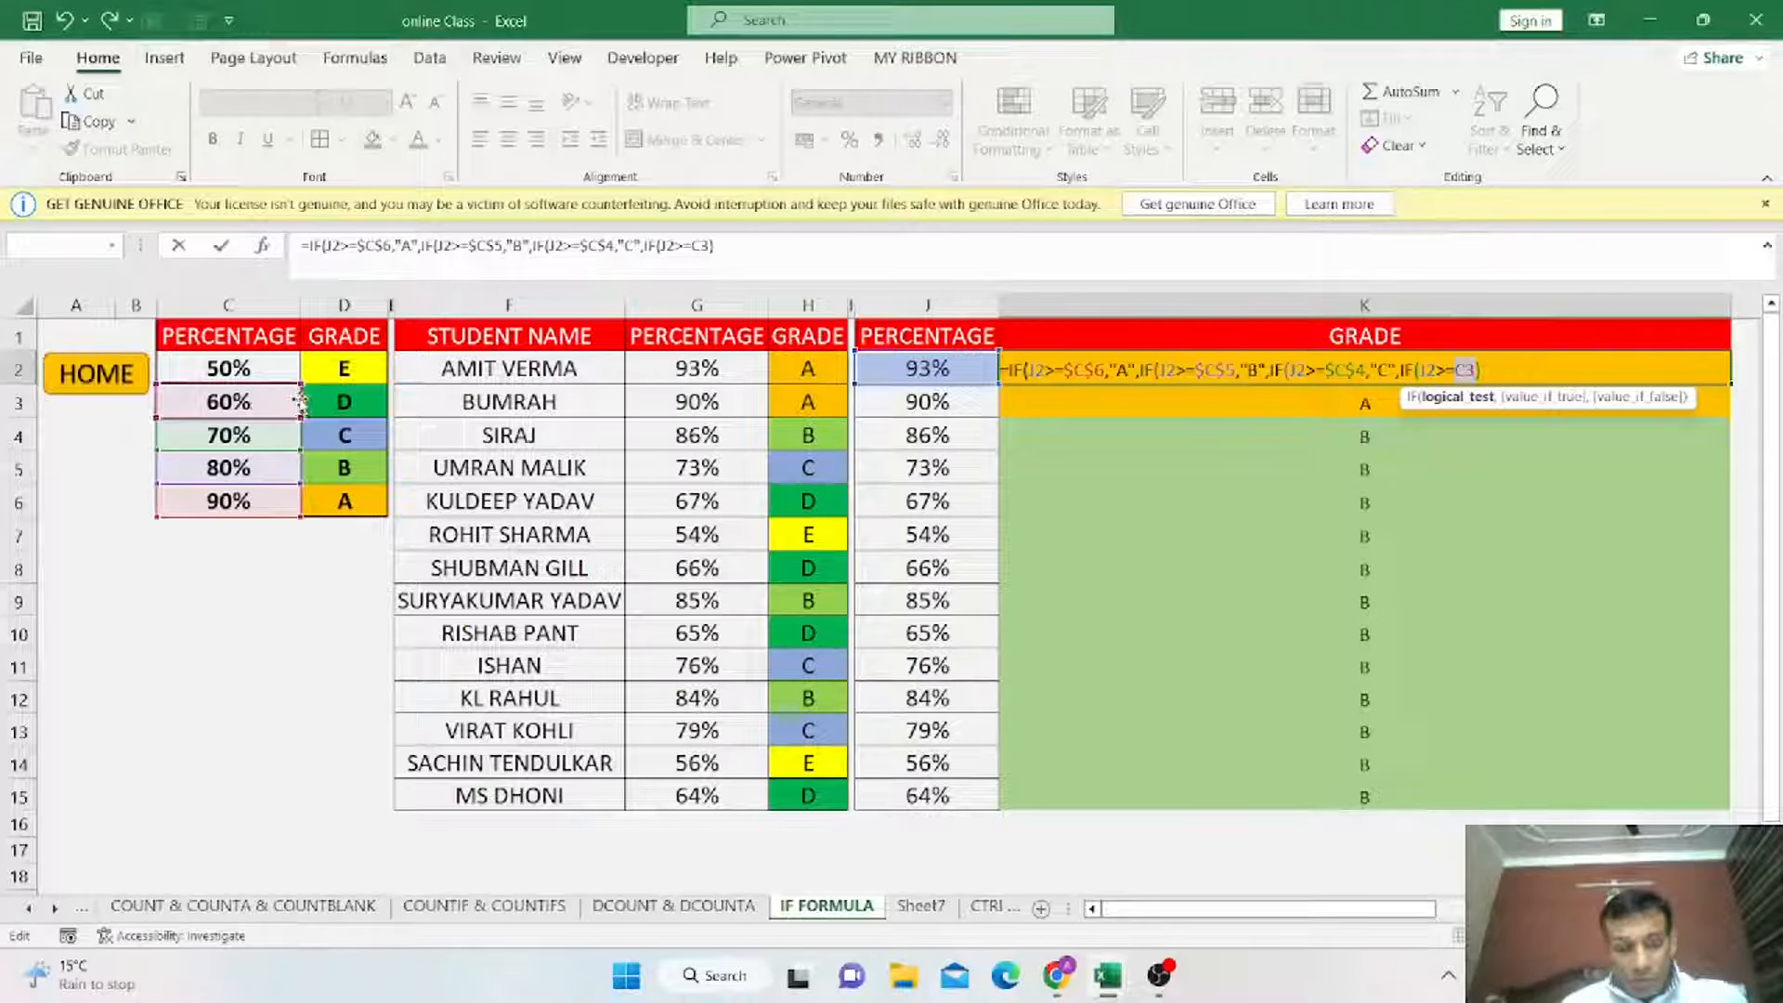
pyautogui.press('F4')
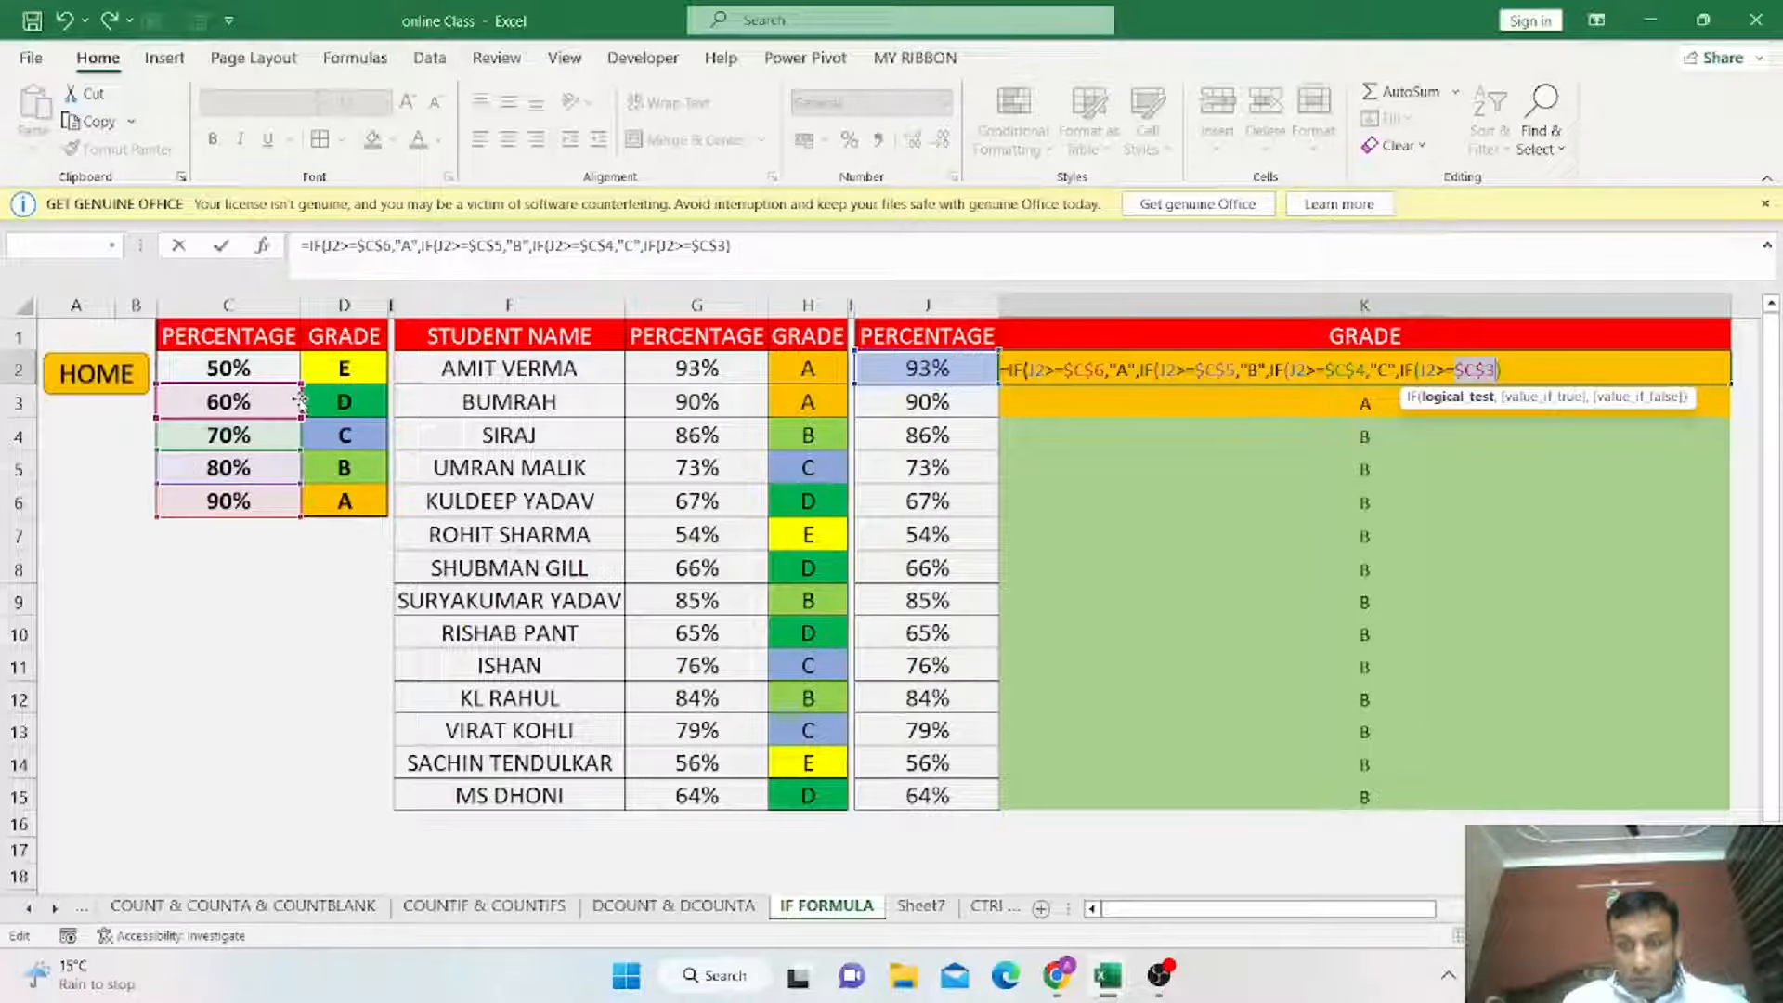
# Complete the innermost IF to return "D" when true and "E" otherwise.
pyautogui.write(',')
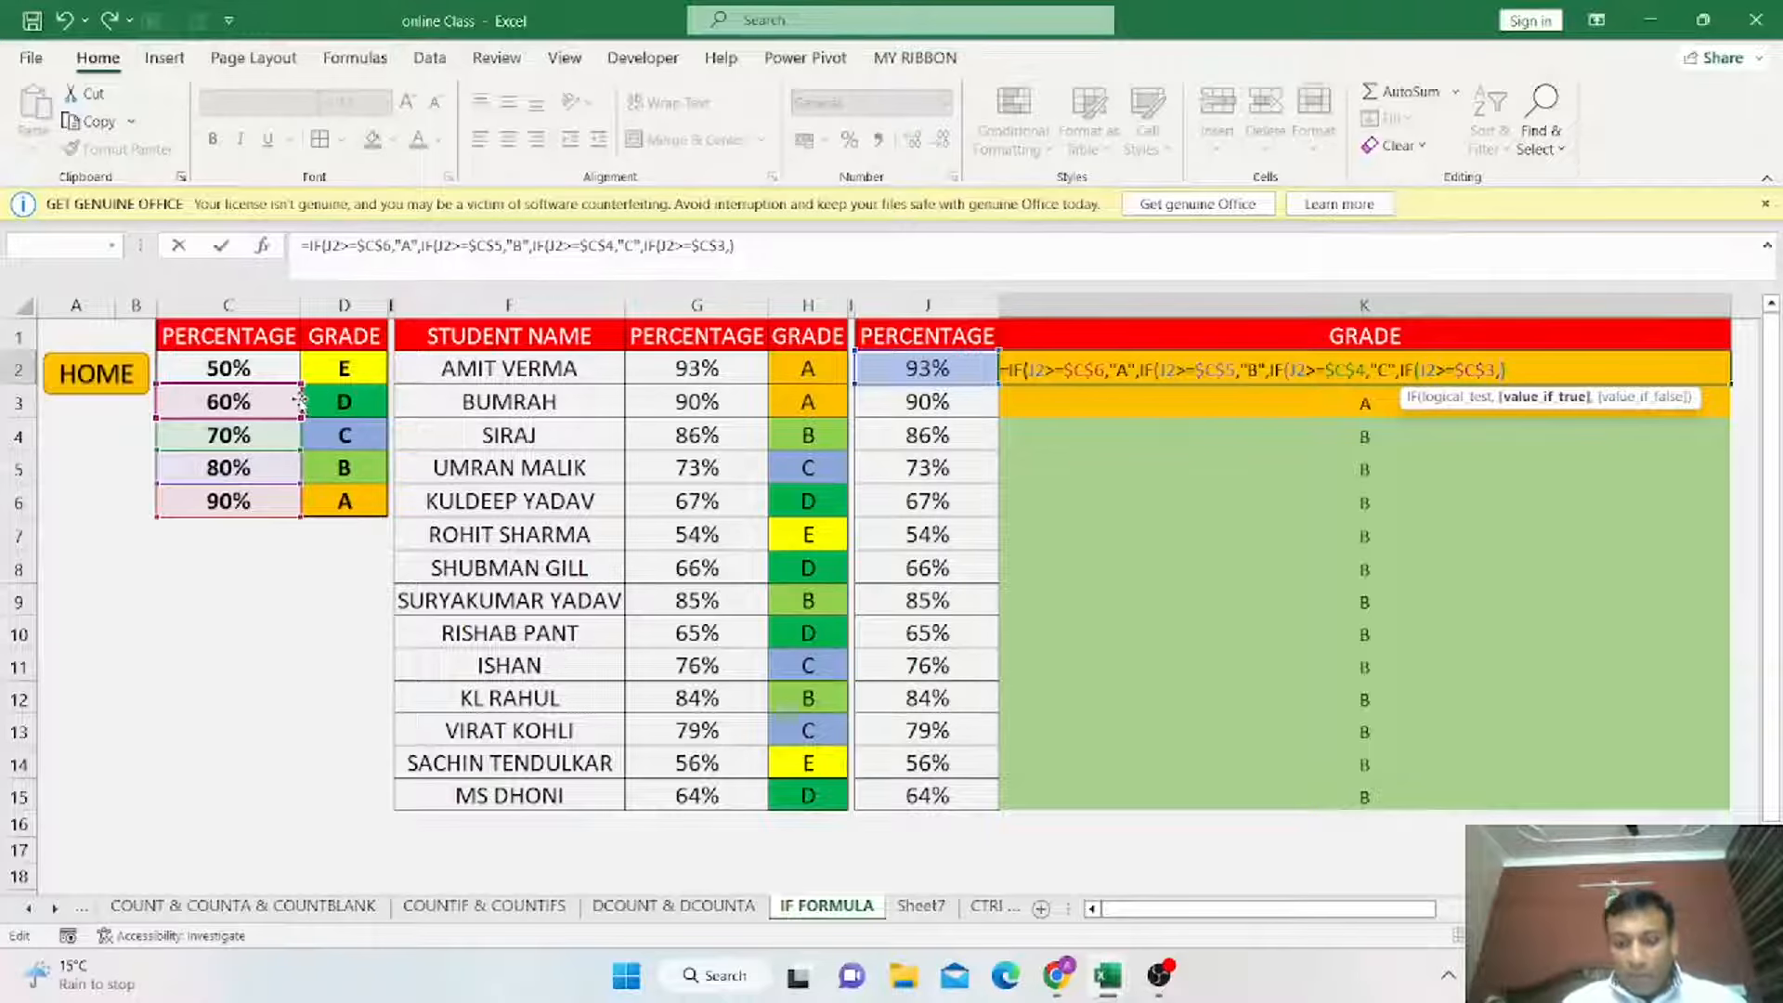
pyautogui.write('"D"')
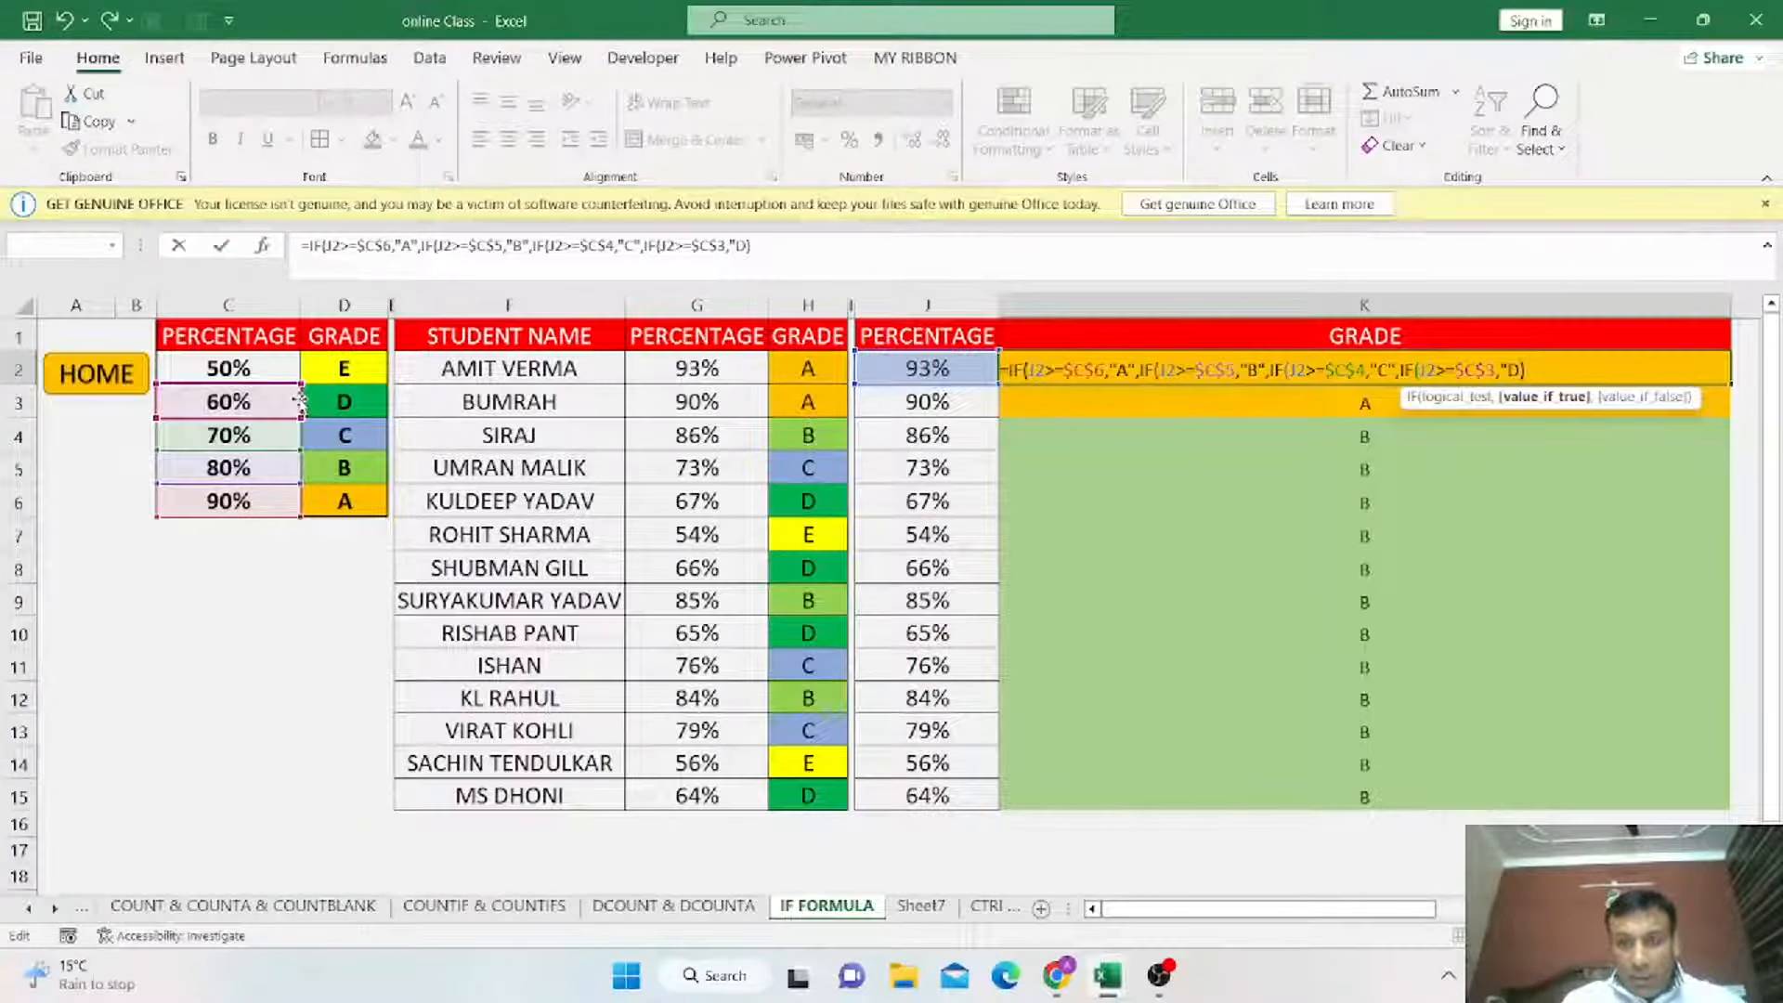
pyautogui.write(',')
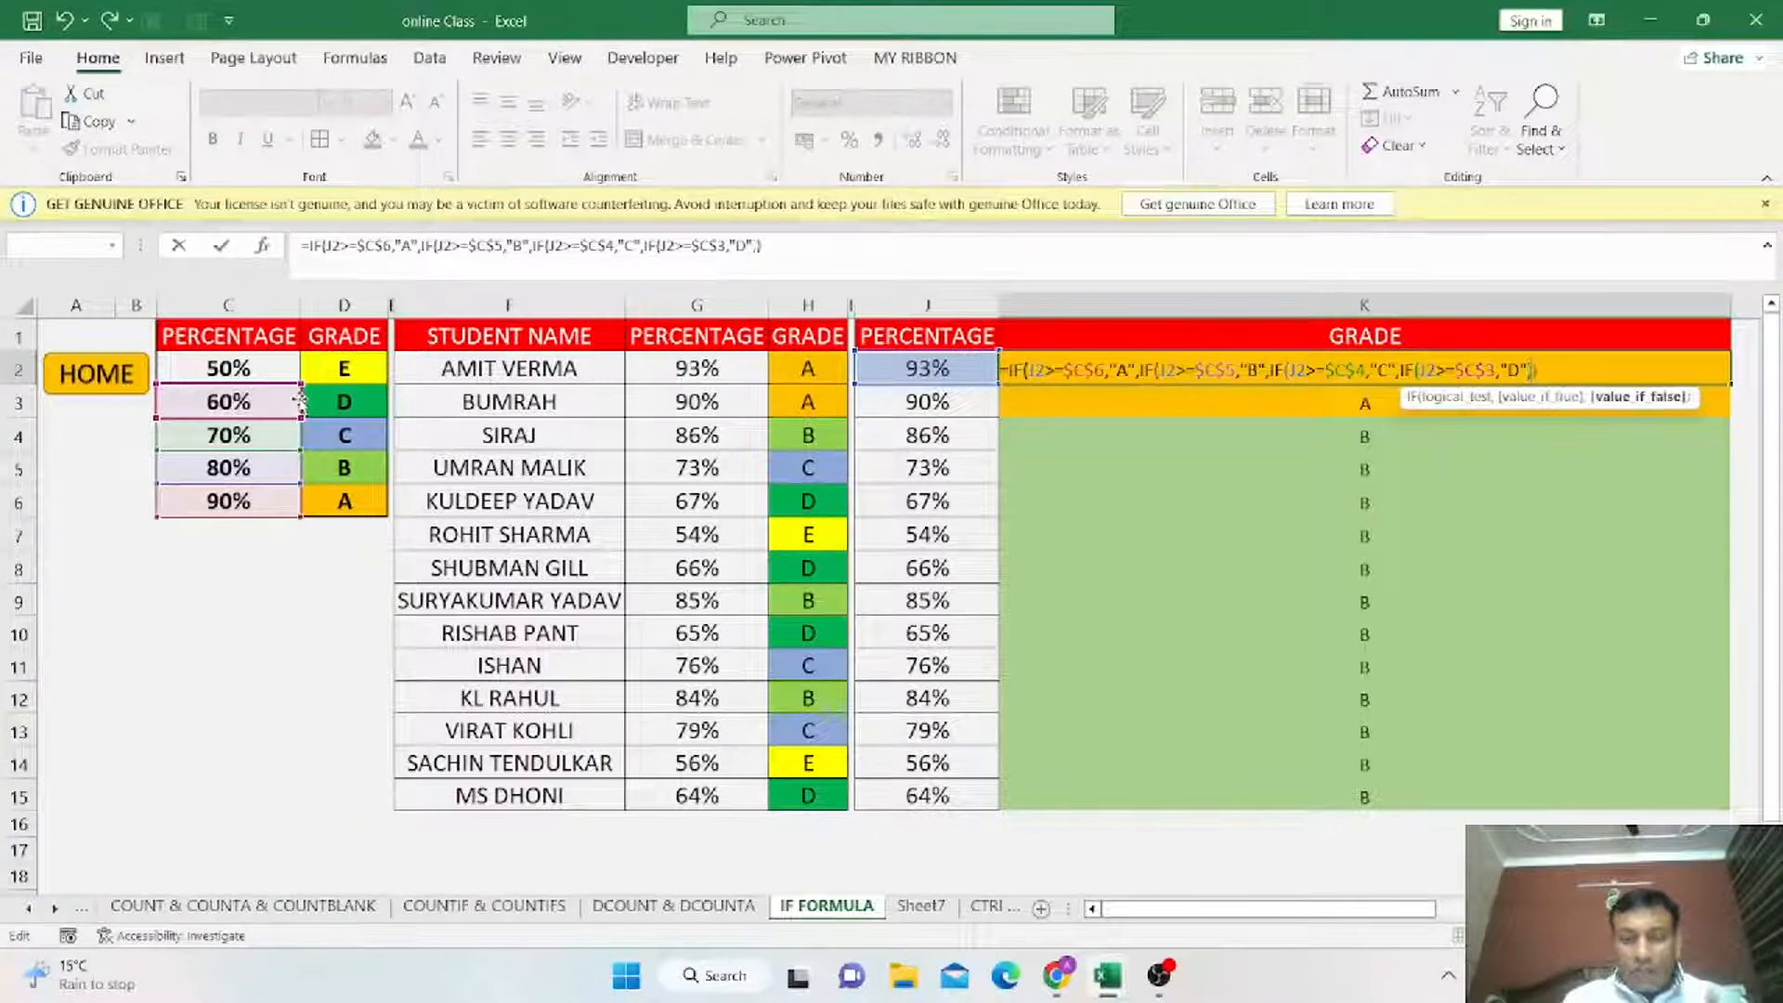
pyautogui.write('"')
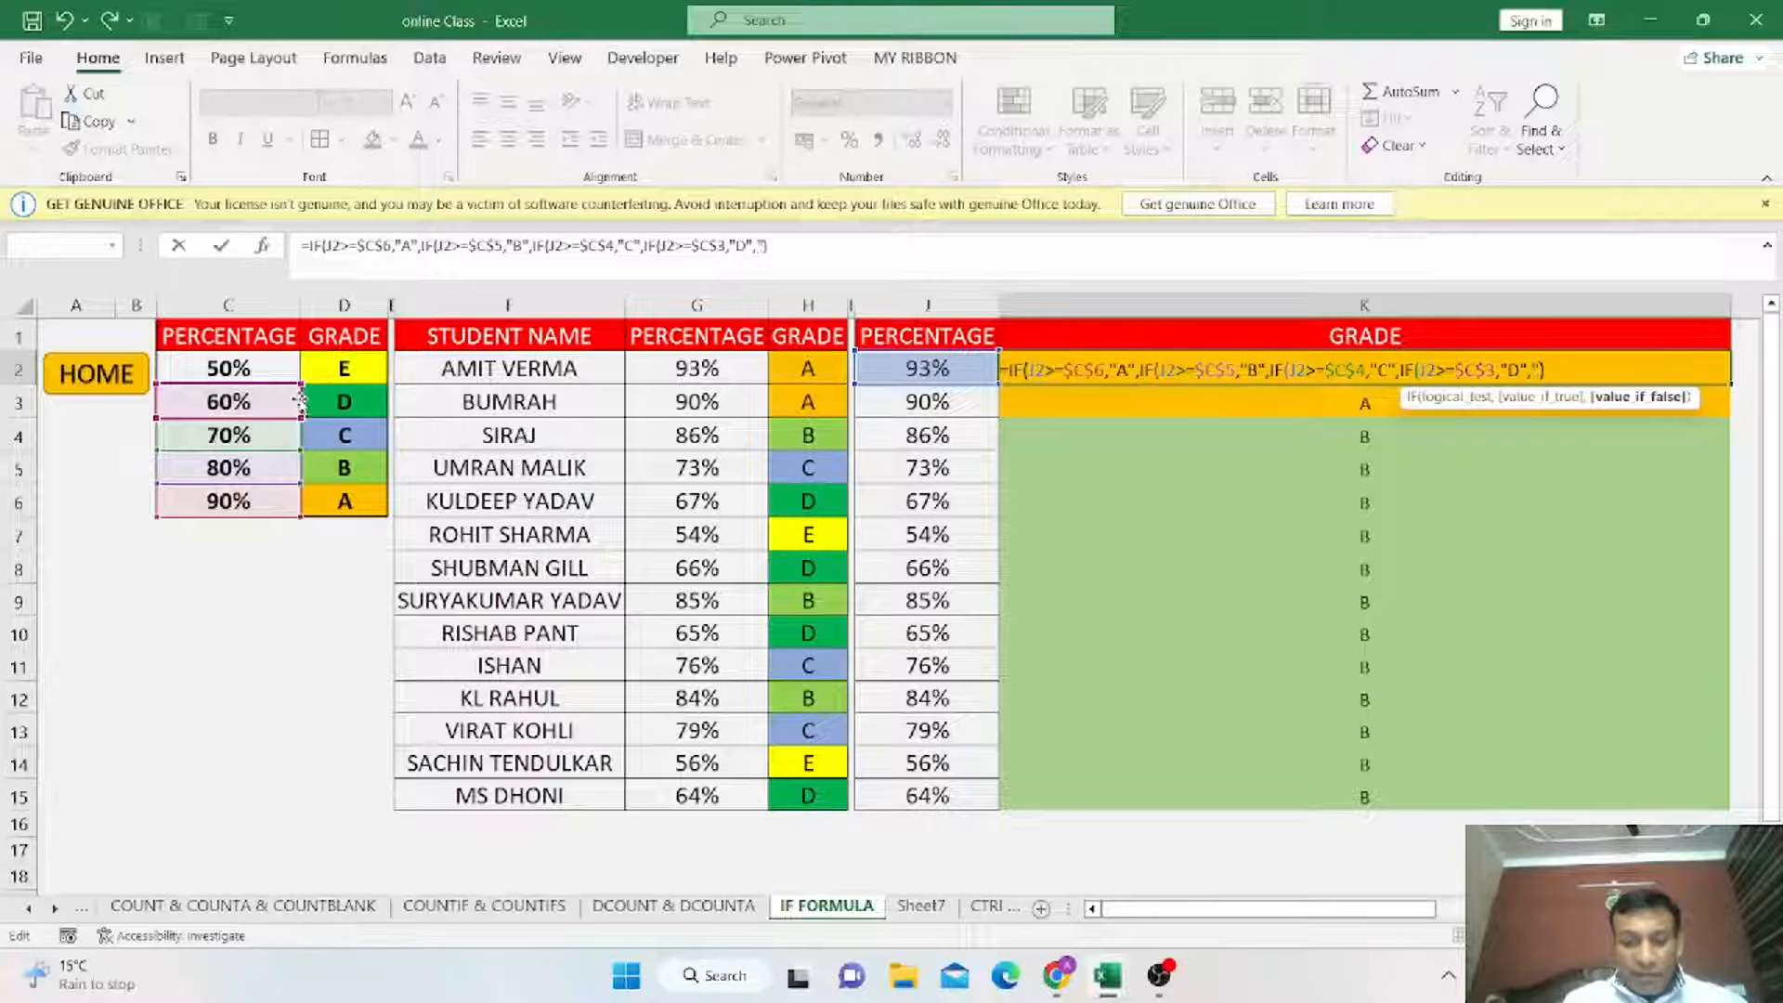
pyautogui.write('E"')
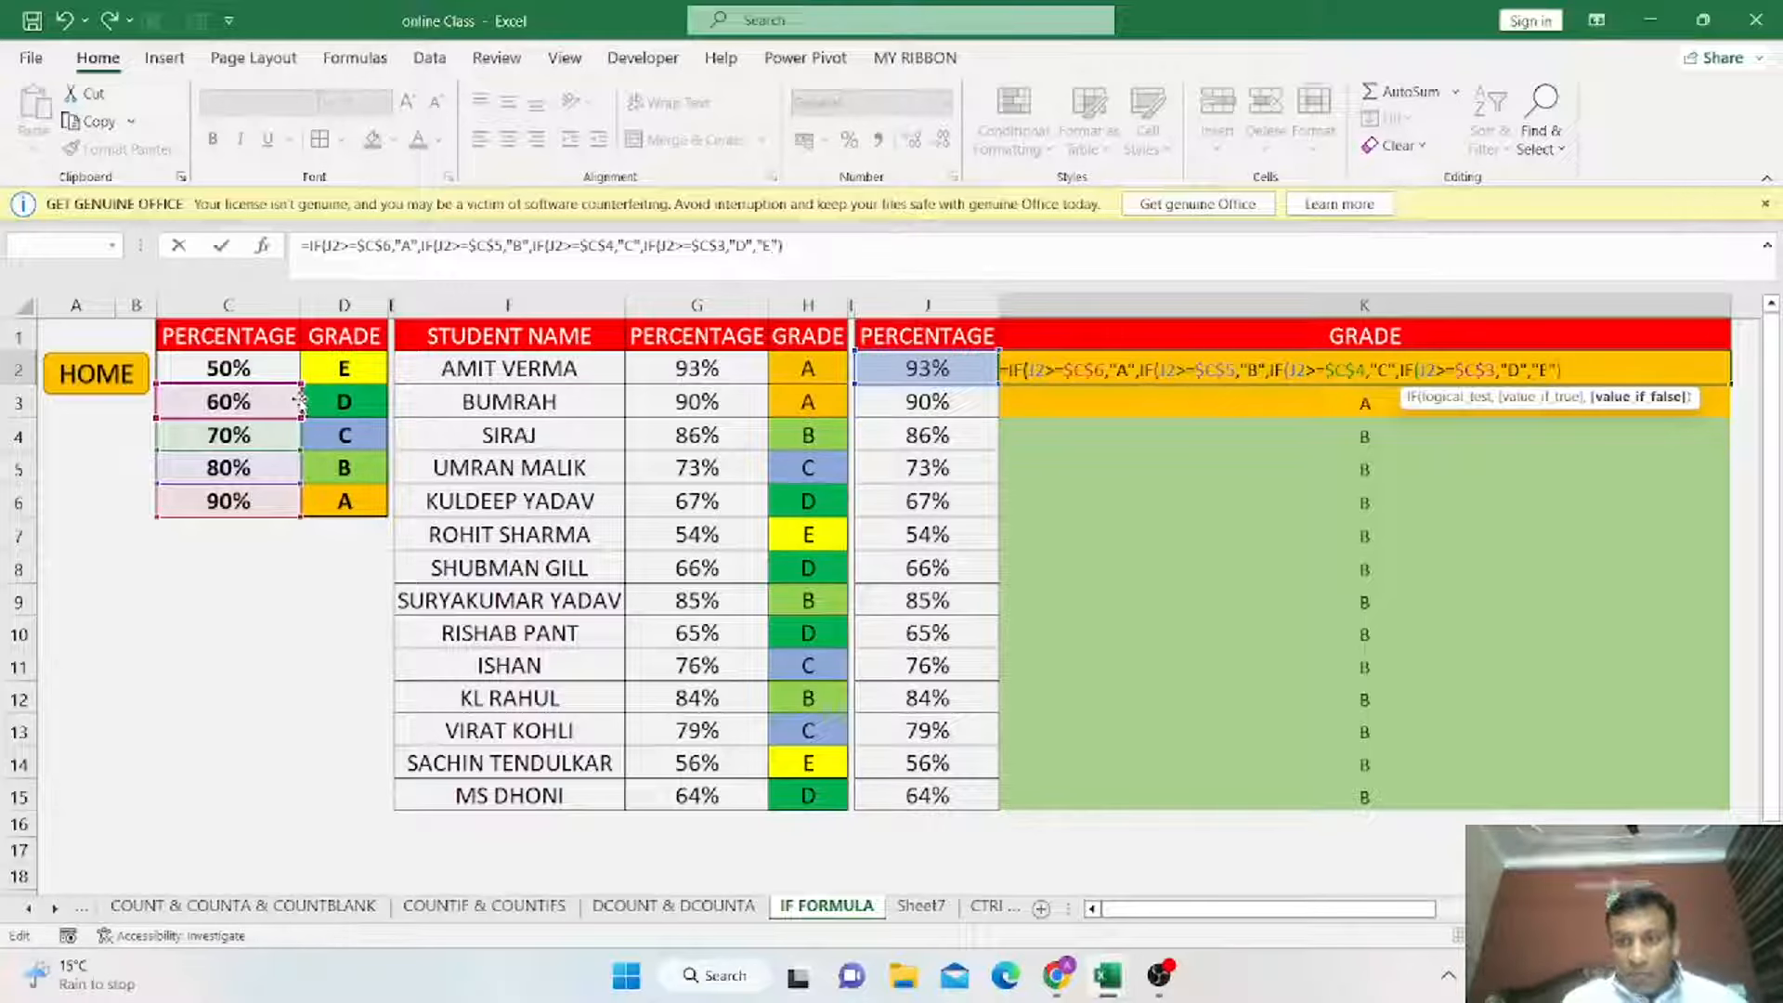
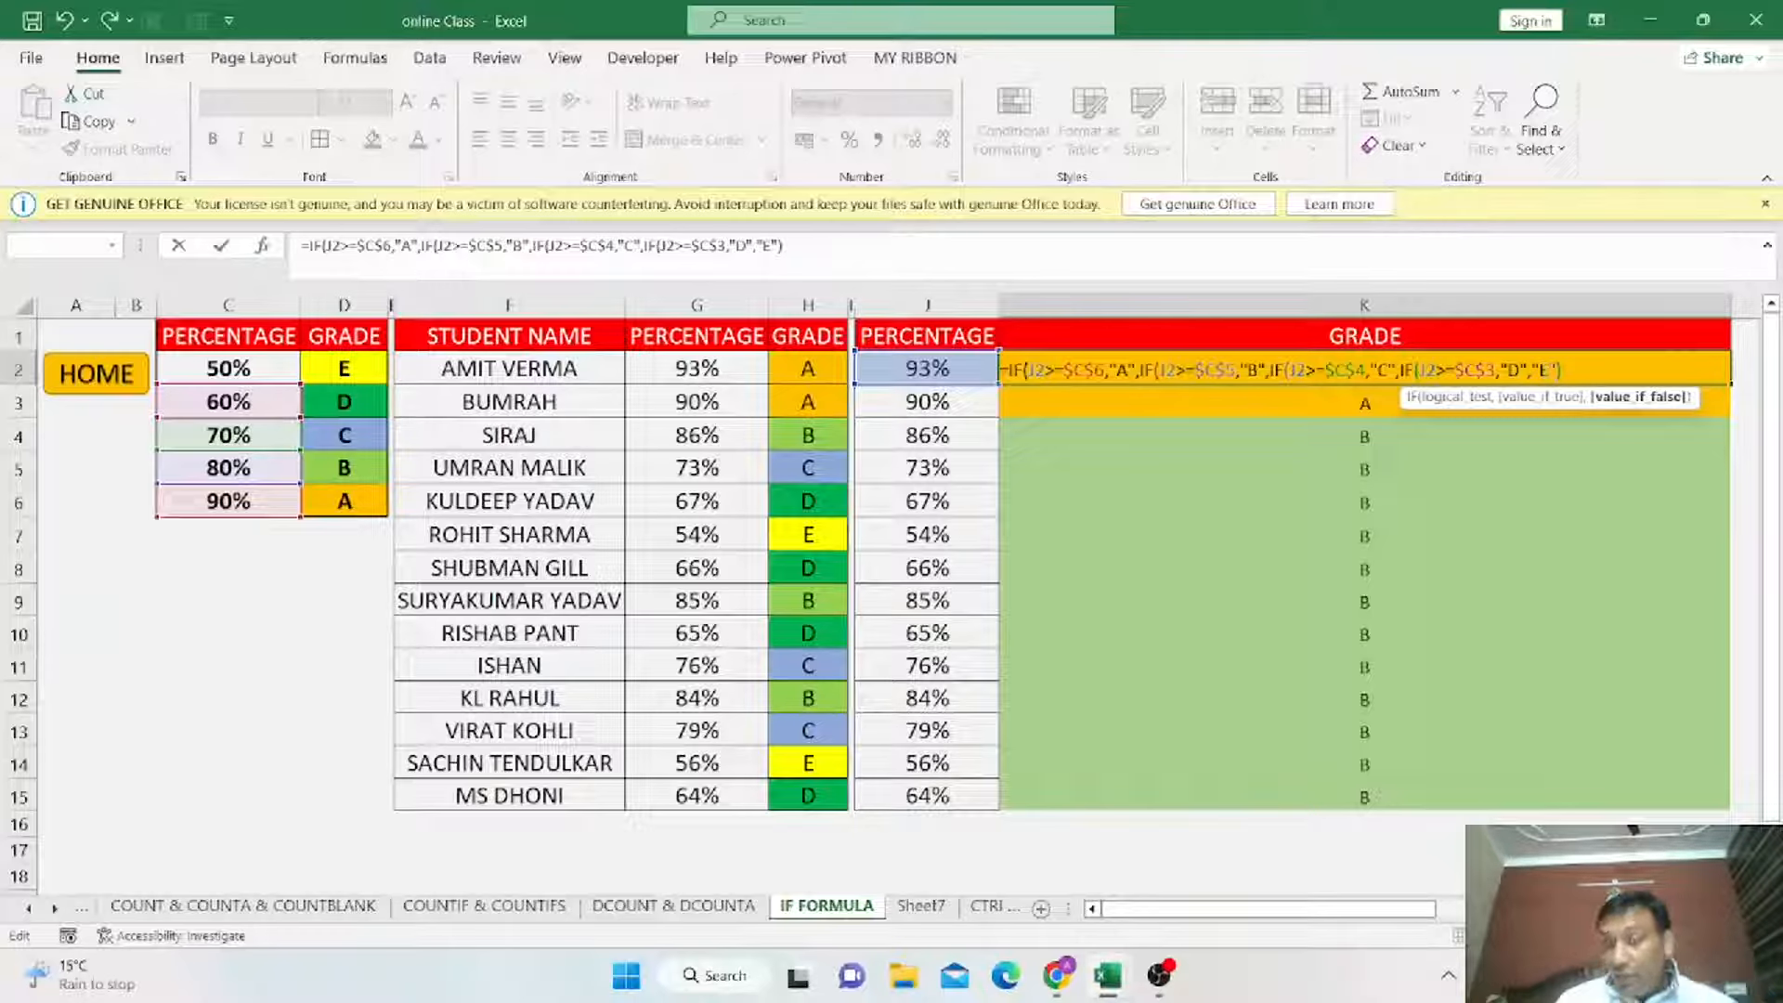
# Accept the corrected nested IF formula in K2 and copy it down through K15.
pyautogui.press('Return')
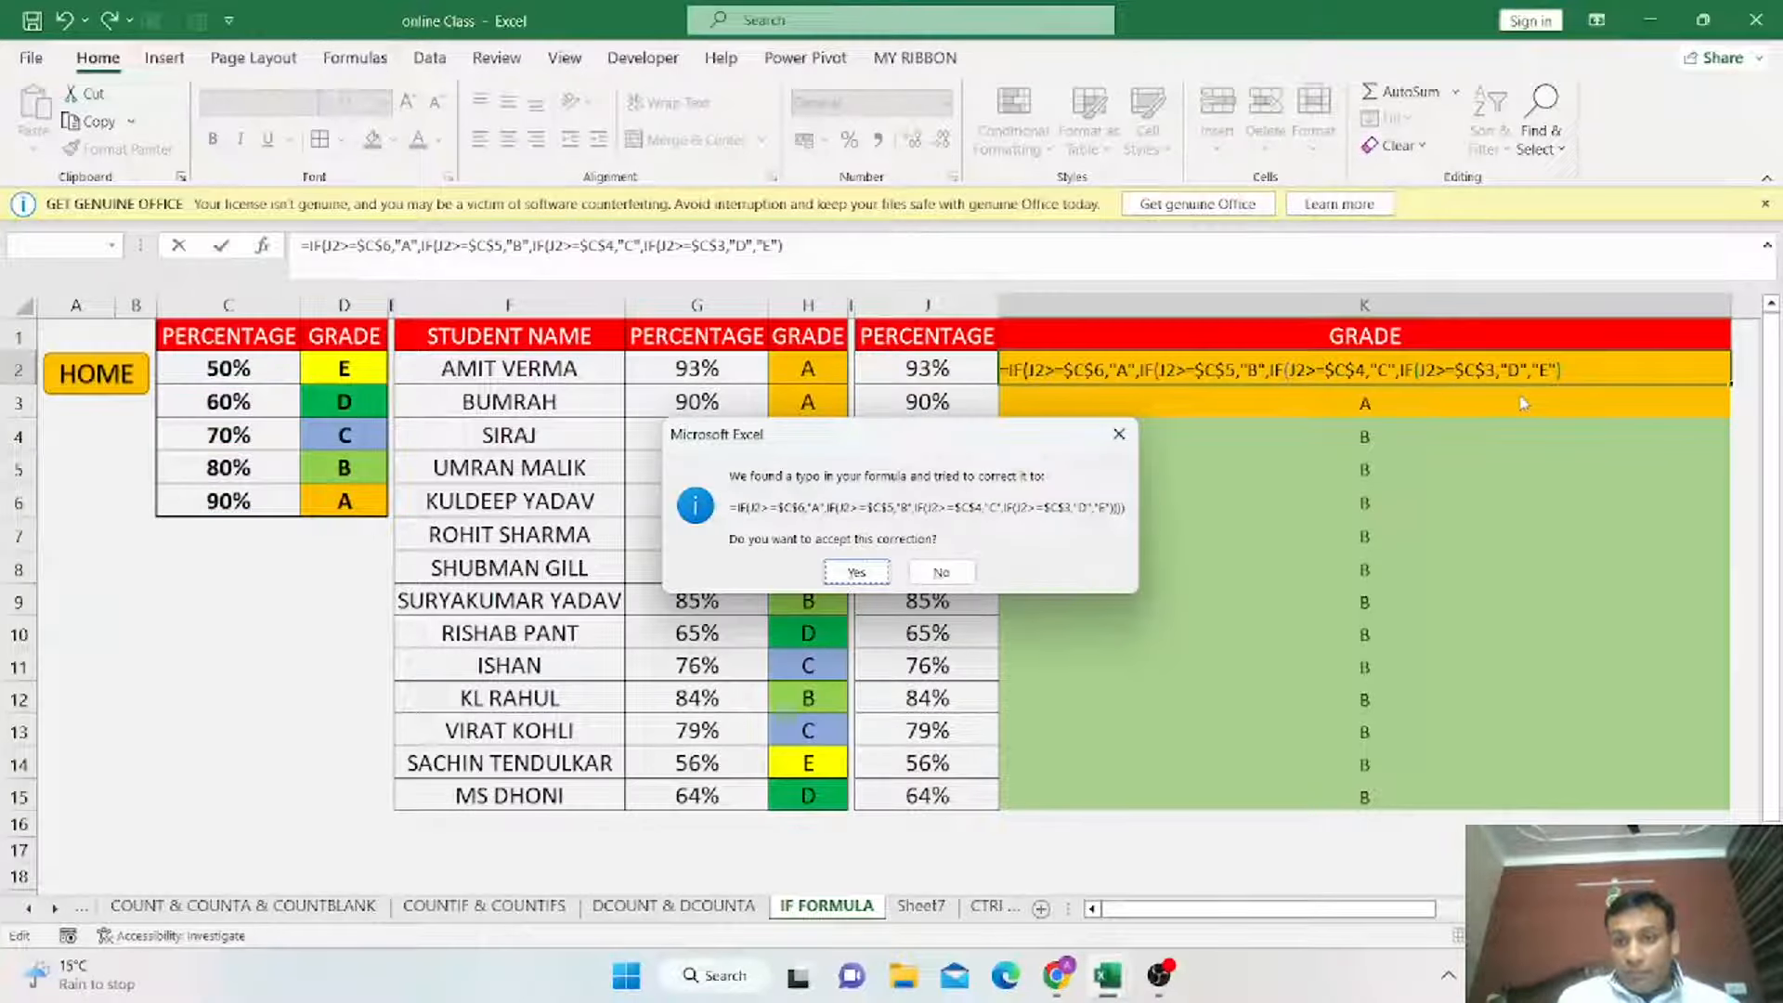
pyautogui.press('Return')
pyautogui.press('Up')
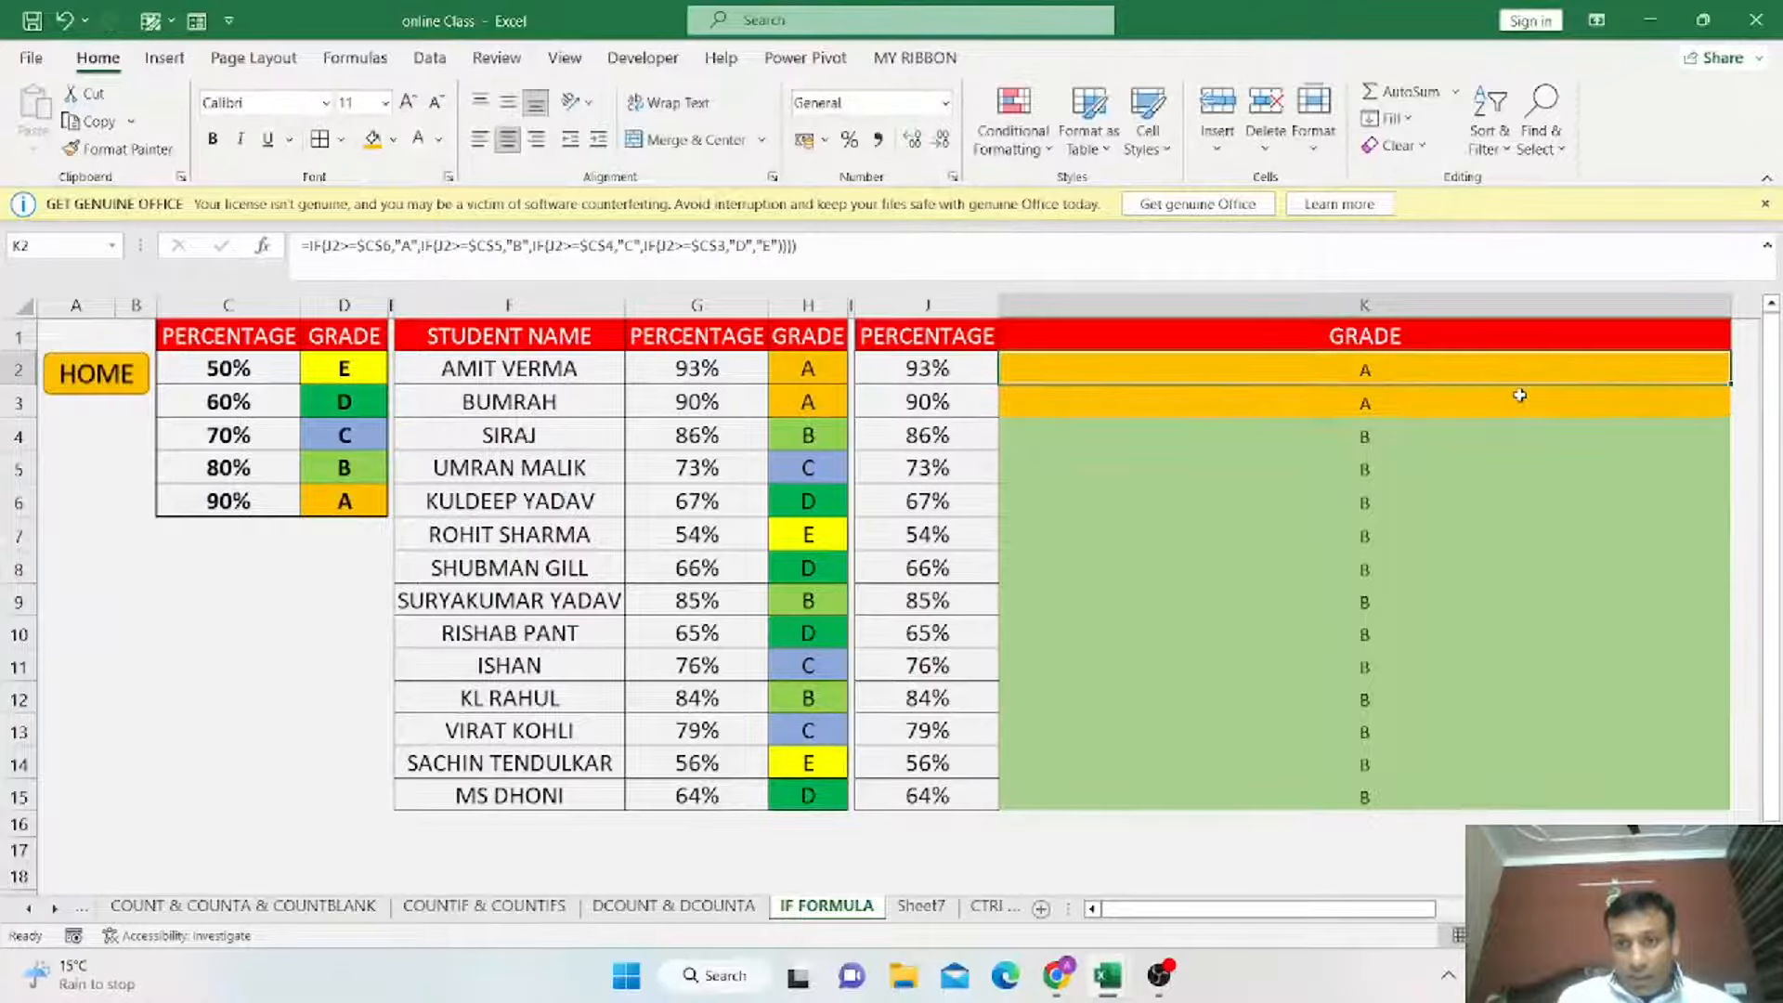
pyautogui.hotkey('ctrl', 'c')
pyautogui.hotkey('ctrl', 'shift', 'Down')
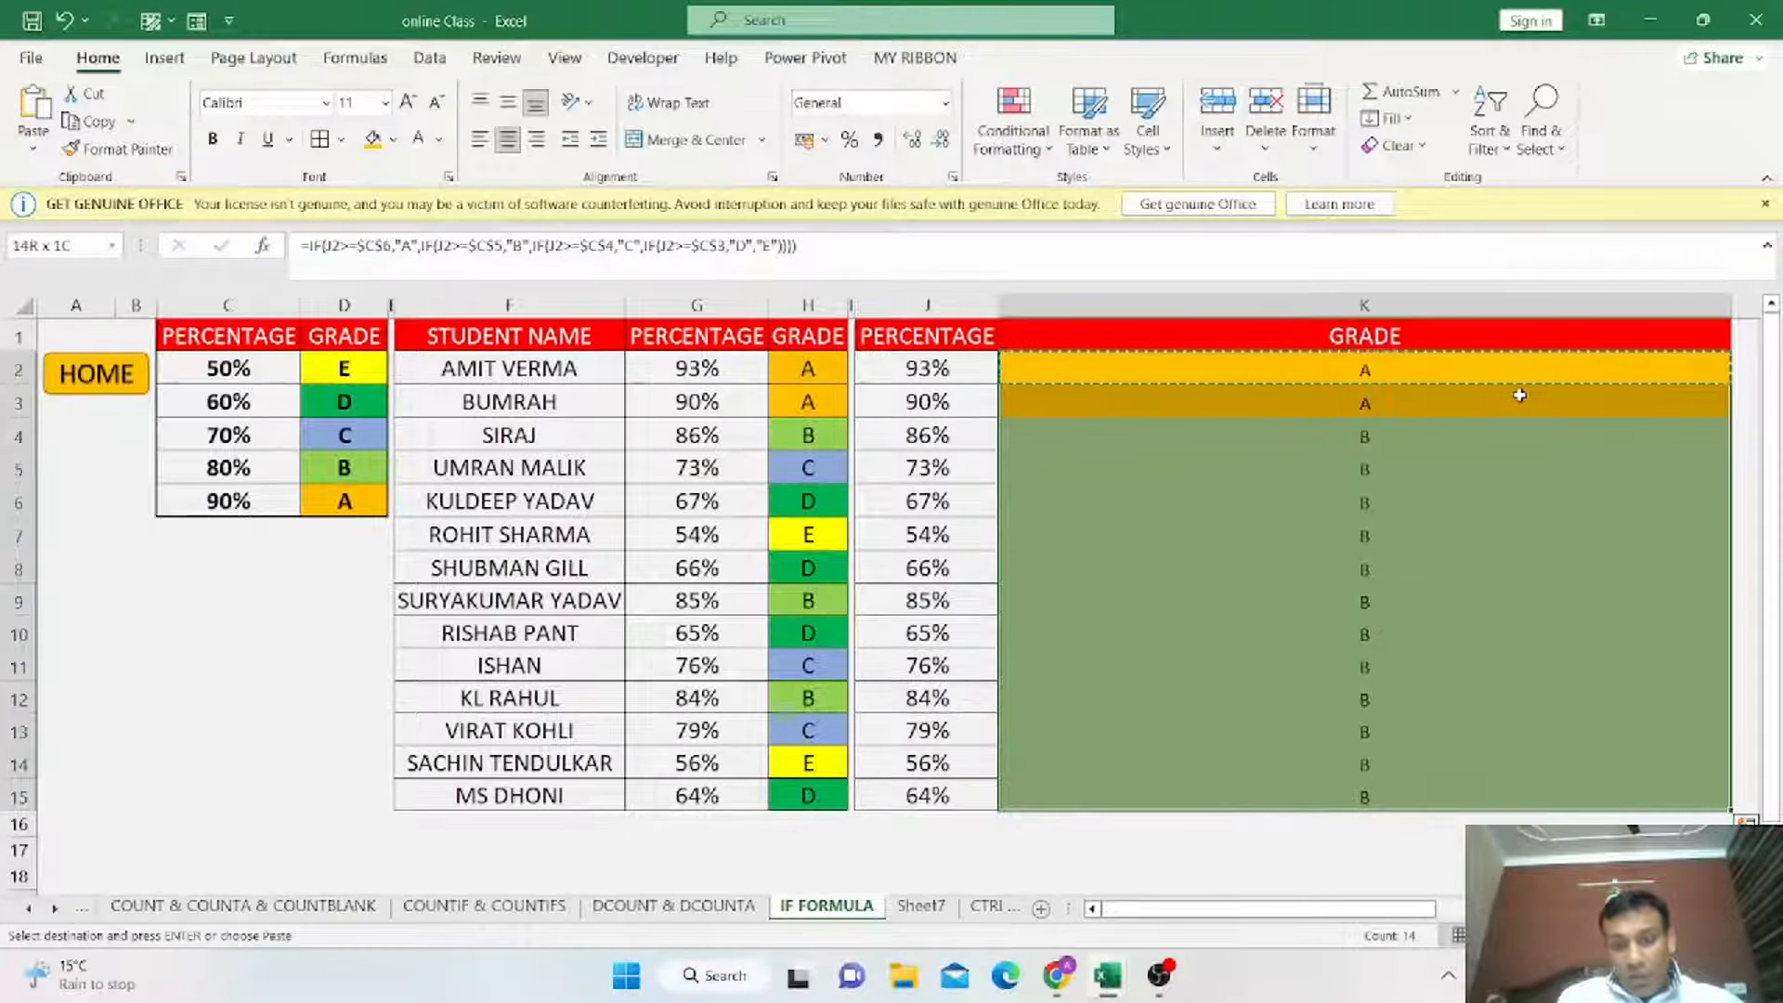
pyautogui.hotkey('ctrl', 'v')
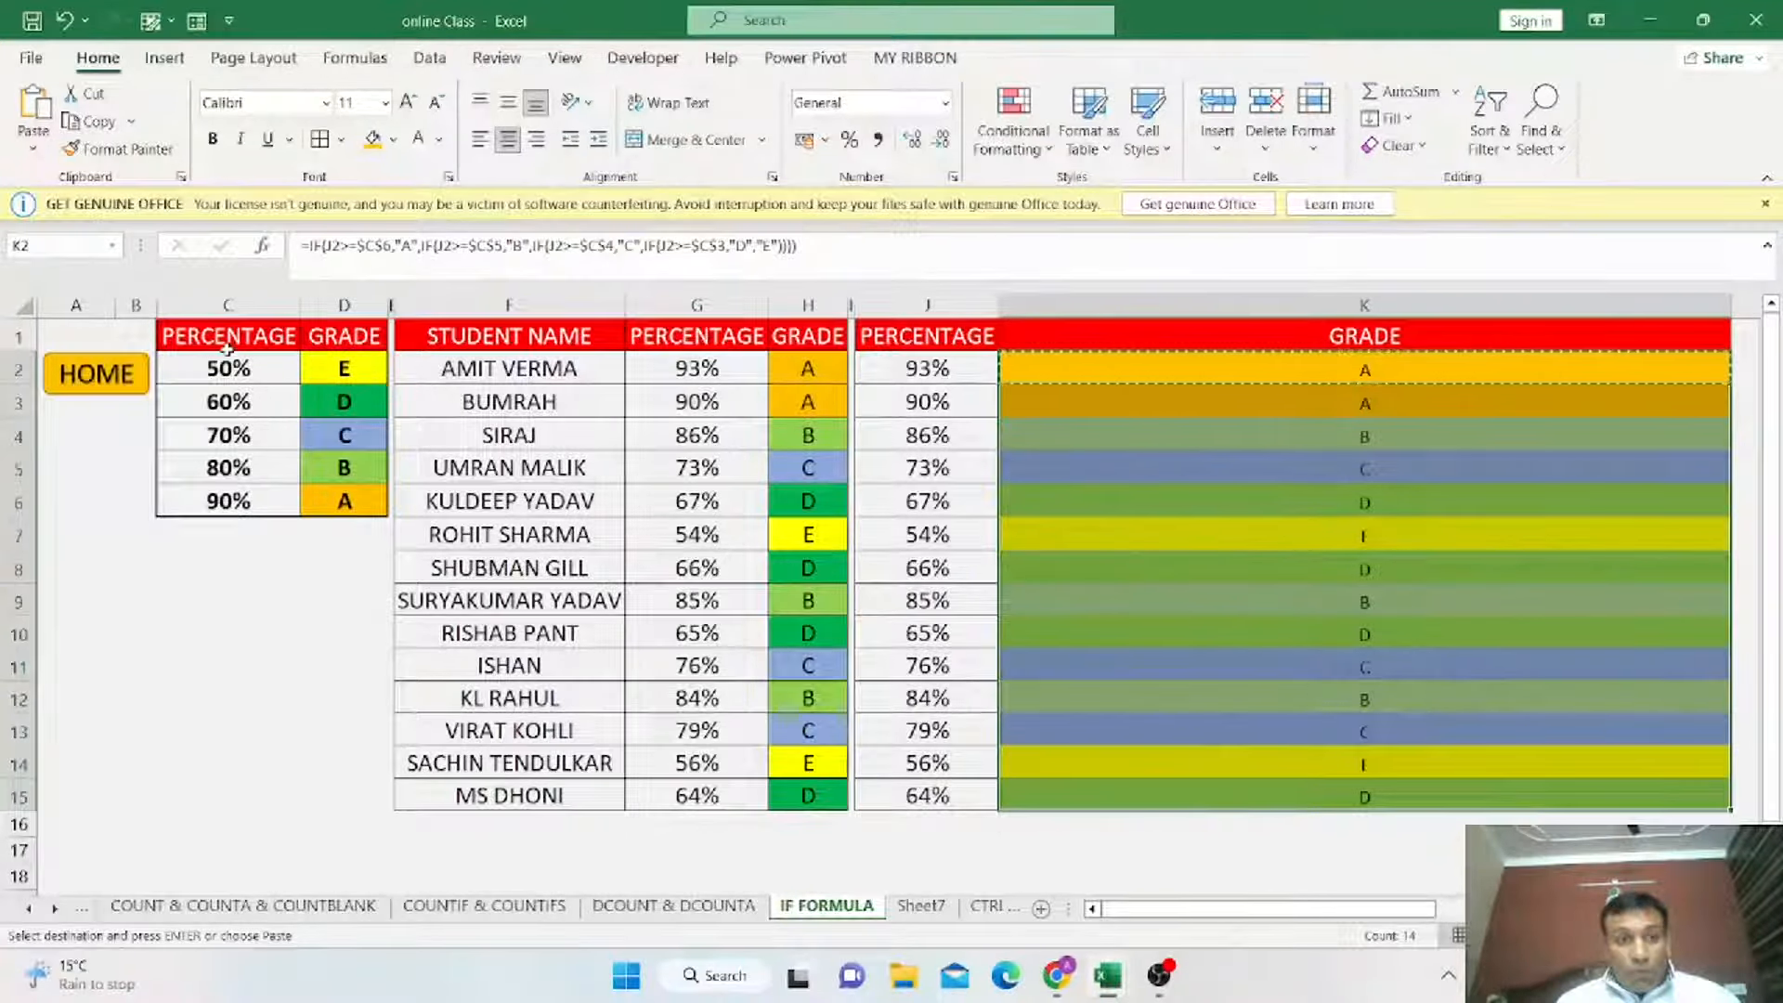
# Try to paste K2's grade formula into the grade cells H2:H15.
pyautogui.moveTo(221, 333); pyautogui.dragTo(357, 537)
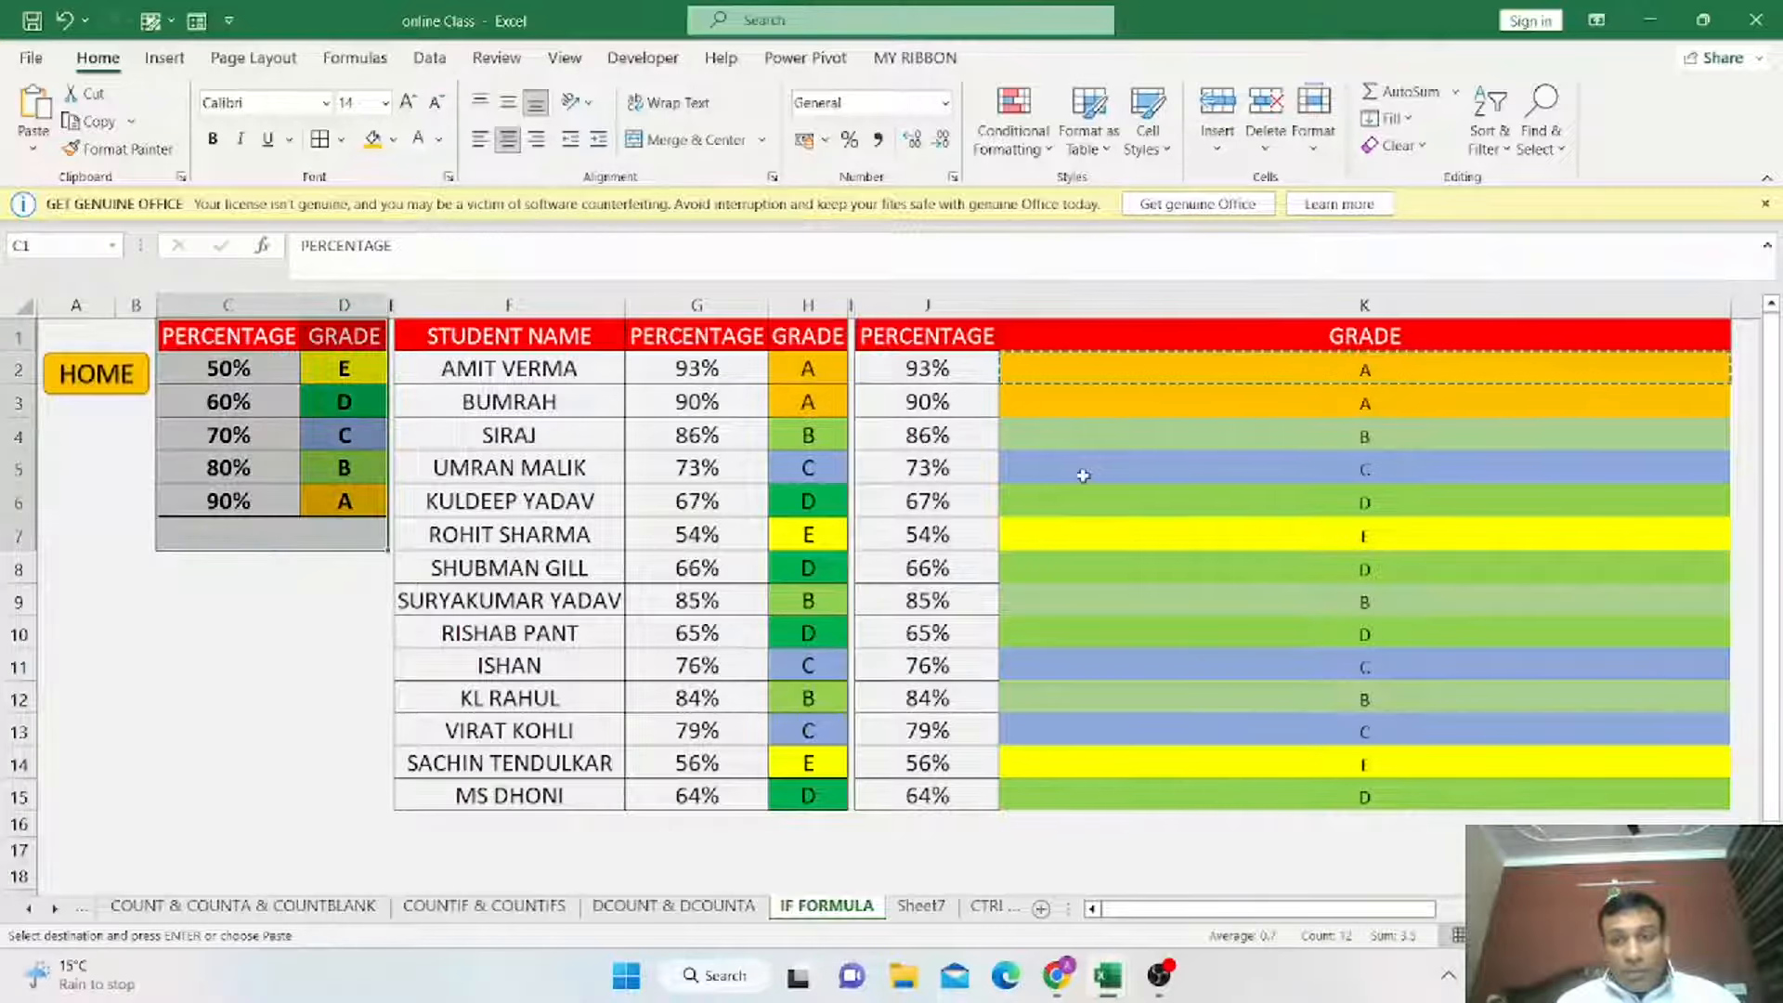
pyautogui.click(1286, 370)
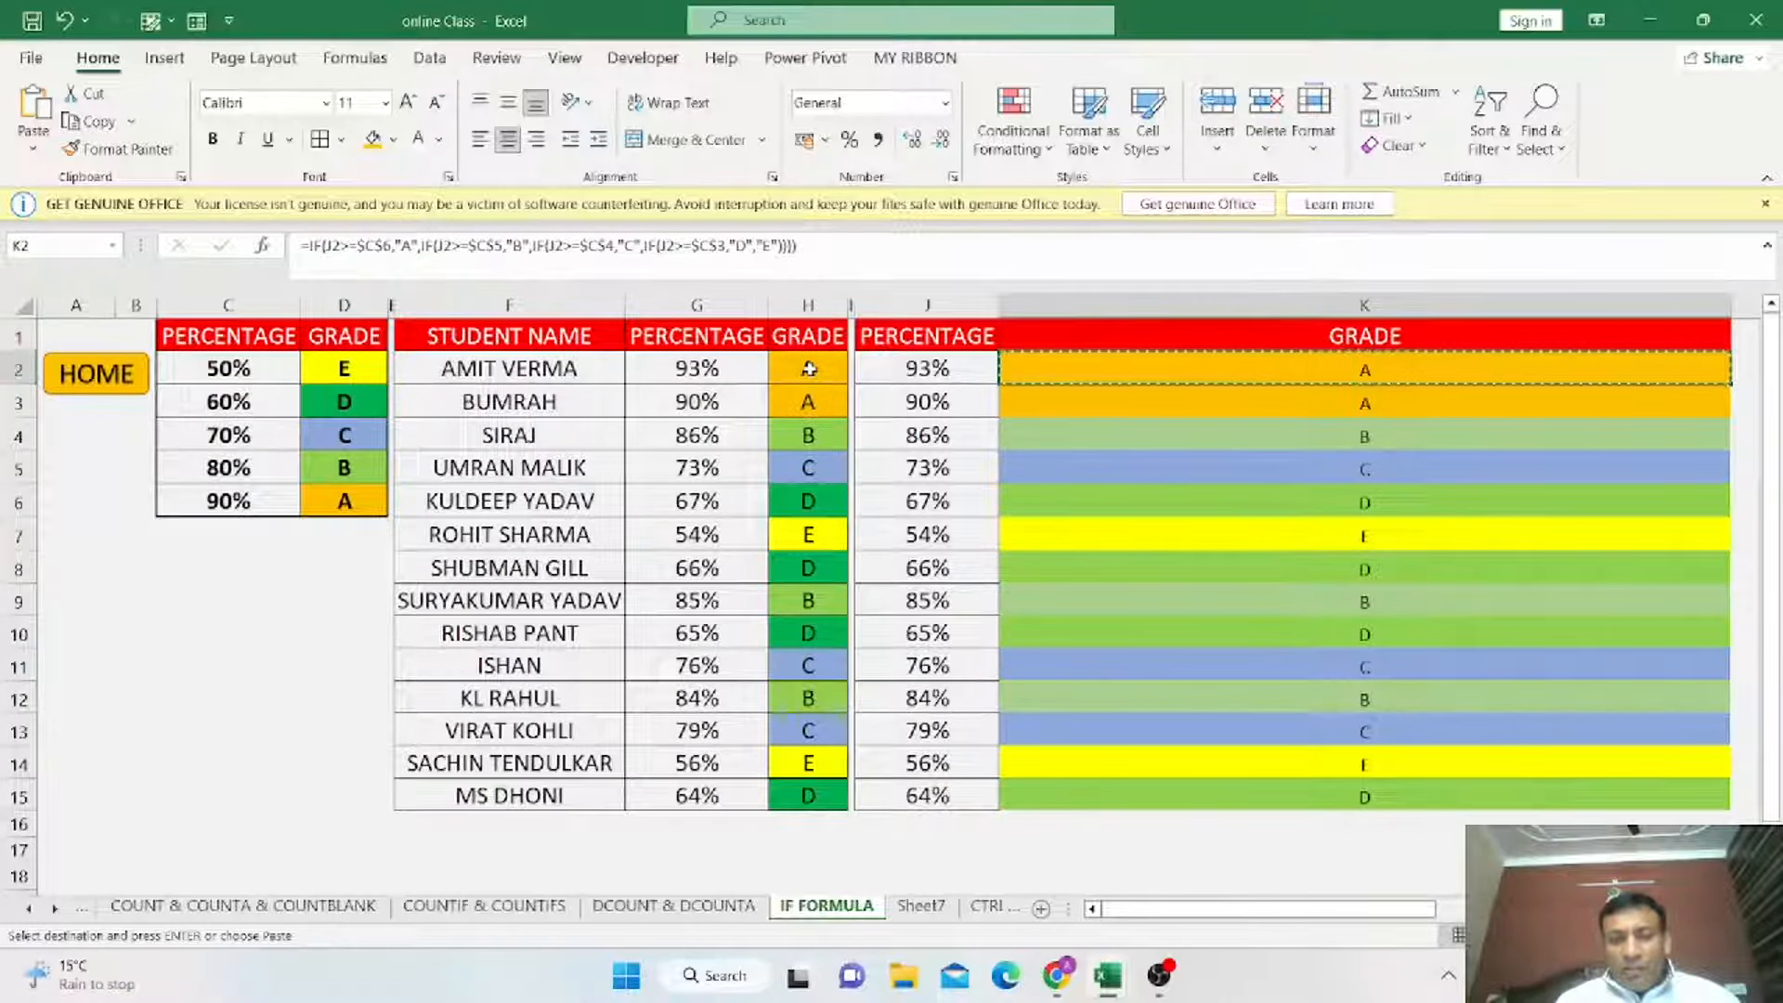
pyautogui.moveTo(809, 369); pyautogui.dragTo(807, 796)
pyautogui.hotkey('ctrl', 'v')
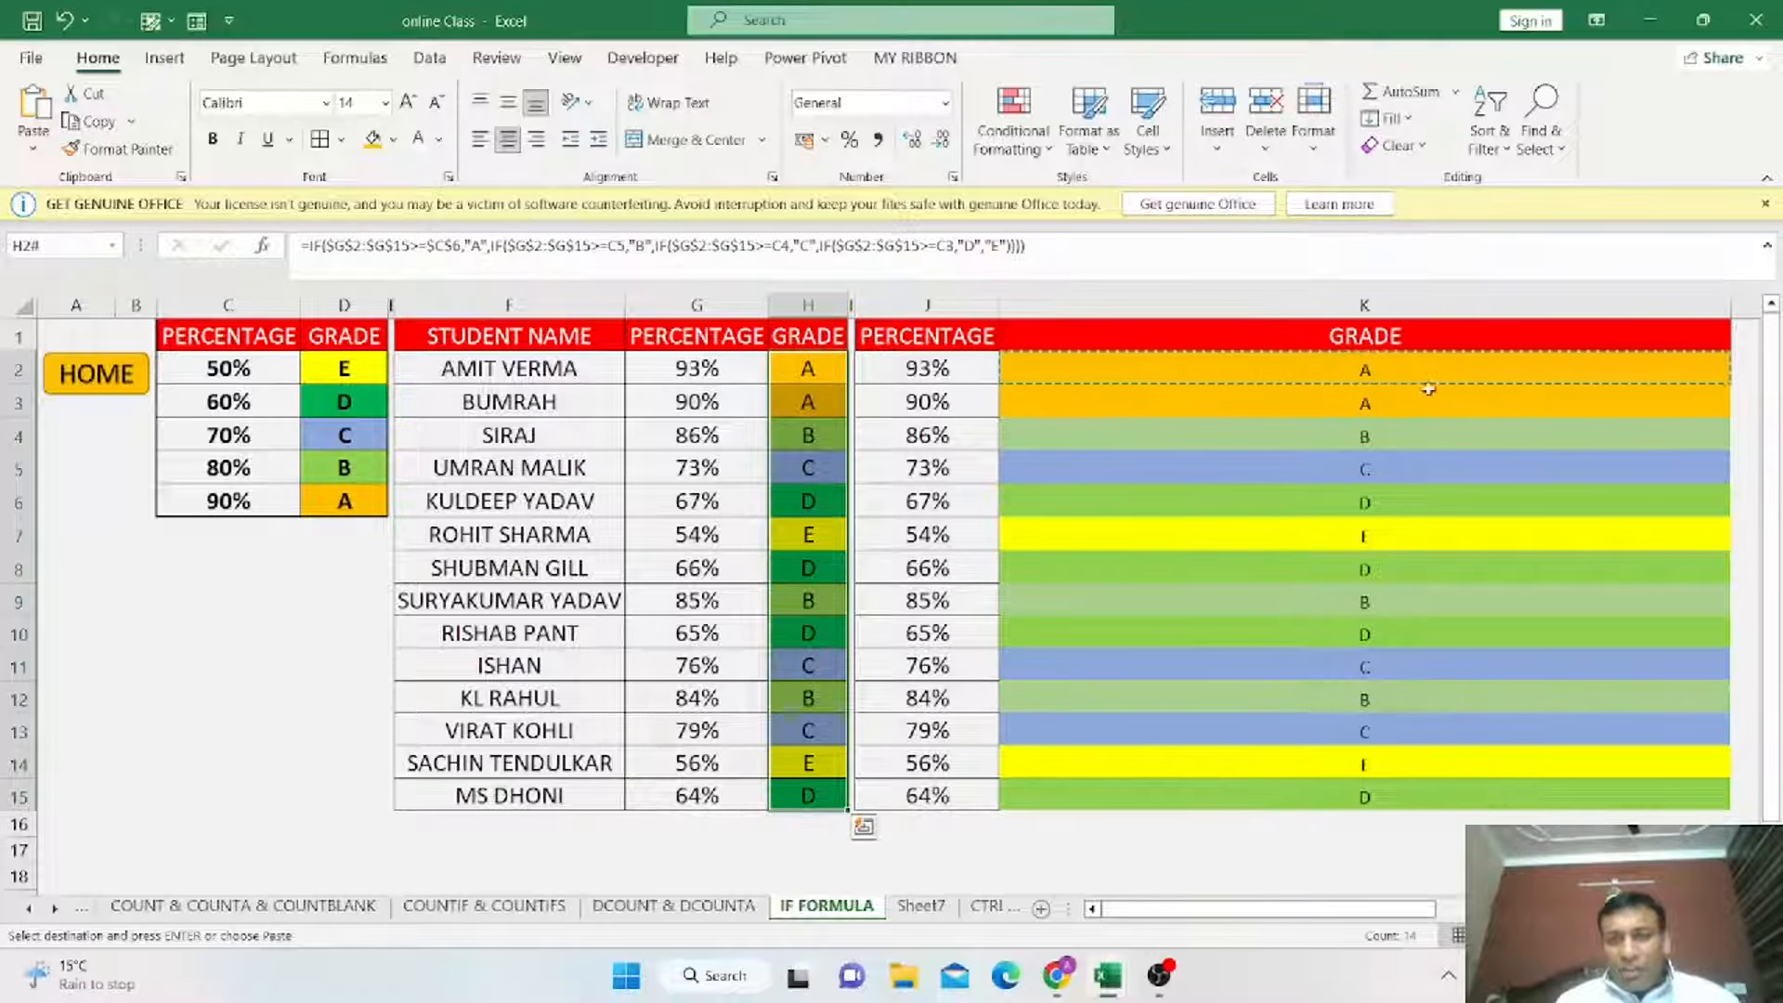
# Clear the grade formulas from K4:K15.
pyautogui.click(1389, 450)
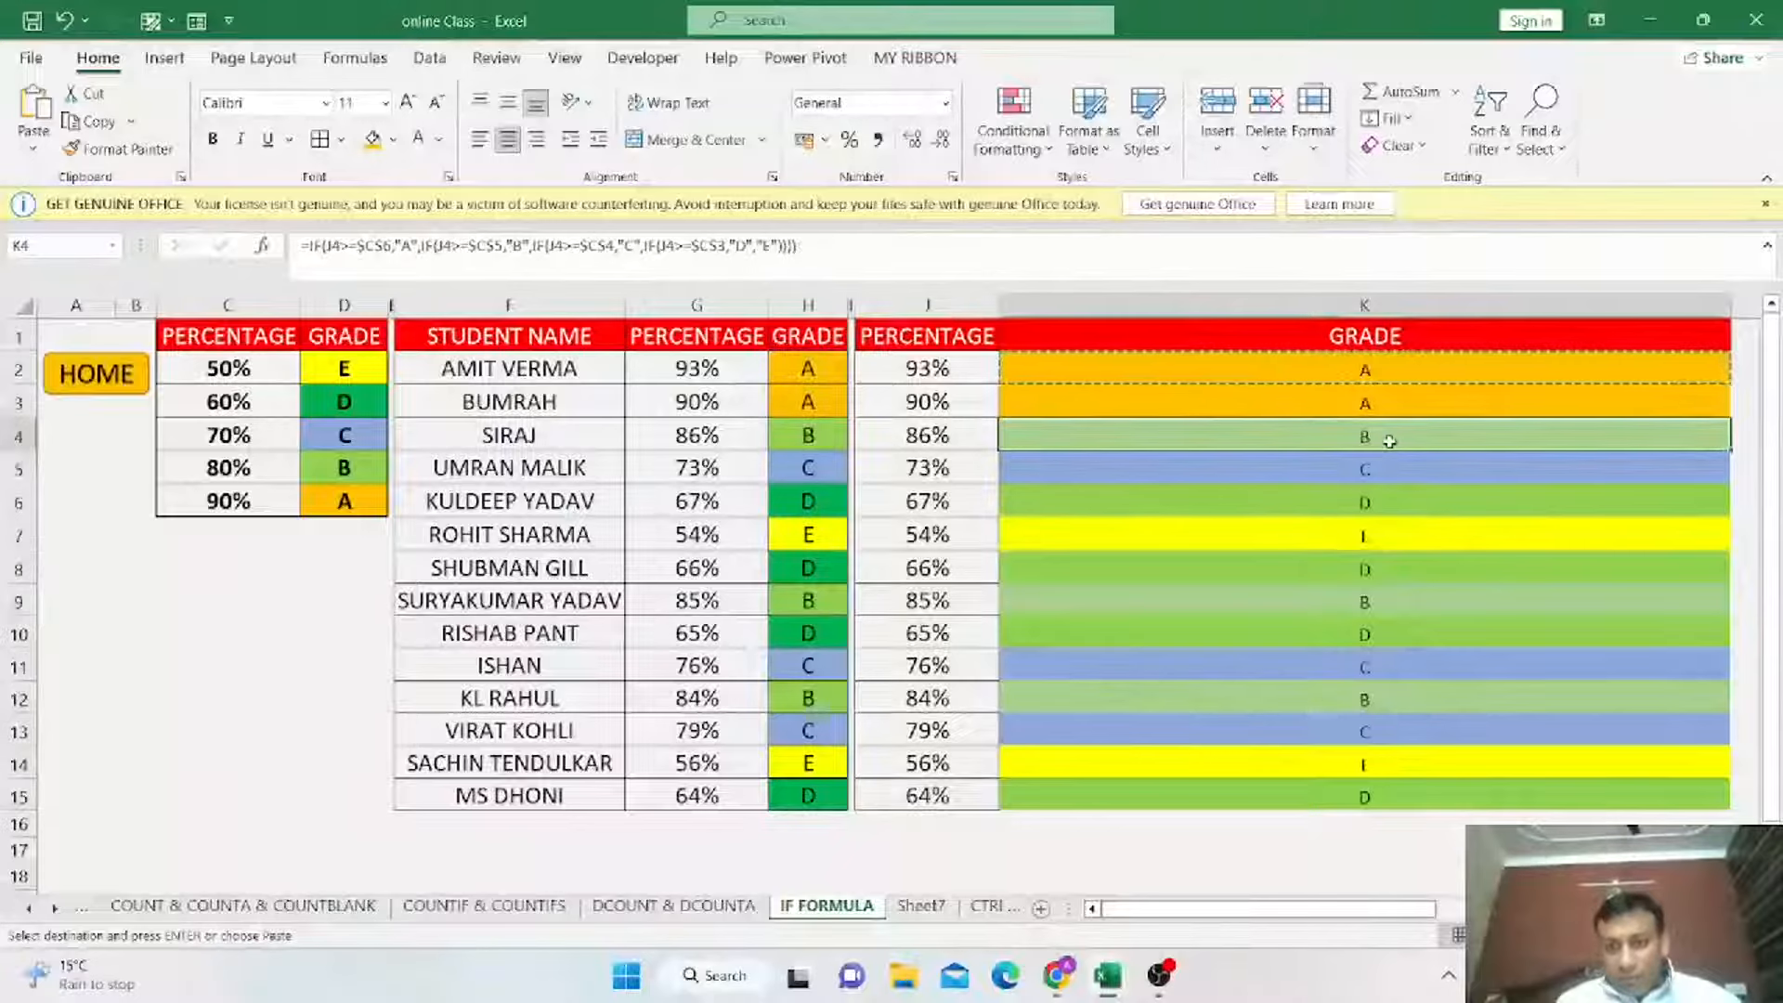
pyautogui.keyDown('shift'); pyautogui.click(1661, 792); pyautogui.keyUp('shift')
pyautogui.press('Delete')
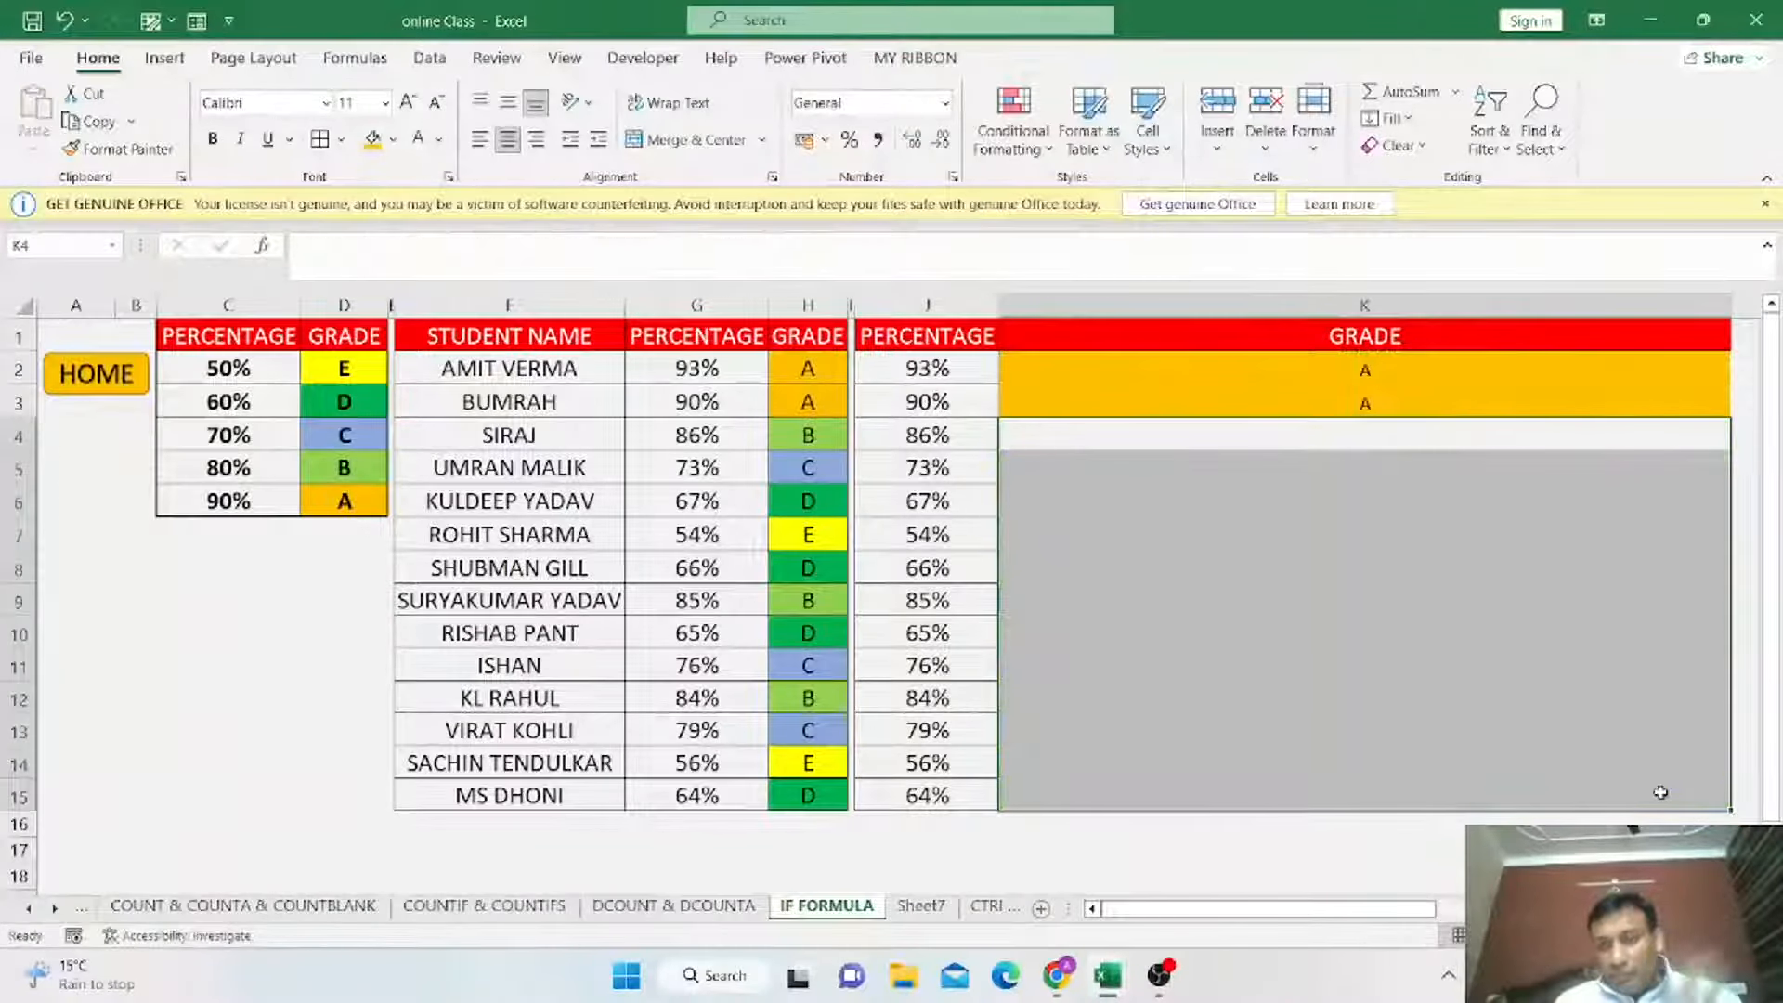
# Copy K2's grade formula down through K3:K15.
pyautogui.click(1338, 405)
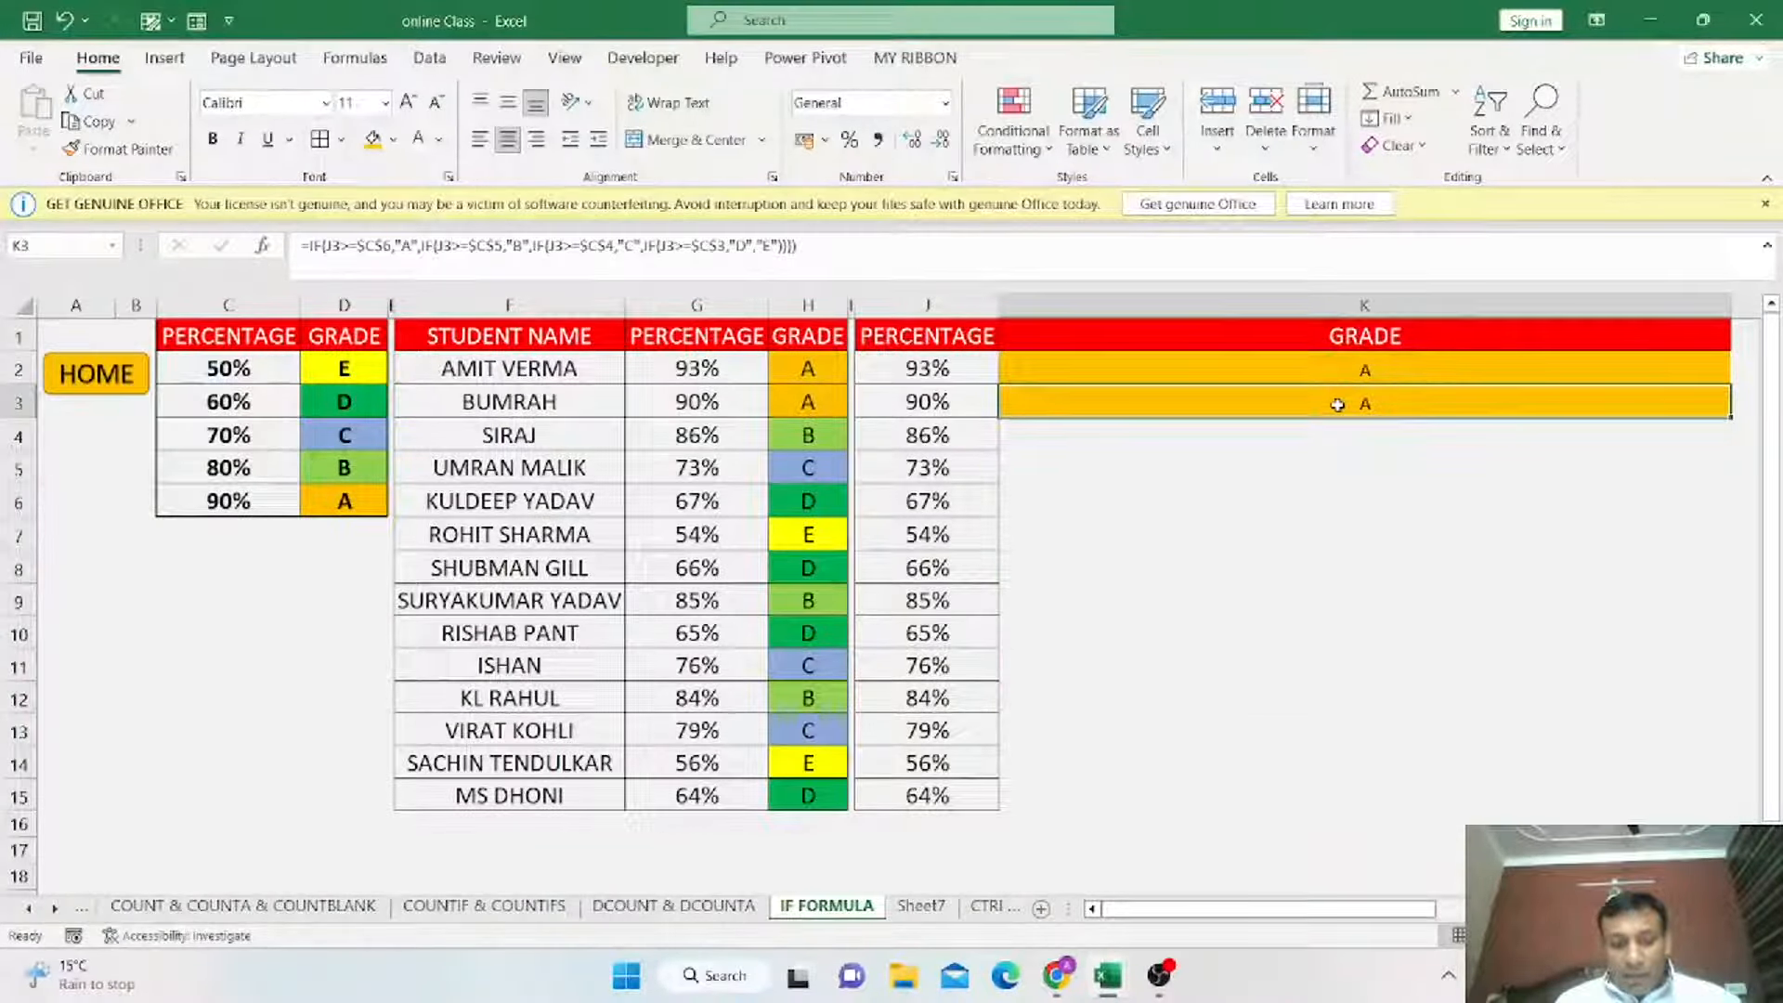
pyautogui.click(1339, 375)
pyautogui.hotkey('ctrl', 'c')
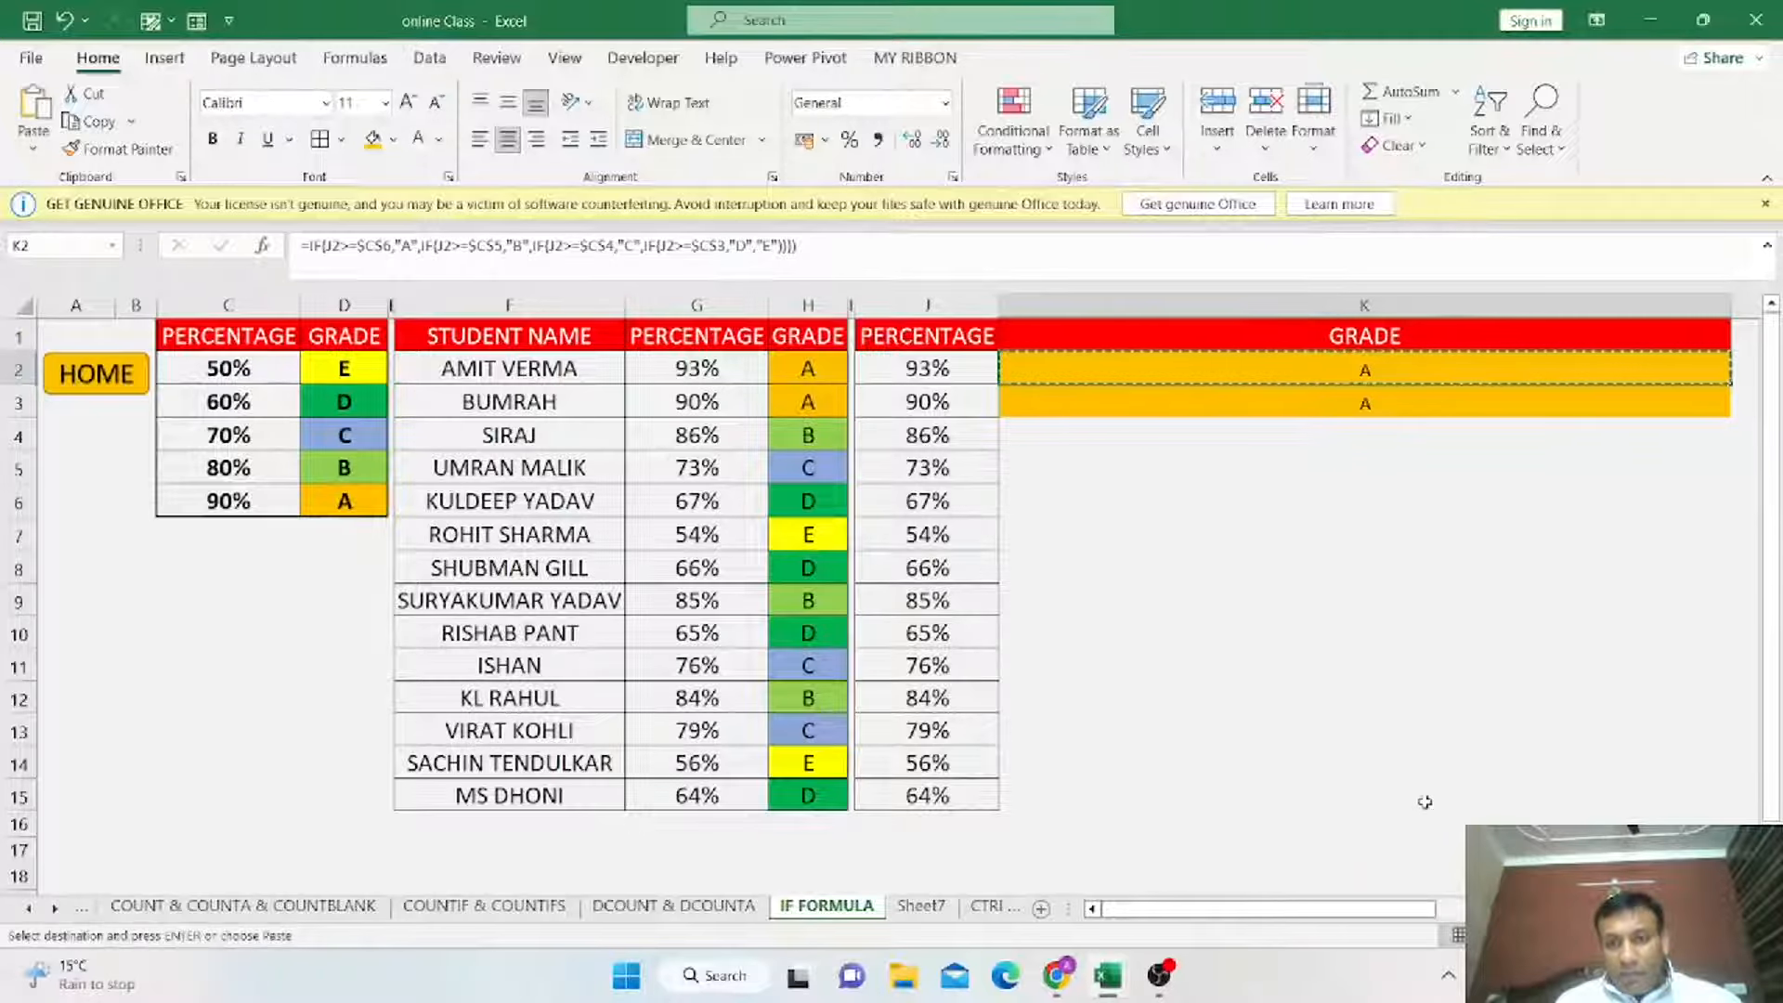
pyautogui.moveTo(1366, 405); pyautogui.dragTo(1425, 800)
pyautogui.hotkey('ctrl', 'v')
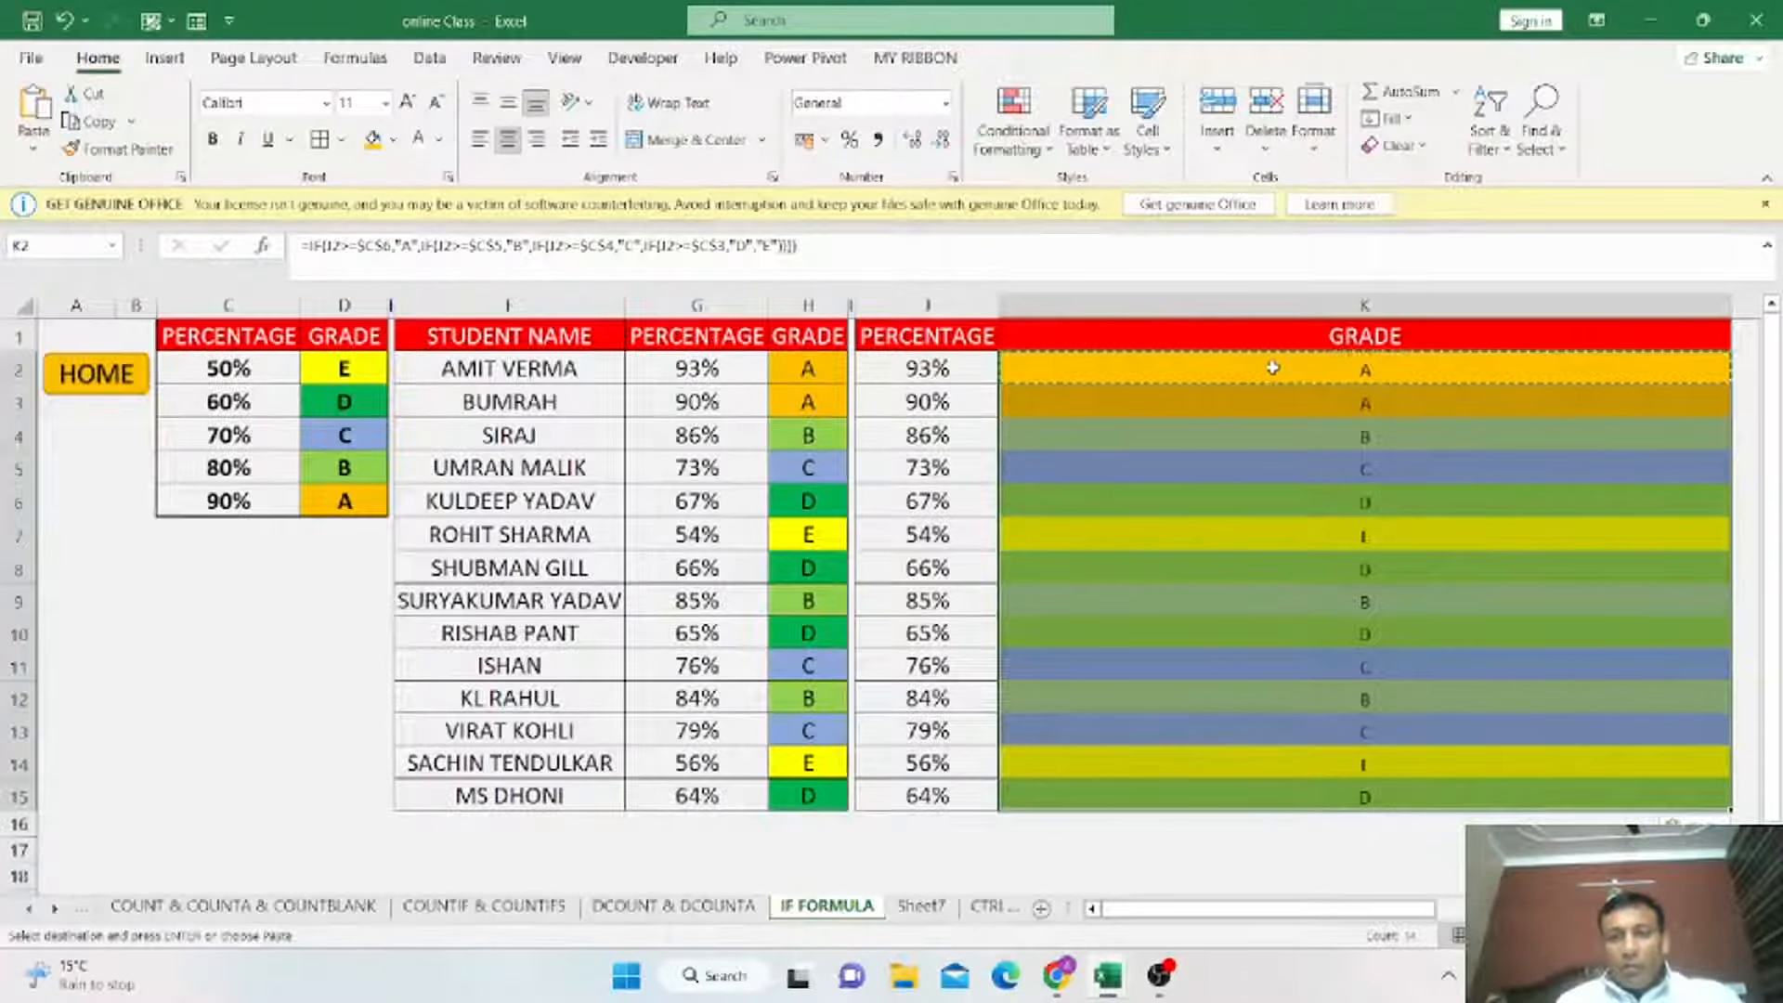
# Open the conditional formatting rules manager for the selected grade cells.
pyautogui.click(1050, 152)
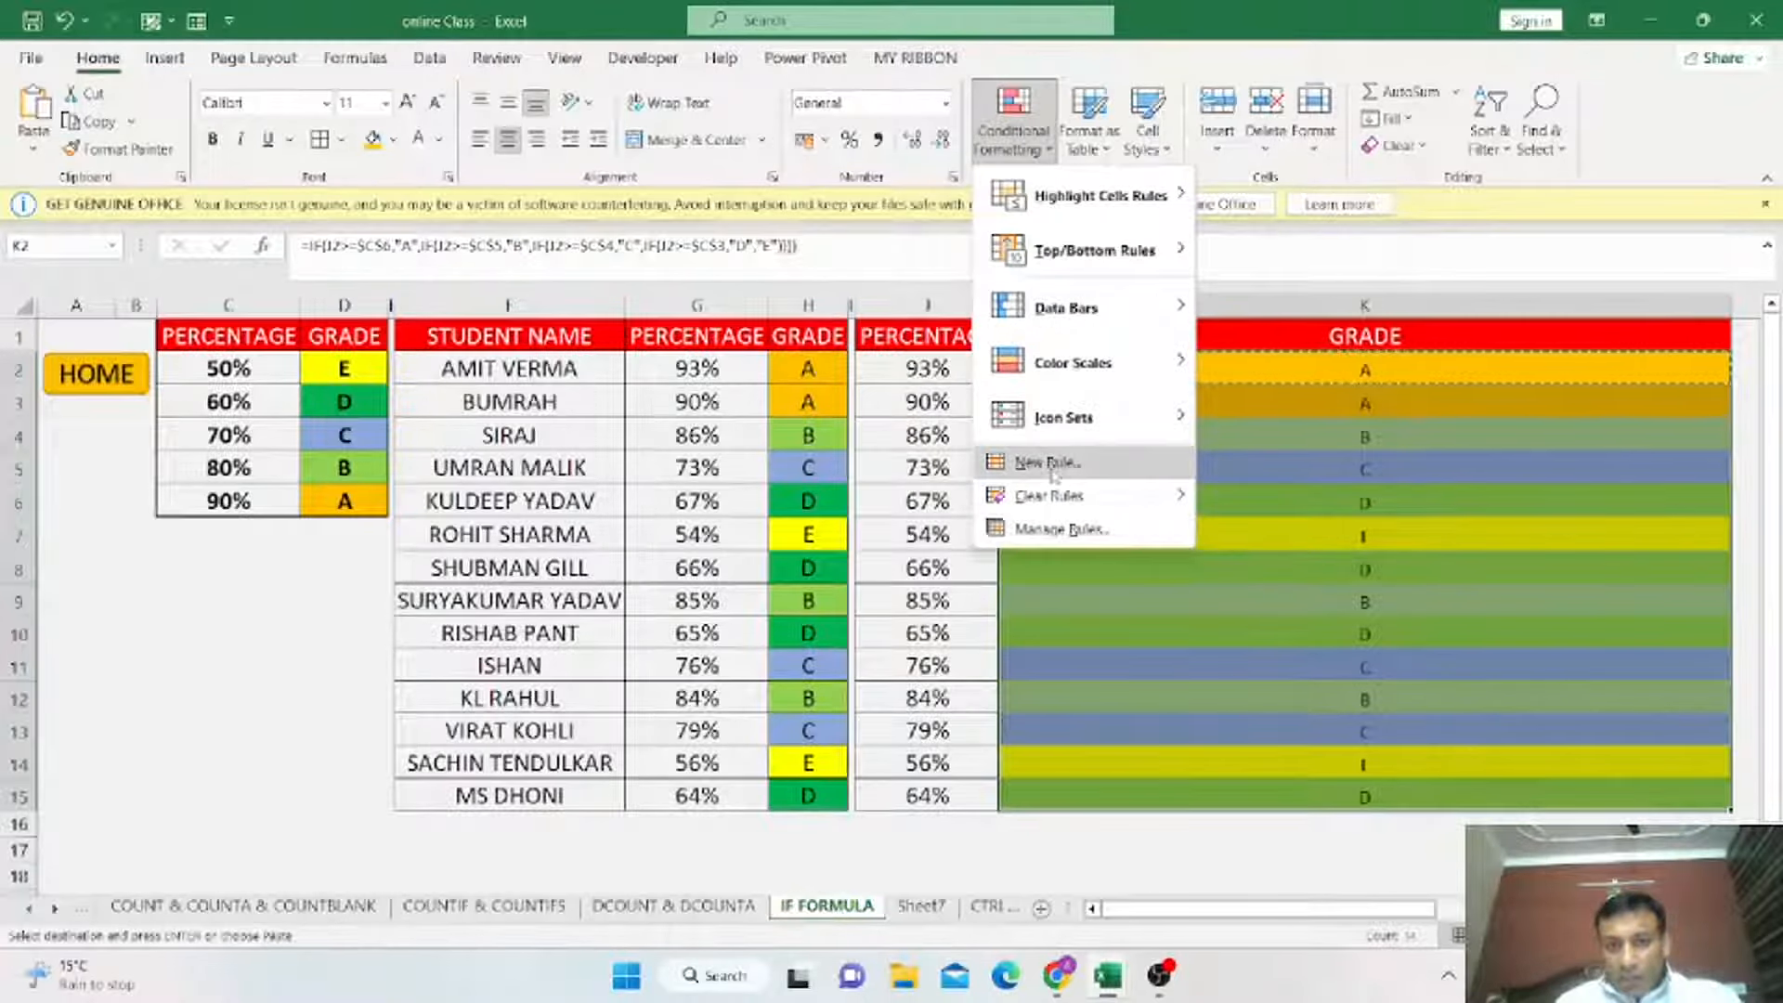
pyautogui.click(1059, 529)
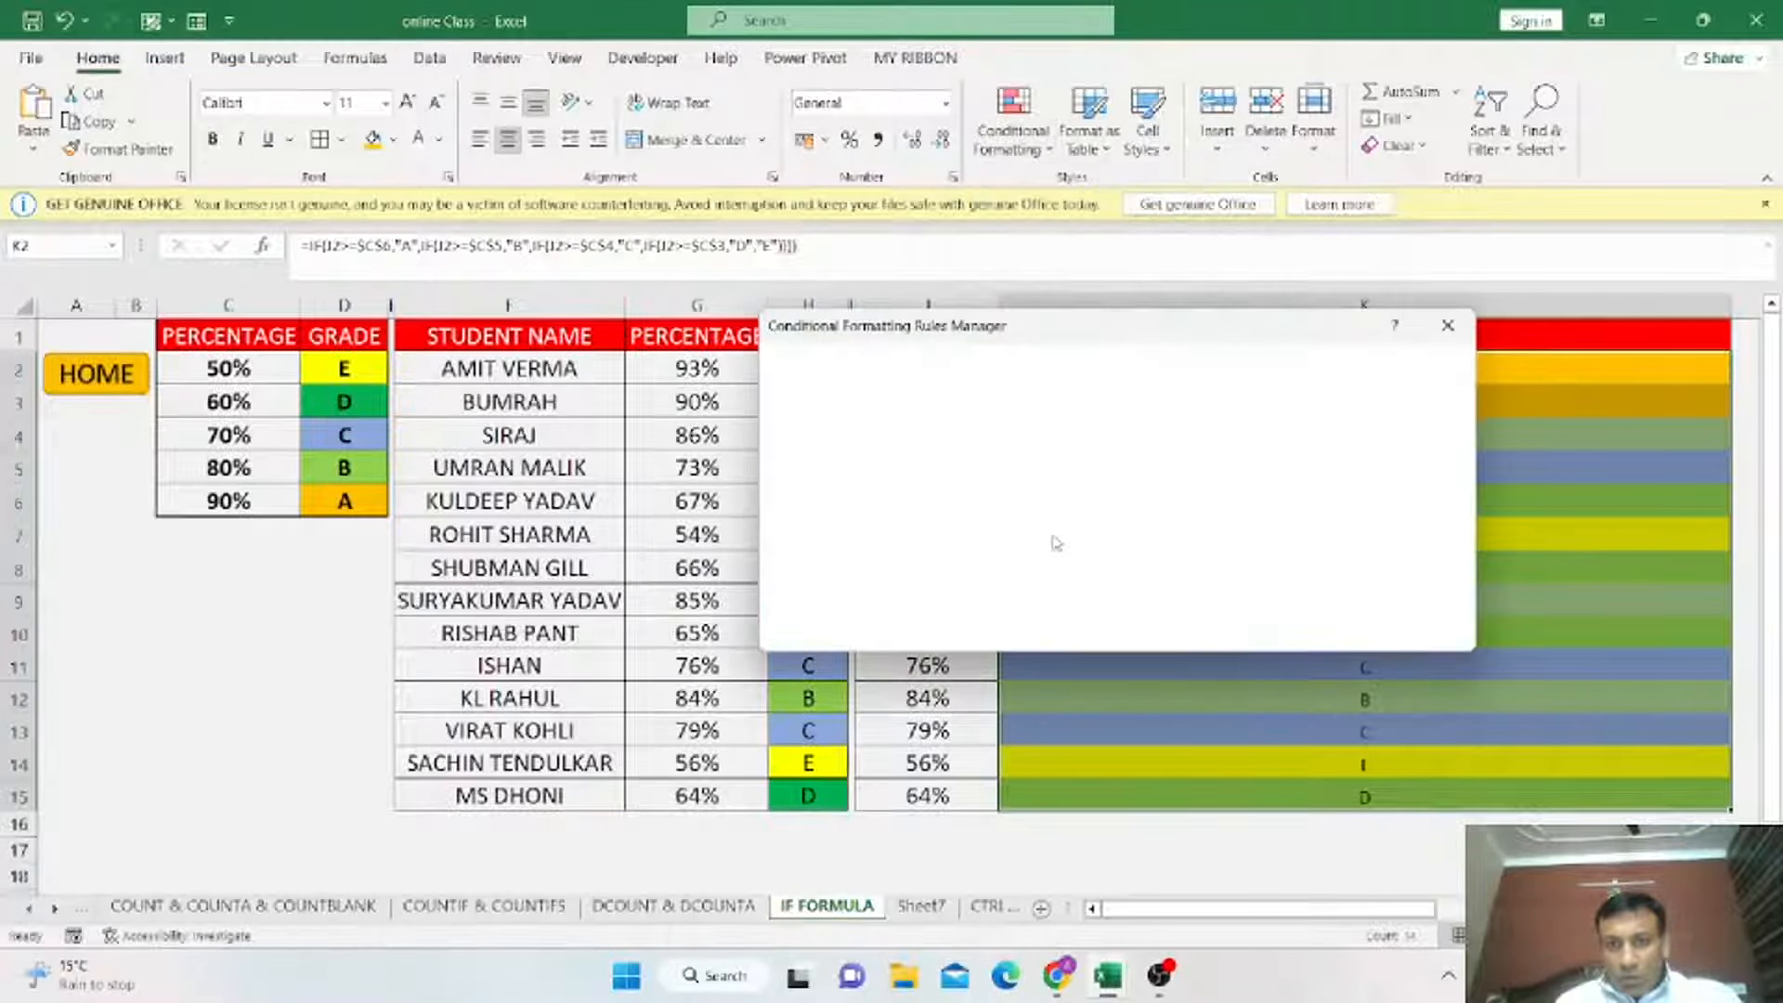
pyautogui.moveTo(1141, 346); pyautogui.dragTo(1287, 237)
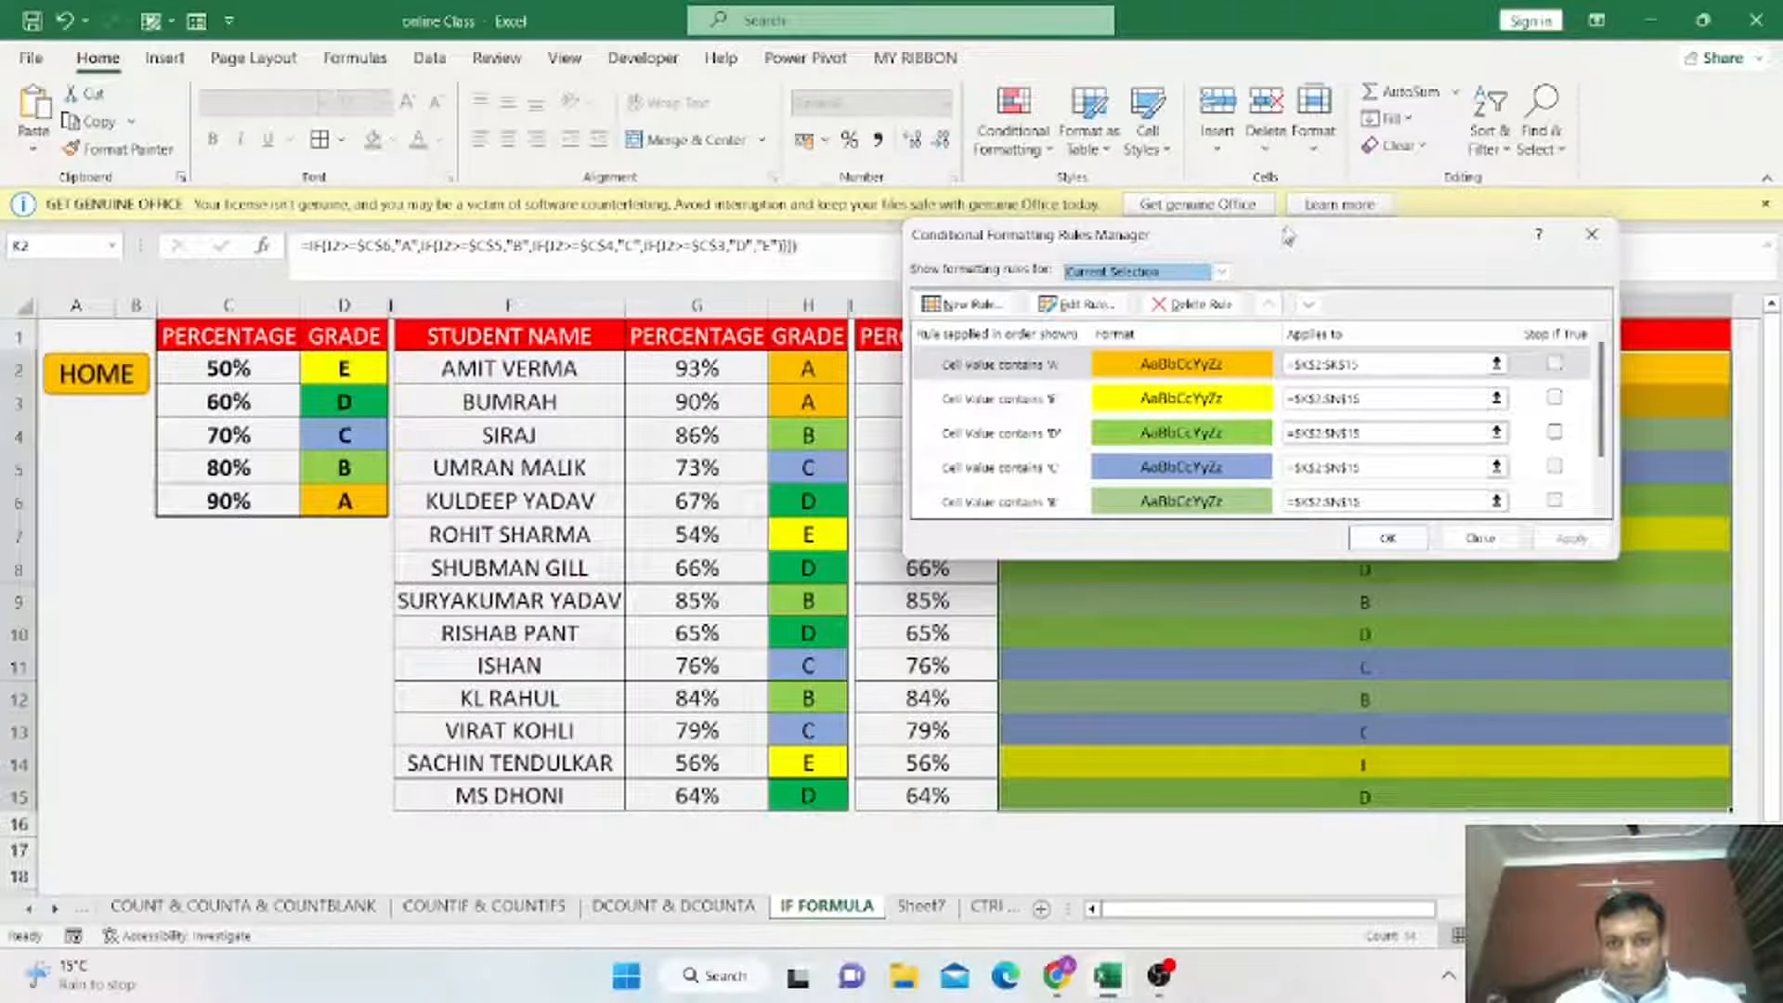
pyautogui.moveTo(1287, 237); pyautogui.dragTo(1311, 211)
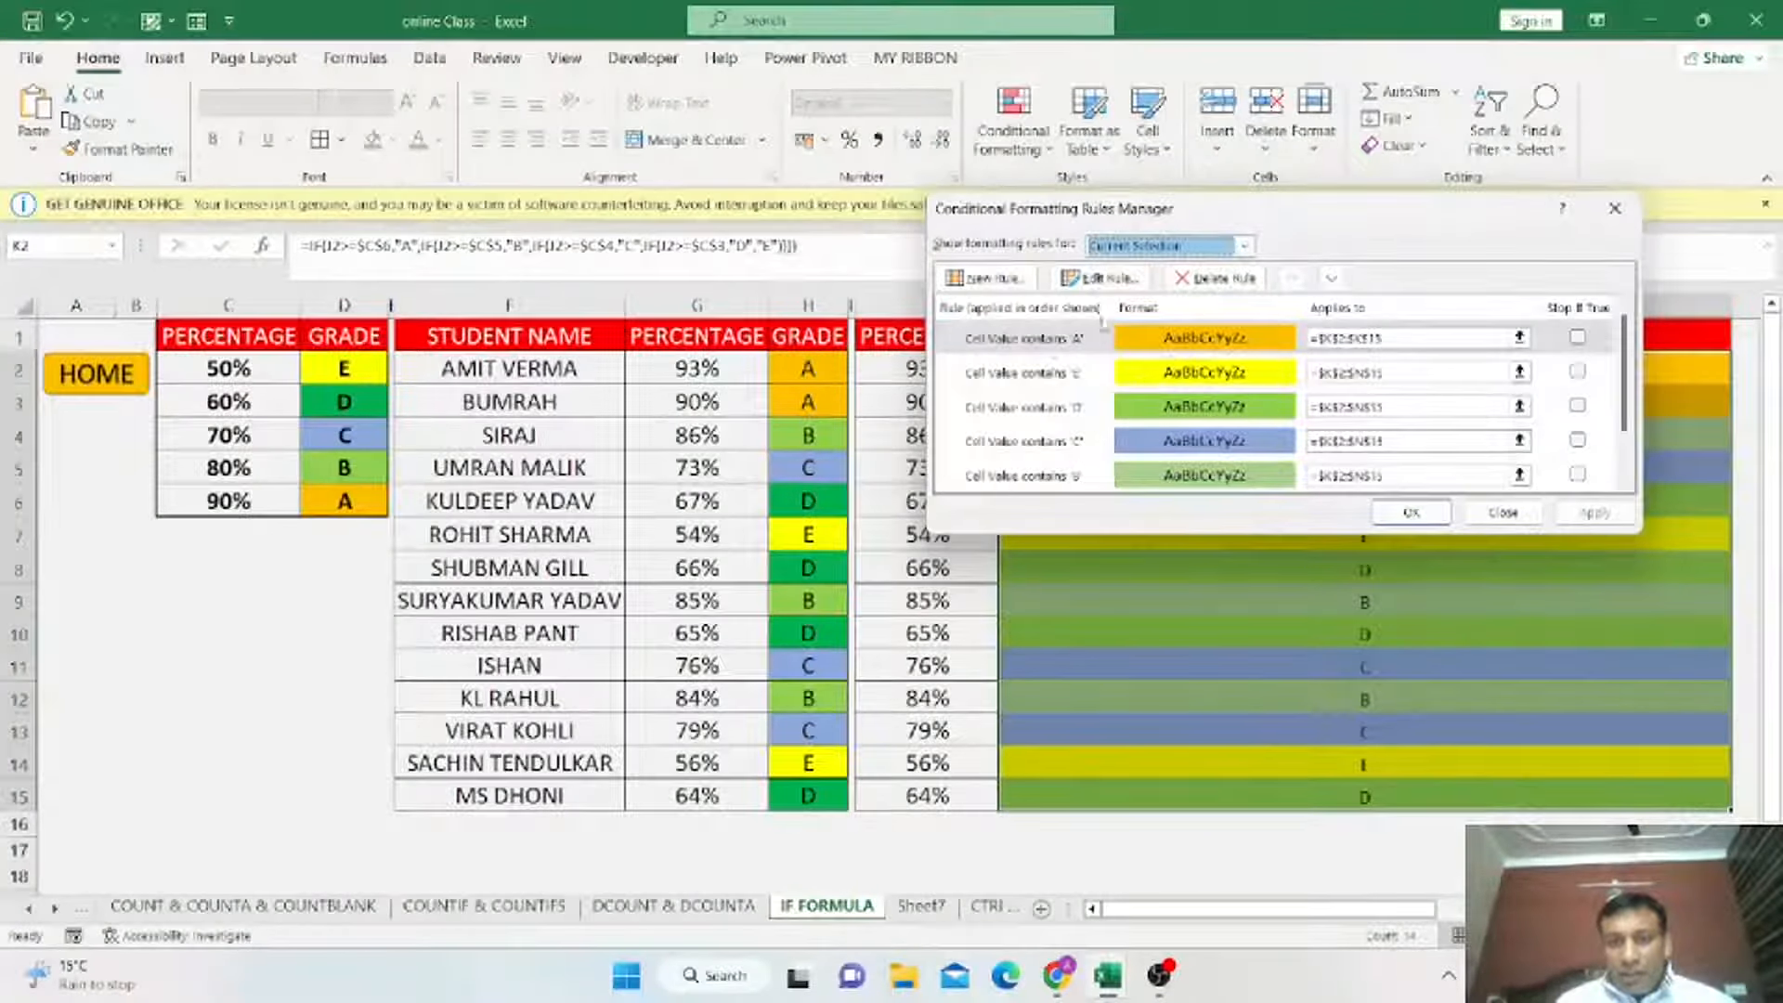
# Edit the first conditional formatting rule to highlight cells containing B with a green fill.
pyautogui.click(1101, 278)
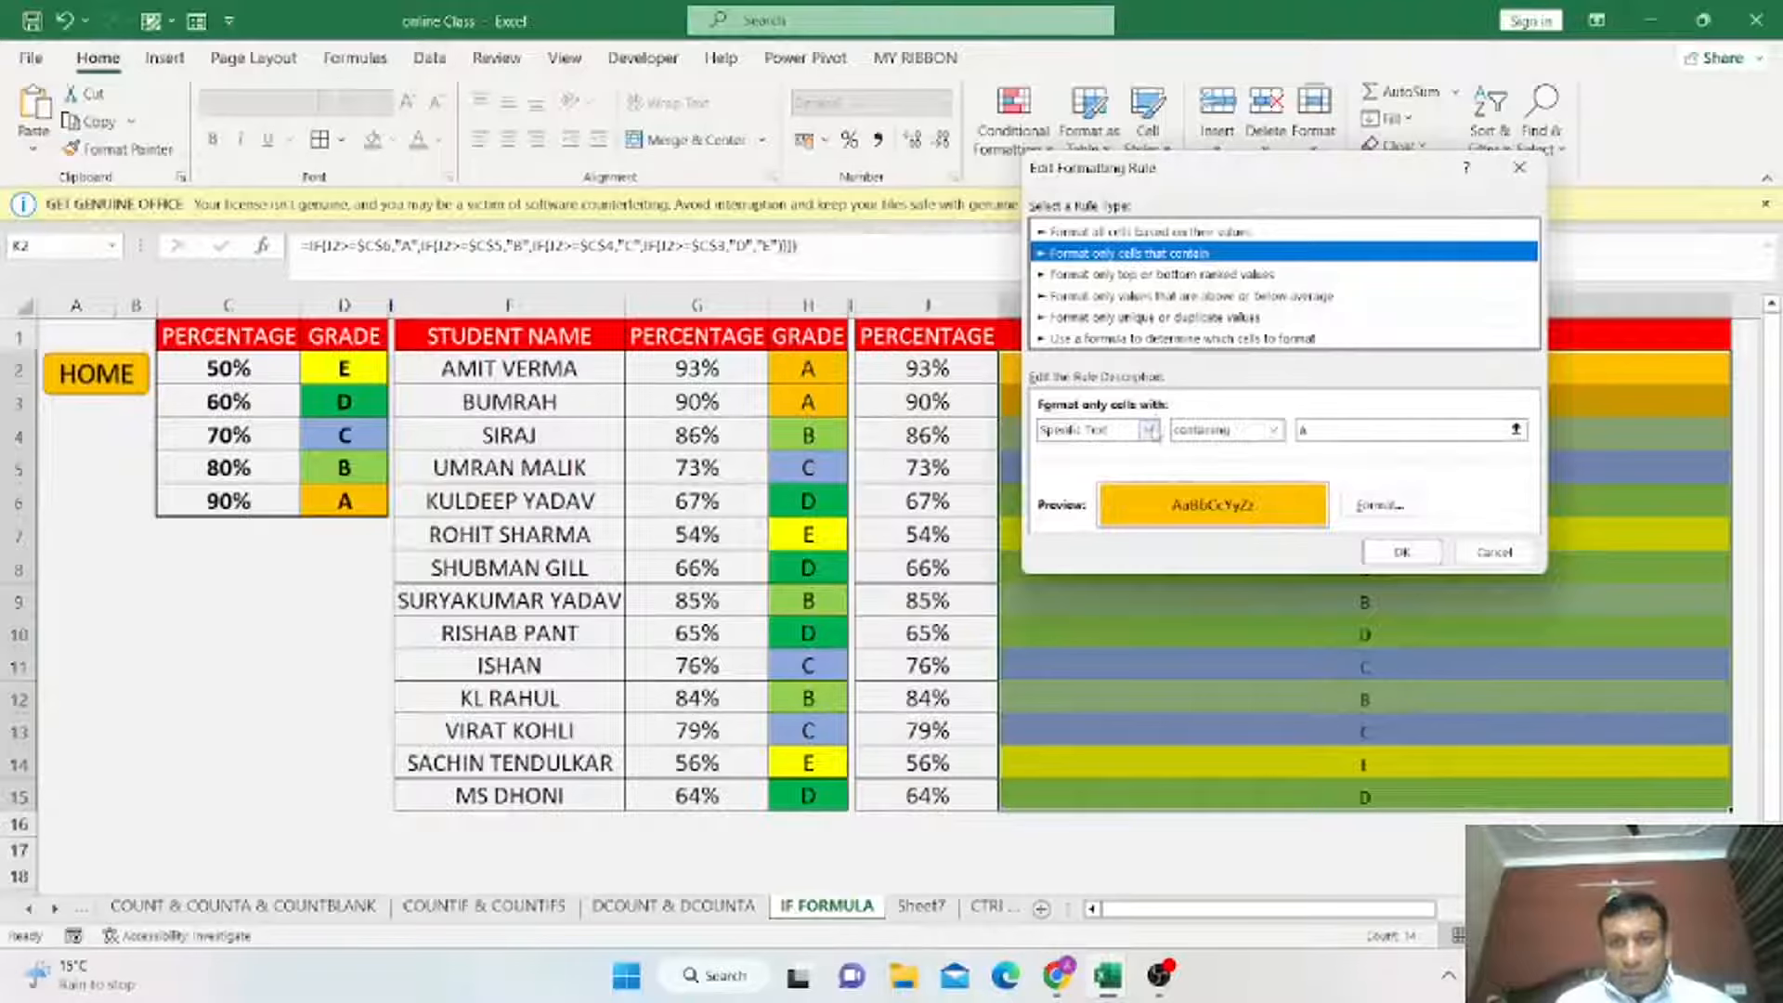
pyautogui.click(1149, 430)
pyautogui.click(1149, 430)
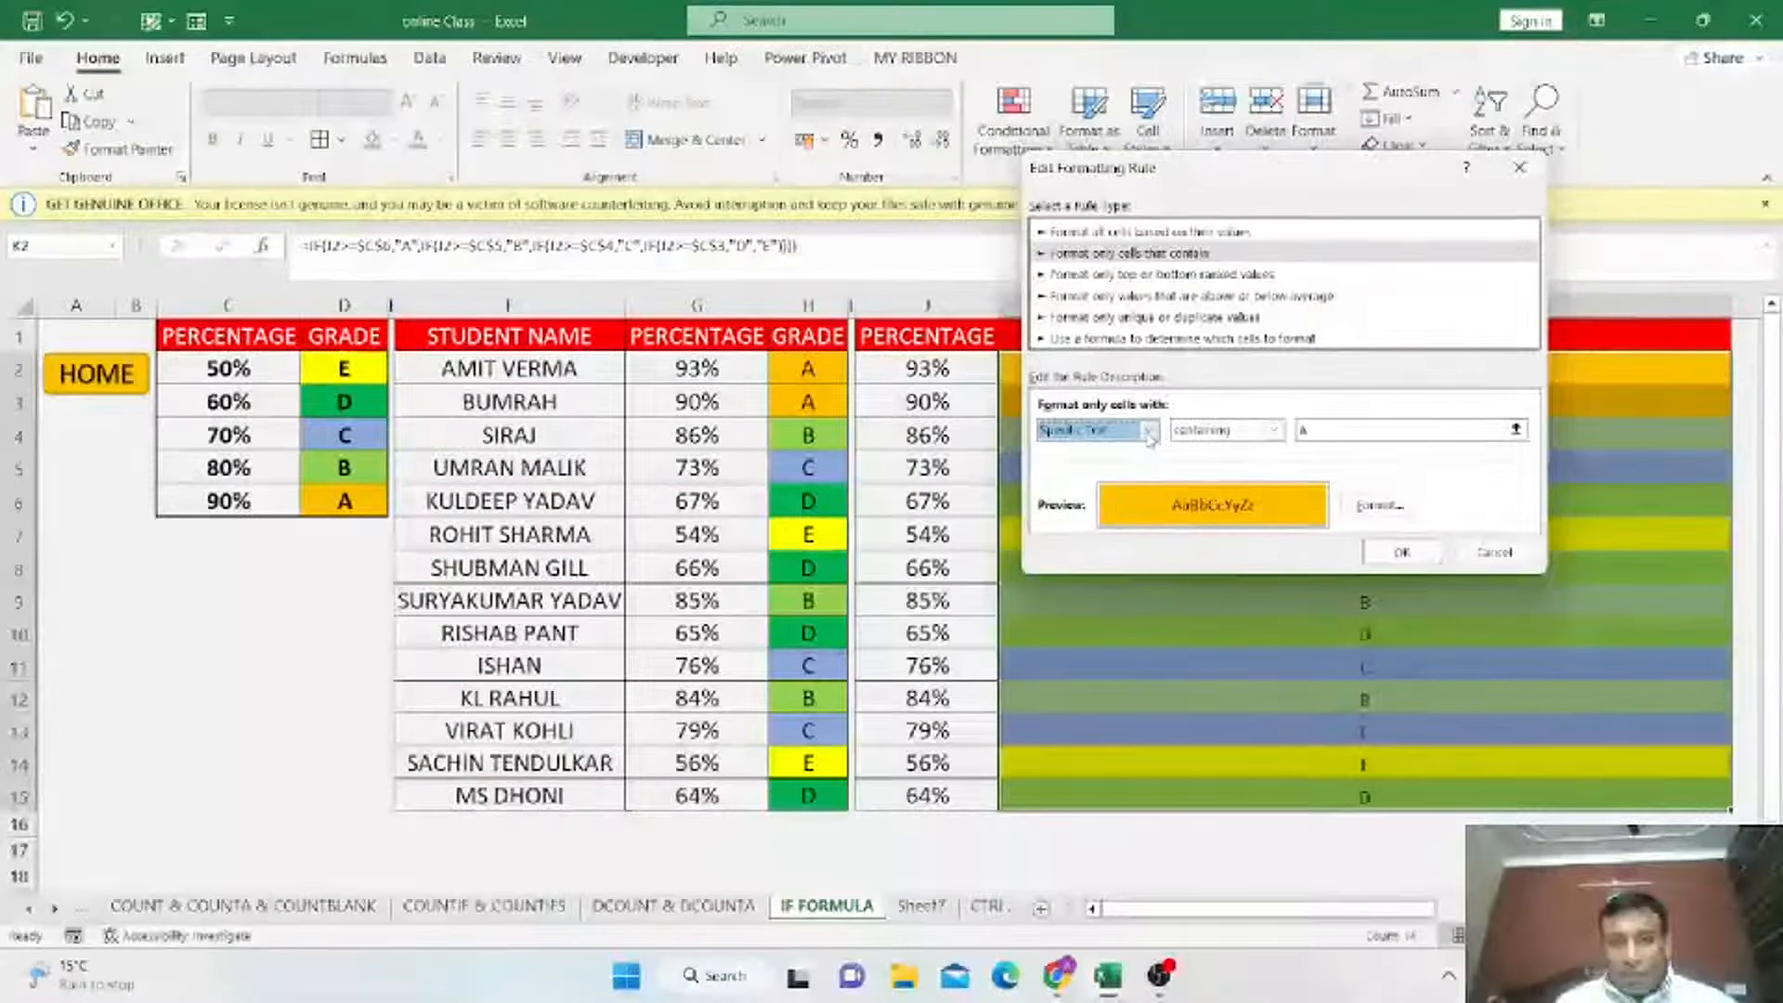
pyautogui.click(1362, 431)
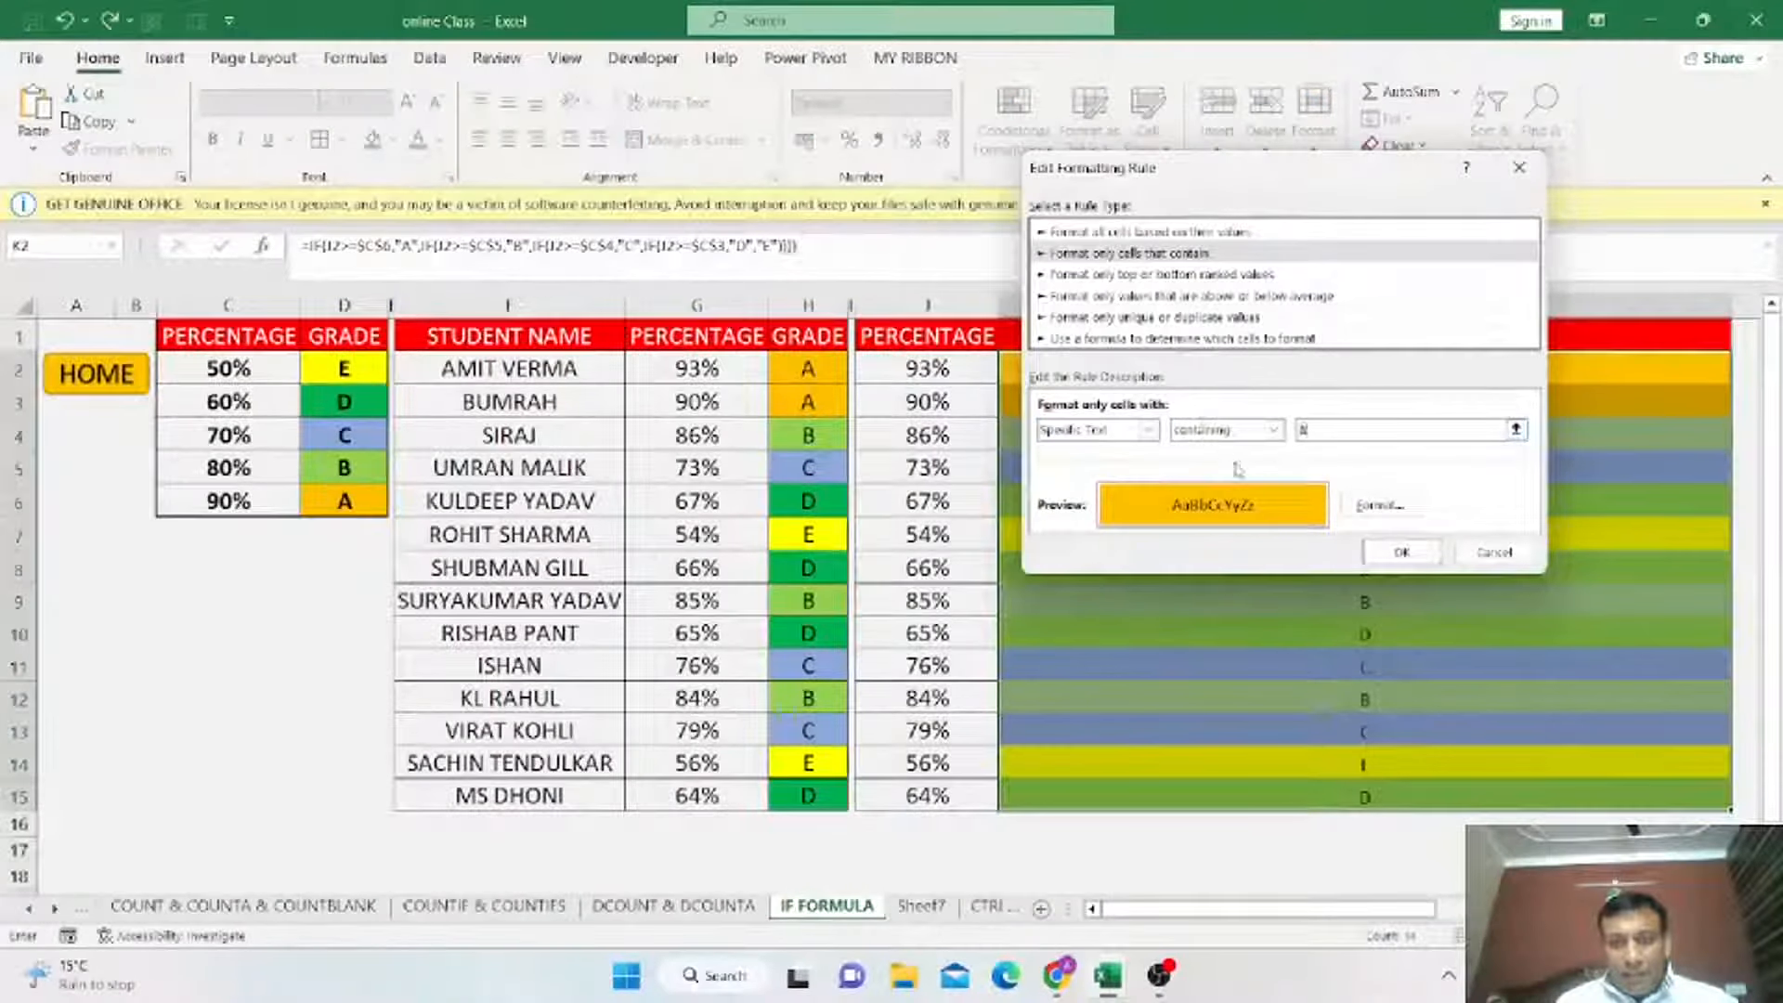
pyautogui.click(1380, 505)
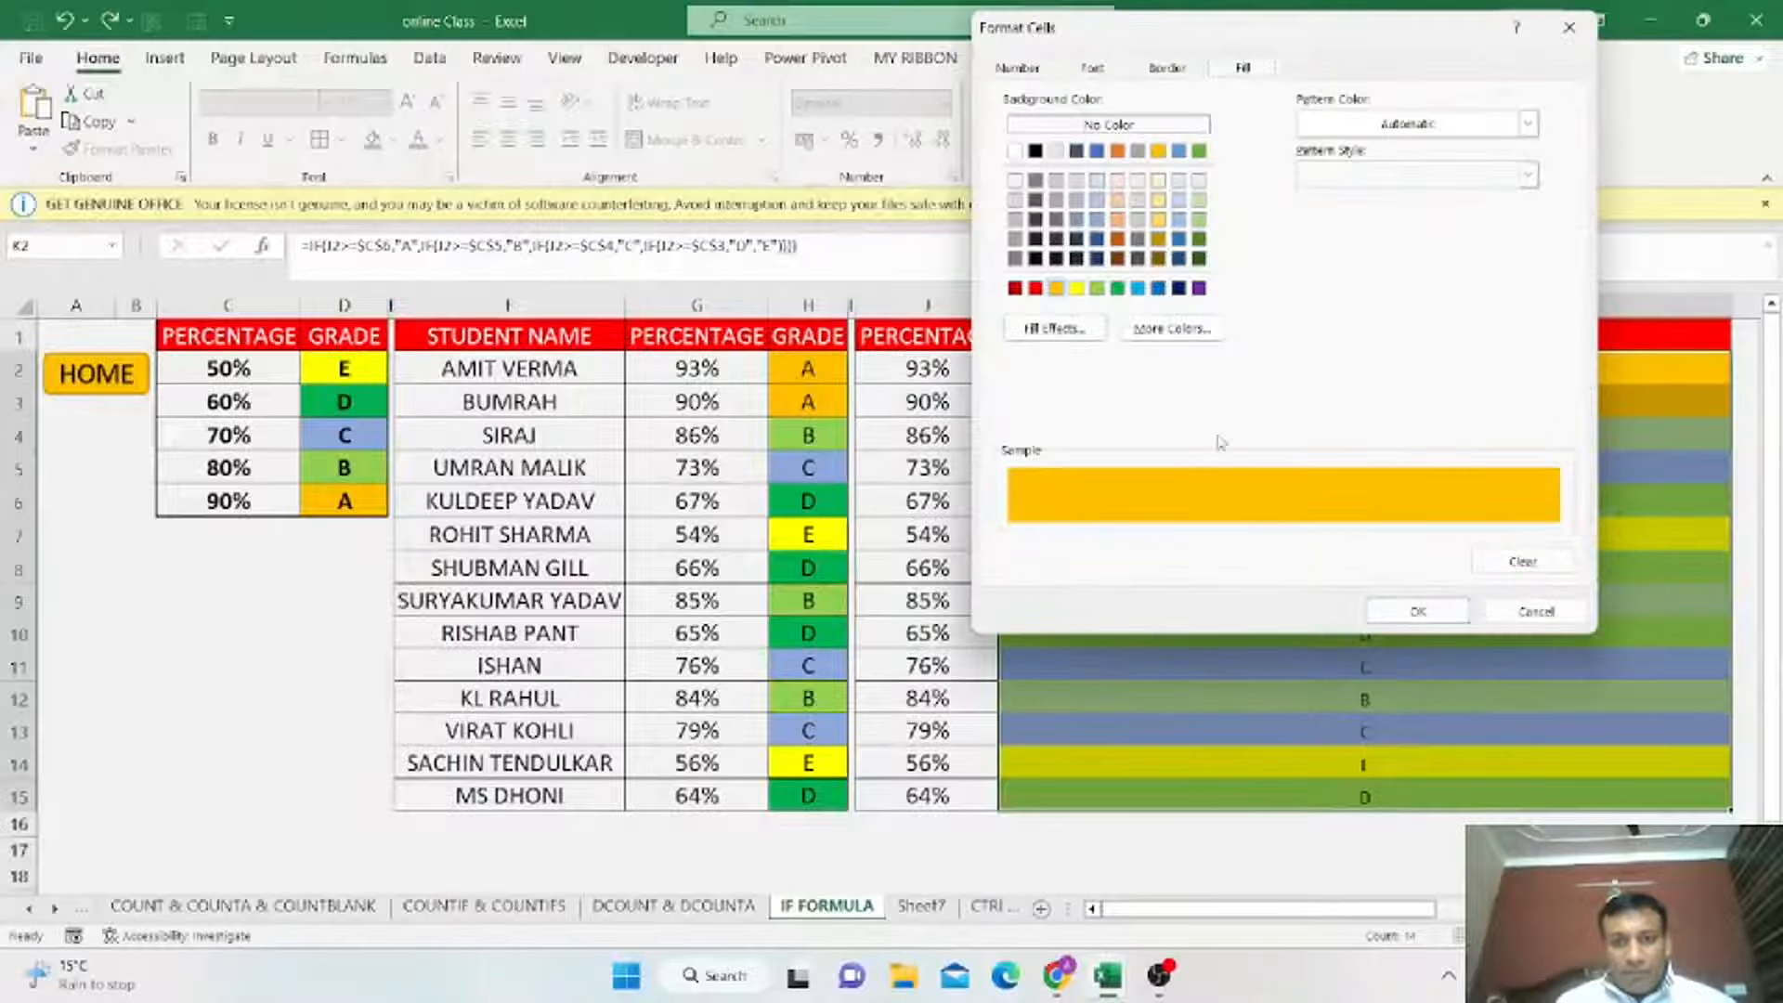
pyautogui.click(1097, 288)
pyautogui.click(1405, 610)
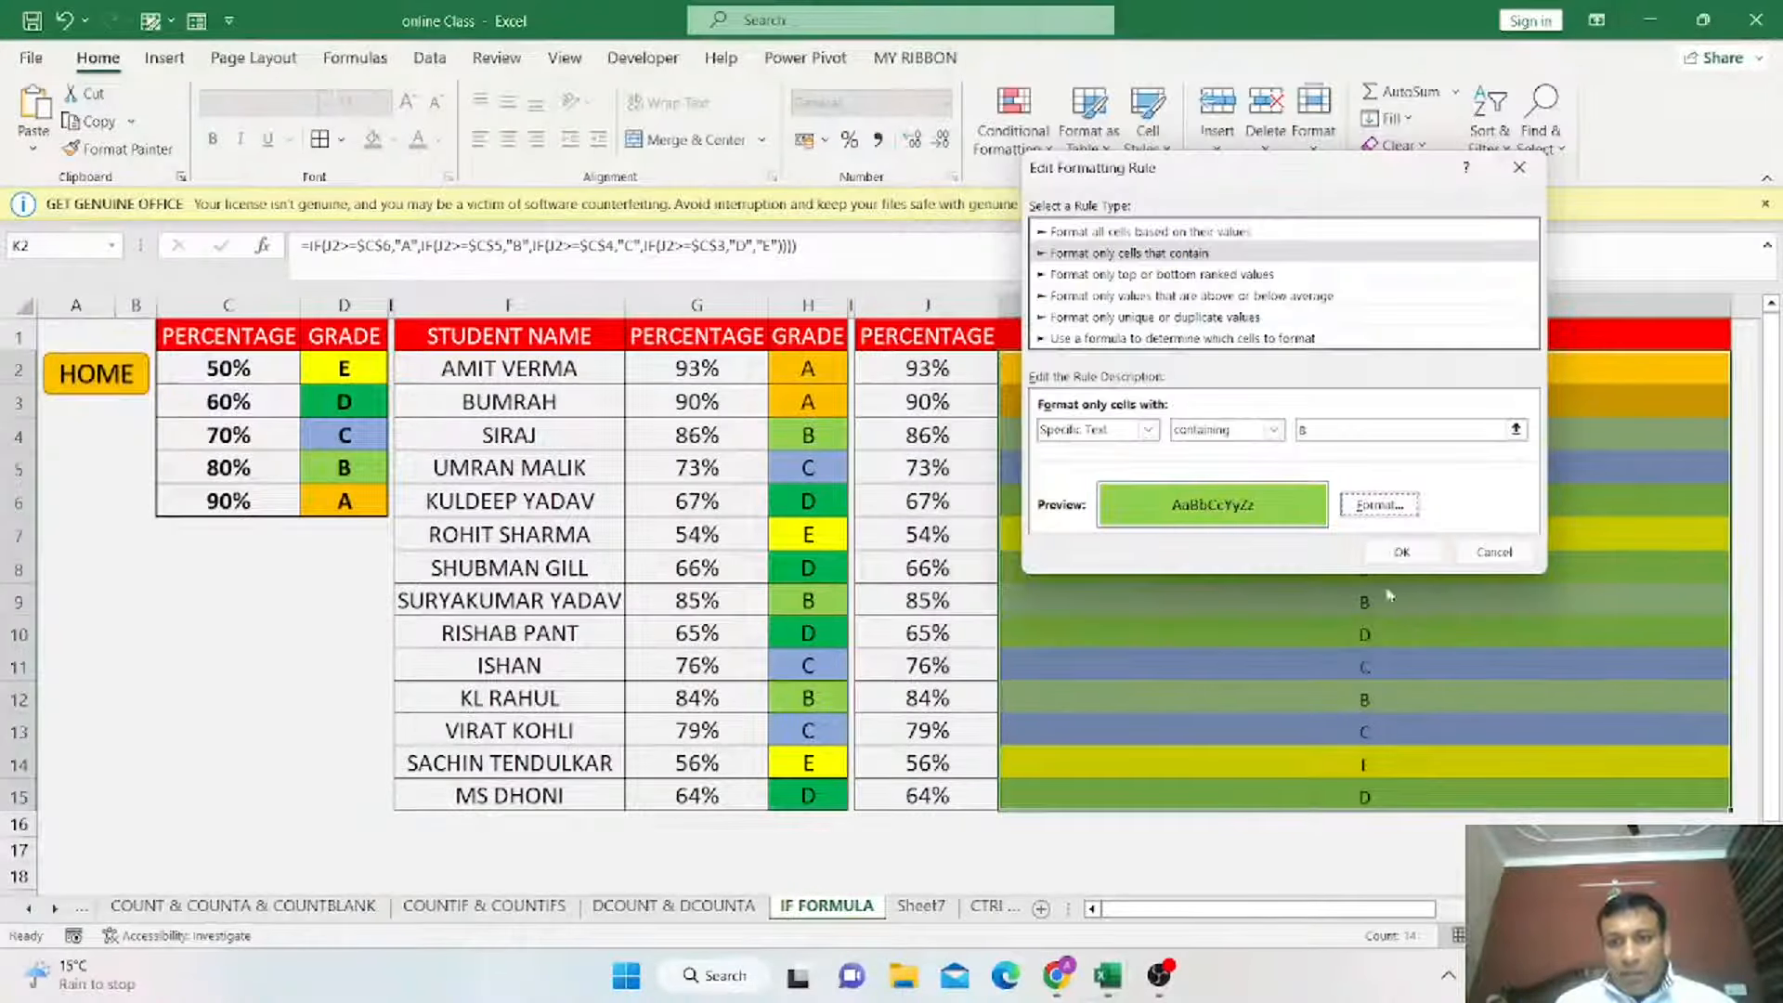
pyautogui.click(1399, 551)
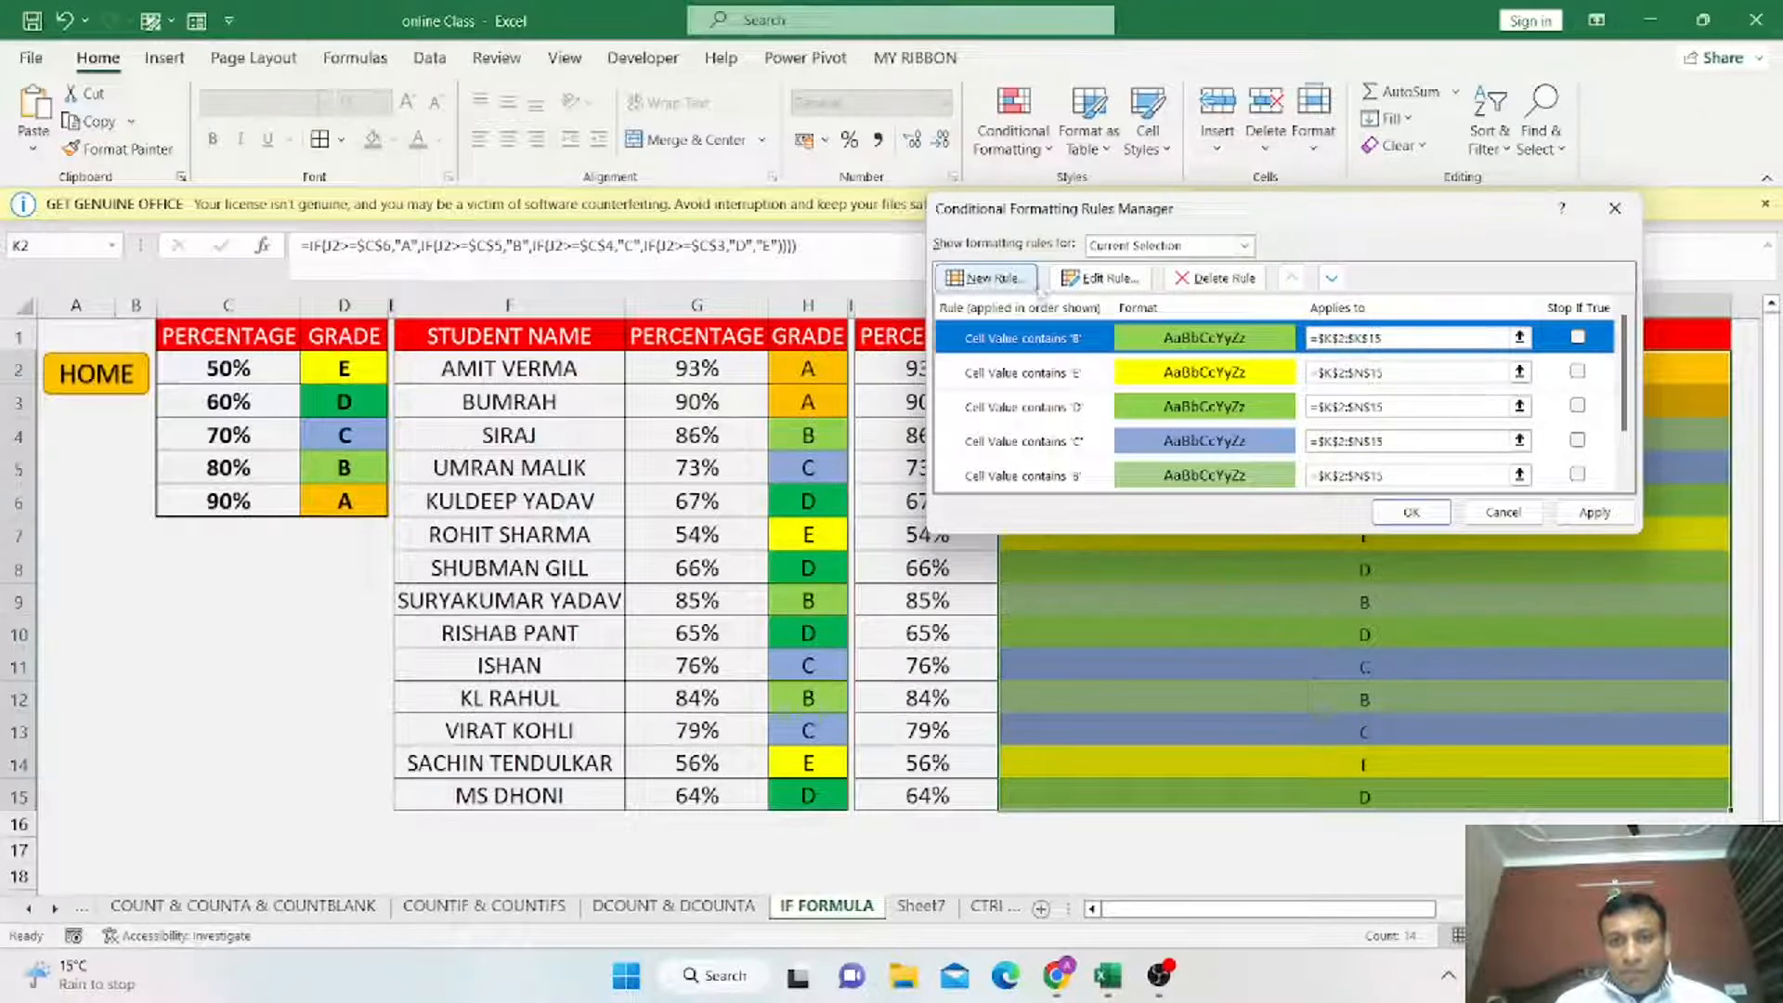
# Edit the same rule to highlight cells containing C with a blue fill.
pyautogui.click(1100, 278)
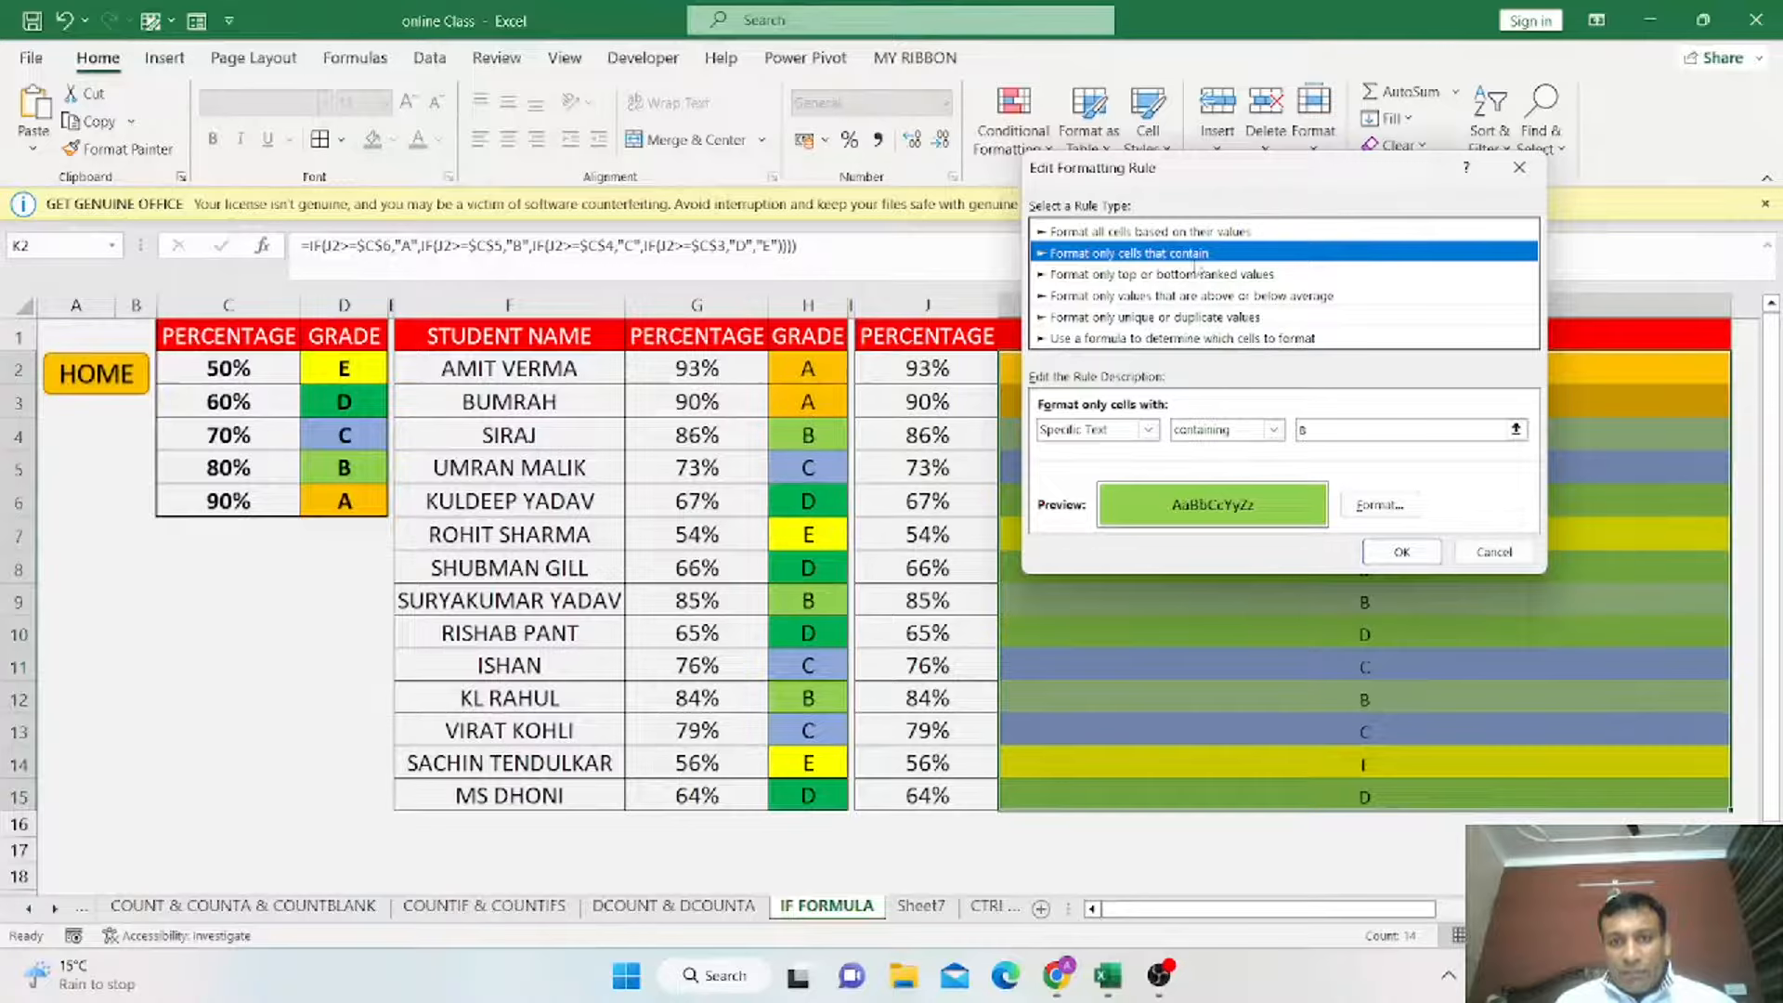
pyautogui.click(1149, 430)
pyautogui.moveTo(1323, 431); pyautogui.dragTo(1250, 433)
pyautogui.write('C')
pyautogui.click(1382, 507)
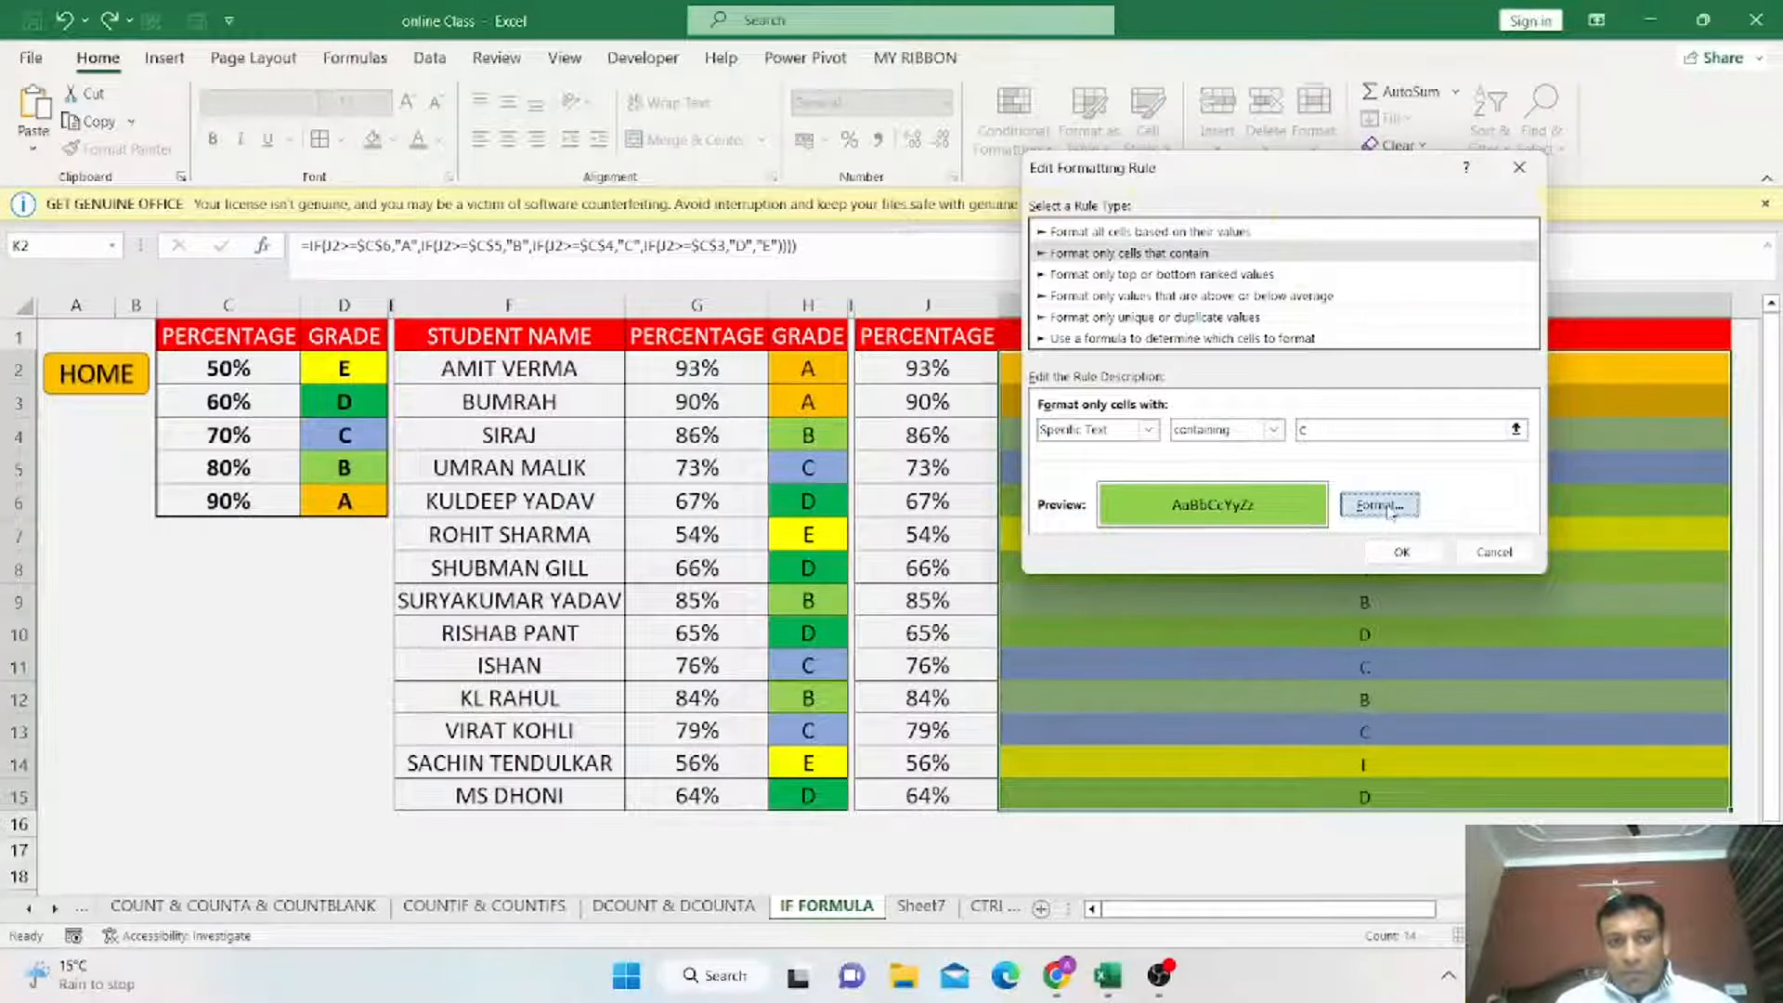
pyautogui.click(1097, 220)
pyautogui.click(1394, 610)
pyautogui.click(1393, 556)
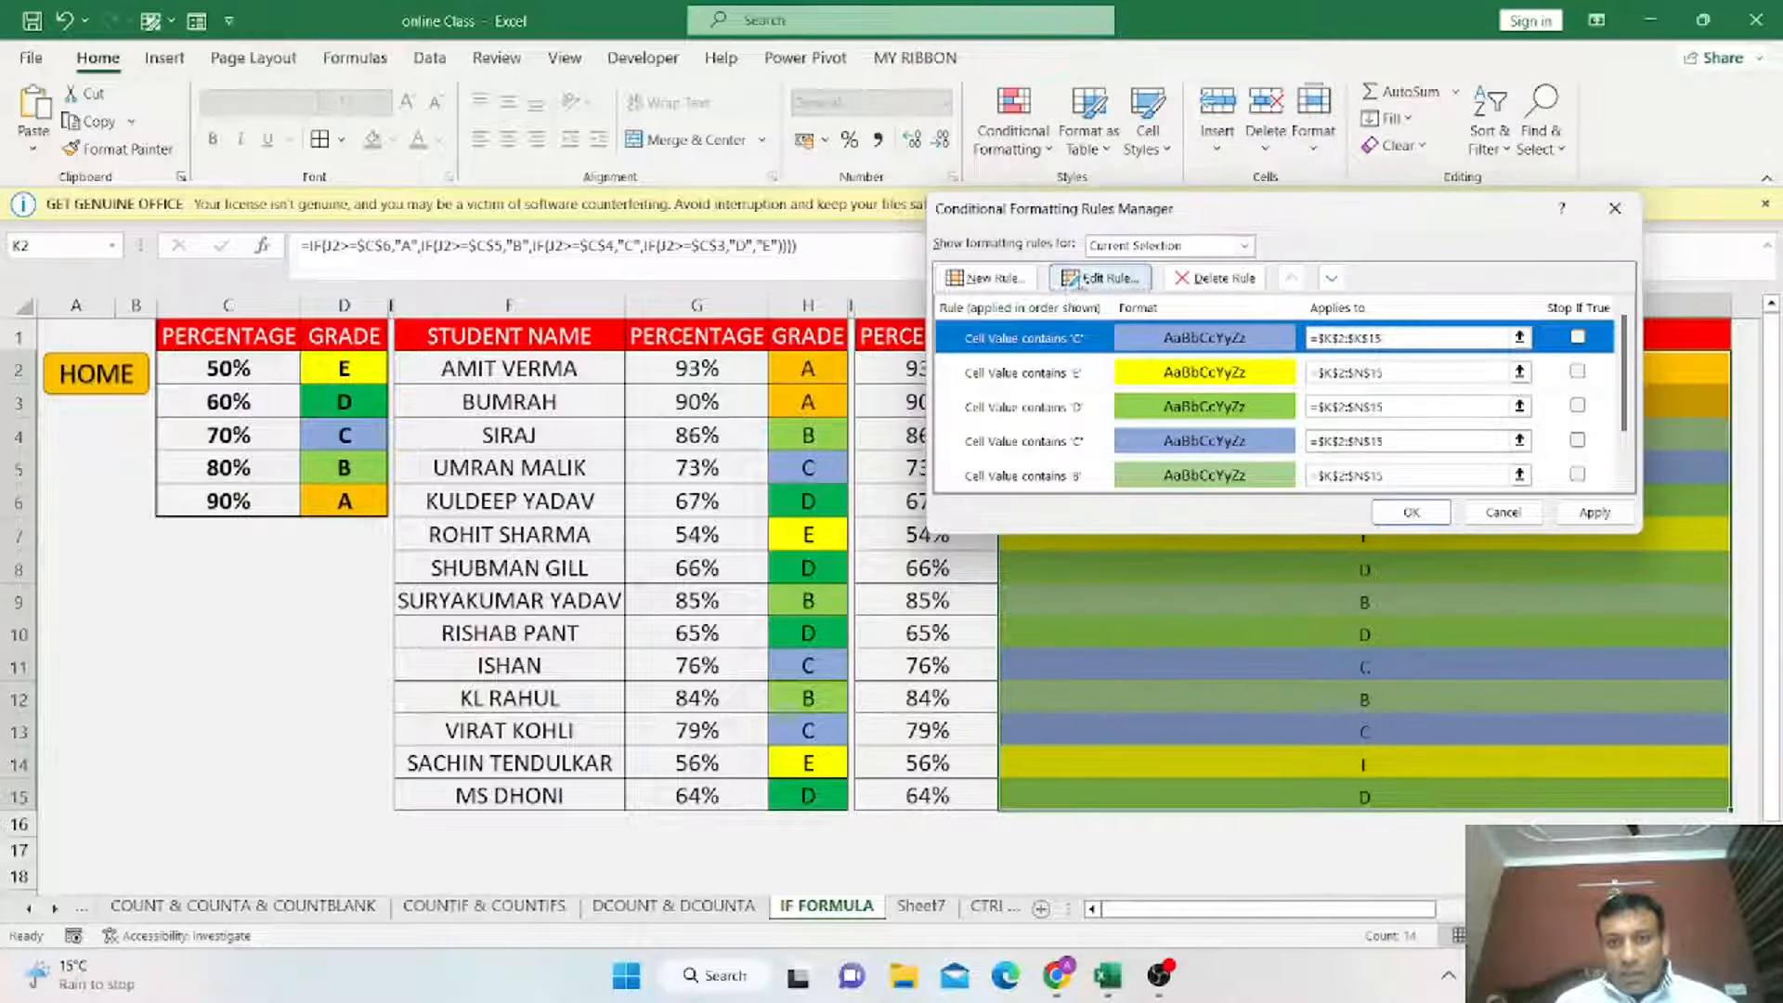
# Edit the same rule to highlight cells containing D with a darker green fill.
pyautogui.click(1101, 278)
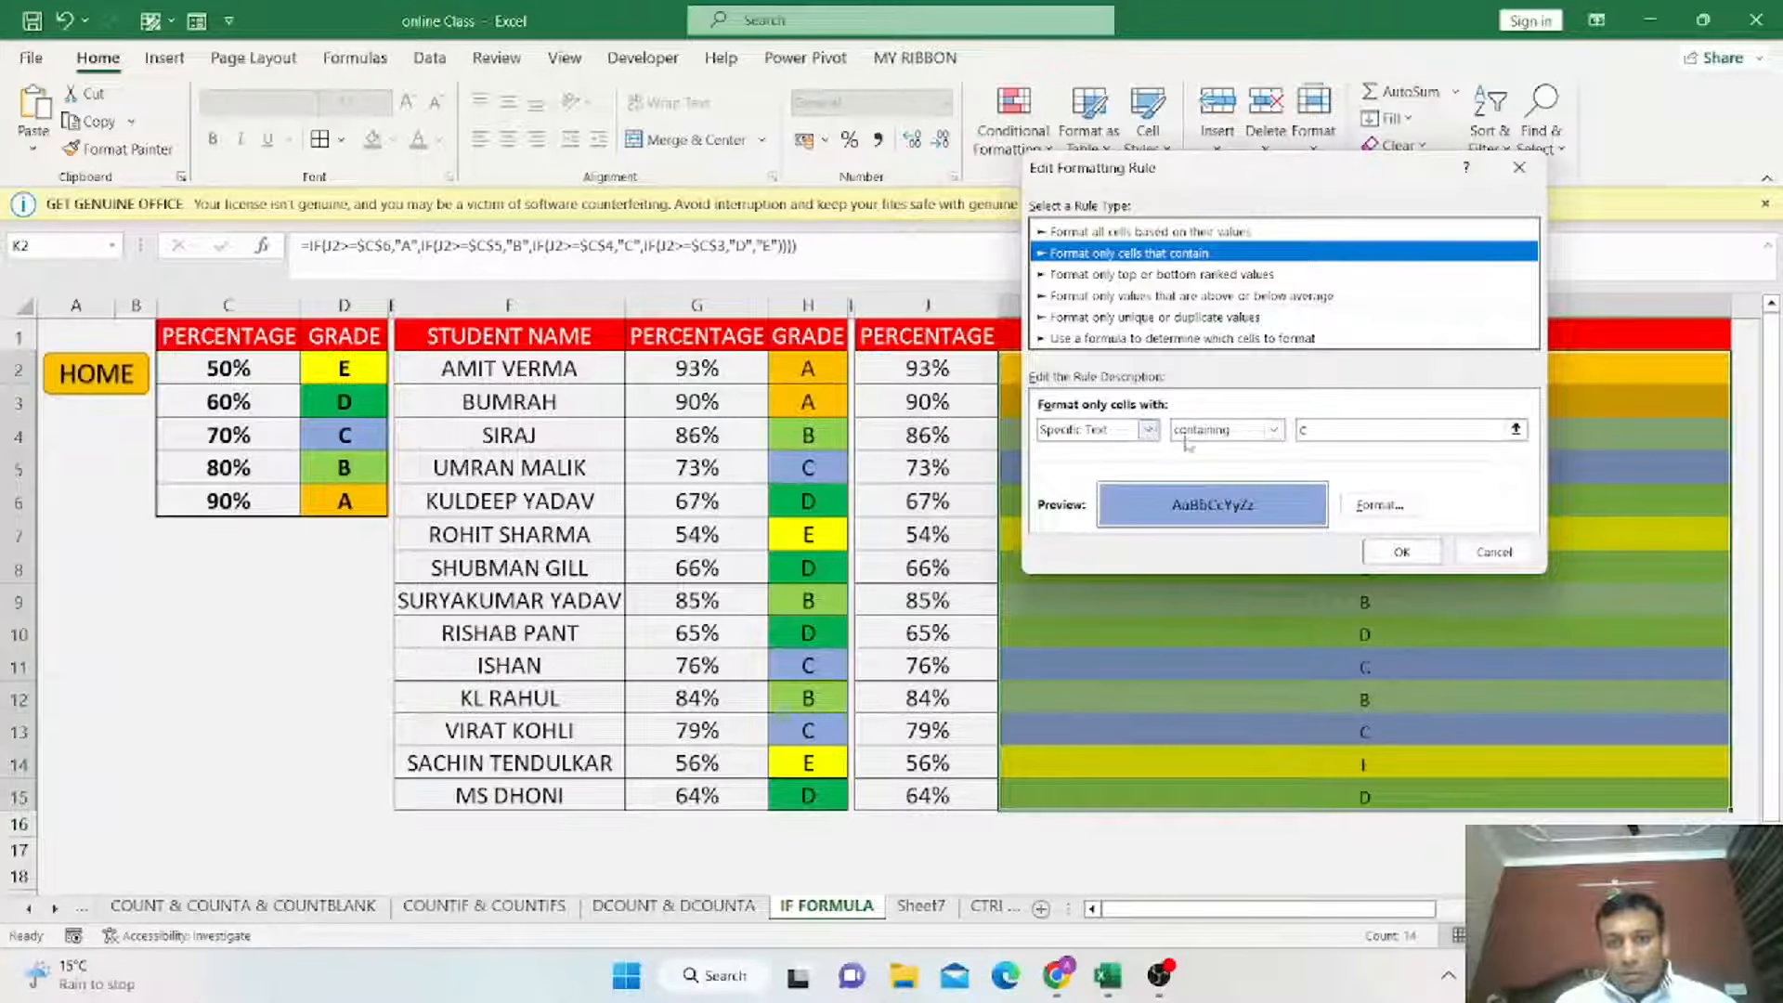
pyautogui.moveTo(1326, 432); pyautogui.dragTo(1242, 441)
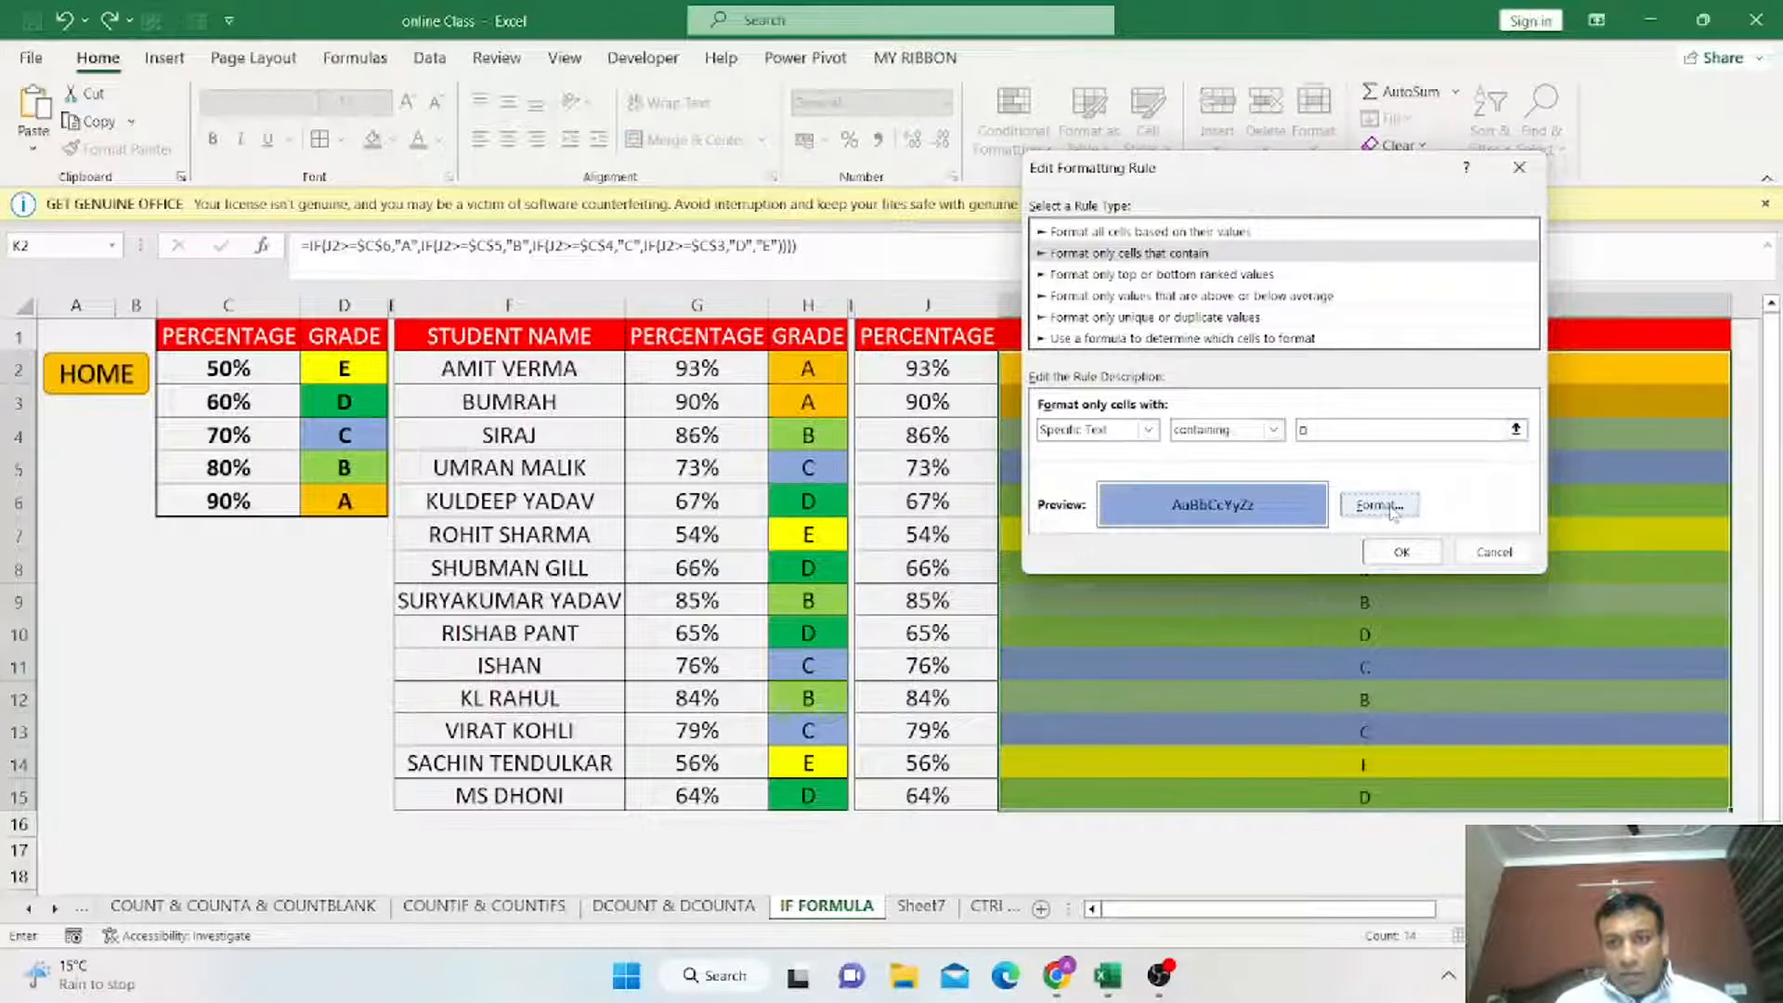
pyautogui.click(1377, 505)
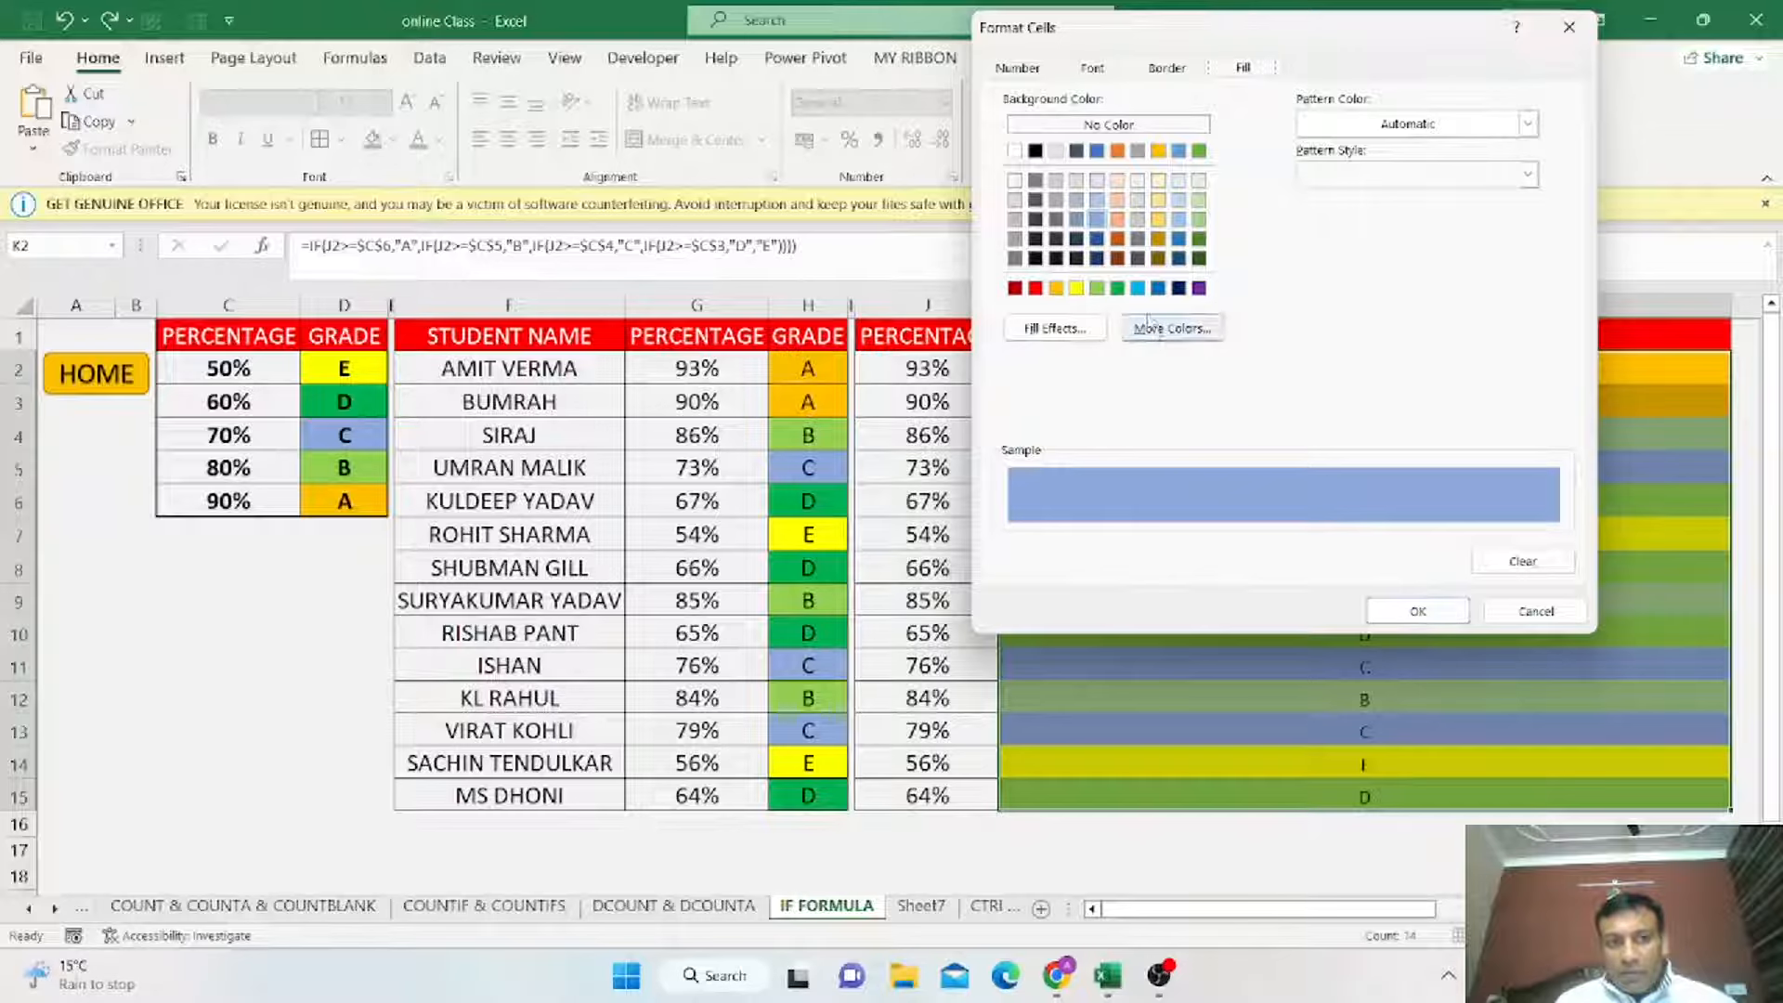
pyautogui.click(1117, 288)
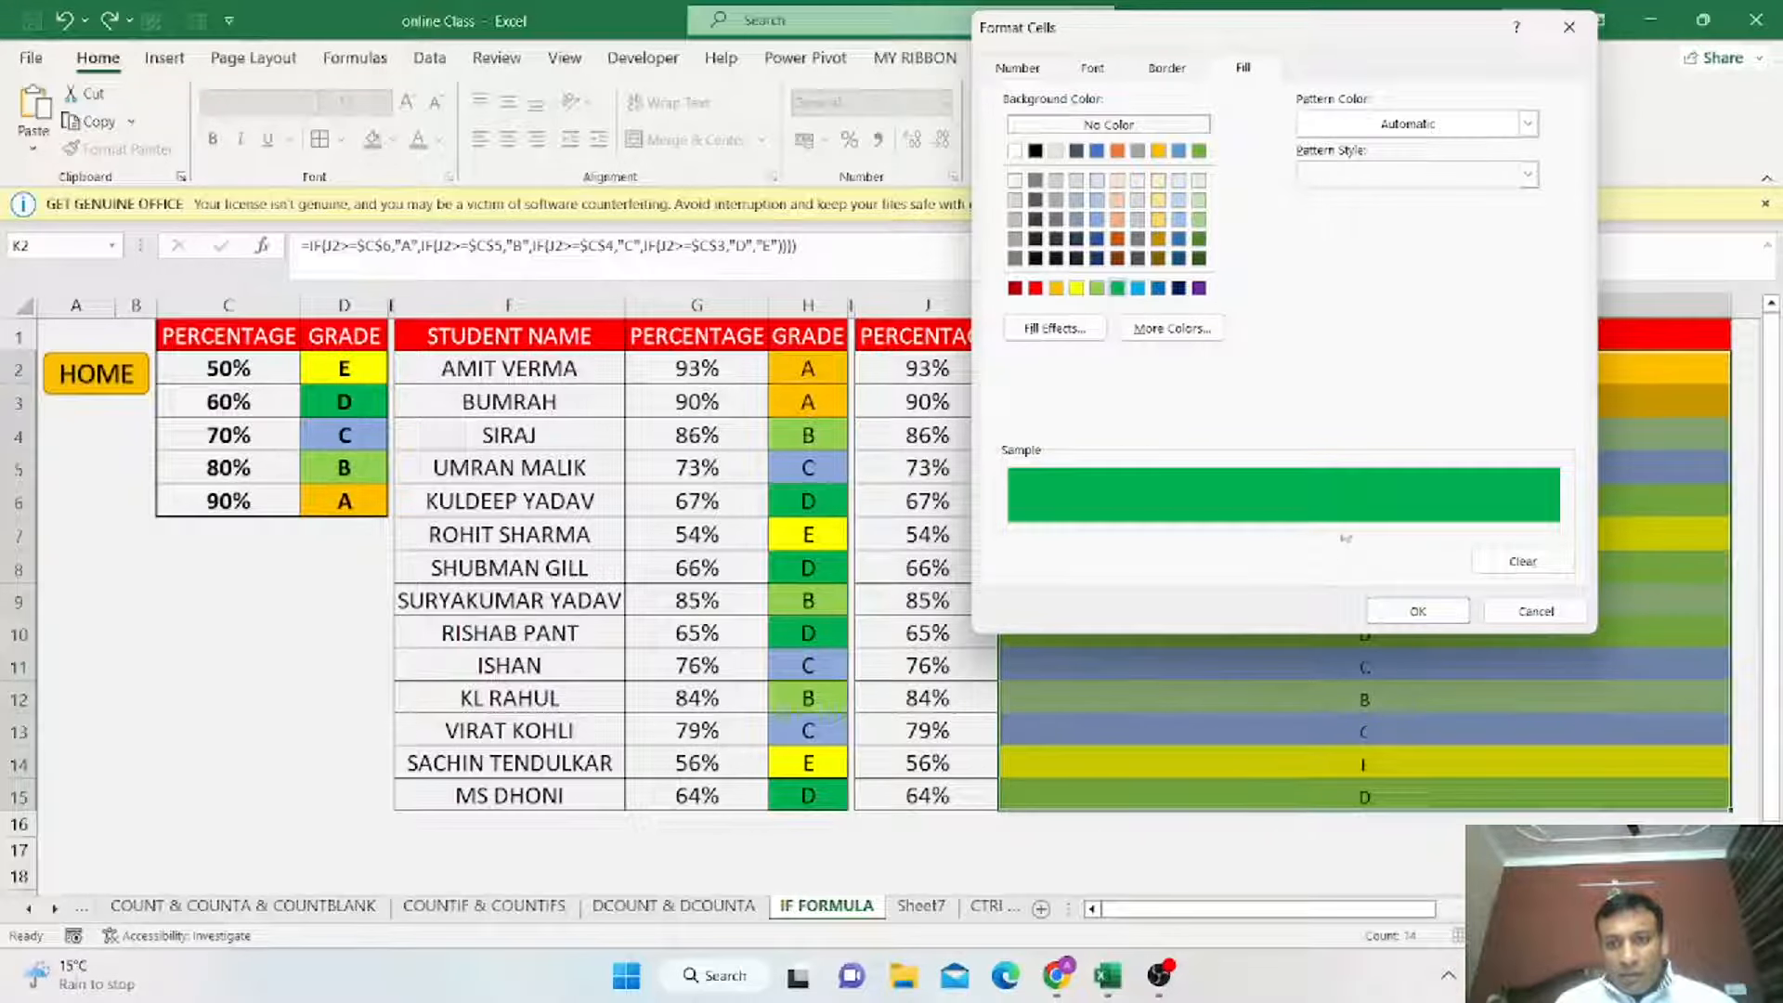
pyautogui.click(1393, 615)
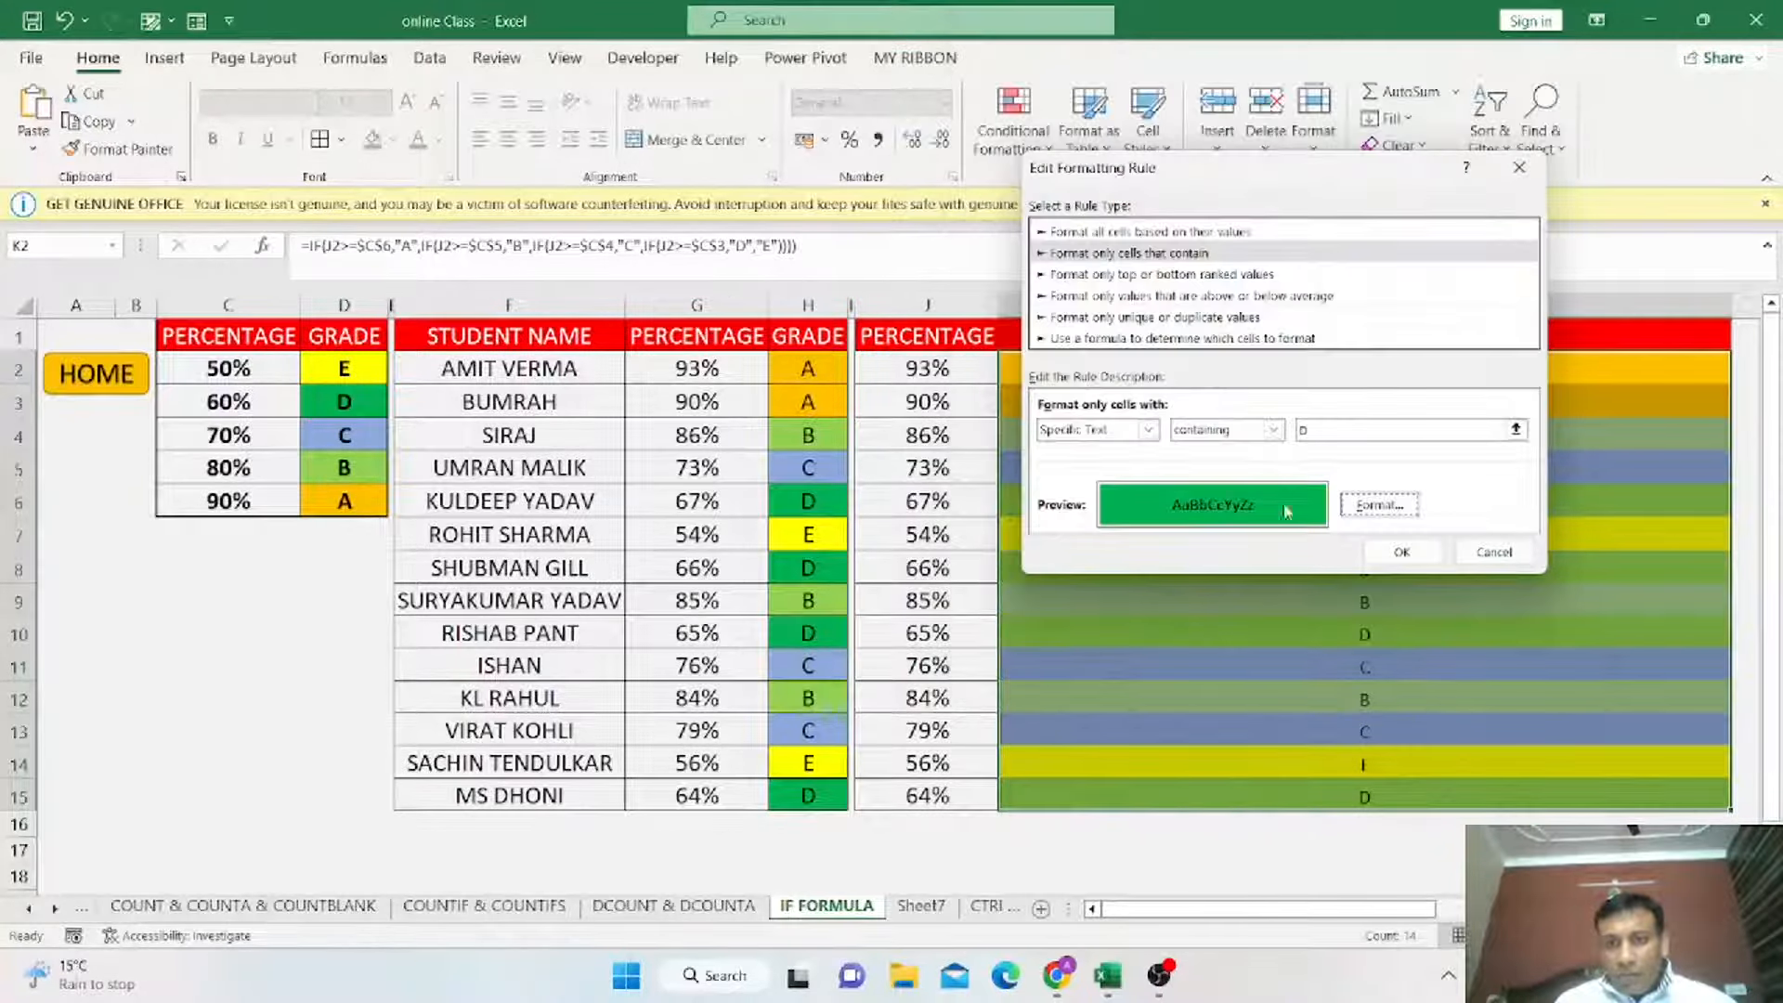
pyautogui.click(1401, 553)
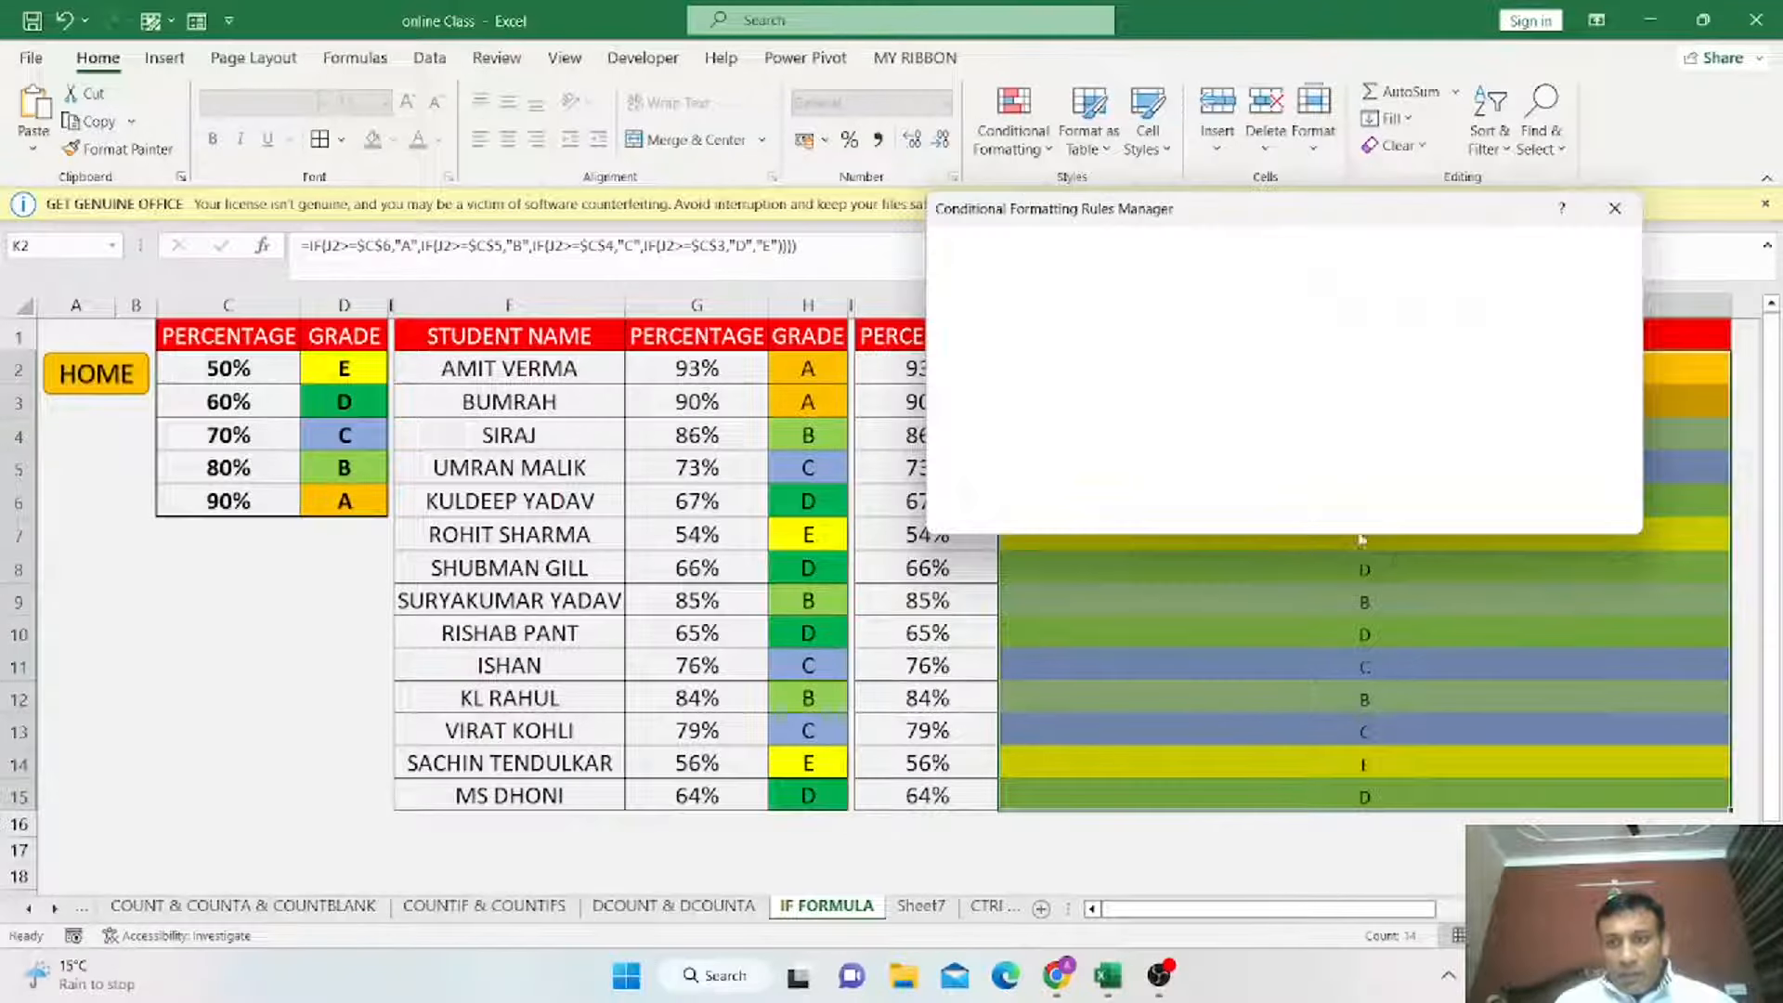
# Edit the same rule to highlight cells containing E with a yellow fill and apply the rules.
pyautogui.click(1110, 279)
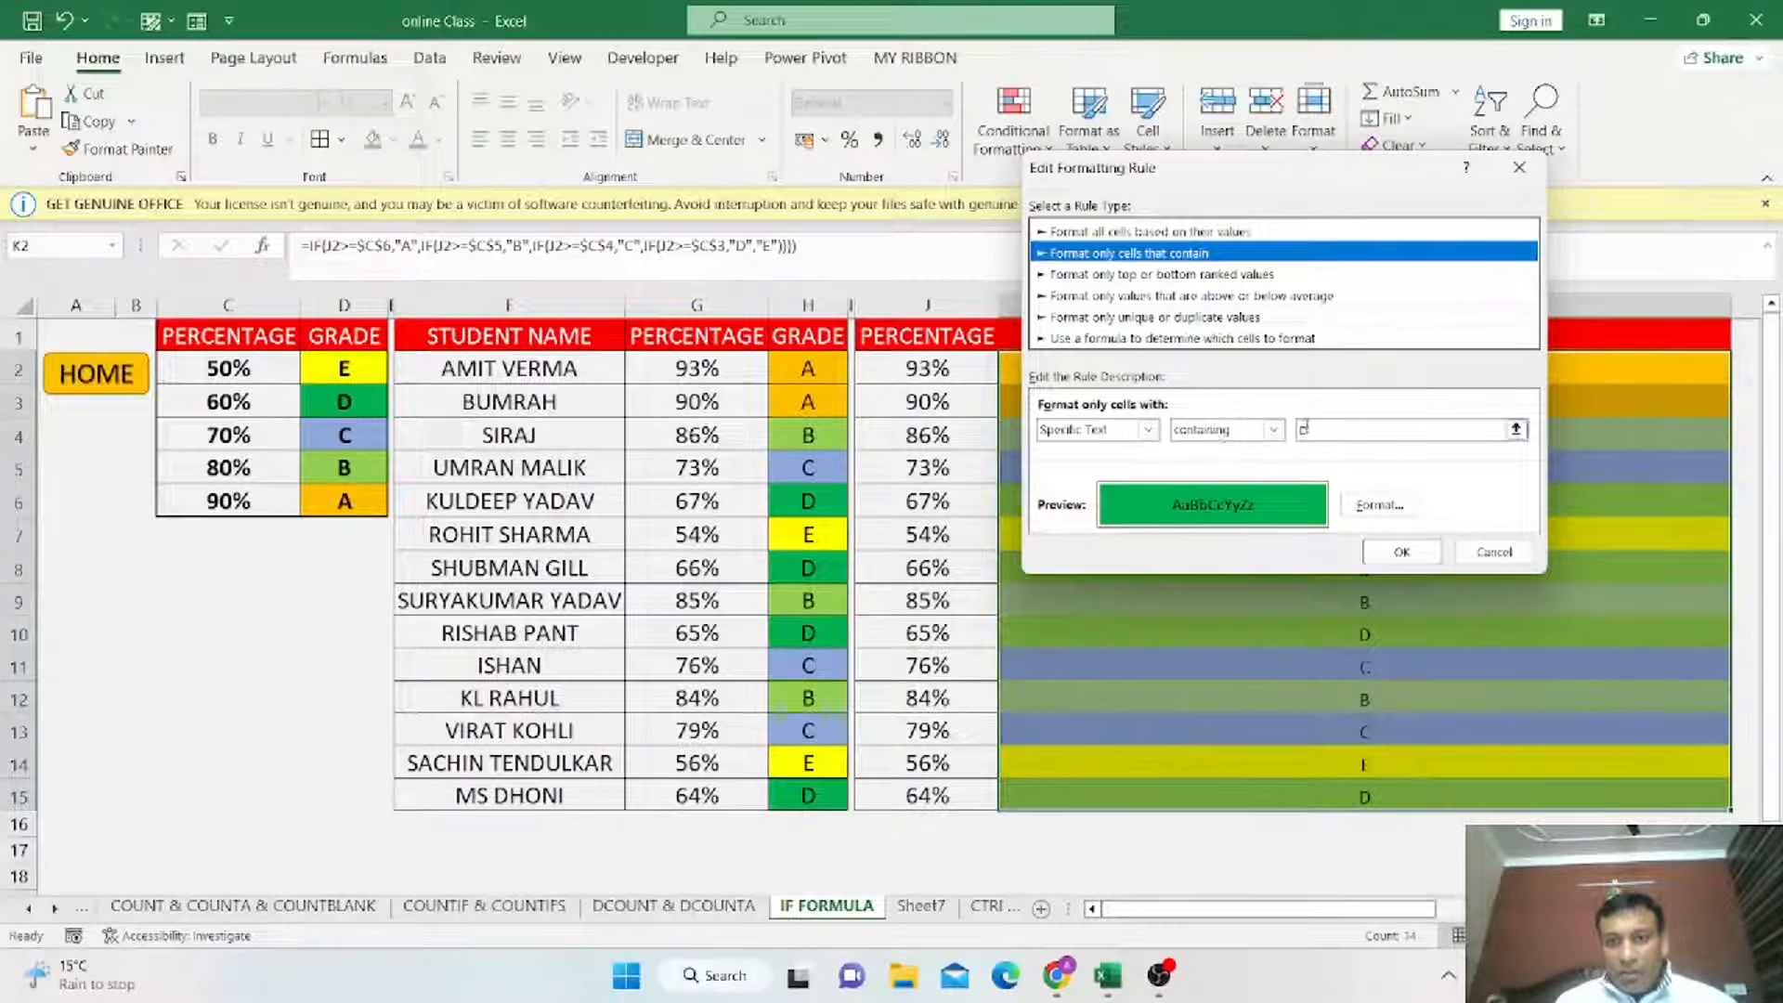
pyautogui.click(1302, 430)
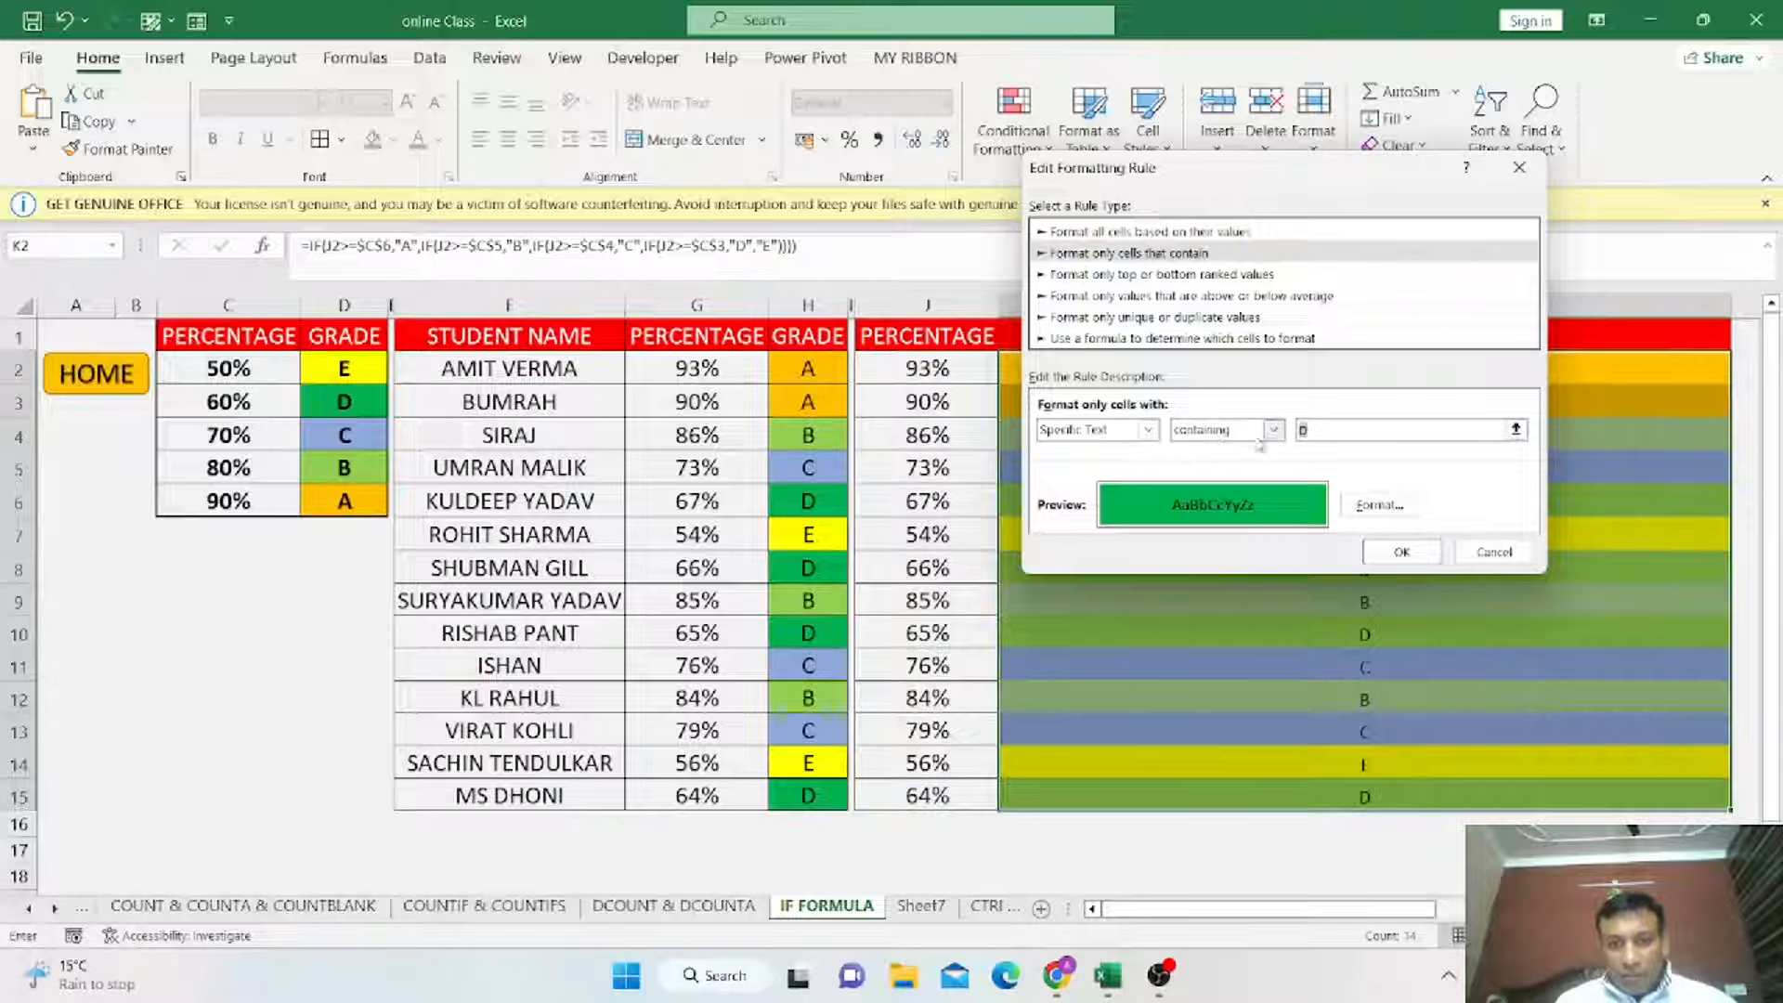
pyautogui.click(1390, 506)
pyautogui.click(1077, 288)
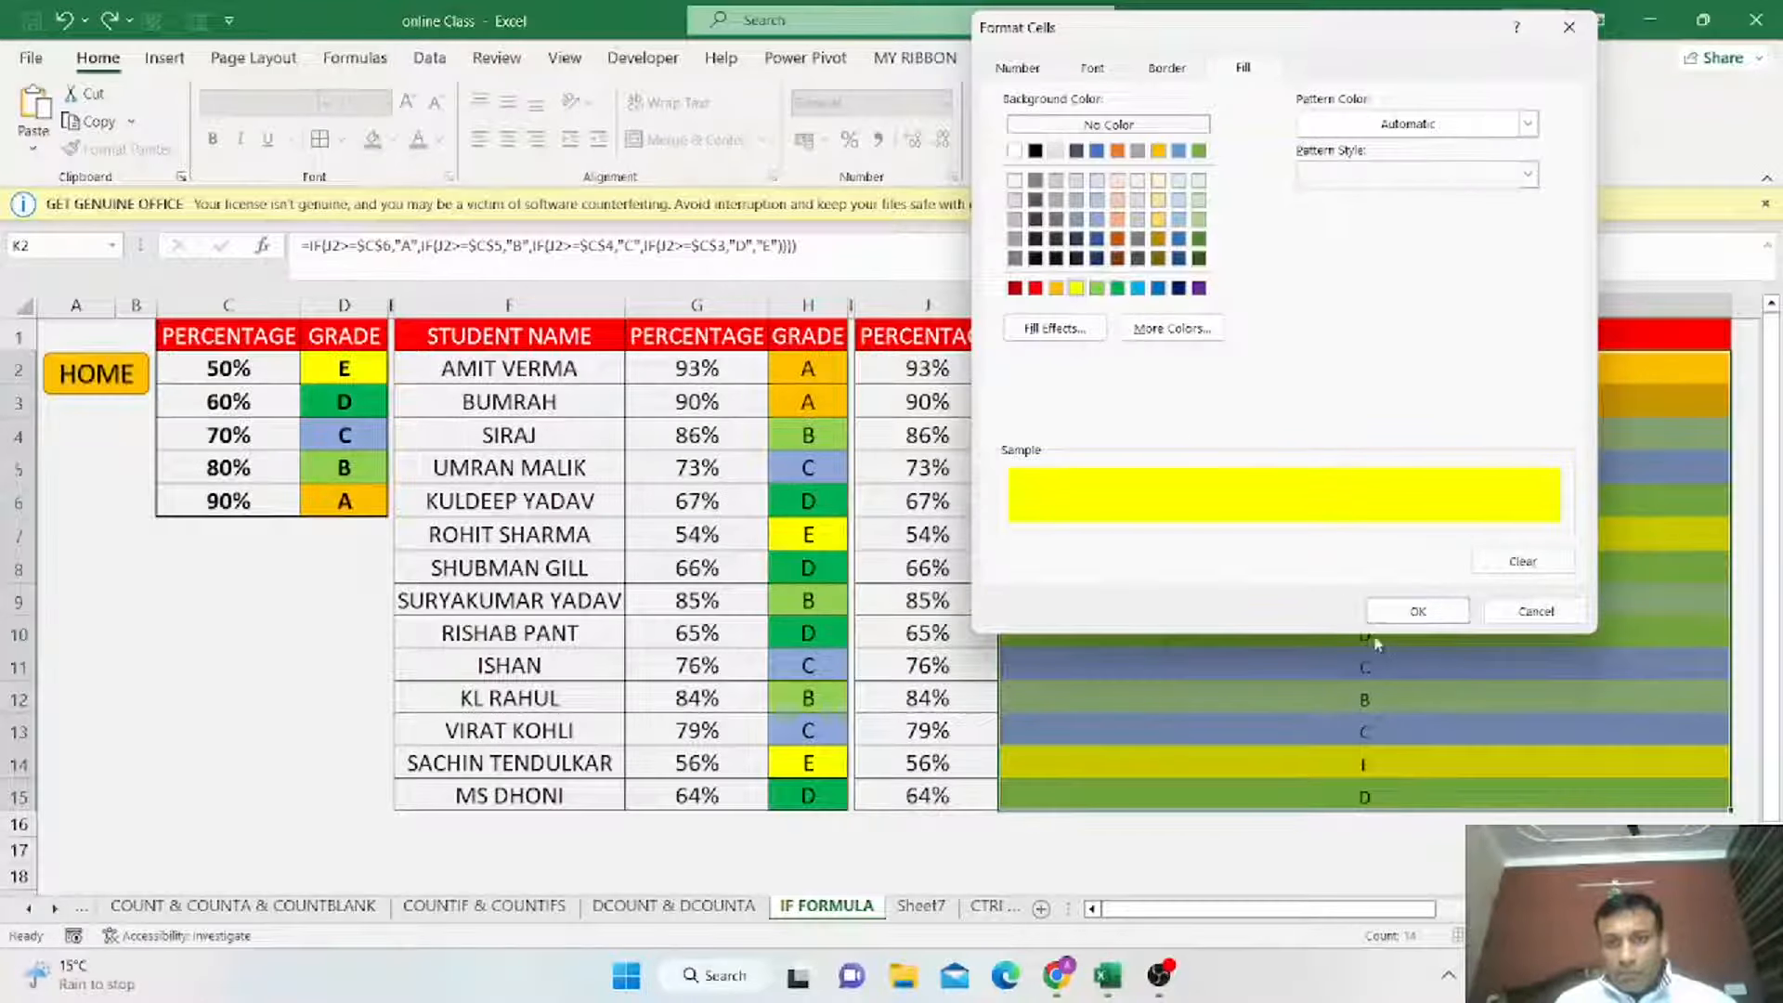
pyautogui.click(1406, 615)
pyautogui.click(1385, 550)
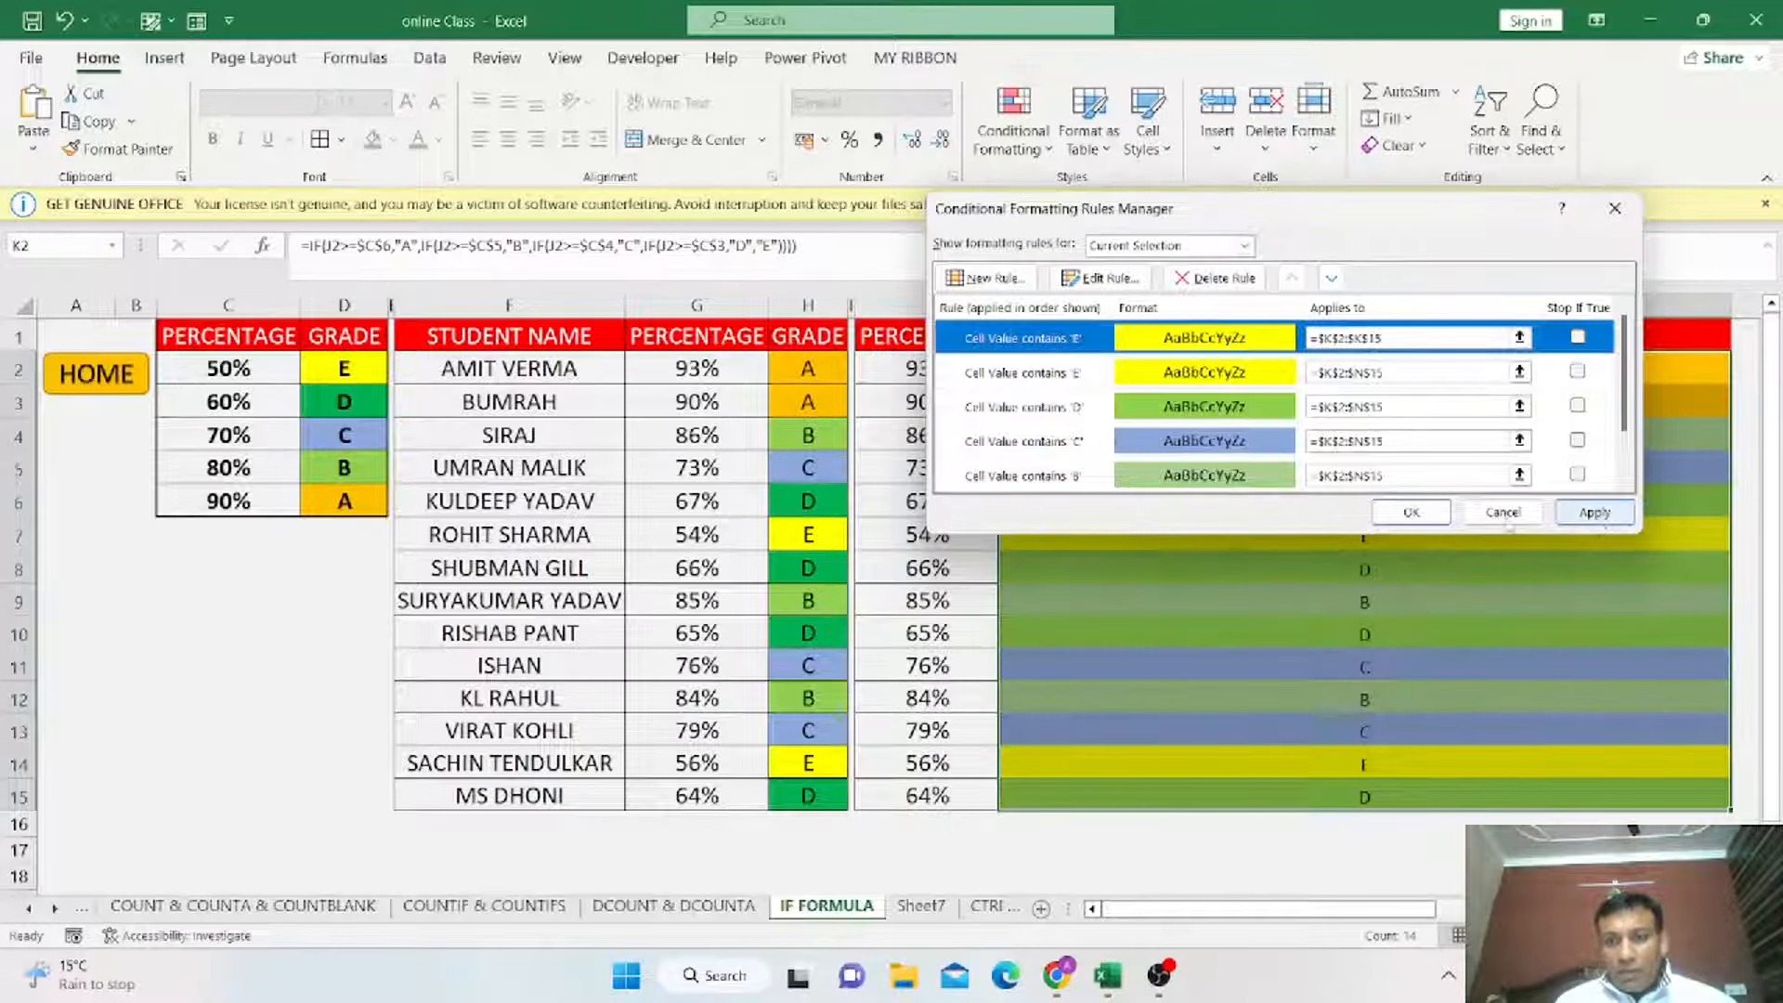
pyautogui.click(1411, 512)
pyautogui.click(1380, 381)
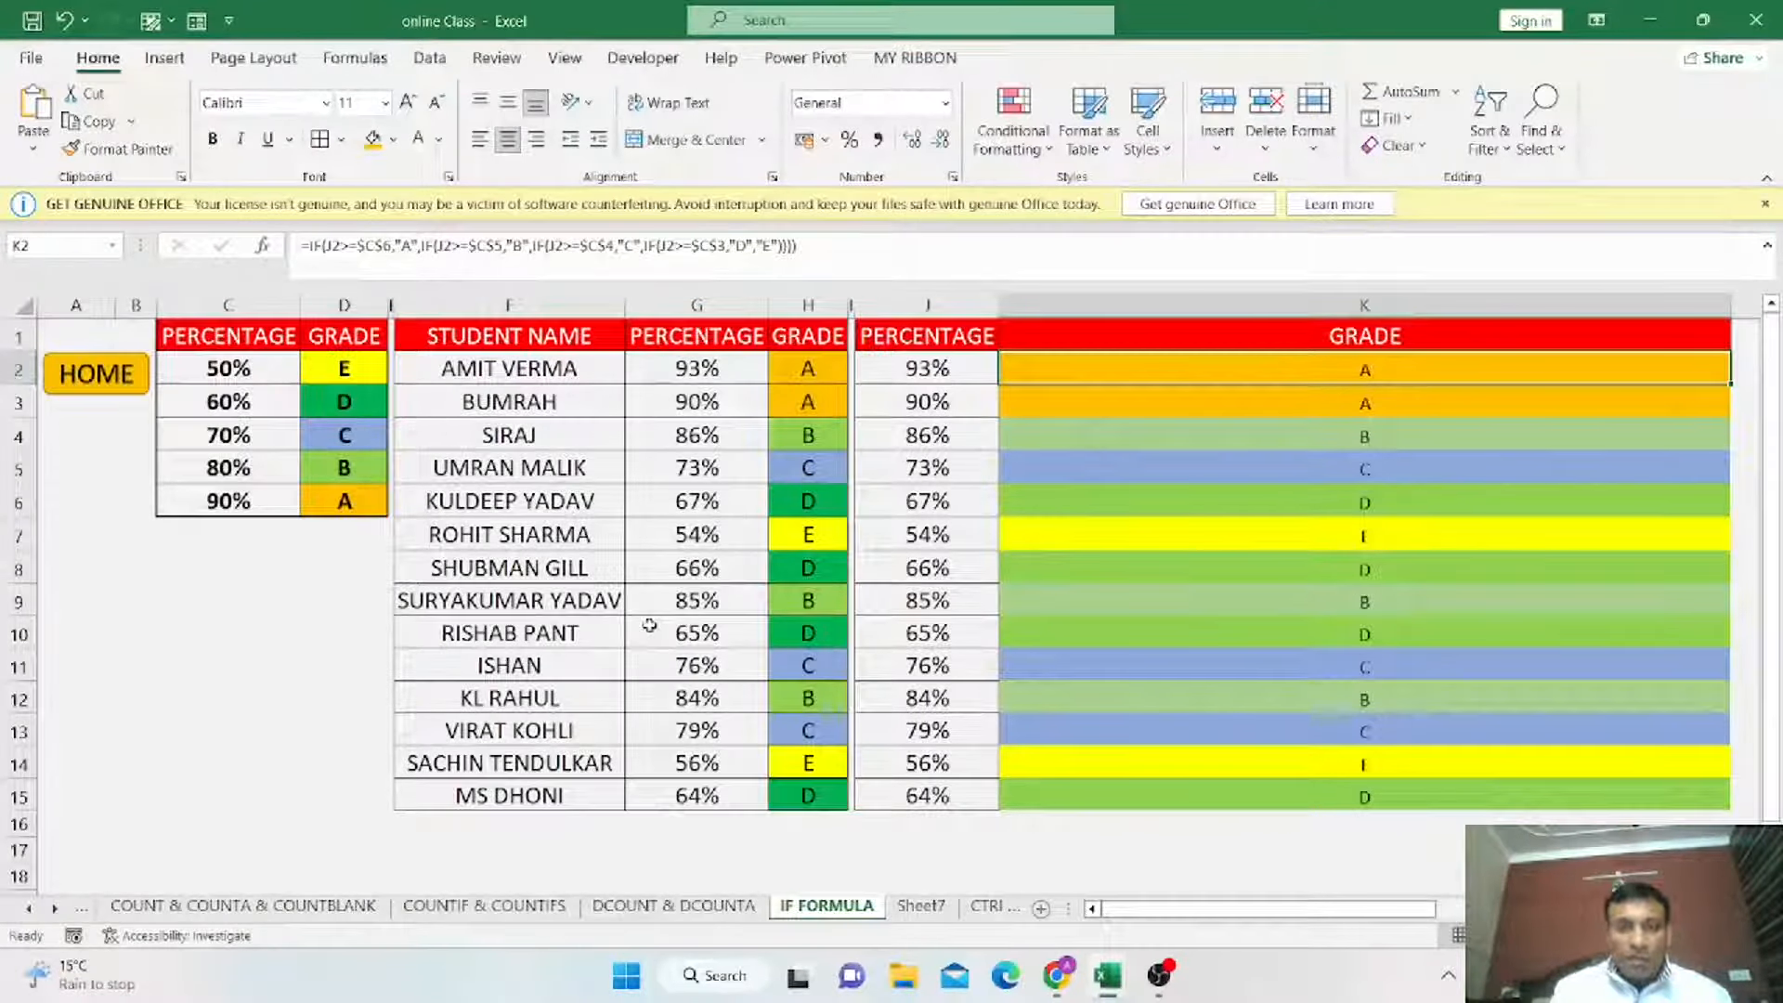
# Return to the summary sheet using the HOME link.
pyautogui.moveTo(925, 368)
pyautogui.mouseDown()
pyautogui.moveTo(934, 805)
pyautogui.moveTo(931, 389)
pyautogui.mouseUp()
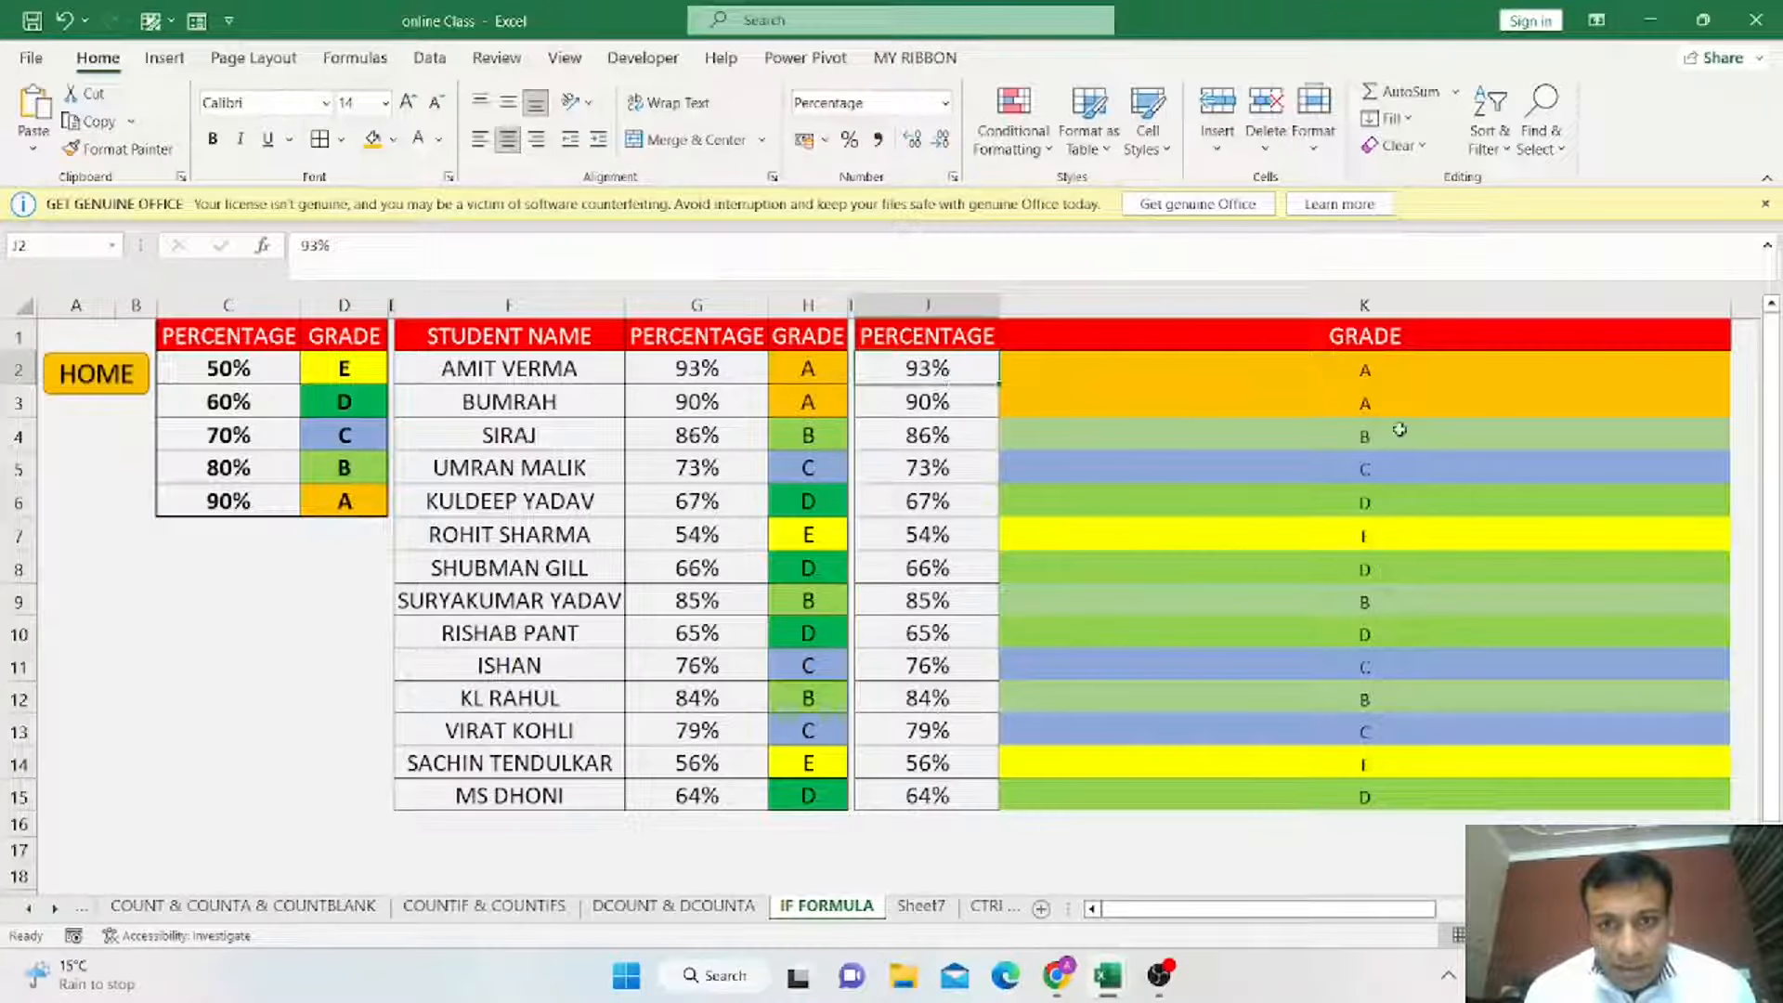
pyautogui.click(1384, 368)
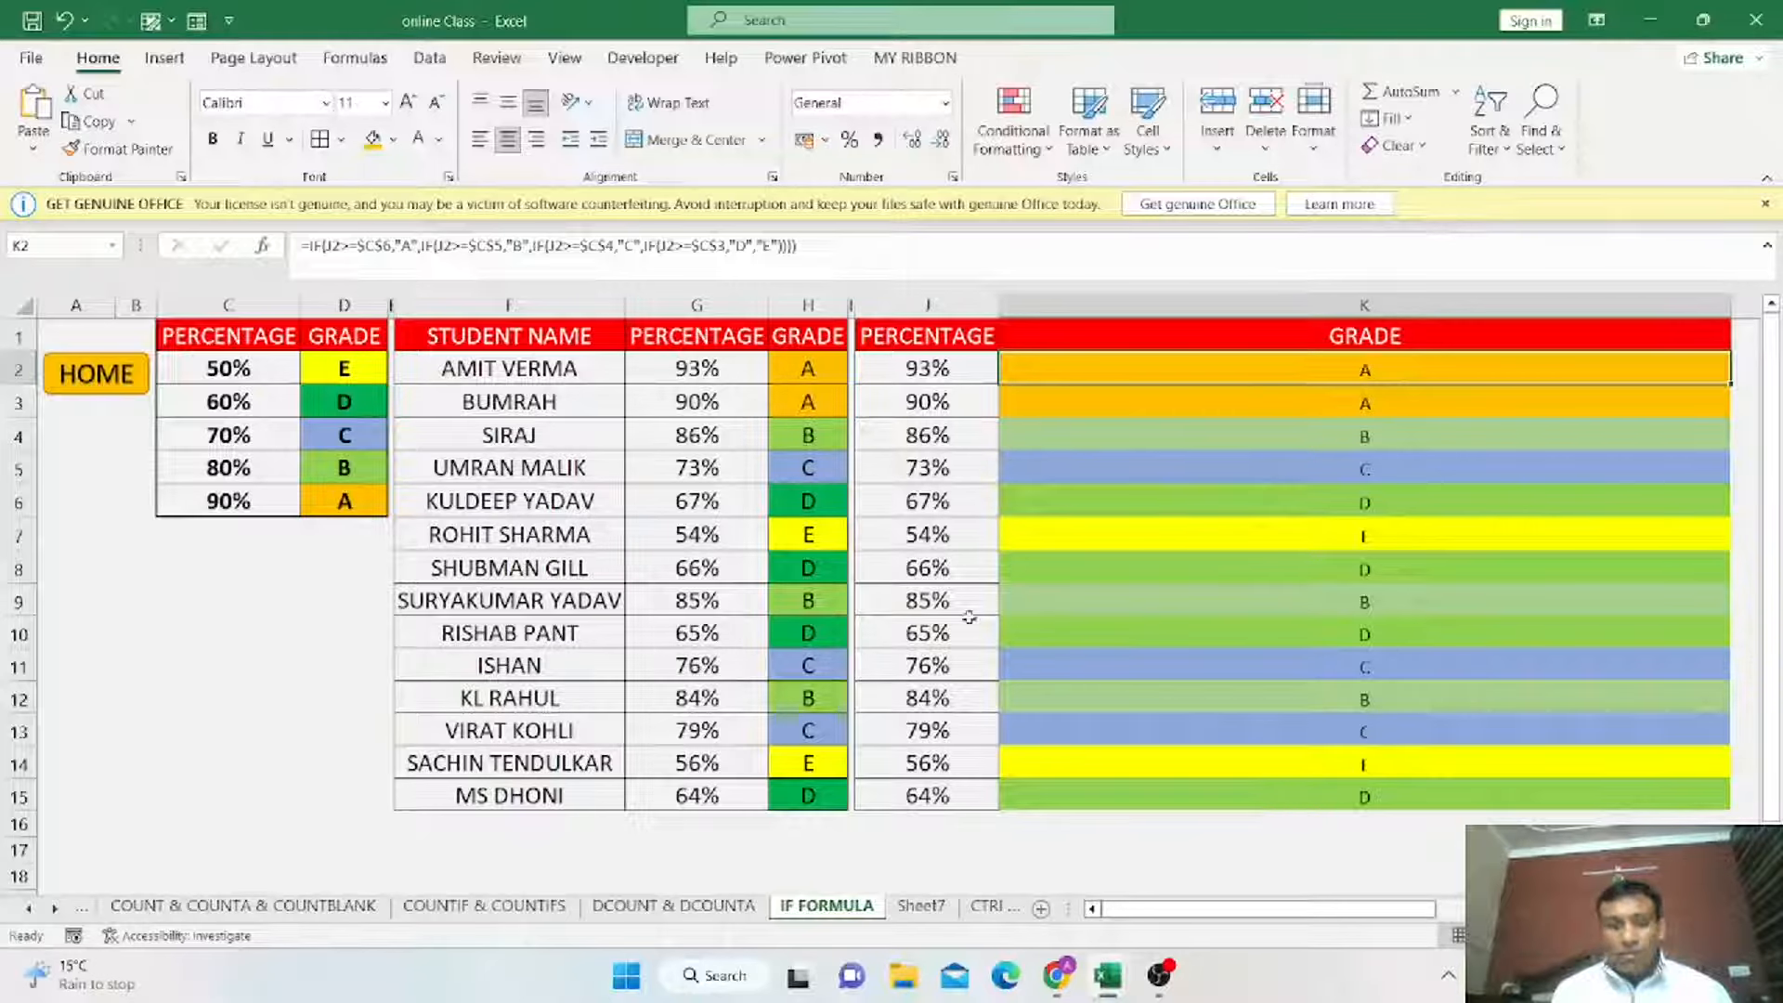
pyautogui.click(104, 375)
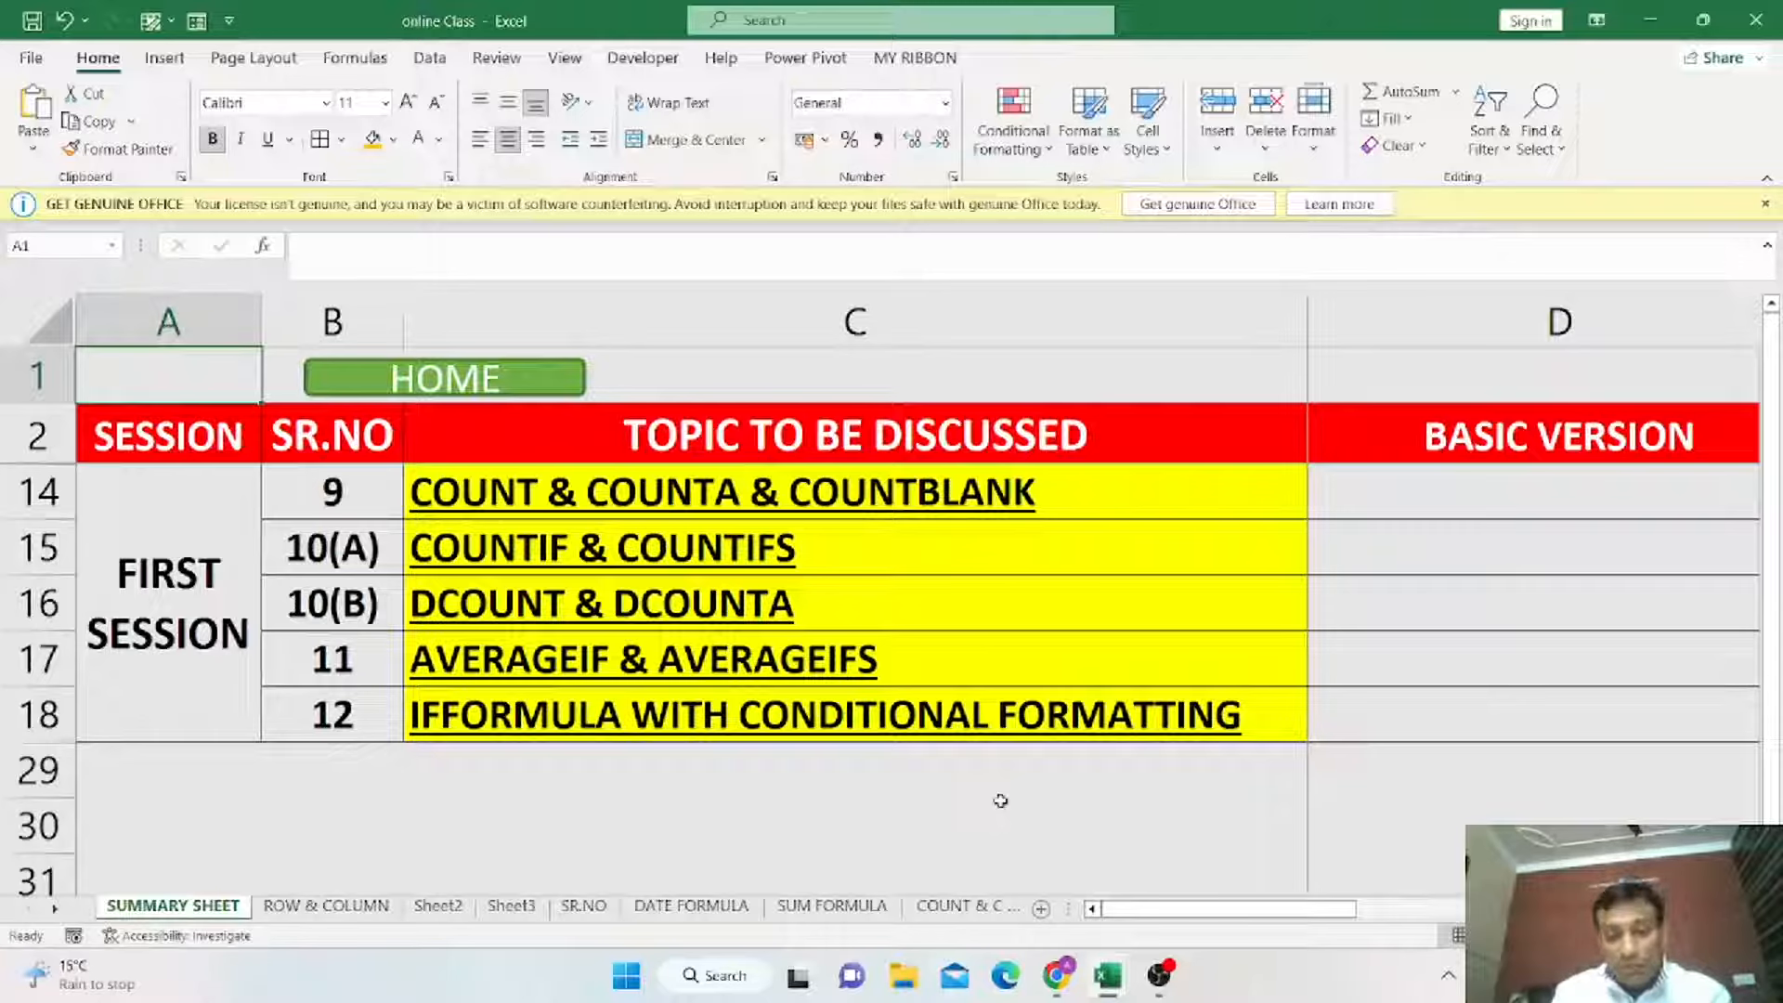
pyautogui.moveTo(1163, 987)
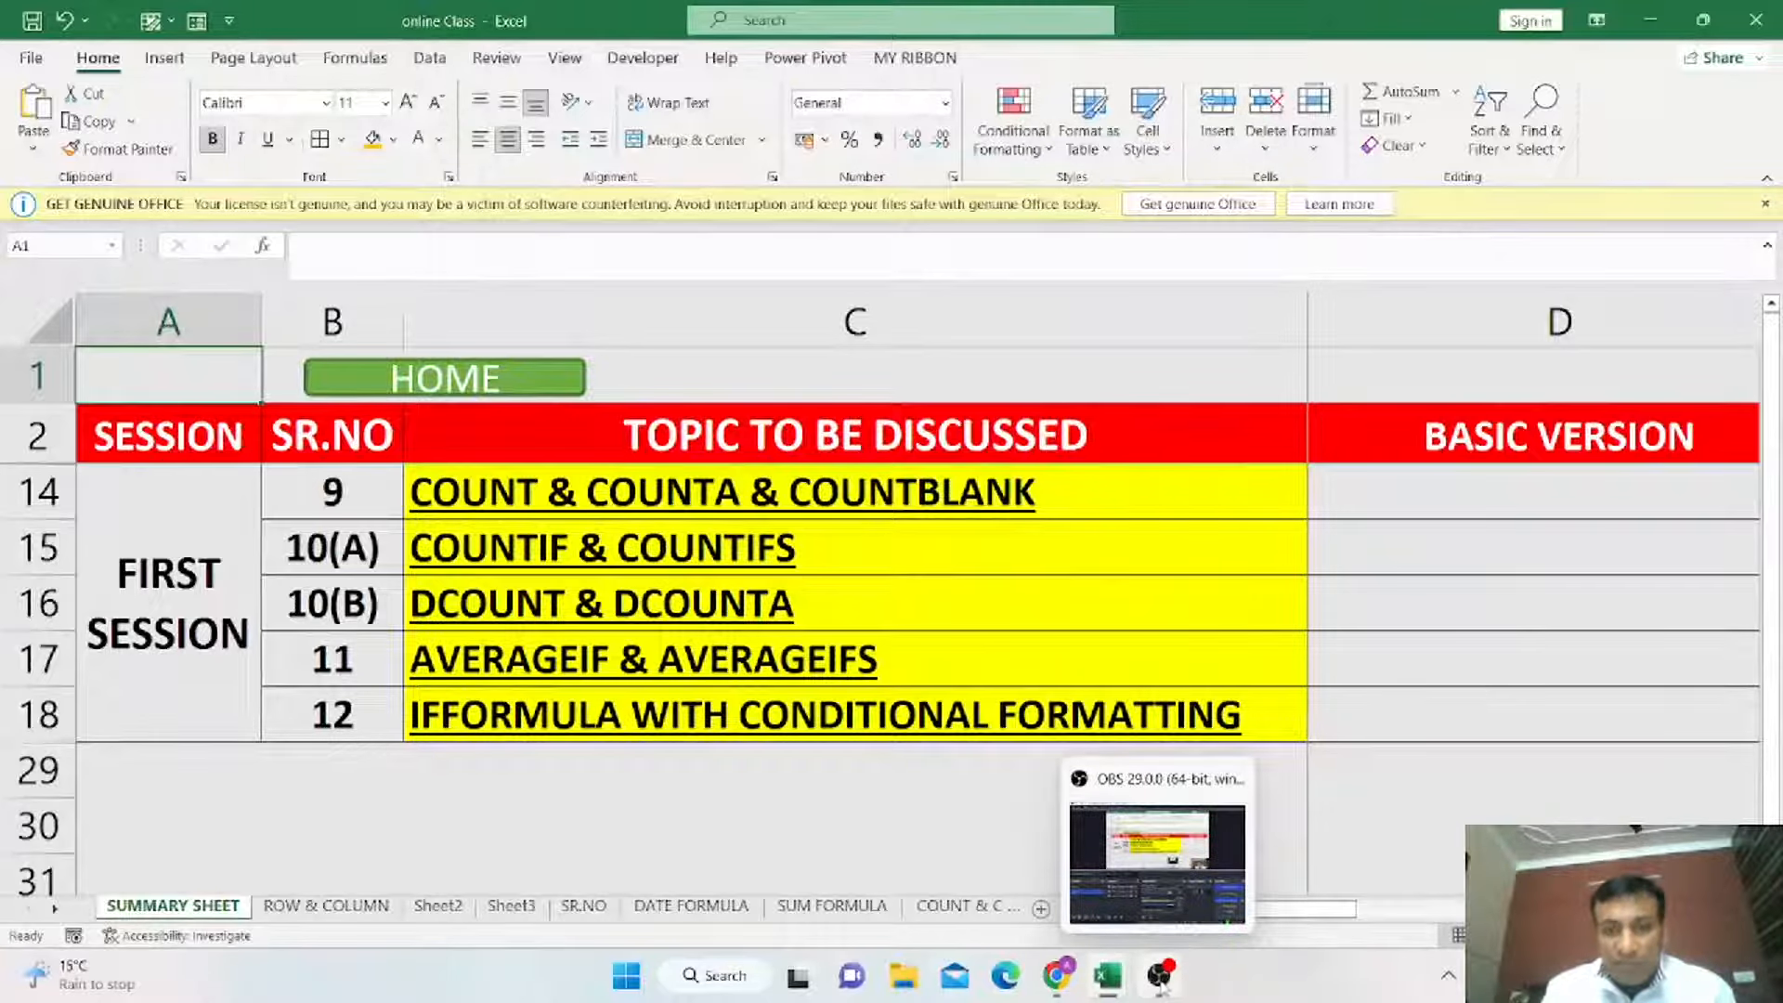